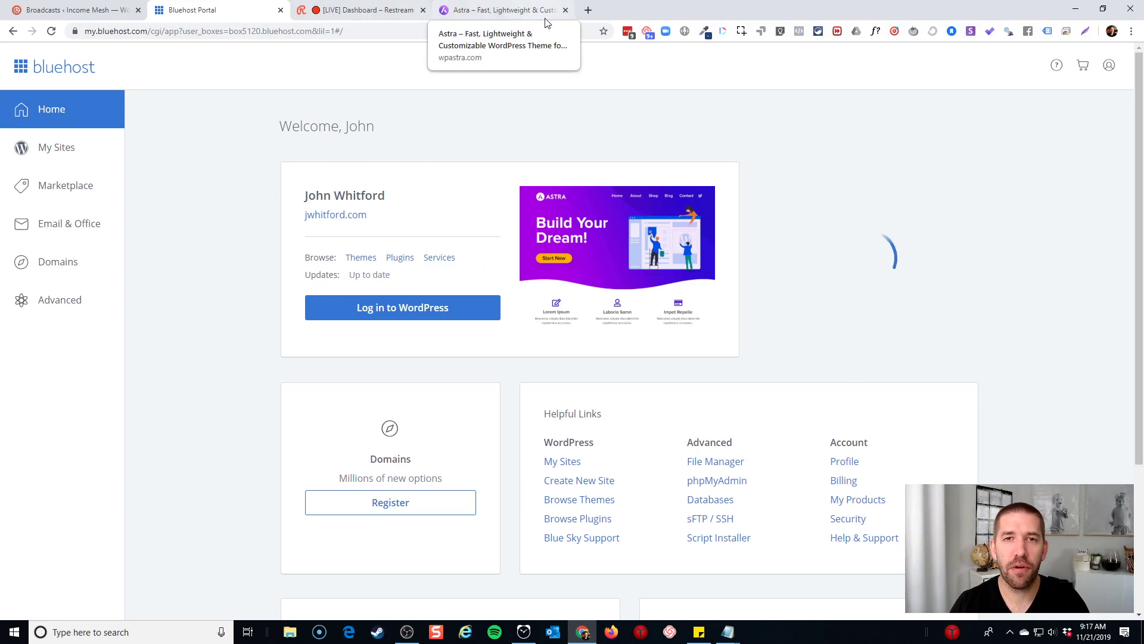
Load mandarinpetcare.com in a new Chrome tab from the 'mandarin' address-bar suggestion
left_click(588, 10)
type("mandarinpetcare.com")
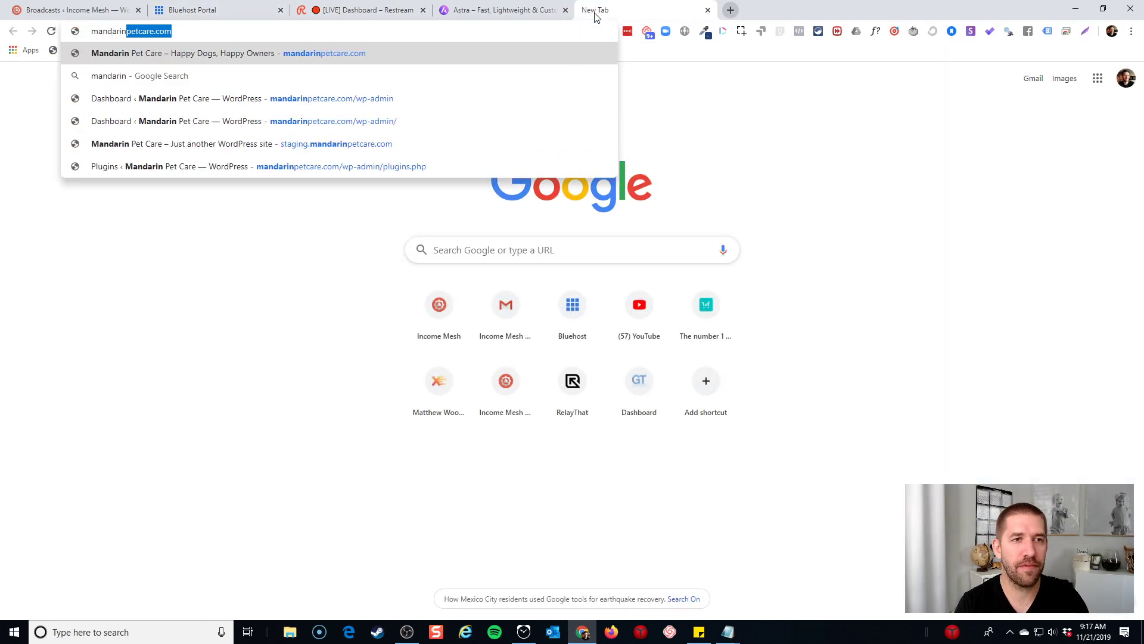
key("Return")
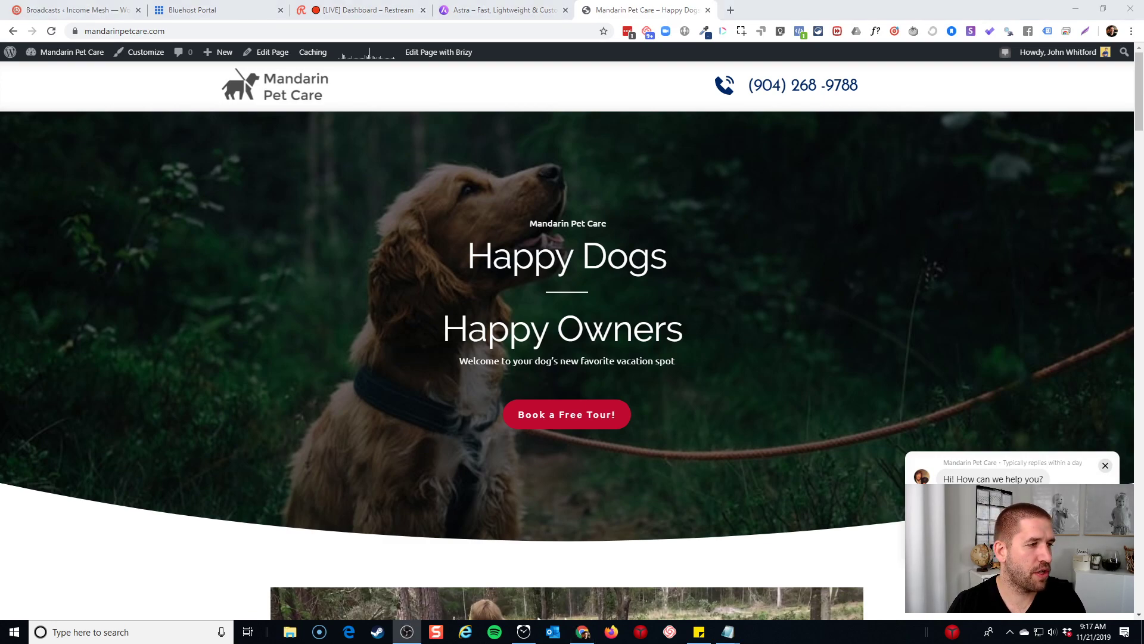
left_click(761, 292)
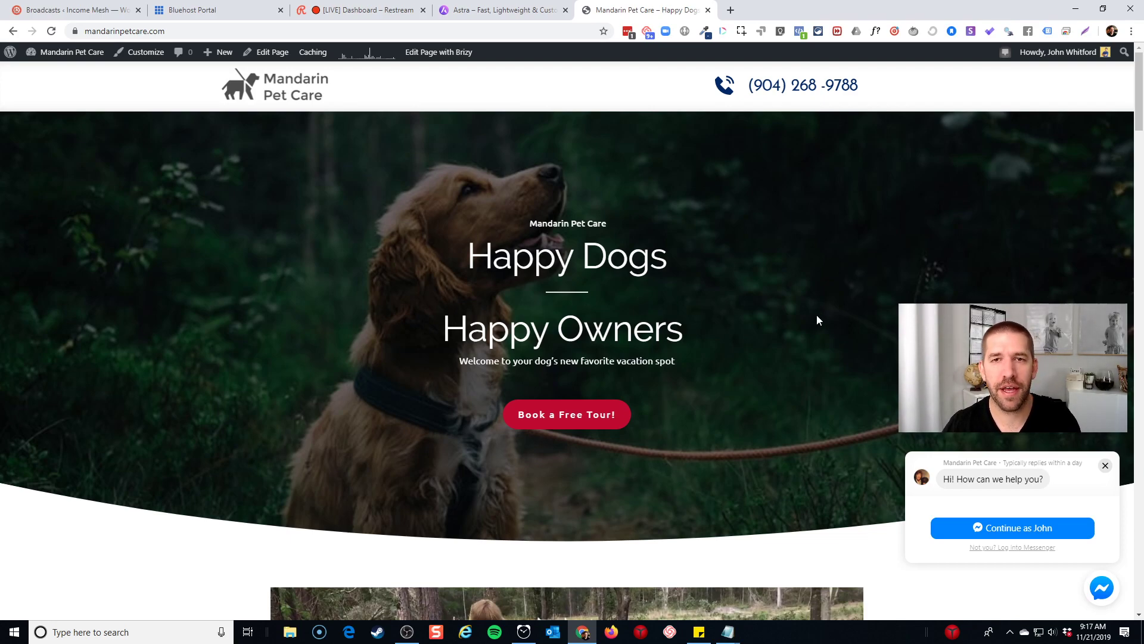
scroll(815, 316, "down", 8)
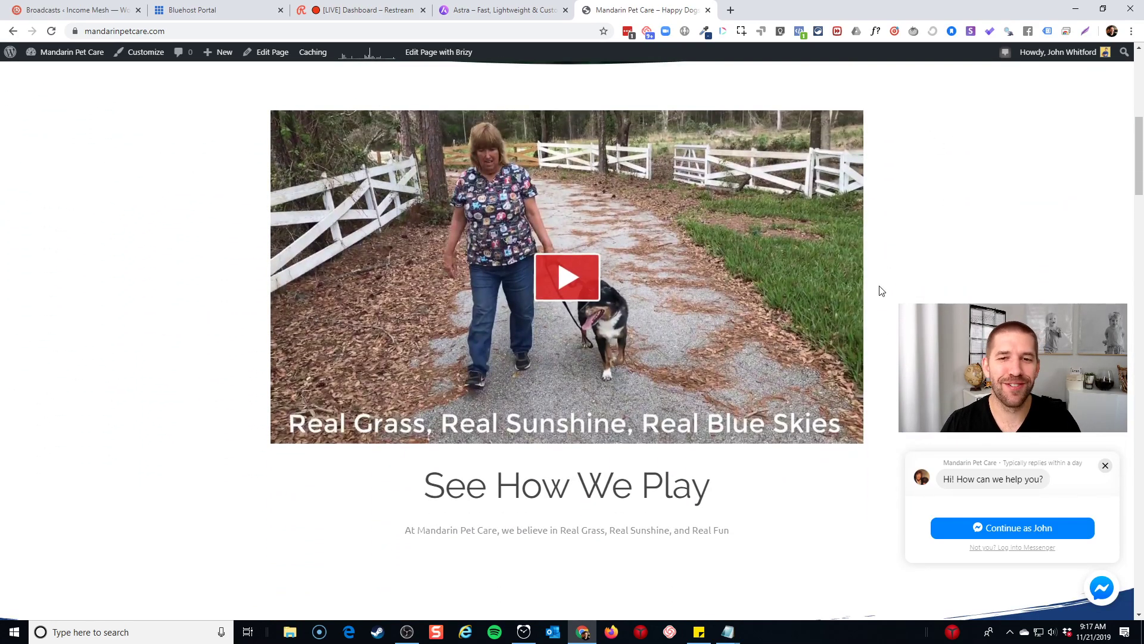
scroll(933, 286, "down", 1)
scroll(934, 285, "up", 2)
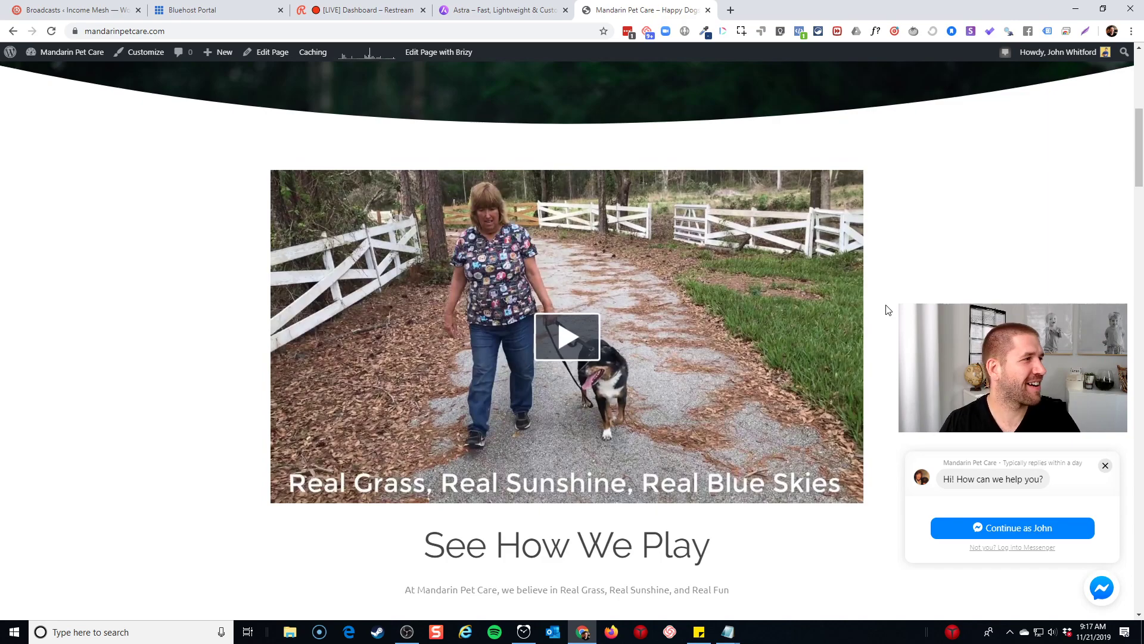
scroll(896, 286, "down", 10)
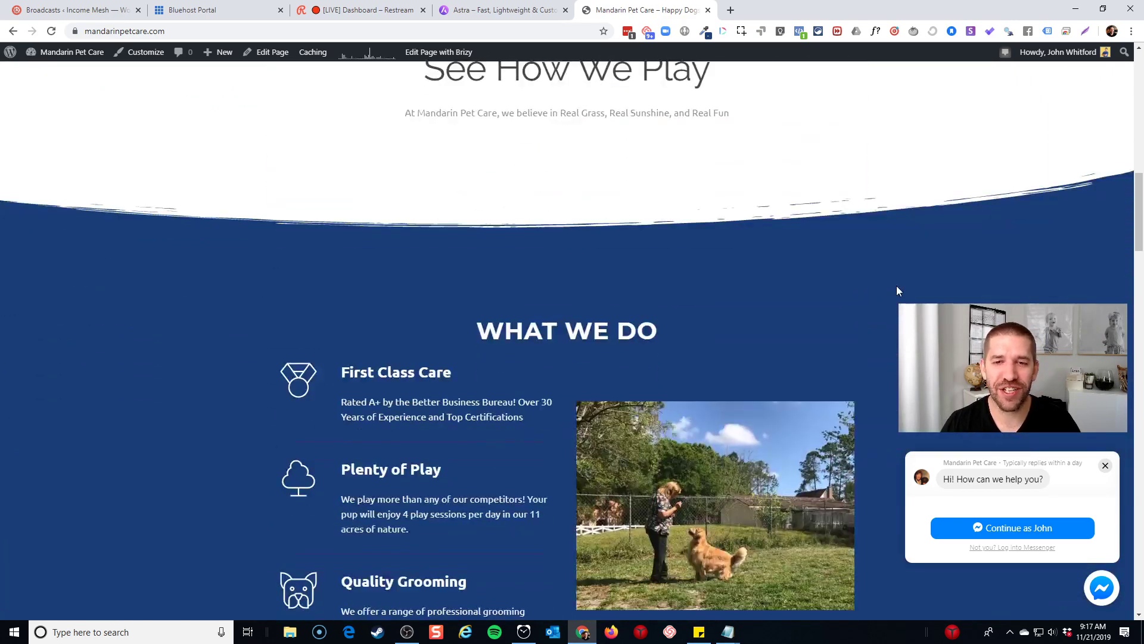
scroll(897, 285, "up", 1)
scroll(763, 239, "down", 3)
scroll(473, 191, "down", 6)
scroll(474, 203, "down", 2)
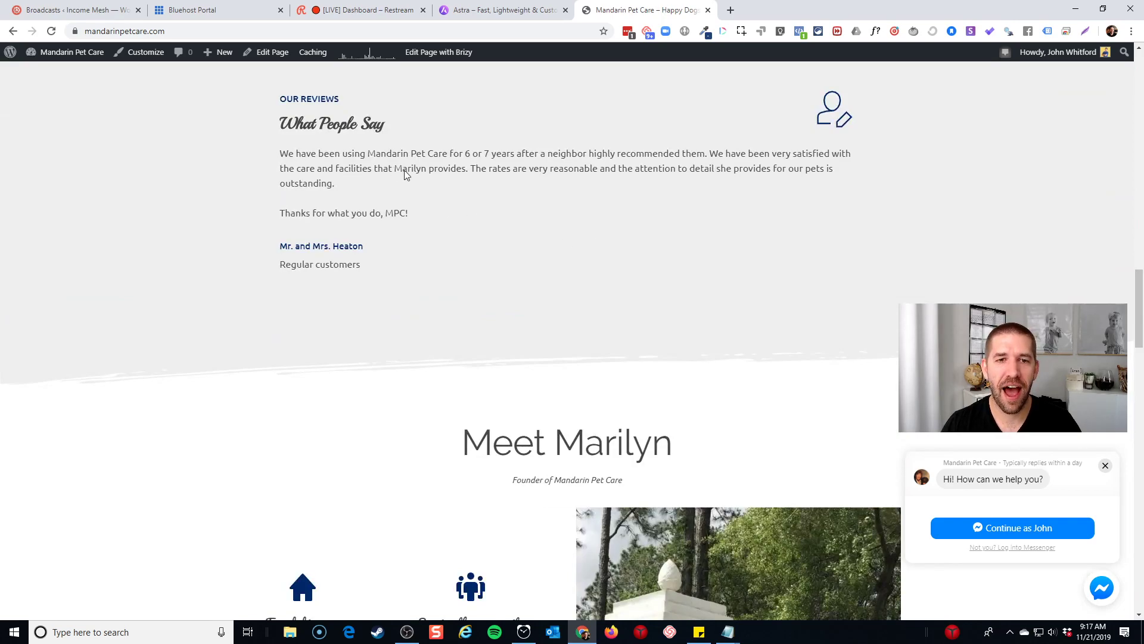
left_click_drag(281, 124, 380, 130)
left_click(391, 130)
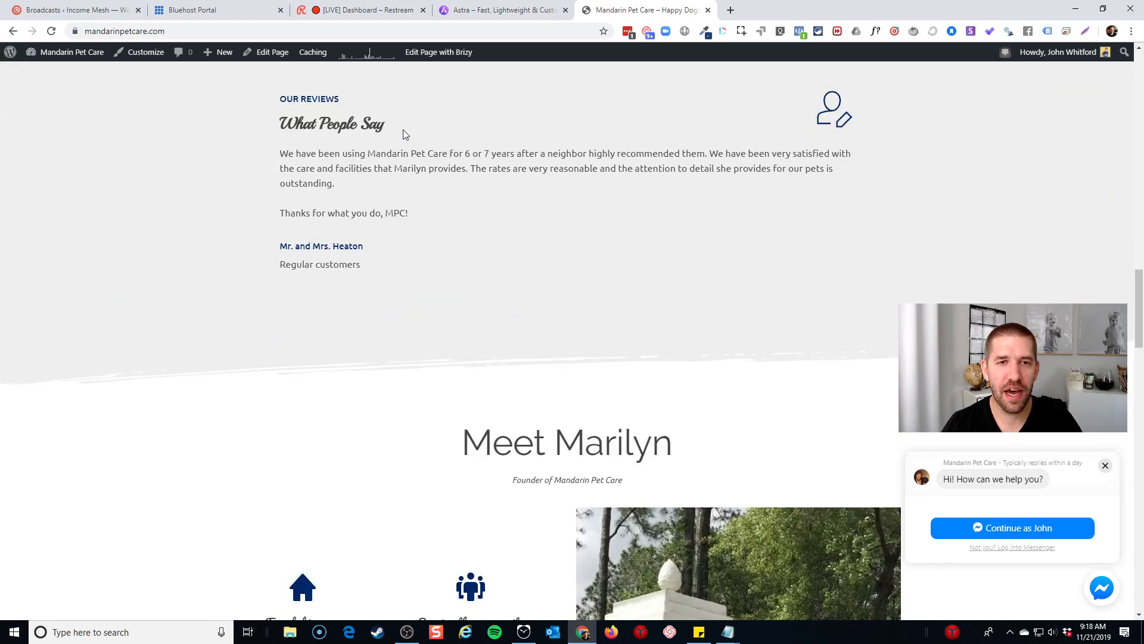
scroll(434, 147, "down", 3)
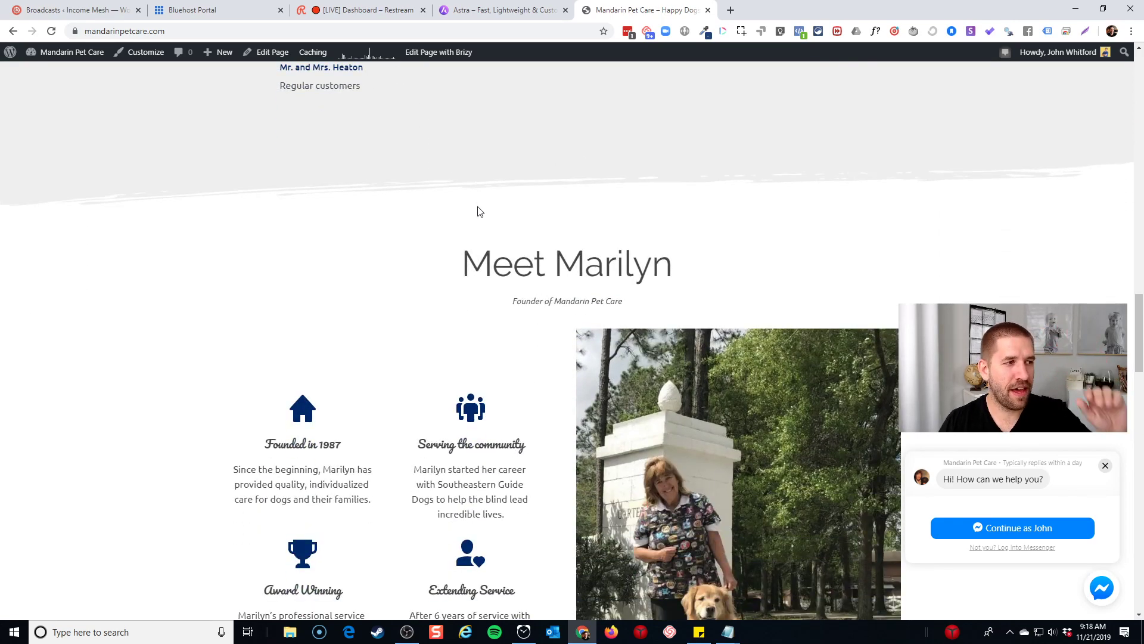
scroll(493, 199, "down", 5)
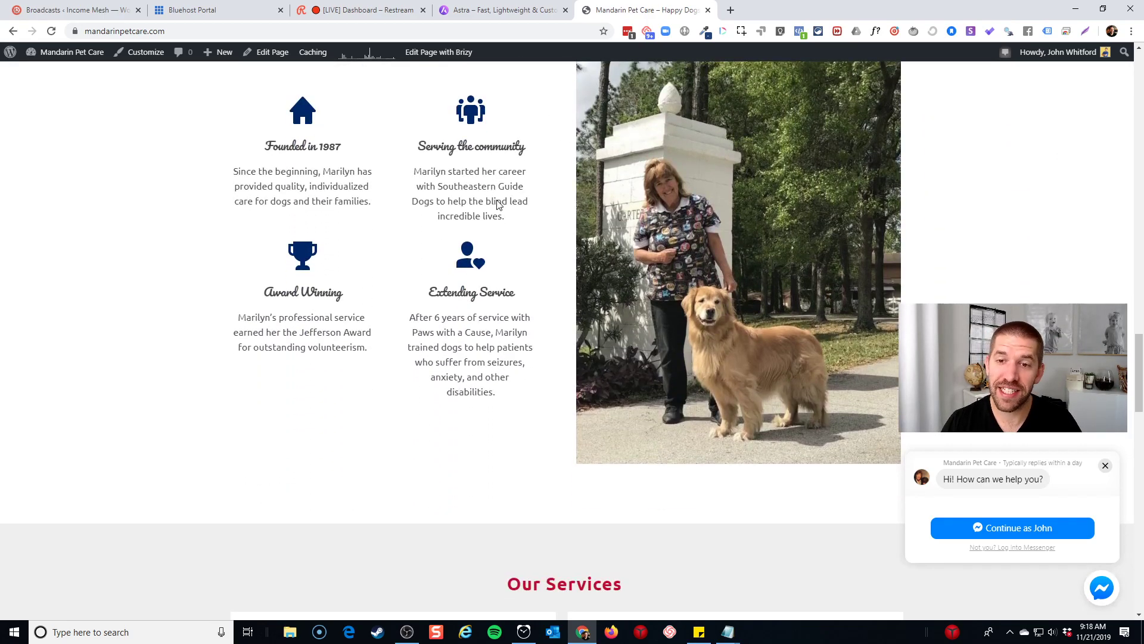
scroll(497, 206, "down", 9)
scroll(498, 239, "down", 2)
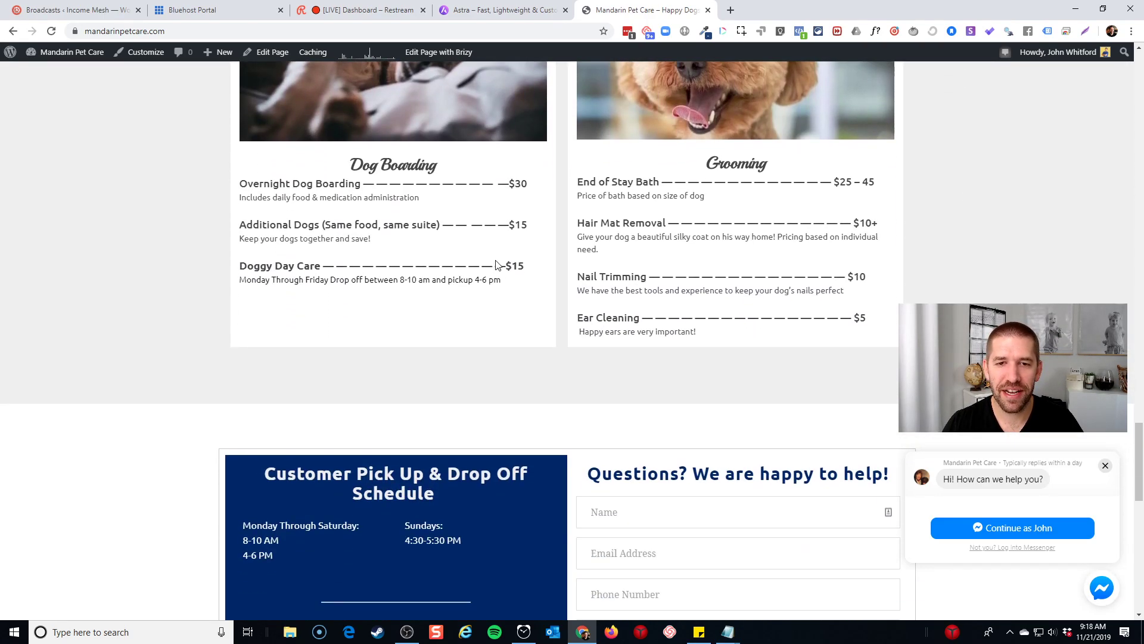
scroll(527, 281, "down", 3)
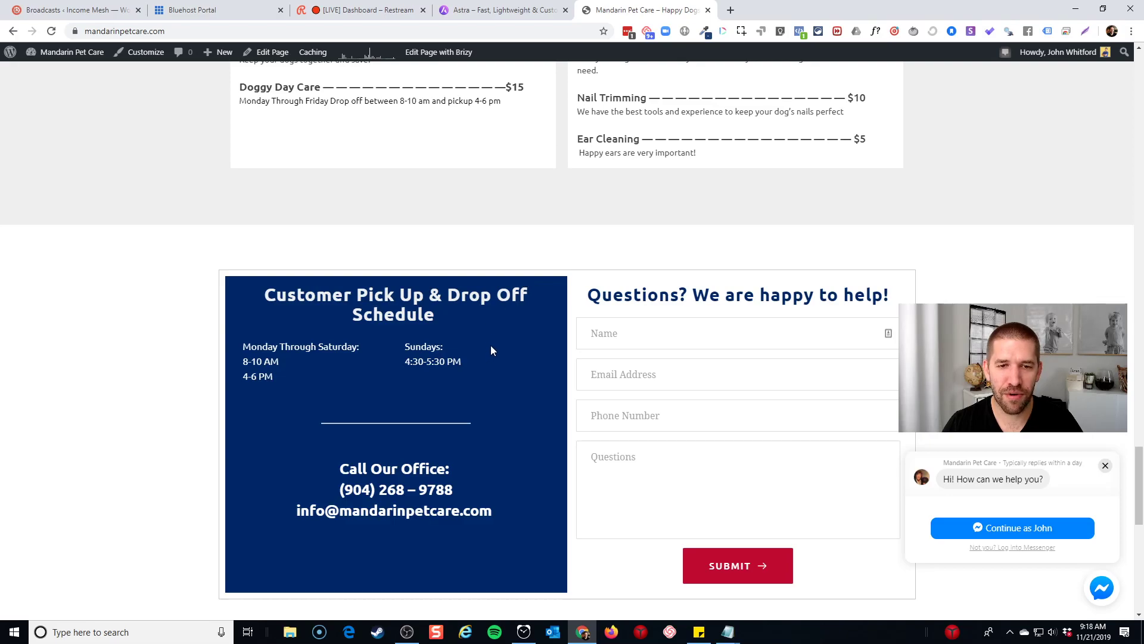
scroll(490, 347, "down", 4)
scroll(658, 221, "up", 1)
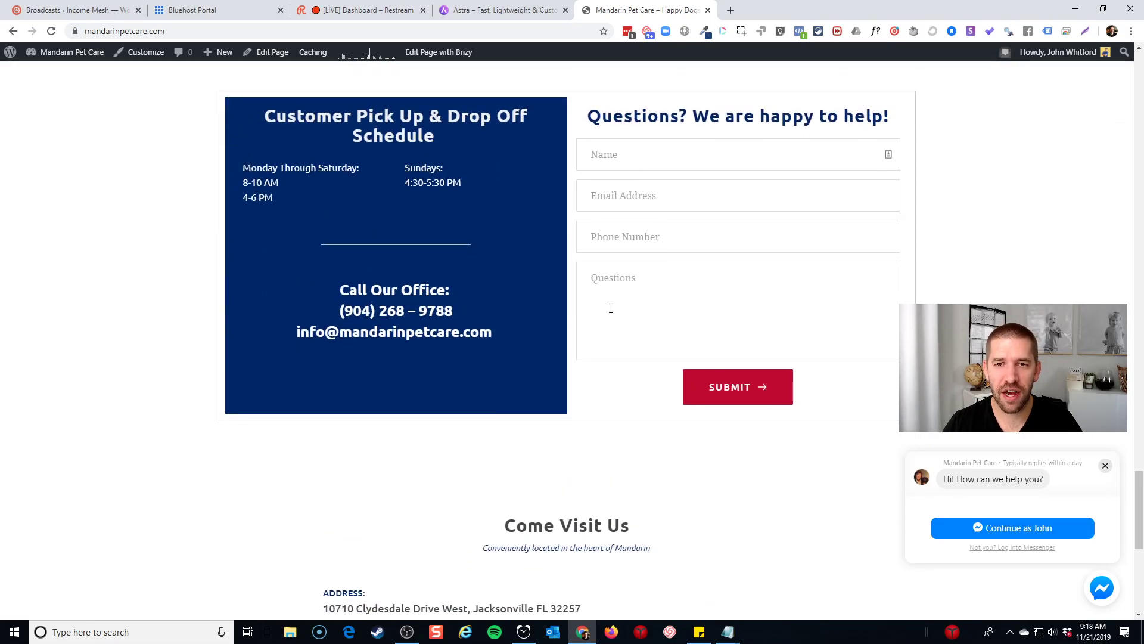
scroll(657, 220, "down", 7)
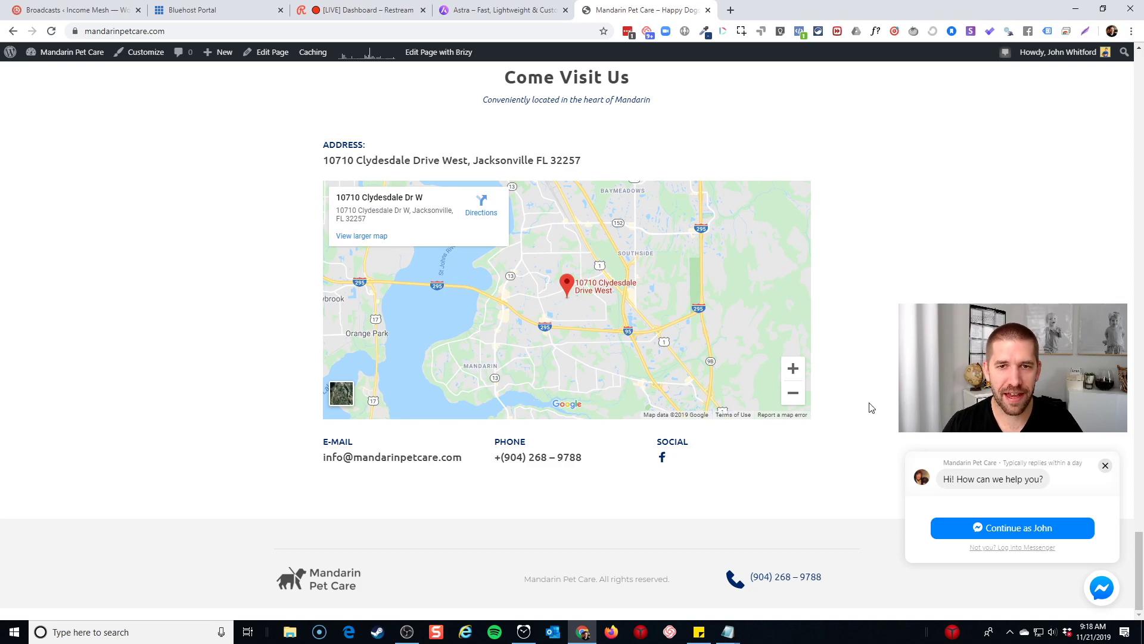
scroll(890, 395, "up", 20)
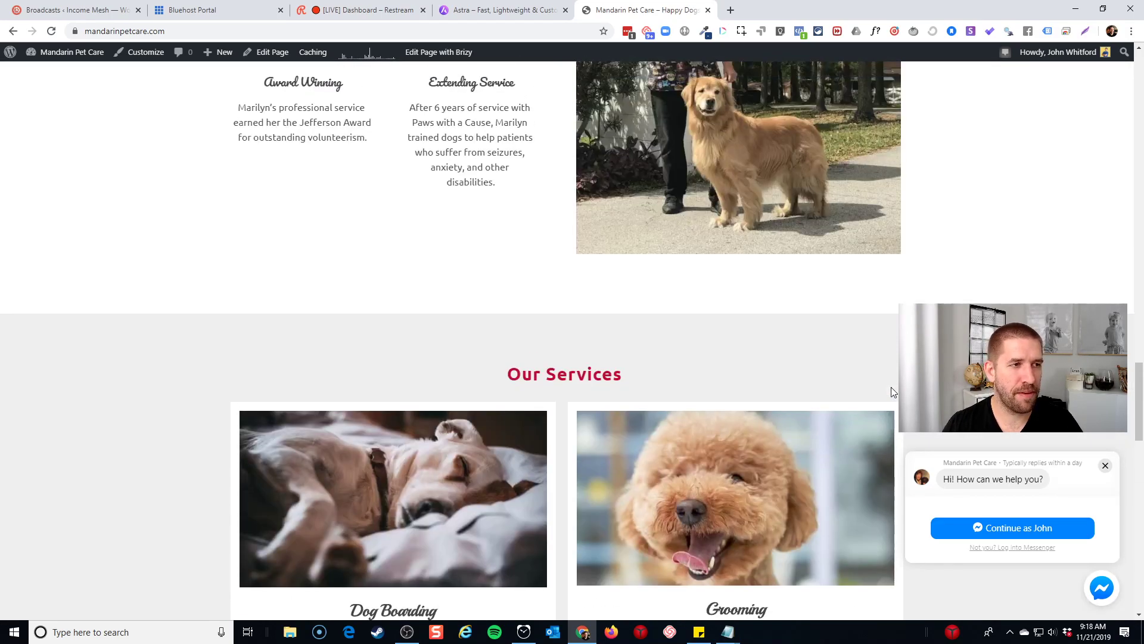
scroll(892, 391, "up", 20)
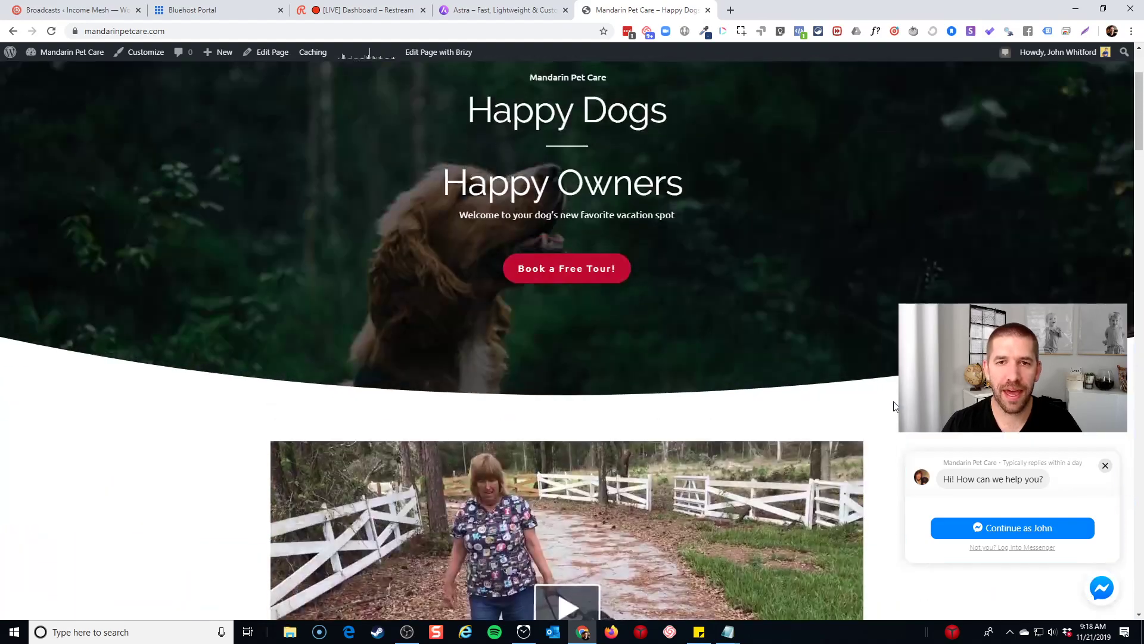
scroll(894, 406, "up", 3)
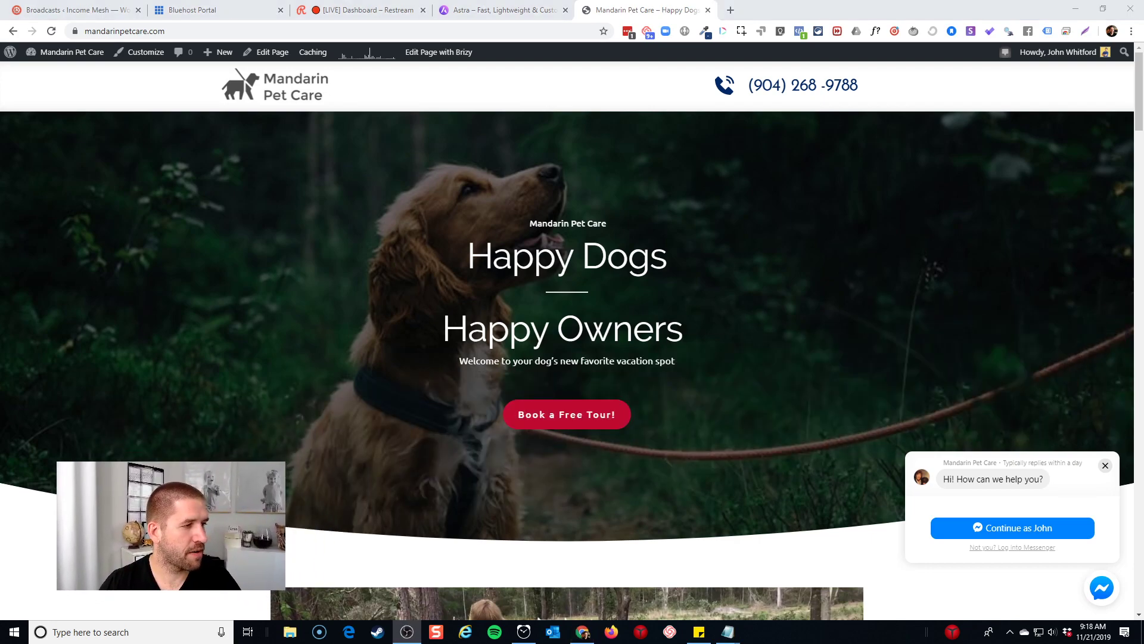
Start the Messenger chat, browse its quick-reply options, then return to the Bluehost Portal tab
left_click(995, 529)
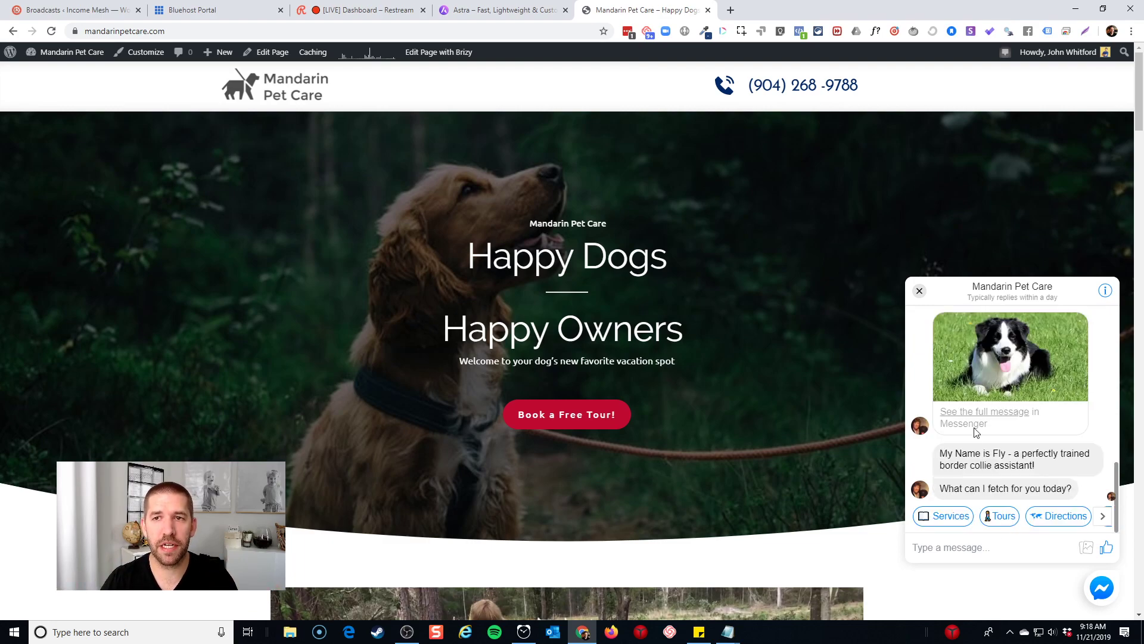
left_click_drag(751, 78, 886, 89)
left_click(890, 91)
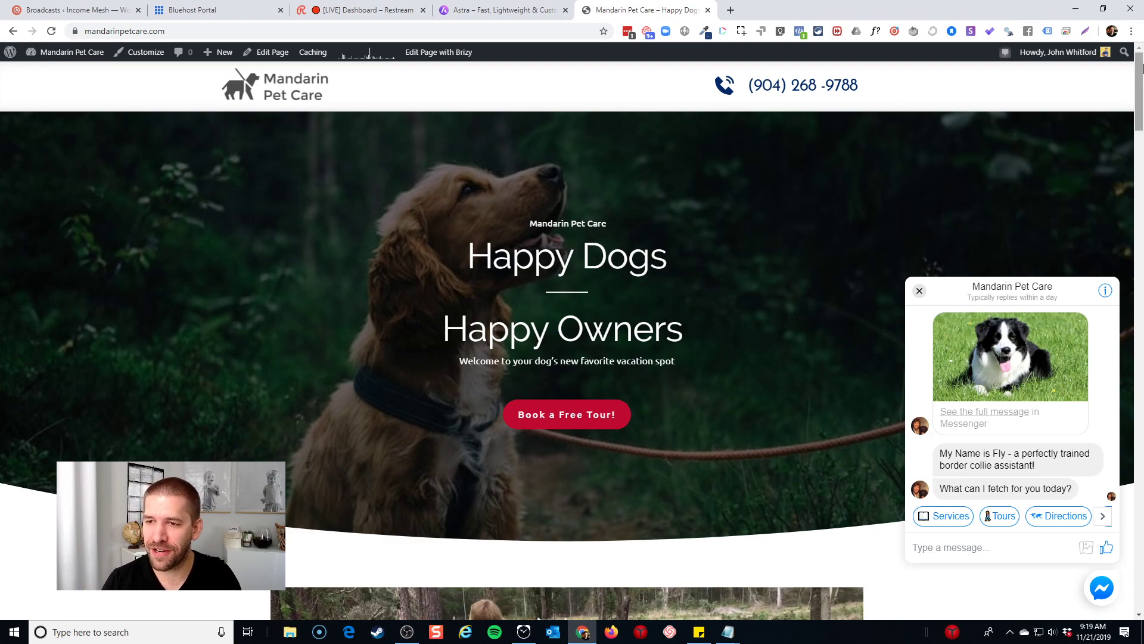
left_click(1103, 516)
left_click(1103, 516)
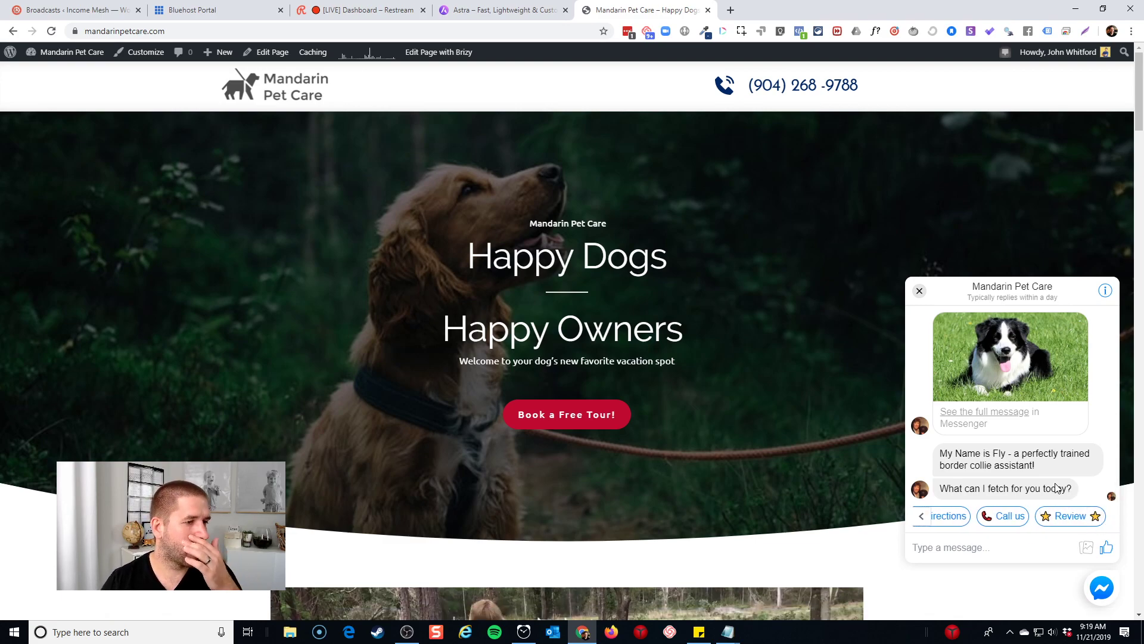
left_click(922, 519)
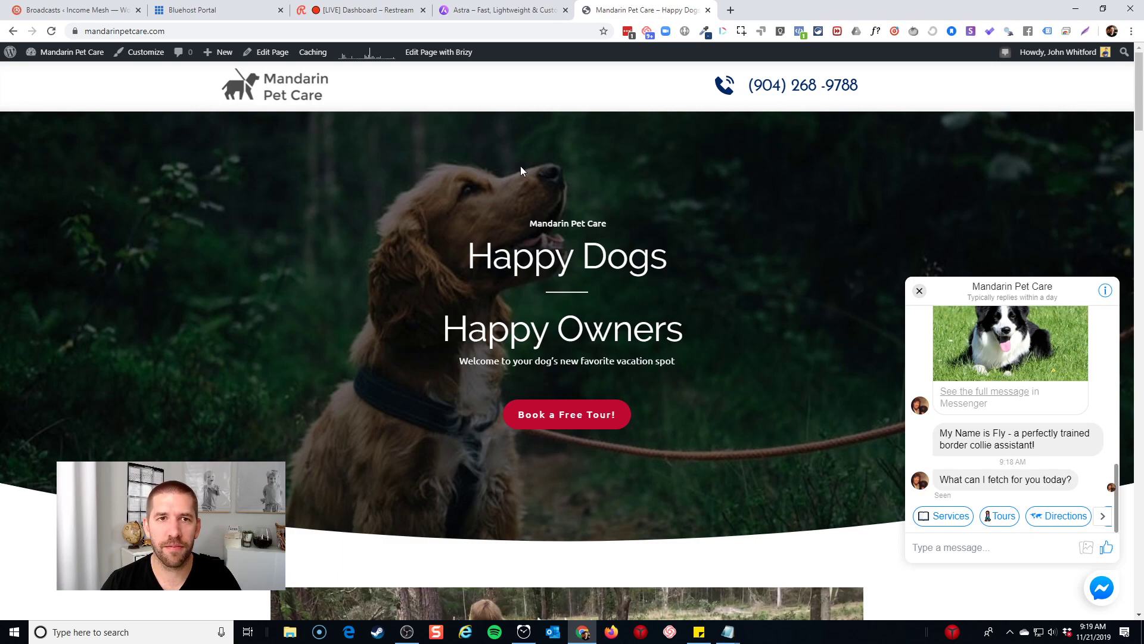
left_click(228, 7)
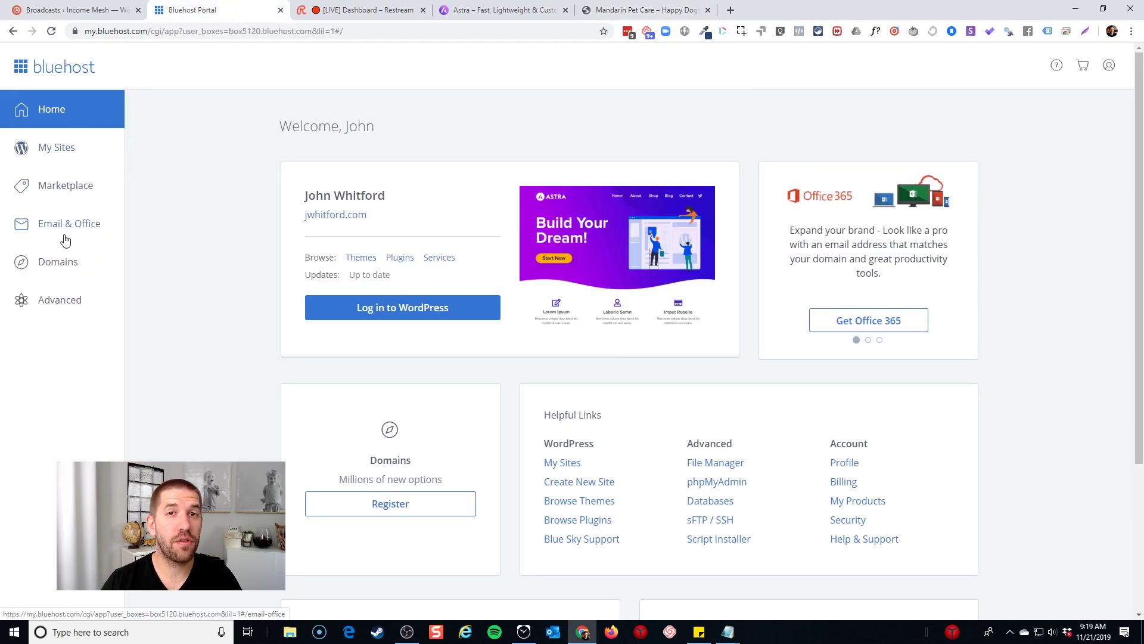
Go from Domains to My Sites and choose Create Site for a new WordPress site
left_click(53, 264)
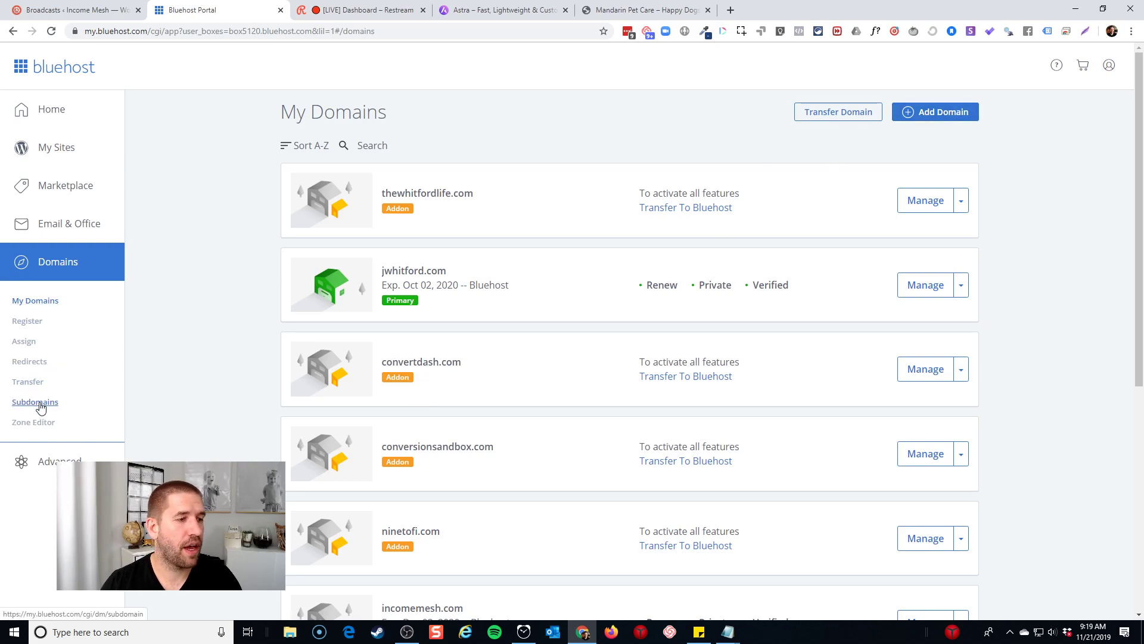
left_click(95, 157)
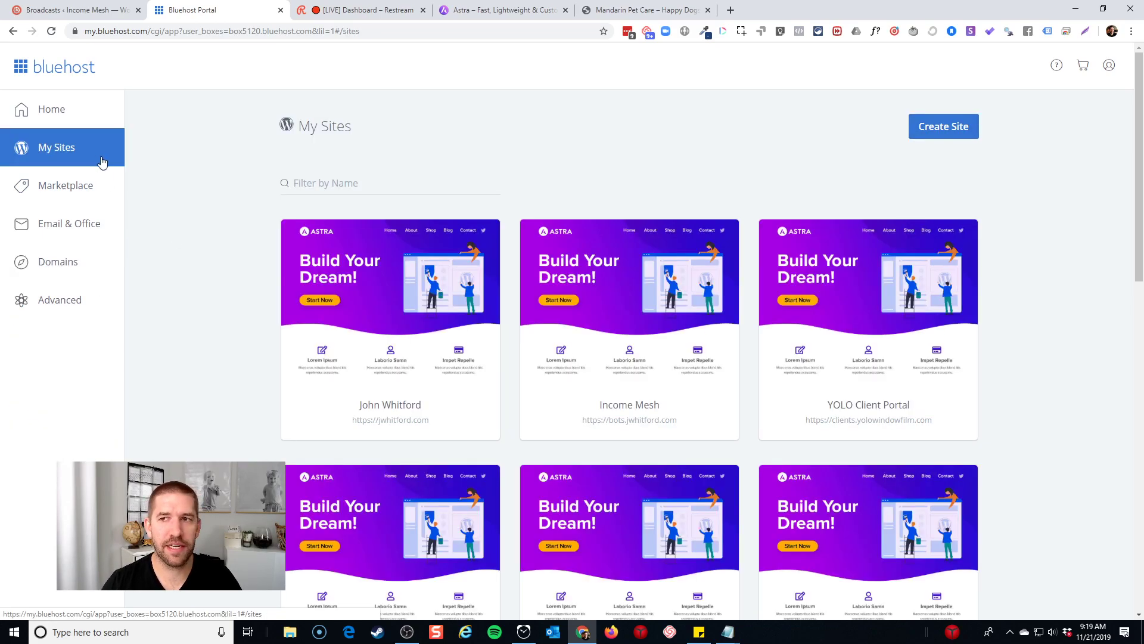
left_click(972, 130)
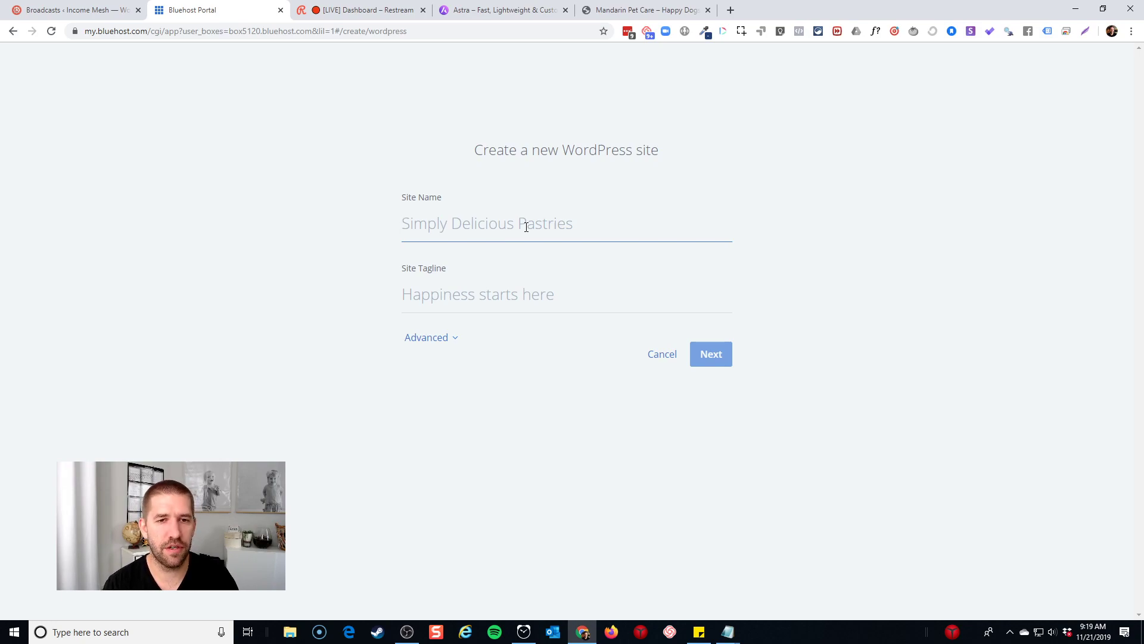
Enter site name 'Mandarin Pet Care' and a pet-friendly tagline, then continue
type("Mandarin Pet Care")
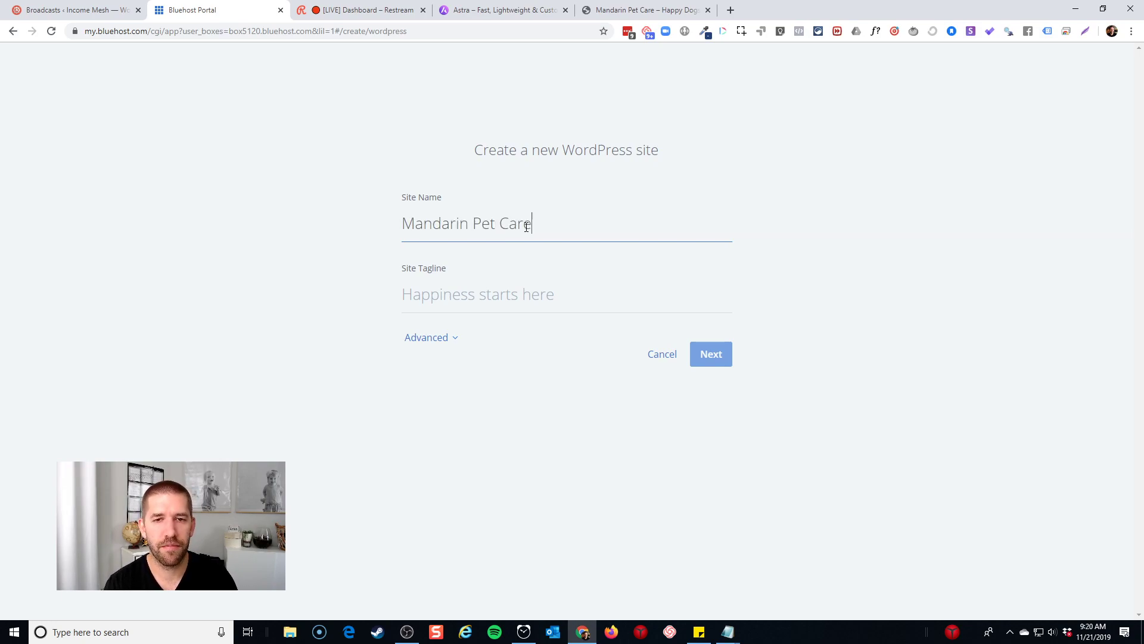
key("Tab")
type("Y")
key("BackSpace")
type("Your Besst")
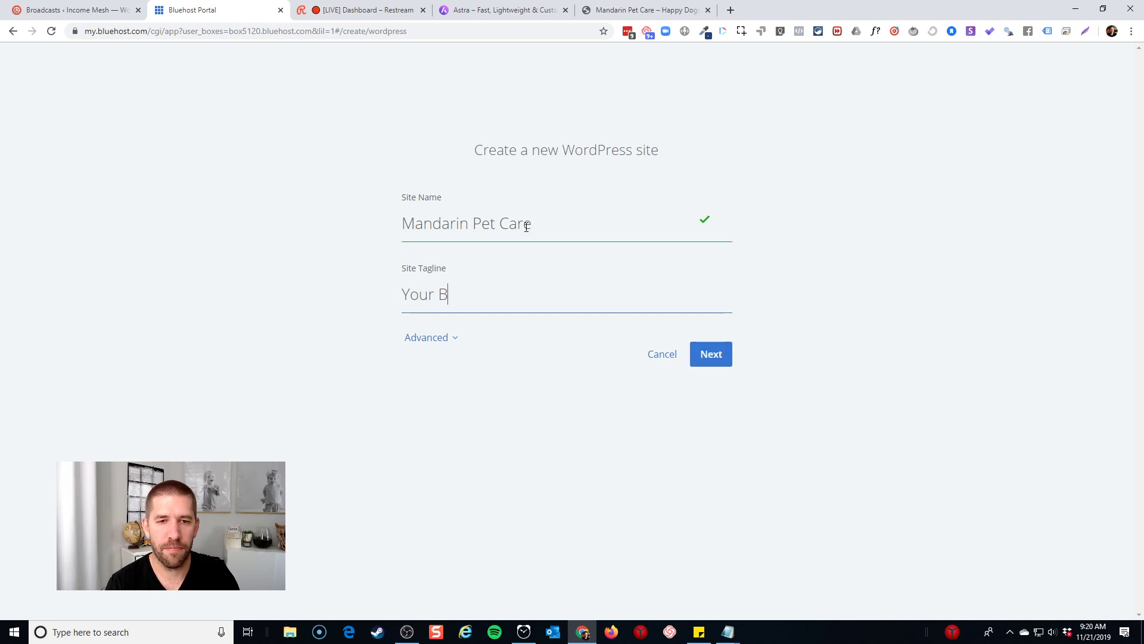
key("BackSpace")
key("BackSpace")
key("BackSpace")
type("t Friend")
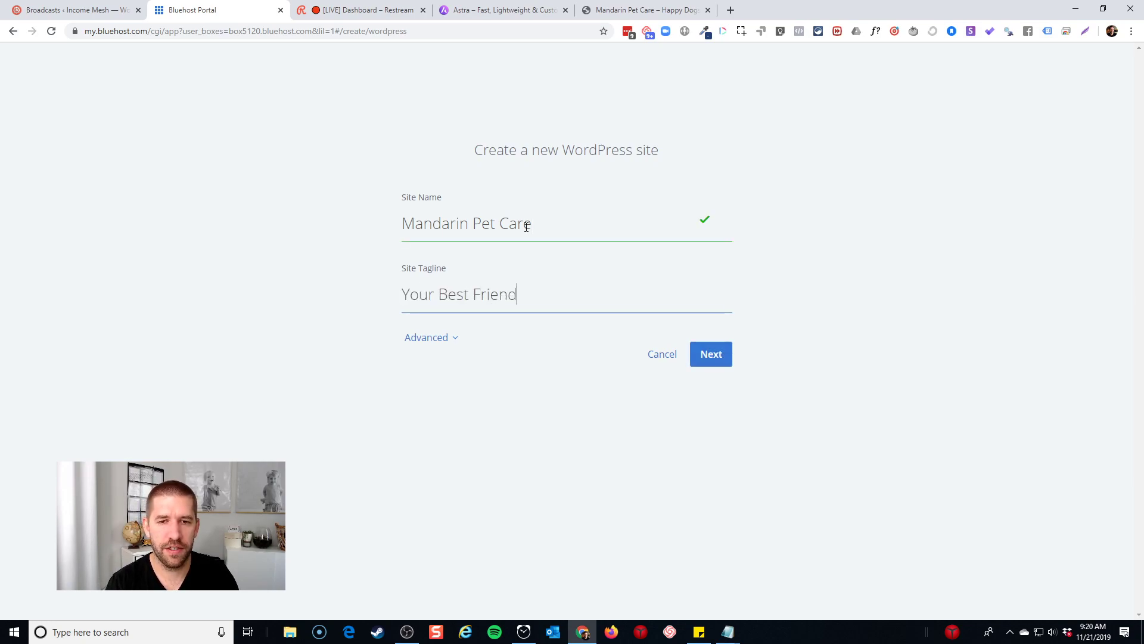
type("'s B")
type("avorit")
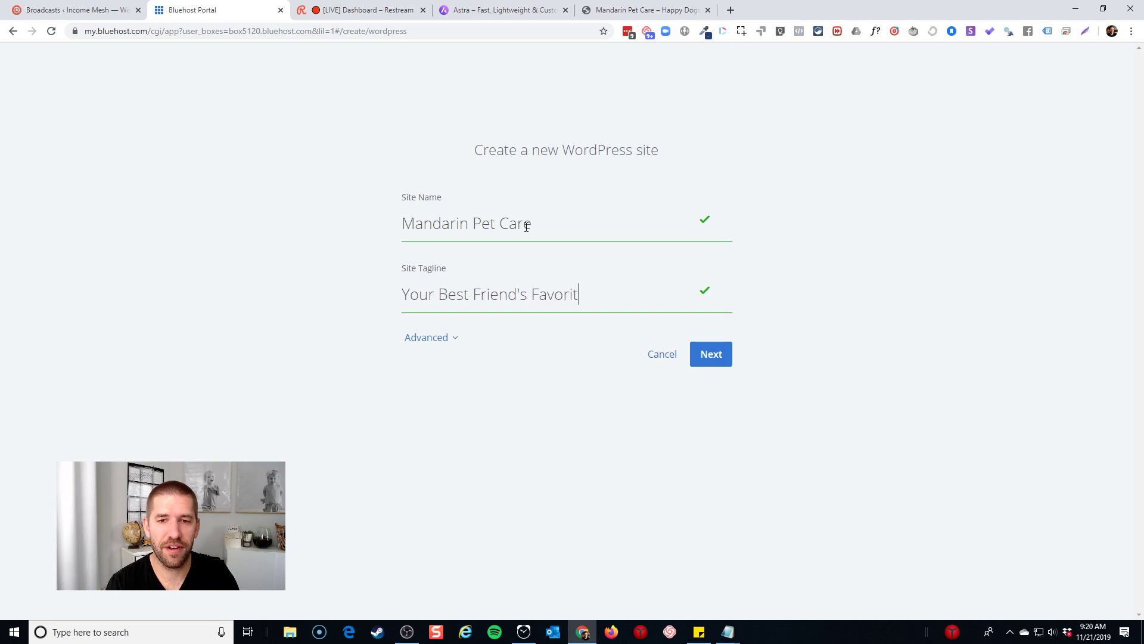
type("e Hangout Ppot")
left_click(711, 354)
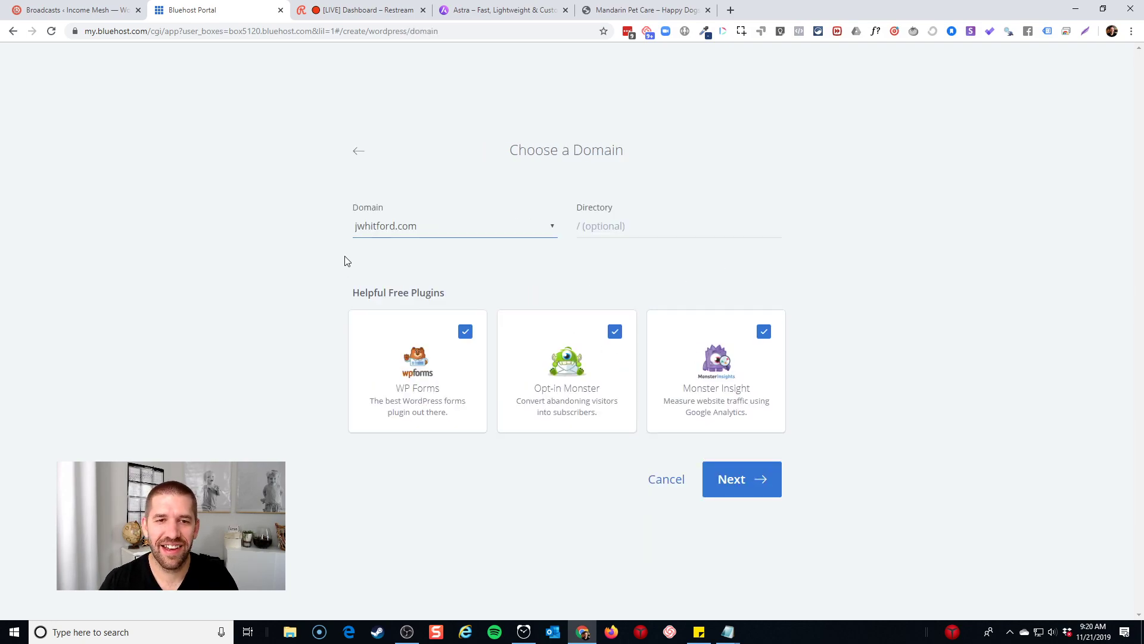
Install on staging.mandarinpetcare.com without WP Forms, OptinMonster or MonsterInsights plugins
left_click(417, 225)
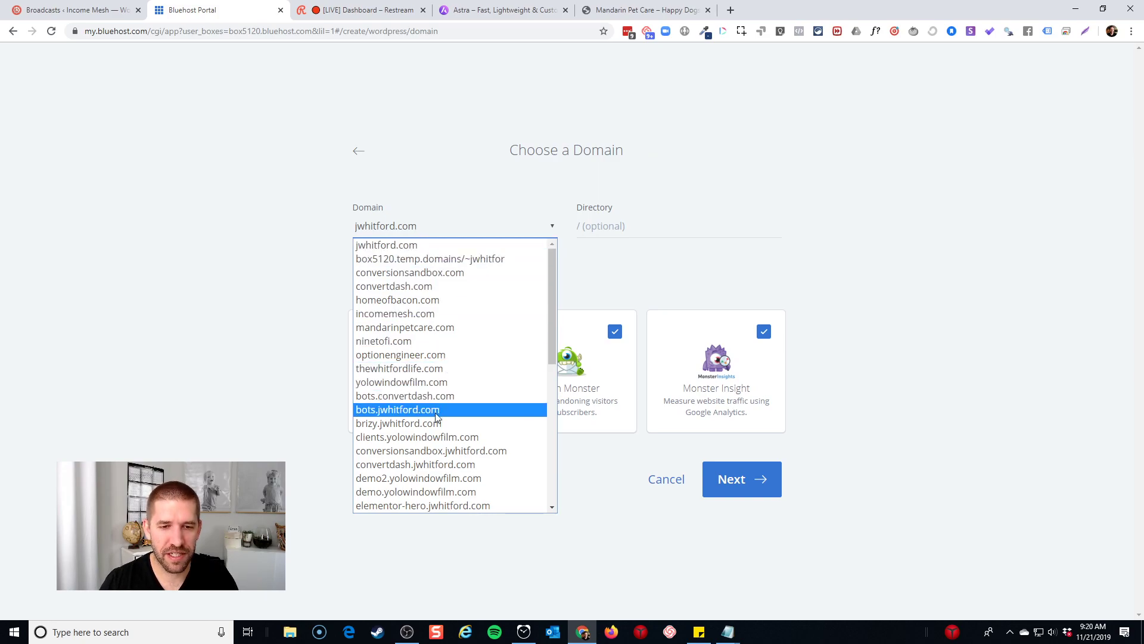
scroll(435, 427, "down", 2)
scroll(435, 427, "down", 4)
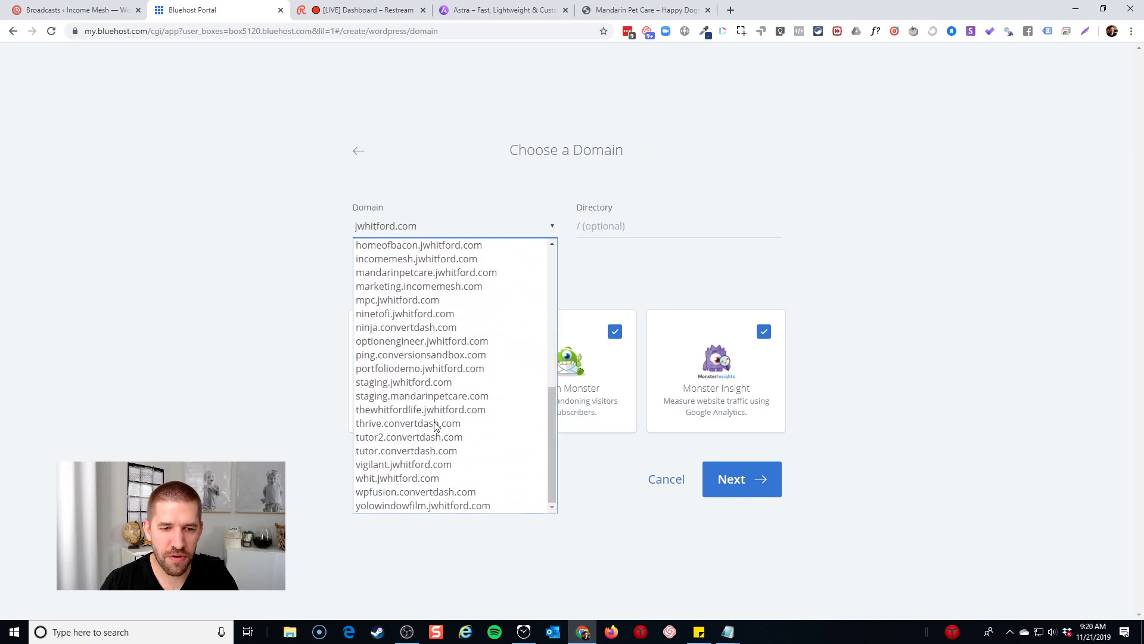
left_click(416, 397)
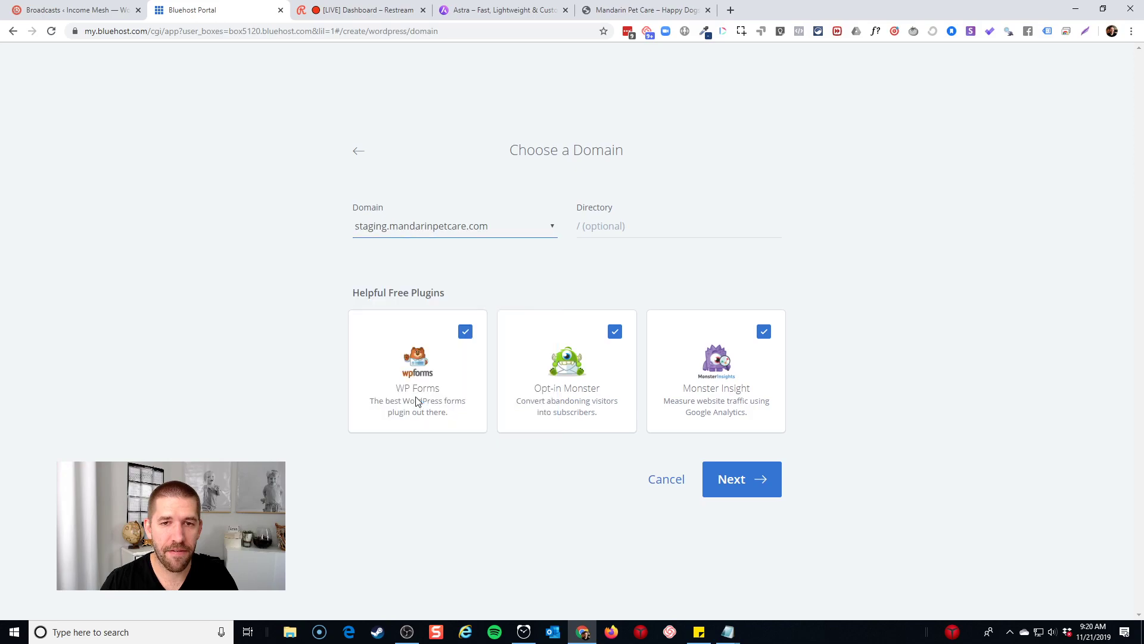
left_click(467, 335)
left_click(614, 333)
left_click(765, 332)
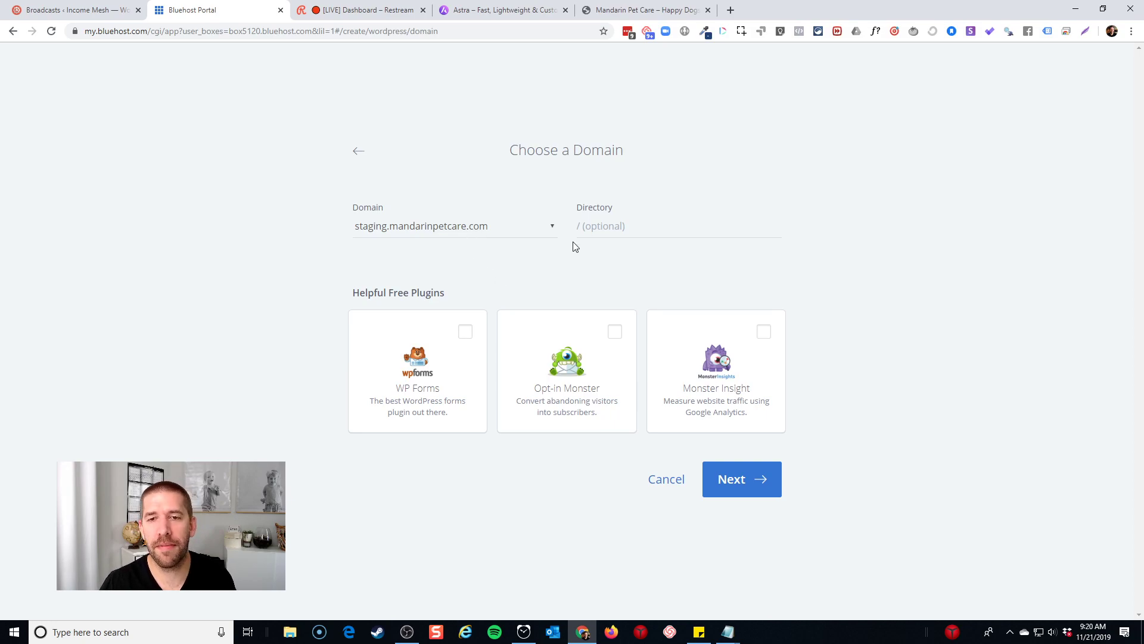
left_click(743, 482)
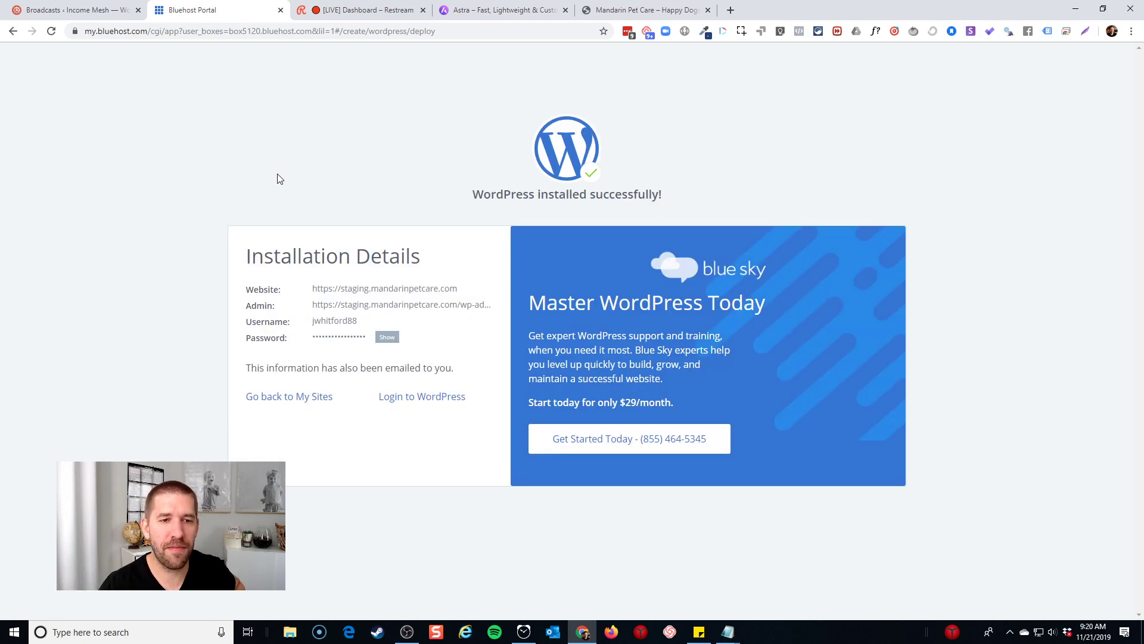
Move the Bluehost tab into its own window, launch Notepad to the side, and return to the install details
middle_click(225, 10)
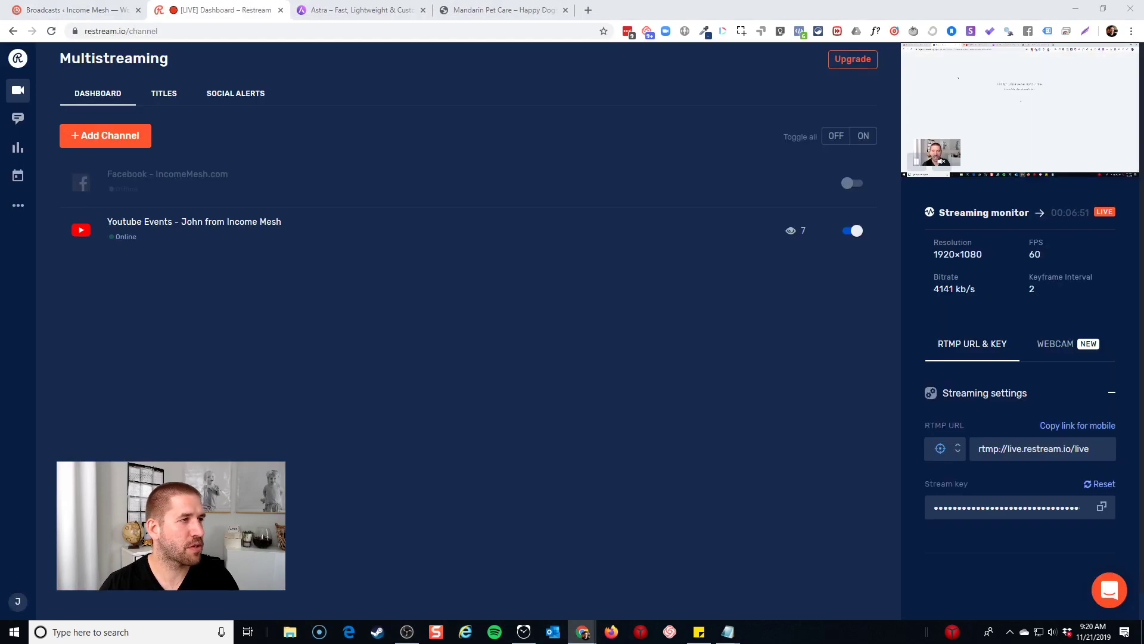
left_click(465, 10)
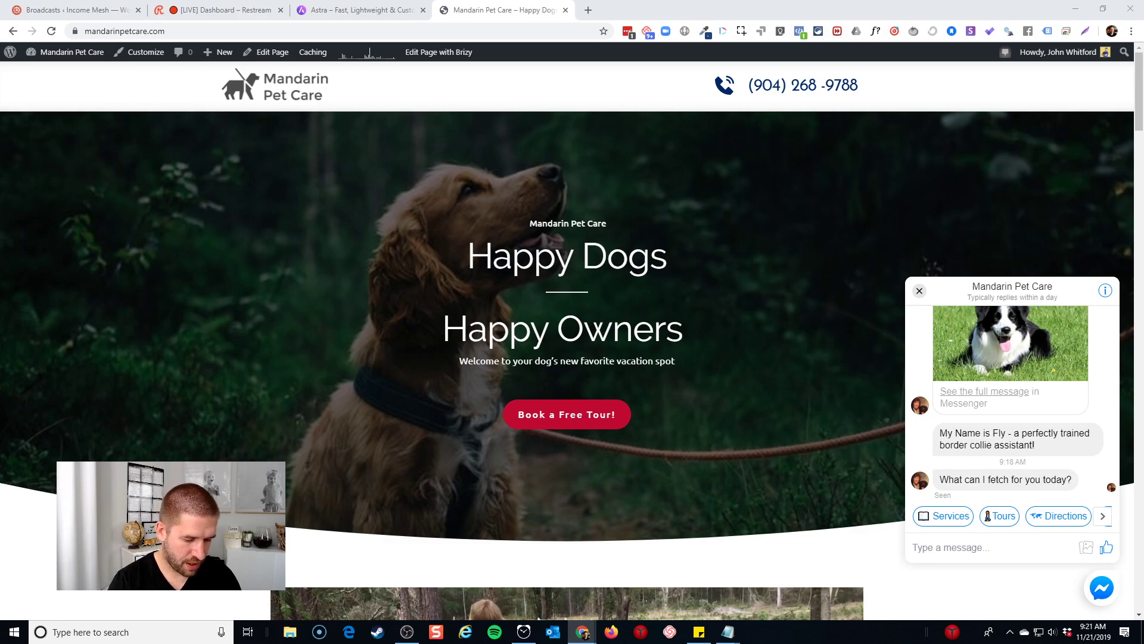
key("super")
type("notepad")
key("Return")
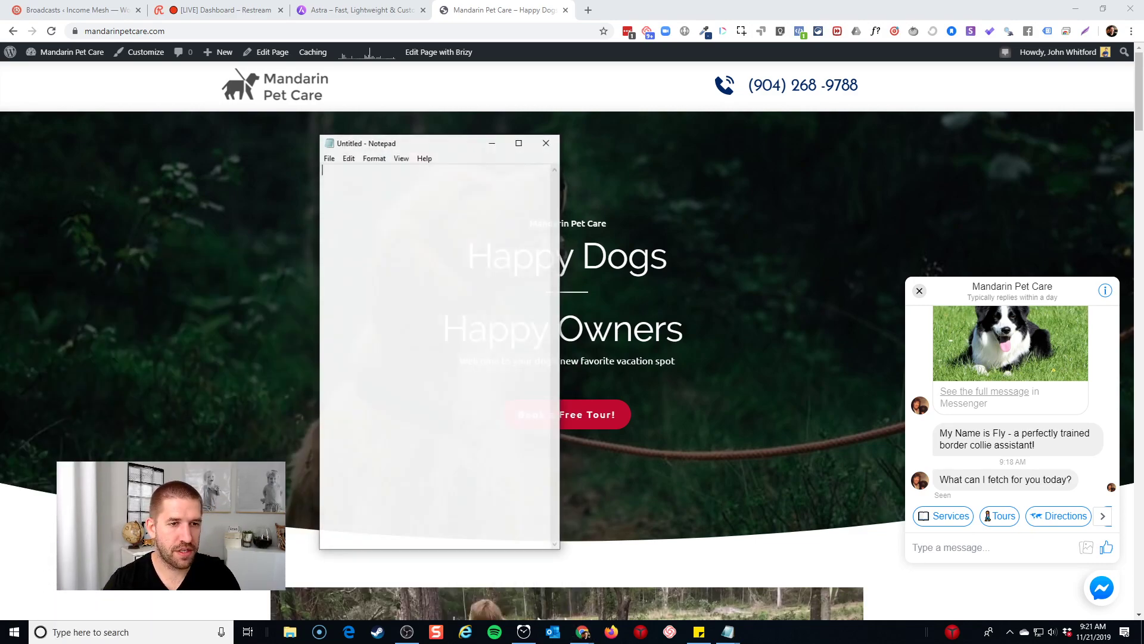
left_click_drag(408, 145, 0, 145)
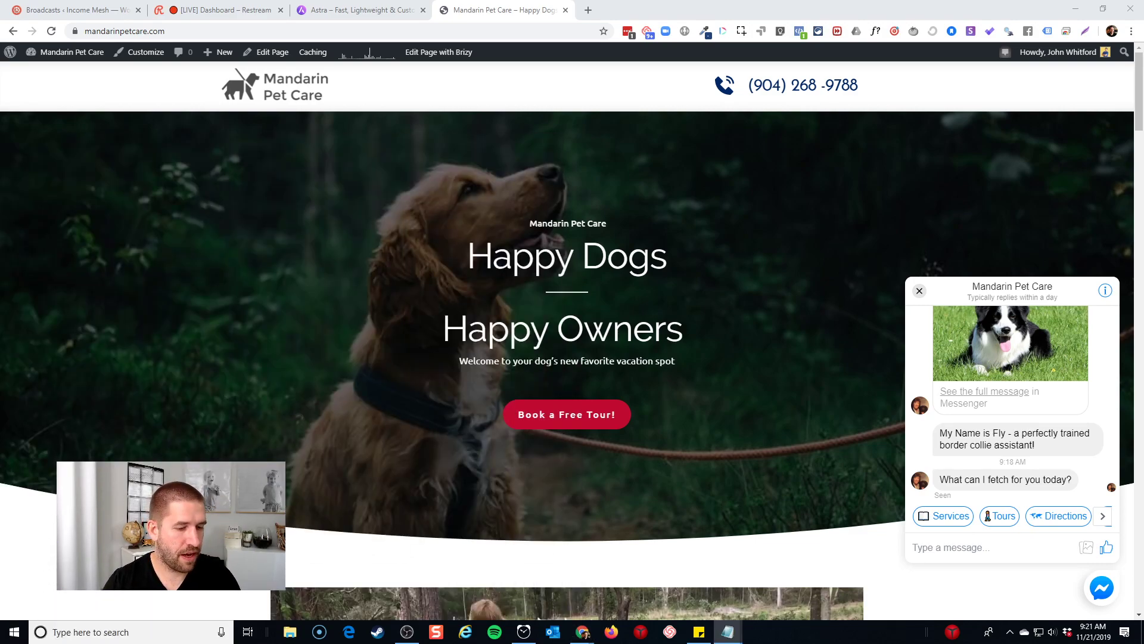
key("alt+Tab")
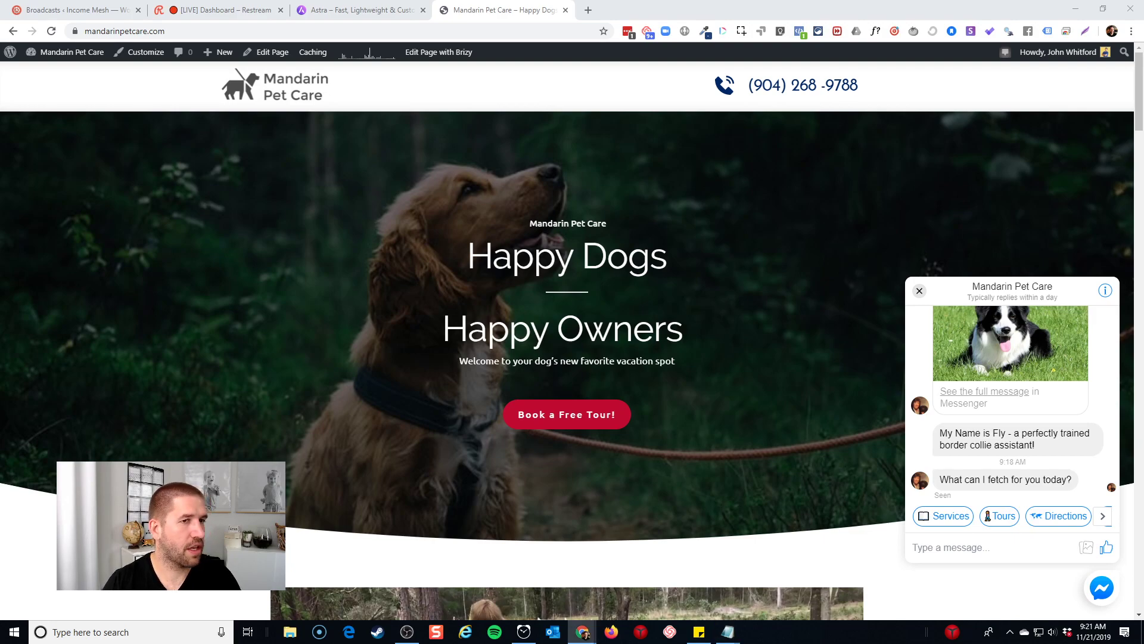
key("alt+Tab")
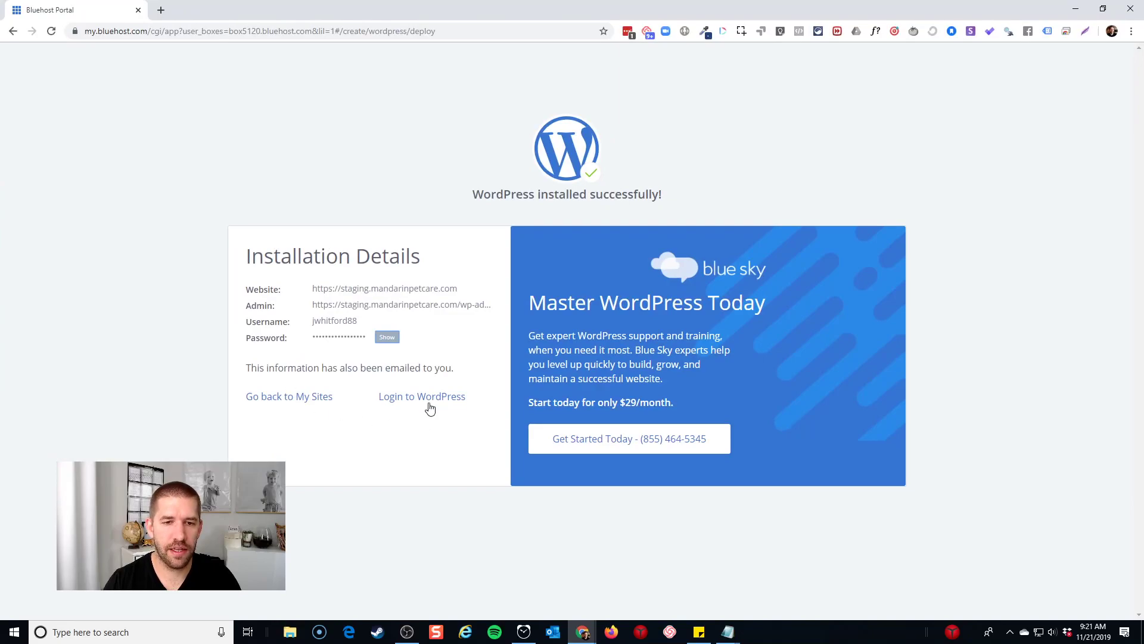
Log into the new staging WordPress site and open its Bluehost home page in the admin
left_click(420, 406)
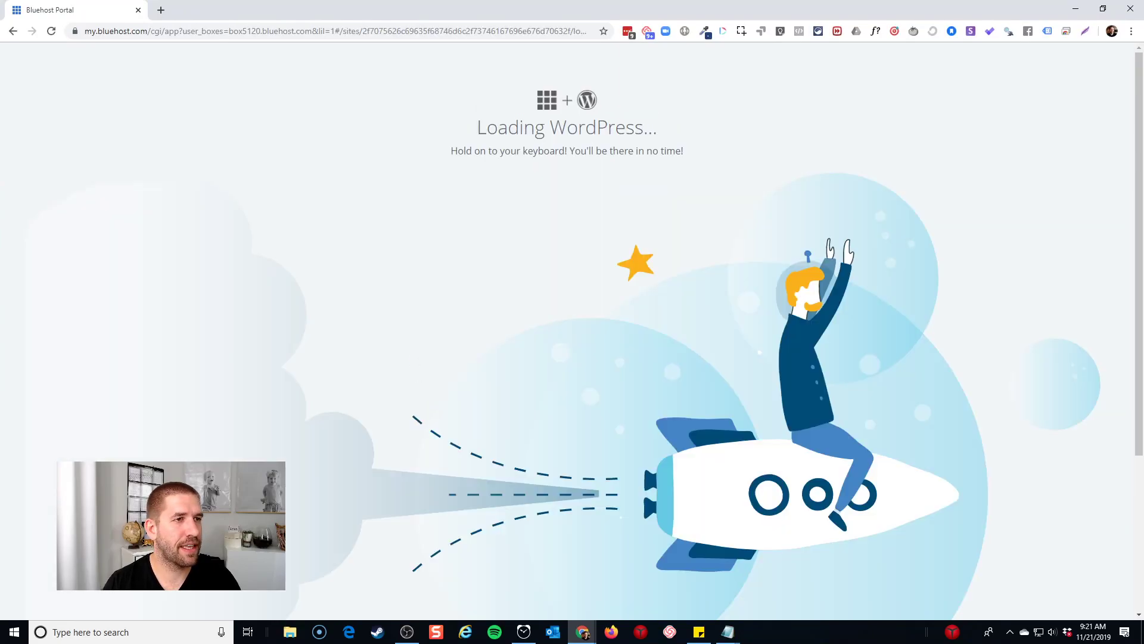
key("alt+Tab")
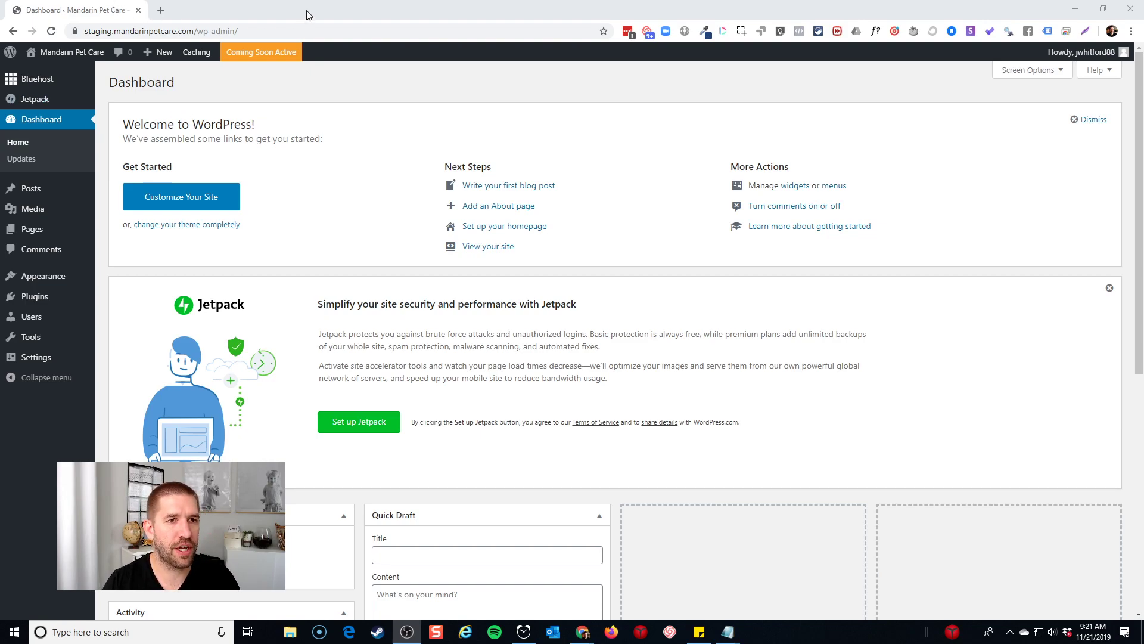
mouse_move(71, 53)
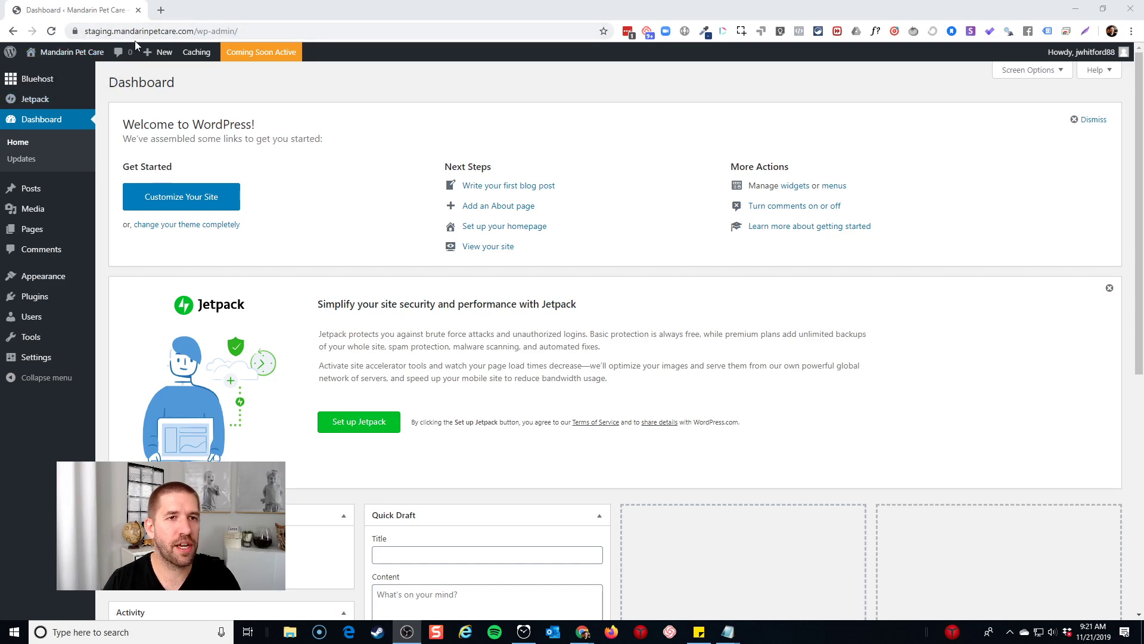
left_click(262, 52)
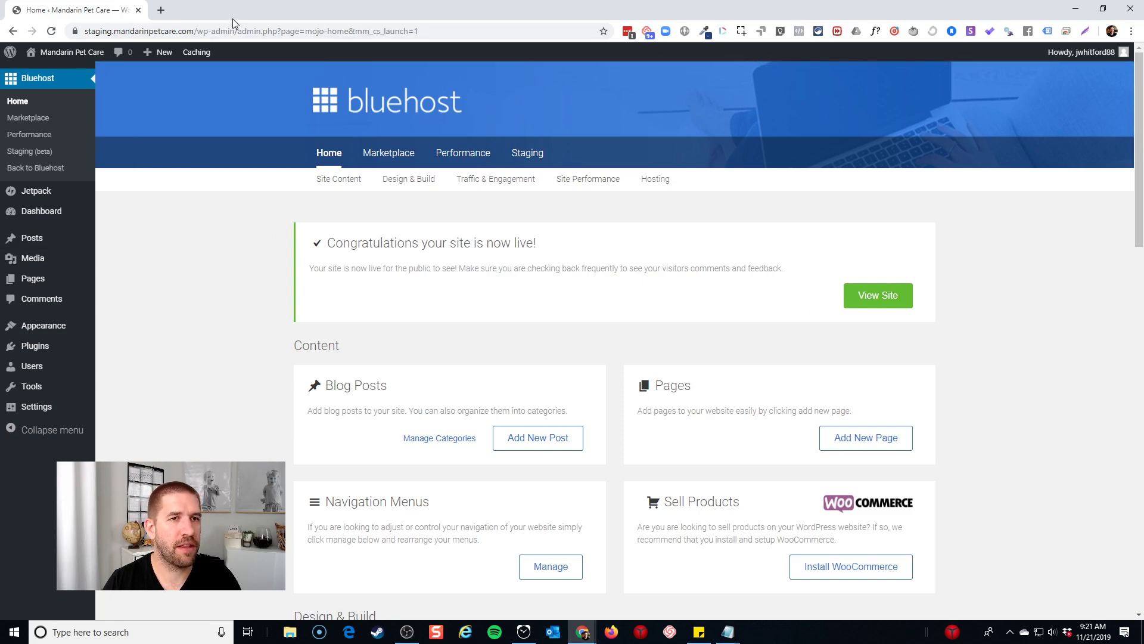
Browse the staging site's default front page, try its search, then return to the Dashboard
left_click(65, 70)
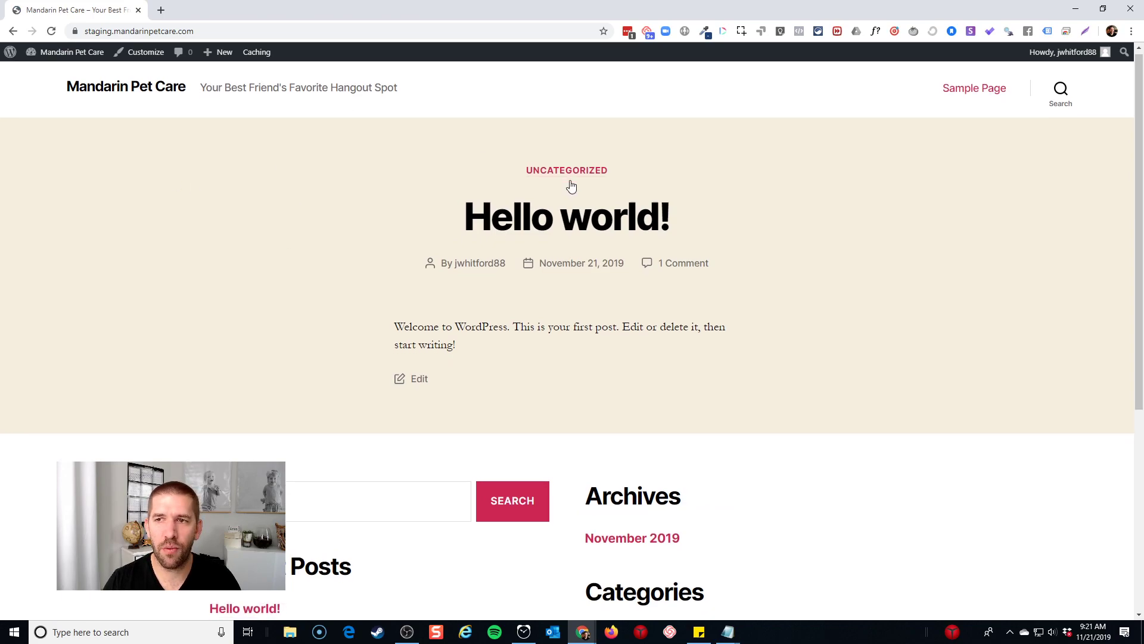
scroll(807, 295, "down", 3)
scroll(808, 295, "down", 3)
scroll(598, 350, "up", 5)
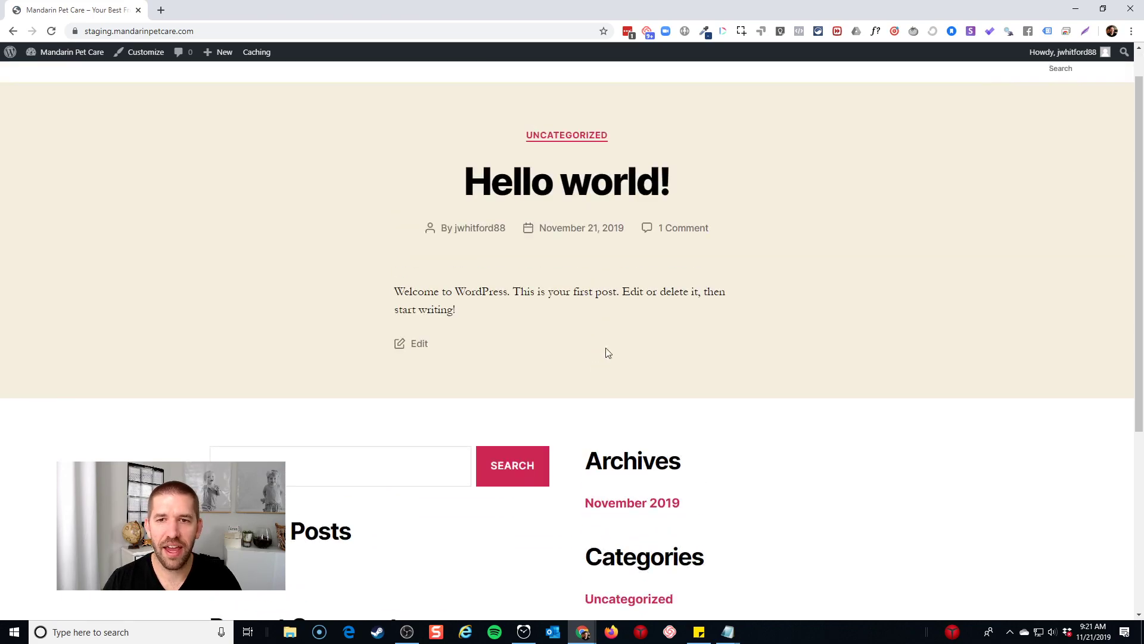
scroll(656, 322, "up", 1)
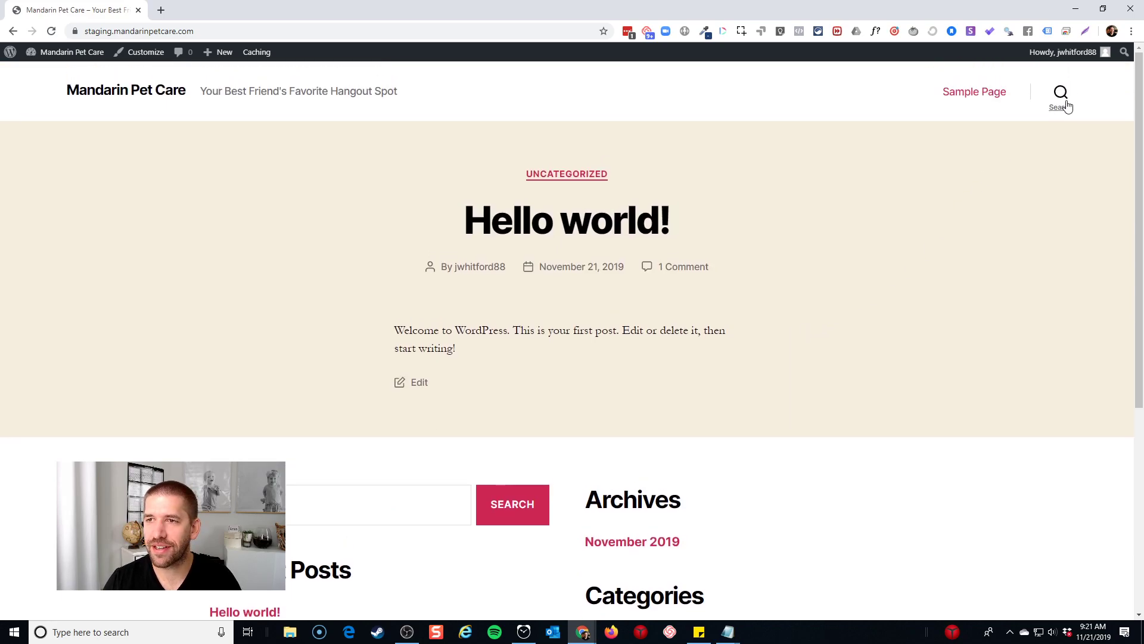
left_click(1063, 98)
left_click(1061, 103)
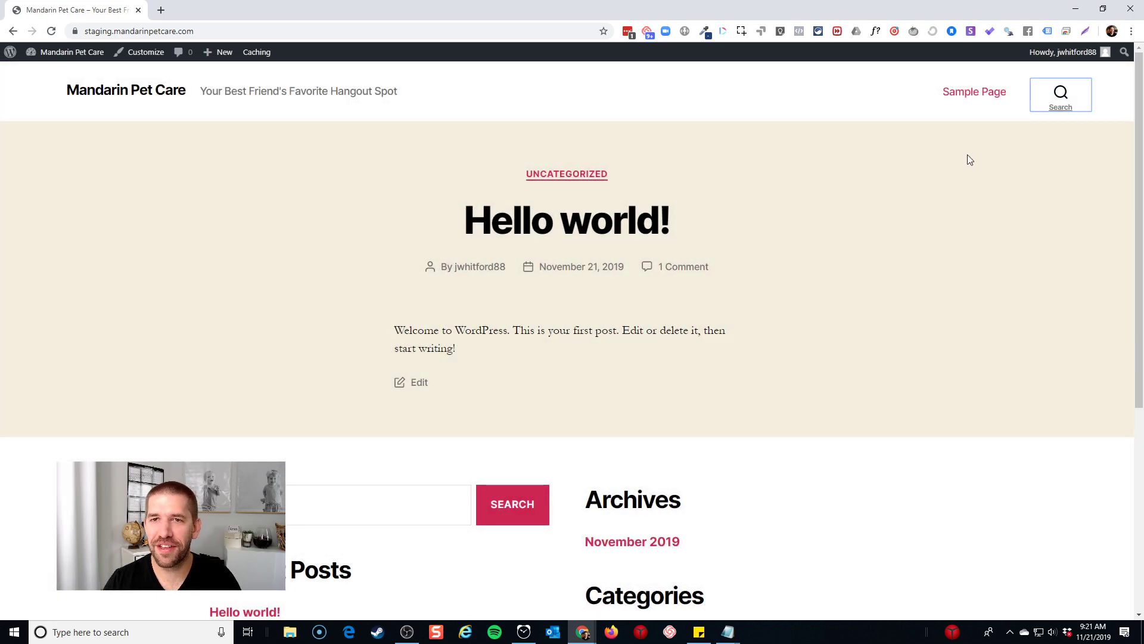
mouse_move(65, 52)
left_click(47, 73)
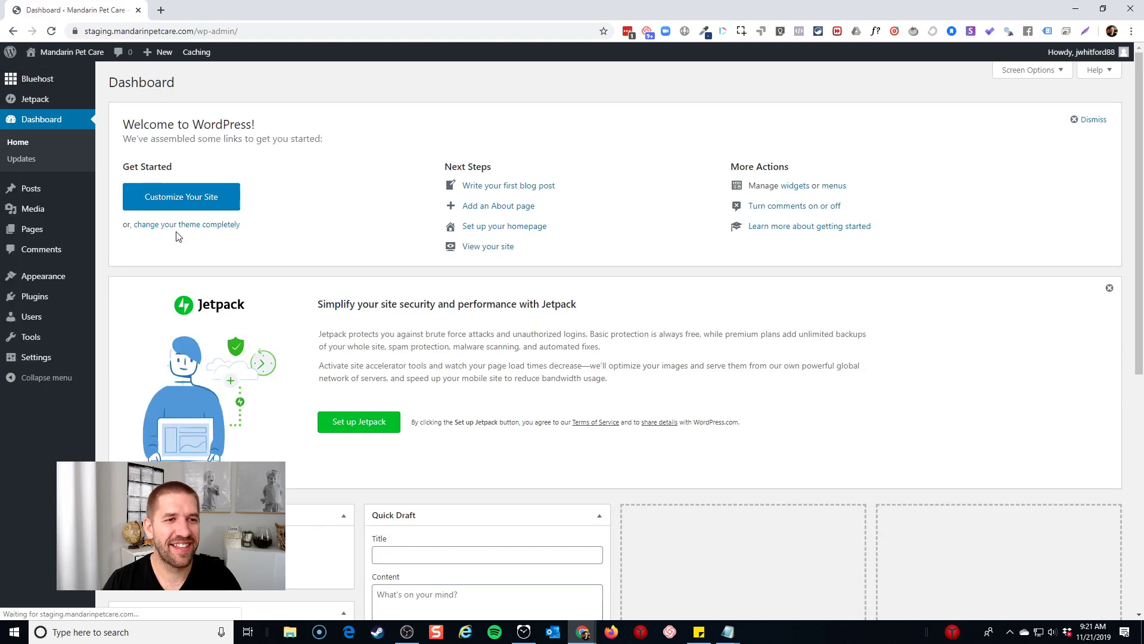
Search 'astra' under Themes > Add New, install and activate Astra, and view the front page
mouse_move(68, 277)
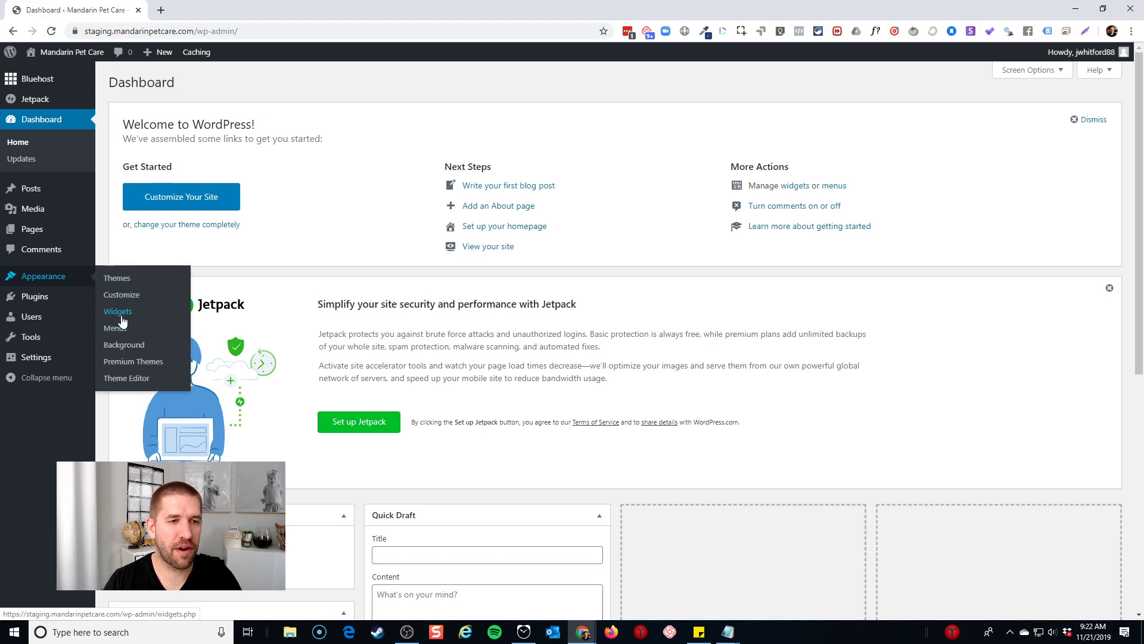
left_click(124, 280)
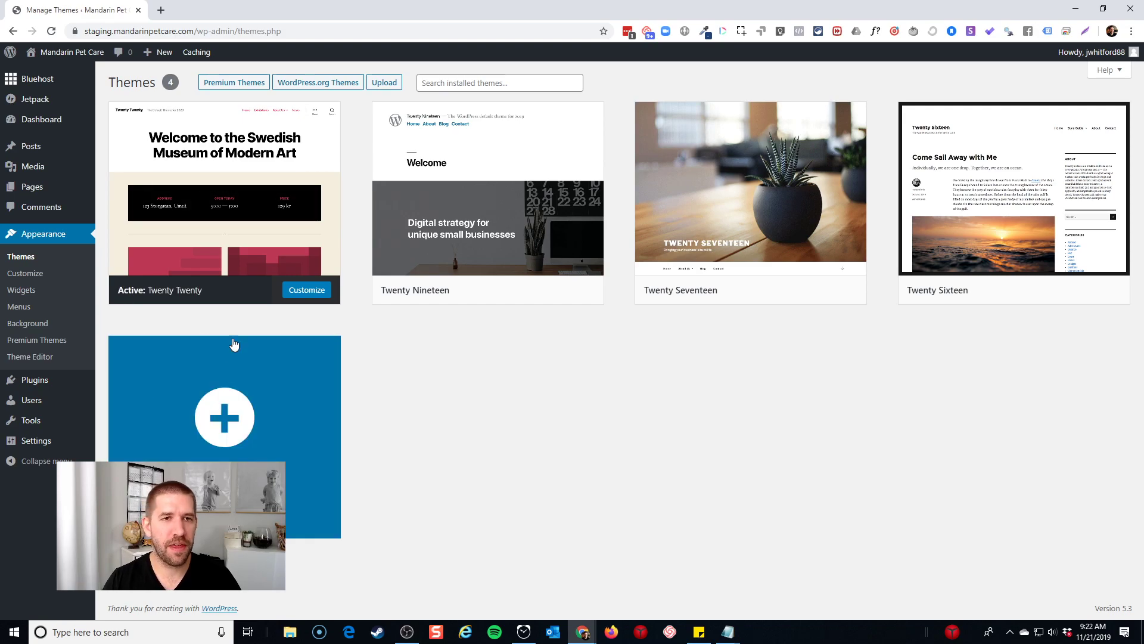
left_click(303, 369)
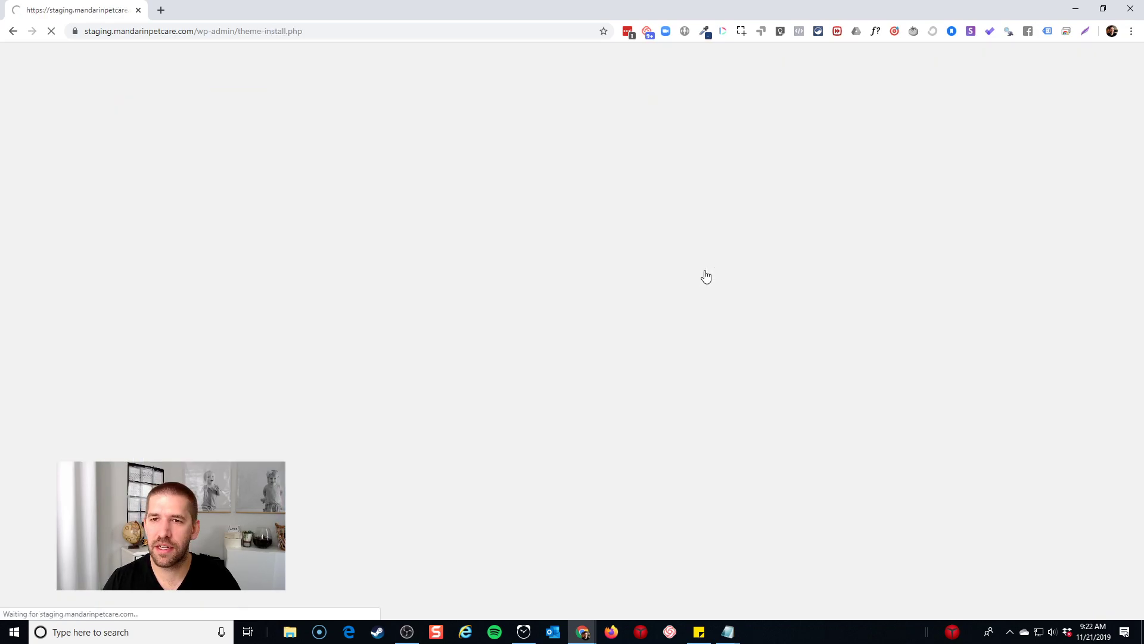
left_click(1007, 115)
type("astra")
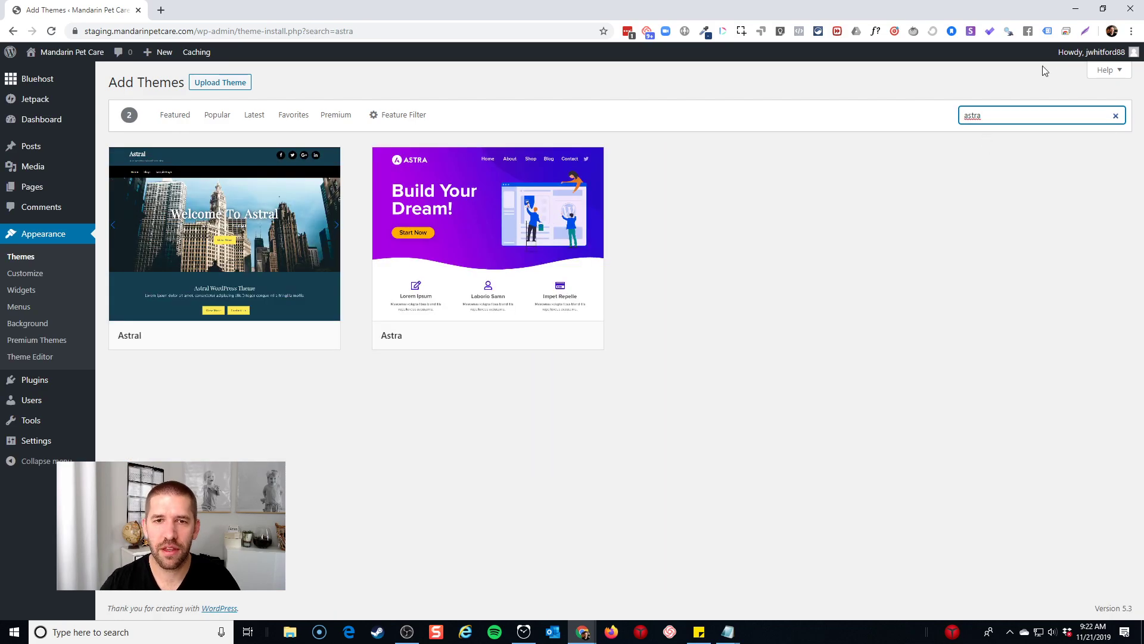
left_click(535, 335)
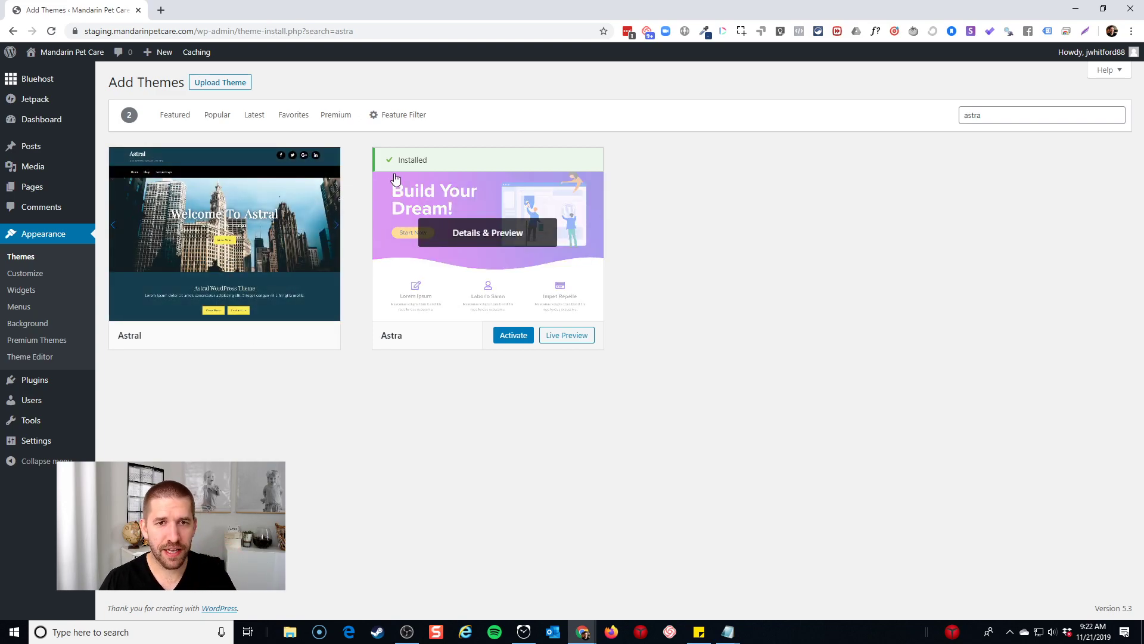
left_click(513, 339)
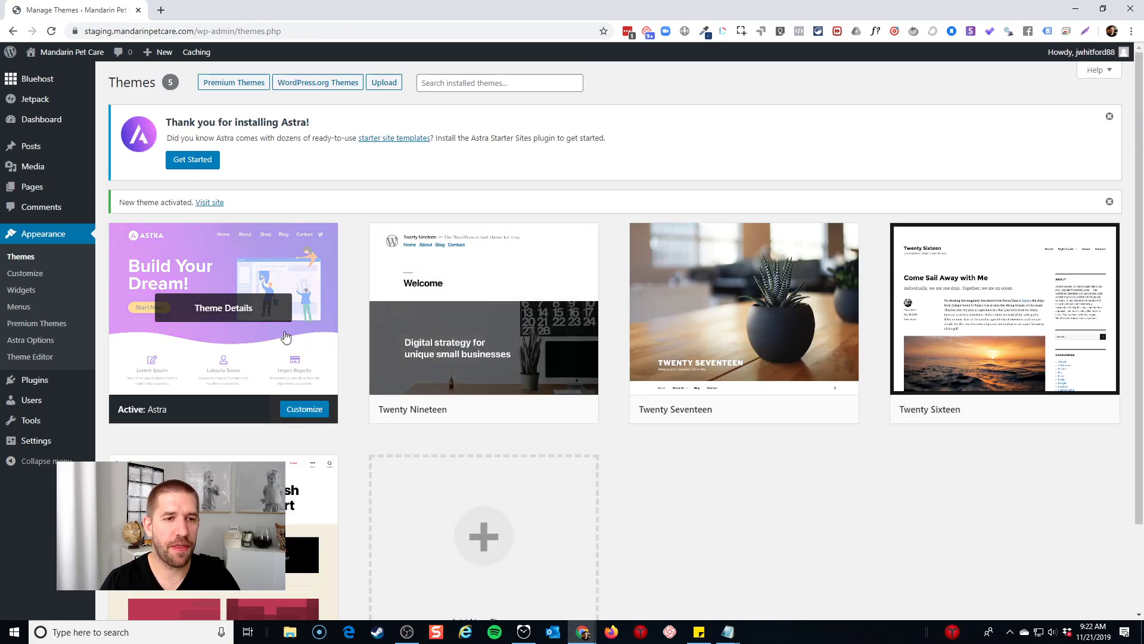
mouse_move(71, 52)
left_click(85, 73)
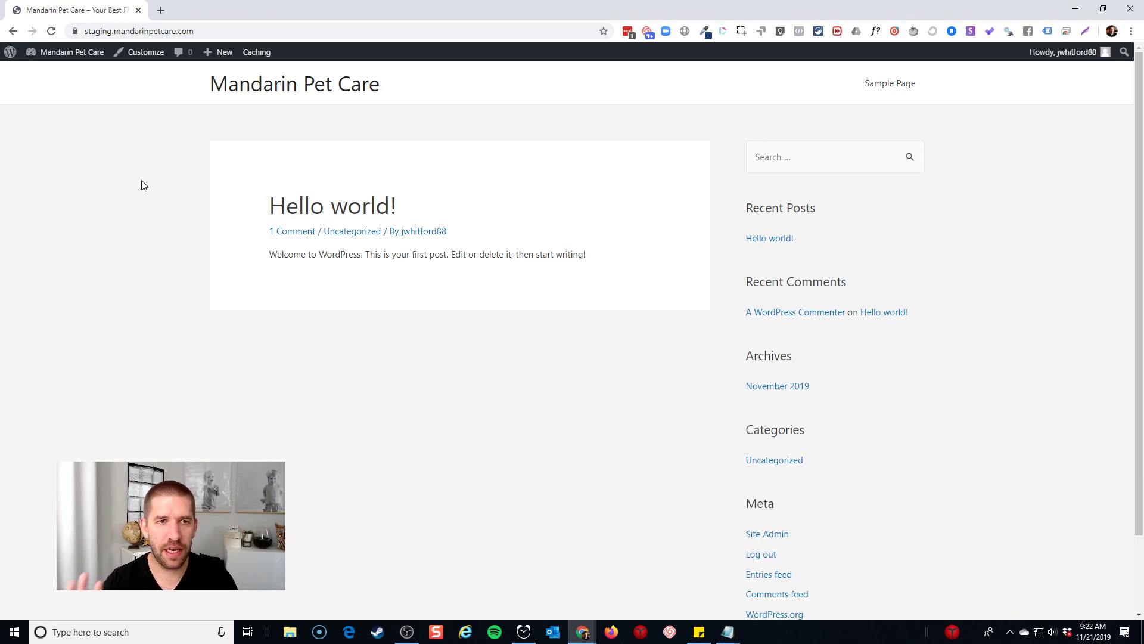
Return from the staging front page to the WordPress Dashboard via the site-name menu
mouse_move(70, 63)
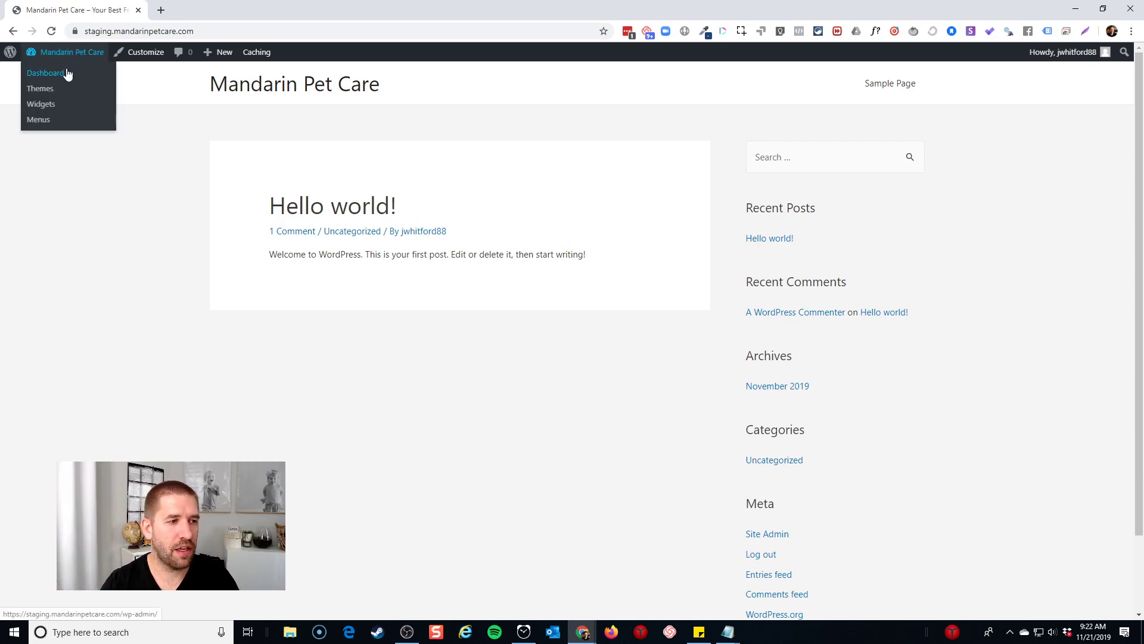
left_click(66, 71)
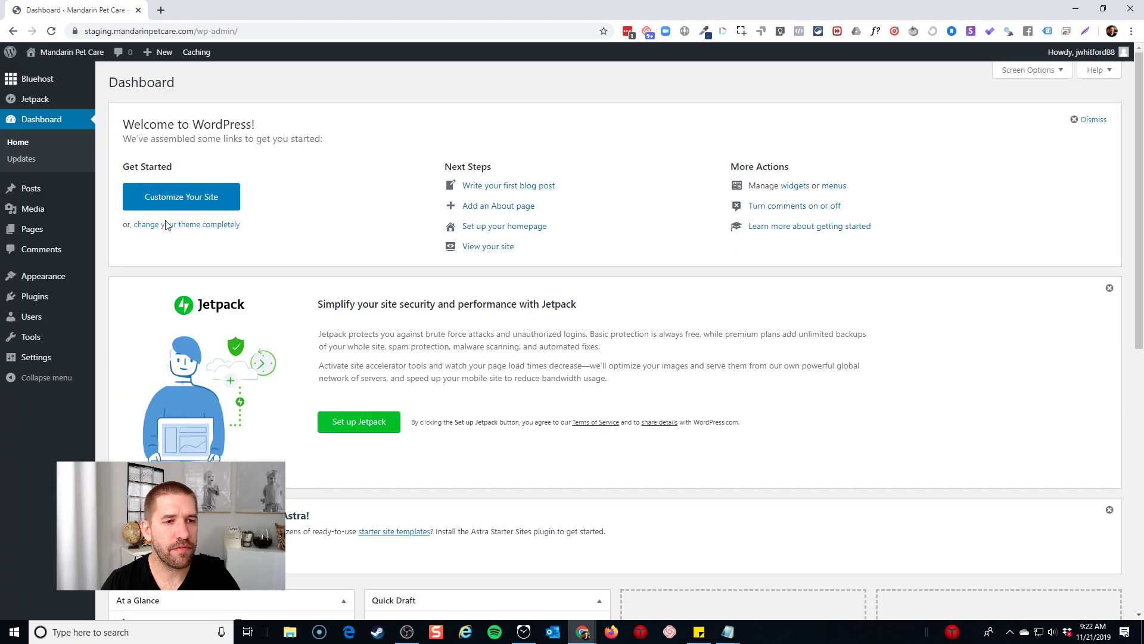
mouse_move(64, 277)
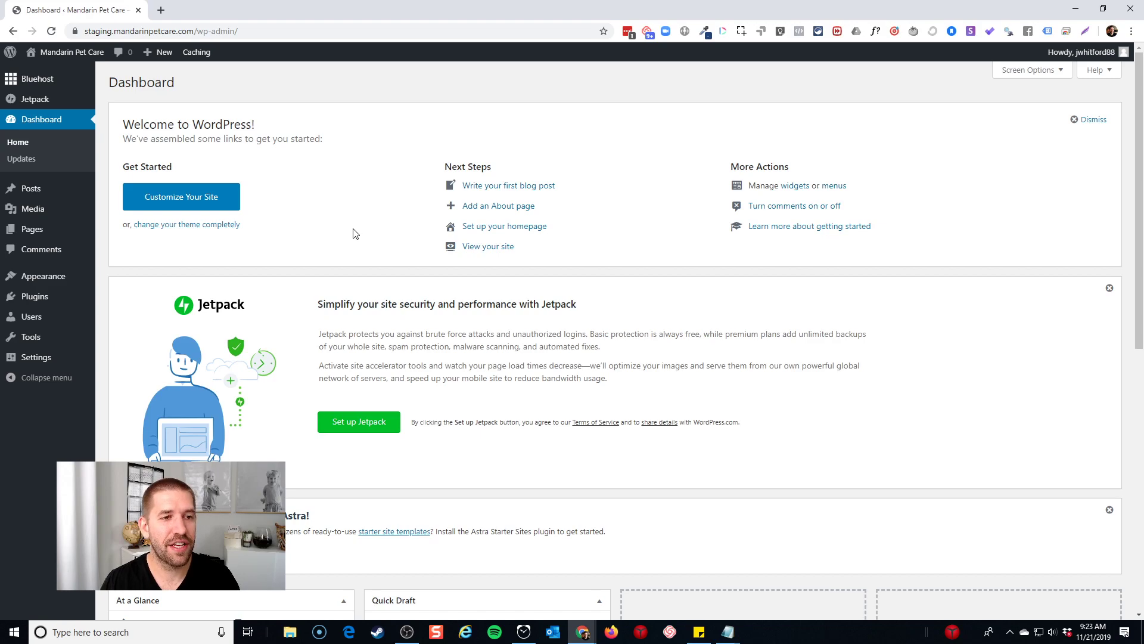
Install the starter sites importer from Astra Options and pick Elementor as page builder
mouse_move(36, 278)
left_click(133, 365)
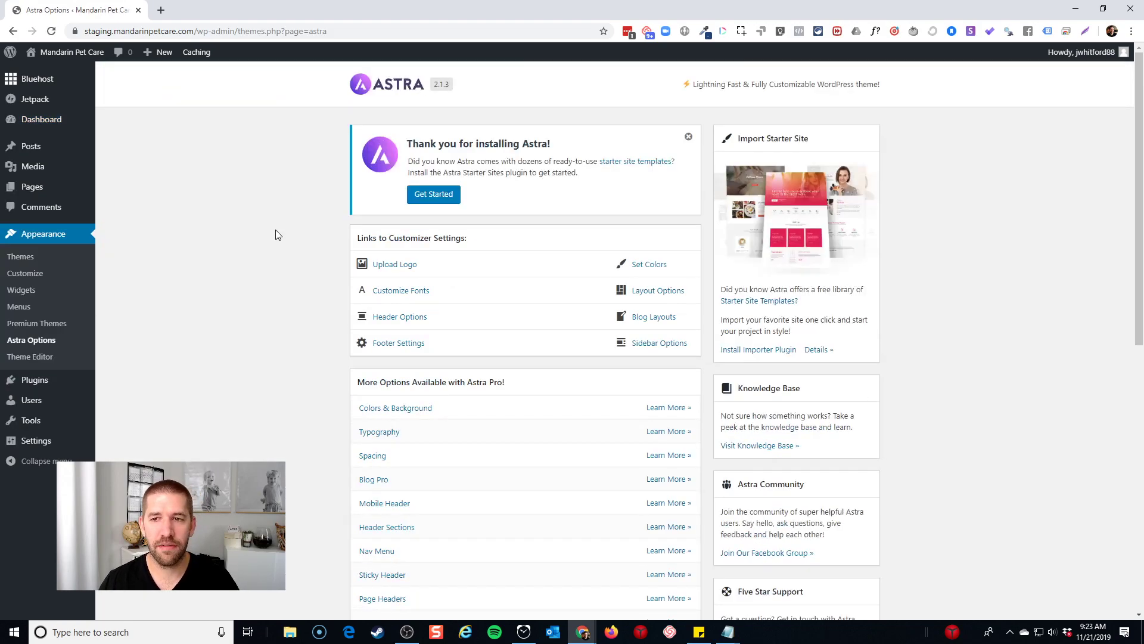
left_click(762, 350)
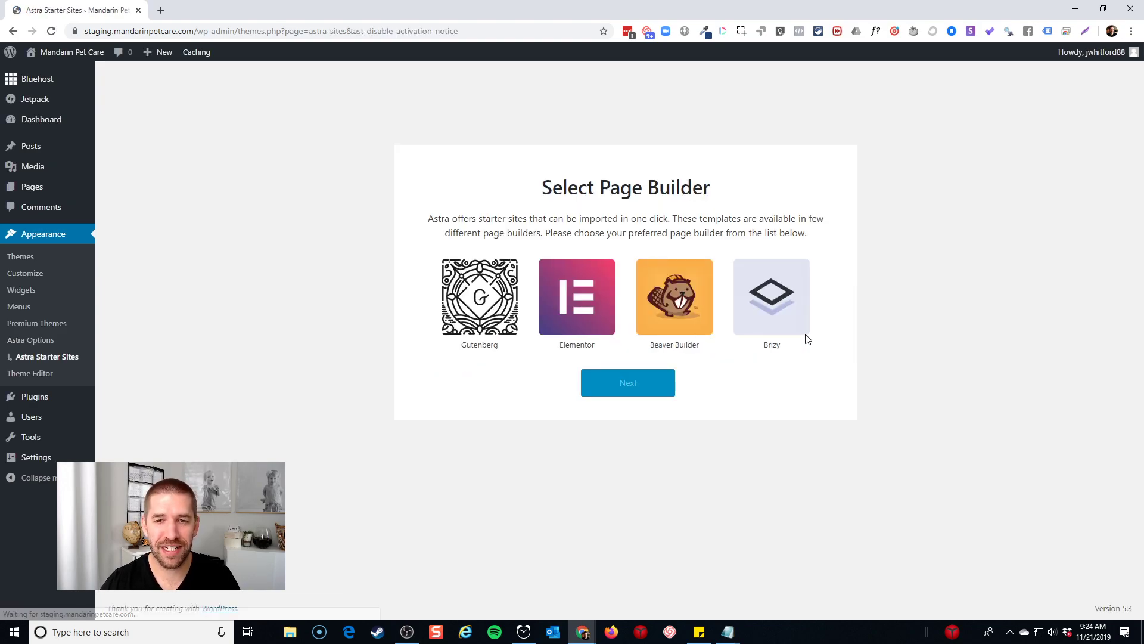
left_click(565, 307)
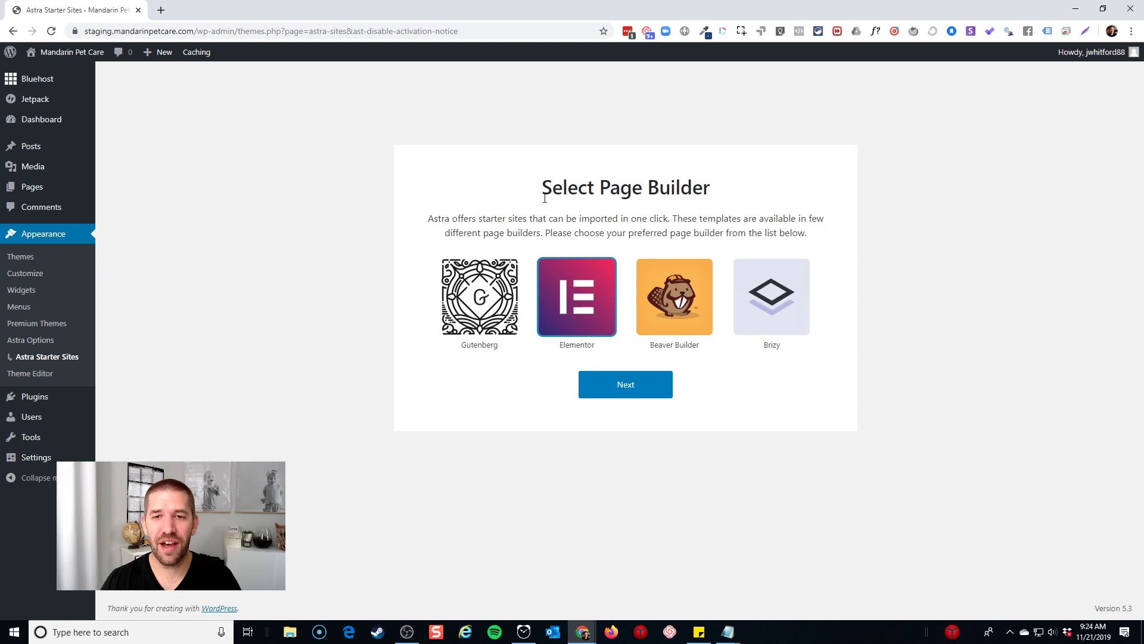
Combine the starter sites page with the live-site window, close its chat popup, and open the library
double_click(232, 2)
left_click_drag(115, 75, 417, 12)
left_click_drag(635, 9, 496, 9)
left_click(917, 291)
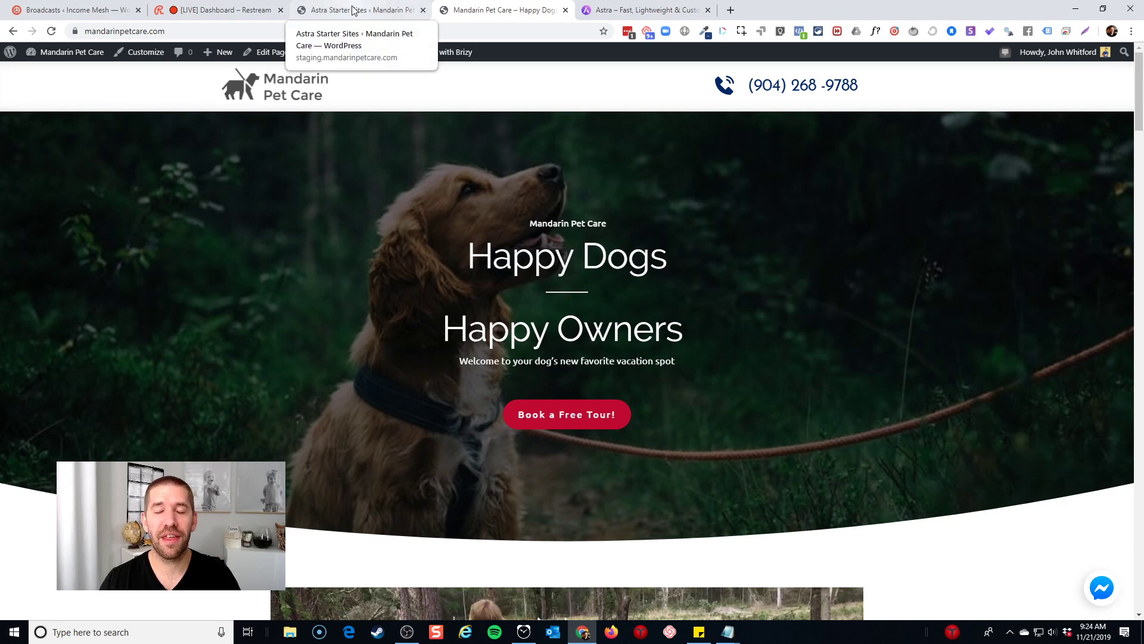
left_click(353, 13)
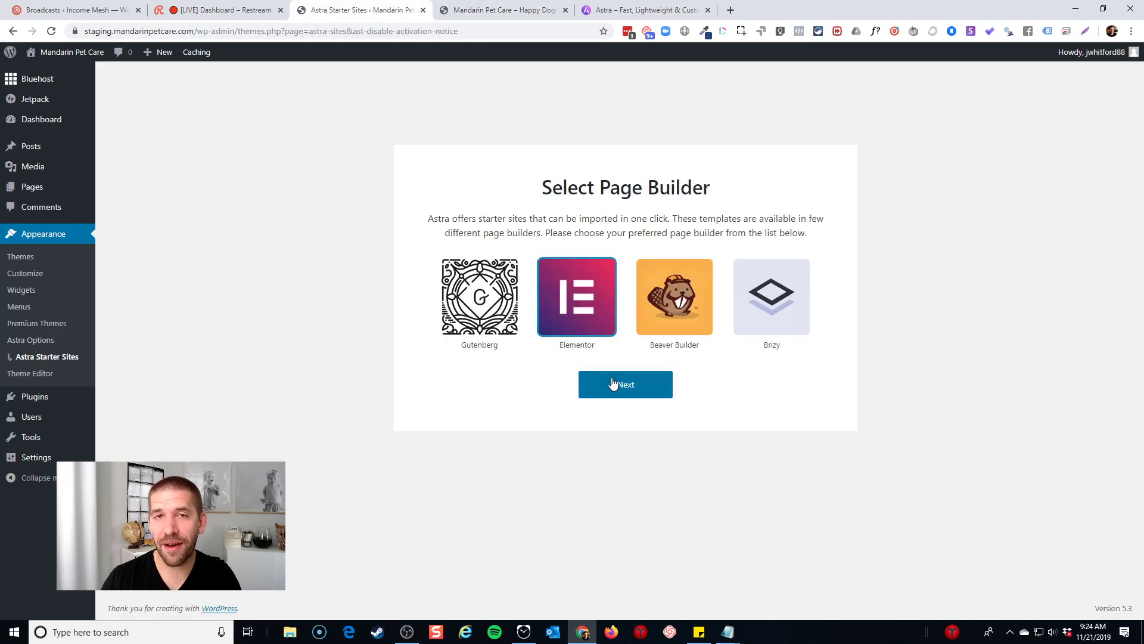
left_click(613, 383)
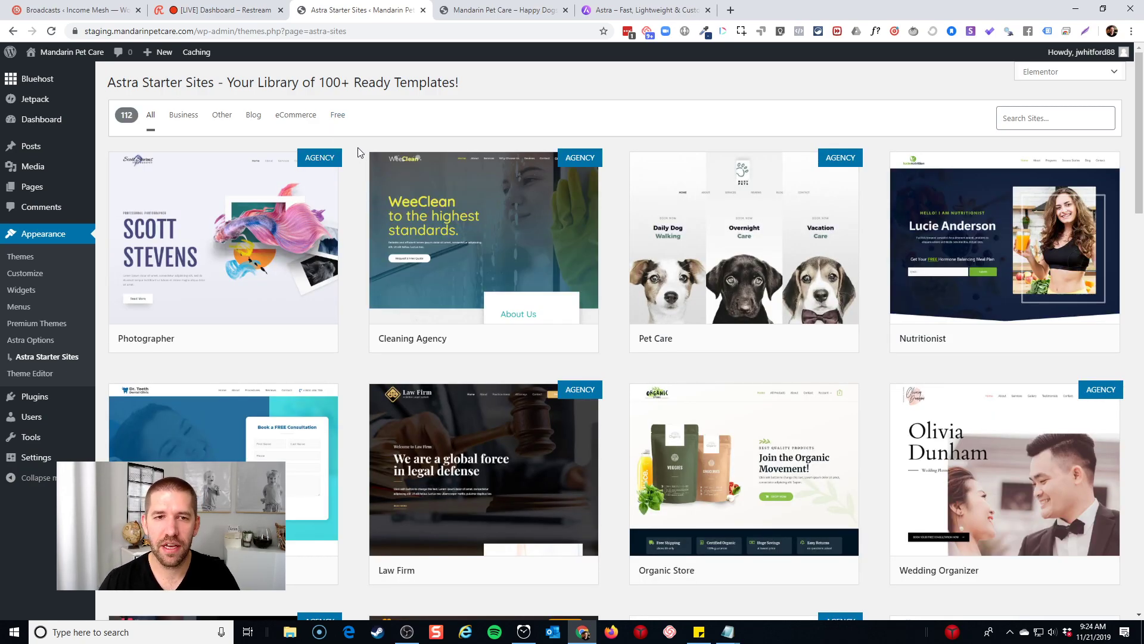
Preview the Pet Care template from the Astra Starter Sites library
mouse_move(755, 213)
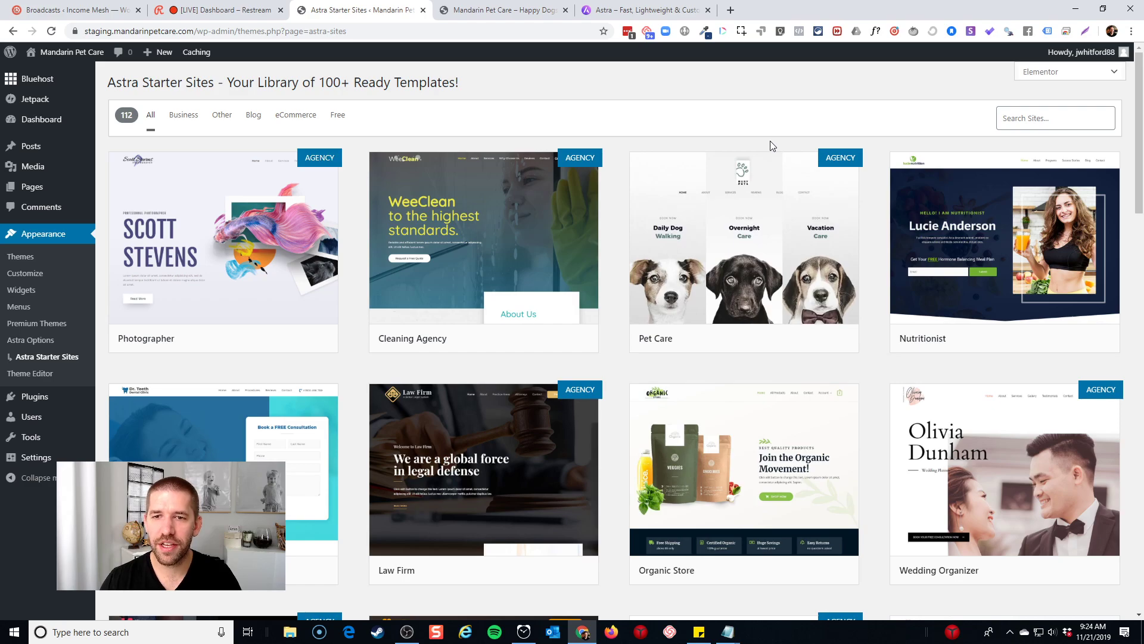
left_click(752, 213)
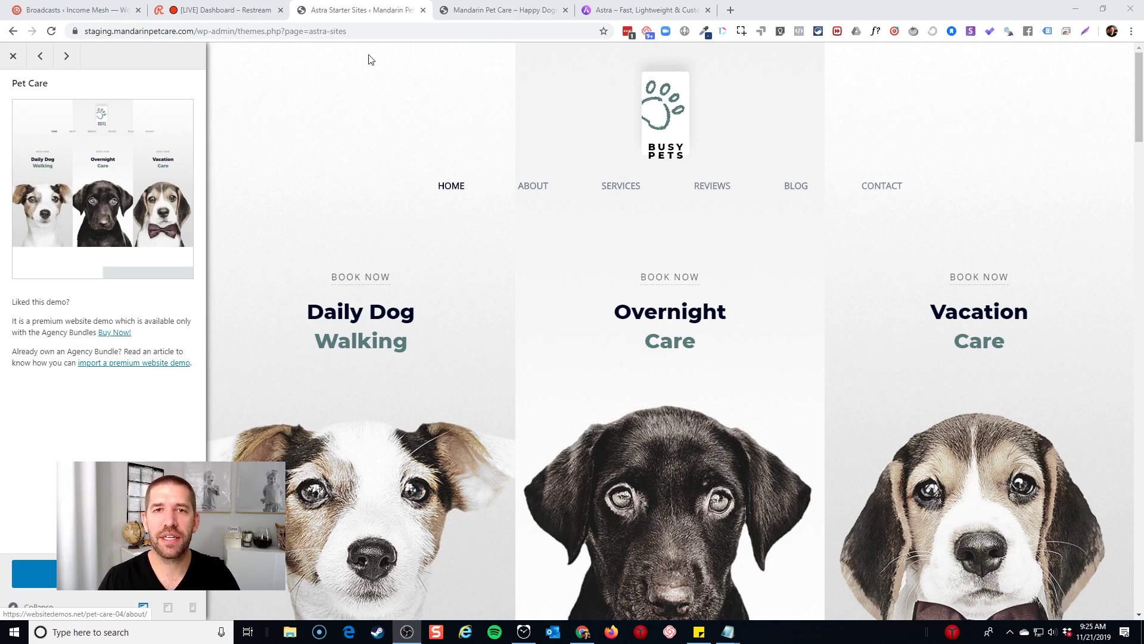
left_click(504, 11)
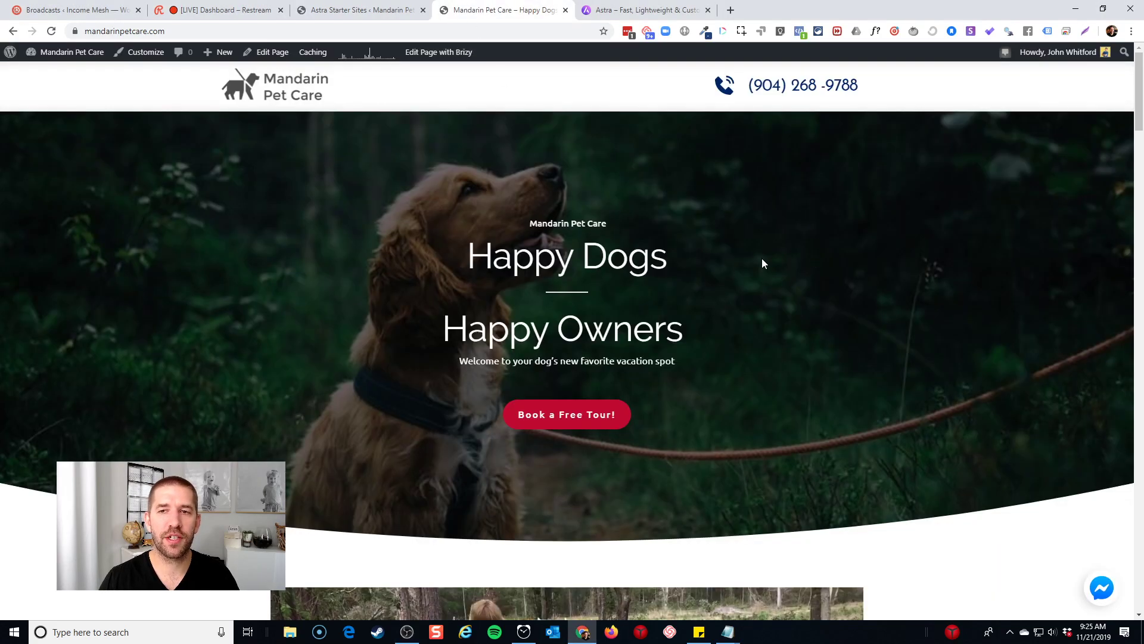
scroll(764, 263, "down", 20)
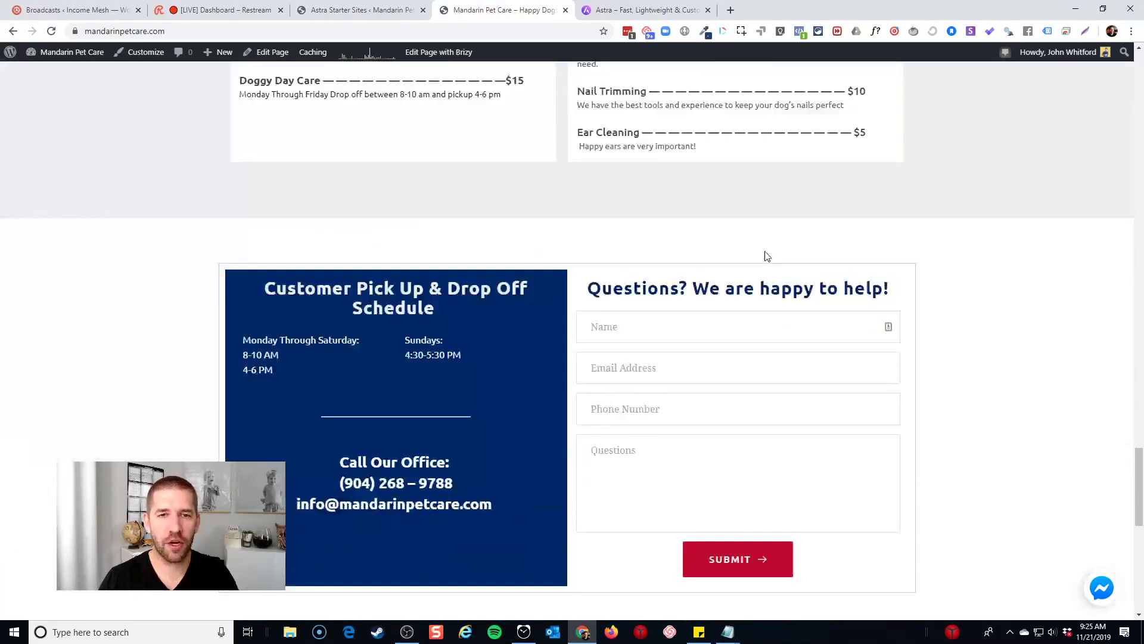
scroll(767, 256, "down", 5)
left_click_drag(1138, 570, 1139, 72)
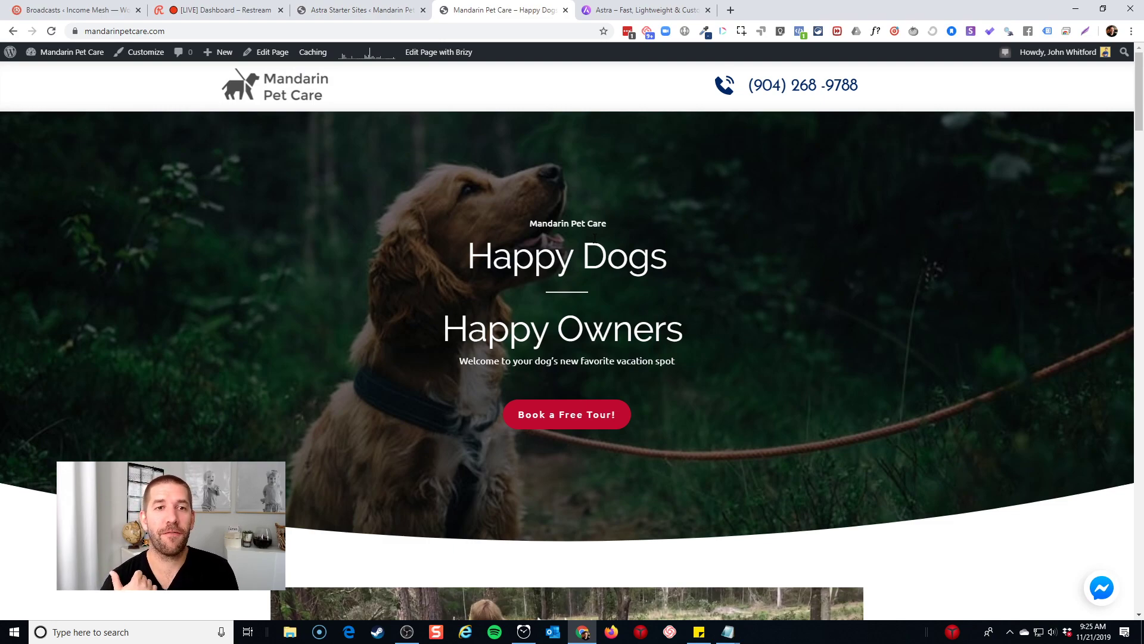
left_click(341, 8)
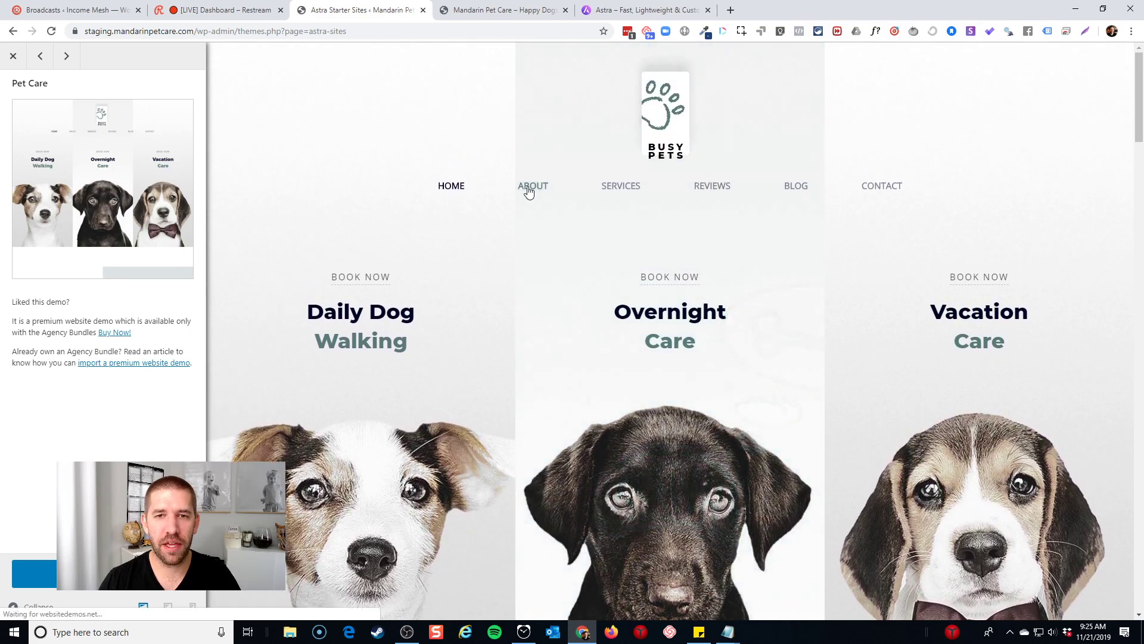
Open the Pet Care demo's About page and scroll through its content
left_click(532, 188)
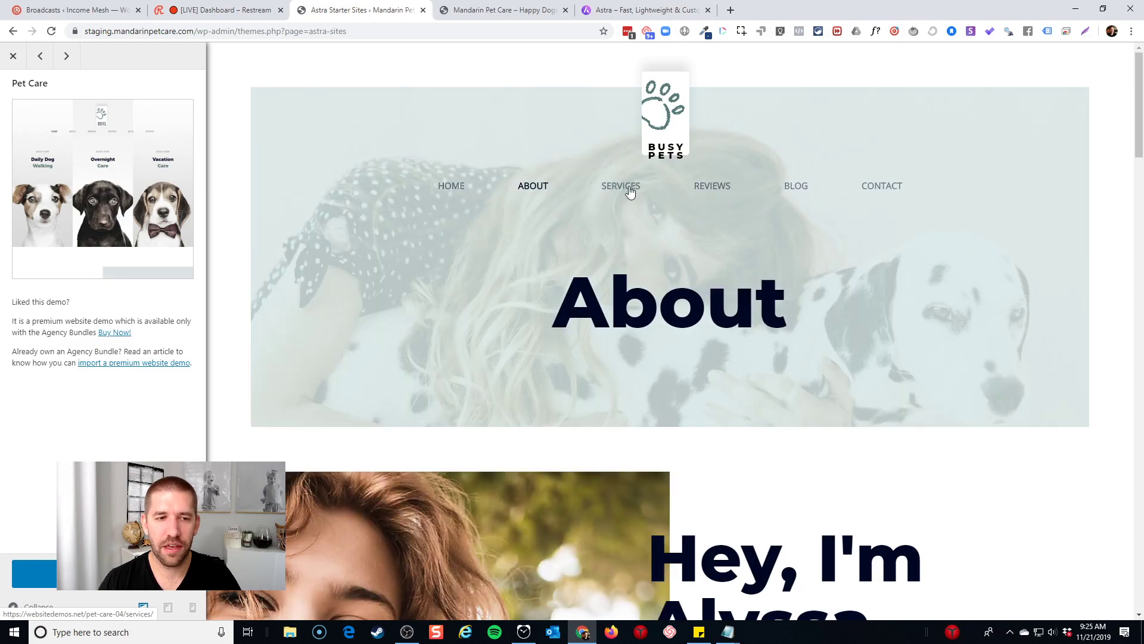
scroll(691, 241, "down", 5)
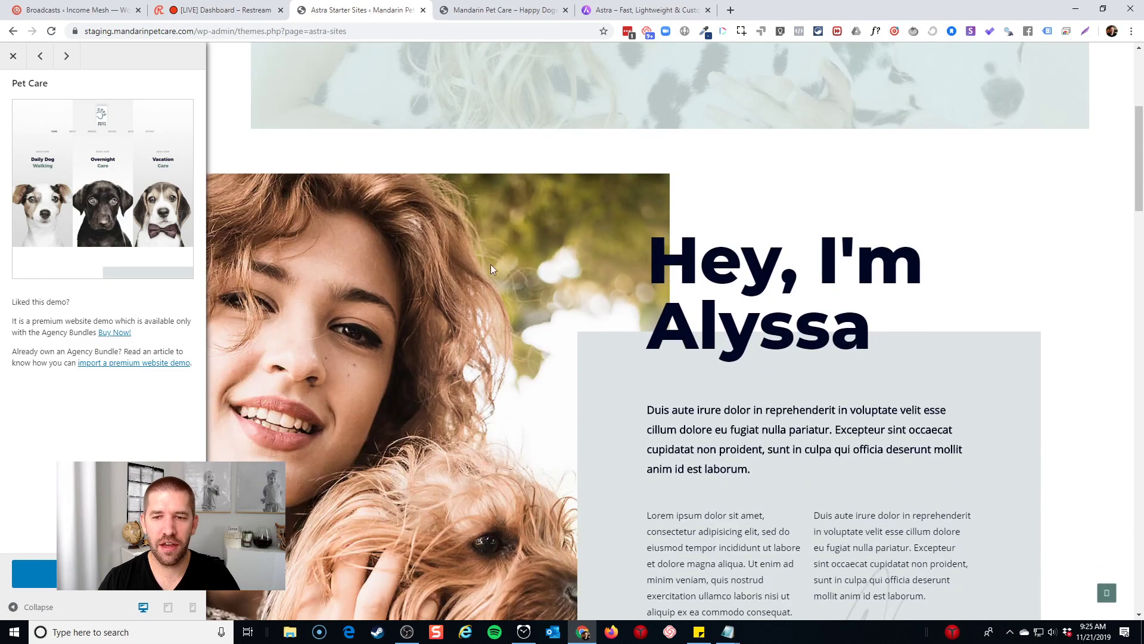
scroll(399, 273, "down", 5)
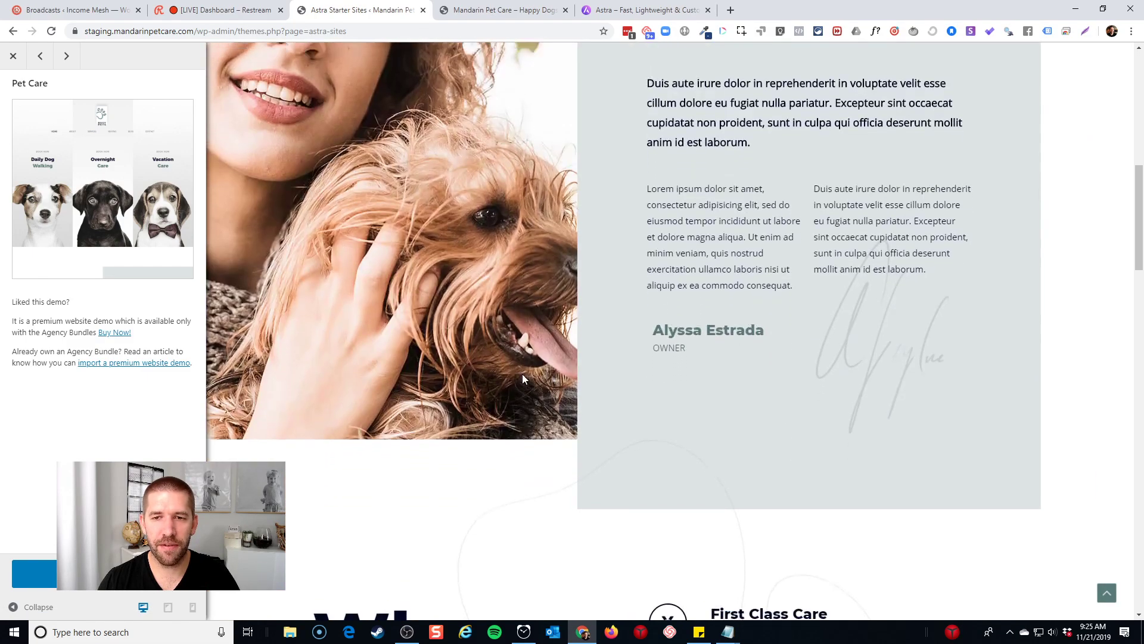
scroll(706, 290, "up", 3)
scroll(706, 290, "up", 4)
scroll(671, 312, "down", 11)
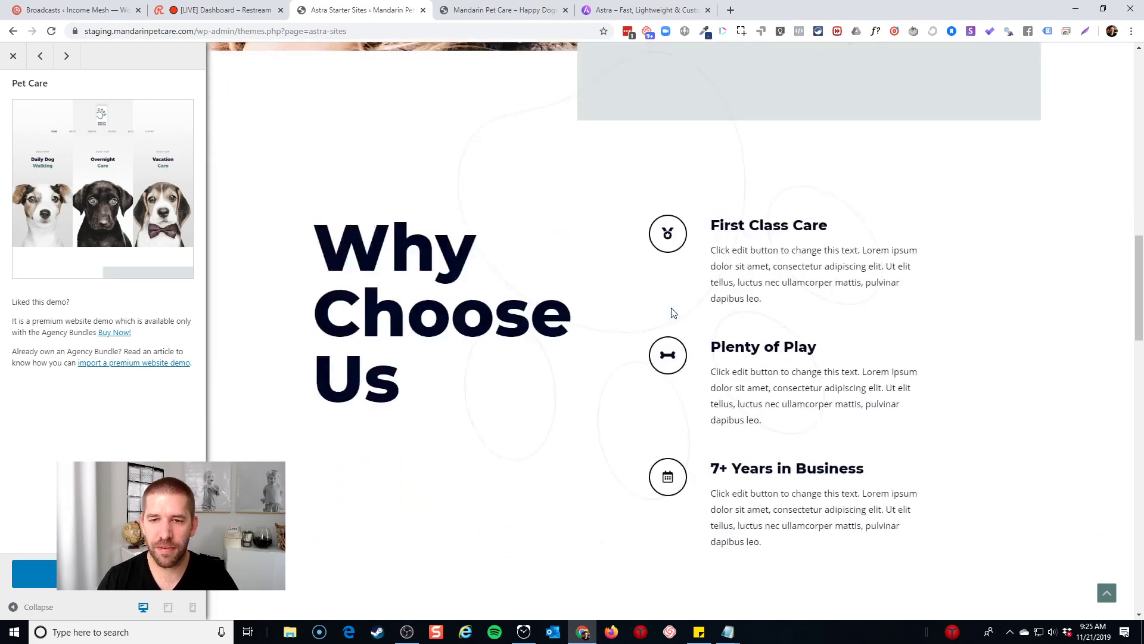
scroll(423, 289, "down", 10)
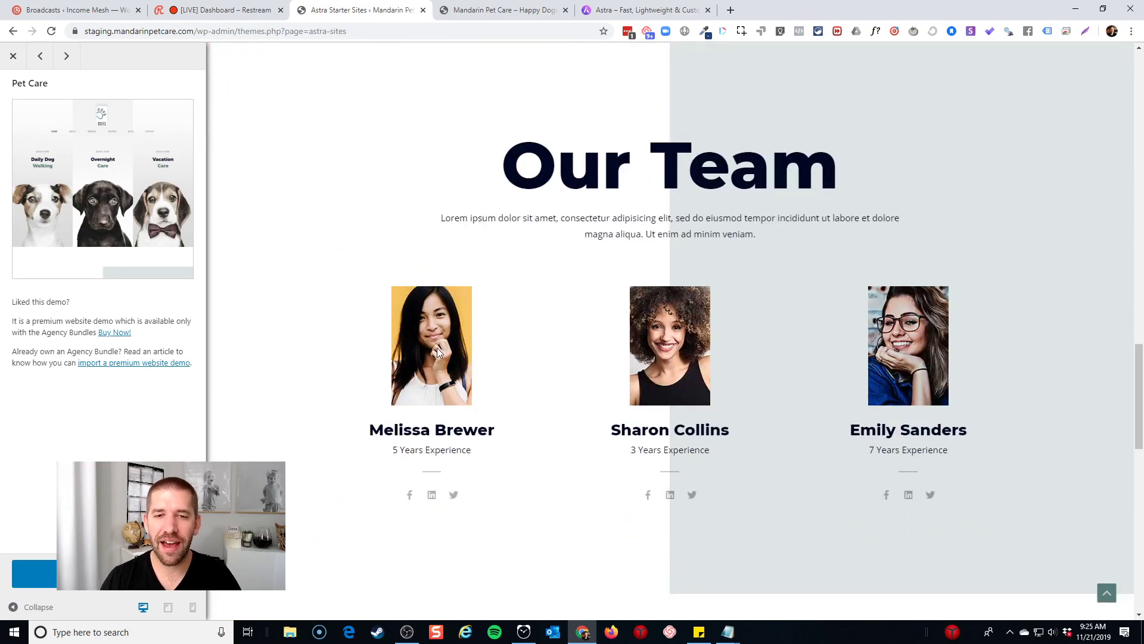
scroll(536, 328, "down", 4)
scroll(539, 326, "down", 11)
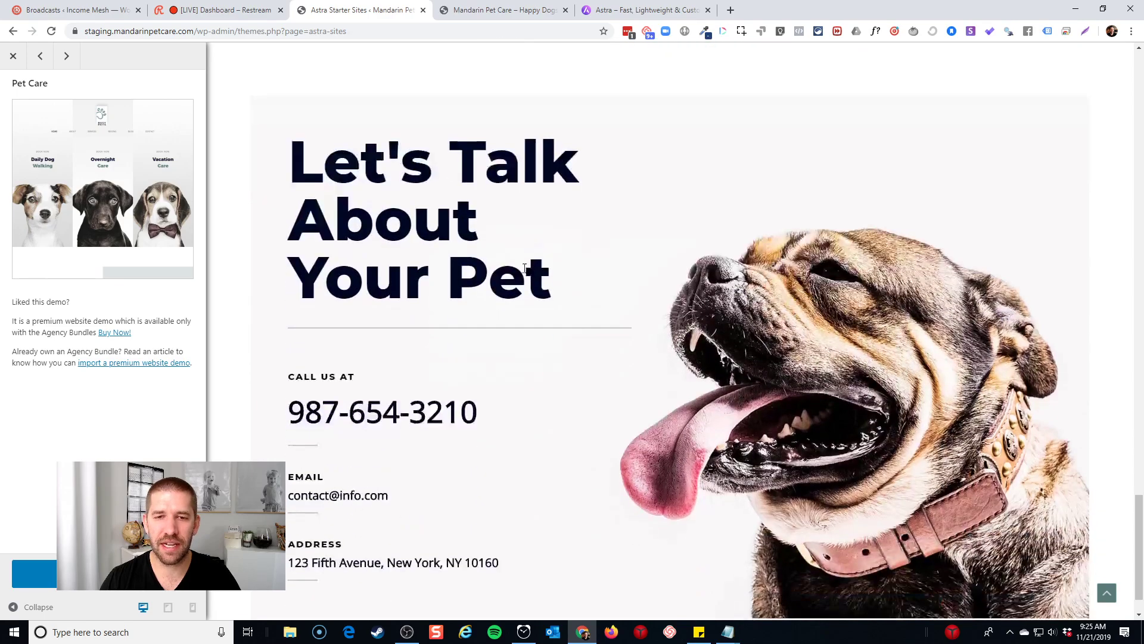
scroll(508, 409, "up", 12)
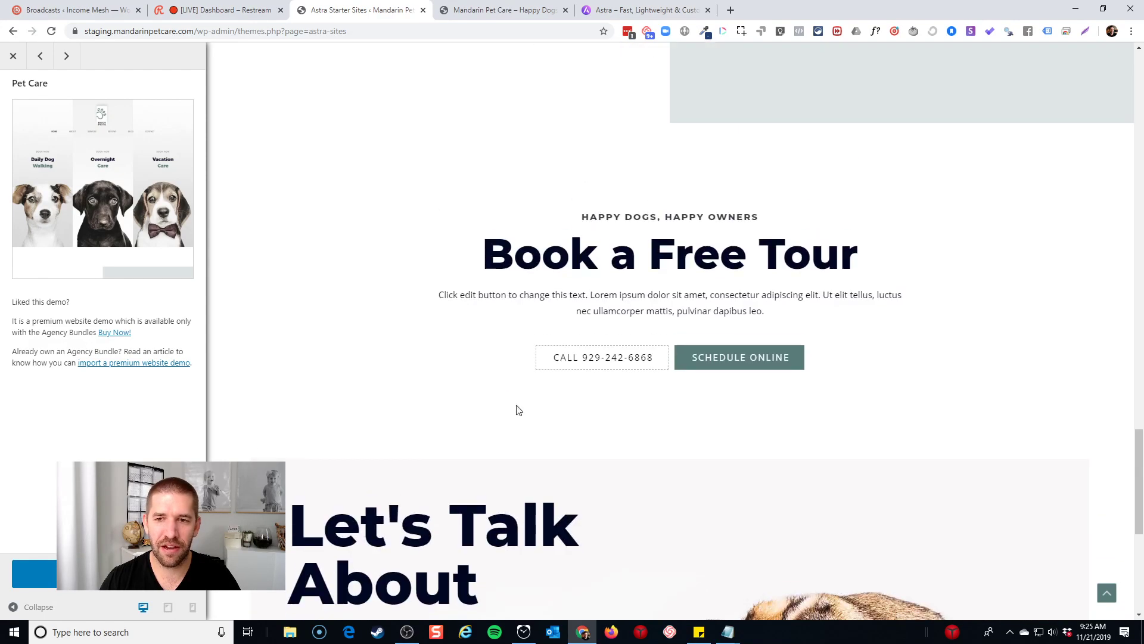
scroll(546, 376, "up", 15)
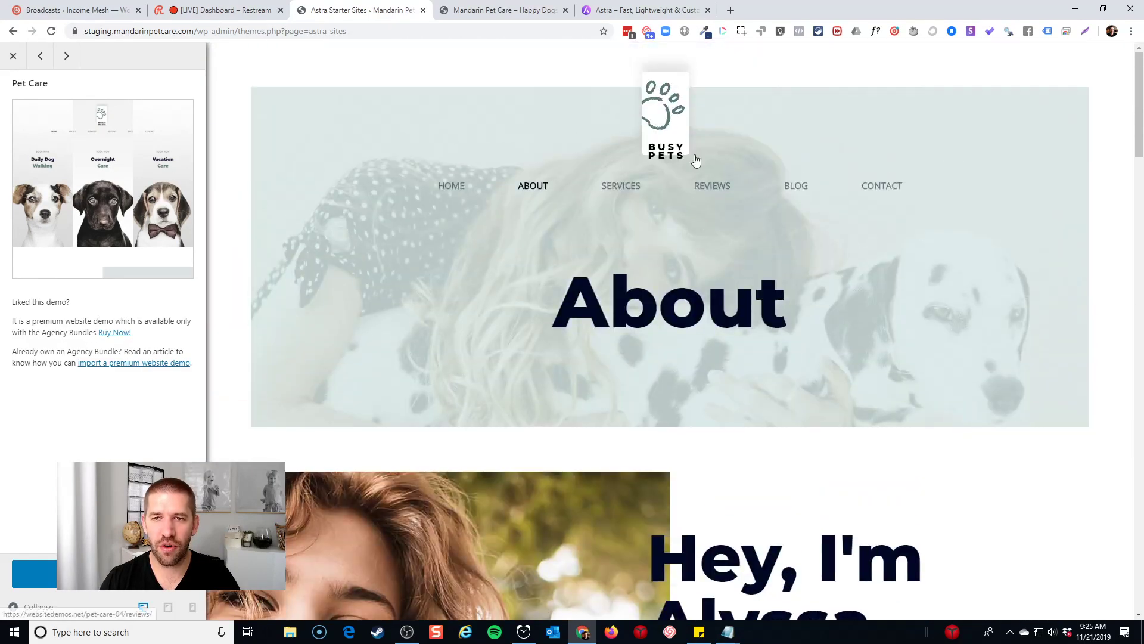
Browse the demo's Reviews testimonials, then close the extra Astra website browser tab
left_click(701, 187)
scroll(653, 353, "down", 6)
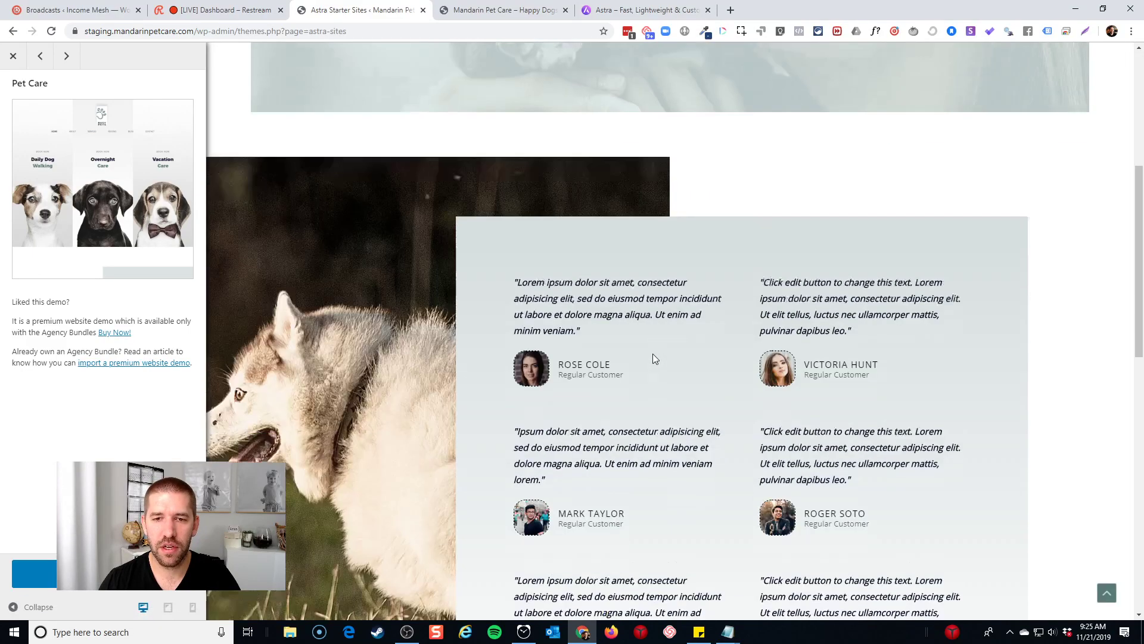
scroll(559, 310, "down", 3)
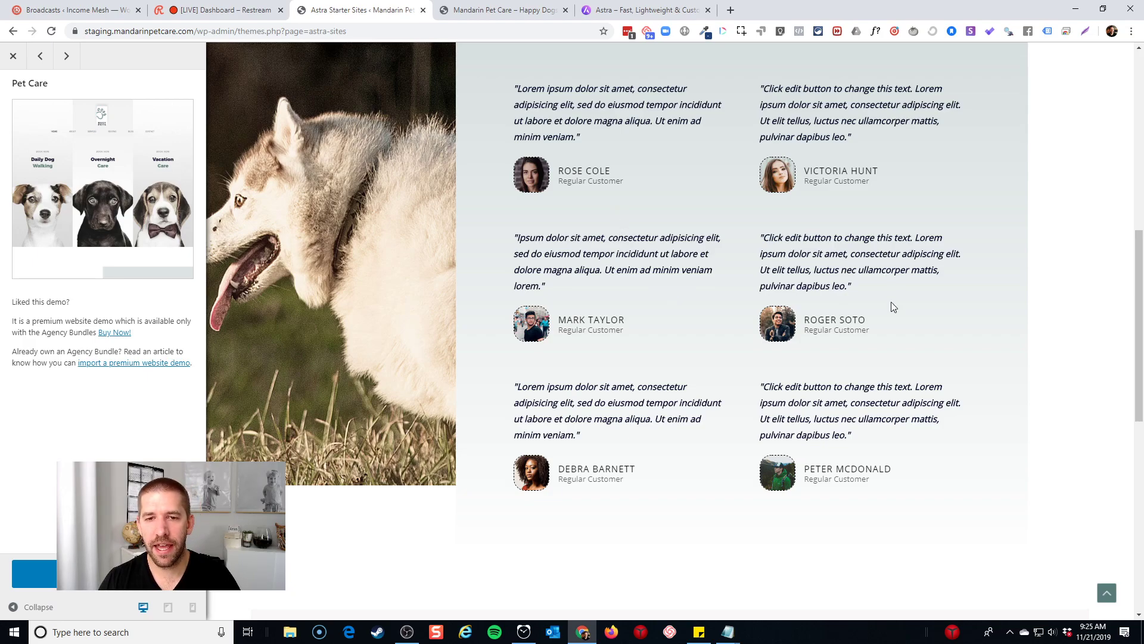
scroll(891, 302, "up", 3)
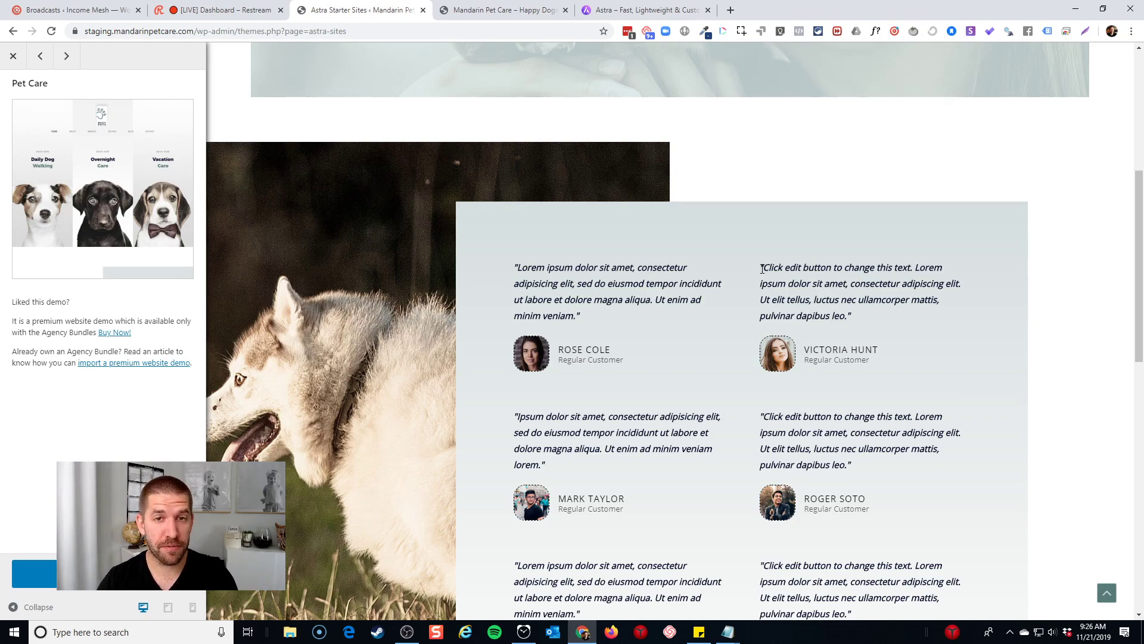
scroll(775, 262, "up", 6)
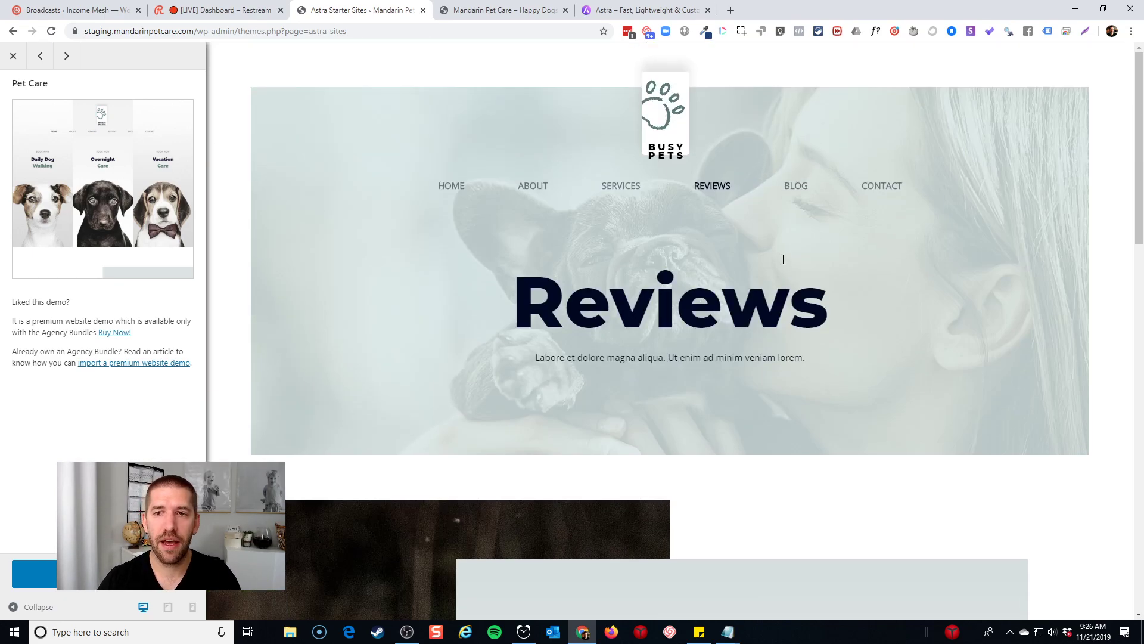
left_click(708, 10)
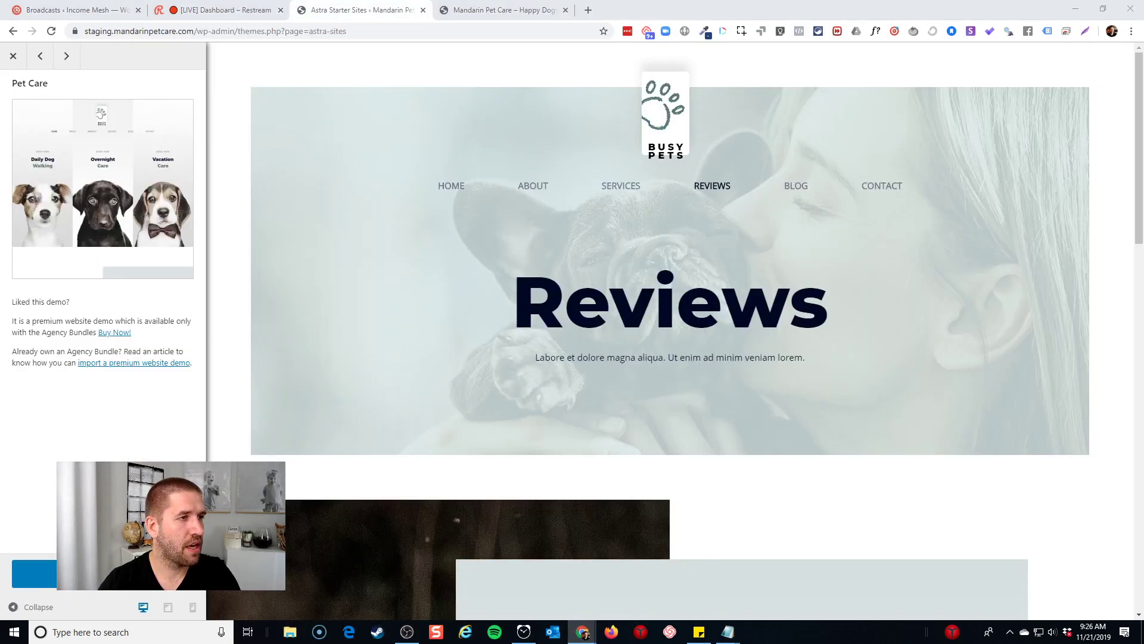
Upload astra-premium-sites-1.4.1.zip through Plugins > Add New, install it, and activate it
left_click(13, 55)
left_click(118, 415)
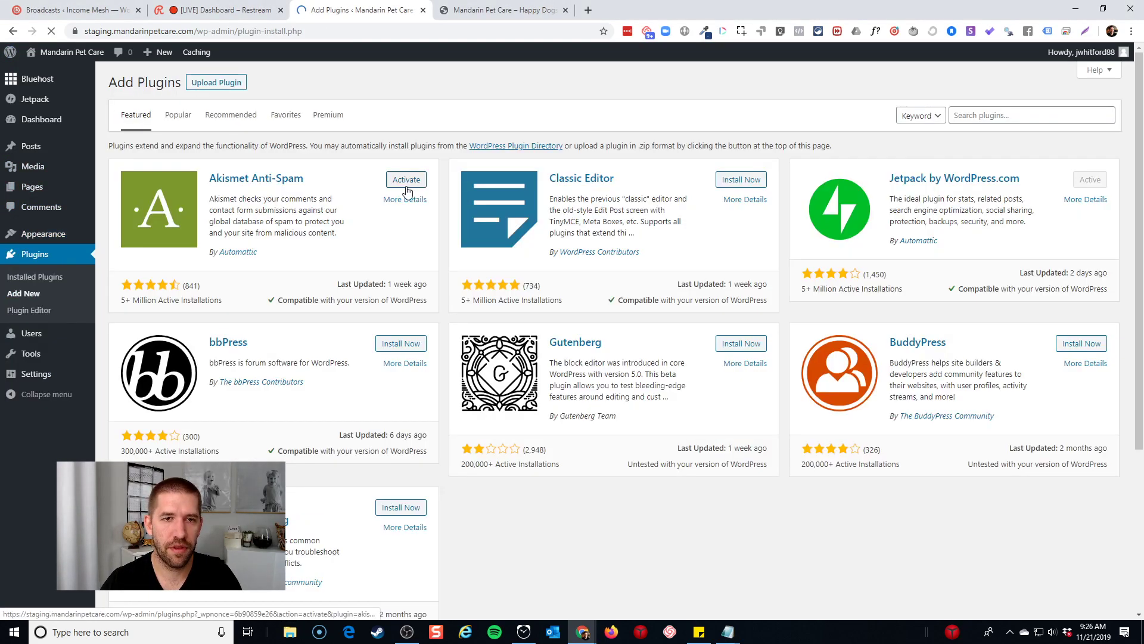
left_click(233, 88)
left_click(547, 191)
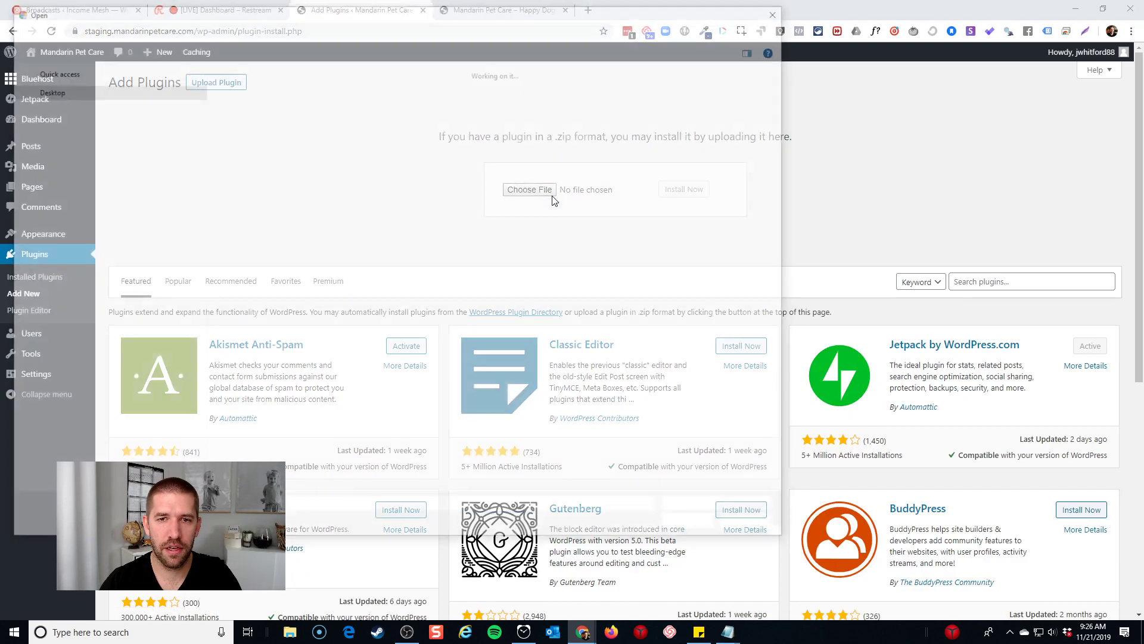
left_click_drag(478, 12, 0, 98)
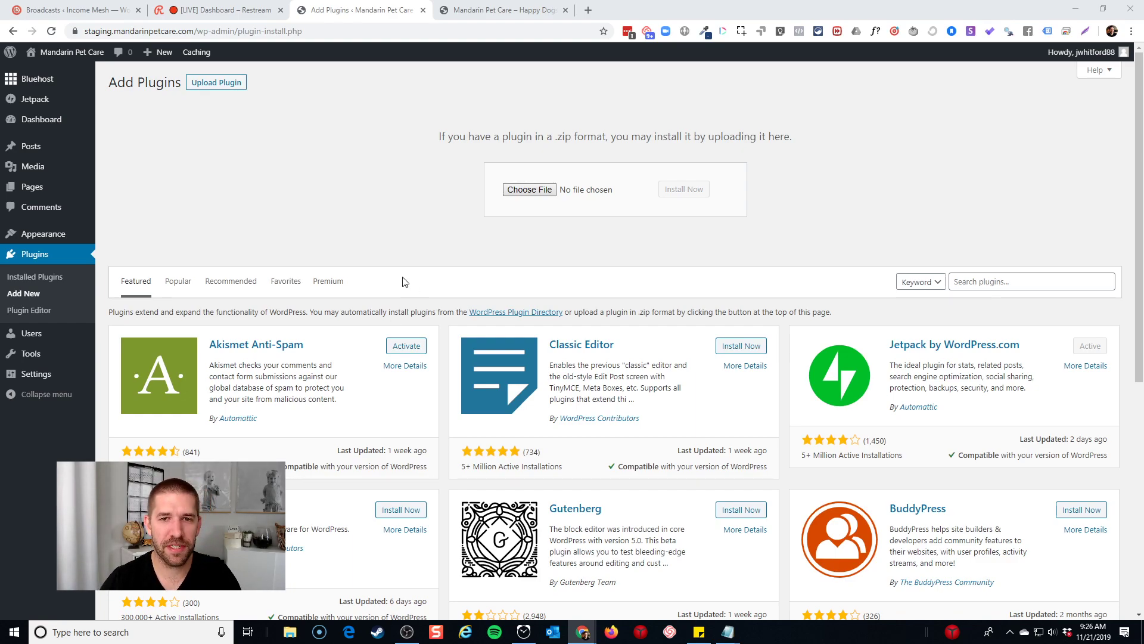
left_click(684, 189)
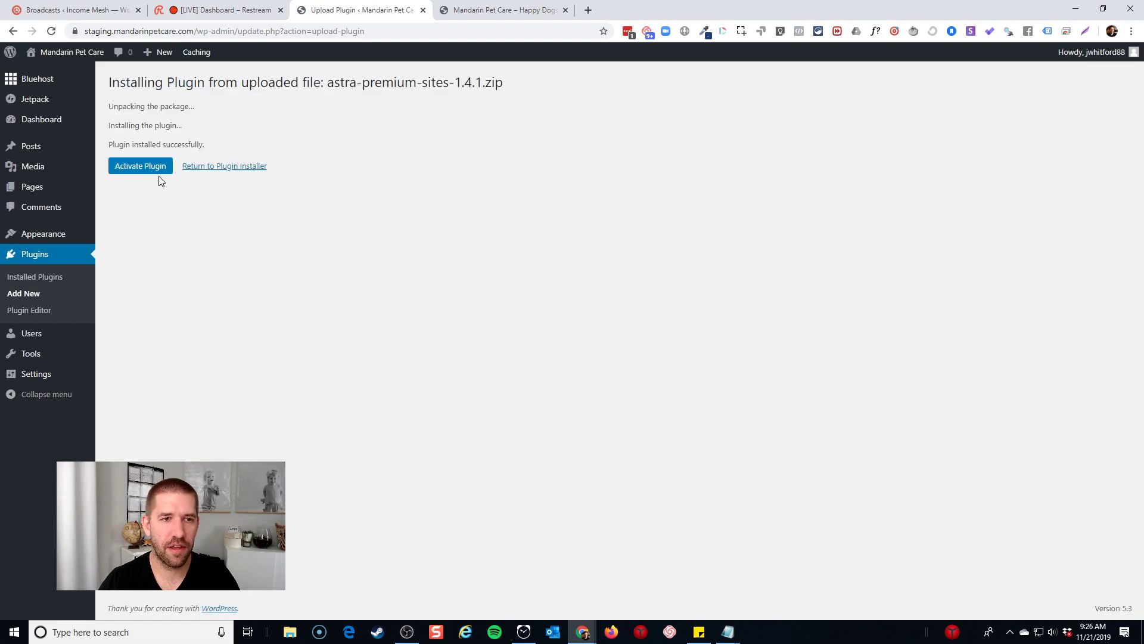
left_click(155, 169)
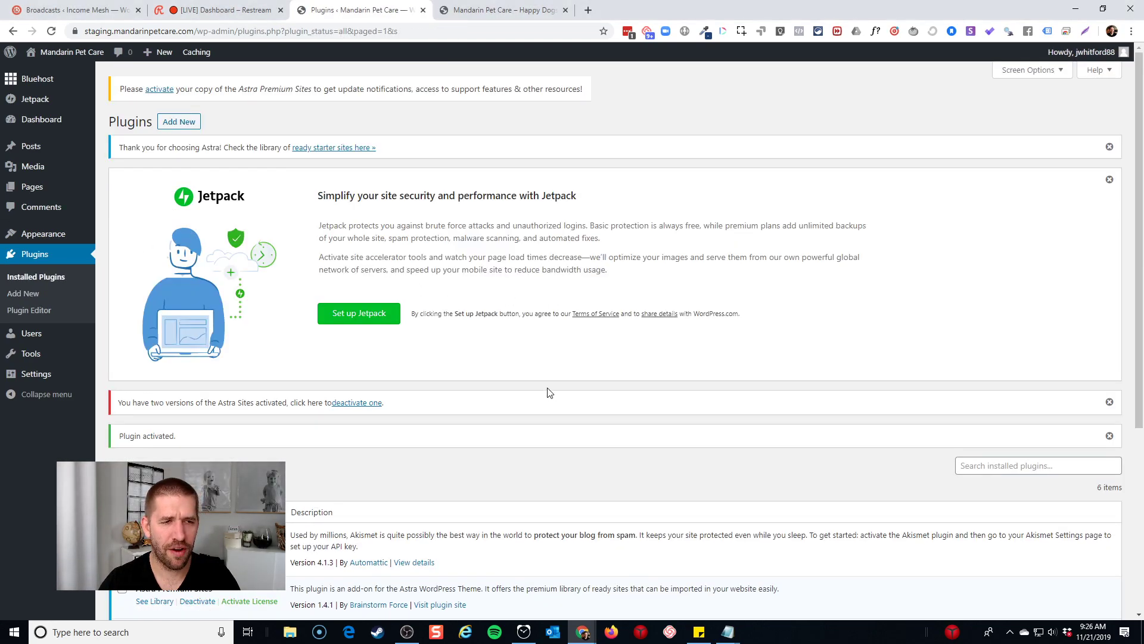
In a new Installed Plugins tab, deactivate Astra Starter Sites and confirm its deletion
middle_click(37, 286)
left_click(477, 9)
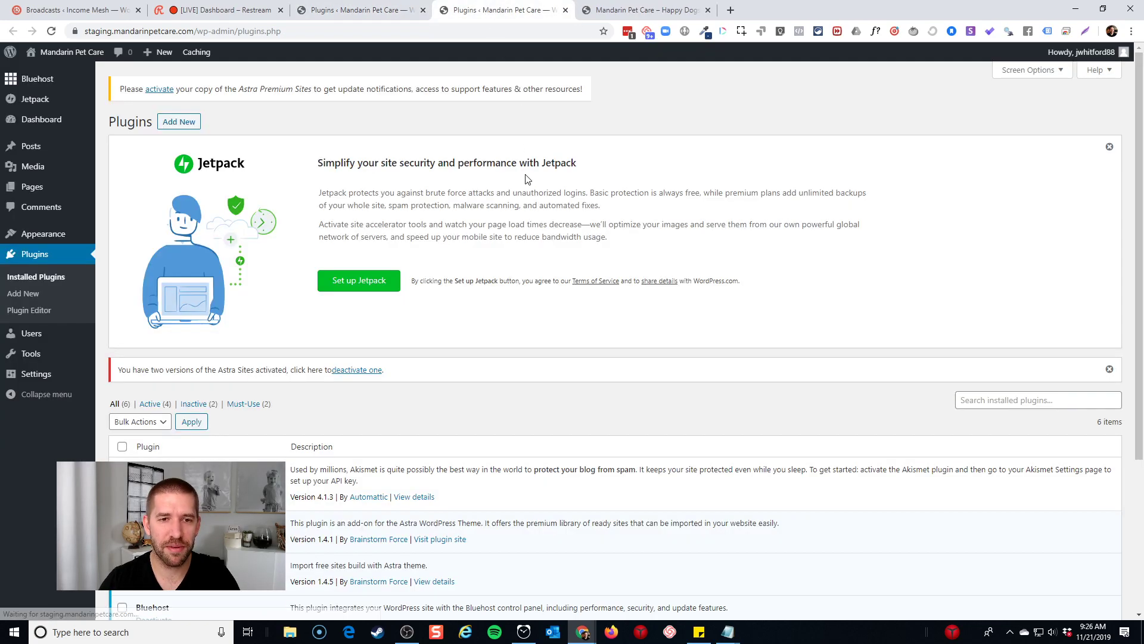
scroll(524, 183, "down", 4)
left_click(205, 369)
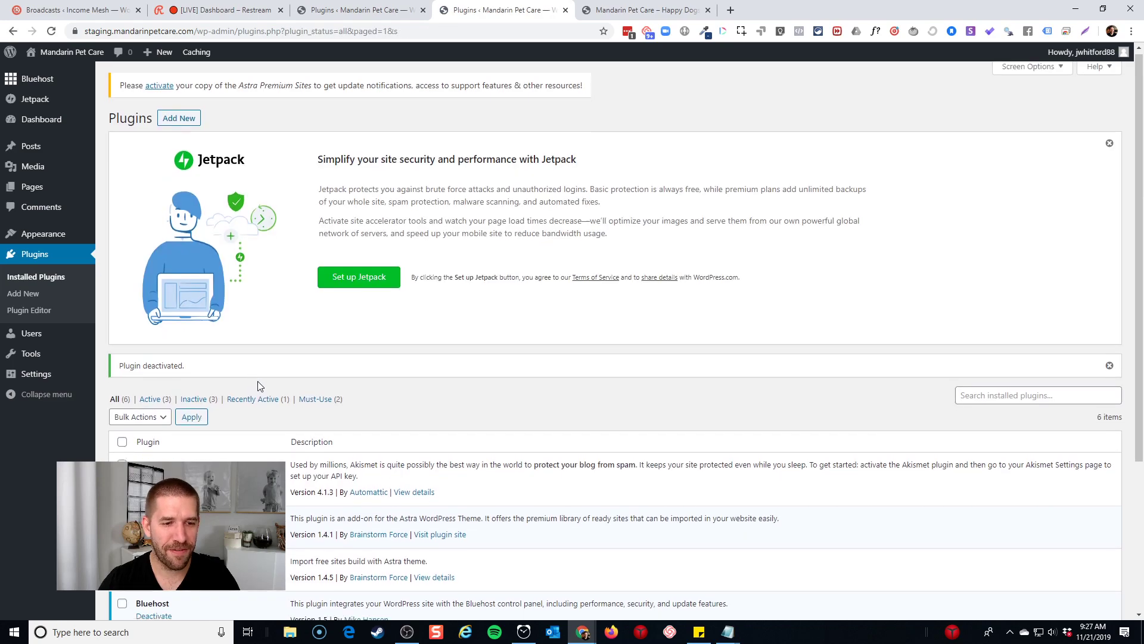
scroll(178, 458, "down", 3)
left_click(177, 457)
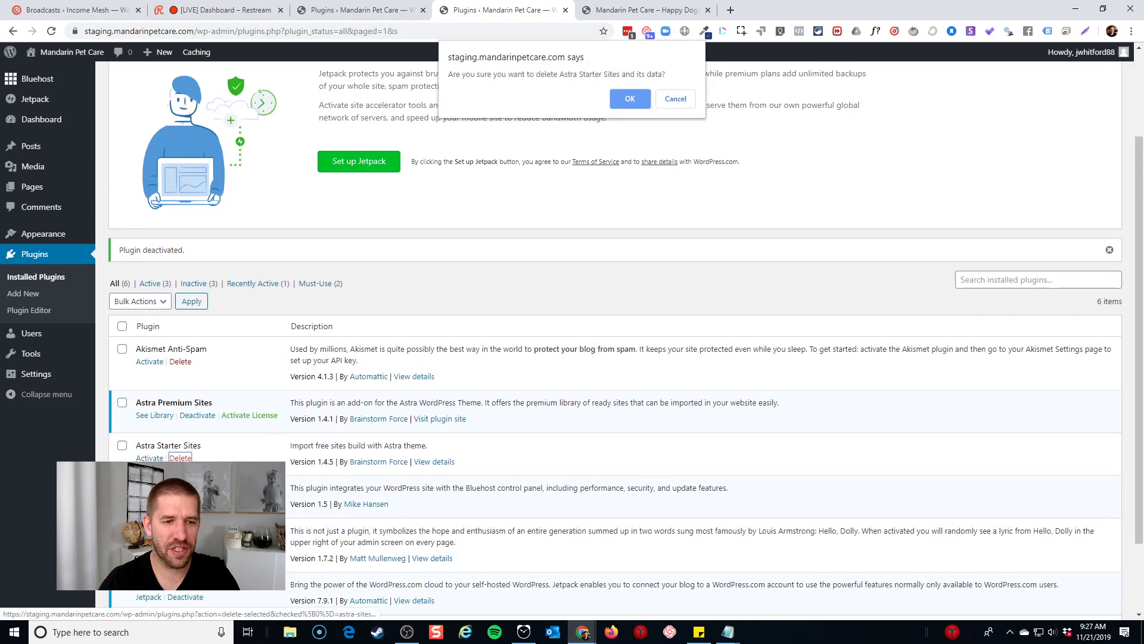
left_click(629, 106)
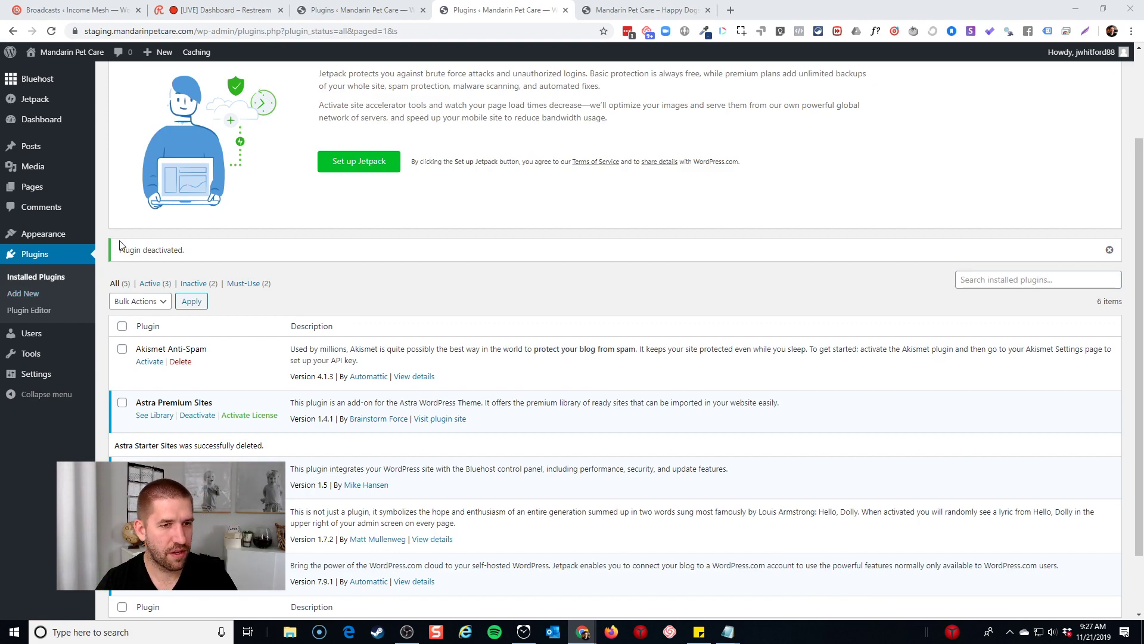
left_click(258, 416)
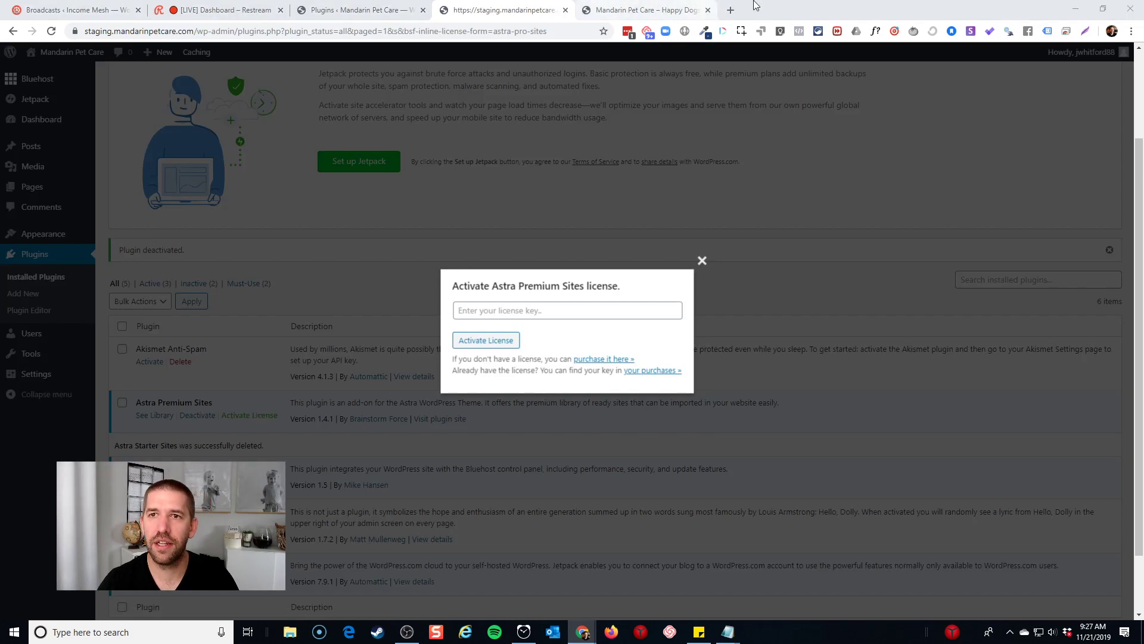
left_click(1075, 9)
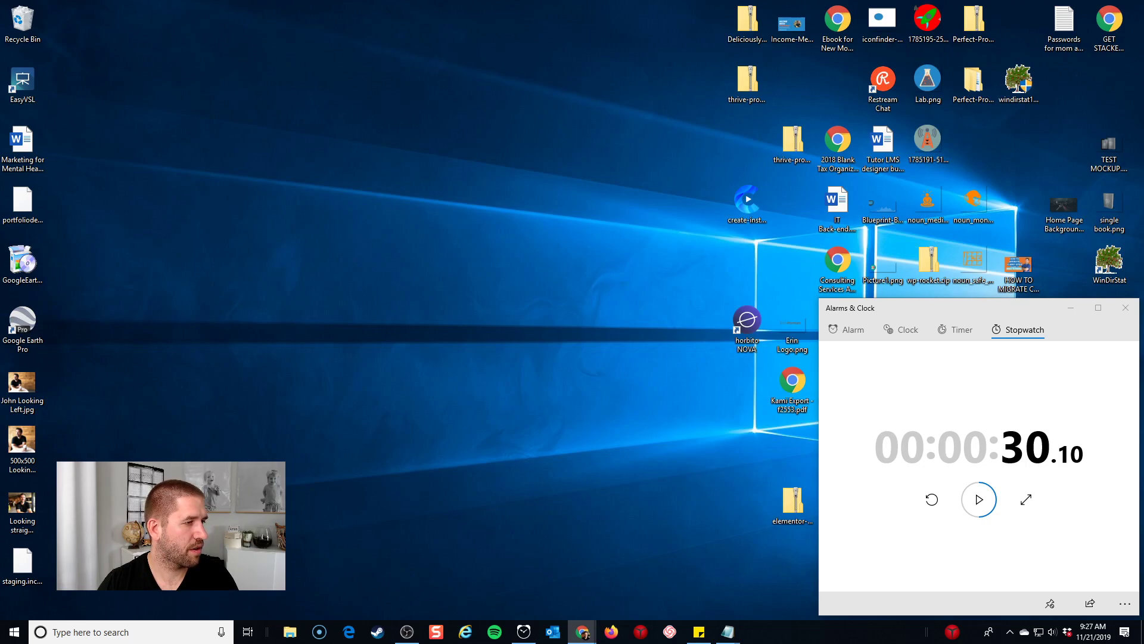
left_click_drag(357, 643, 629, 0)
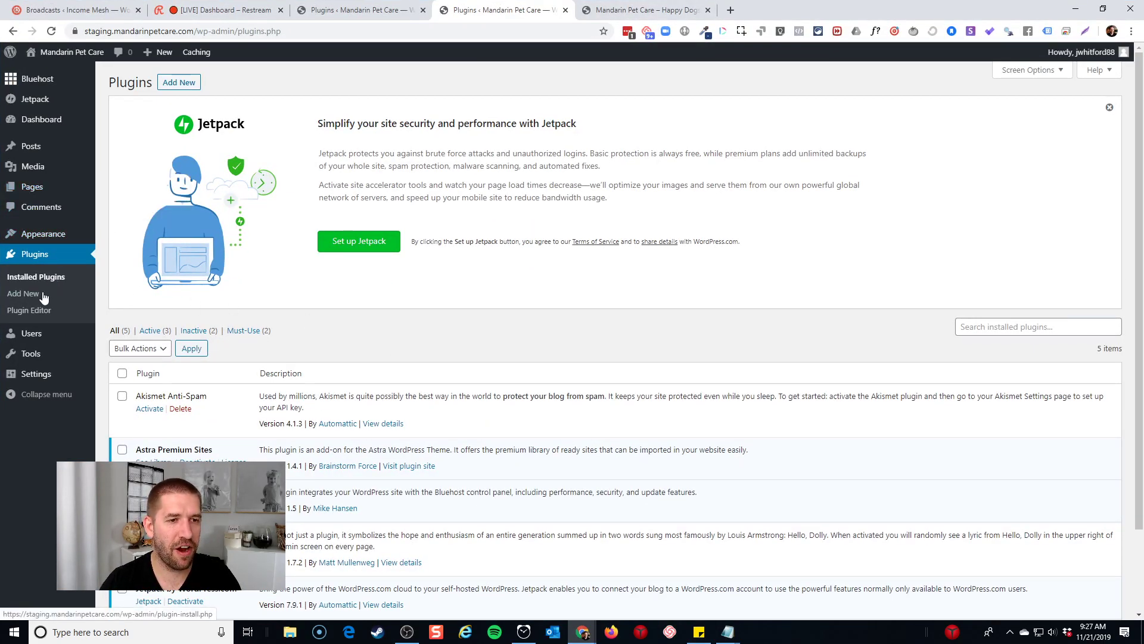
Pick the Pet Care template under Appearance > Astra Starter Sites and import it
mouse_move(35, 241)
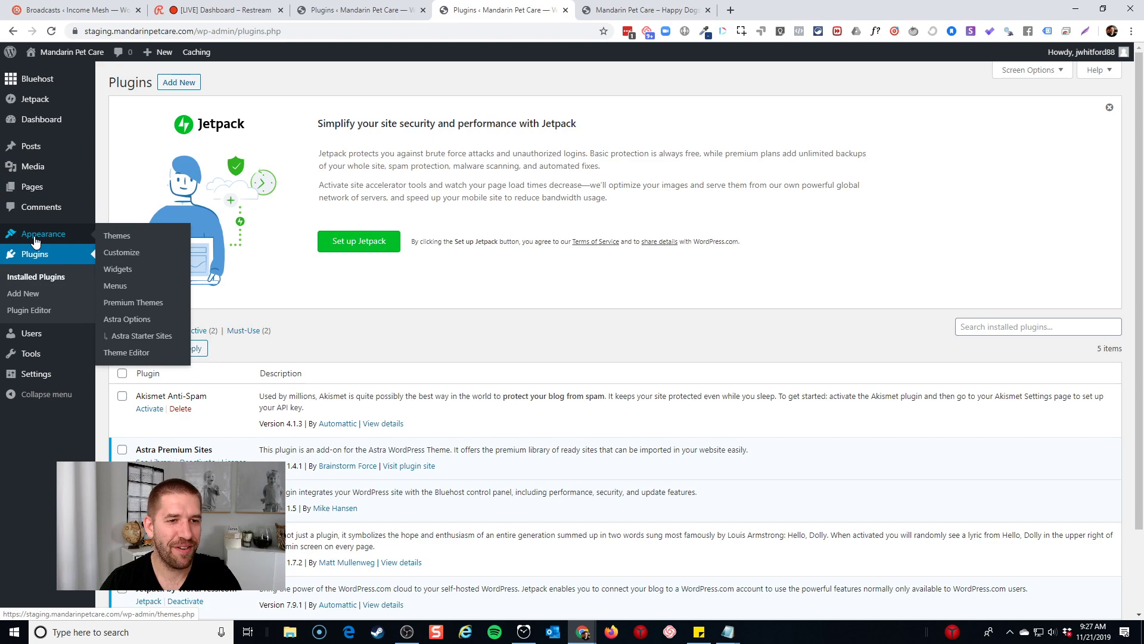
left_click(155, 335)
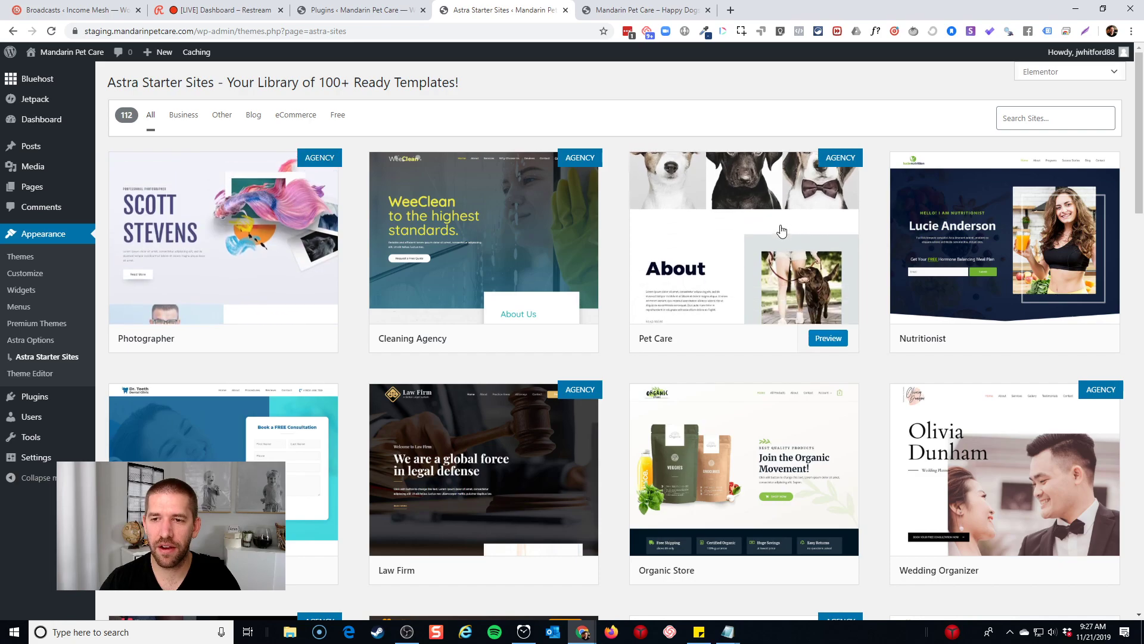
left_click(780, 225)
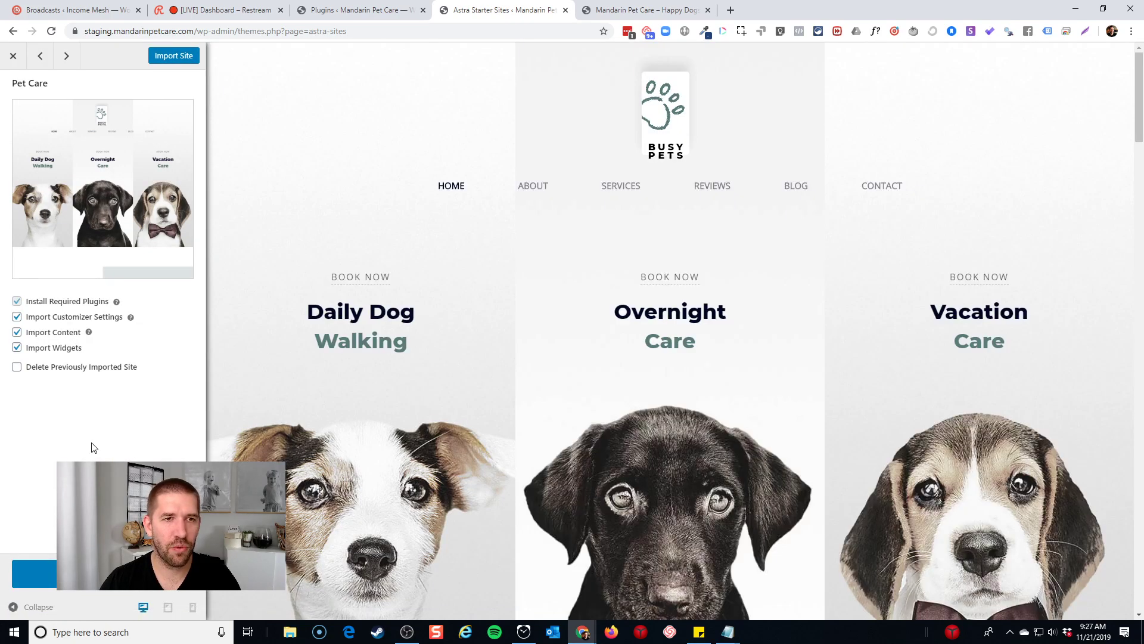
left_click(174, 56)
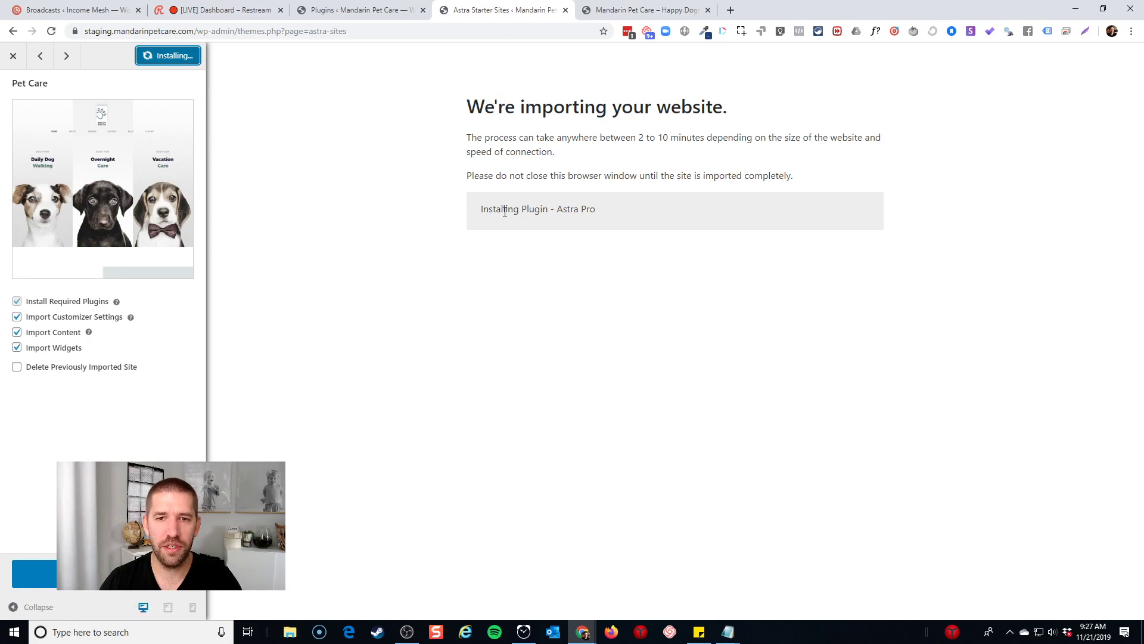
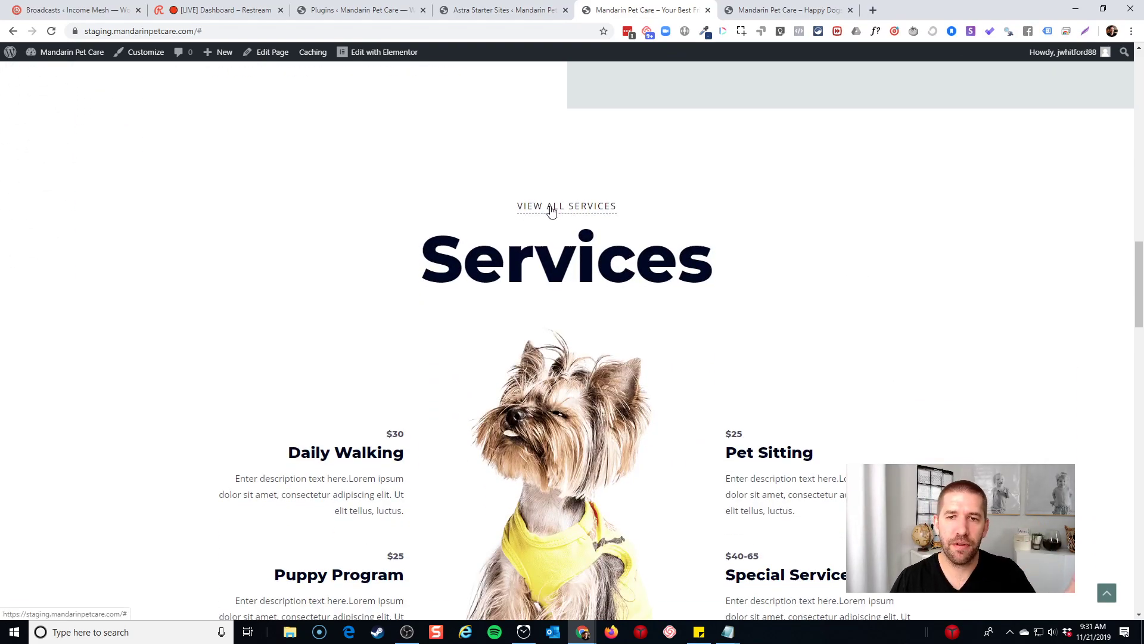
Scroll down through the imported Pet Care homepage, then return to its top
scroll(551, 212, "down", 3)
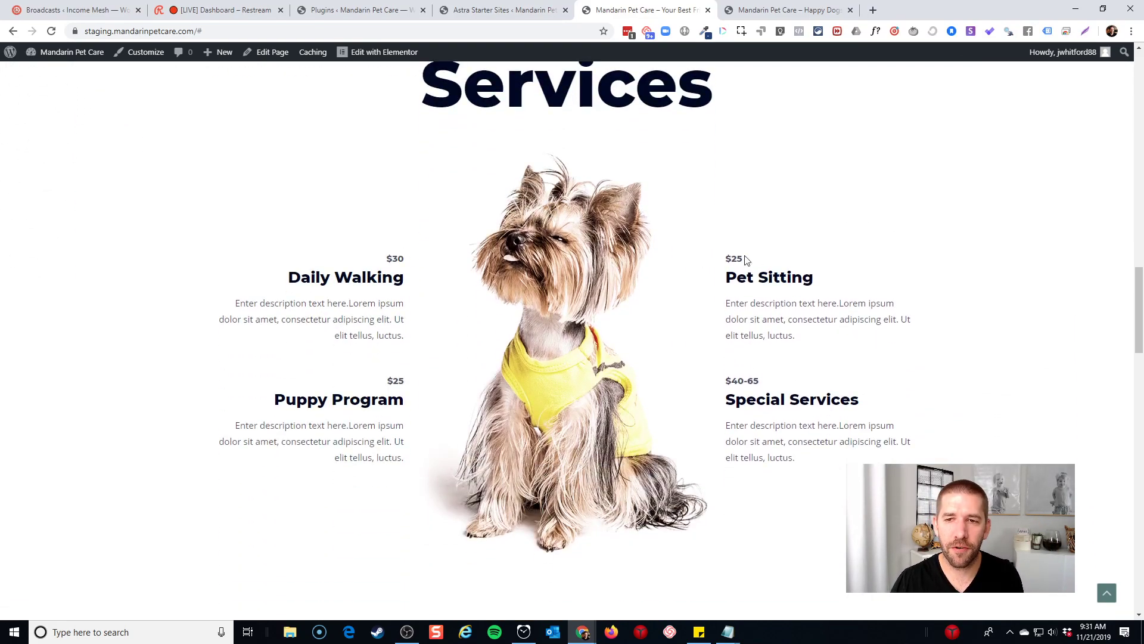
scroll(754, 262, "down", 15)
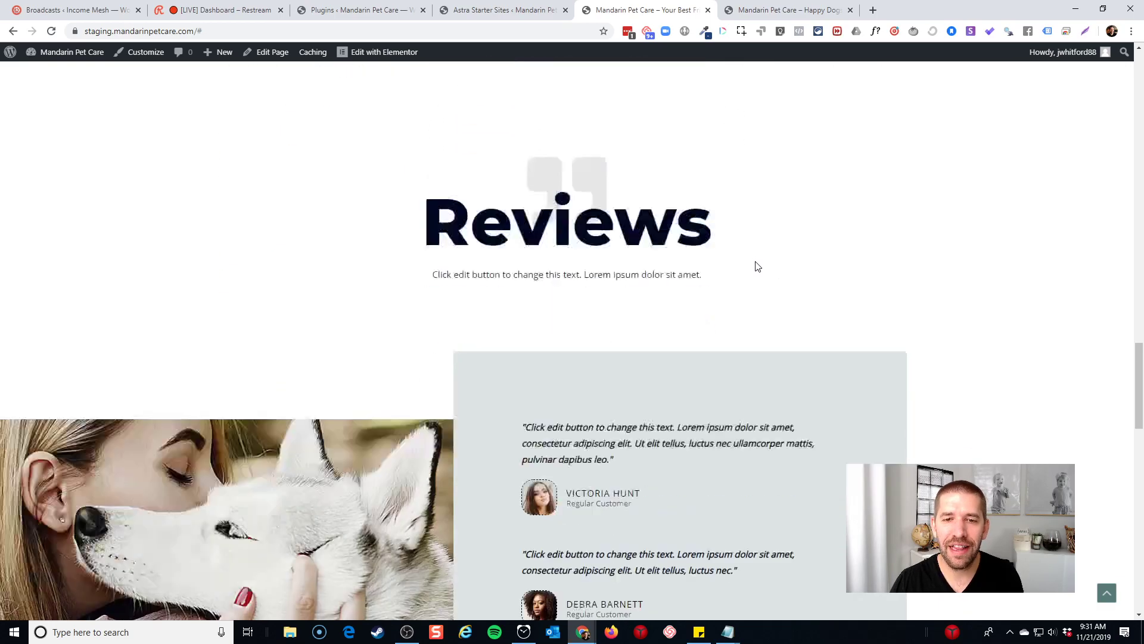
scroll(991, 176, "down", 4)
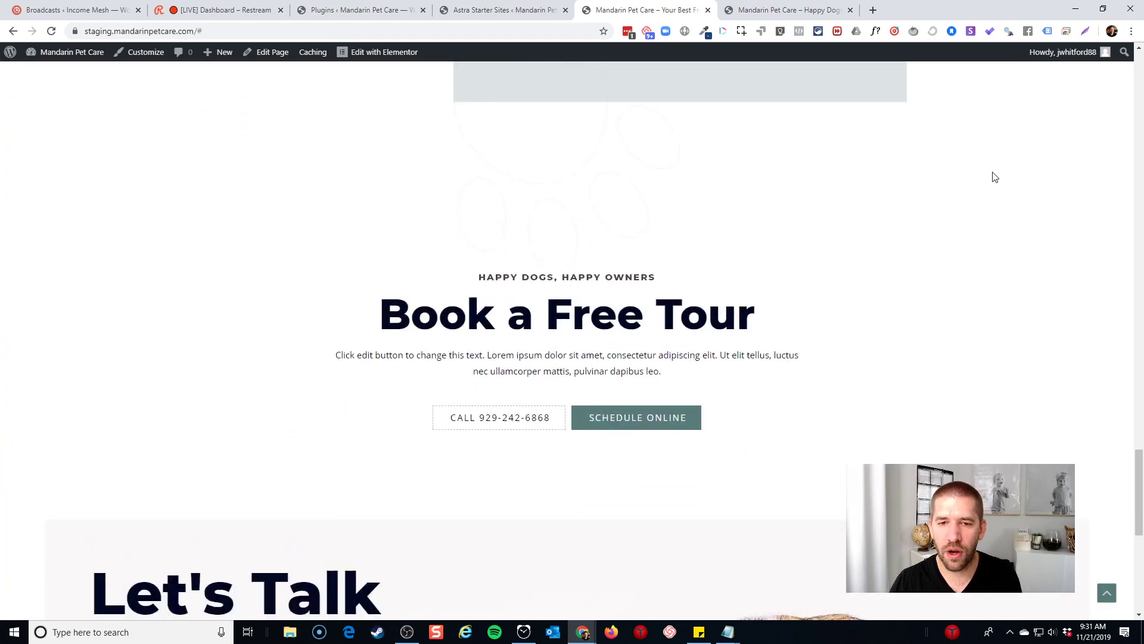
scroll(473, 285, "down", 6)
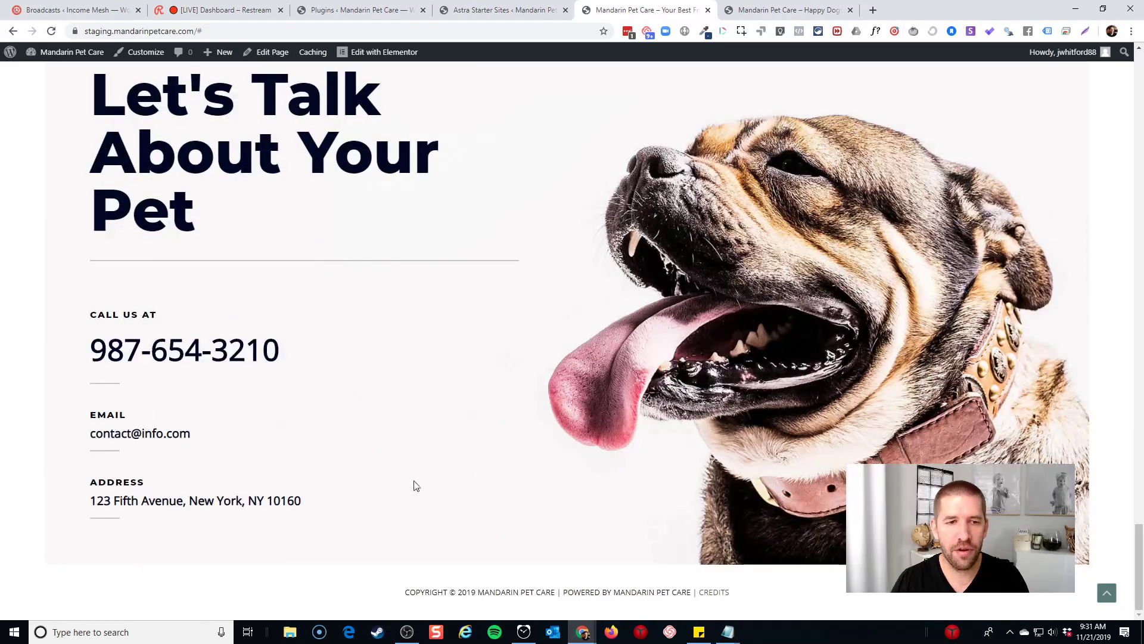
left_click(1107, 593)
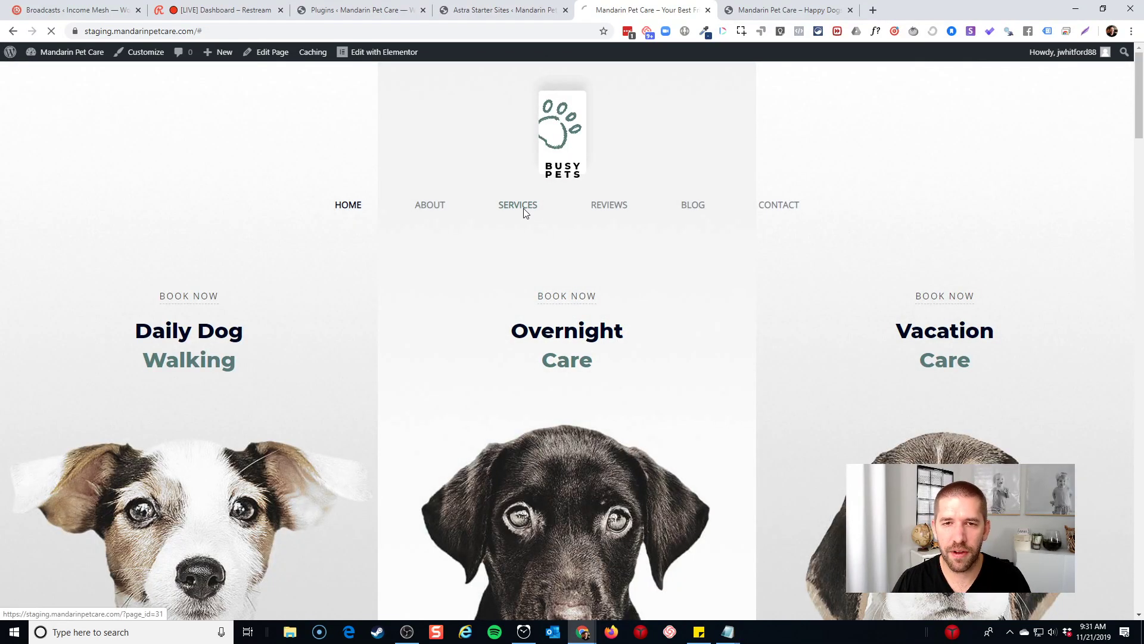
Browse the Services page, its Daily Dog Walking link and price list, then return to the top
left_click(522, 211)
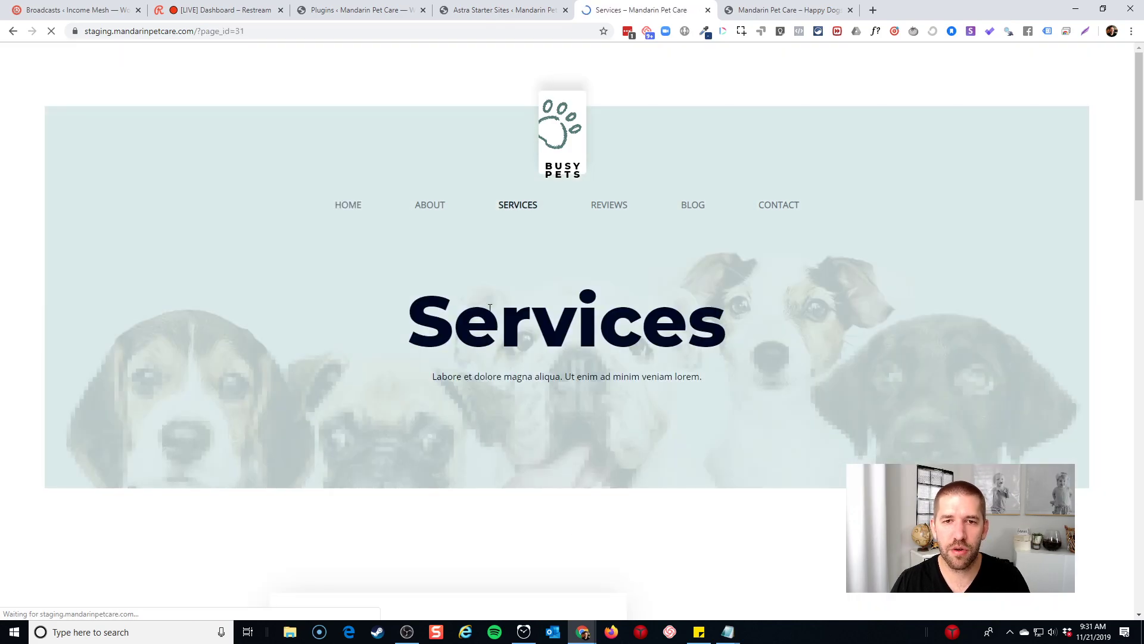
scroll(721, 286, "down", 8)
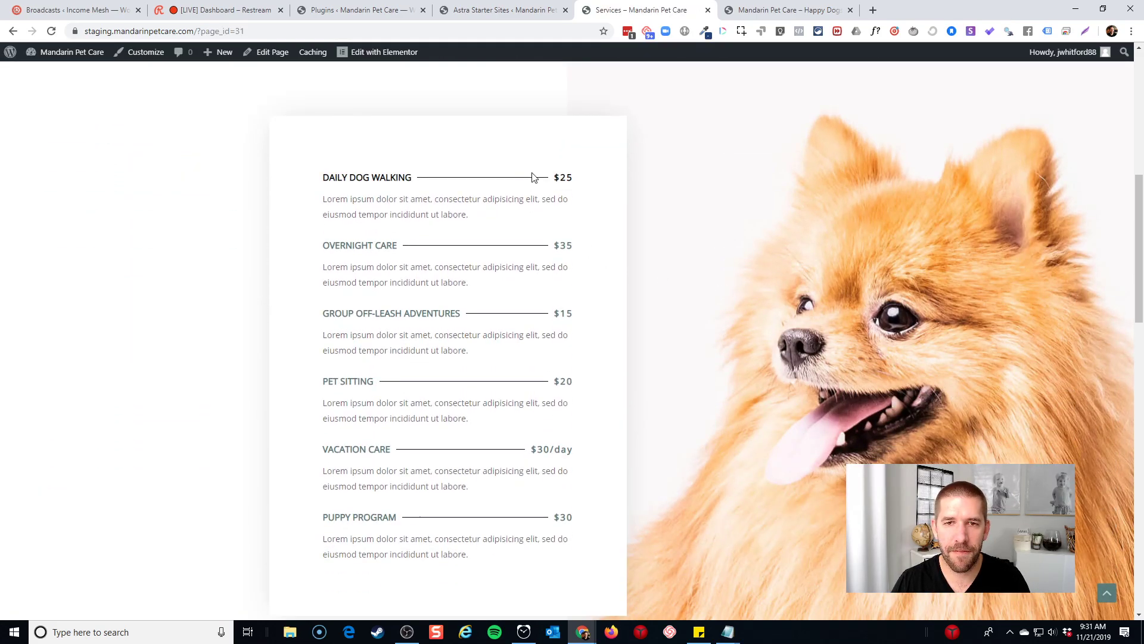
left_click(383, 178)
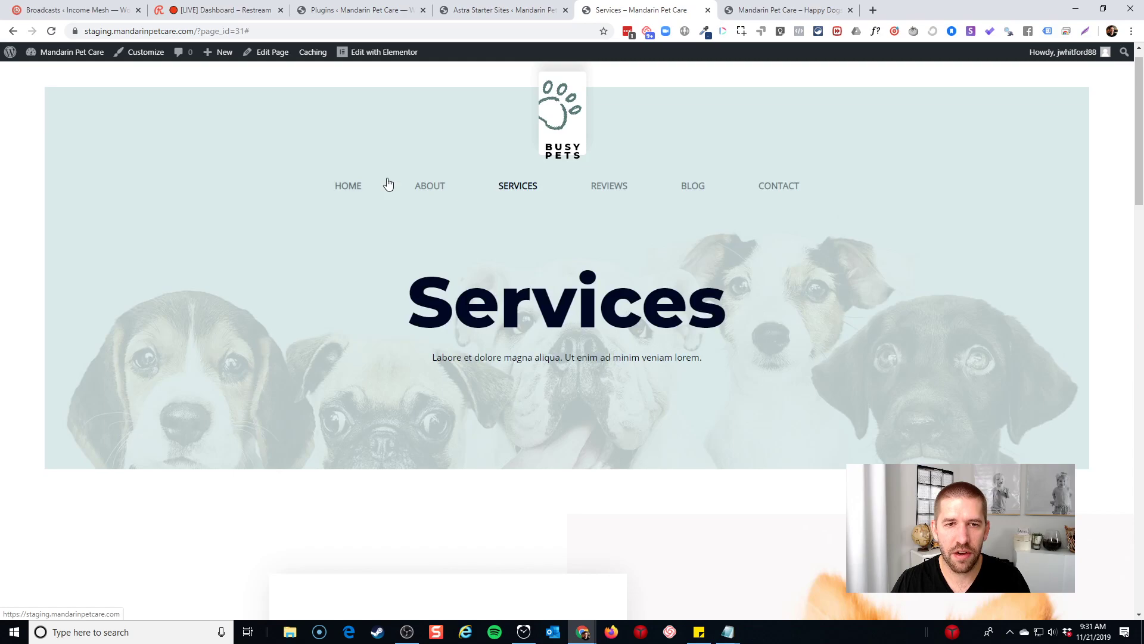
scroll(499, 196, "down", 8)
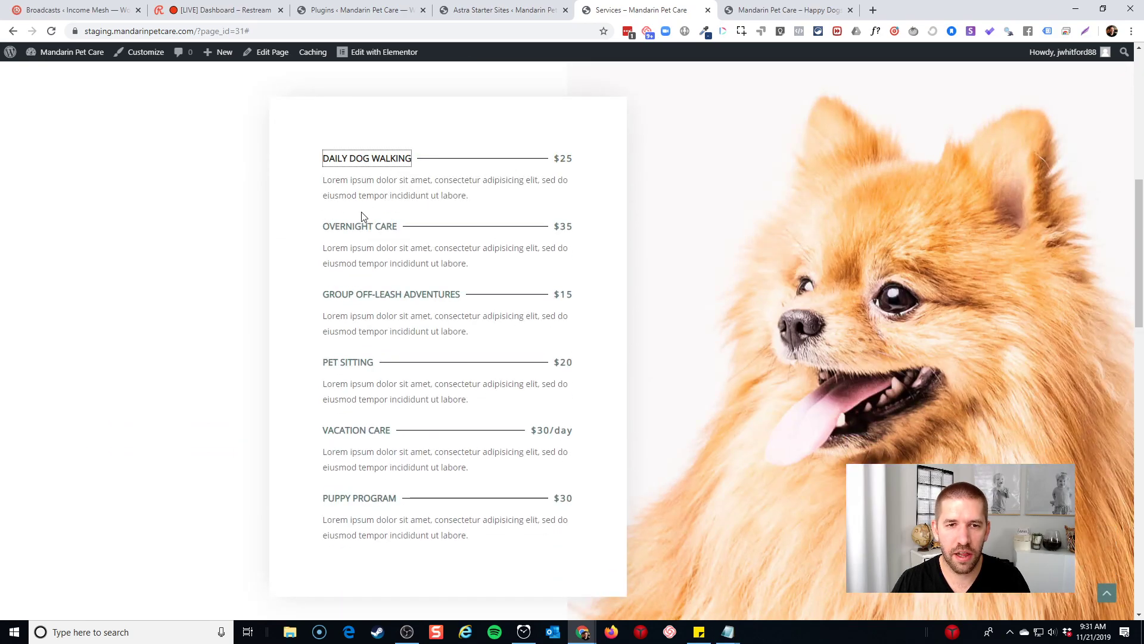
scroll(567, 230, "down", 4)
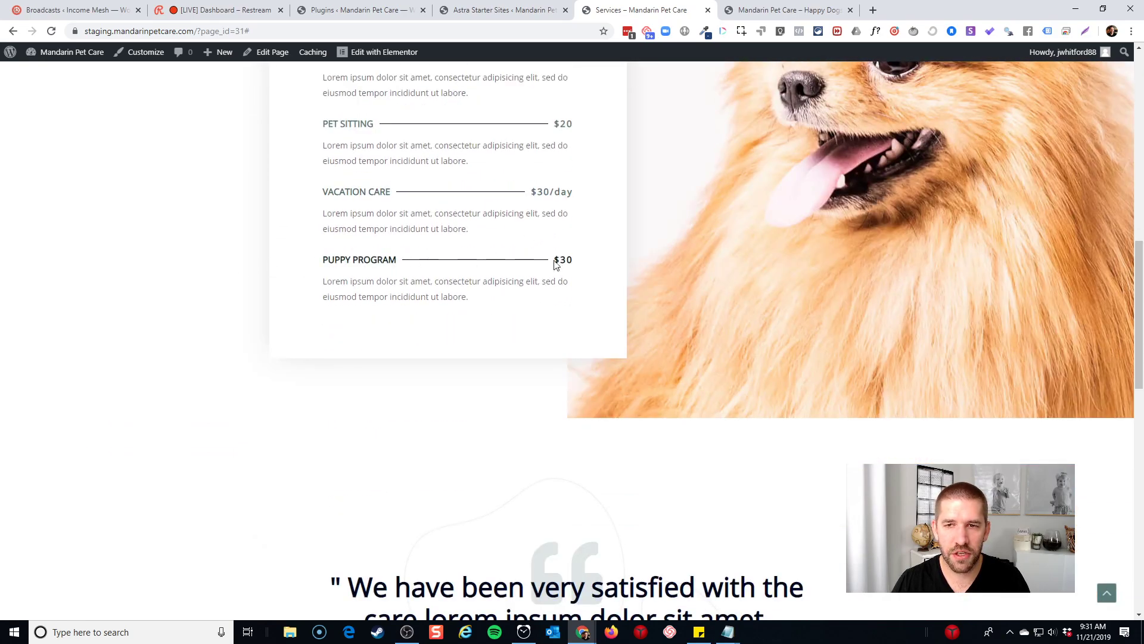
scroll(557, 258, "up", 2)
scroll(692, 276, "down", 6)
scroll(663, 354, "down", 10)
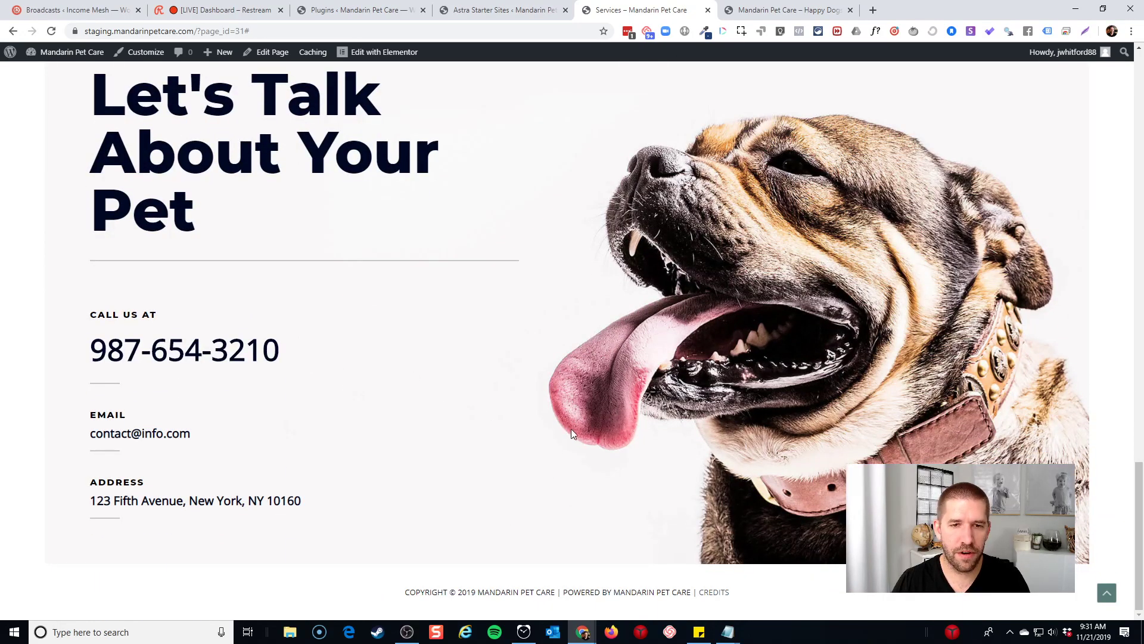
middle_click(589, 427)
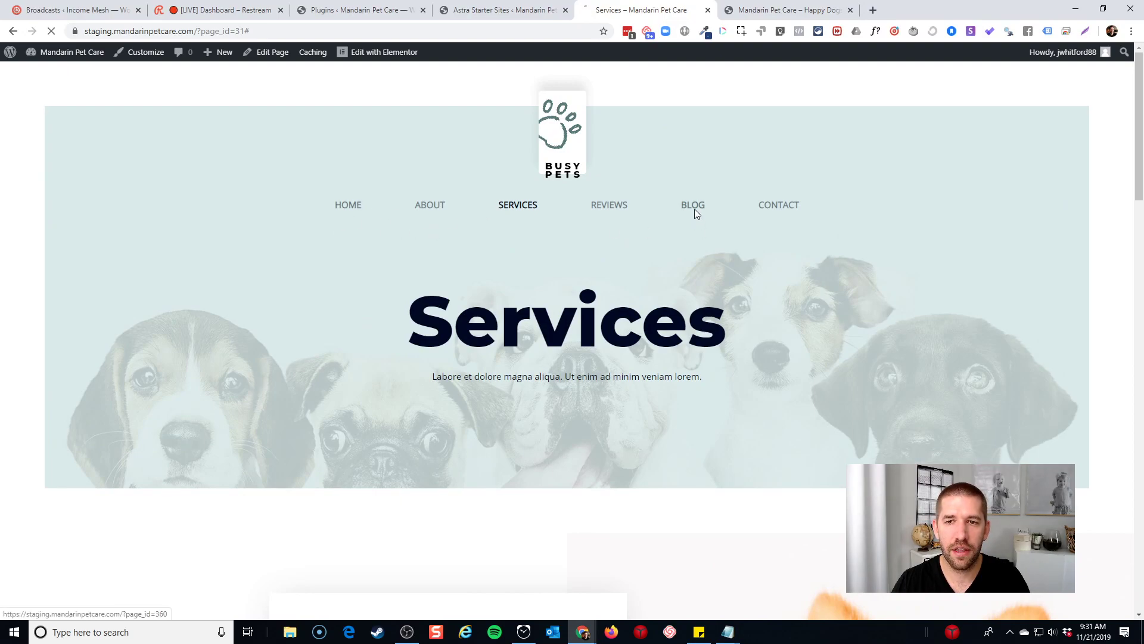
Scroll through the Blog page
scroll(655, 251, "down", 1)
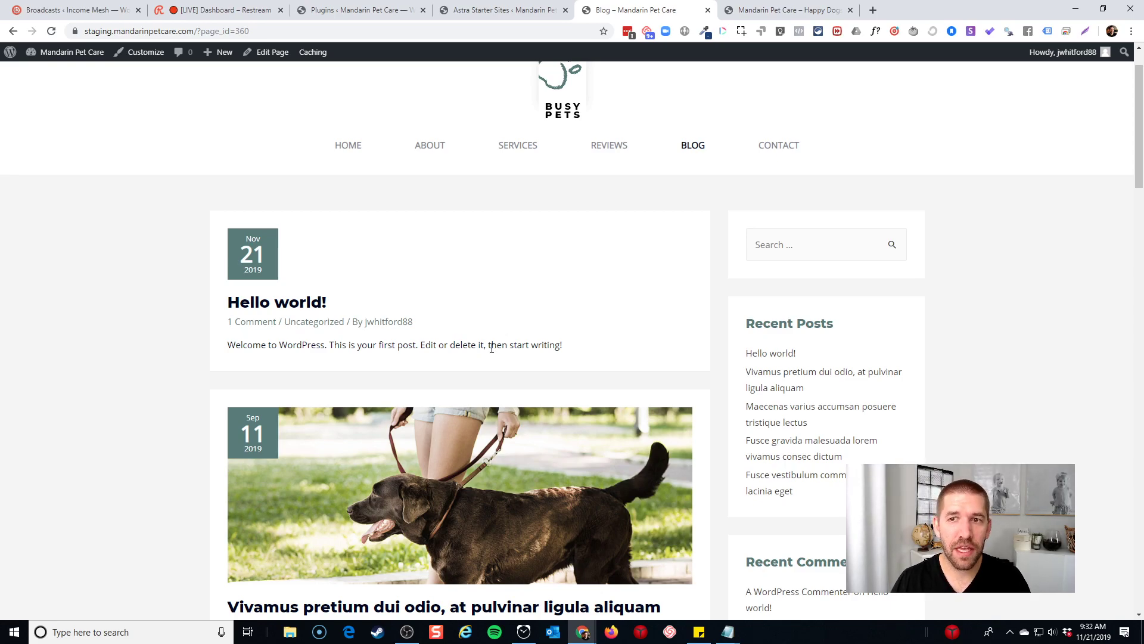
scroll(684, 324, "down", 8)
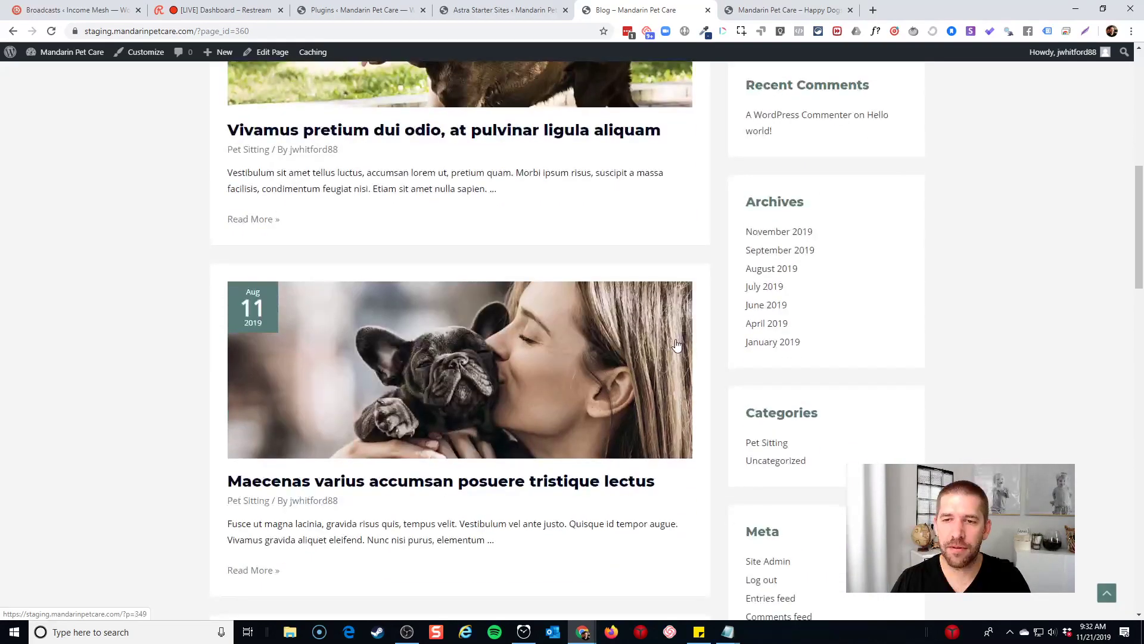
scroll(700, 235, "up", 9)
Review the Contact page and its 'What is it?' pet type dropdown, then return home via the logo
left_click(768, 207)
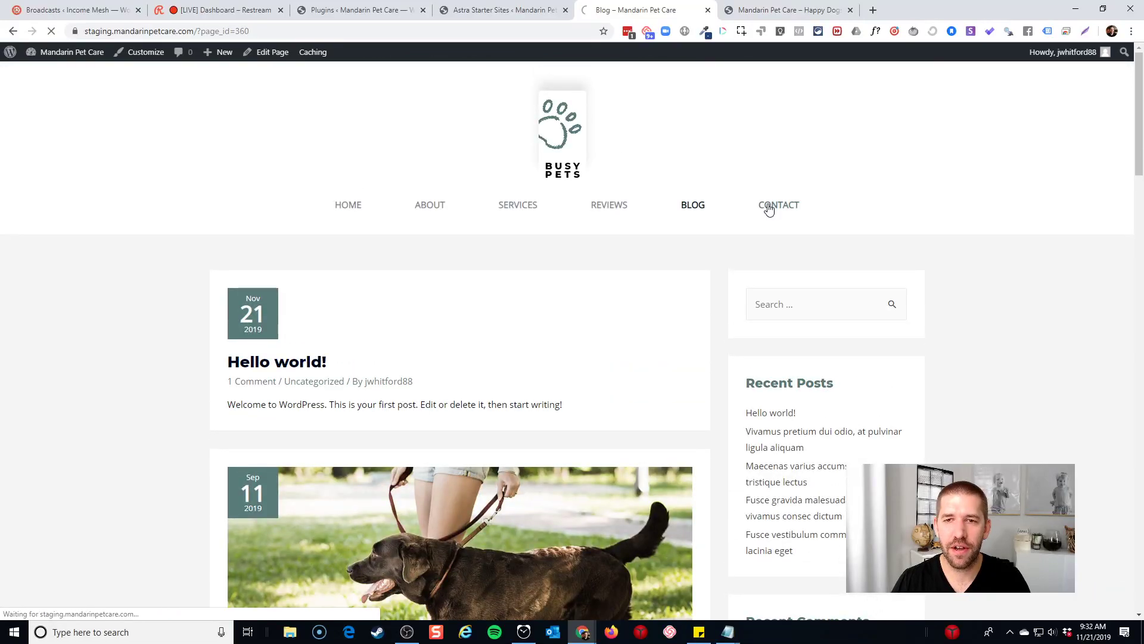
scroll(771, 208, "down", 7)
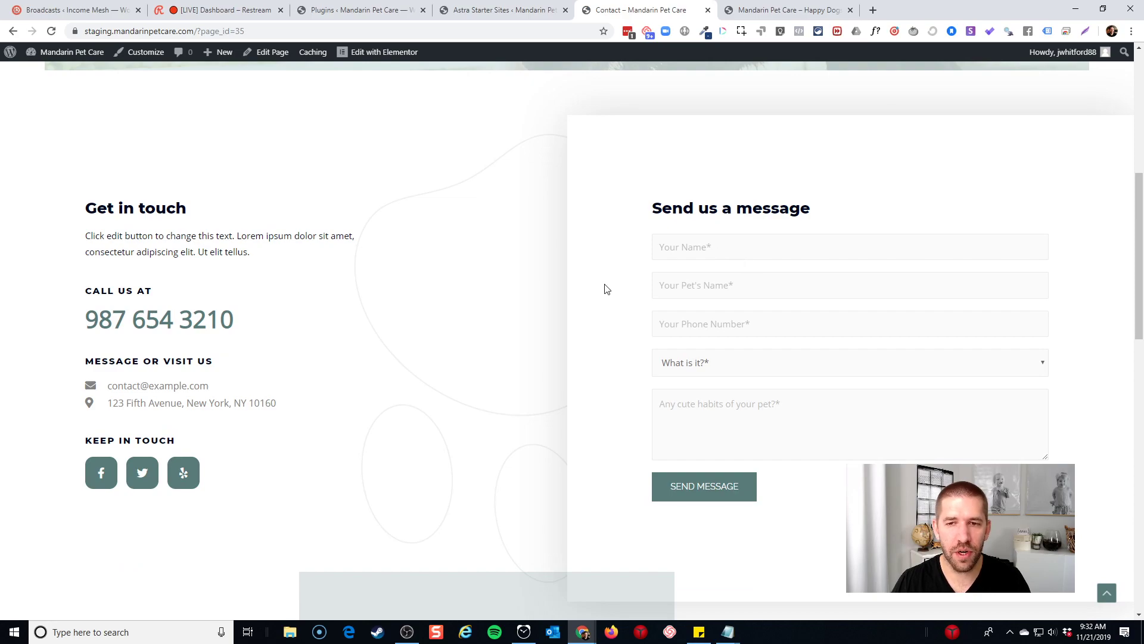
left_click(728, 365)
left_click(625, 375)
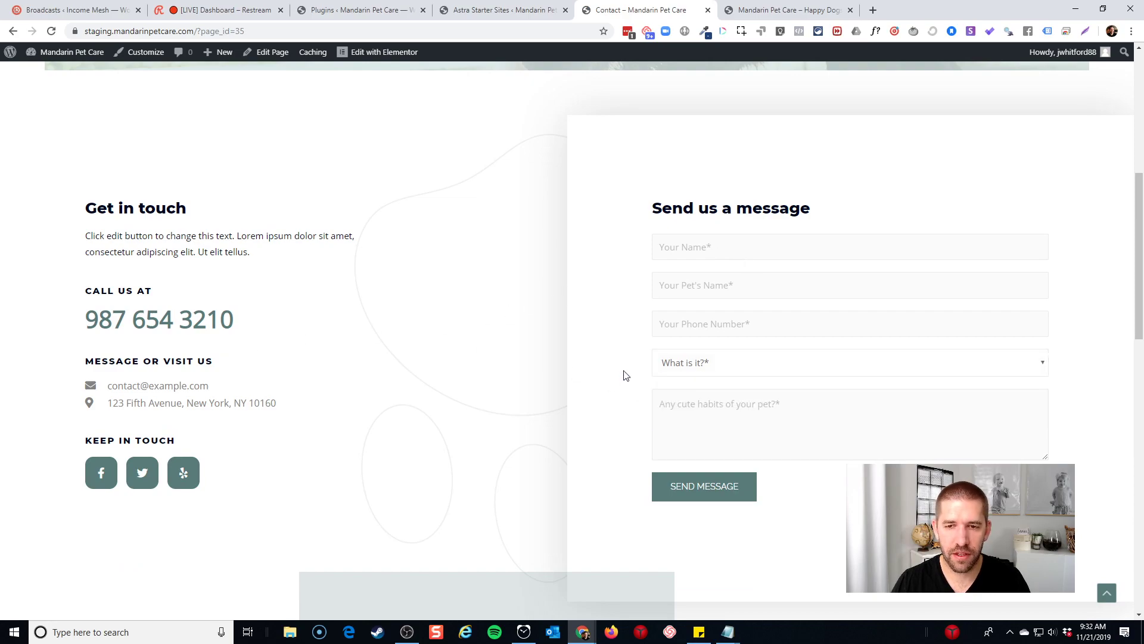
scroll(619, 370, "down", 4)
scroll(620, 370, "up", 2)
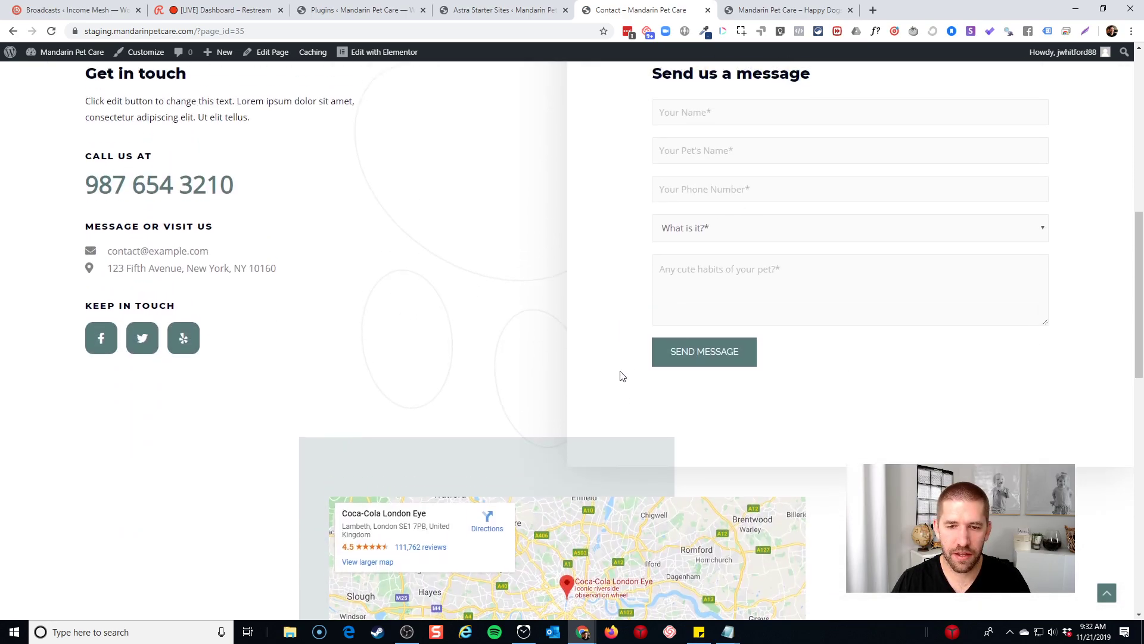
scroll(715, 394, "down", 5)
scroll(846, 411, "up", 10)
scroll(848, 410, "up", 4)
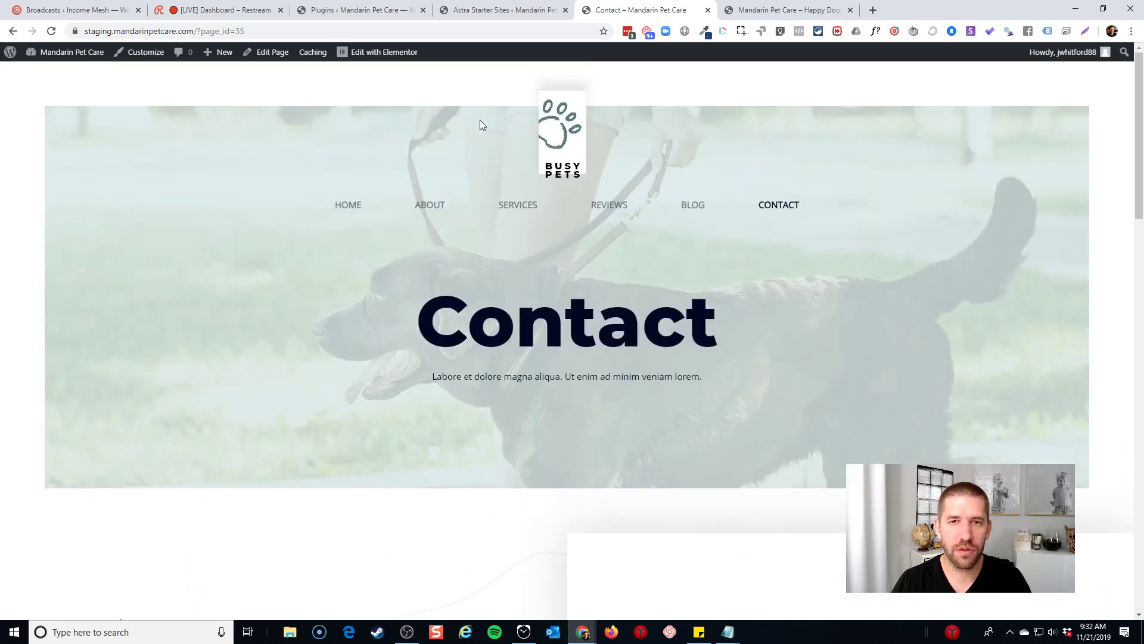
left_click(572, 140)
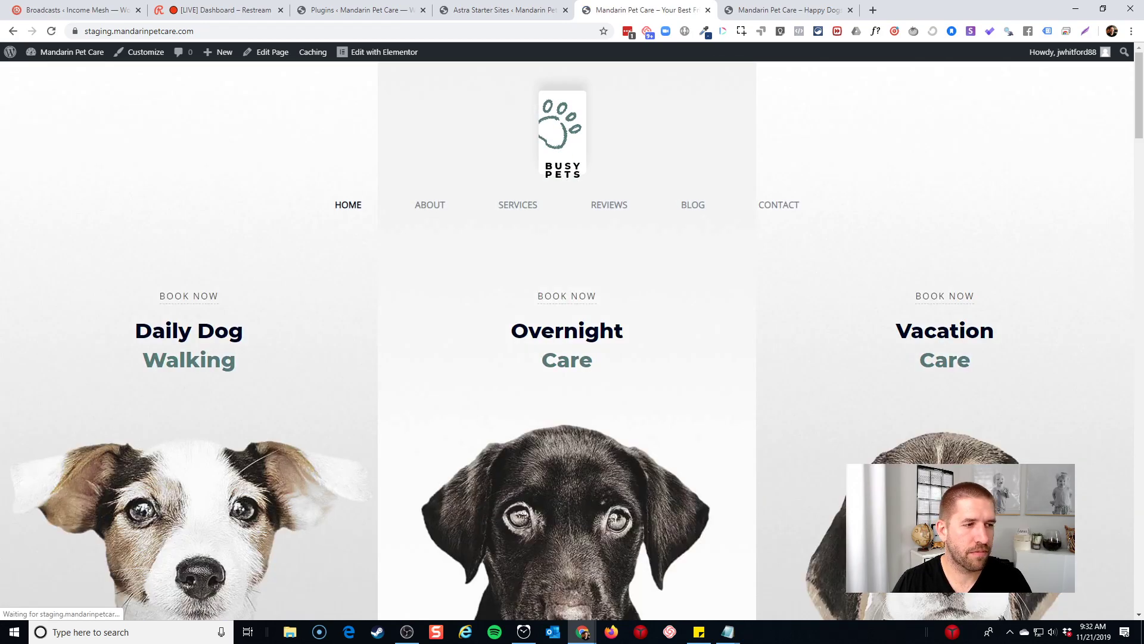
mouse_move(385, 60)
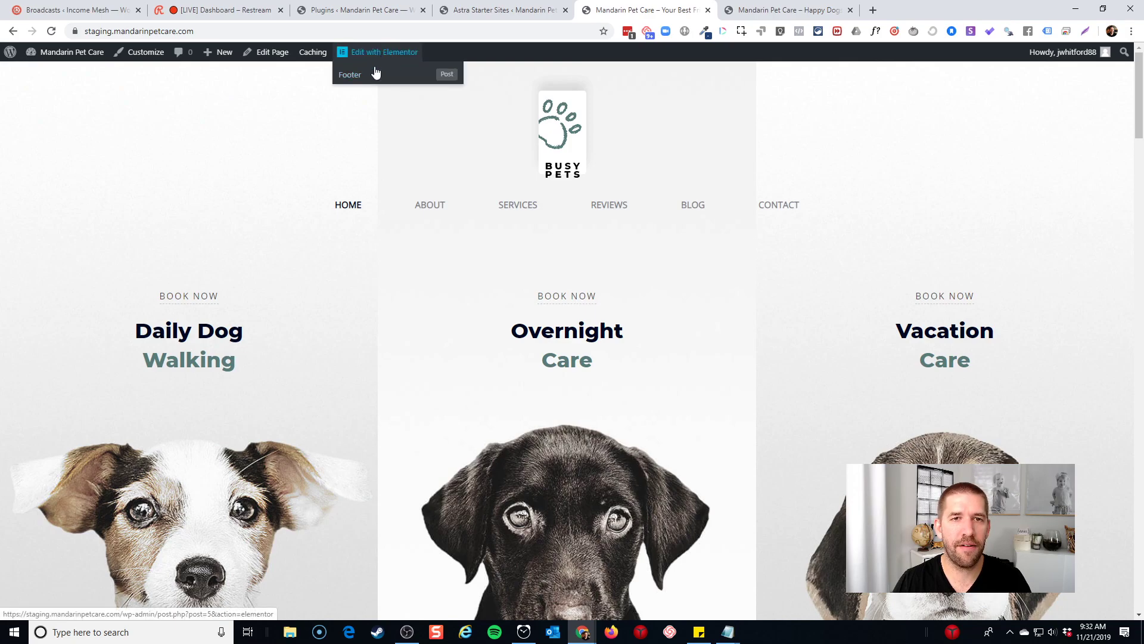
Update Astra Premium Sites from version 1.4.1 to 1.4.5 on the Installed Plugins page
left_click(79, 75)
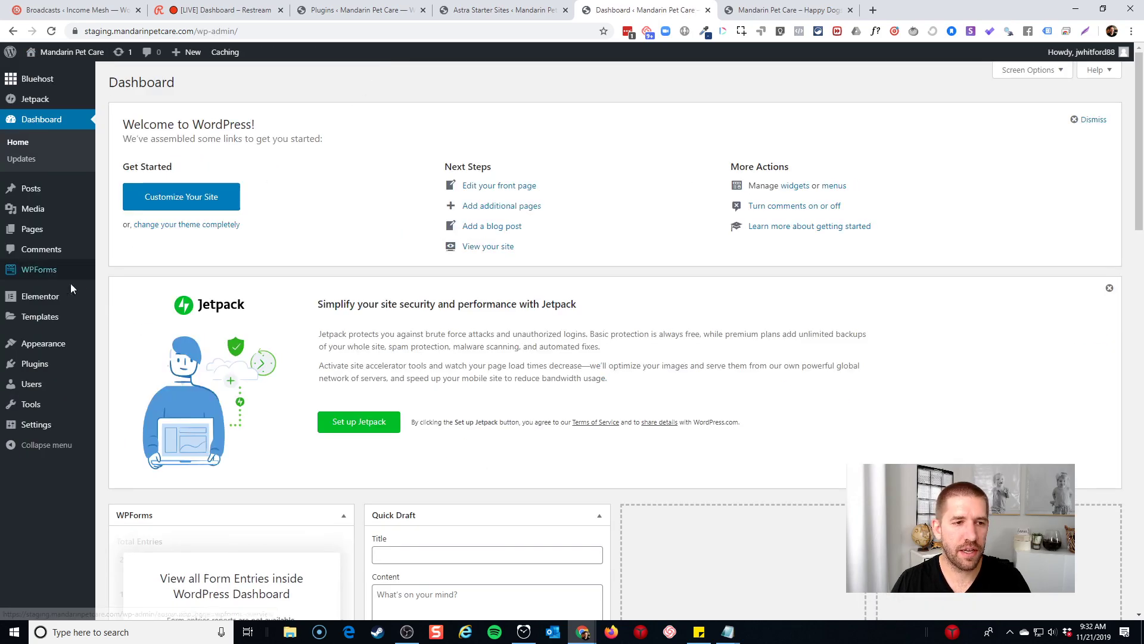
mouse_move(28, 347)
left_click(126, 366)
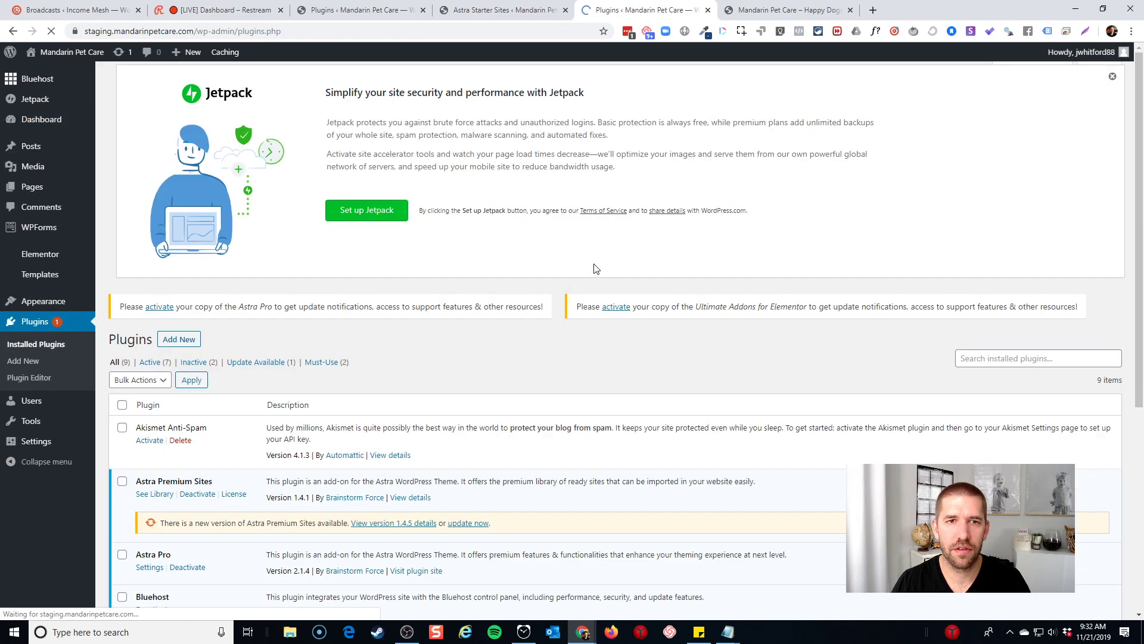
scroll(670, 248, "down", 3)
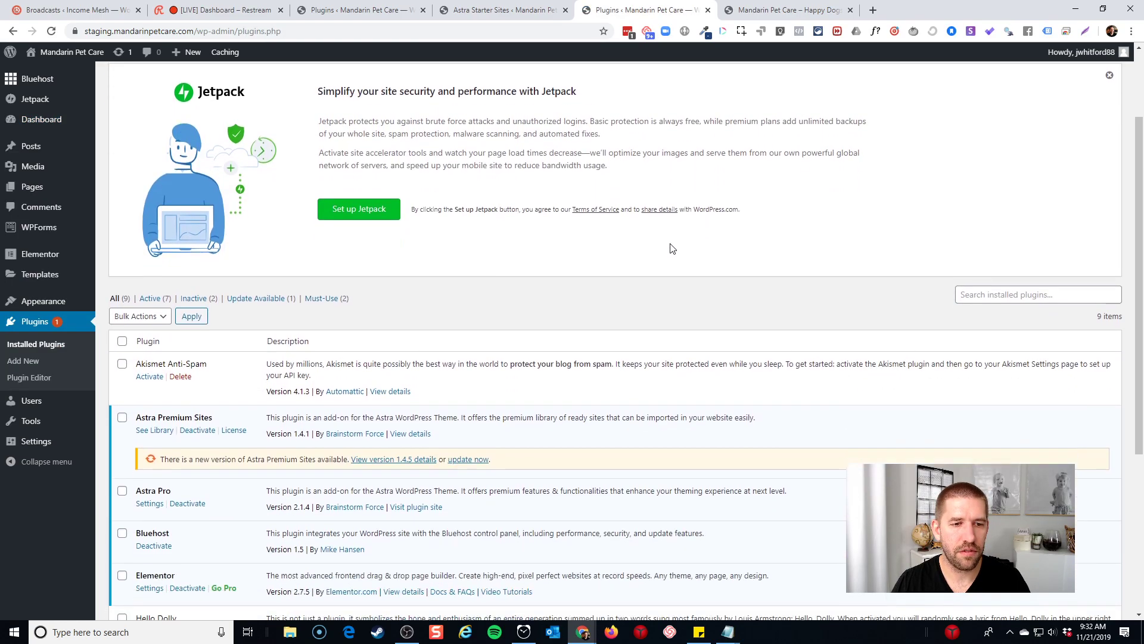
left_click(477, 391)
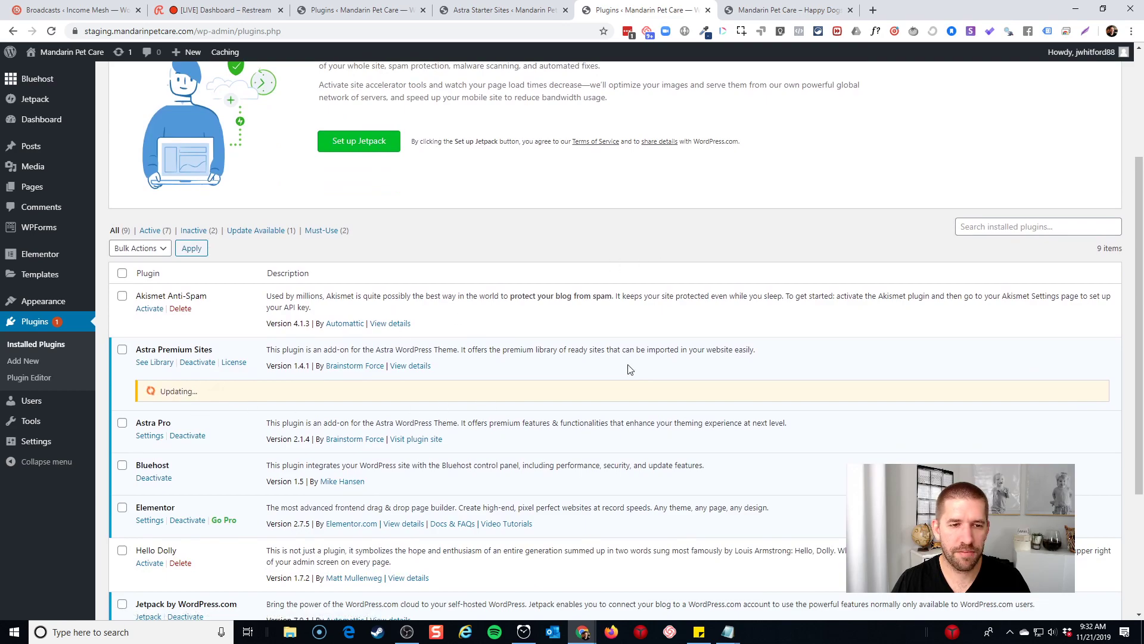
scroll(628, 367, "down", 3)
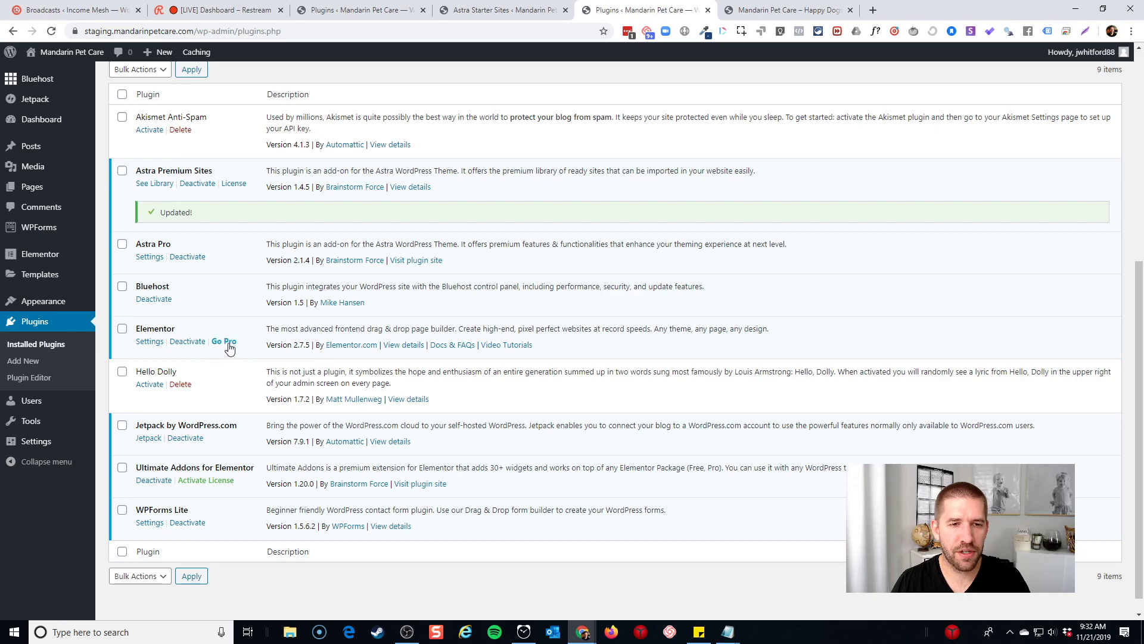
scroll(239, 298, "up", 6)
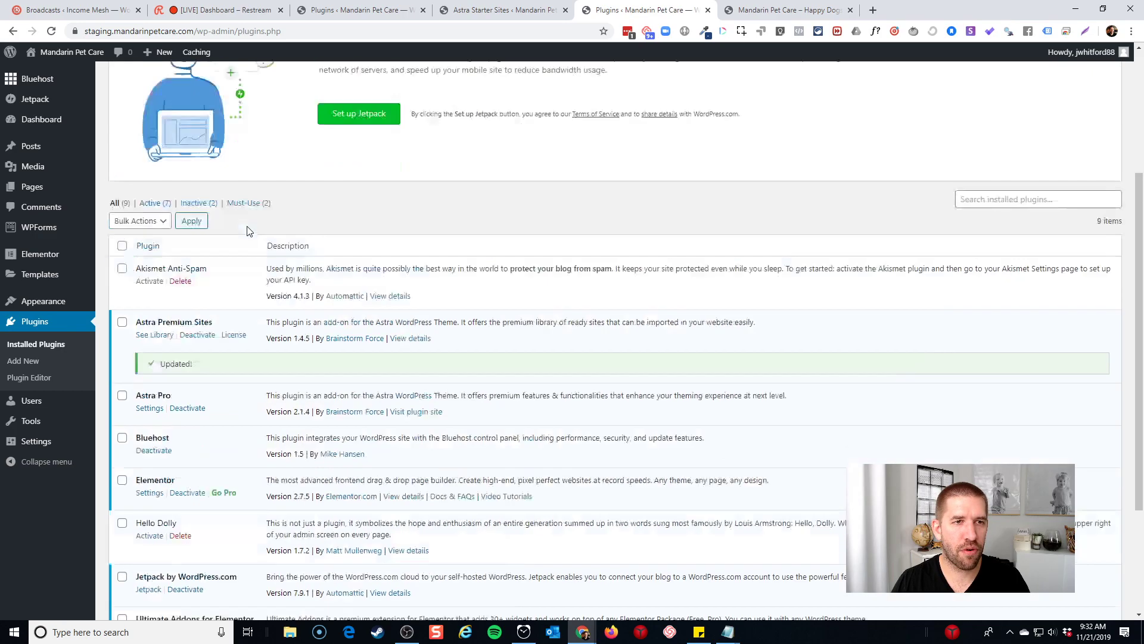
left_click(187, 162)
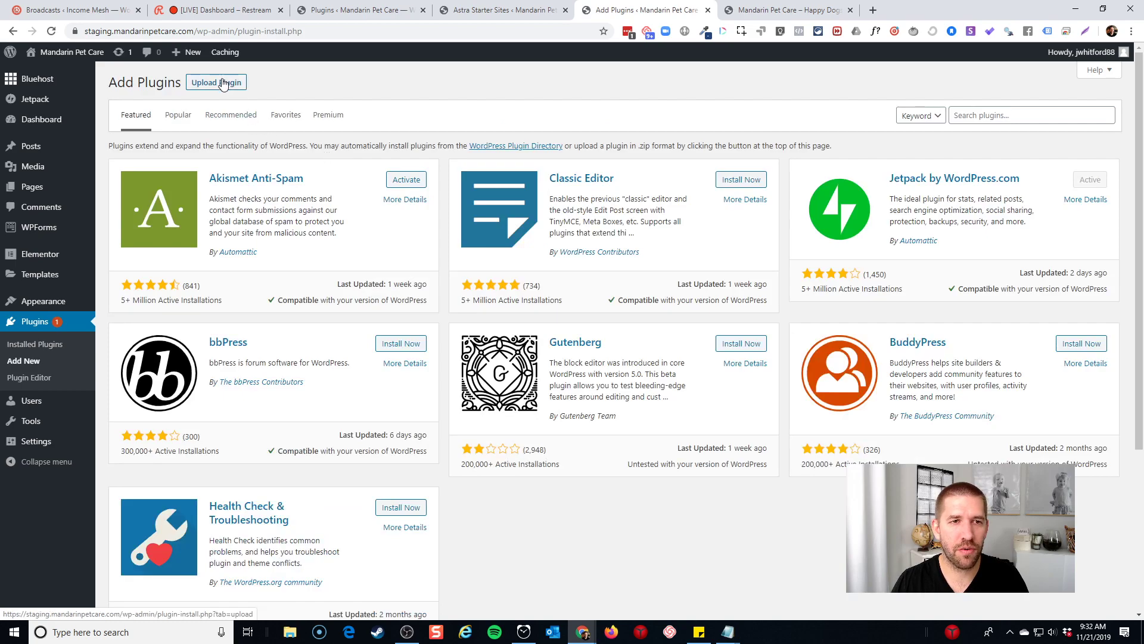
Upload, install and activate elementor-pro-2.5.5.zip as a new plugin
left_click(222, 83)
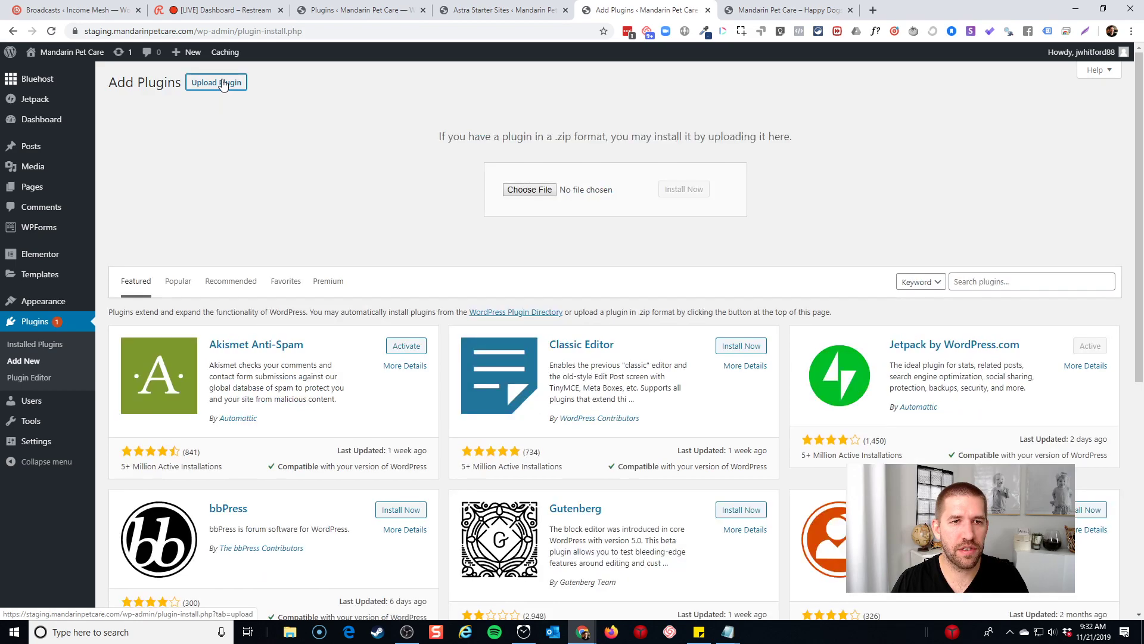
left_click(536, 192)
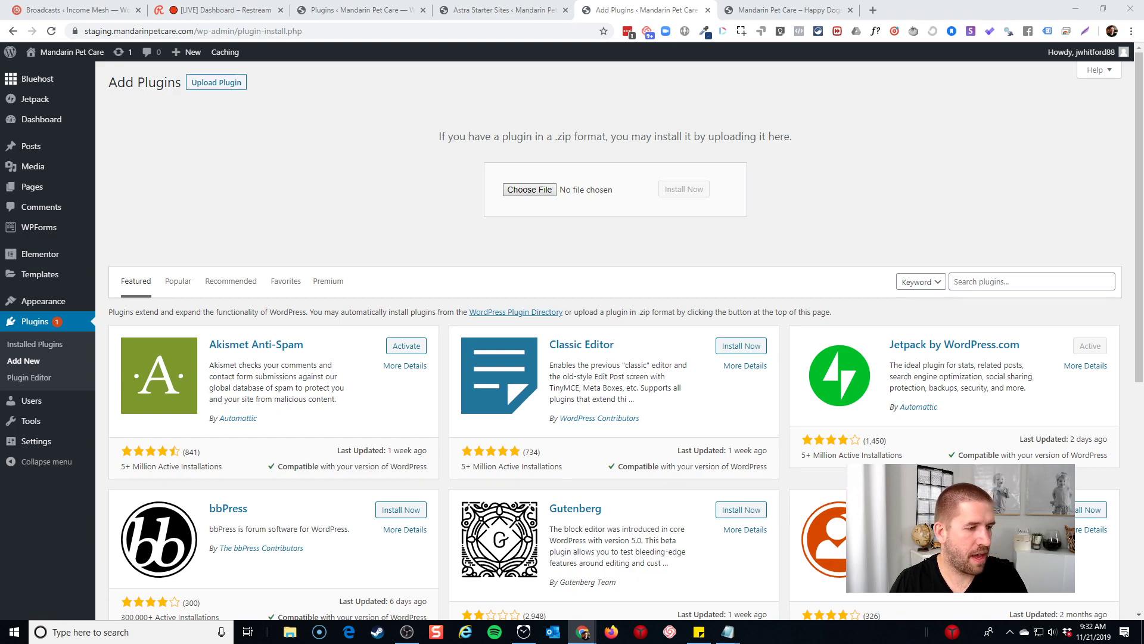
left_click(684, 189)
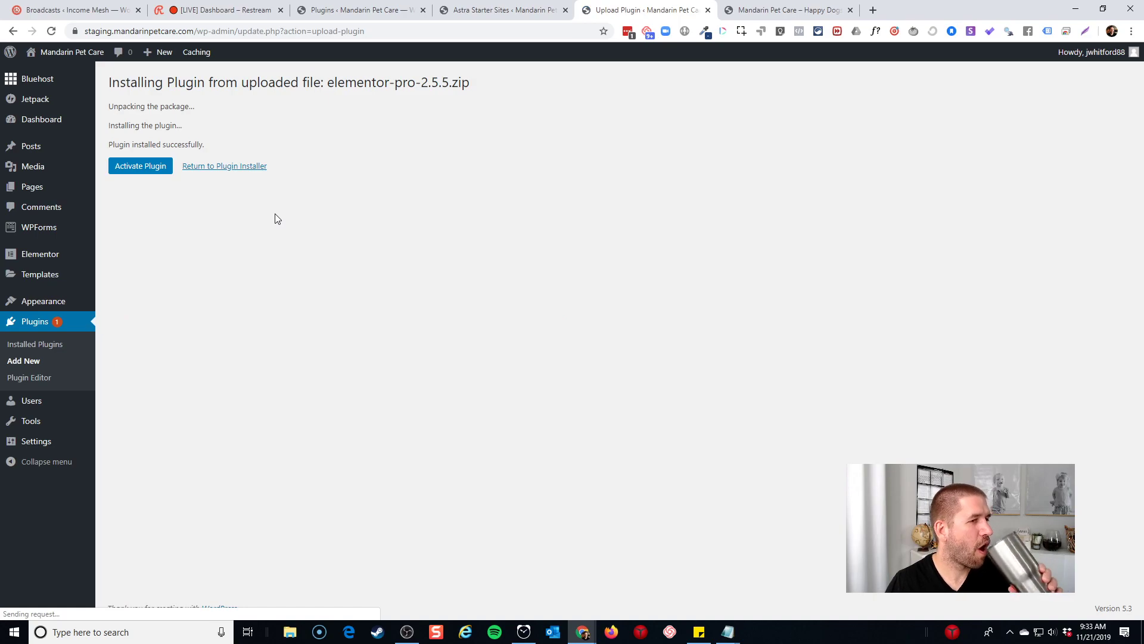
left_click(150, 170)
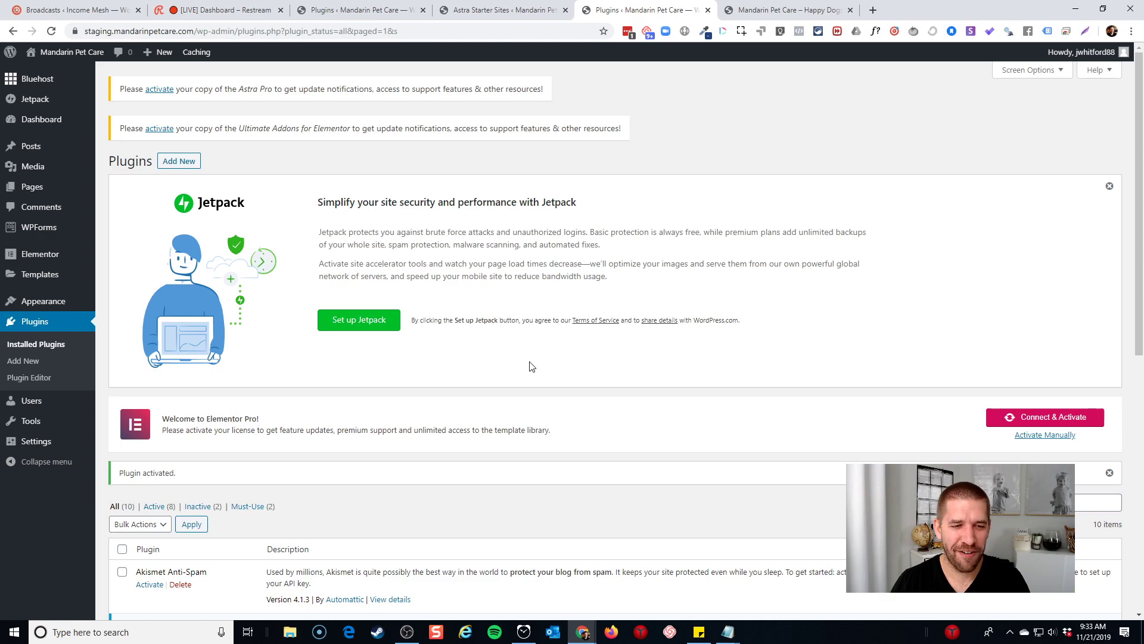
Begin activating the Elementor Pro license with Activate License and Connect & Activate
scroll(532, 365, "down", 2)
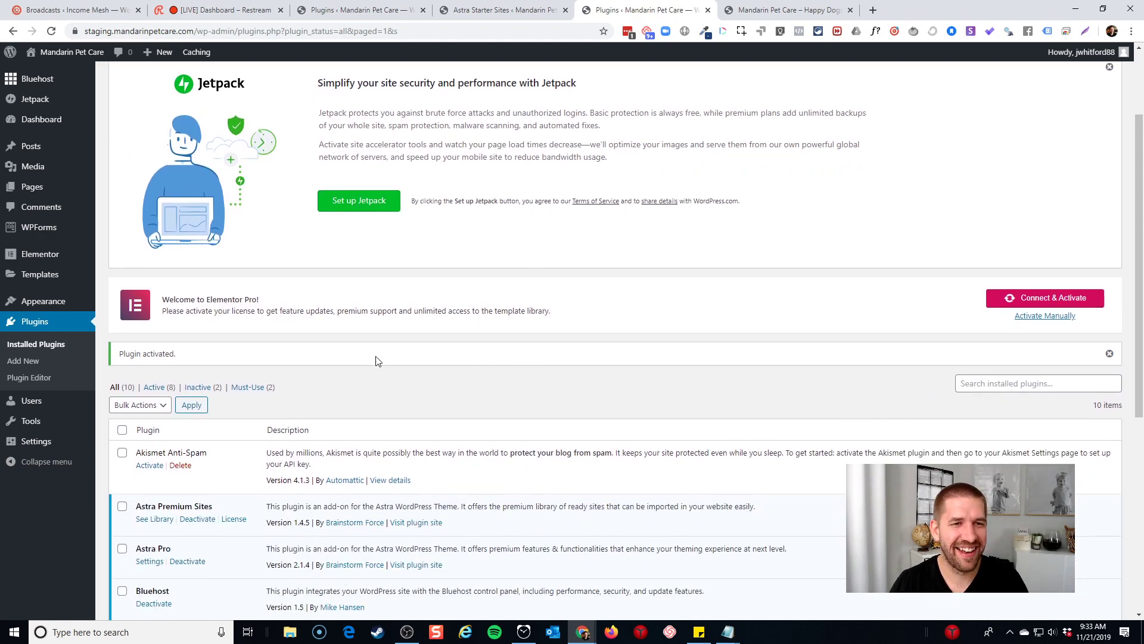
scroll(384, 354, "down", 5)
left_click(203, 391)
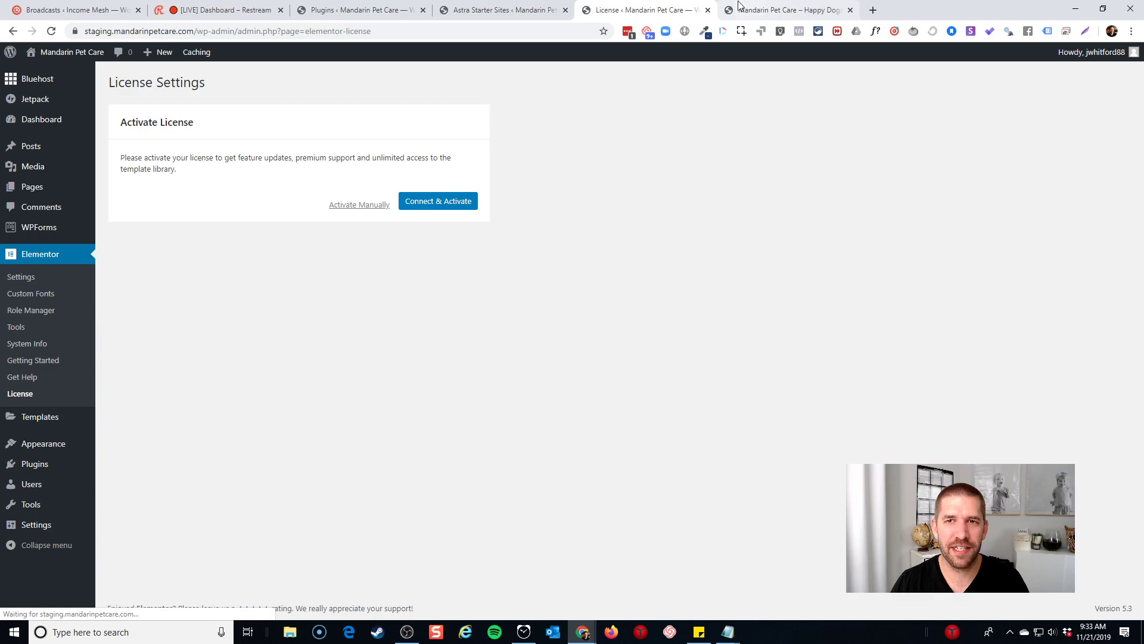
left_click(452, 204)
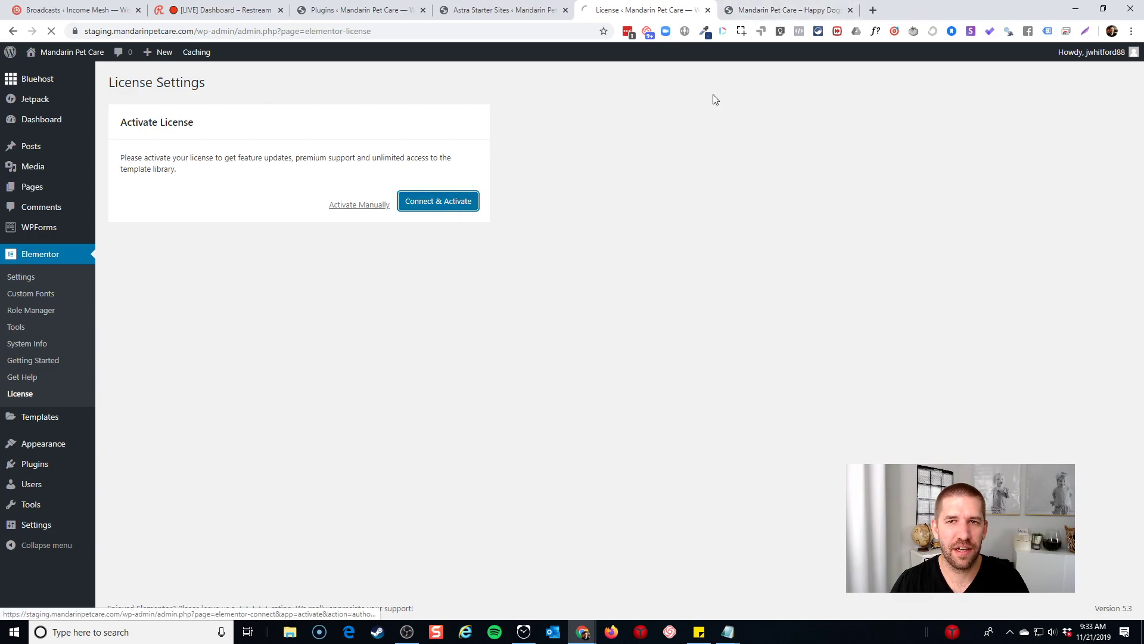
Complete the Elementor connection in the other window until License Settings shows Status: Active
left_click_drag(926, 8, 0, 138)
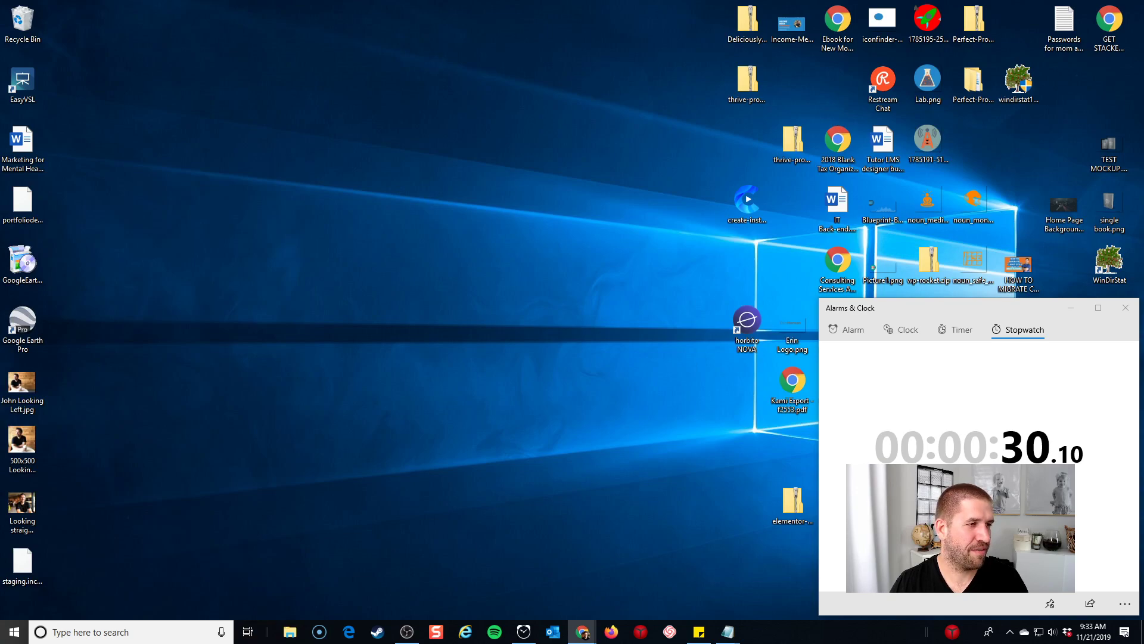
left_click_drag(0, 9, 534, 9)
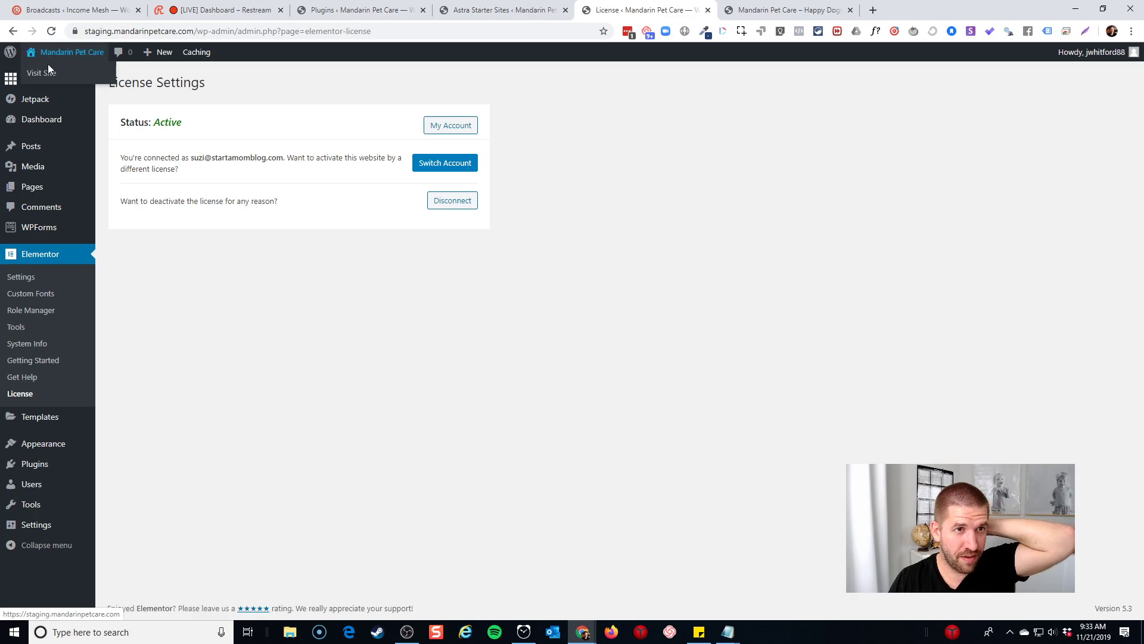
From the live homepage, open the site Footer template in Elementor
left_click(48, 69)
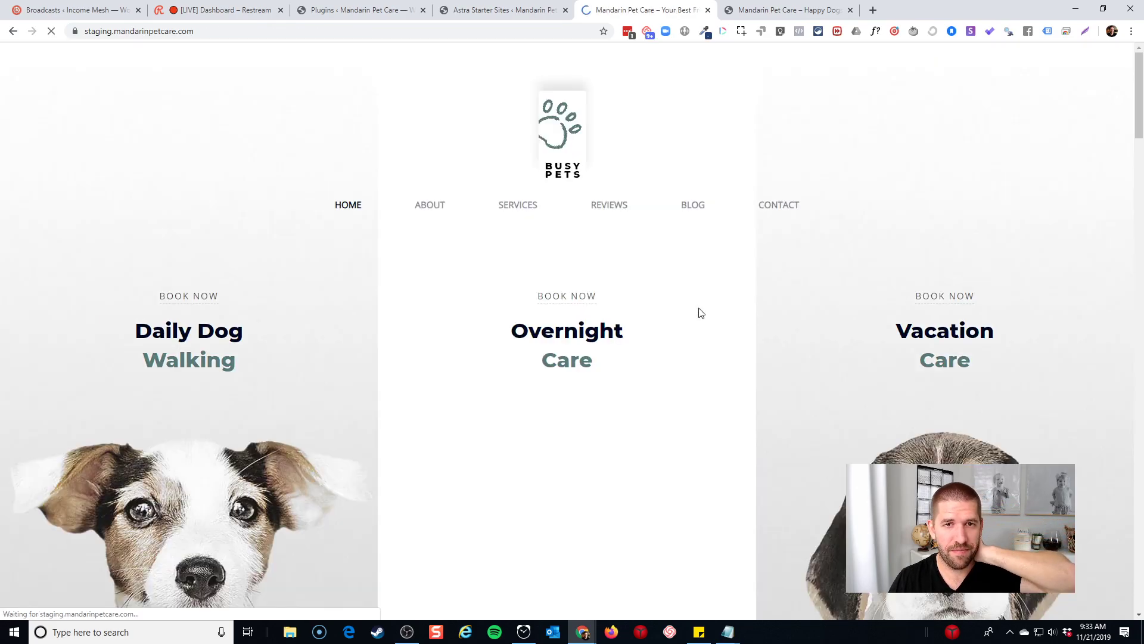
scroll(781, 287, "down", 15)
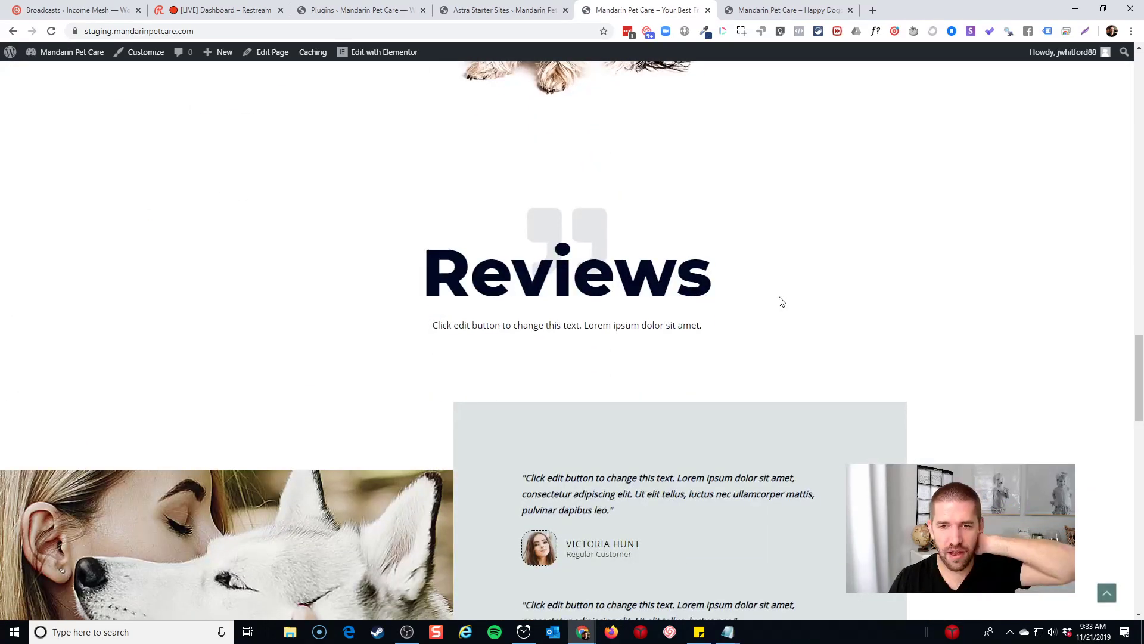
scroll(782, 302, "down", 10)
scroll(376, 383, "up", 3)
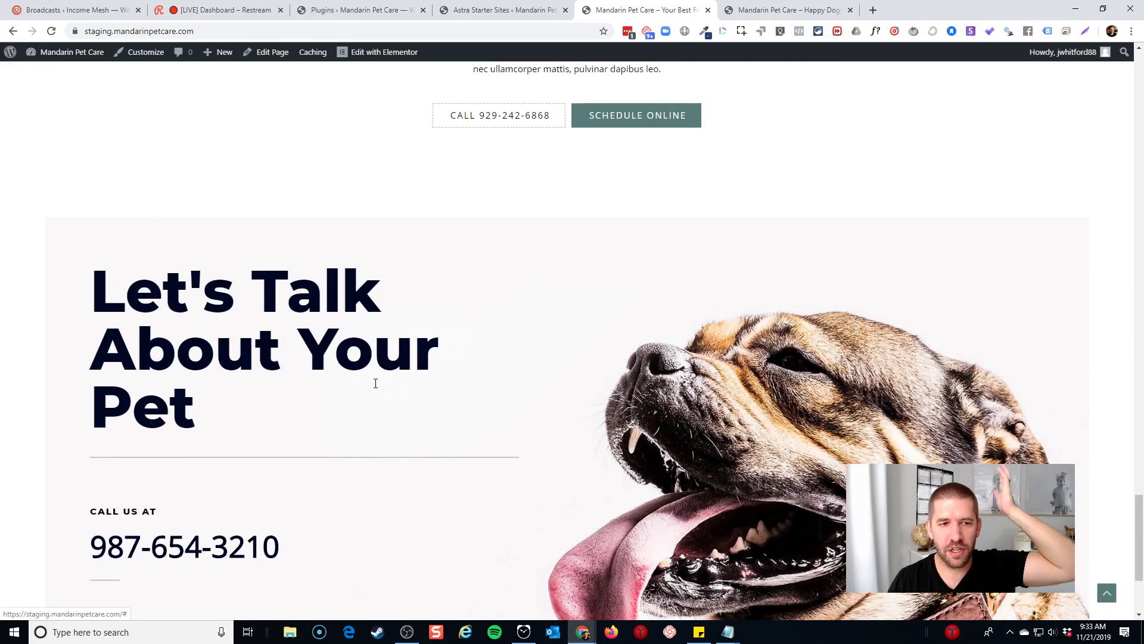
scroll(676, 530, "down", 3)
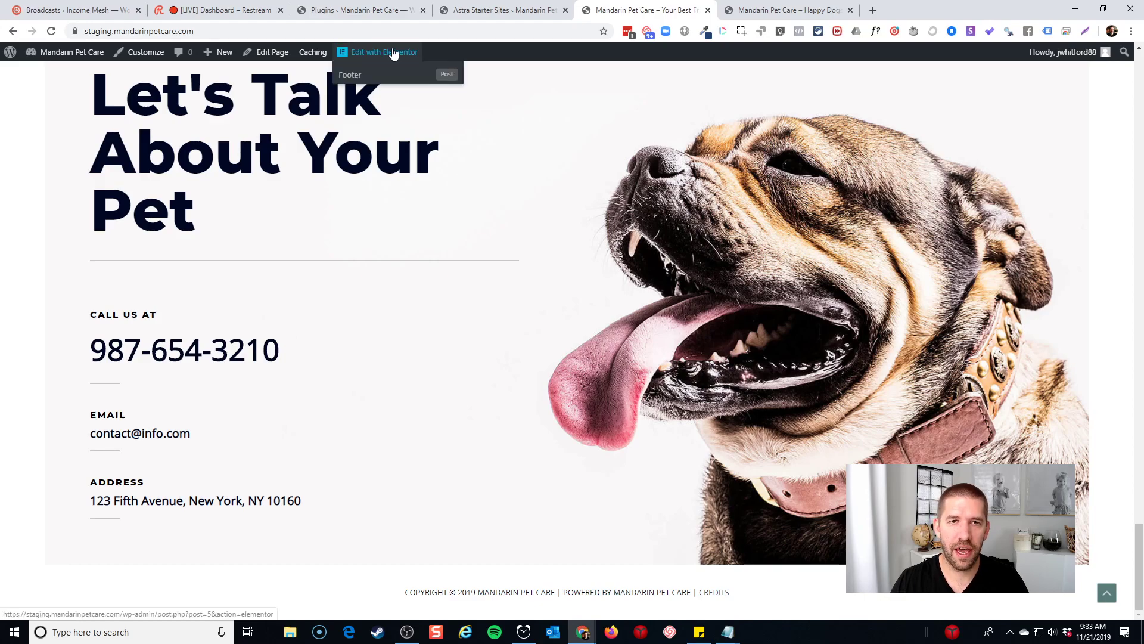
left_click(378, 77)
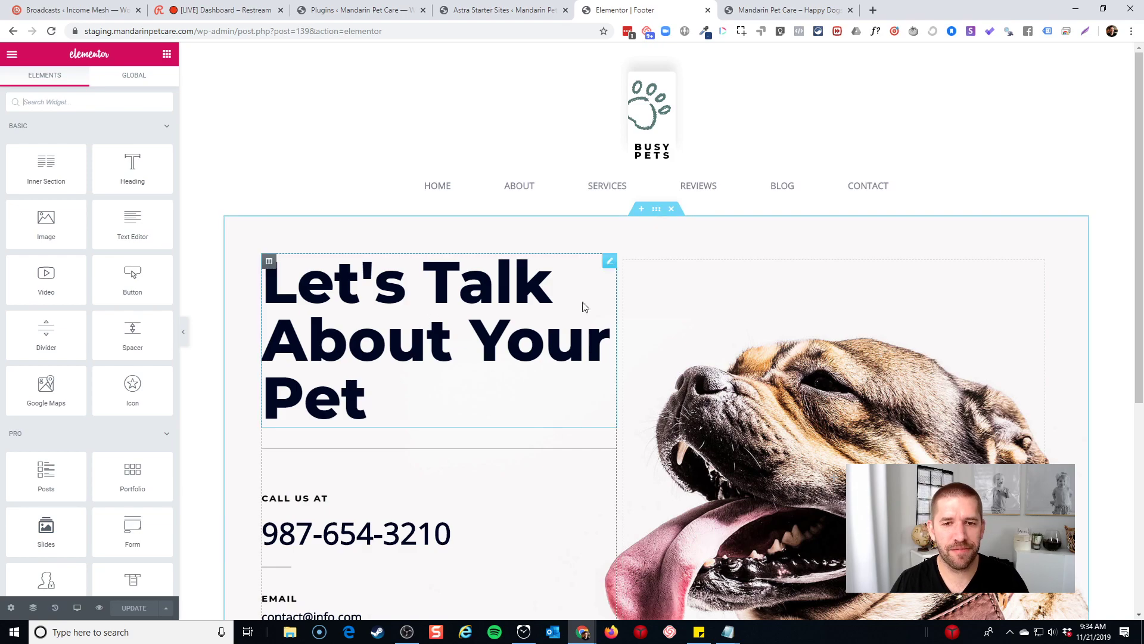
Select the 'Let's Talk About Your Pet' heading and its text for editing
scroll(666, 240, "down", 2)
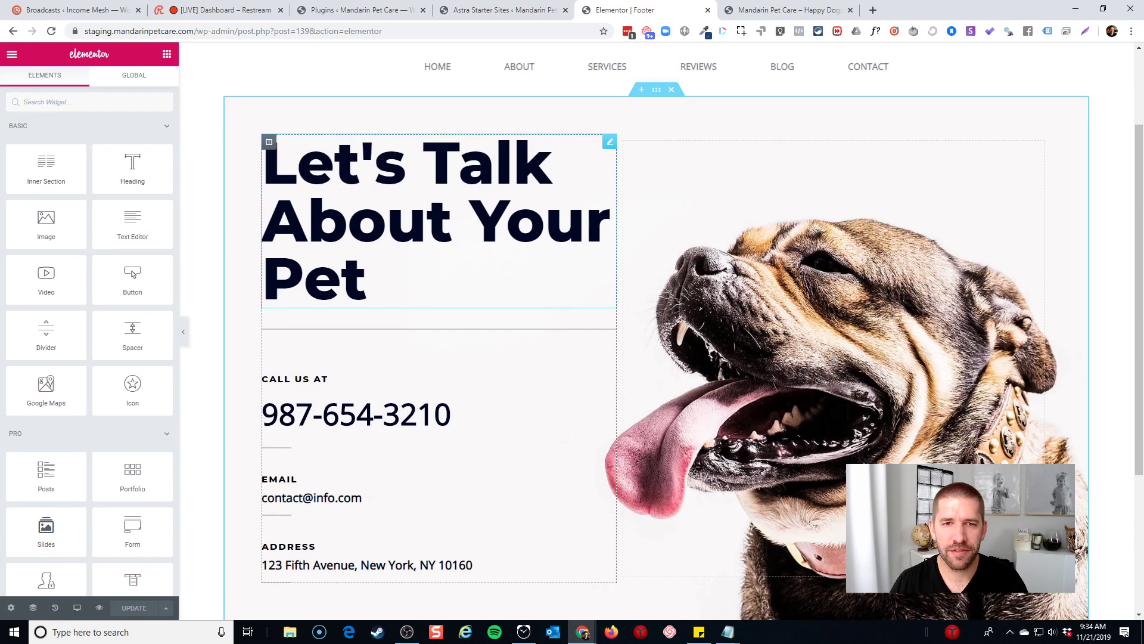
scroll(488, 212, "up", 1)
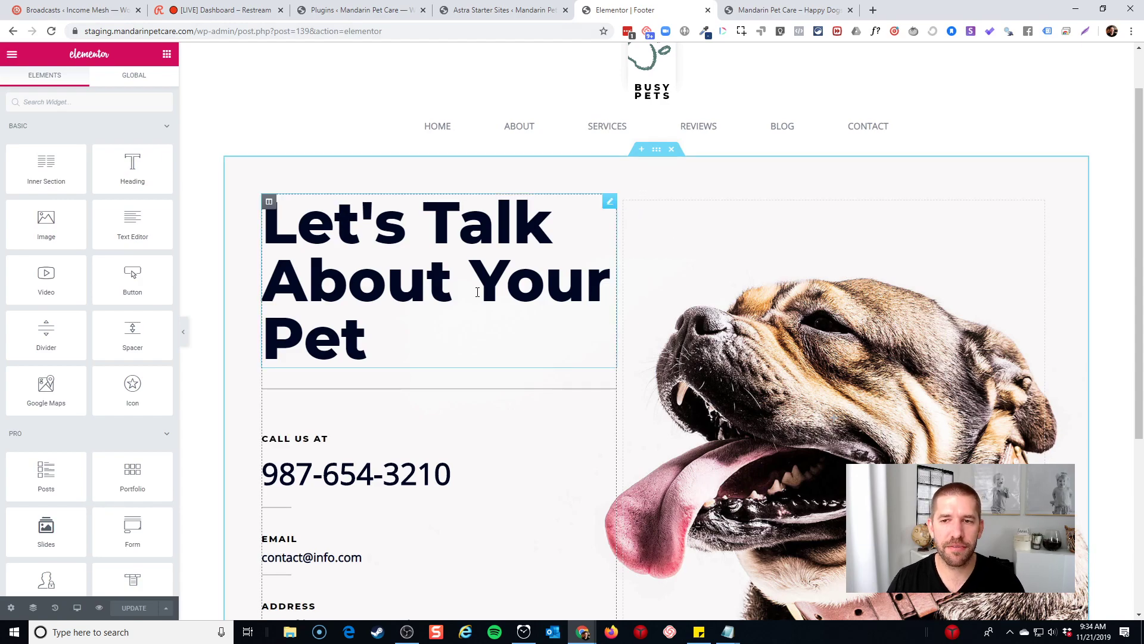
left_click(402, 342)
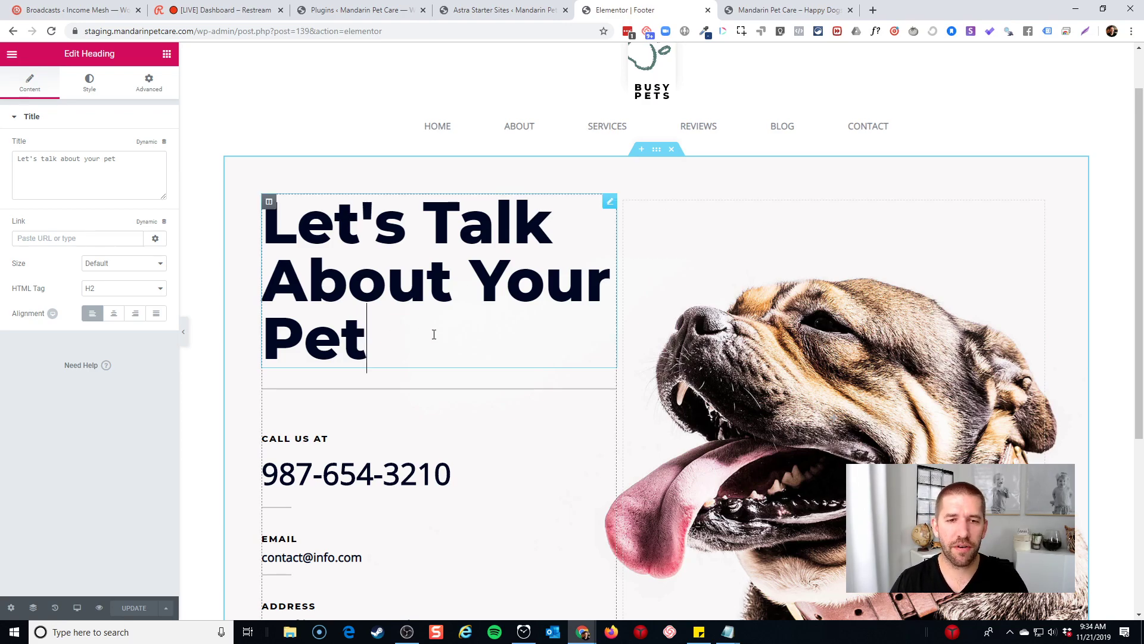
scroll(478, 330, "down", 3)
scroll(418, 238, "up", 2)
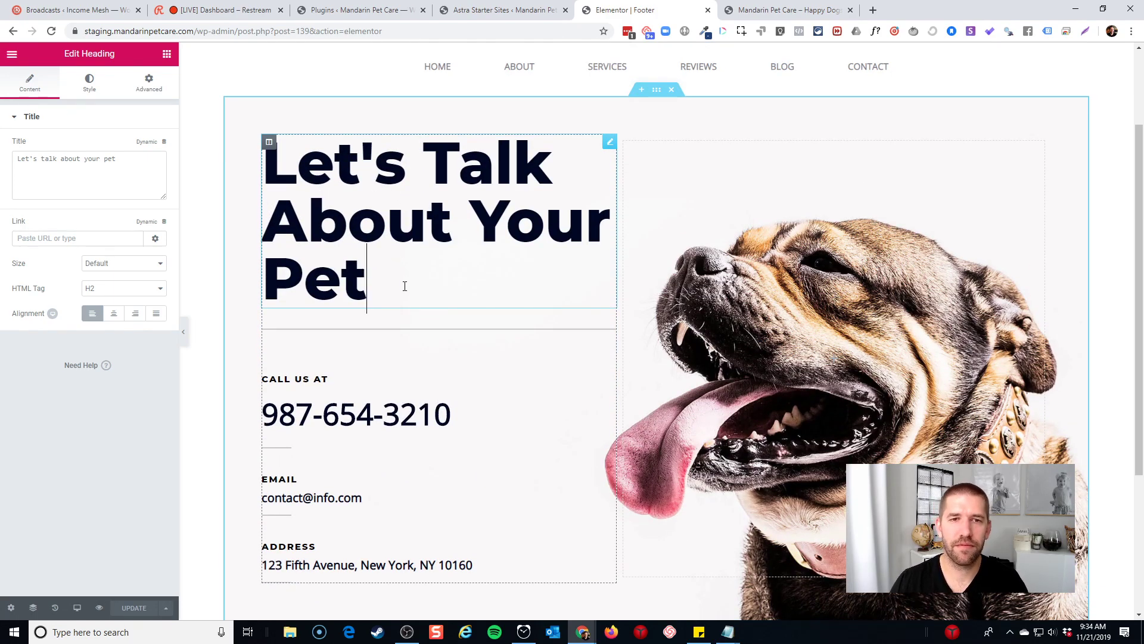
left_click_drag(404, 291, 263, 173)
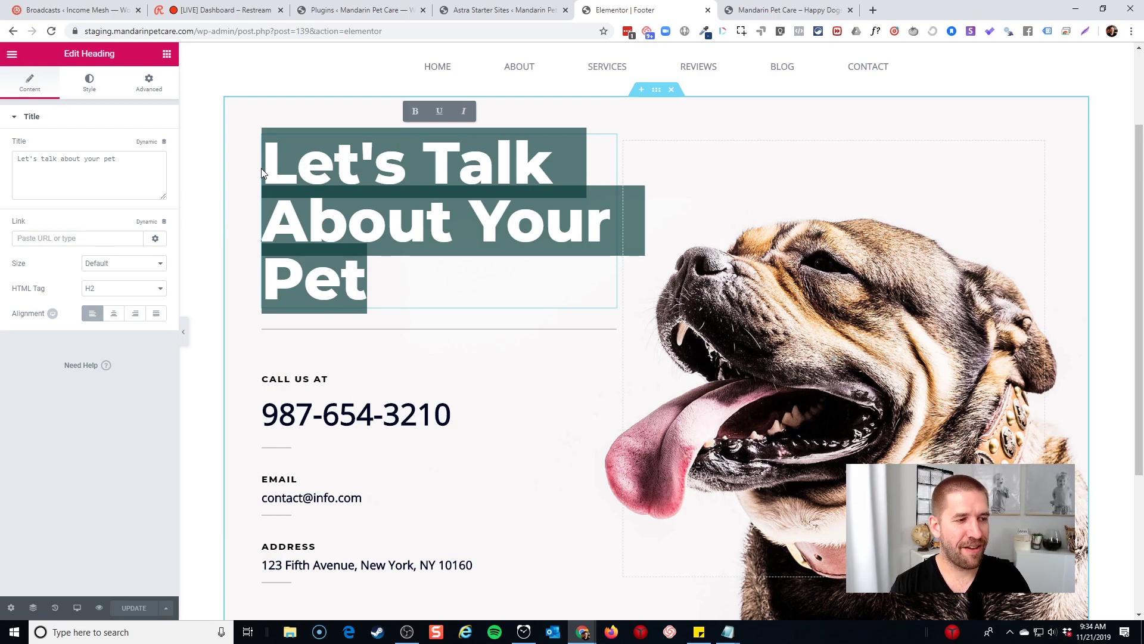
left_click(392, 280)
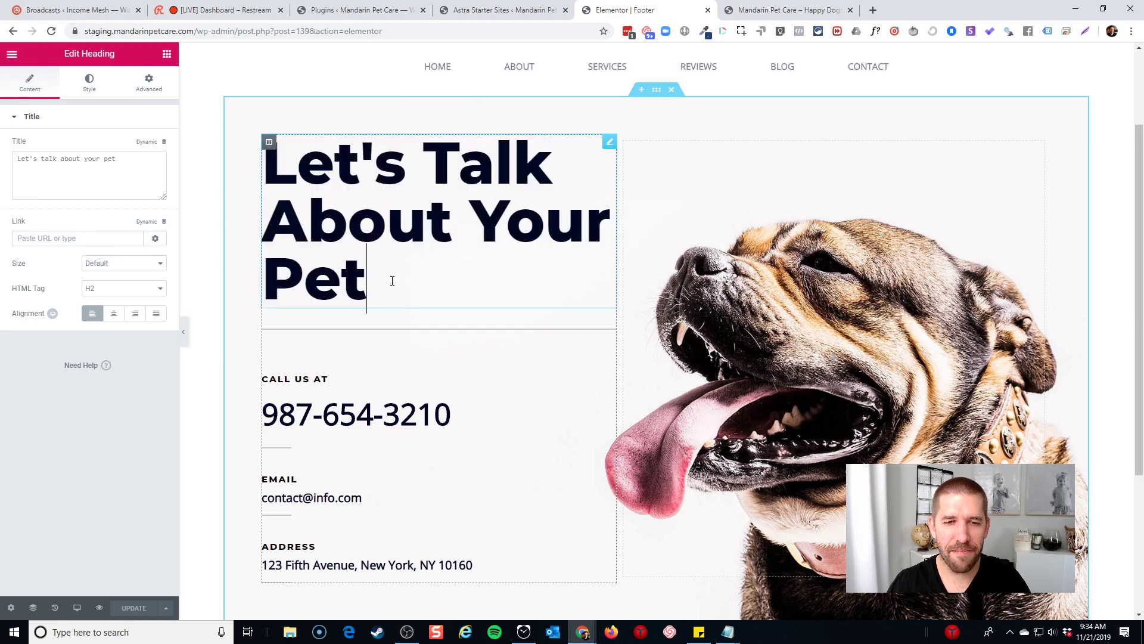
Replace the footer's phone number and e-mail with the business's phone and info e-mail address
left_click(357, 388)
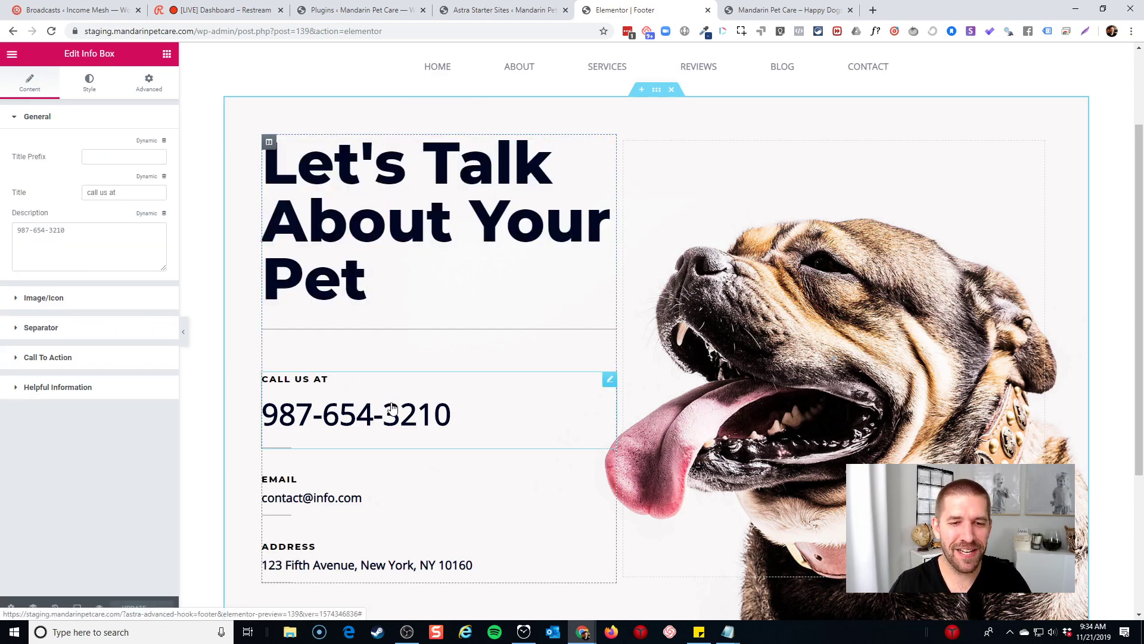
triple_click(97, 232)
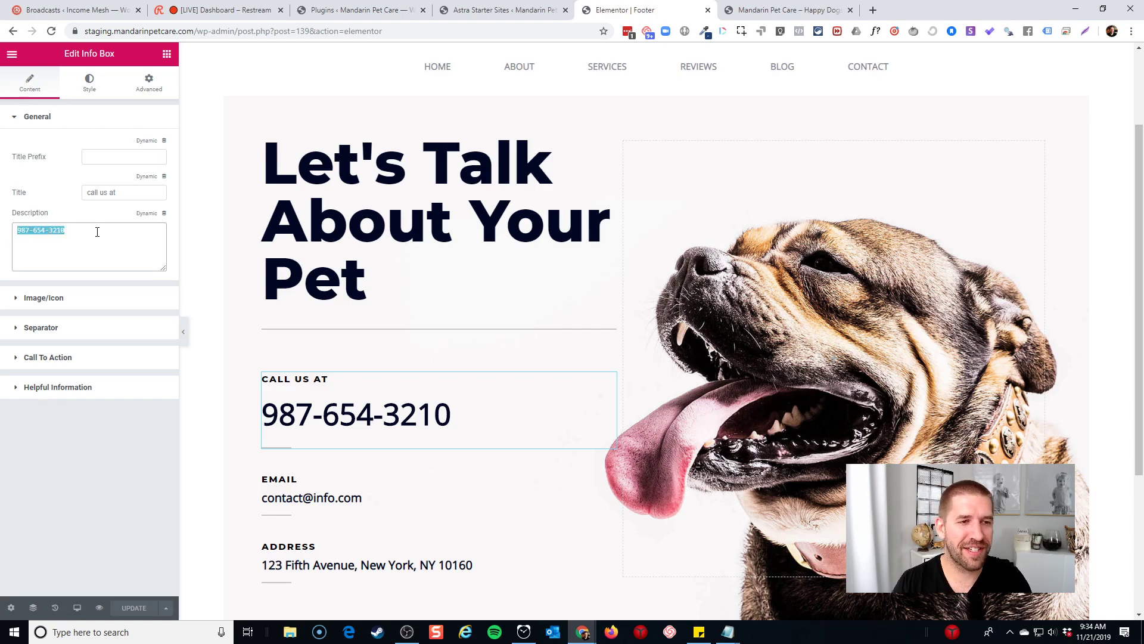
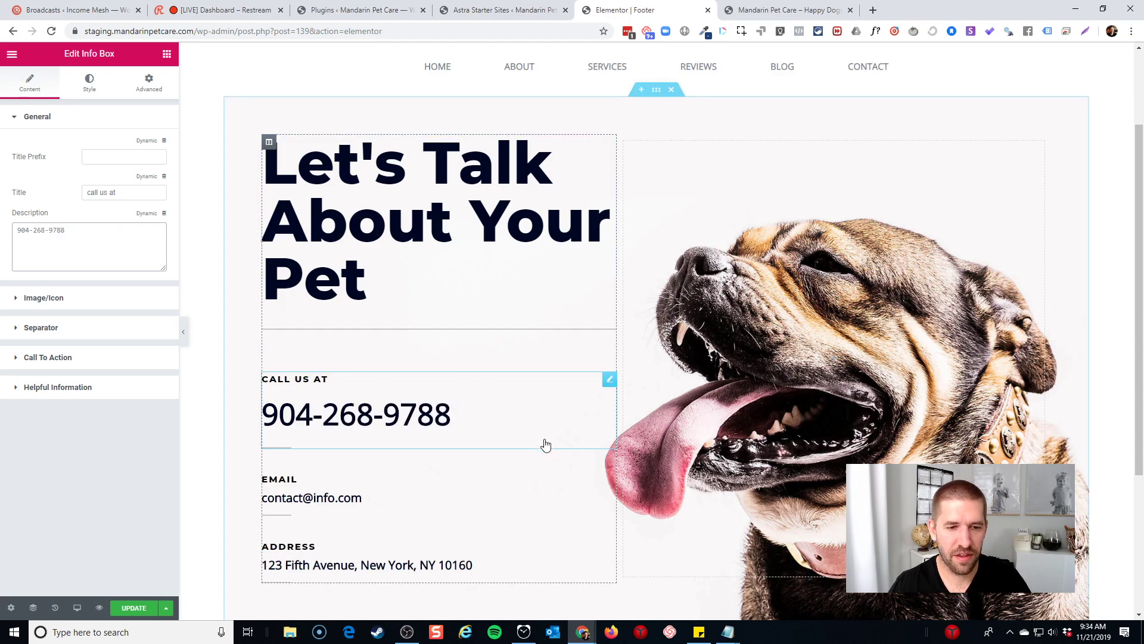
scroll(417, 464, "down", 1)
left_click(352, 440)
triple_click(88, 230)
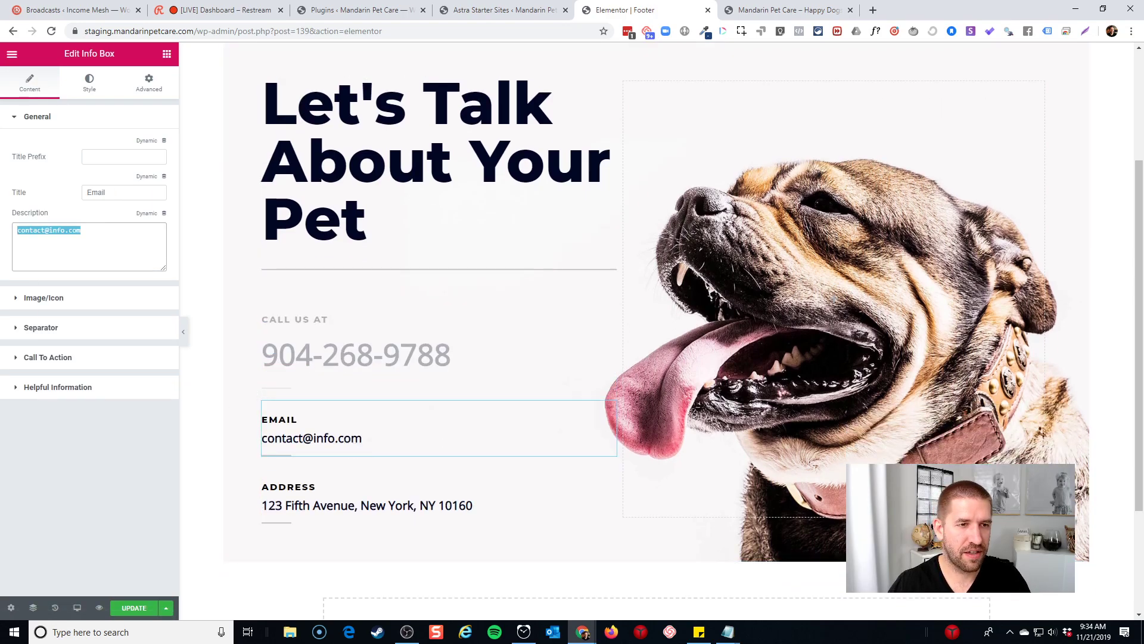
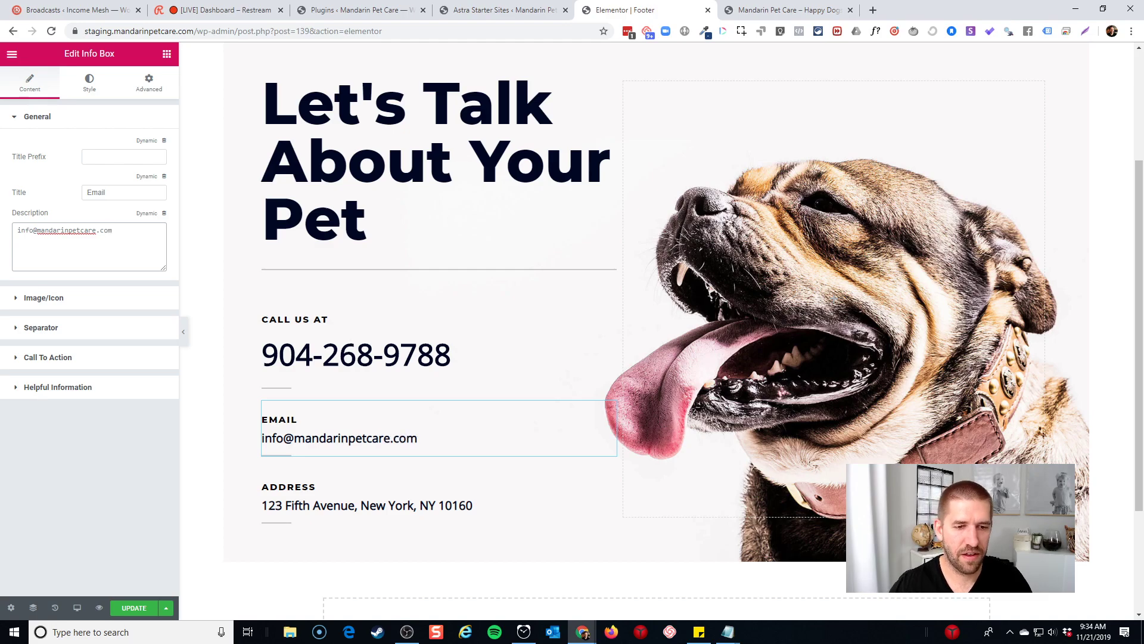
Replace the footer address with the business's street address, city, state and ZIP
left_click(474, 506)
triple_click(73, 232)
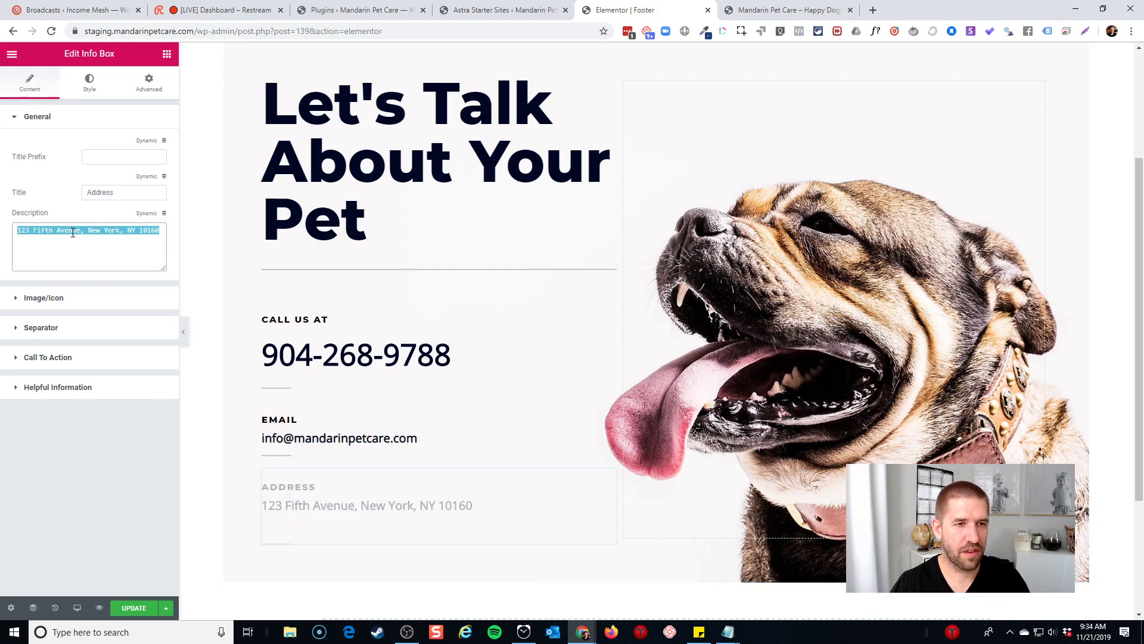
type("10710 C")
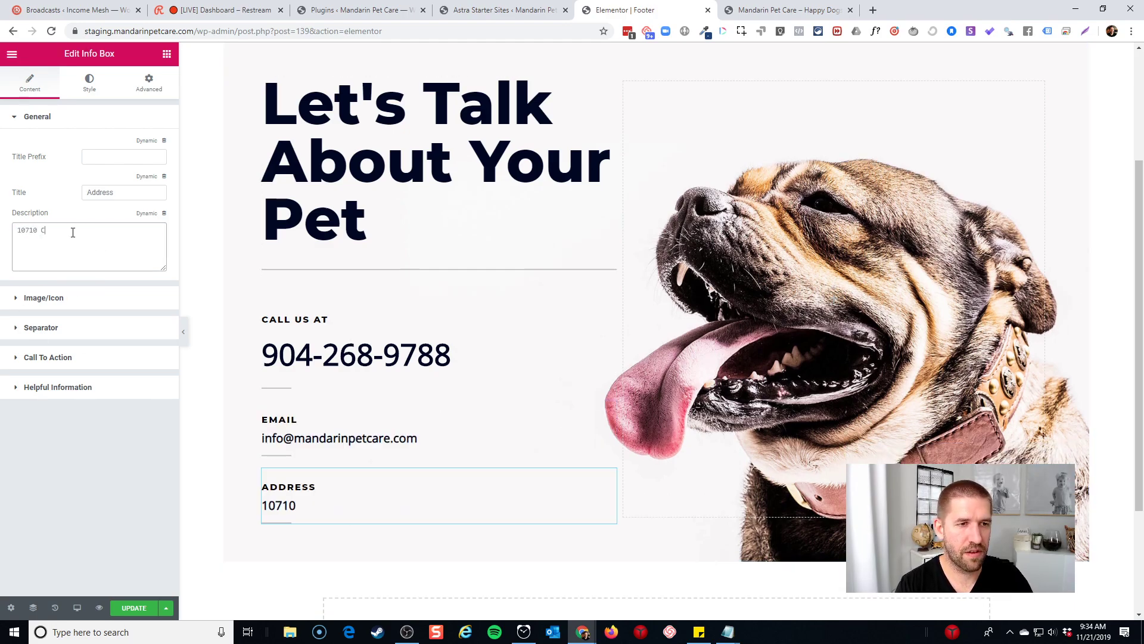
type("lydesdale Drive West")
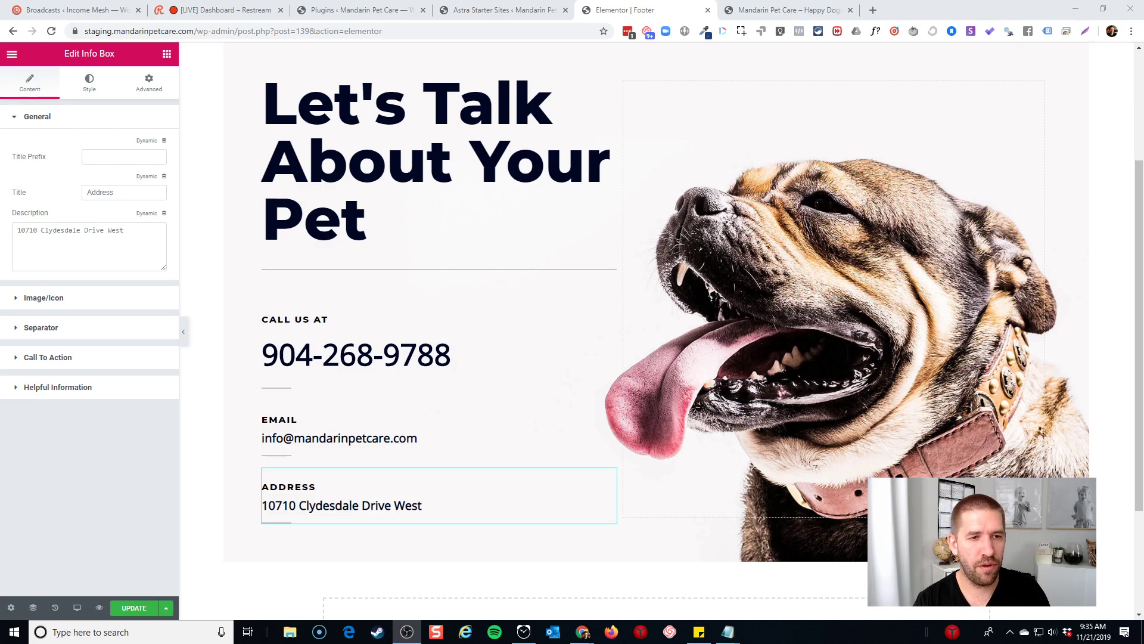
left_click(159, 251)
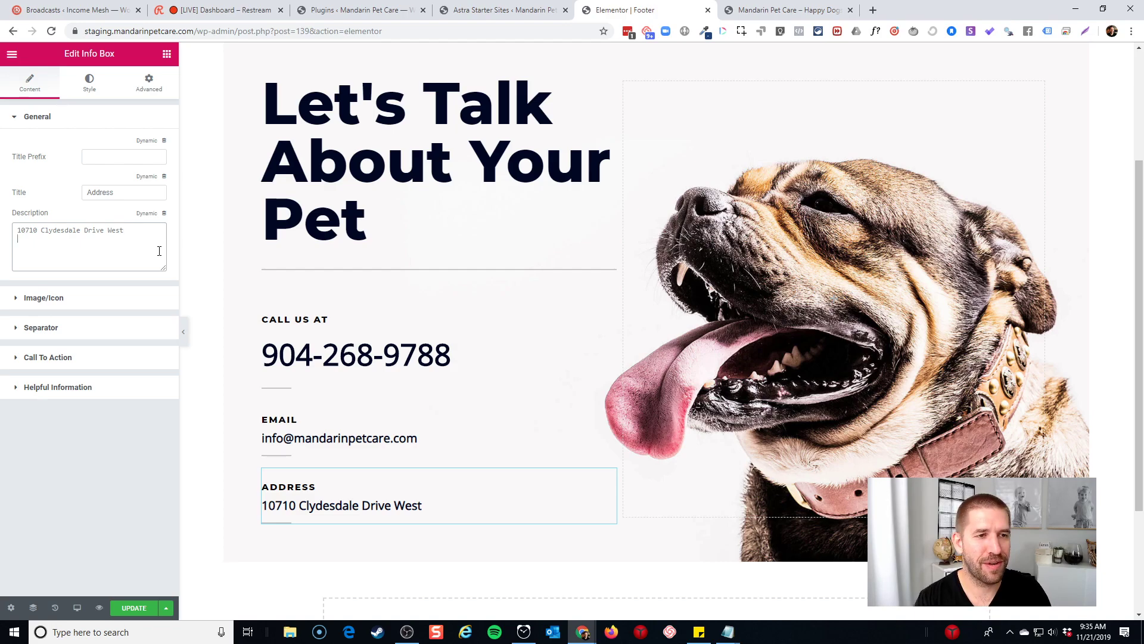
type("Jacksonville, Fl")
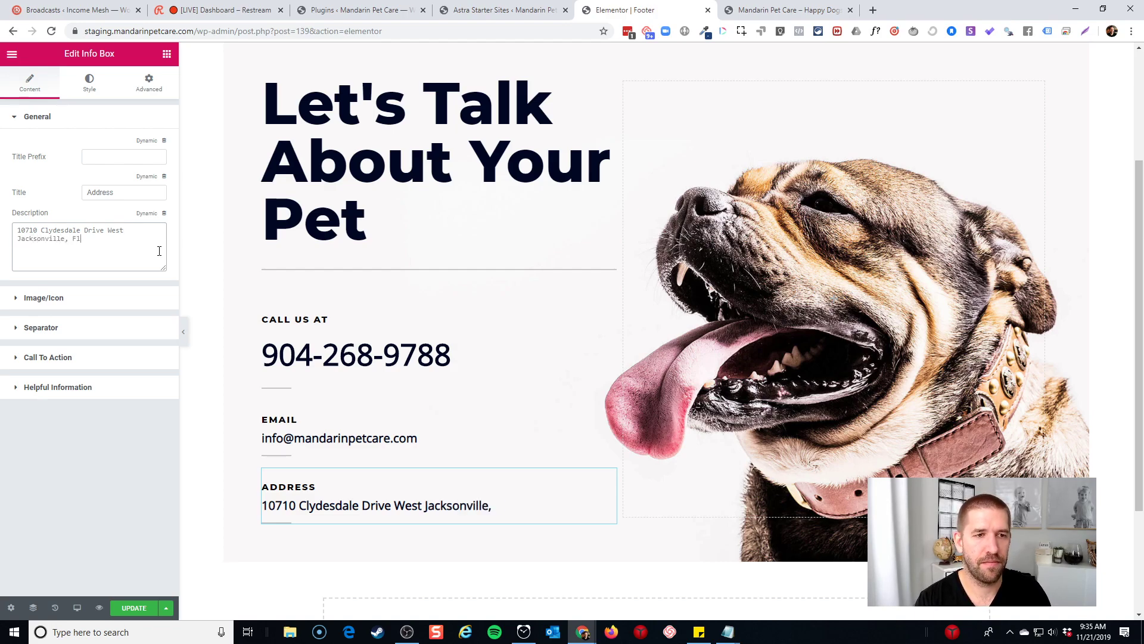
type("orida 32257")
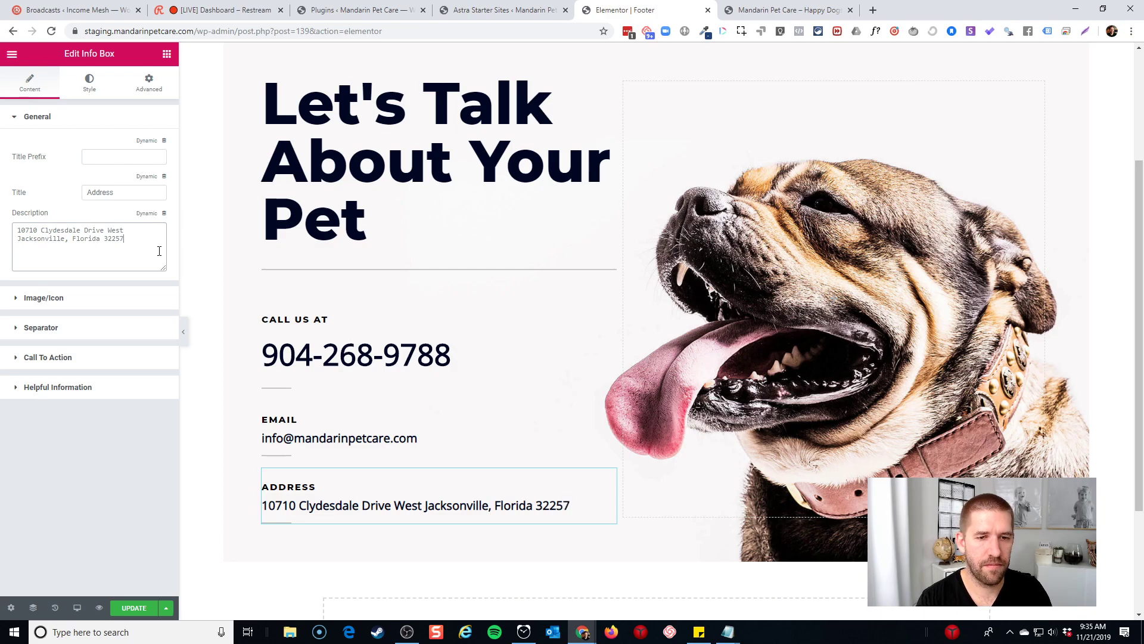
Check the Email info box settings and save the footer with UPDATE
left_click(556, 436)
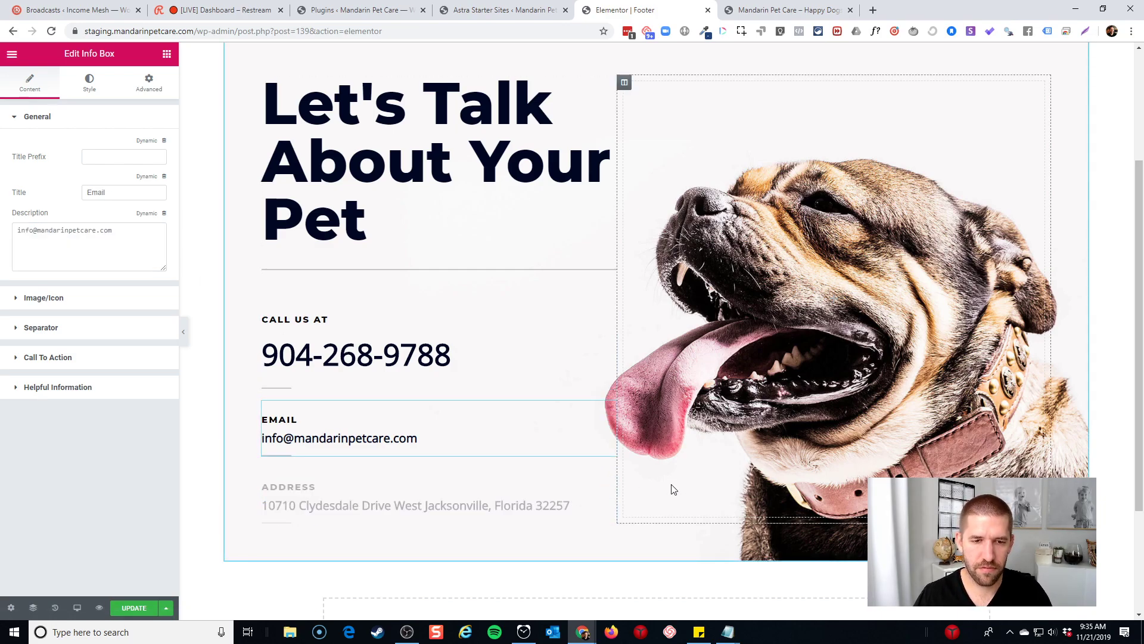
scroll(557, 508, "down", 3)
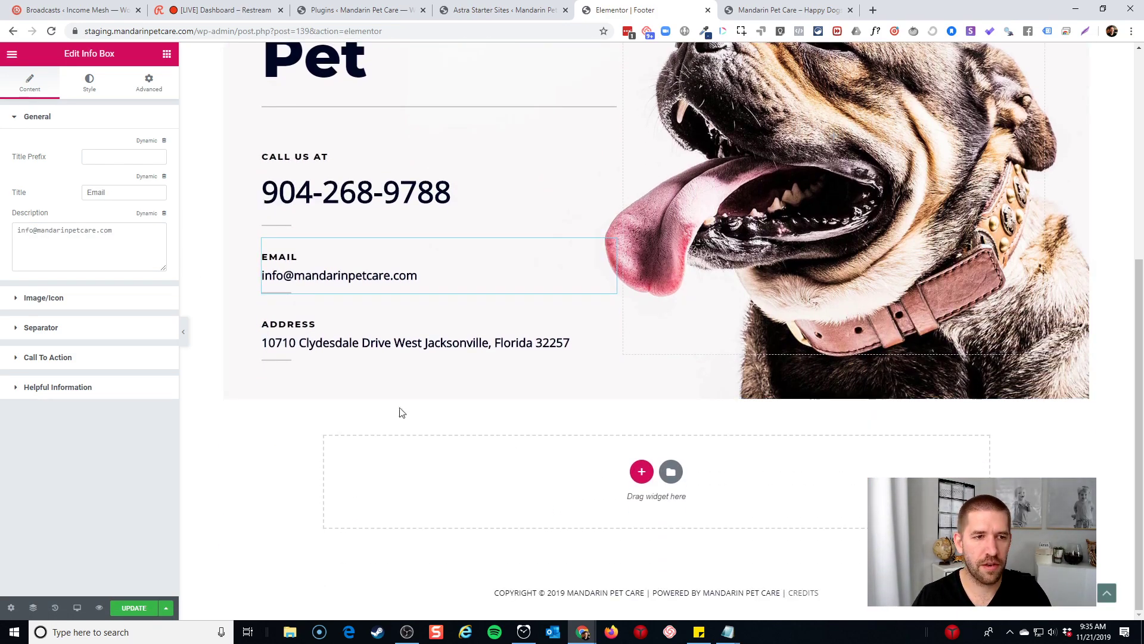
scroll(453, 393, "up", 6)
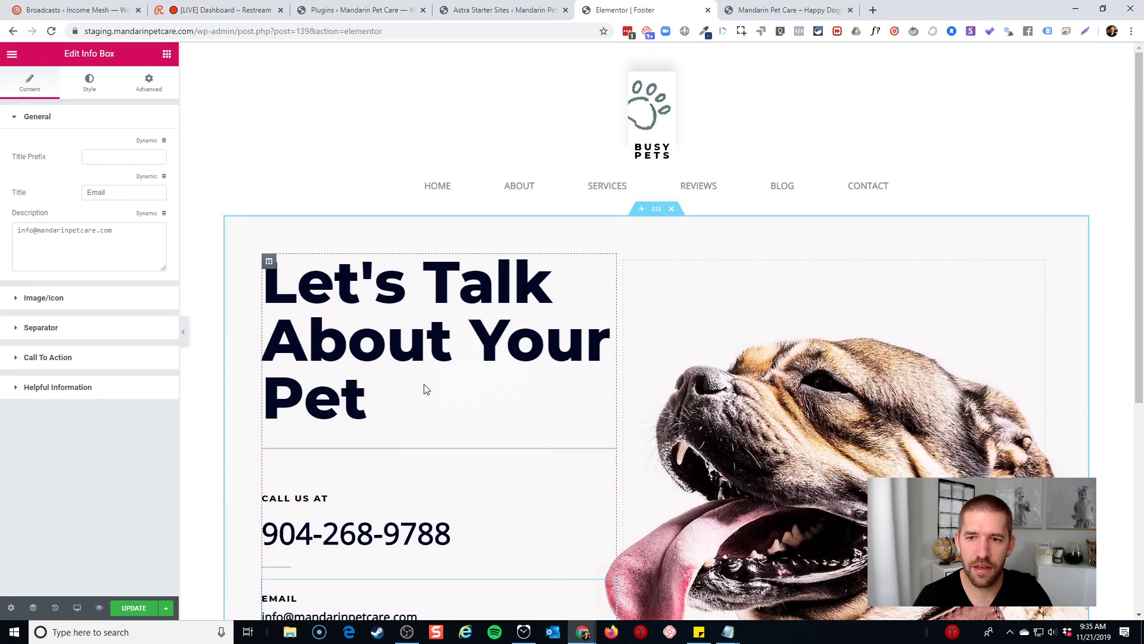
scroll(382, 441, "down", 2)
left_click(134, 607)
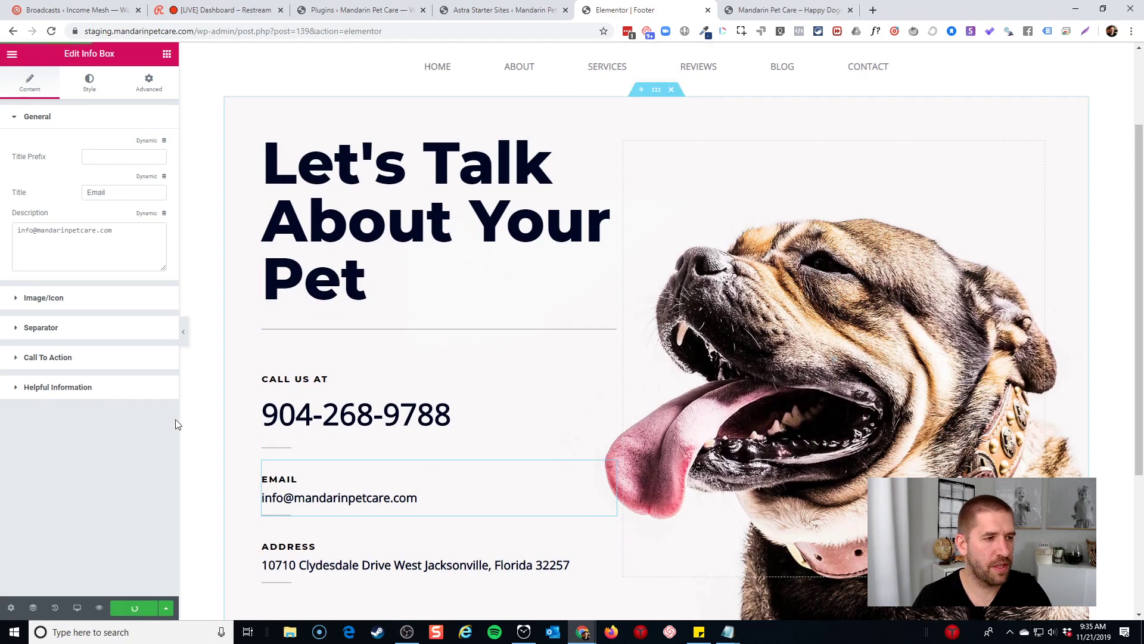
In a new crello.com tab, create a blank 1920×1080 custom-size design
left_click(874, 10)
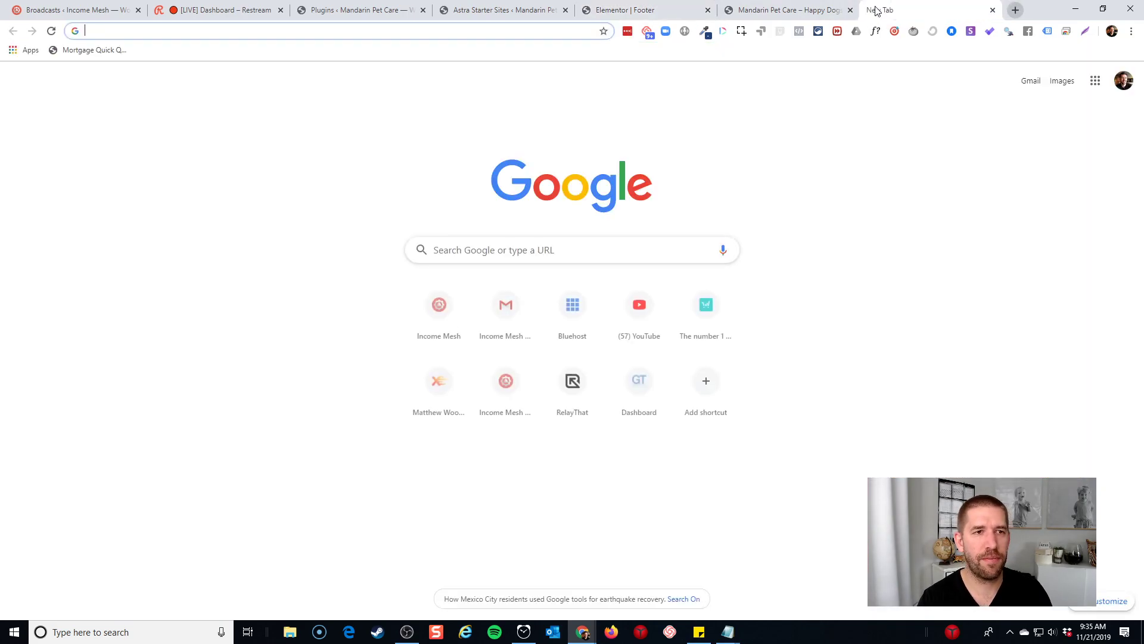
type("crello.com")
key("Return")
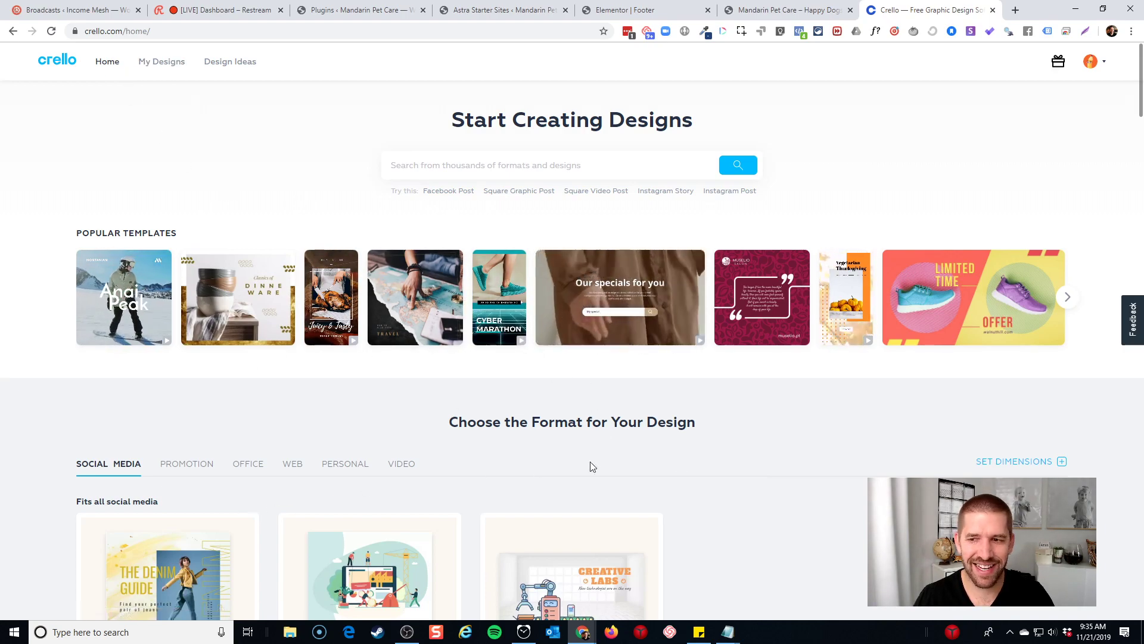
left_click(1005, 462)
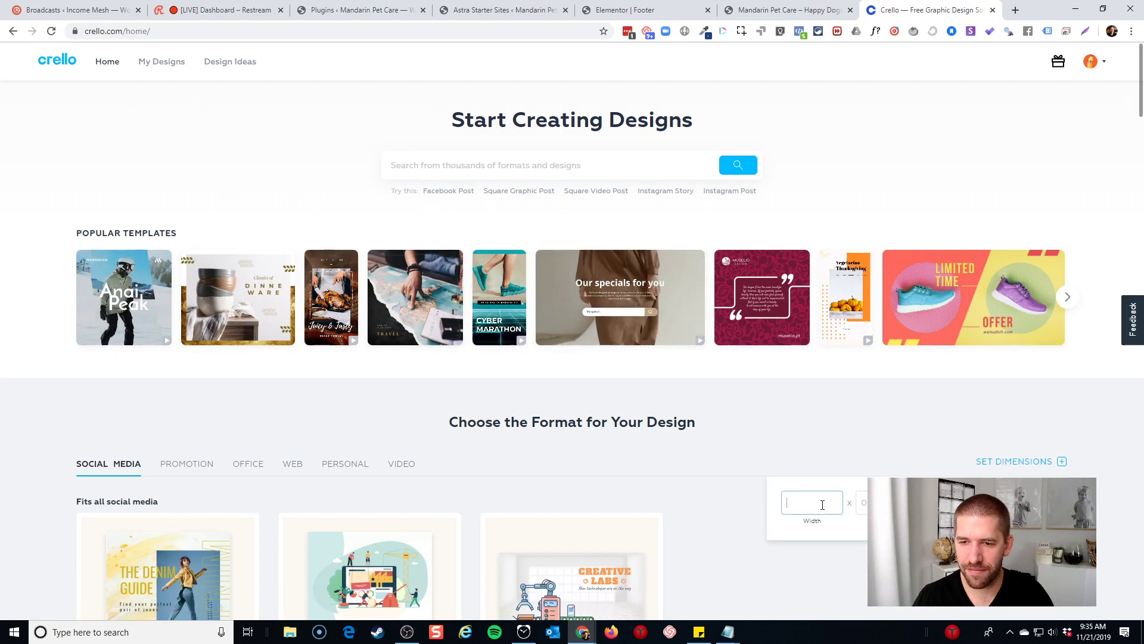
type("1920")
key("Tab")
type("10")
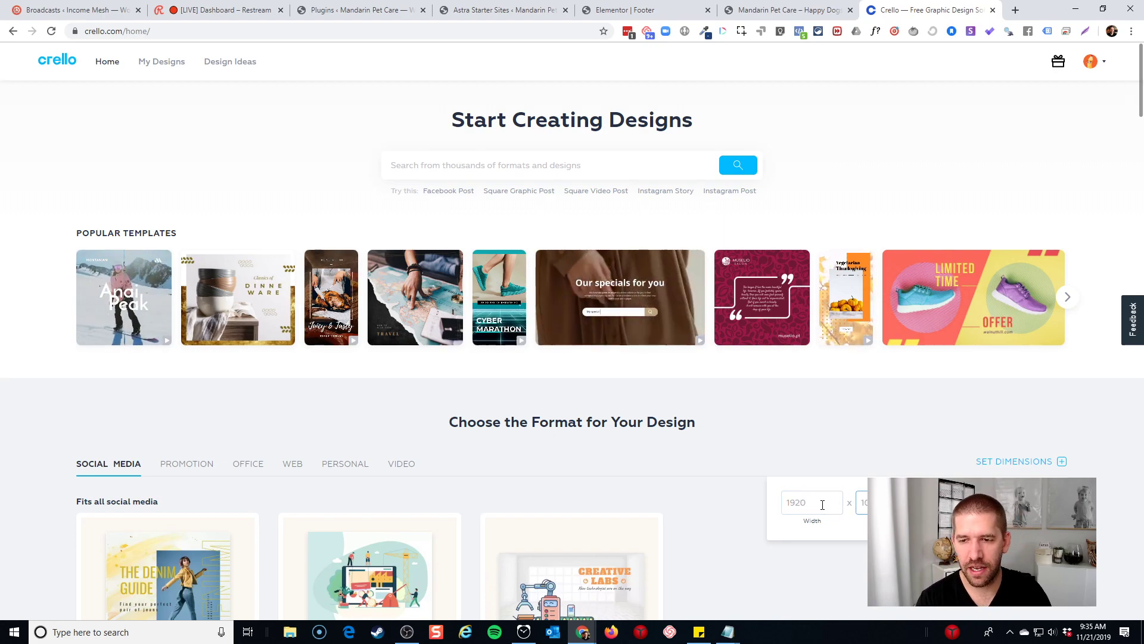
type("80")
key("Return")
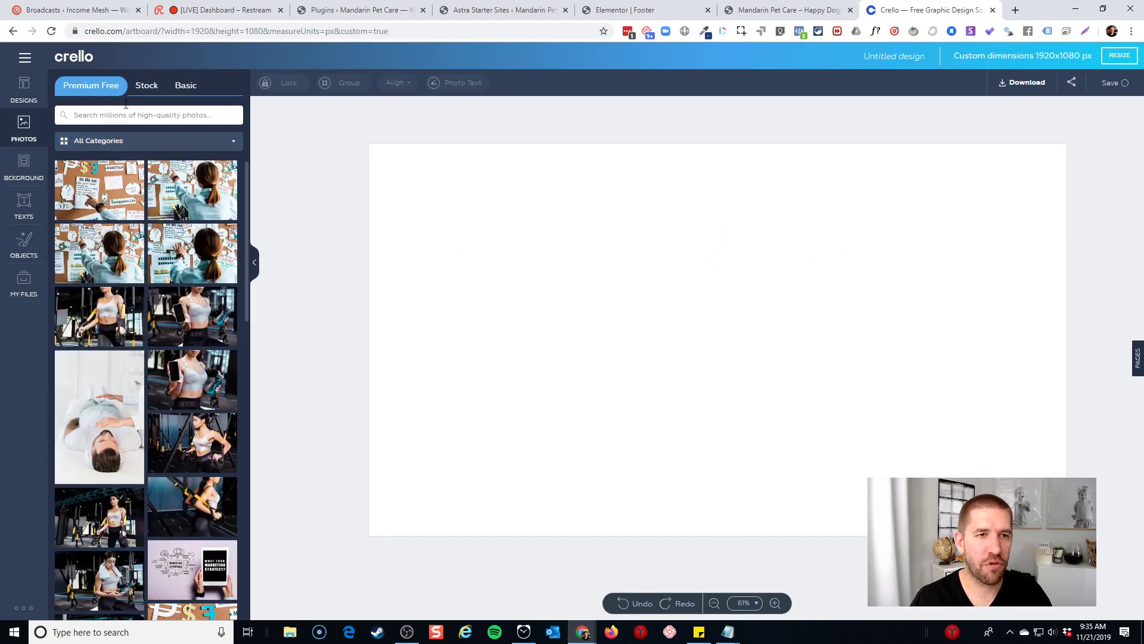
Search Crello stock photos for 'dog', browse the results, then return to the Elementor tab
left_click(137, 87)
left_click(115, 113)
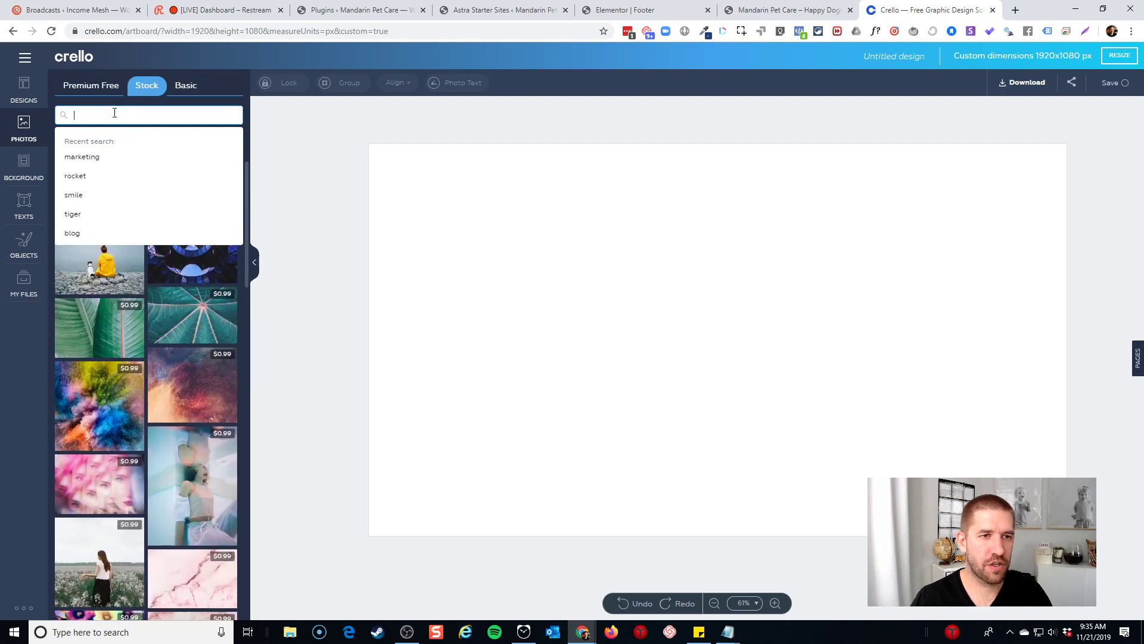
type("dog")
key("Return")
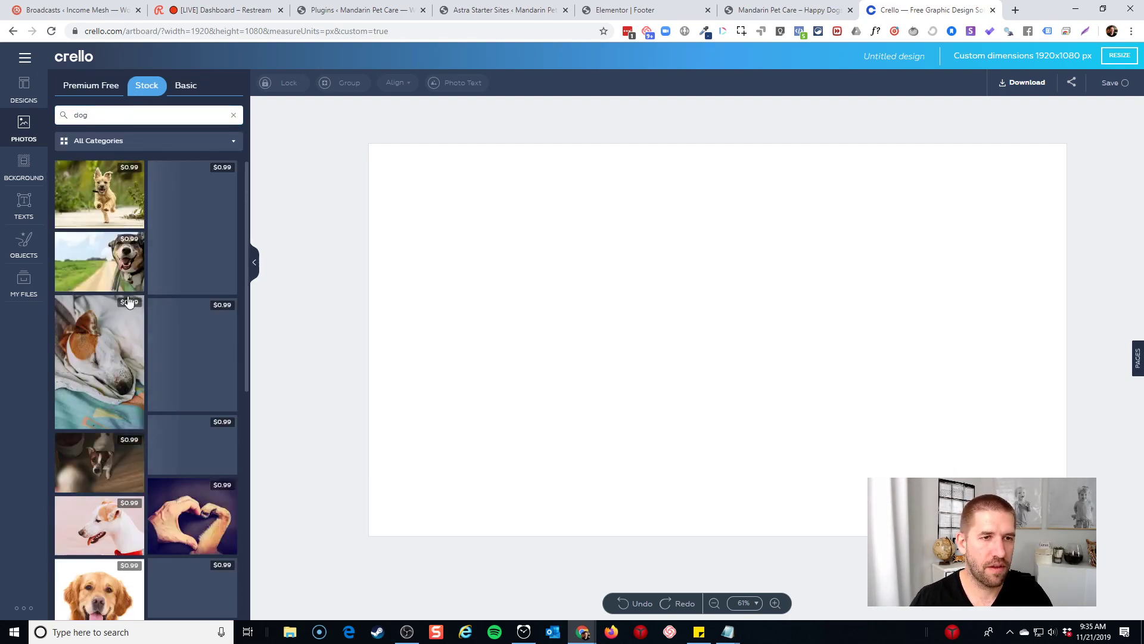
scroll(157, 313, "down", 4)
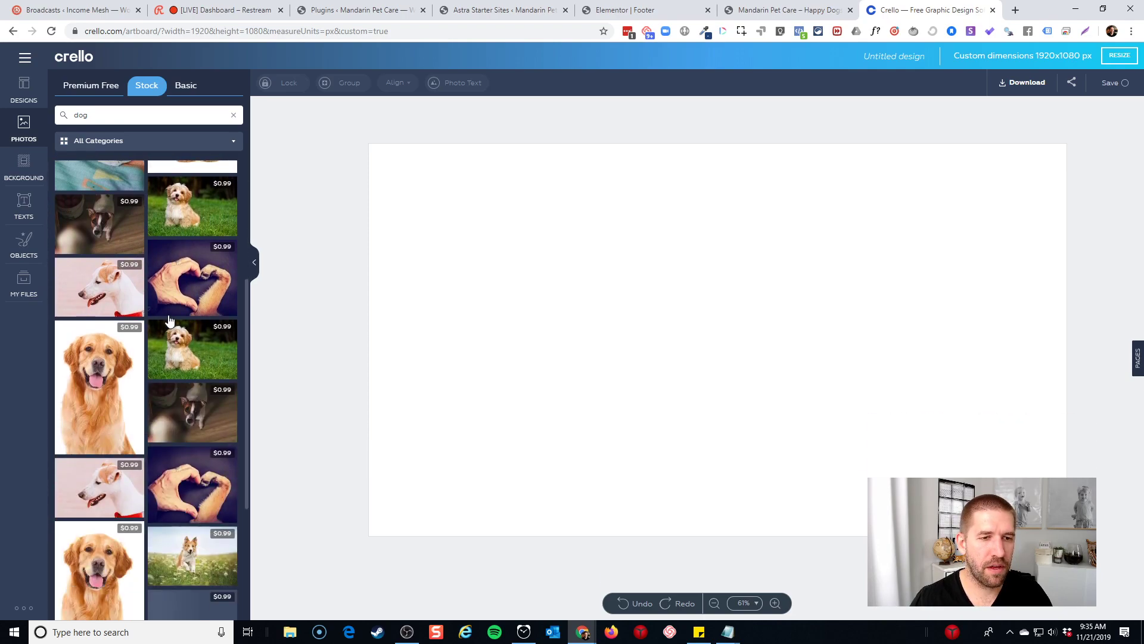
scroll(149, 331, "down", 1)
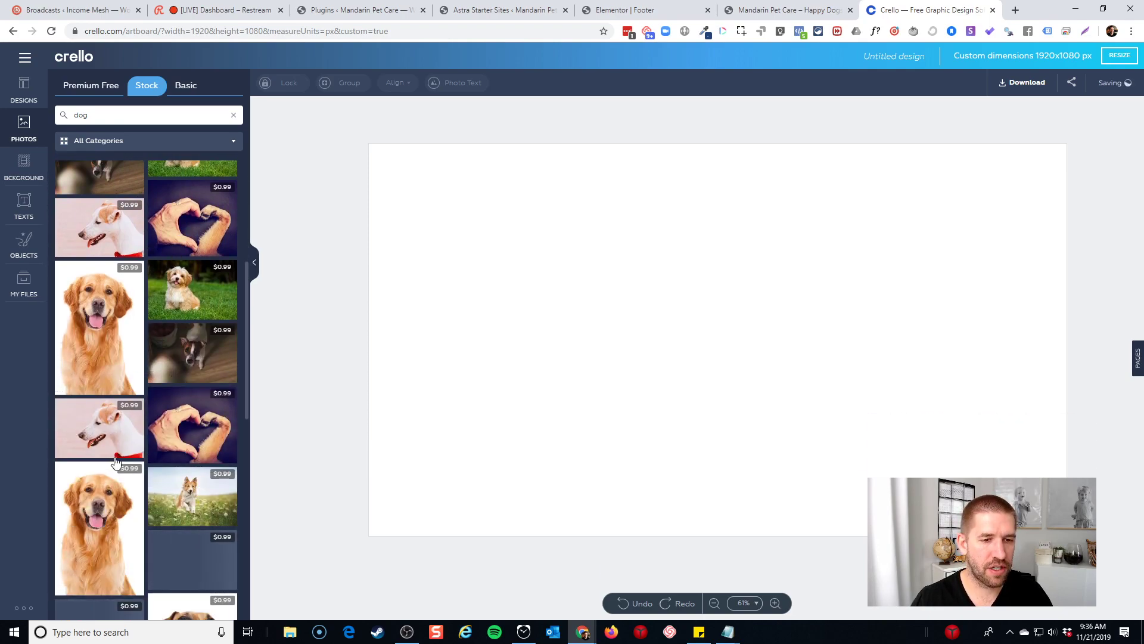
scroll(115, 463, "down", 4)
scroll(115, 463, "down", 4)
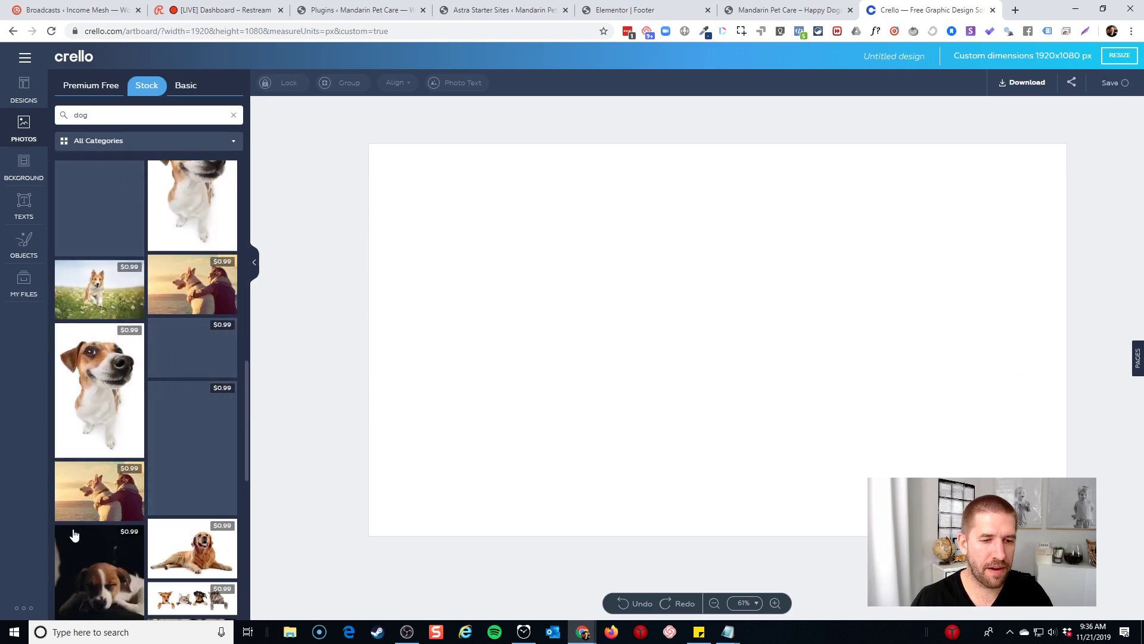
left_click(625, 10)
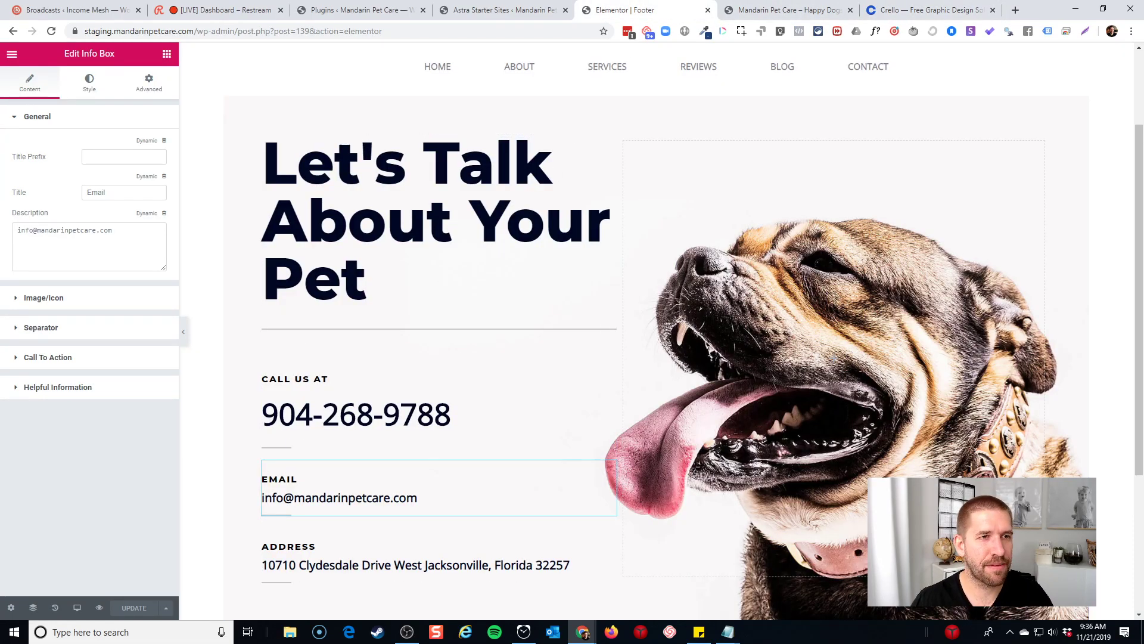
View the live site from Elementor's menu and check the updated footer on the home page
left_click(12, 57)
left_click(56, 343)
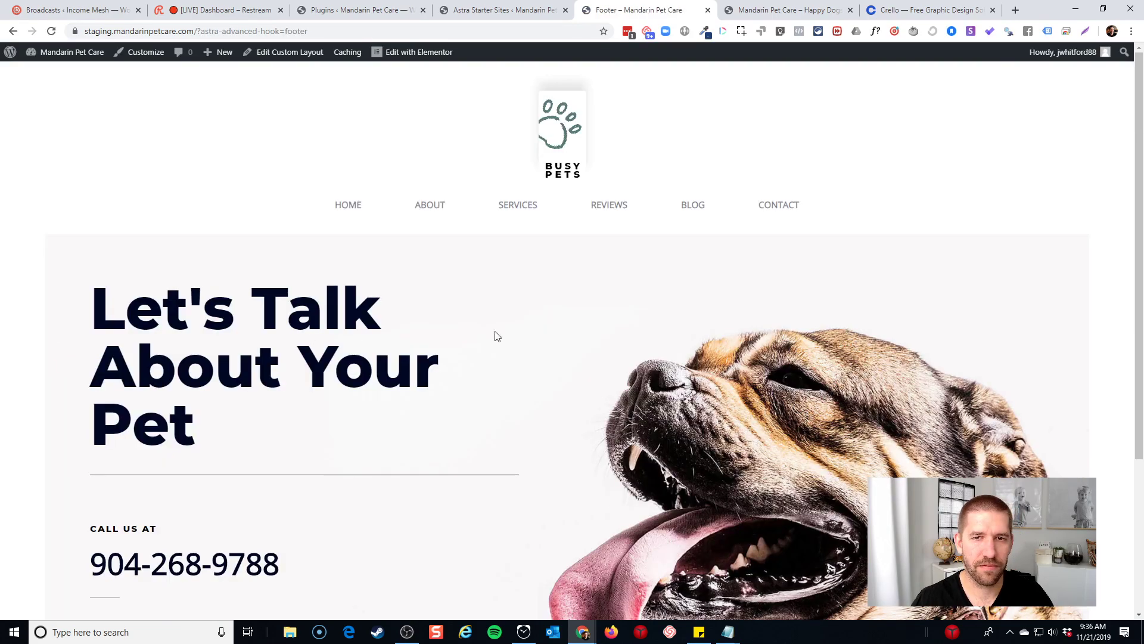
left_click(562, 138)
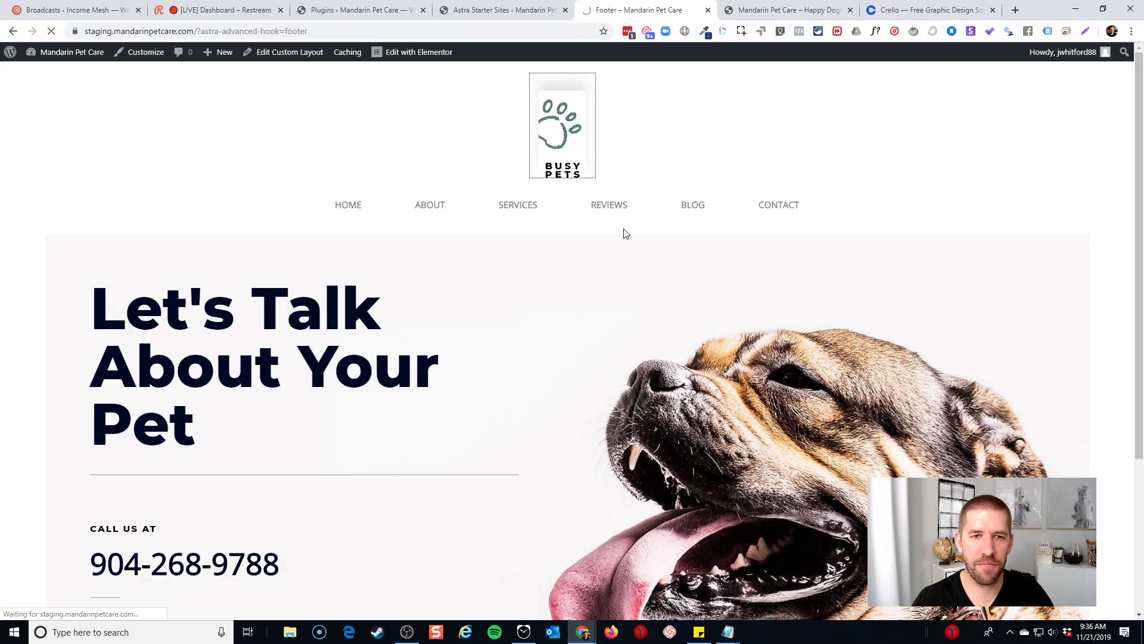
scroll(661, 221, "down", 20)
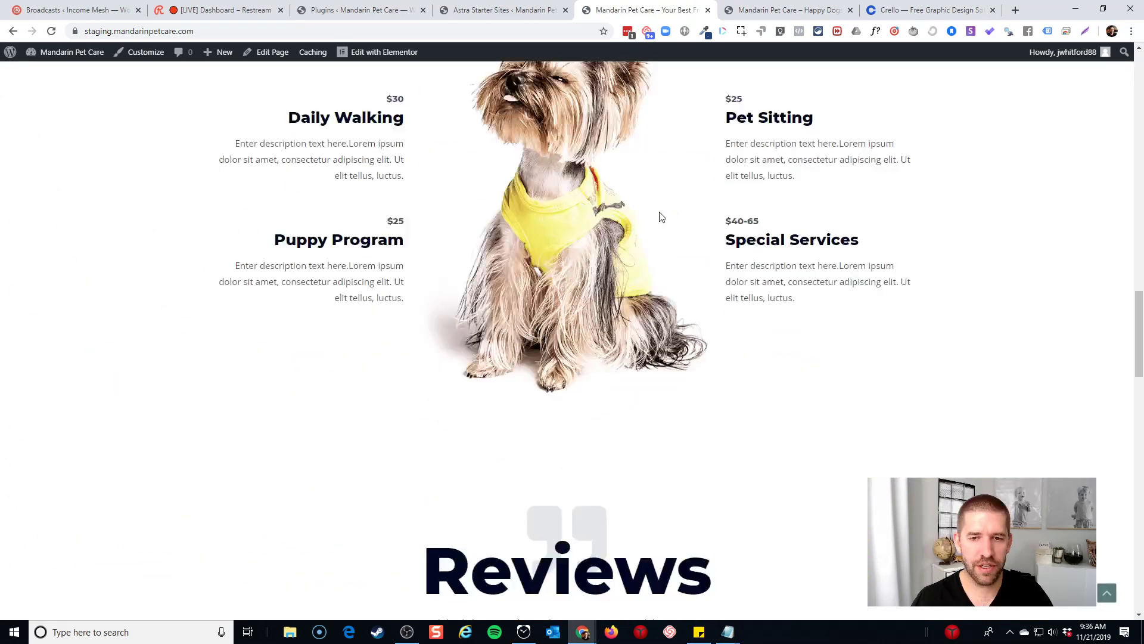
scroll(657, 217, "down", 10)
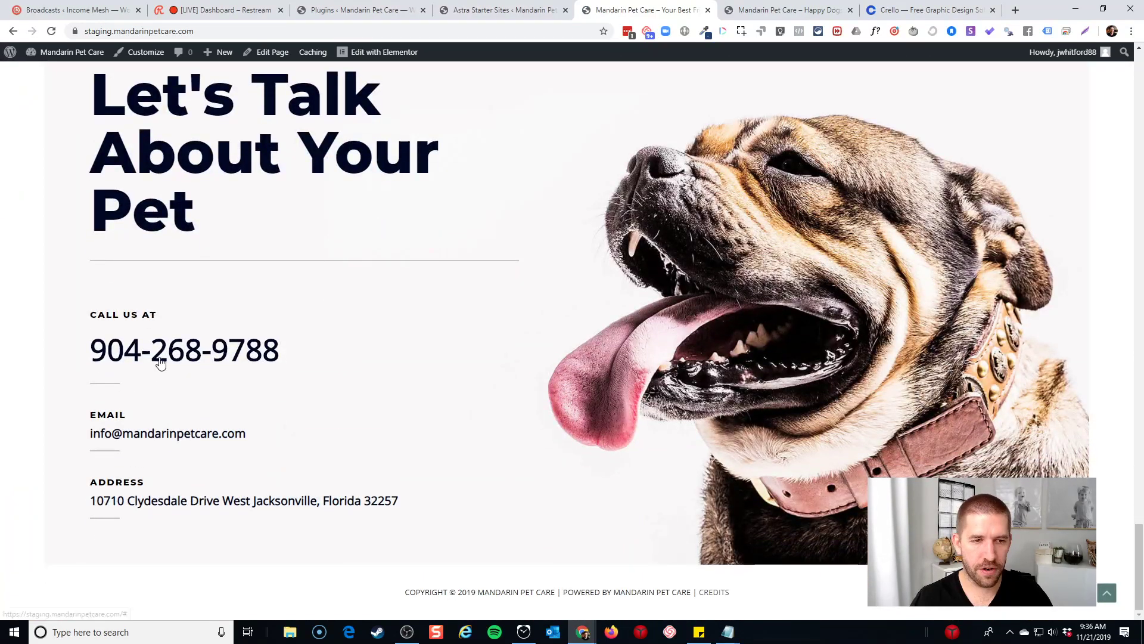
scroll(647, 365, "up", 1)
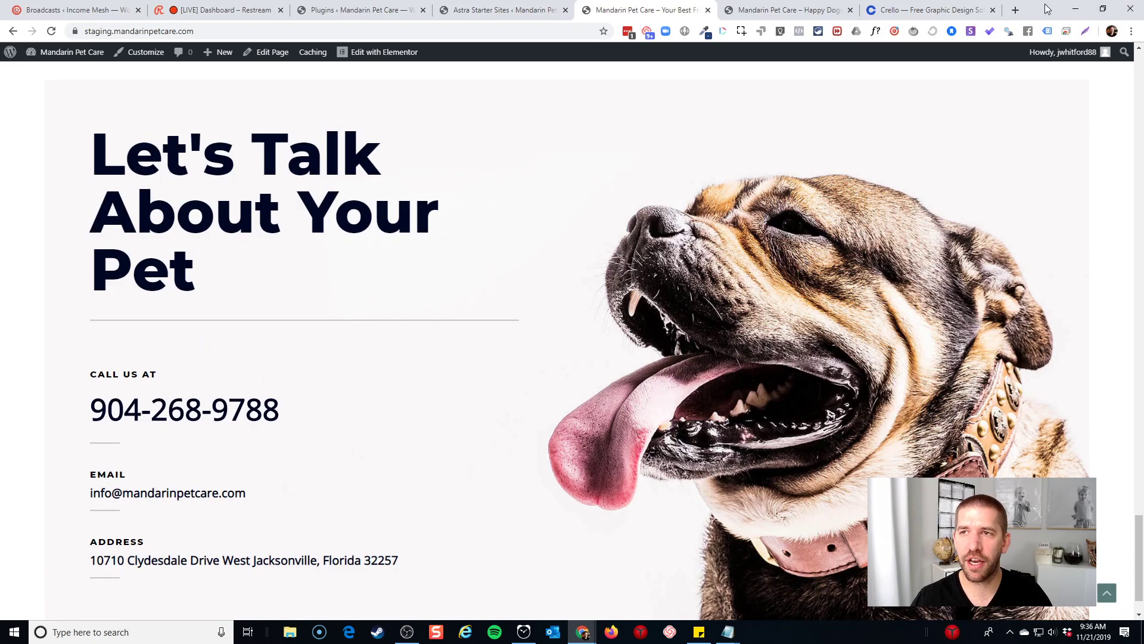
Narrow Chrome to mobile width and test the home page's mobile navigation menu and footer
left_click_drag(1045, 5, 521, 29)
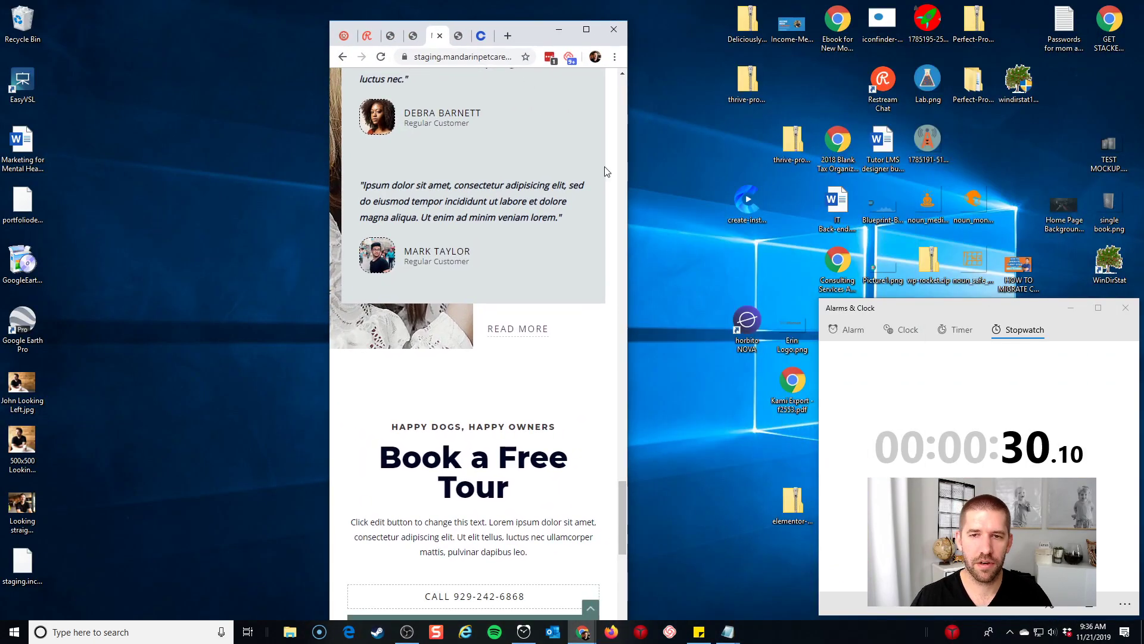
left_click_drag(620, 504, 631, 62)
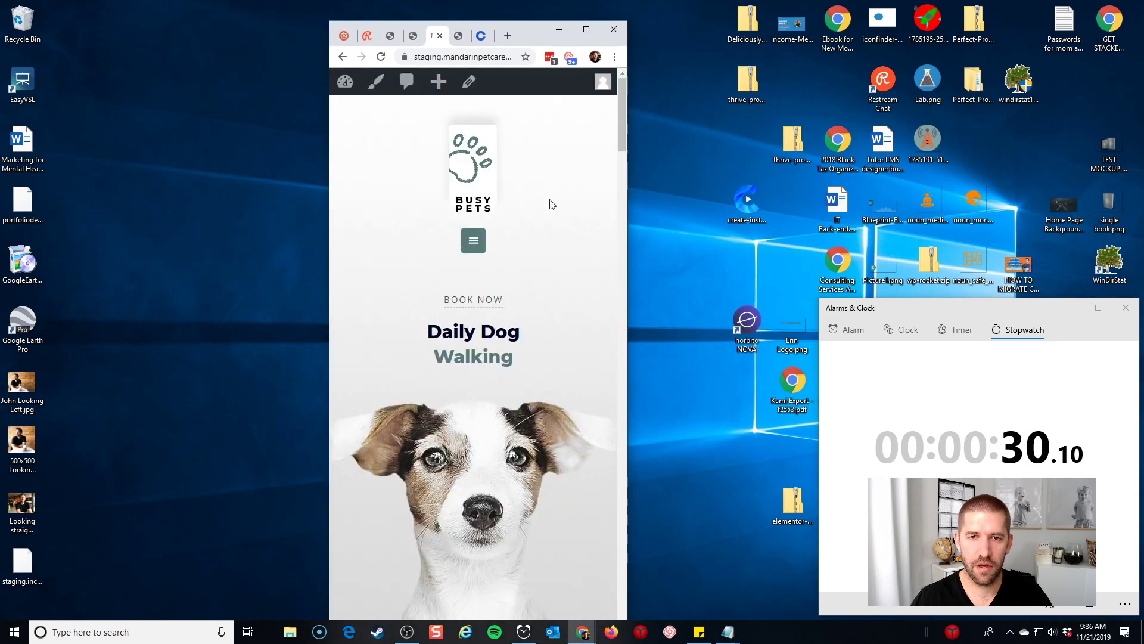
left_click(475, 237)
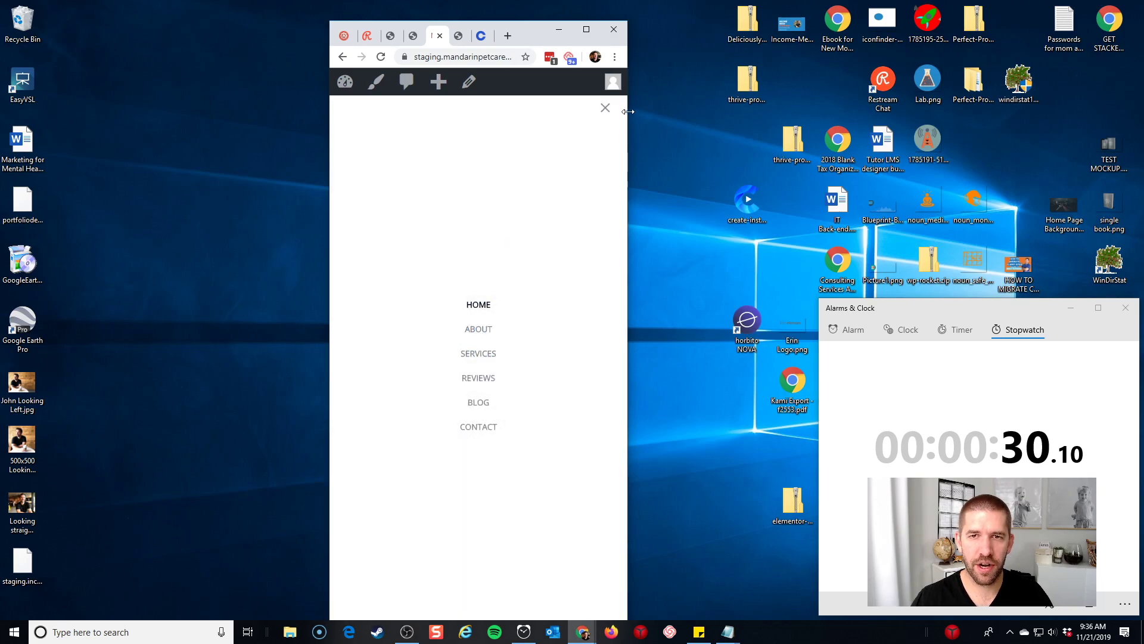
left_click(605, 108)
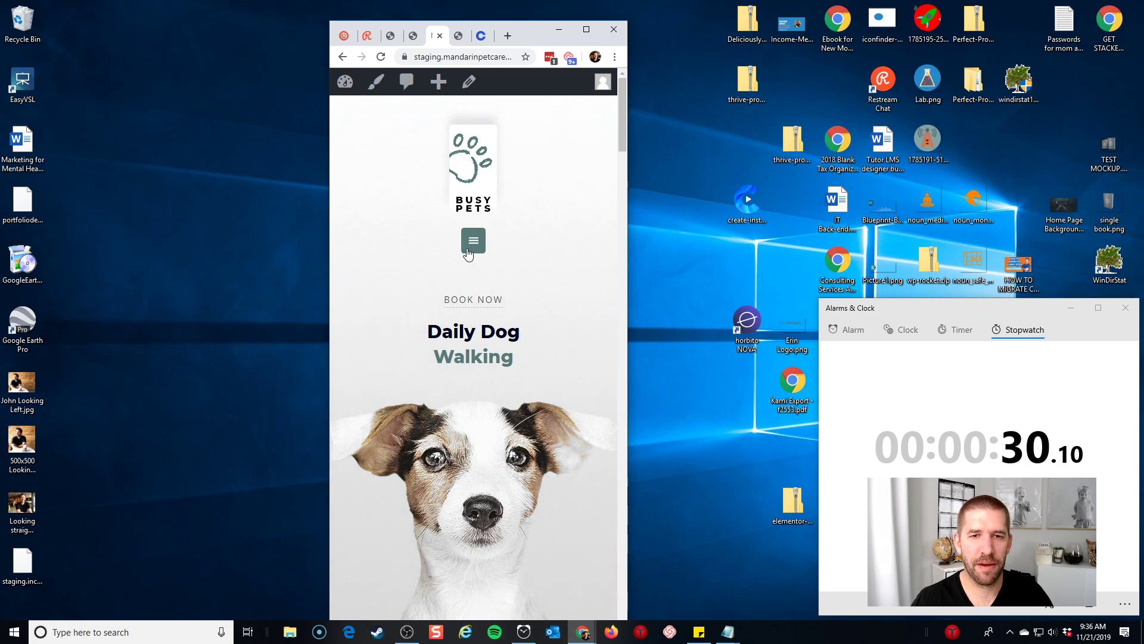
mouse_move(624, 127)
left_mouse_down()
mouse_move(622, 143)
mouse_move(623, 127)
left_mouse_up()
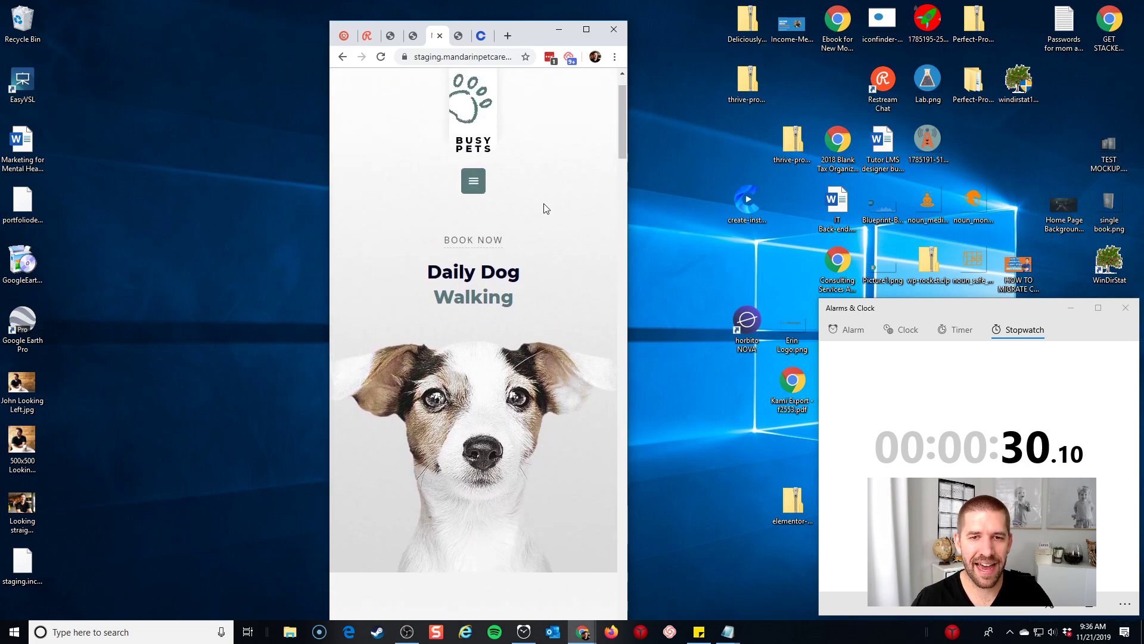
left_click(475, 182)
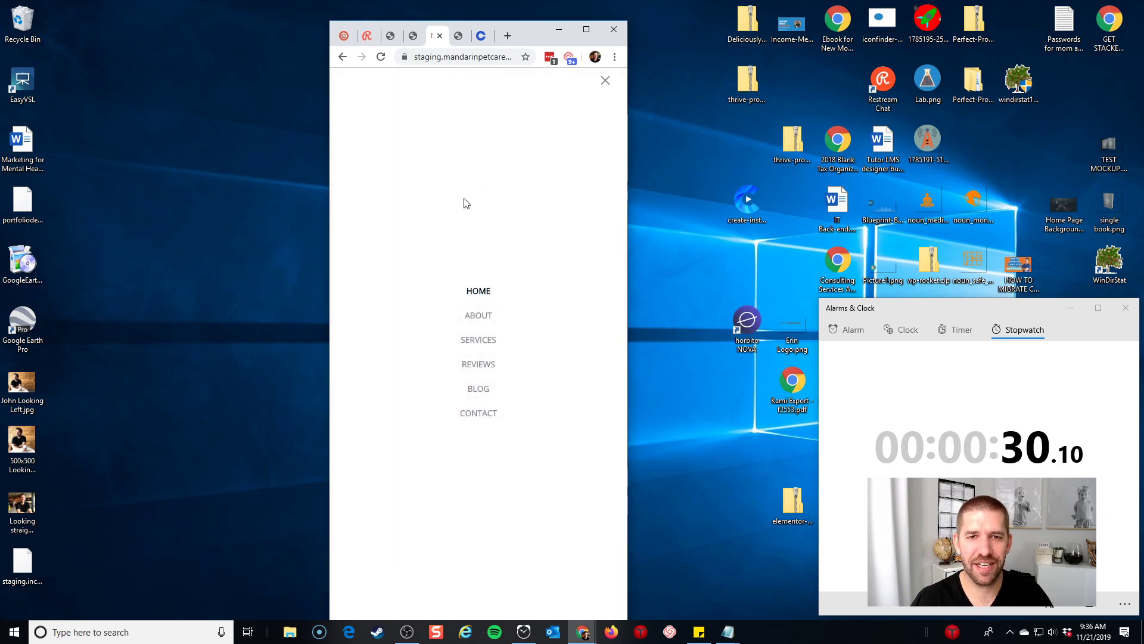
left_click(605, 81)
left_click_drag(621, 117, 624, 264)
scroll(528, 235, "down", 20)
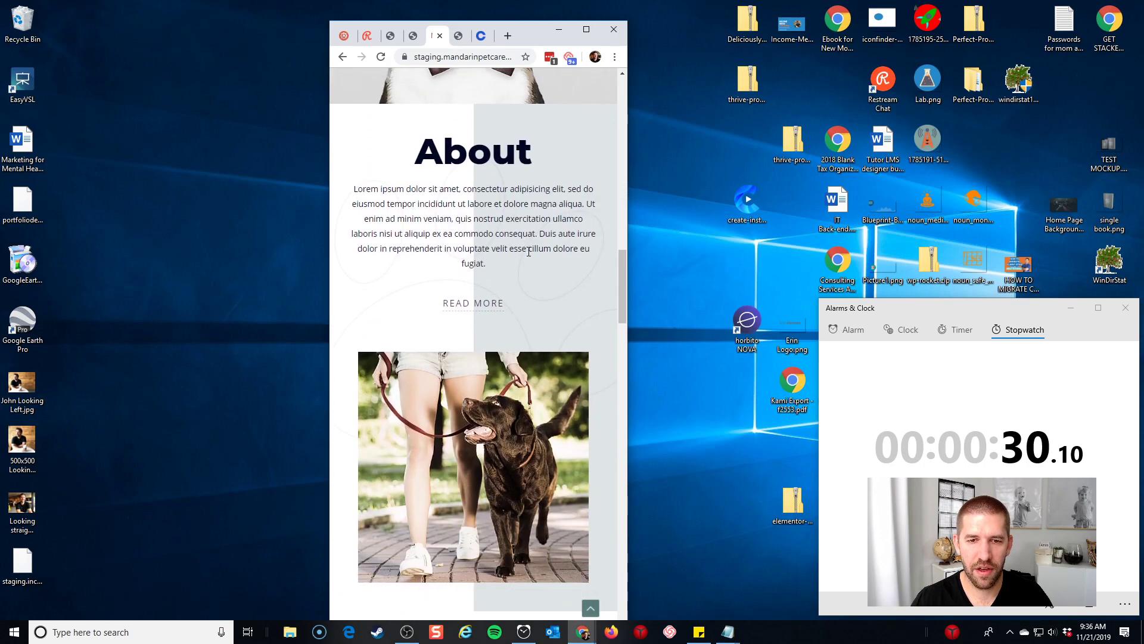
scroll(531, 248, "down", 15)
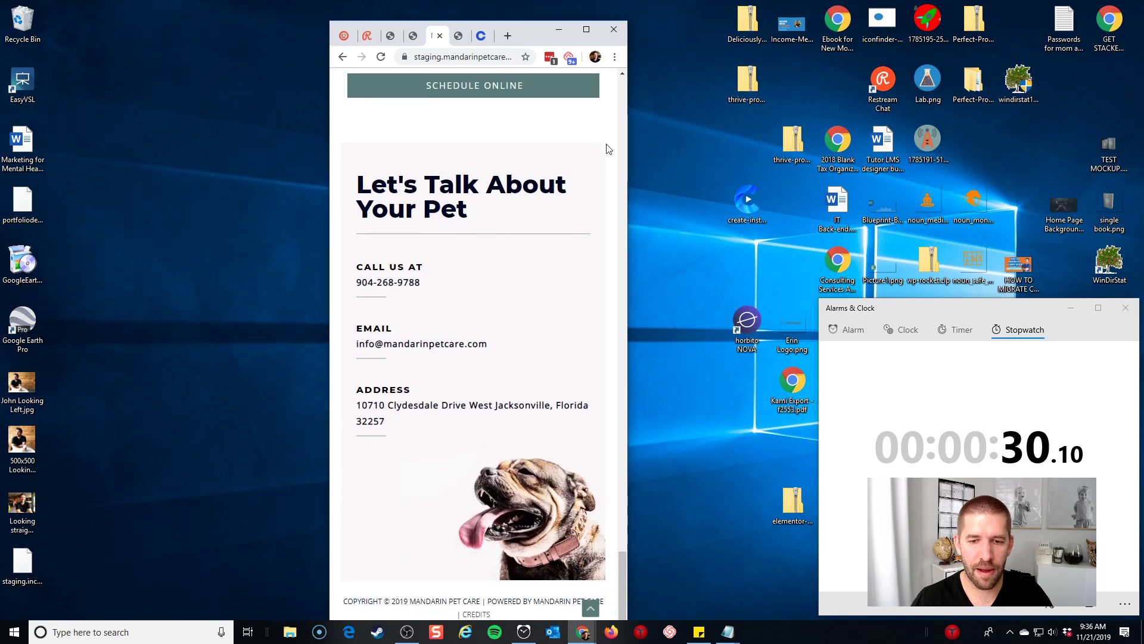
Restore Chrome to full screen and open the home page with Edit with Elementor
left_click(587, 29)
scroll(444, 215, "up", 15)
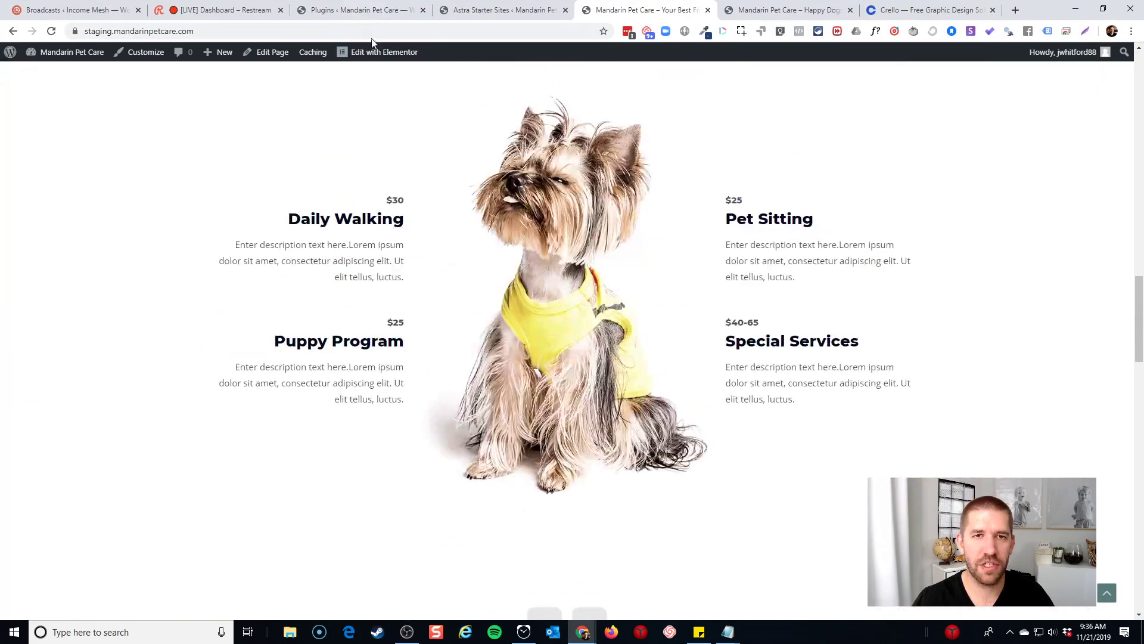
left_click(374, 54)
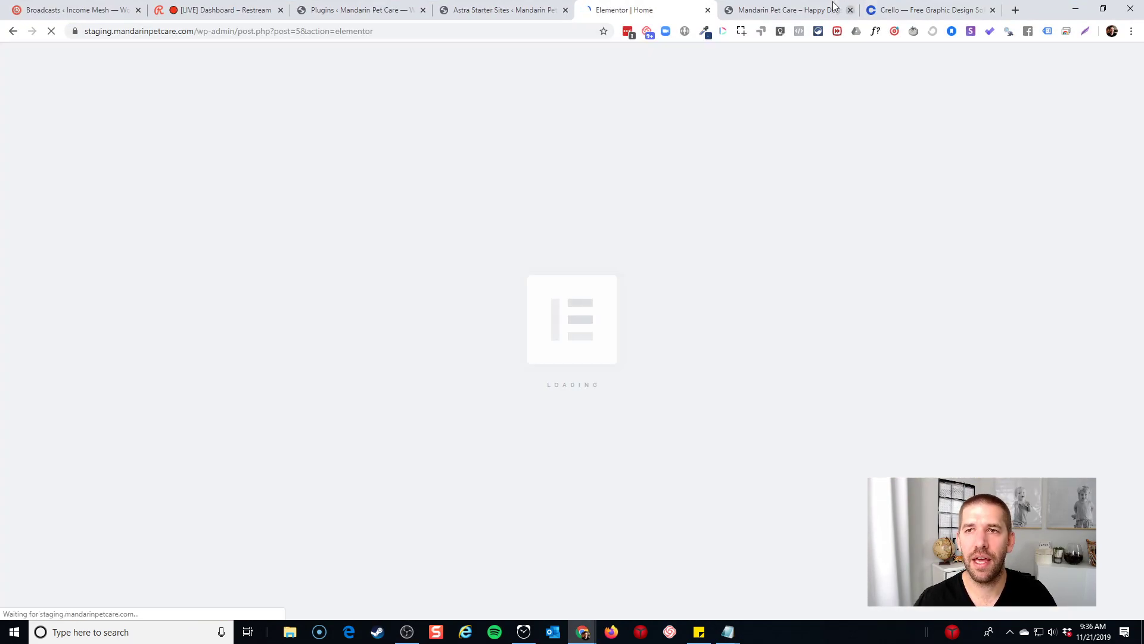
Look over the original Mandarin Pet Care site's top, then return to the Elementor Home editor tab
left_click(835, 7)
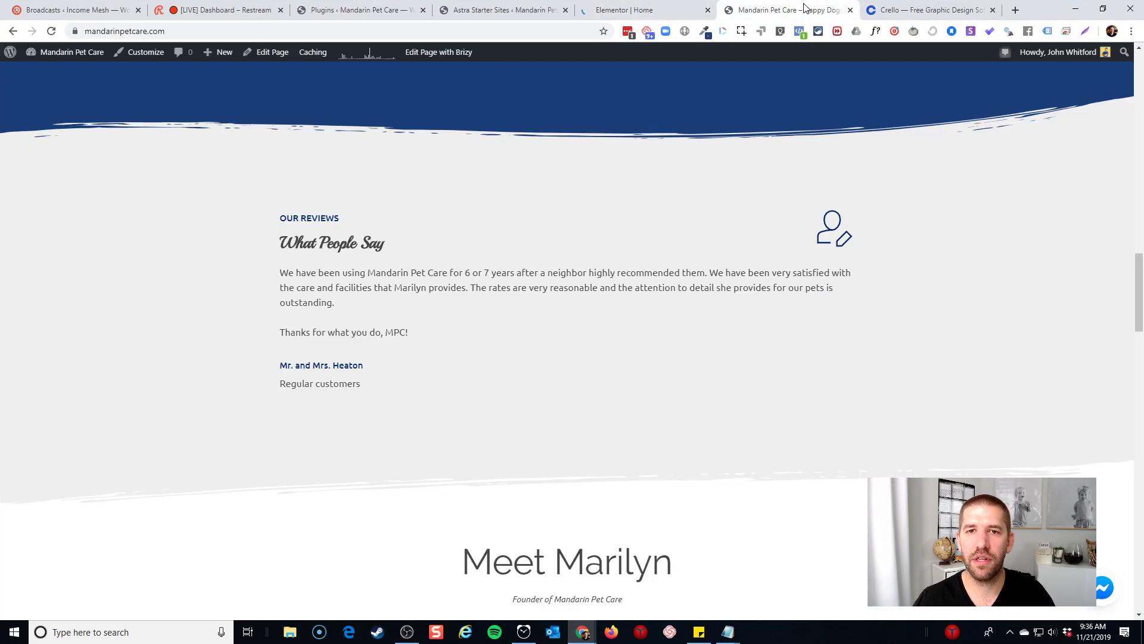
scroll(672, 209, "up", 10)
scroll(675, 236, "up", 8)
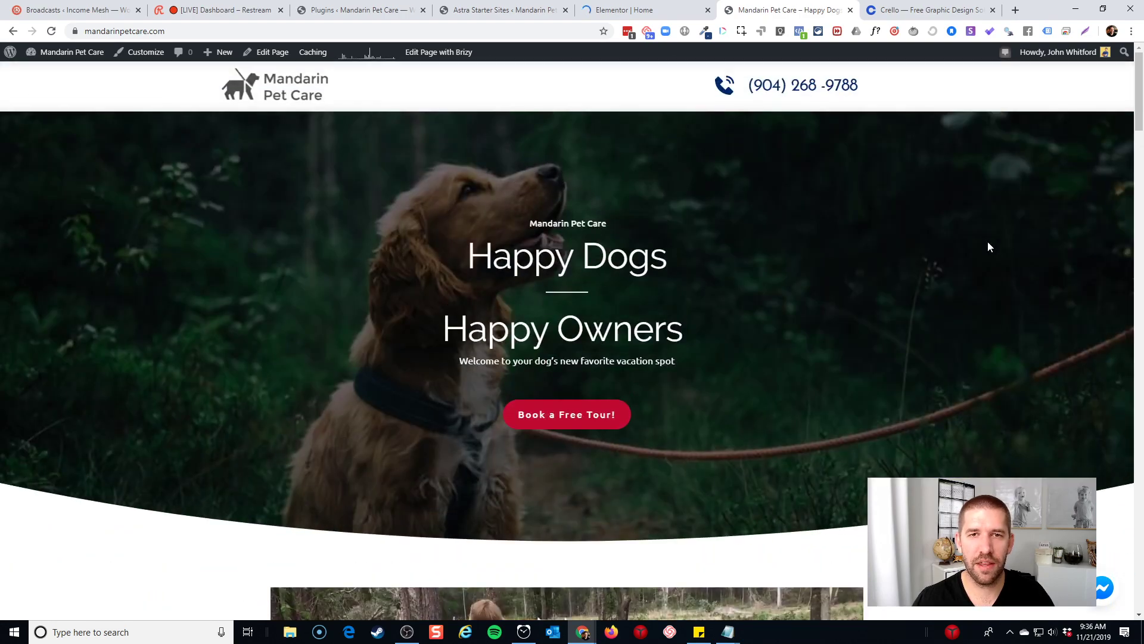
left_click(636, 8)
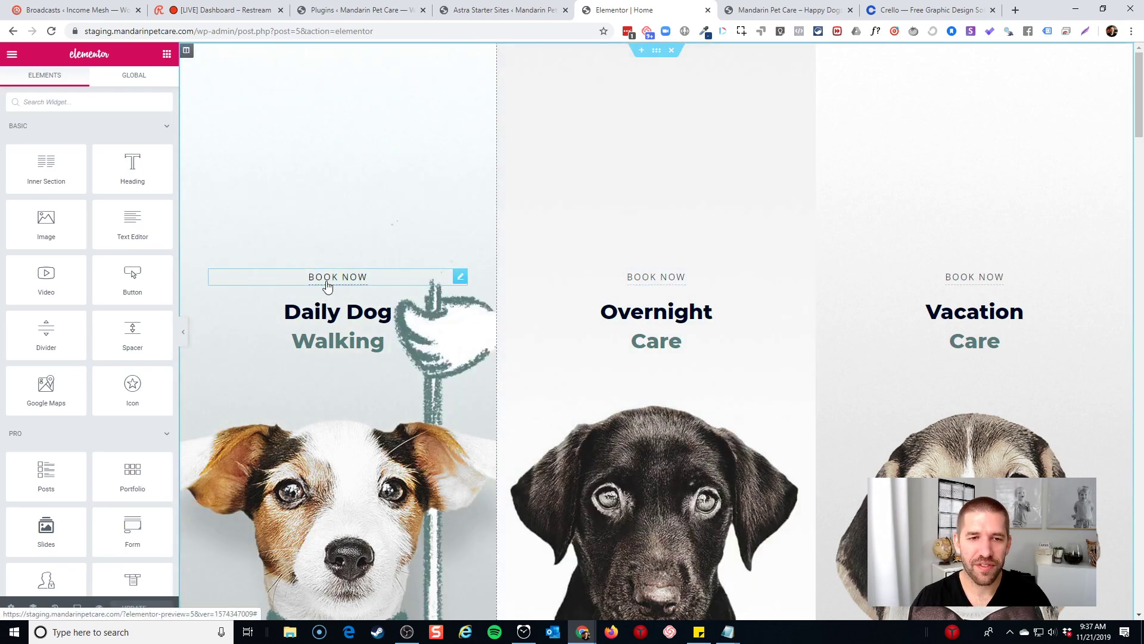
Link the Daily Dog BOOK NOW button to the Contact page
left_click(334, 286)
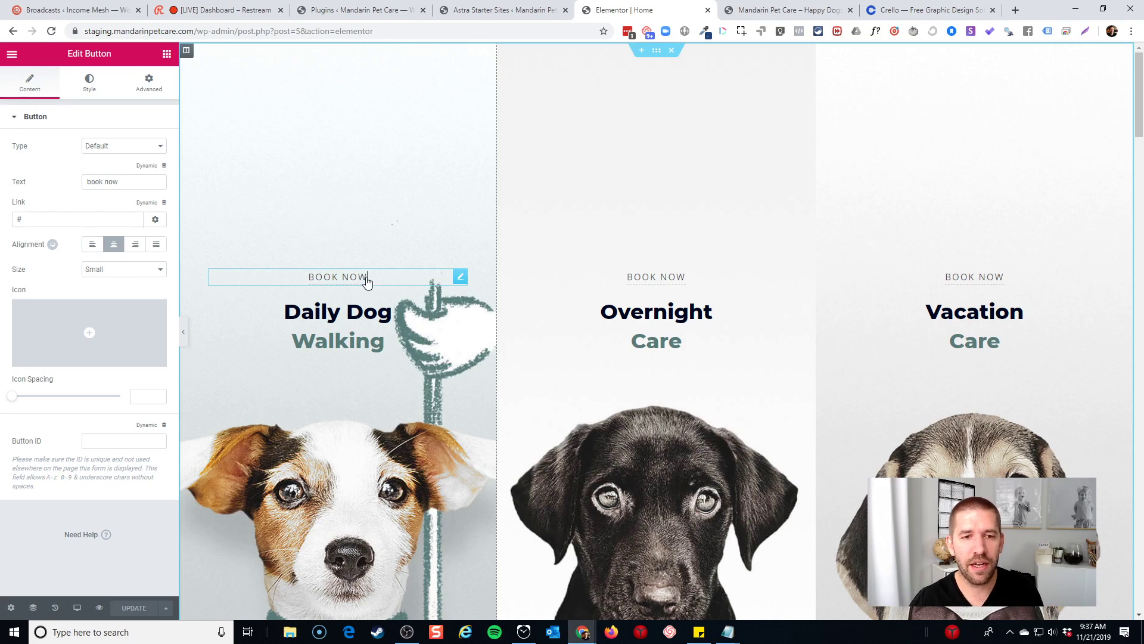
left_click(68, 216)
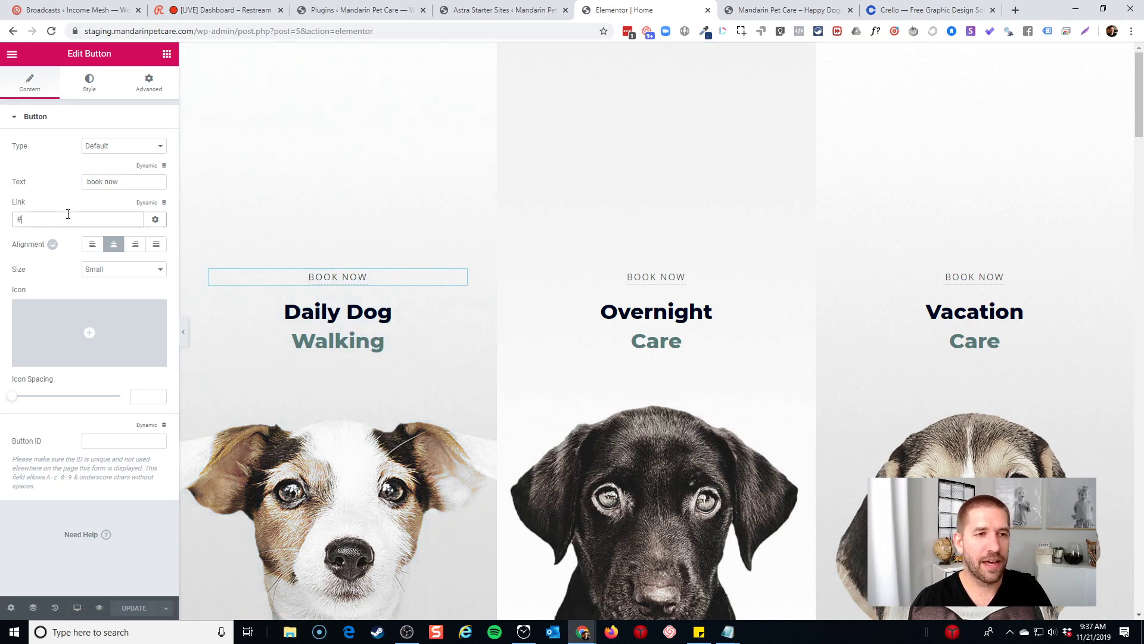
type("se")
key("BackSpace")
type("c")
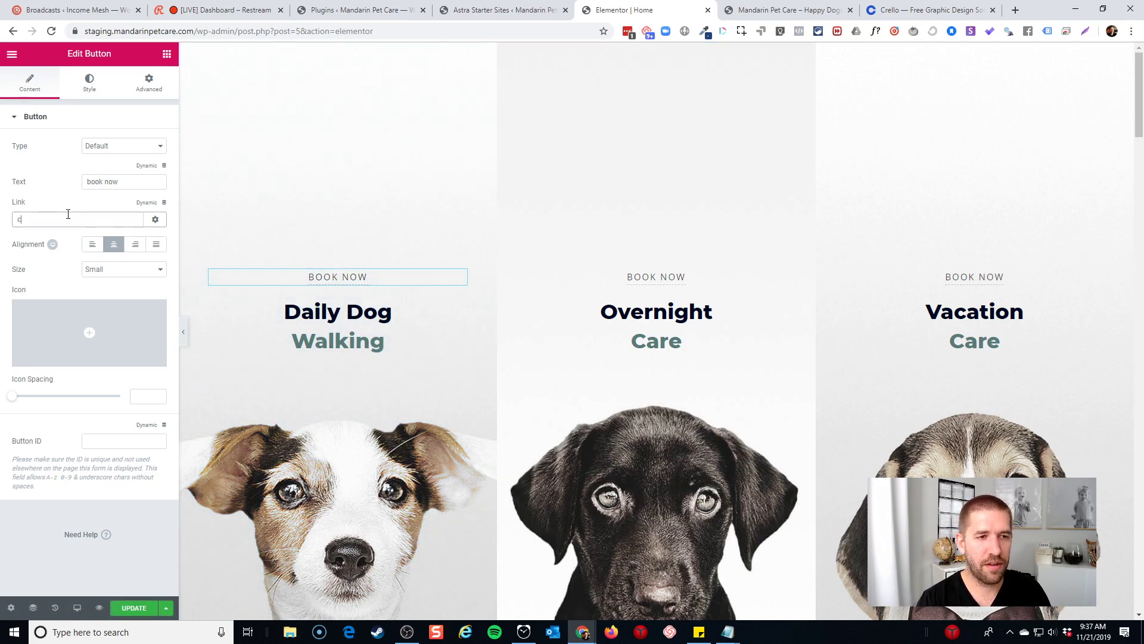
type("ontact")
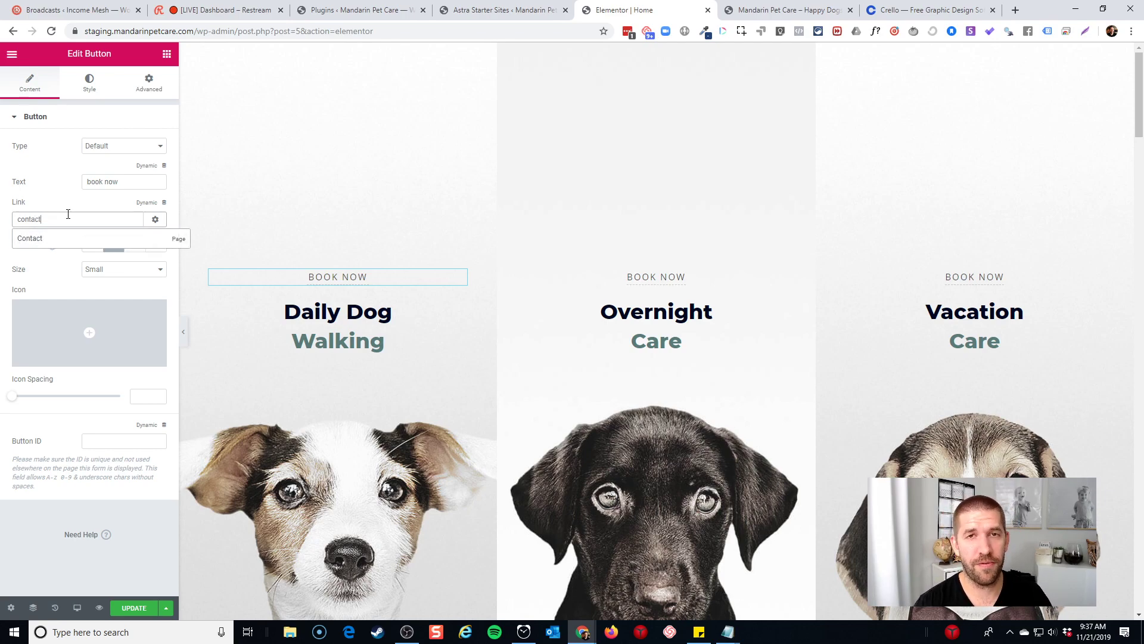
left_click(52, 240)
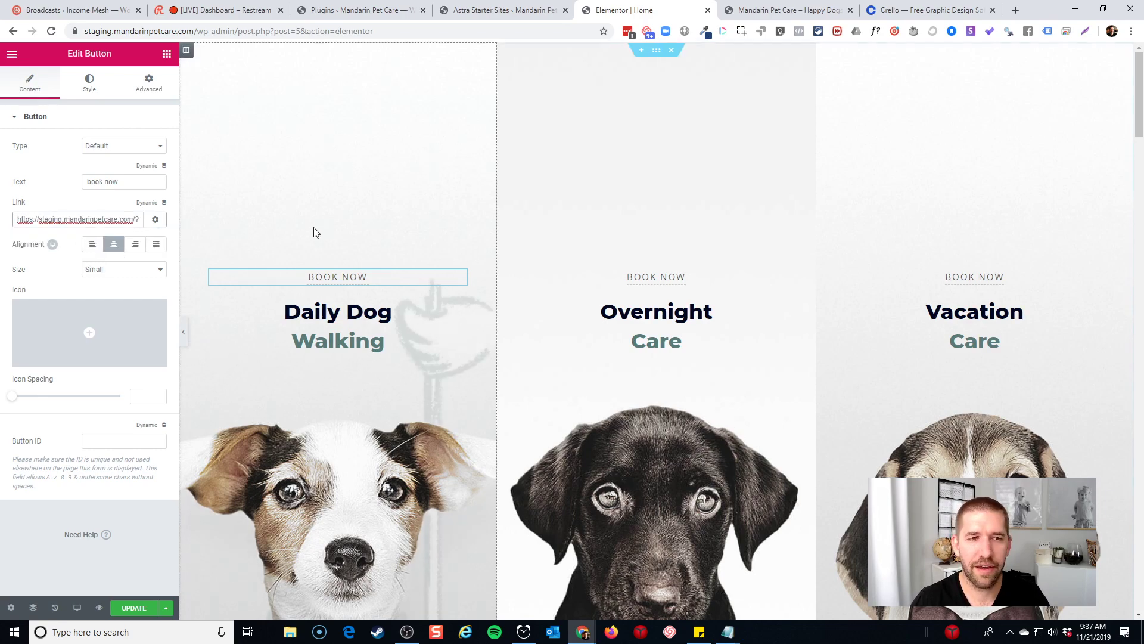
left_click(270, 226)
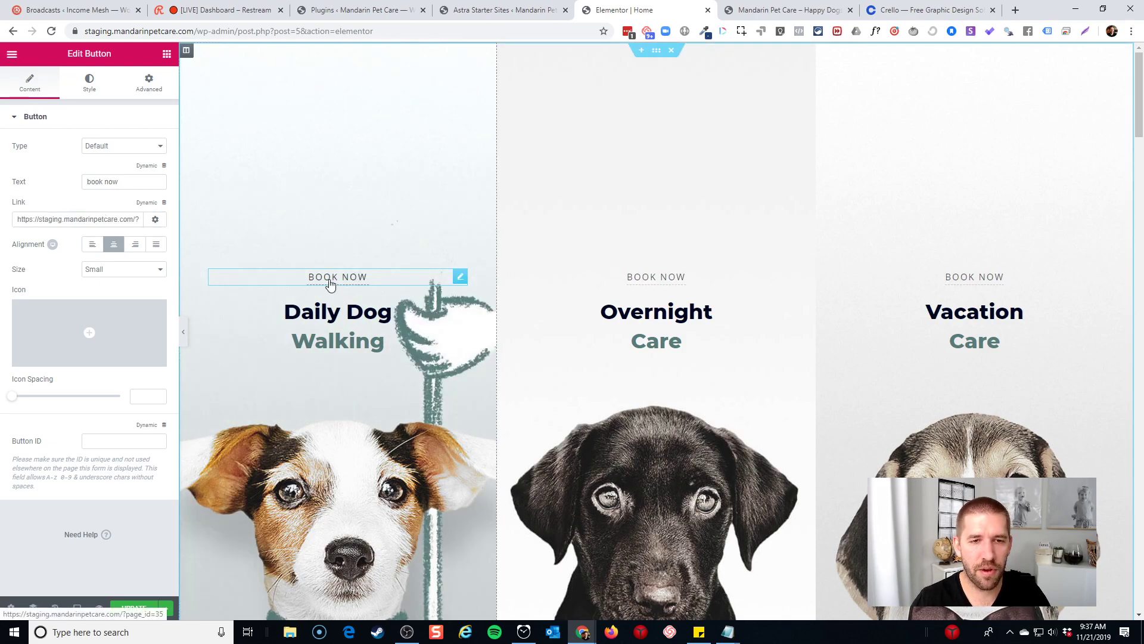
Replace the Overnight Care button's placeholder link with the Contact page
triple_click(72, 218)
type("#")
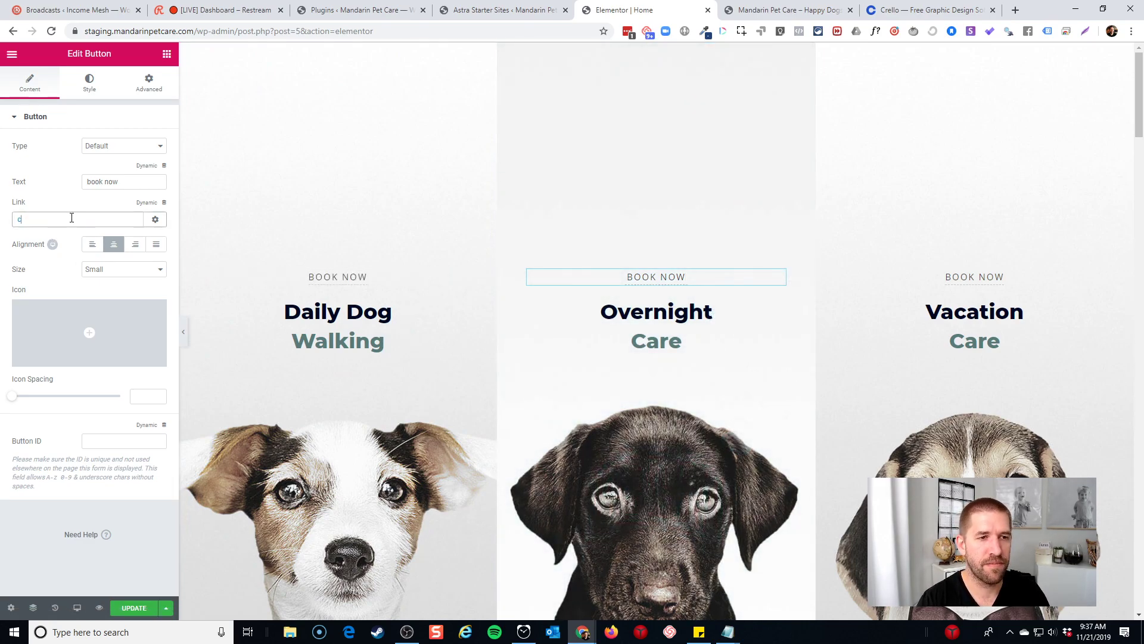
type("contact")
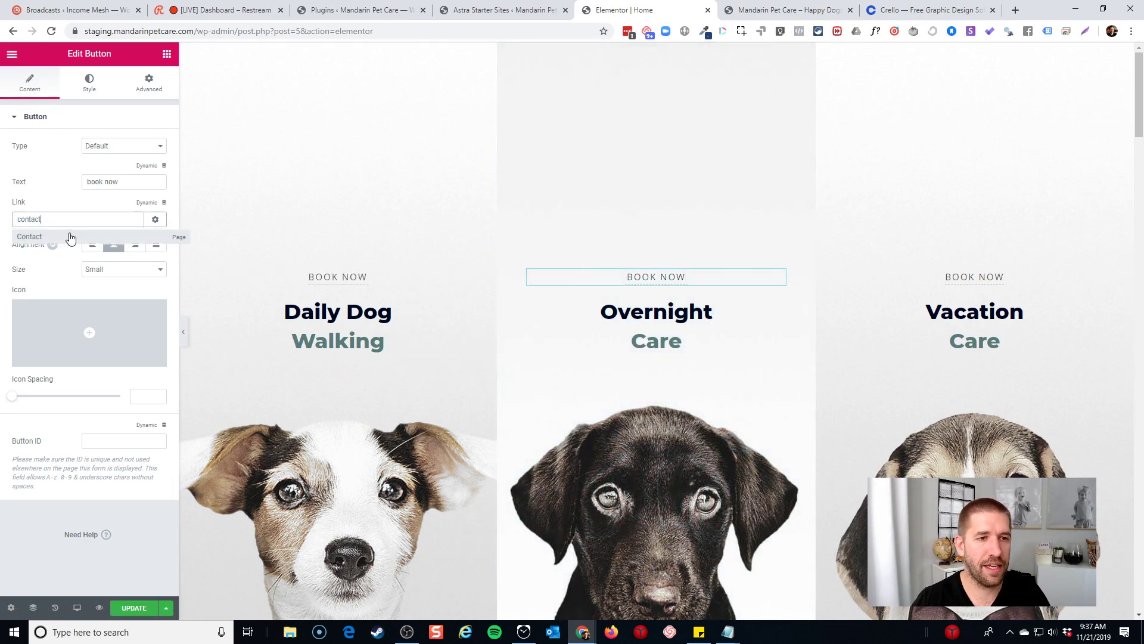
left_click(70, 237)
left_click(71, 240)
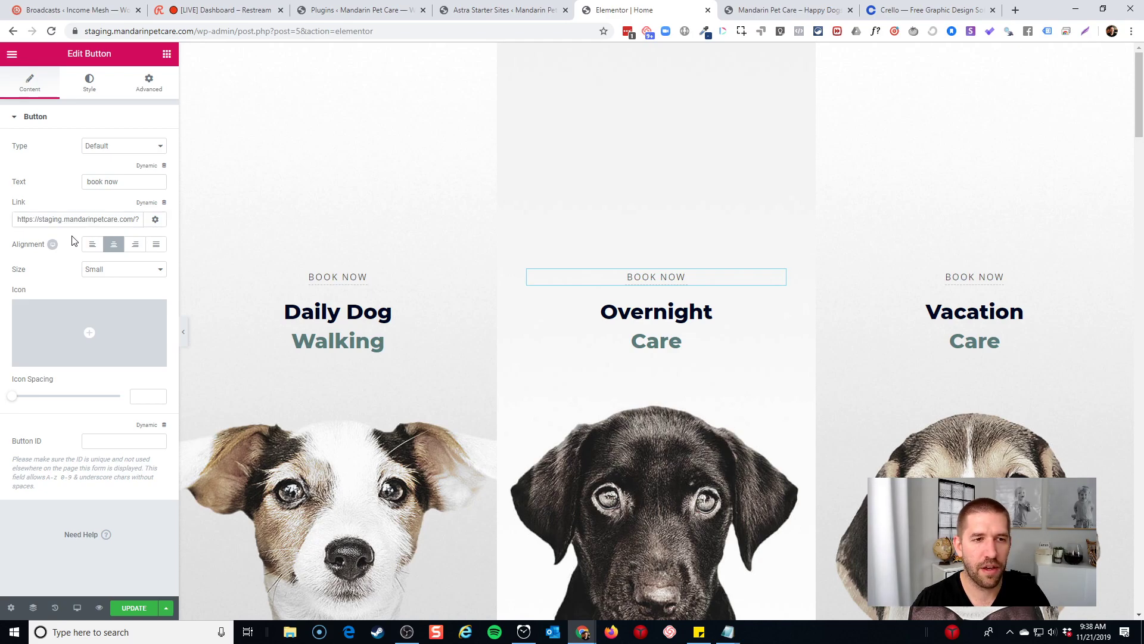
Link the Vacation Care BOOK NOW button to the Contact page, keeping its ?page_id=35 address
left_click(990, 279)
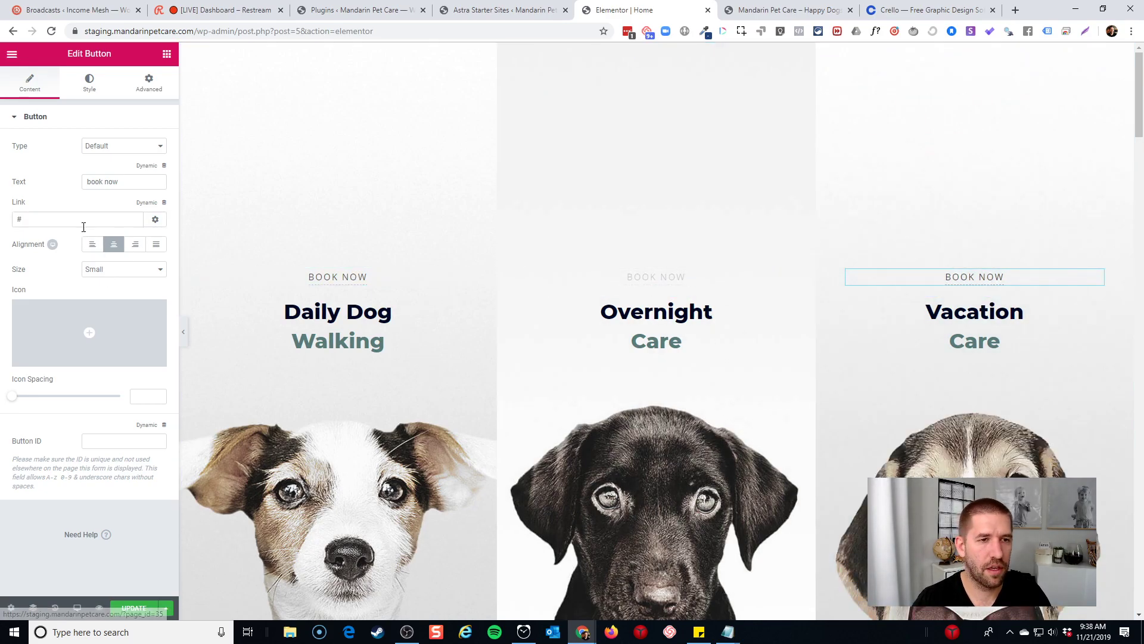
triple_click(83, 224)
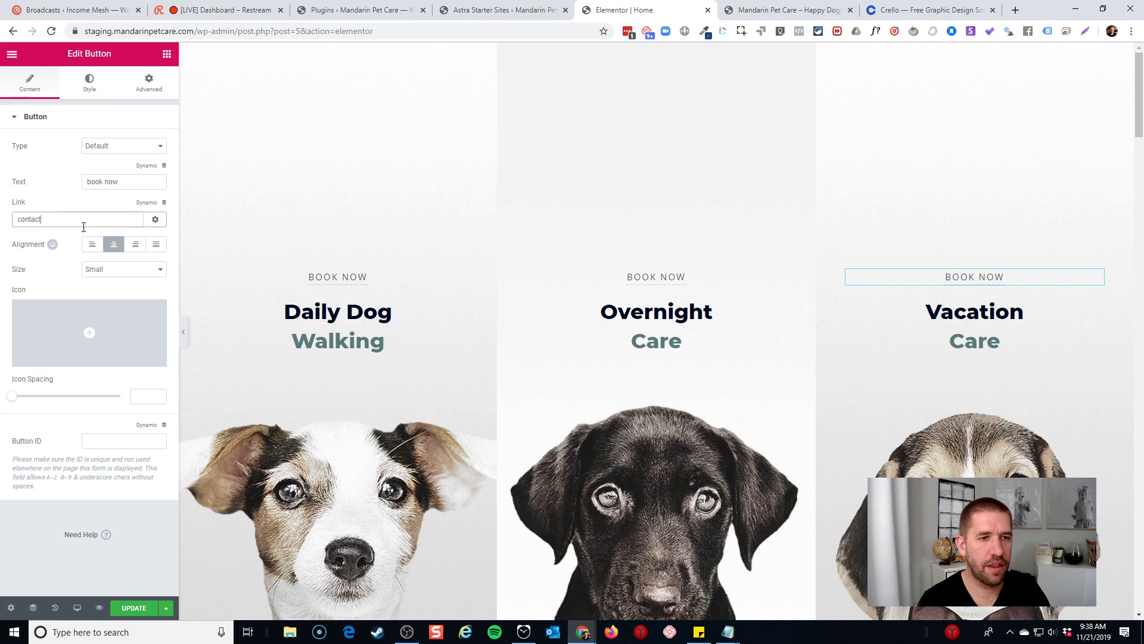
left_click(75, 237)
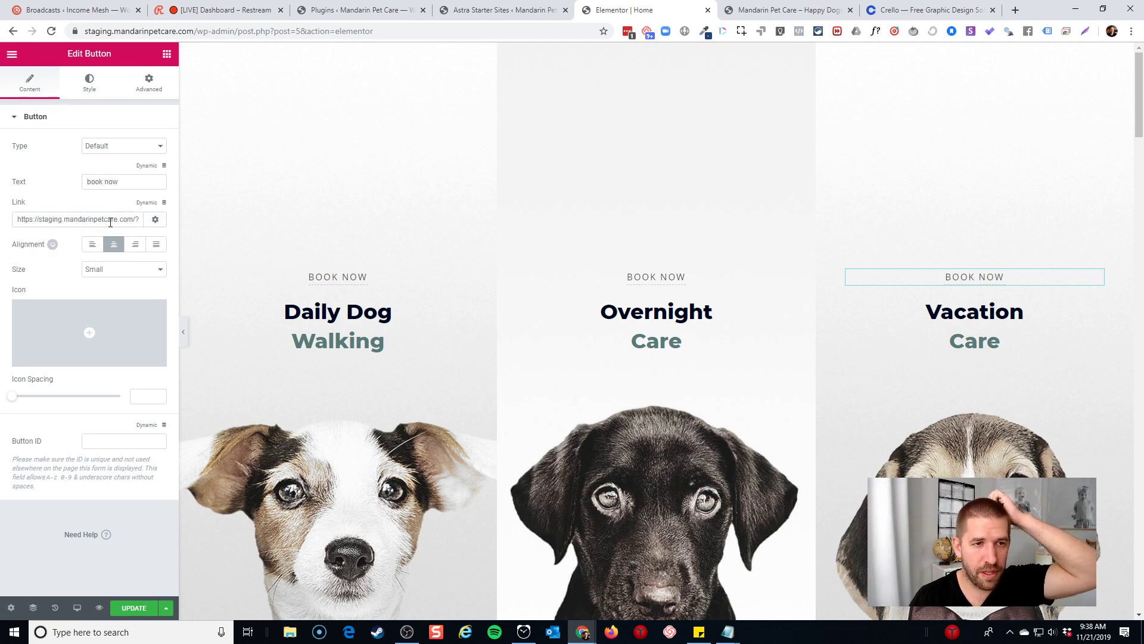
left_click_drag(97, 221, 186, 224)
left_click(98, 219)
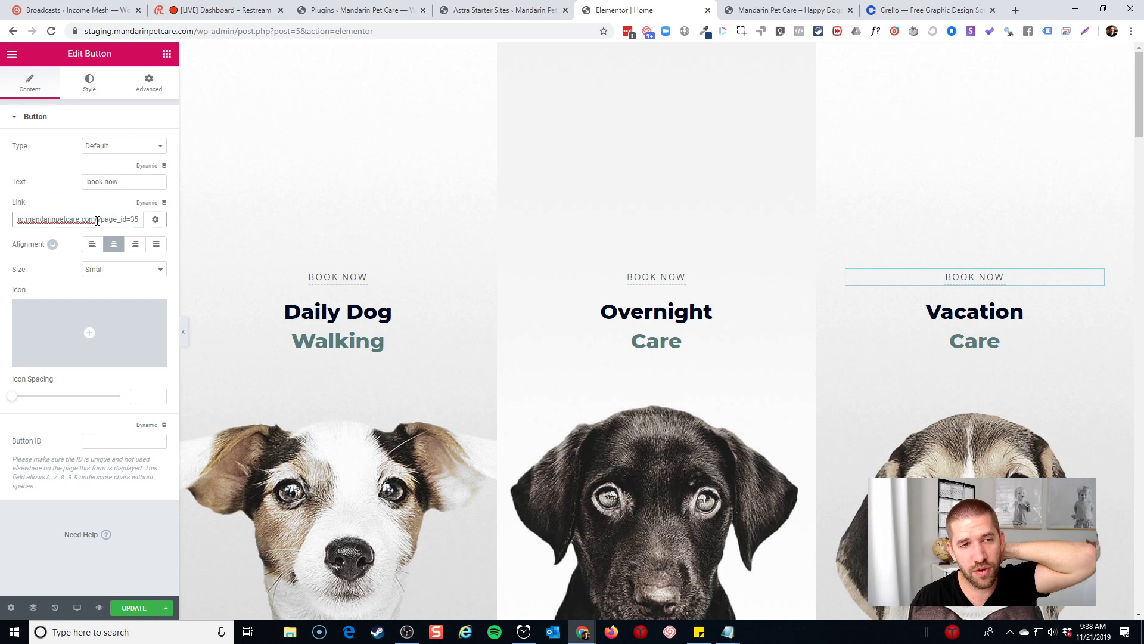
left_click_drag(103, 222, 146, 226)
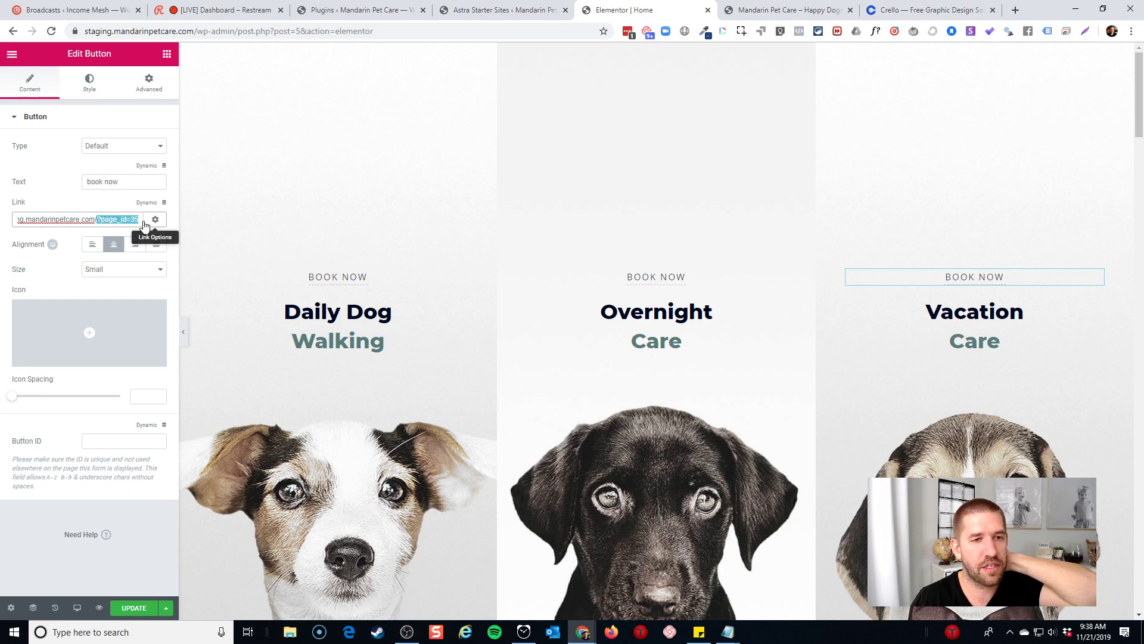
left_click(100, 220)
left_click_drag(97, 222, 153, 227)
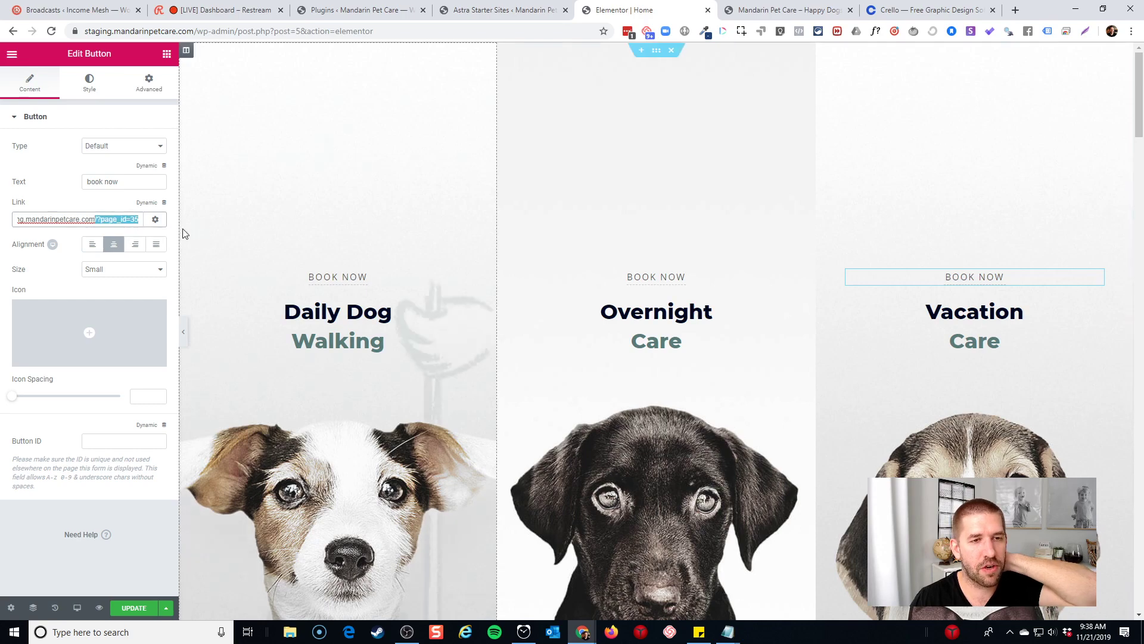
left_click(169, 236)
Save the homepage with UPDATE and exit to the WordPress dashboard
left_click(150, 608)
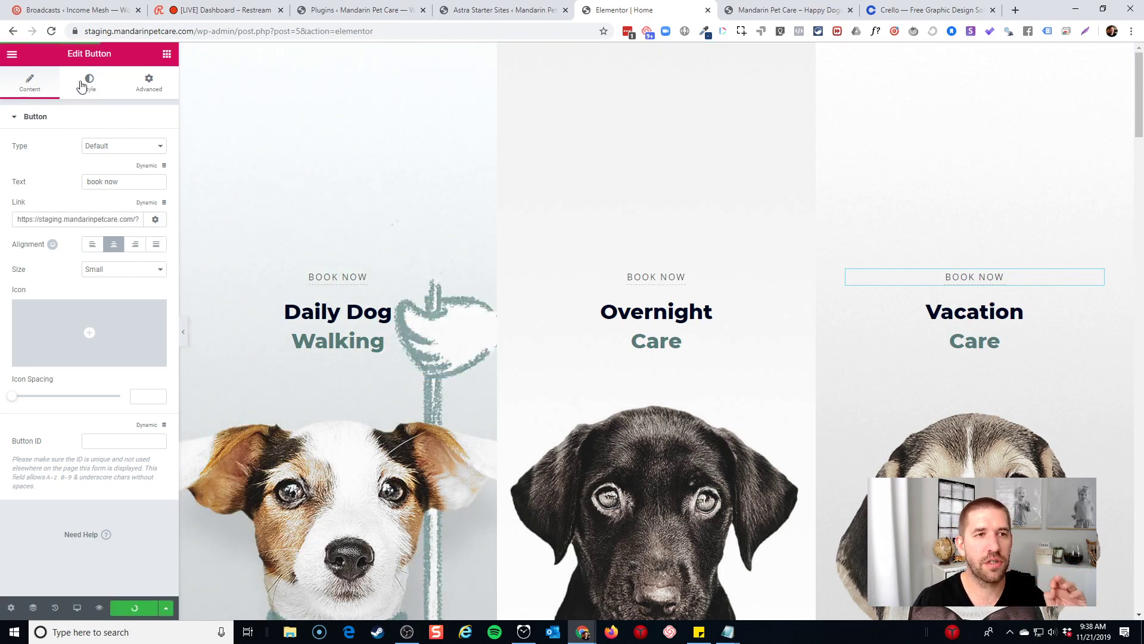
left_click(12, 54)
left_click(64, 366)
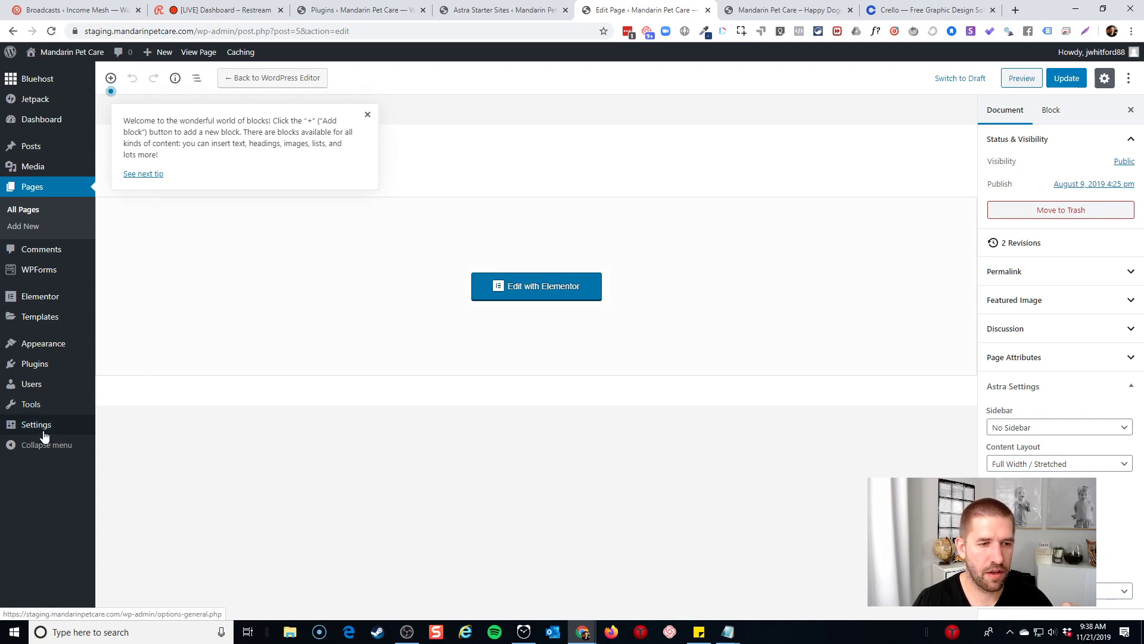
Switch the permalink structure to Post name, save it, then view the site
mouse_move(43, 435)
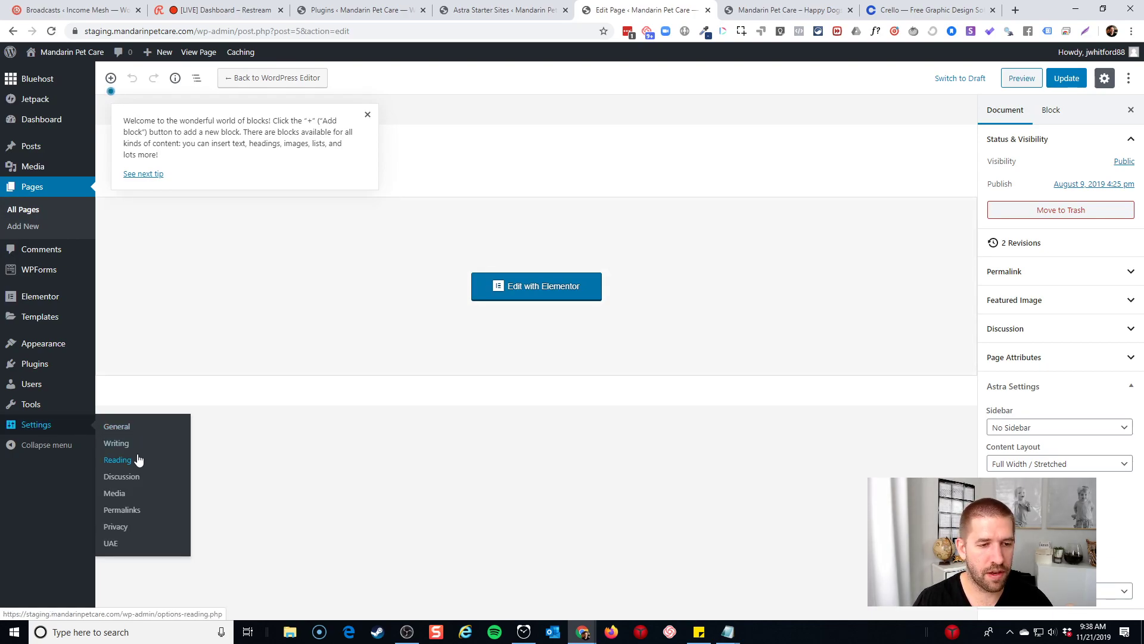
left_click(118, 459)
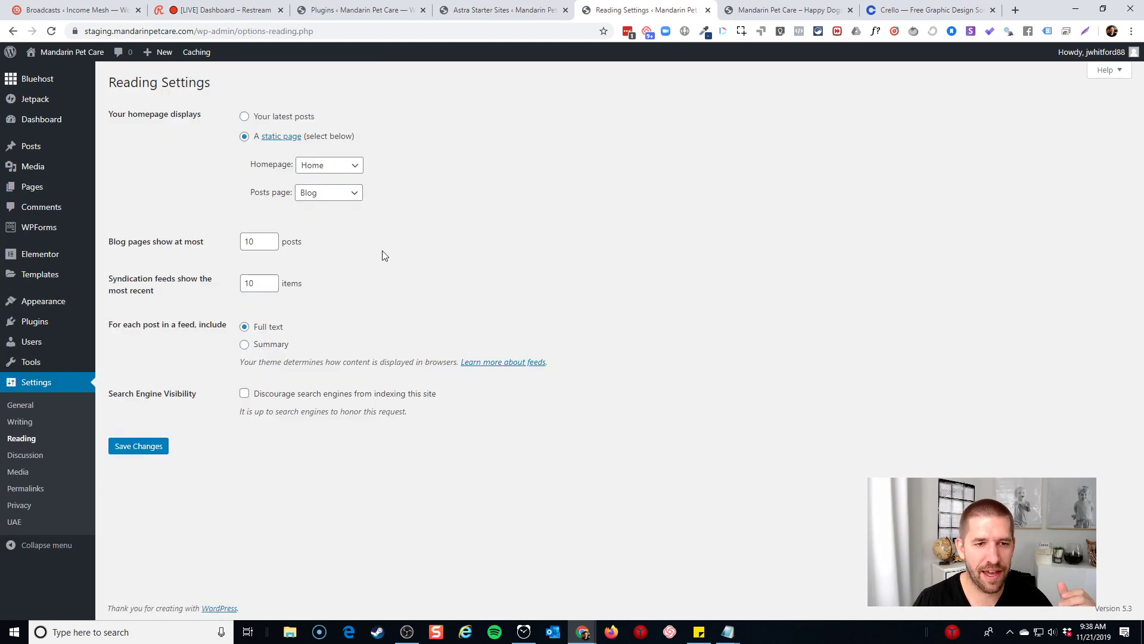
left_click(19, 489)
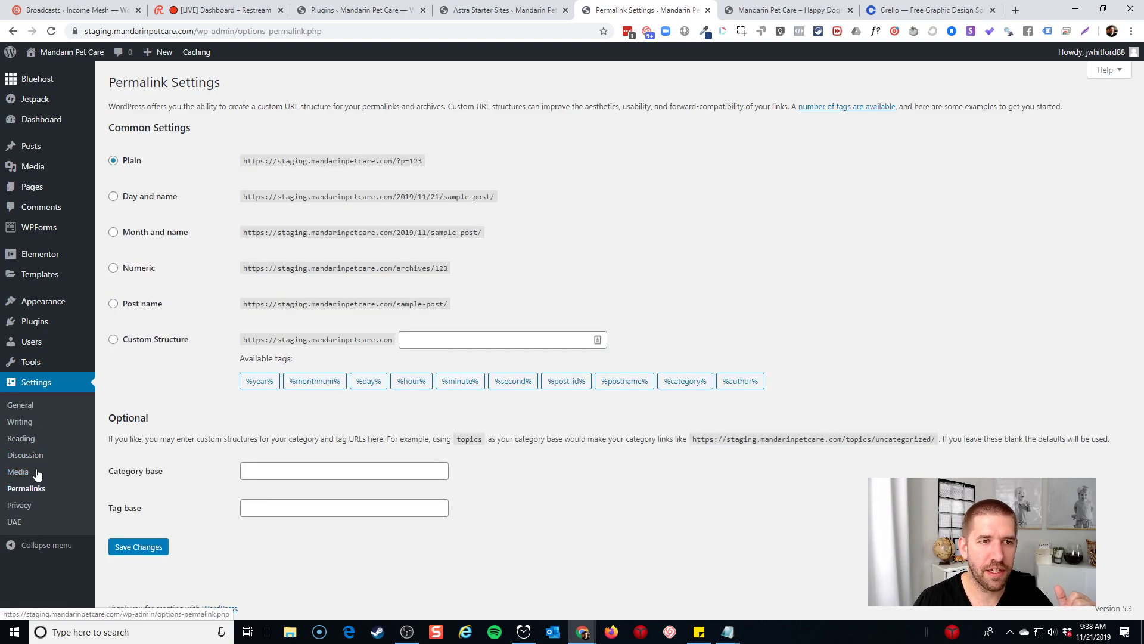
left_click(114, 303)
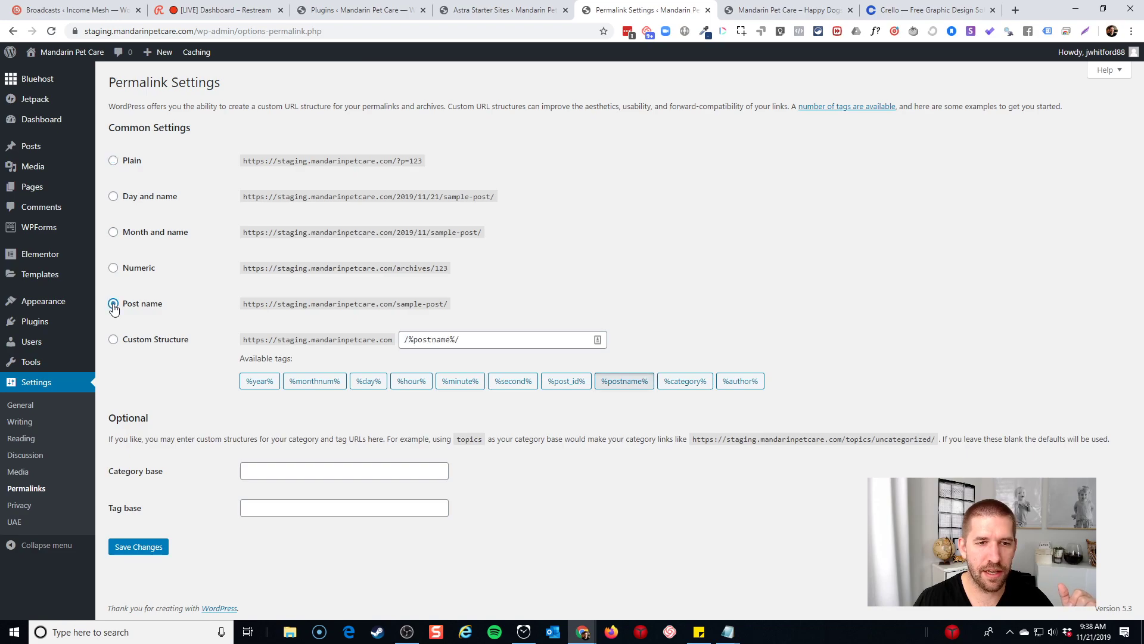
left_click(154, 542)
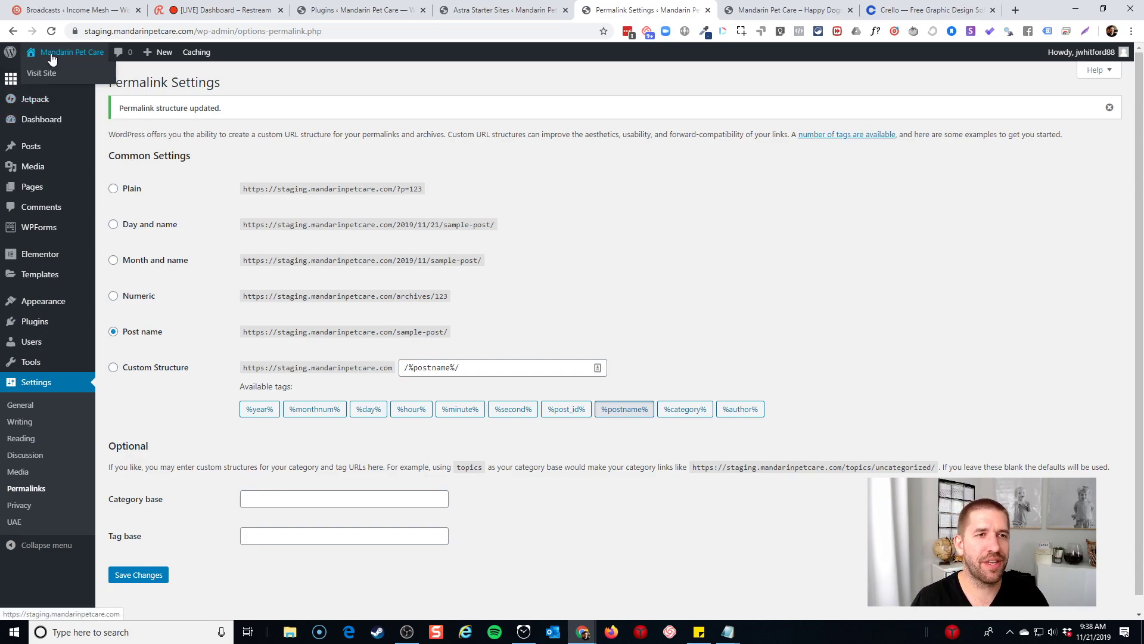
left_click(50, 73)
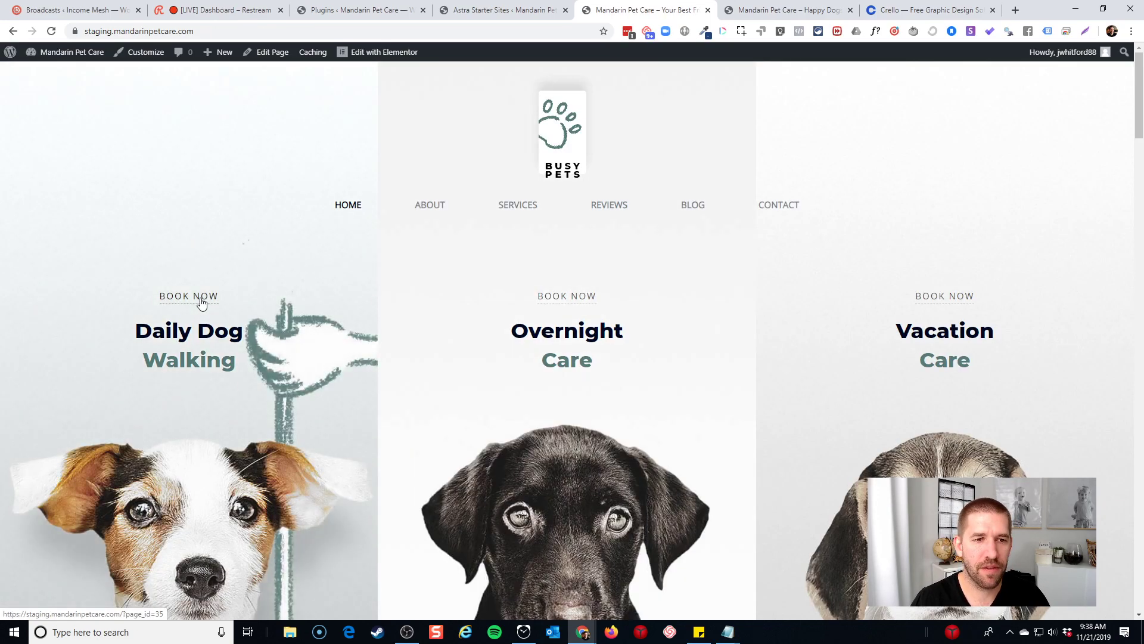
Check that Daily Dog's BOOK NOW opens the Contact page, then reopen Home in Elementor
left_click(201, 302)
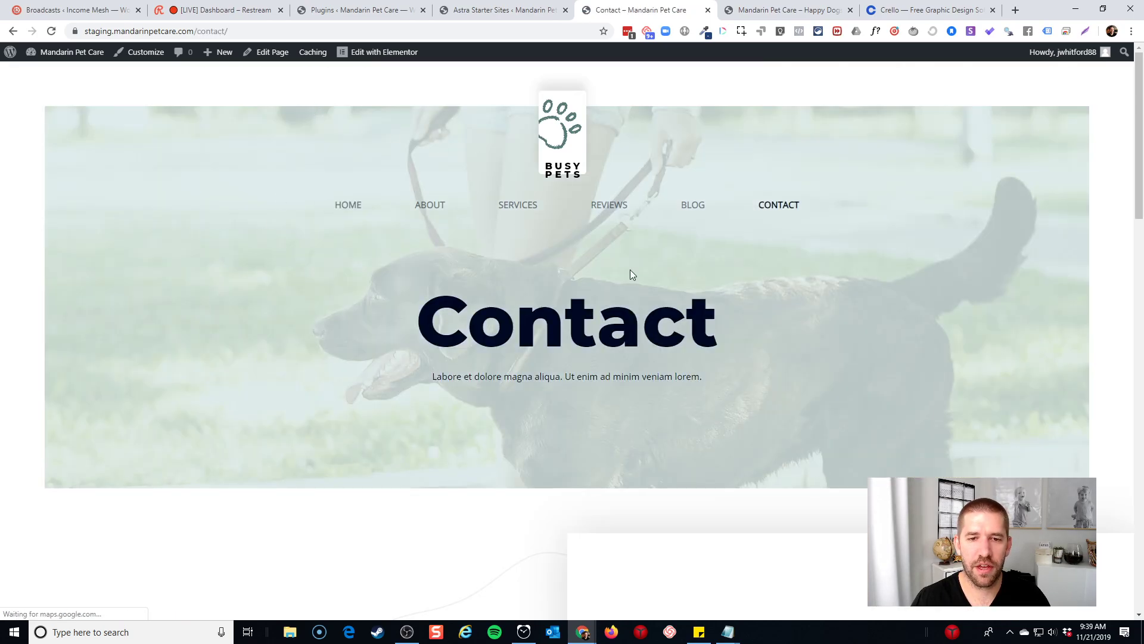
scroll(631, 273, "down", 5)
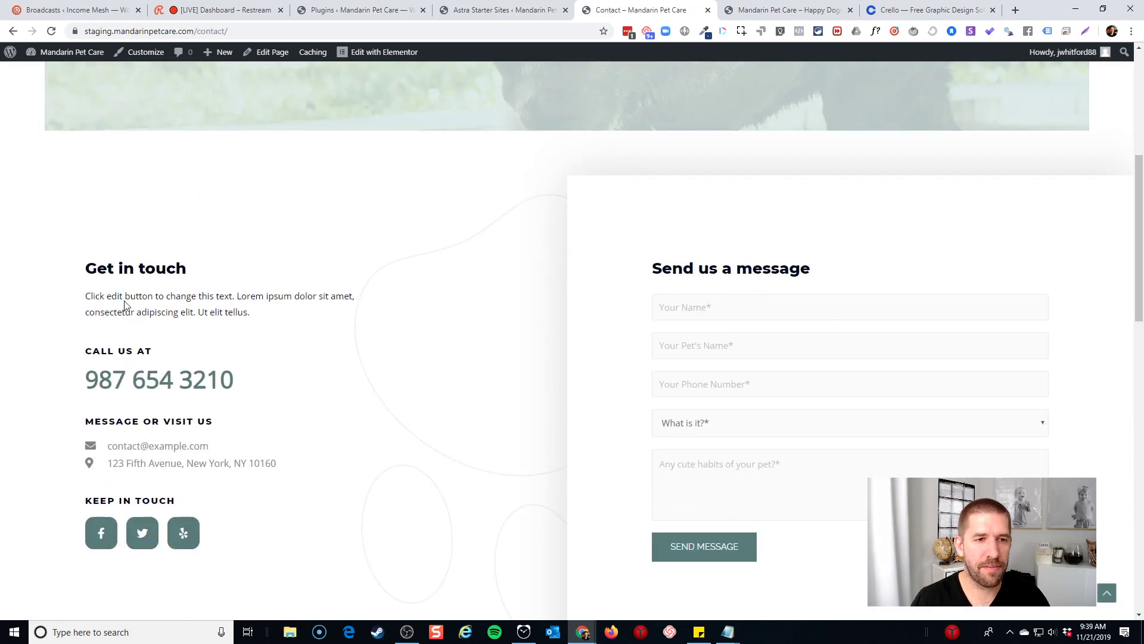
scroll(336, 371, "up", 5)
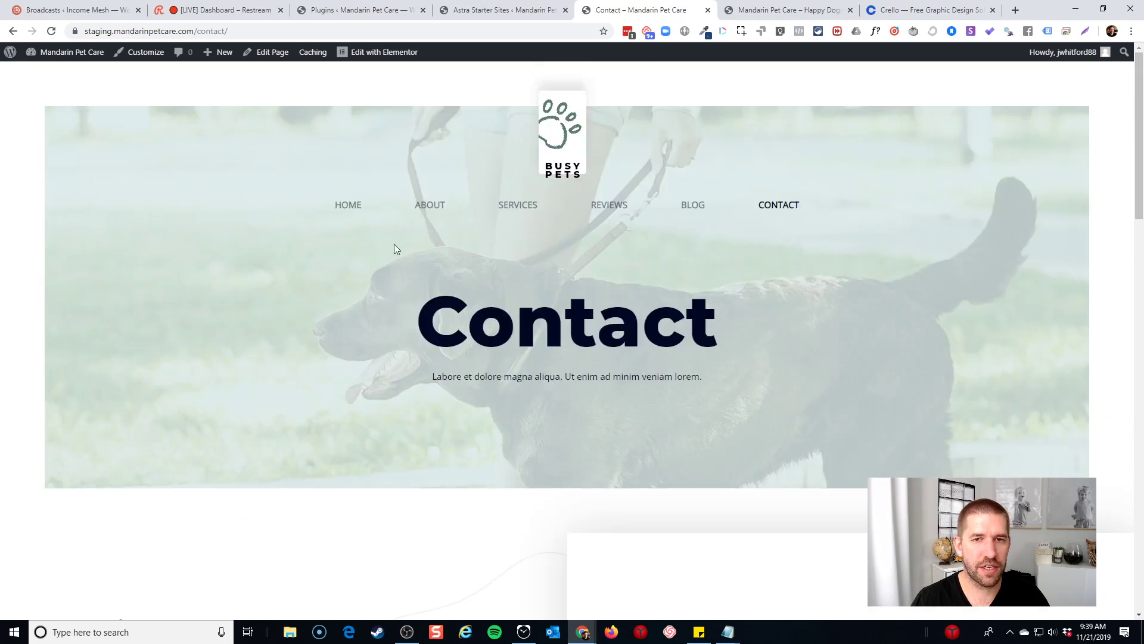
left_click(340, 206)
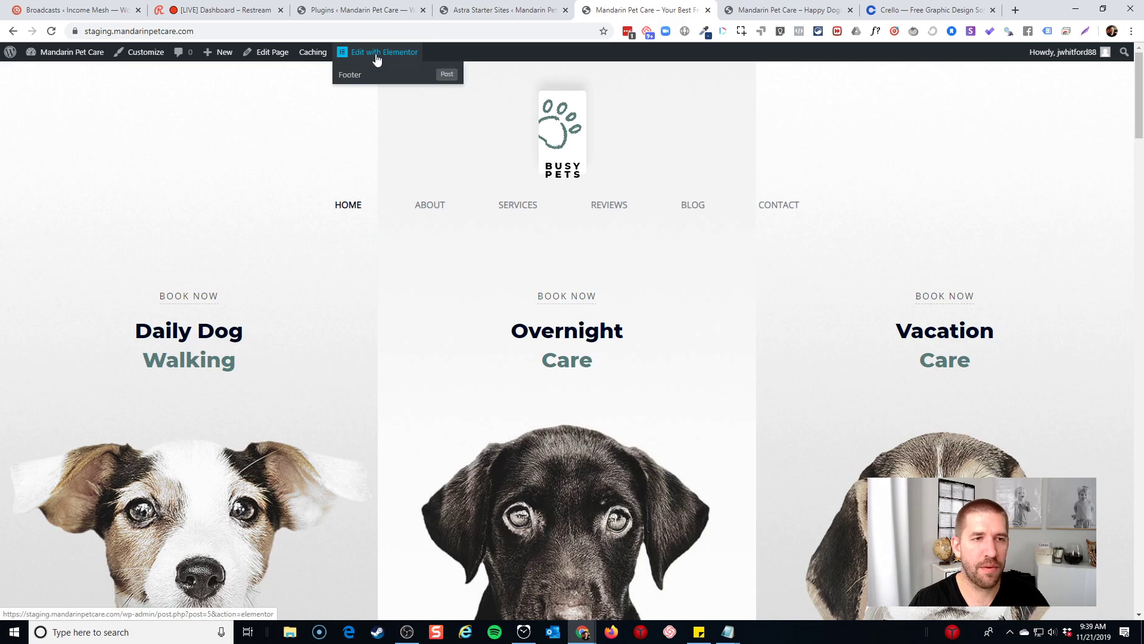
left_click(376, 54)
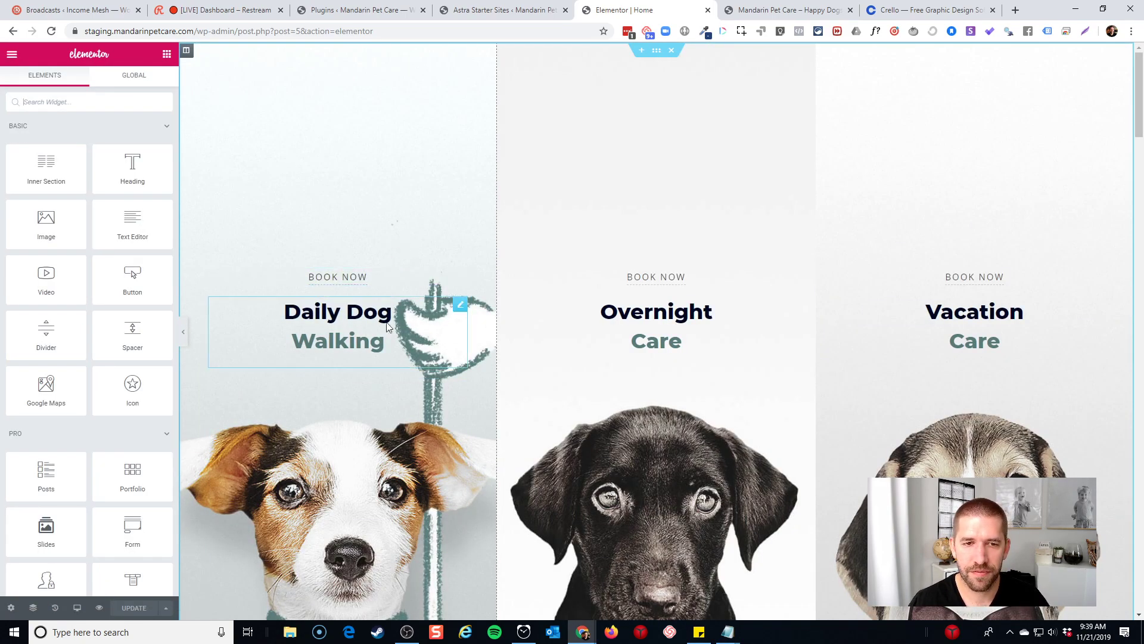
Add 'Doggy' at the start of the Daily Dog Walking heading
left_click(297, 322)
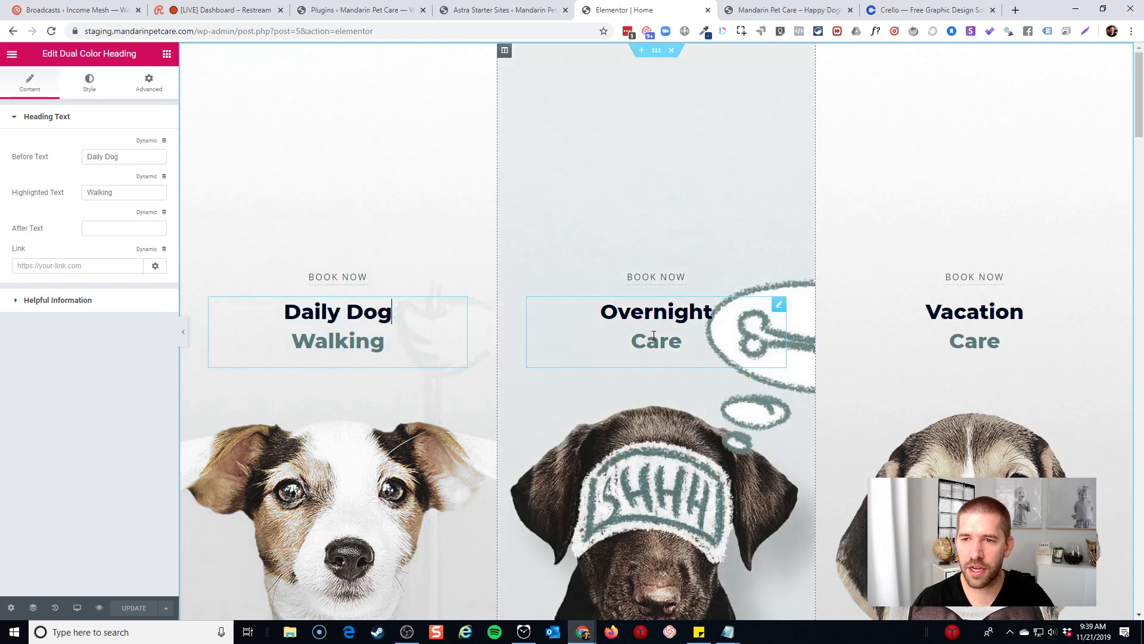
left_click(320, 344)
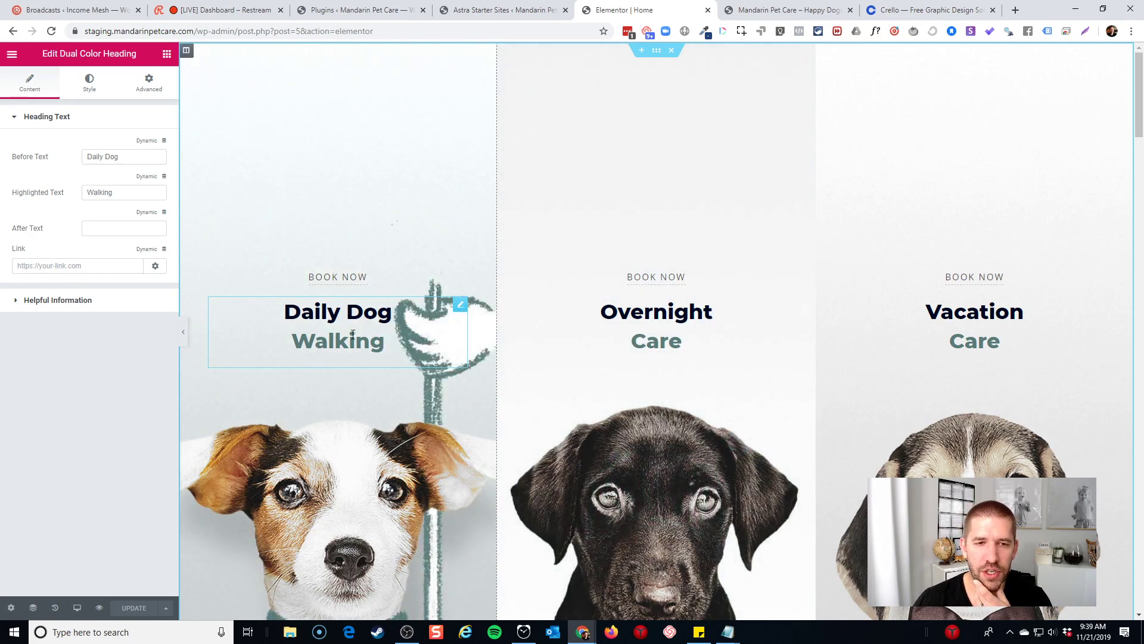
left_click(676, 353)
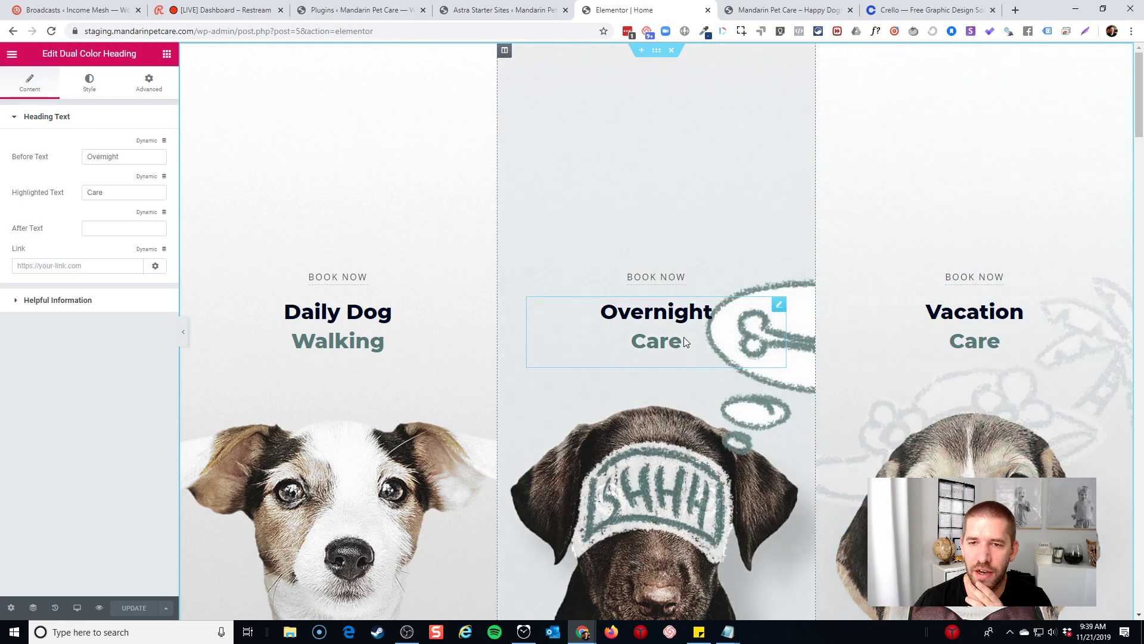
left_click(372, 313)
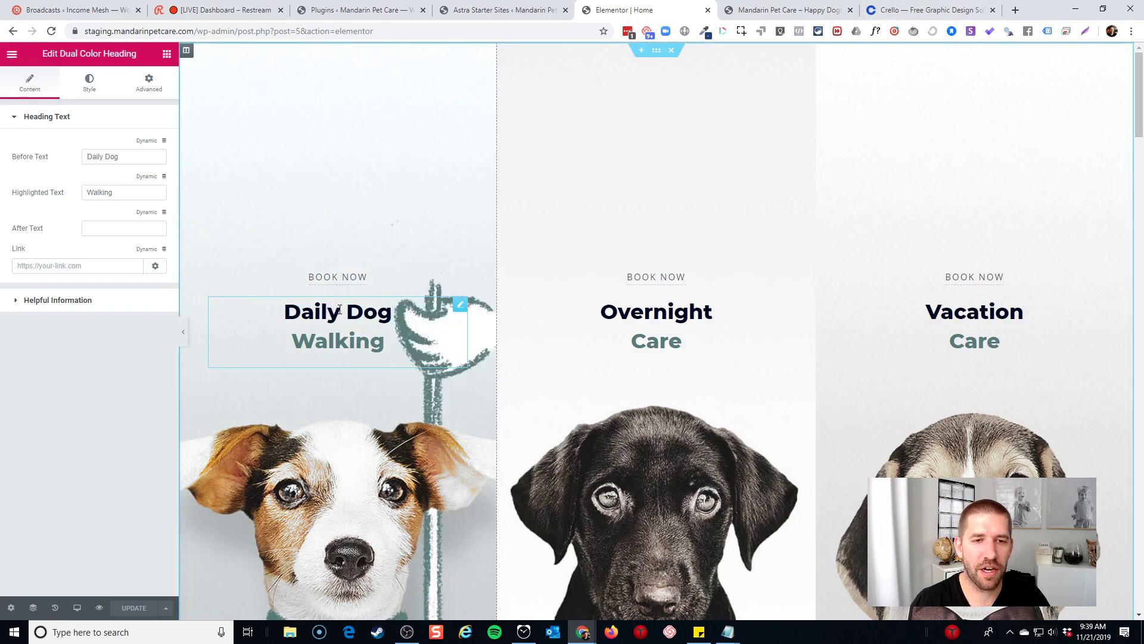
left_click_drag(282, 313, 378, 347)
key("End")
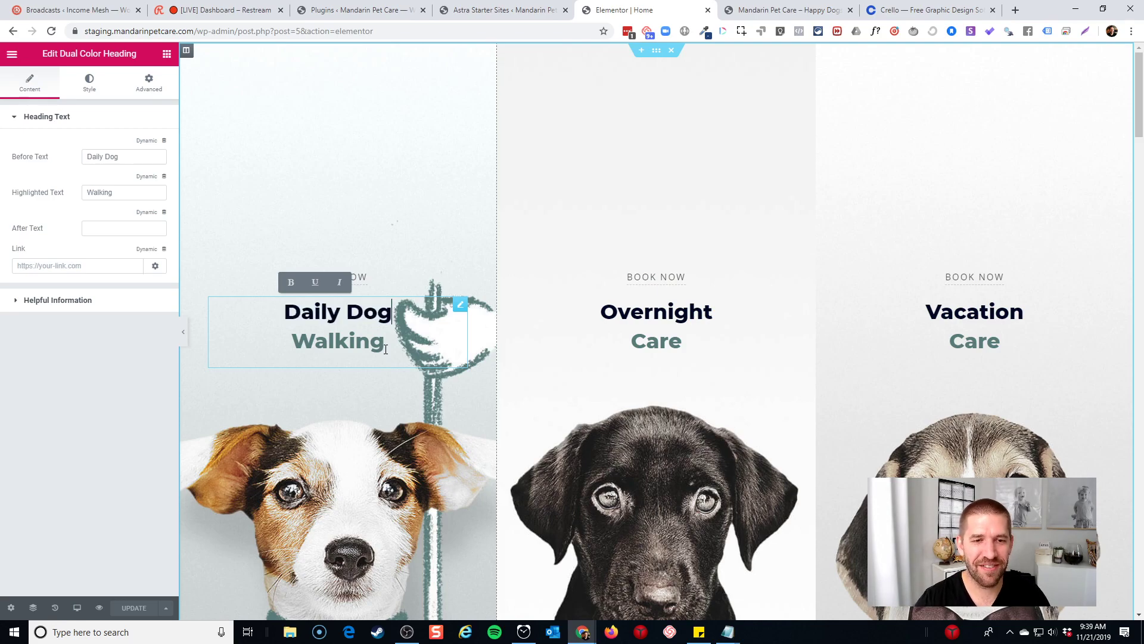
key("Home")
type("MD")
key("BackSpace")
key("BackSpace")
type("Doggy")
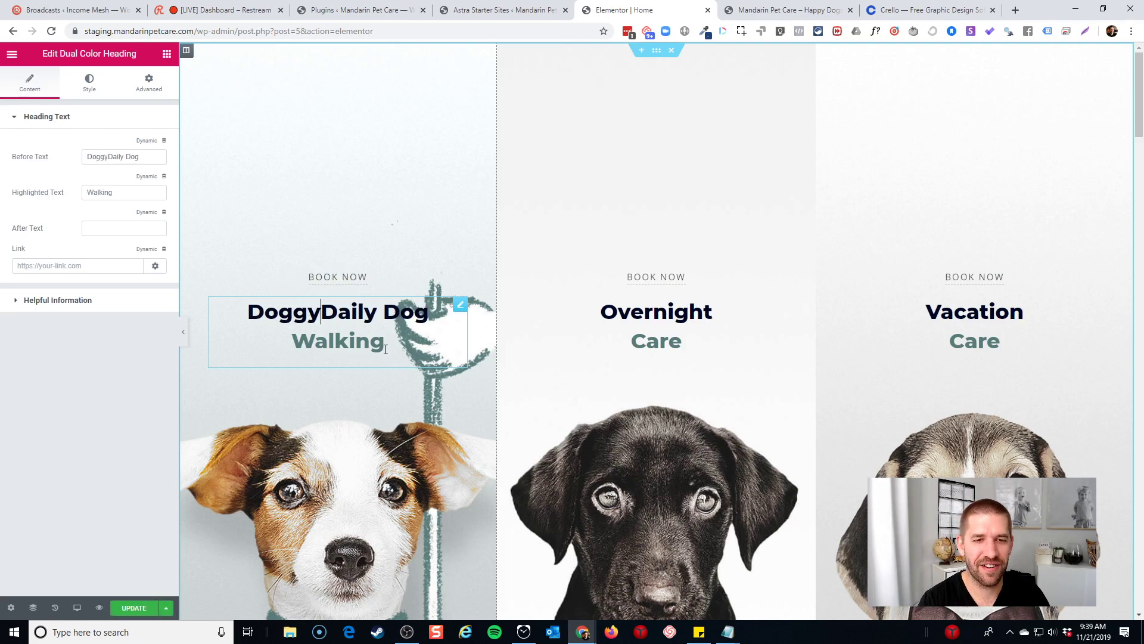
type(" Da")
Replace 'Walking' with 'Daycare' and delete 'Daily Dog', leaving 'Doggy Daycare'
key("BackSpace")
key("BackSpace")
key("BackSpace")
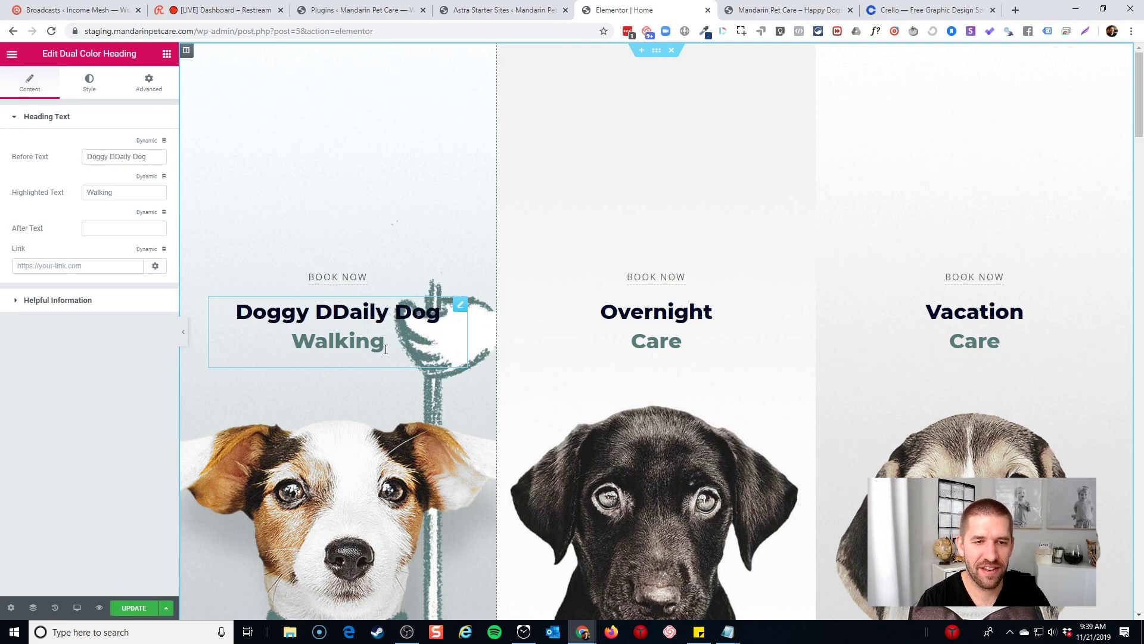
key("End")
double_click(360, 348)
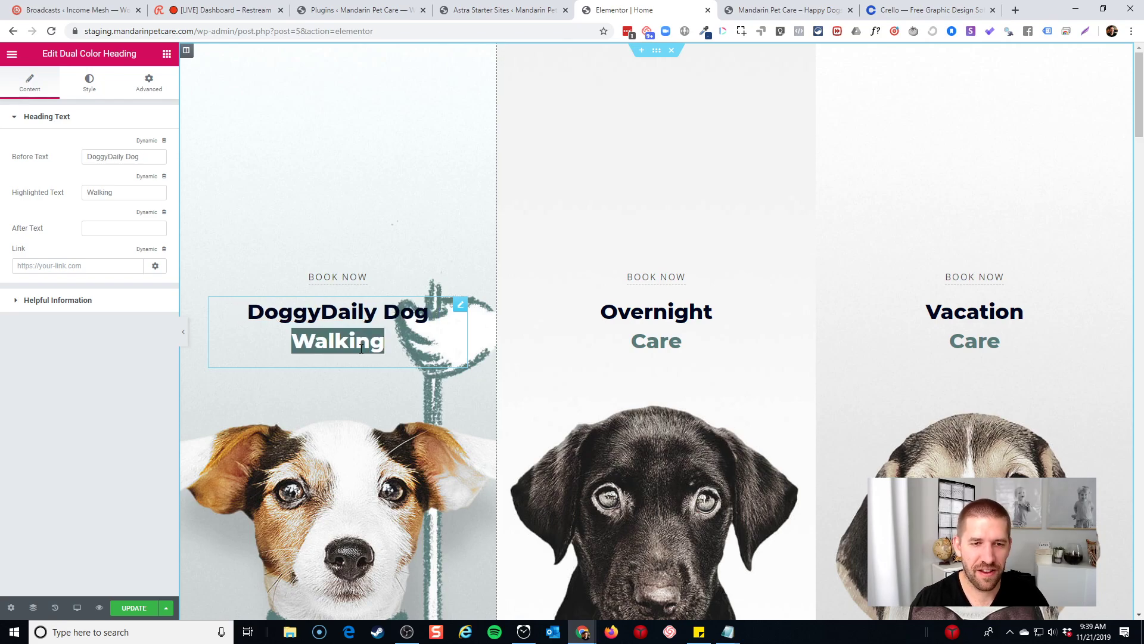
type("Daycare")
left_click(417, 327)
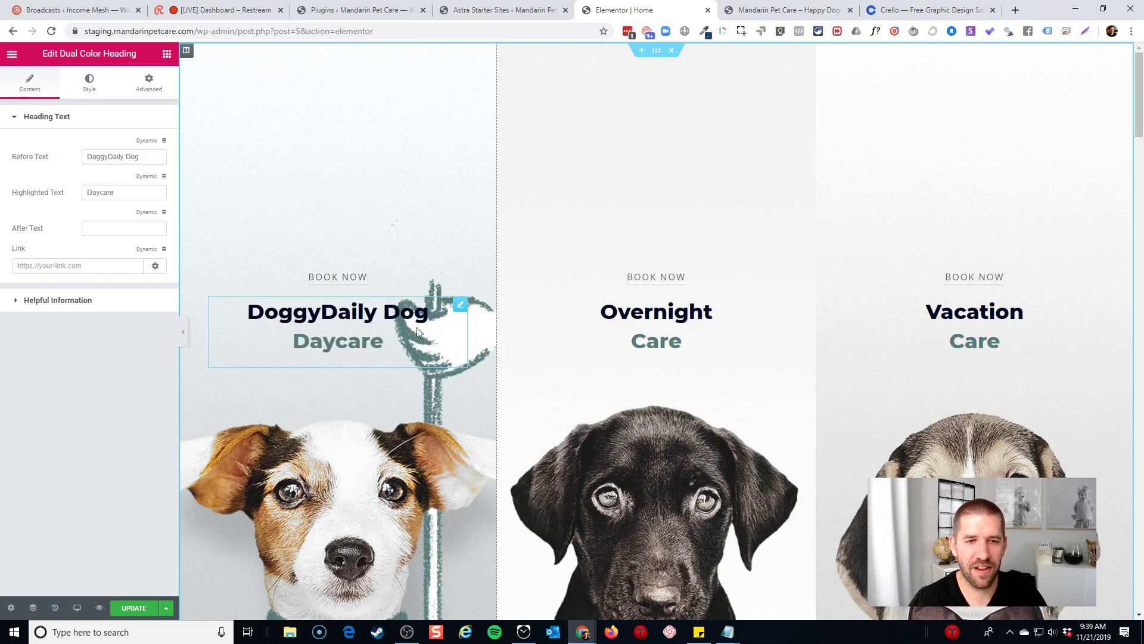
left_click(396, 315)
left_click_drag(429, 313, 375, 312)
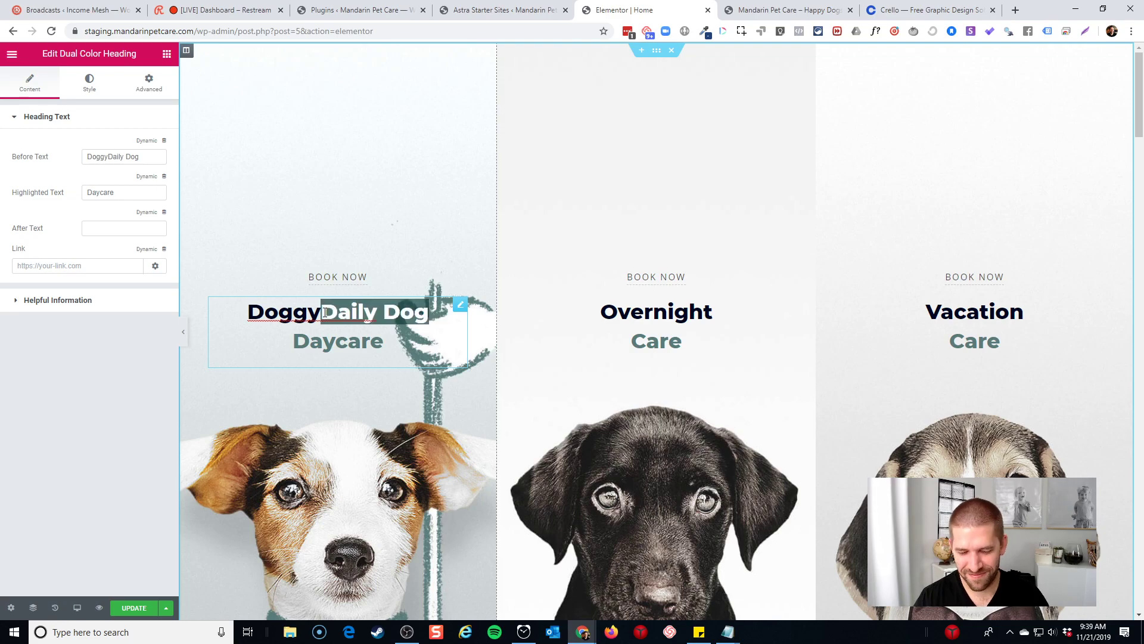
key("BackSpace")
left_click(327, 381)
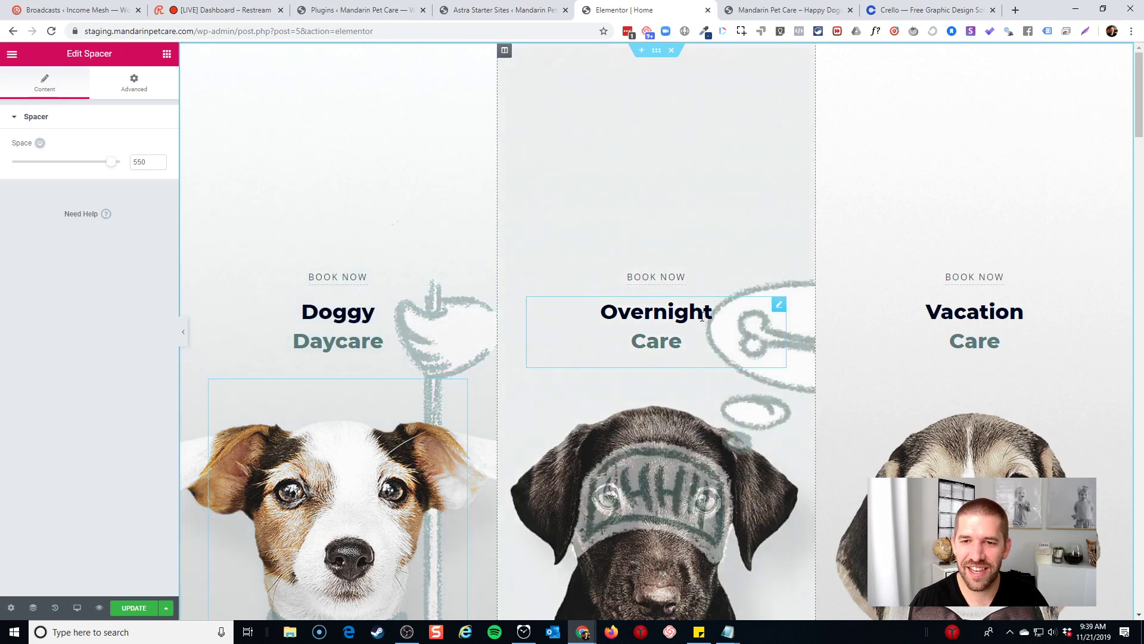
Confirm the Overnight Care and Vacation Care headings are unchanged
left_click(665, 329)
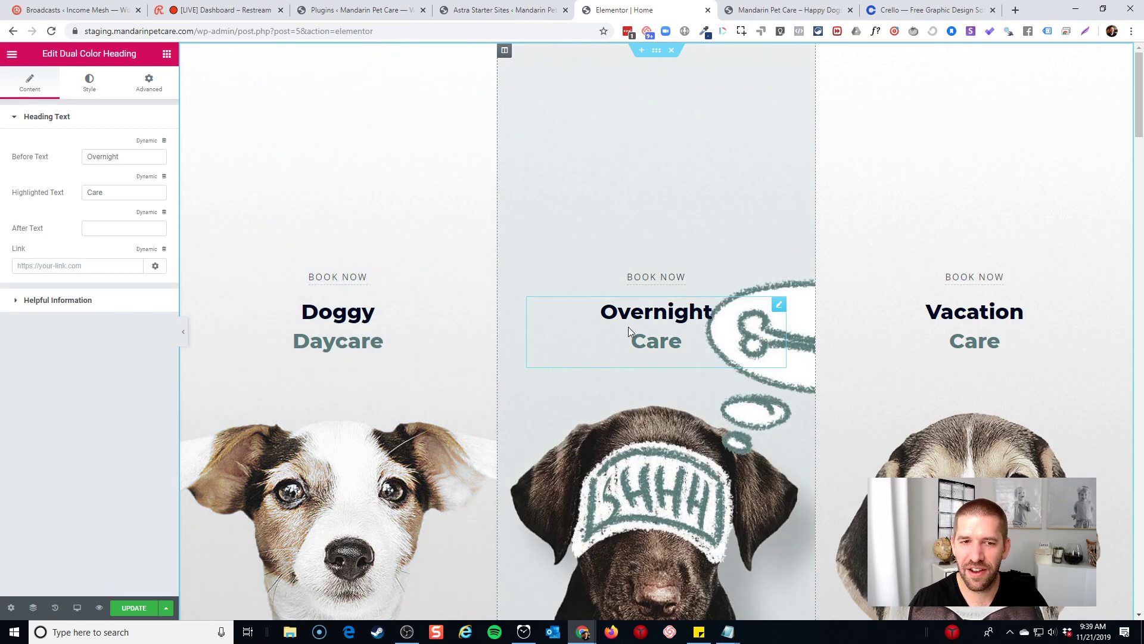
left_click(971, 325)
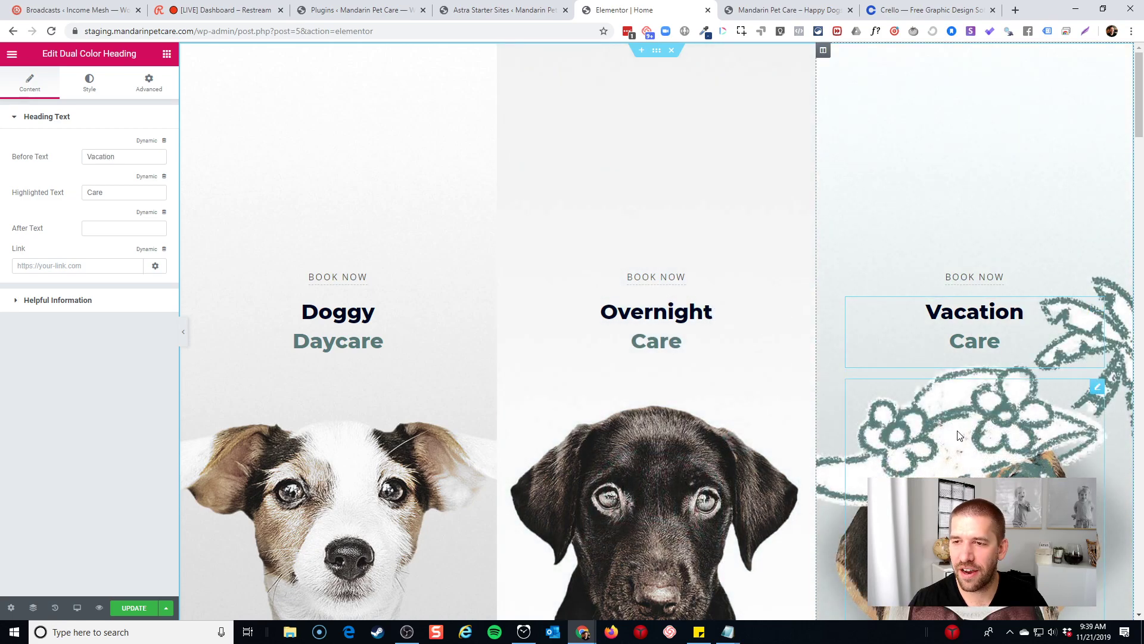
scroll(379, 496, "down", 5)
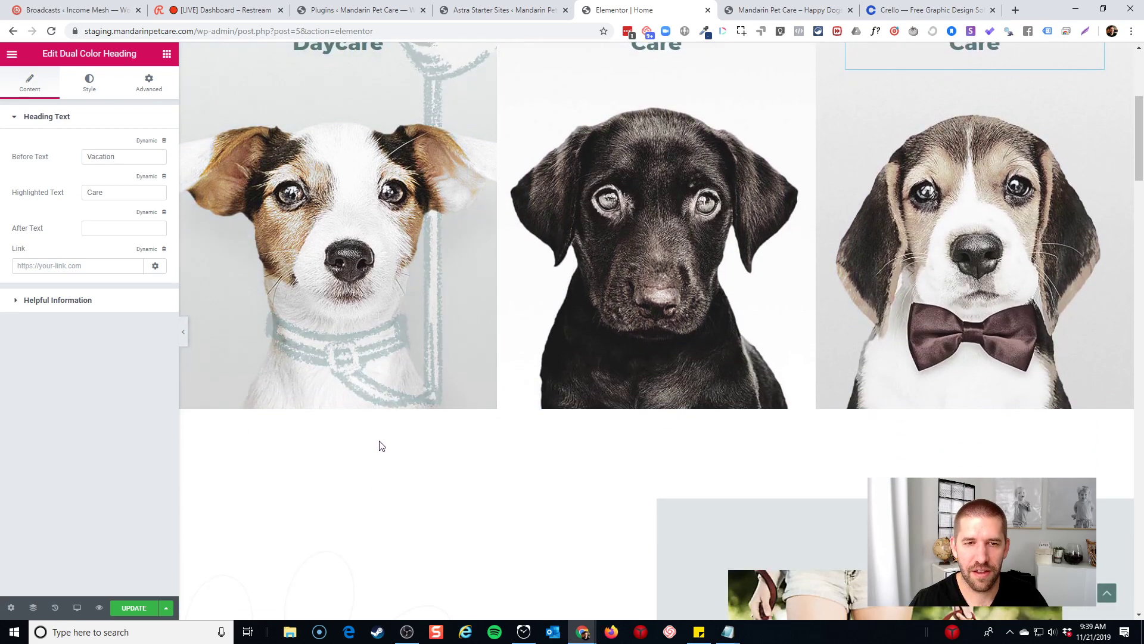
scroll(375, 441, "up", 2)
left_click(374, 434)
scroll(655, 381, "up", 2)
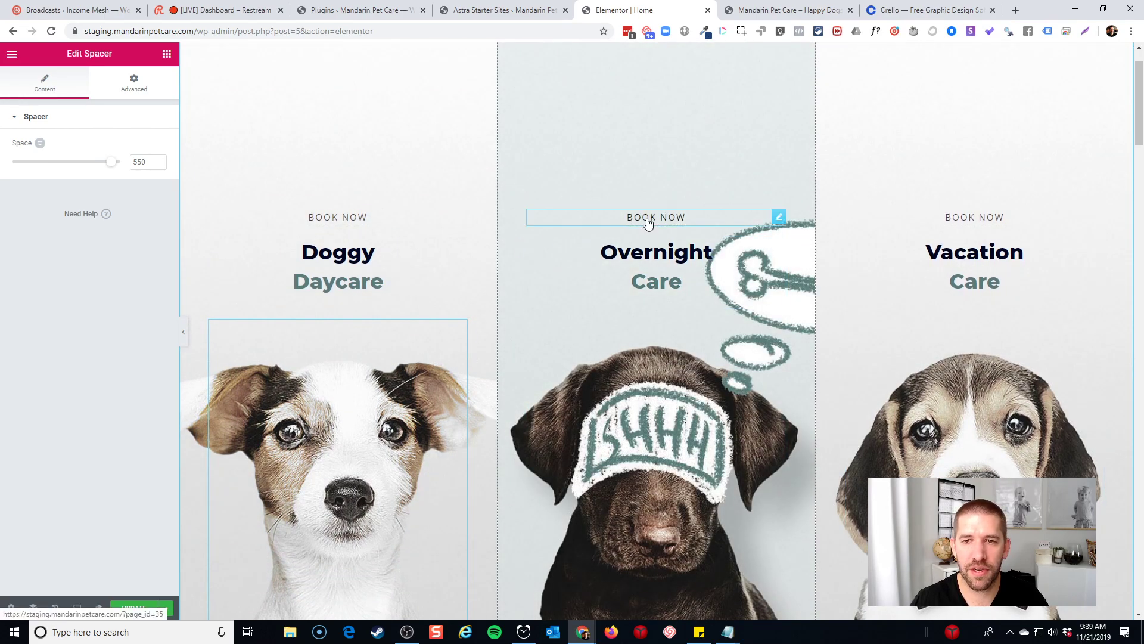
scroll(649, 222, "down", 10)
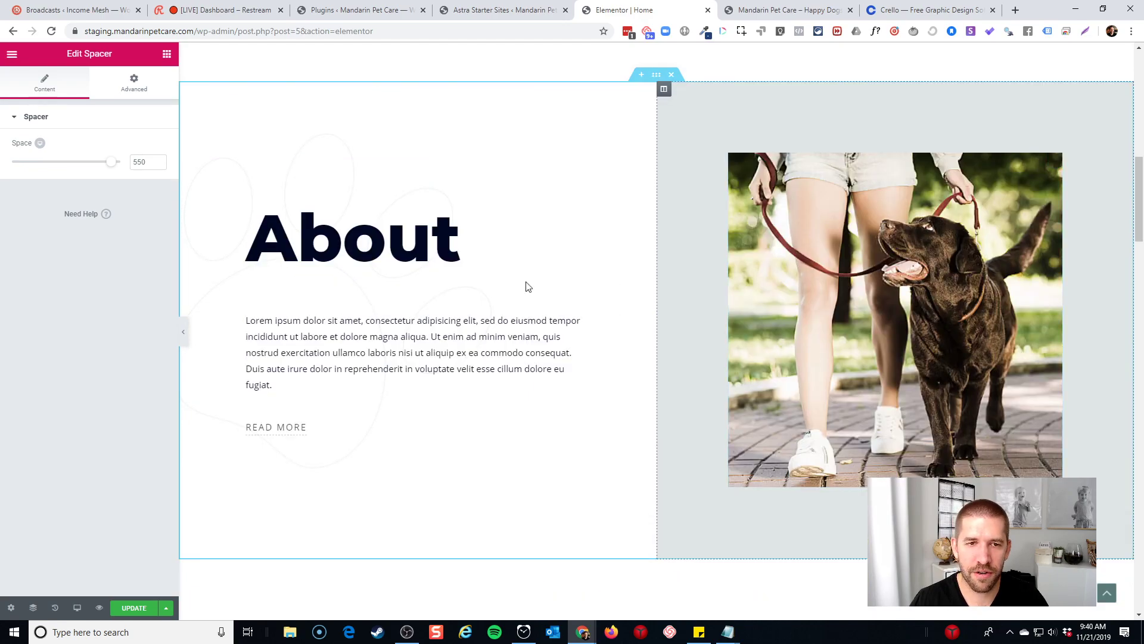
Open the About paragraph for editing and copy 'Founded in 1987' from the live site's Meet Marilyn section
left_click(471, 244)
left_click(344, 354)
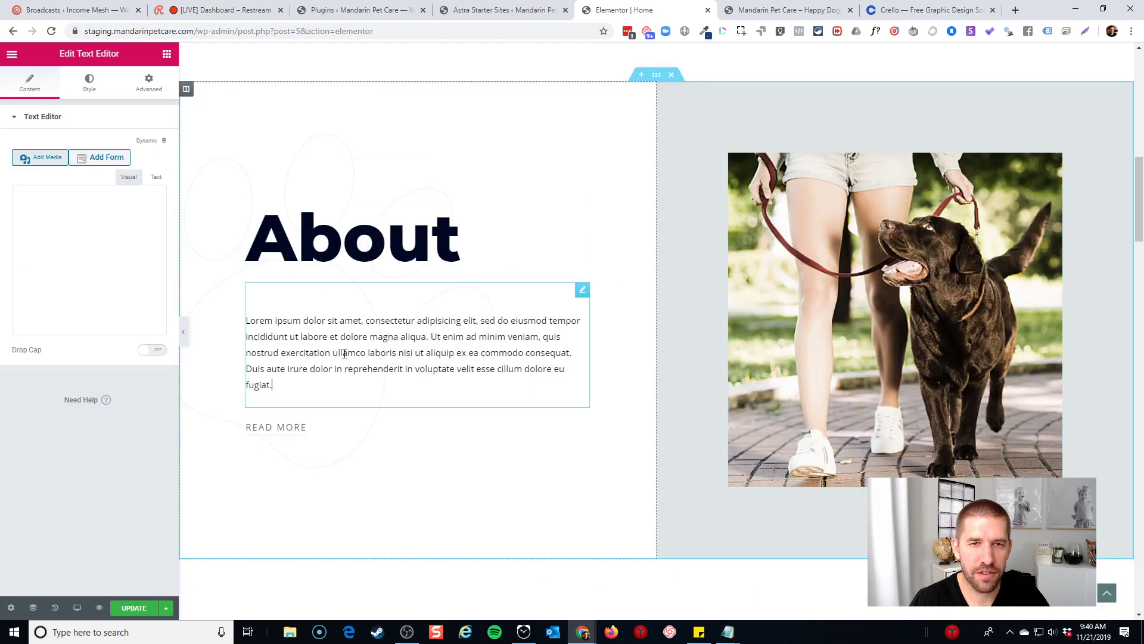
left_click(814, 7)
scroll(873, 267, "down", 15)
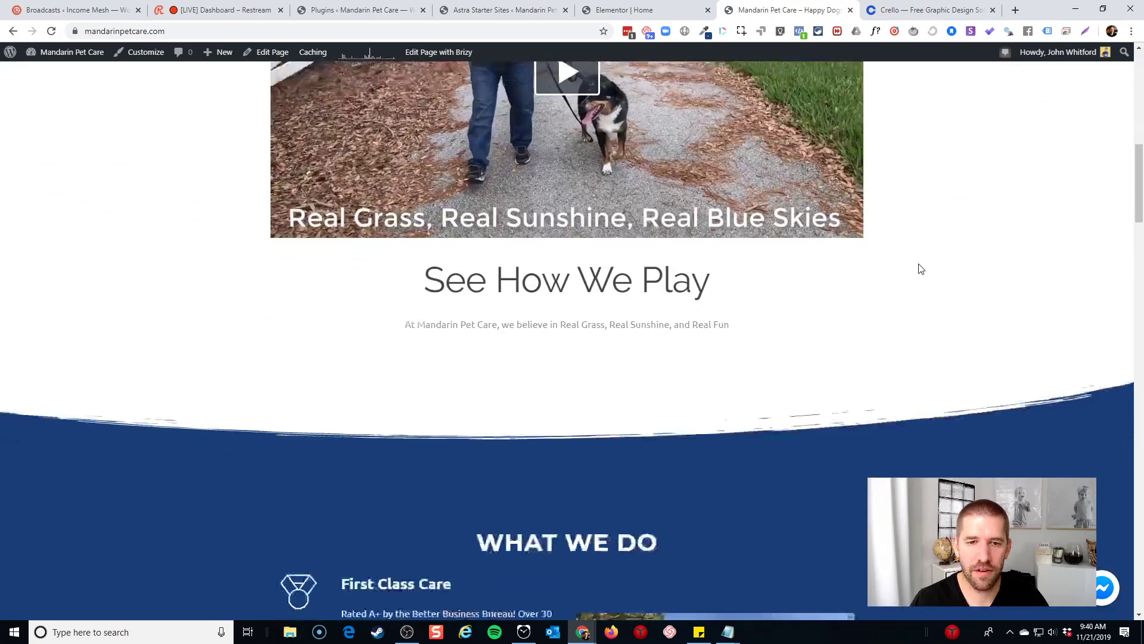
scroll(895, 273, "down", 7)
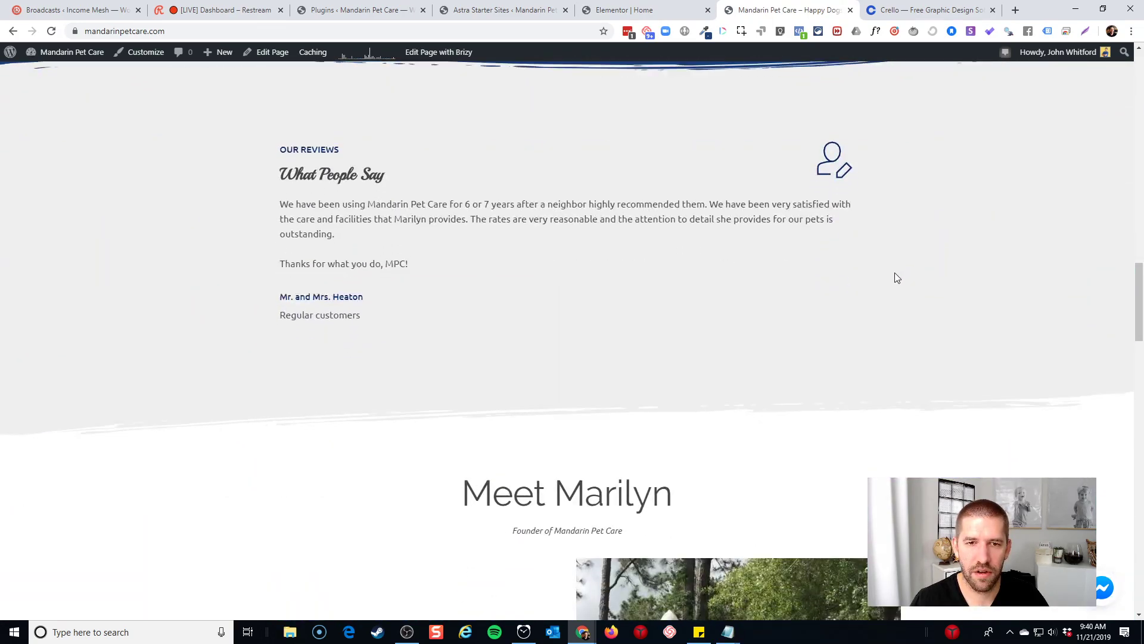
scroll(894, 273, "down", 15)
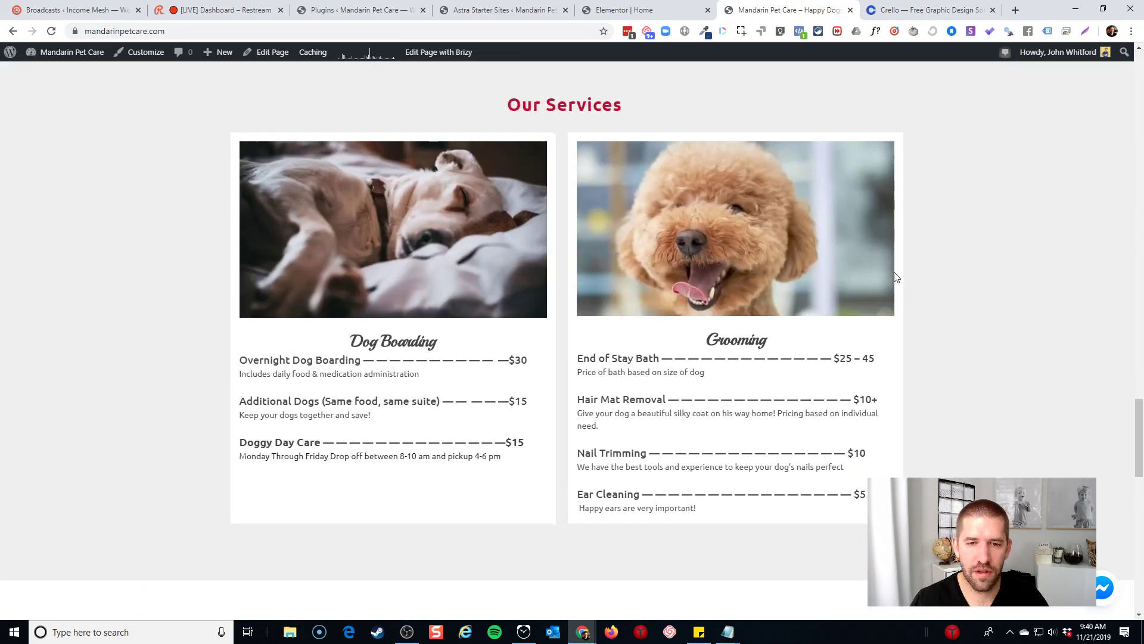
scroll(897, 286, "up", 15)
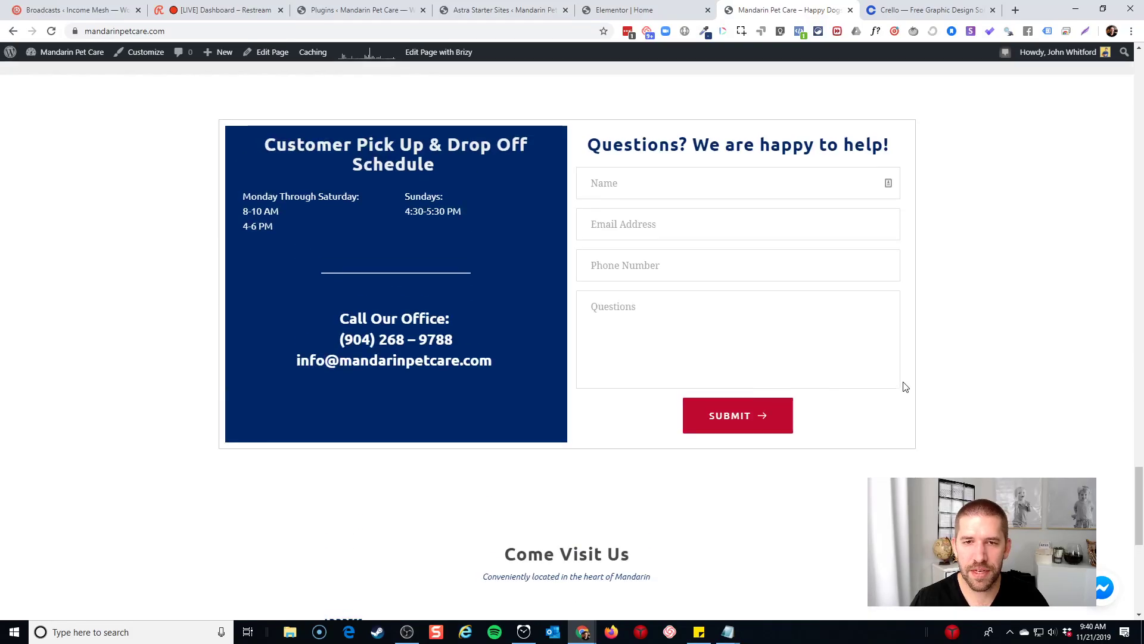
scroll(342, 331, "up", 4)
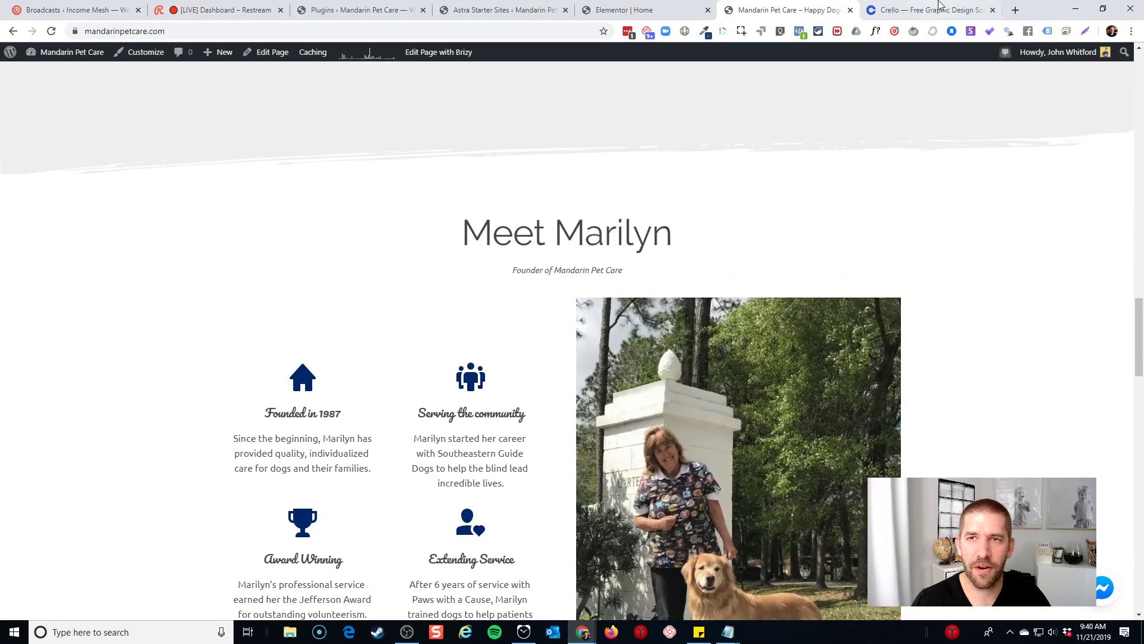
left_click_drag(800, 9, 835, 18)
scroll(536, 351, "down", 2)
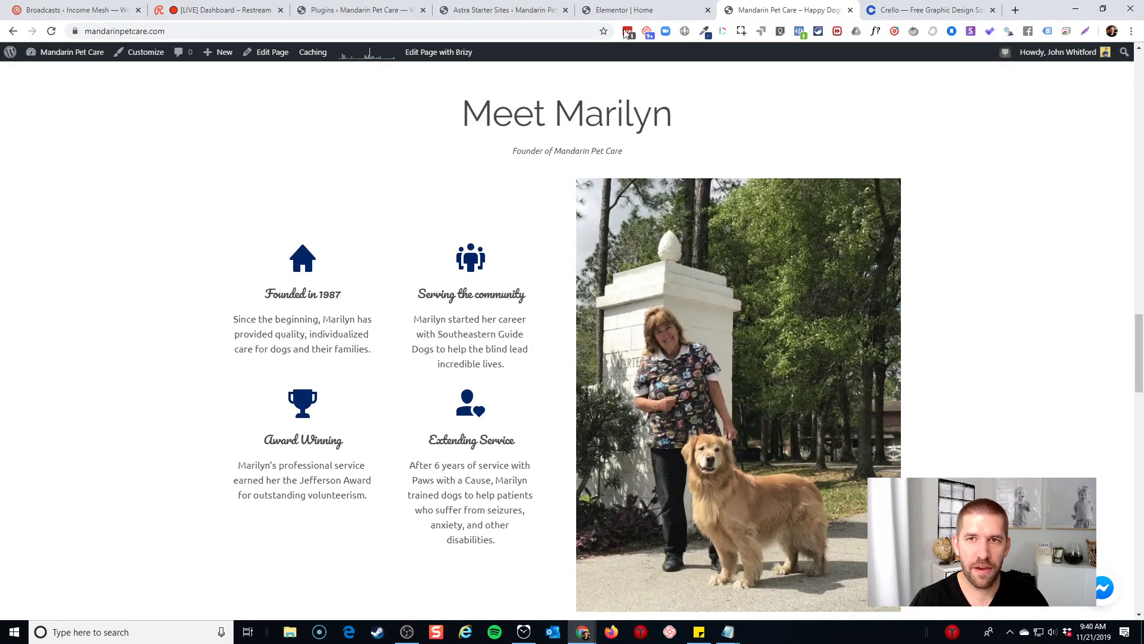
triple_click(320, 292)
key("ctrl+c")
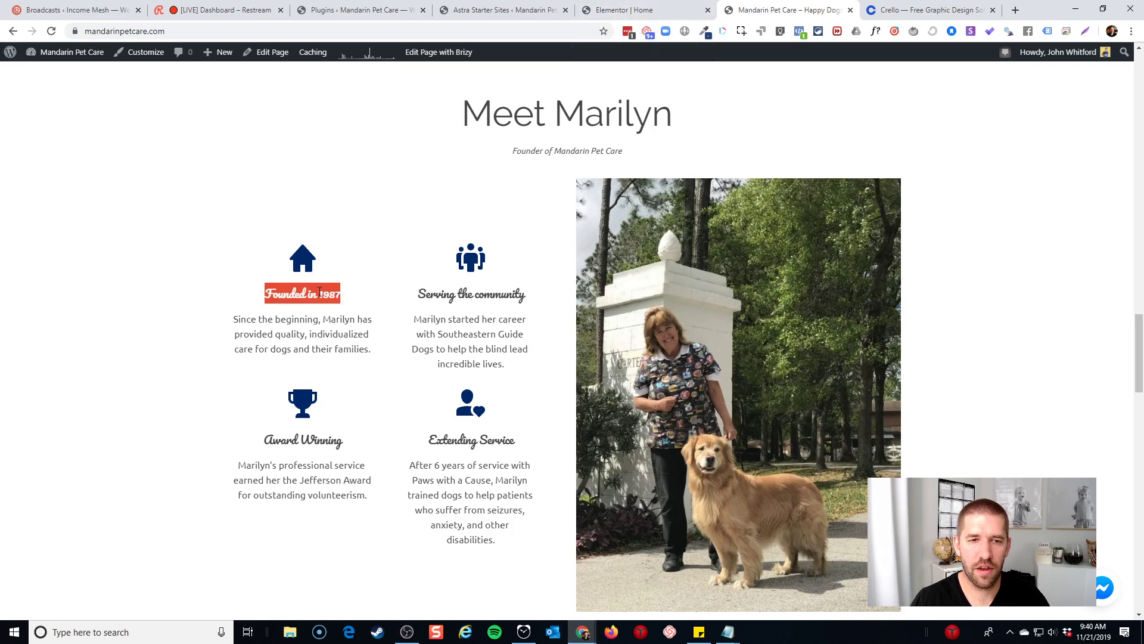
left_click(620, 10)
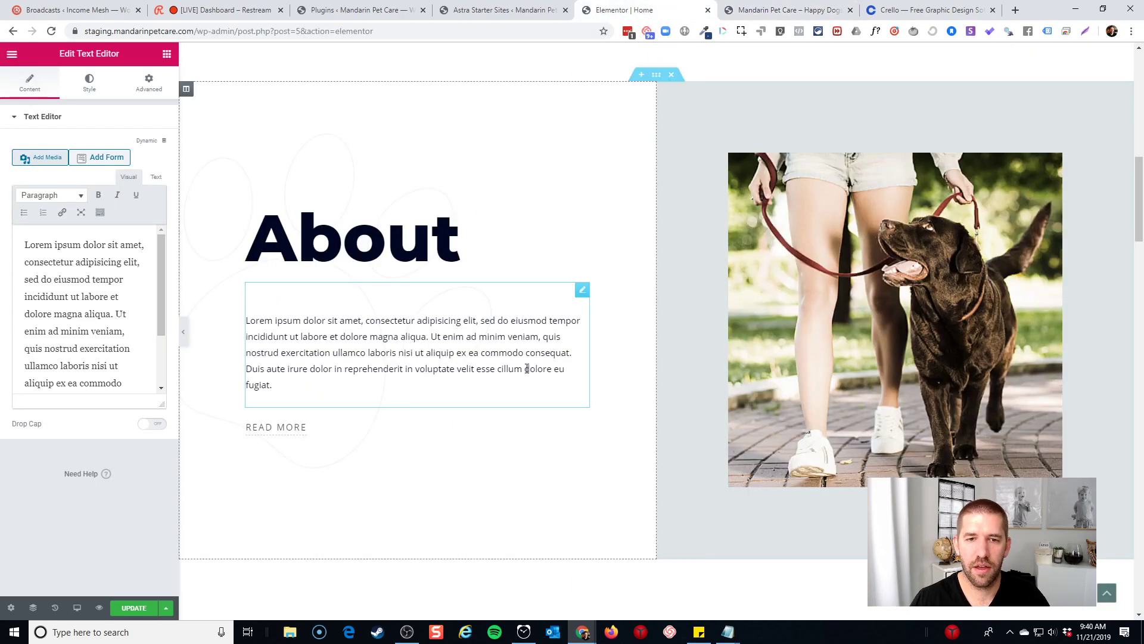
Add a 'Founded in 1987' line above the About placeholder paragraph
left_click(20, 243)
key("Return")
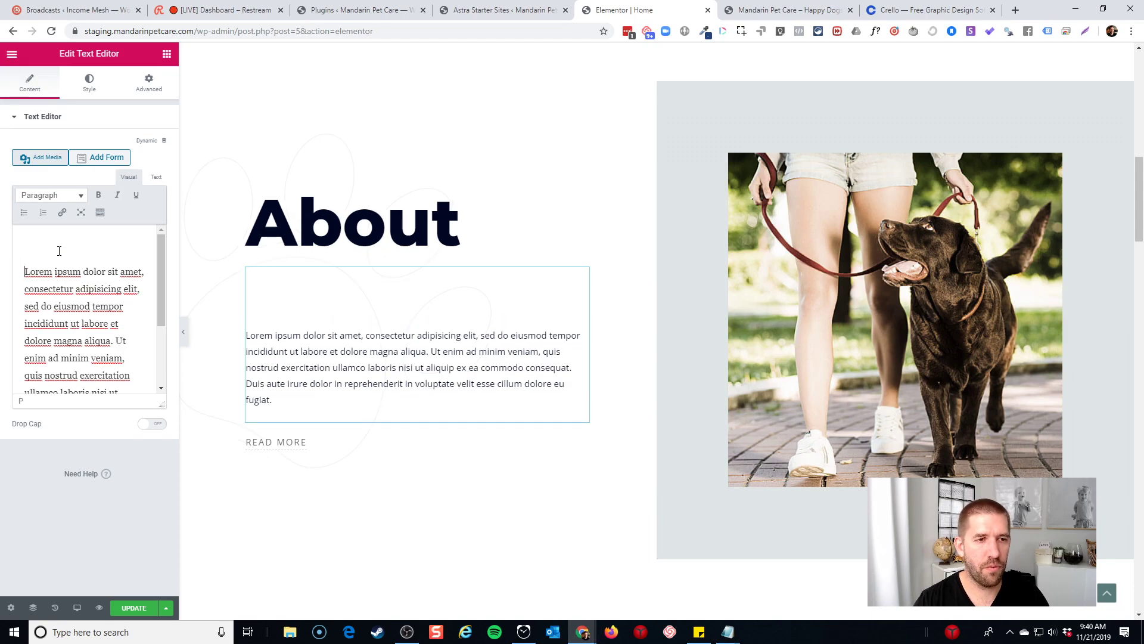
type("Founded in 1987")
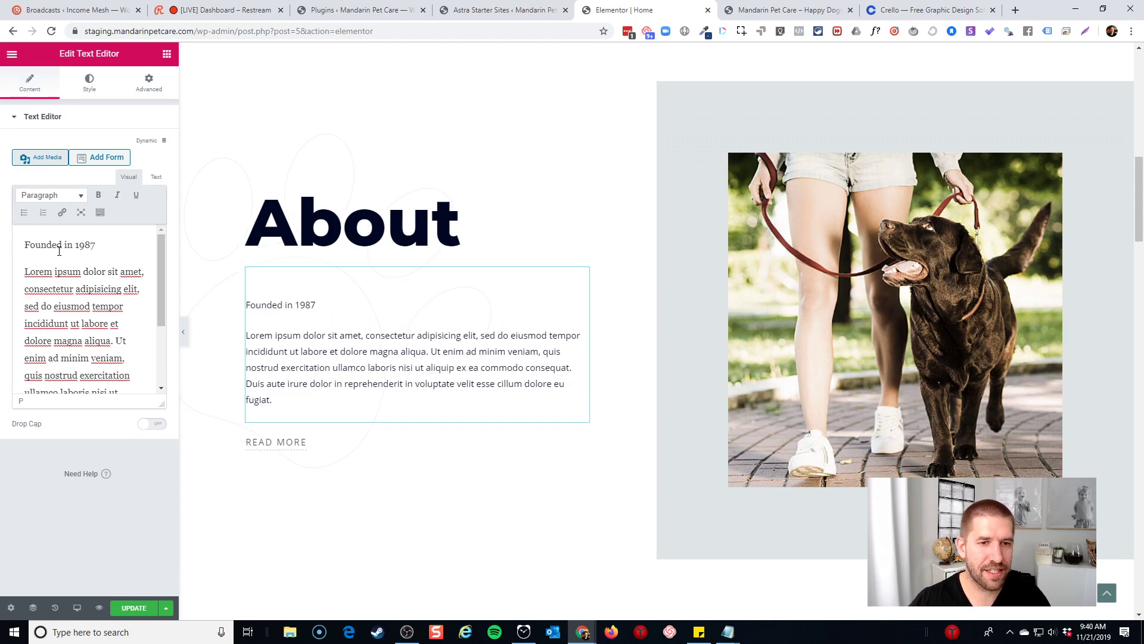
left_click_drag(102, 248, 23, 245)
key("ctrl+v")
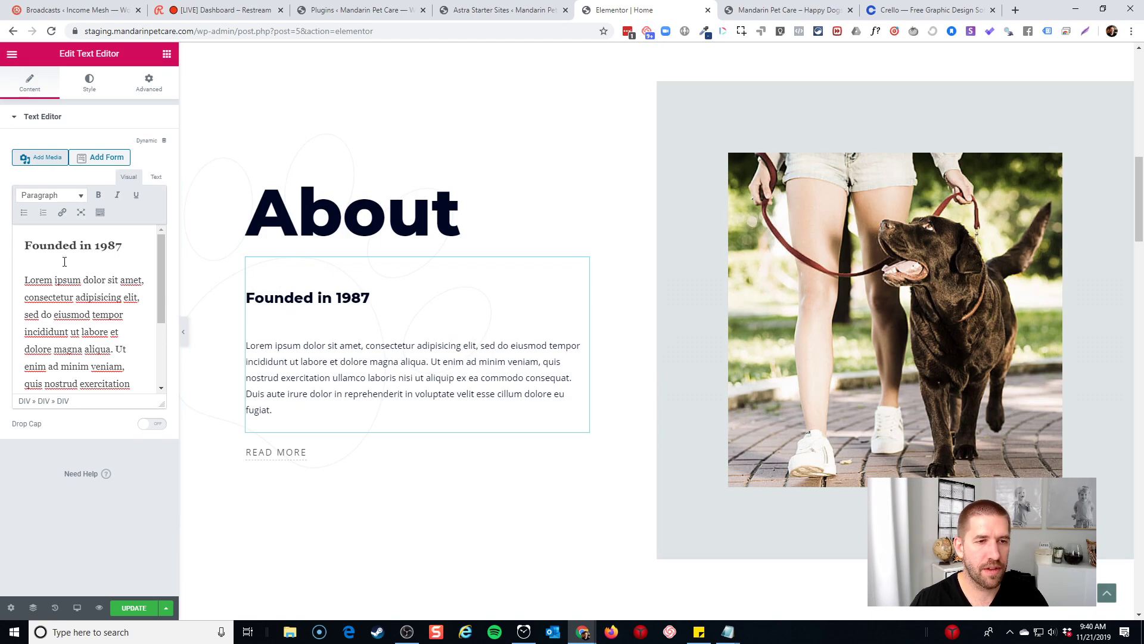
triple_click(32, 239)
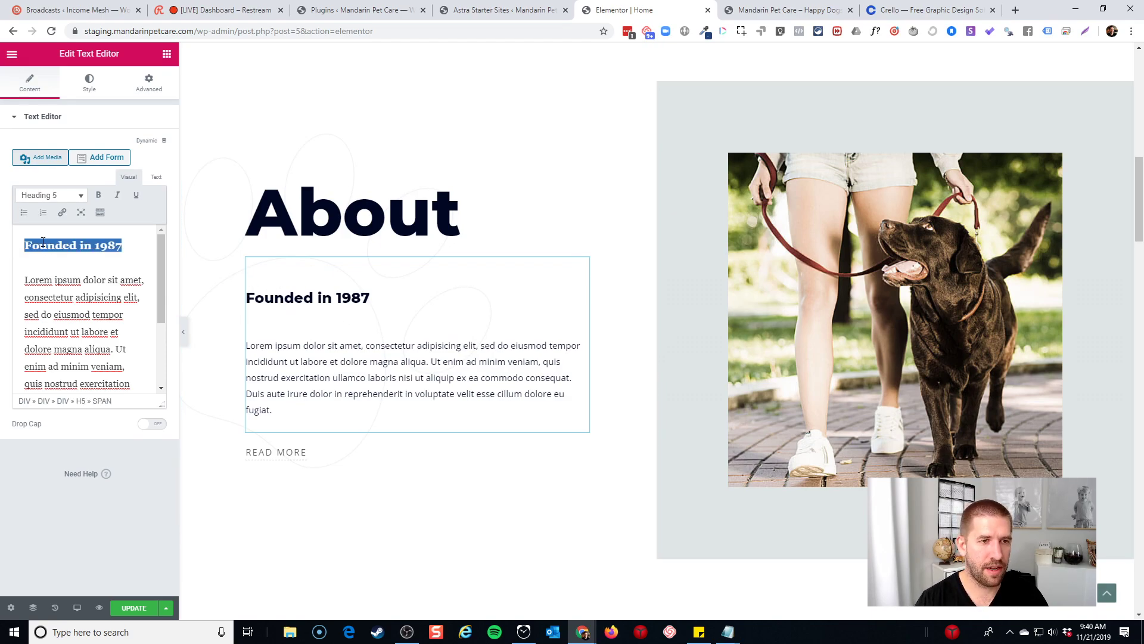
key("BackSpace")
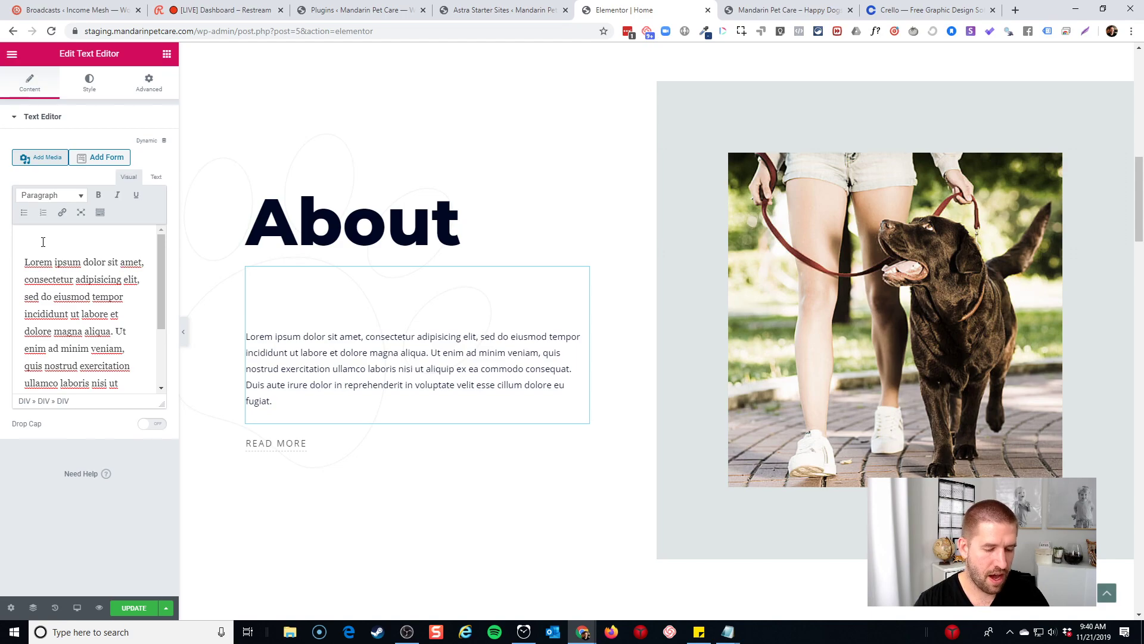
type("Founded in 1987")
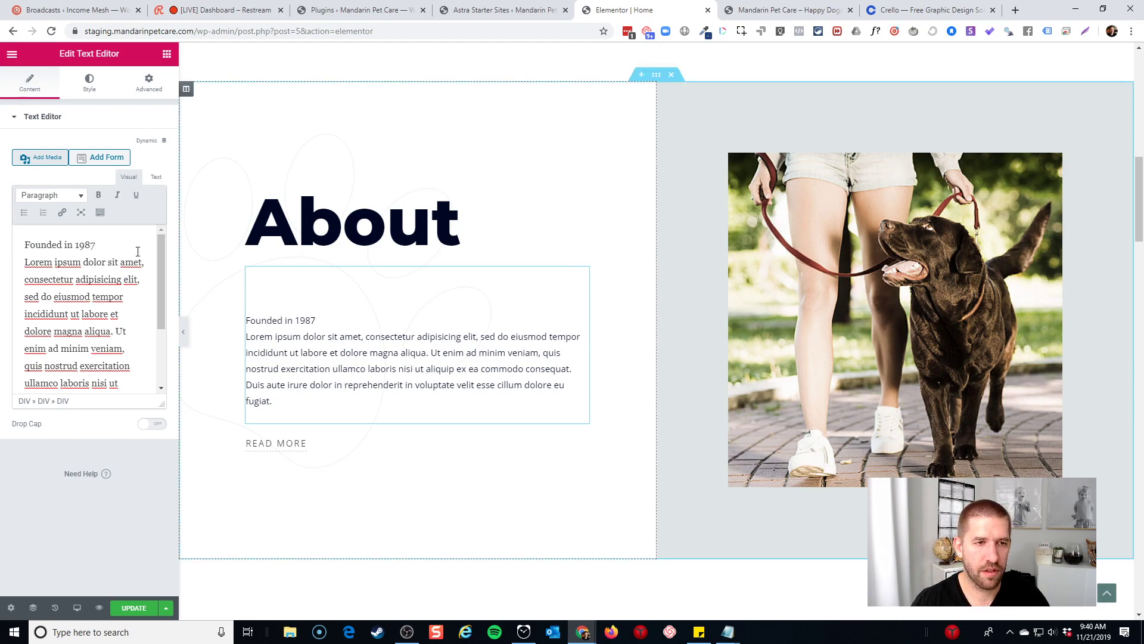
Clear all the text from the About paragraph
left_click(510, 242)
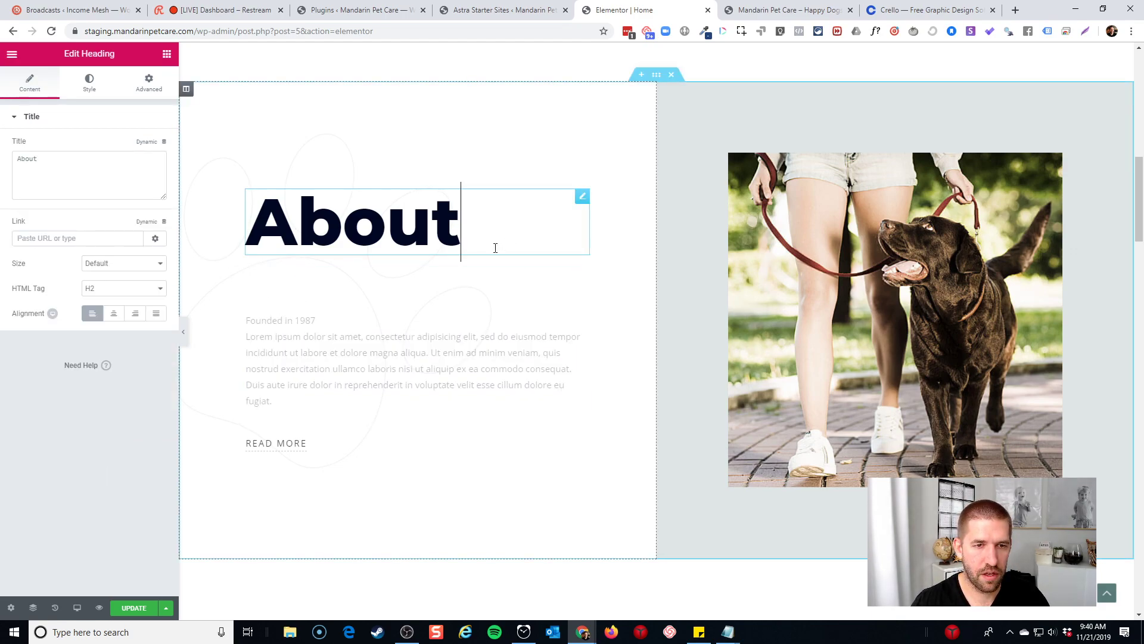
left_click(303, 304)
left_click(84, 237)
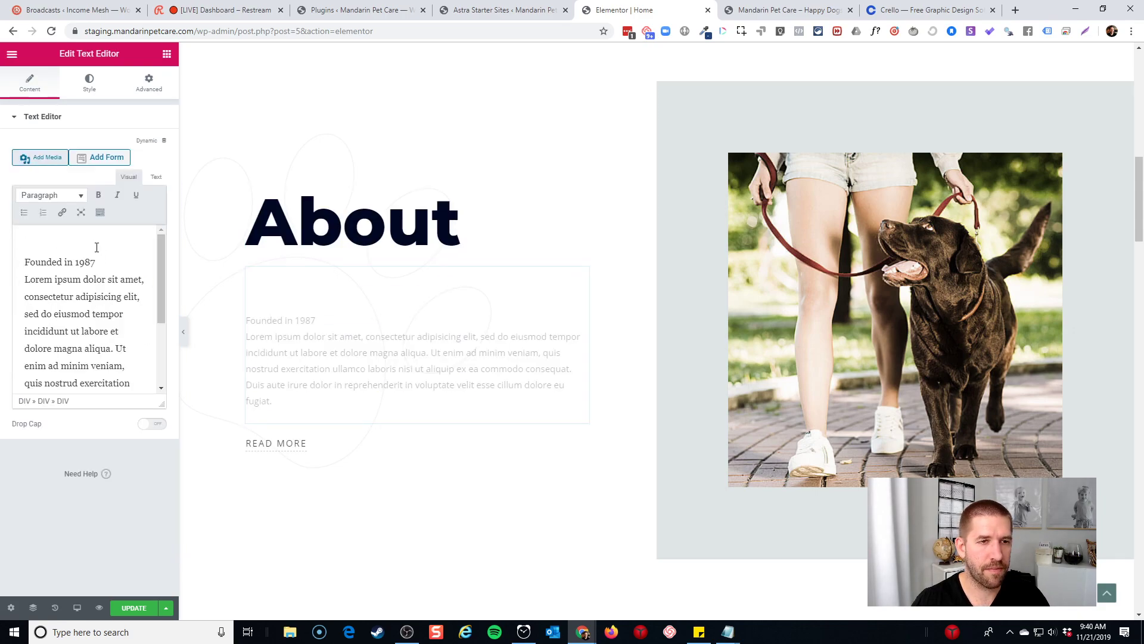
key("ctrl+a")
key("ctrl+c")
key("BackSpace")
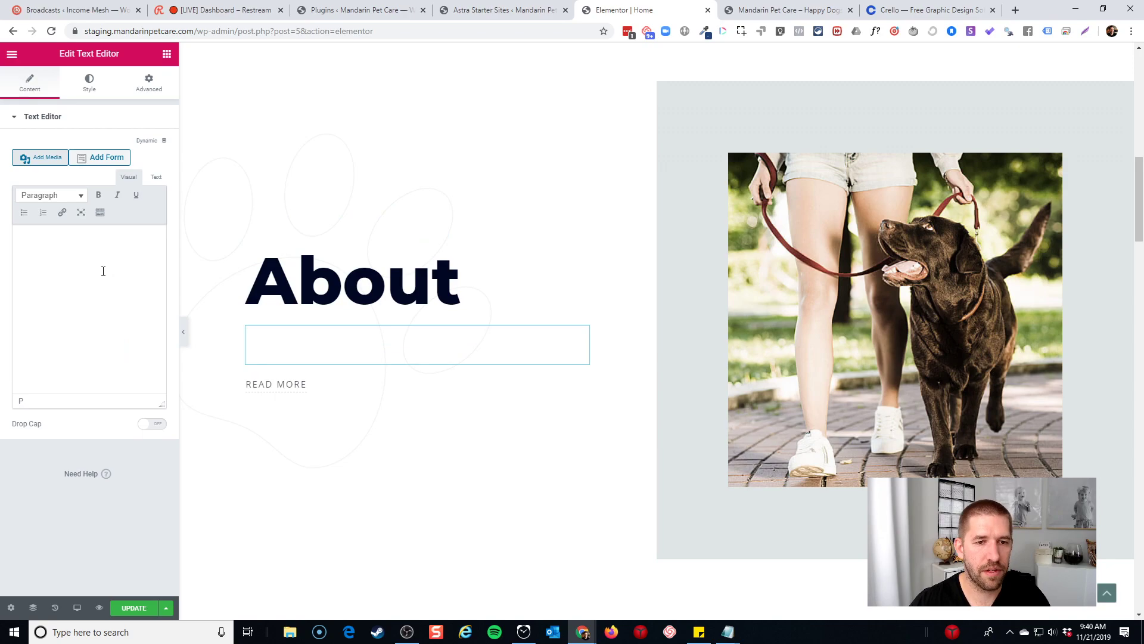
Undo the About text edits, restoring the lorem ipsum placeholder
left_click(167, 54)
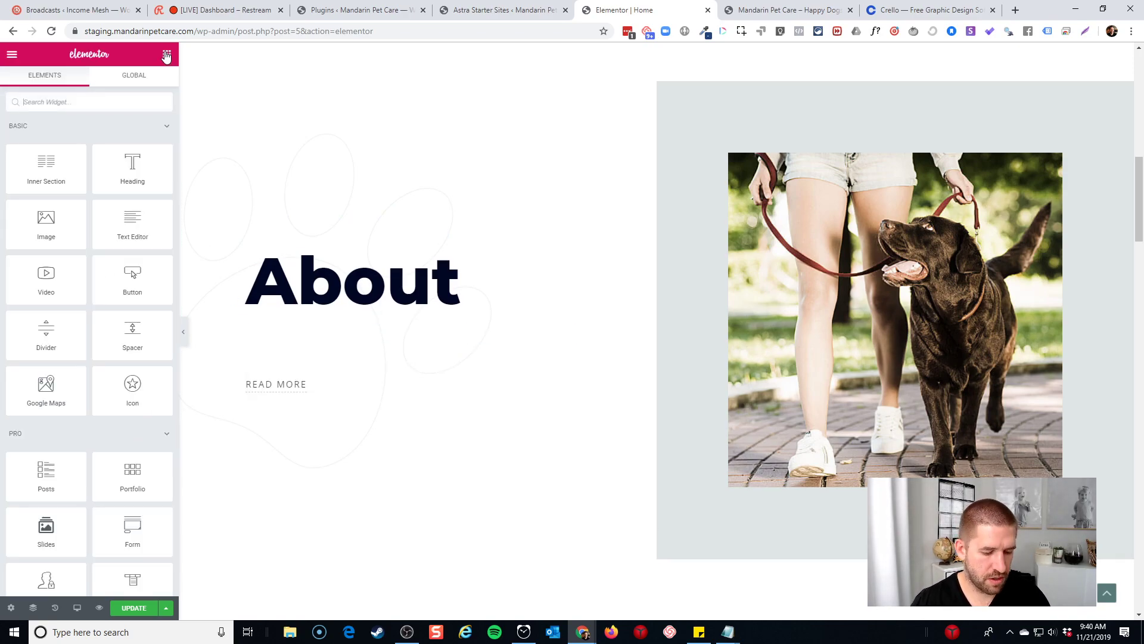
left_click(345, 334)
key("ctrl+v")
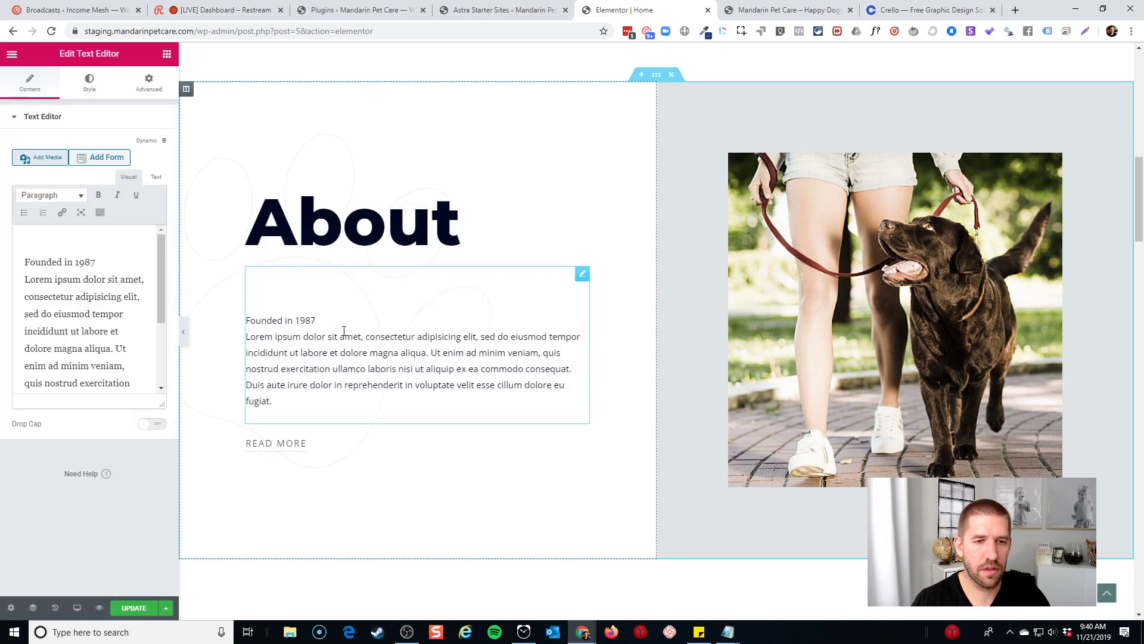
key("ctrl+z")
key("ctrl+z")
key("ctrl+z")
key("ctrl+z")
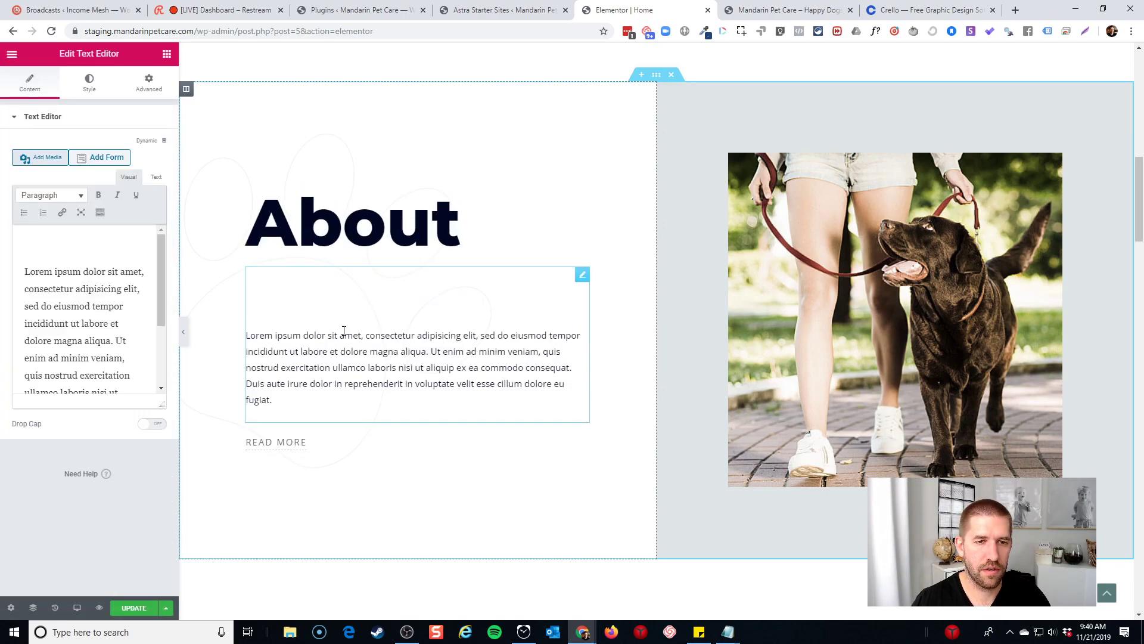
key("ctrl+z")
left_click(334, 245)
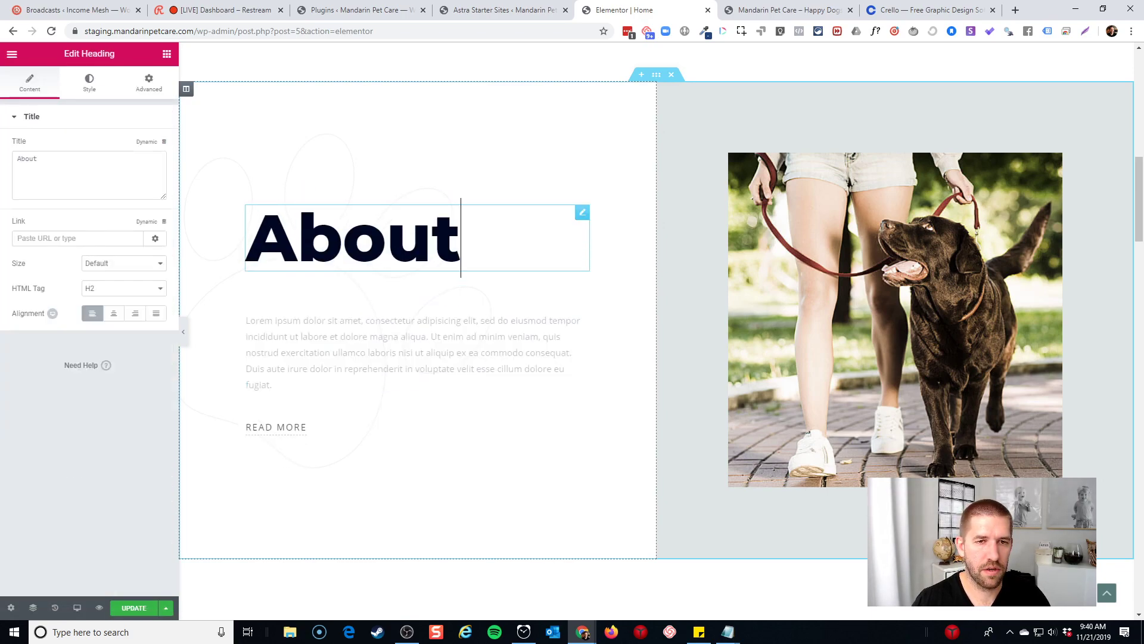
left_click(314, 334)
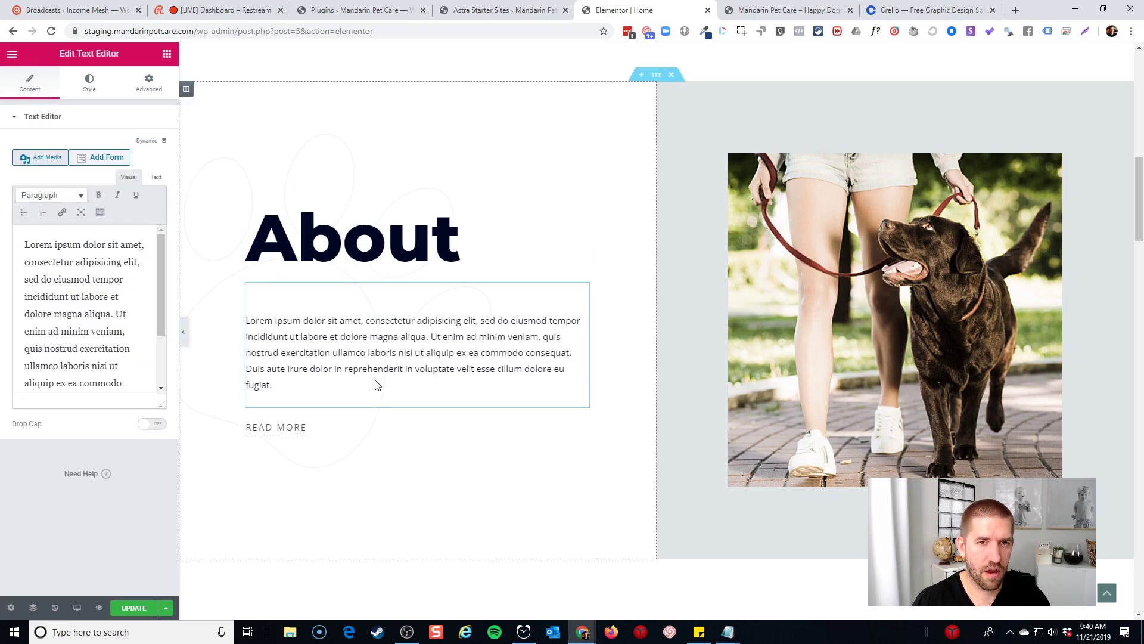
scroll(376, 383, "down", 10)
scroll(323, 304, "up", 4)
Delete 'Daily Dog' and change 'Walking' to 'Daycare' in the first service heading
left_click(324, 311)
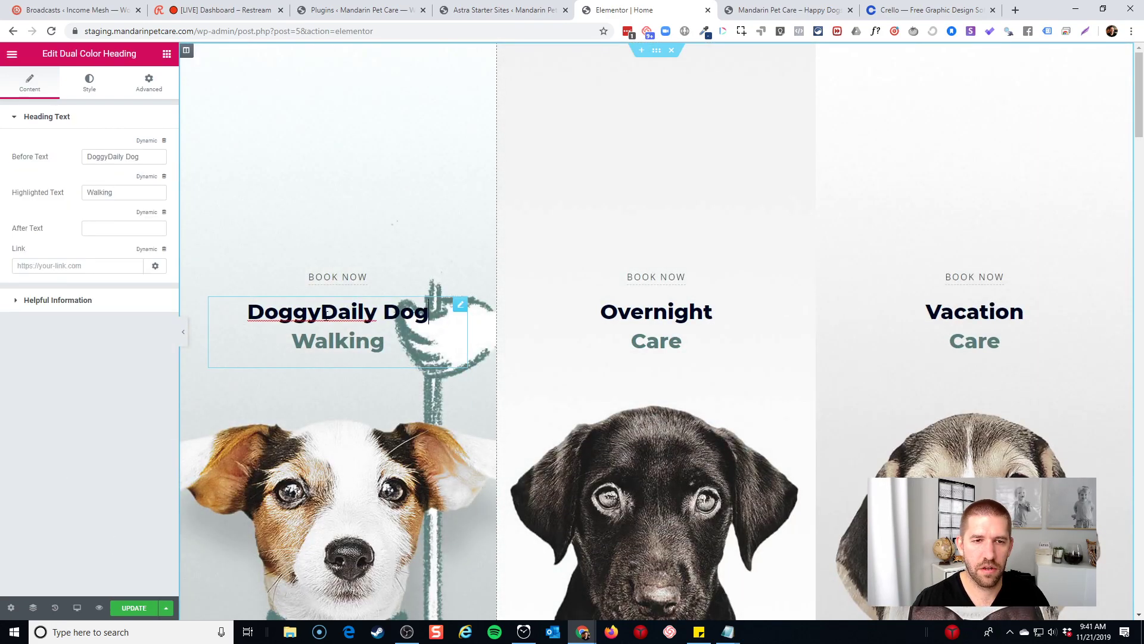
left_click(435, 313)
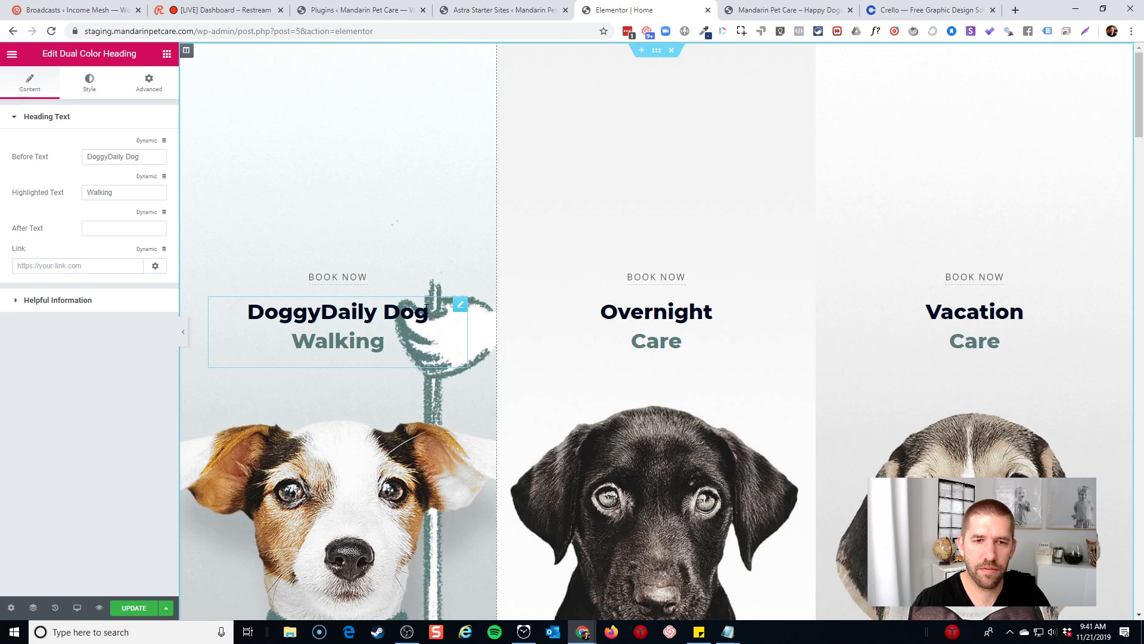
left_click_drag(427, 310, 329, 308)
key("BackSpace")
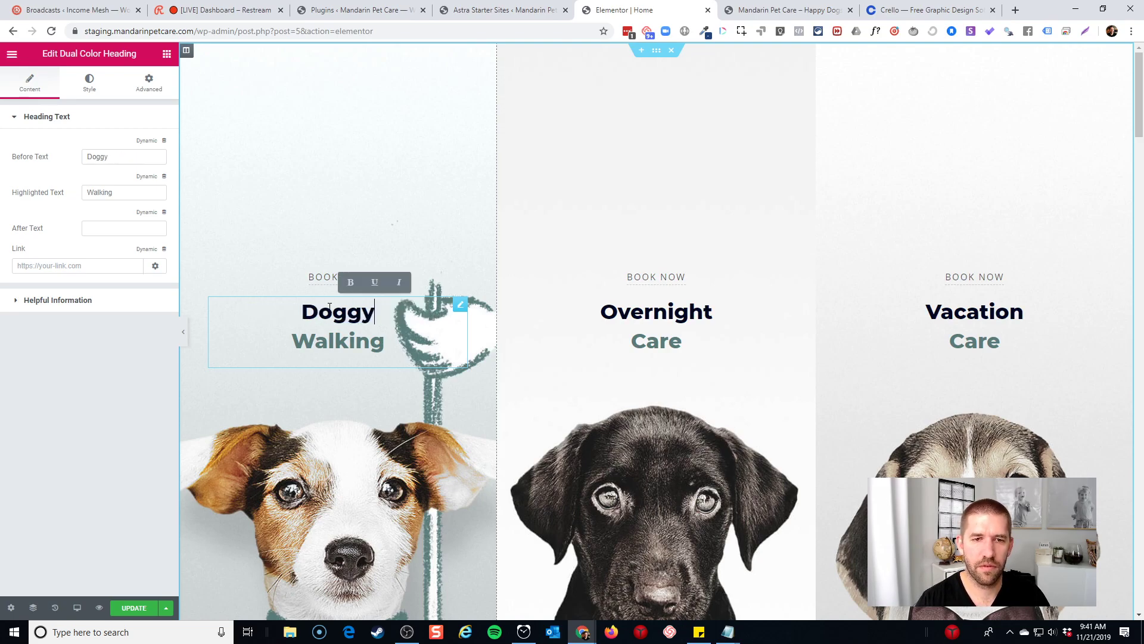
double_click(332, 333)
type("Da")
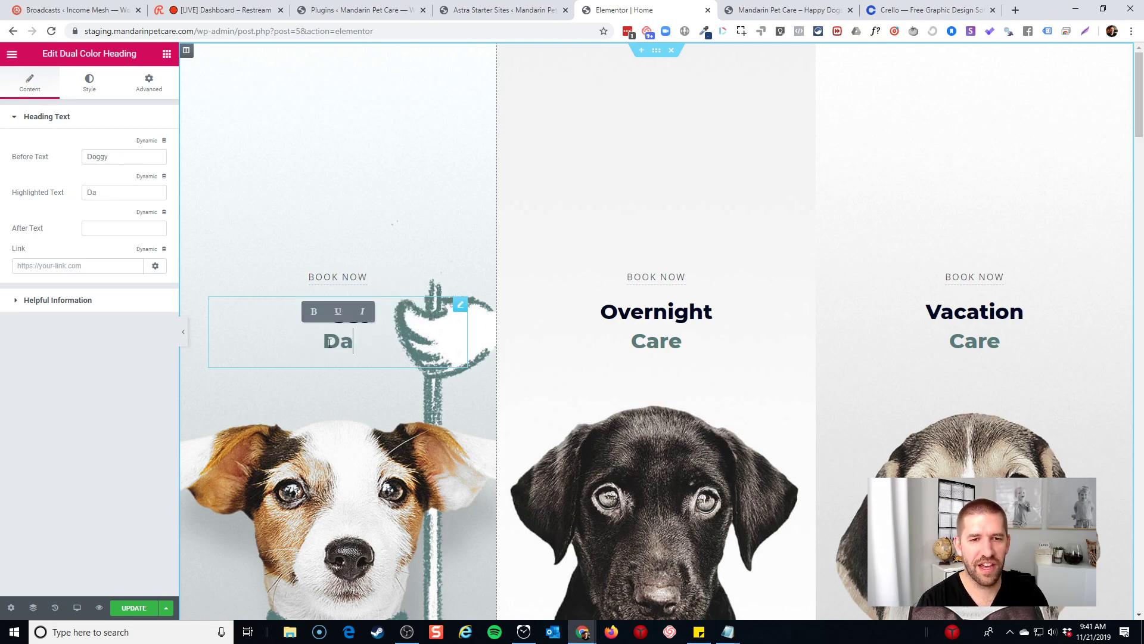
type("ycare")
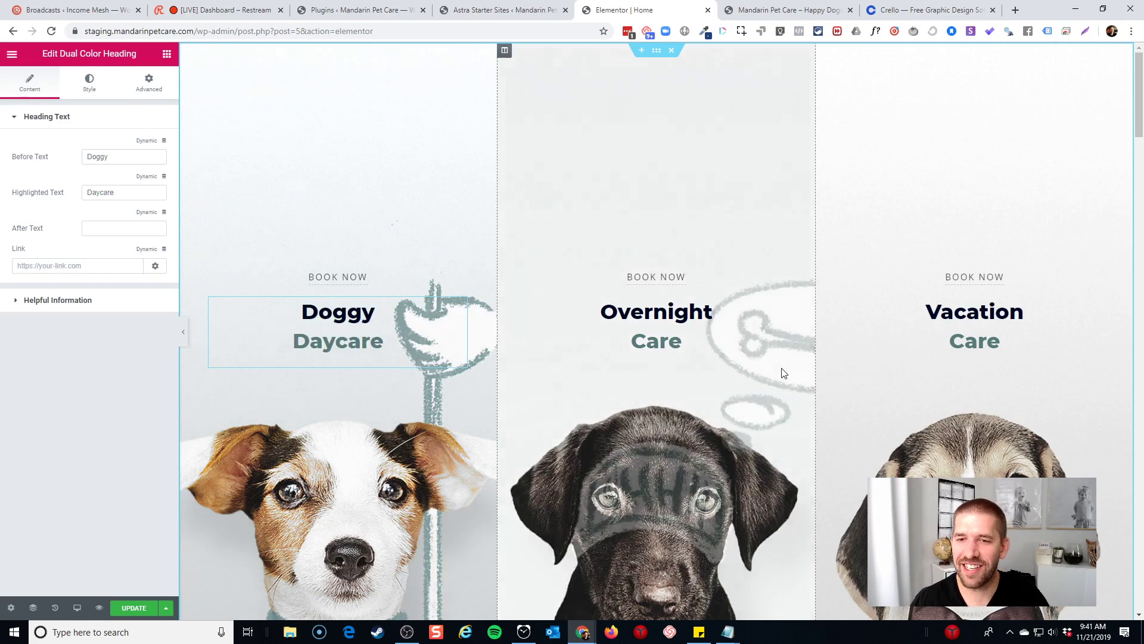
scroll(775, 370, "down", 7)
scroll(401, 488, "down", 4)
left_click(417, 397)
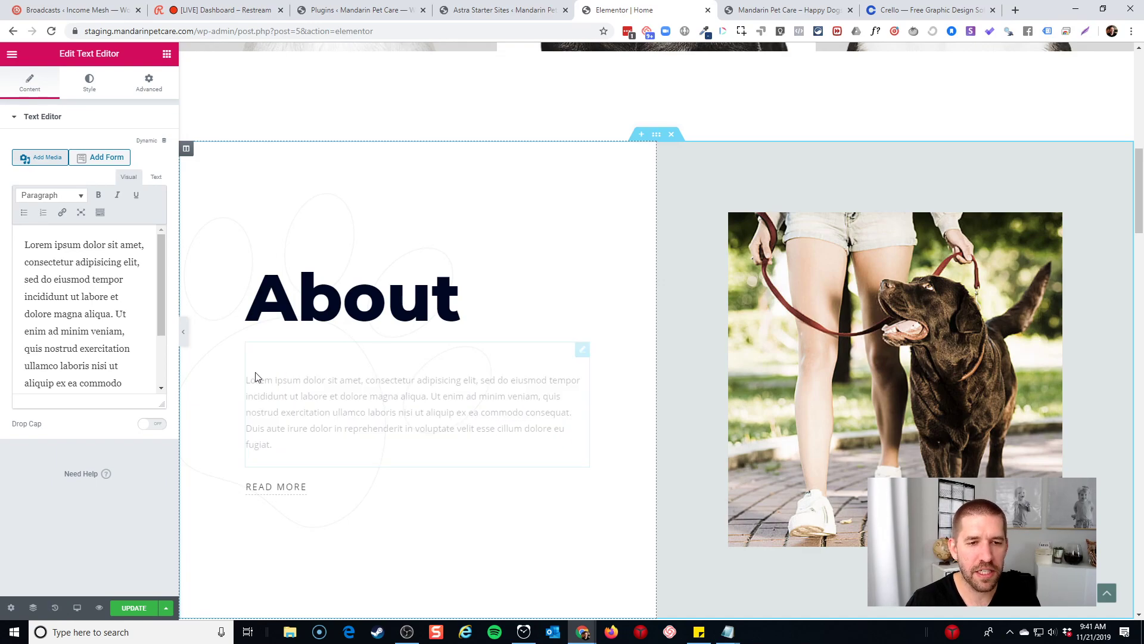
Replace the lorem ipsum with 'Founded in 1987, Mandarin Pet Care has provided quality, individualized care for dogs and their families.'
left_click(154, 91)
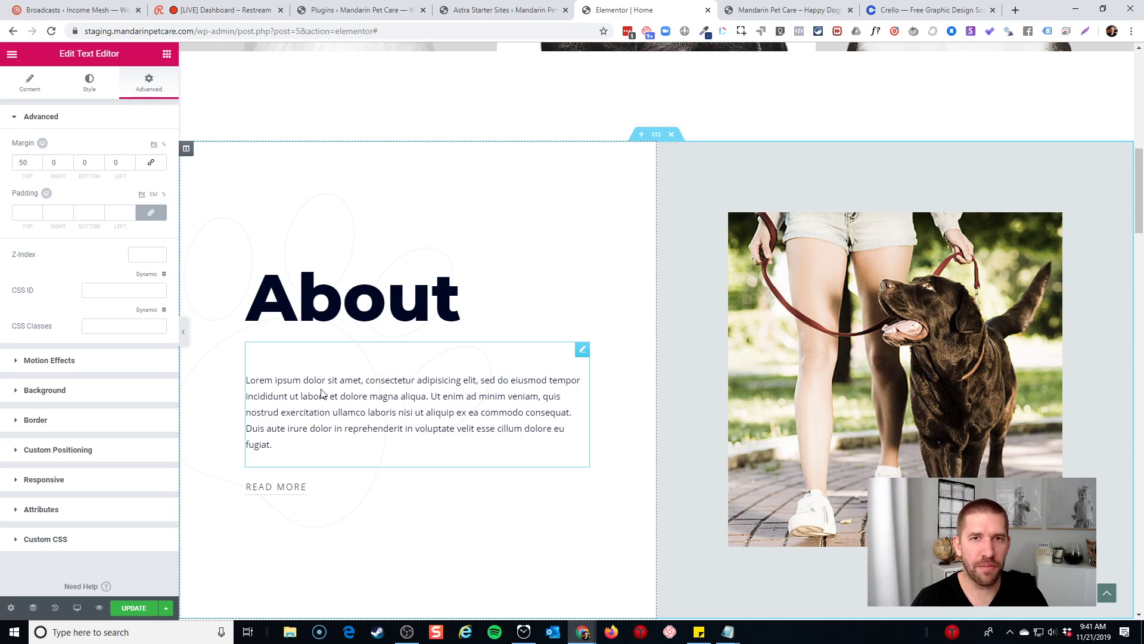
left_click(849, 11)
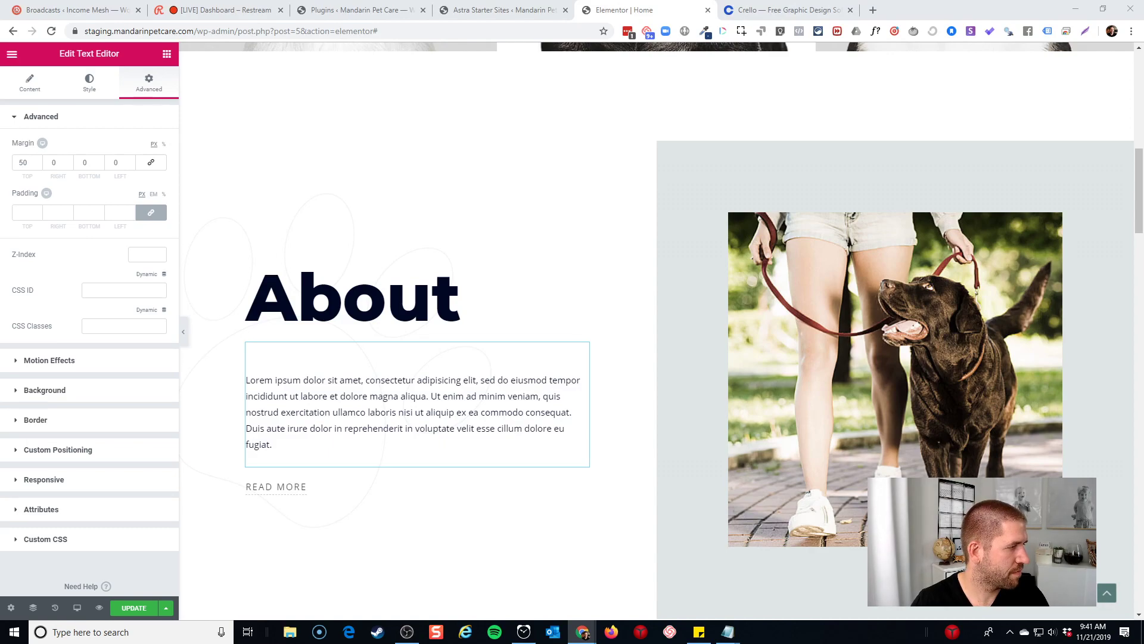
key("BackSpace")
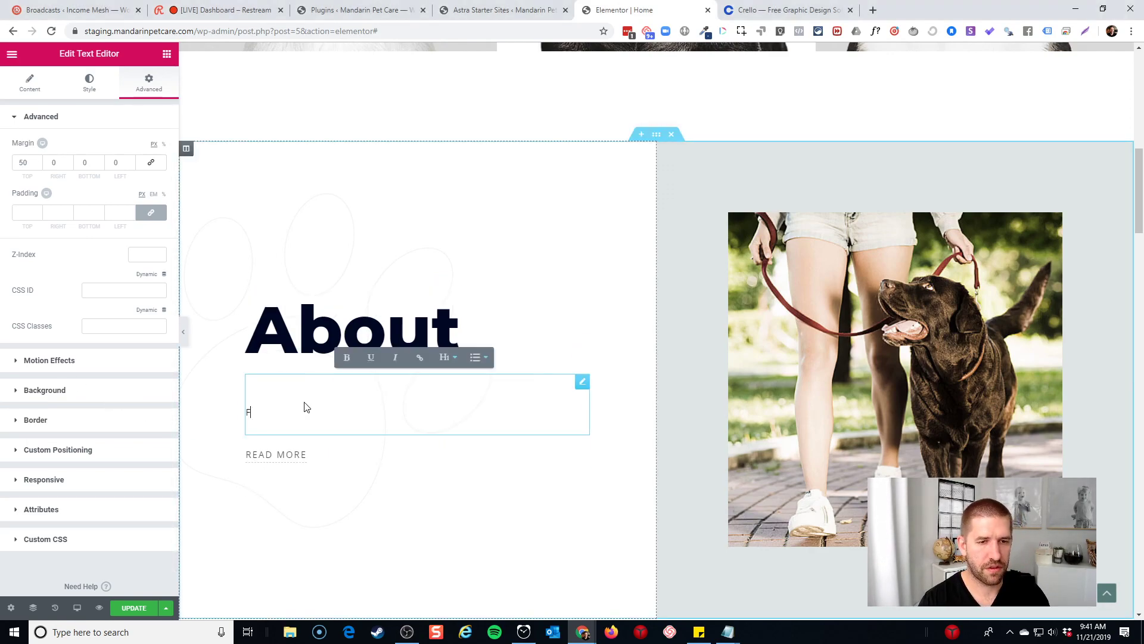
type("Founded in 1987,")
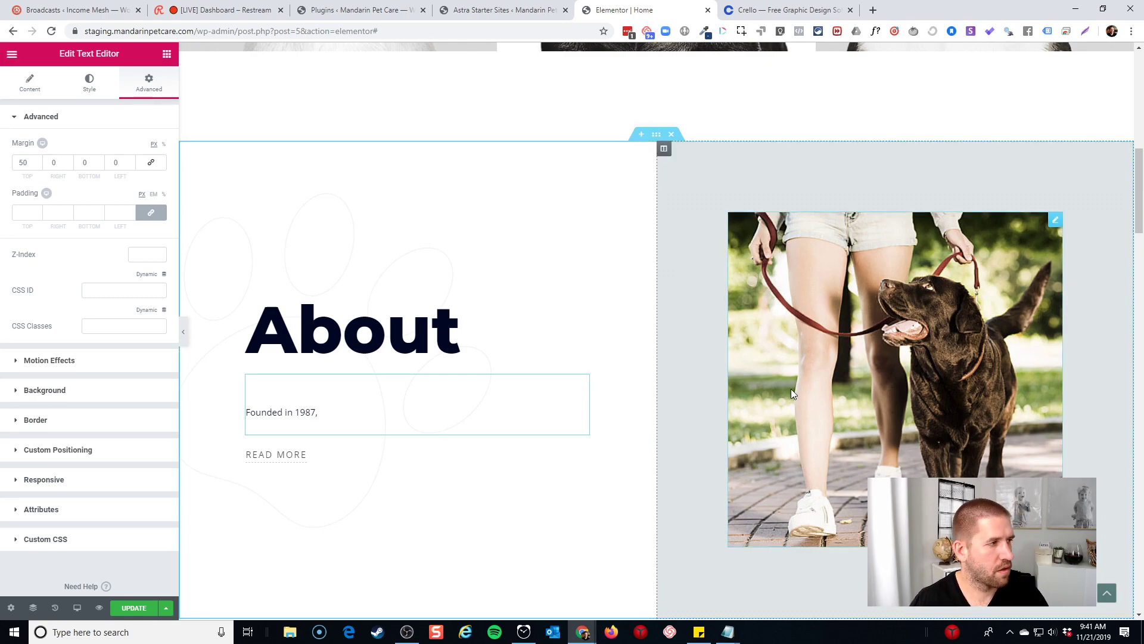
type("Mandarin")
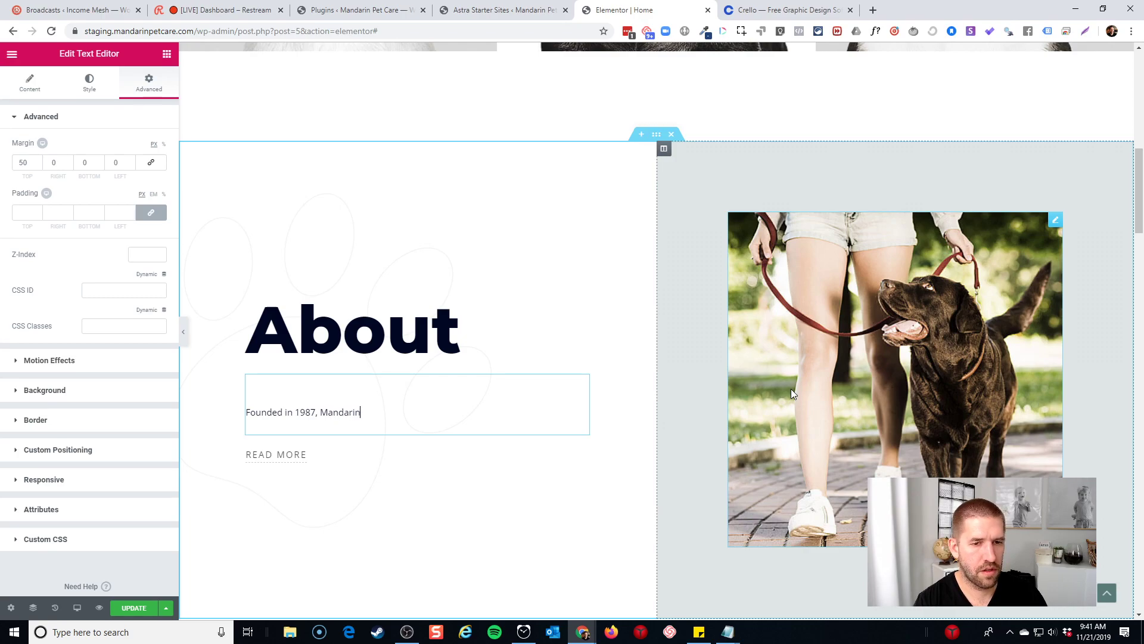
type(" Pet Care has")
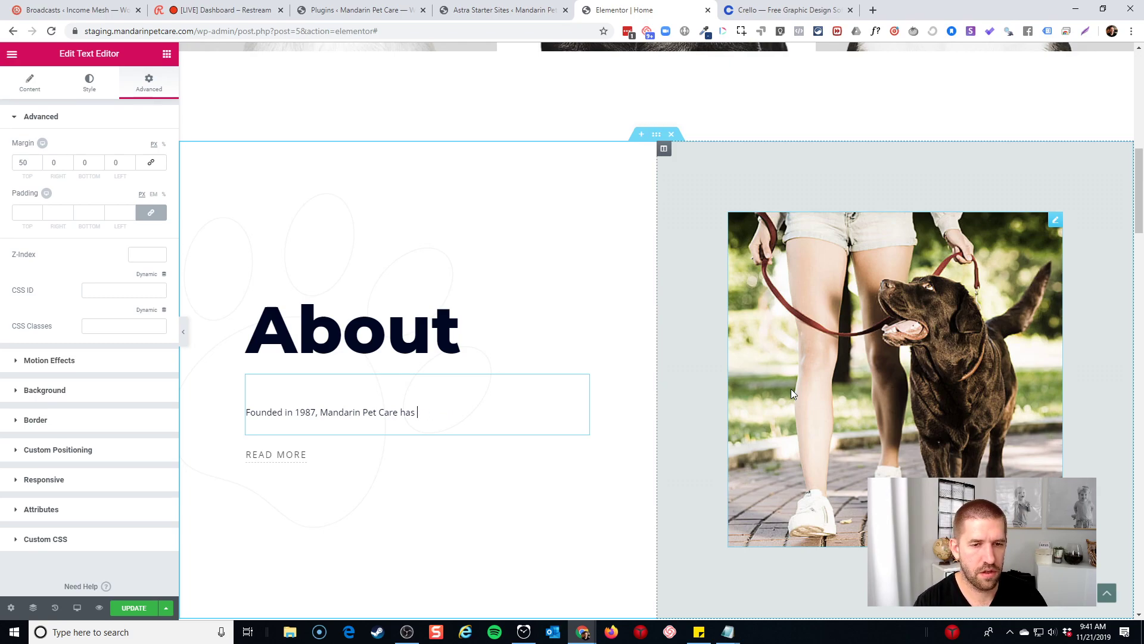
type("provid")
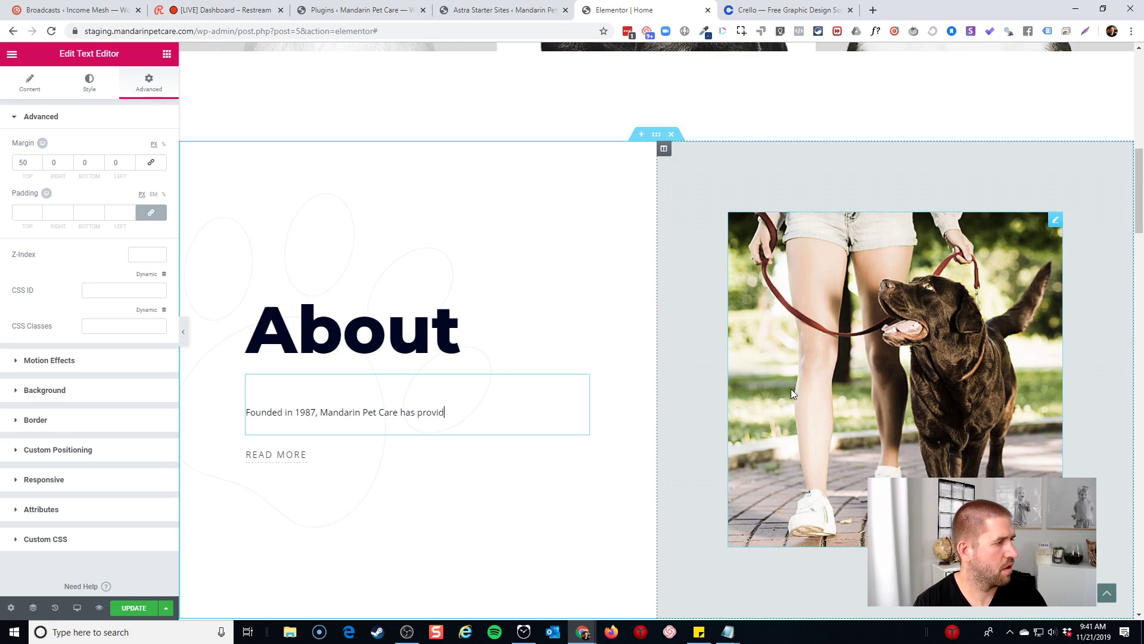
type("ed quality, indi")
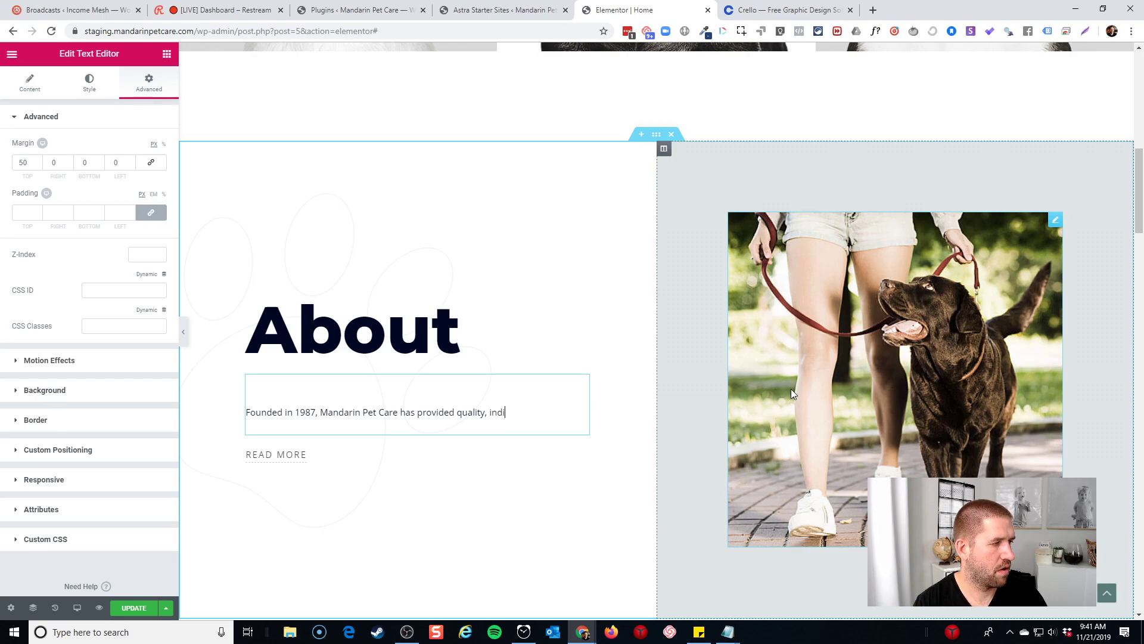
type("vidualiszed")
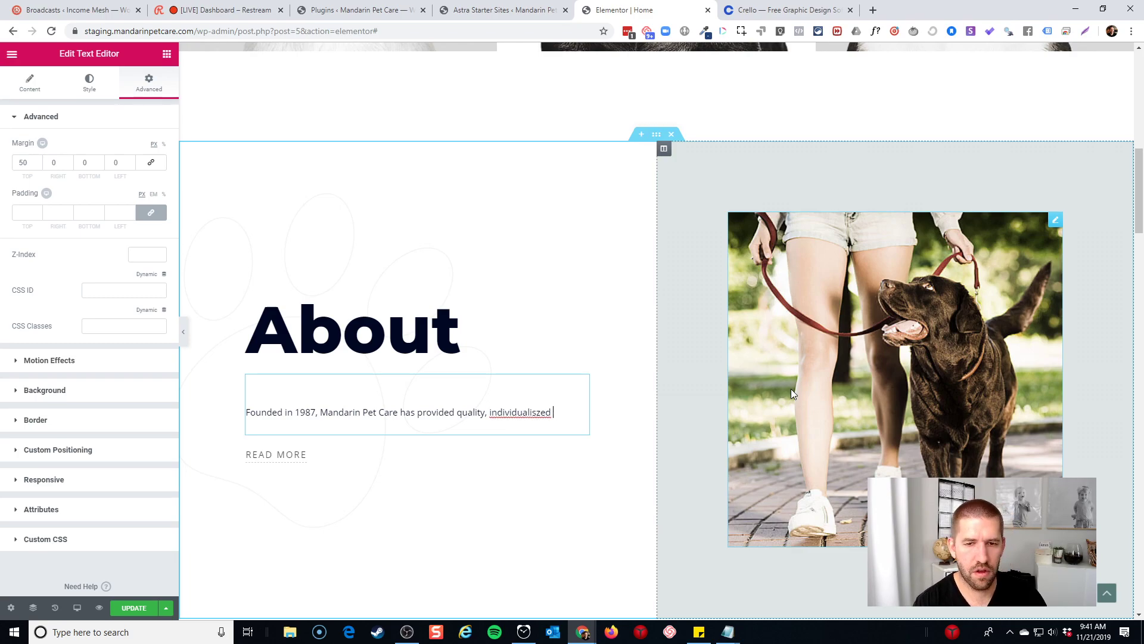
key("BackSpace")
key("BackSpace")
key("BackSpace")
key("BackSpace")
key("BackSpace")
type("zed care f")
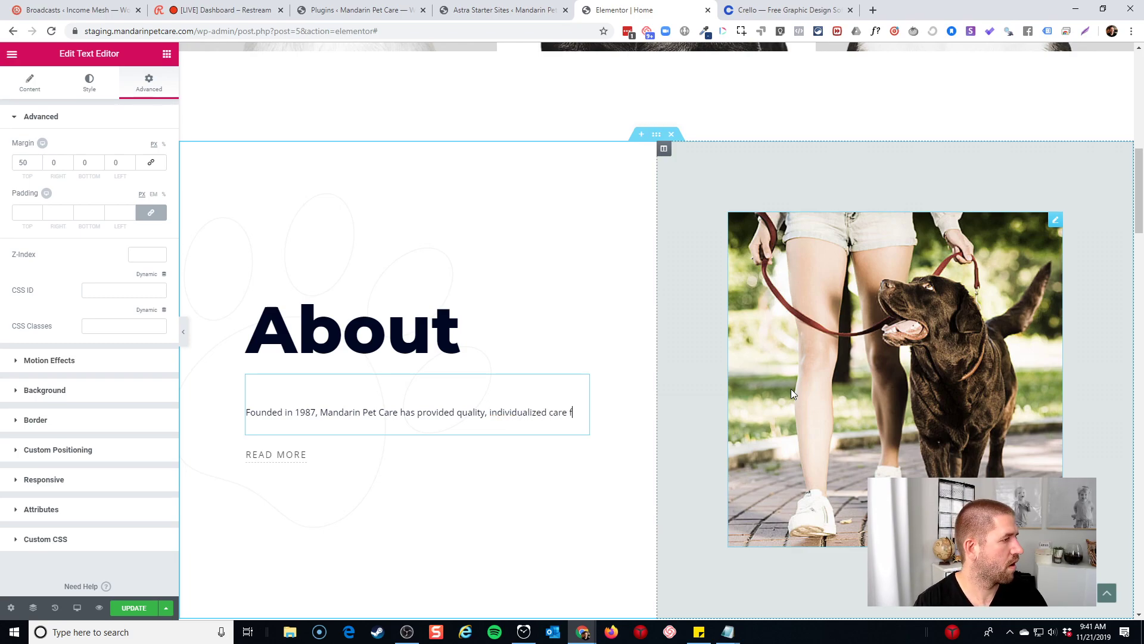
type("or do")
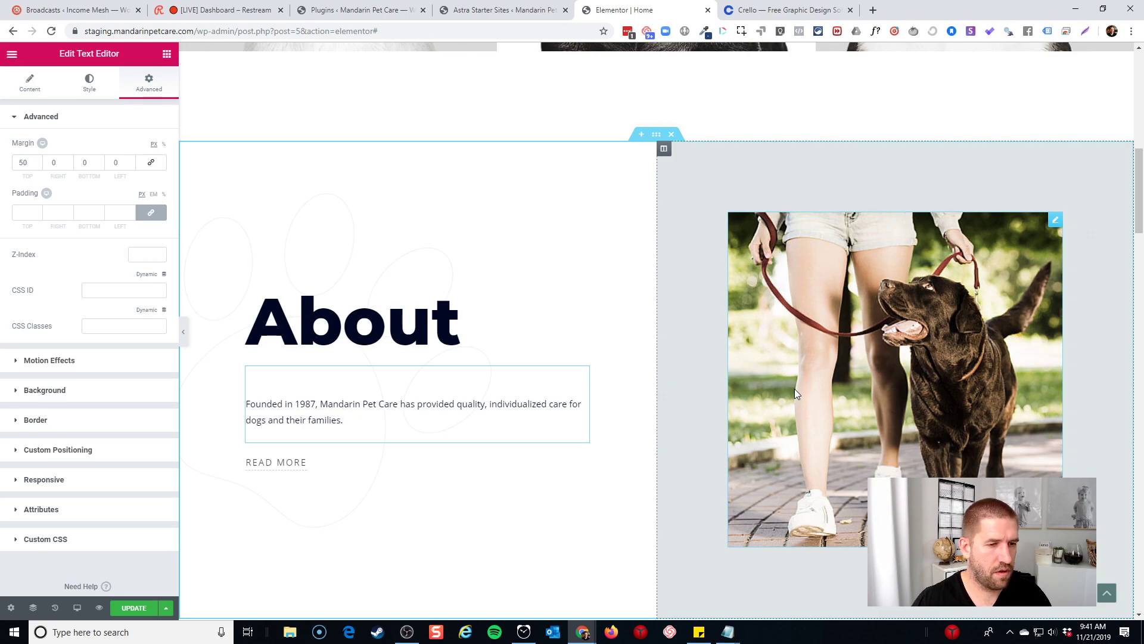
type("gs and their families.")
Add a second paragraph about the owner's guide-dog training work, ending 'the blind lead incredible lives.'
key("Return")
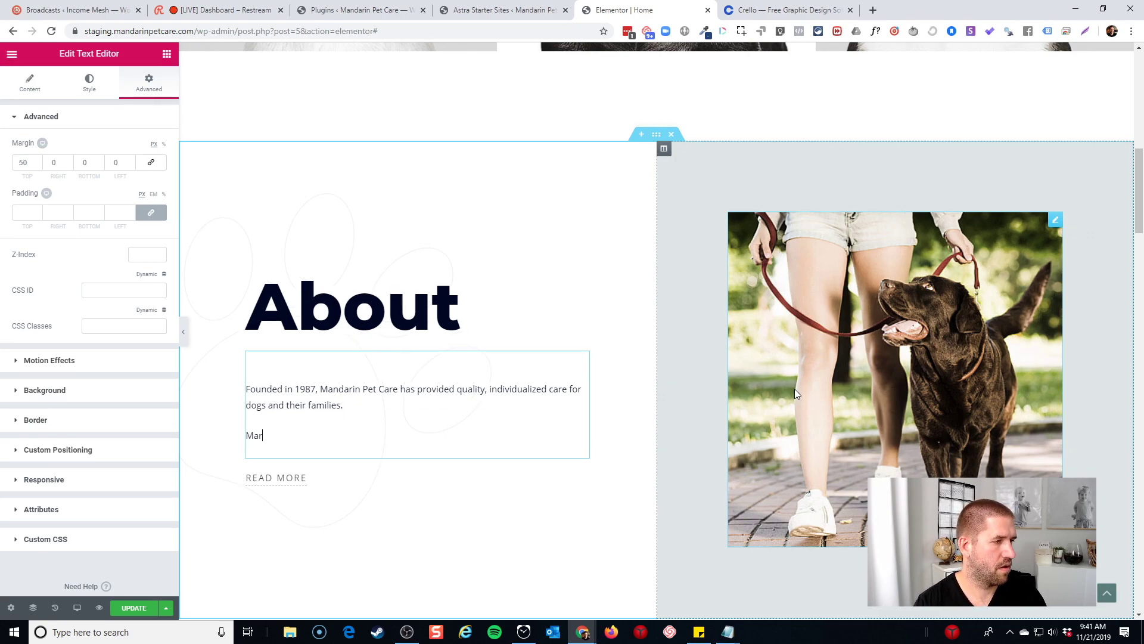
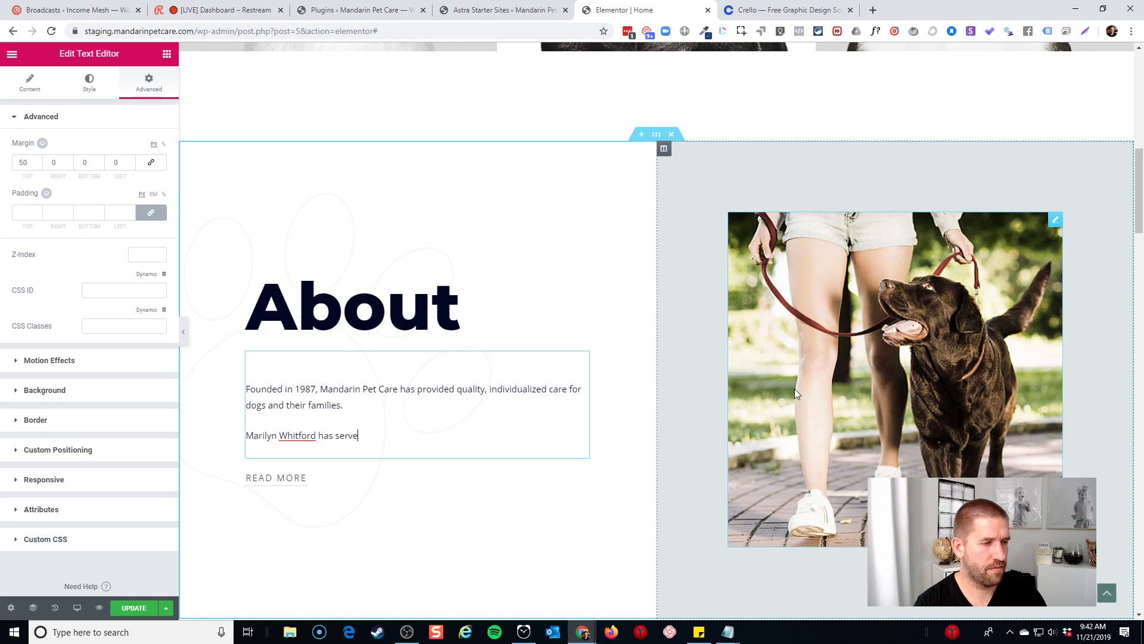
type("comm")
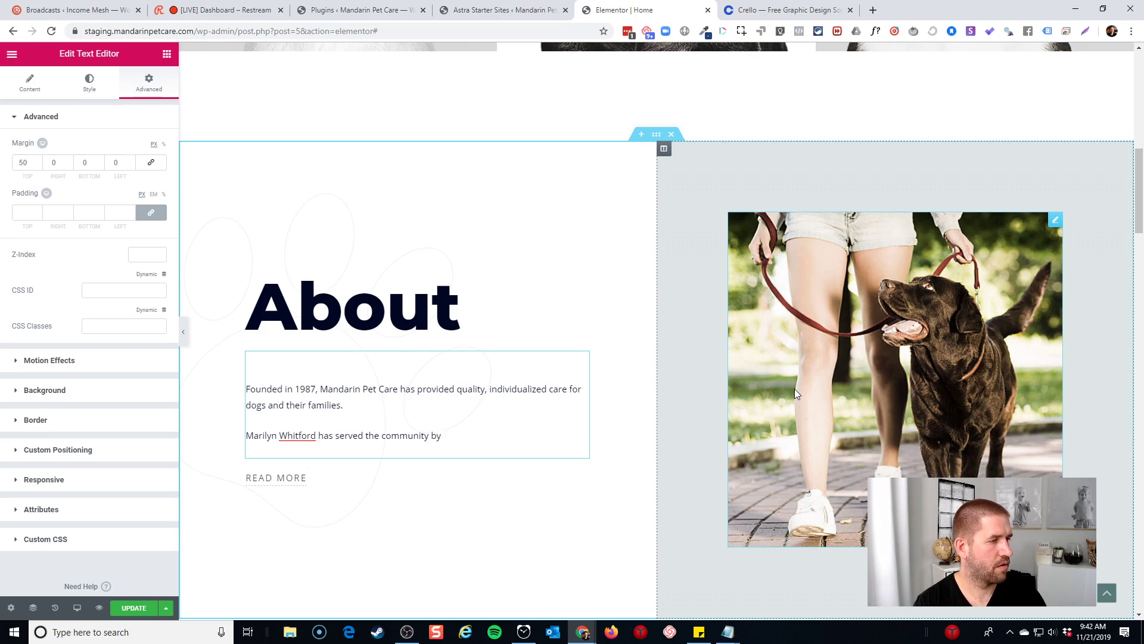
type("unity through pro")
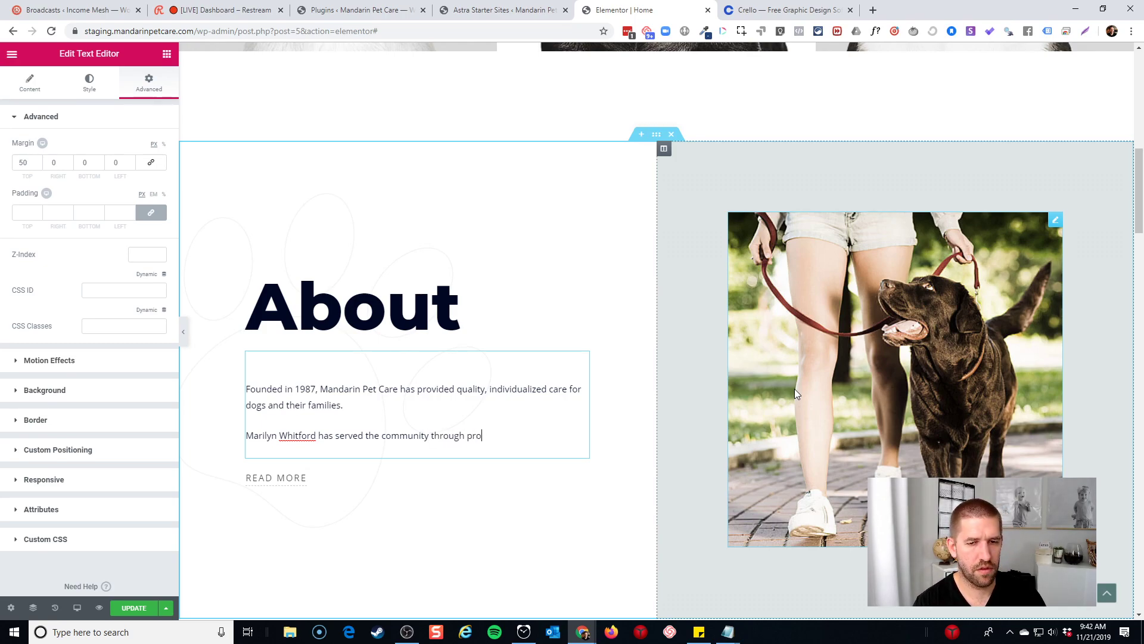
type("fessional ")
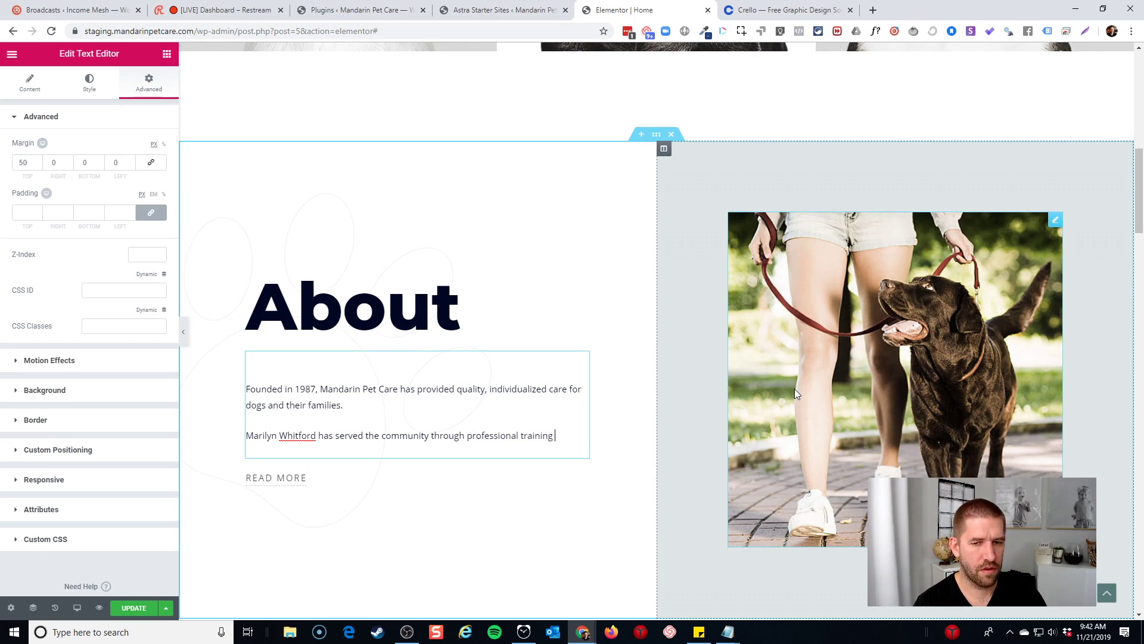
type("training ")
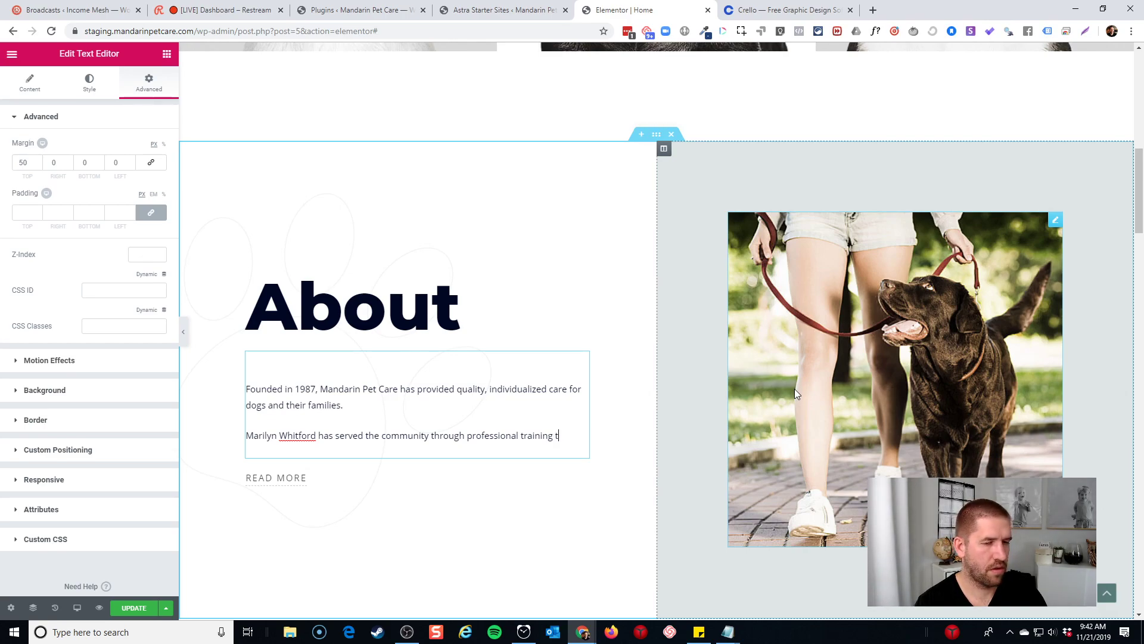
type("through Southeas")
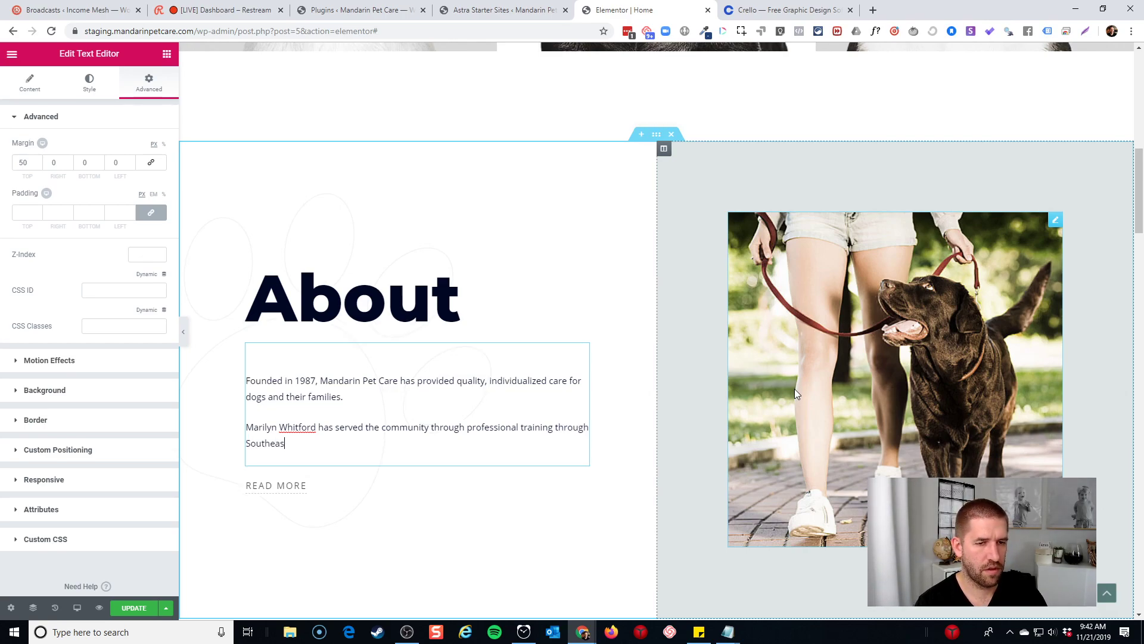
type("tern Guide Dogs ")
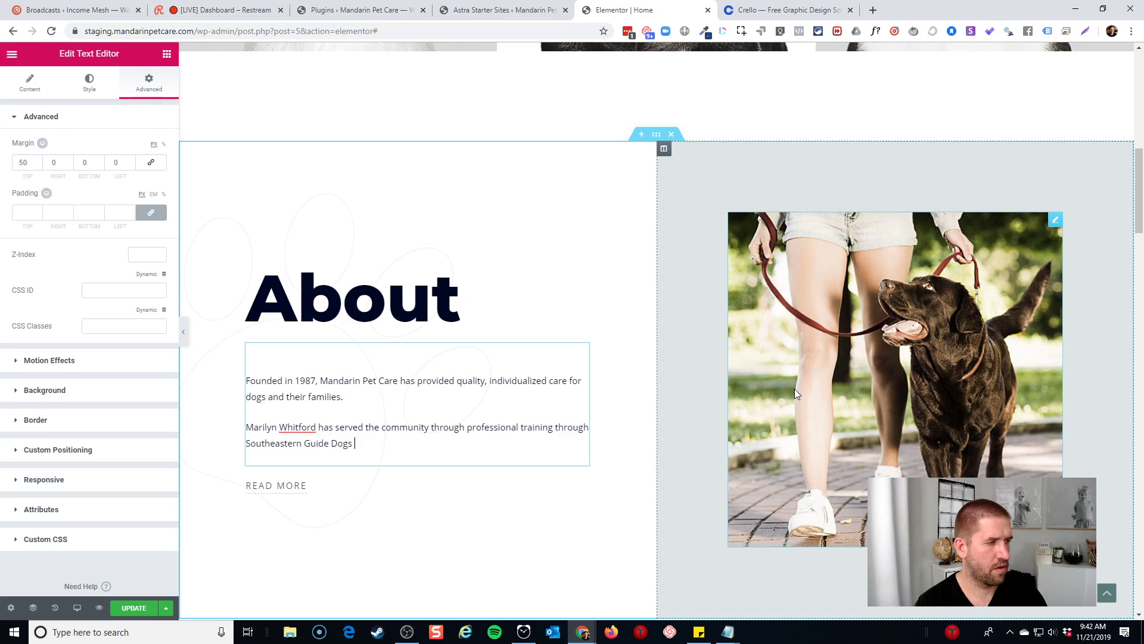
type("to help blind")
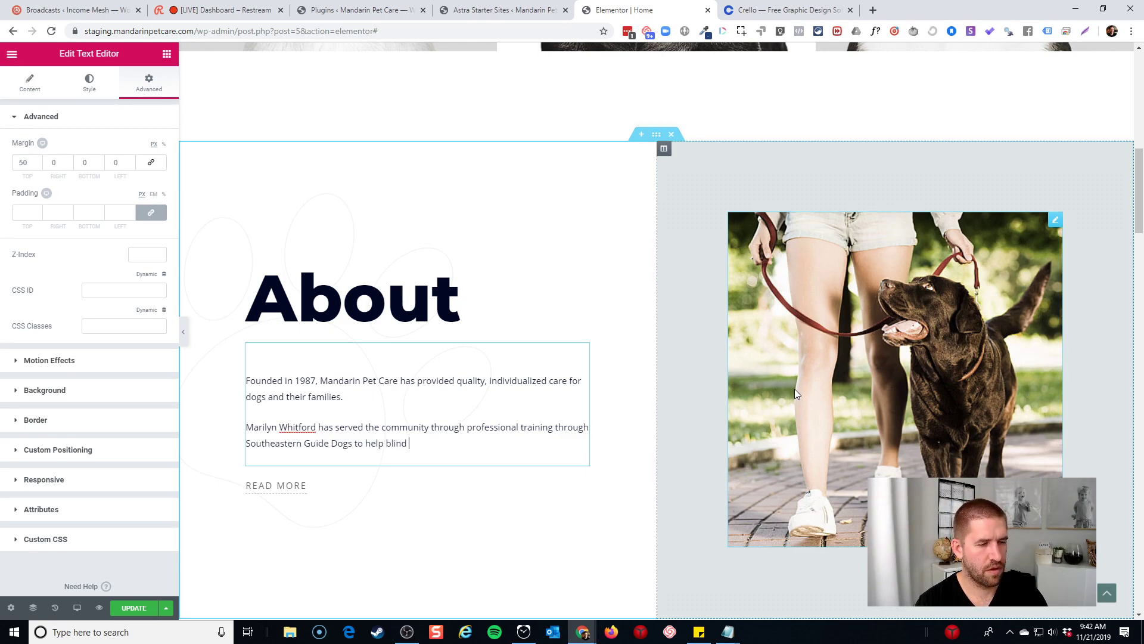
key("BackSpace")
key("BackSpace")
key("BackSpace")
key("BackSpace")
key("BackSpace")
key("BackSpace")
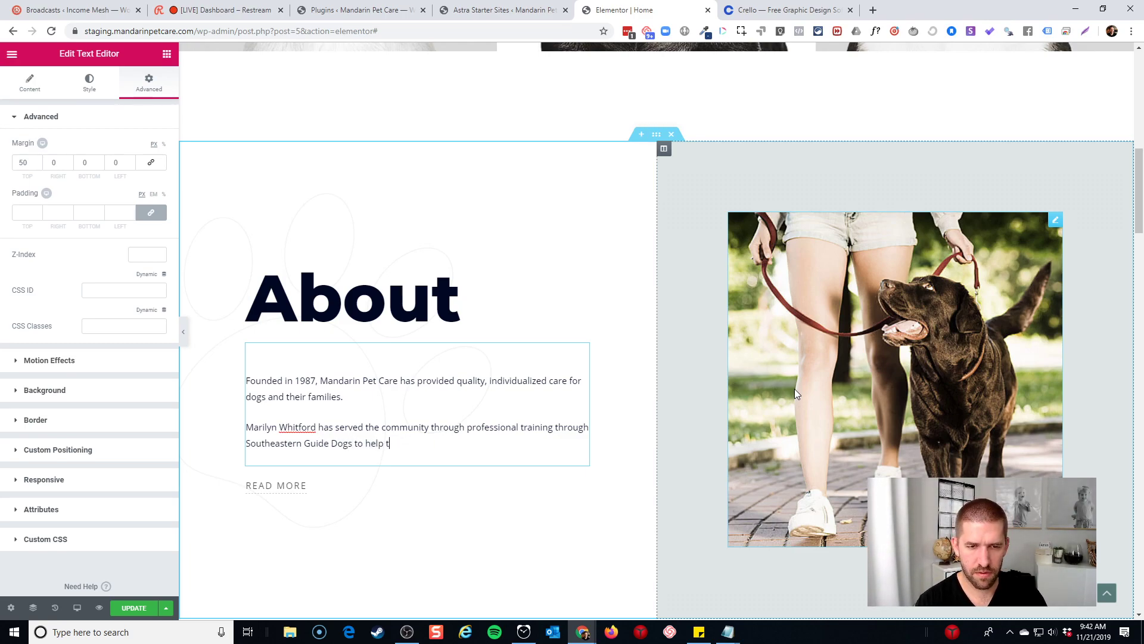
type("the blind lead incredible sl")
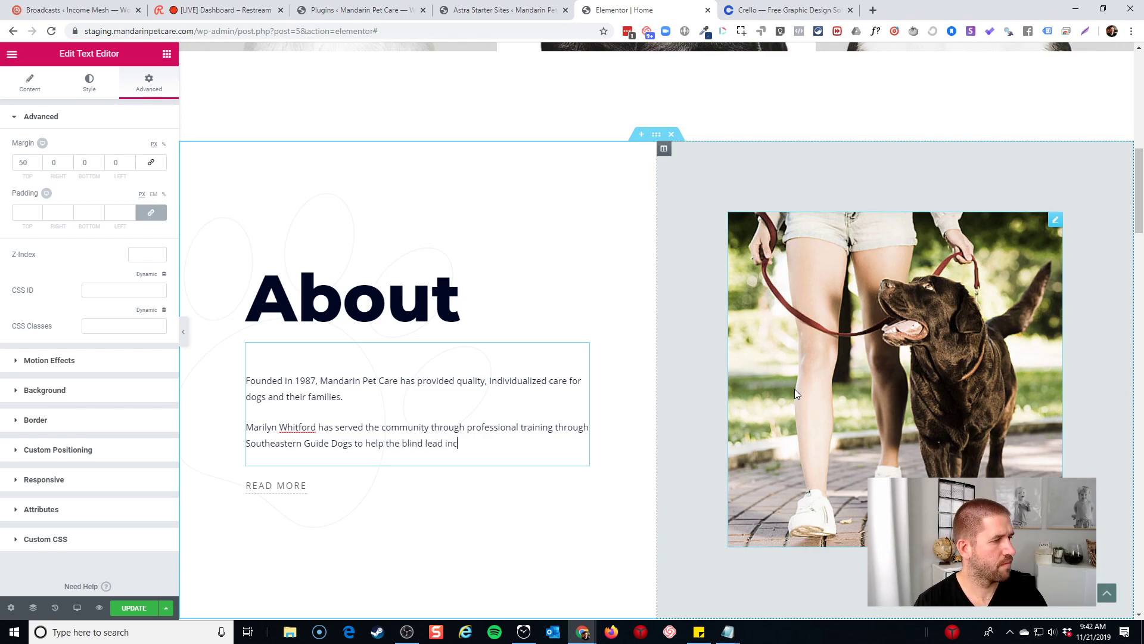
key("BackSpace")
key("BackSpace")
type("lives.")
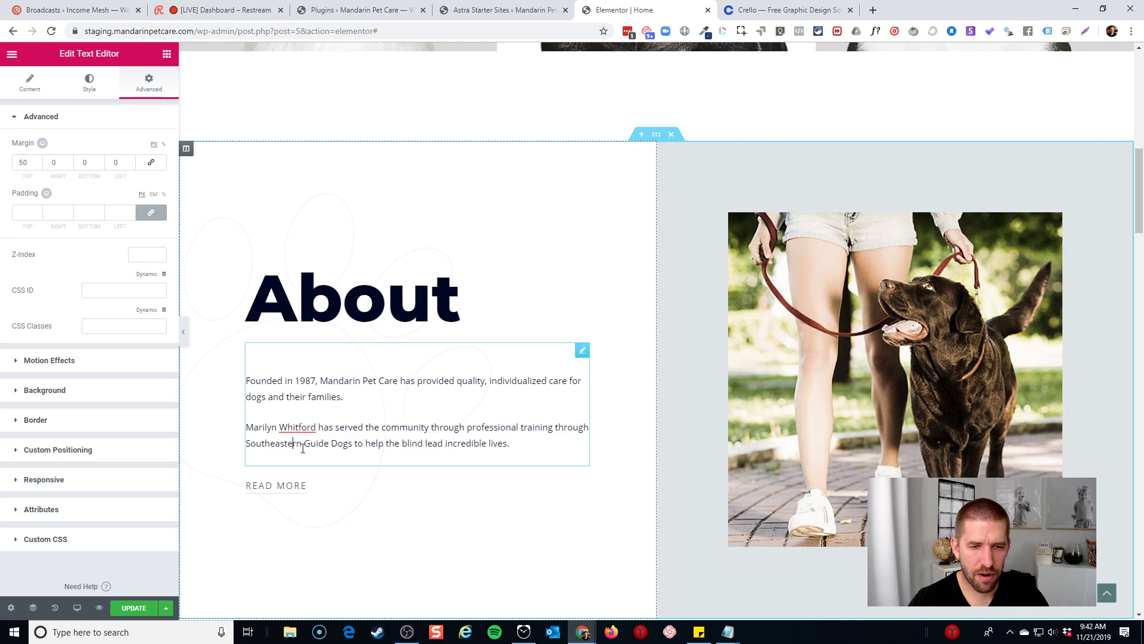
Bold 'Southeastern Guide Dogs' and open the media picker for the About photo
mouse_move(352, 445)
left_mouse_down()
mouse_move(256, 443)
mouse_move(352, 442)
left_mouse_up()
left_click(266, 443)
key("ctrl+b")
left_click(452, 467)
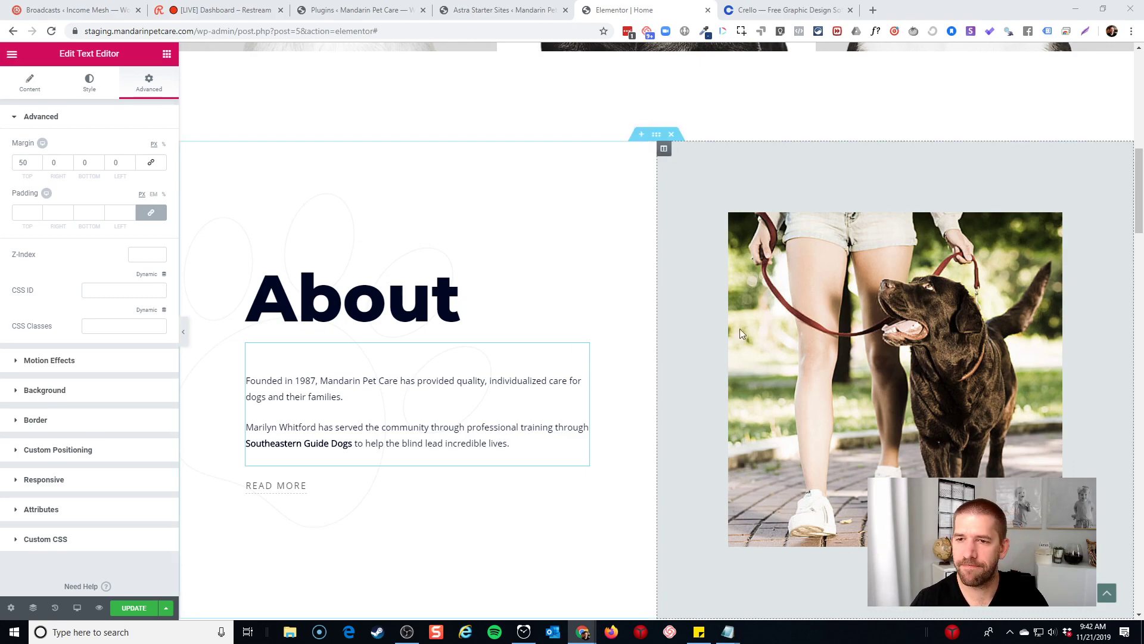
left_click(846, 334)
left_click(134, 185)
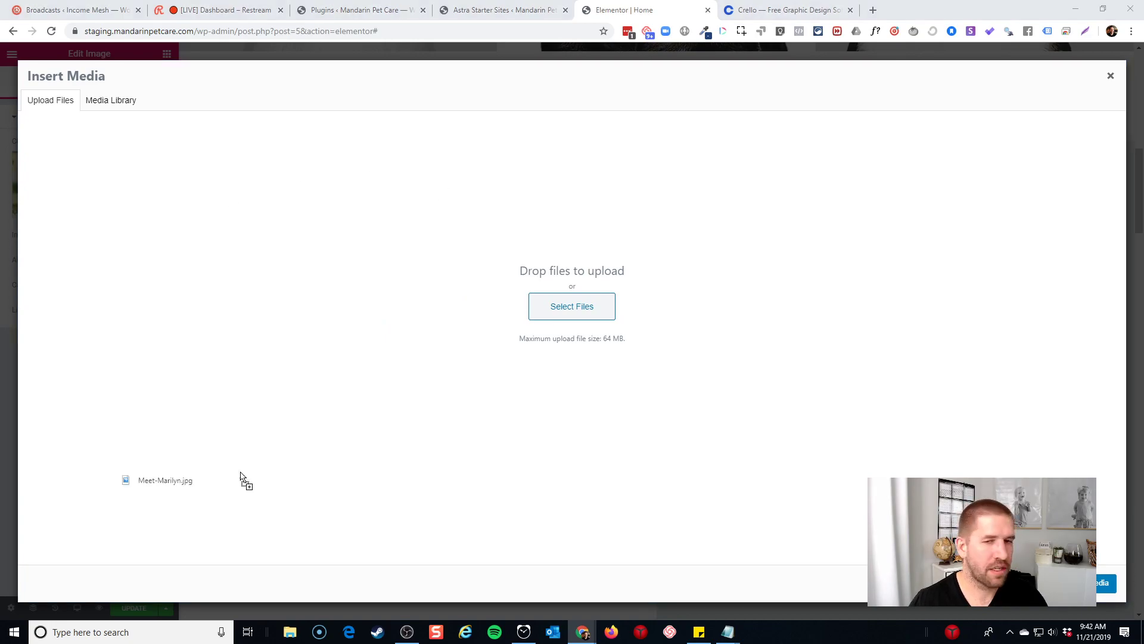
Upload Meet-Marilyn.jpg and insert it as the About section photo
left_click_drag(243, 477, 424, 439)
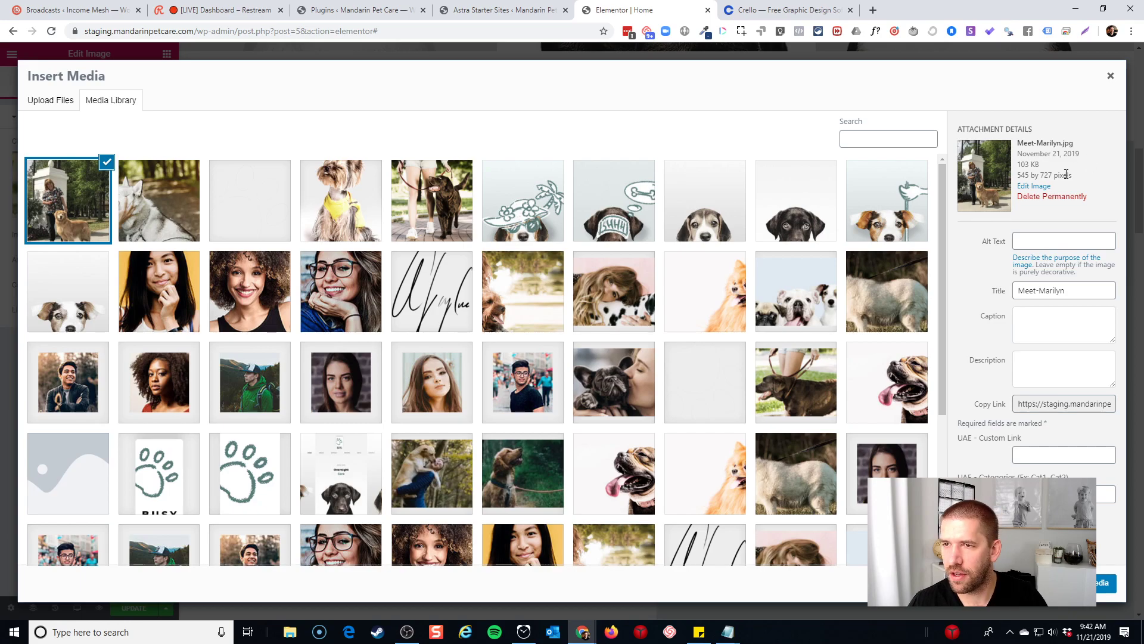
left_click(1105, 583)
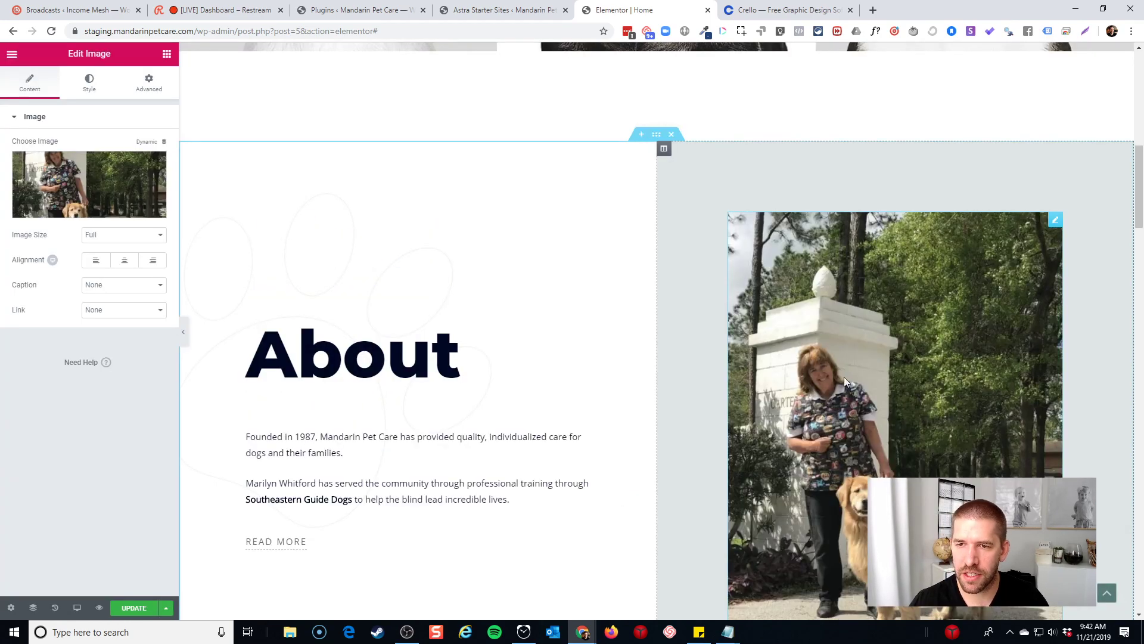
scroll(549, 273, "down", 5)
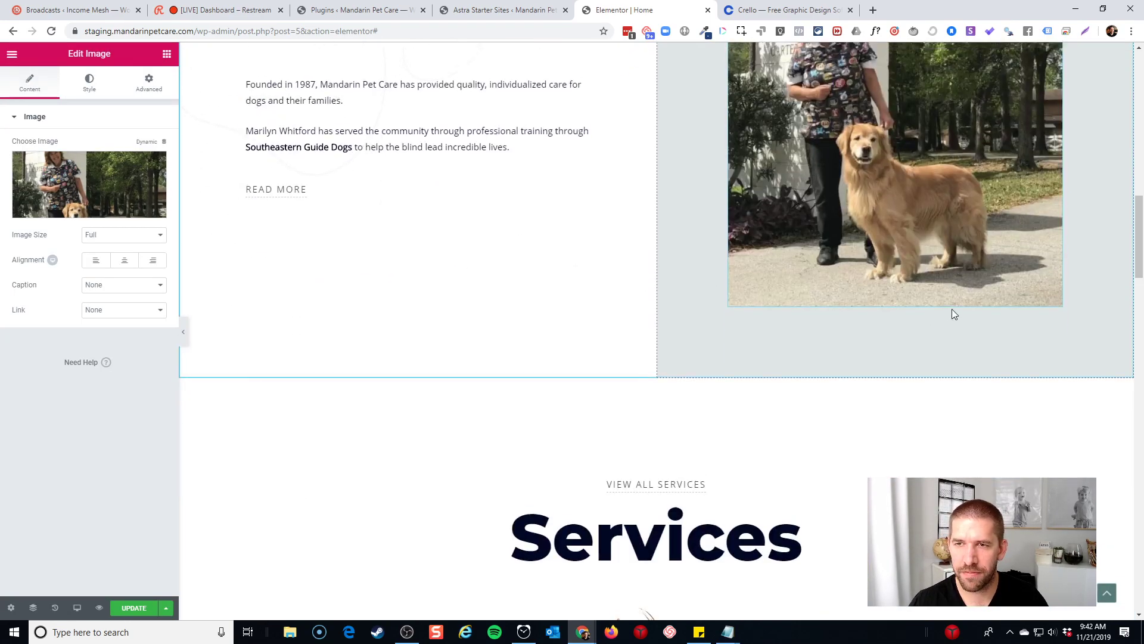
scroll(953, 313, "up", 3)
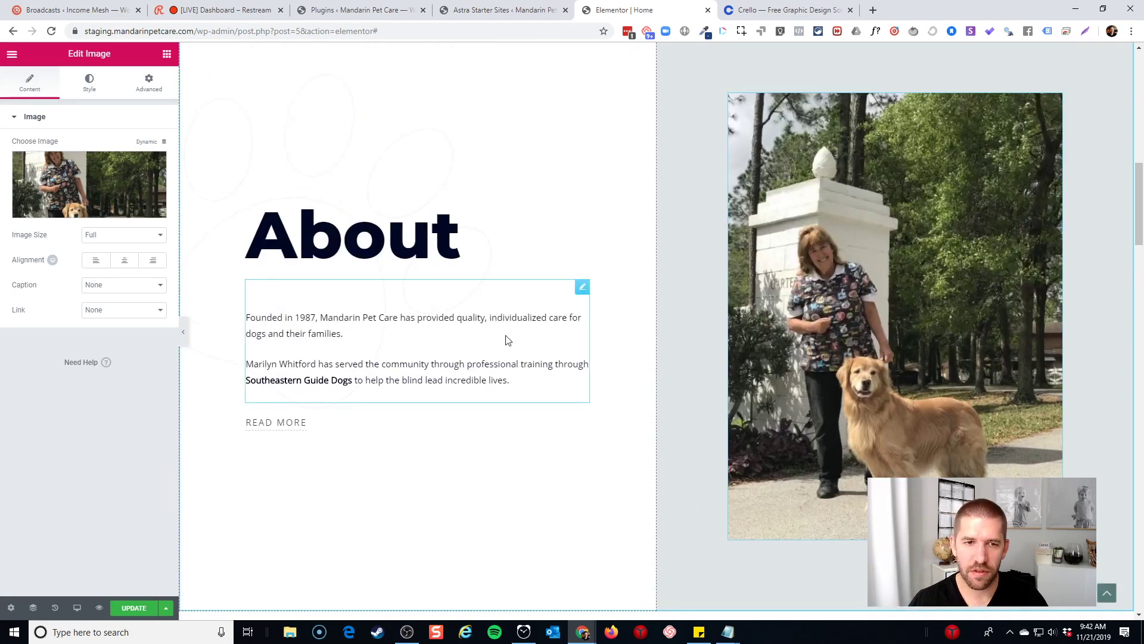
Link the READ MORE button to the About page
left_click(270, 418)
left_click(92, 216)
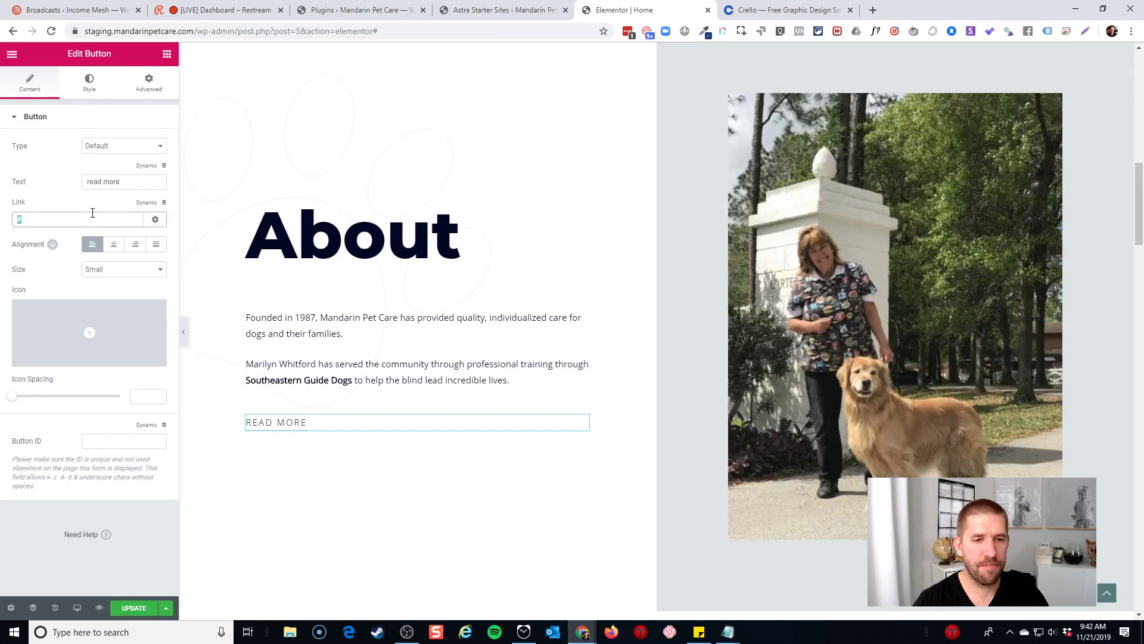
type("about")
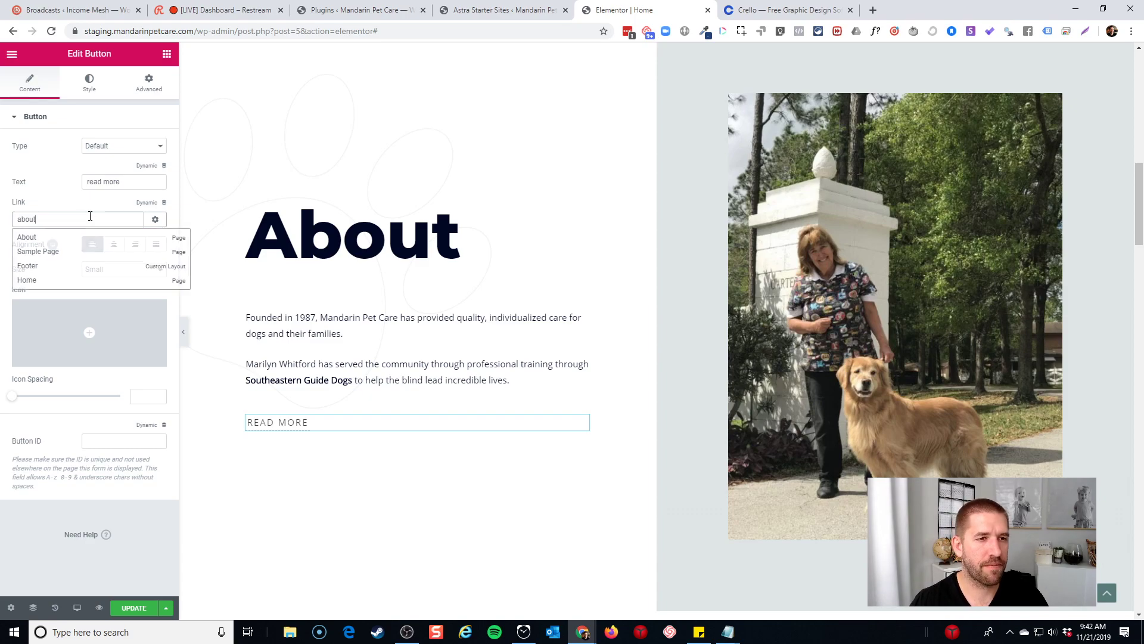
left_click(66, 236)
left_click(438, 335)
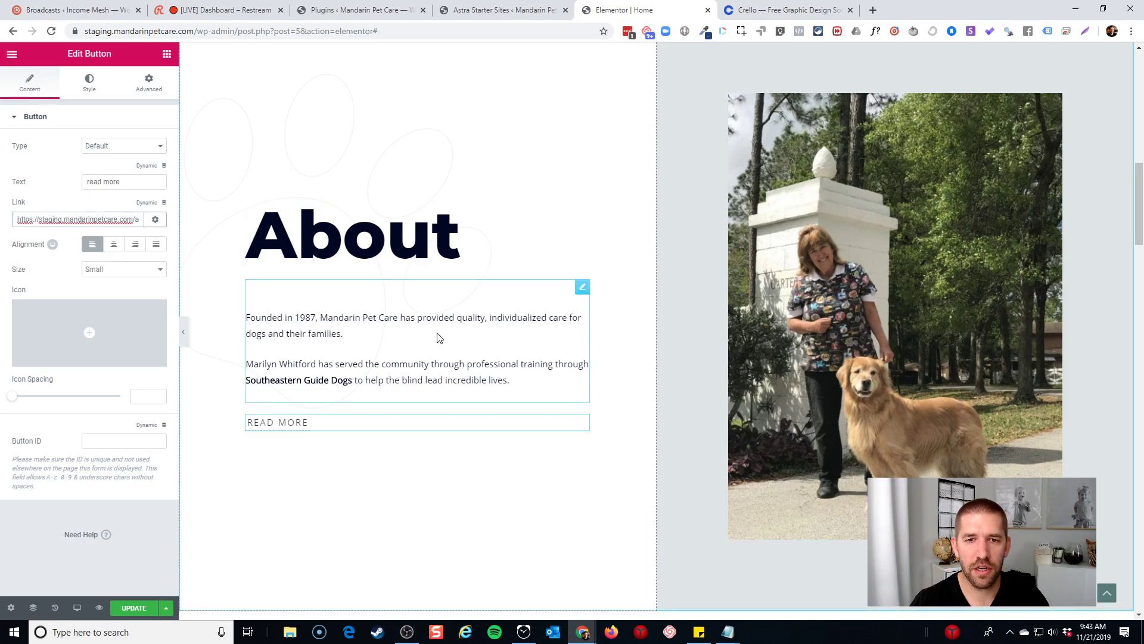
left_click(510, 247)
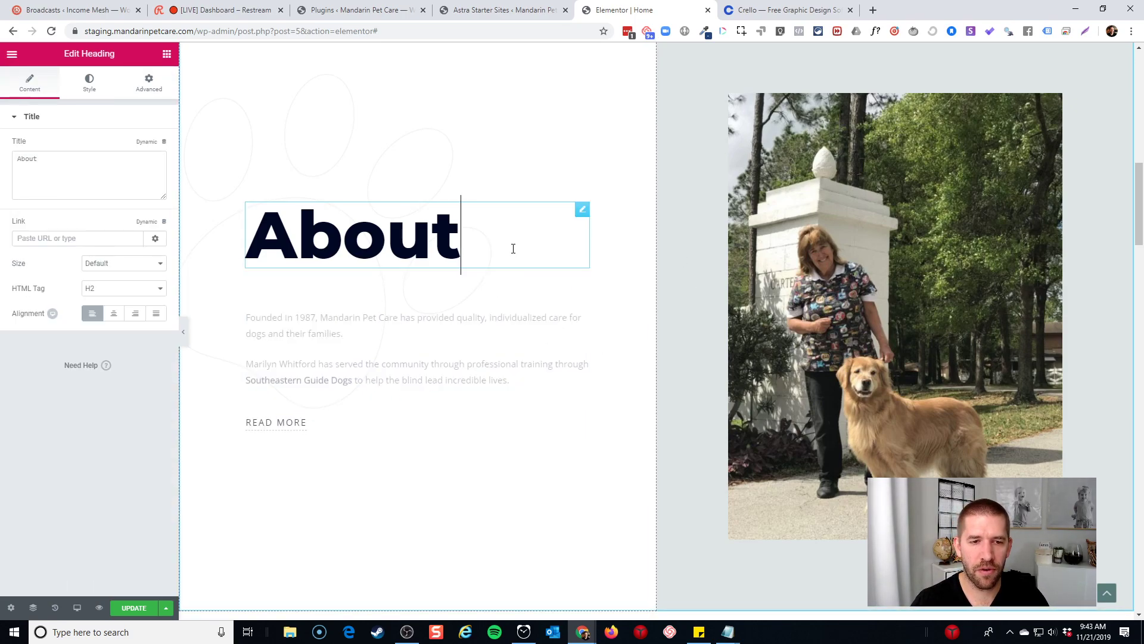
scroll(555, 427, "down", 3)
scroll(556, 425, "up", 12)
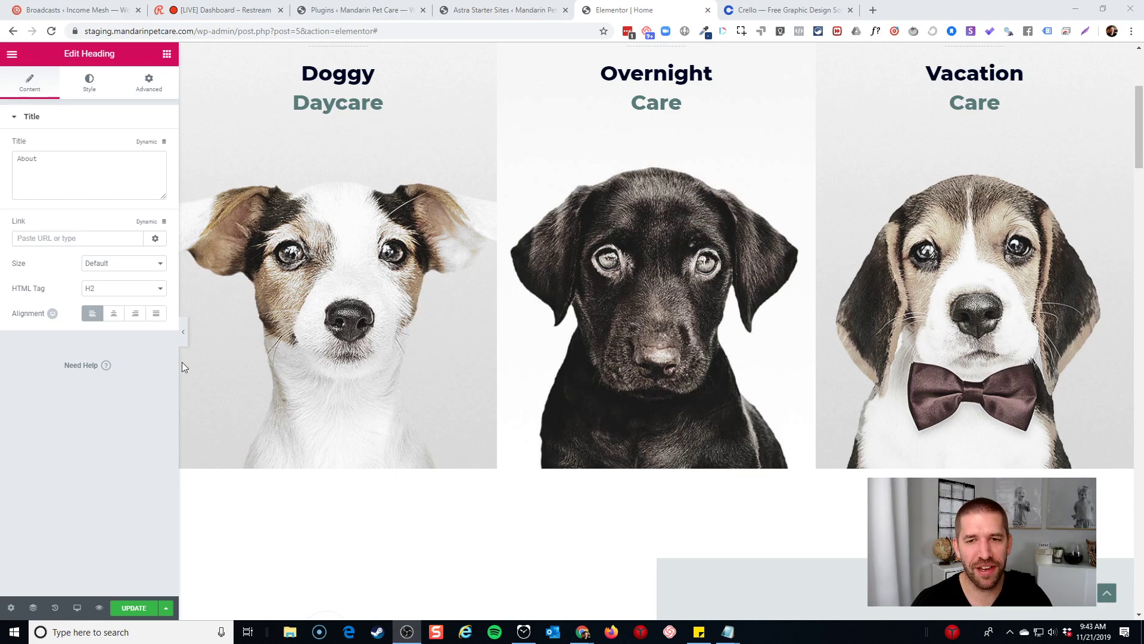
scroll(317, 343, "down", 3)
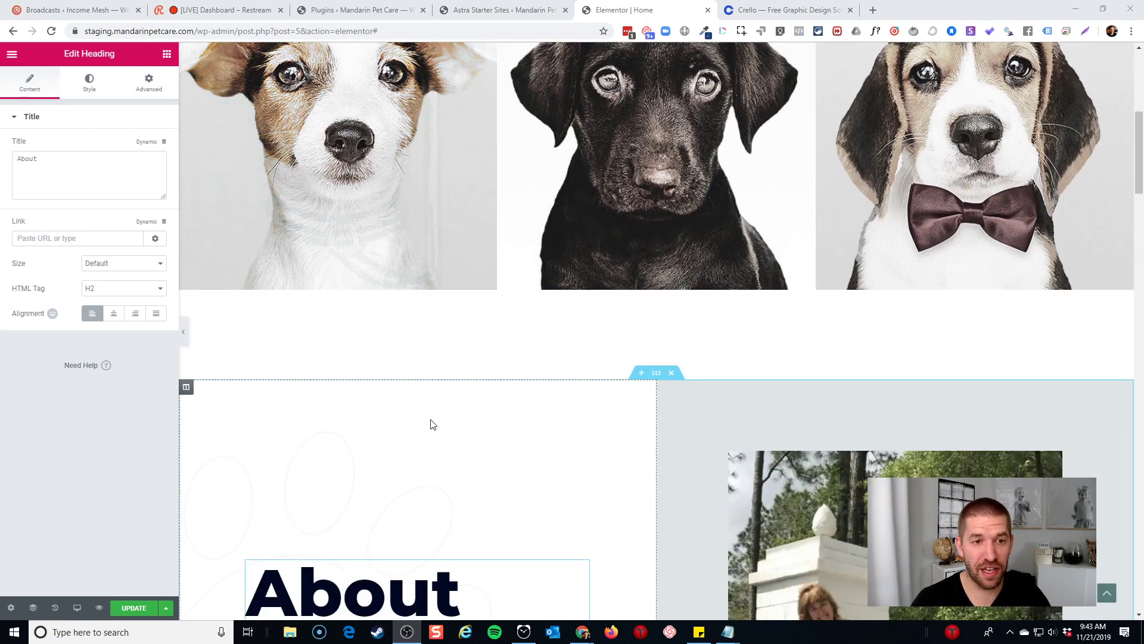
scroll(398, 400, "down", 5)
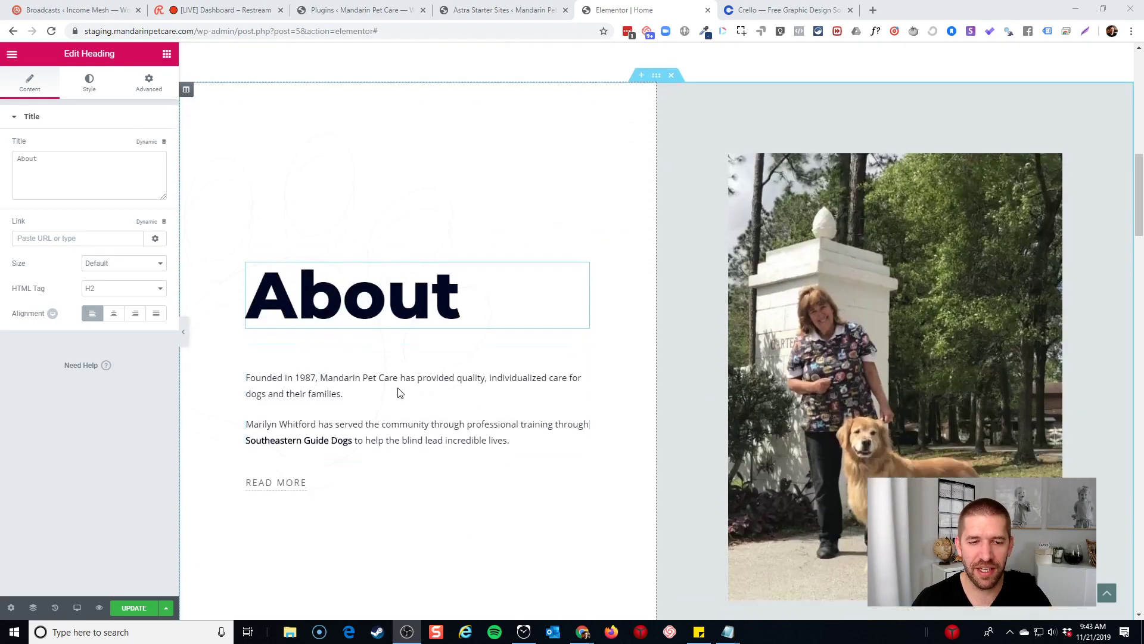
left_click(332, 482)
scroll(424, 426, "down", 8)
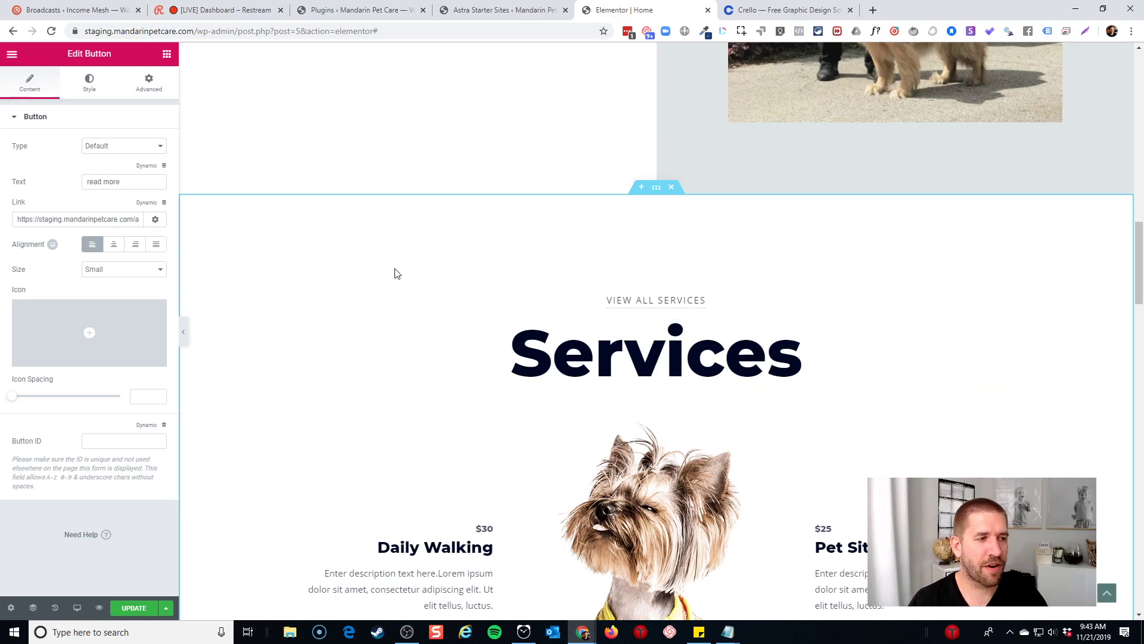
scroll(473, 396, "up", 1)
scroll(475, 386, "down", 10)
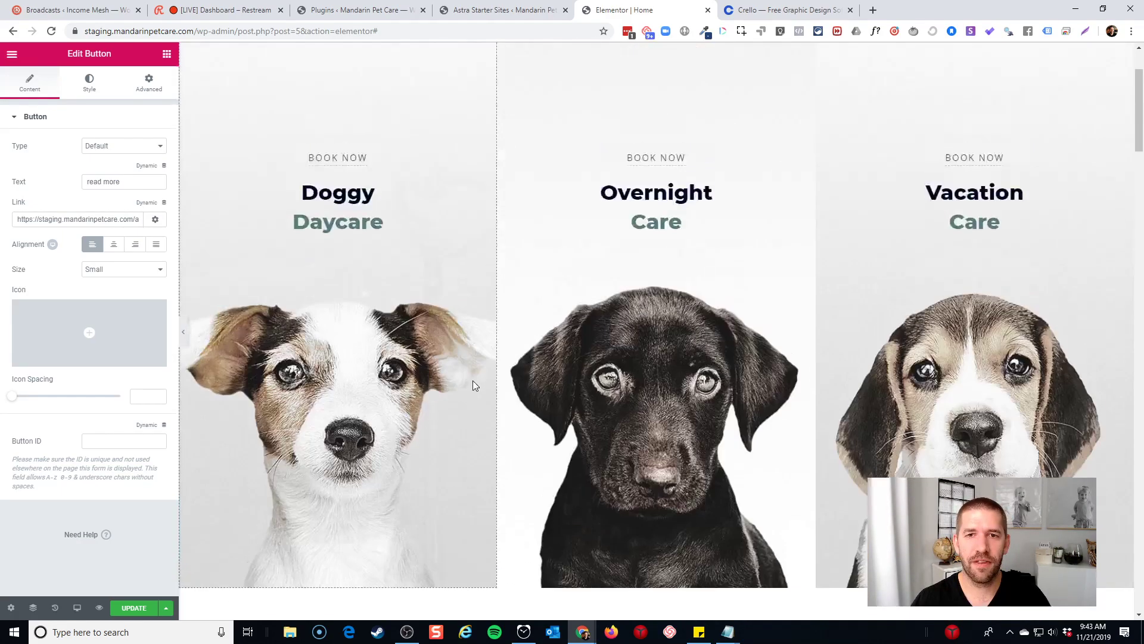
scroll(480, 384, "up", 2)
scroll(496, 378, "down", 6)
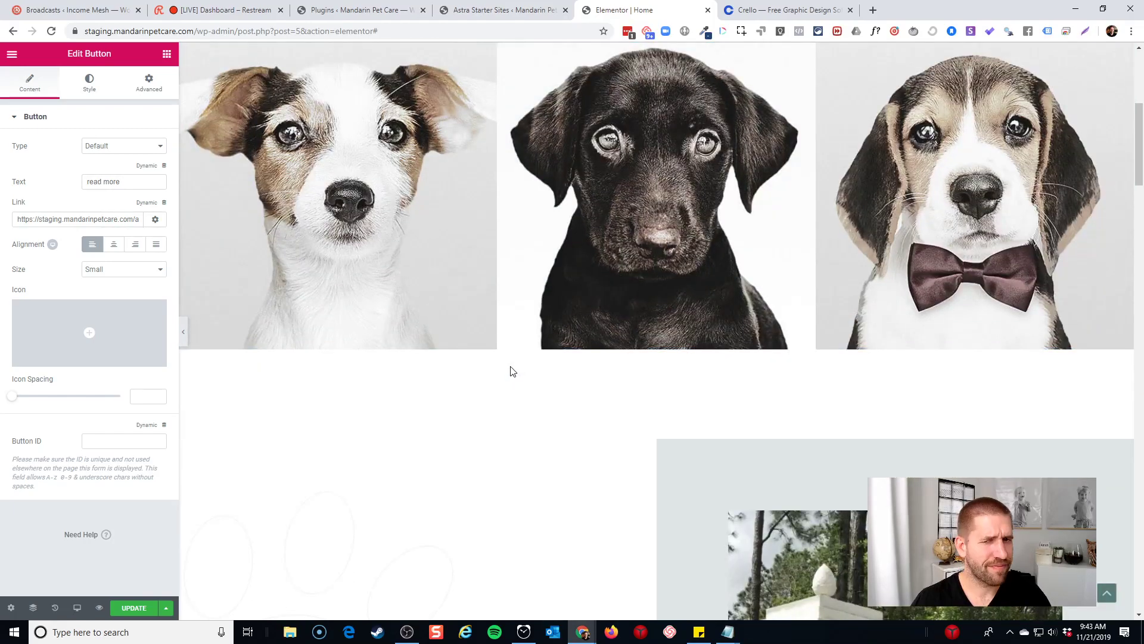
scroll(491, 385, "down", 5)
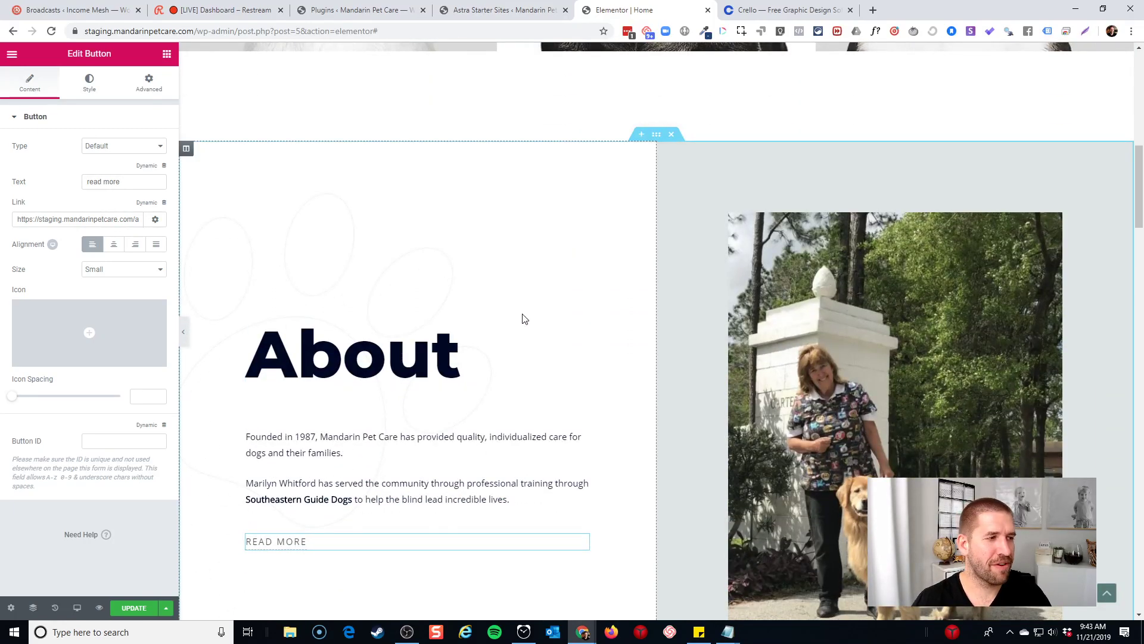
scroll(496, 307, "down", 10)
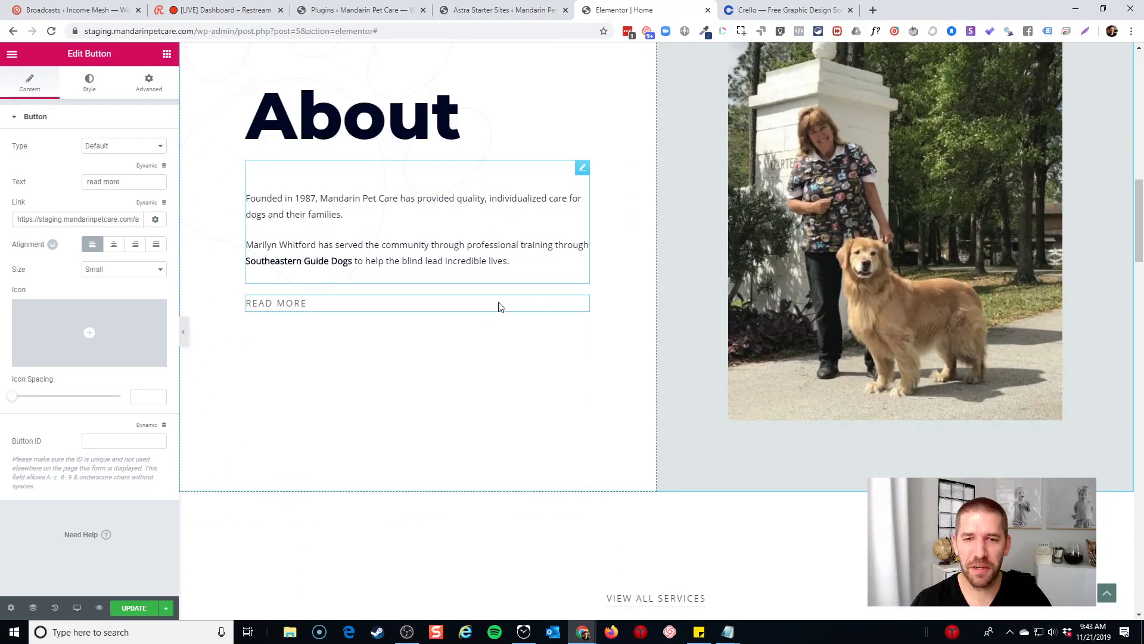
scroll(501, 310, "up", 7)
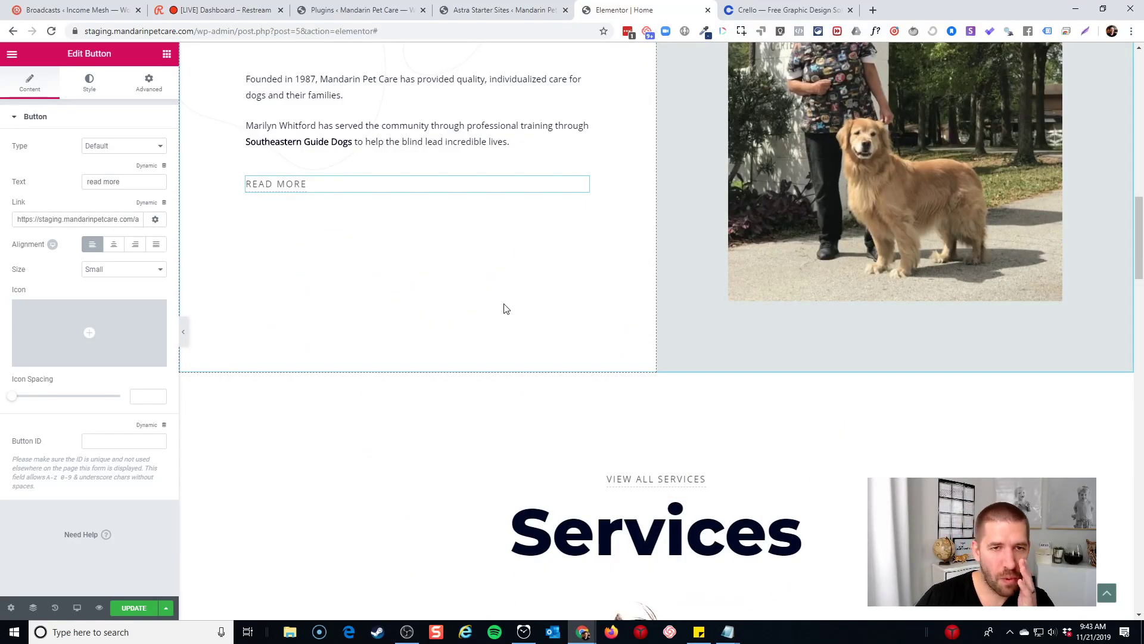
scroll(538, 326, "up", 15)
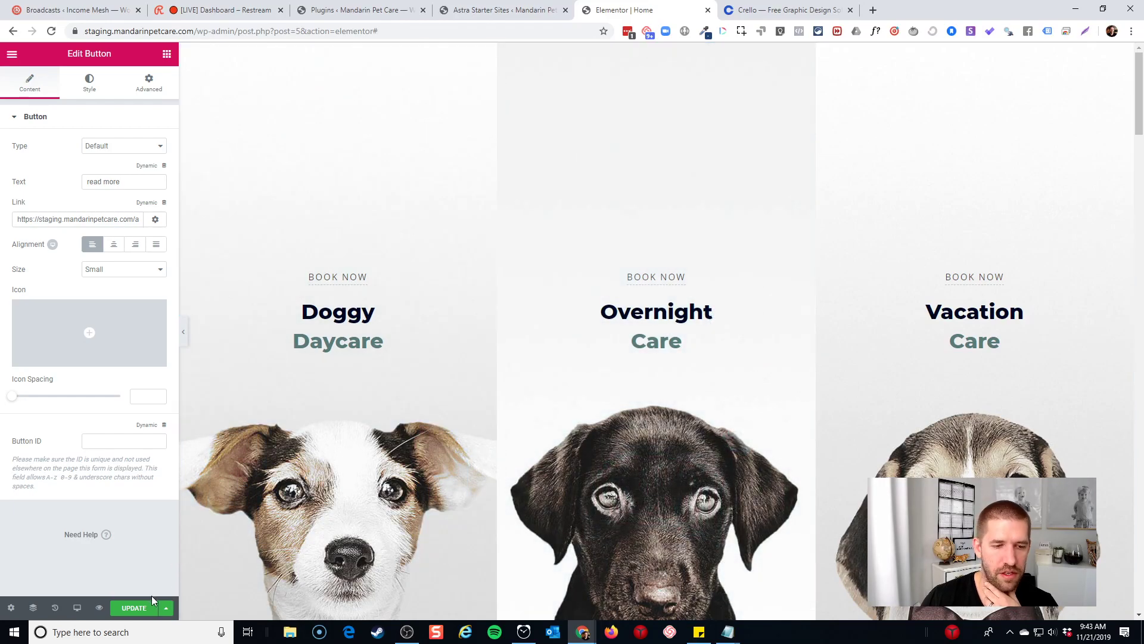
Publish the homepage changes and view the live homepage
left_click(132, 607)
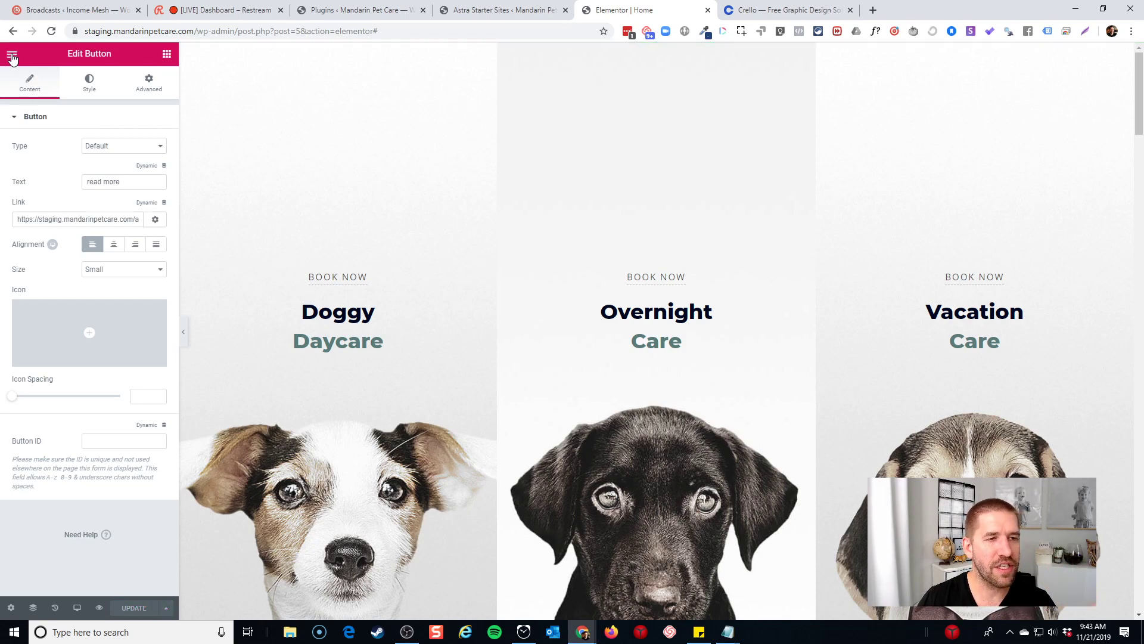
left_click(12, 57)
left_click(75, 341)
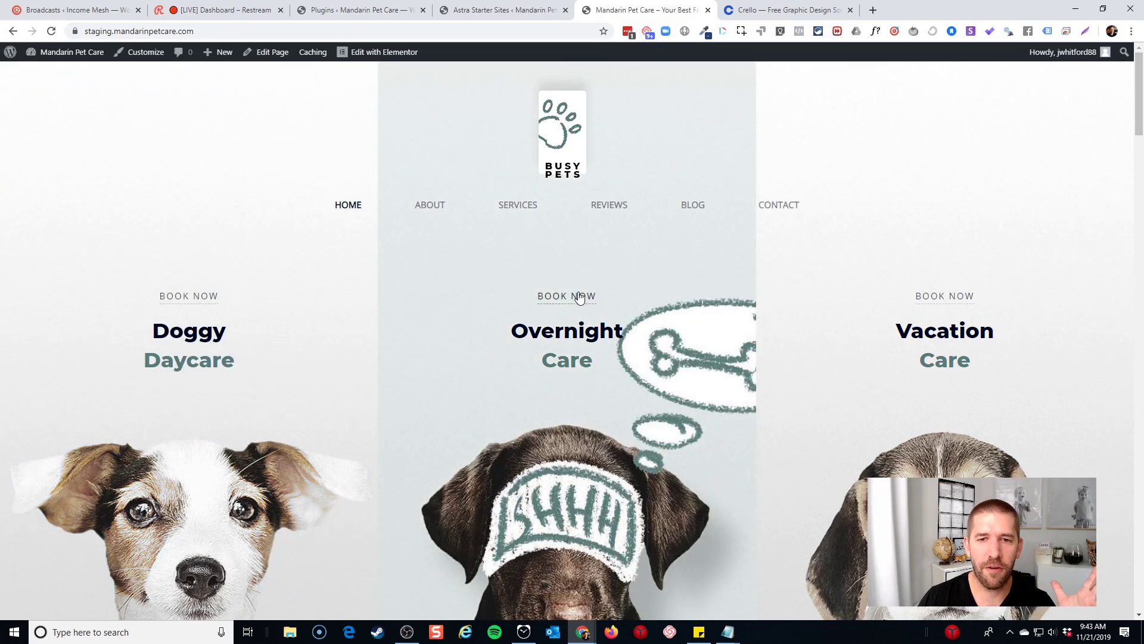
Confirm the Overnight Care BOOK NOW link leads to the Contact page, then return home via the logo
left_click(581, 296)
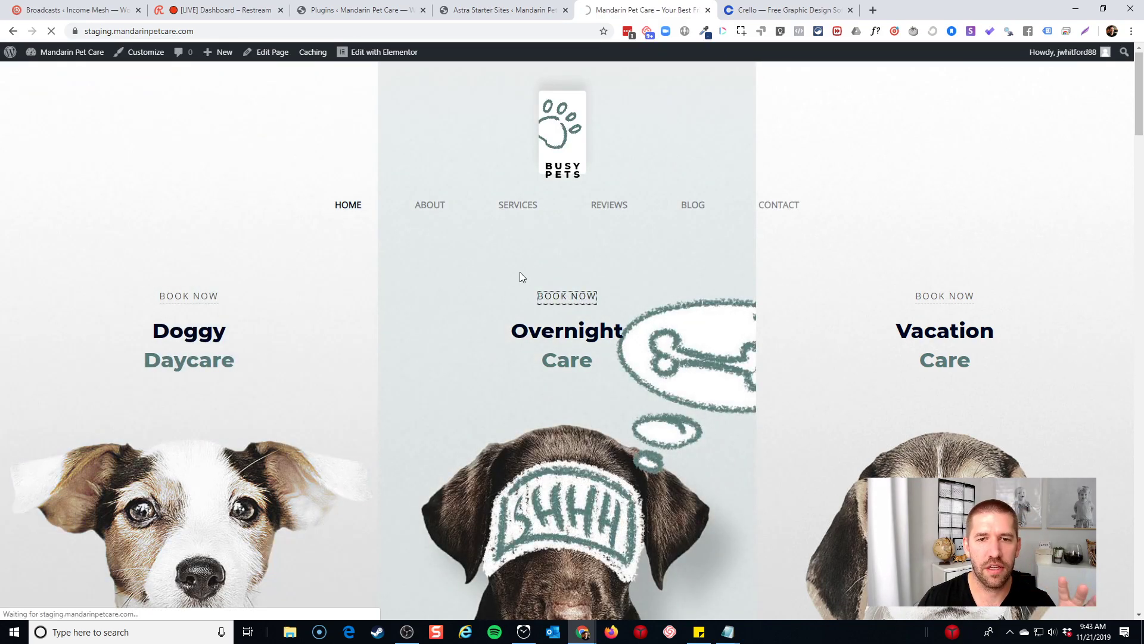
scroll(670, 261, "down", 6)
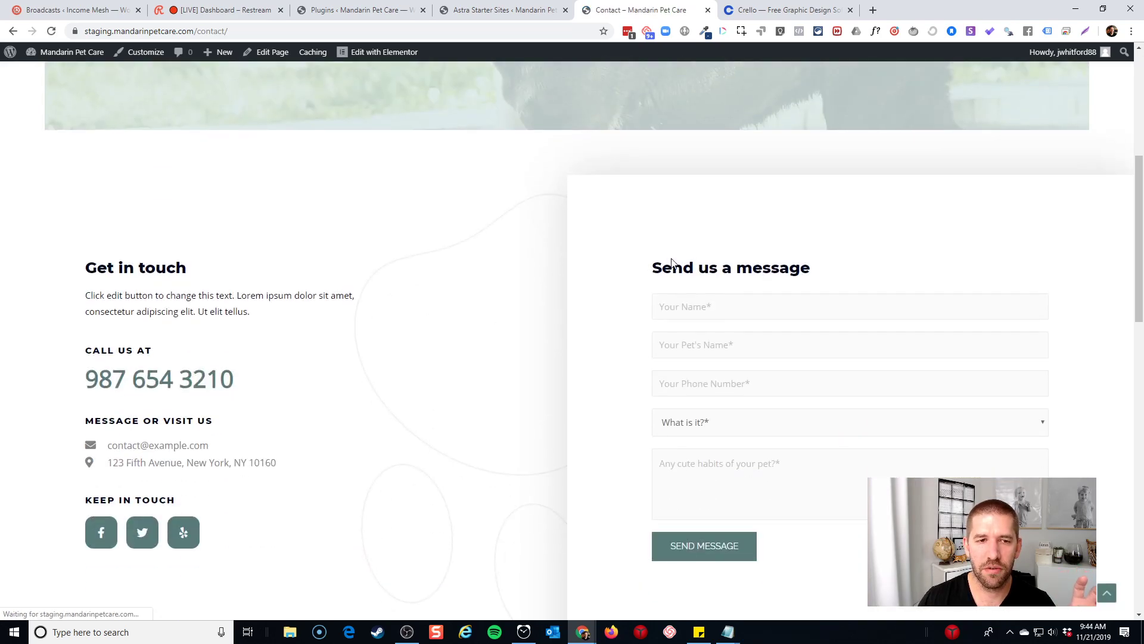
scroll(288, 377, "up", 6)
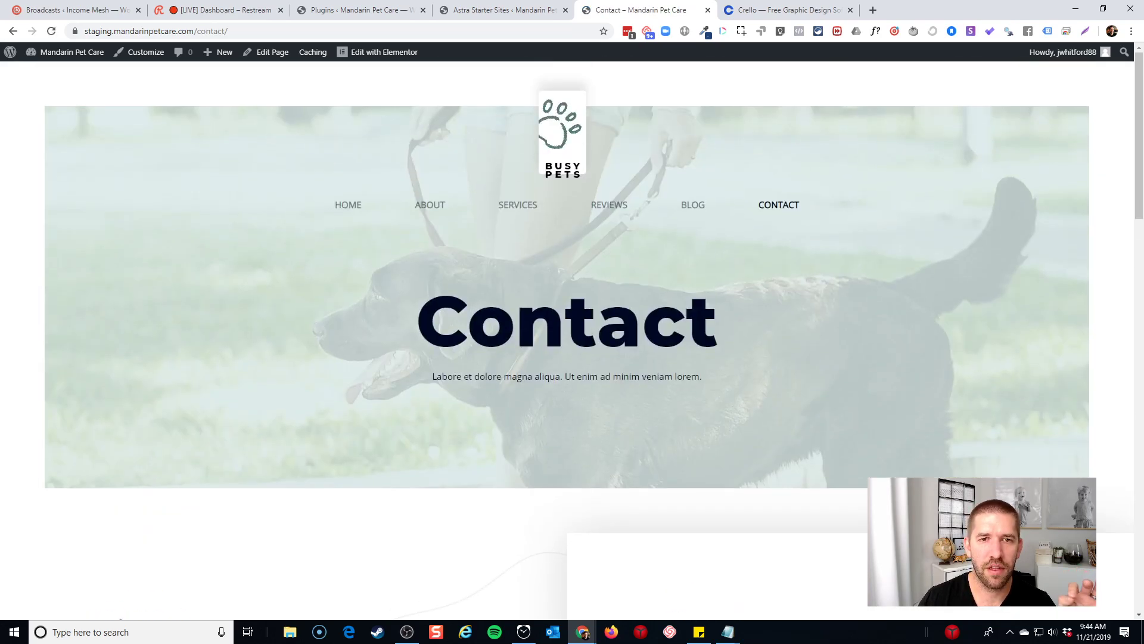
left_click(541, 147)
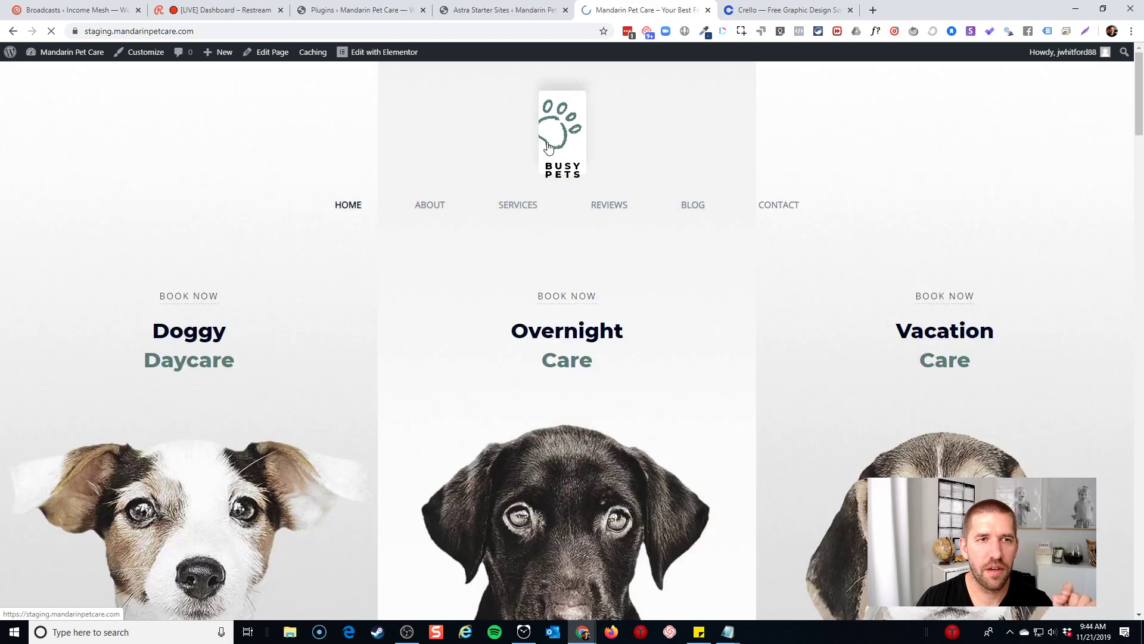
Review the Doggy Daycare, Overnight Care and Vacation Care panels live, then reopen the homepage in Elementor
scroll(566, 196, "down", 4)
scroll(563, 202, "down", 12)
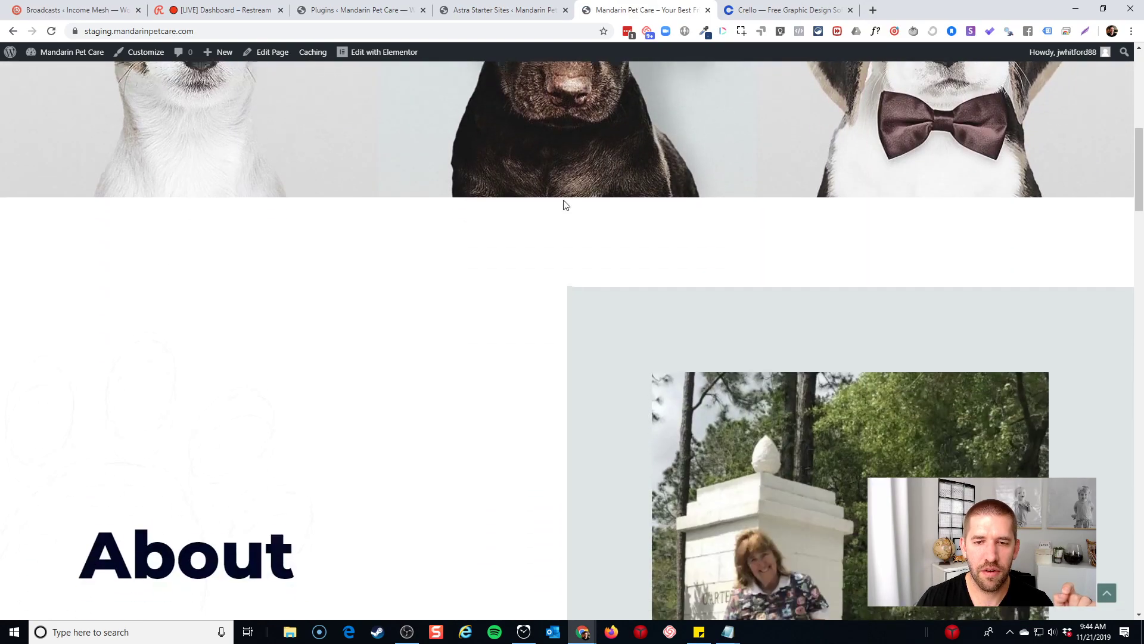
scroll(563, 206, "up", 7)
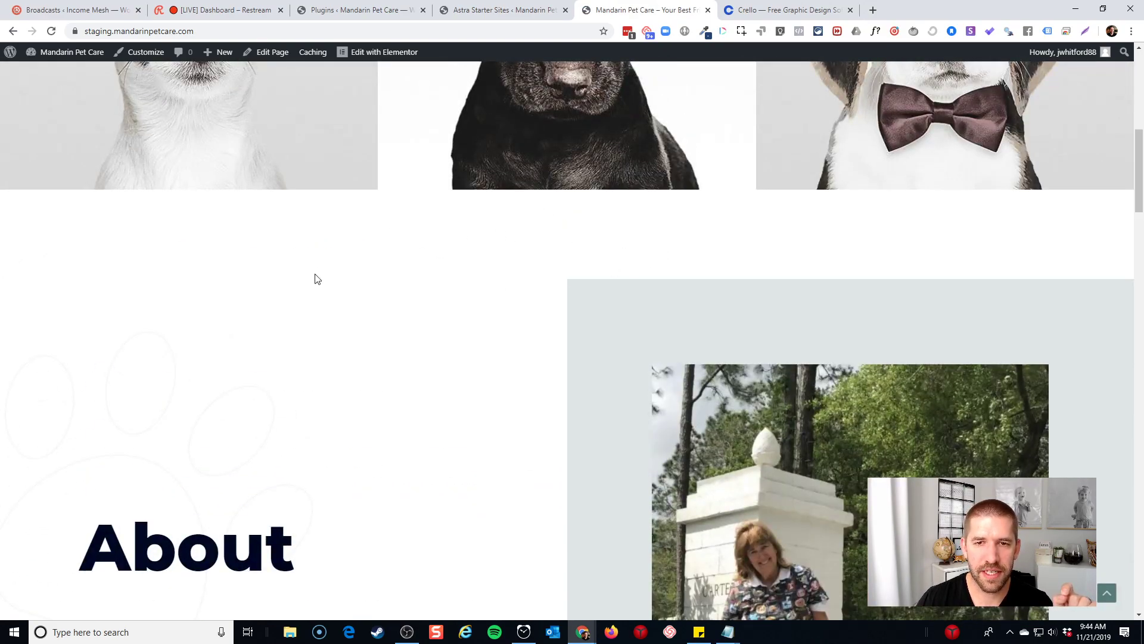
scroll(662, 280, "down", 20)
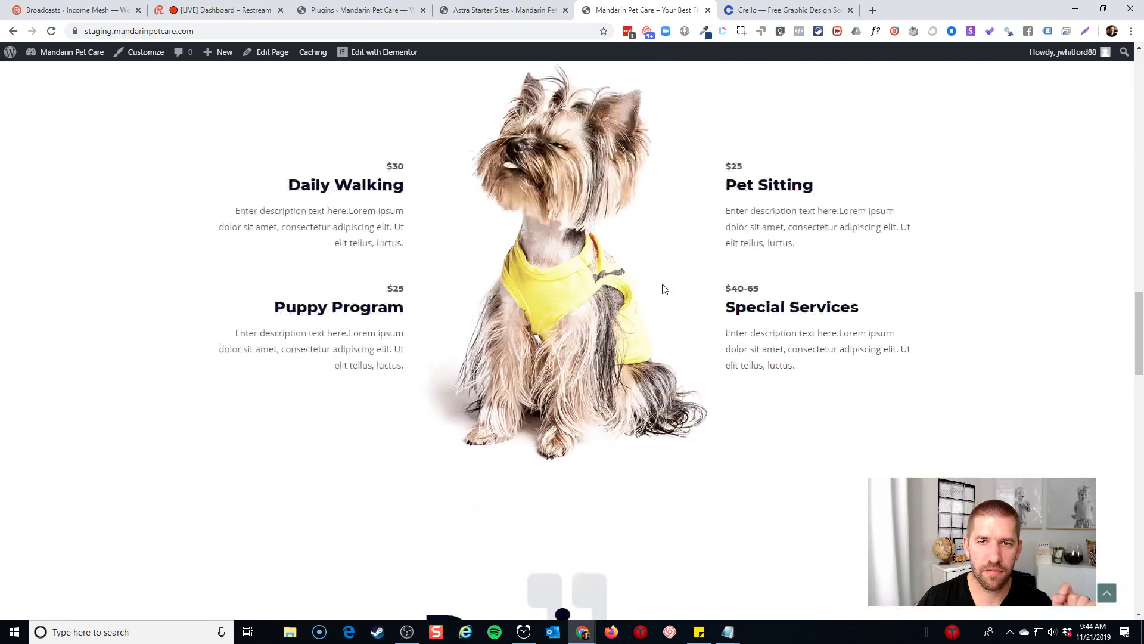
scroll(631, 316, "down", 15)
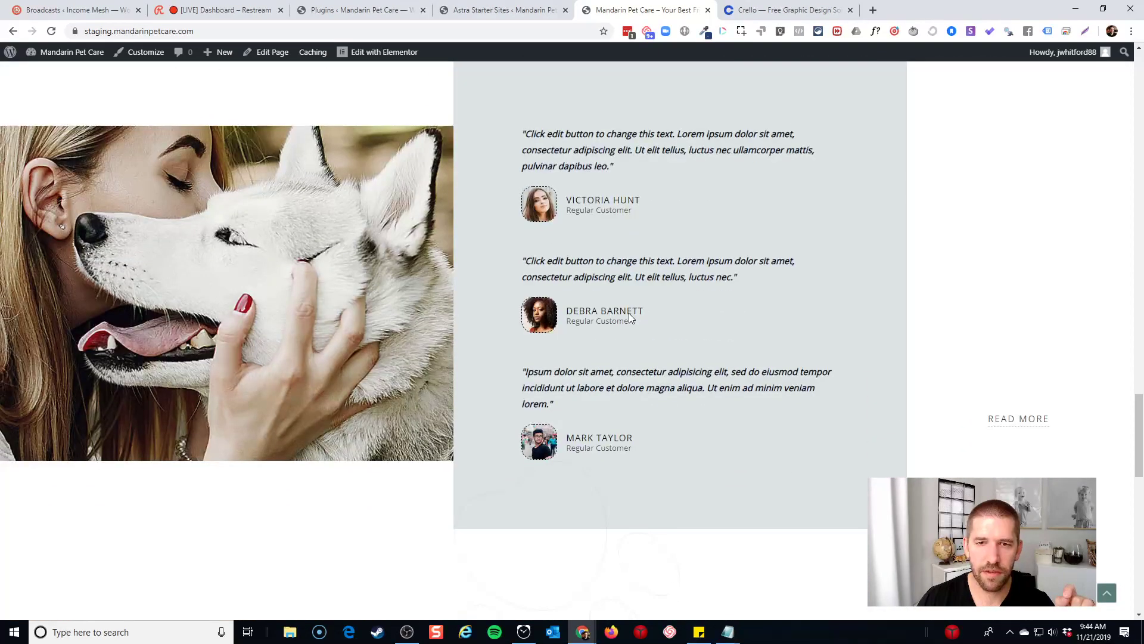
scroll(631, 318, "up", 20)
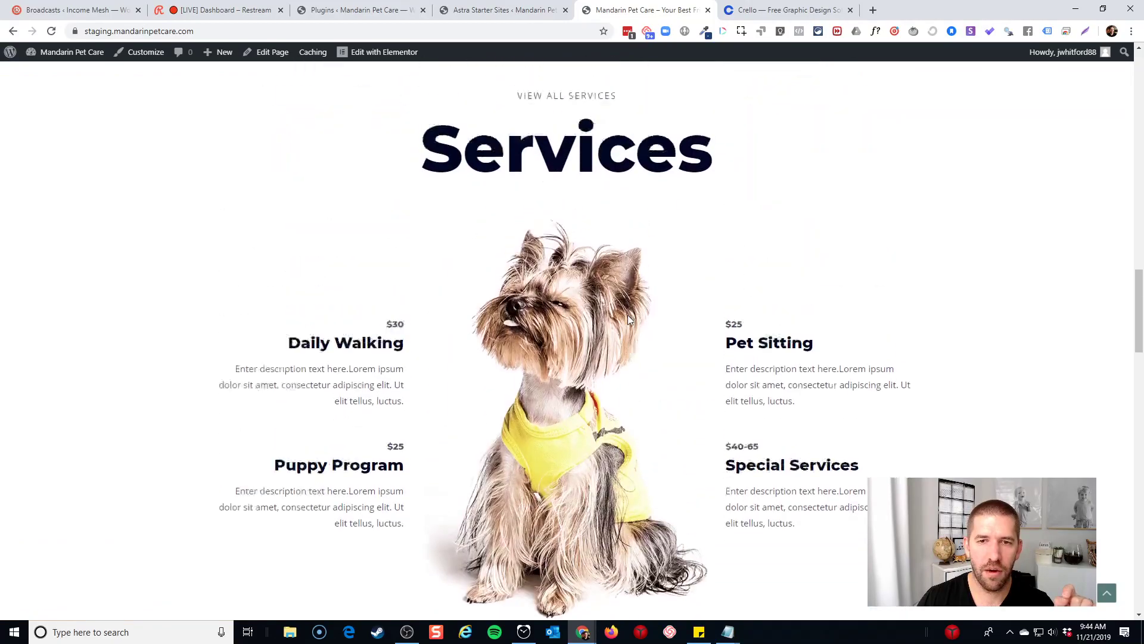
scroll(627, 320, "up", 10)
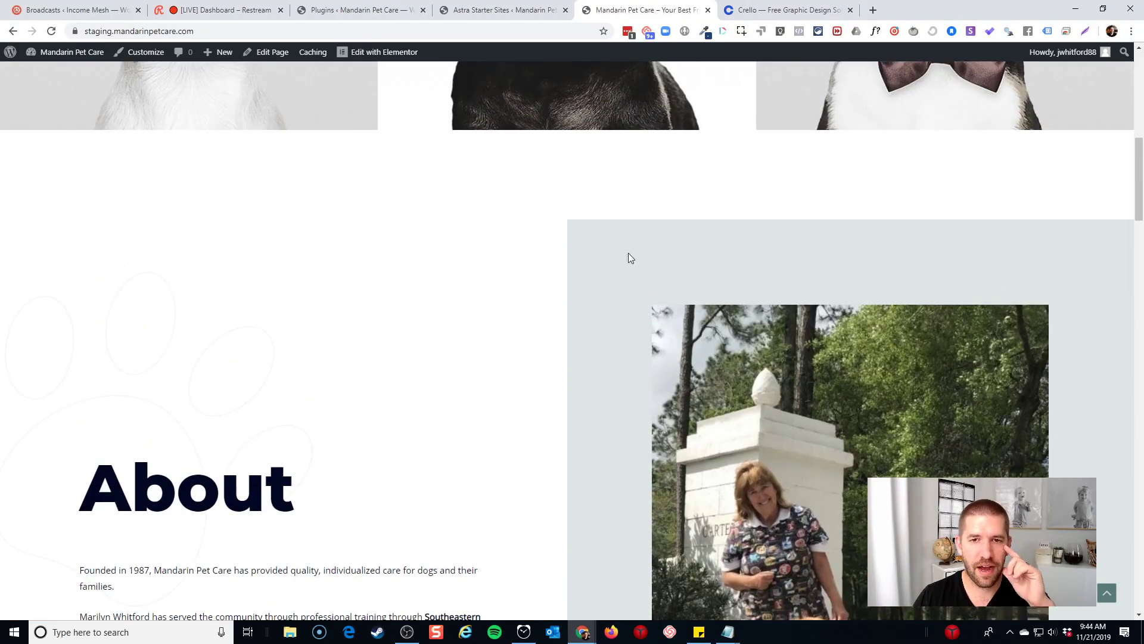
scroll(511, 234, "up", 7)
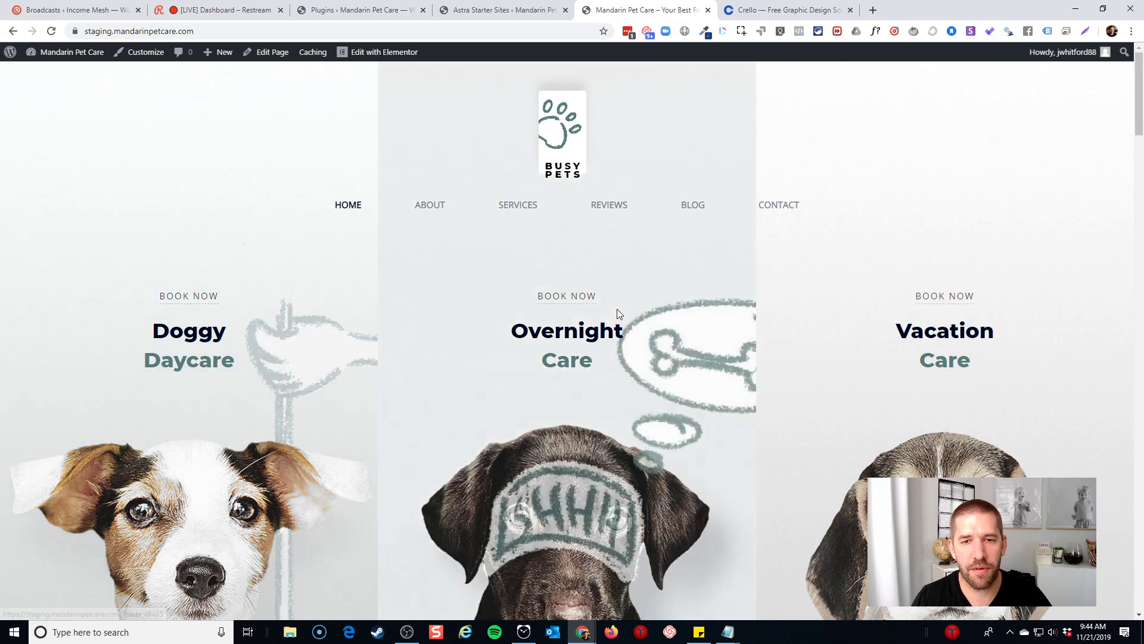
scroll(703, 318, "down", 1)
scroll(703, 317, "down", 7)
left_click(375, 53)
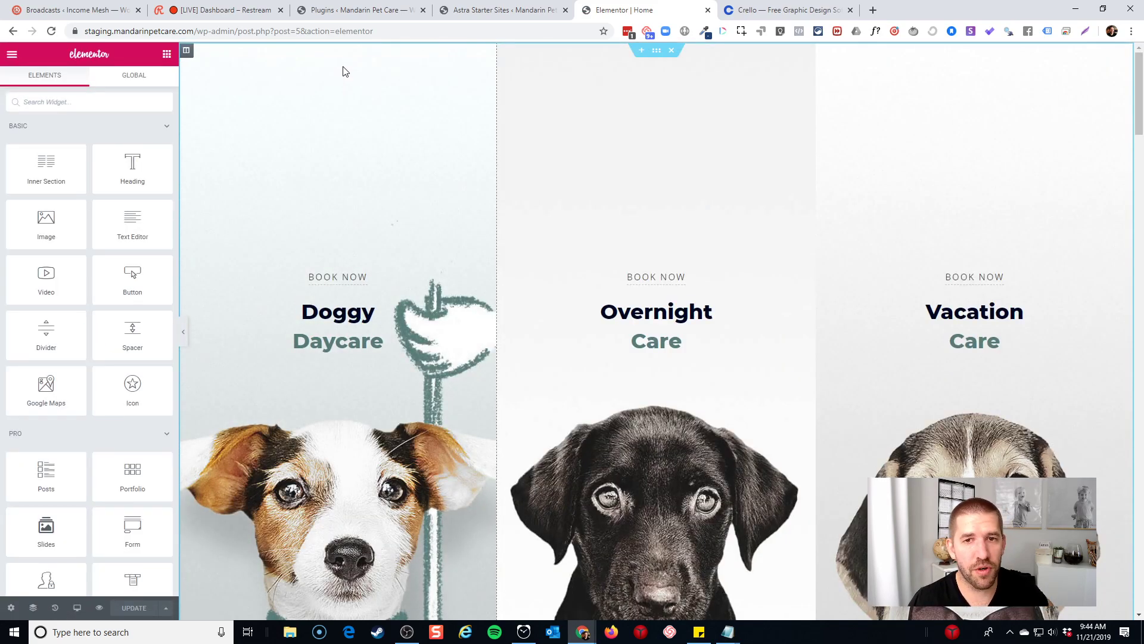
Copy the Book a Free Tour section
scroll(349, 68, "down", 5)
scroll(417, 131, "down", 3)
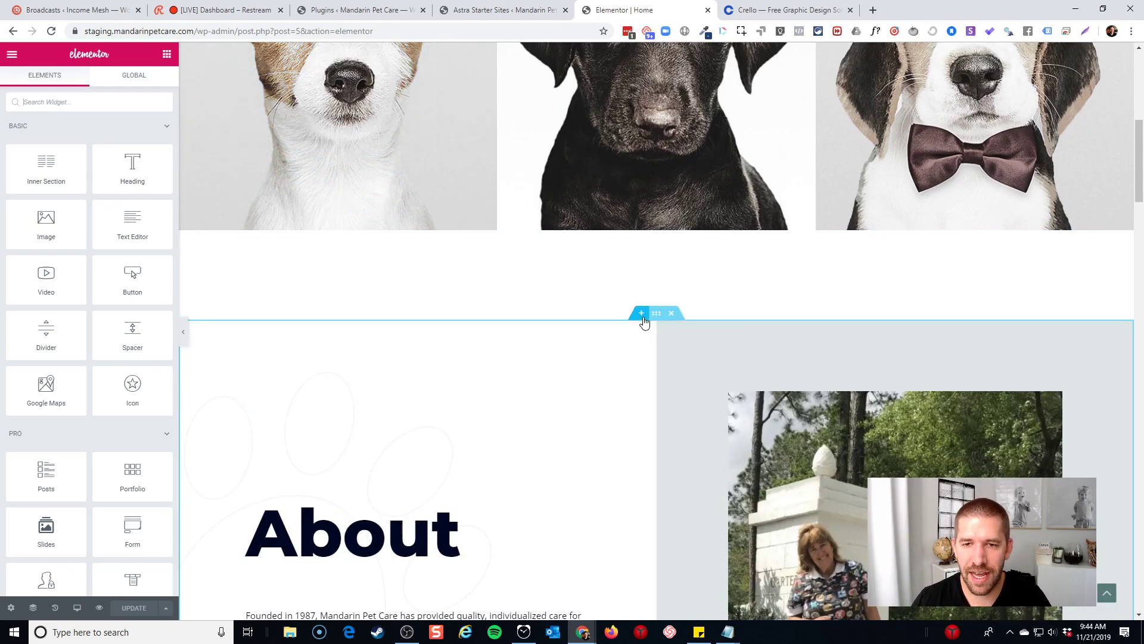
scroll(643, 316, "down", 9)
scroll(643, 314, "down", 5)
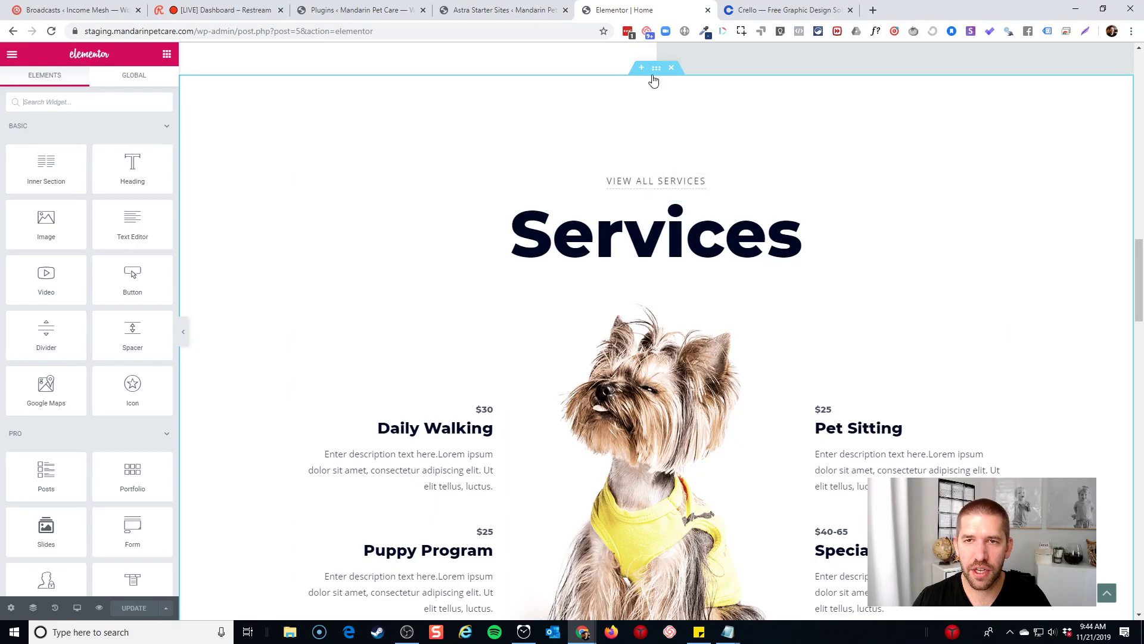
scroll(690, 423, "down", 6)
scroll(689, 424, "down", 16)
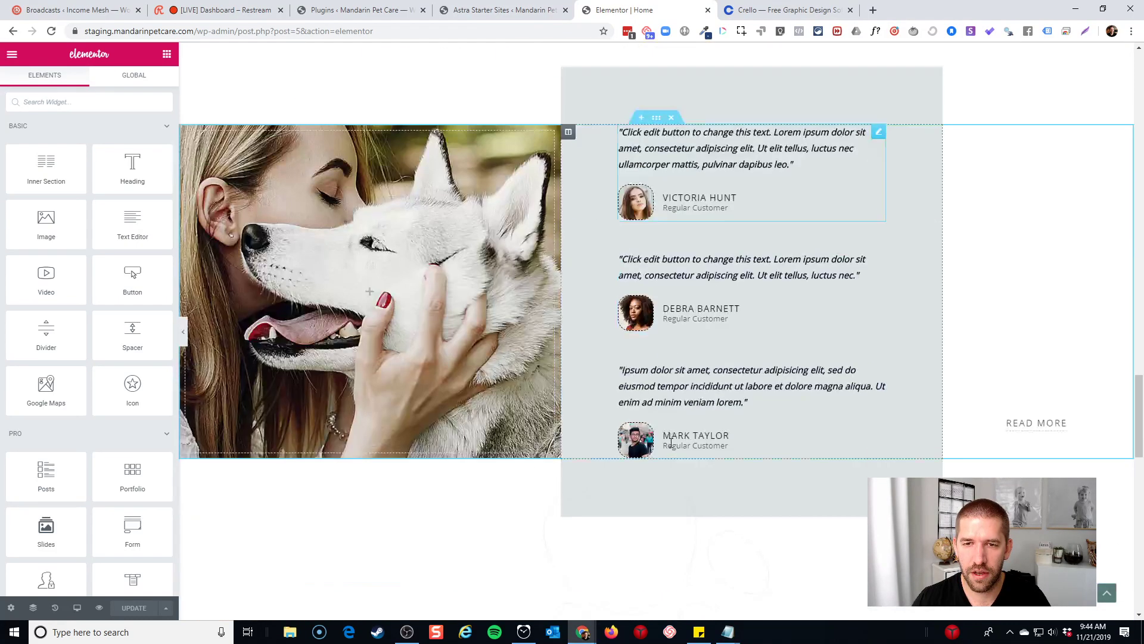
scroll(657, 402, "down", 4)
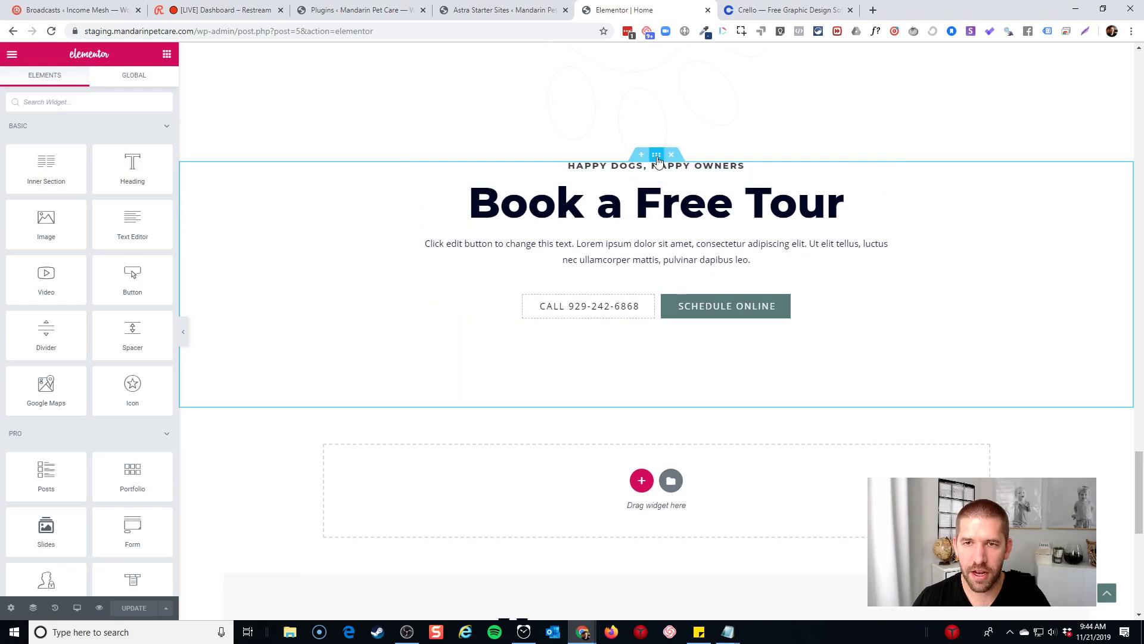
right_click(657, 156)
left_click(685, 210)
Paste the copied section below the Doggy Daycare, Overnight Care and Vacation Care row
scroll(700, 245, "up", 8)
scroll(701, 245, "up", 20)
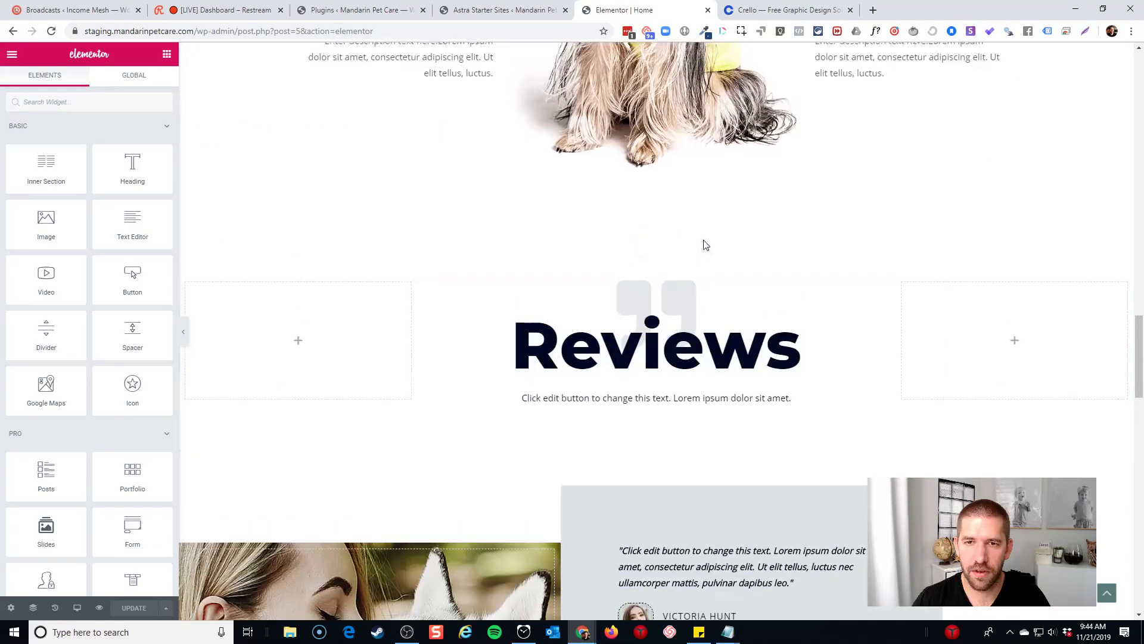
scroll(691, 263, "up", 10)
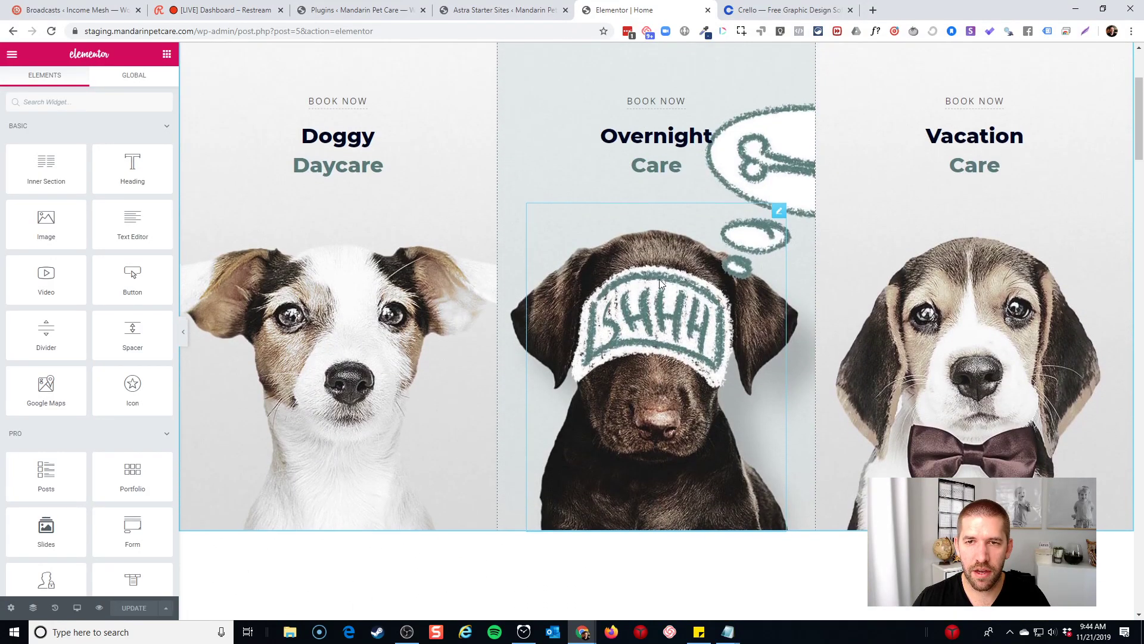
scroll(659, 279, "up", 3)
right_click(656, 52)
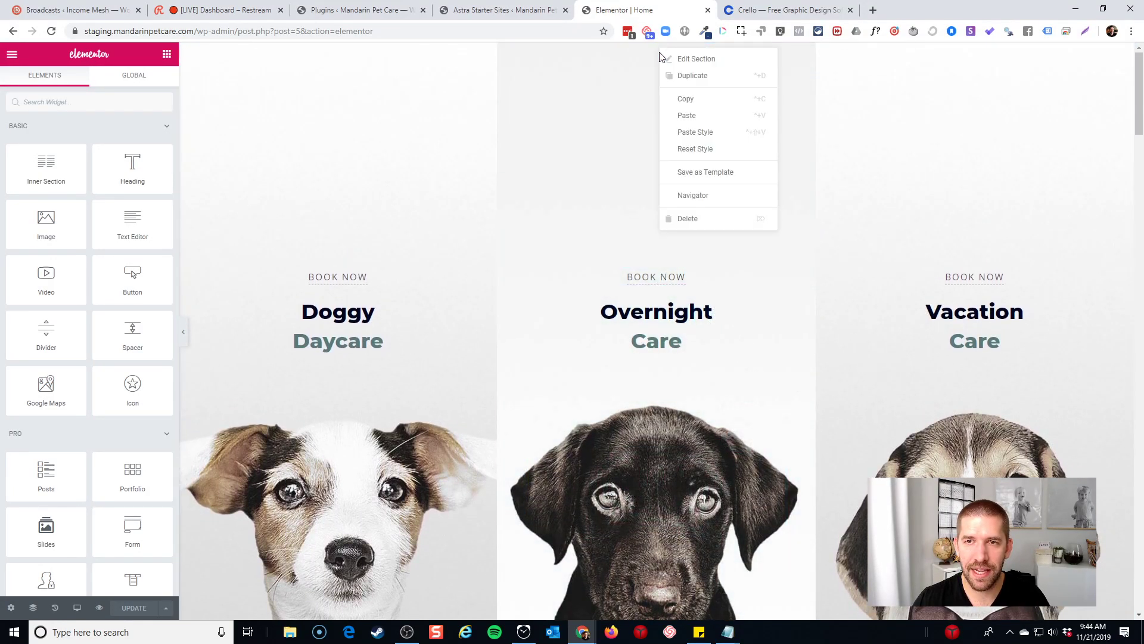
left_click(689, 115)
scroll(694, 116, "down", 8)
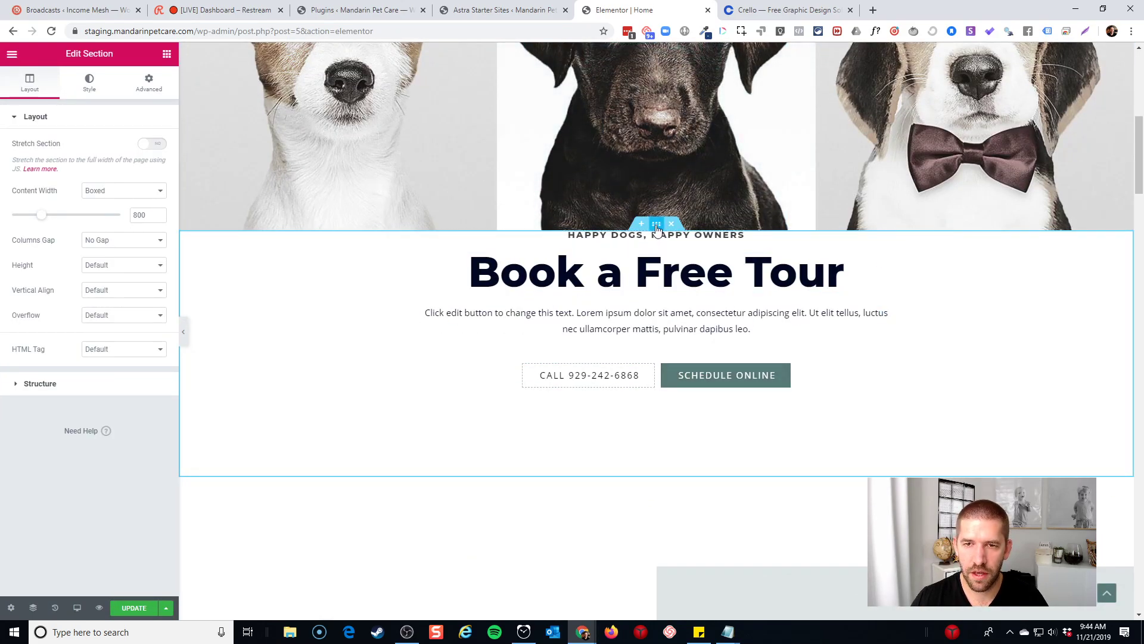
Give the pasted section a linked 76 px top and bottom margin
left_click(679, 314)
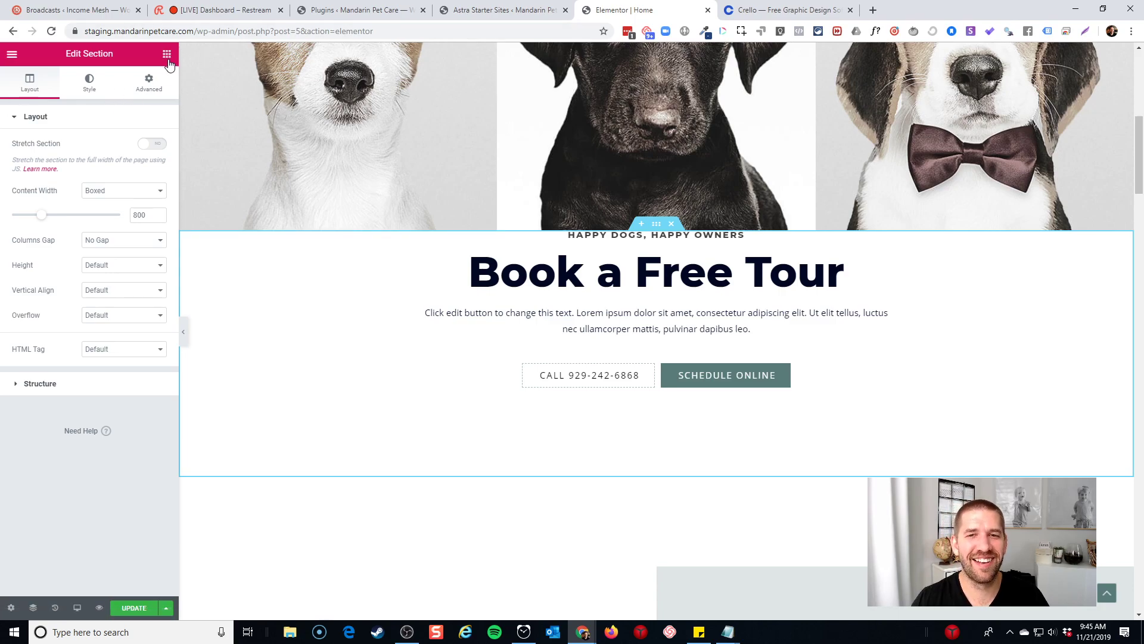
left_click(167, 54)
left_click(325, 255)
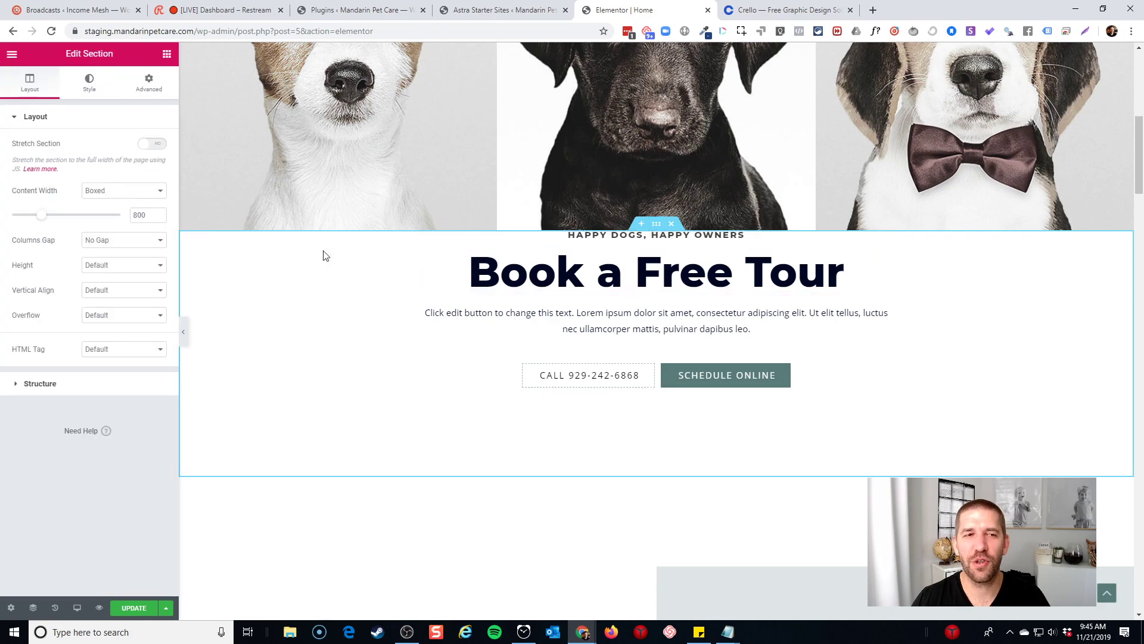
left_click(143, 90)
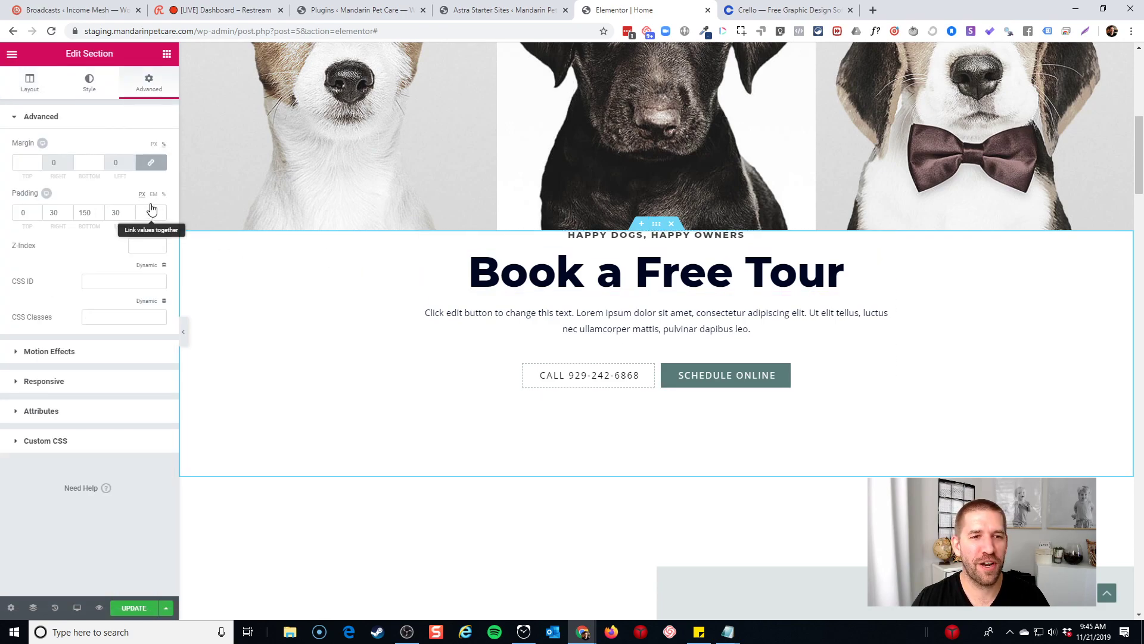
left_click(23, 162)
type("50")
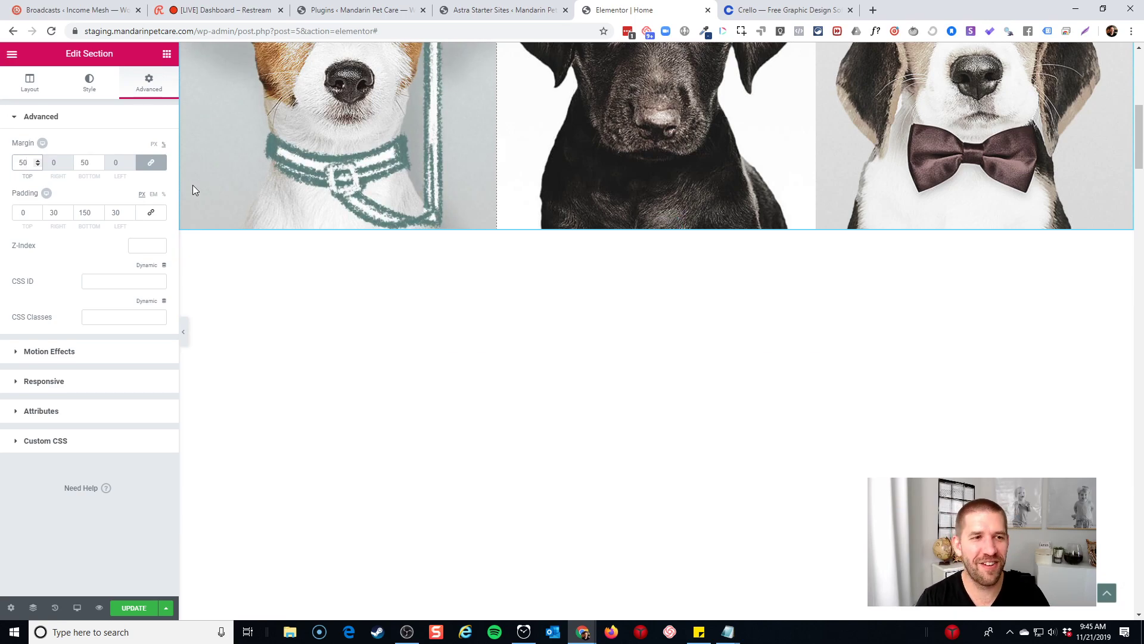
key("BackSpace")
key("BackSpace")
left_click(154, 144)
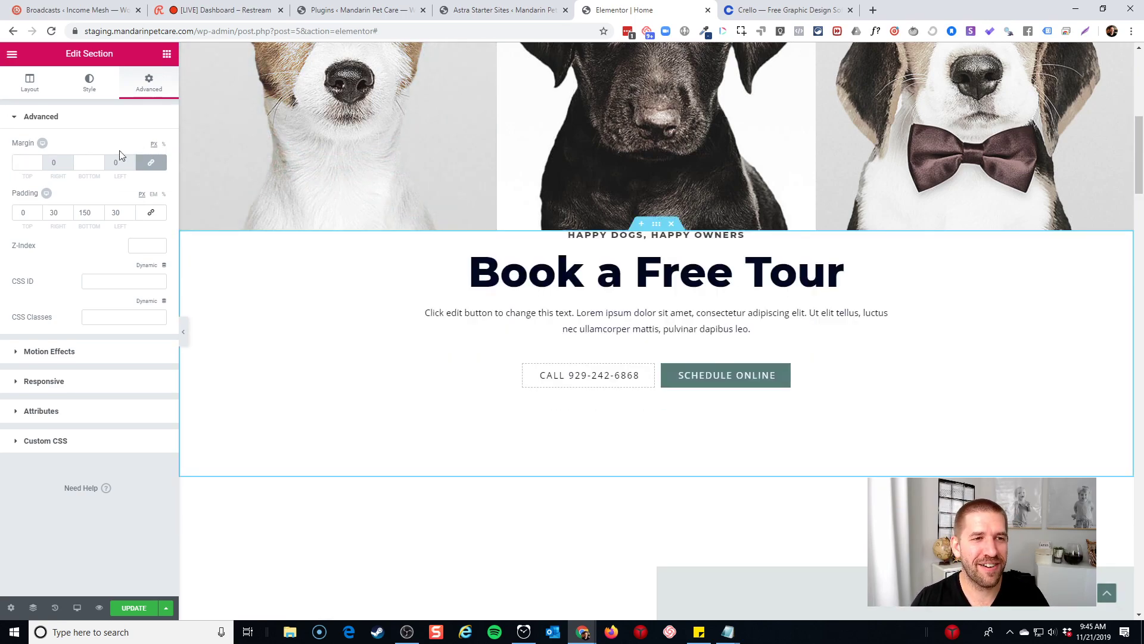
left_click(28, 159)
type("76")
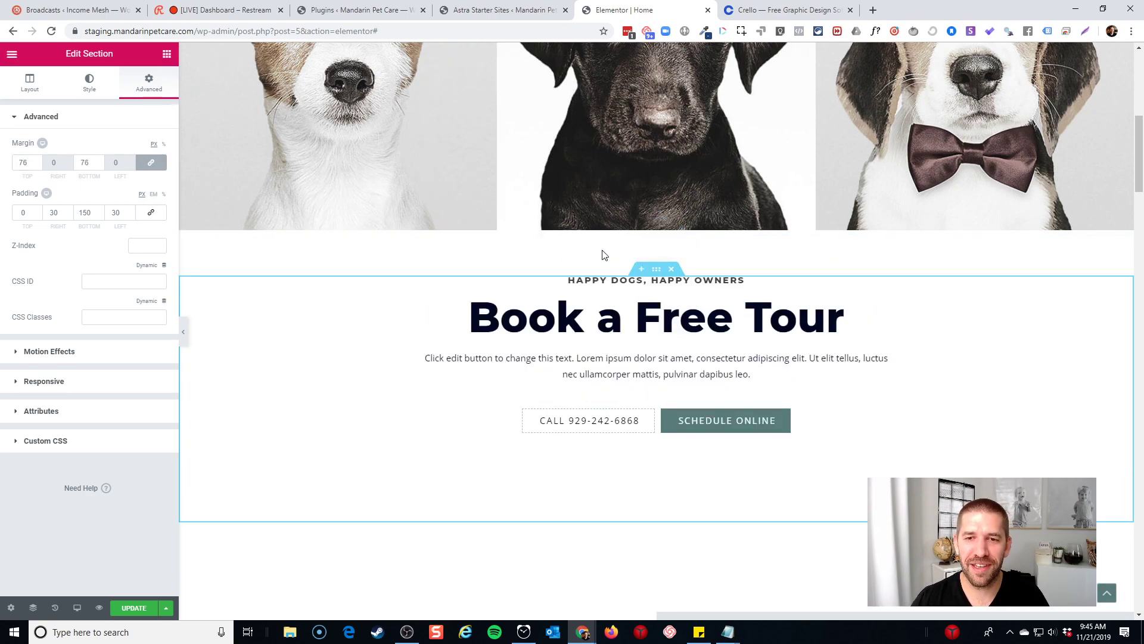
left_click(731, 206)
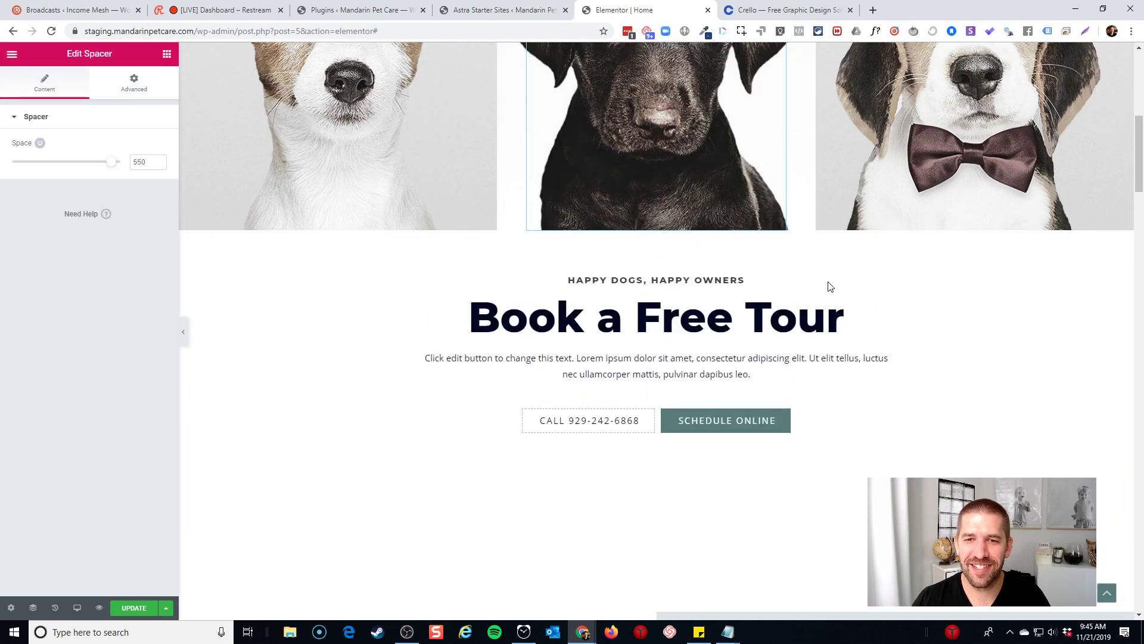
left_click(632, 329)
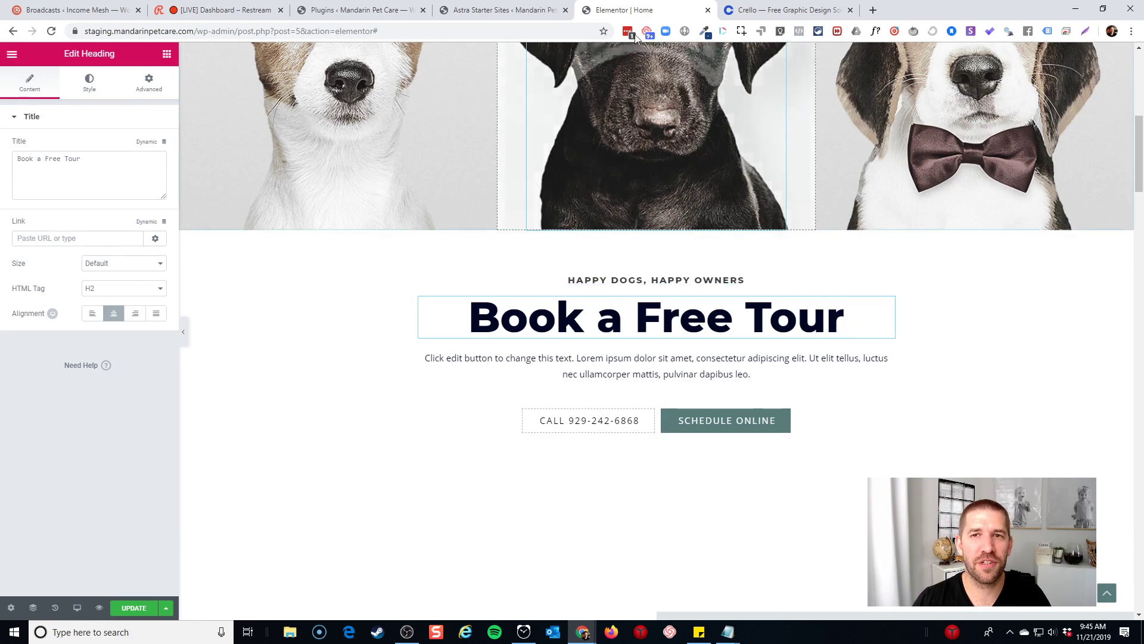
key("alt+Tab")
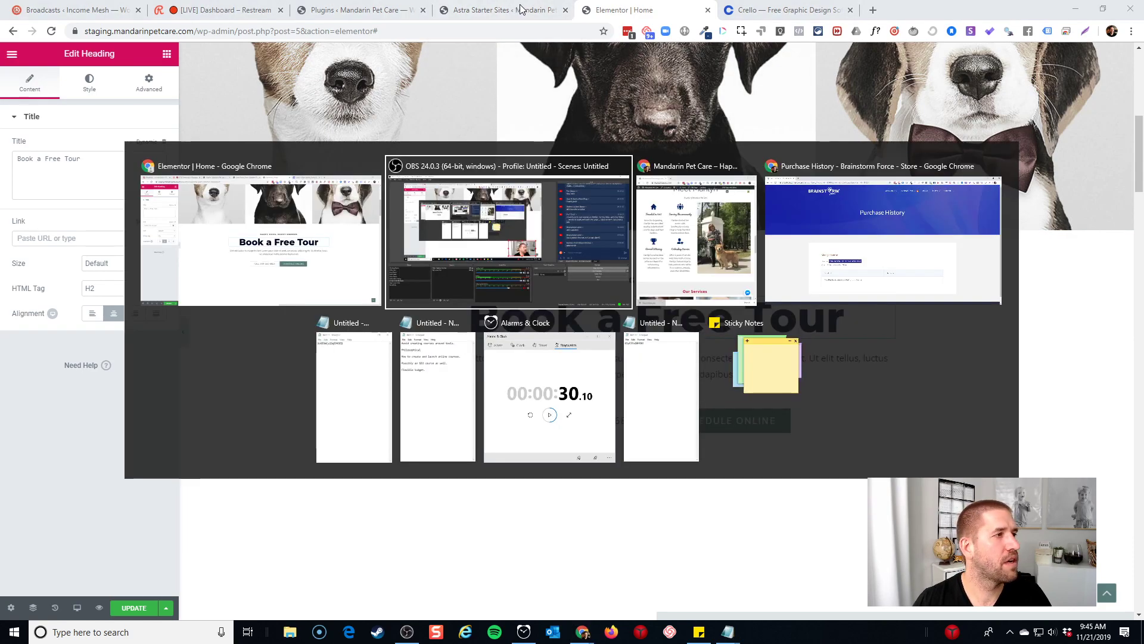
key("alt+Tab")
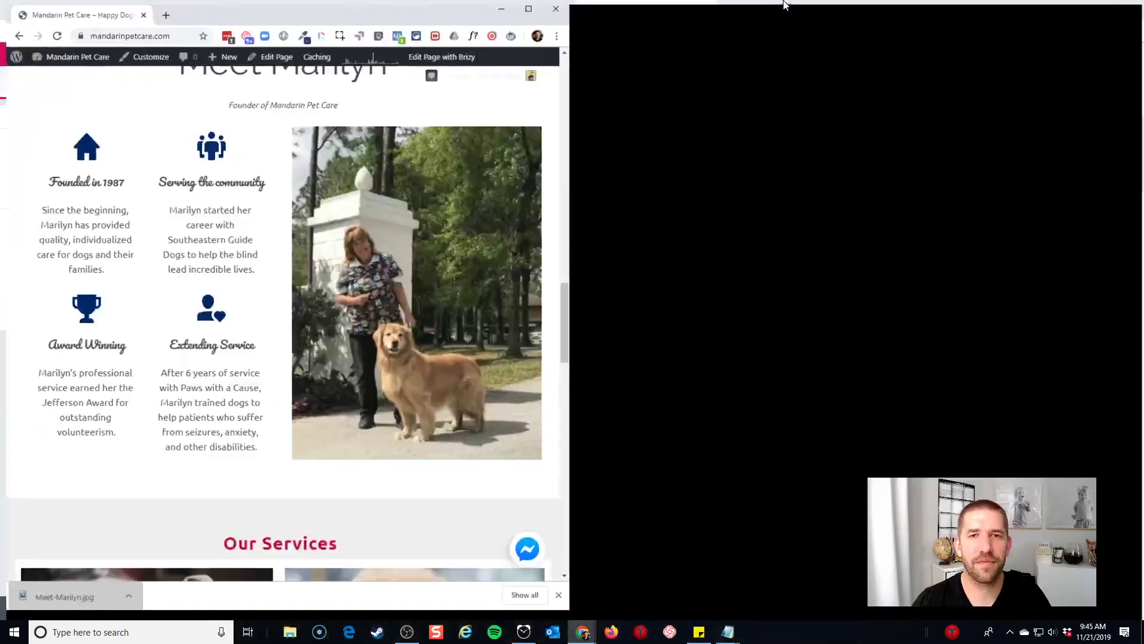
scroll(803, 272, "up", 15)
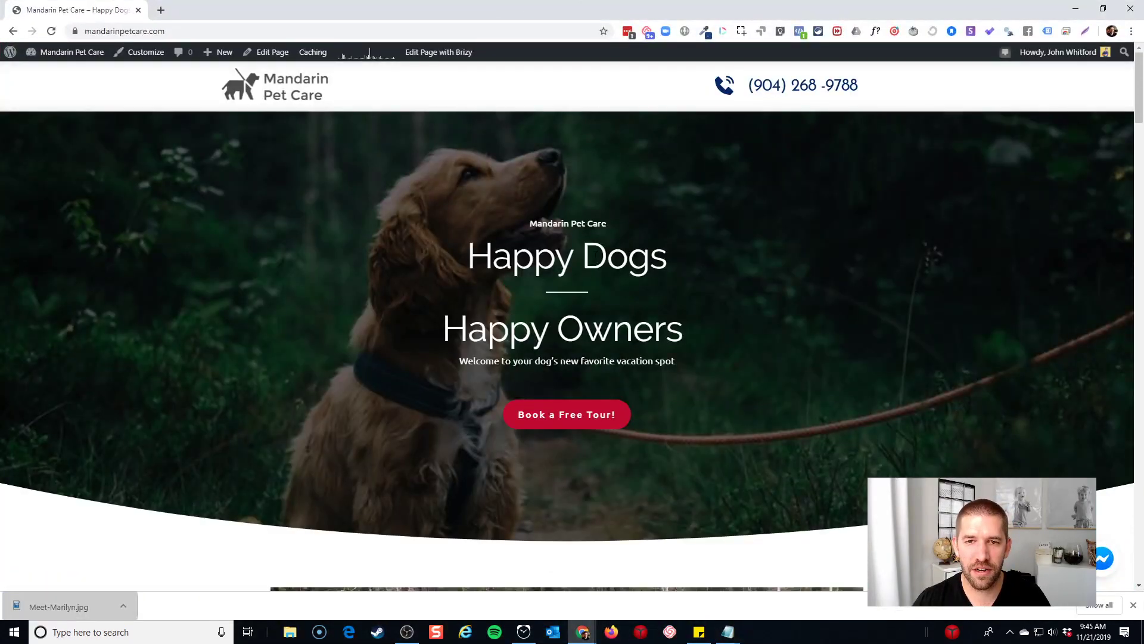
scroll(527, 334, "down", 8)
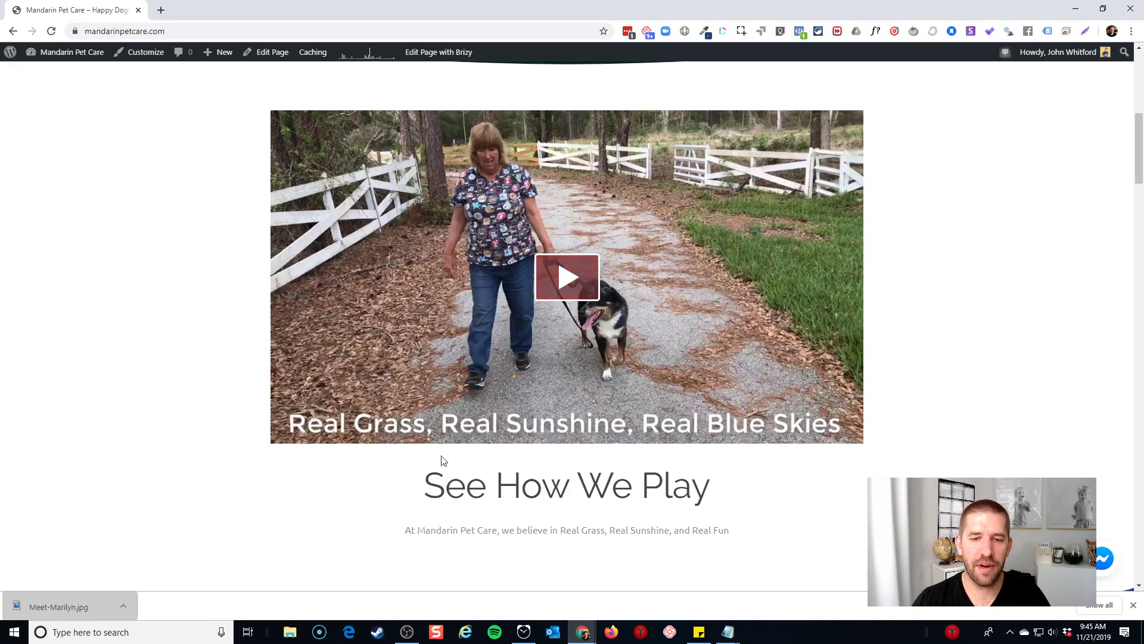
left_click_drag(593, 1, 0, 265)
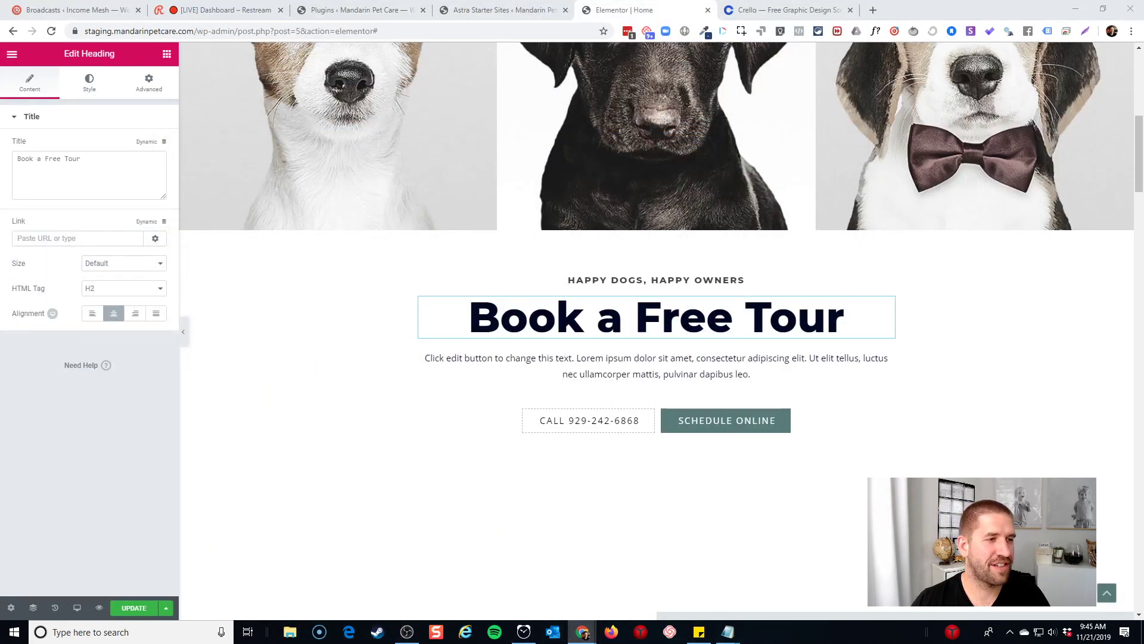
Retitle the copied heading 'Your Dog's New' and bring the live site's Brizy editor on screen
triple_click(696, 310)
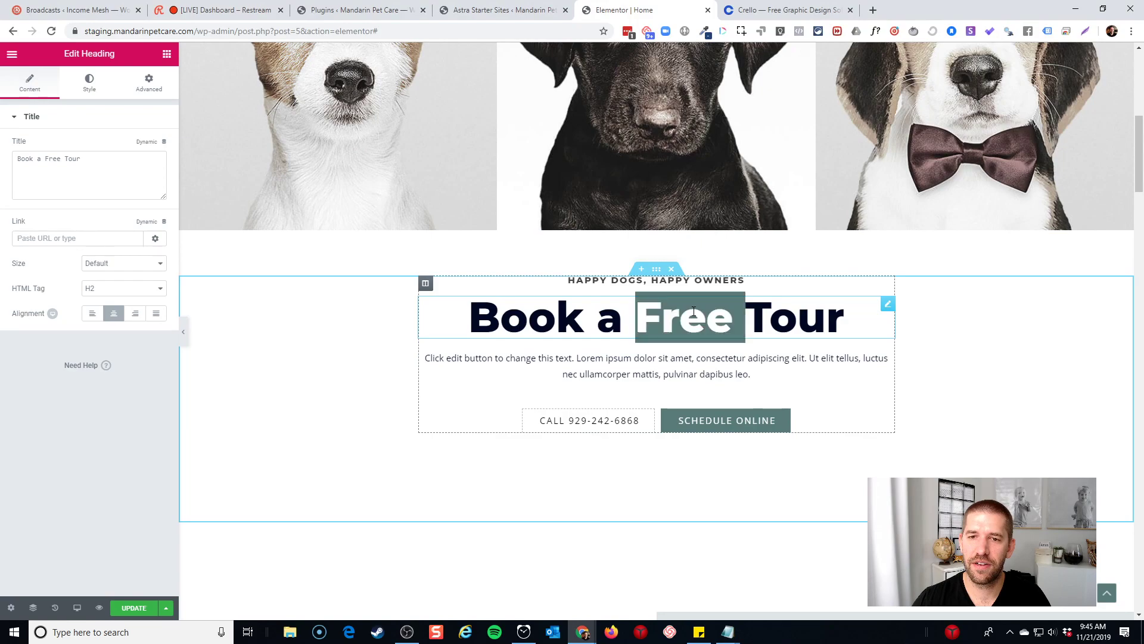
type("Learn About")
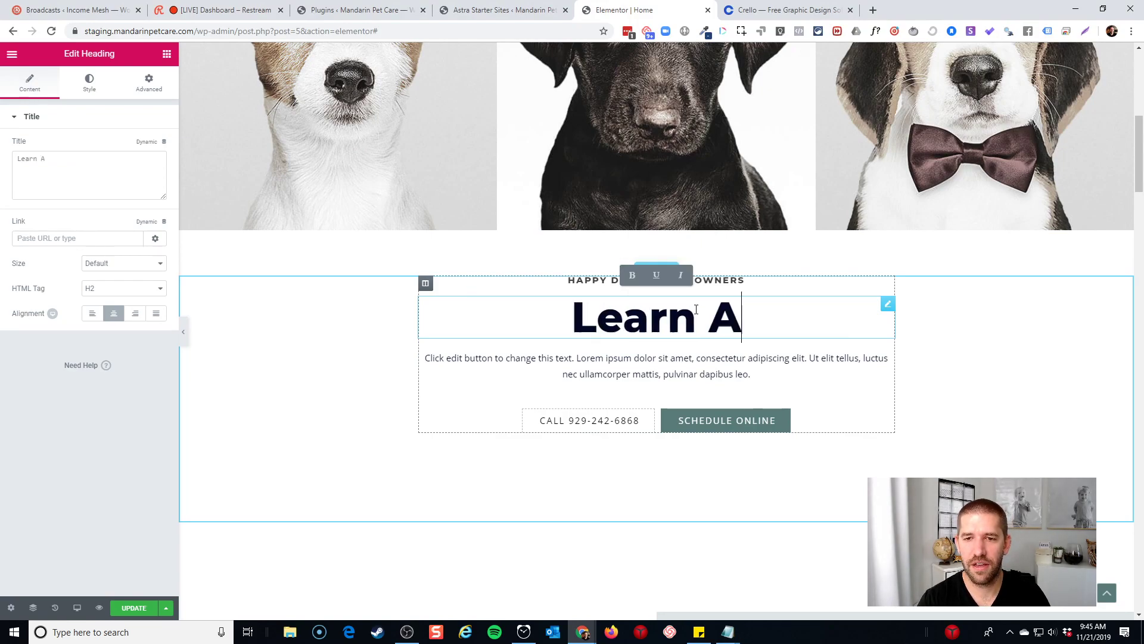
triple_click(733, 309)
type("Yo")
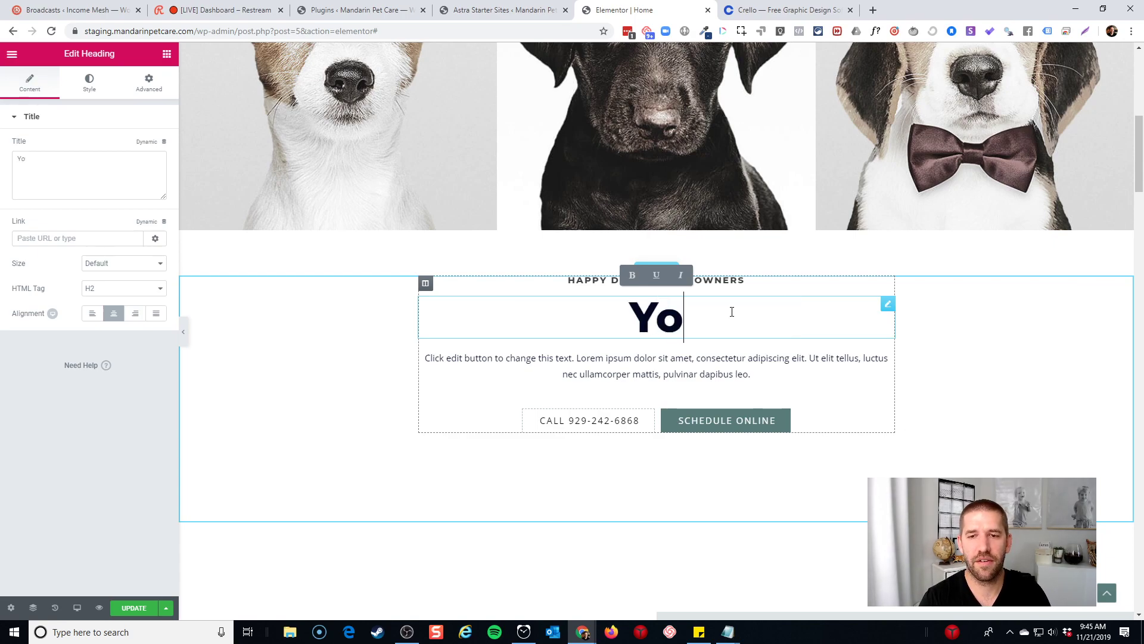
type("ur Dog's New")
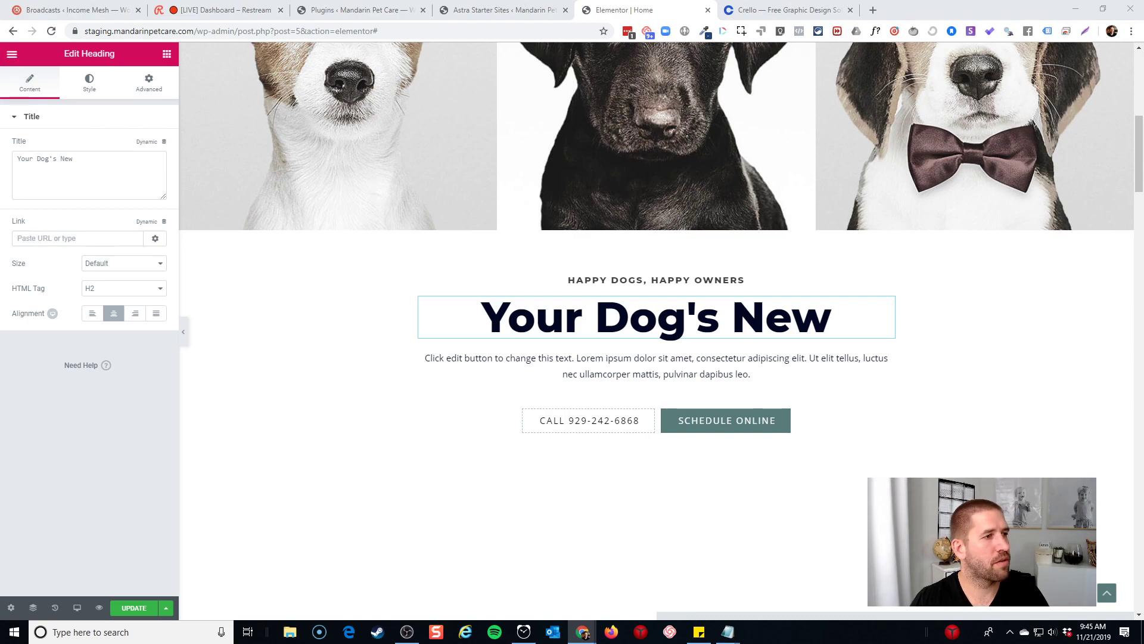
left_click_drag(0, 71, 747, 3)
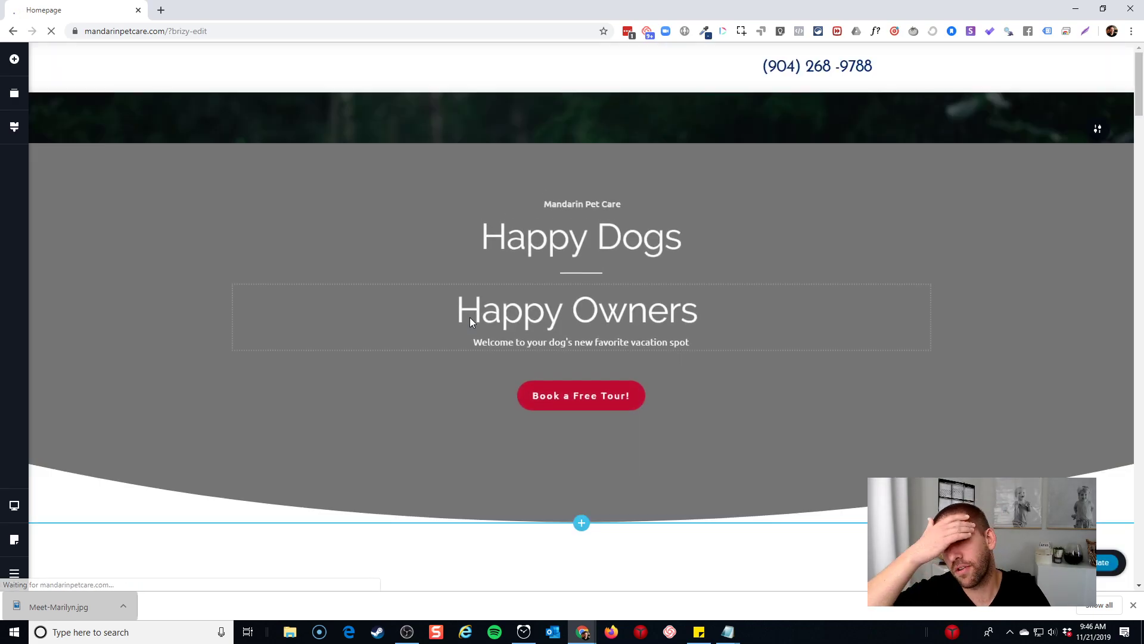
Select the embed code of the video above See How We Play
scroll(779, 339, "down", 7)
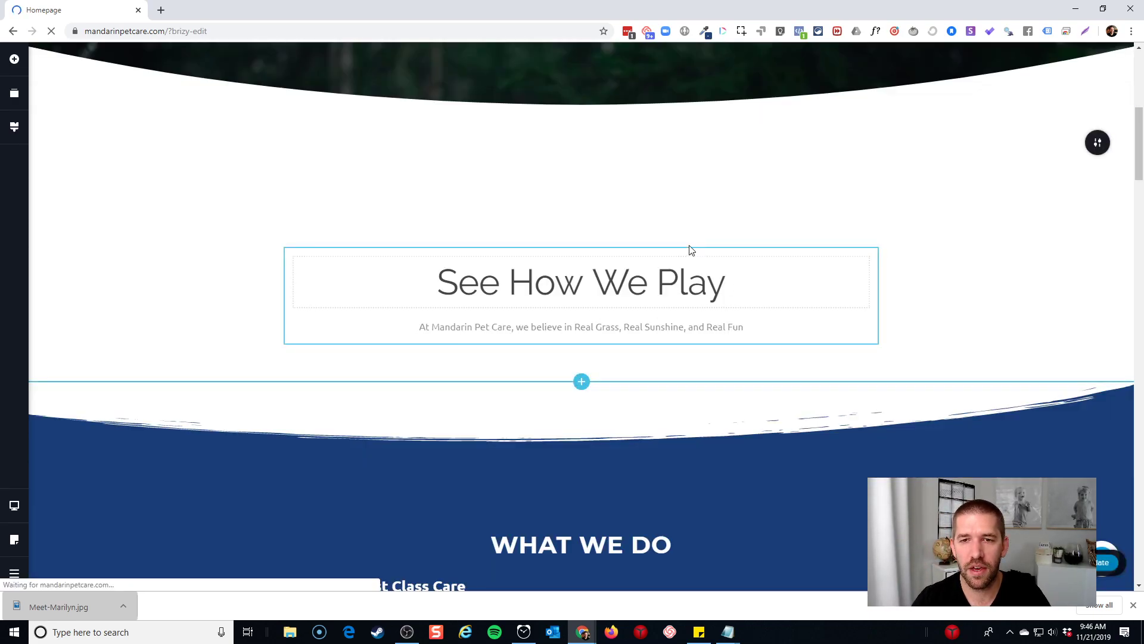
left_click(513, 199)
left_click(518, 129)
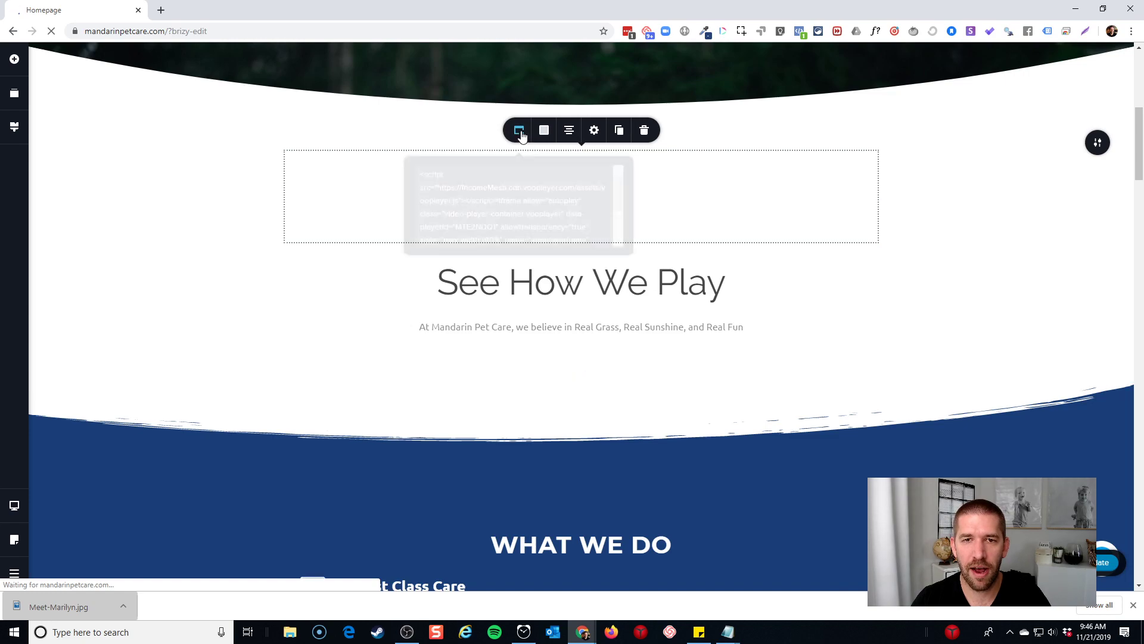
left_click_drag(427, 169, 543, 232)
Exit Brizy to the dashboard and move its window aside to show Elementor
scroll(545, 233, "down", 3)
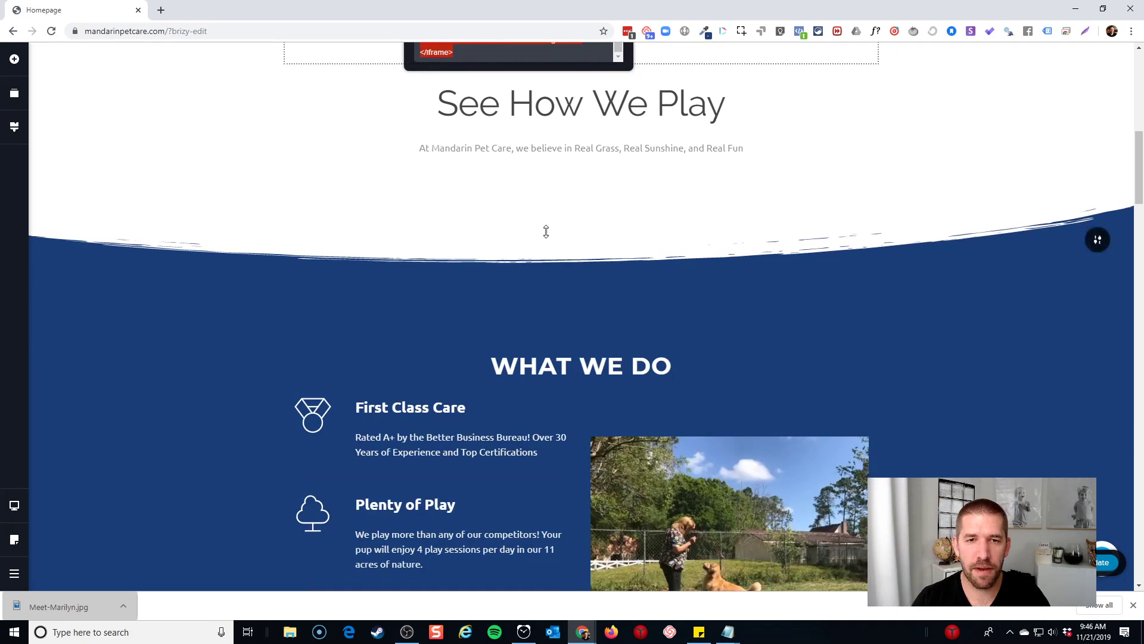
scroll(575, 243, "up", 3)
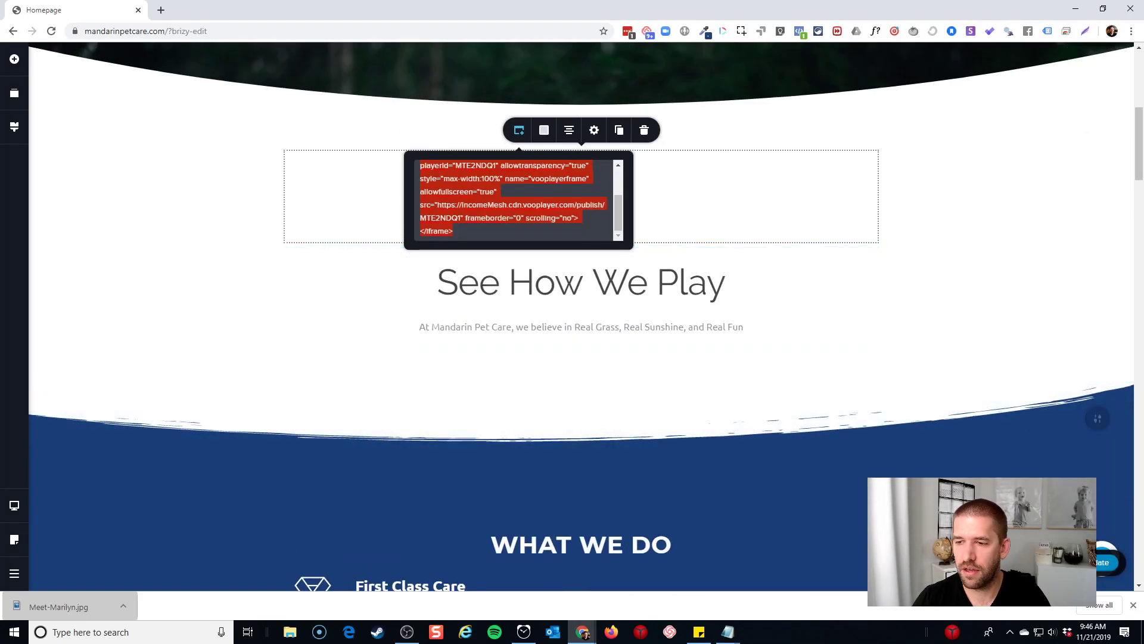
left_click(14, 573)
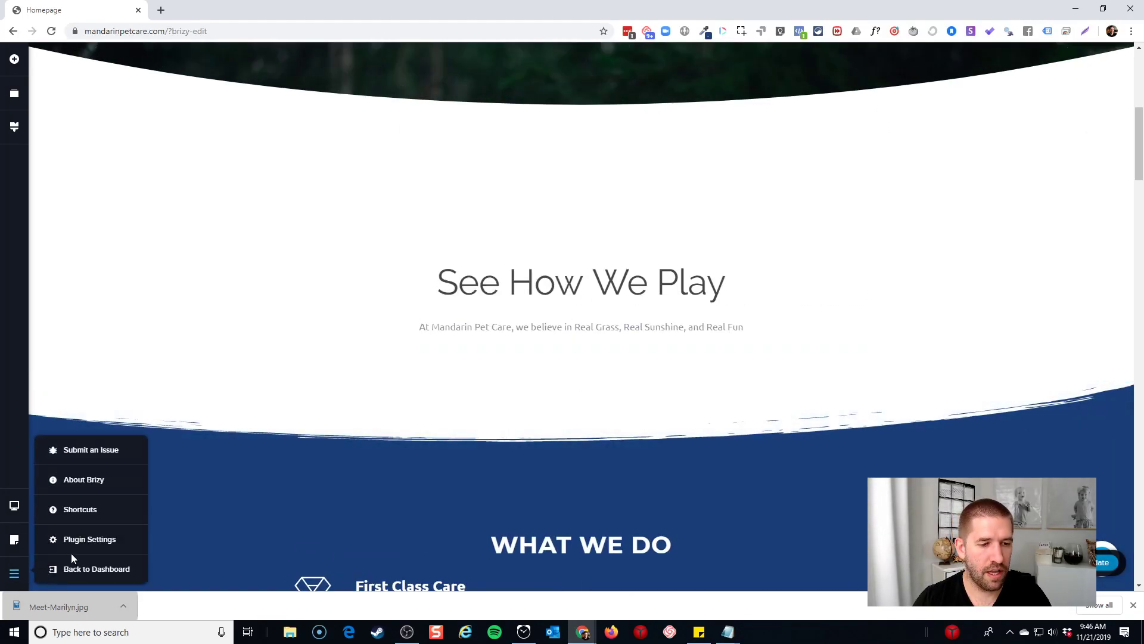
left_click(70, 572)
left_click_drag(439, 10, 0, 54)
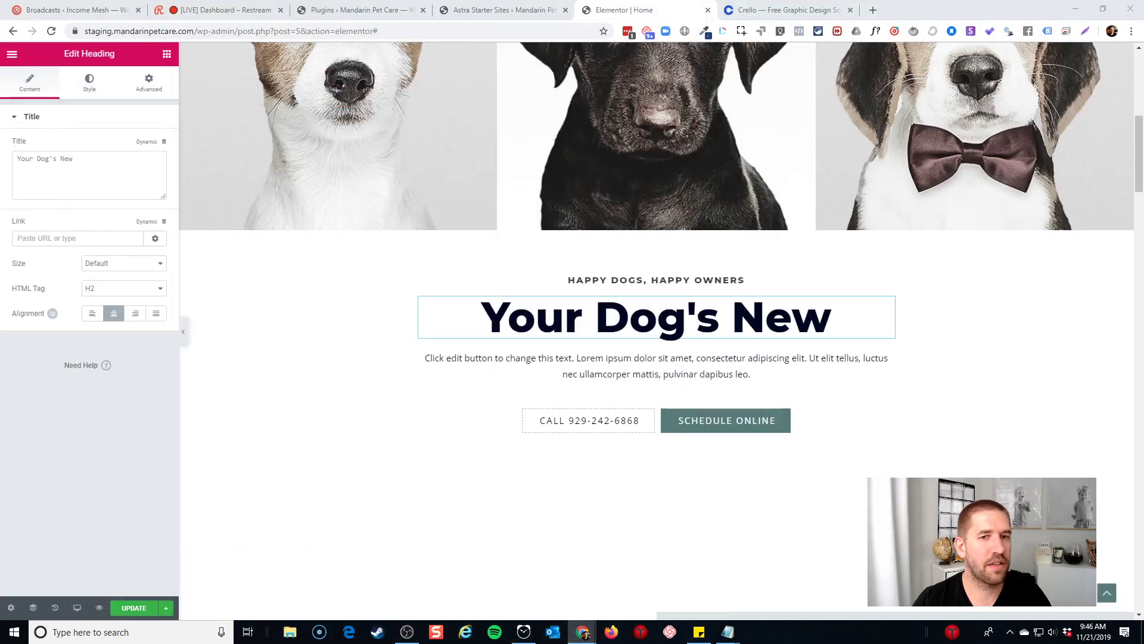
Add an HTML widget below the paragraph holding the pasted vooplayer video embed code
left_click(167, 56)
type("html")
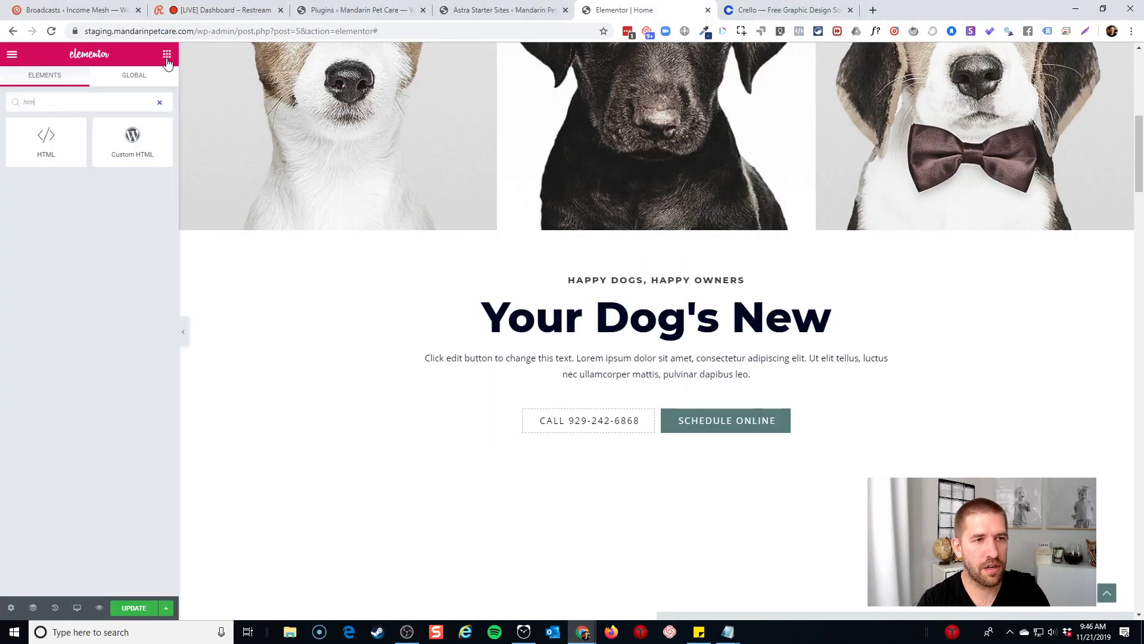
left_click_drag(42, 149, 664, 409)
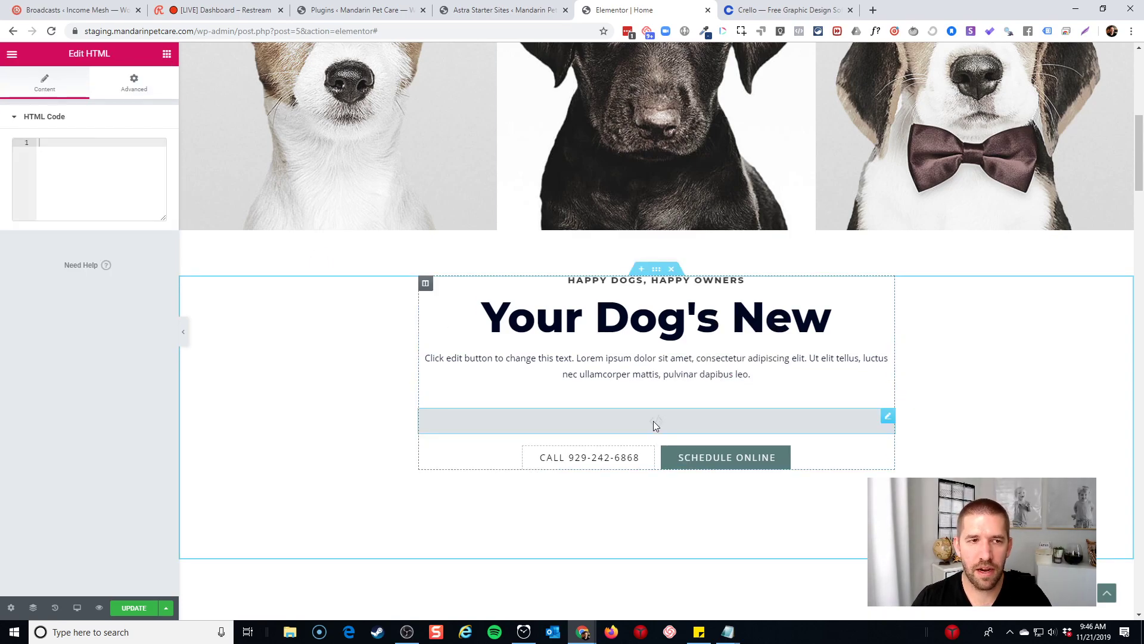
type("<script src=\"https://IncomeMesh.cdn.vooplayer.com/assets/vooplayer.js\"></script><iframe allow=\"autoplay\" class=\"video-player-container vooplayer\" data-playerId=\"MTE2NDQ1\" allowtransparency=\"true\" style=\"max-width:100%\" name=\"vooplayerframe\" allowfullscreen=\"true\" src=\"https://IncomeMesh.cdn.vooplayer.com/publish/MTE2NDQ1\" frameborder=\"0\" scrolling=\"no\"> </iframe>")
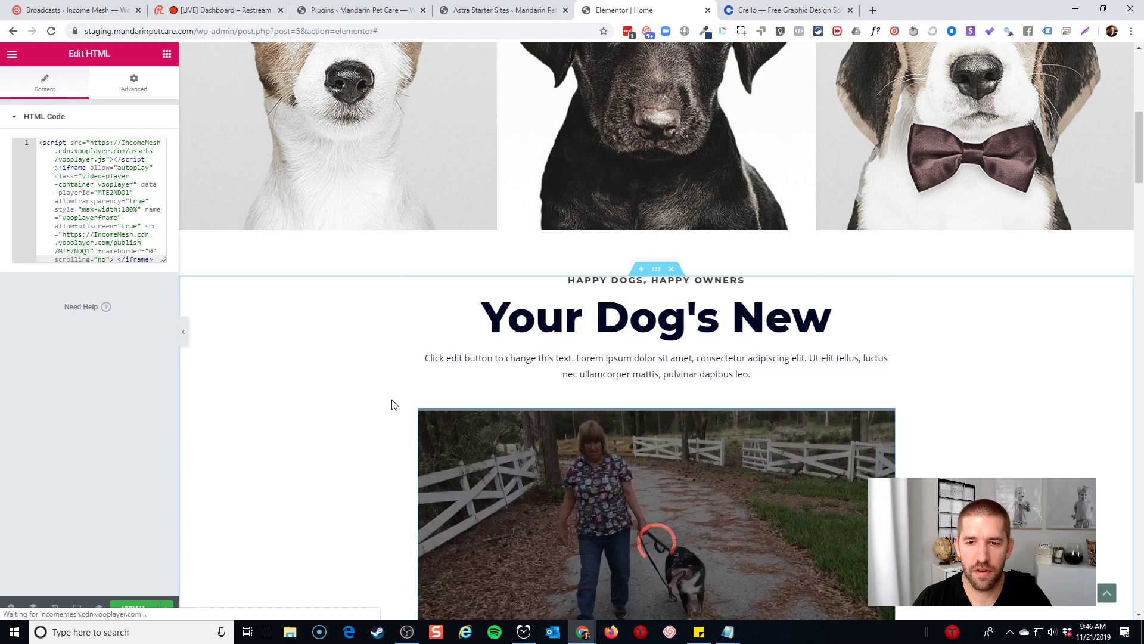
left_click(699, 322)
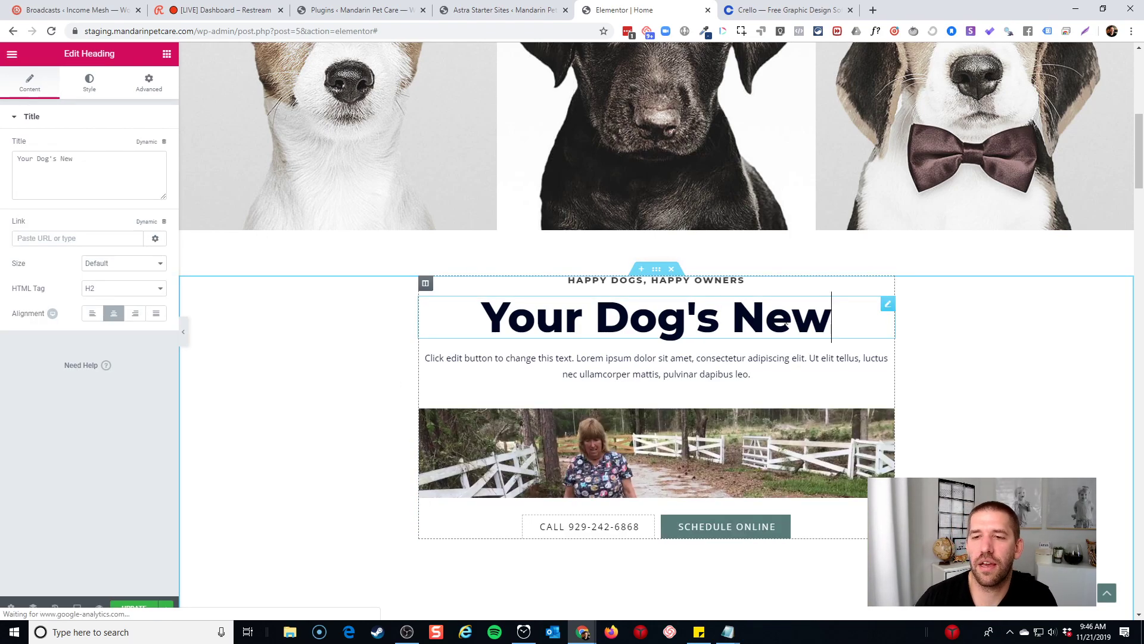
Retype the heading as 'See How We Play'
left_click_drag(832, 323, 477, 324)
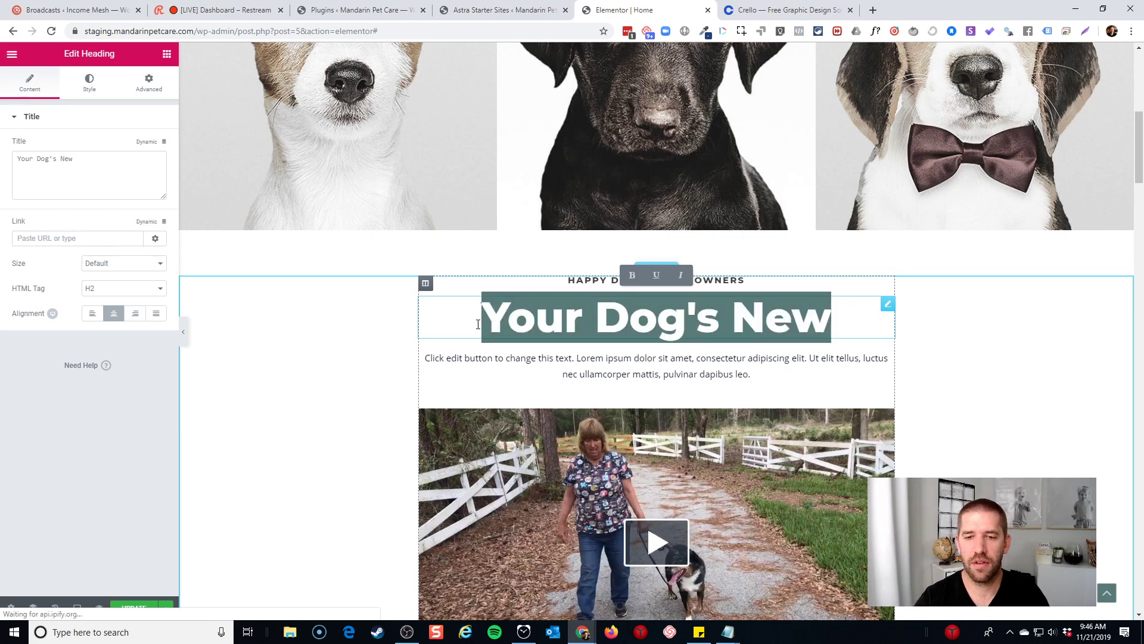
type("Learn Ab")
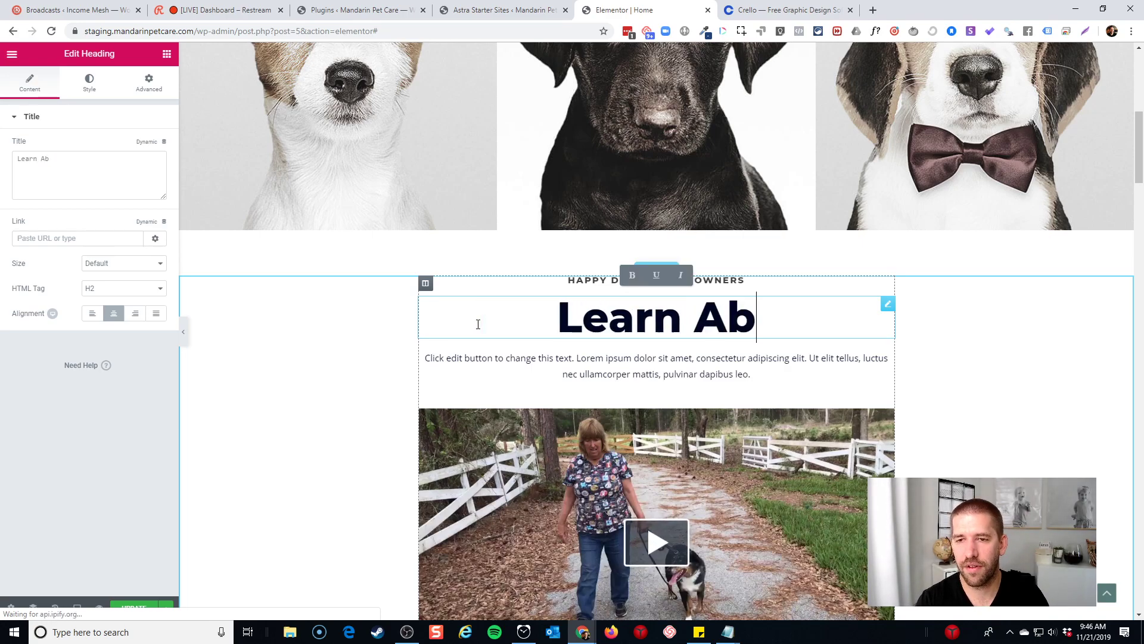
key("BackSpace")
key("BackSpace")
key("BackSpace")
key("BackSpace")
key("BackSpace")
key("BackSpace")
key("BackSpace")
key("BackSpace")
type("See H")
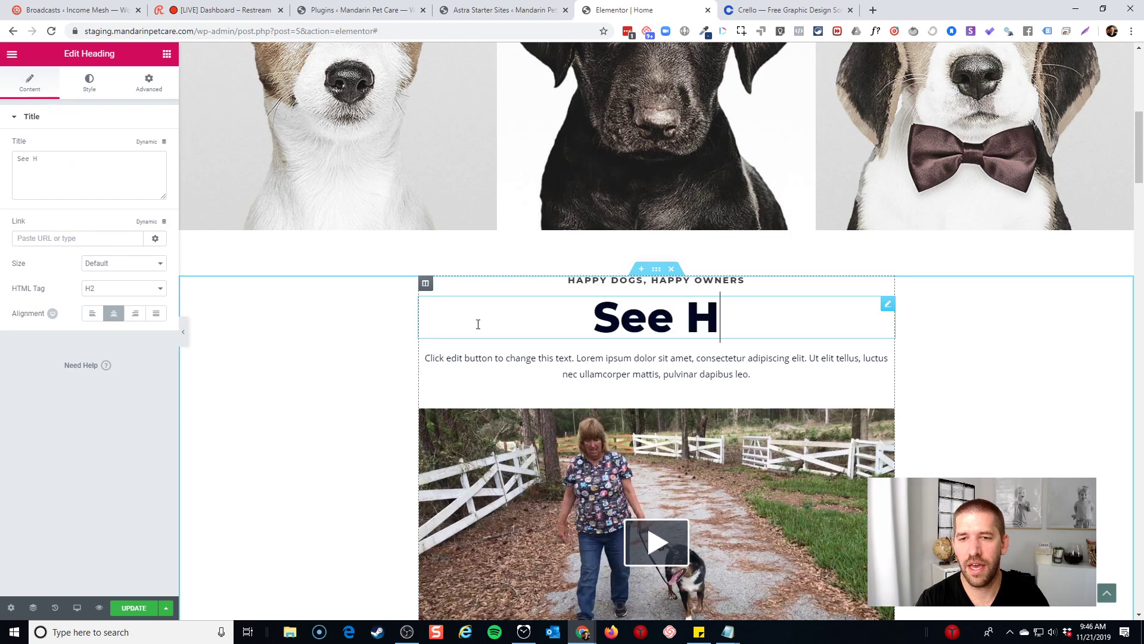
type("ow We Pla")
key("BackSpace")
type("lay")
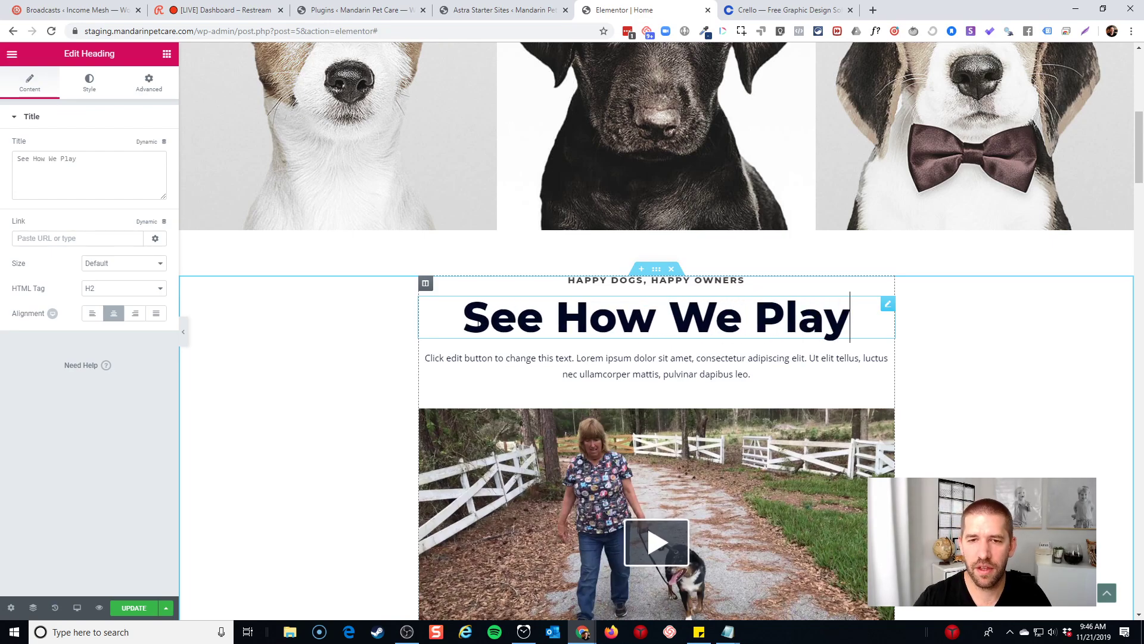
Replace the paragraph with the 'unlike any dog boarding facility... Come look around!' text
double_click(643, 358)
key("ctrl+a")
type("M")
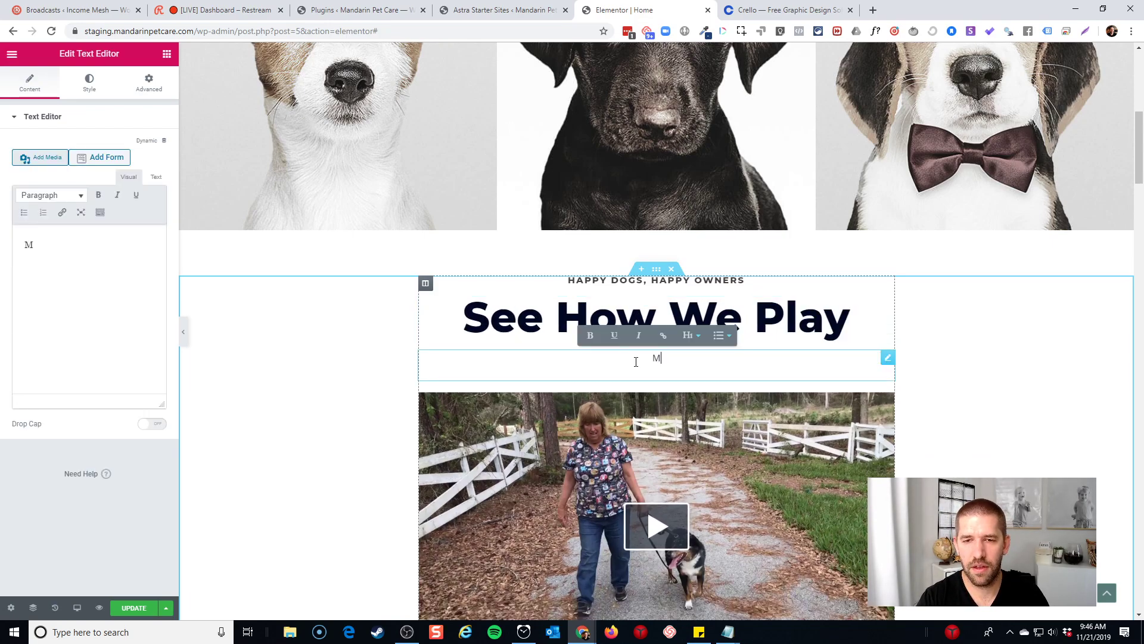
type("andarin Pet C")
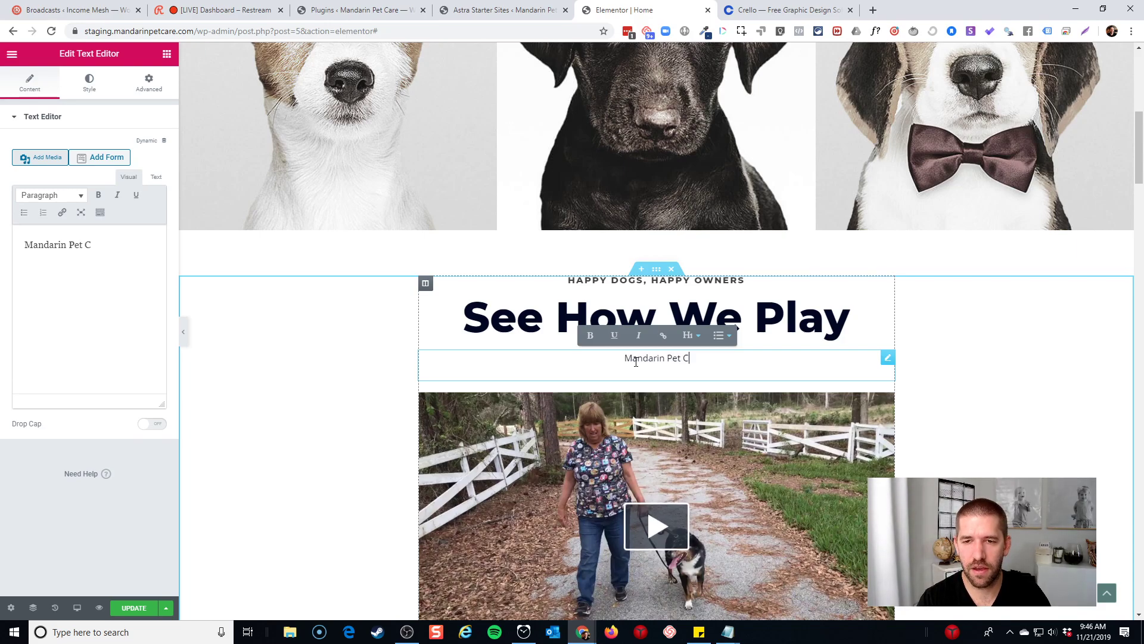
type("are is unlike any ")
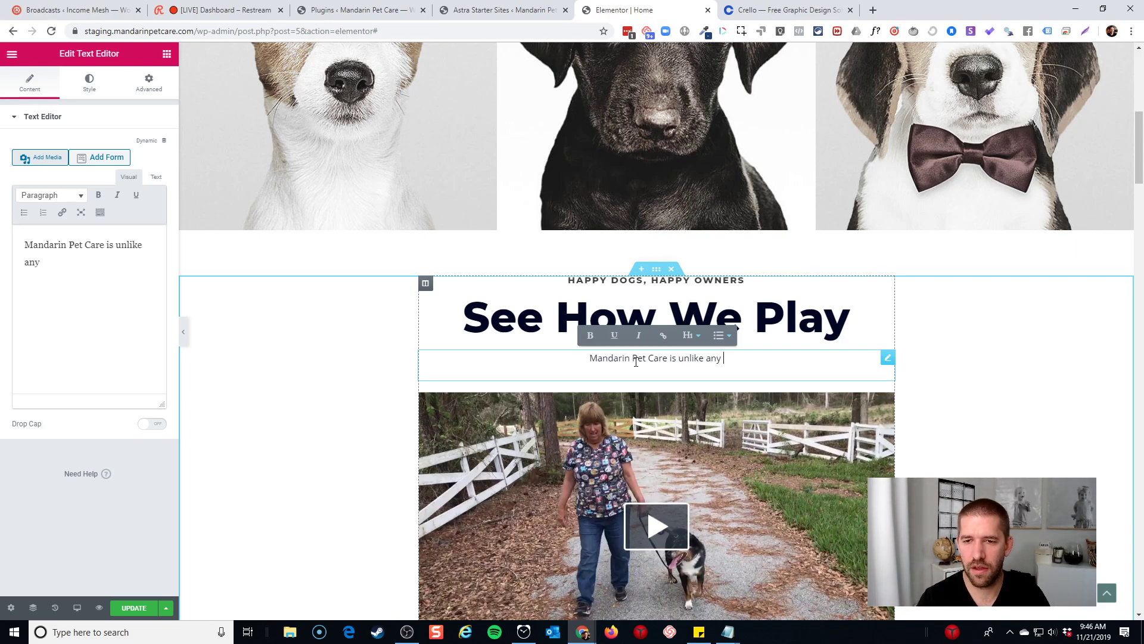
type("dog boarding ")
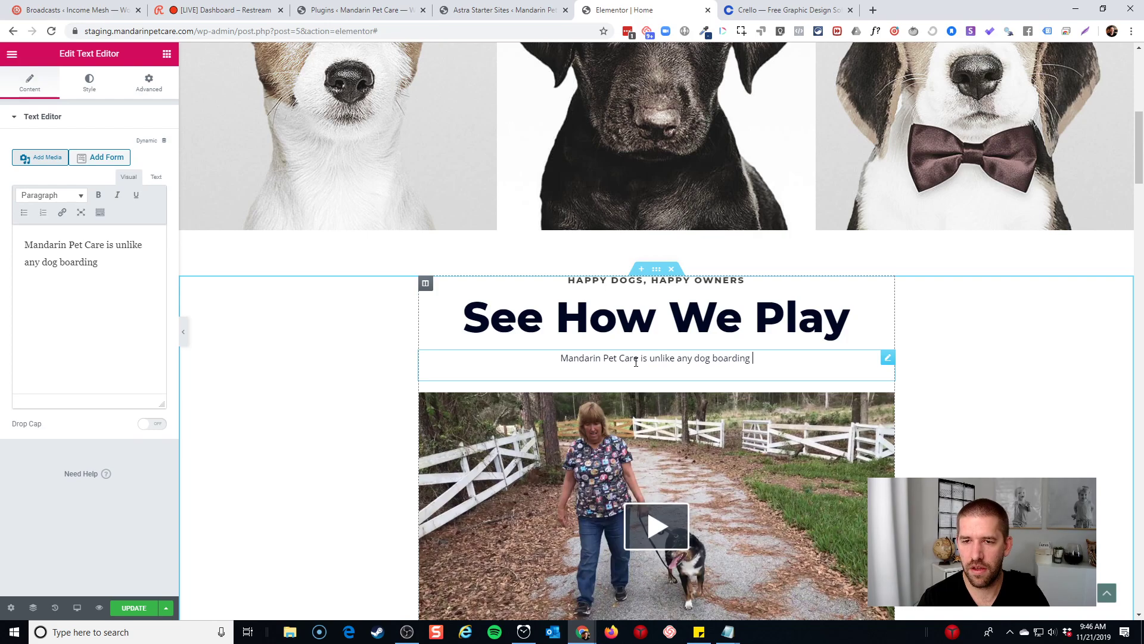
type("facility you've v")
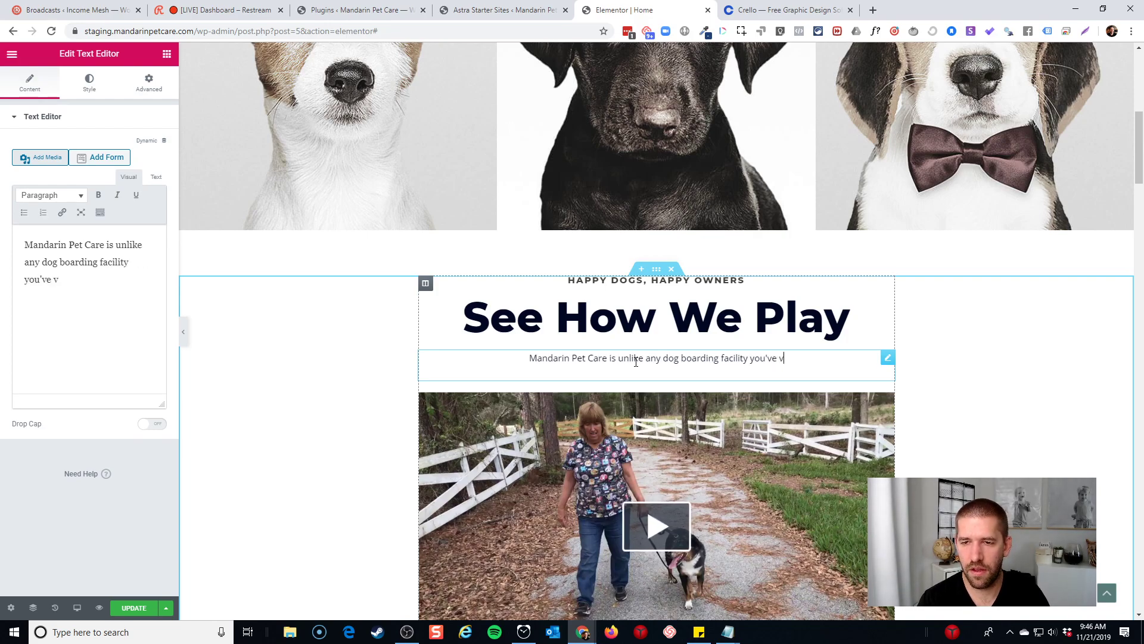
key("BackSpace")
type("ever ")
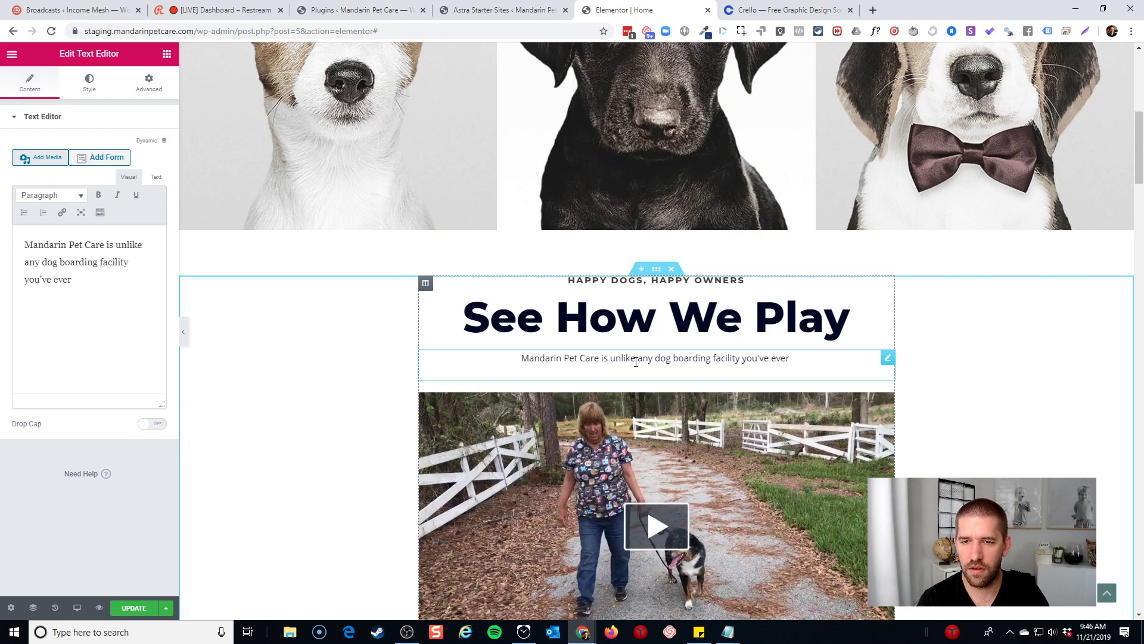
type("seen. We")
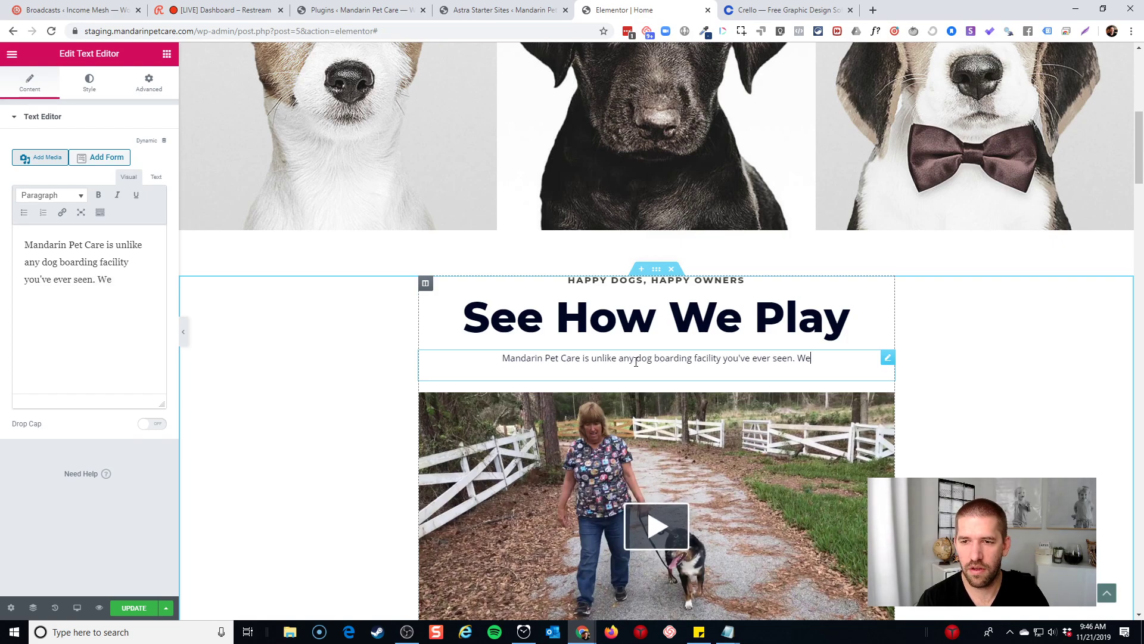
type(" focus on Real Grass, Reali")
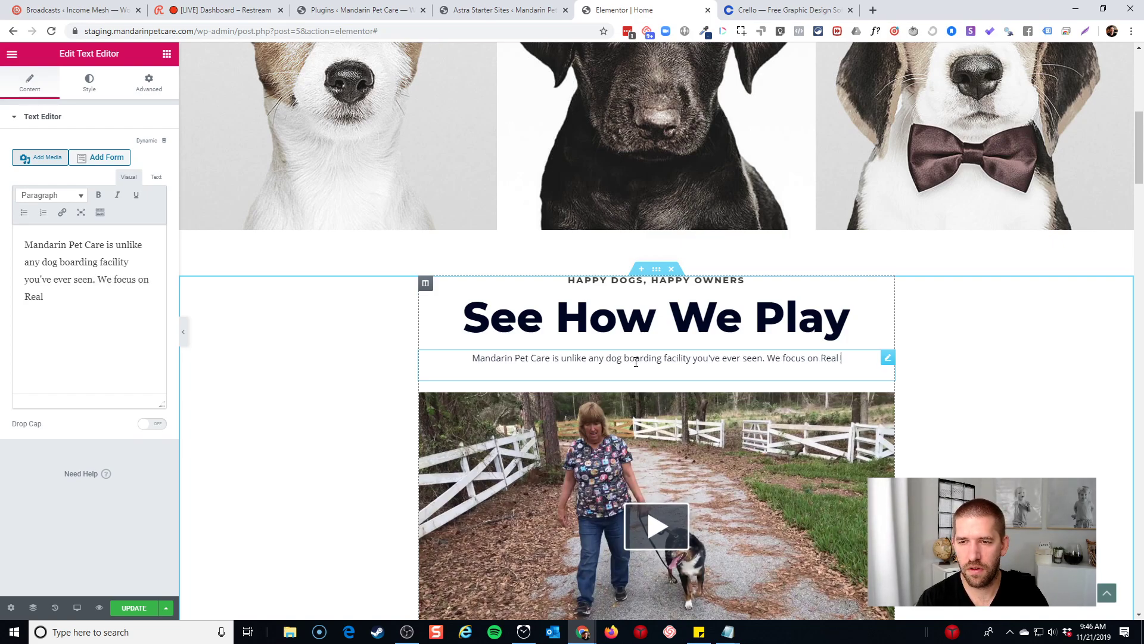
key("BackSpace")
key("BackSpace")
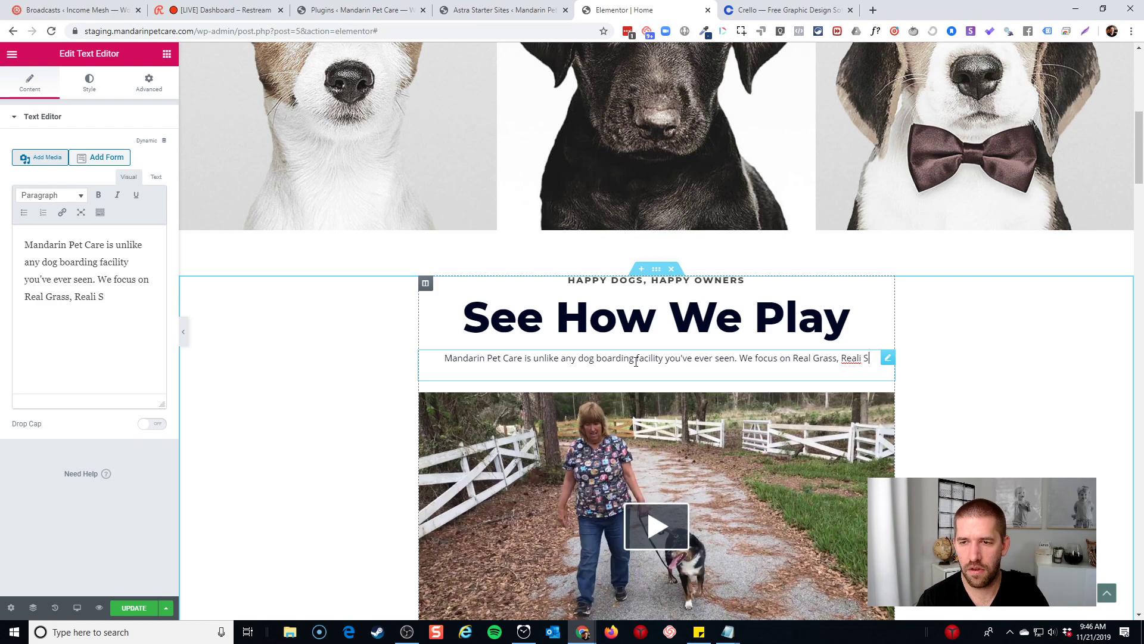
type("Sunc")
key("BackSpace")
type("shine, and Real Fun for a")
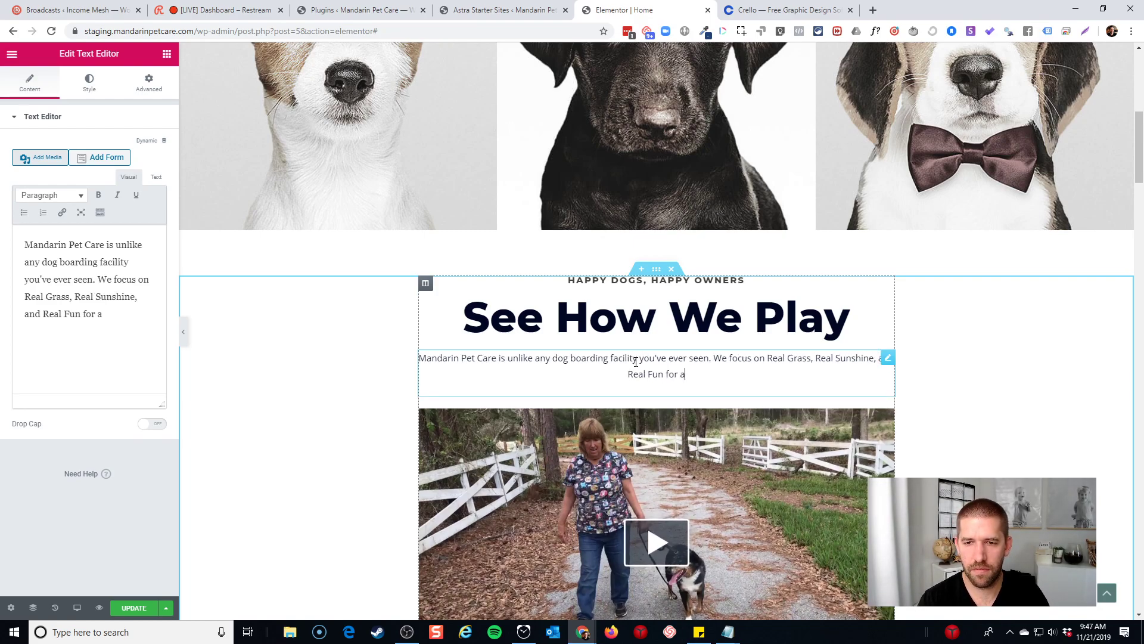
type("ll a")
key("BackSpace")
type("our")
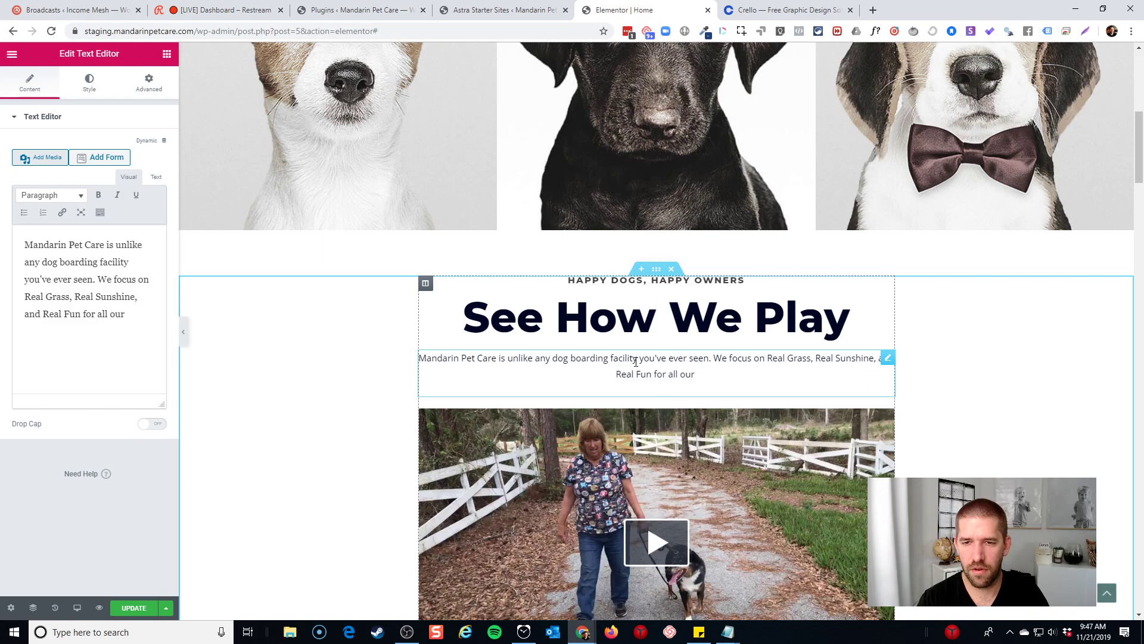
type(" furry friends. ")
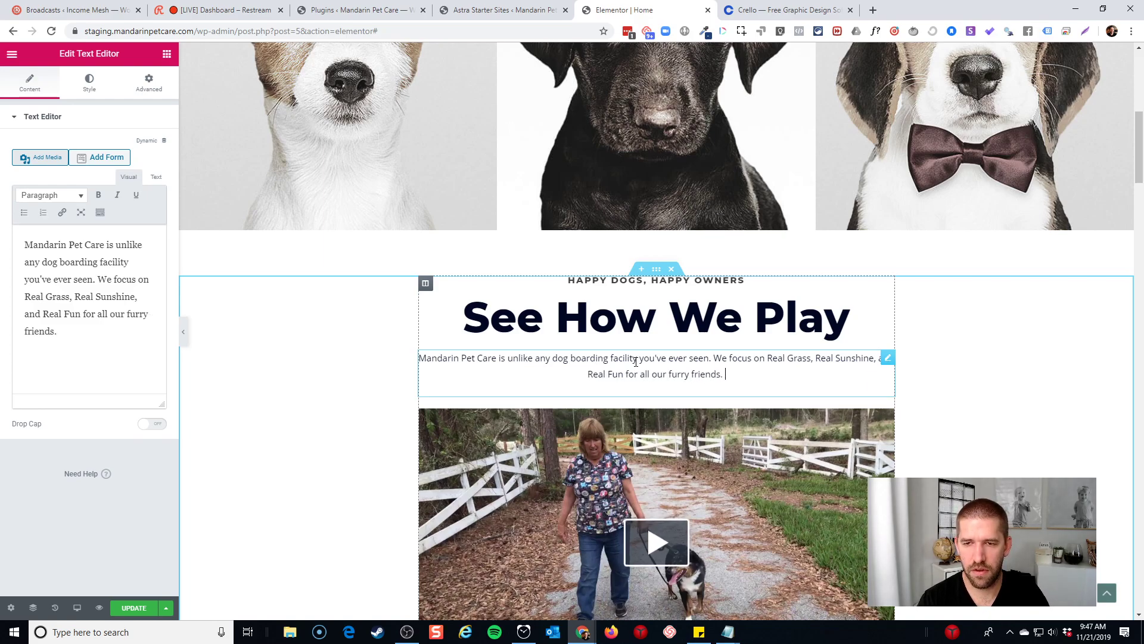
type("Come ")
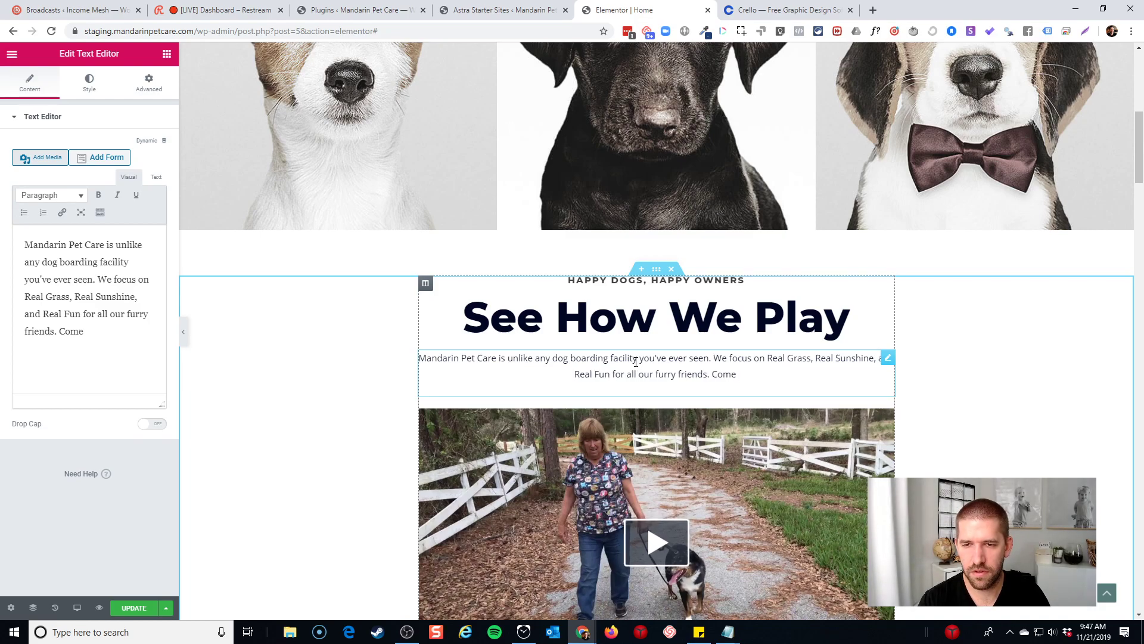
type("look around!")
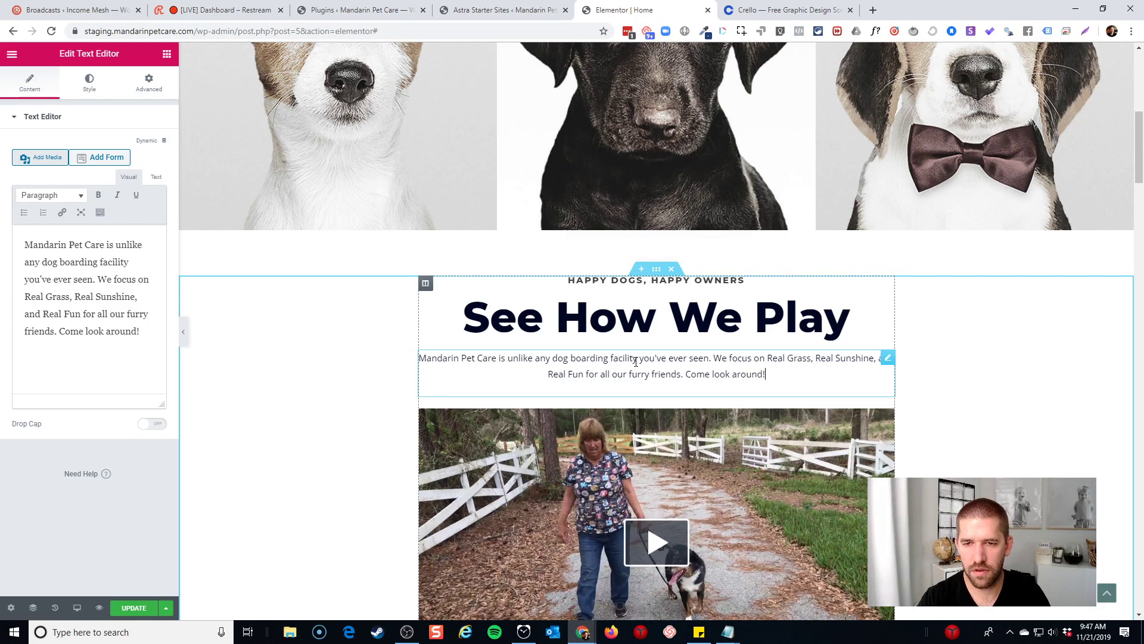
Bold the phrase 'Real Grass, Real Sunshine, and Real Fun'
left_click_drag(769, 357, 654, 368)
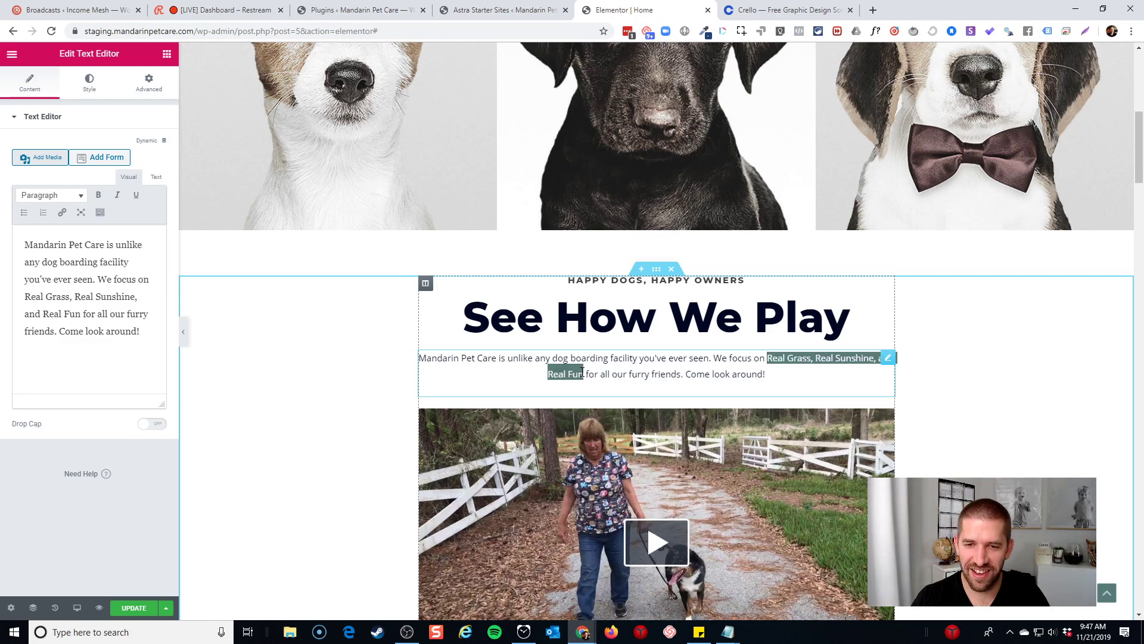
key("ctrl+b")
left_click(781, 381)
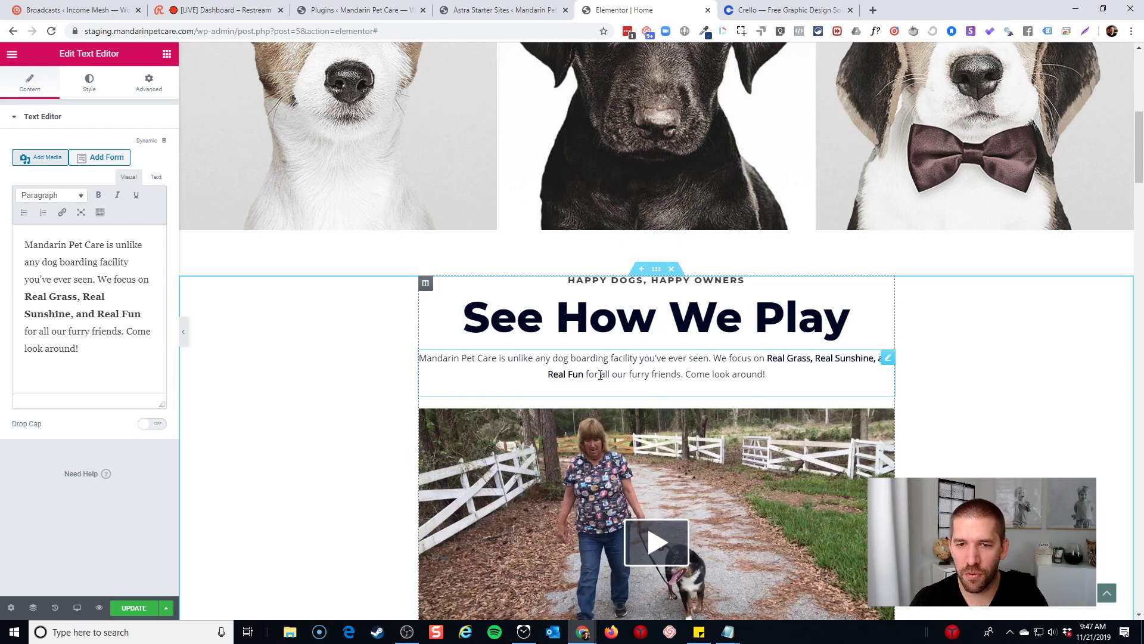
scroll(761, 398, "down", 3)
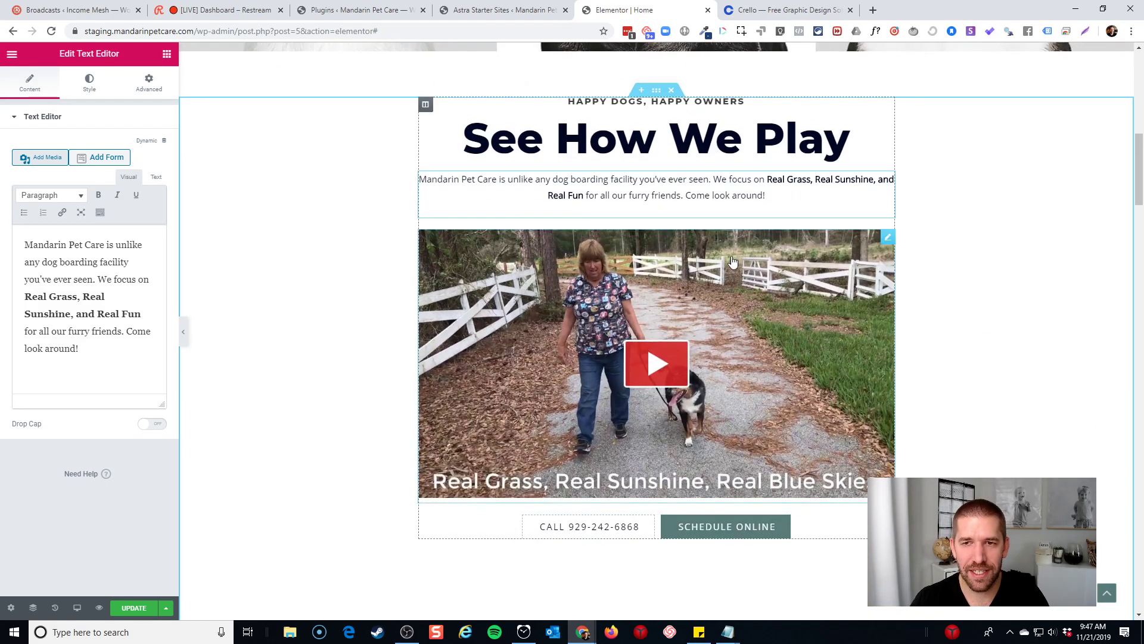
Check the advanced layout settings of the paragraph and the video block
left_click(835, 199)
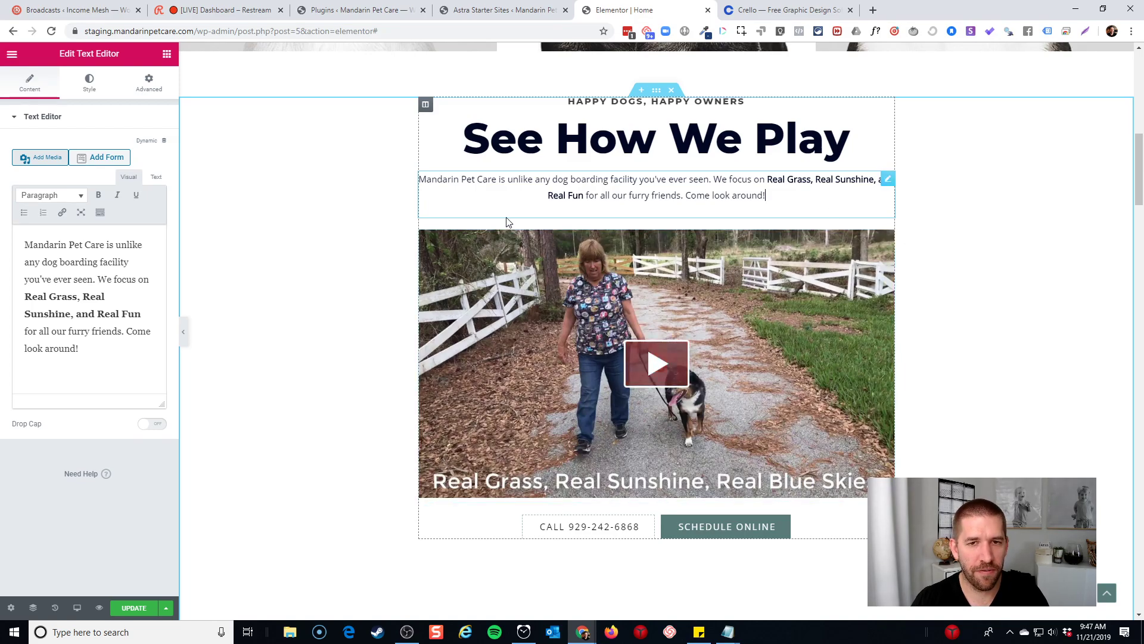
left_click(111, 385)
left_click(153, 88)
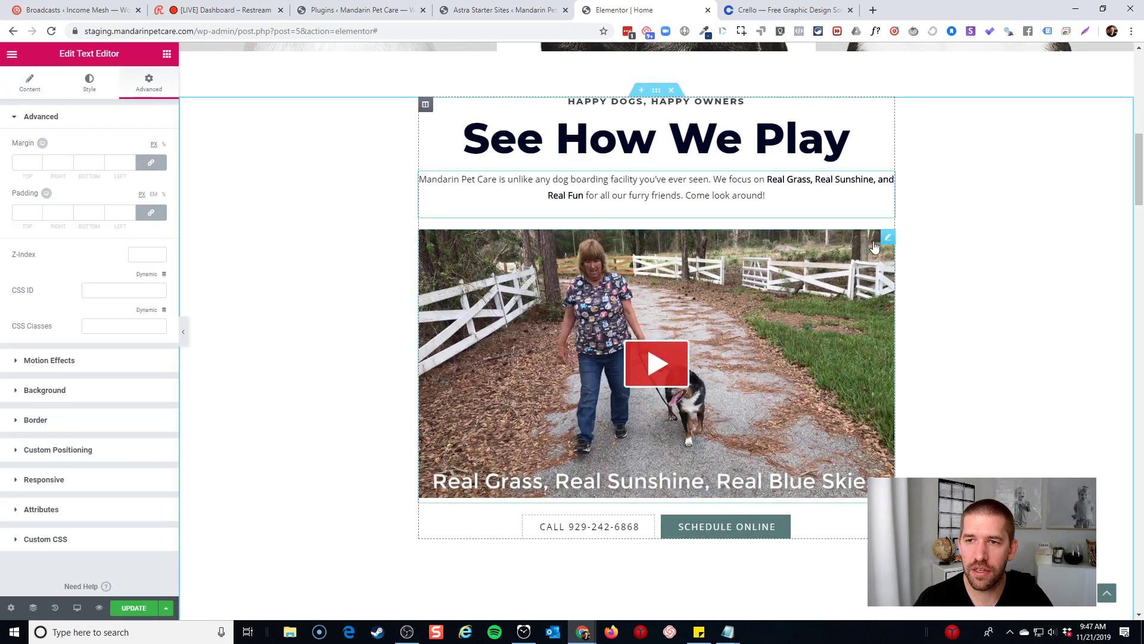
left_click(886, 238)
left_click(127, 98)
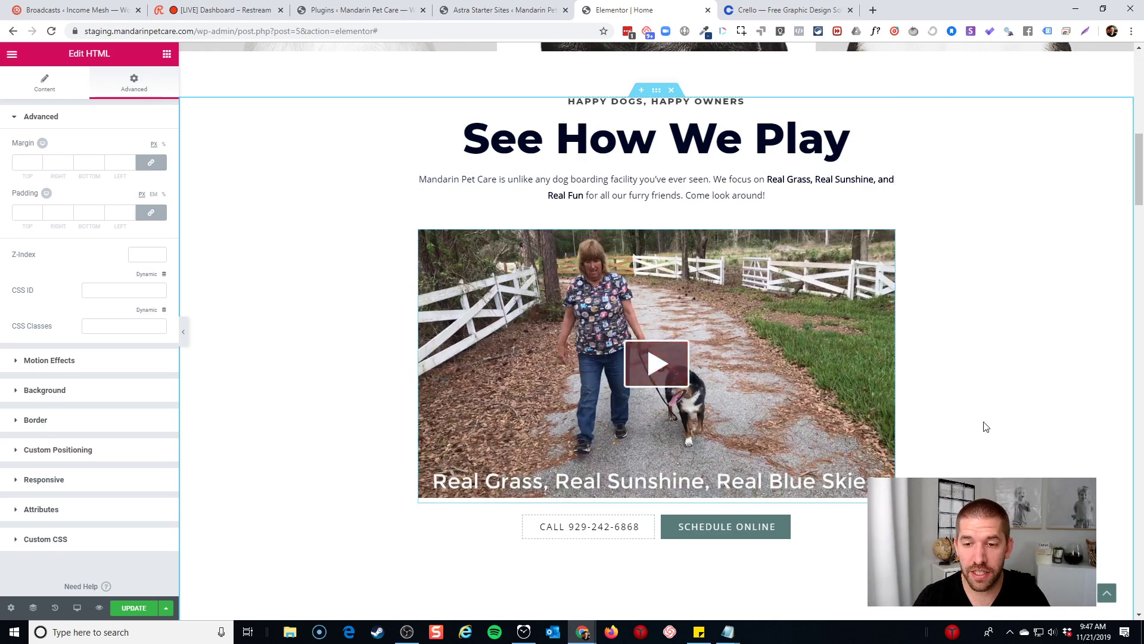
scroll(769, 420, "down", 3)
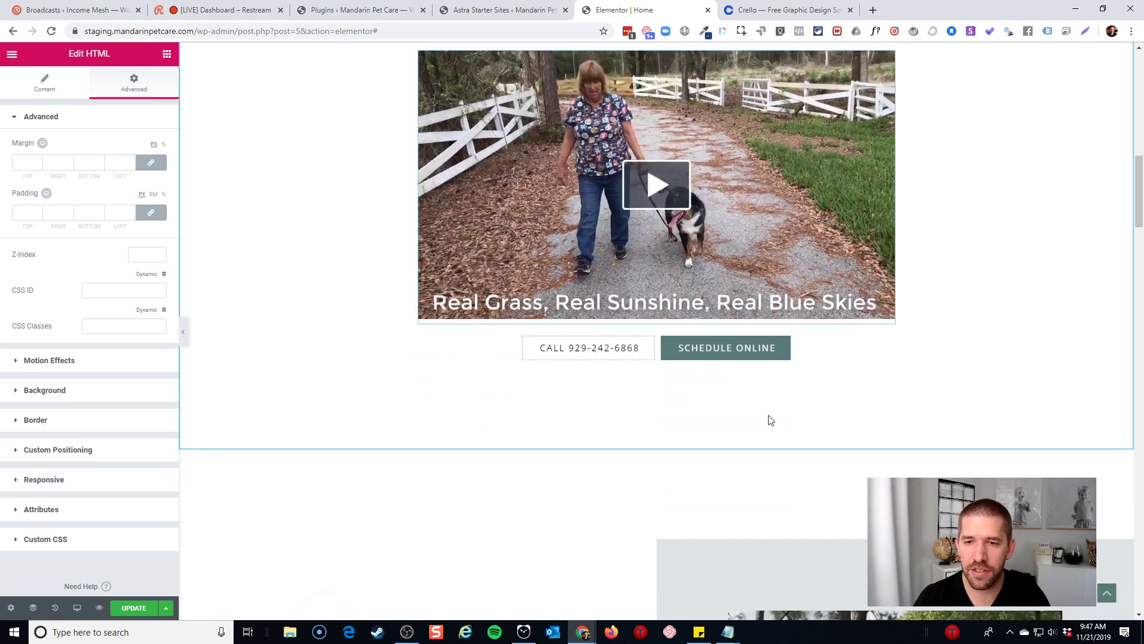
Open the Call button's settings and select its placeholder link '#'
left_click(597, 356)
left_click(56, 168)
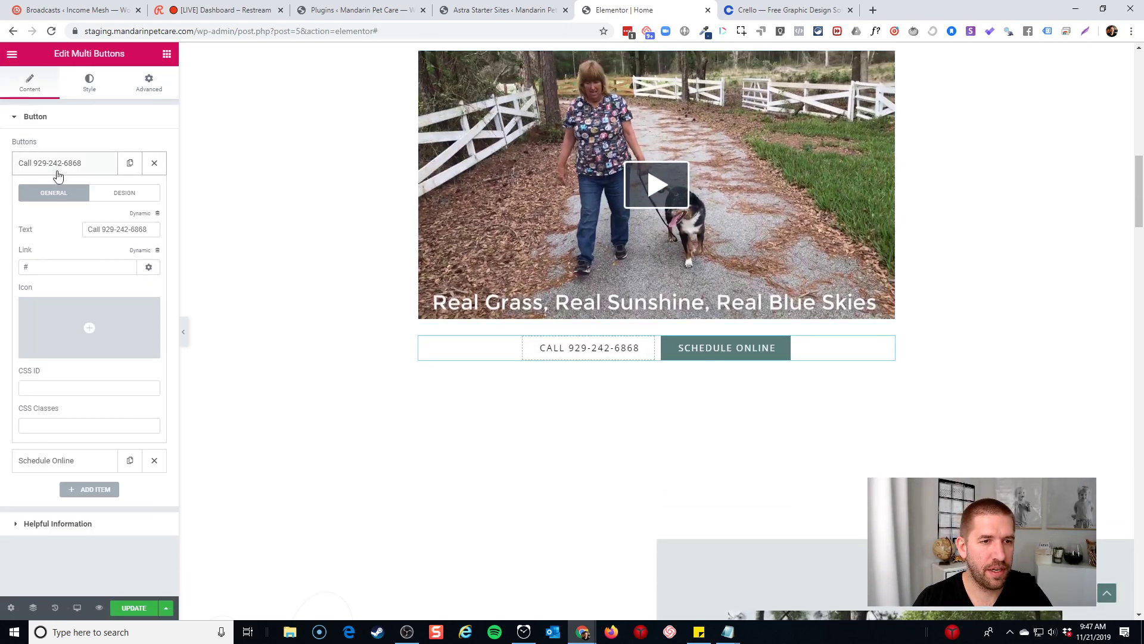
double_click(61, 272)
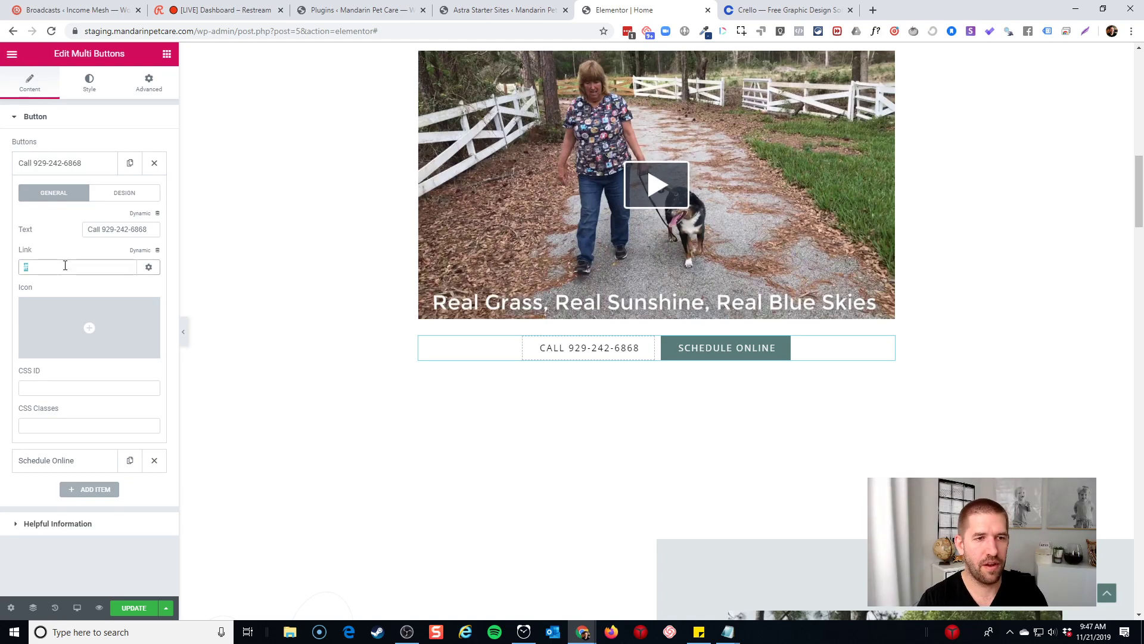
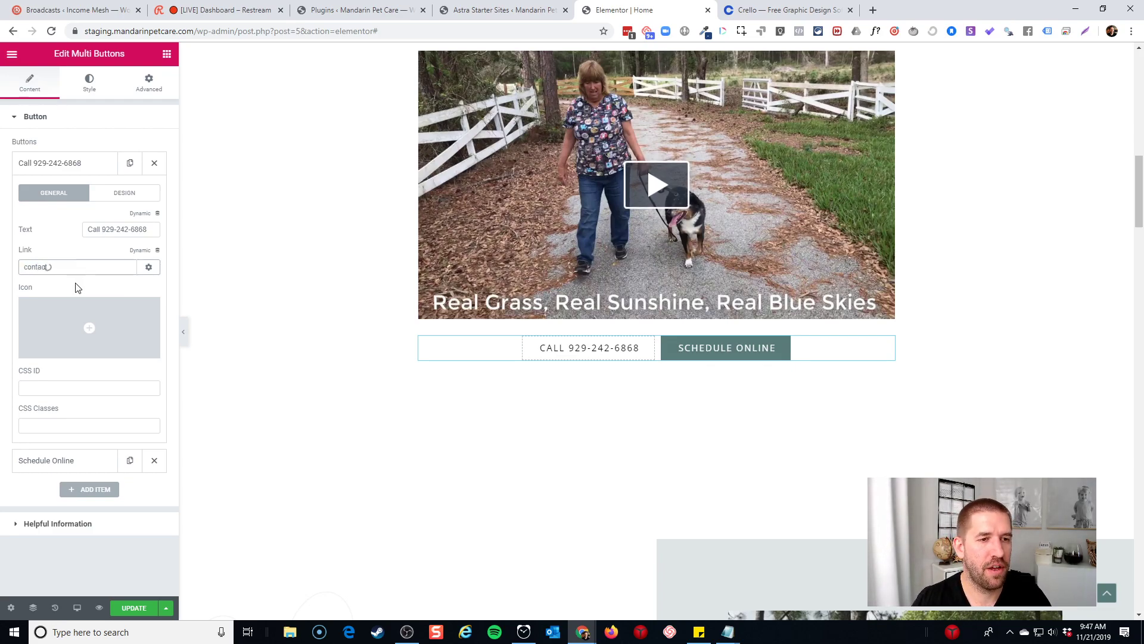
Link the call button to the Contact page and change the second button to 'Schedule A Tour'
left_click(77, 286)
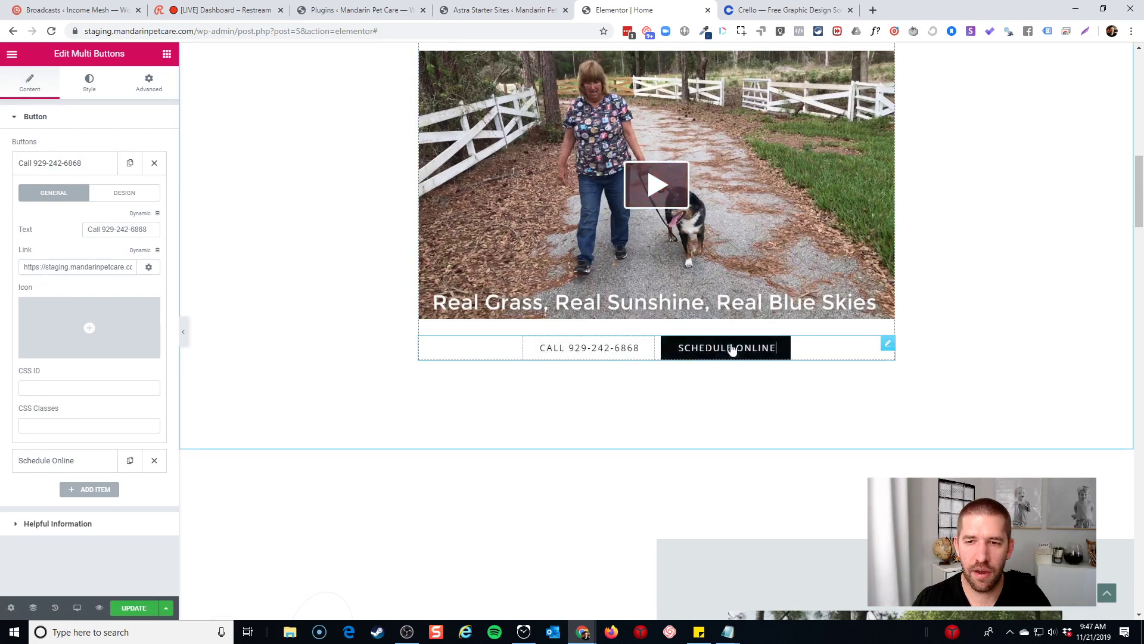
left_click(752, 350)
key("BackSpace")
key("BackSpace")
key("BackSpace")
key("BackSpace")
key("BackSpace")
key("BackSpace")
type("A ")
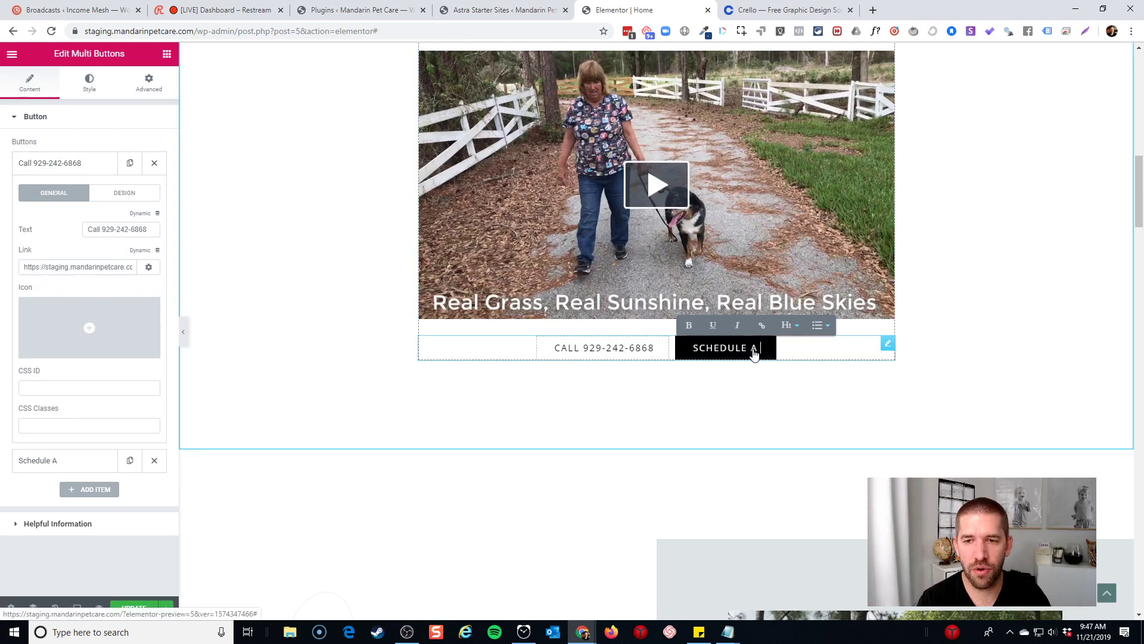
type("Tour")
left_click(751, 371)
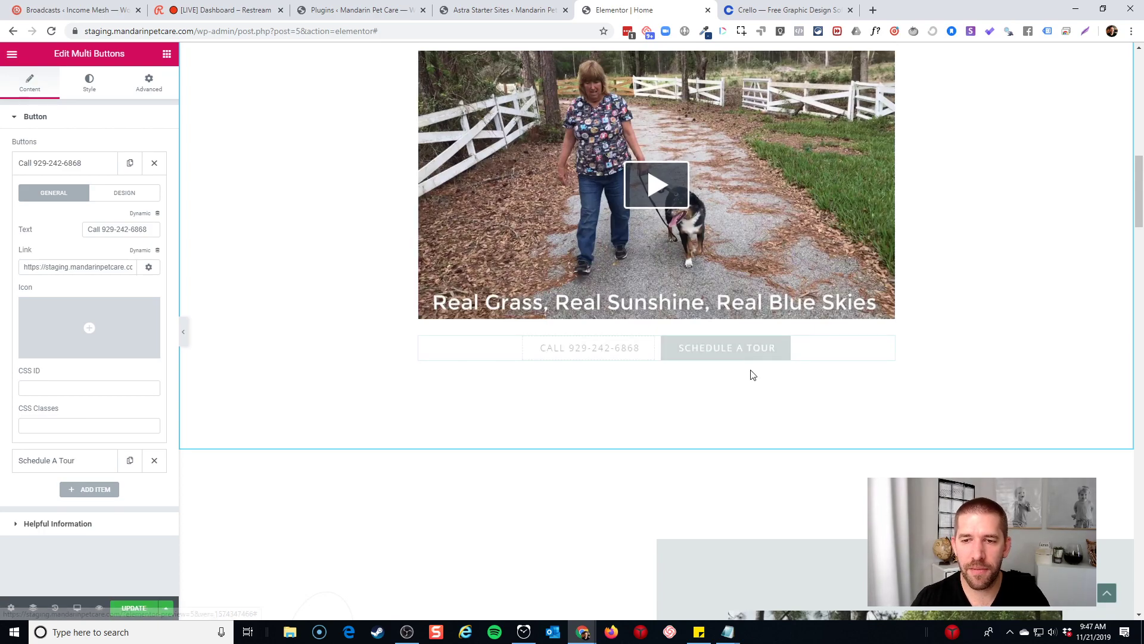
left_click(715, 358)
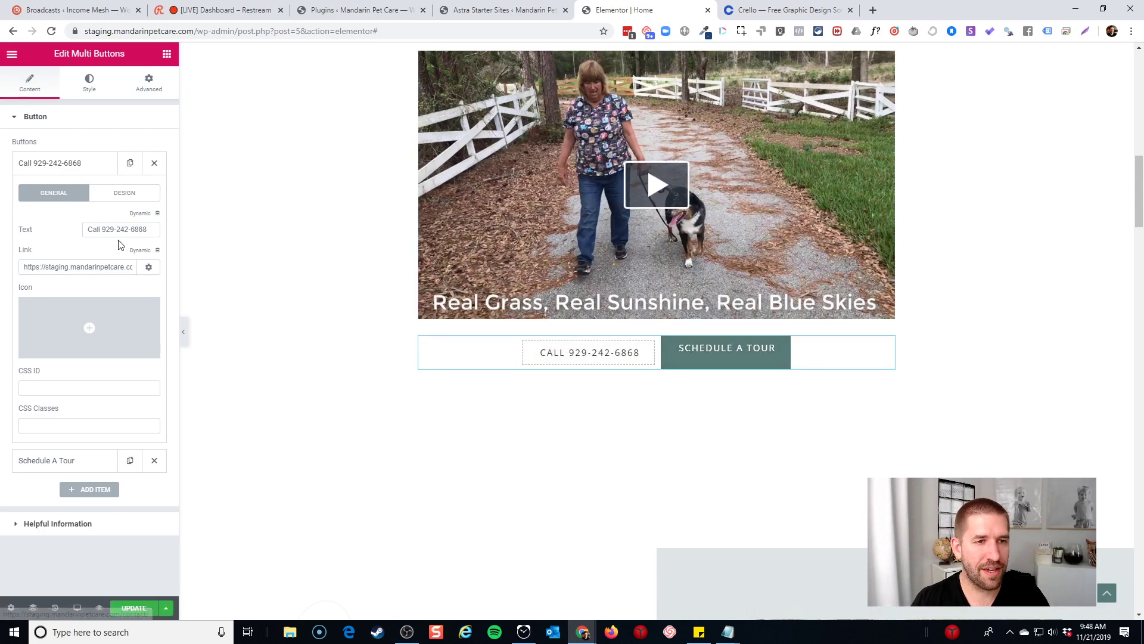
Link the Schedule A Tour button to the Contact page
triple_click(89, 268)
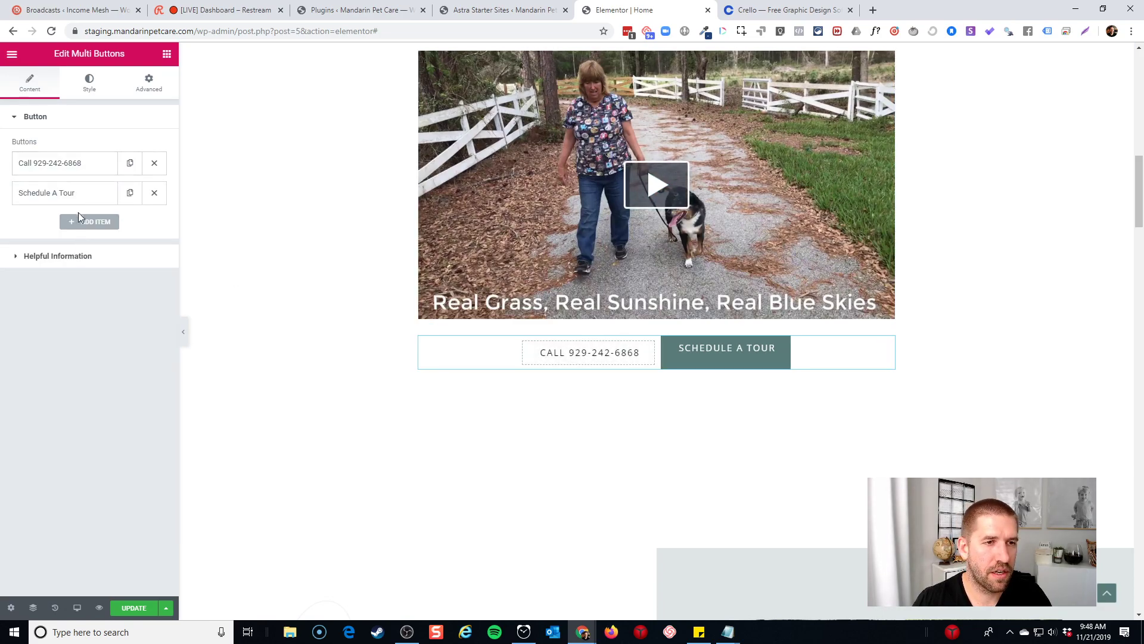
left_click(76, 194)
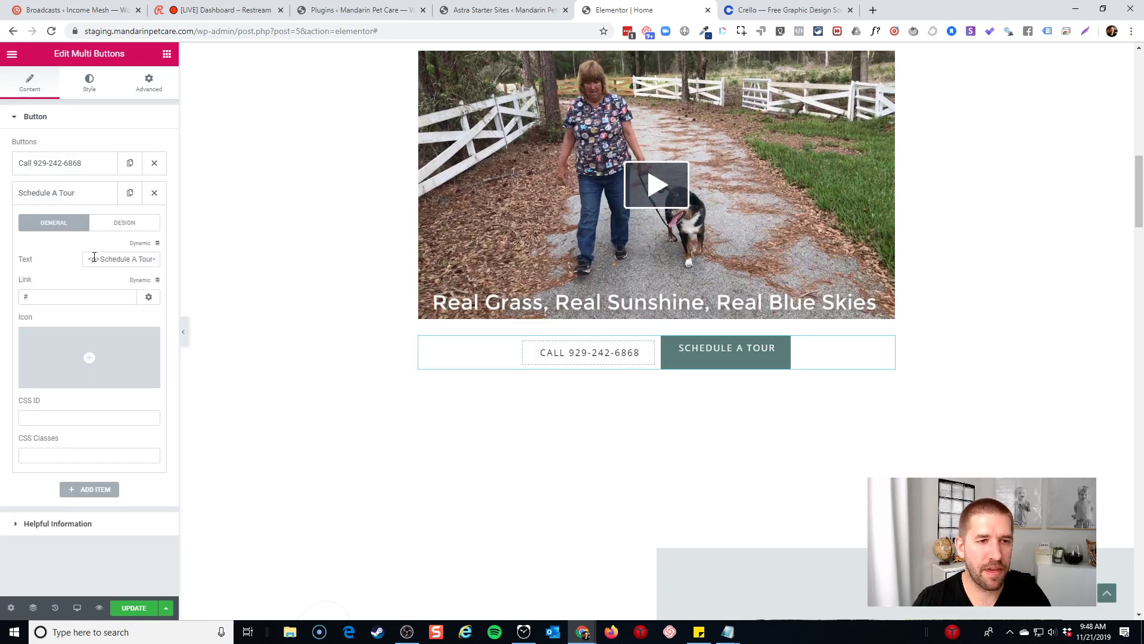
type("cont")
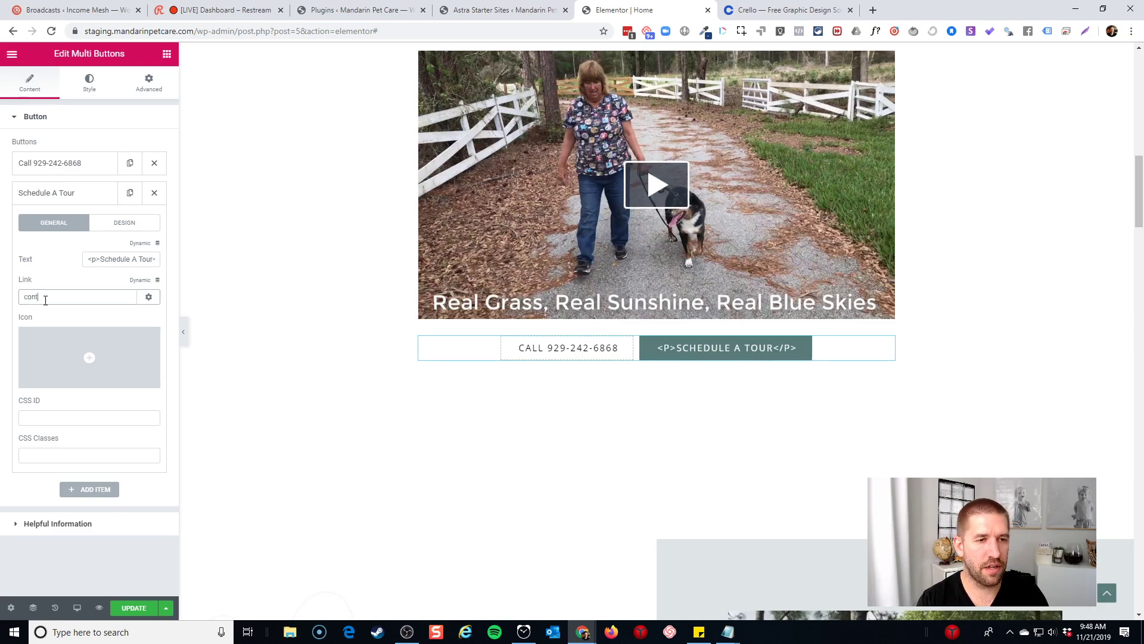
type("act")
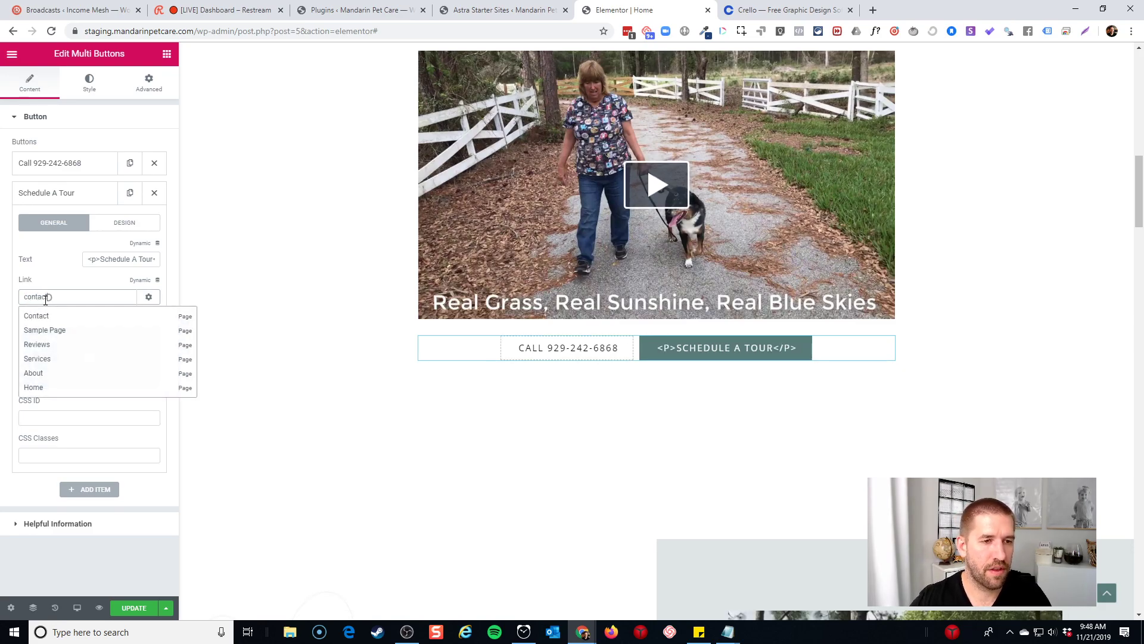
left_click(47, 319)
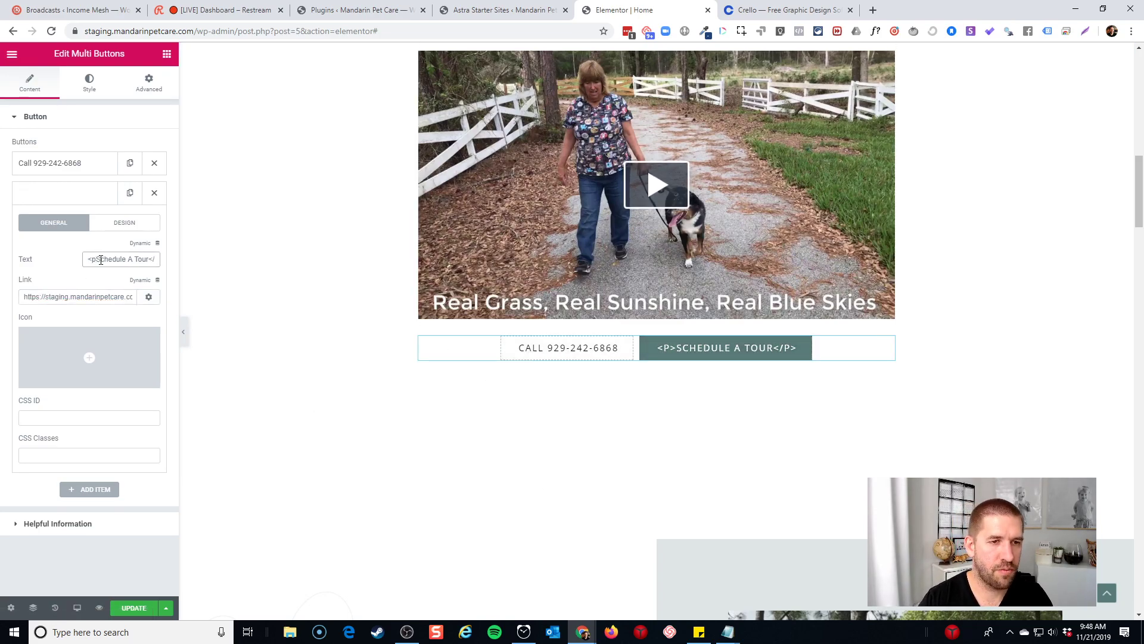
Strip the <p> tags from the button text and make it read 'Schedule A Free Tour'
left_click(101, 259)
key("BackSpace")
key("BackSpace")
key("BackSpace")
key("End")
key("BackSpace")
key("BackSpace")
key("BackSpace")
key("BackSpace")
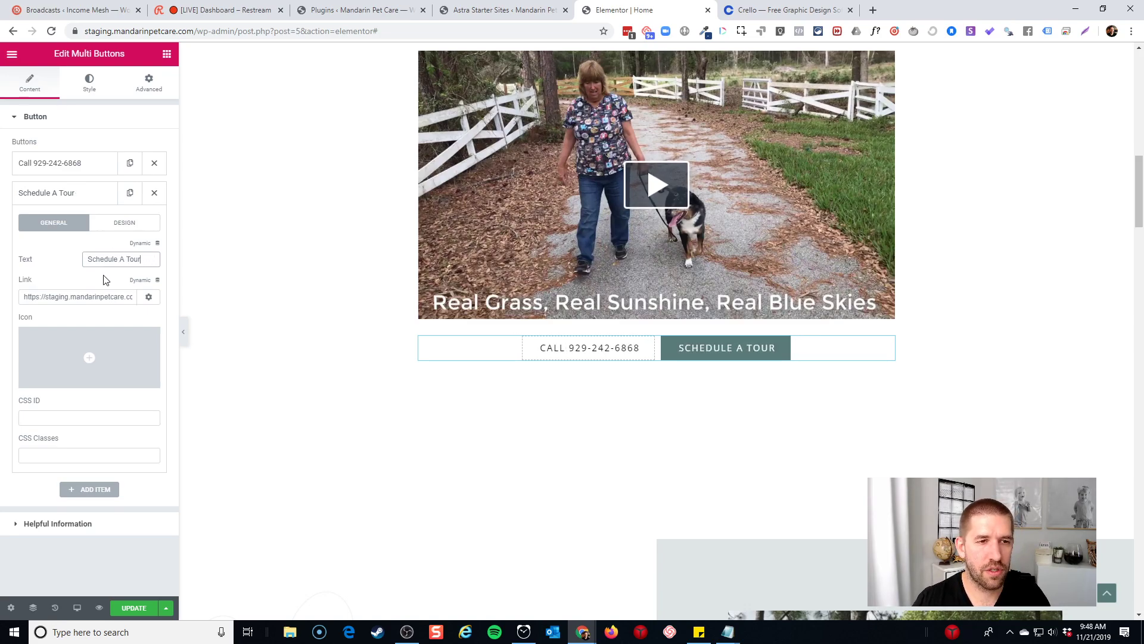
left_click(128, 259)
type("Free")
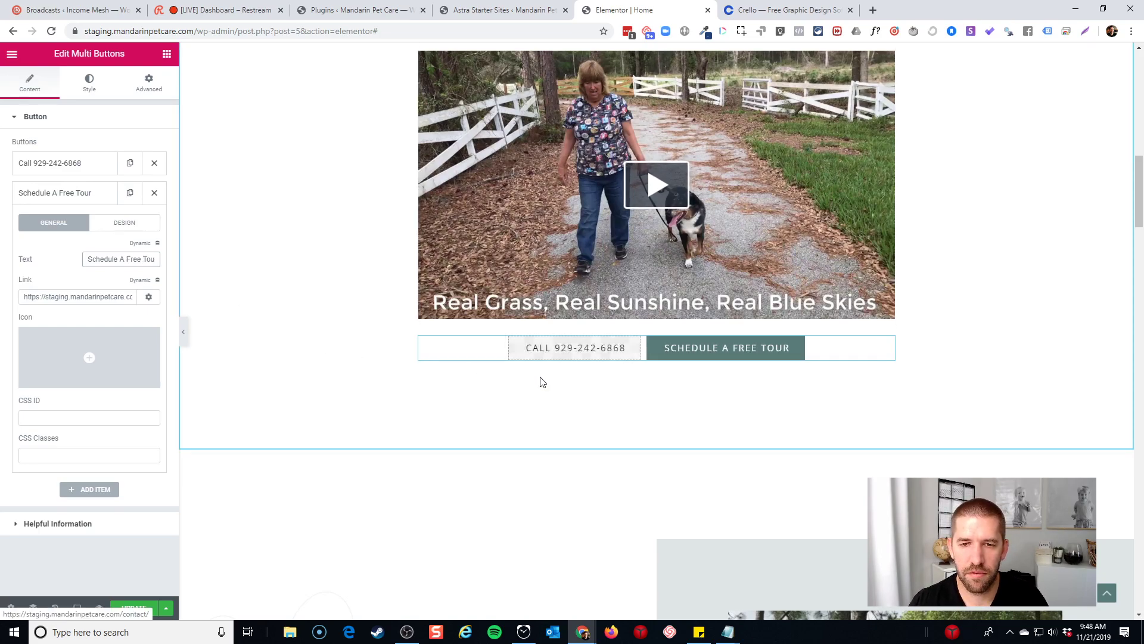
scroll(576, 355, "up", 15)
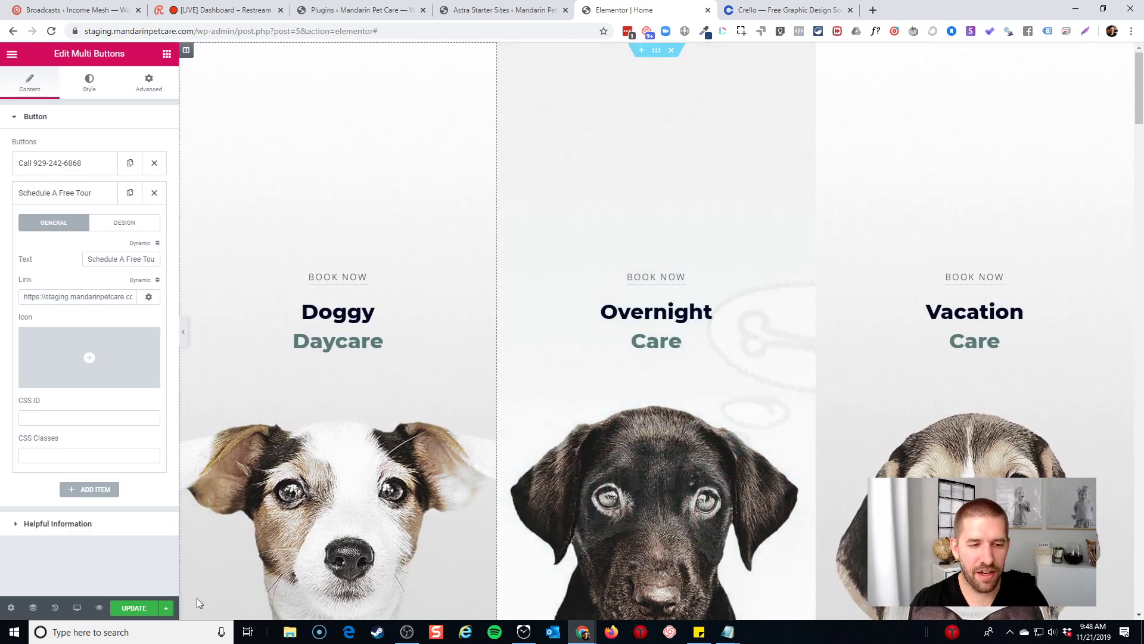
scroll(580, 457, "down", 2)
scroll(580, 457, "down", 9)
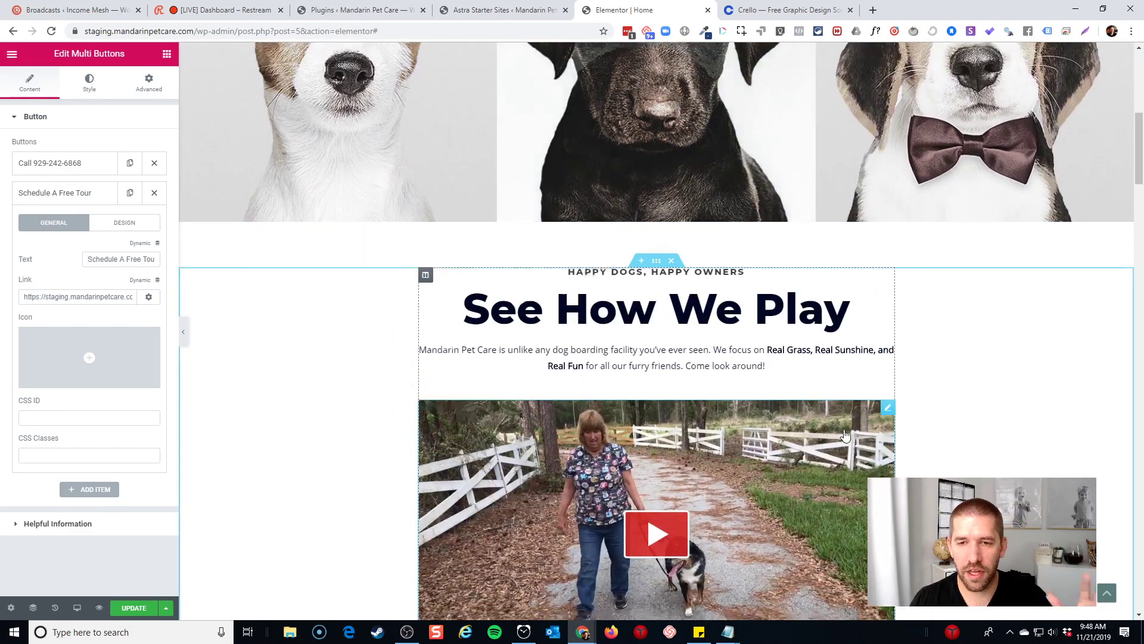
scroll(1024, 401, "up", 8)
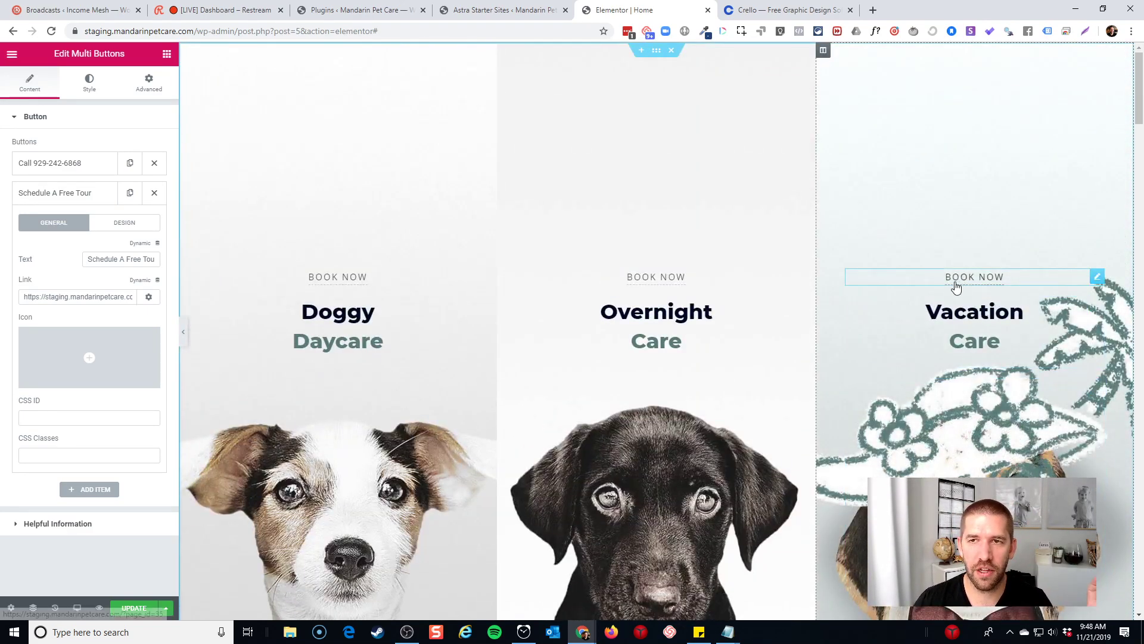
scroll(620, 136, "down", 1)
scroll(625, 138, "down", 8)
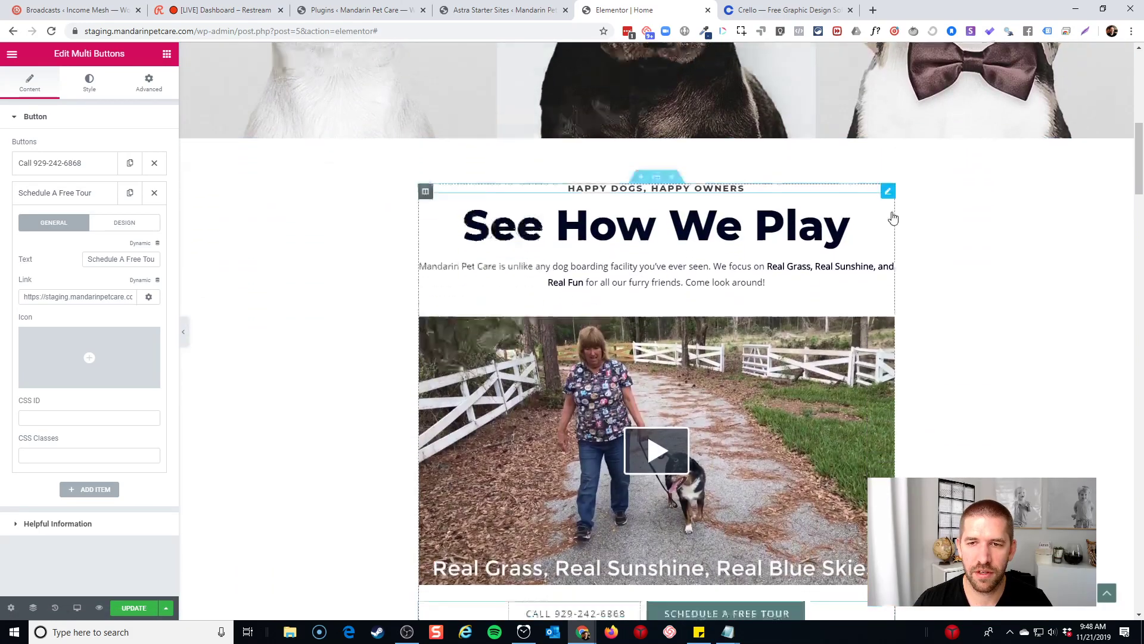
scroll(986, 230, "down", 14)
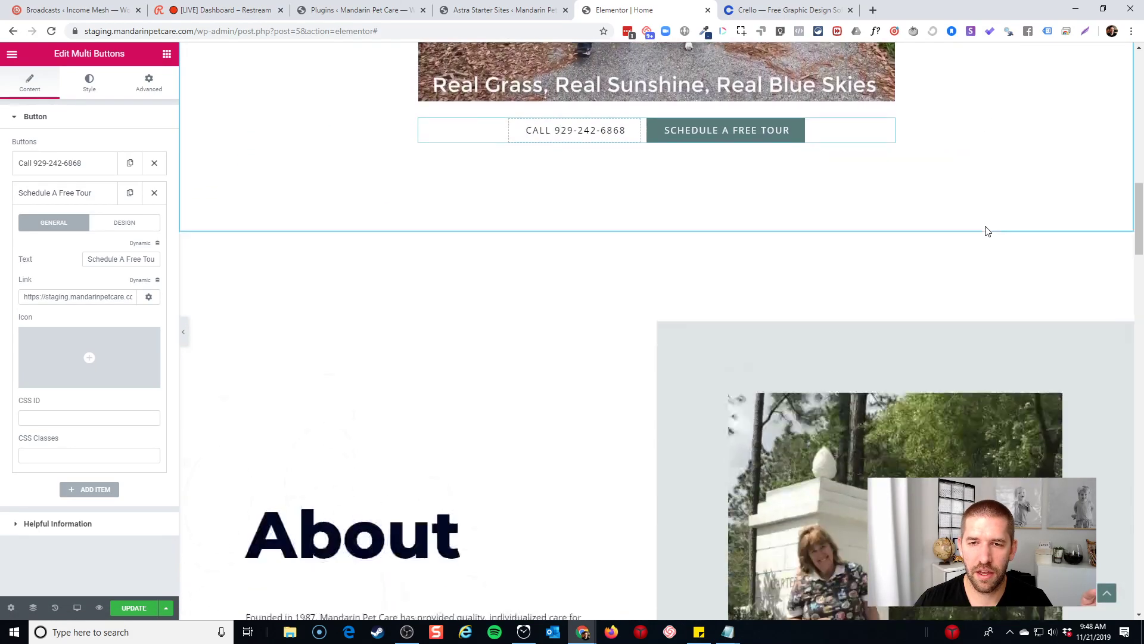
scroll(513, 243, "down", 2)
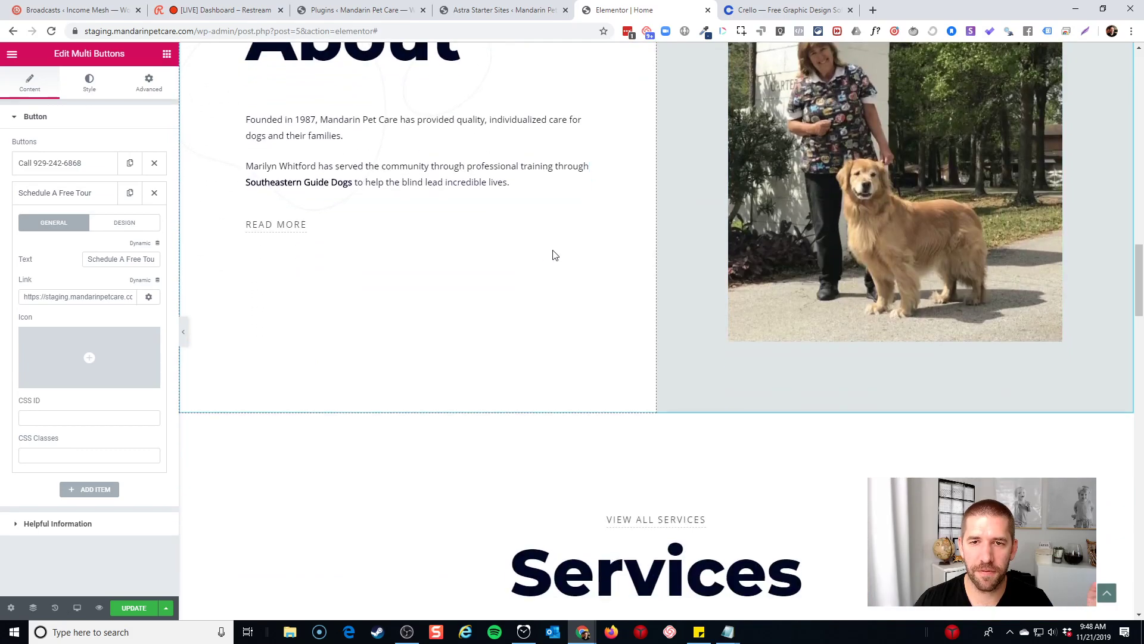
scroll(554, 256, "down", 1)
scroll(553, 263, "up", 18)
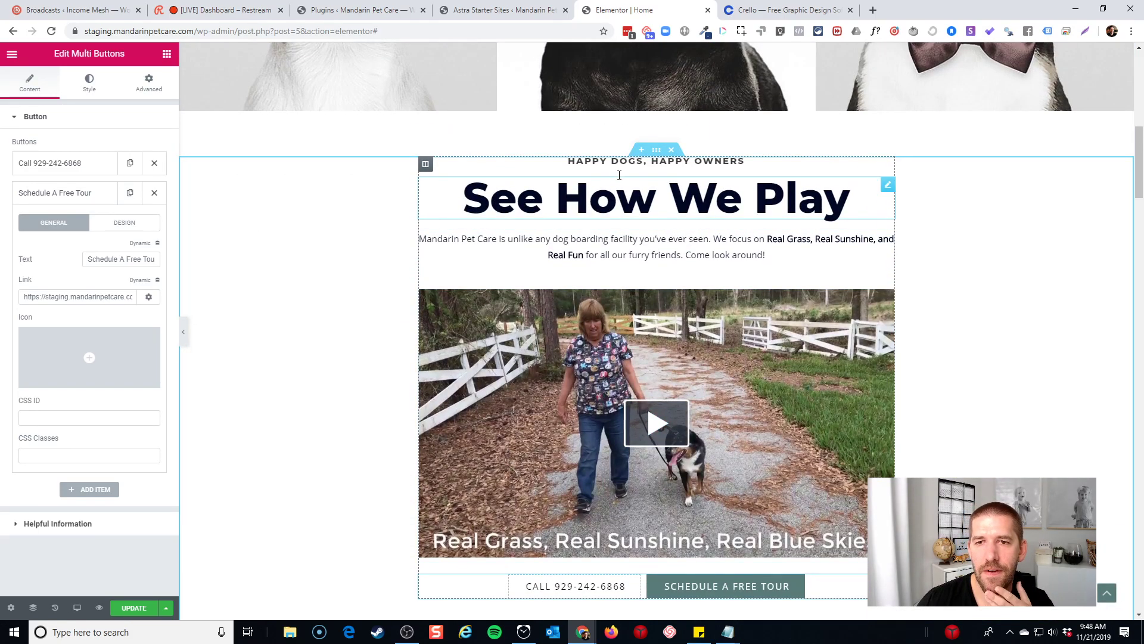
scroll(592, 190, "down", 9)
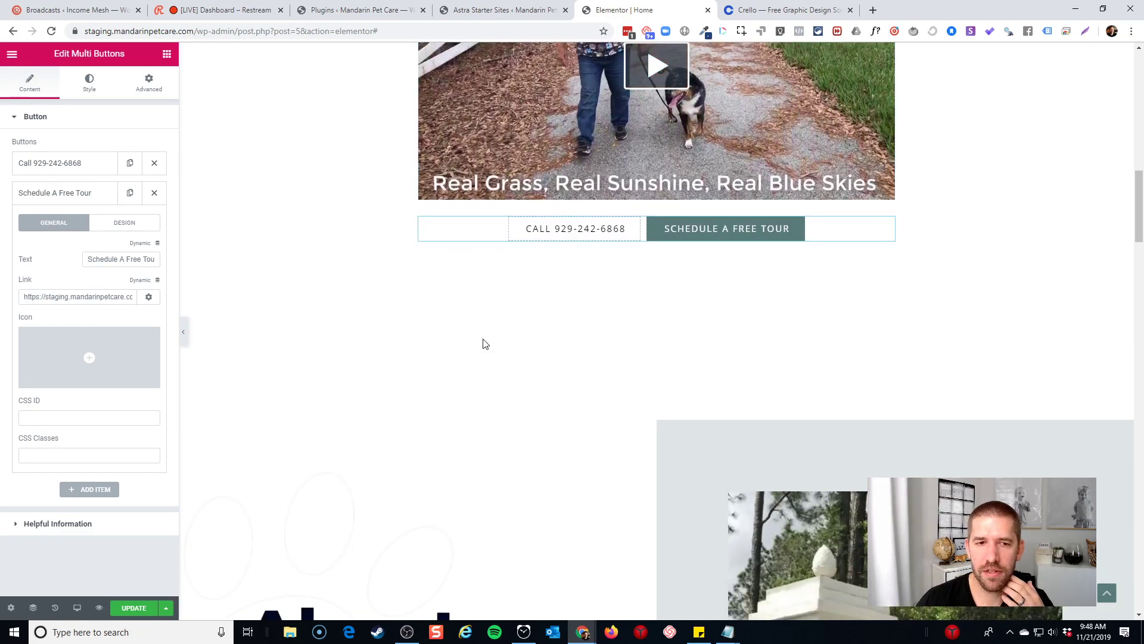
scroll(486, 339, "down", 2)
scroll(495, 334, "up", 4)
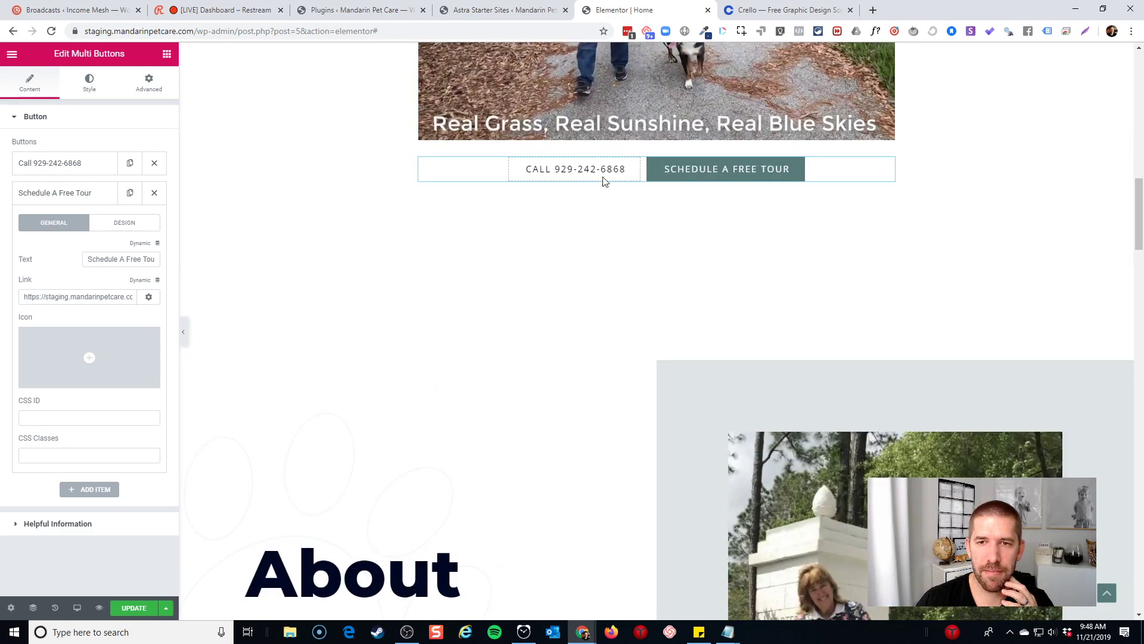
scroll(648, 271, "up", 9)
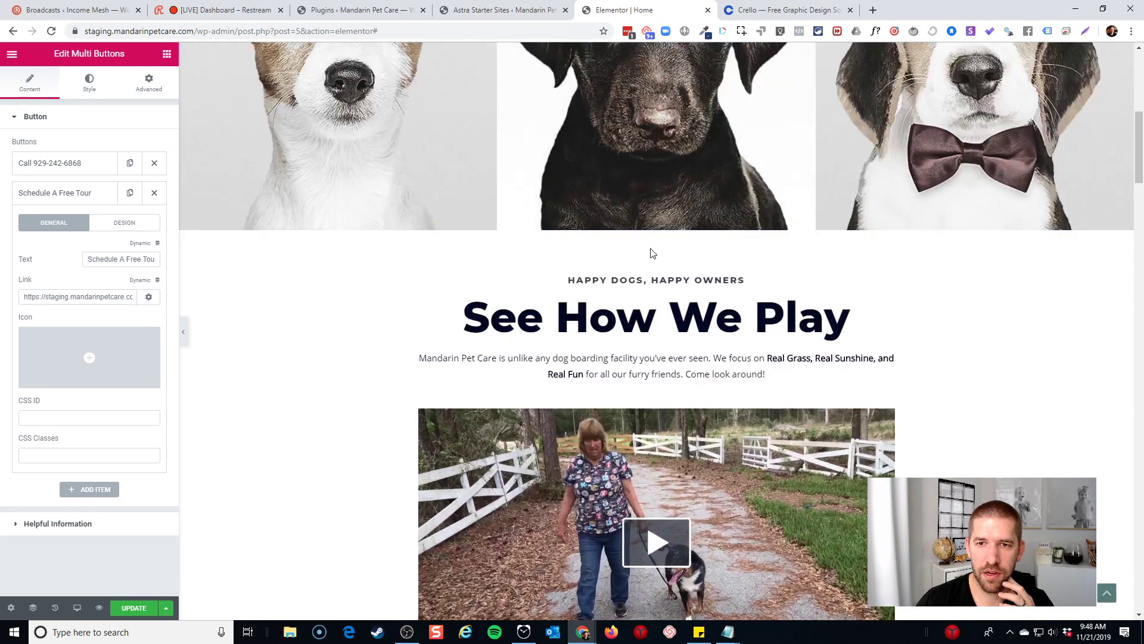
Change the See How We Play section's bottom padding from 150 to 75
left_click(656, 269)
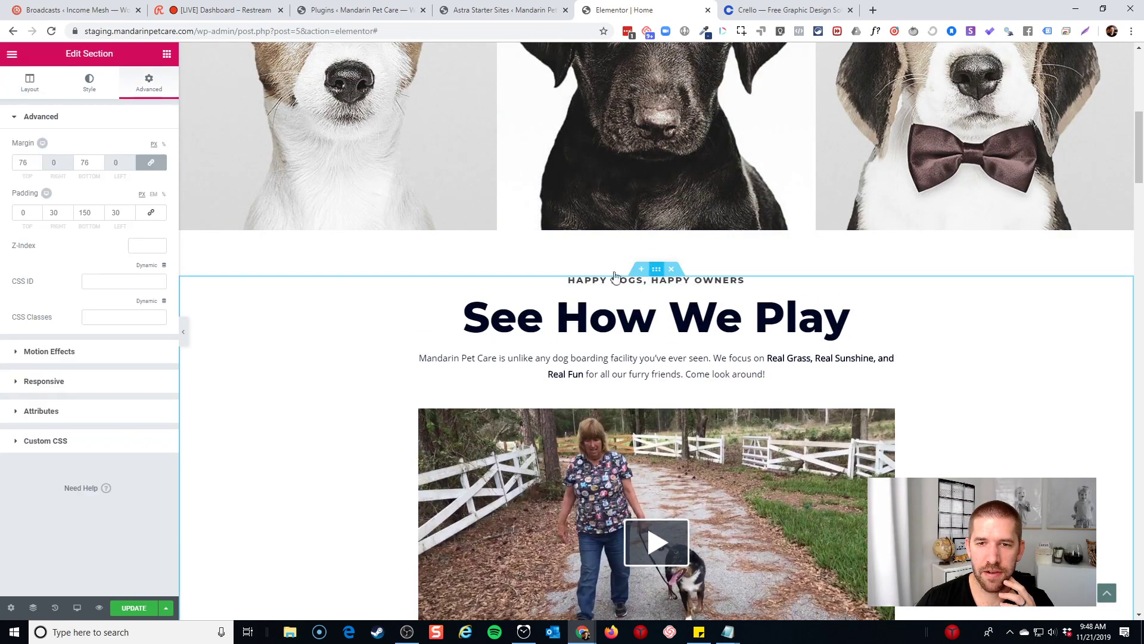
scroll(626, 358, "down", 3)
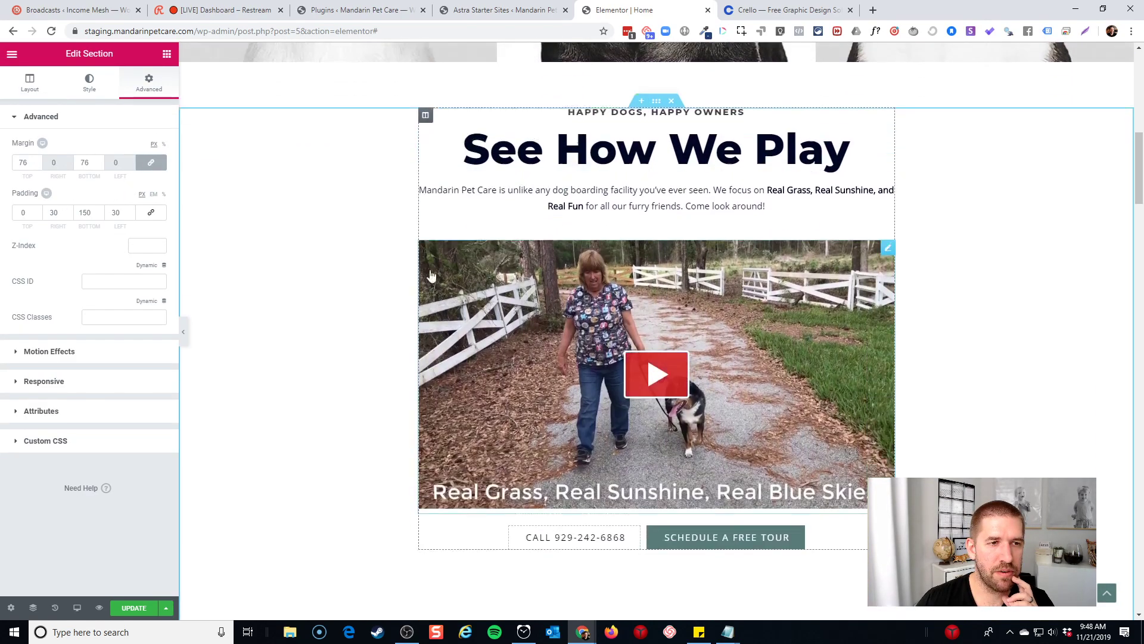
scroll(242, 276, "down", 1)
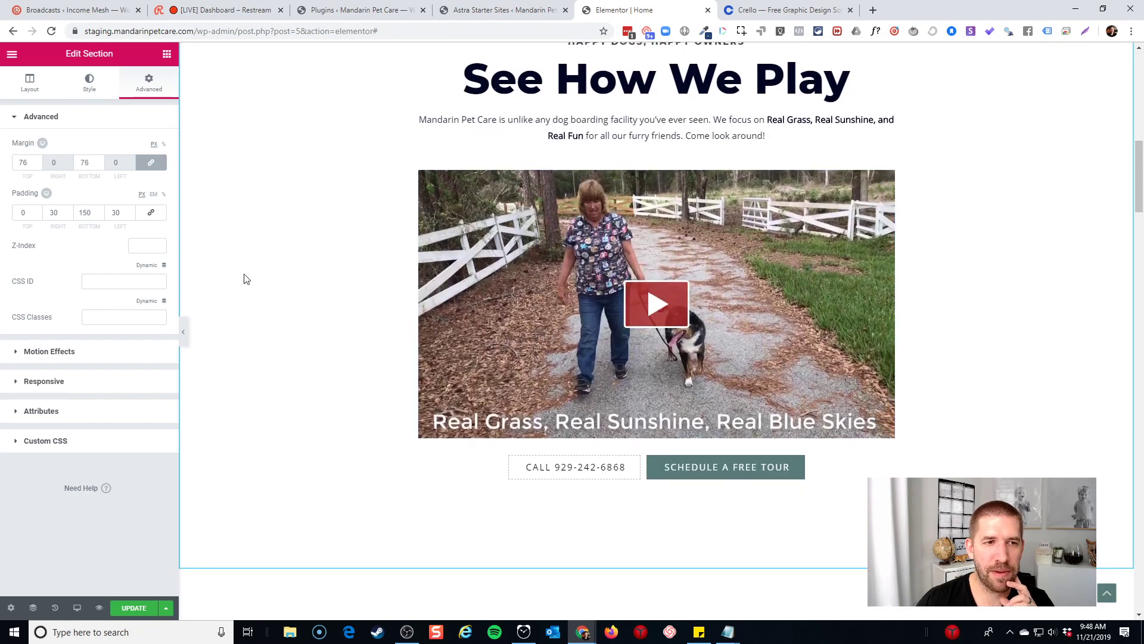
double_click(90, 214)
type("75")
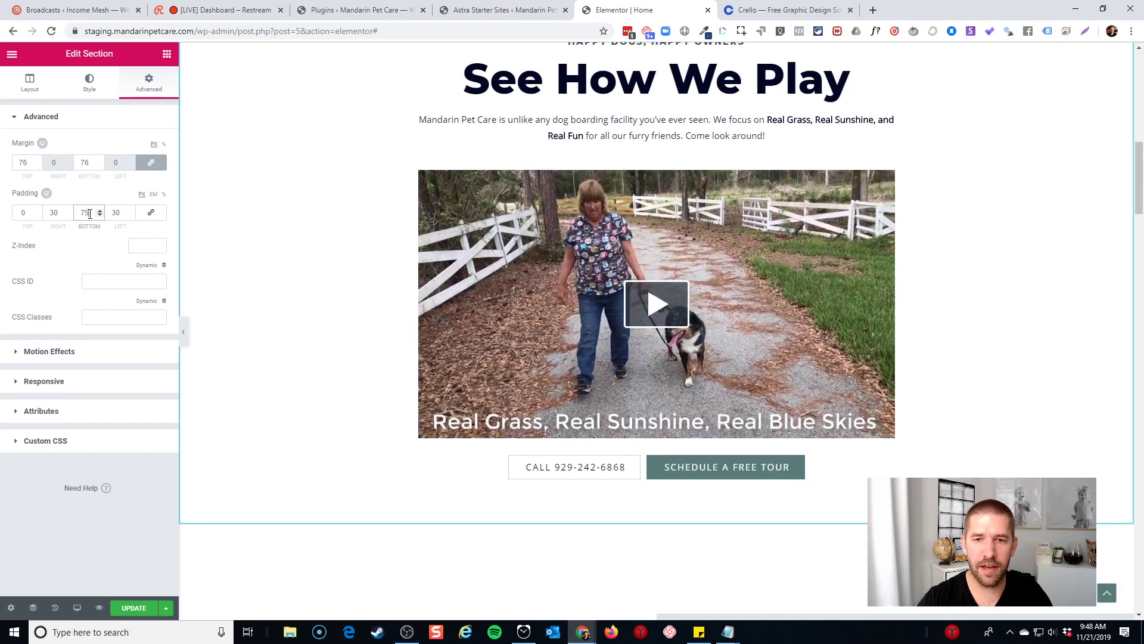
scroll(331, 299, "down", 7)
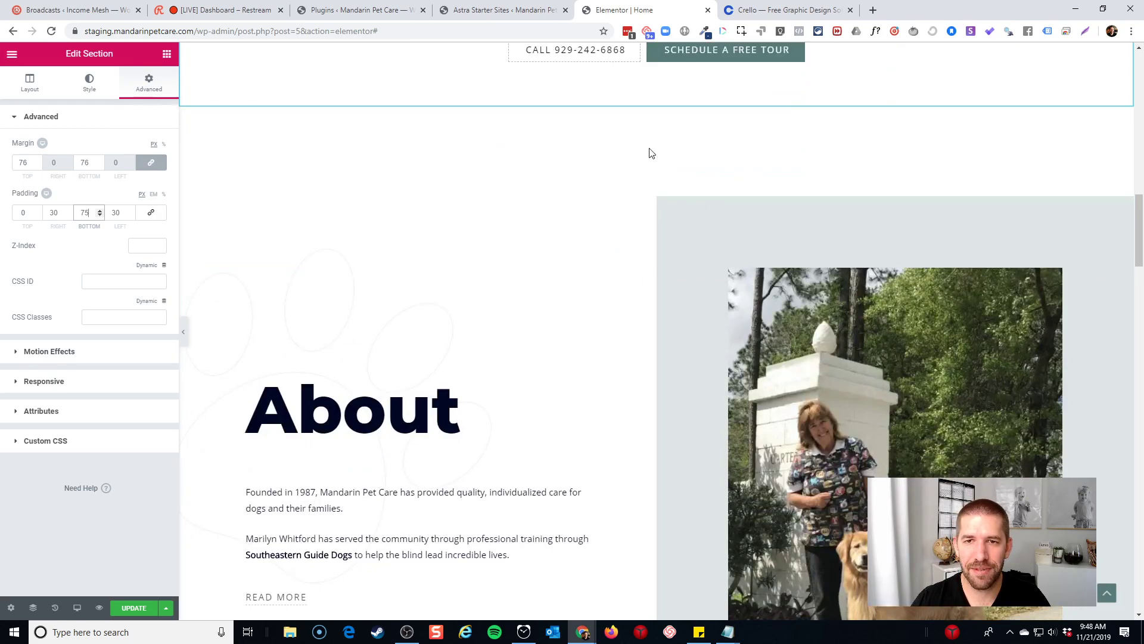
scroll(651, 153, "up", 4)
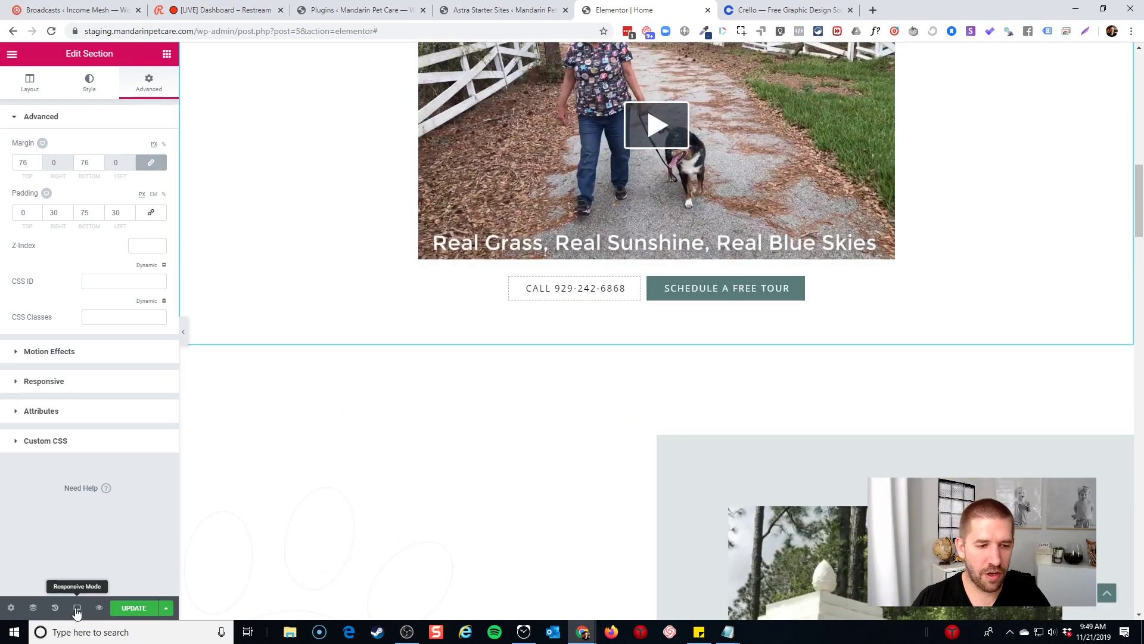
Preview the page at tablet width with the panel hidden and scroll through it
left_click(76, 607)
left_click(44, 554)
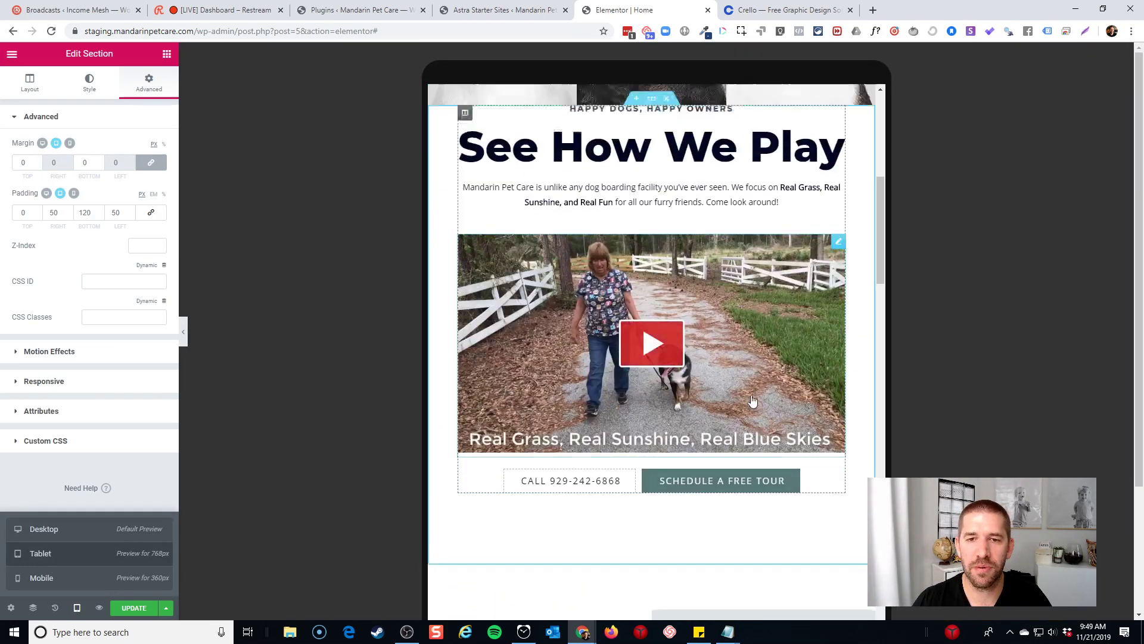
scroll(753, 401, "up", 8)
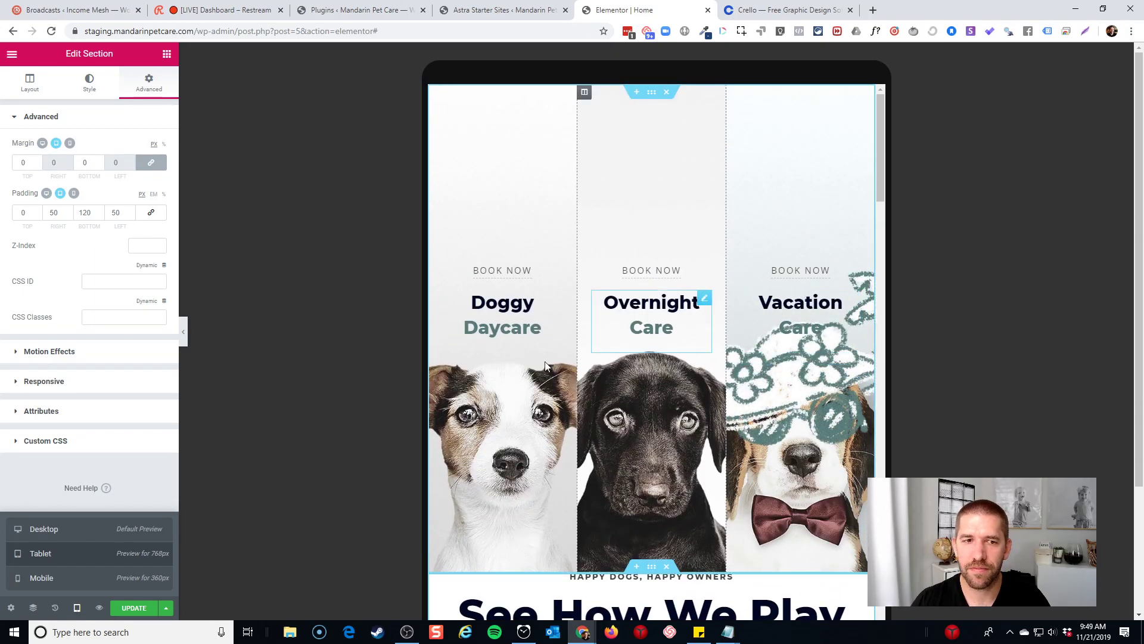
left_click(183, 331)
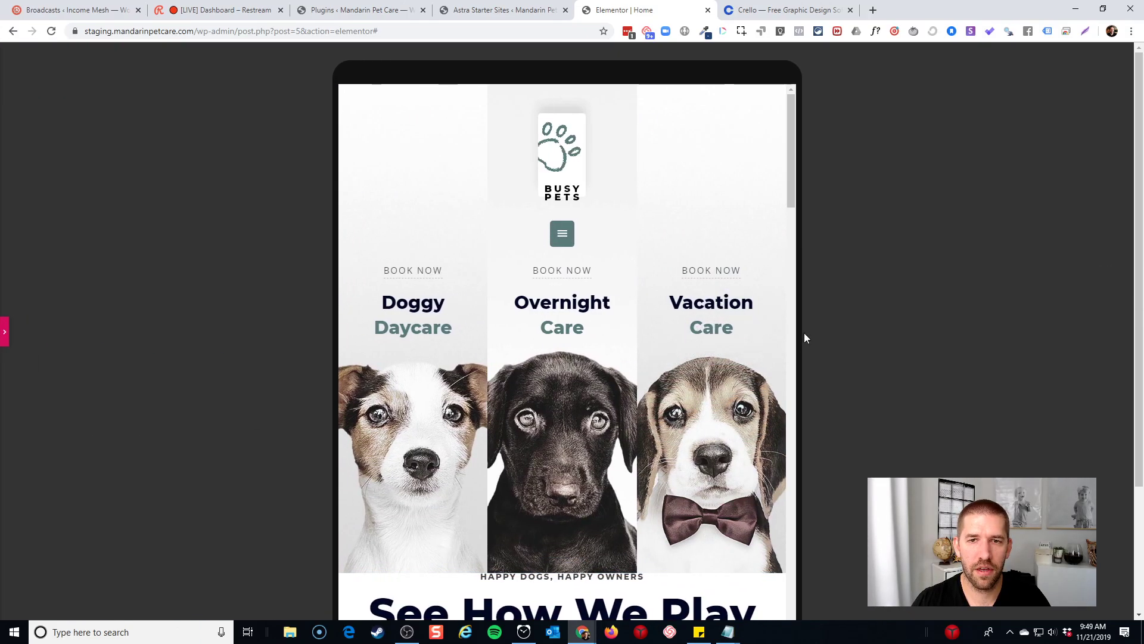
scroll(719, 241, "down", 5)
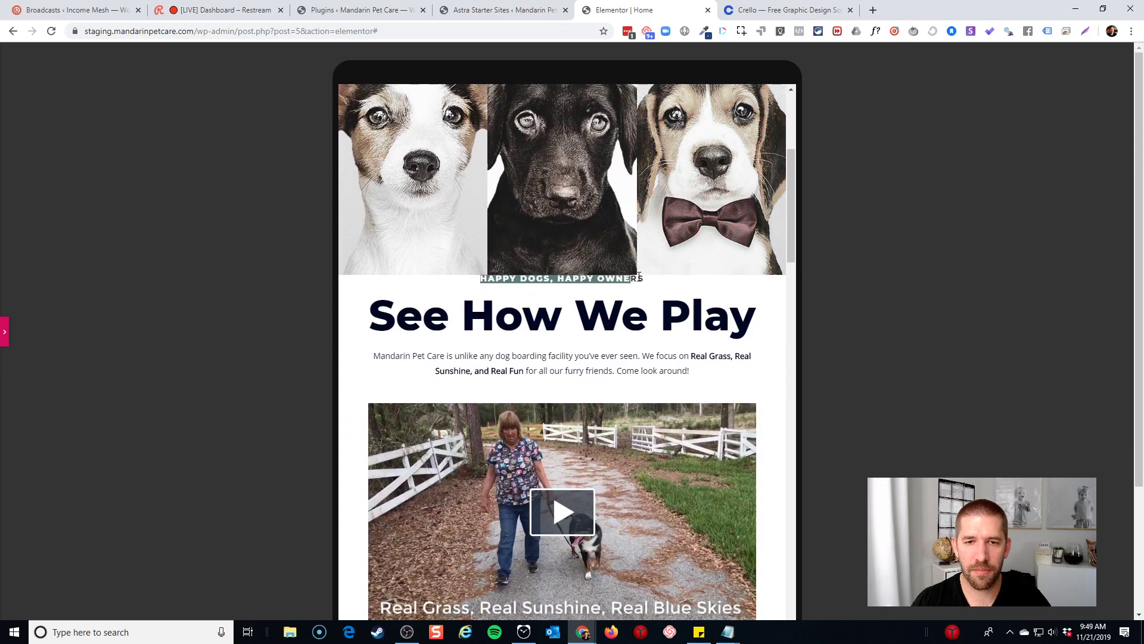
scroll(655, 280, "down", 3)
scroll(628, 270, "down", 15)
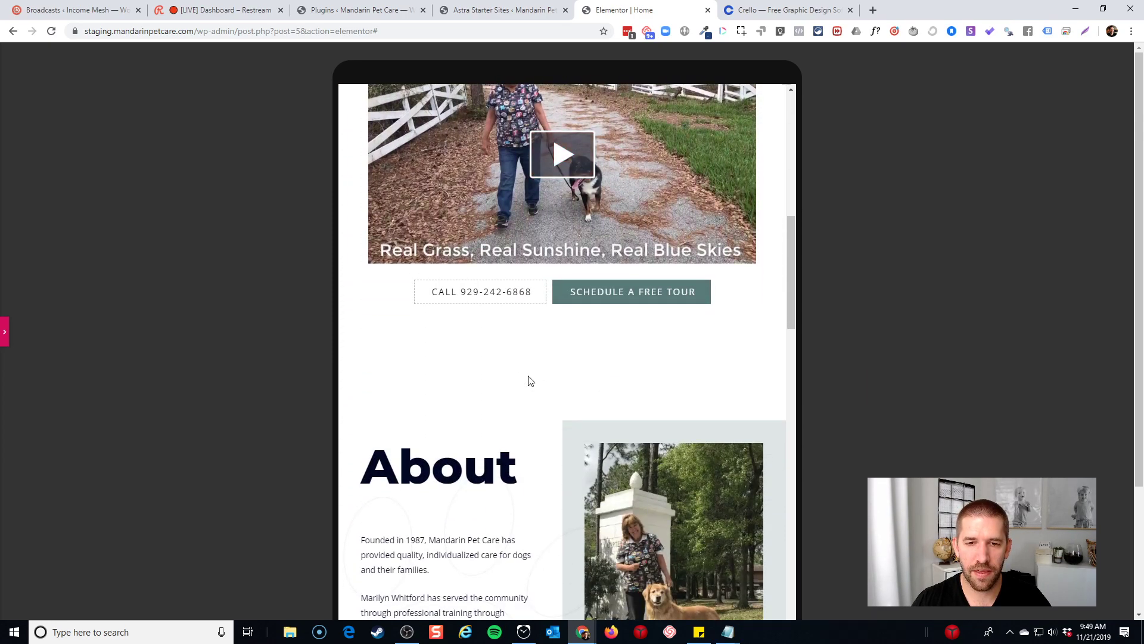
scroll(534, 321, "down", 15)
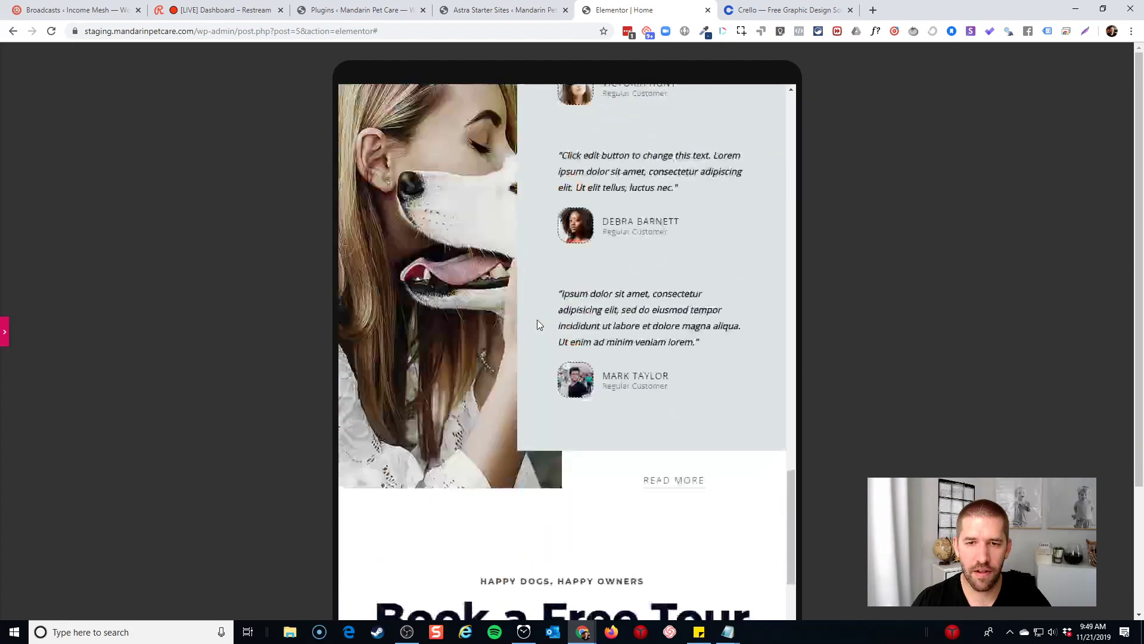
Set the See How We Play section's tablet top padding to 75
left_click(4, 333)
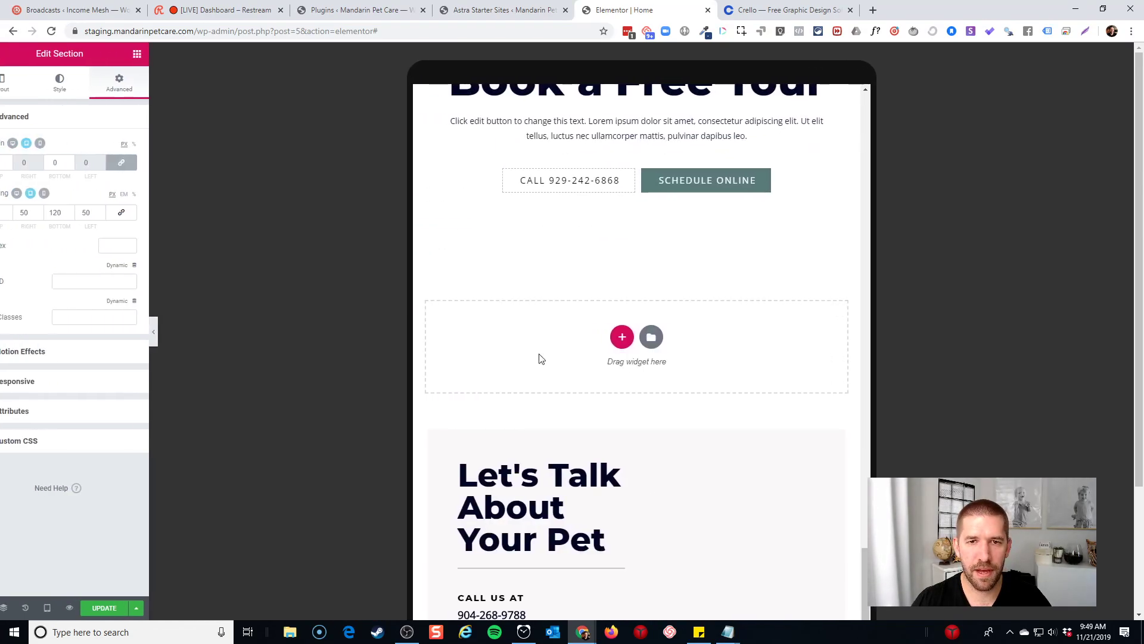
scroll(680, 355, "up", 10)
scroll(677, 357, "up", 15)
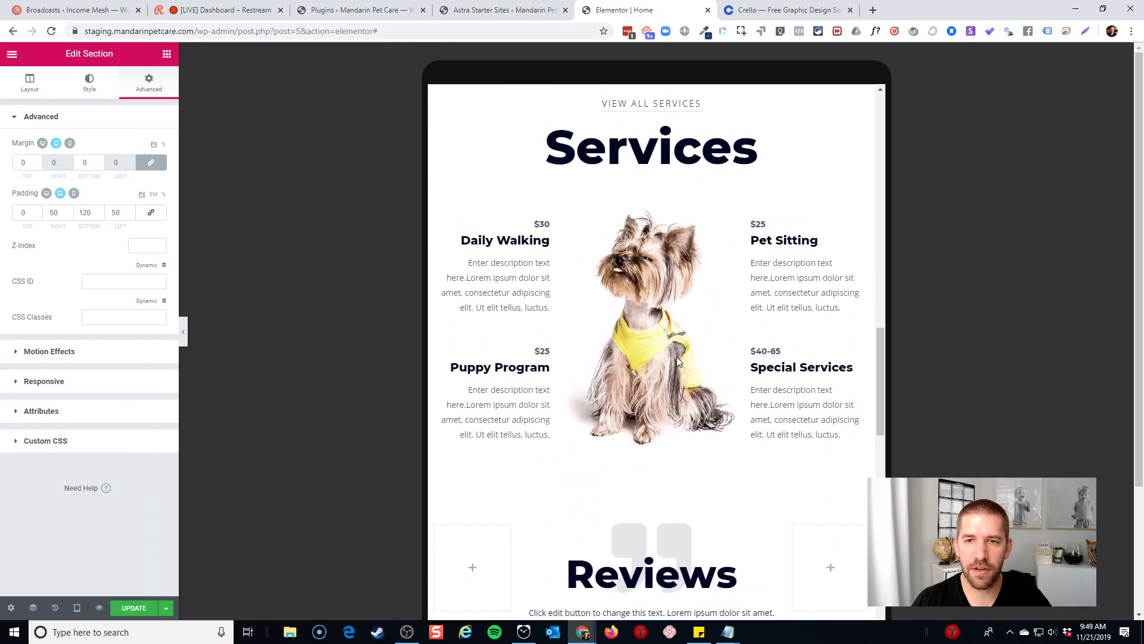
scroll(643, 354, "up", 5)
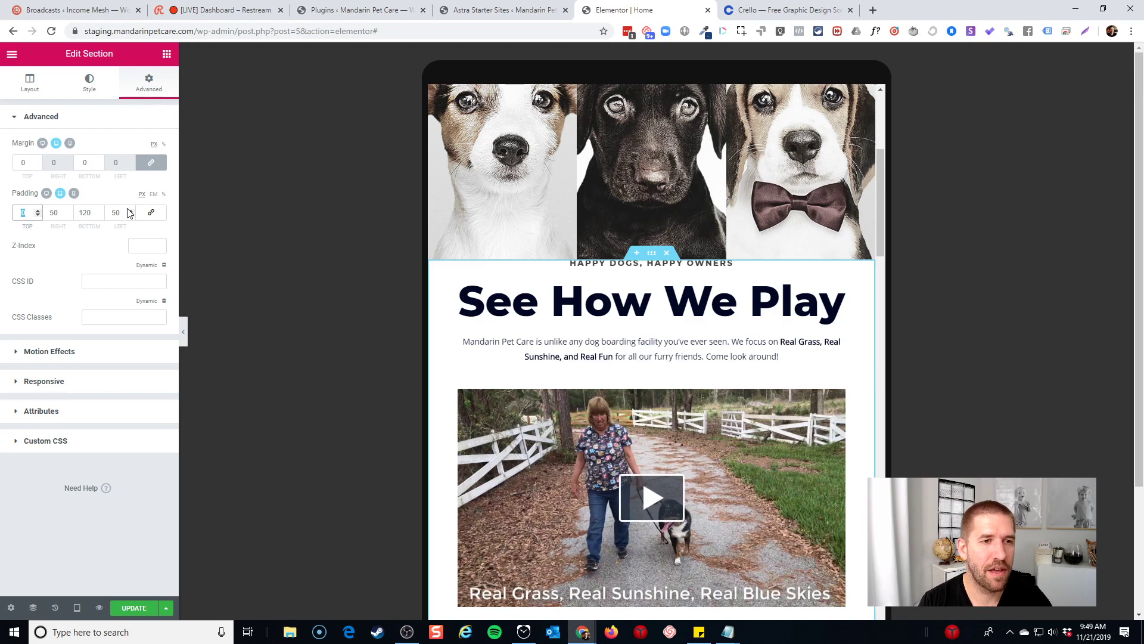
type("76")
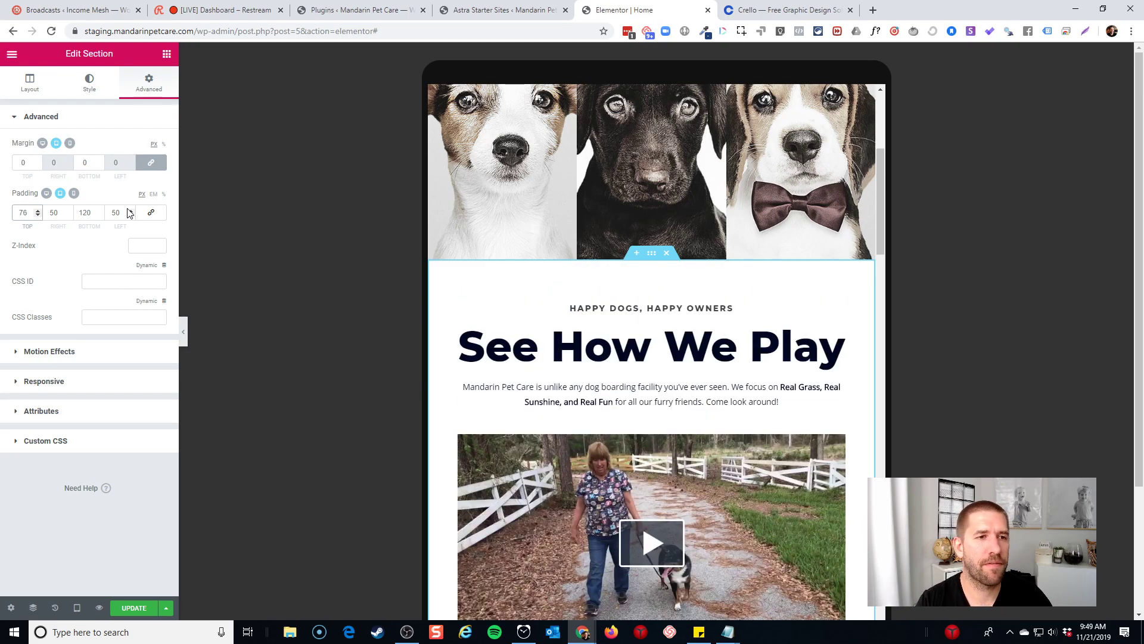
key("Down")
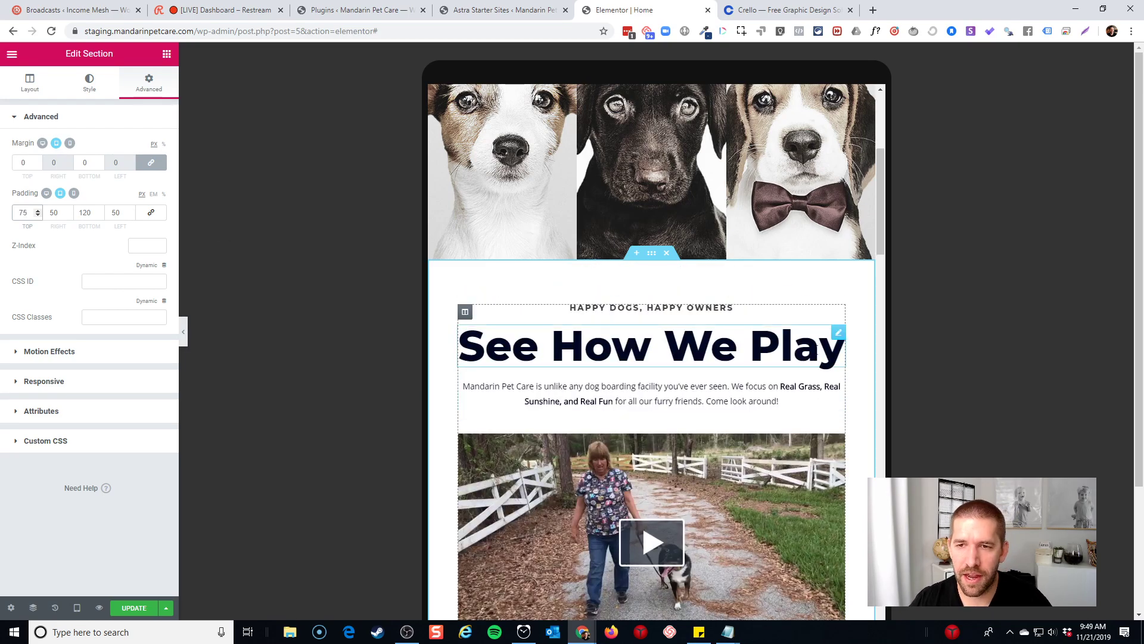
scroll(801, 286, "down", 3)
scroll(803, 288, "down", 8)
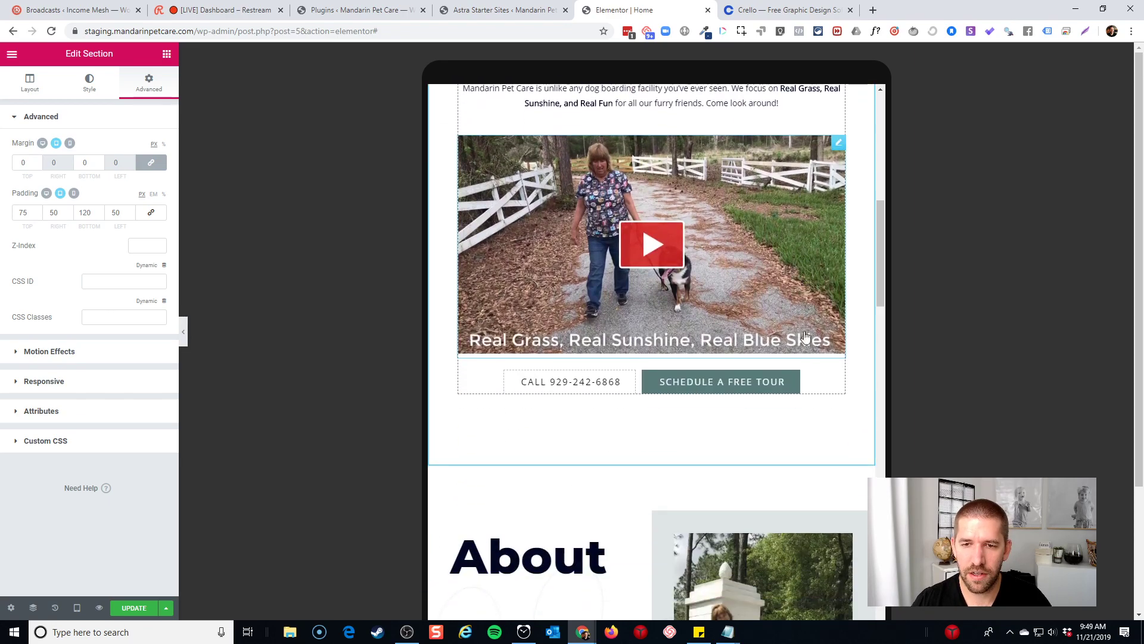
scroll(785, 389, "down", 2)
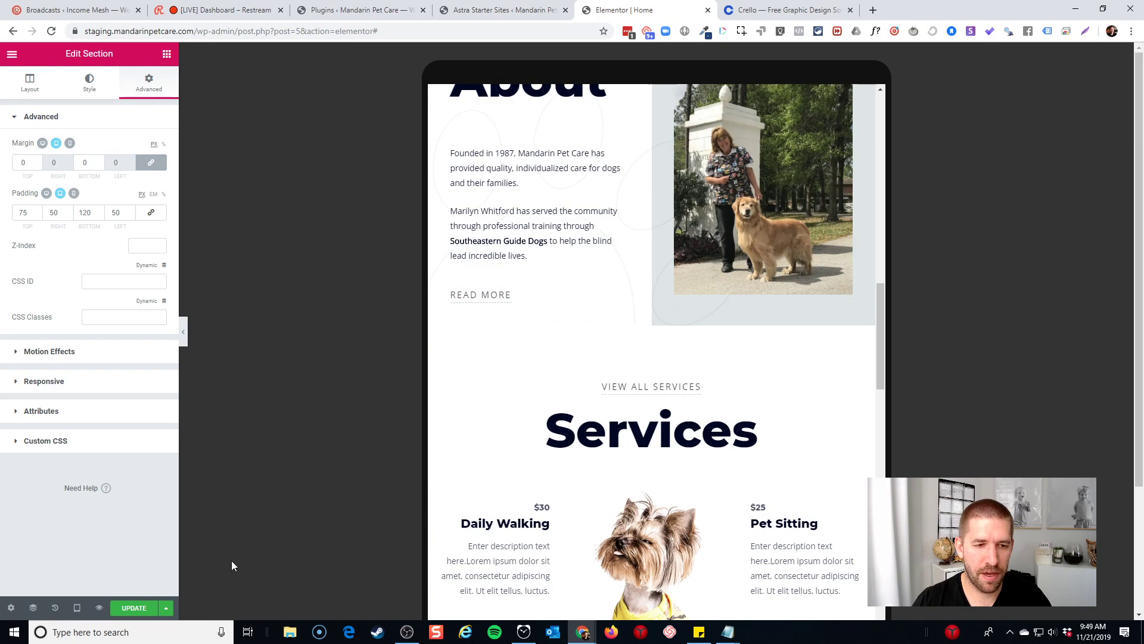
left_click(76, 607)
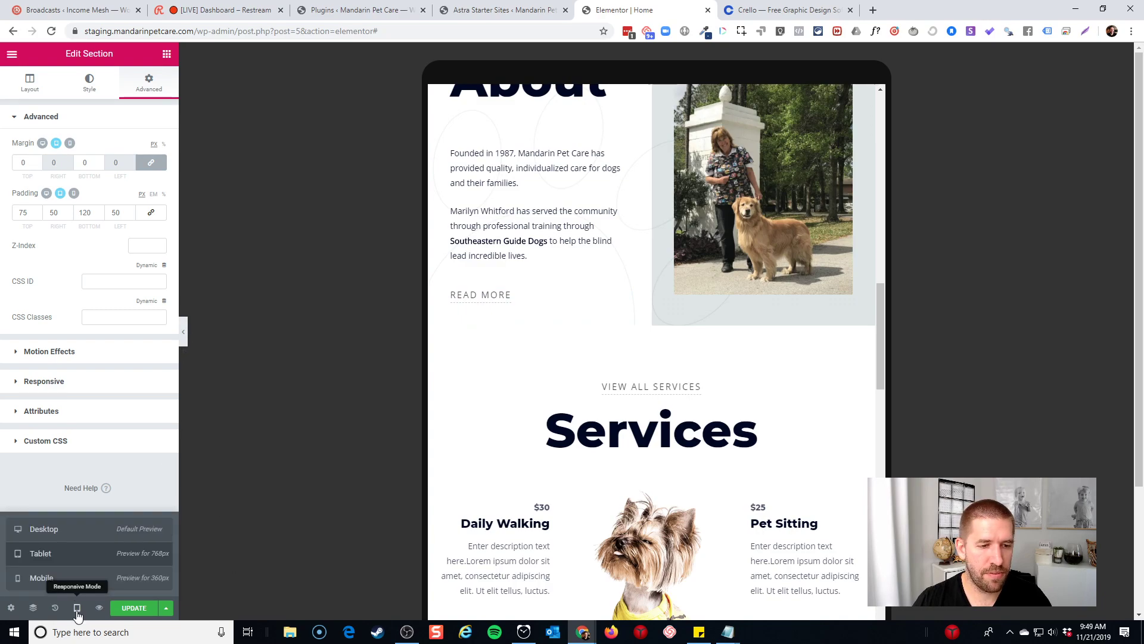
Check the page in the phone layout, test-playing and pausing the video
left_click(42, 577)
left_click(183, 331)
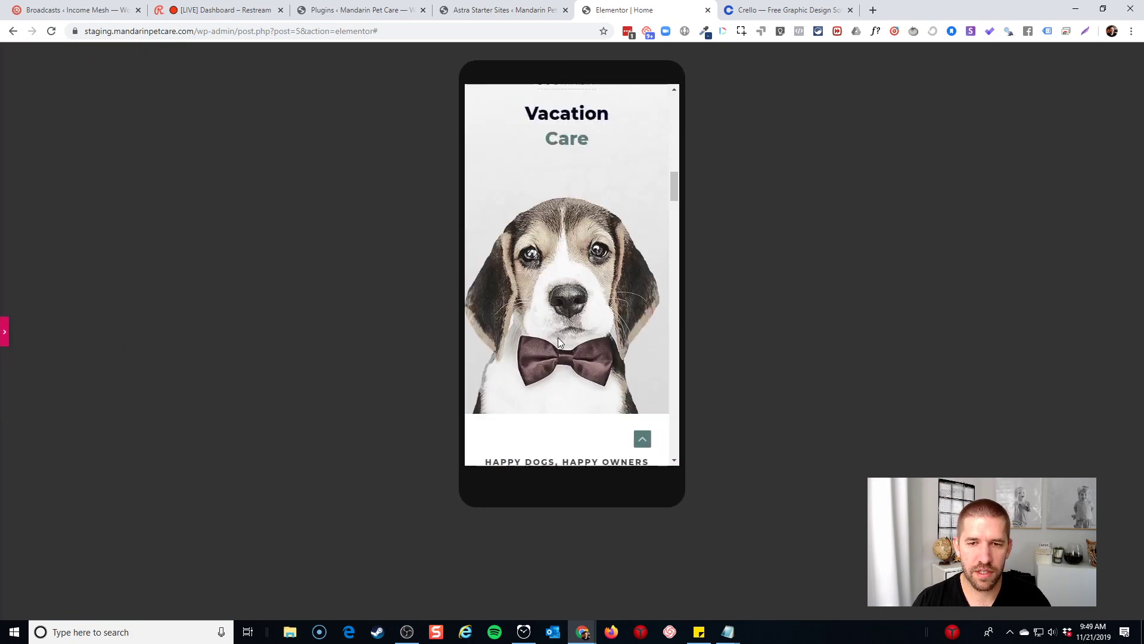
scroll(589, 342, "down", 10)
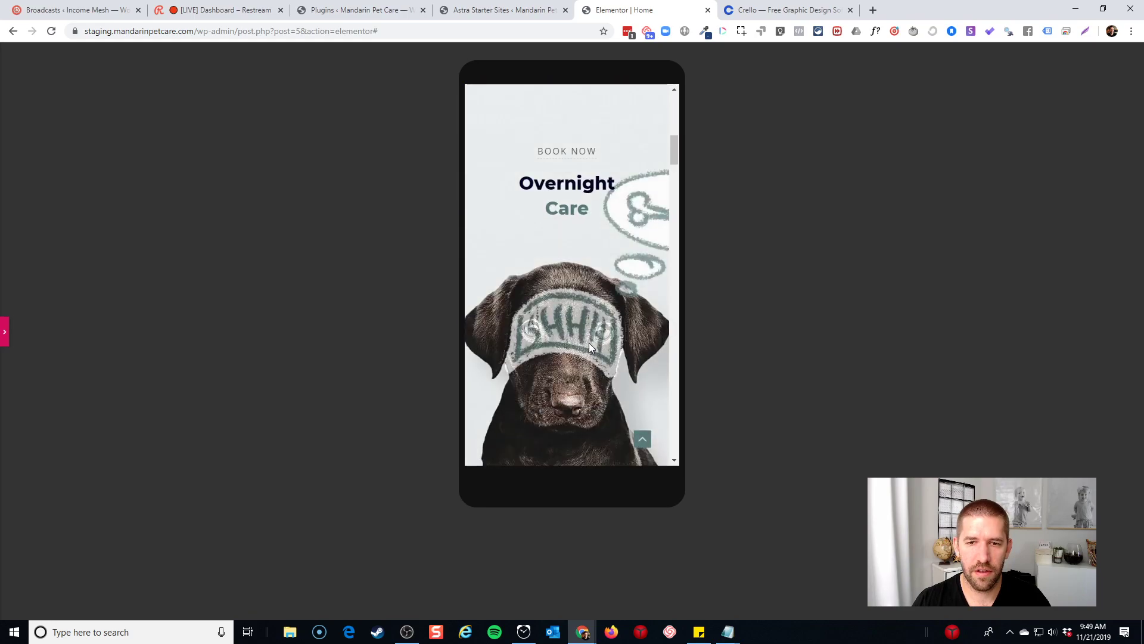
scroll(603, 344, "down", 5)
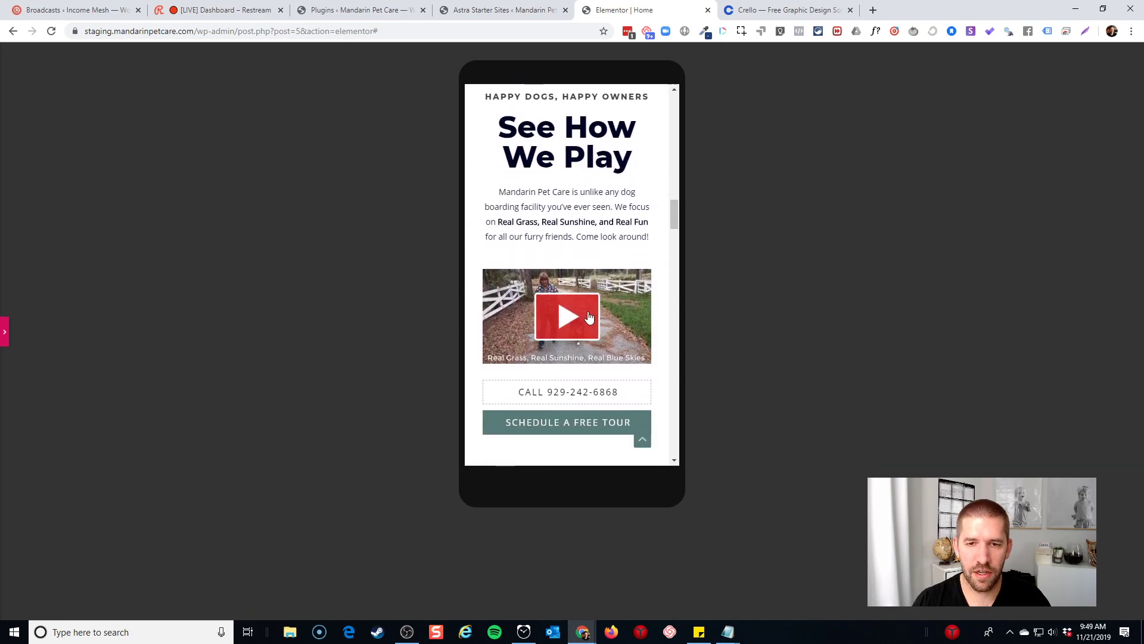
left_click(582, 324)
left_click(495, 352)
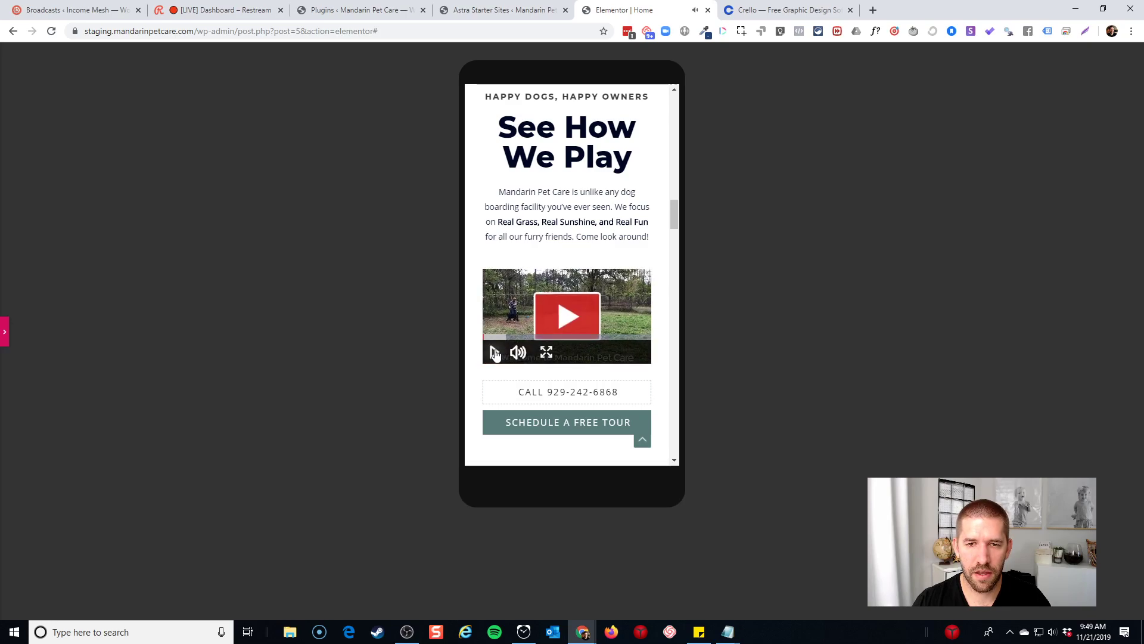
scroll(576, 201, "down", 4)
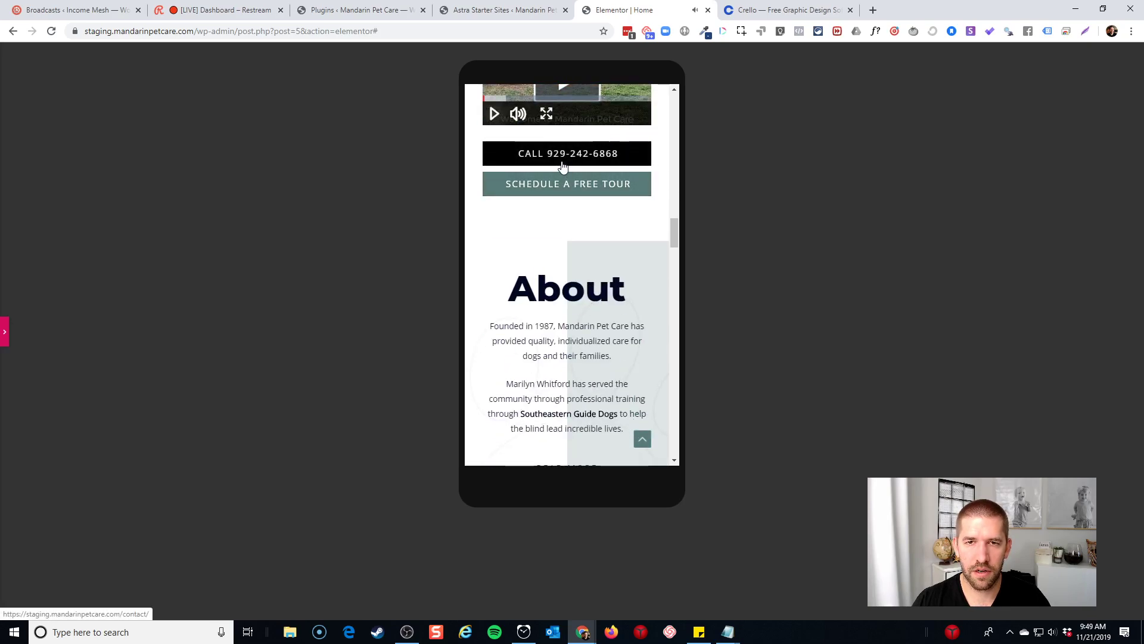
scroll(562, 167, "up", 1)
Restore the editing panel and return the preview to desktop width
left_click(5, 332)
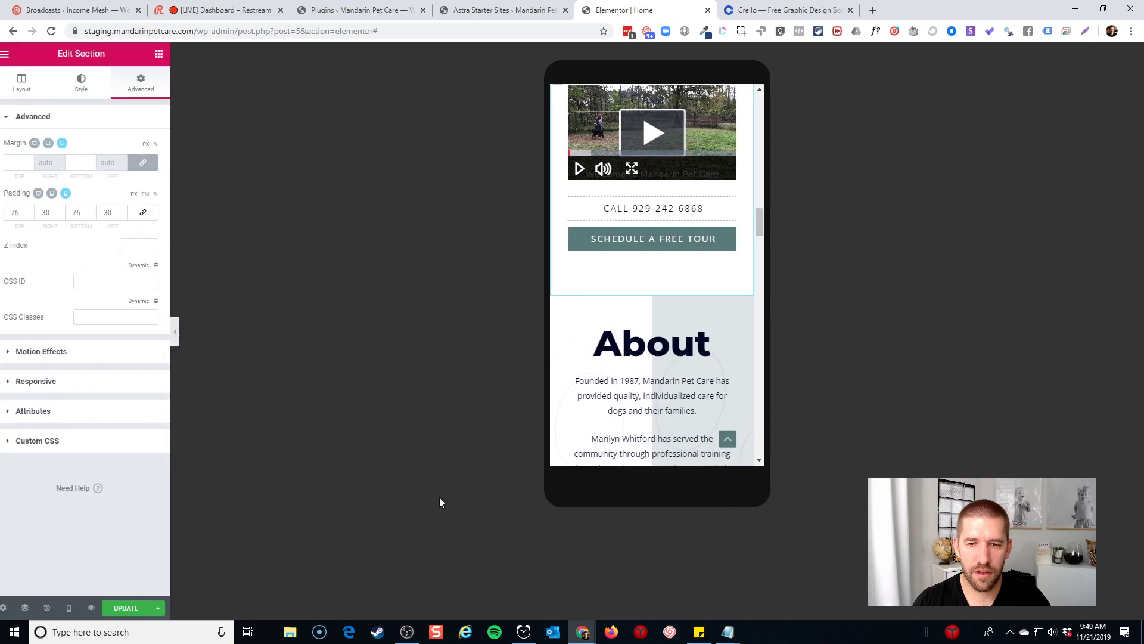
left_click(76, 607)
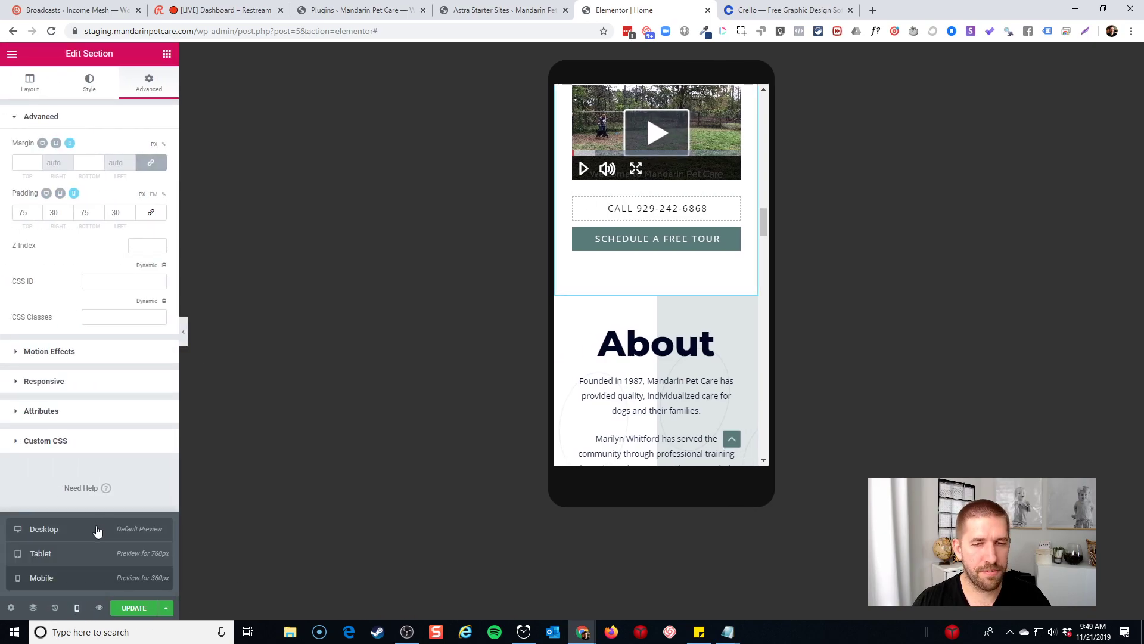
left_click(97, 529)
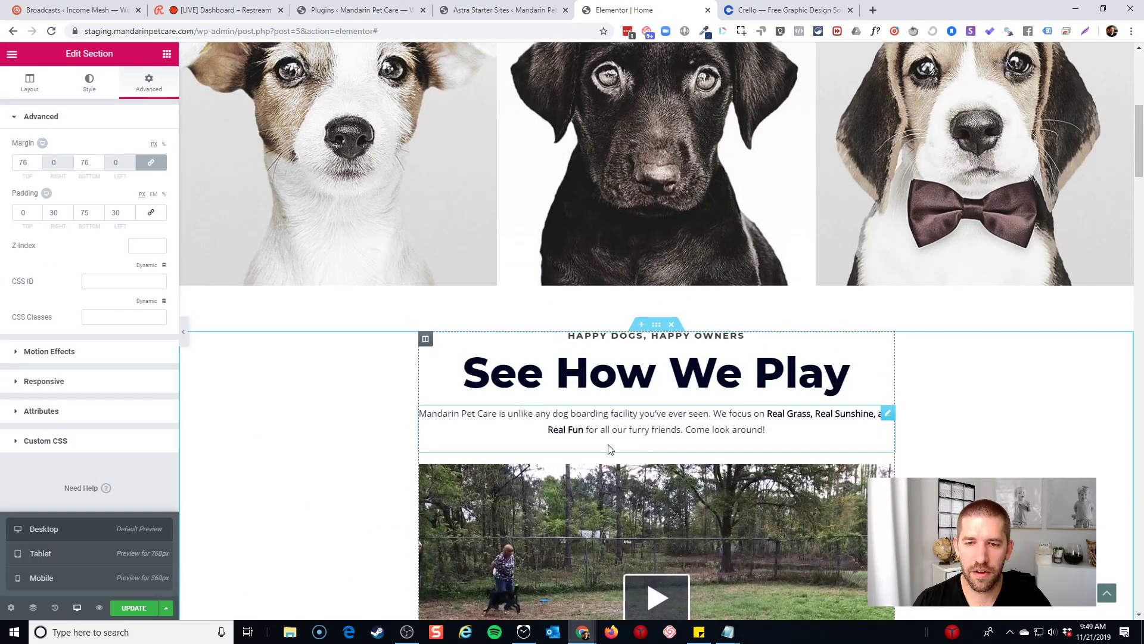
scroll(609, 449, "down", 5)
Replace the phone number in the call button's label with the new number, update, and open the main menu
left_click(579, 351)
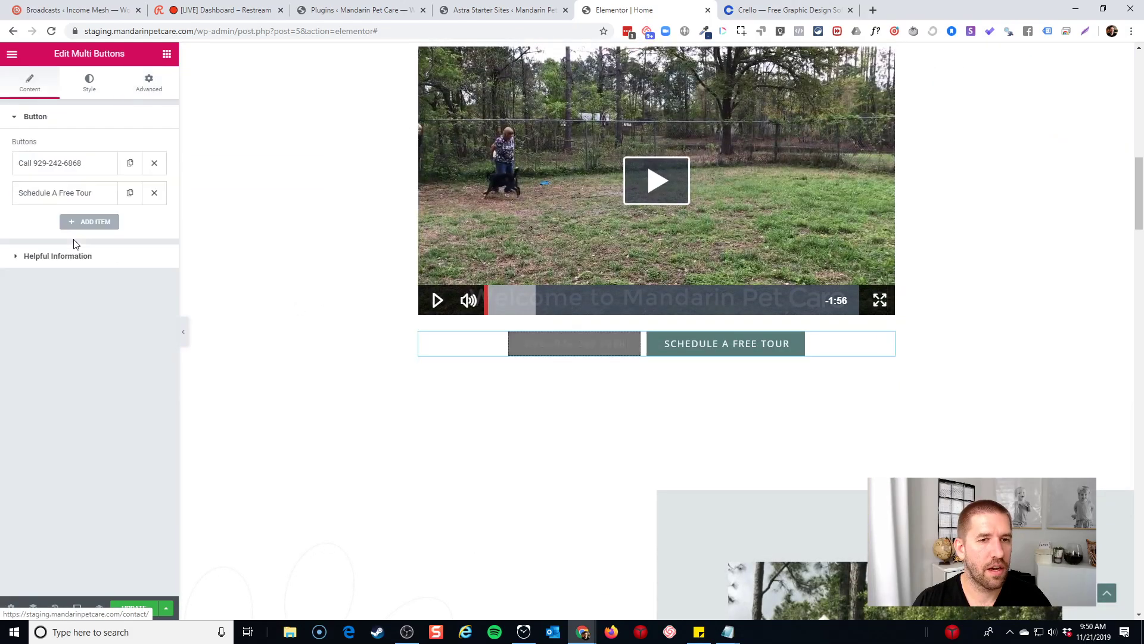
left_click(66, 167)
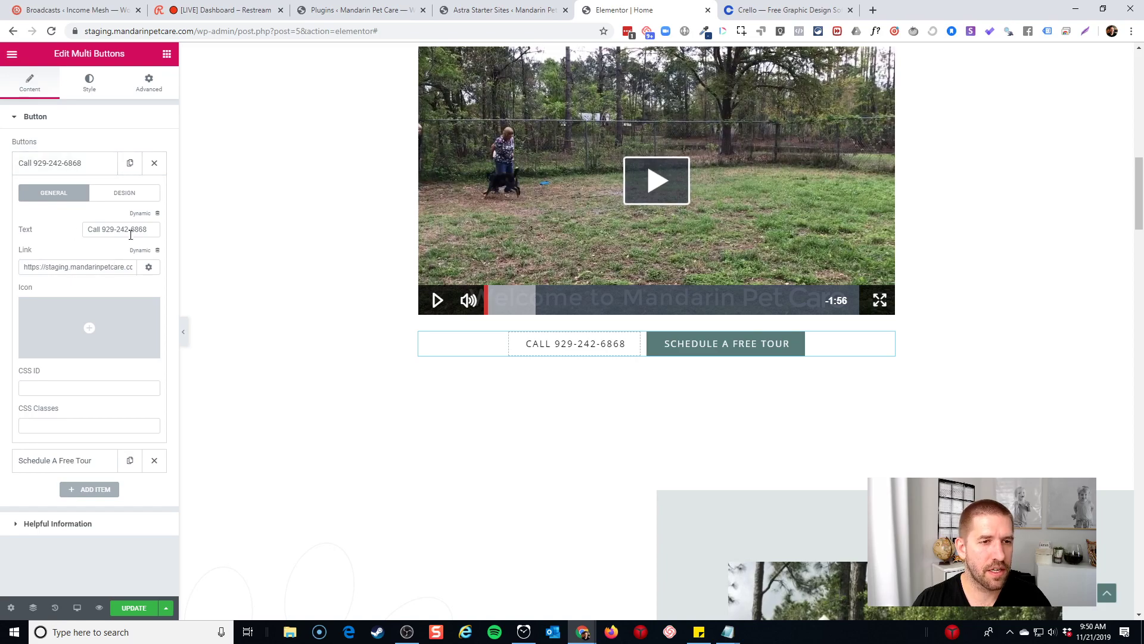
left_click_drag(124, 230, 183, 230)
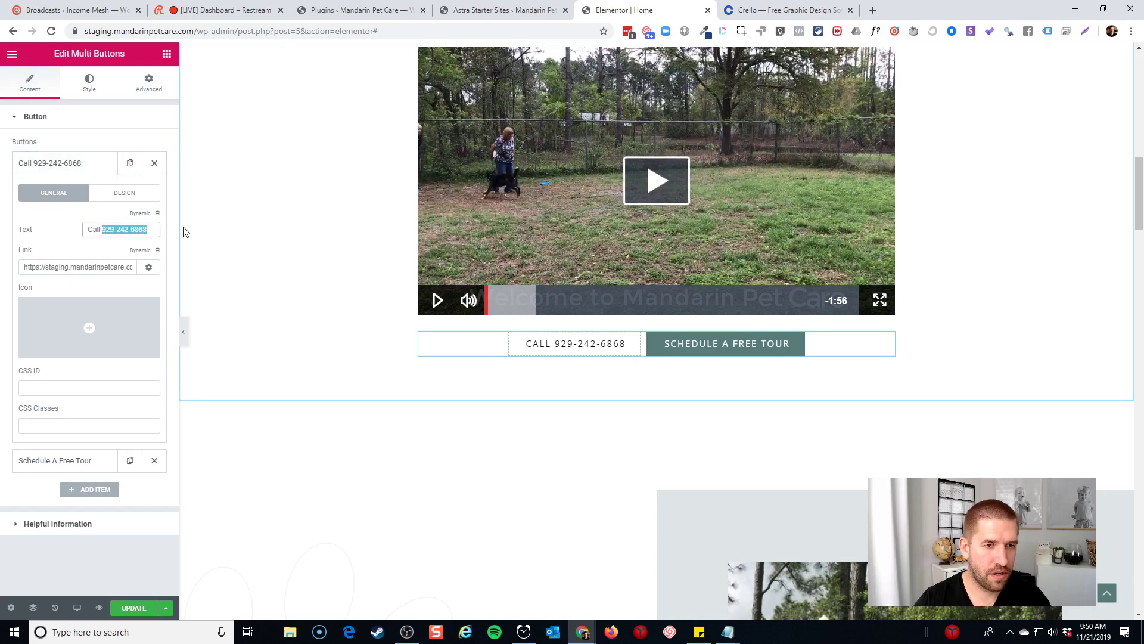
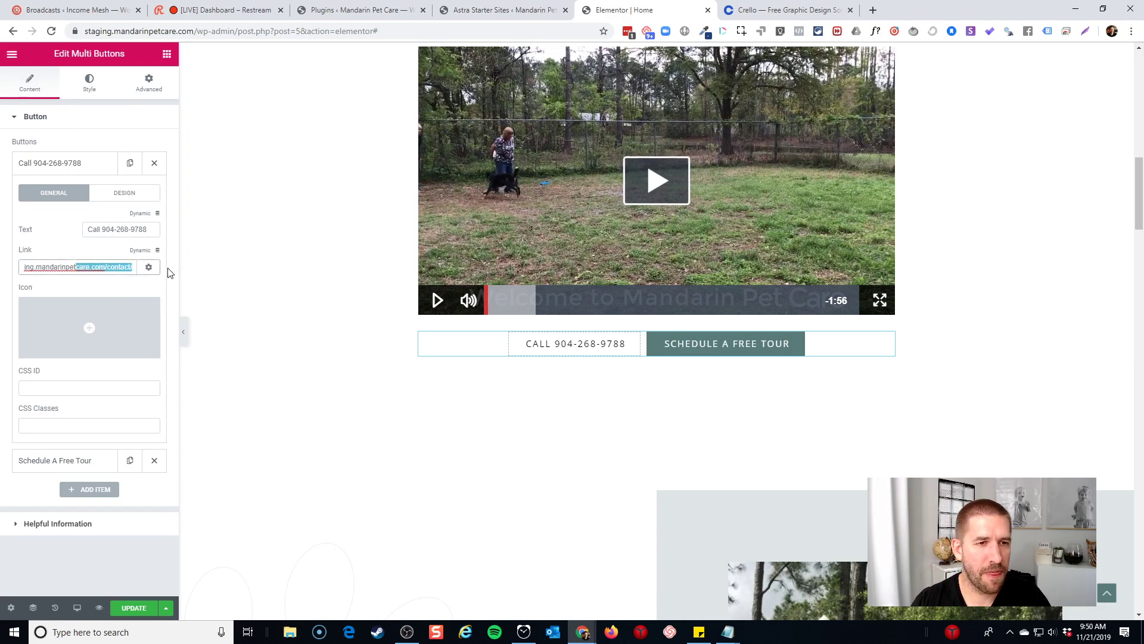
left_click(115, 286)
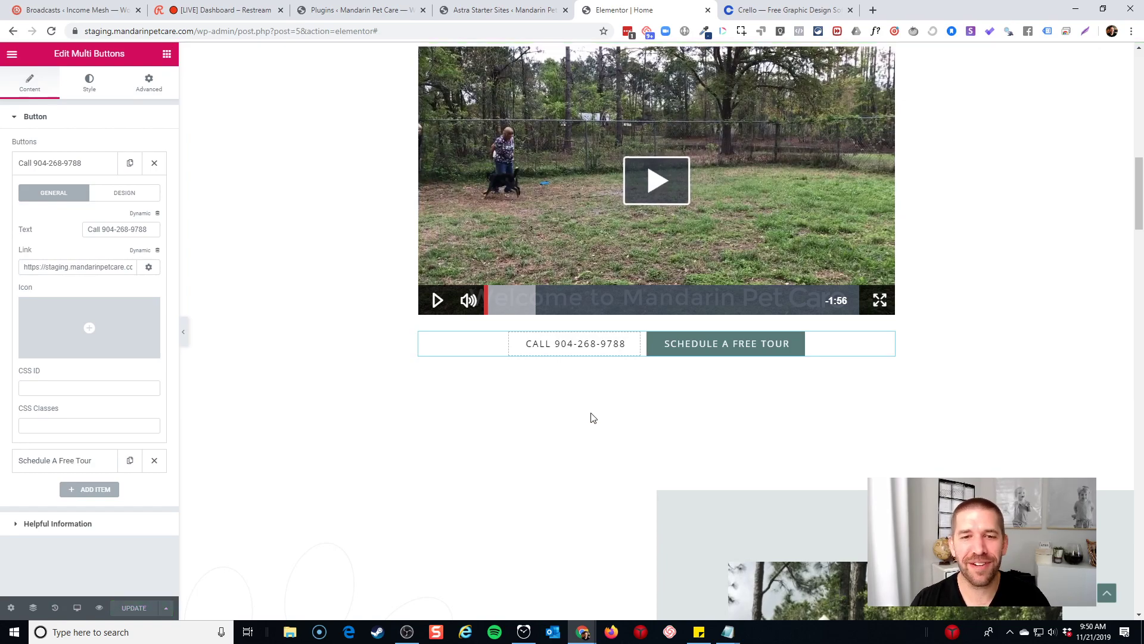
left_click(11, 57)
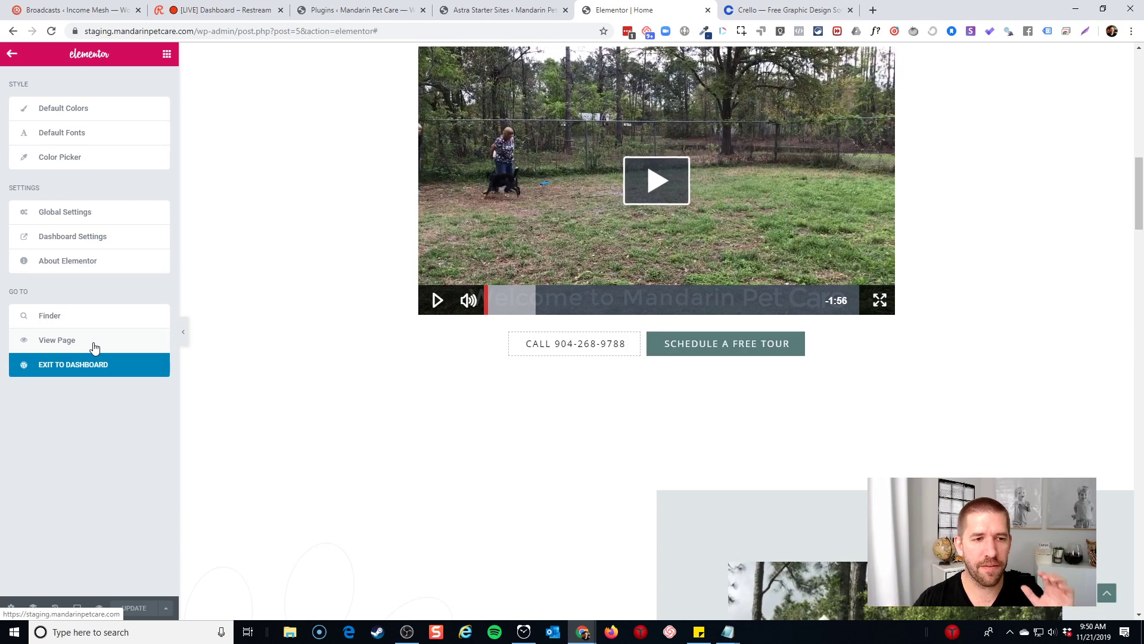
Review the live Home and About pages, scrolling the homepage down to Services
left_click(93, 346)
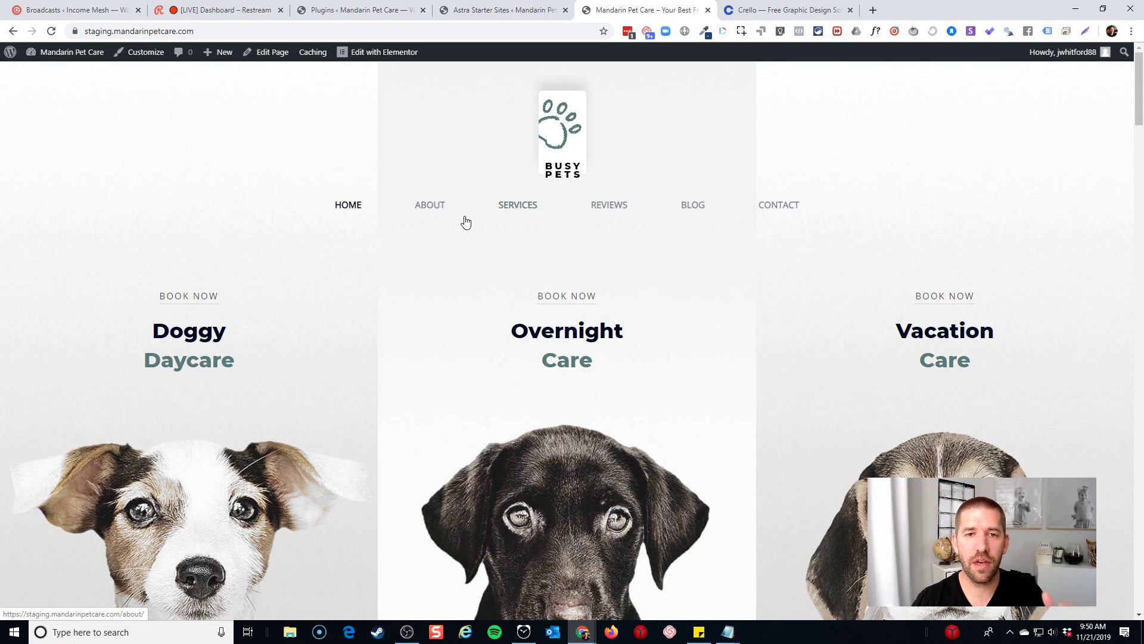
left_click(433, 212)
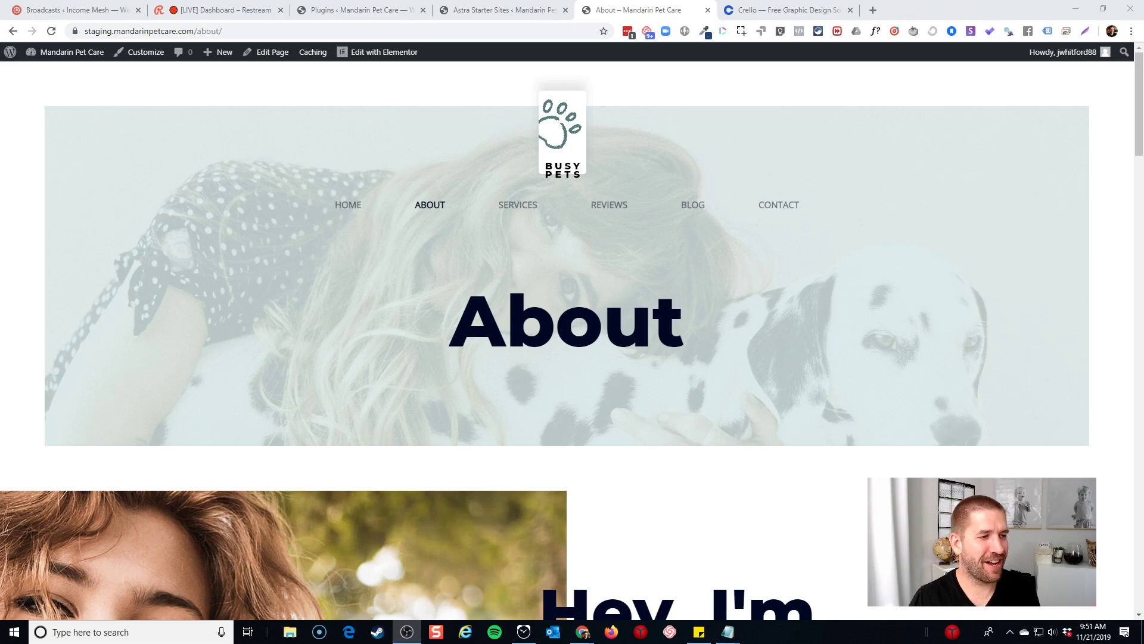
left_click(335, 210)
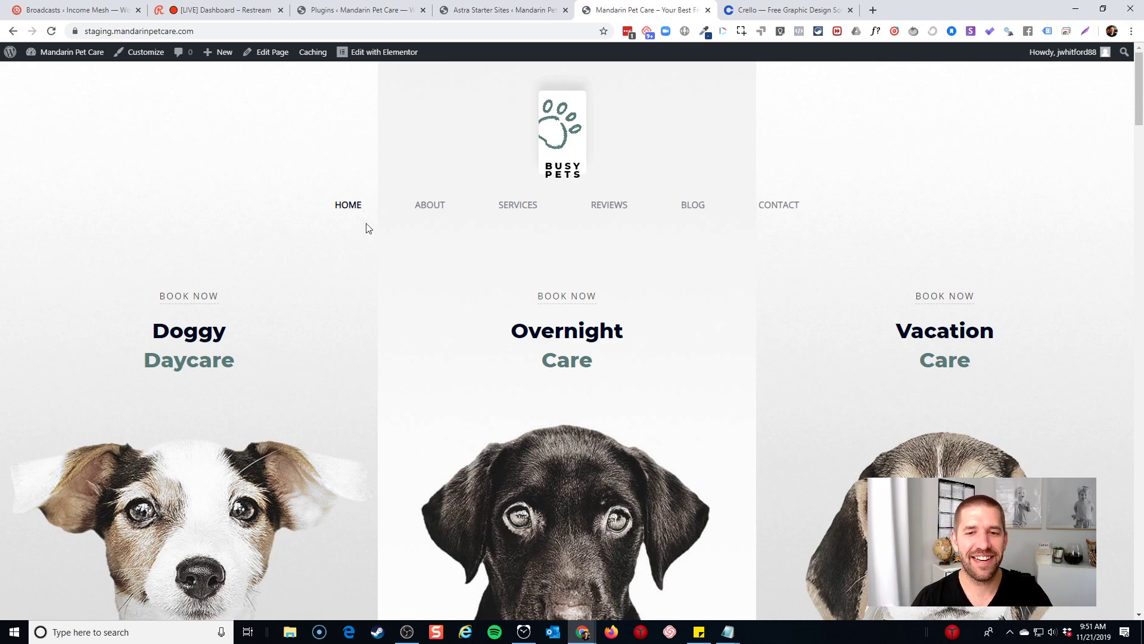
scroll(368, 228, "down", 4)
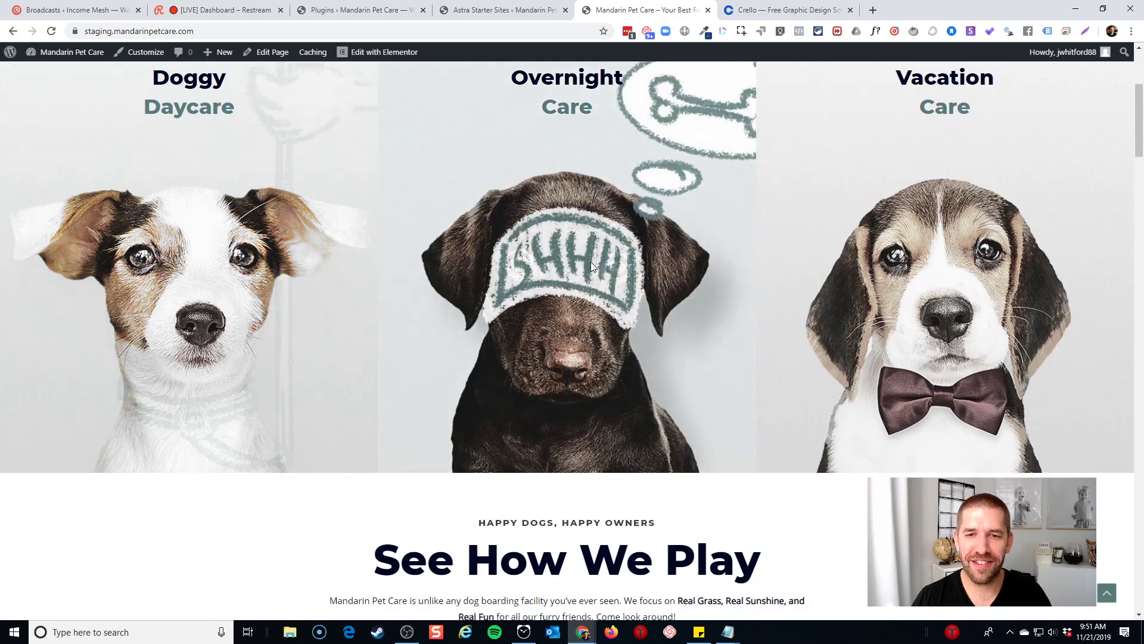
scroll(983, 224, "down", 9)
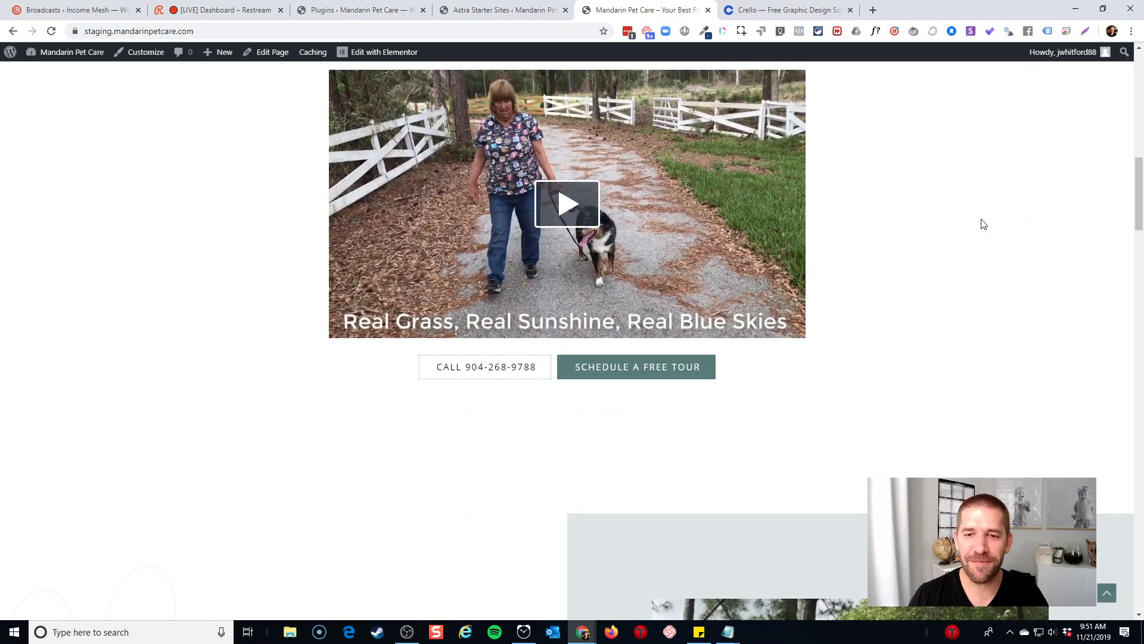
scroll(983, 223, "down", 10)
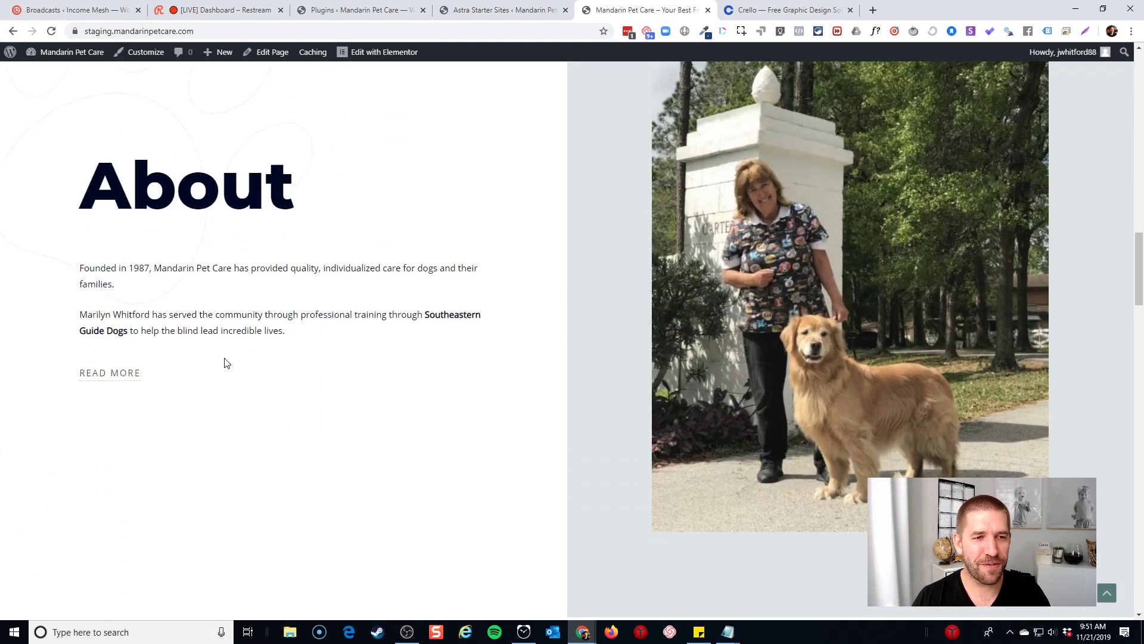
scroll(243, 378, "down", 9)
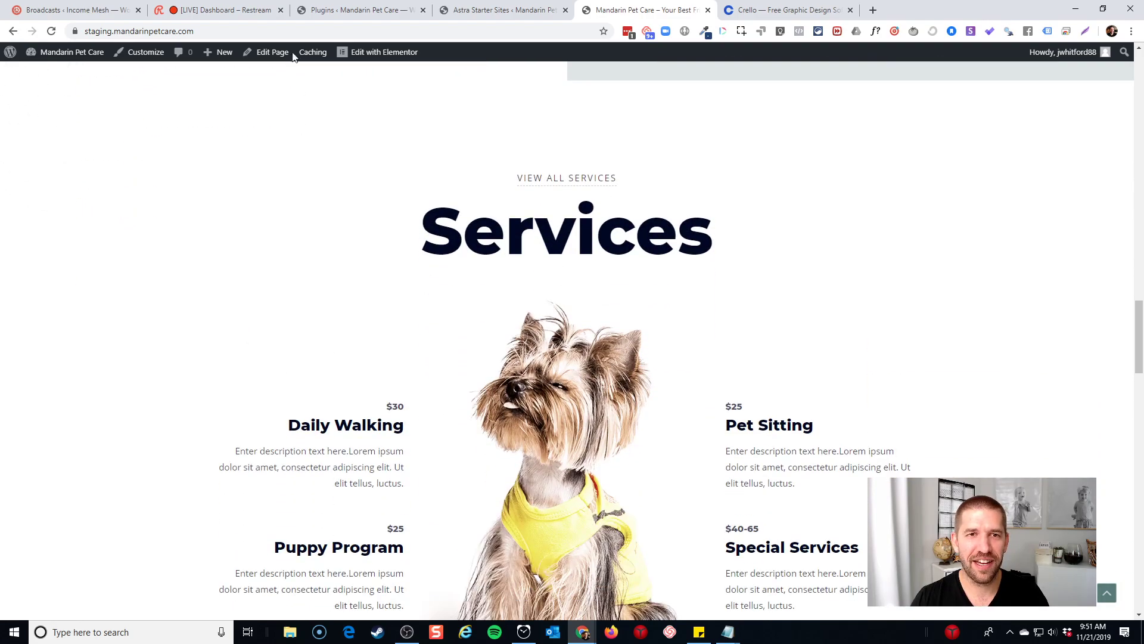
mouse_move(382, 56)
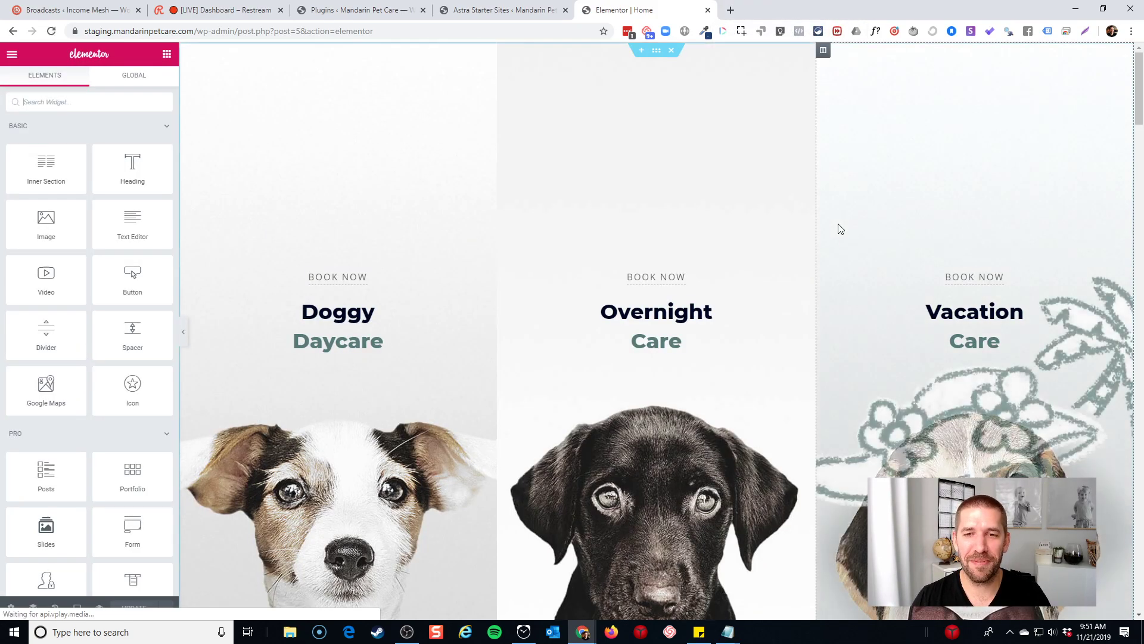
Link the VIEW ALL SERVICES button to the Services page by searching 'servi'
scroll(838, 232, "down", 15)
scroll(842, 242, "down", 15)
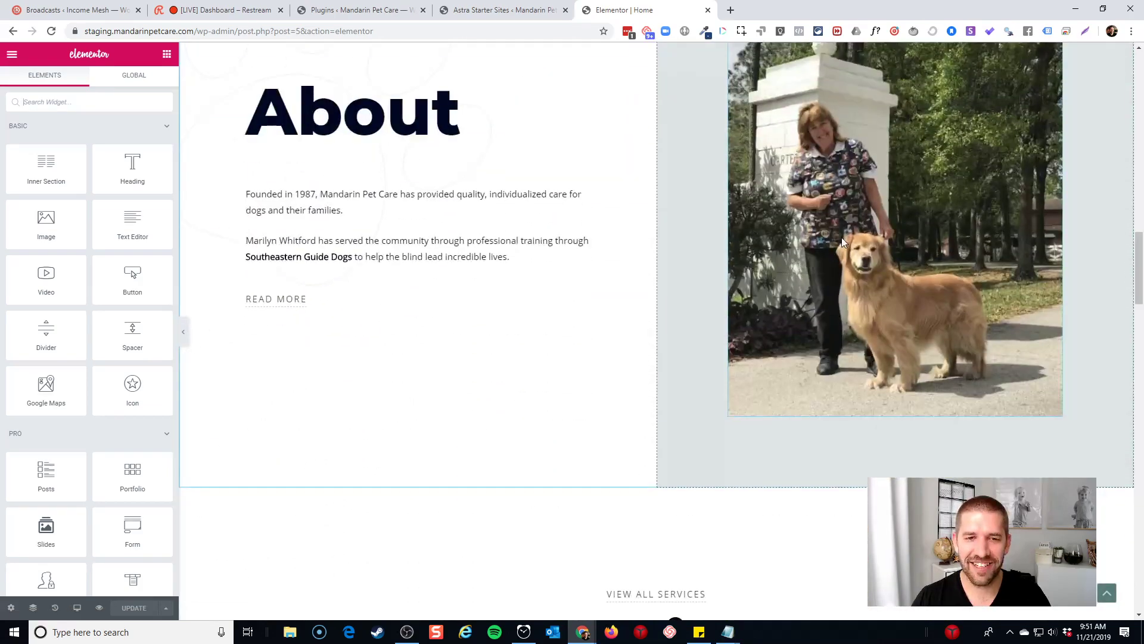
scroll(727, 198, "up", 1)
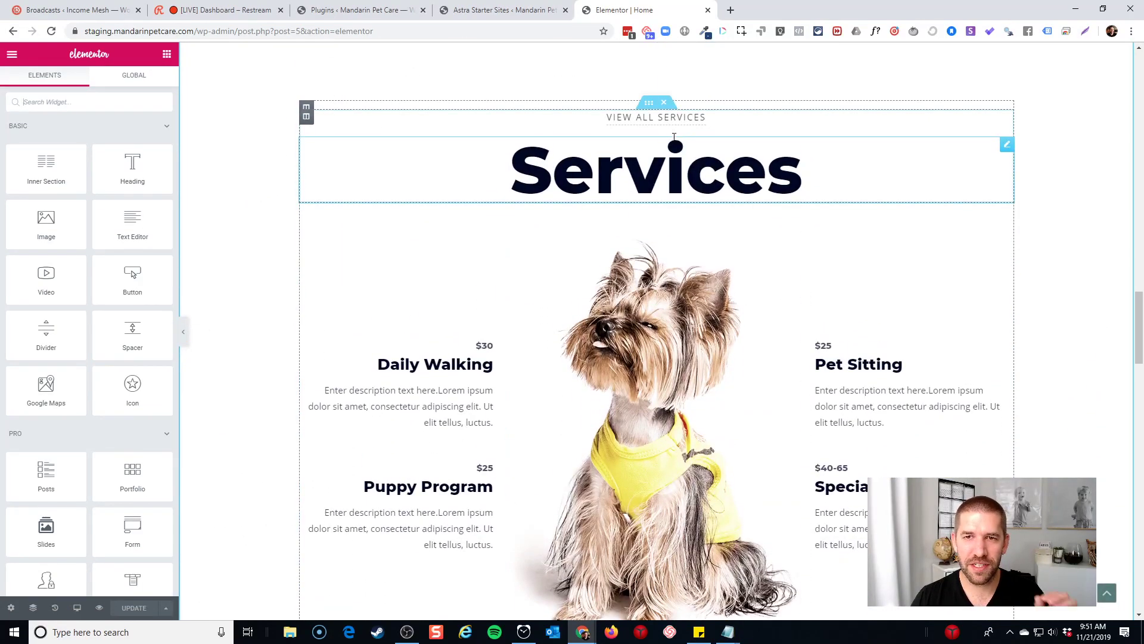
left_click(661, 118)
left_click(72, 217)
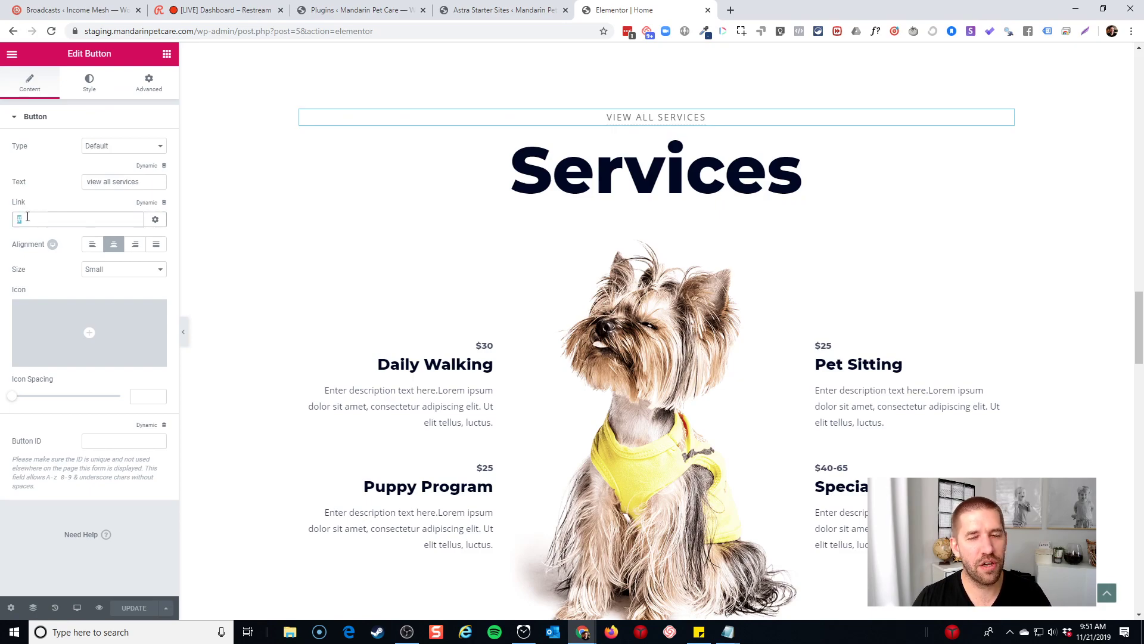
type("services")
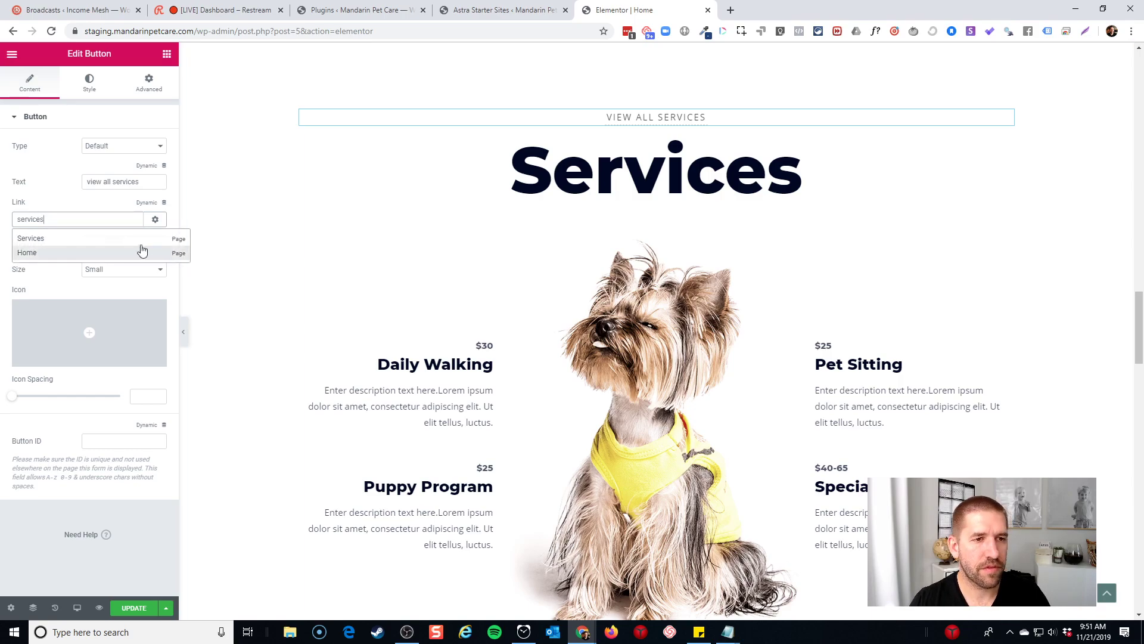
left_click(73, 237)
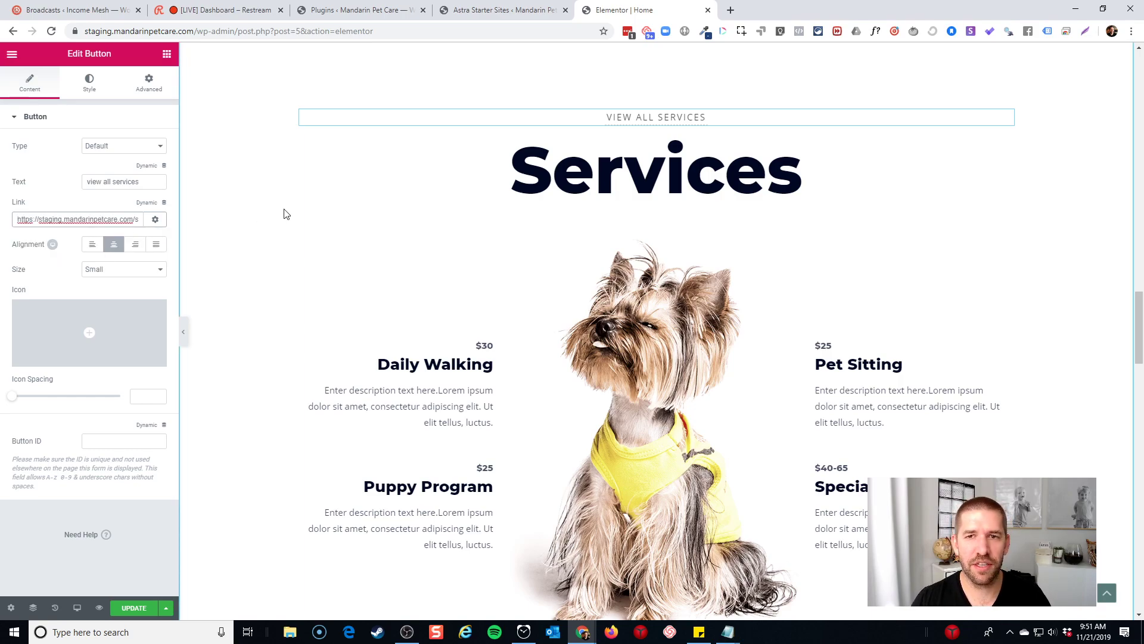
left_click(798, 173)
scroll(658, 187, "down", 2)
left_click(658, 186)
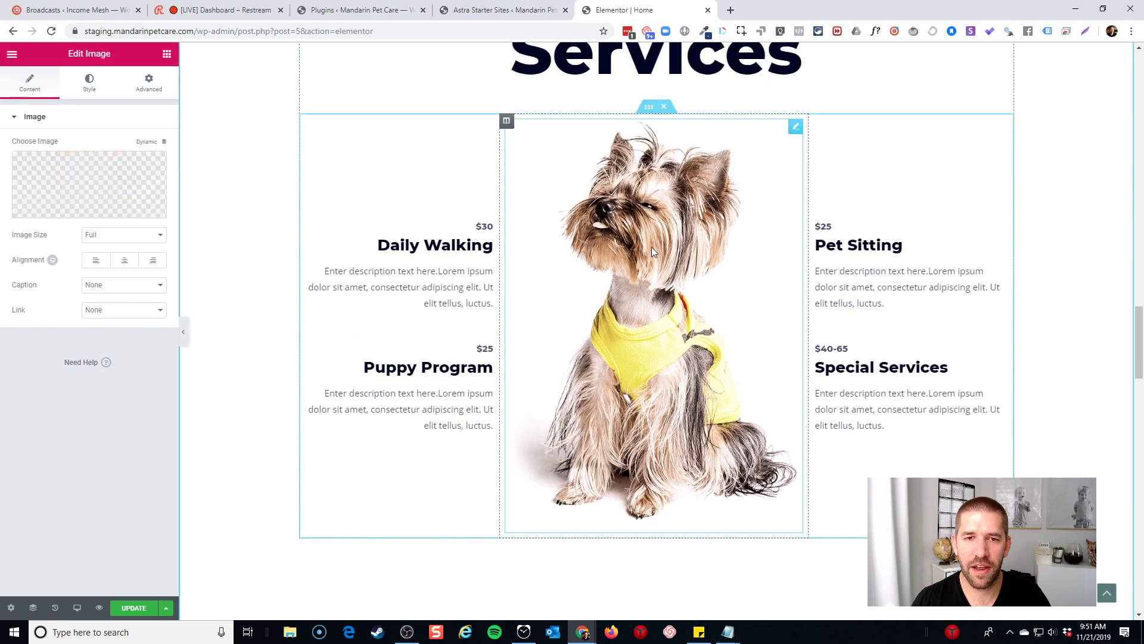
Place the old Mandarin Pet Care live-site tab beside the Elementor editor tab
scroll(652, 247, "up", 1)
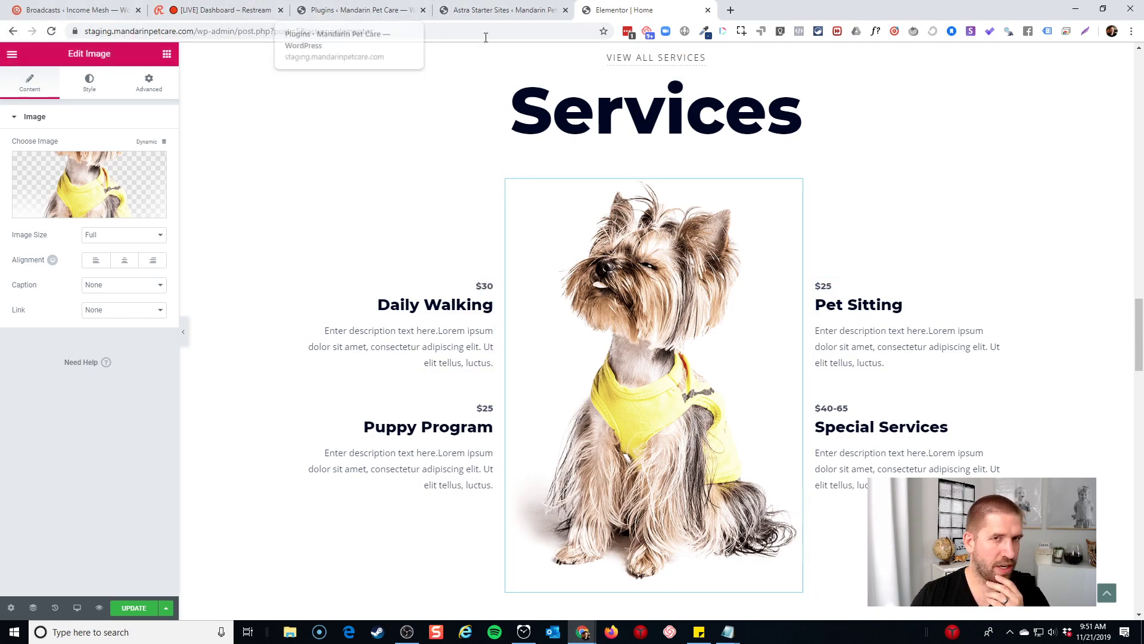
key("alt+Tab")
key("alt+Tab")
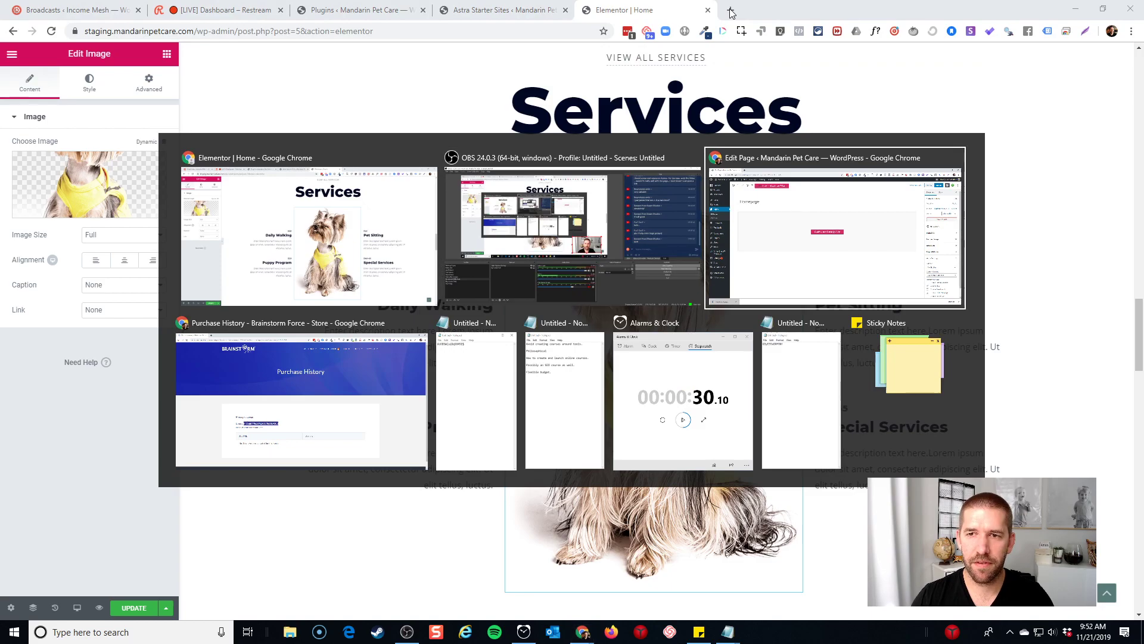
key("Escape")
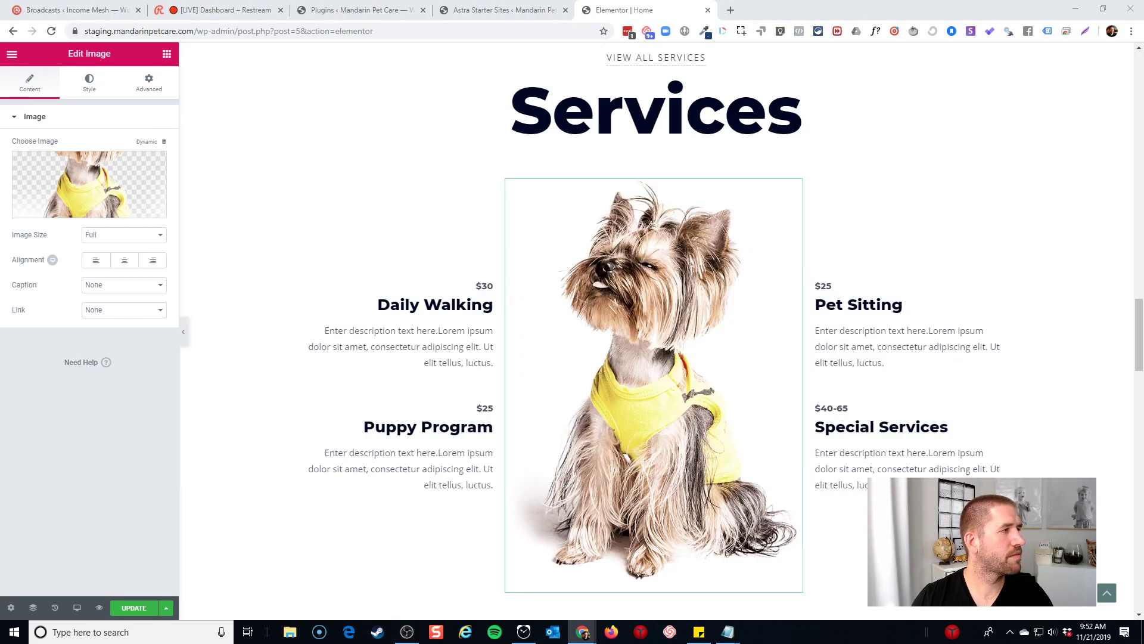
left_click_drag(572, 5, 769, 7)
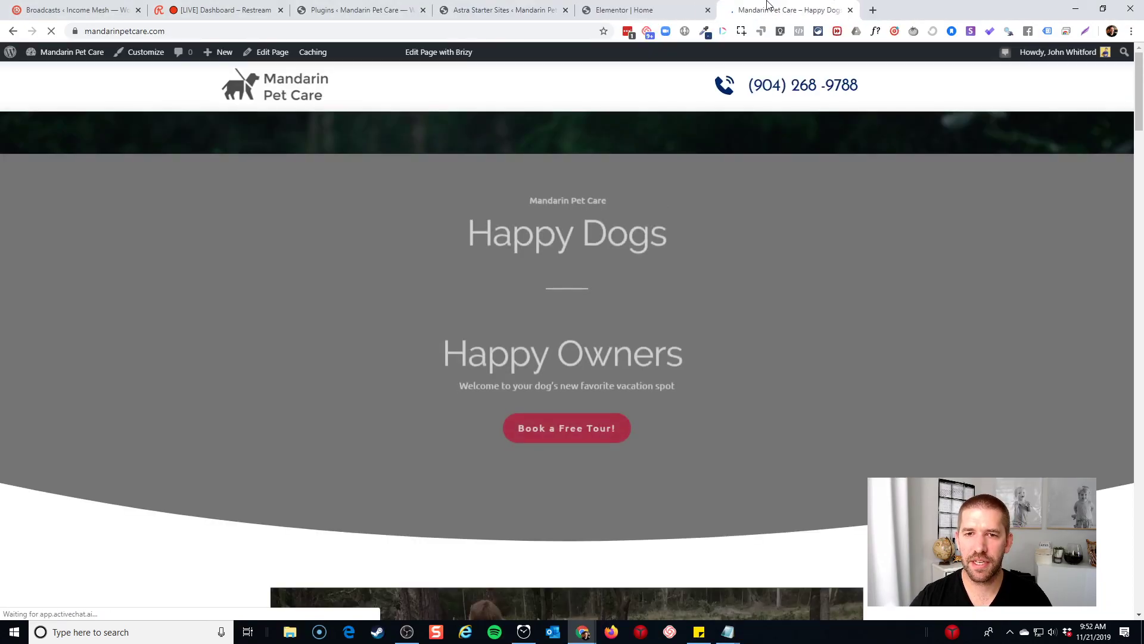
Review the old site's services: Overnight Dog Boarding, Doggy Day Care, End of Stay Bath, Hair Mat Removal
scroll(794, 184, "down", 20)
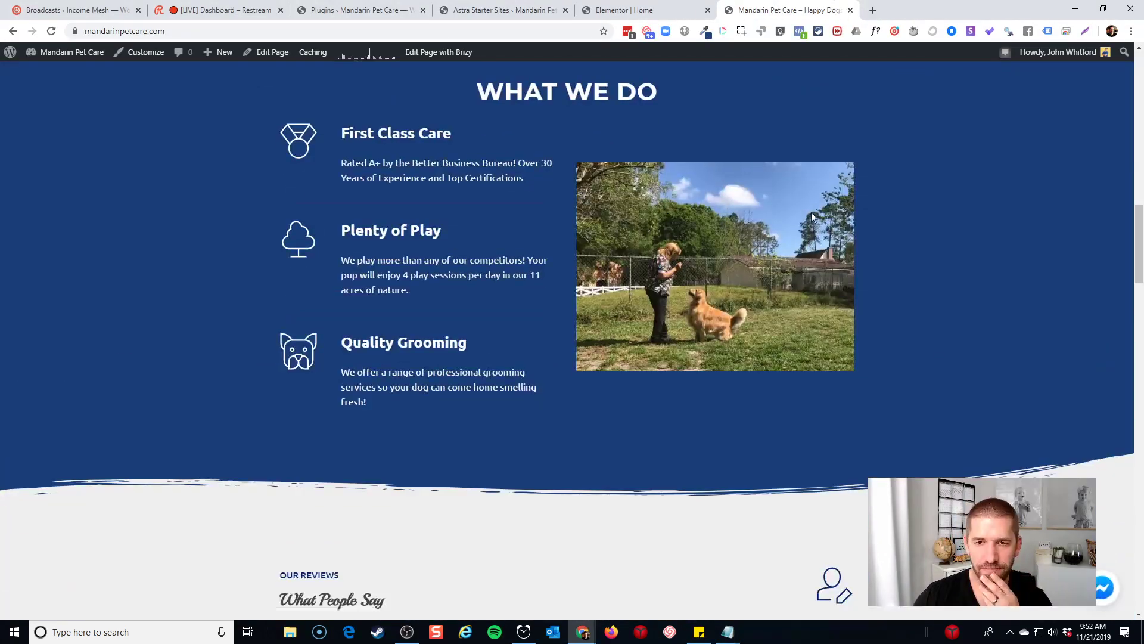
scroll(813, 215, "down", 20)
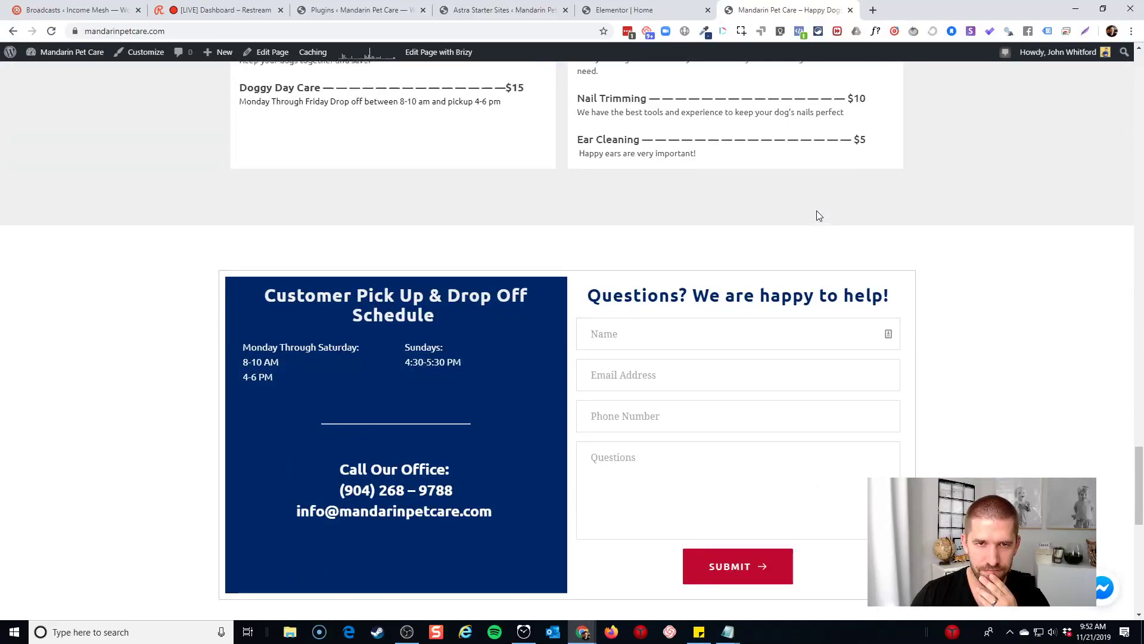
scroll(817, 215, "up", 5)
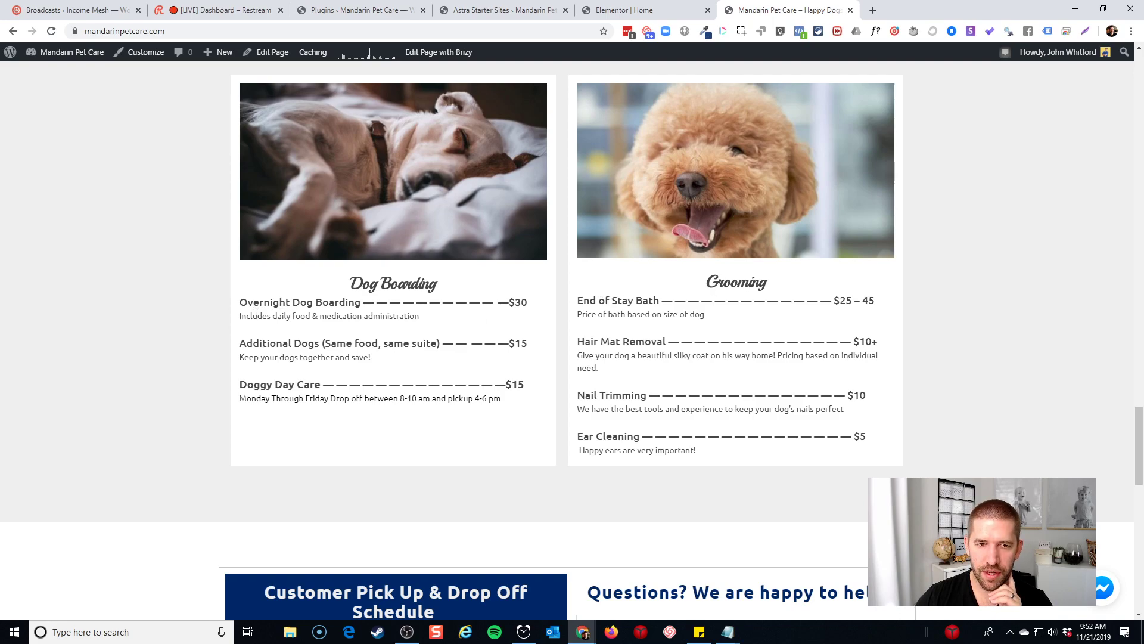
left_click_drag(257, 312, 381, 304)
left_click_drag(247, 385, 304, 385)
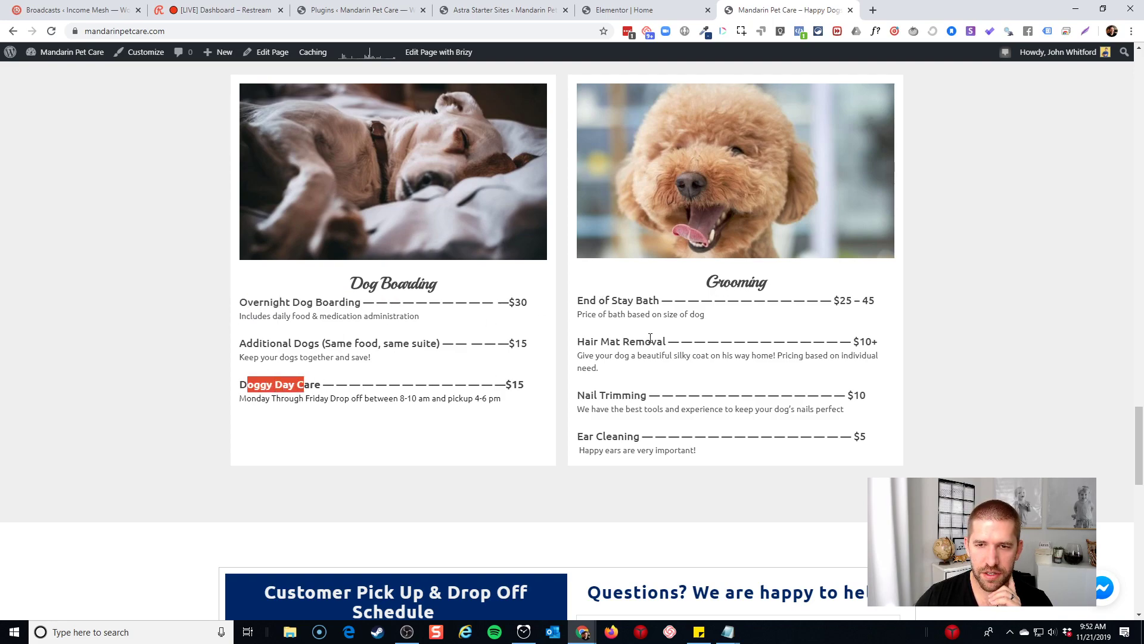
left_click_drag(586, 302, 685, 330)
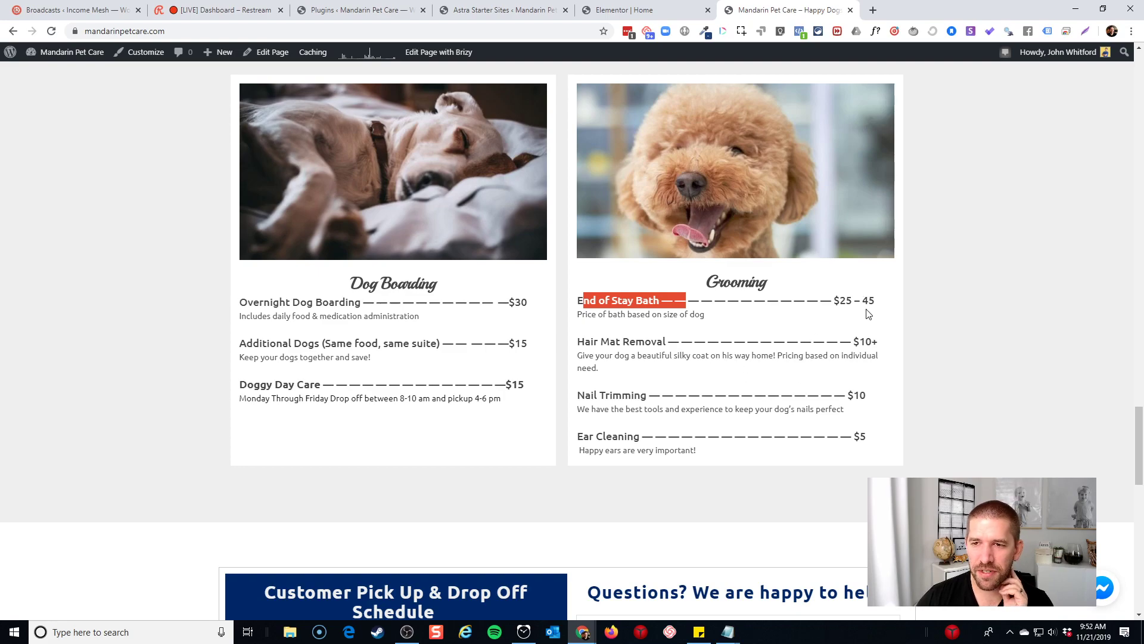
left_click(572, 307)
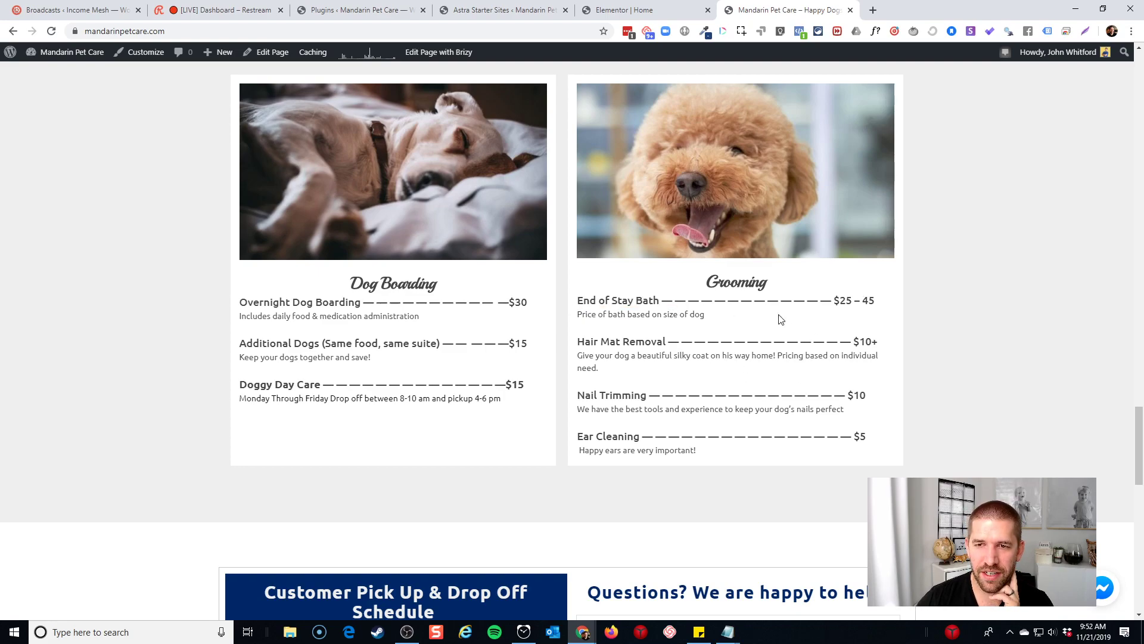
left_click_drag(585, 341, 673, 341)
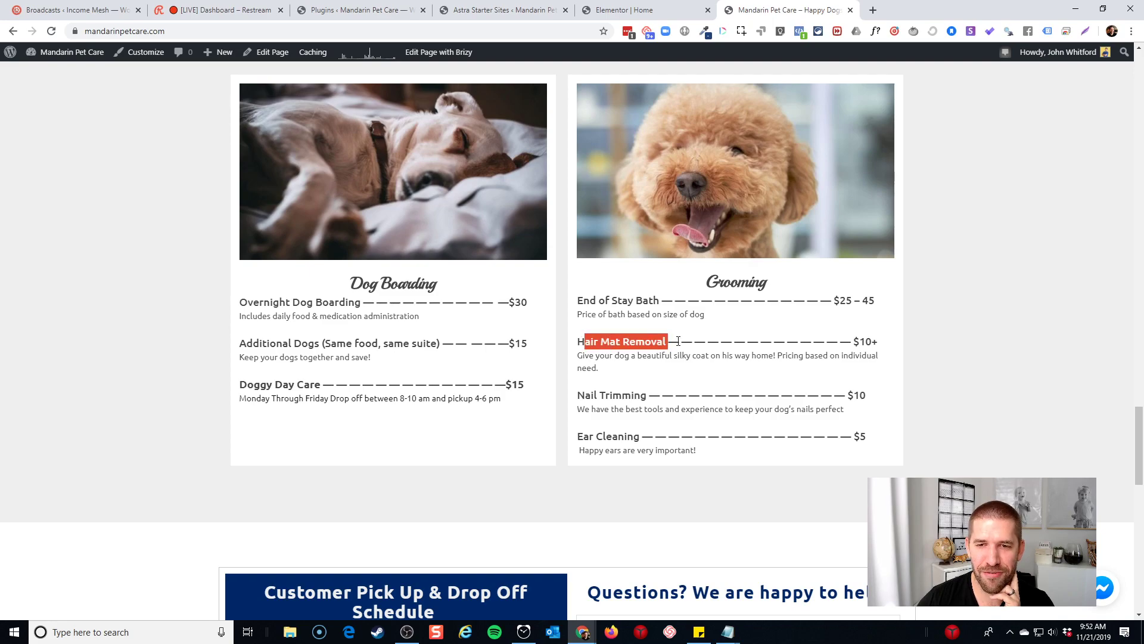
left_click(672, 342)
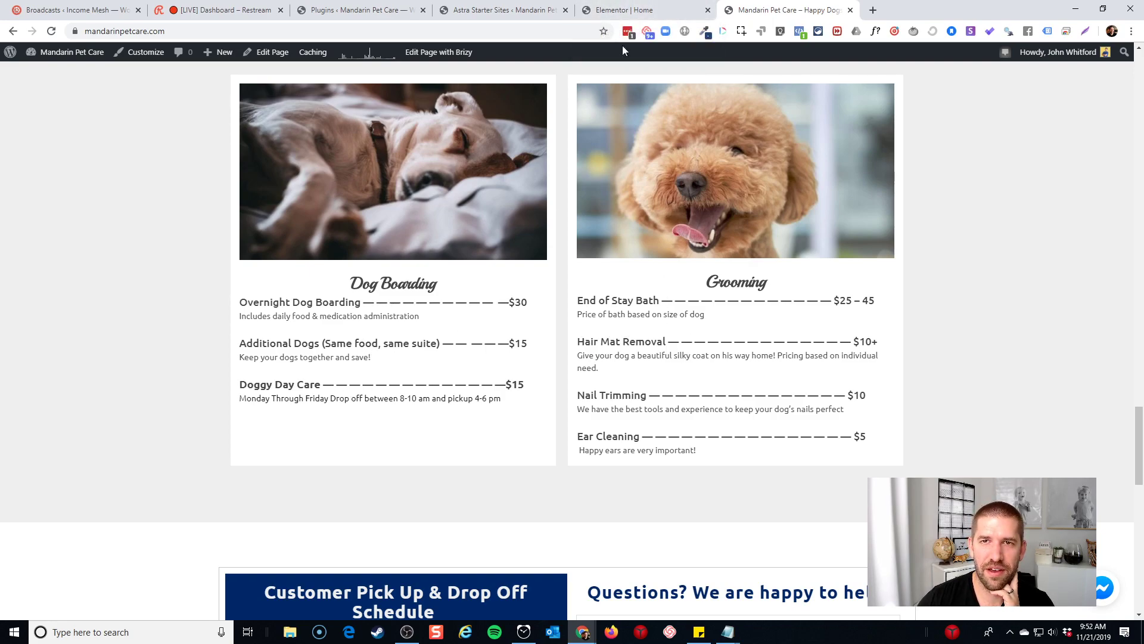
left_click(623, 10)
scroll(873, 388, "down", 1)
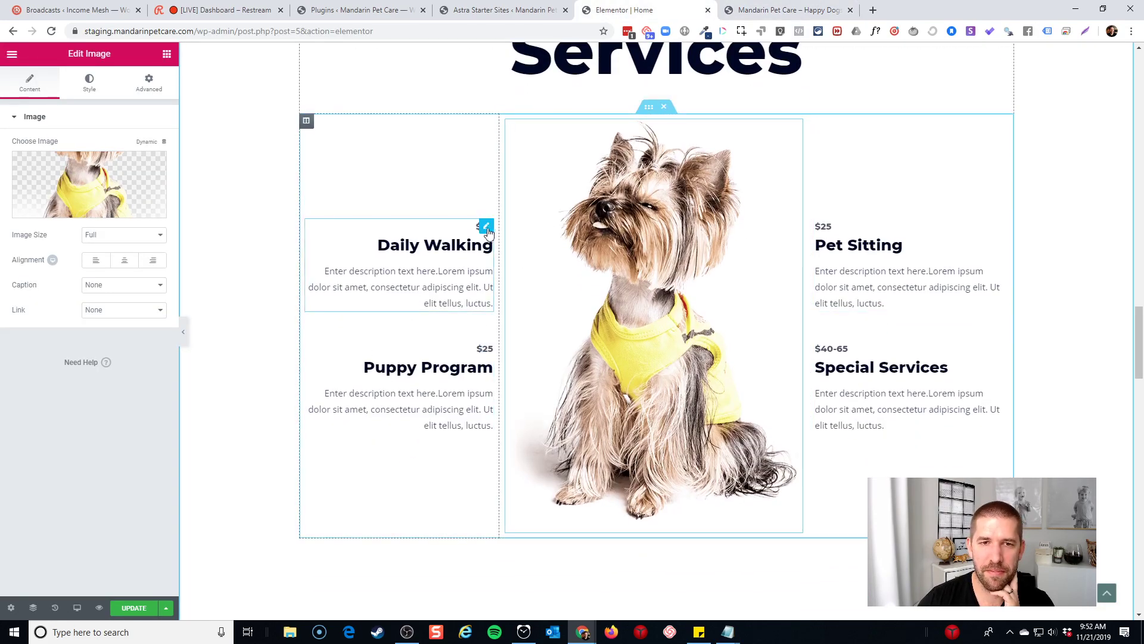
Retitle the first service 'Doggy Daycare' and set its price prefix to $15
double_click(444, 246)
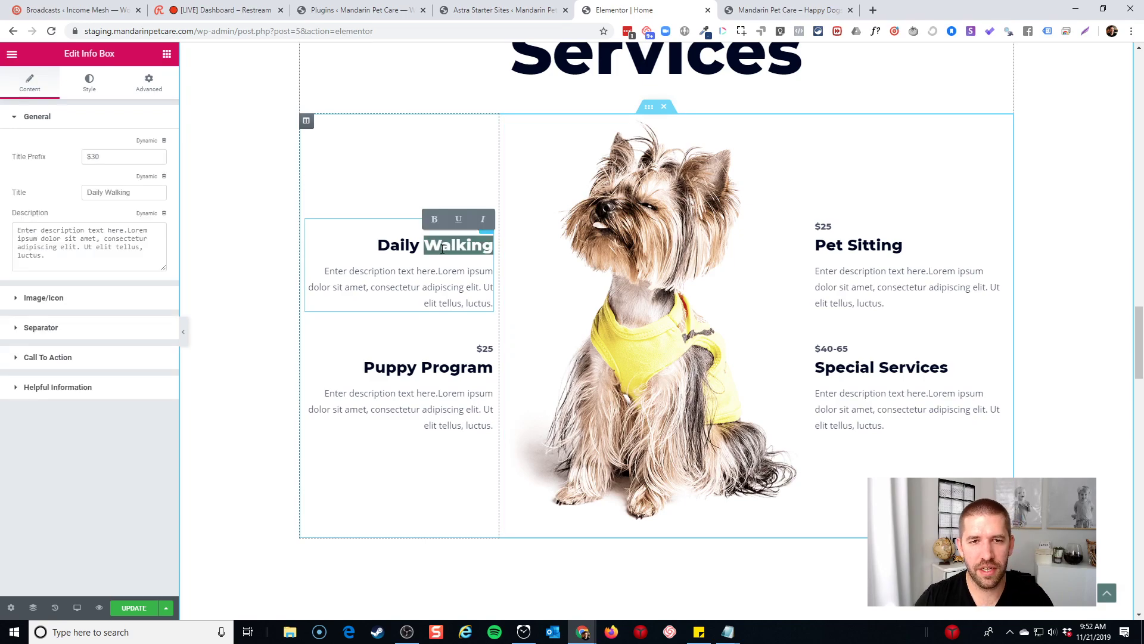
key("Left")
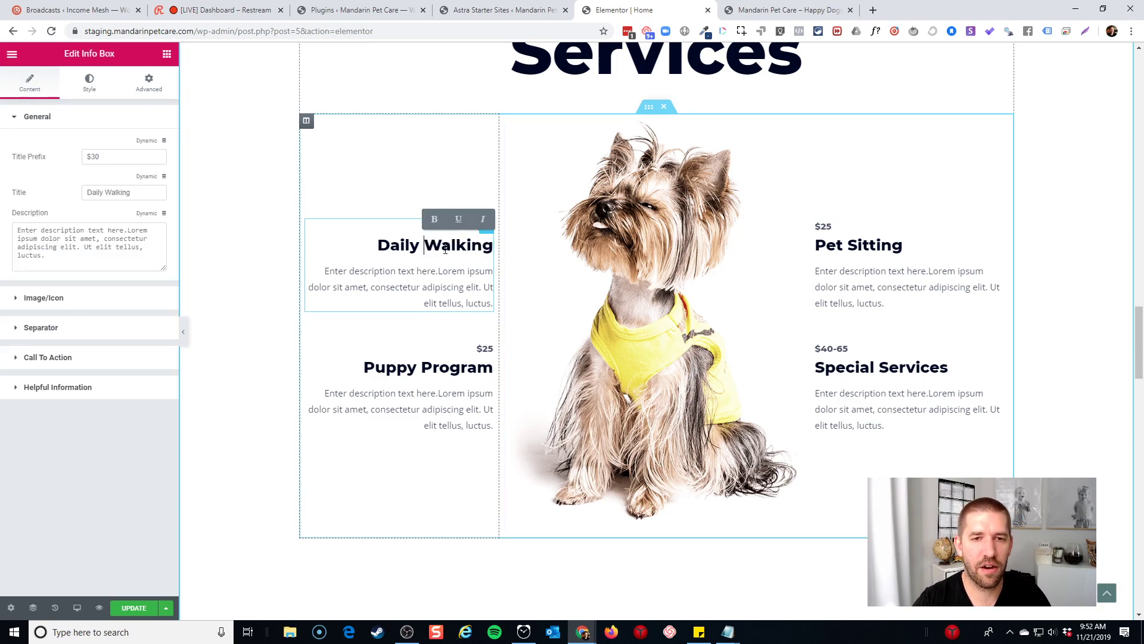
key("shift+End")
type("Doggy D")
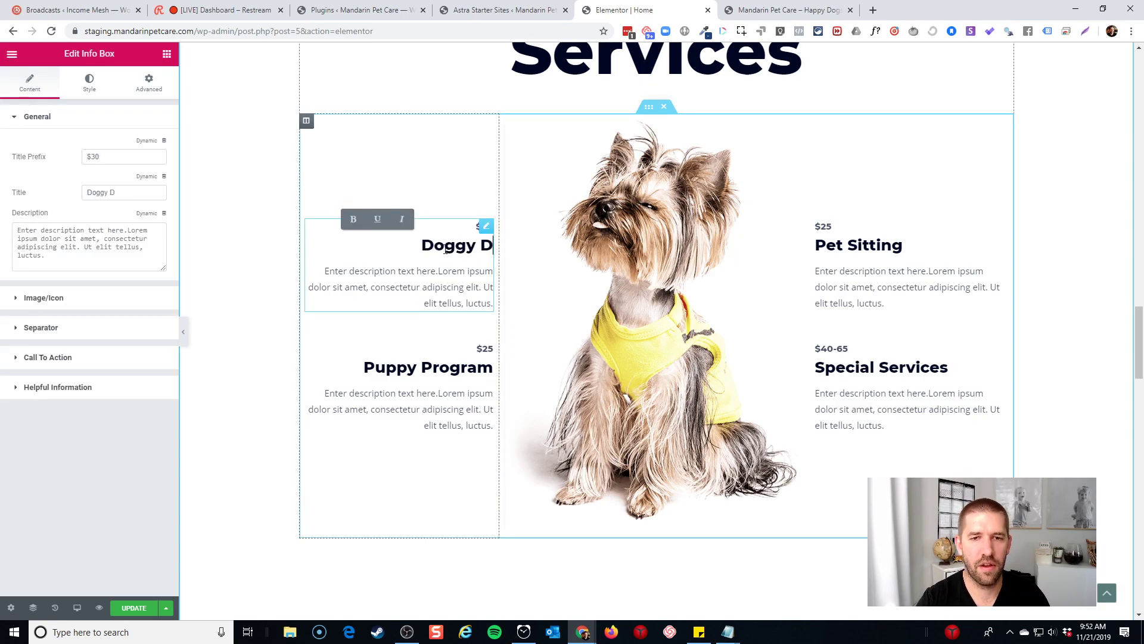
type("aycare")
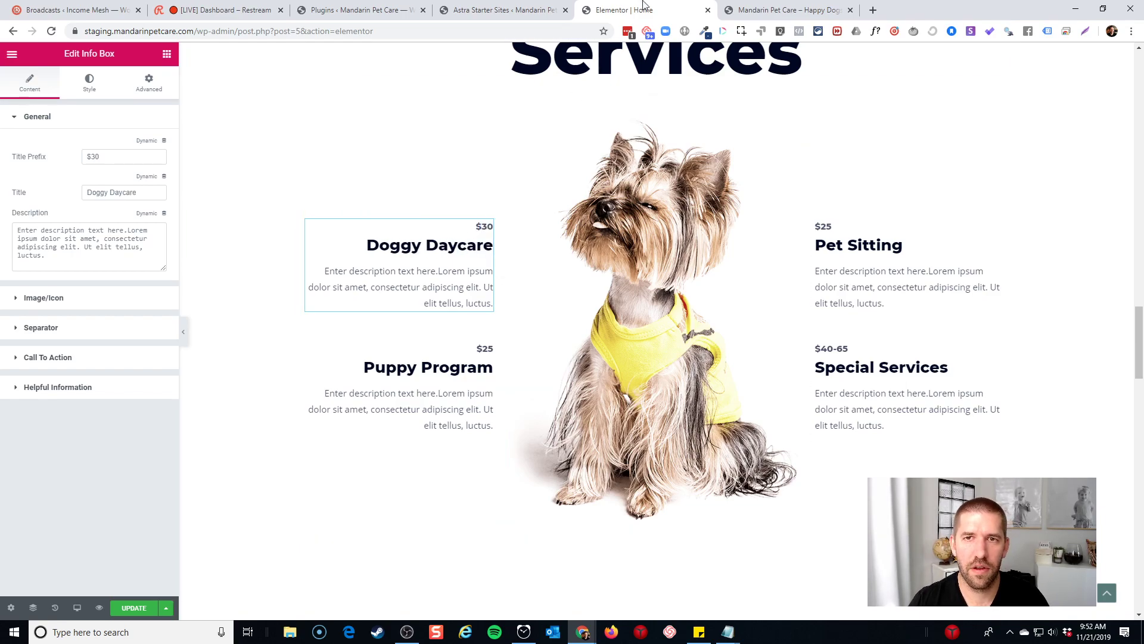
left_click(753, 5)
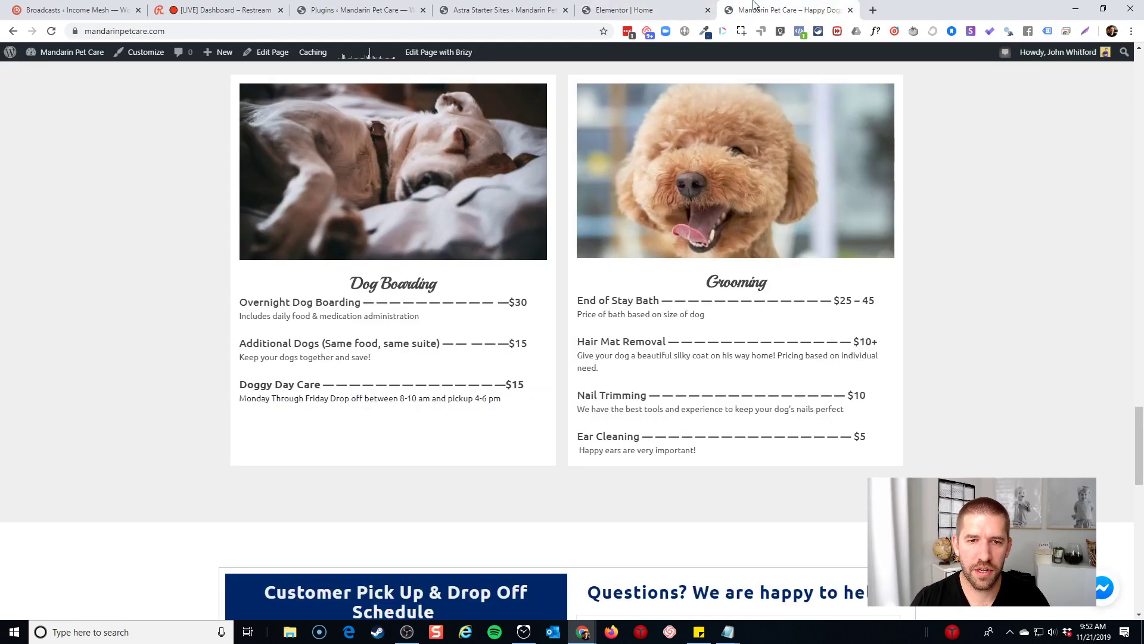
left_click(663, 10)
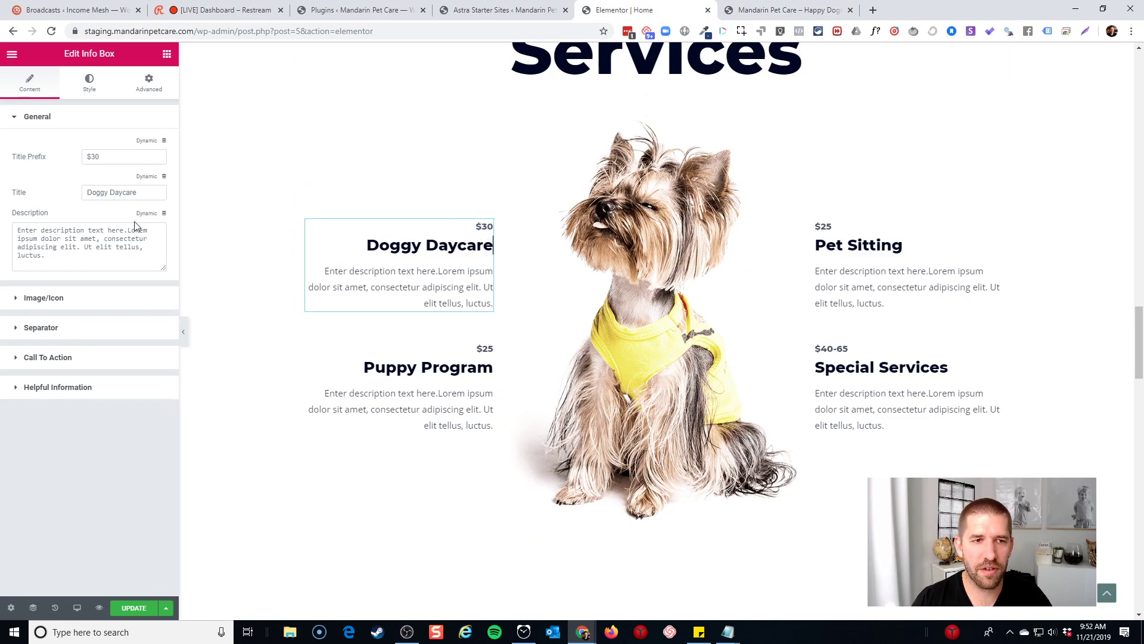
double_click(108, 157)
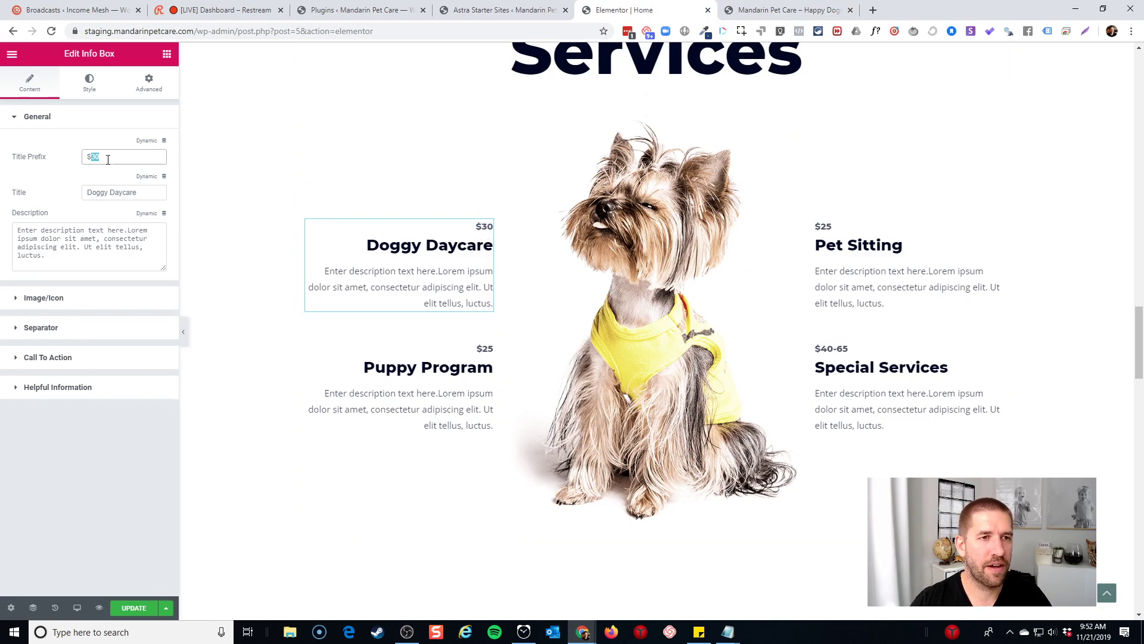
type("15")
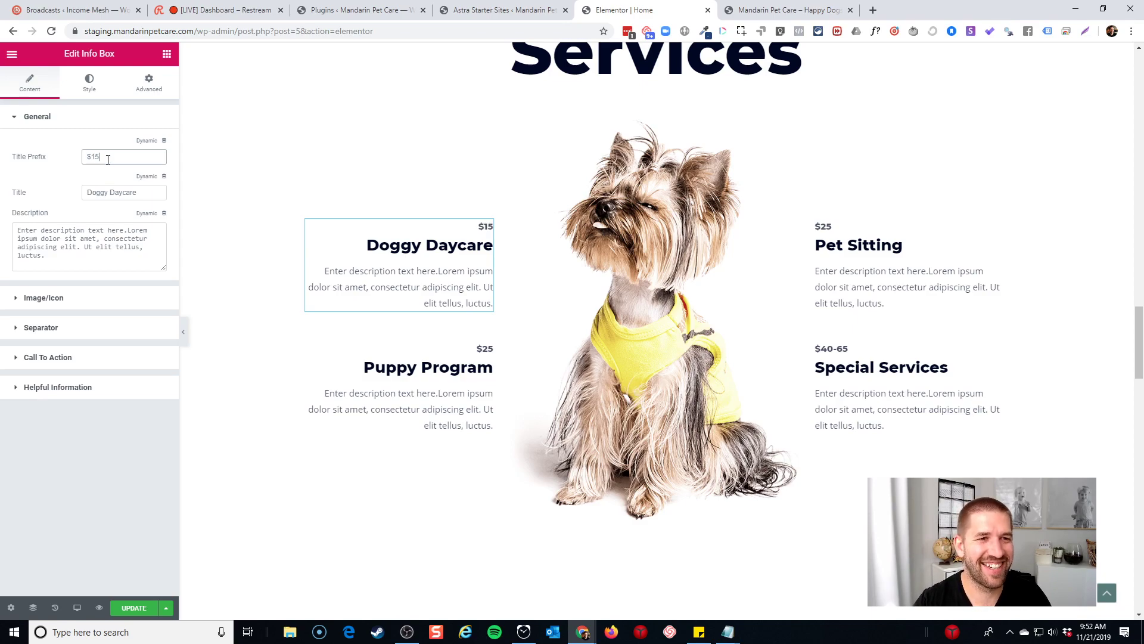
Replace its description with 'Fit amazing dogcare into your daily routine. Seamless morning drop off and easy pickup…'
triple_click(460, 277)
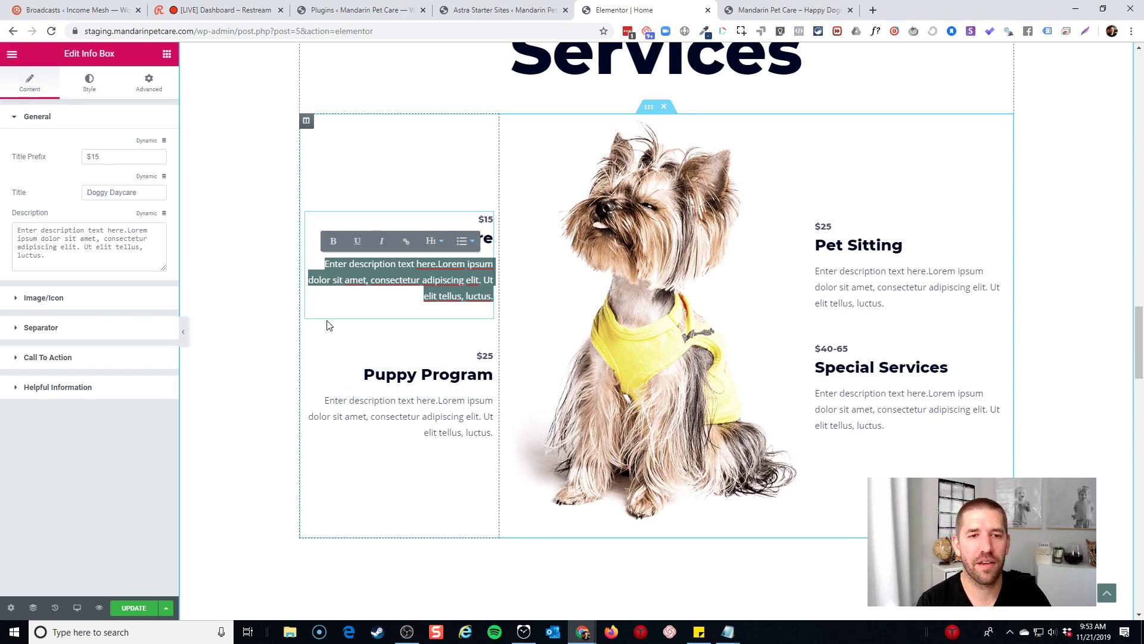
key("BackSpace")
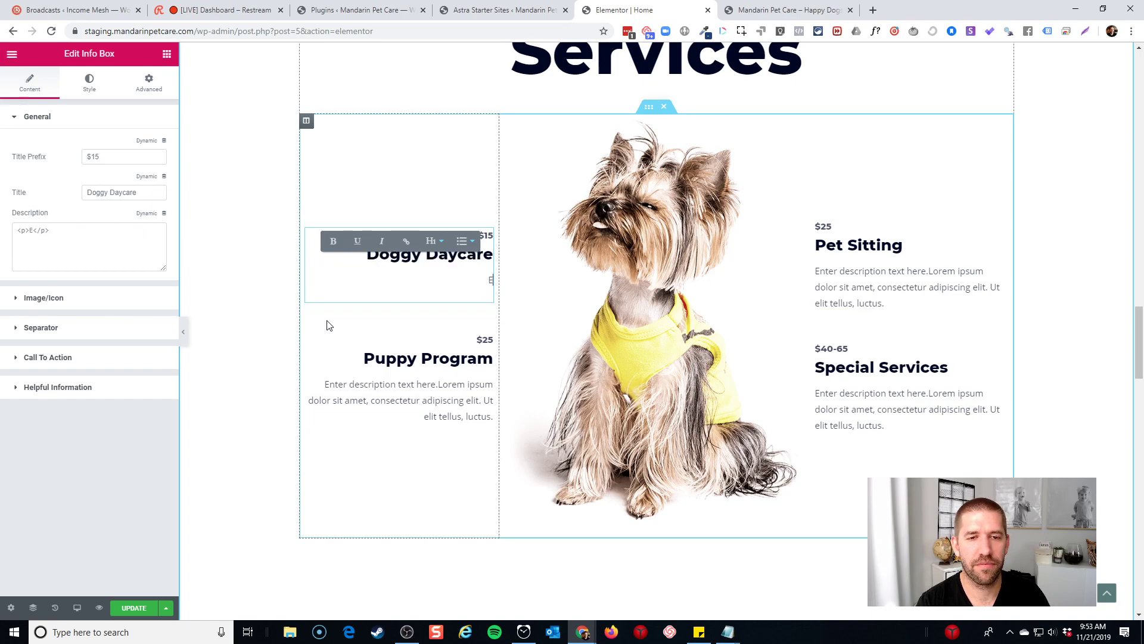
type("Fit ")
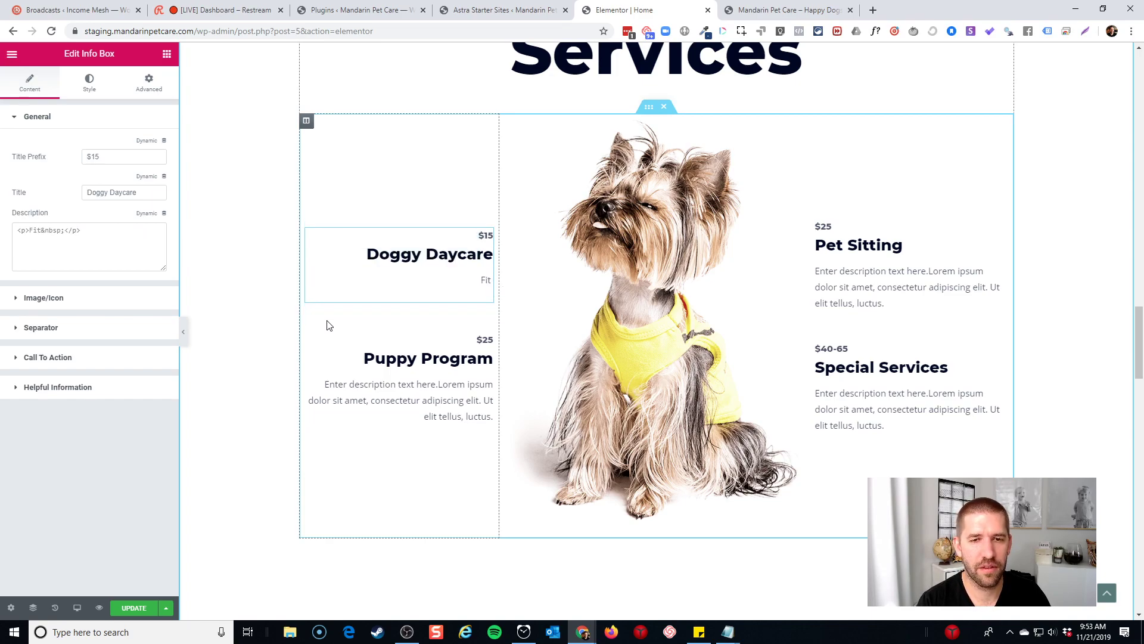
type("amazing dog")
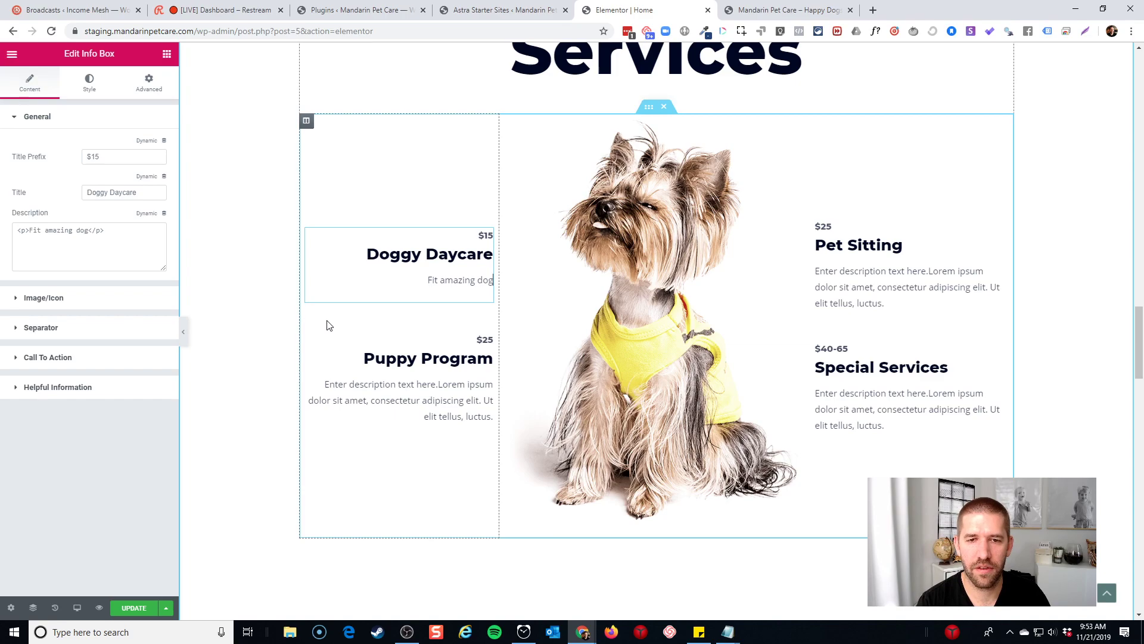
type("care into your daily ")
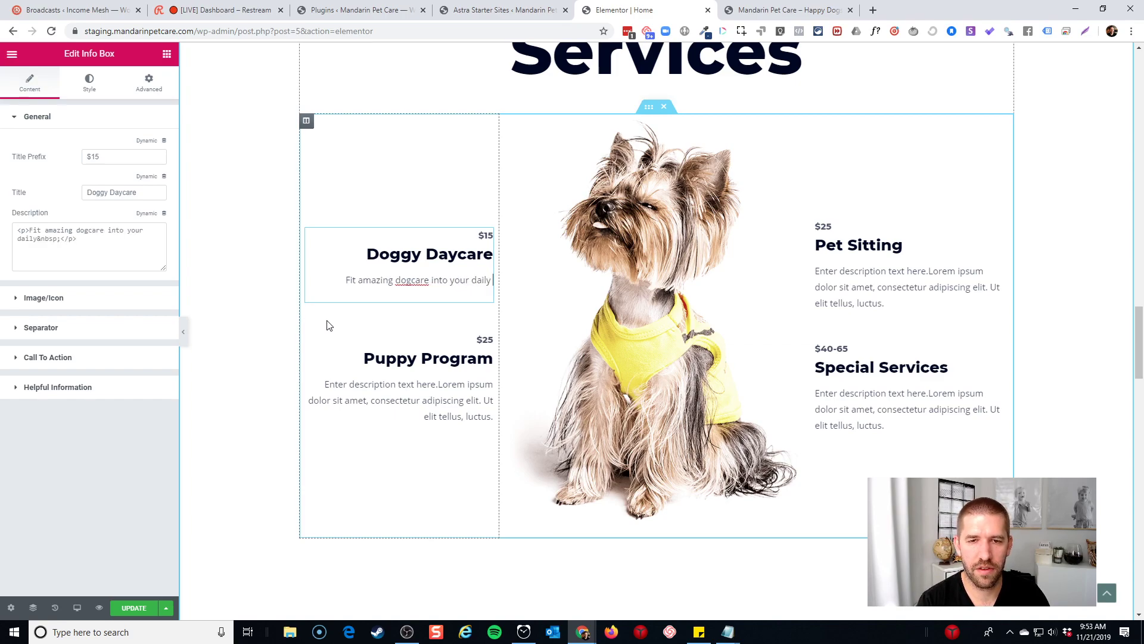
type("routine. Seamless d")
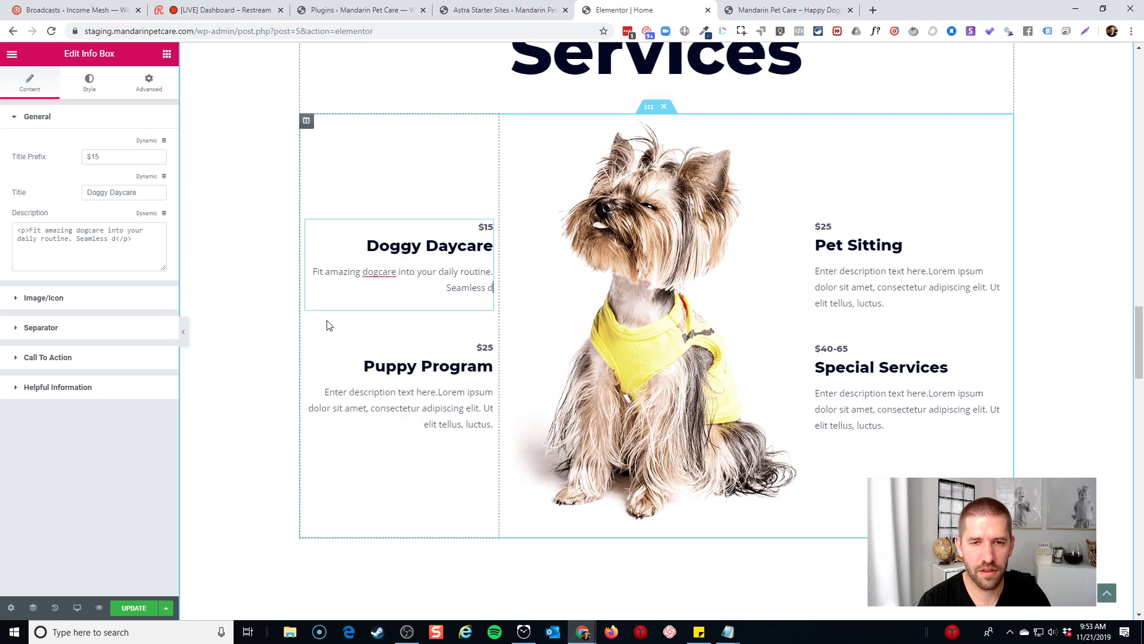
key("BackSpace")
type("mor")
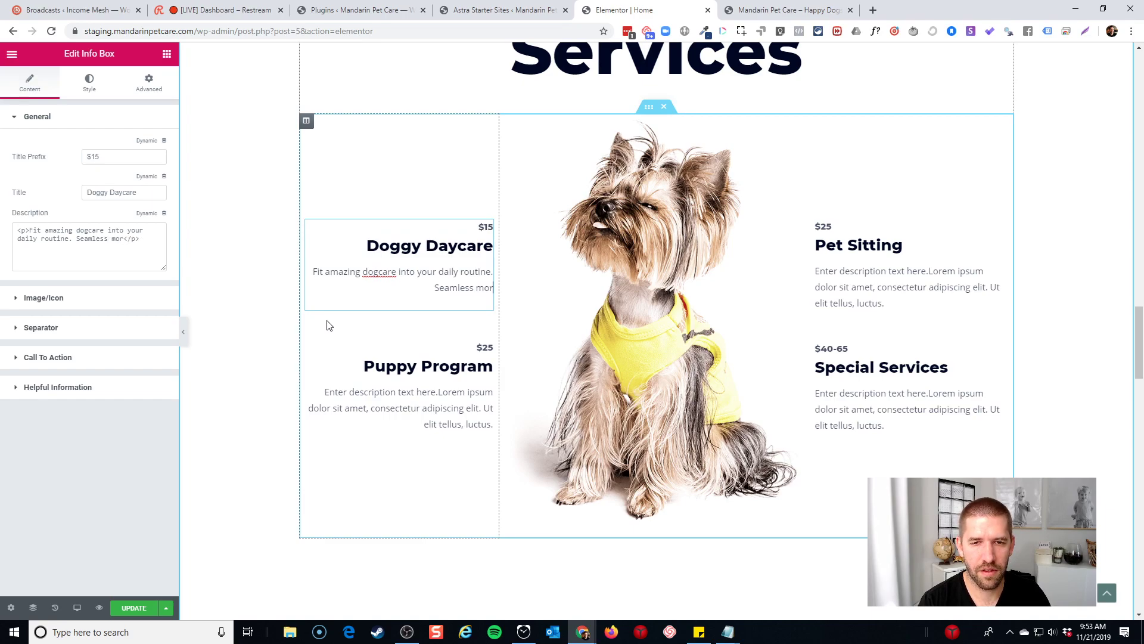
type("ning drop off and ")
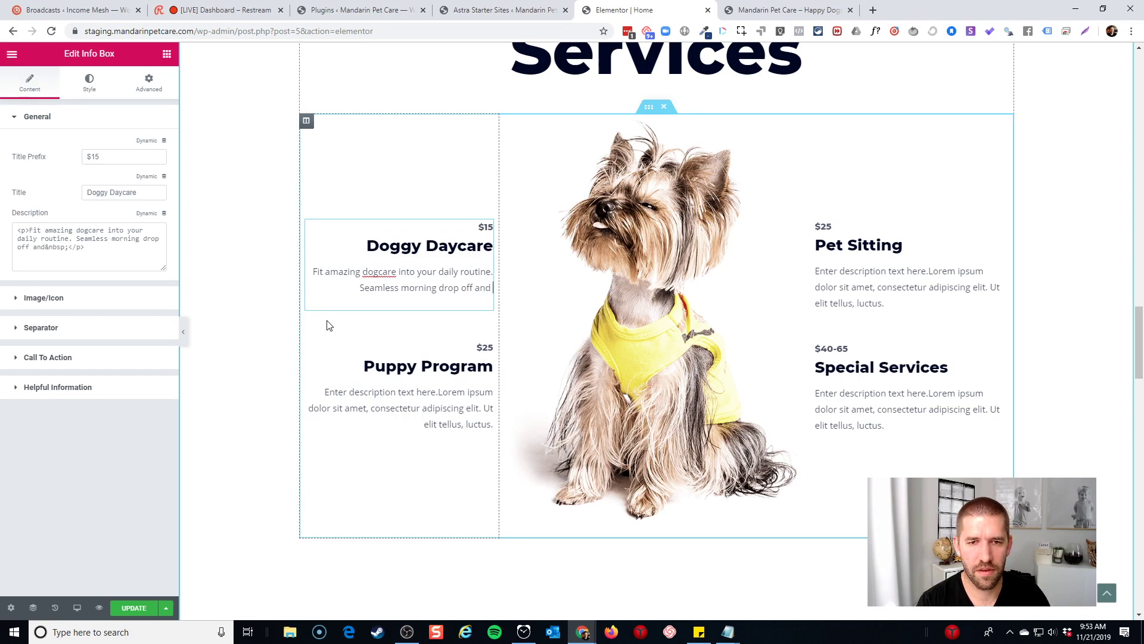
type("easy pickup af")
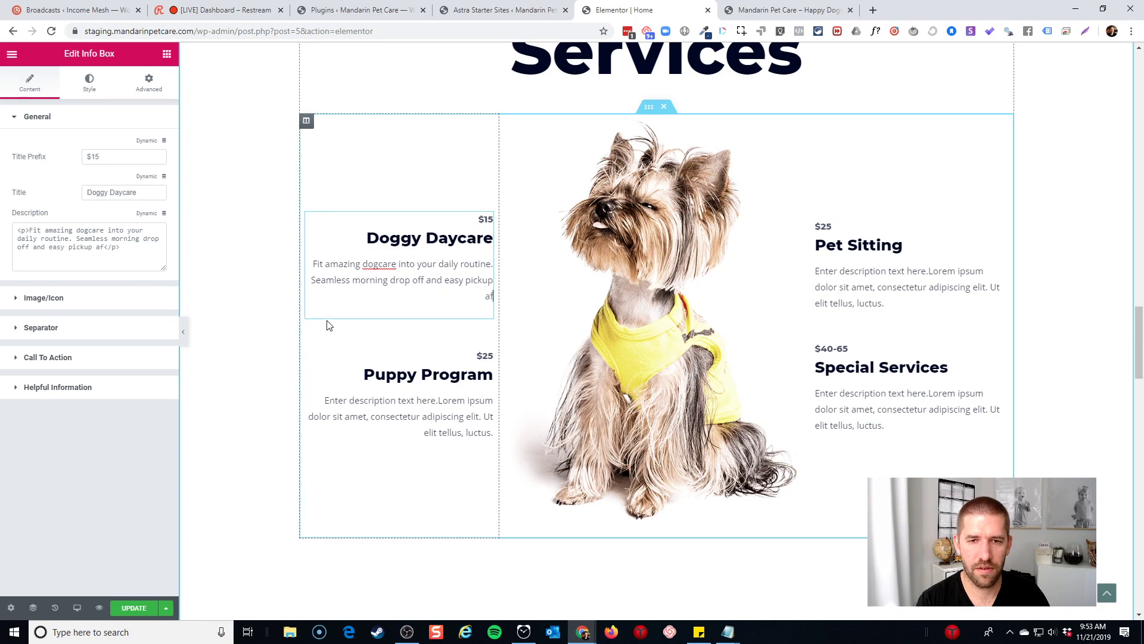
type("ter the workday is done")
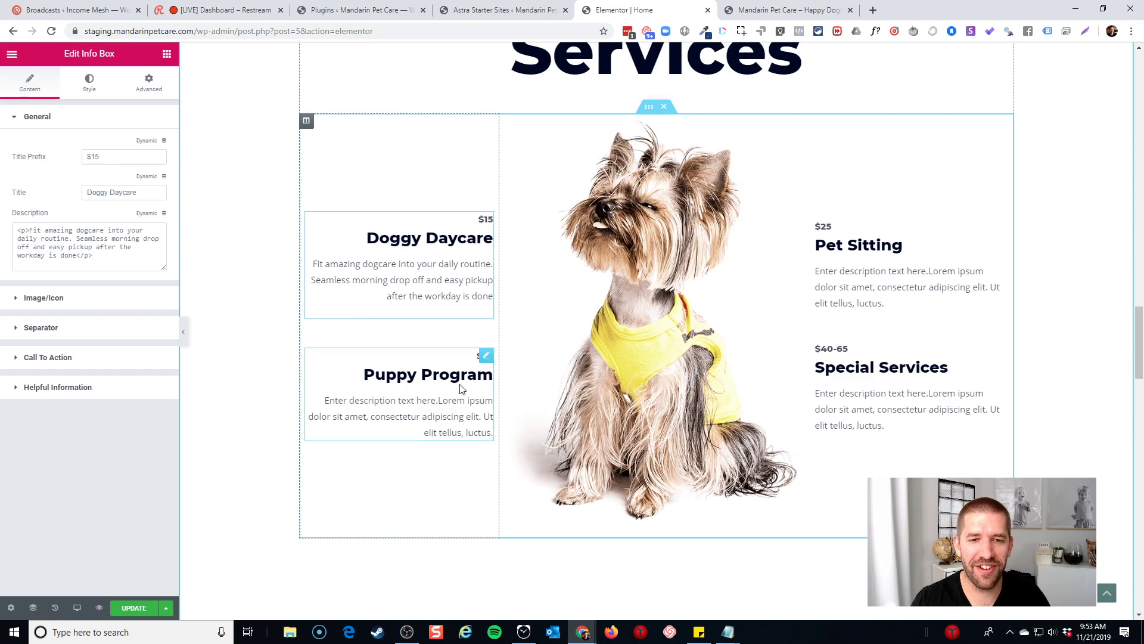
Rename the Puppy Program card to 'Overnight Dog Care' after checking the old site's boarding price
left_click(753, 7)
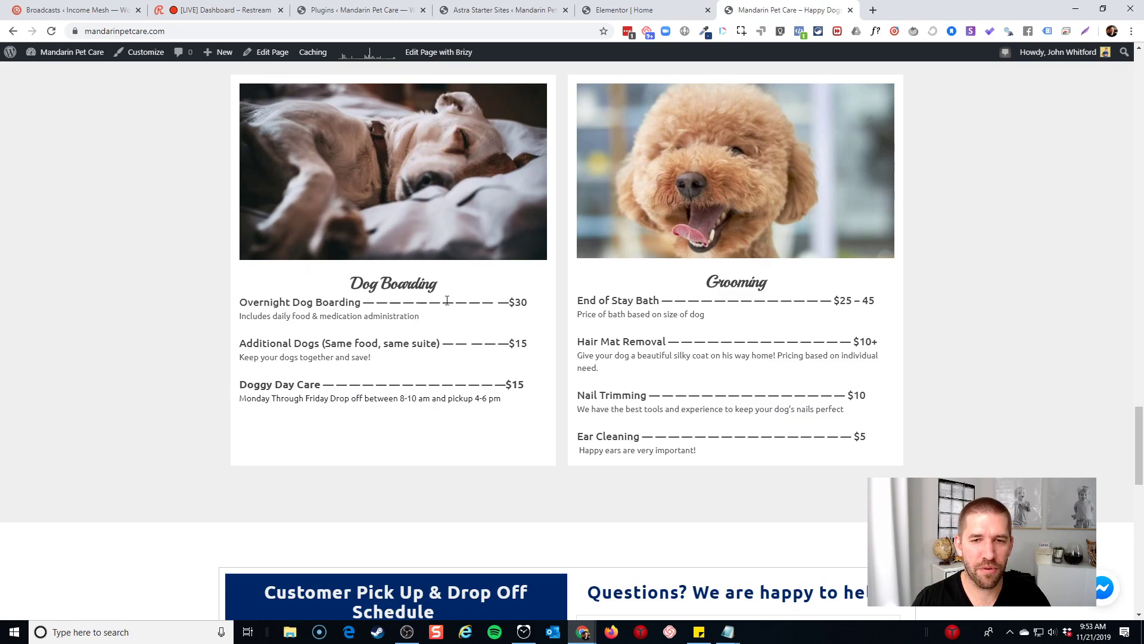
left_click(625, 10)
left_click(417, 382)
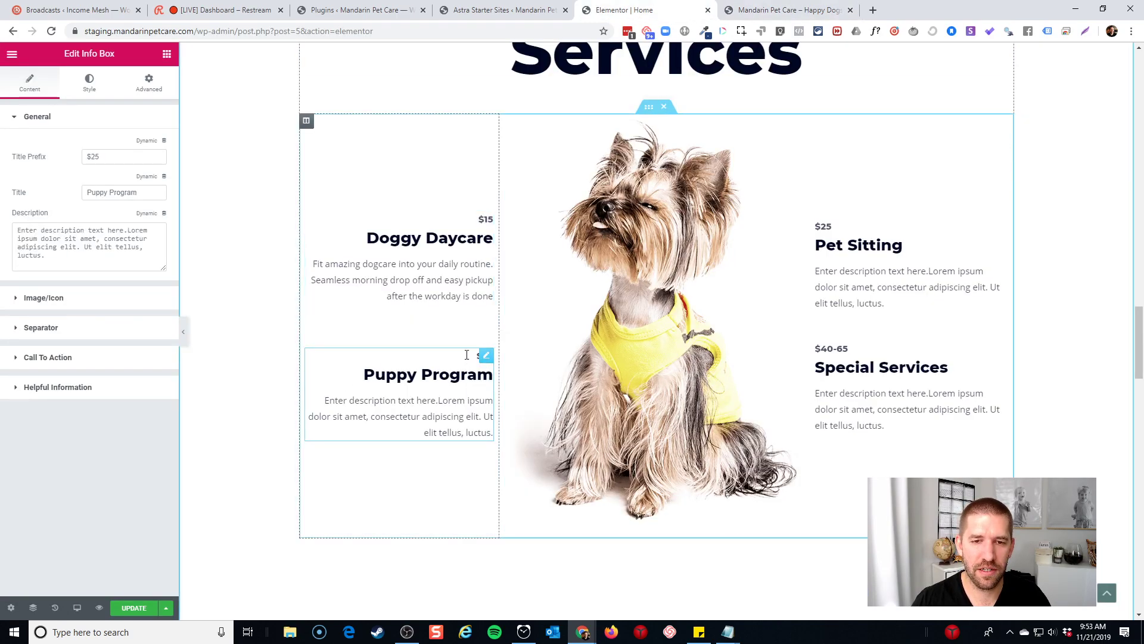
double_click(104, 156)
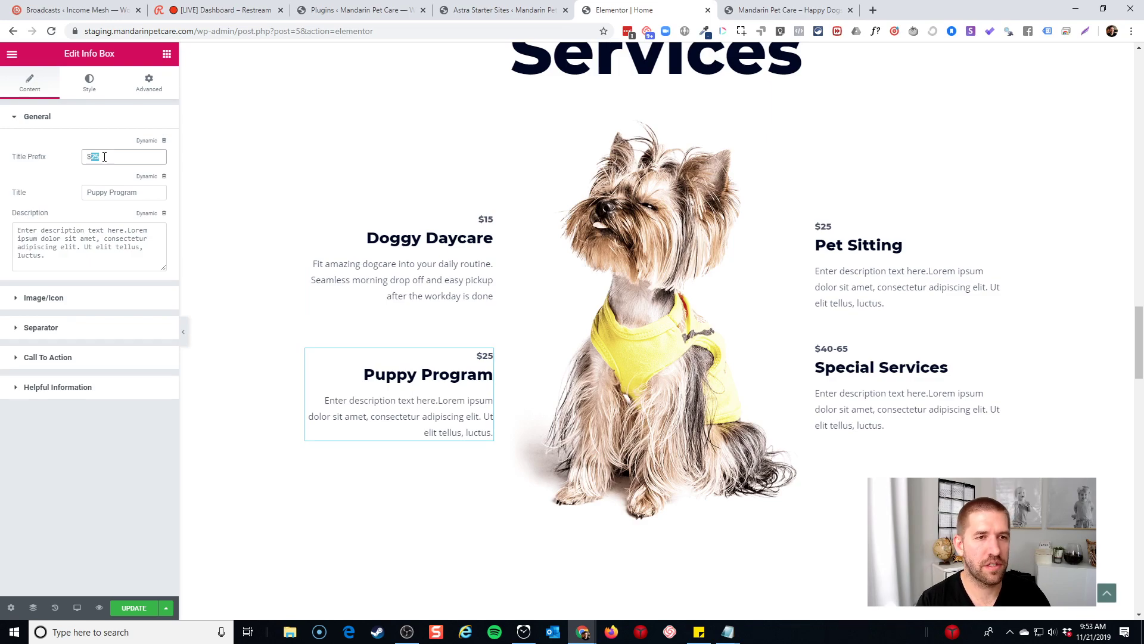
left_click(823, 6)
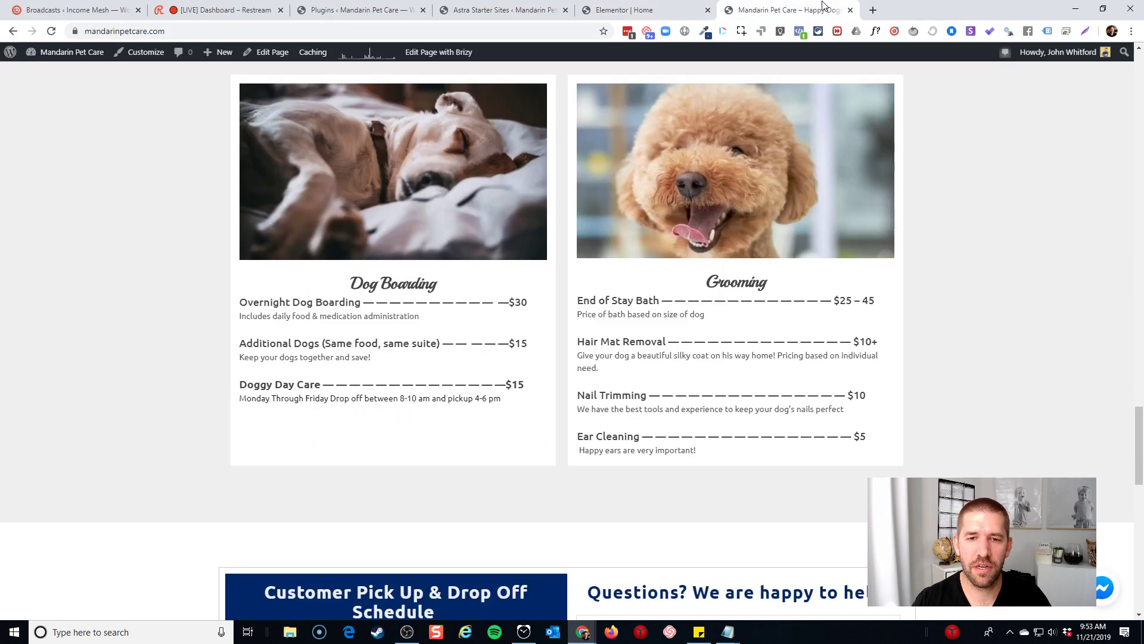
left_click(667, 10)
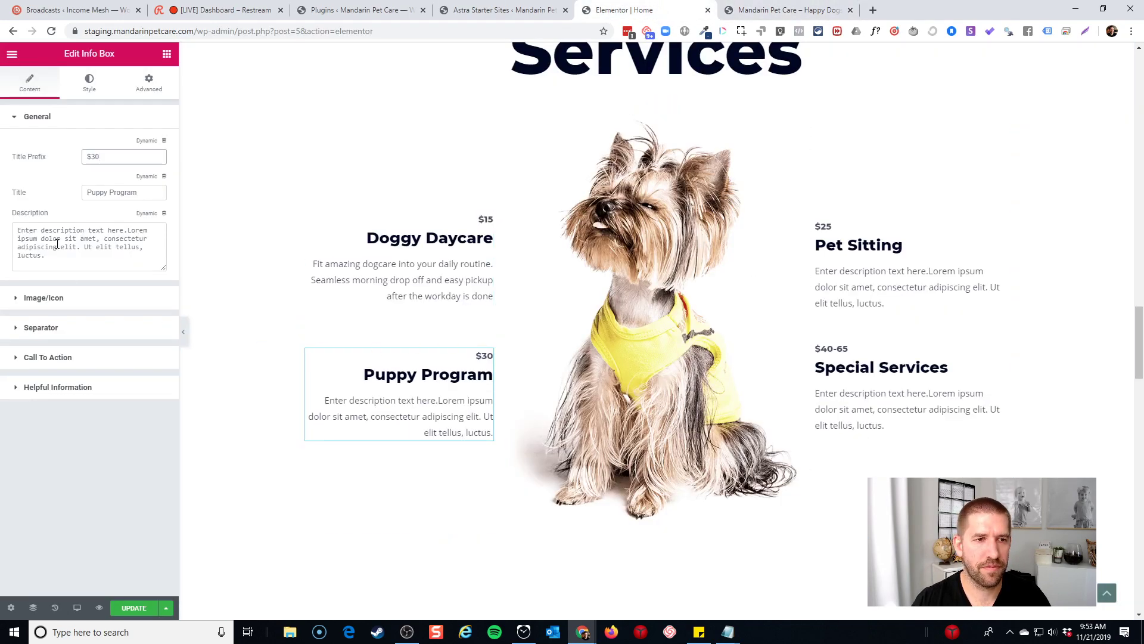
left_click(103, 192)
triple_click(103, 191)
type("O")
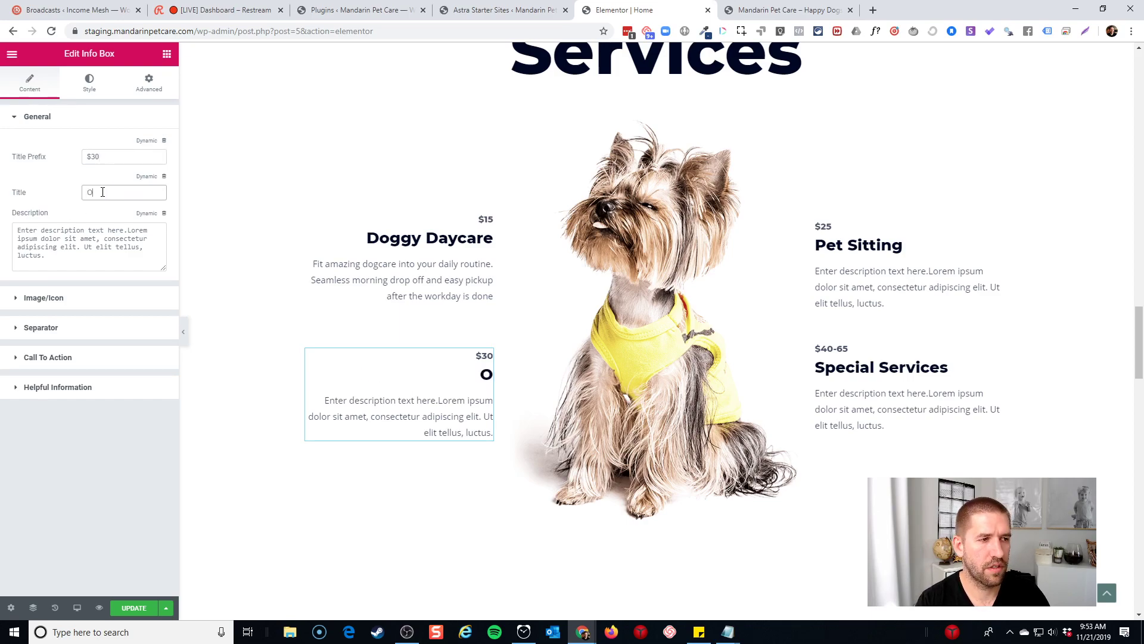
type("vernight Dog Care")
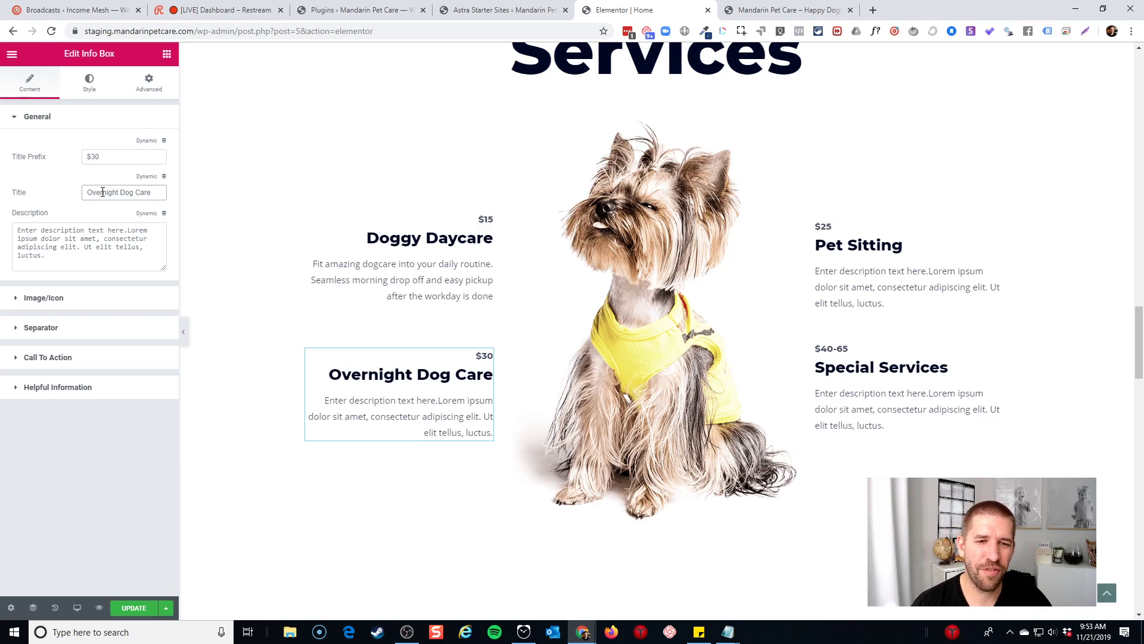
left_click_drag(139, 189, 194, 186)
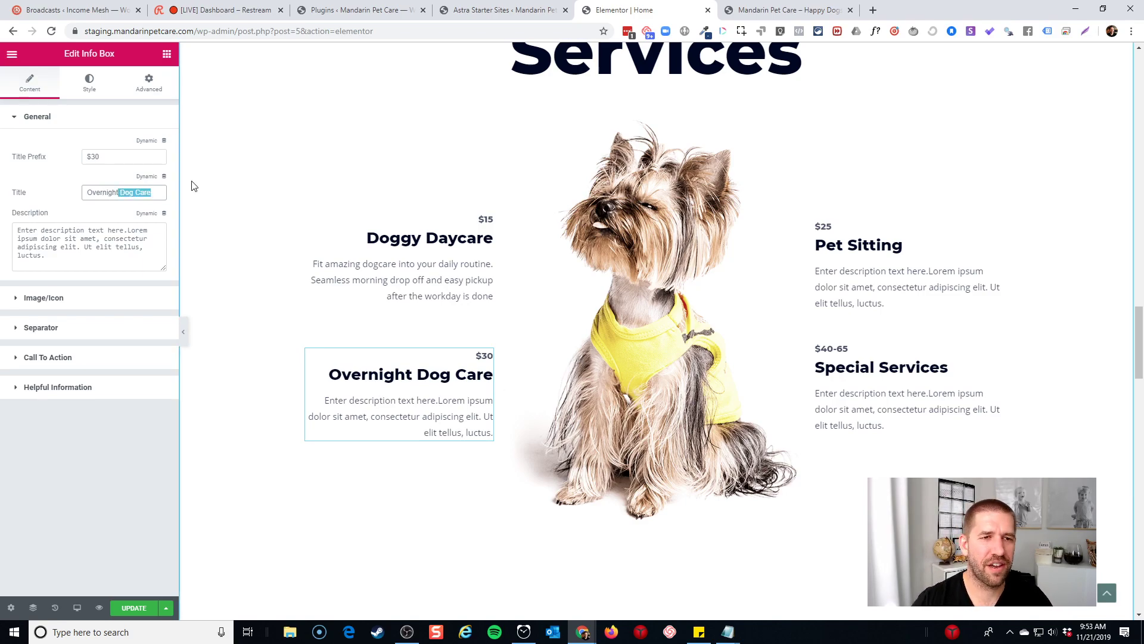
Replace the description with 'Going out of town?' and premium boarding on our 12 acres of property
triple_click(106, 250)
type("G")
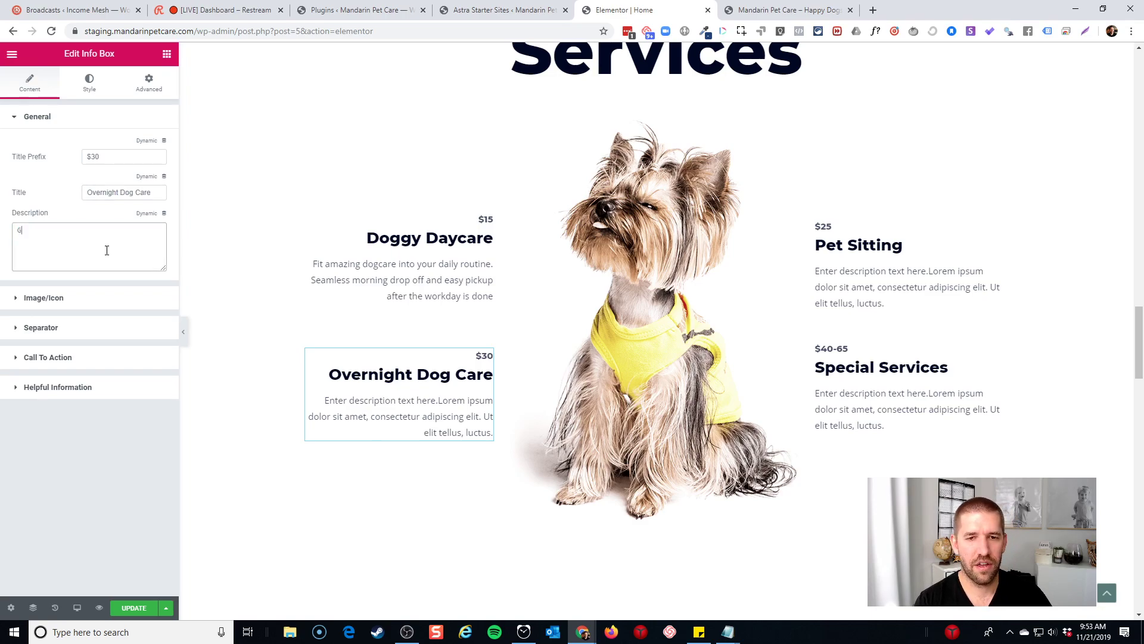
type("oing out of town?")
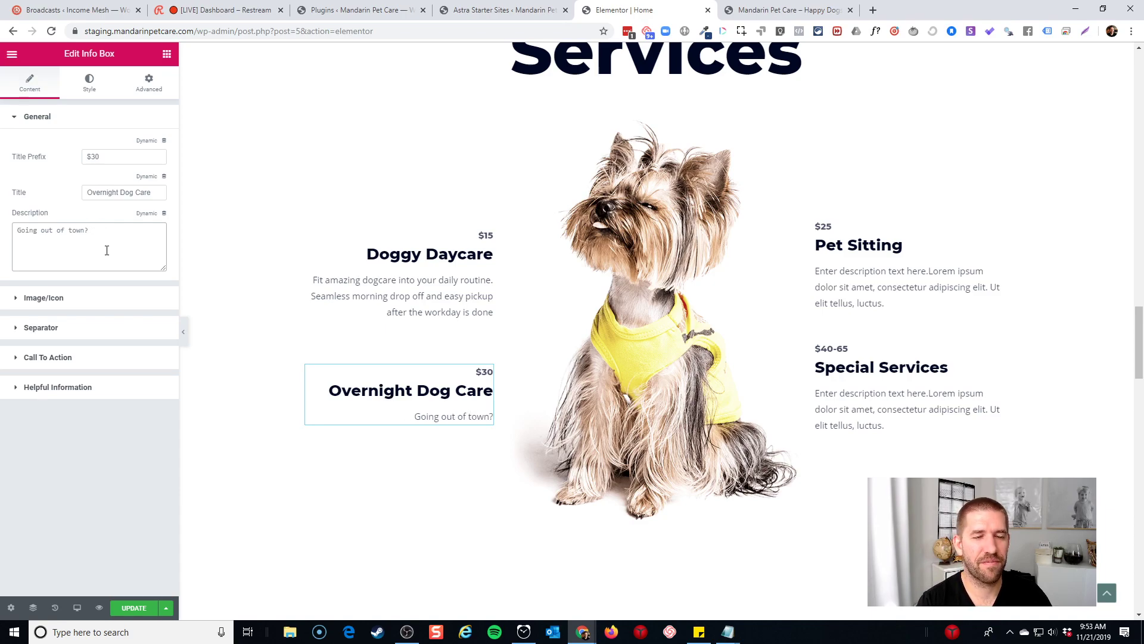
type("Treat your pet")
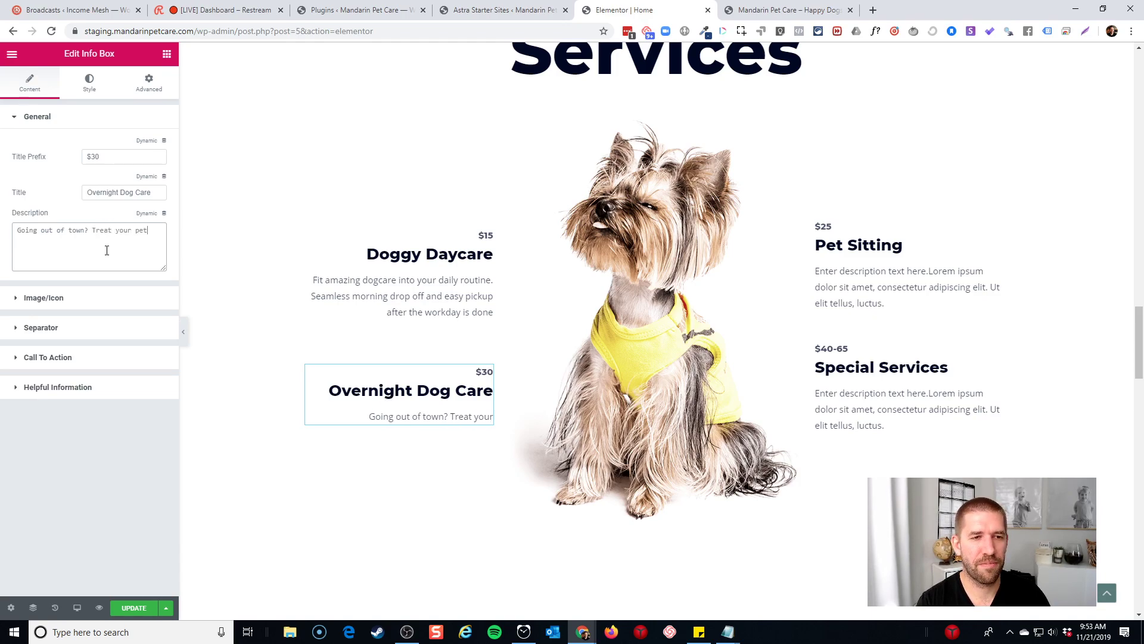
type(" to the most")
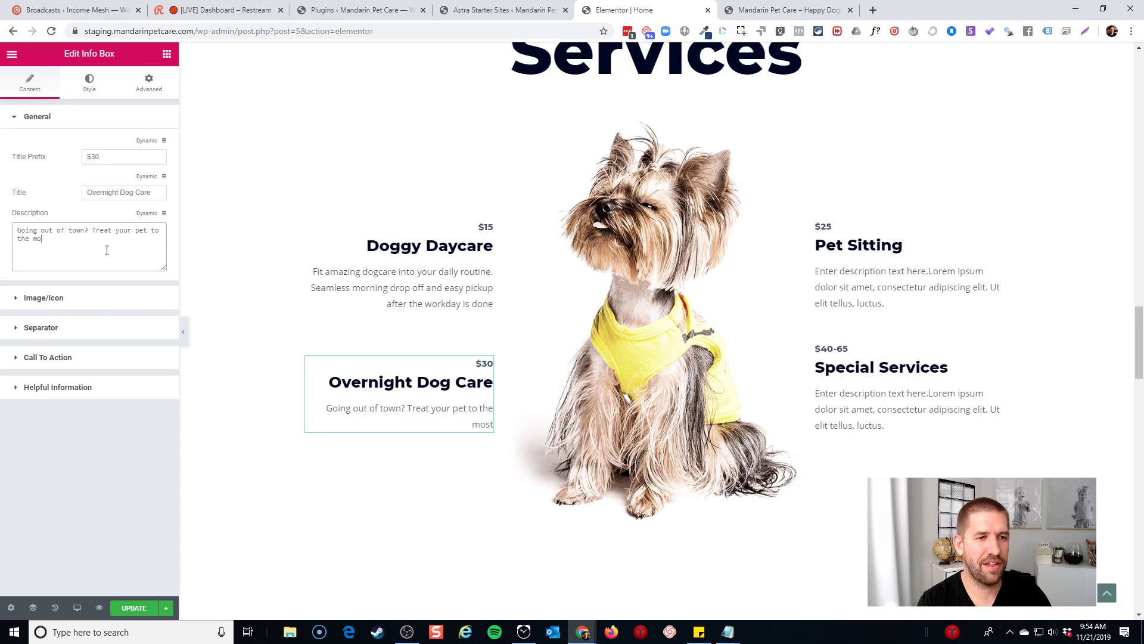
key("BackSpace")
key("BackSpace")
key("BackSpace")
key("BackSpace")
key("BackSpace")
key("BackSpace")
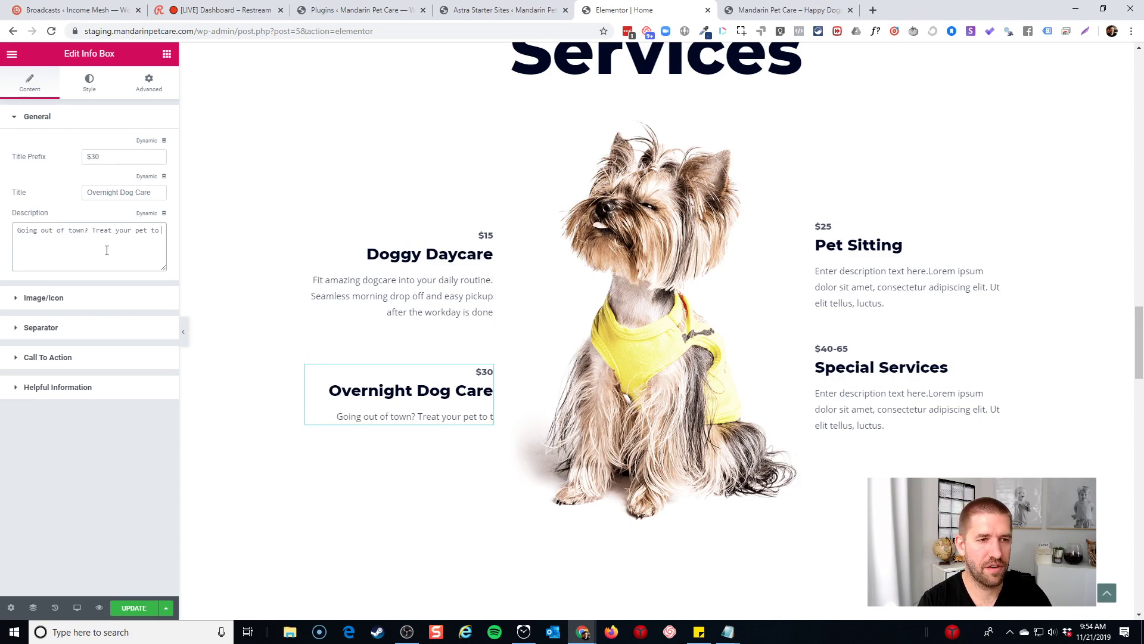
type("premium ")
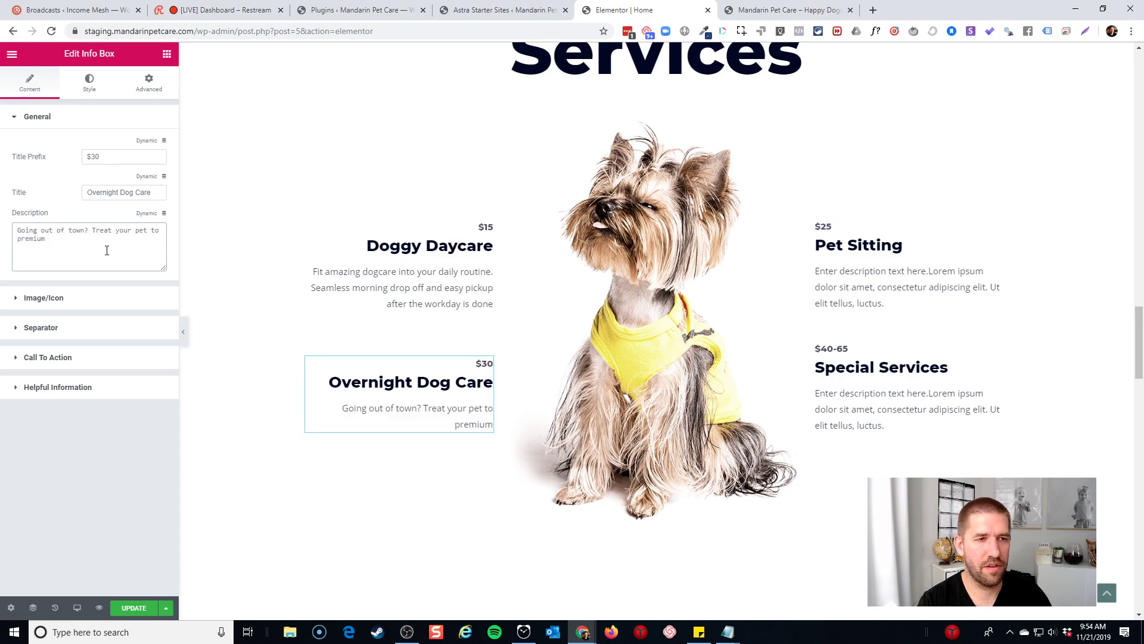
type("a ")
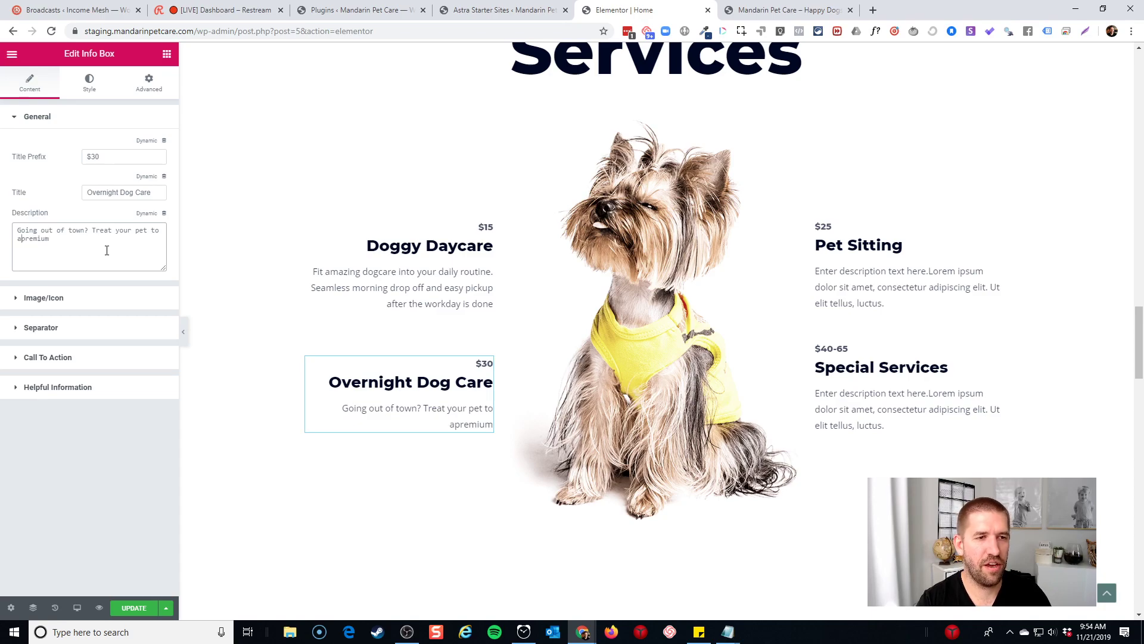
type("boardi")
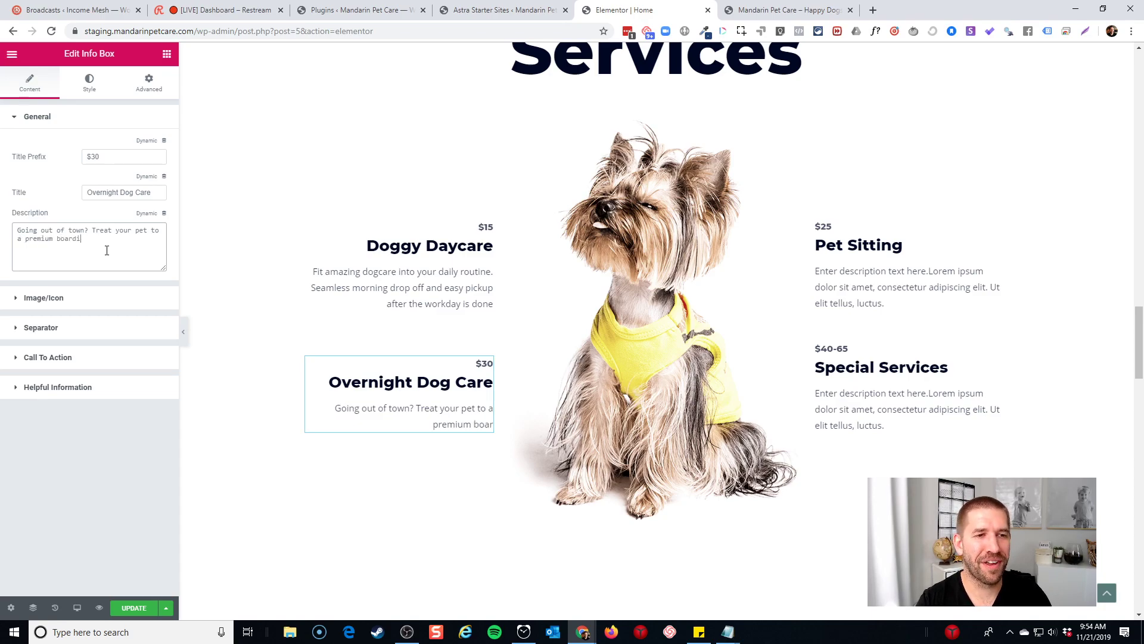
type("ng experience on ou")
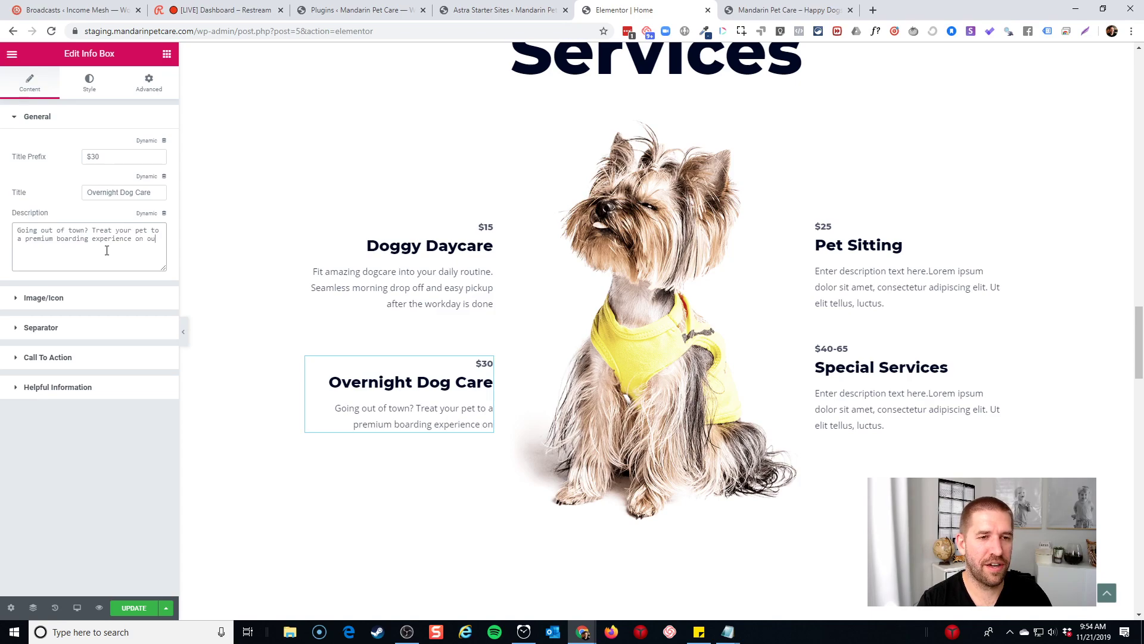
type("r 12 acres of property")
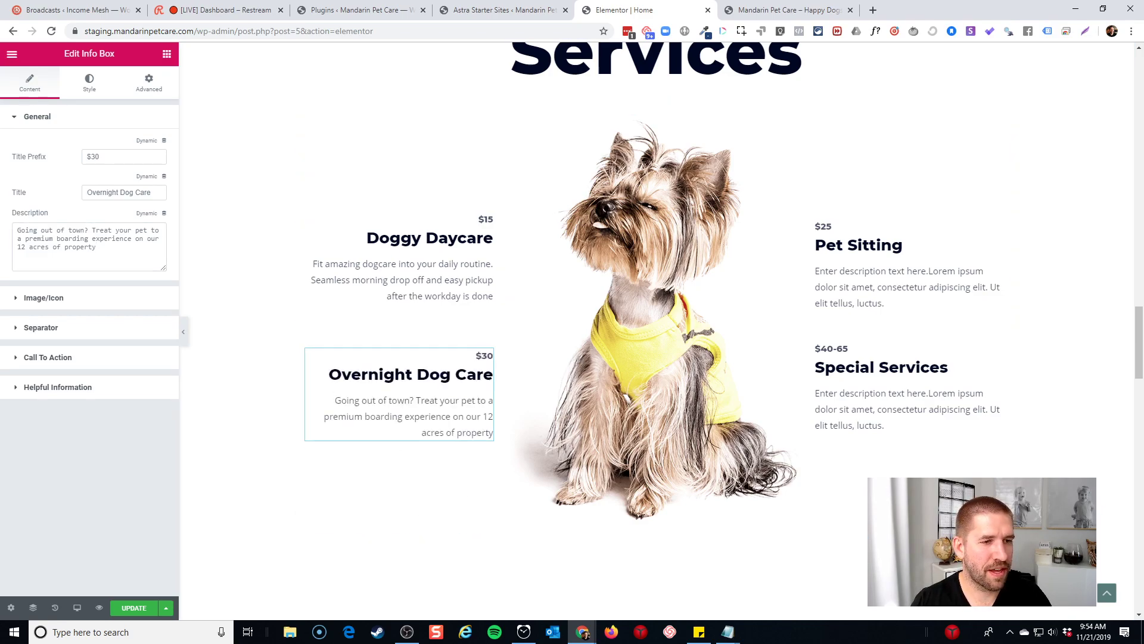
Append '. Discounts apply for multiple dogs!' to the Overnight Dog Care description
left_click(835, 231)
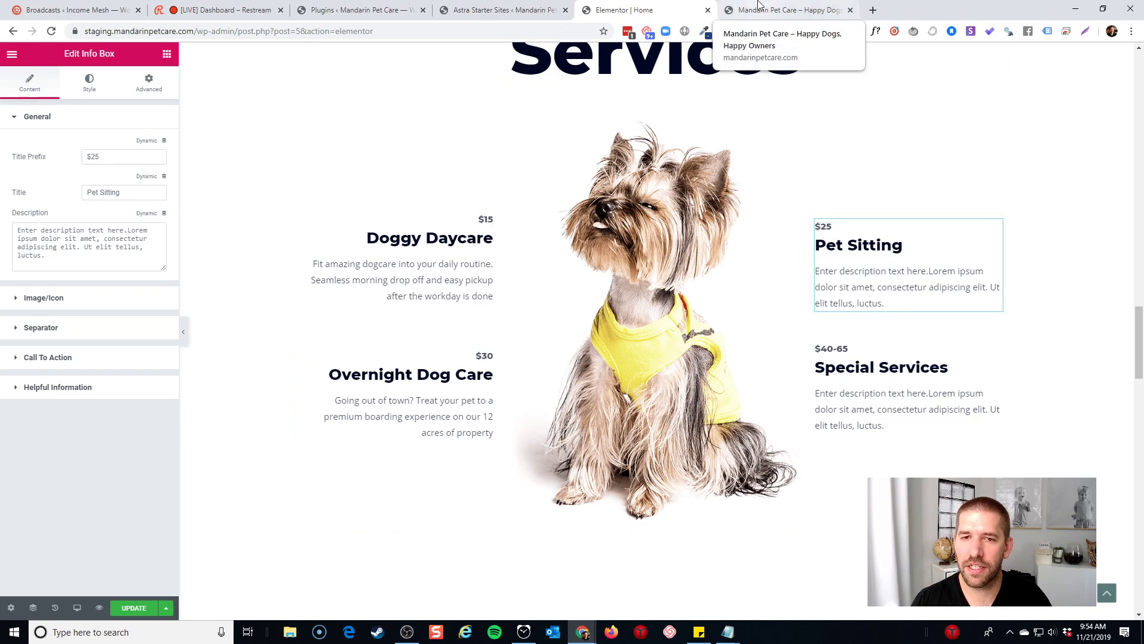
left_click(451, 403)
left_click(134, 254)
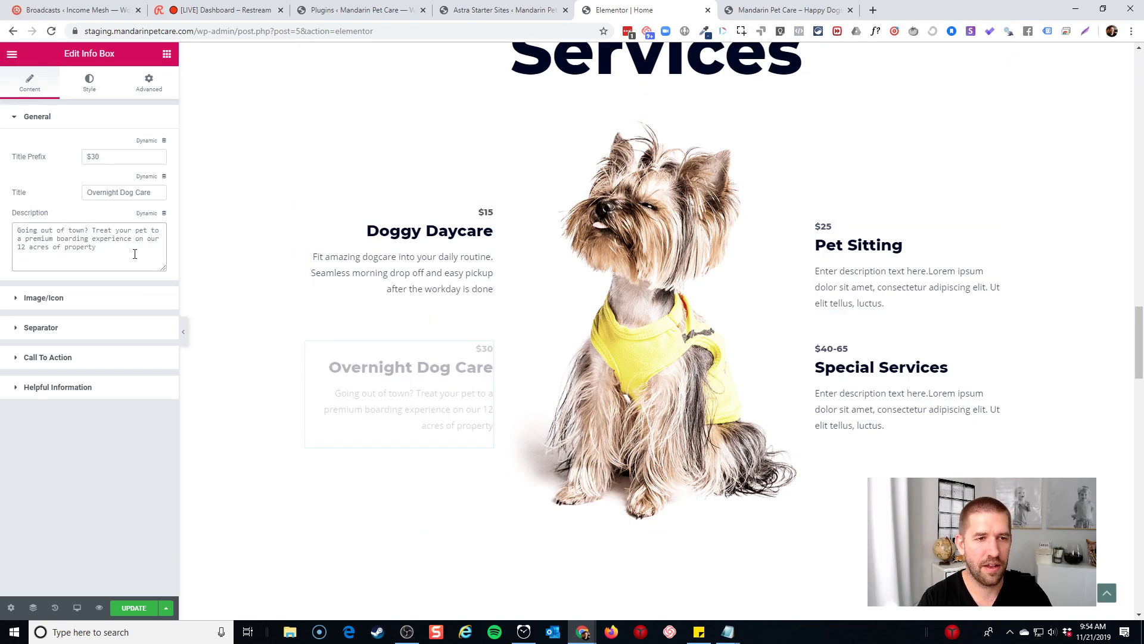
type(". Discounts jappl")
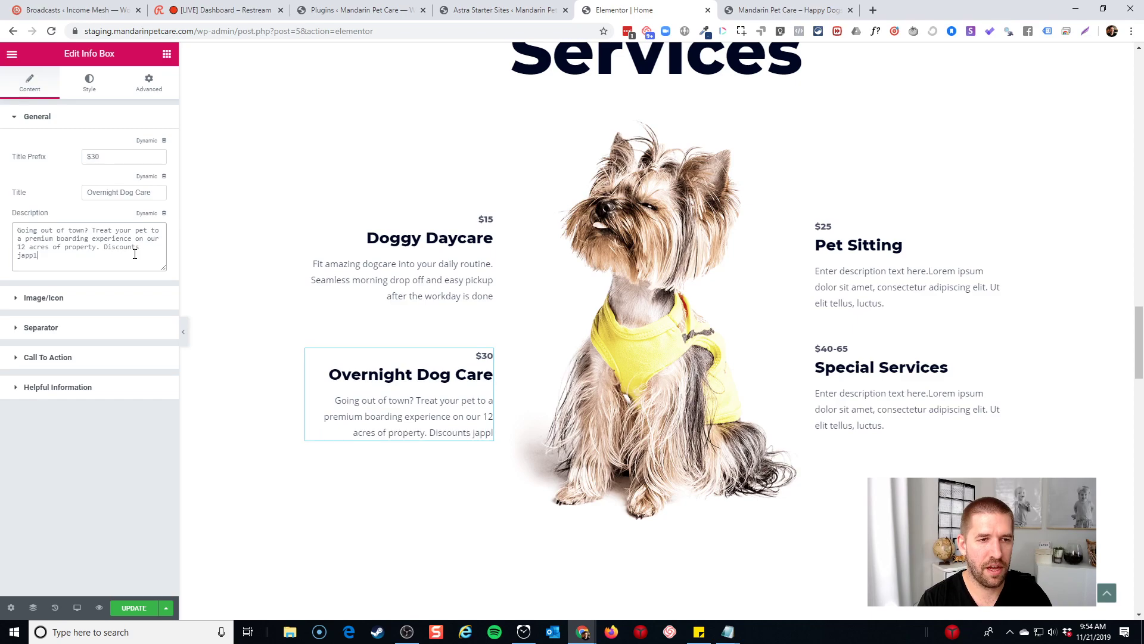
key("BackSpace")
key("BackSpace")
key("BackSpace")
key("BackSpace")
key("BackSpace")
type("apply f")
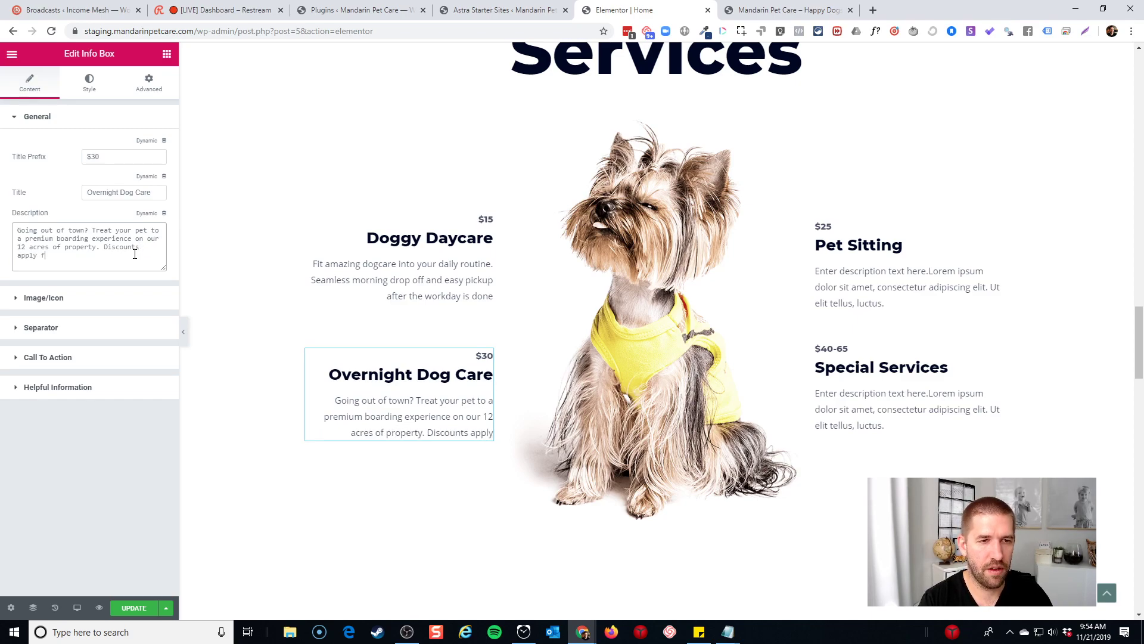
type("or multiple ")
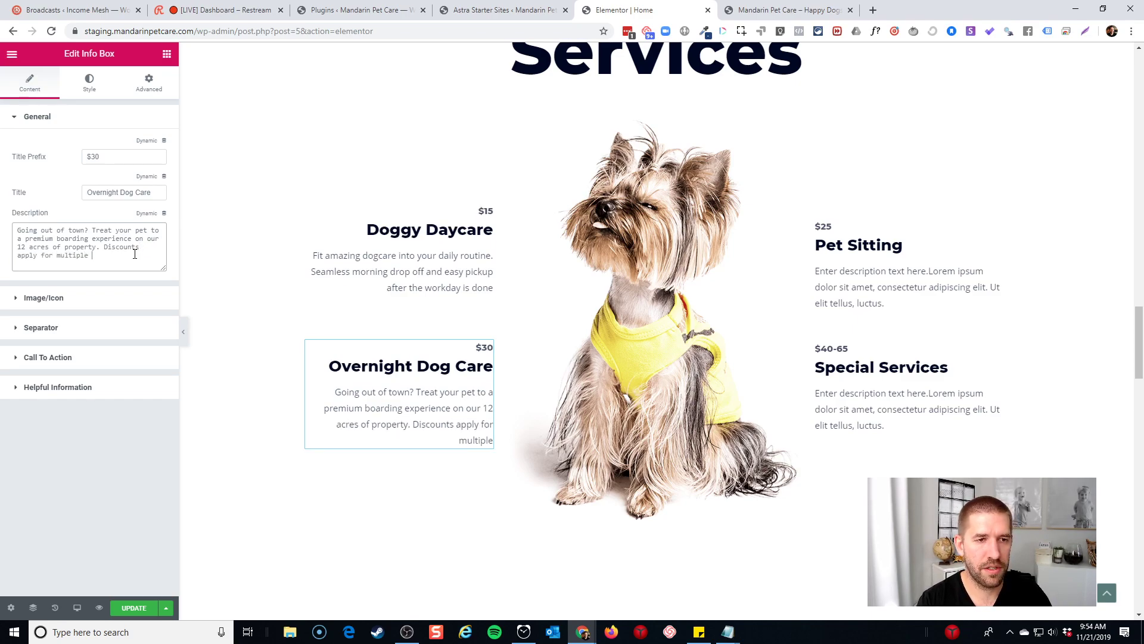
type("dogs!")
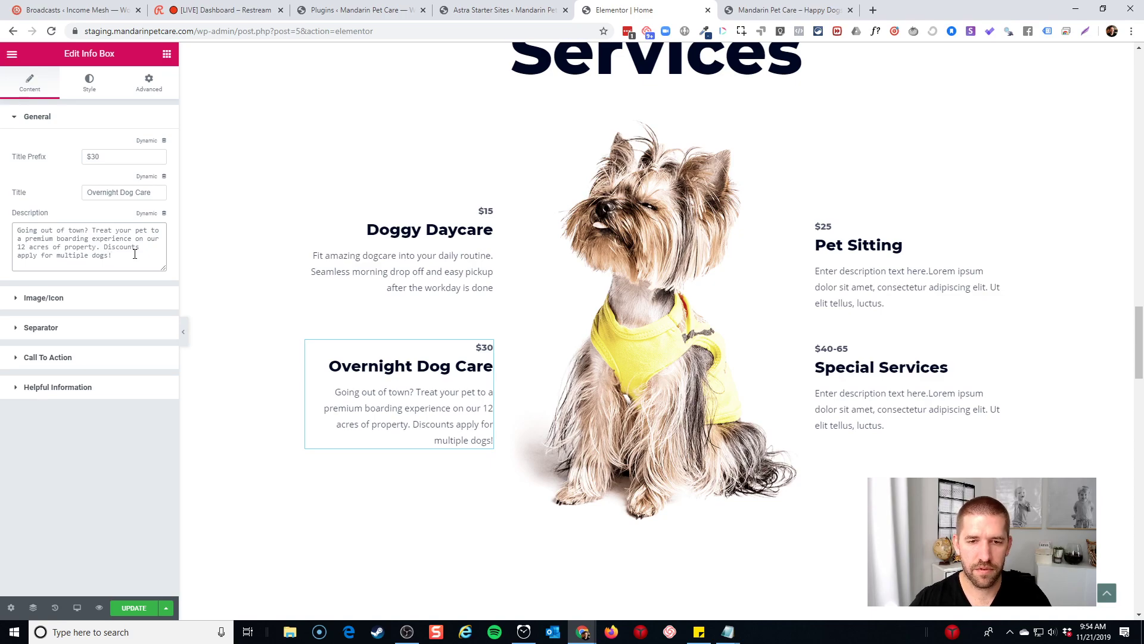
left_click(899, 245)
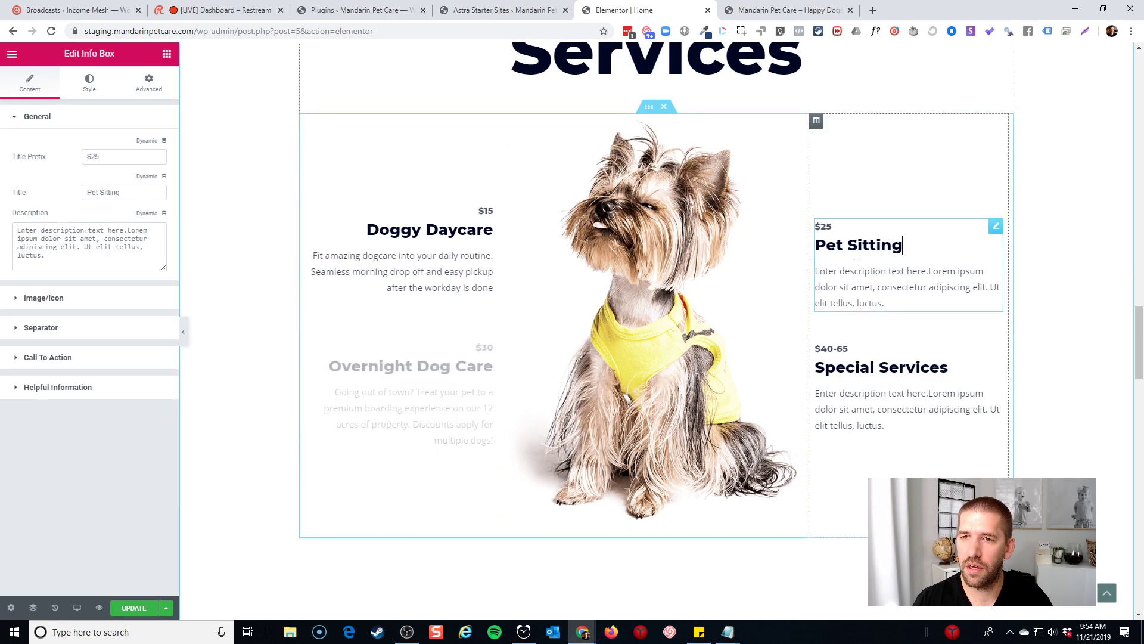
Rename the Pet Sitting card to 'End of Stay Bath' after checking the live site's prices
left_click(760, 10)
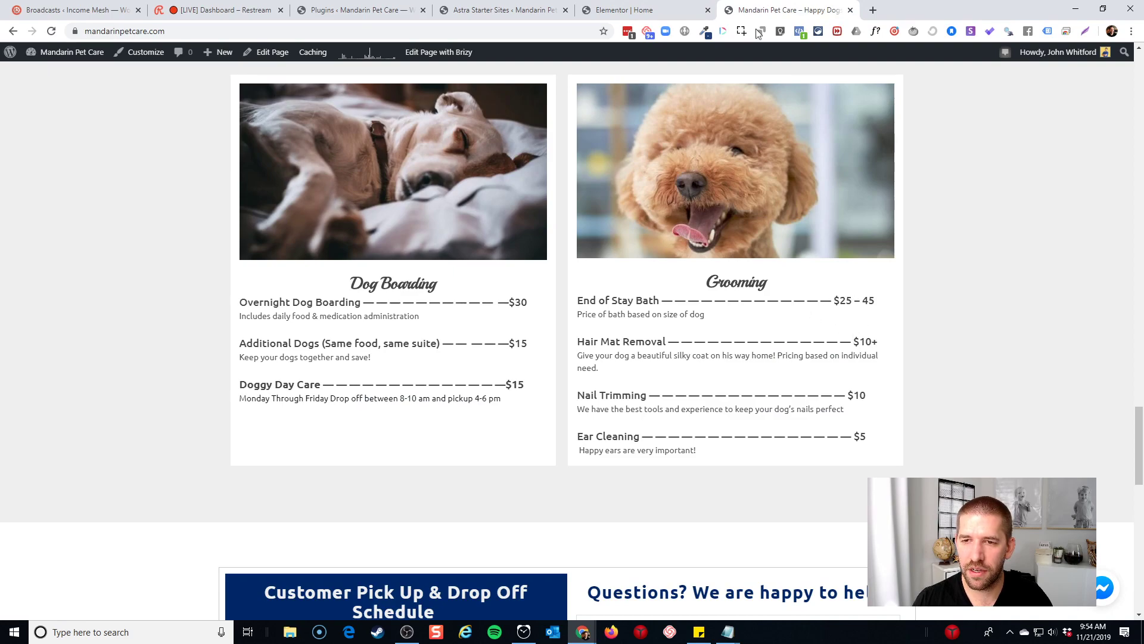
left_click(632, 10)
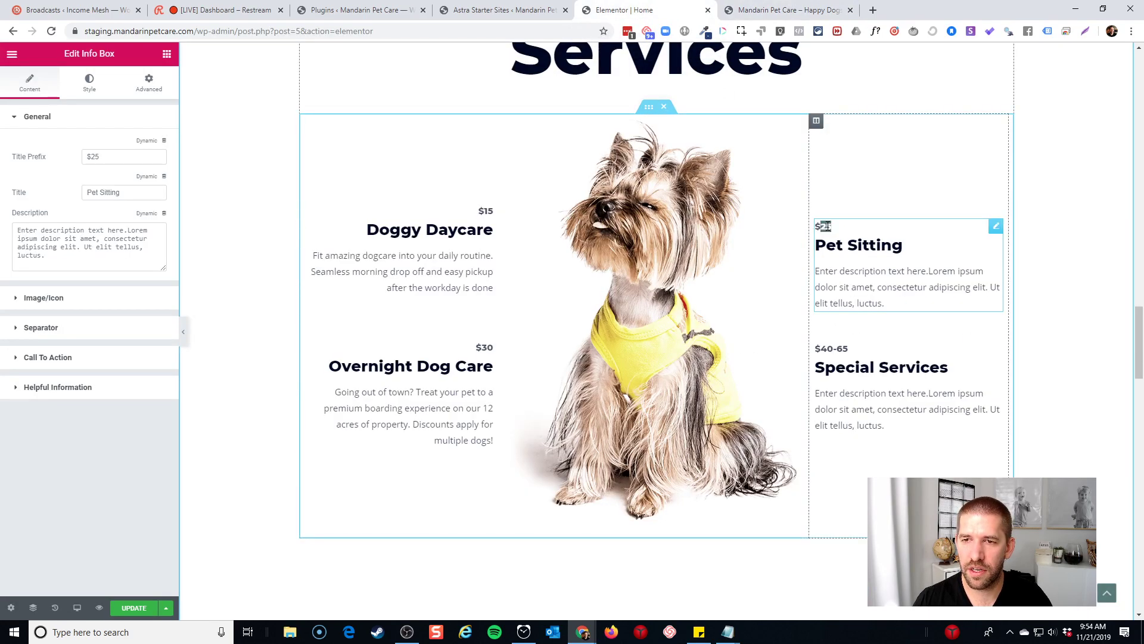
left_click(739, 11)
left_click(656, 10)
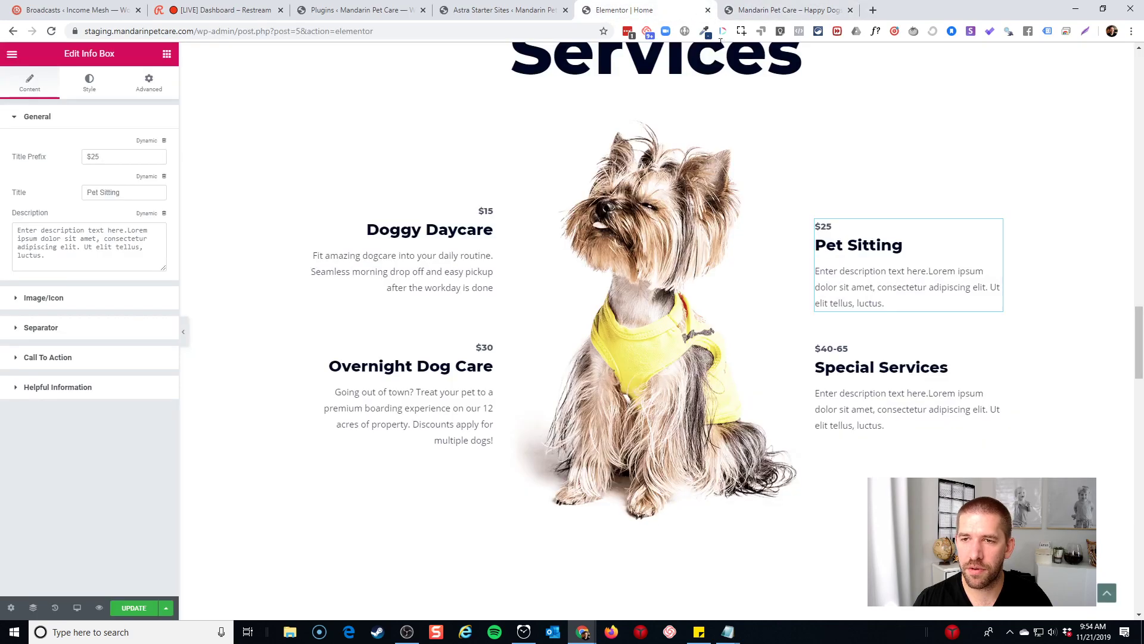
triple_click(882, 246)
type("End ")
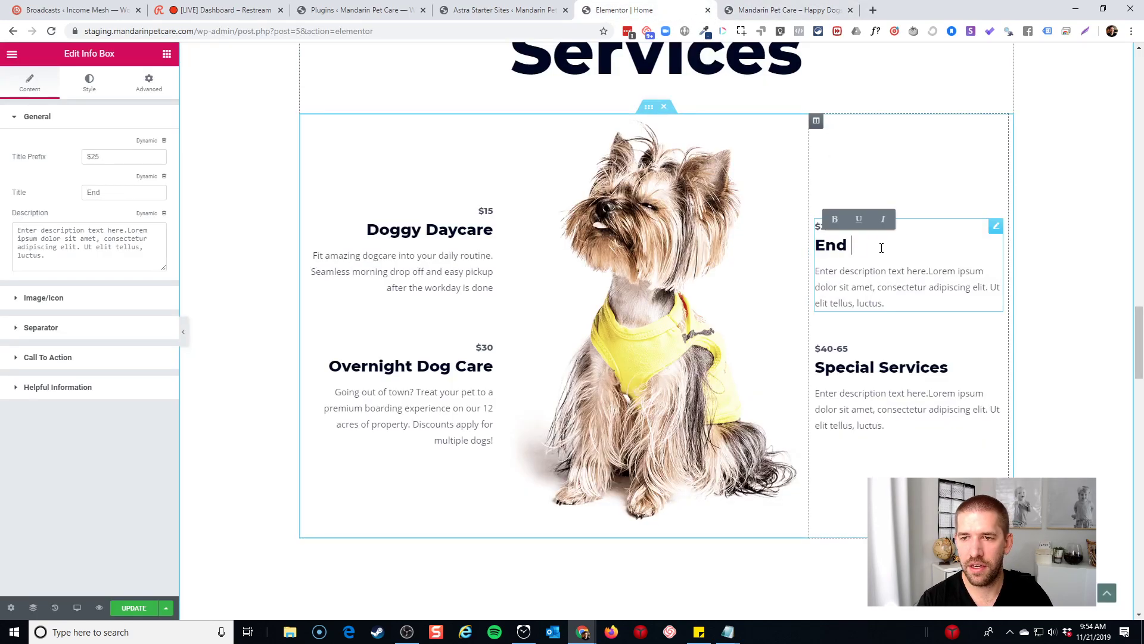
type("of Stay Bath")
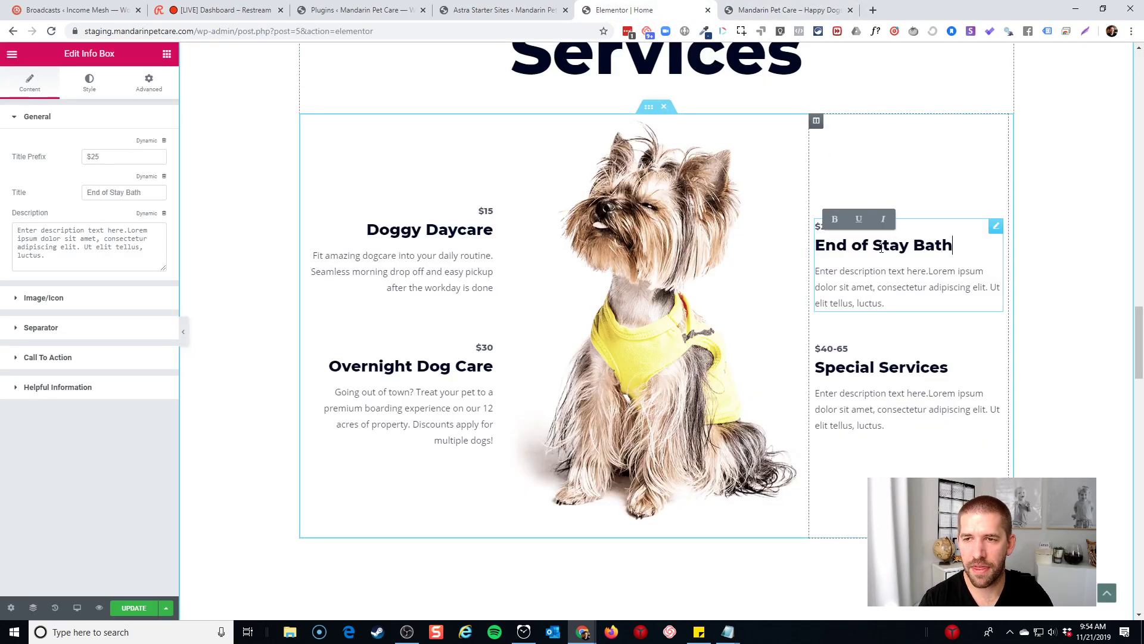
Replace the description with 'Nature Happens, so make sure your pet is sparkling and ready to come home at the end of your stay'
triple_click(876, 288)
right_click(879, 292)
left_click(858, 267)
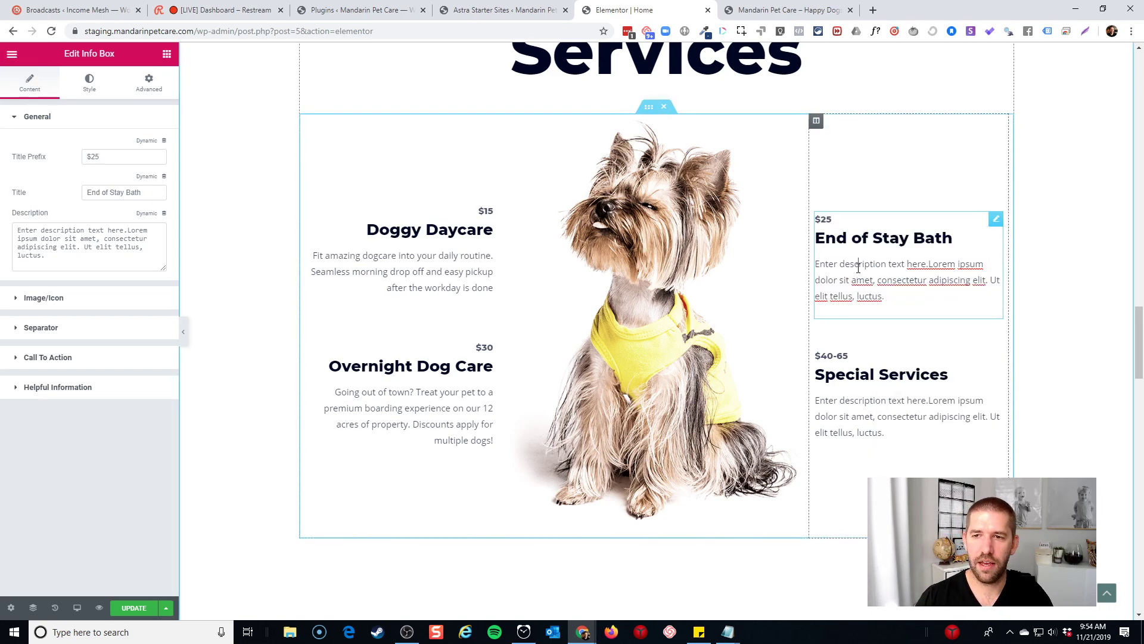
triple_click(858, 267)
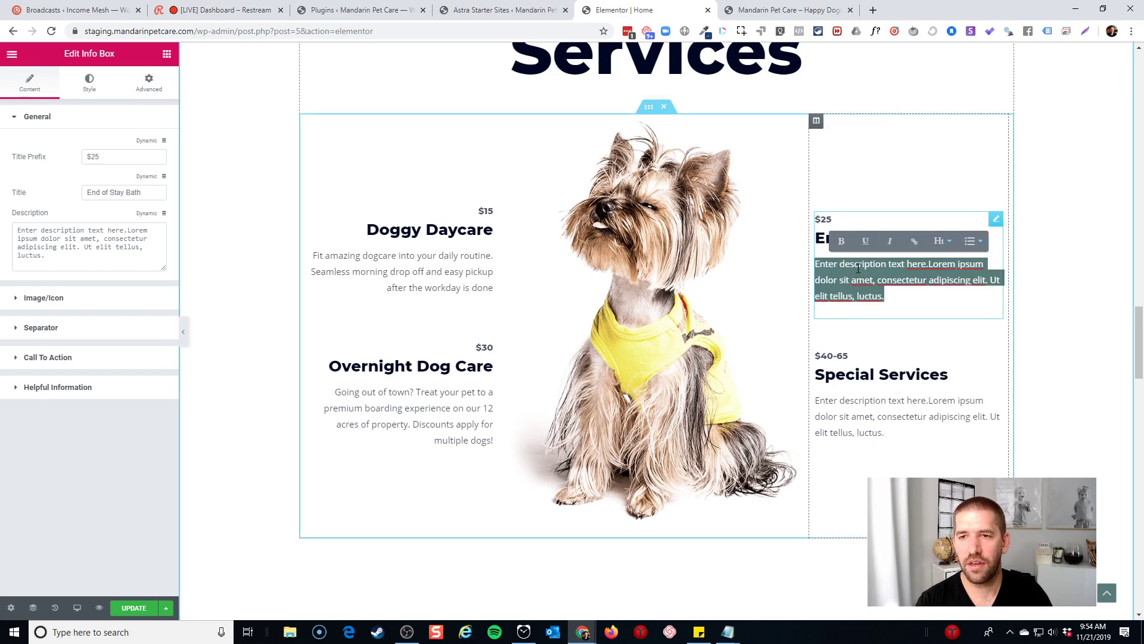
type("Nature ")
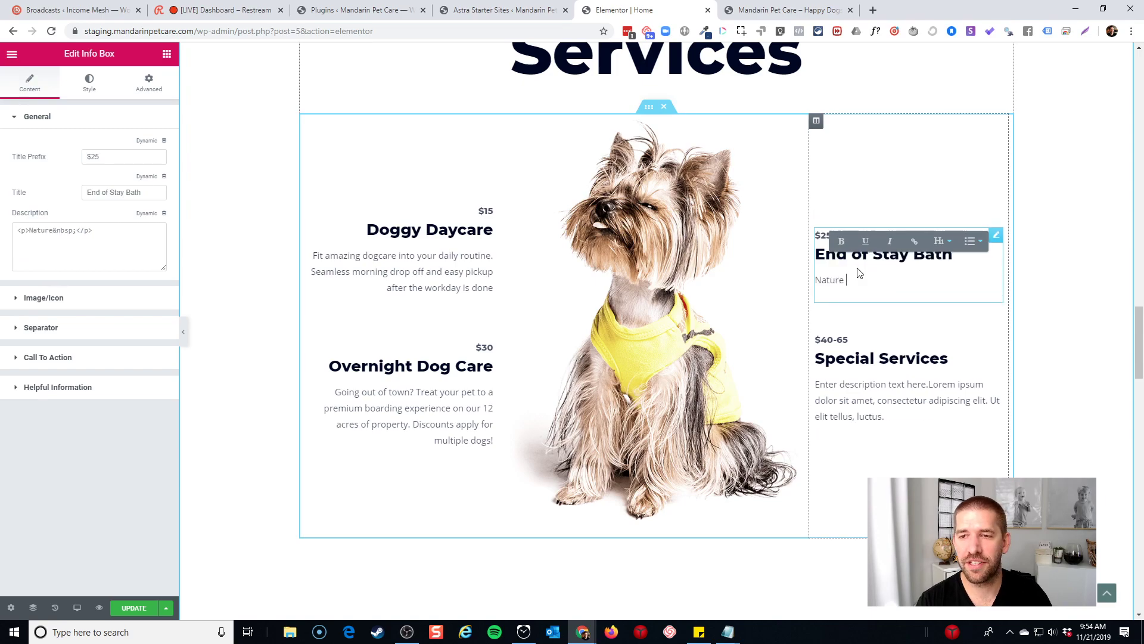
type("Happens, so ")
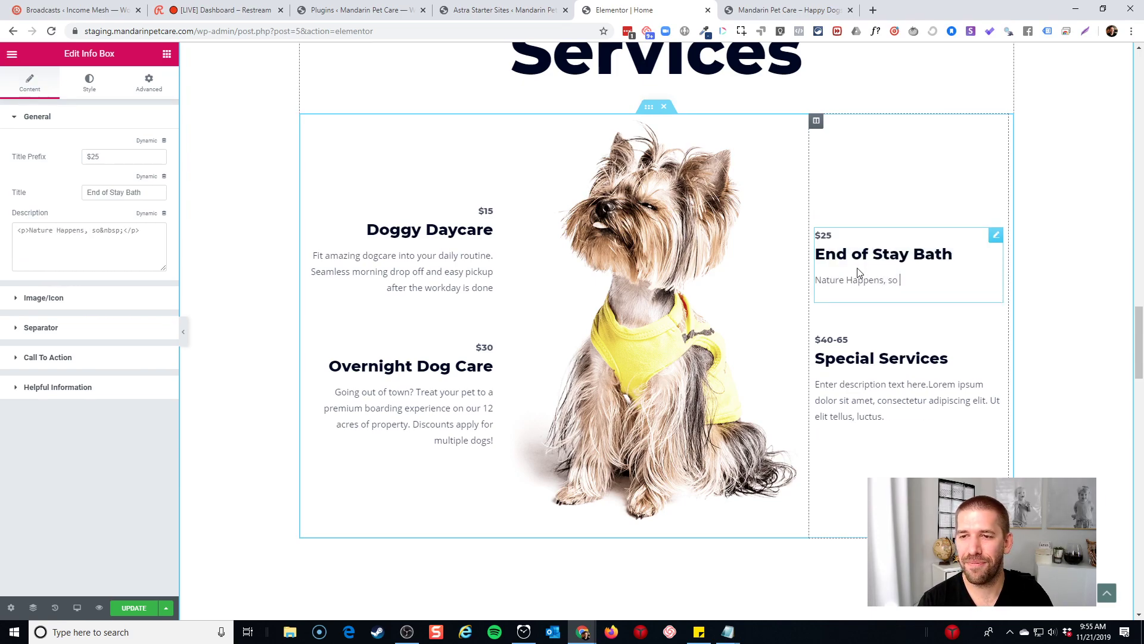
type("make sure your ")
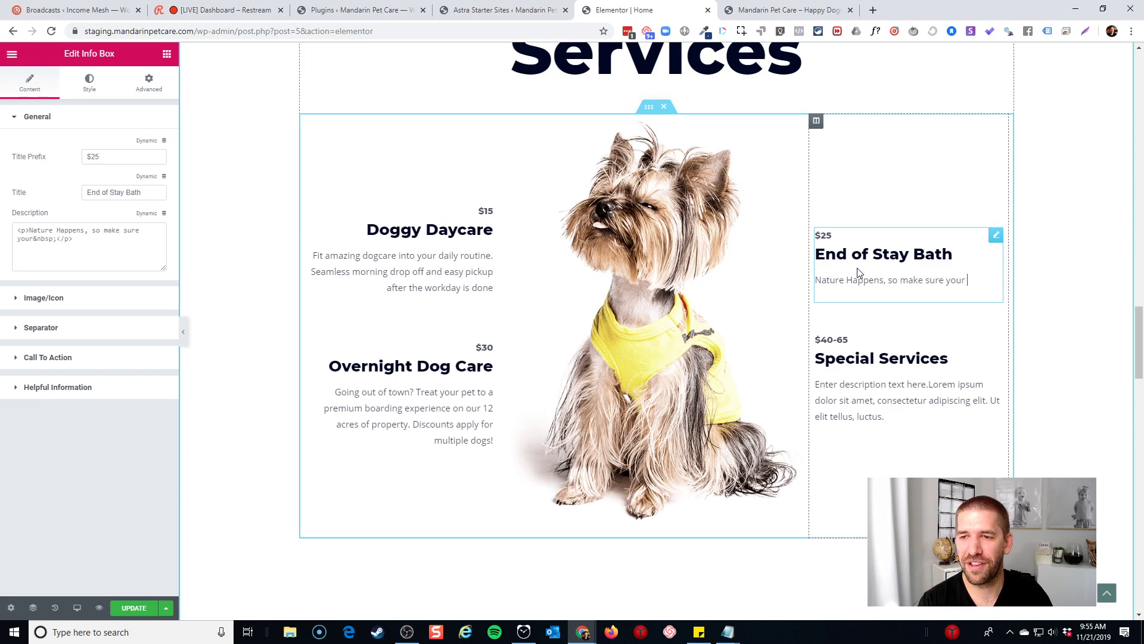
type("pet is sp")
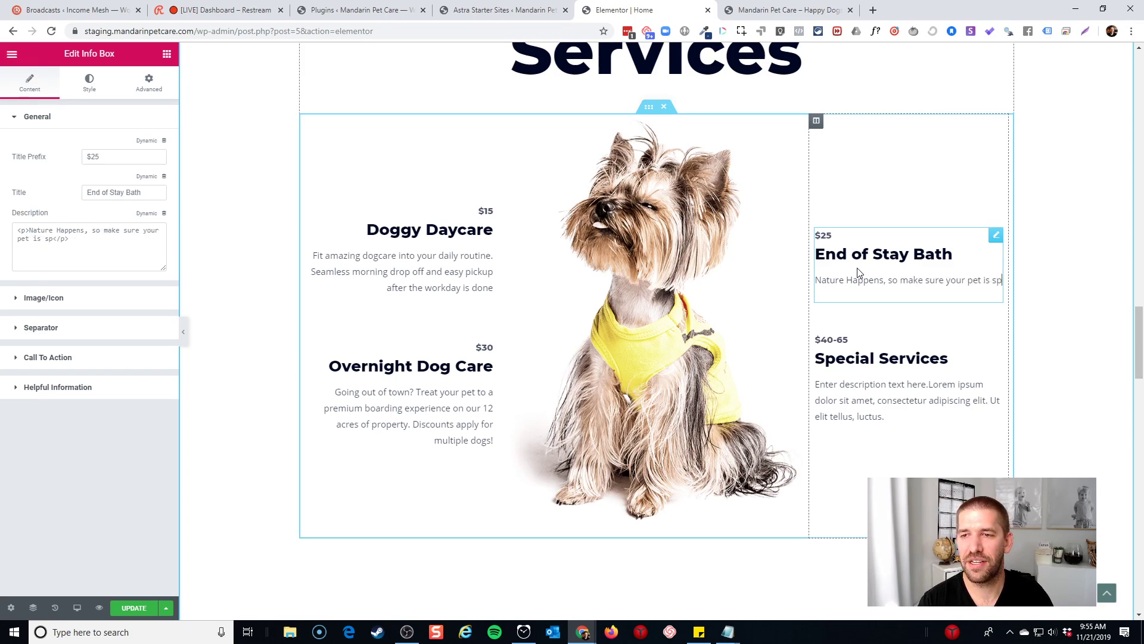
type("arkling ad")
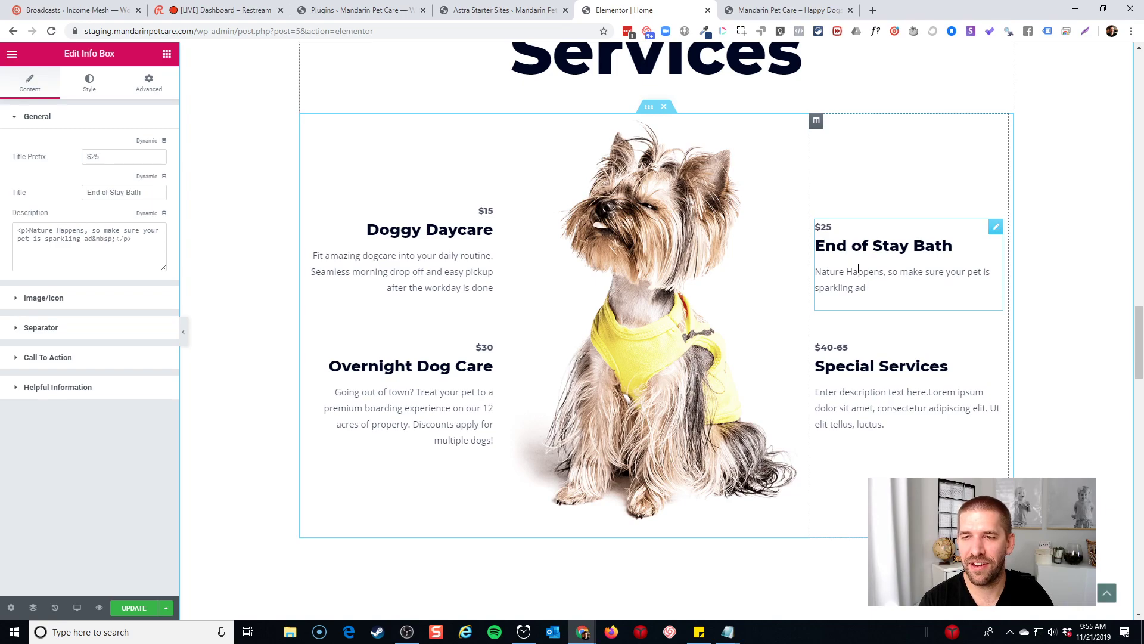
key("BackSpace")
key("BackSpace")
type("nd ready to come ")
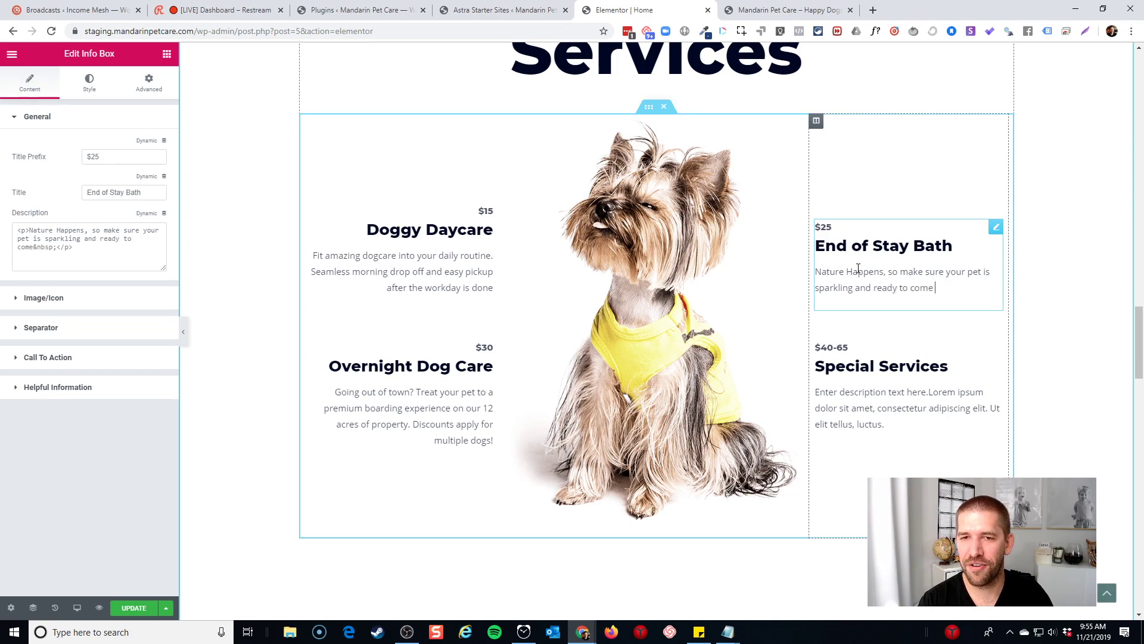
type("home at the end of")
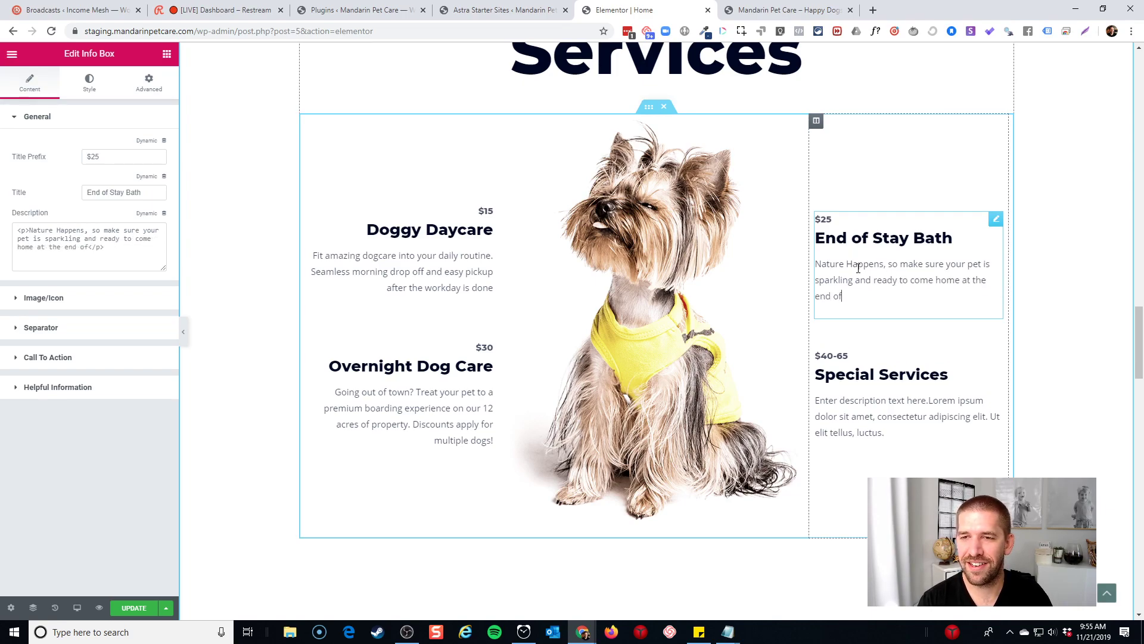
type(" your stay!")
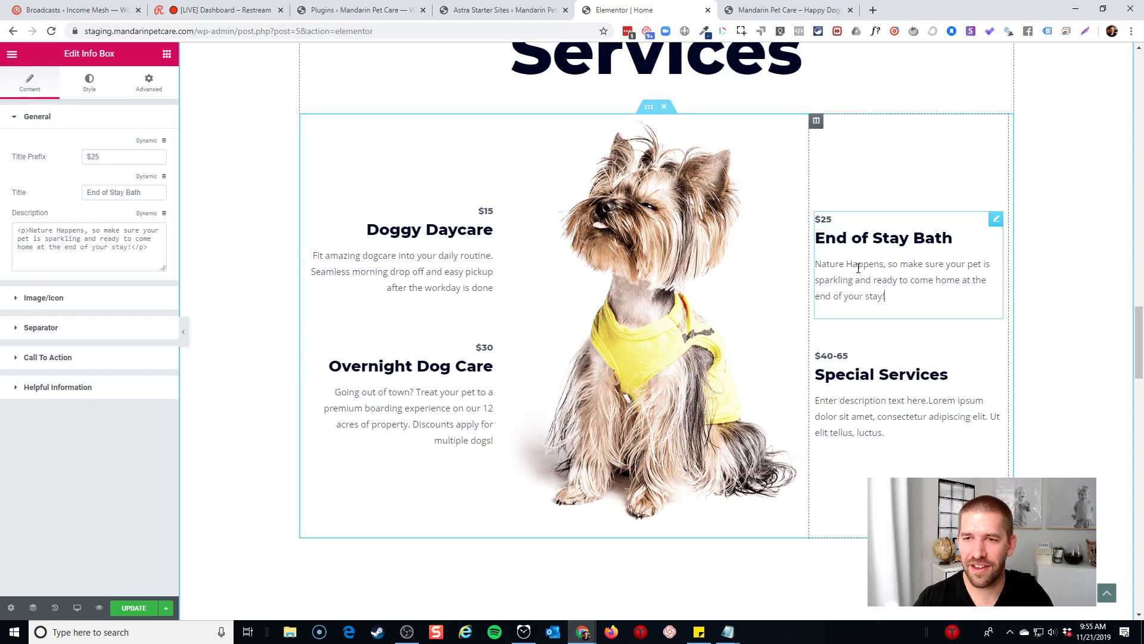
Add + to the price prefix so the card reads $25+
left_click(126, 158)
type("+")
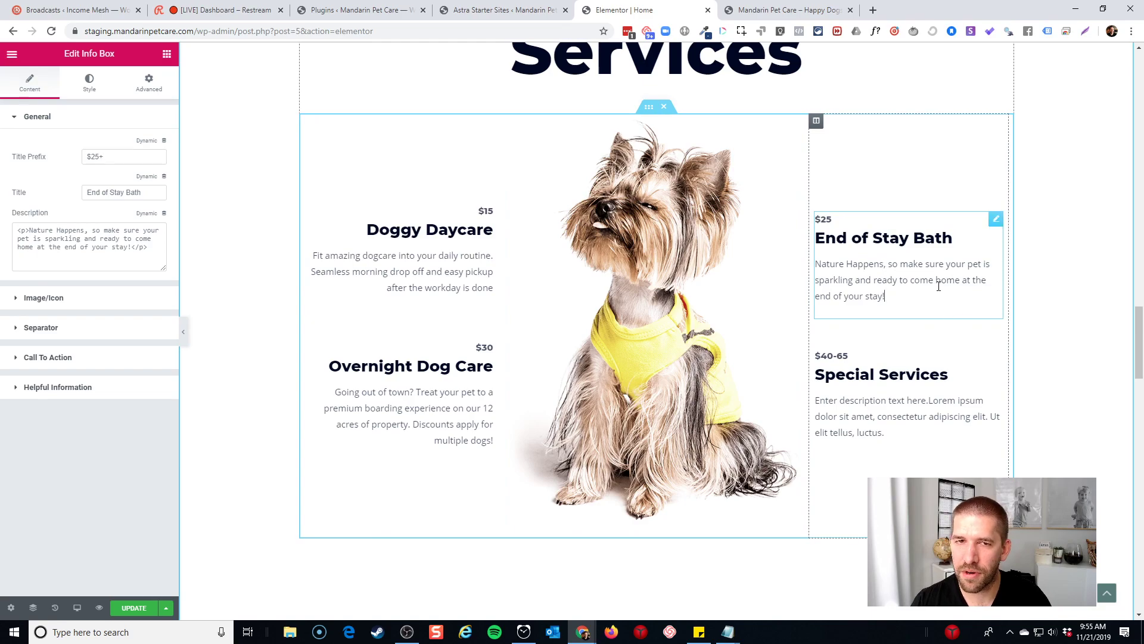
left_click(894, 404)
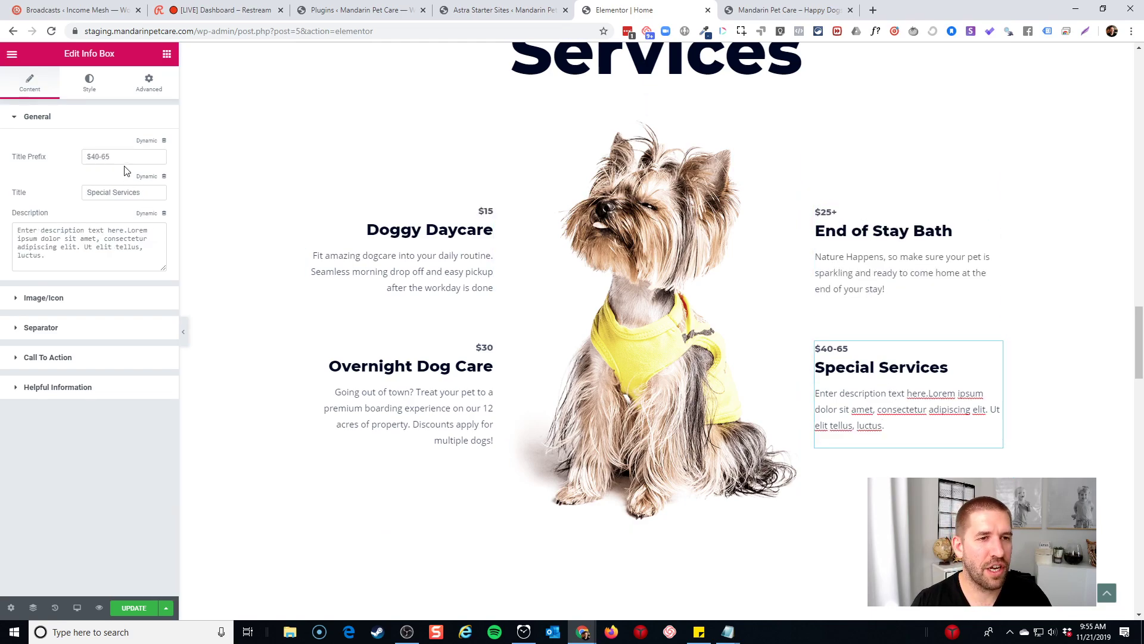
left_click(835, 212)
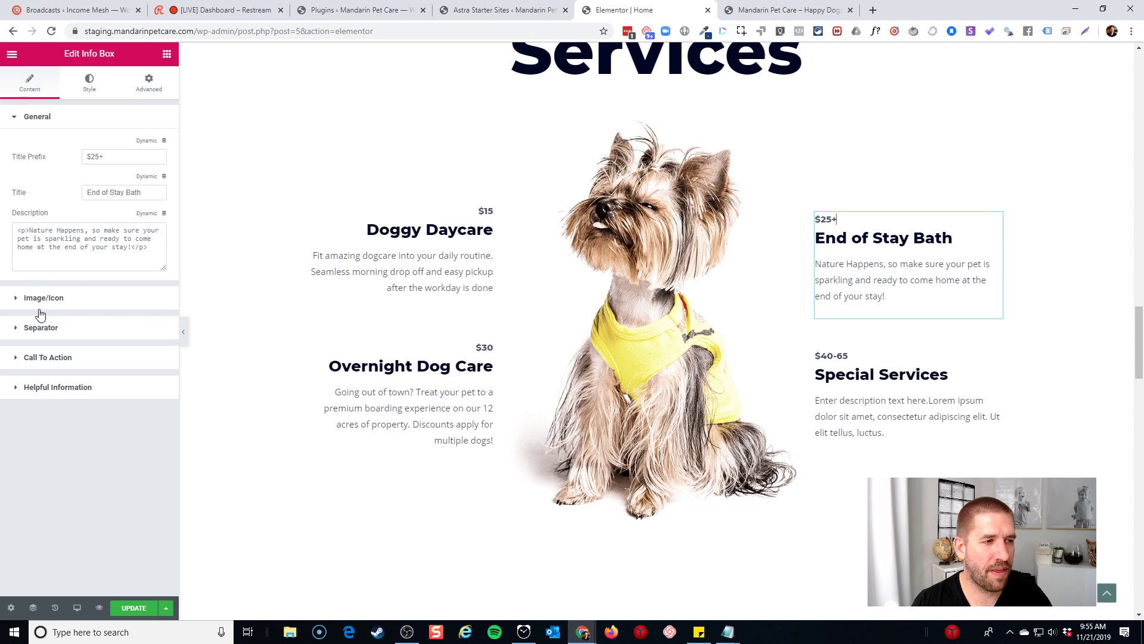
left_click(871, 356)
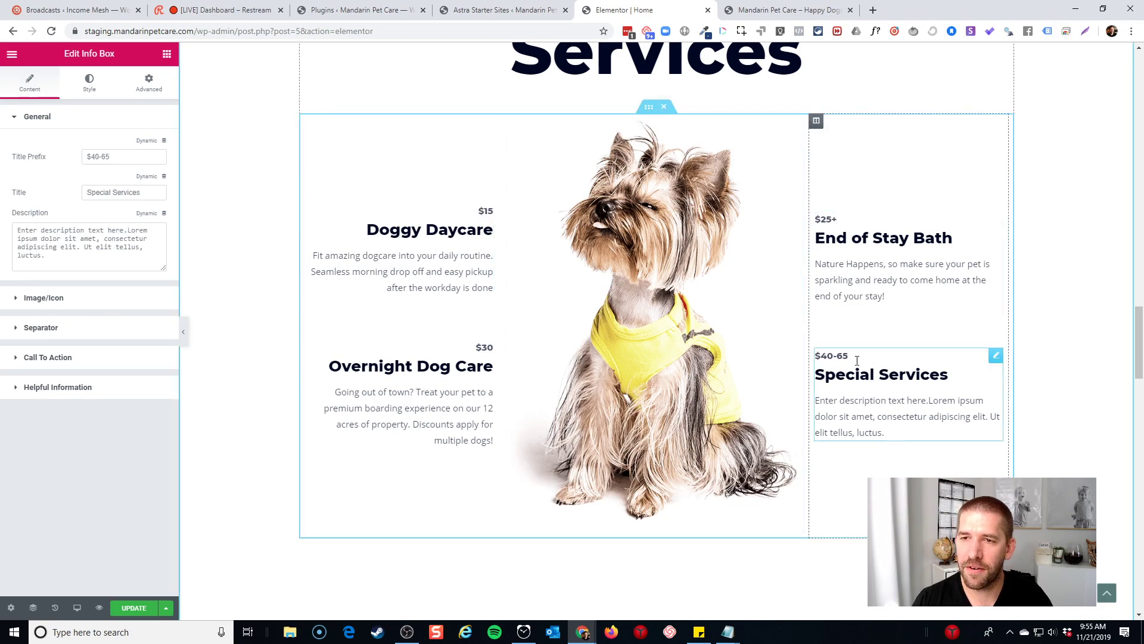
left_click(739, 6)
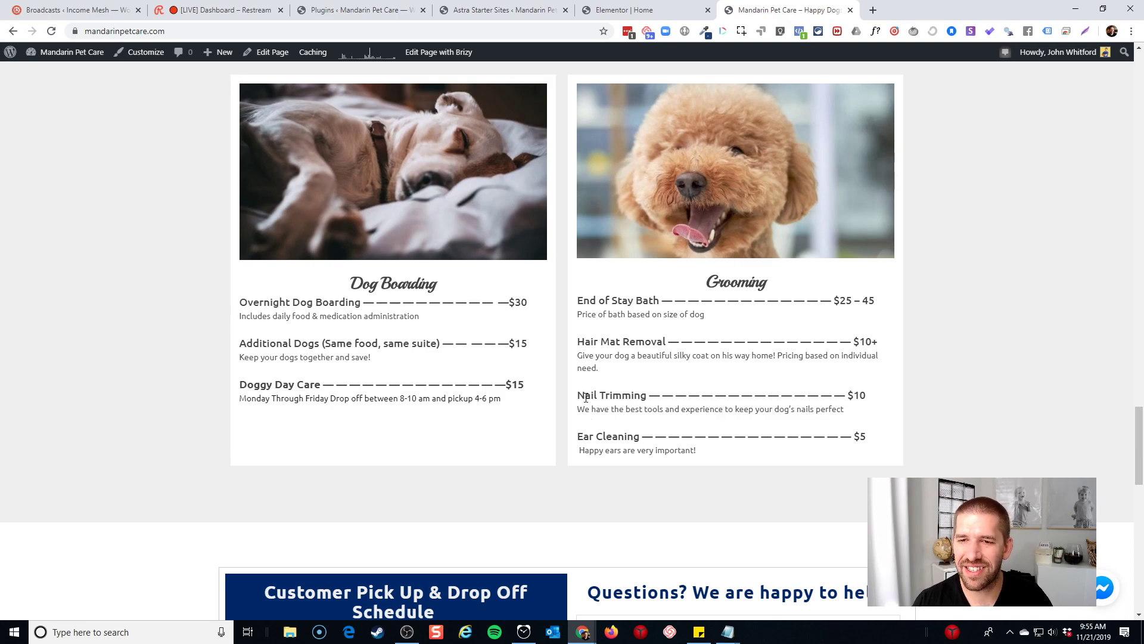
left_click(626, 10)
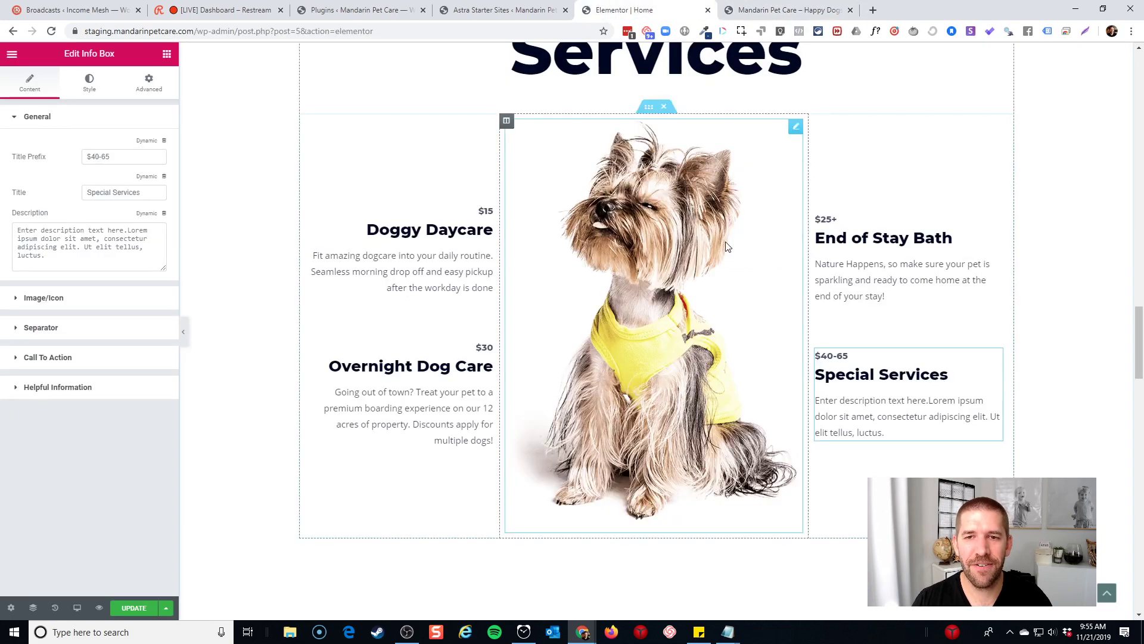
Delete the copied row's right column and narrow the text column so the photo widens
right_click(654, 108)
left_click(685, 136)
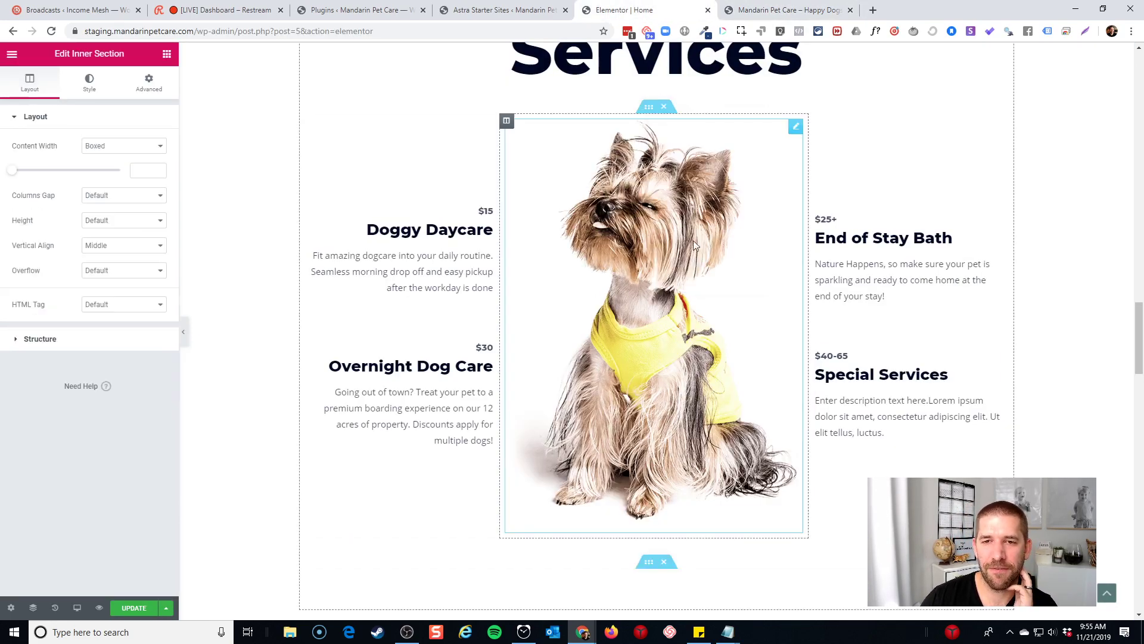
scroll(688, 250, "down", 6)
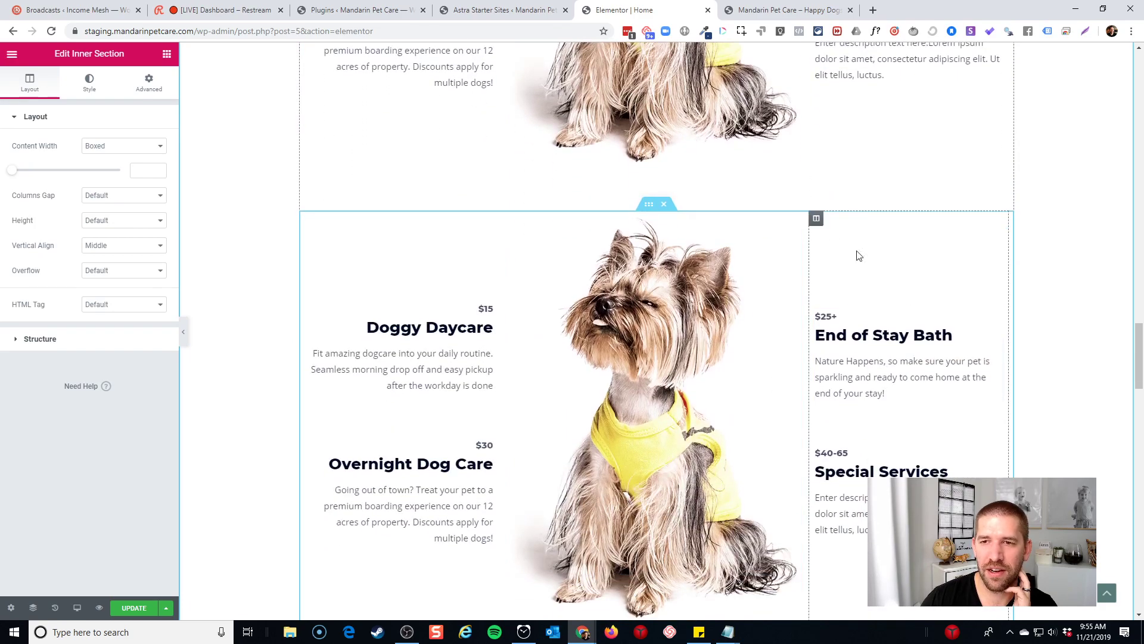
right_click(819, 226)
scroll(632, 107, "up", 4)
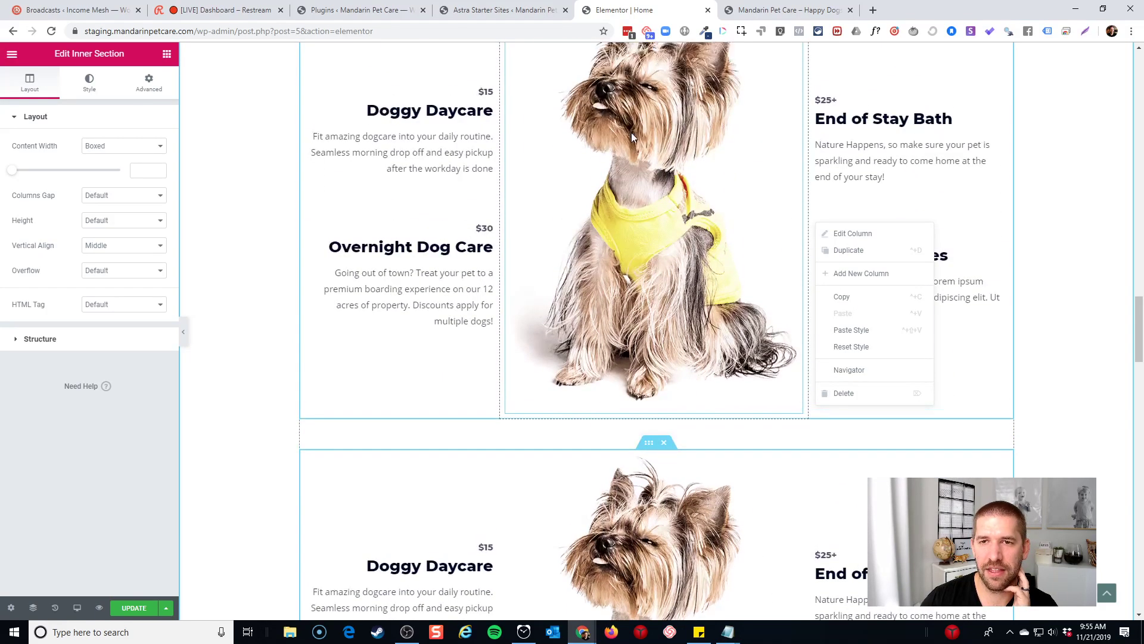
scroll(633, 138, "down", 5)
left_click(844, 392)
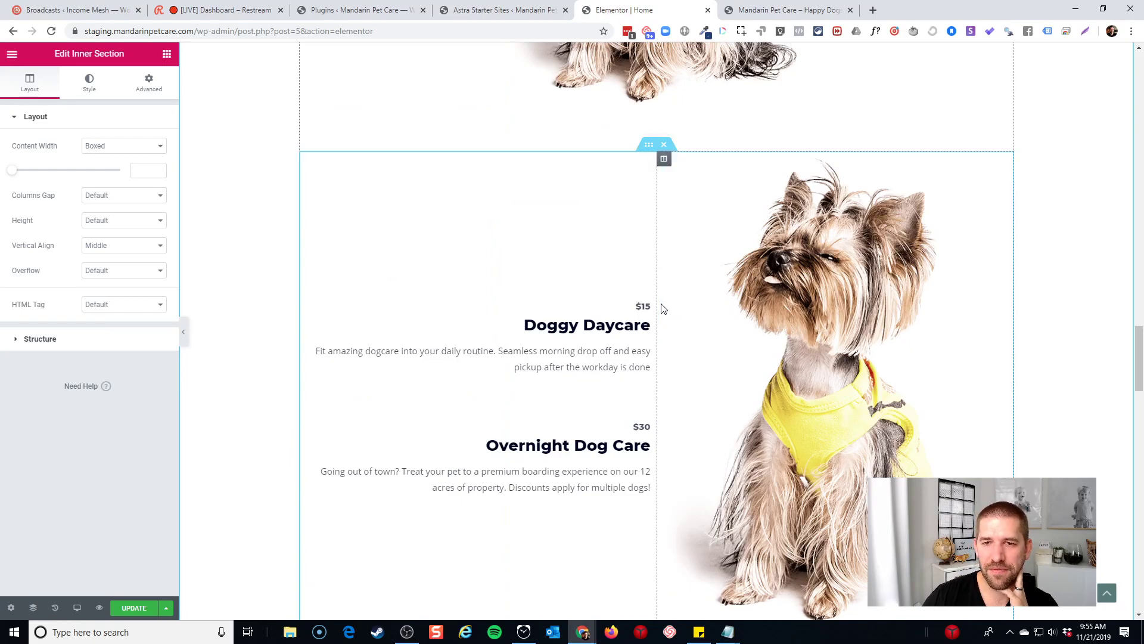
left_click_drag(657, 310, 575, 309)
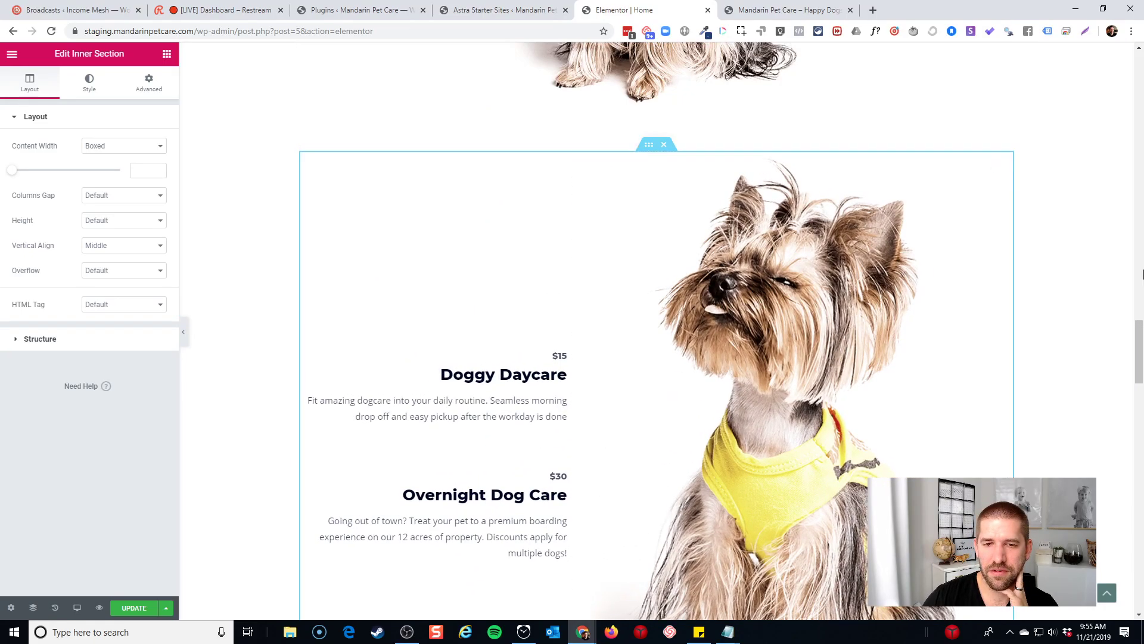
Duplicate the Overnight Dog Care info box in the left column
scroll(1060, 286, "up", 5)
scroll(1060, 286, "down", 5)
scroll(628, 353, "down", 4)
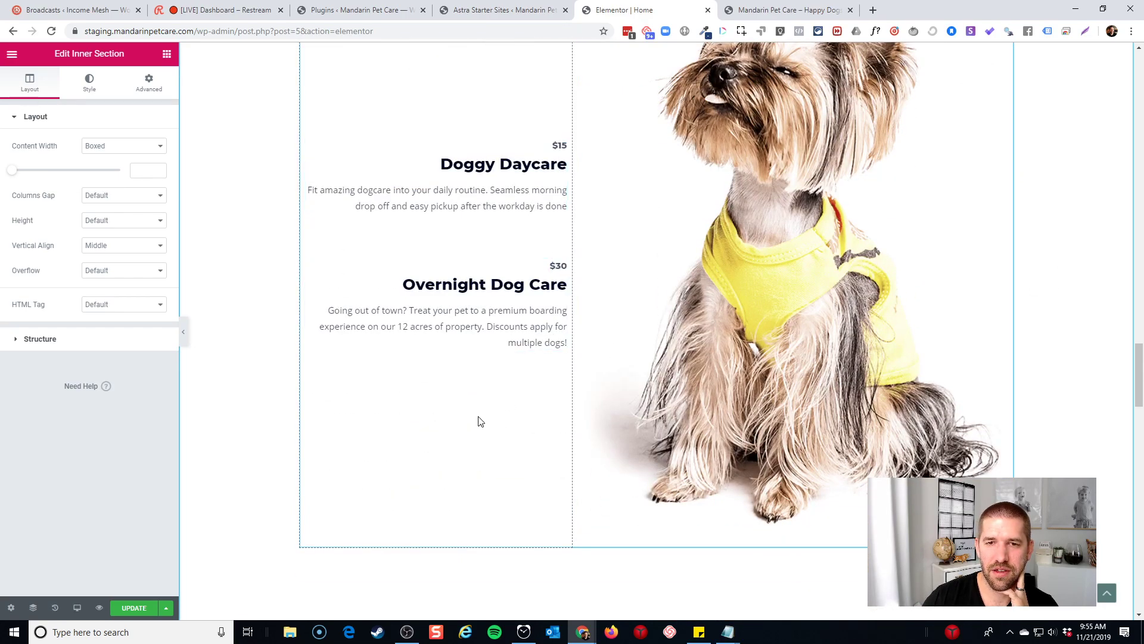
right_click(560, 271)
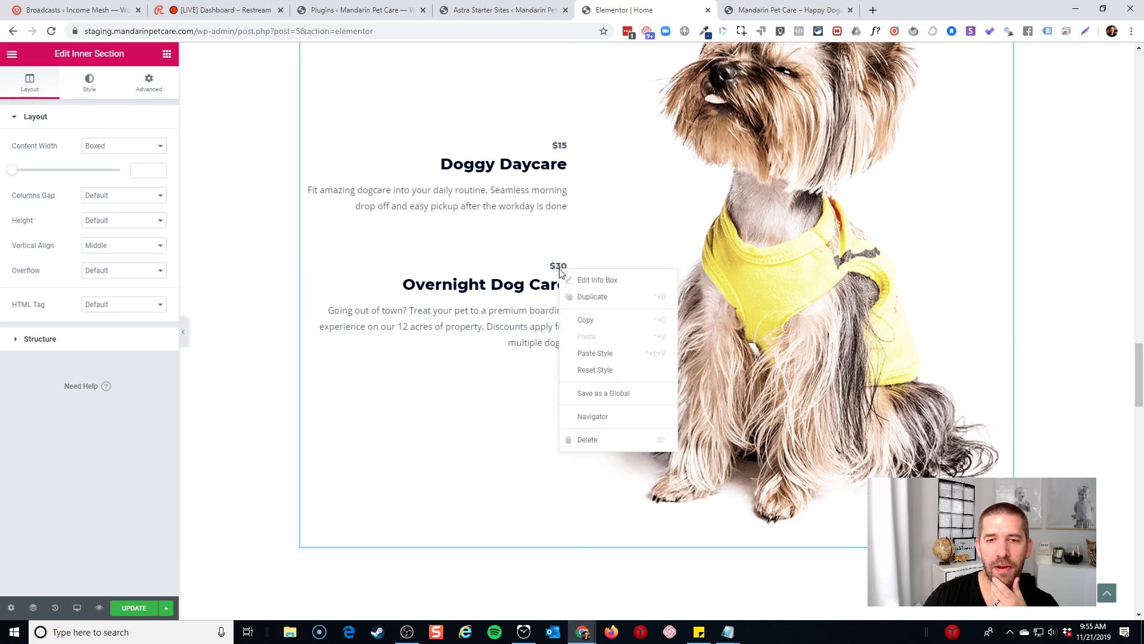
left_click(573, 296)
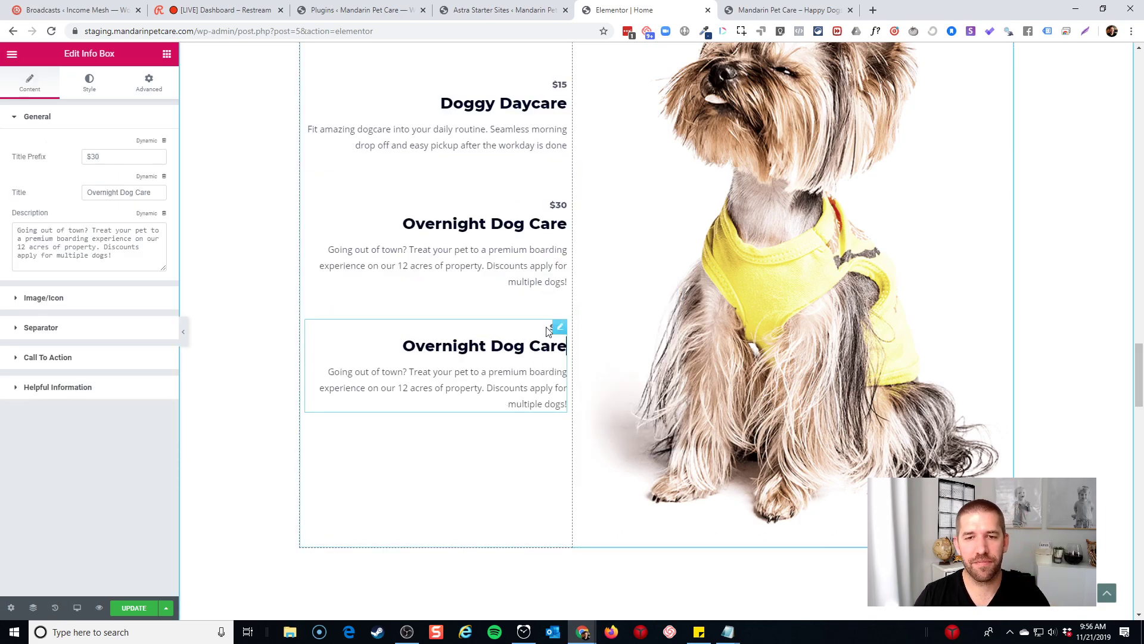
Widen the left text column again and reduce the row's content width to 784
scroll(1069, 296, "up", 6)
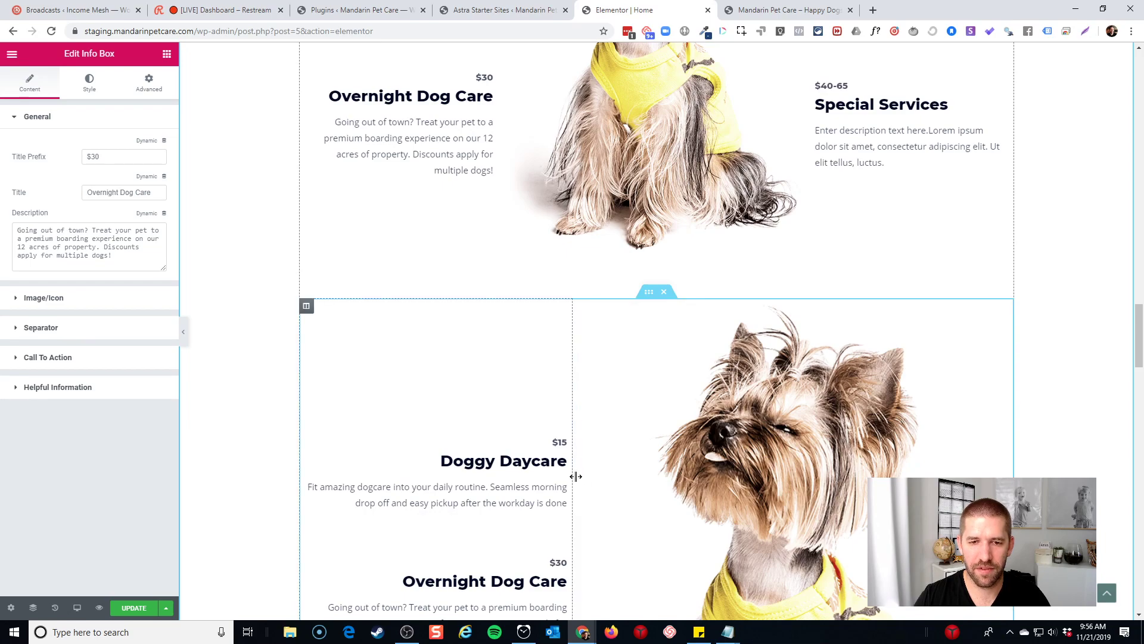
left_click_drag(576, 476, 653, 468)
left_click(648, 292)
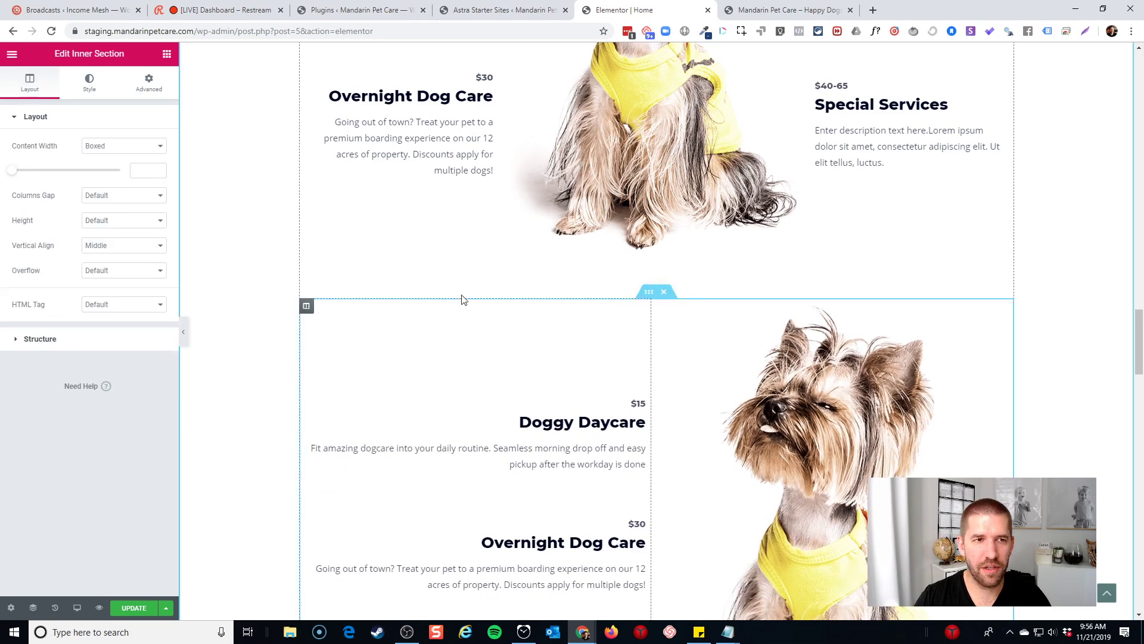
left_click_drag(13, 173, 40, 172)
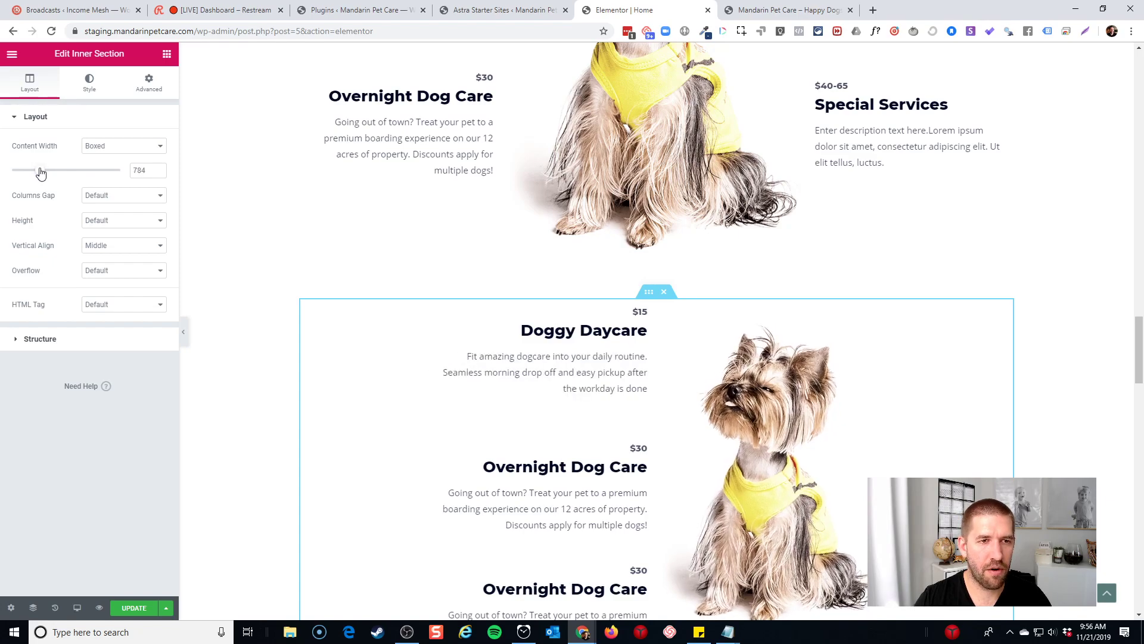
Change the inner section's content width from 784 to 800
double_click(135, 169)
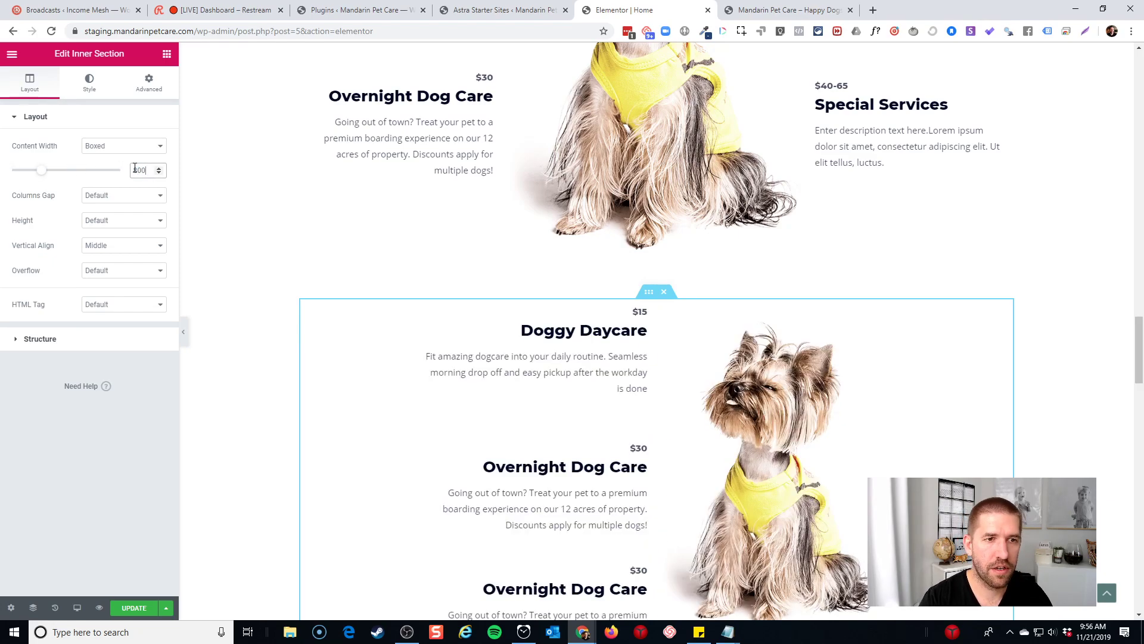
type("800")
scroll(911, 336, "down", 3)
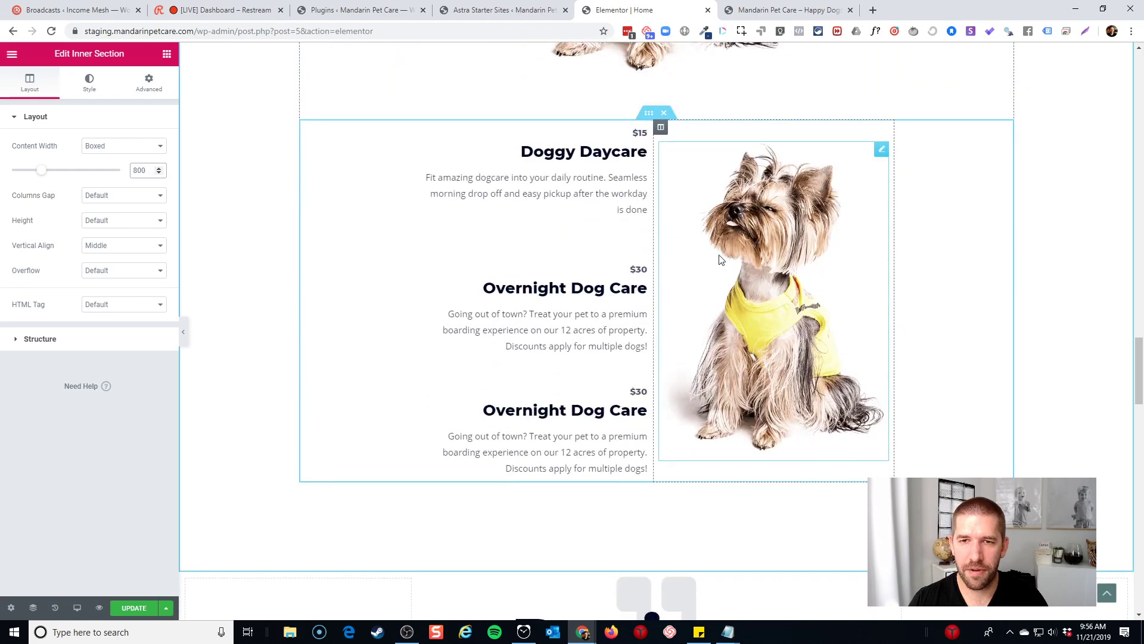
scroll(863, 302, "up", 3)
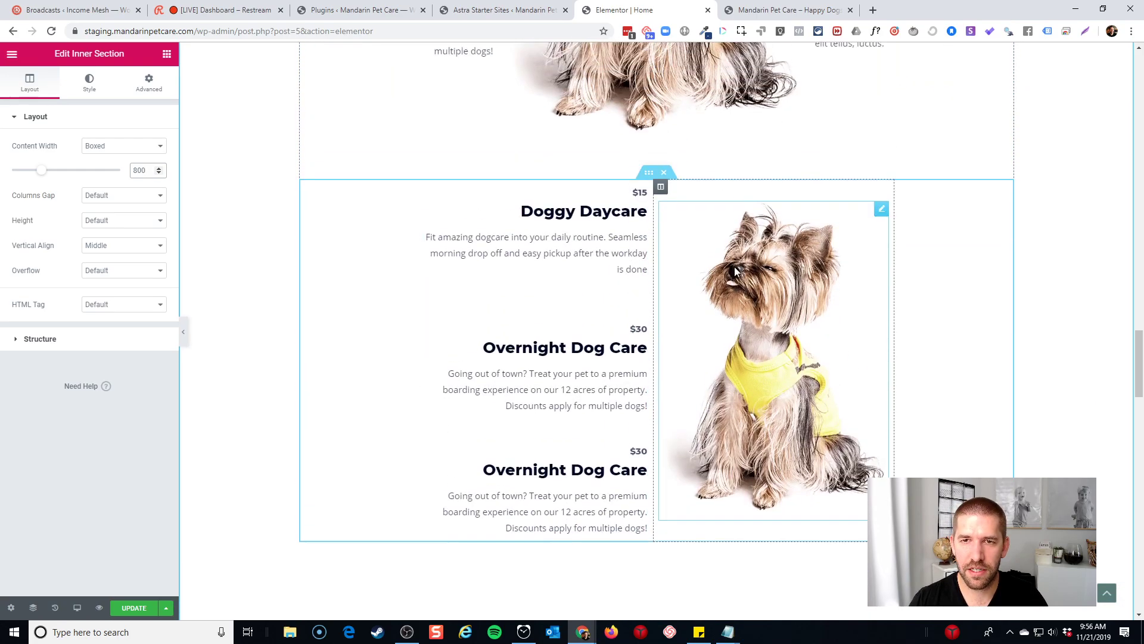
scroll(656, 258, "down", 4)
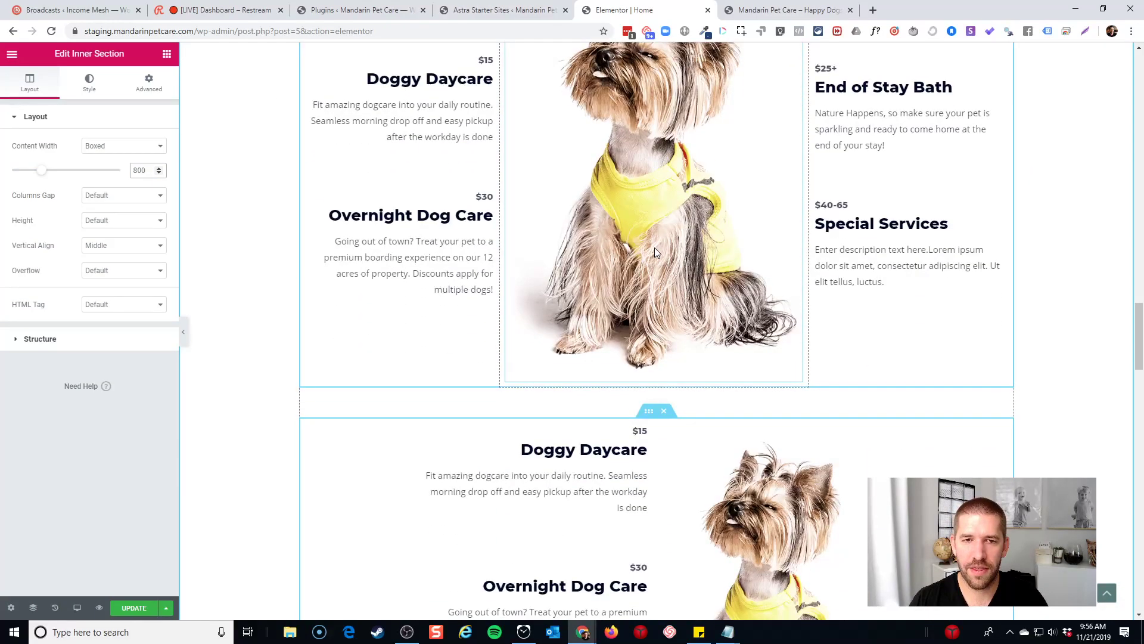
scroll(661, 268, "down", 5)
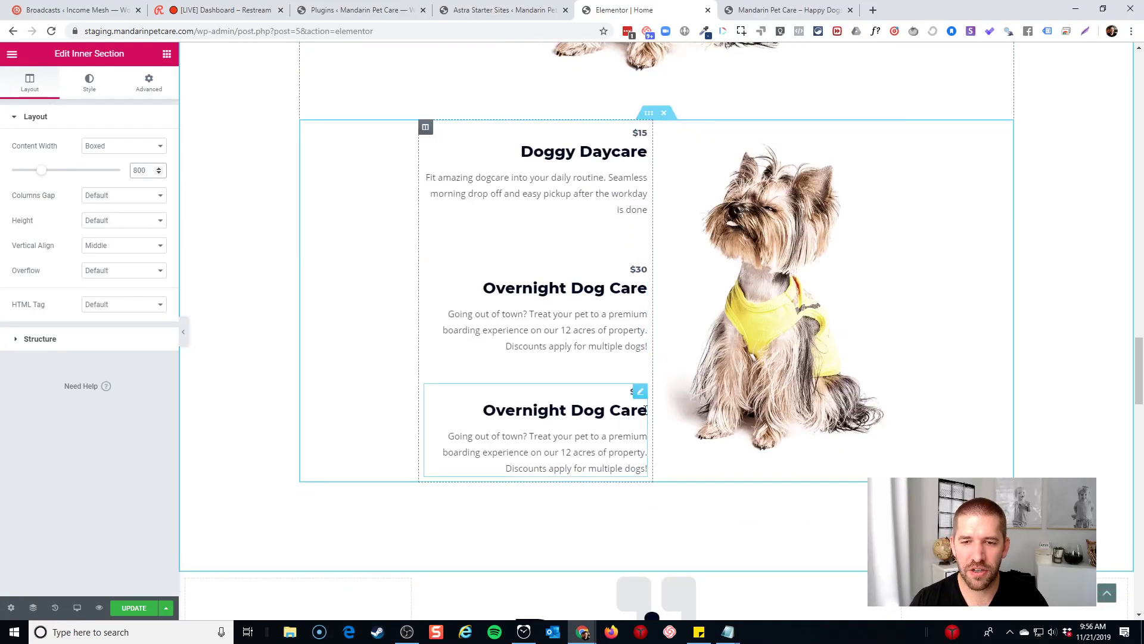
scroll(619, 234, "up", 1)
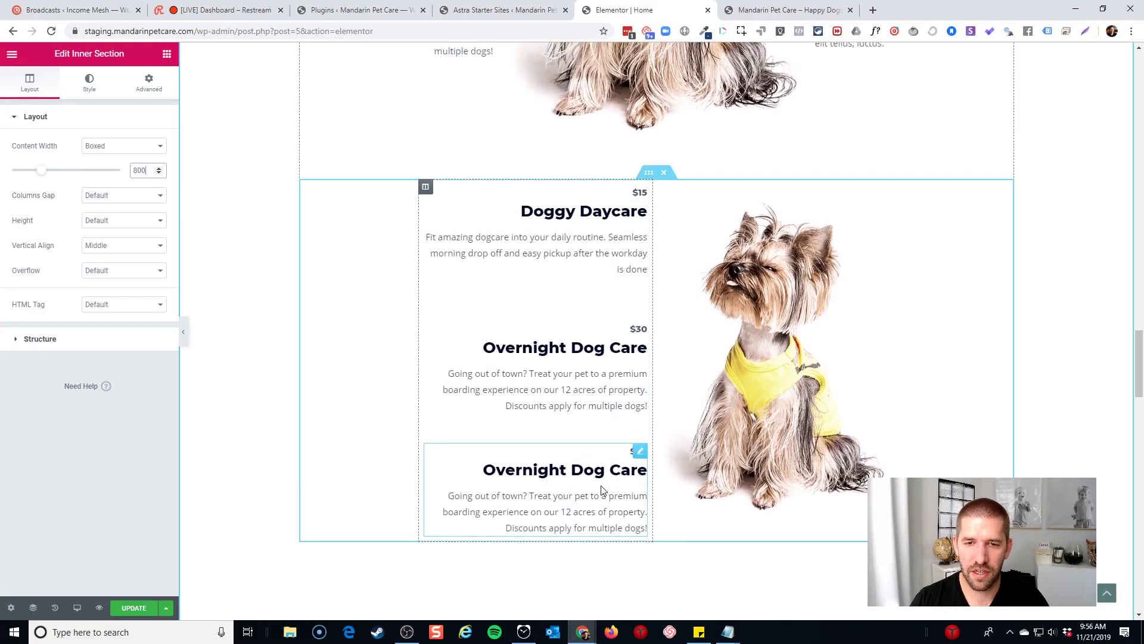
Set the third box's price prefix to 'Varies' and its title to 'Professional Grooming'
left_click(602, 490)
triple_click(602, 471)
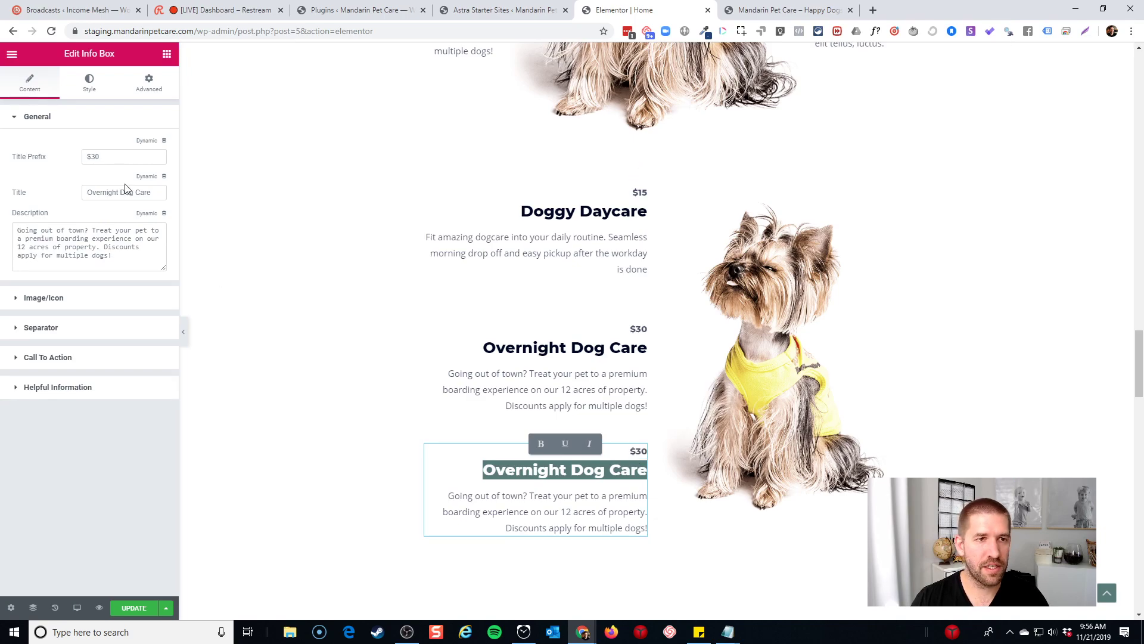
triple_click(125, 158)
type("Varies")
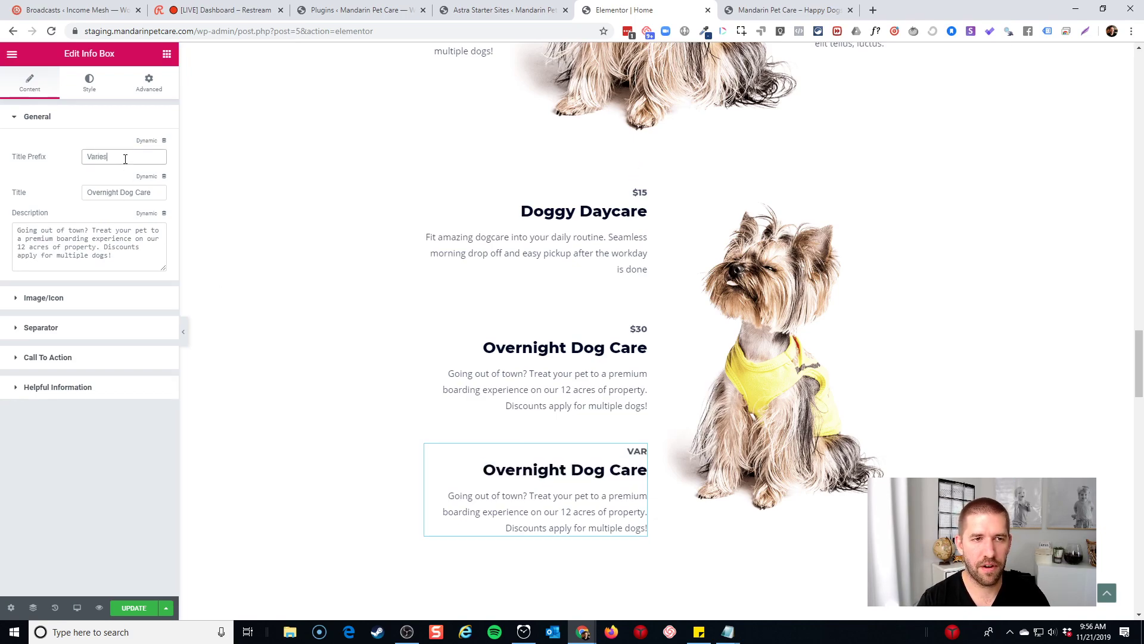
triple_click(524, 464)
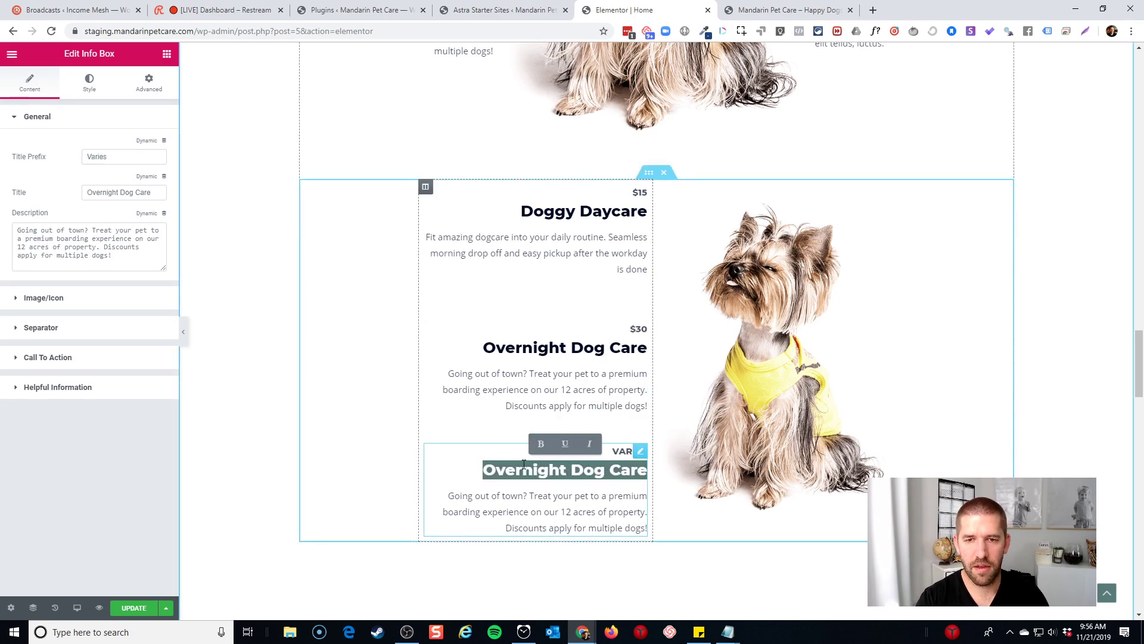
type("Professional Grooming")
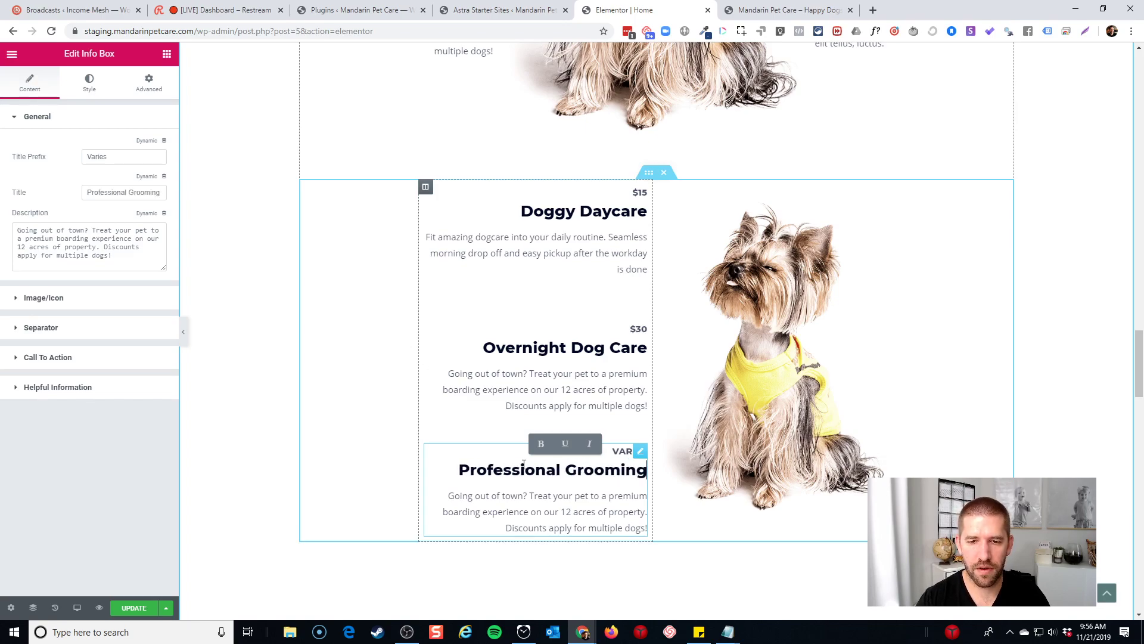
left_click(244, 362)
Check the editor's default font settings, then select the grooming box and the dog photo
triple_click(113, 254)
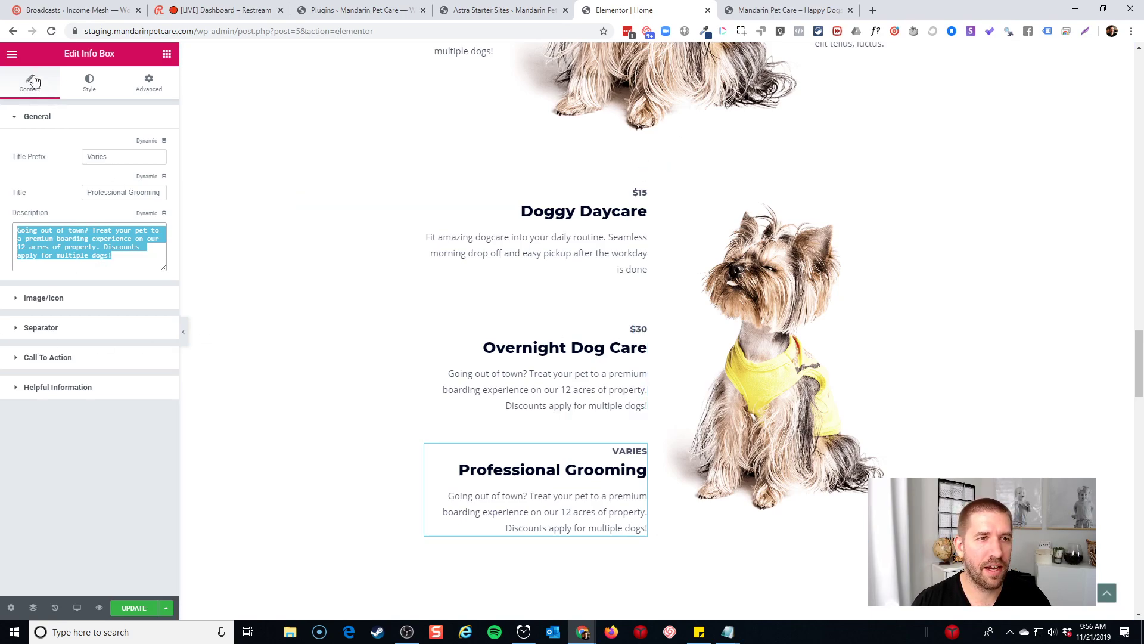
left_click(14, 57)
left_click(63, 130)
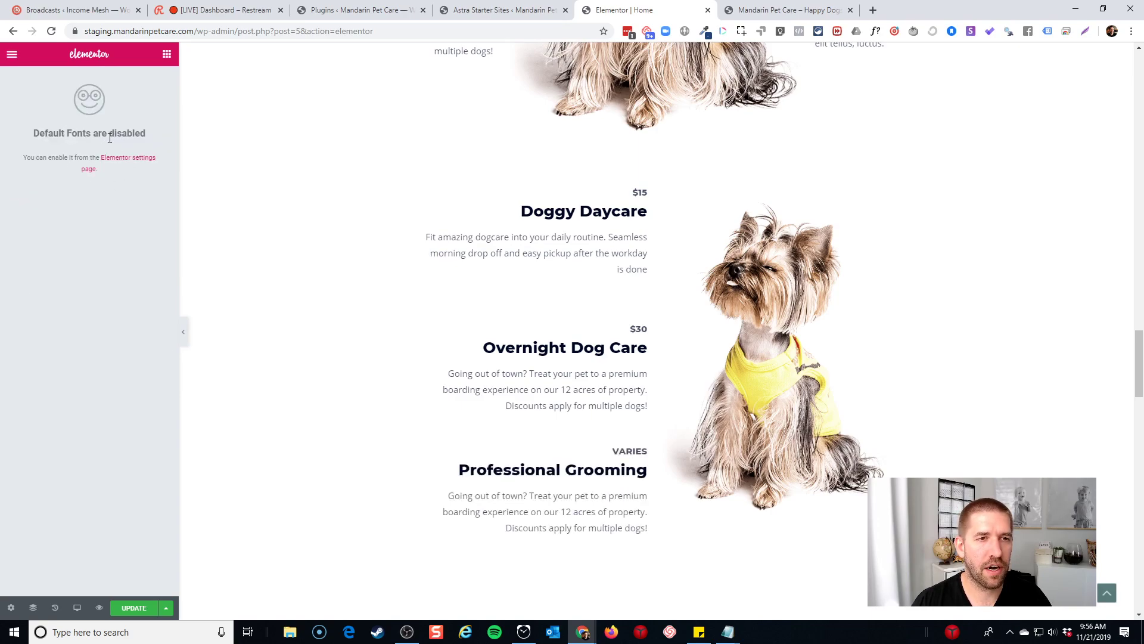
left_click(13, 57)
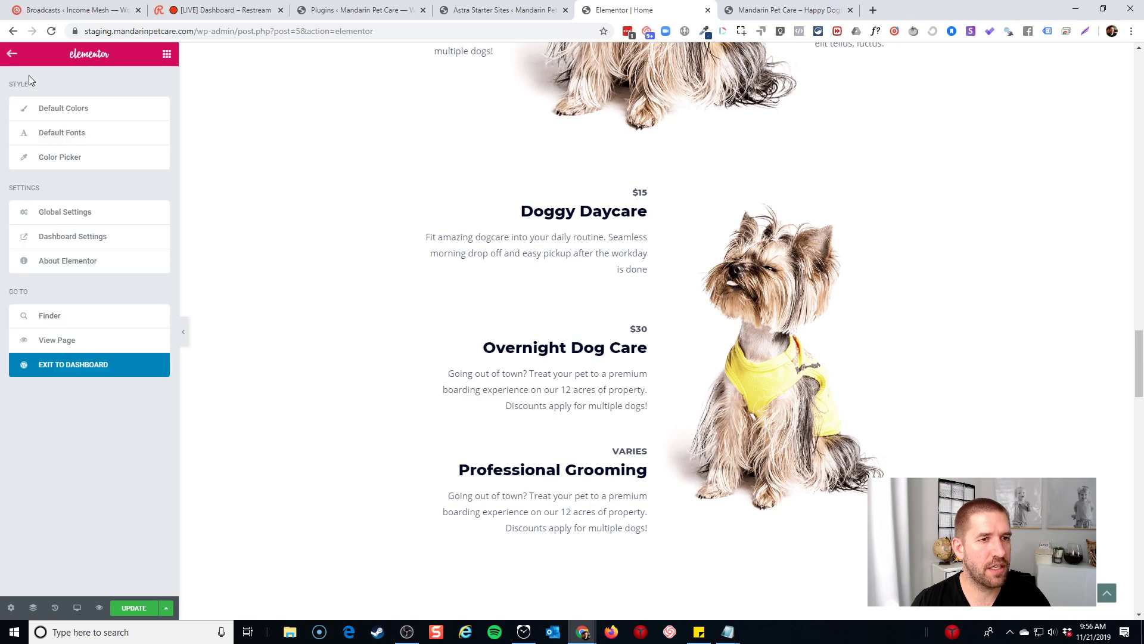
left_click(616, 483)
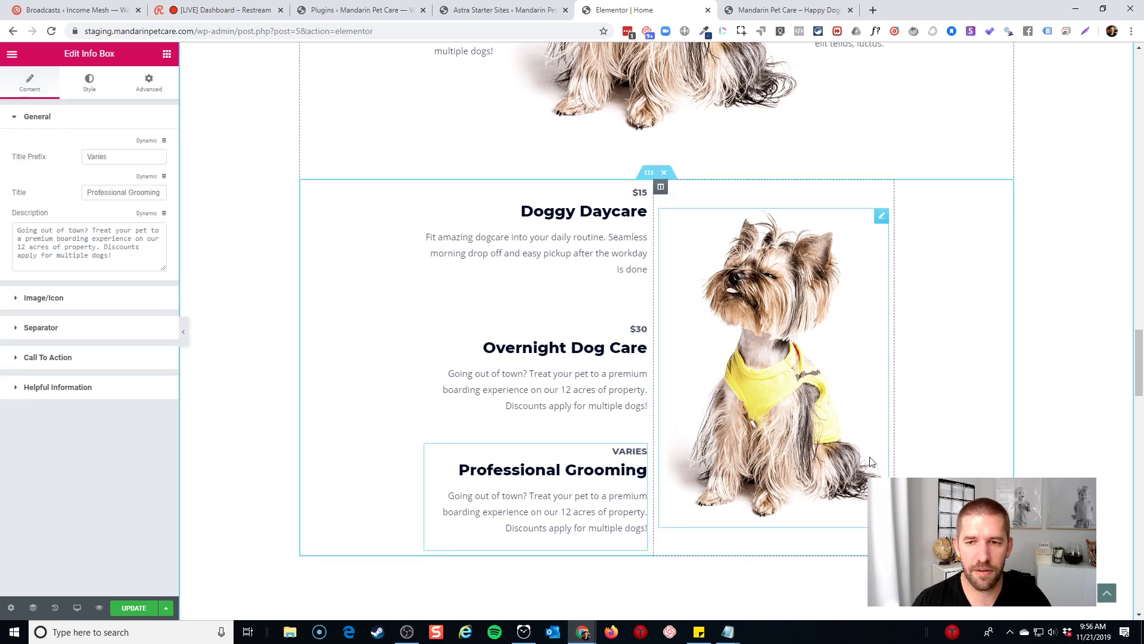
left_click(852, 448)
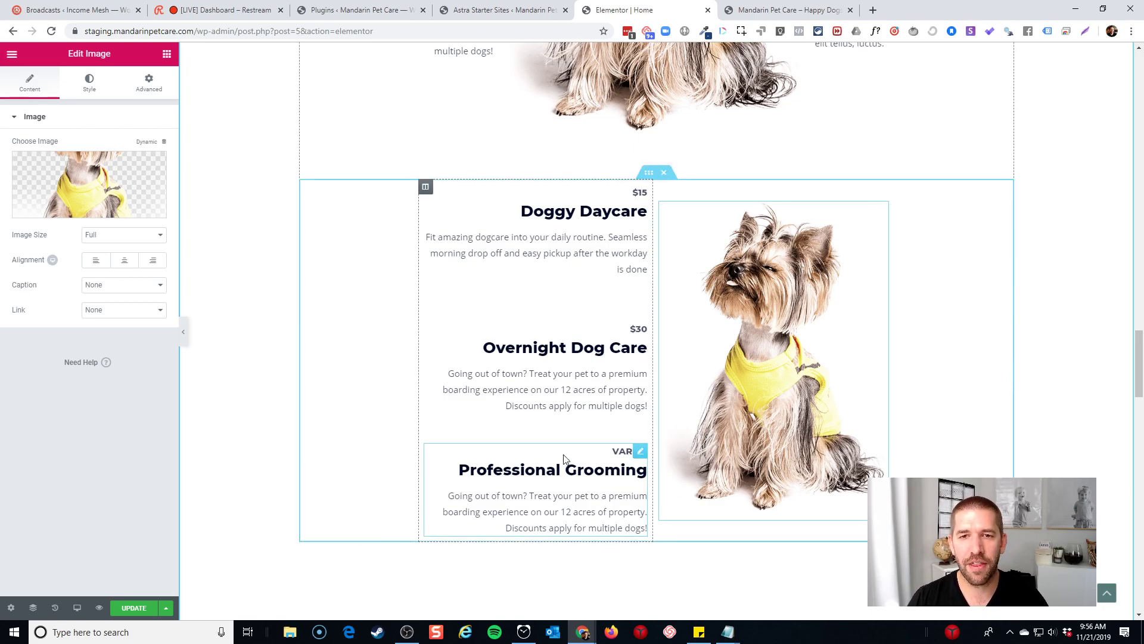
scroll(565, 458, "up", 10)
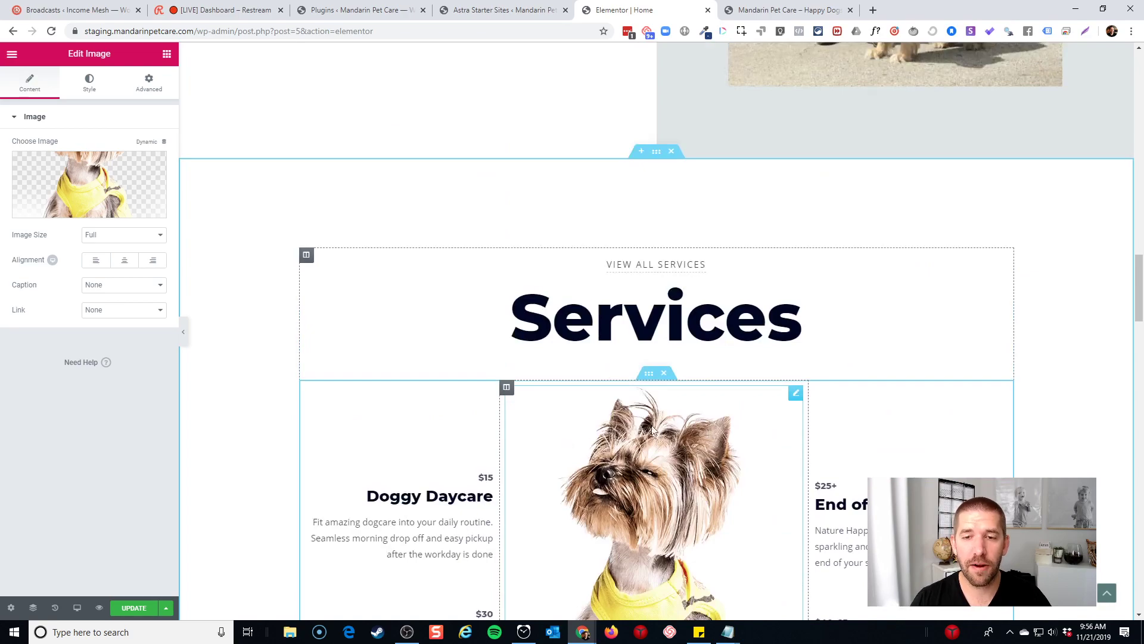
scroll(609, 435, "down", 3)
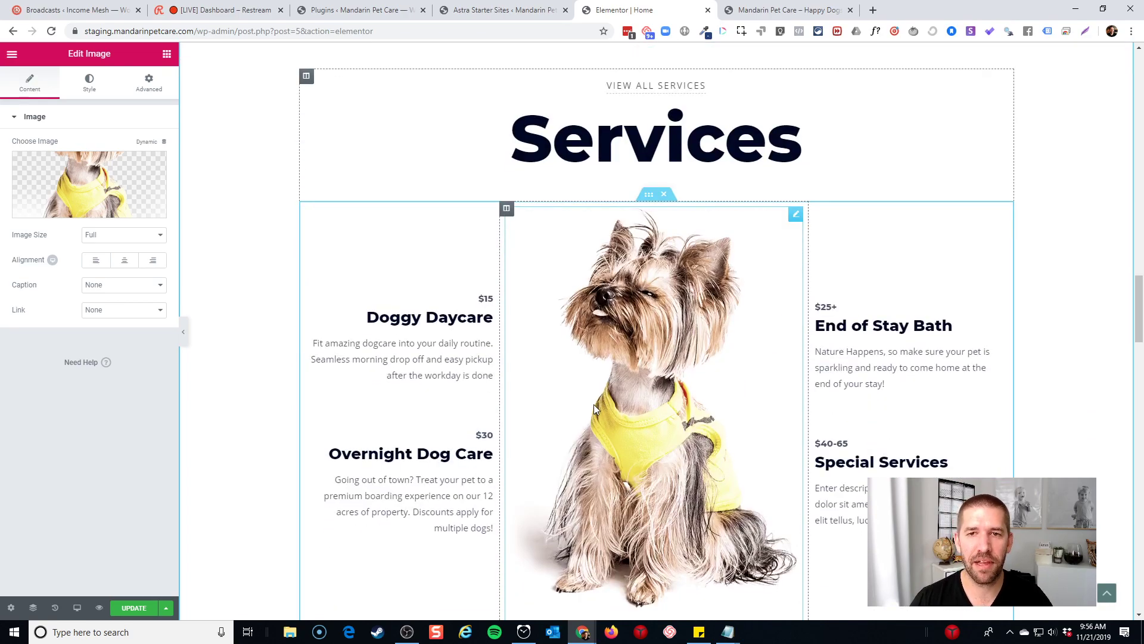
Review the Services heading's style and content settings
scroll(593, 404, "up", 1)
left_click(481, 230)
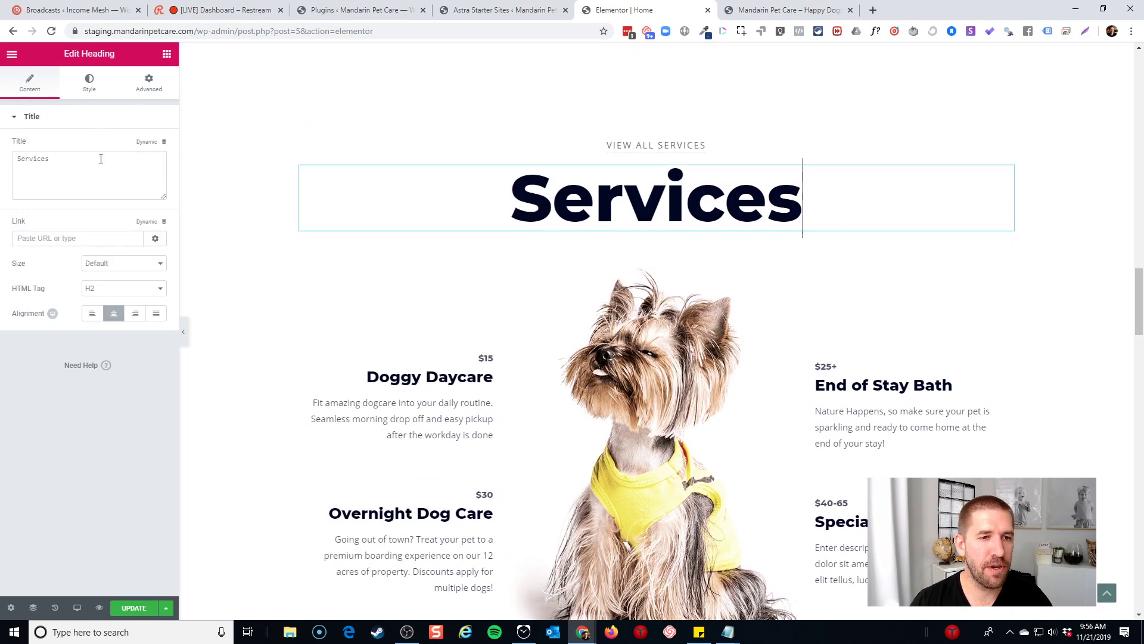
left_click(100, 88)
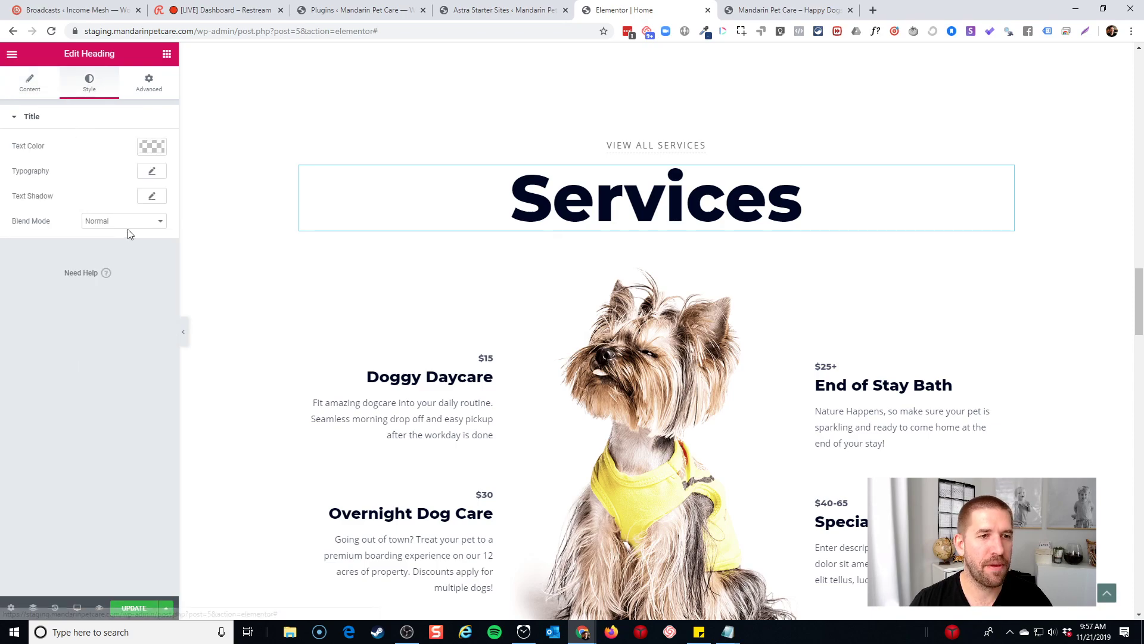
left_click(37, 90)
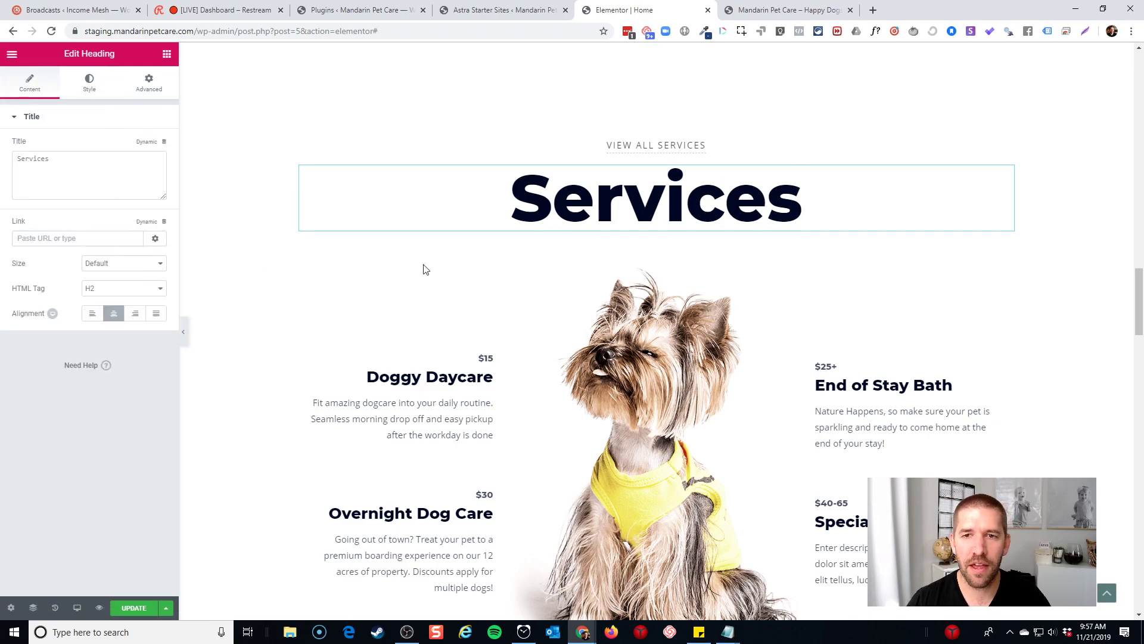
scroll(625, 295, "down", 6)
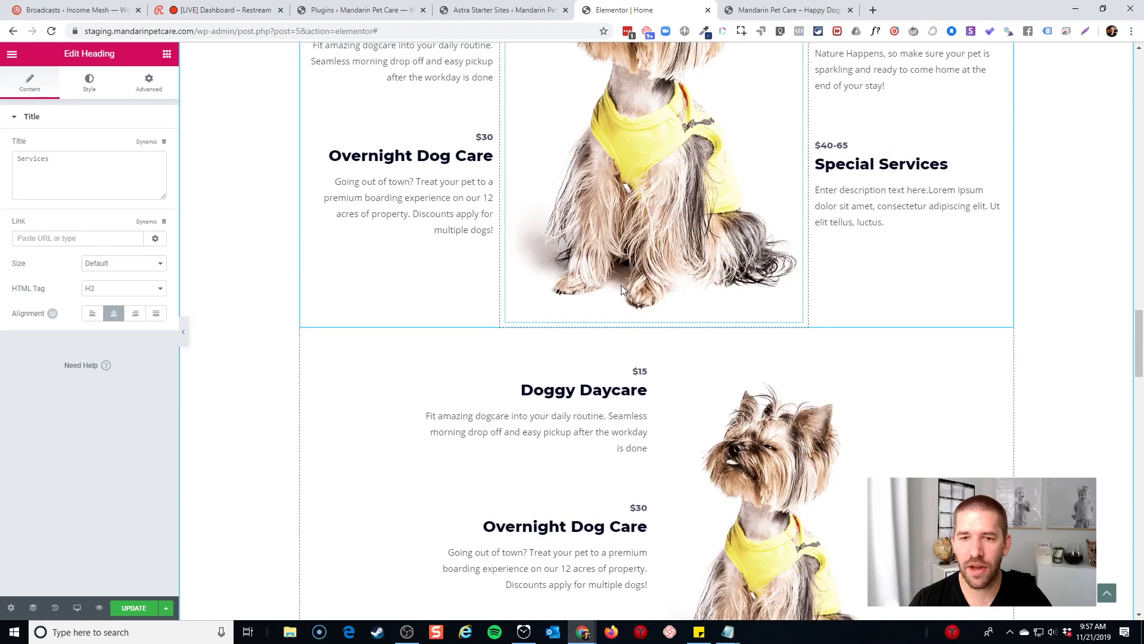
scroll(599, 388, "down", 2)
scroll(599, 389, "down", 2)
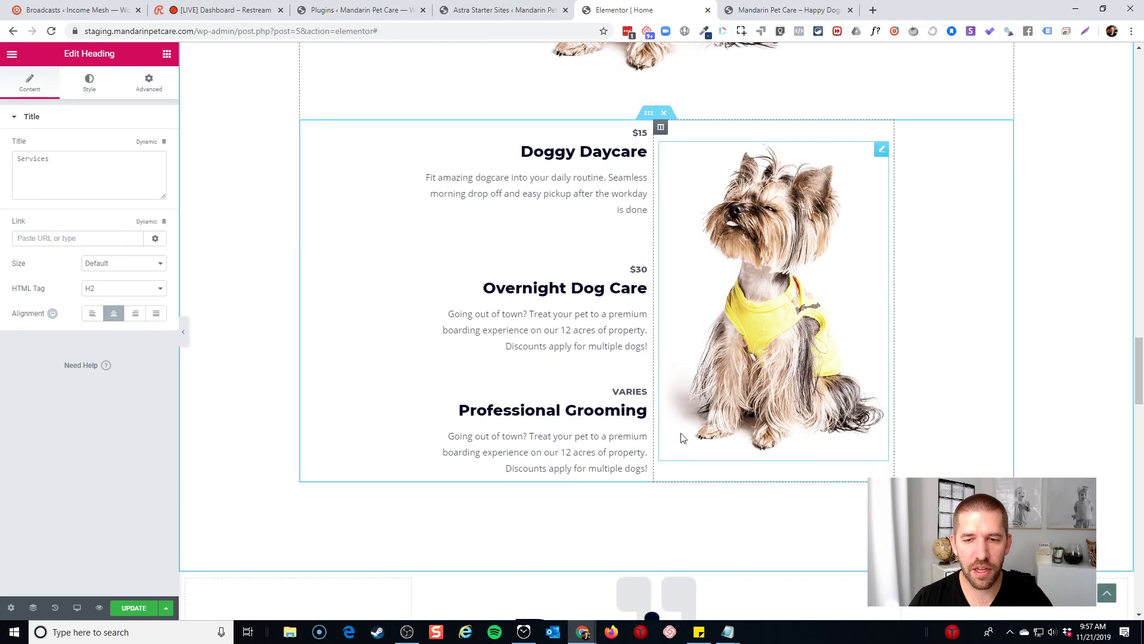
Replace the grooming description with 'Keep your dog clean at the end of his stay with professional baths, nail trimming, and more!'
triple_click(568, 448)
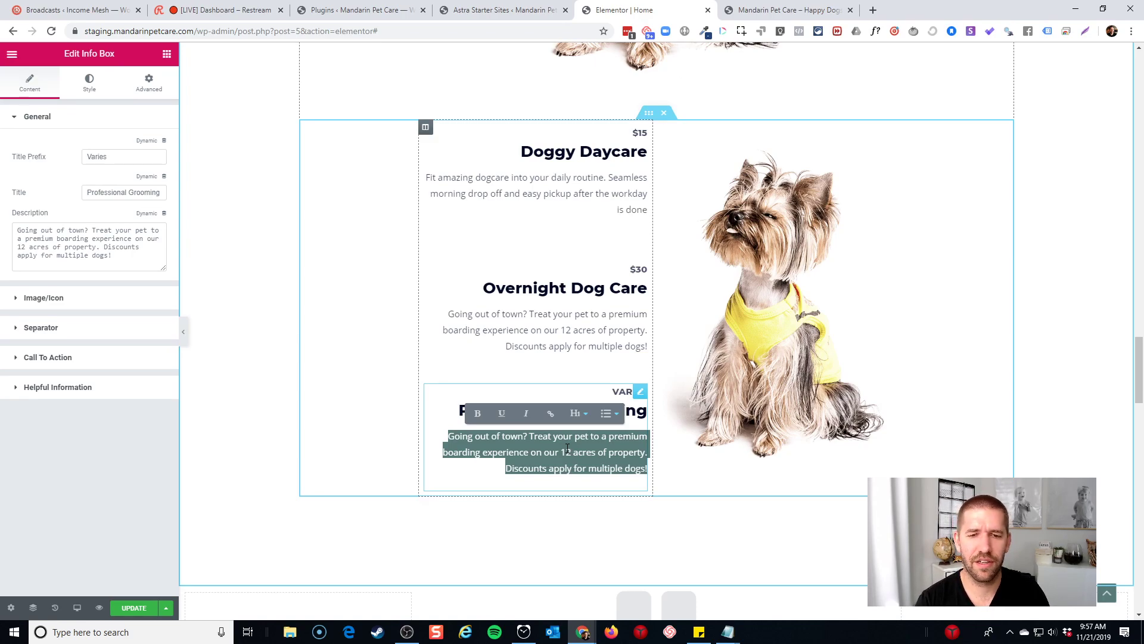
key("BackSpace")
type("Keep yo")
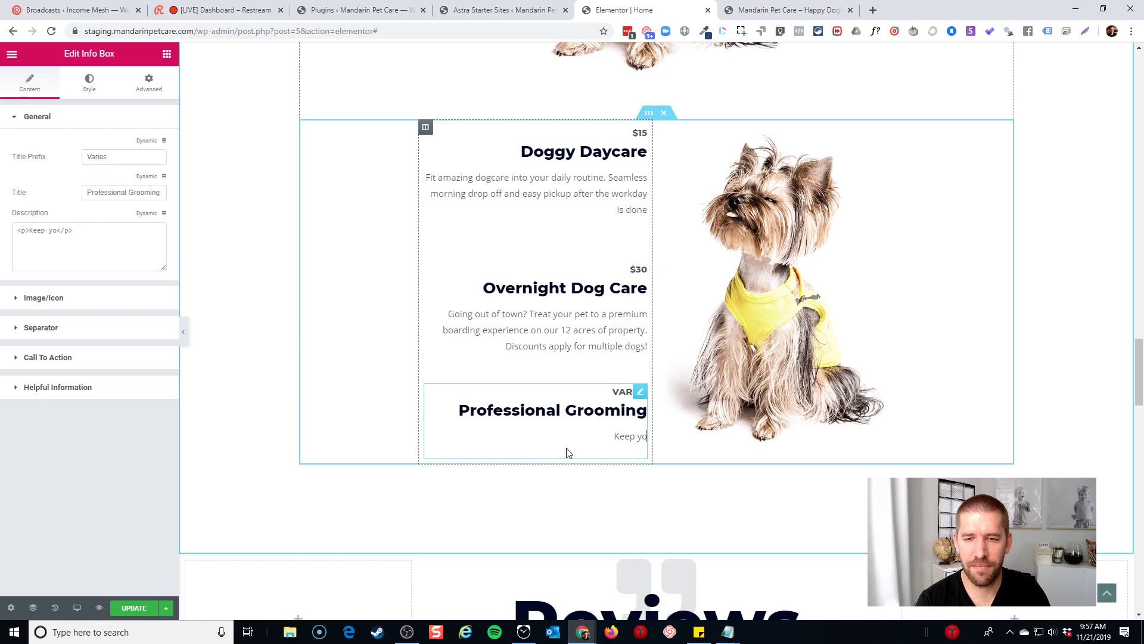
type("ur dog clean at the")
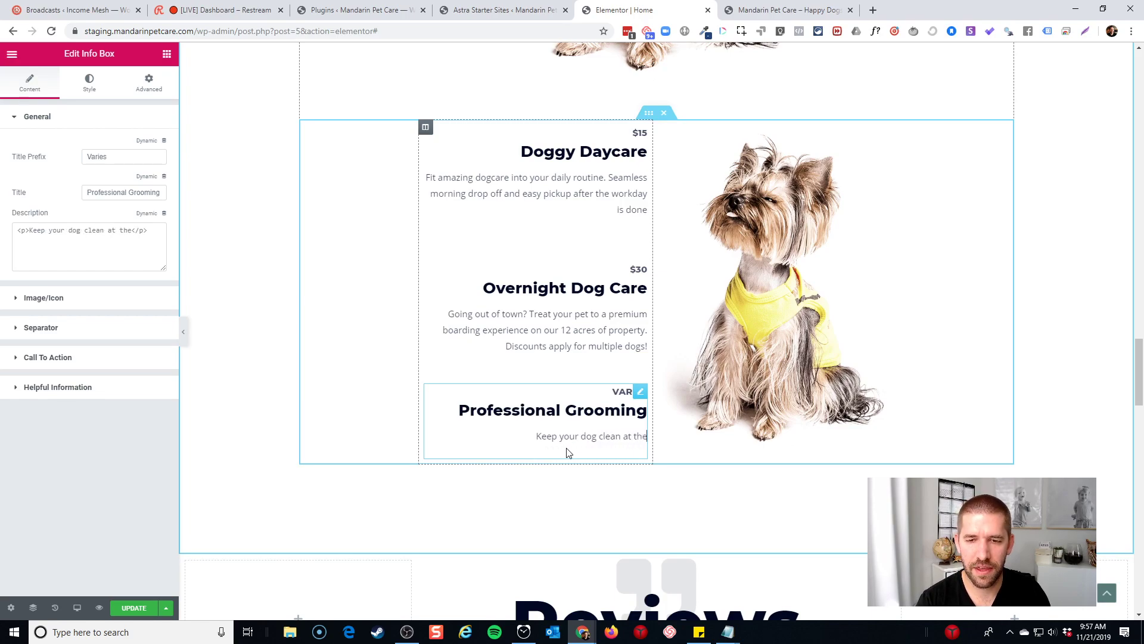
type(" end of his stay, ")
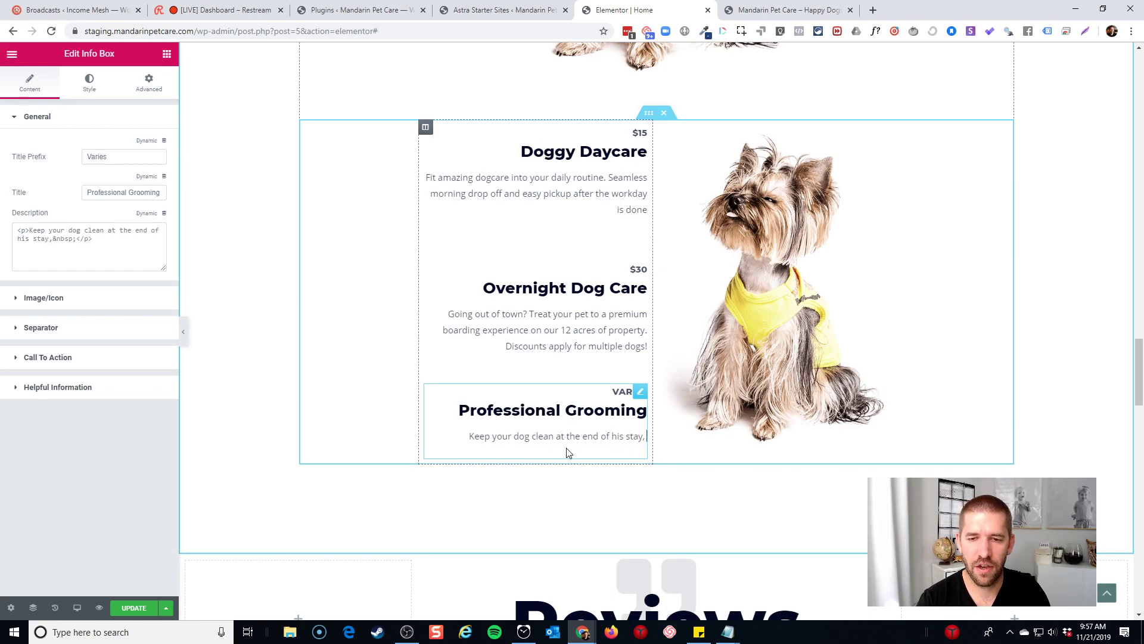
type("or")
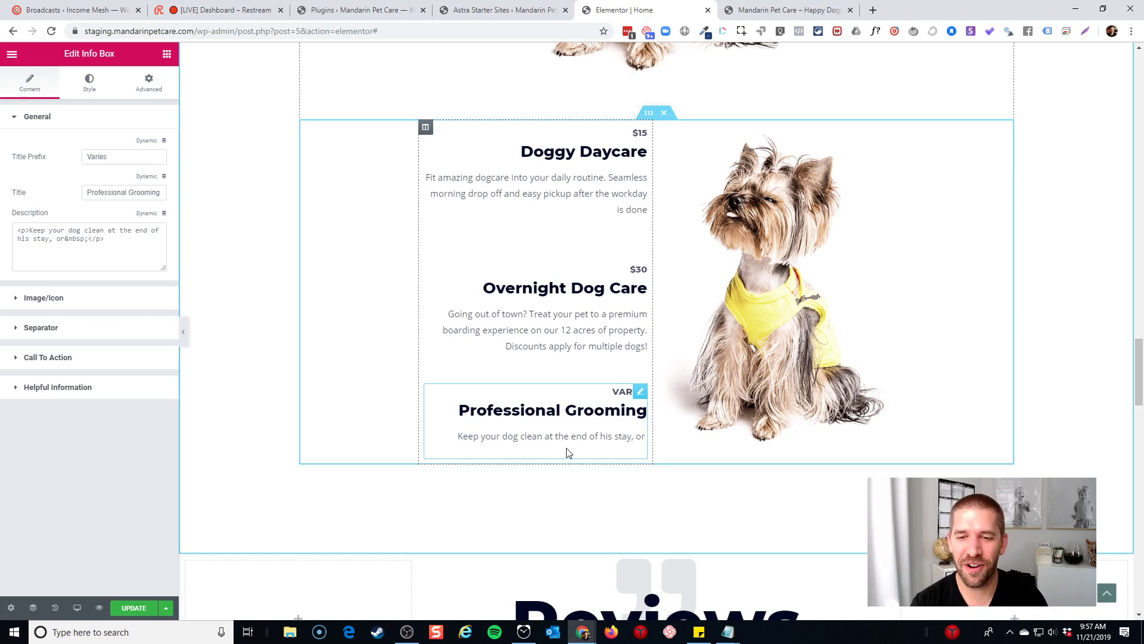
key("BackSpace")
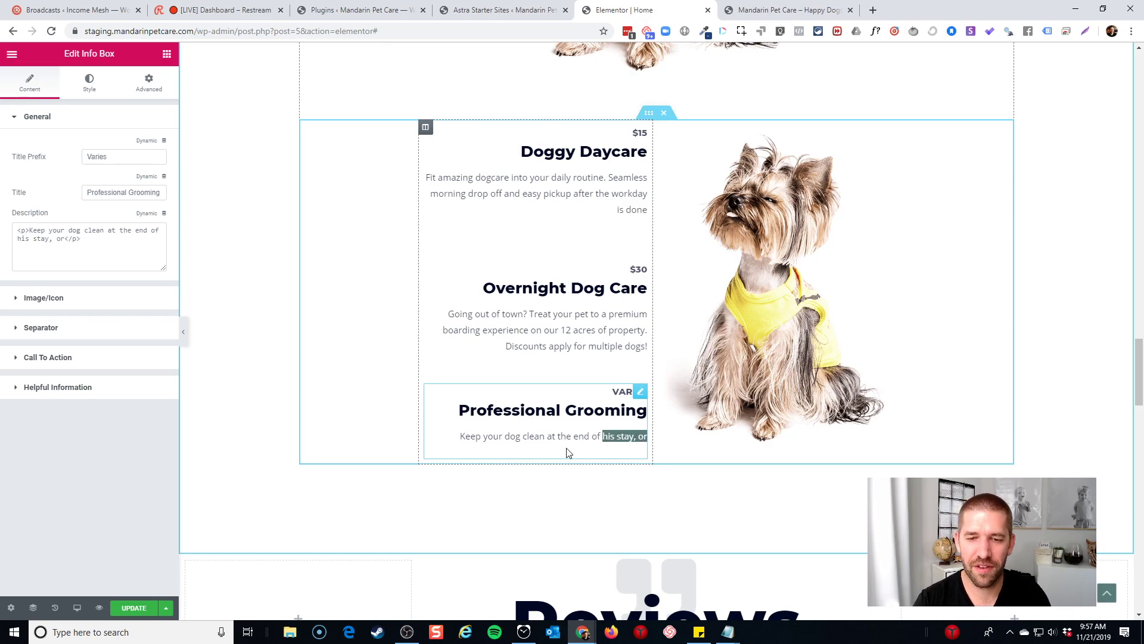
key("ctrl+shift+Right")
key("ctrl+shift+Right")
type("with ")
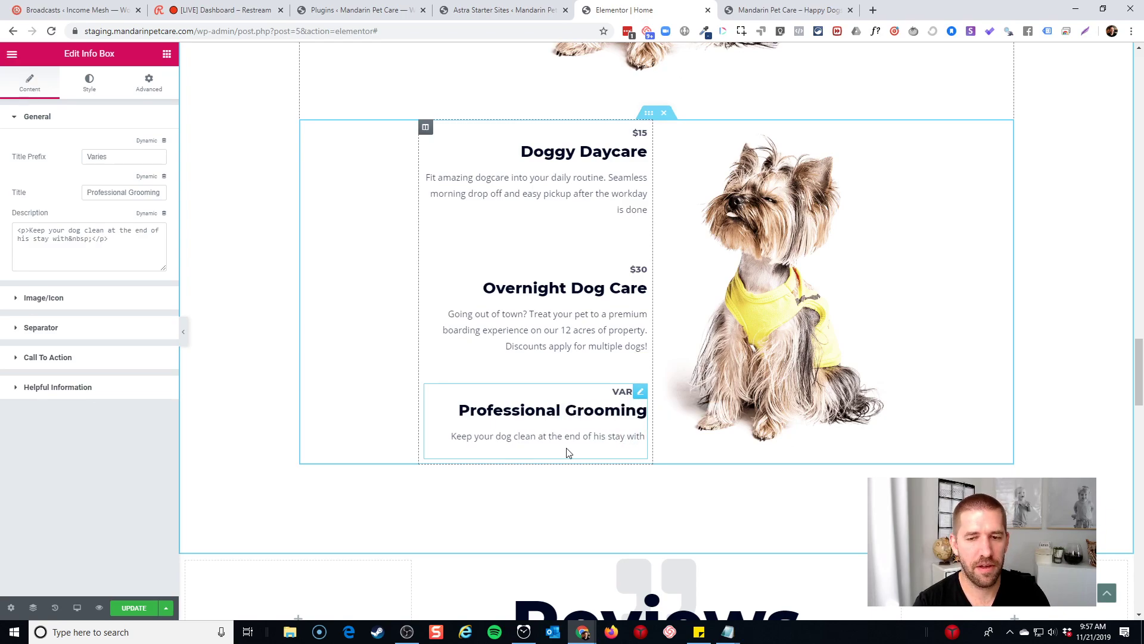
type("profes")
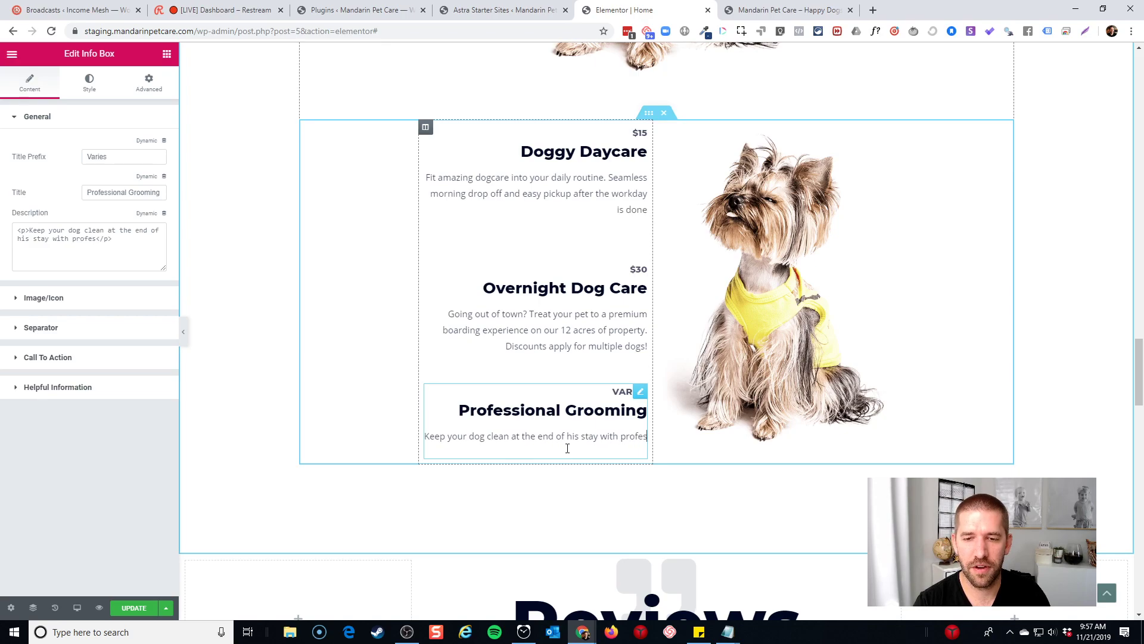
type("sional bat")
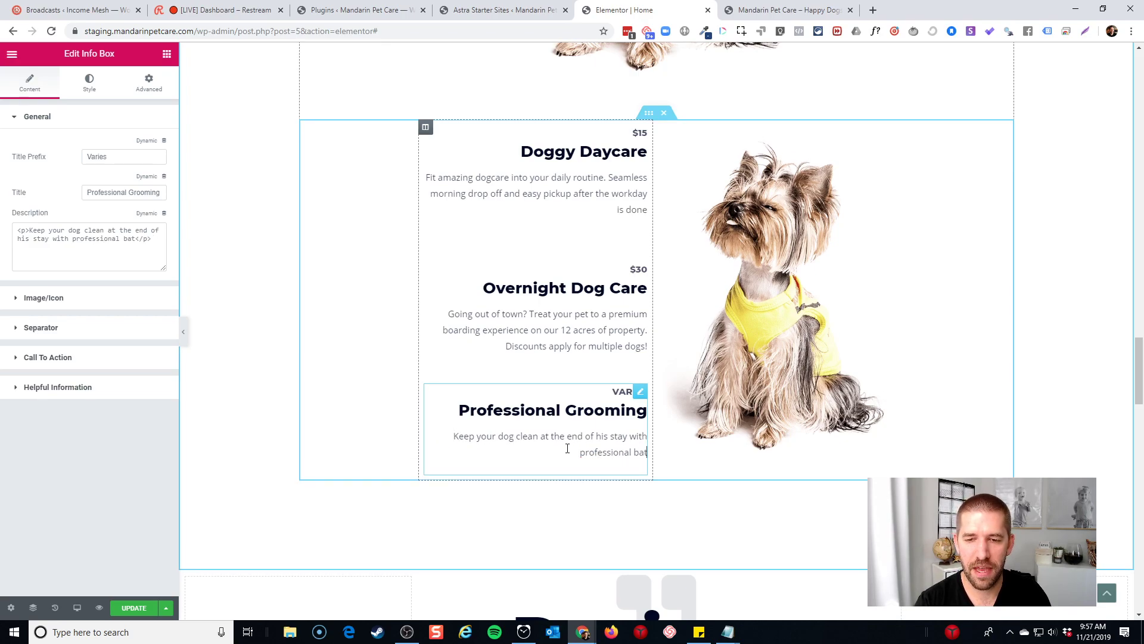
type("hs, nai")
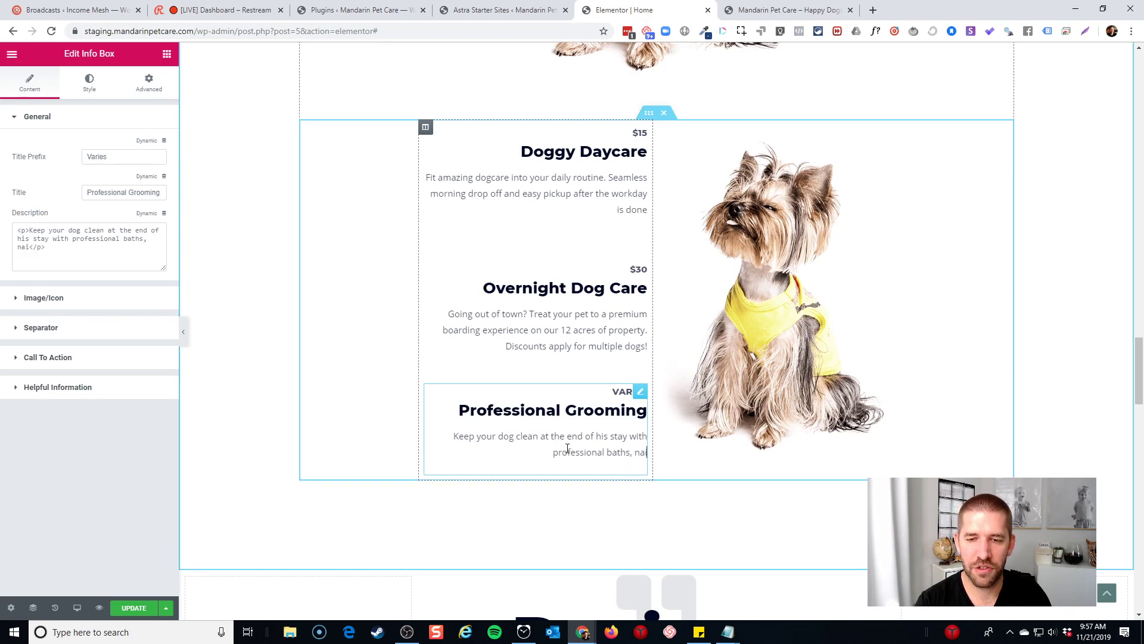
type("l trimming, and more!")
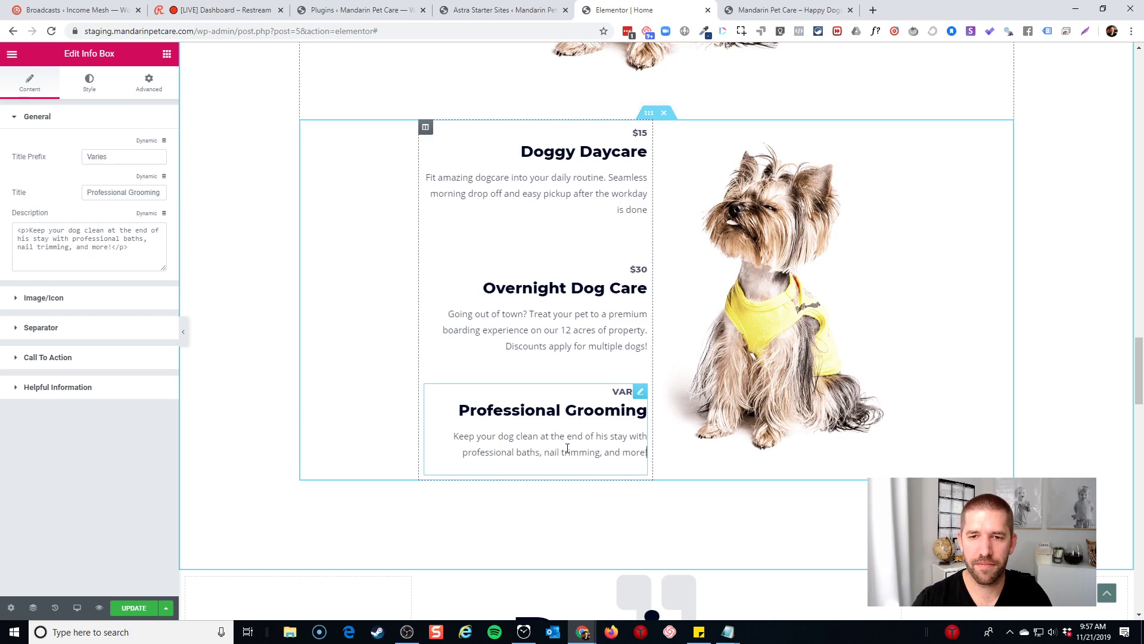
scroll(733, 363, "up", 5)
scroll(977, 301, "down", 4)
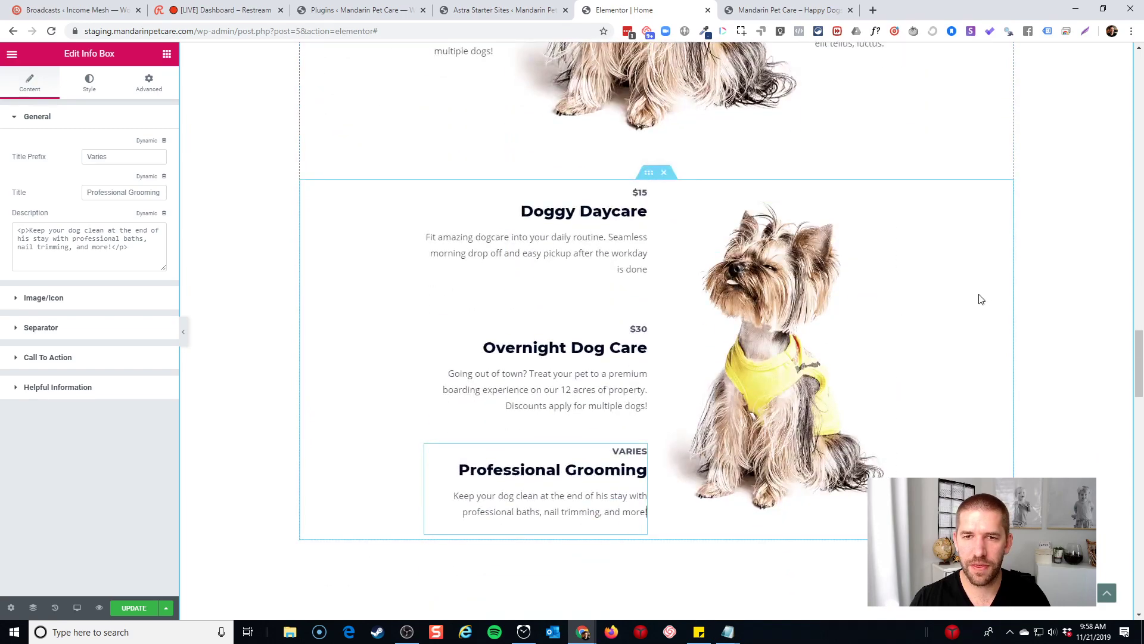
scroll(963, 312, "up", 7)
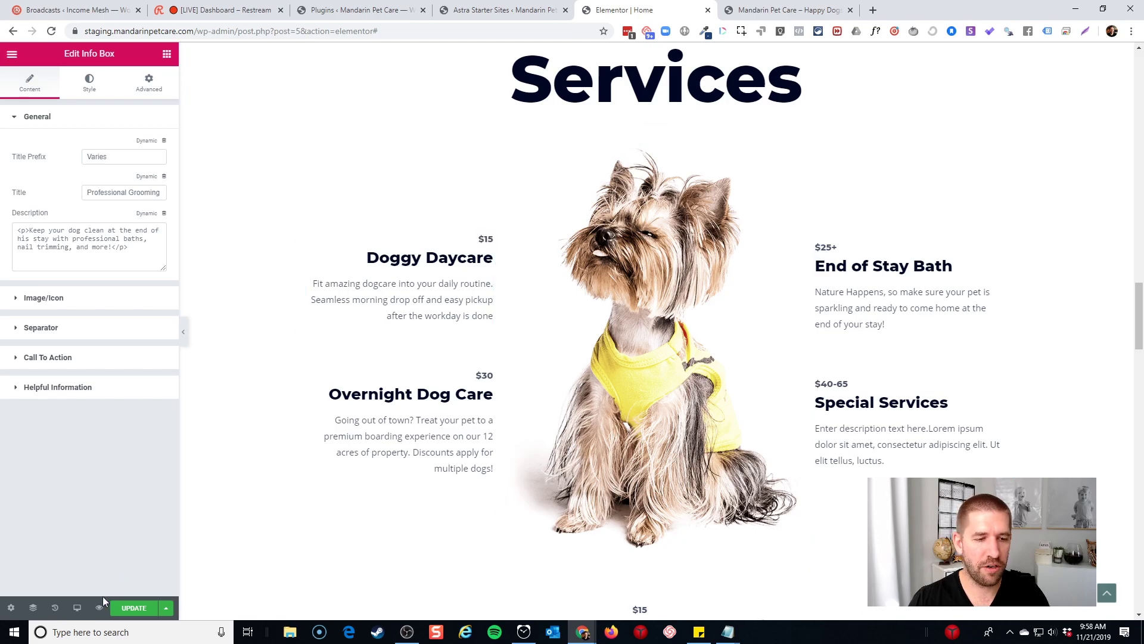
left_click(77, 607)
left_click(40, 553)
scroll(737, 282, "down", 20)
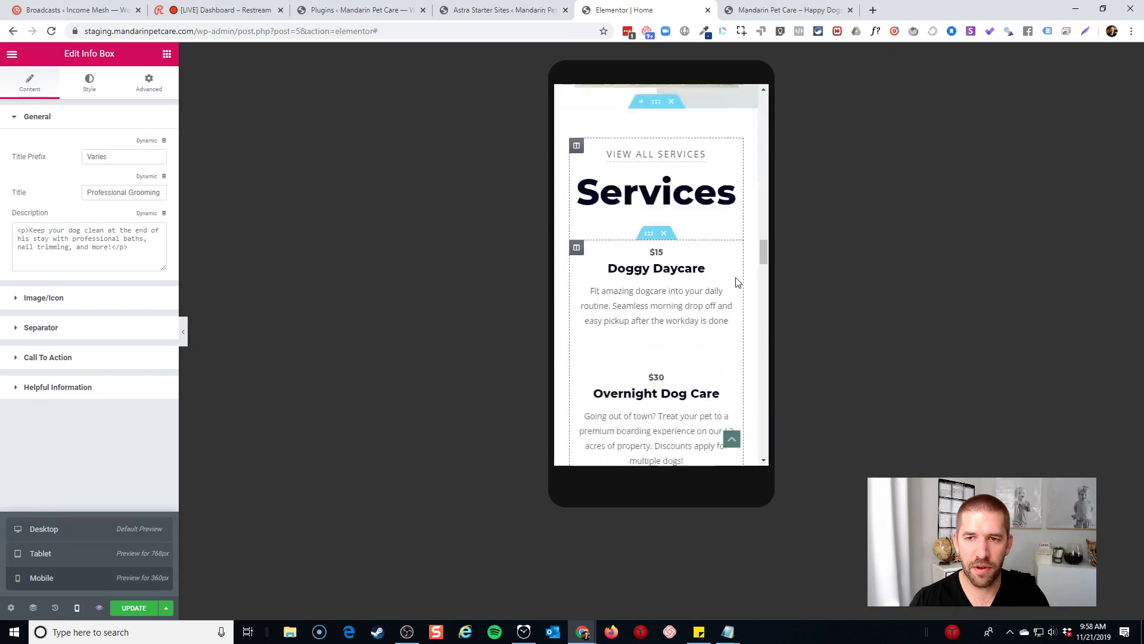
scroll(731, 279, "up", 10)
scroll(731, 279, "up", 5)
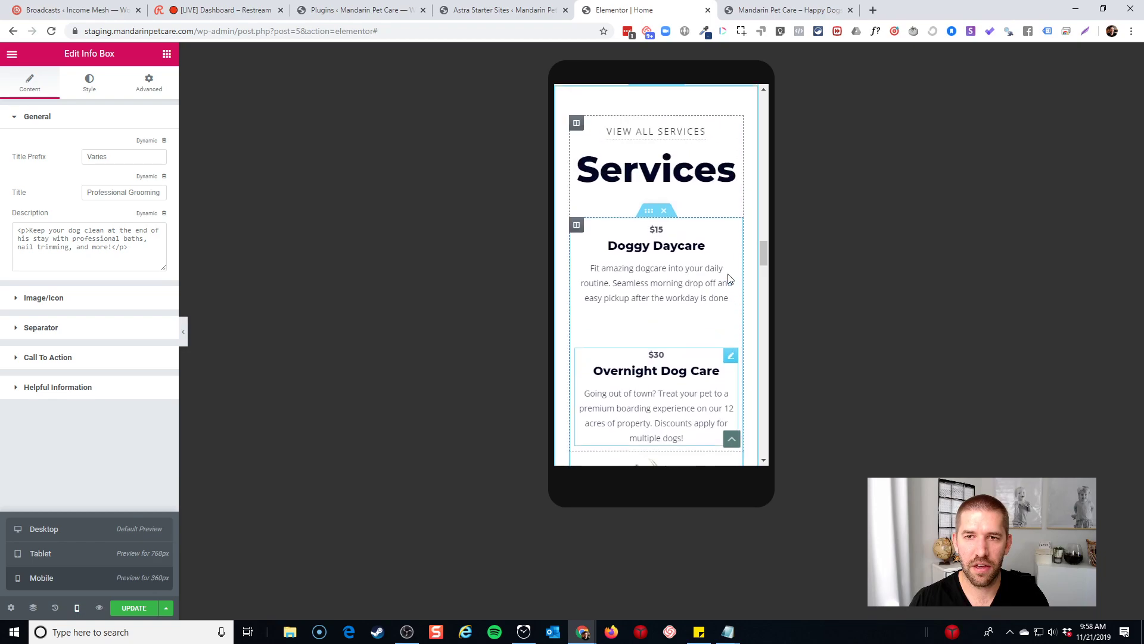
scroll(659, 286, "down", 5)
scroll(659, 286, "down", 10)
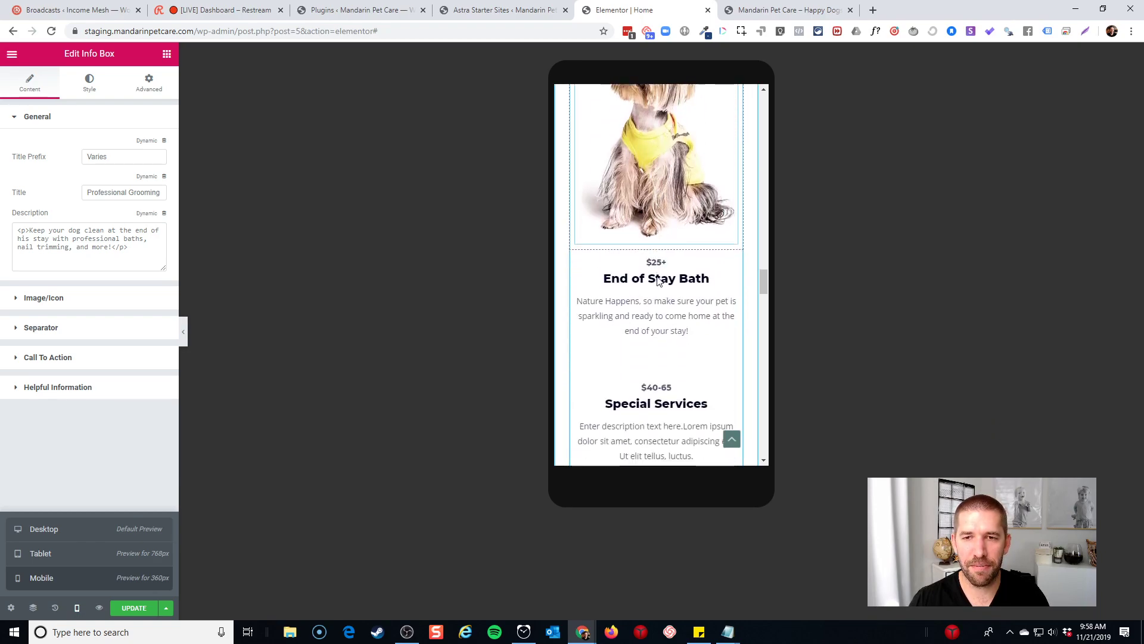
scroll(668, 278, "down", 6)
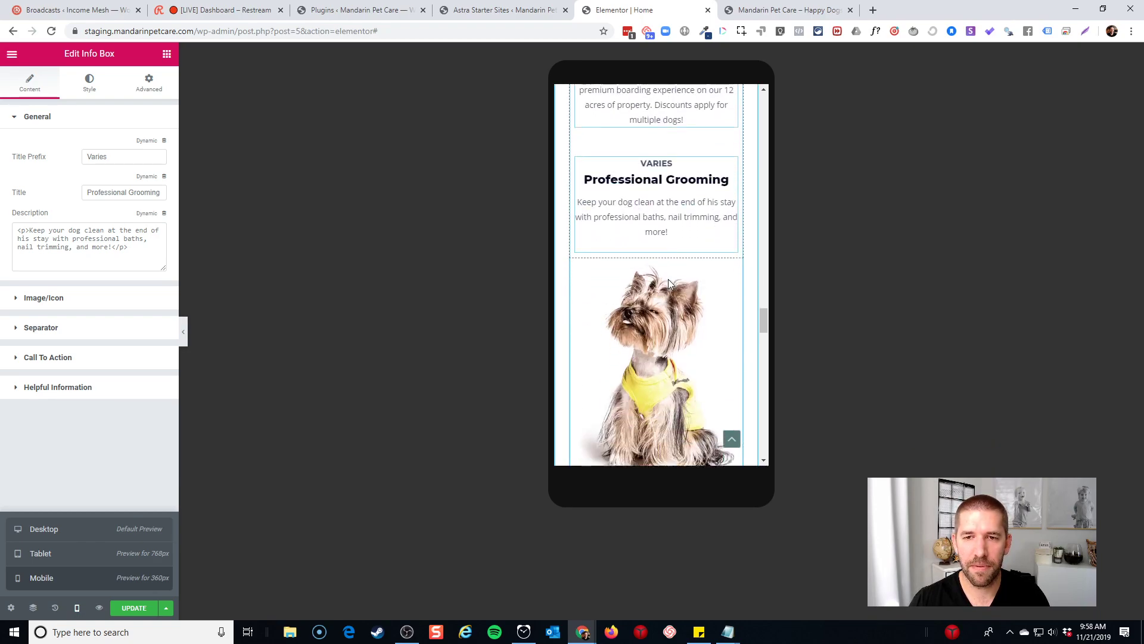
left_click(66, 530)
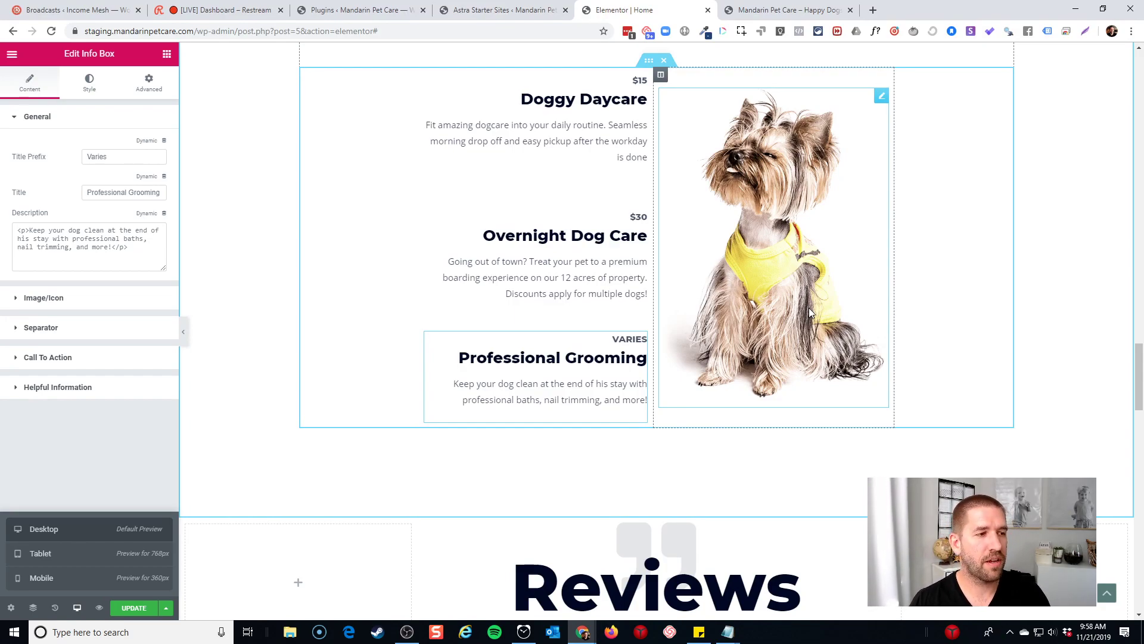
scroll(864, 314, "up", 1)
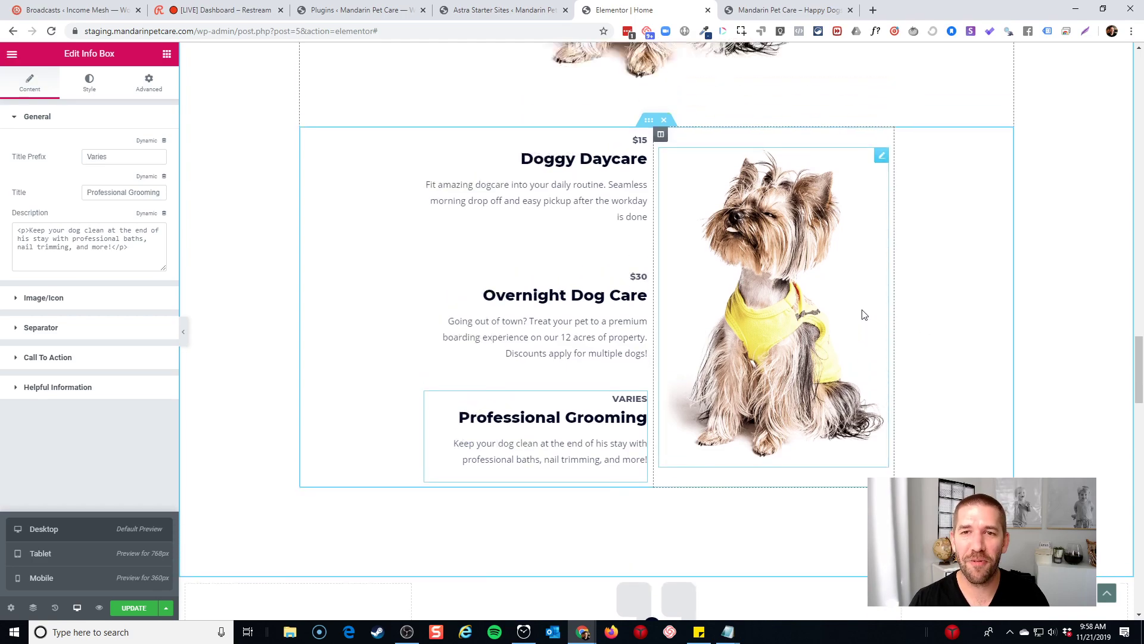
scroll(864, 315, "up", 7)
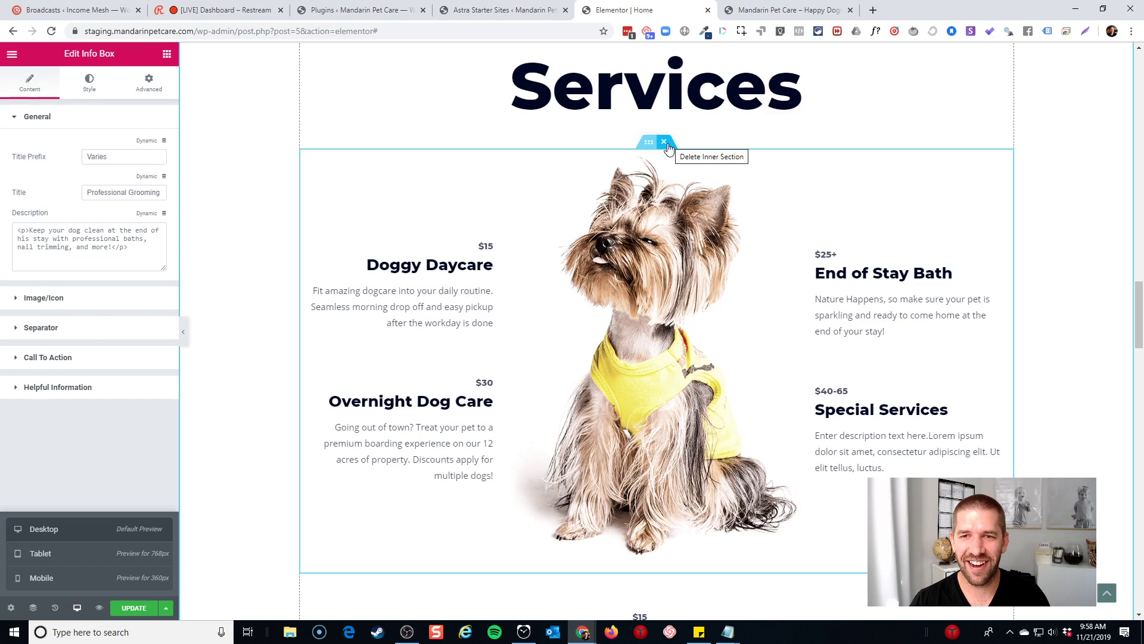
Delete the old inner services section
left_click(664, 142)
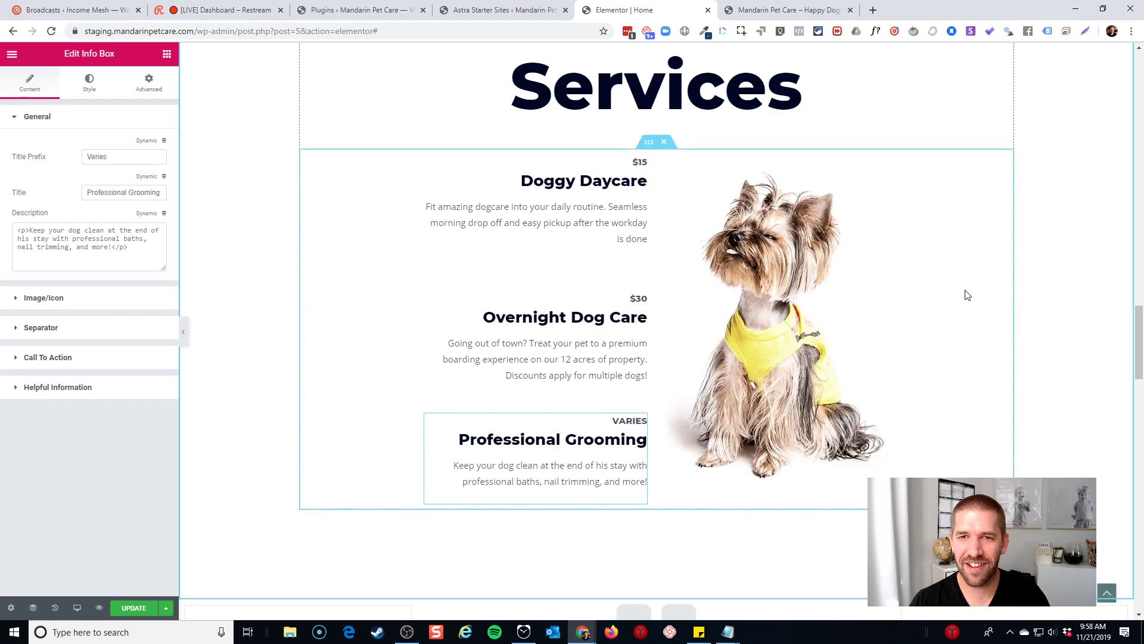
scroll(688, 276, "up", 4)
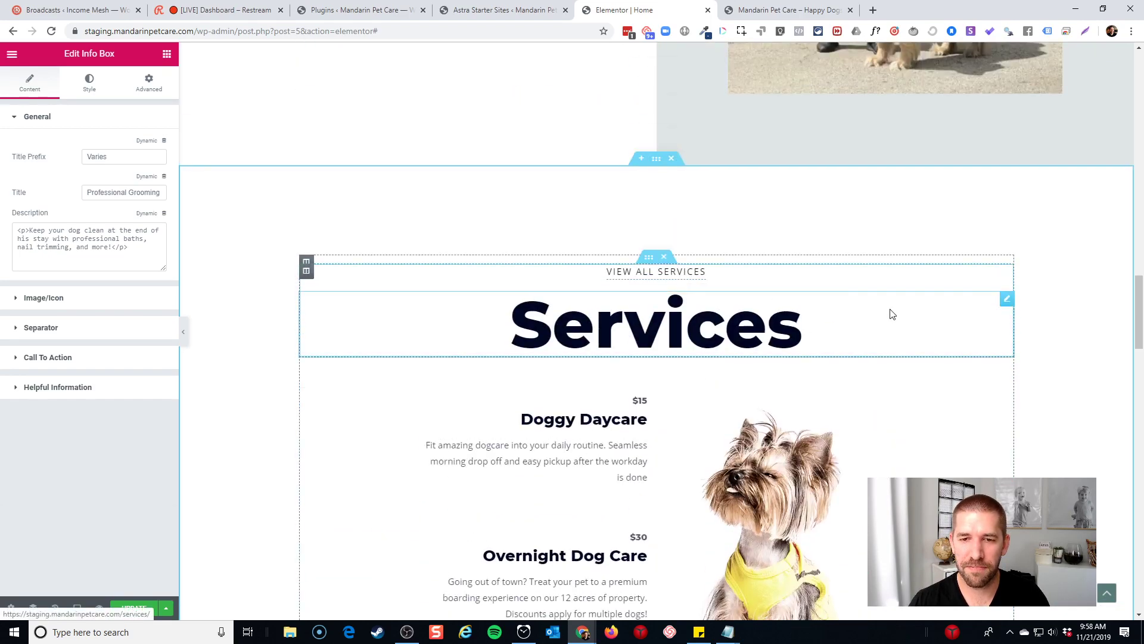
scroll(864, 307, "down", 3)
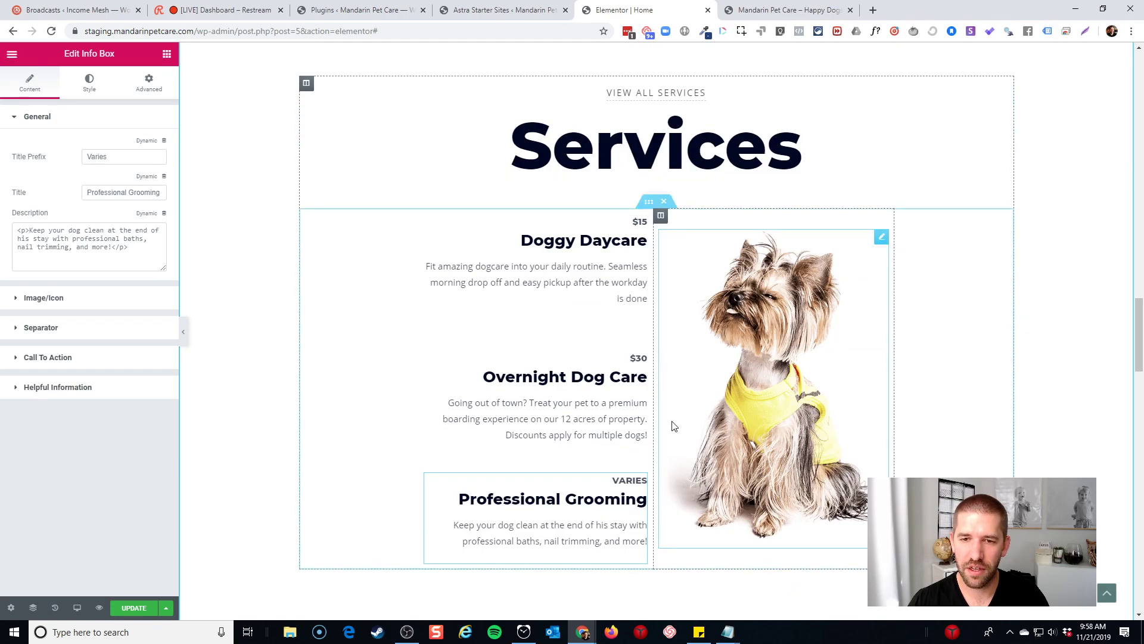
scroll(677, 480, "down", 2)
scroll(658, 167, "up", 3)
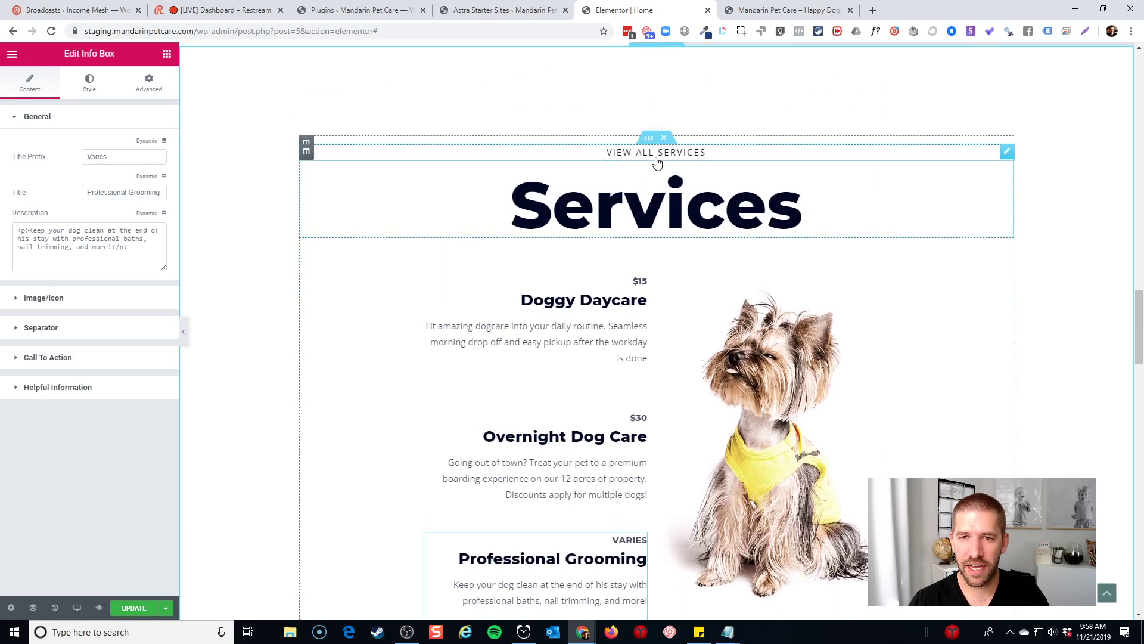
Duplicate the VIEW ALL SERVICES button and move the copy below the services list
right_click(656, 160)
left_click(689, 205)
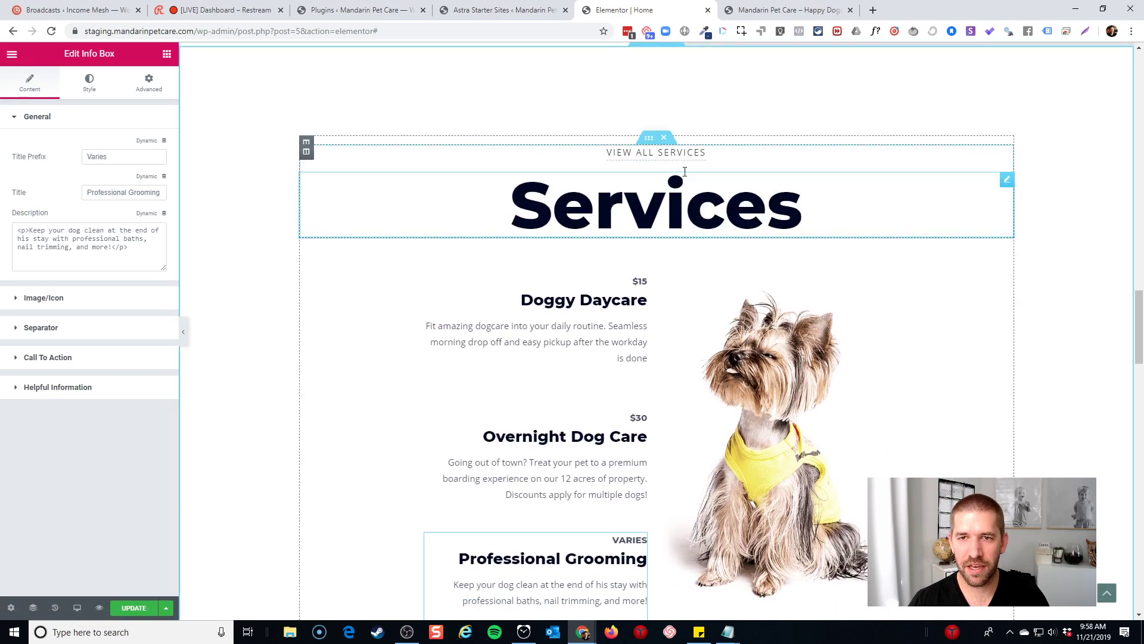
scroll(688, 203, "down", 6)
right_click(664, 273)
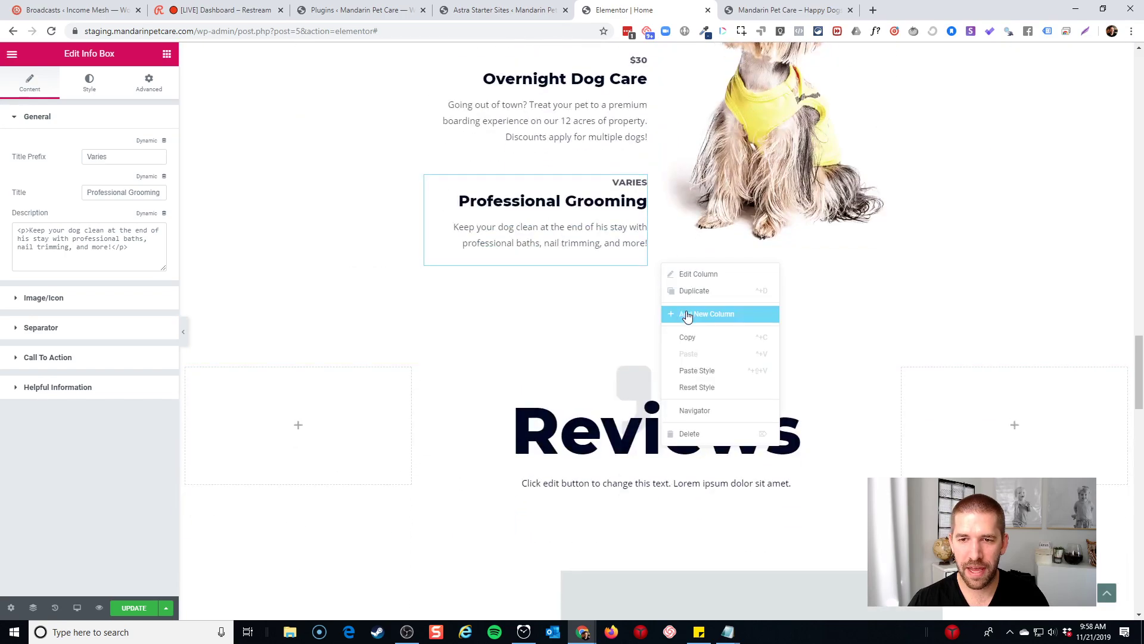
scroll(680, 258, "up", 4)
scroll(680, 258, "up", 2)
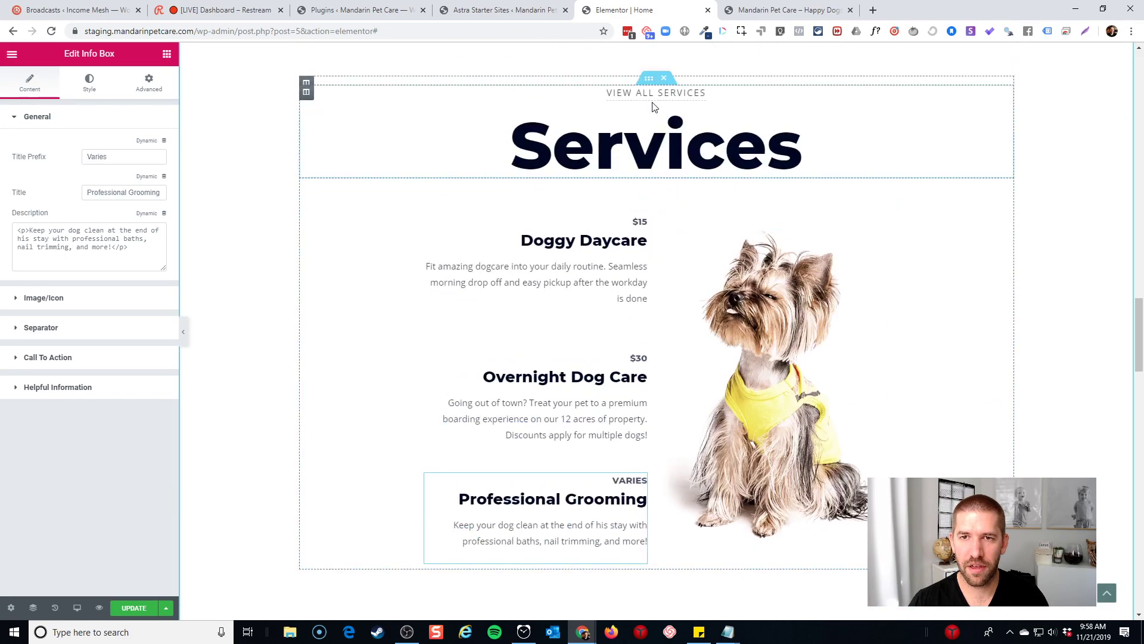
right_click(654, 95)
left_click(748, 124)
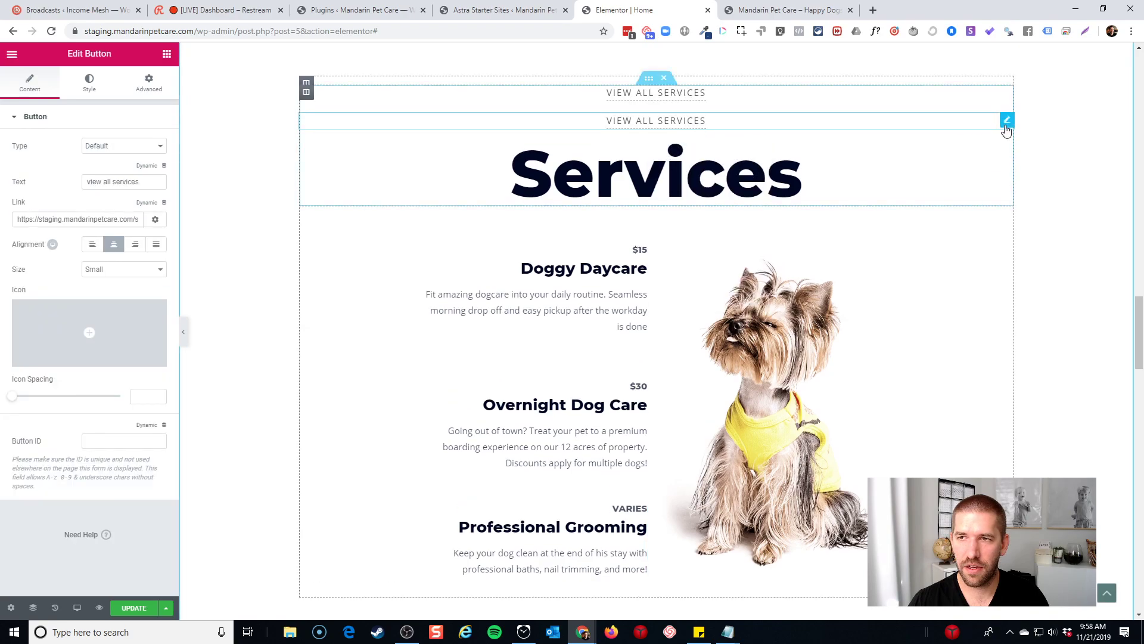
left_click_drag(1006, 121, 696, 589)
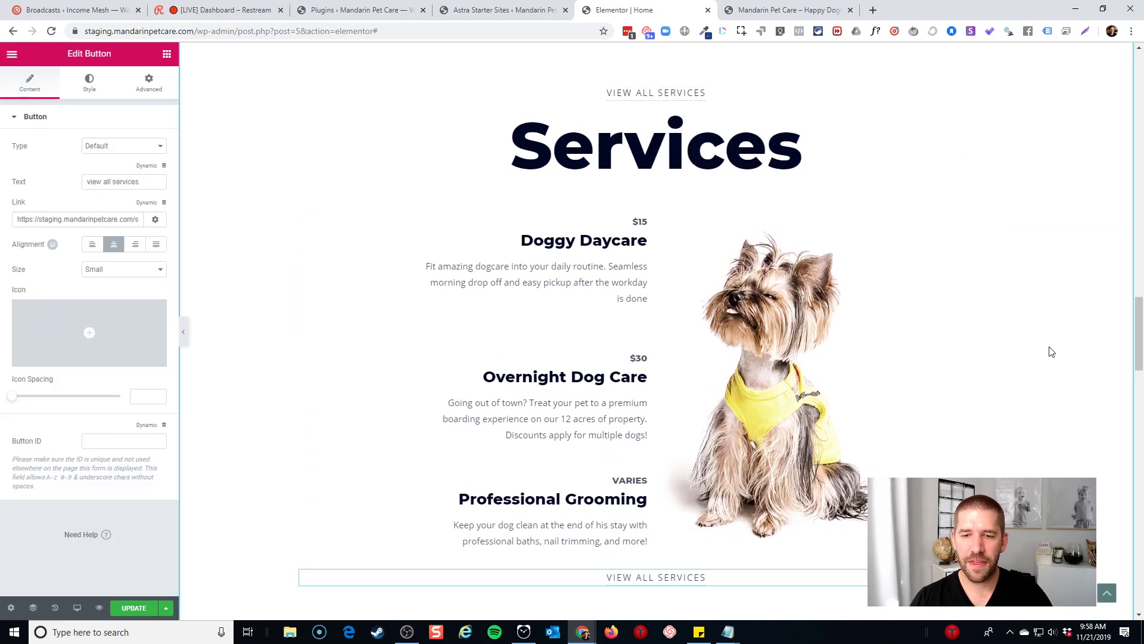
Confirm both VIEW ALL SERVICES buttons link to /services/
scroll(679, 531, "down", 2)
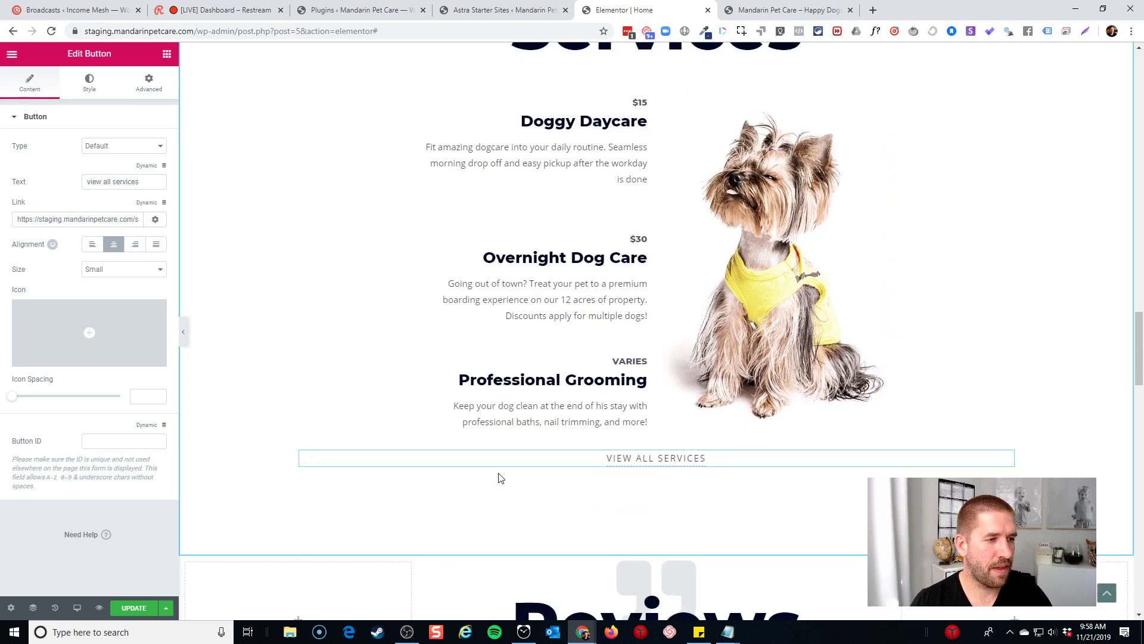
scroll(676, 388, "up", 5)
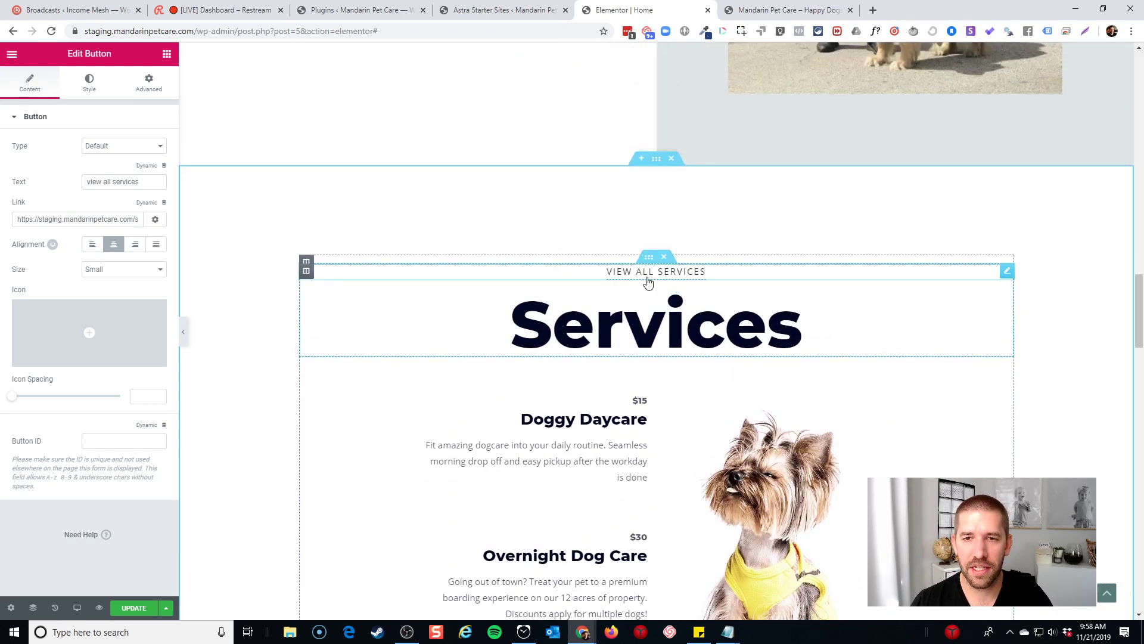
left_click(649, 279)
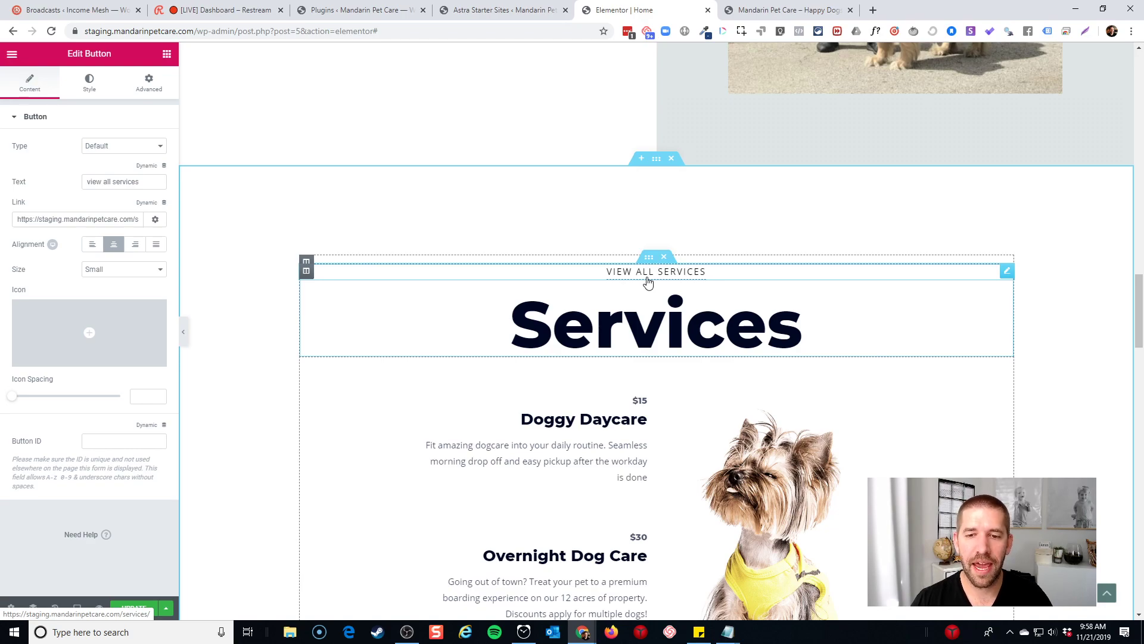
scroll(585, 378, "down", 3)
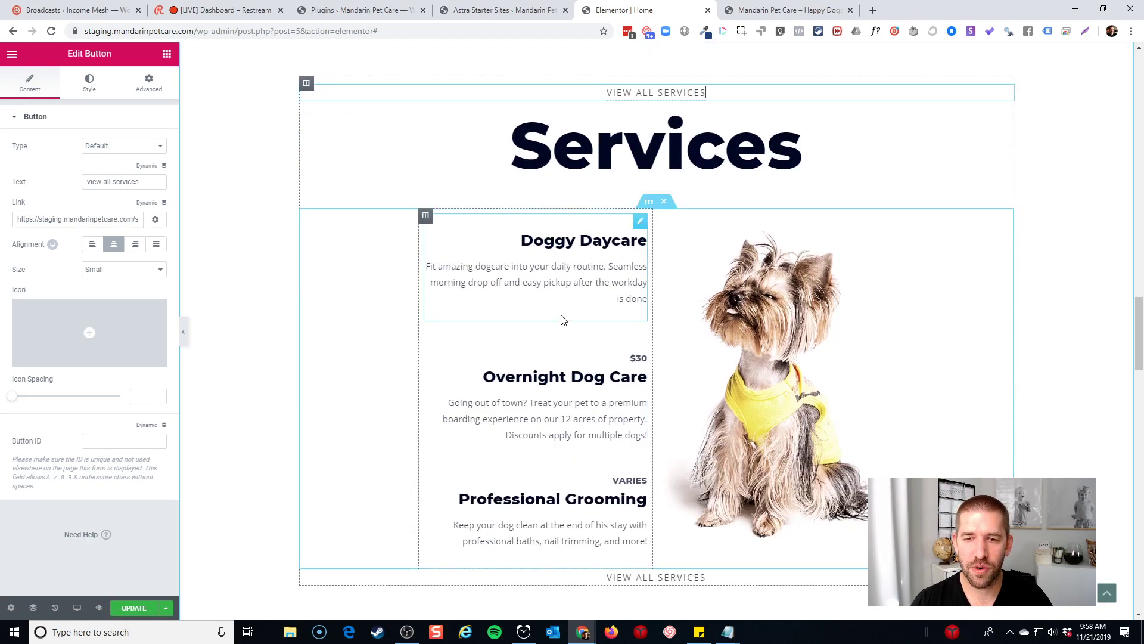
left_click(653, 575)
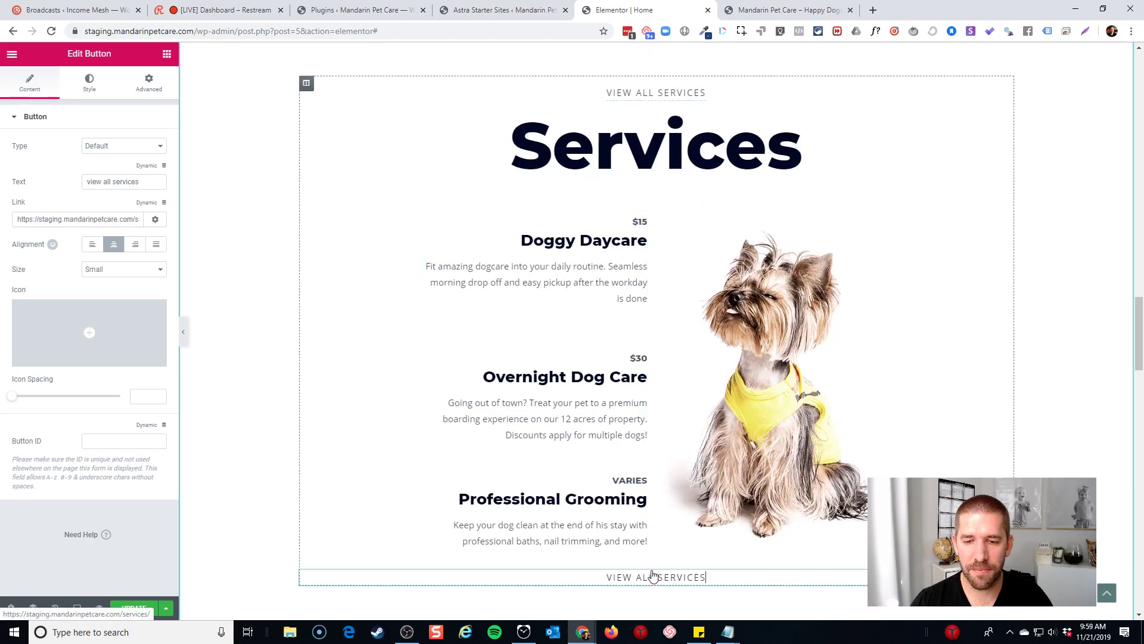
scroll(840, 560, "down", 1)
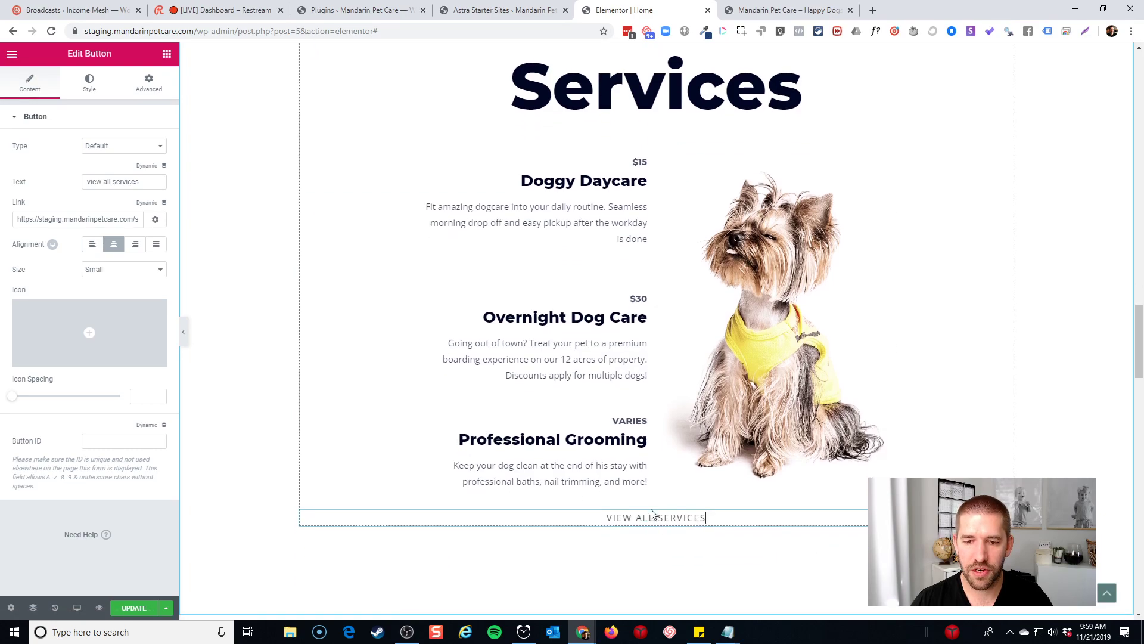
Give the service list section a 30 px bottom margin, then view the page on the live site
left_click(648, 142)
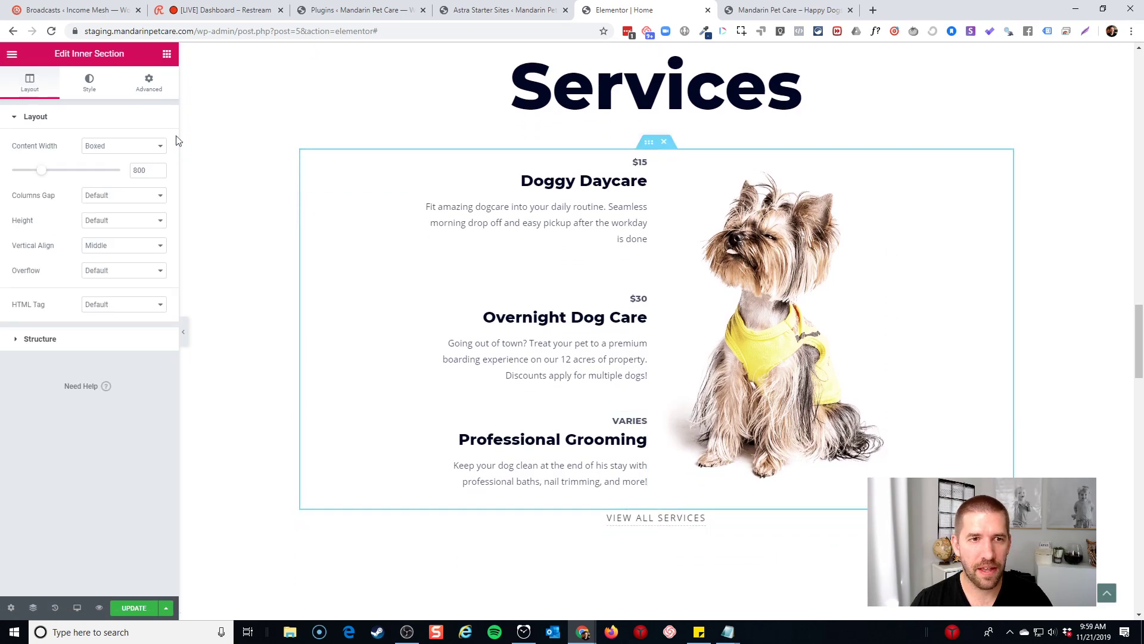
left_click(149, 82)
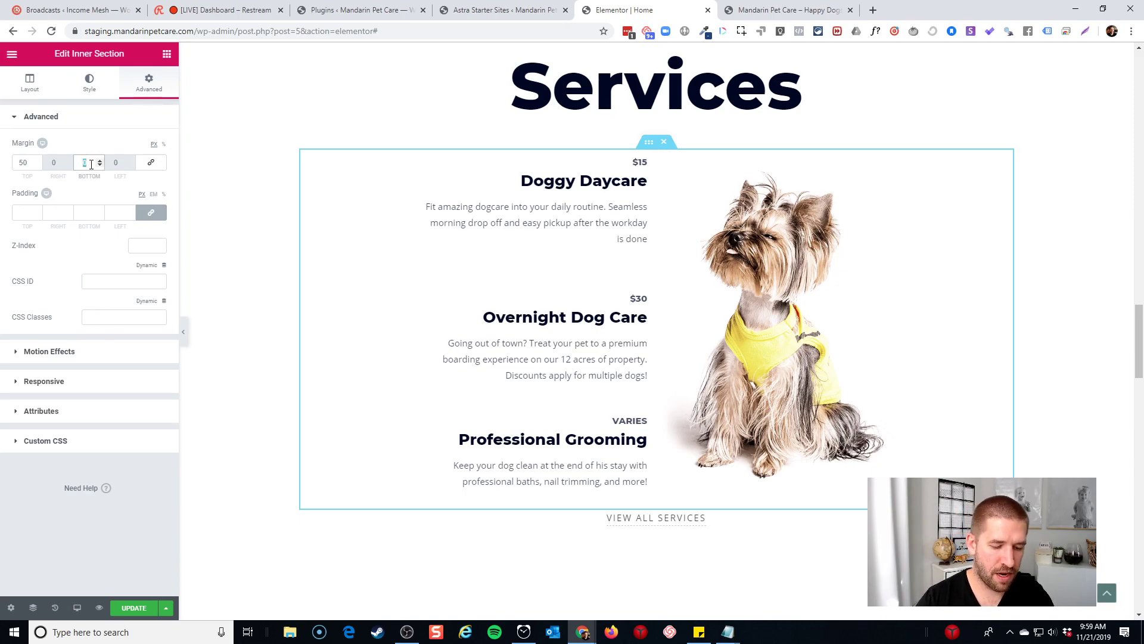
type("30")
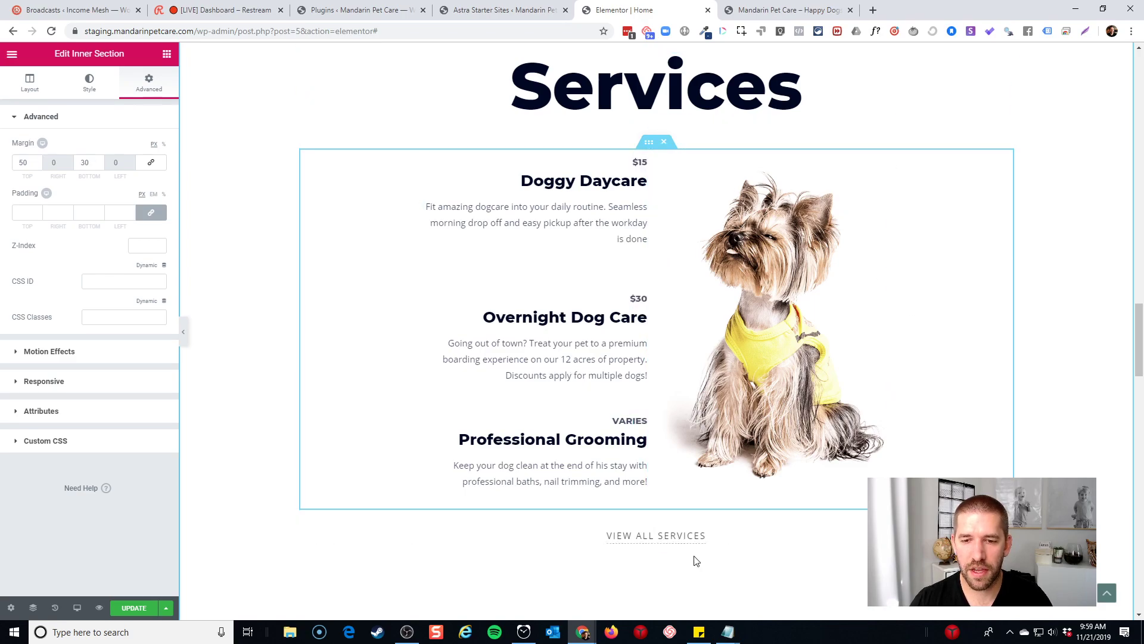
left_click(679, 535)
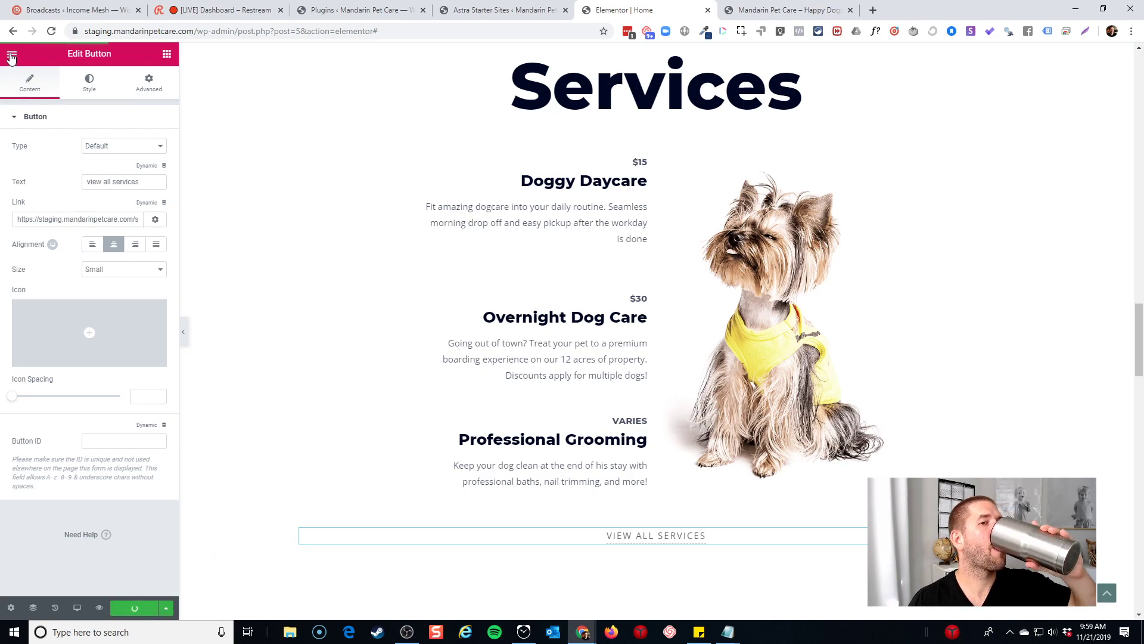
left_click(11, 55)
left_click(70, 340)
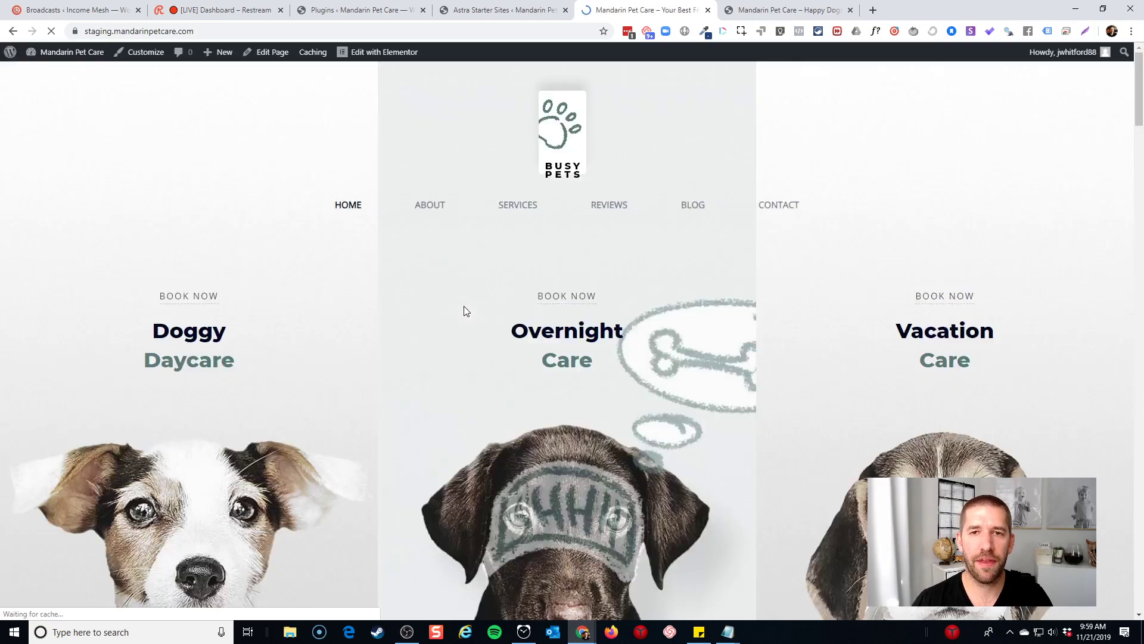
Test the Schedule a Free Tour link and the contact page's phone link, then return home
scroll(554, 236, "down", 4)
scroll(554, 236, "down", 12)
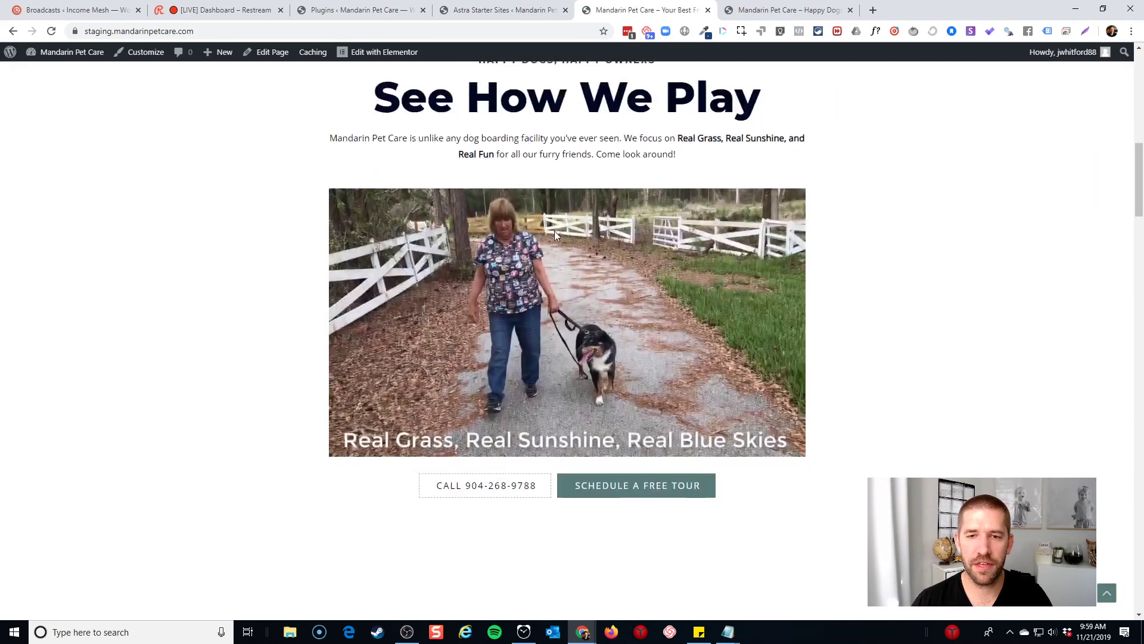
left_click(669, 249)
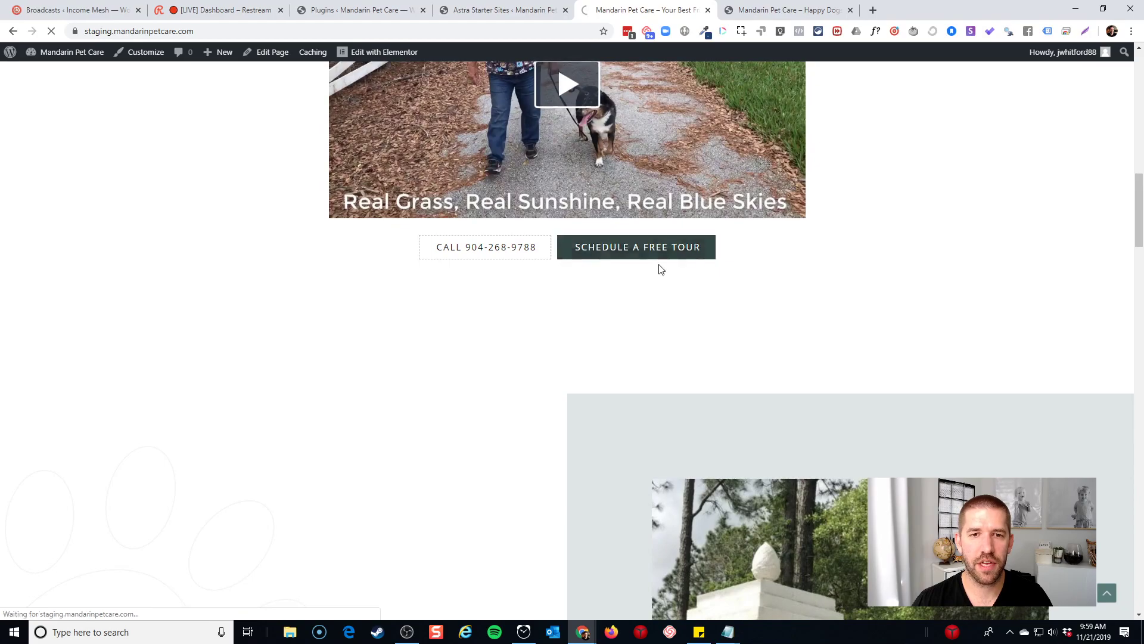
scroll(595, 265, "down", 10)
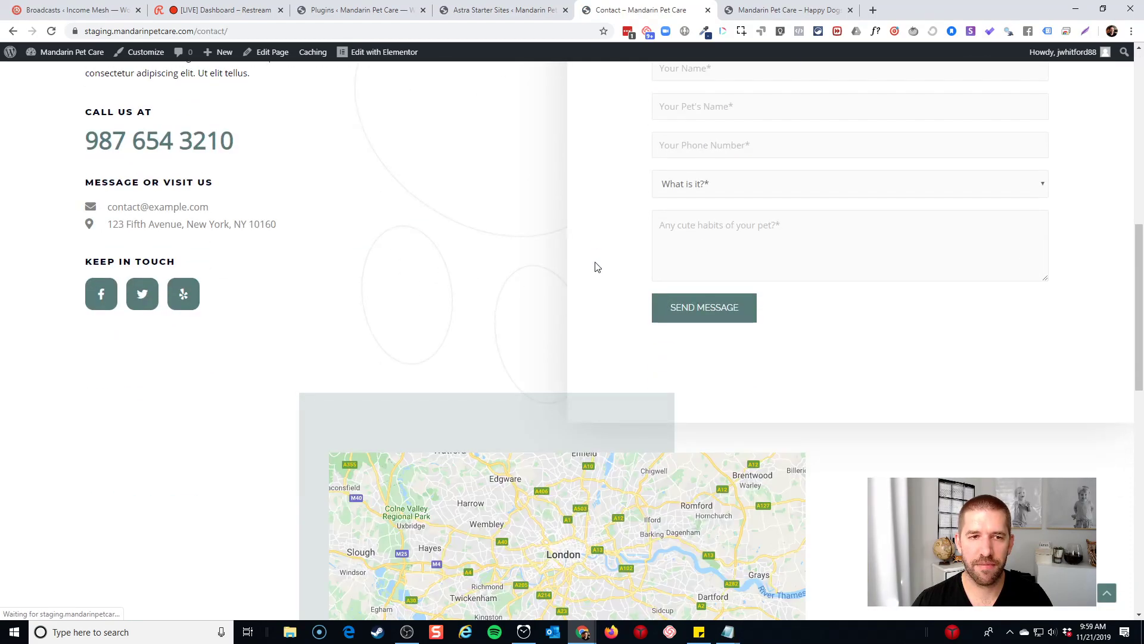
scroll(595, 266, "up", 3)
left_click(14, 31)
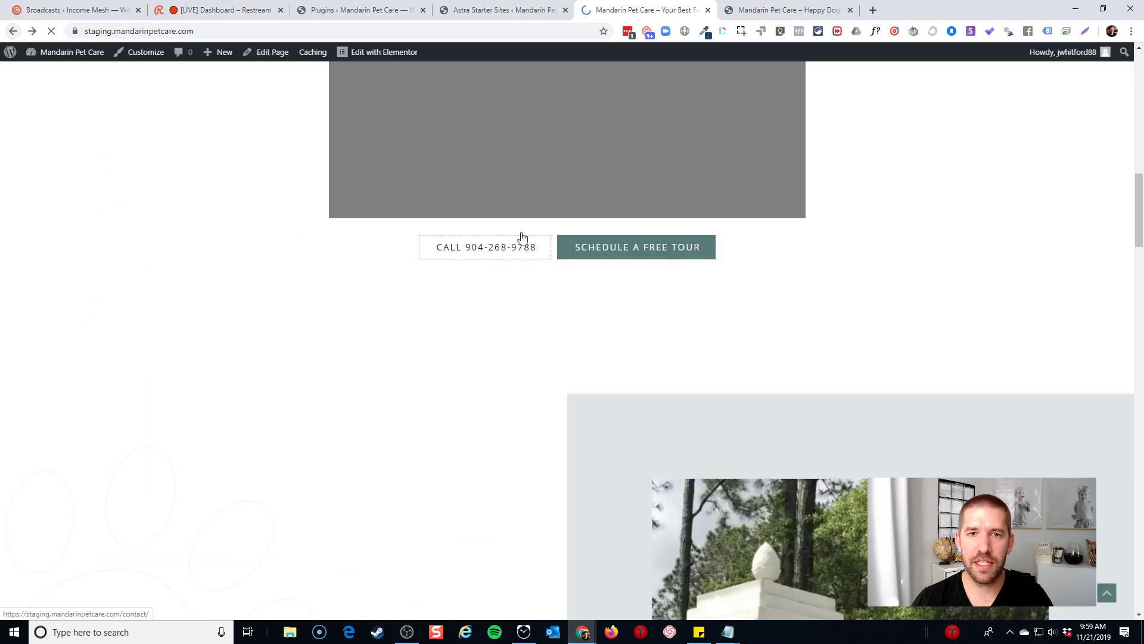
left_click(480, 262)
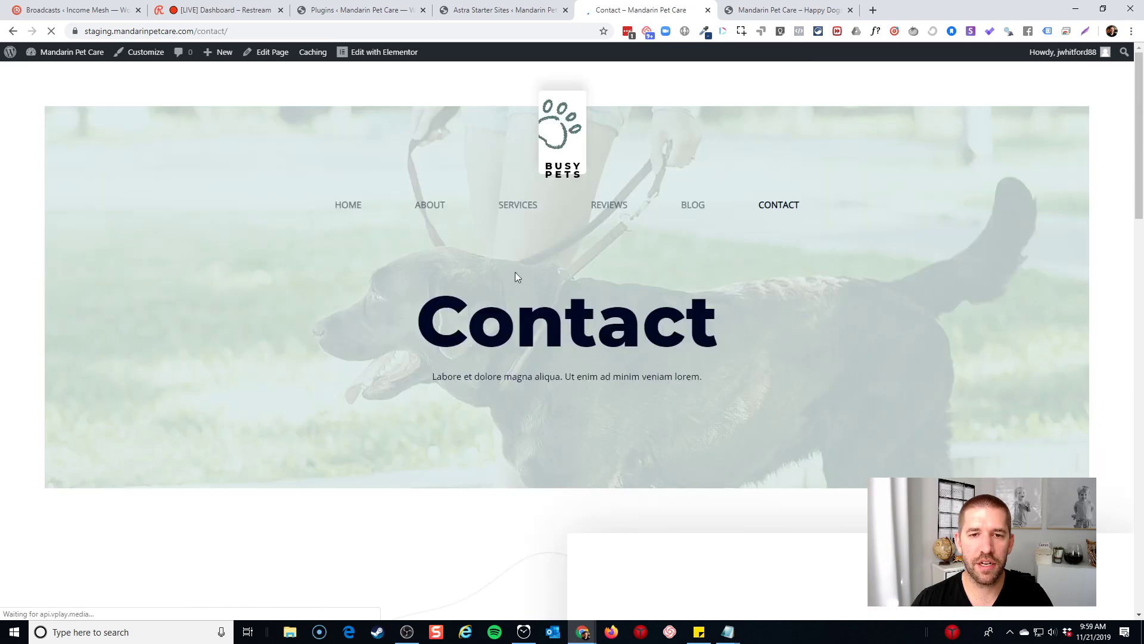
scroll(495, 321, "down", 10)
scroll(72, 138, "up", 6)
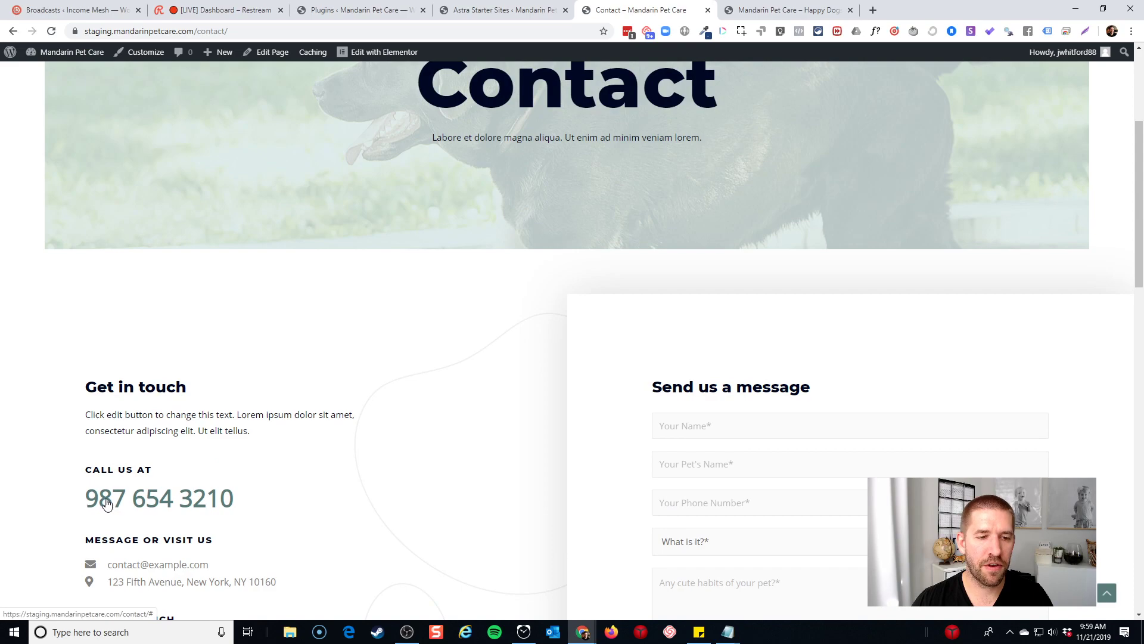
left_click(106, 504)
scroll(105, 503, "down", 5)
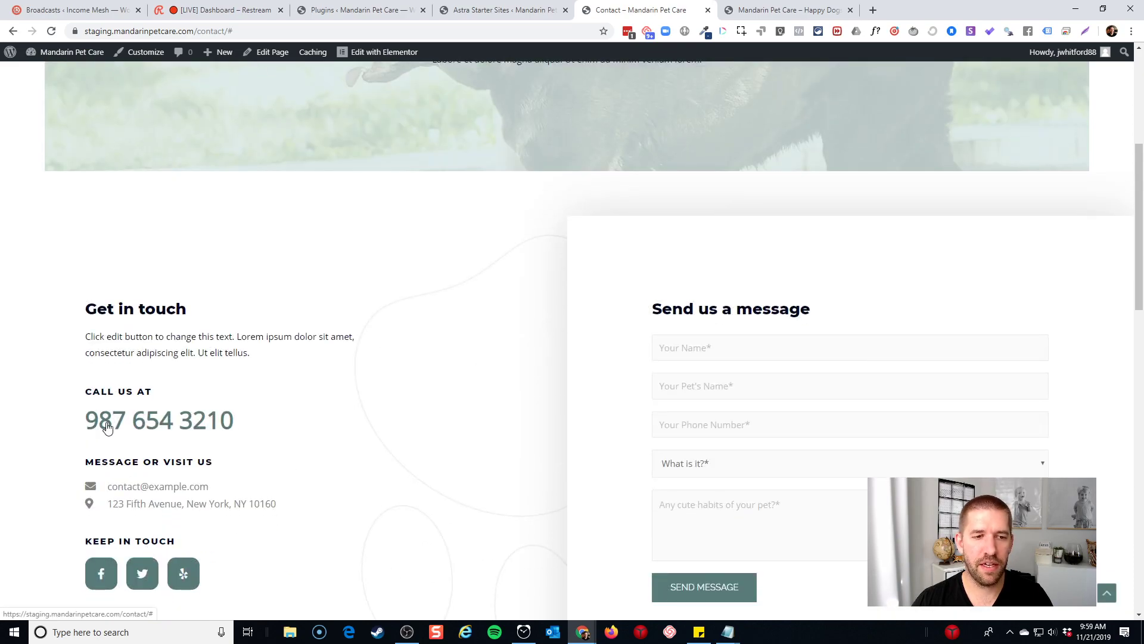
left_click(11, 31)
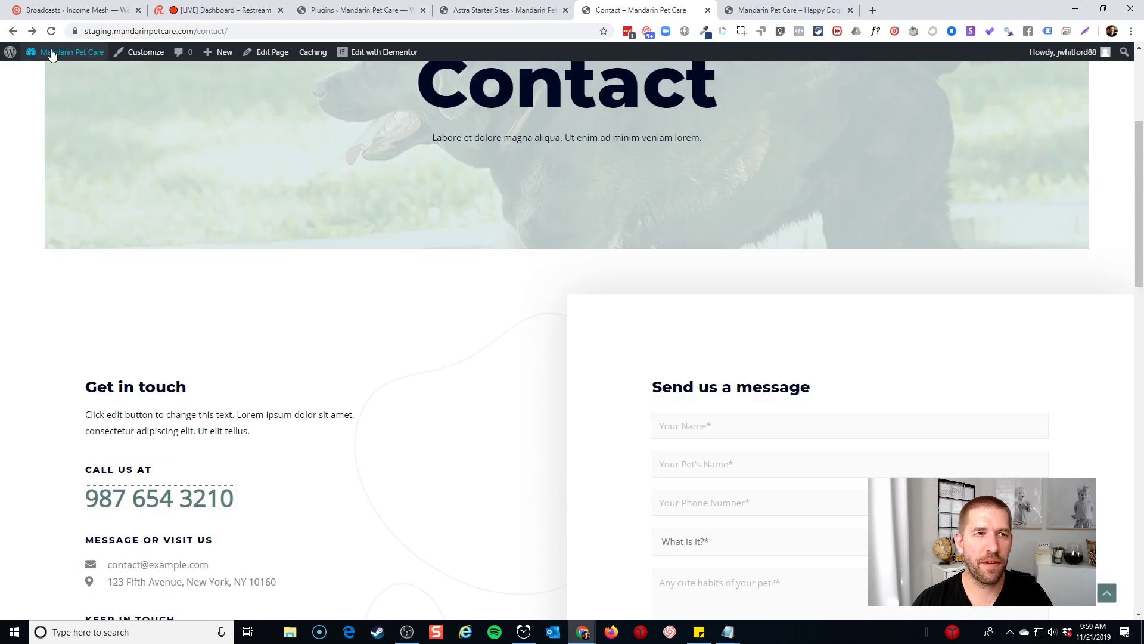
left_click(11, 31)
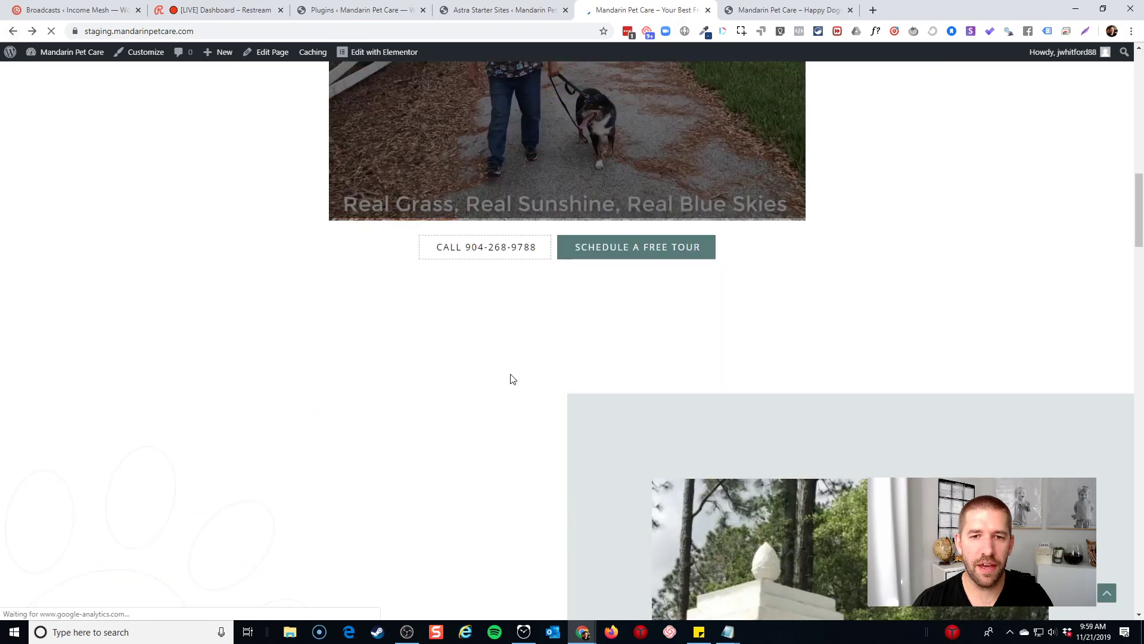
Follow VIEW ALL SERVICES to the Services page and open a new blank browser tab
scroll(527, 305, "down", 15)
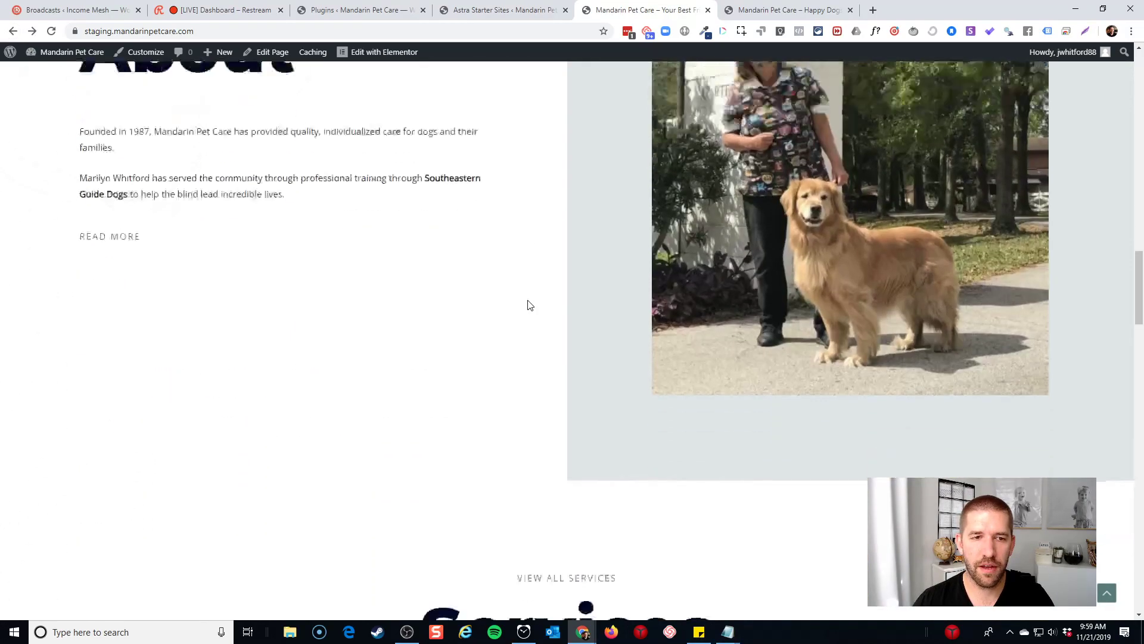
scroll(753, 322, "down", 3)
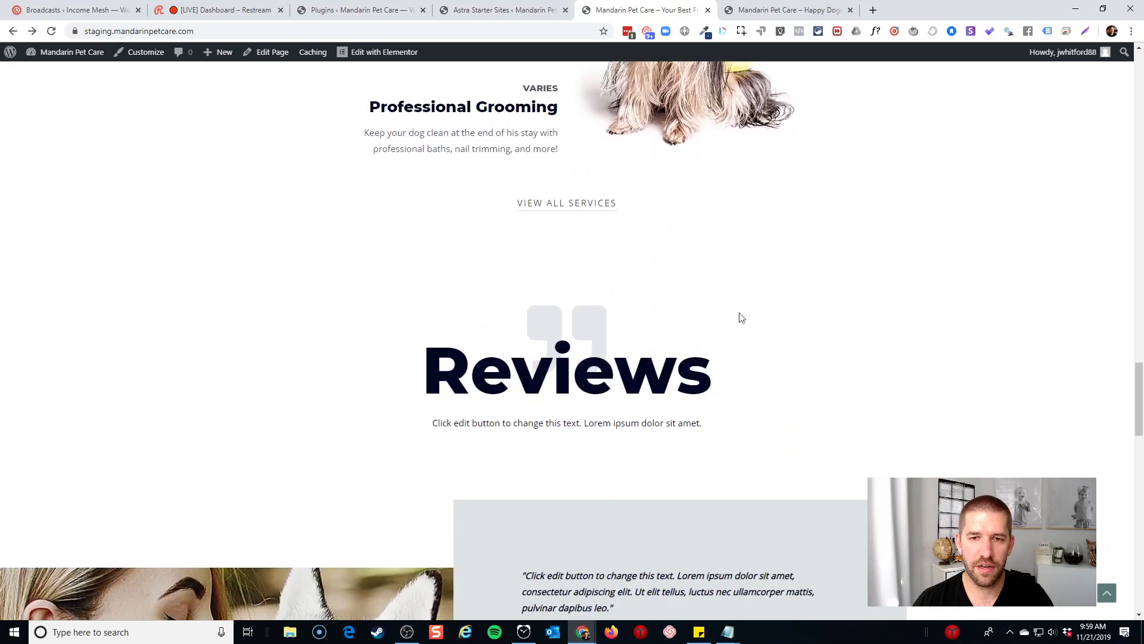
scroll(595, 232, "down", 2)
scroll(608, 257, "up", 3)
left_click(600, 268)
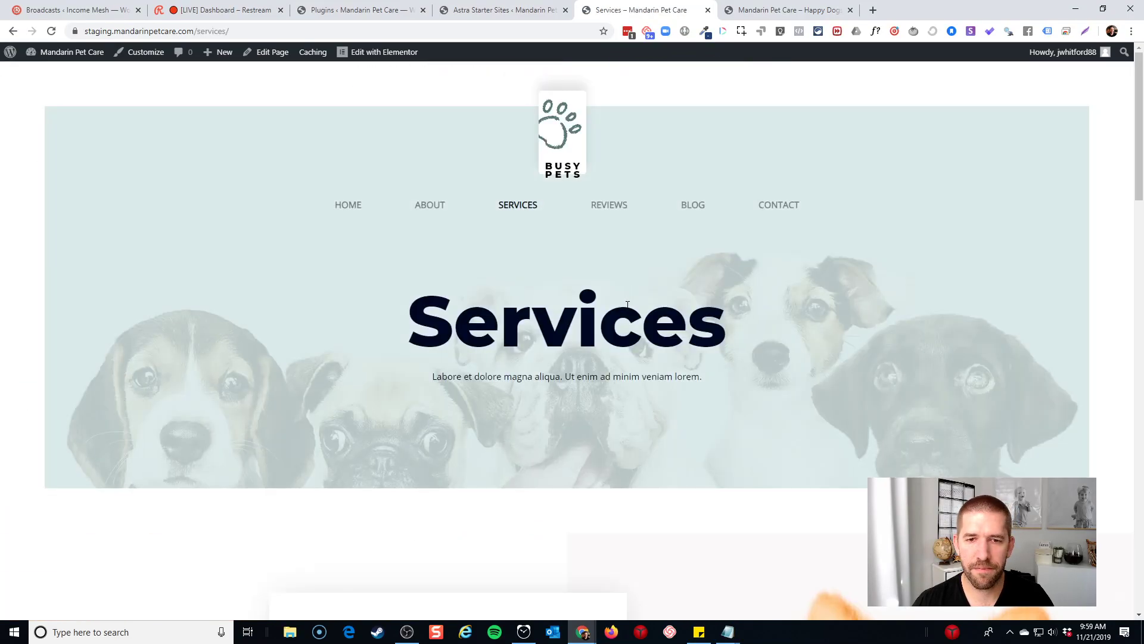
scroll(701, 325, "down", 3)
scroll(702, 324, "down", 15)
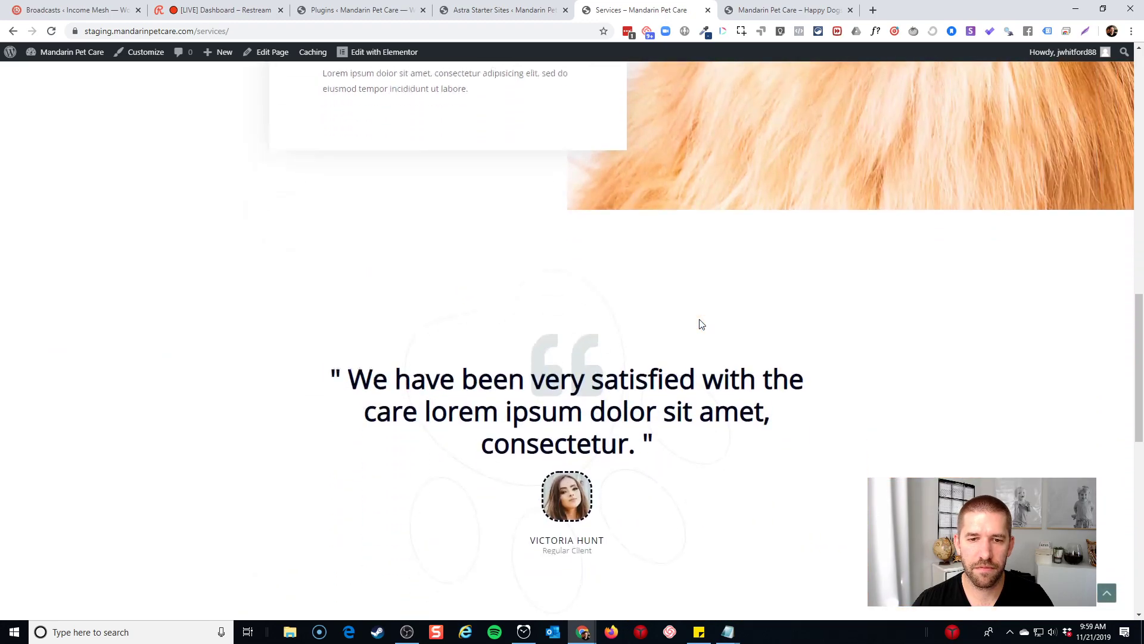
scroll(613, 316, "up", 15)
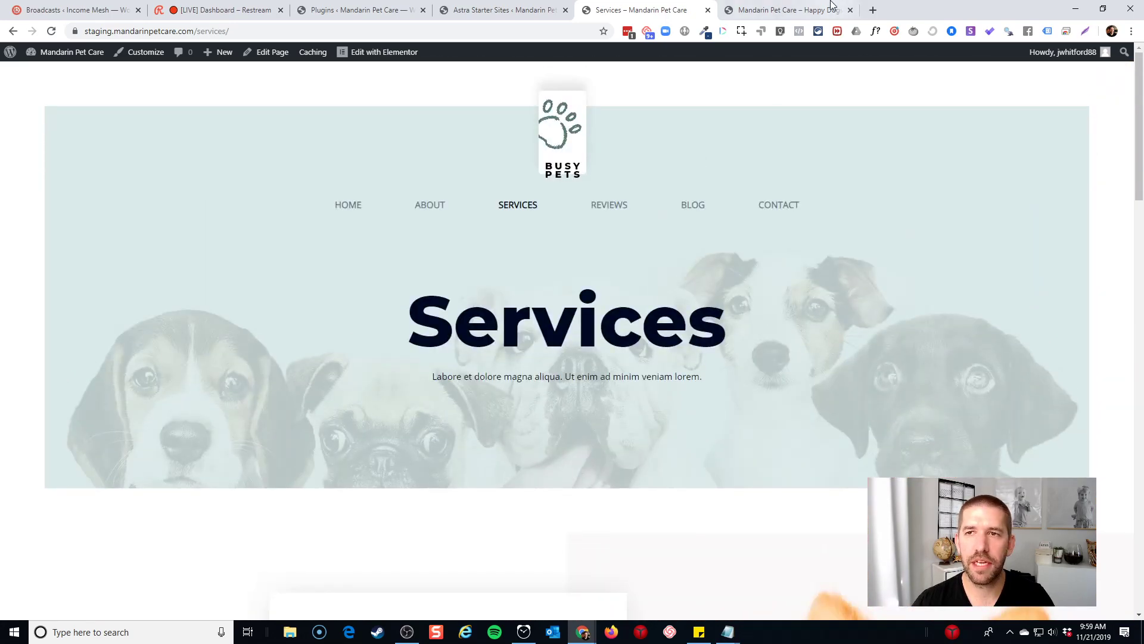
left_click(873, 10)
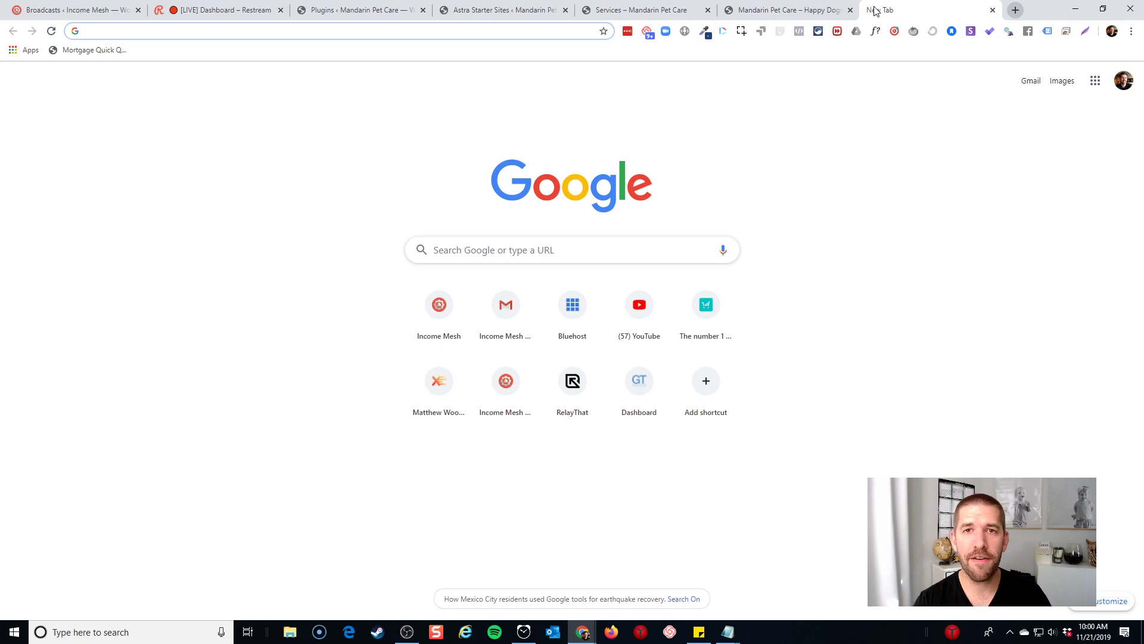
left_click(808, 7)
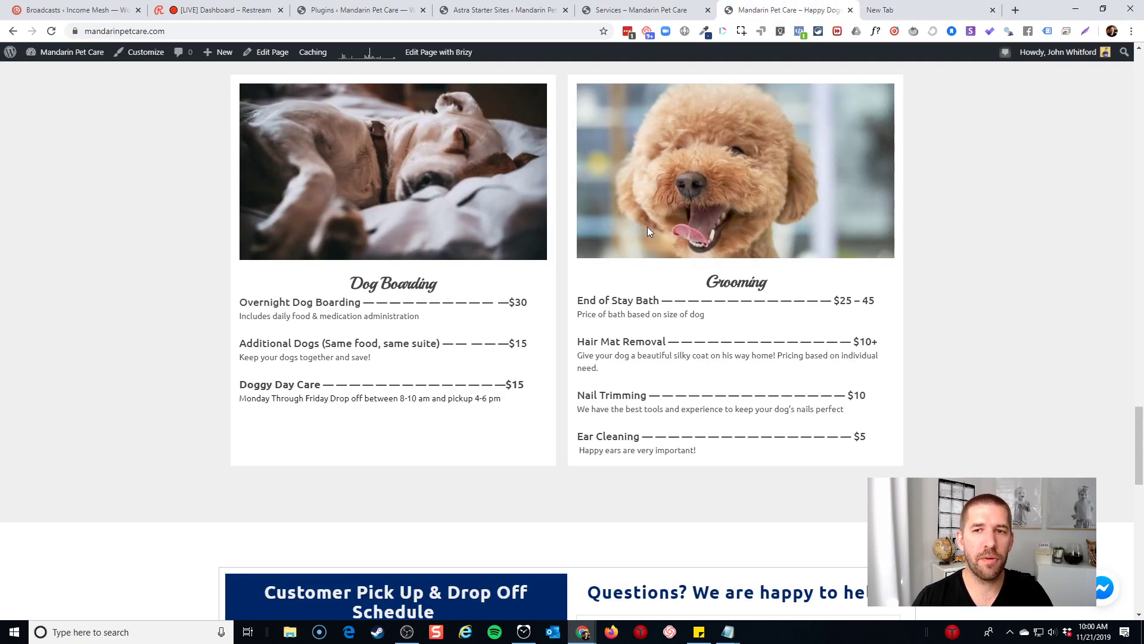
scroll(655, 229, "up", 15)
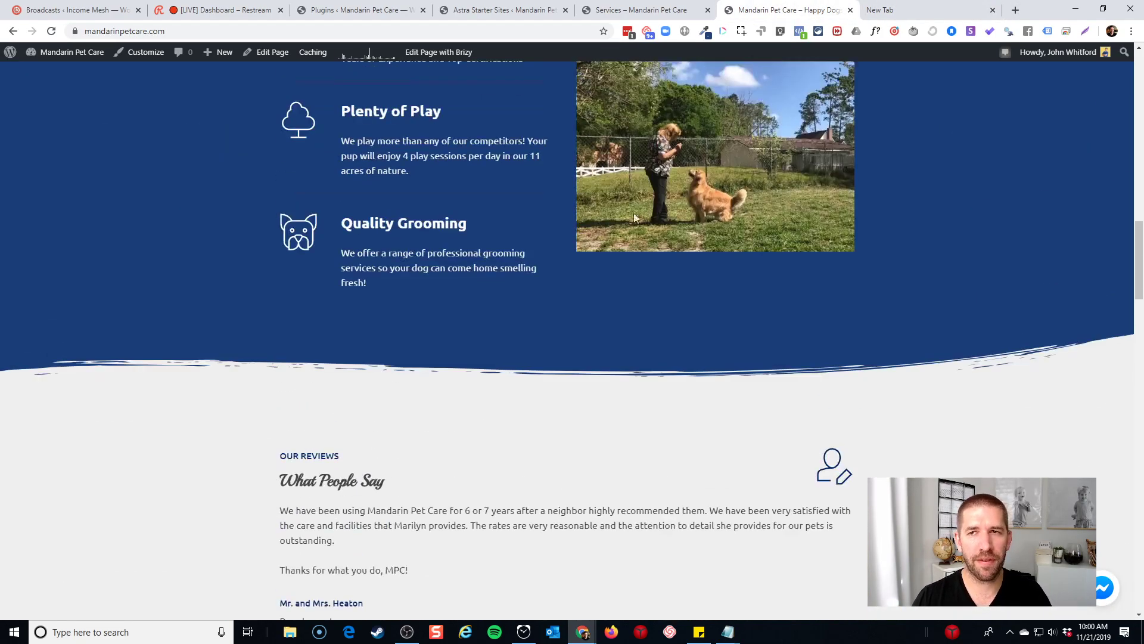
left_click(931, 6)
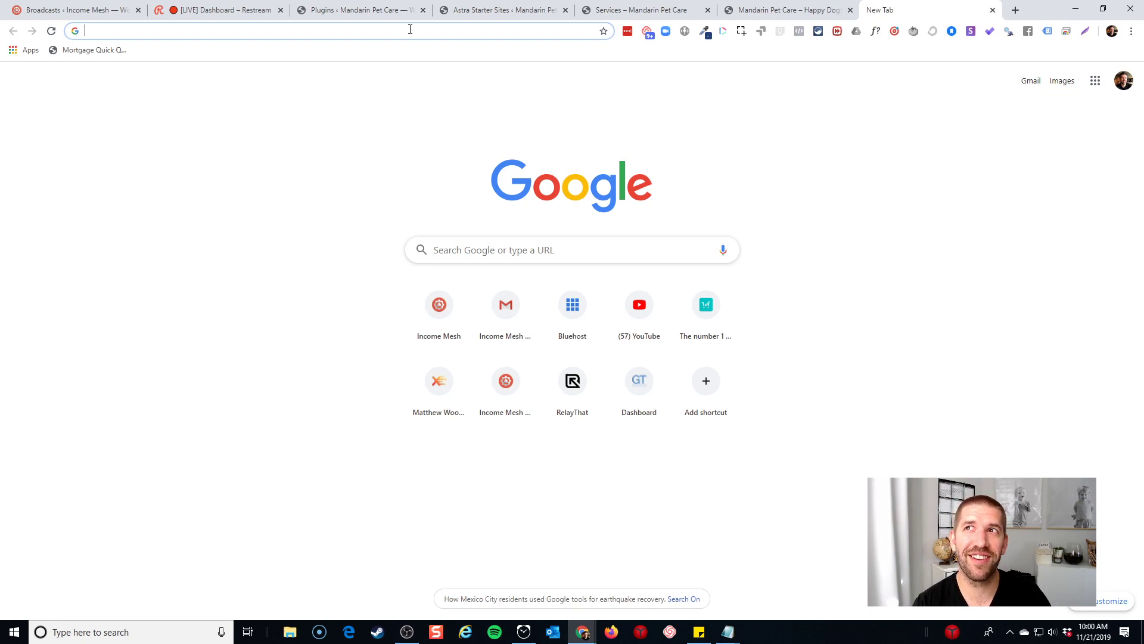
Visit userback.io, review the four pricing plans, then go to the Log In page
type("userback.io")
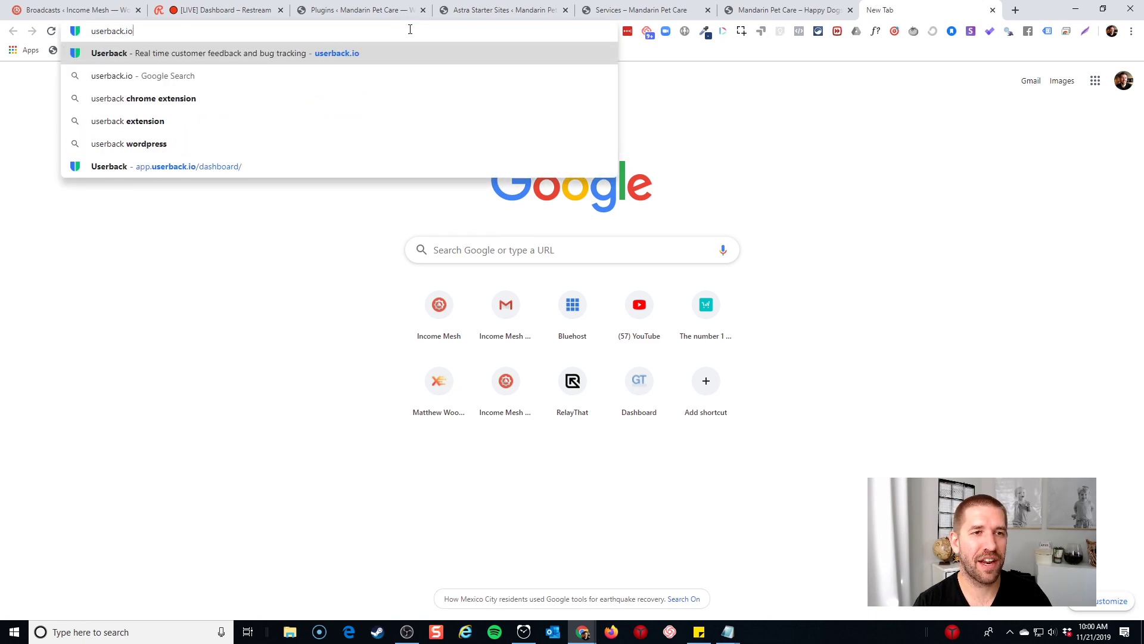
key("Return")
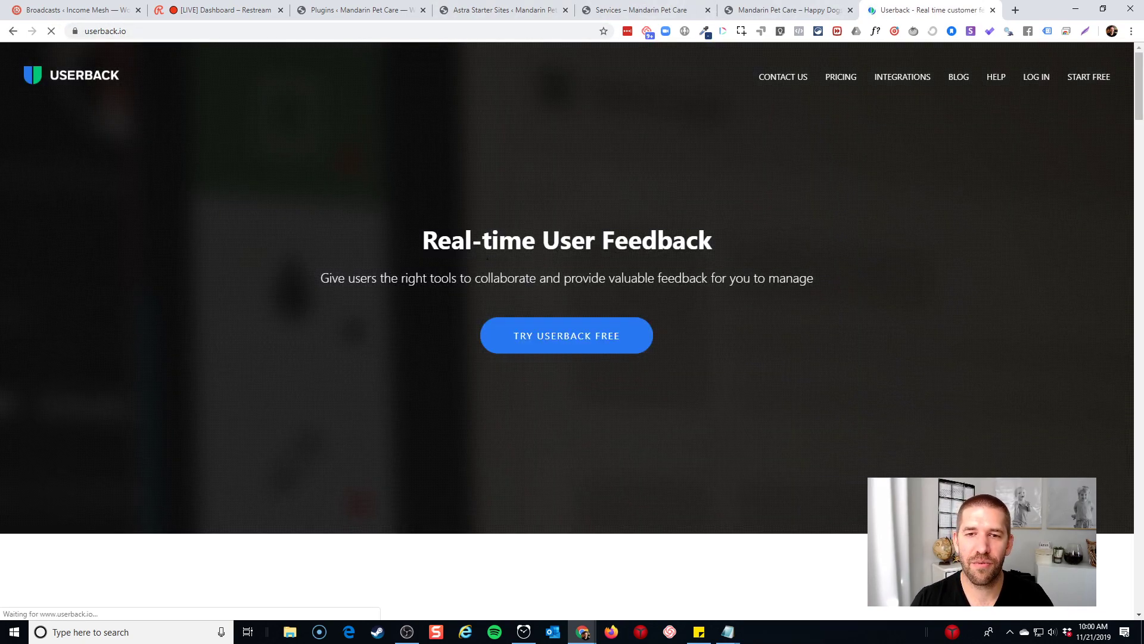
left_click(843, 78)
scroll(846, 102, "down", 3)
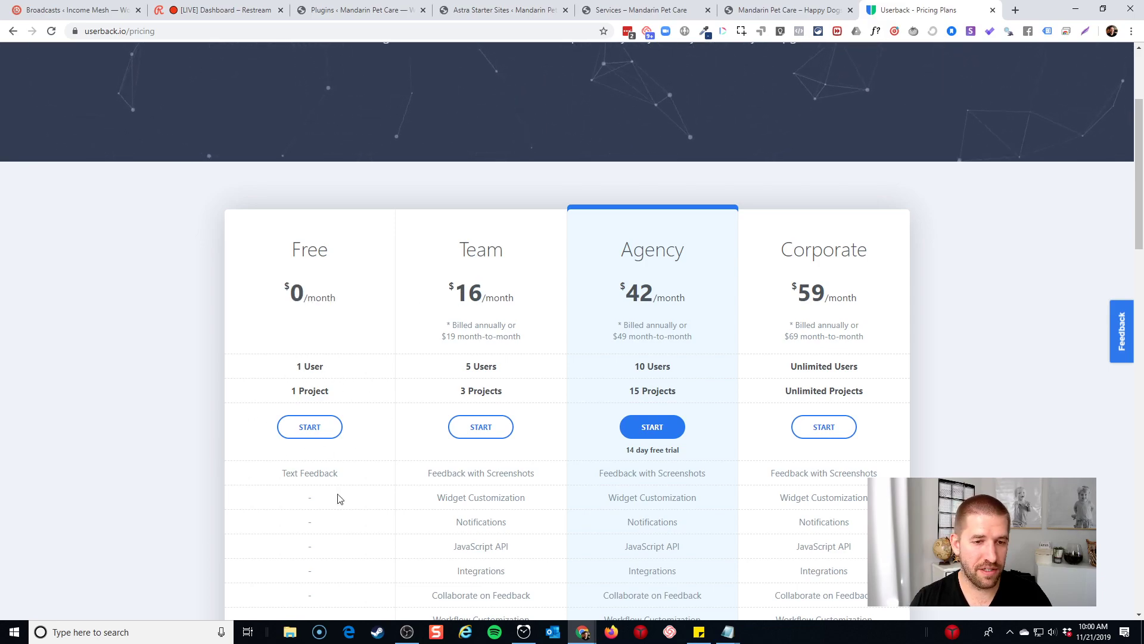
scroll(313, 471, "down", 3)
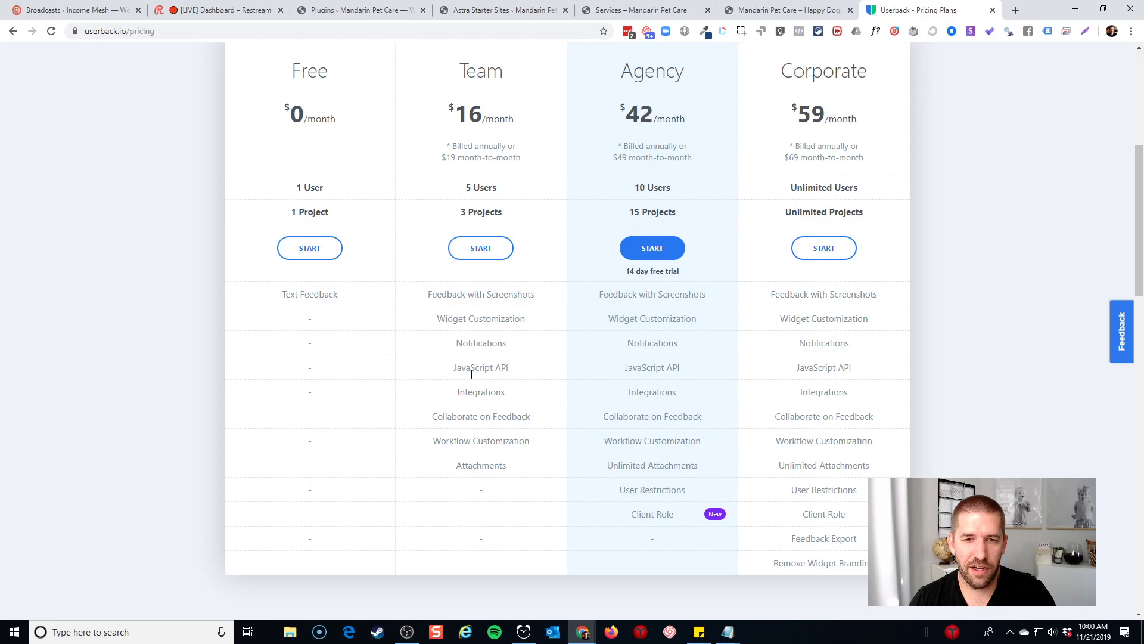
scroll(473, 333, "up", 3)
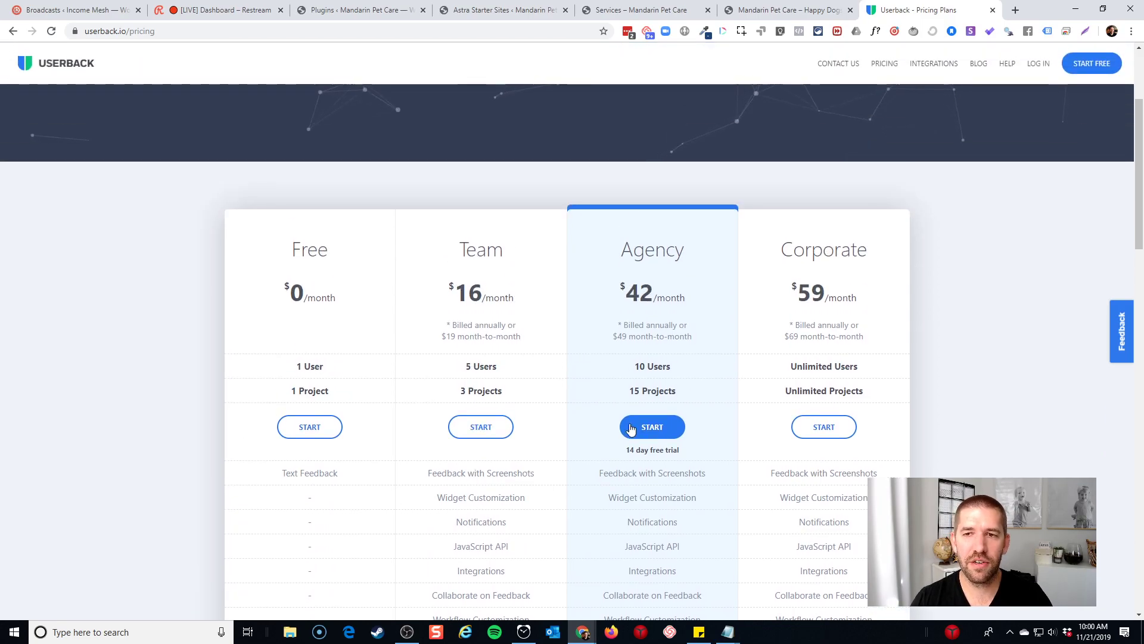
left_click(1039, 65)
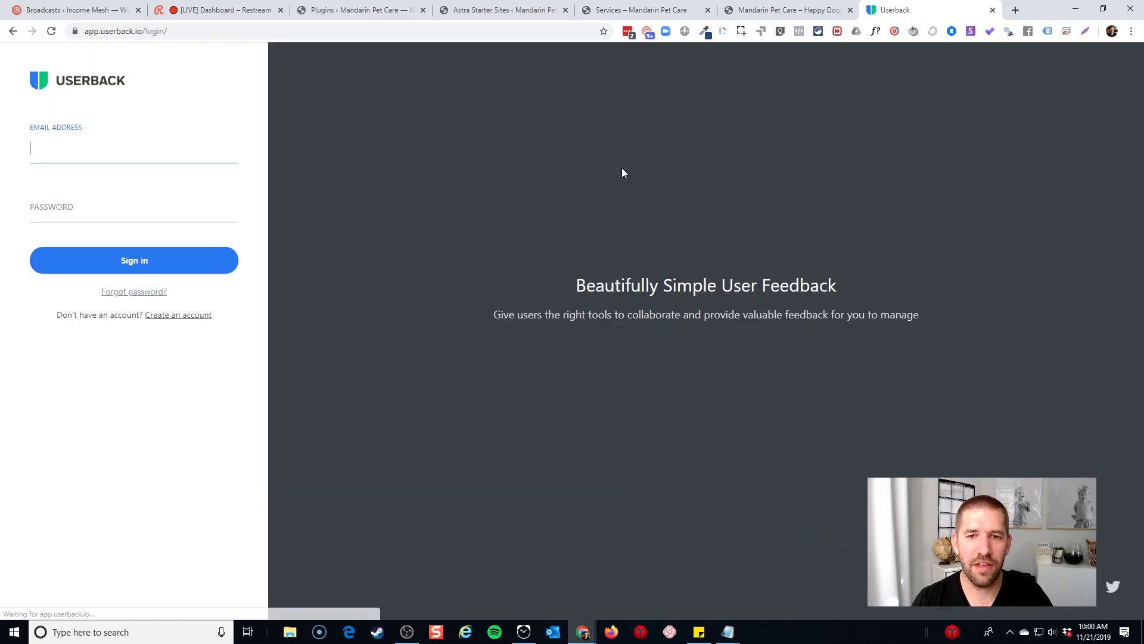
Sign in to Userback with the LastPass-saved login and dismiss the save-password prompt
triple_click(153, 151)
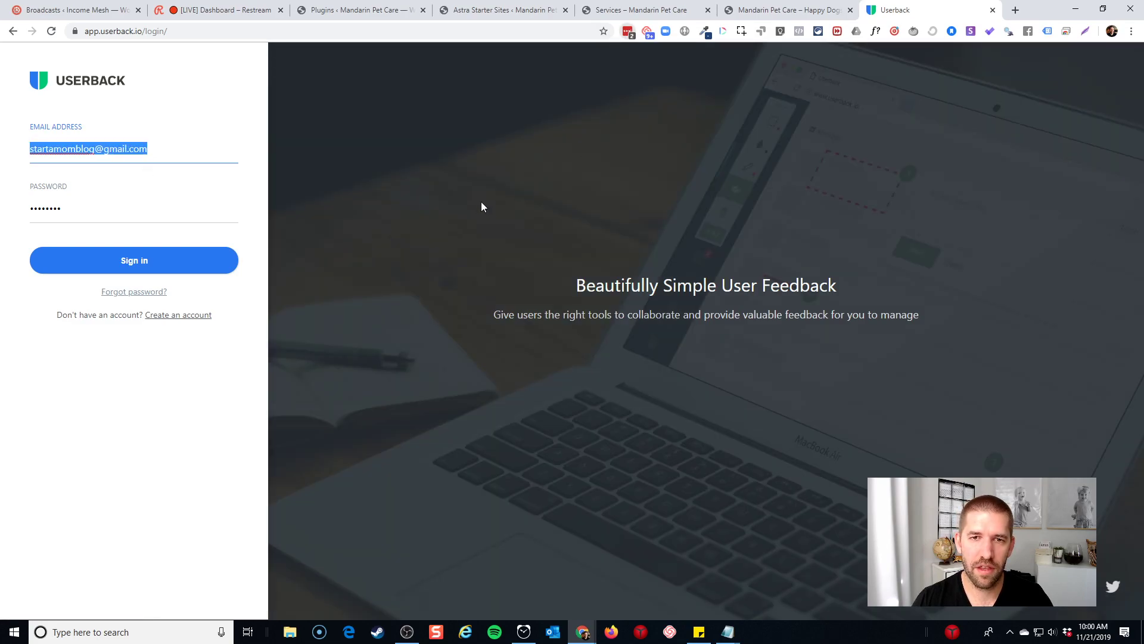
left_click(628, 31)
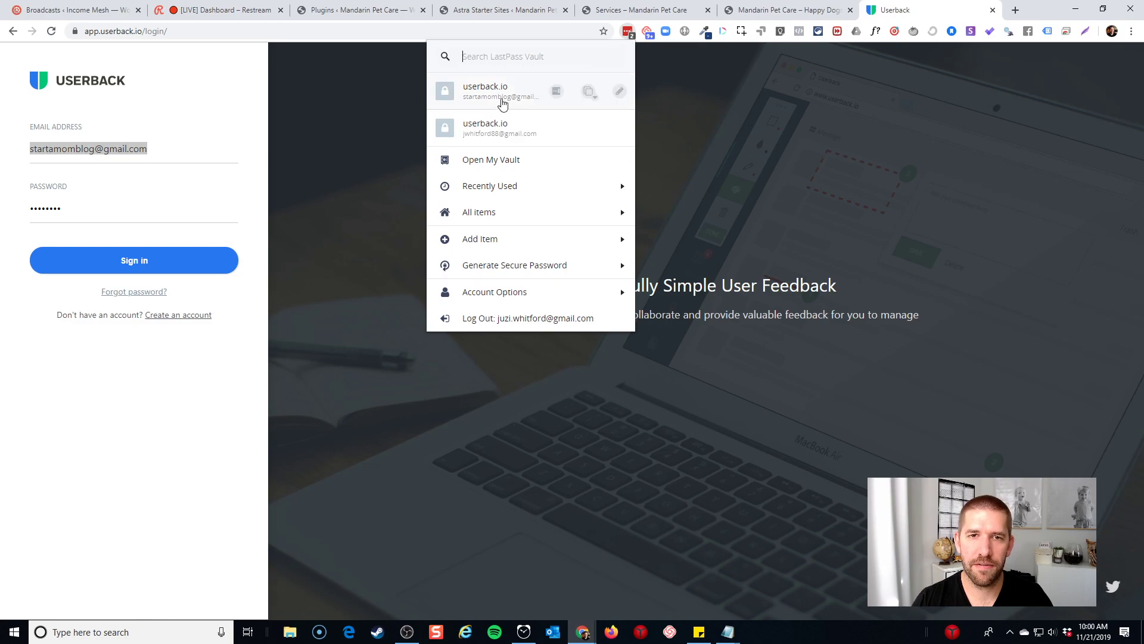
left_click(468, 133)
left_click(136, 259)
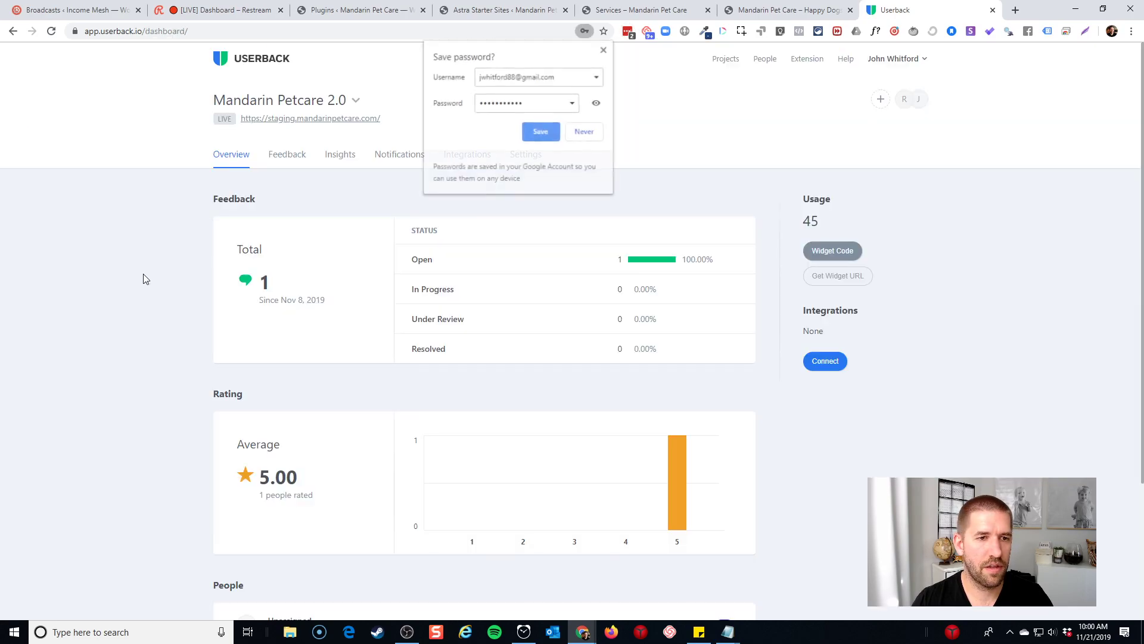
left_click(604, 50)
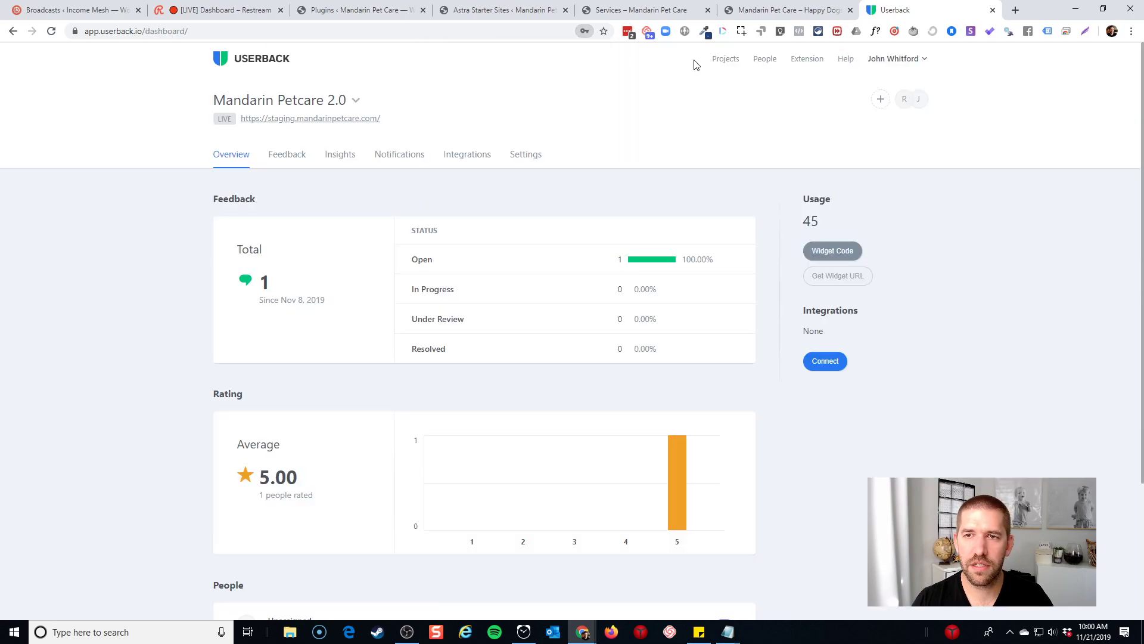
Start a new project from the Projects list
left_click(730, 59)
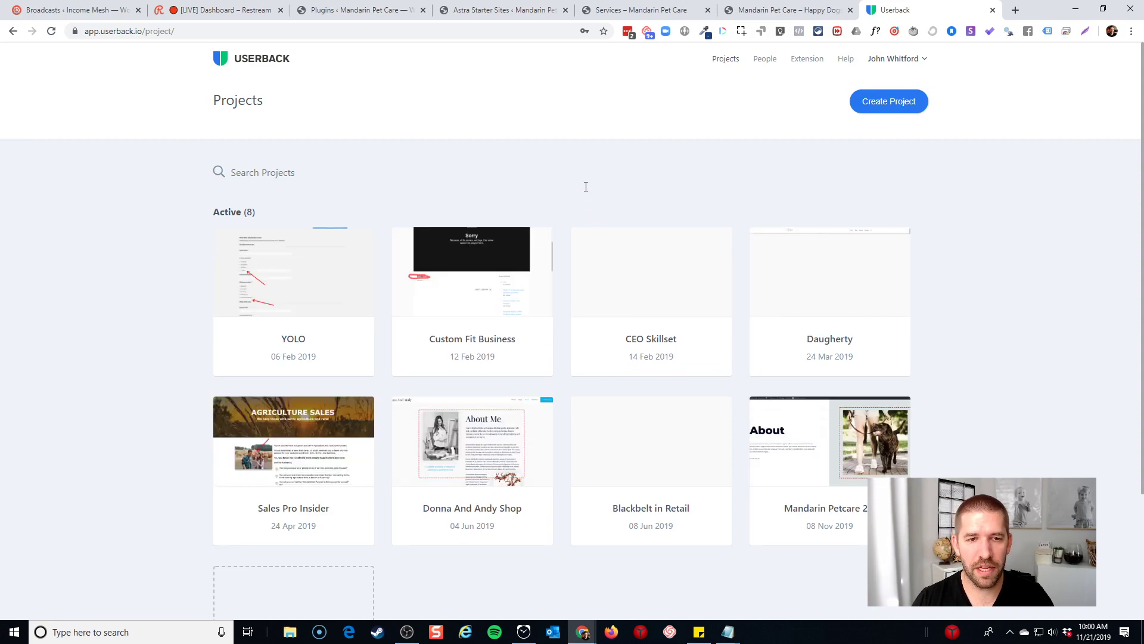
scroll(507, 286, "down", 3)
scroll(604, 502, "up", 3)
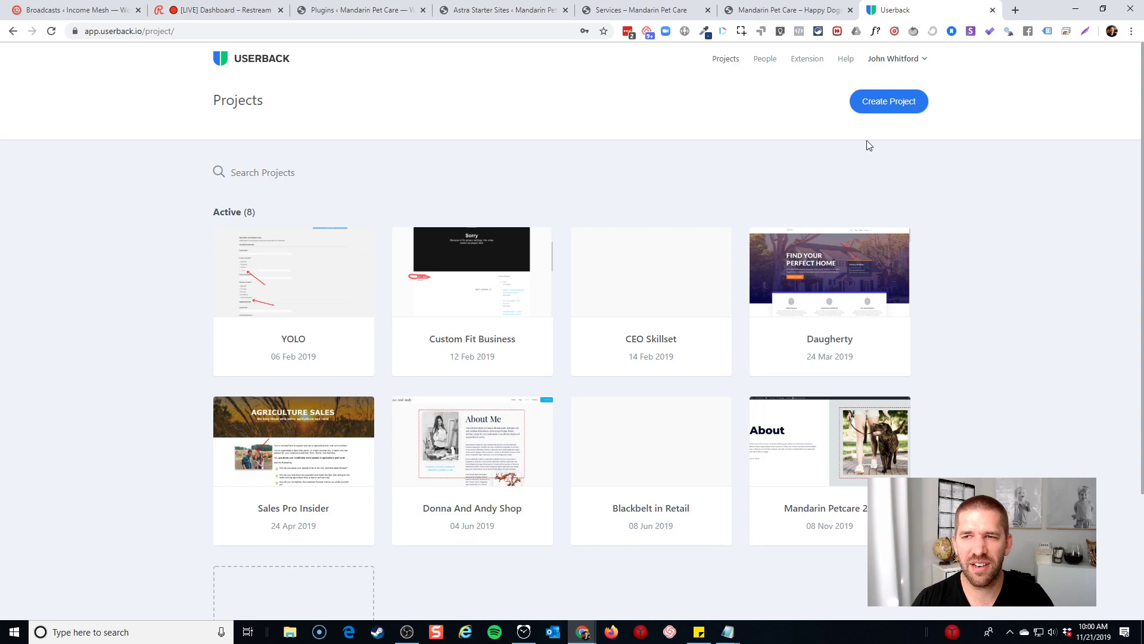
left_click(897, 103)
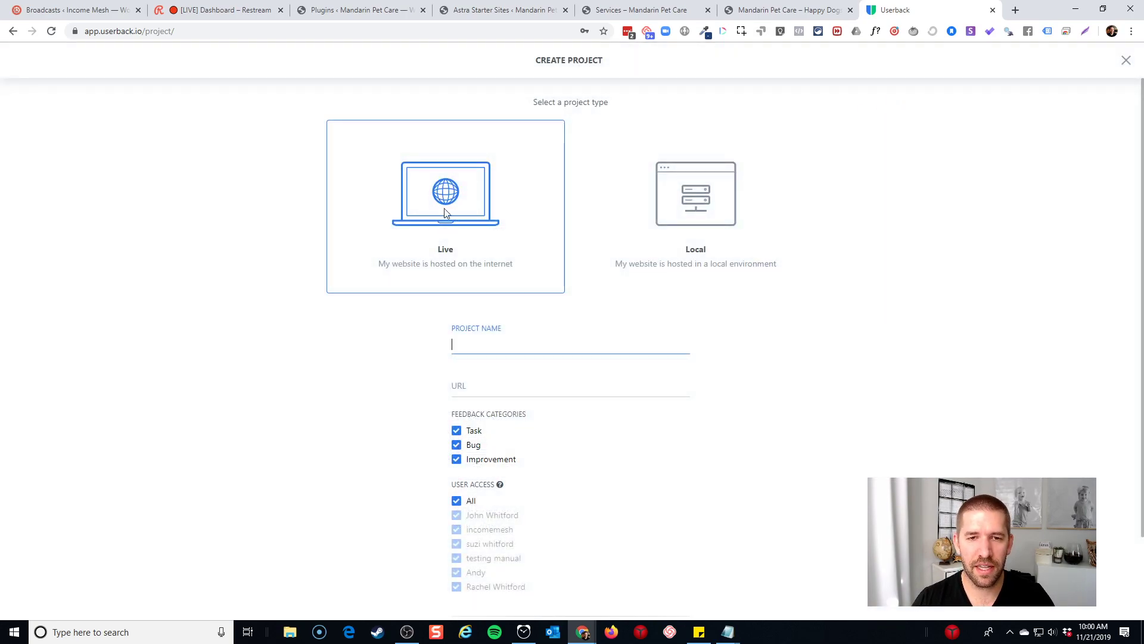
left_click(484, 344)
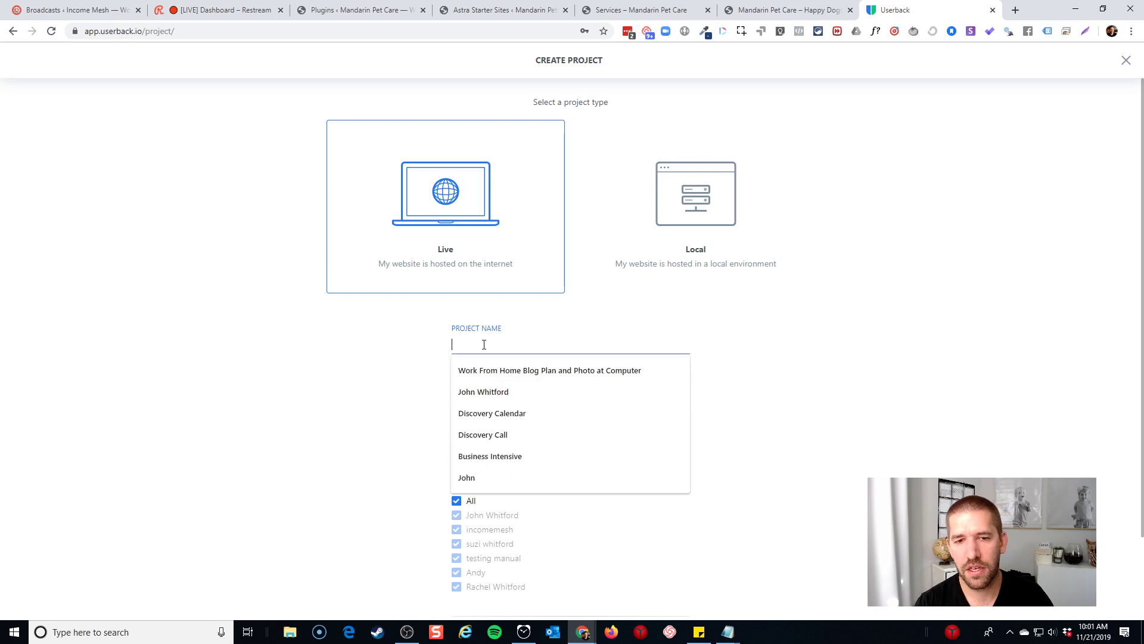
type("Mandarin Pet C")
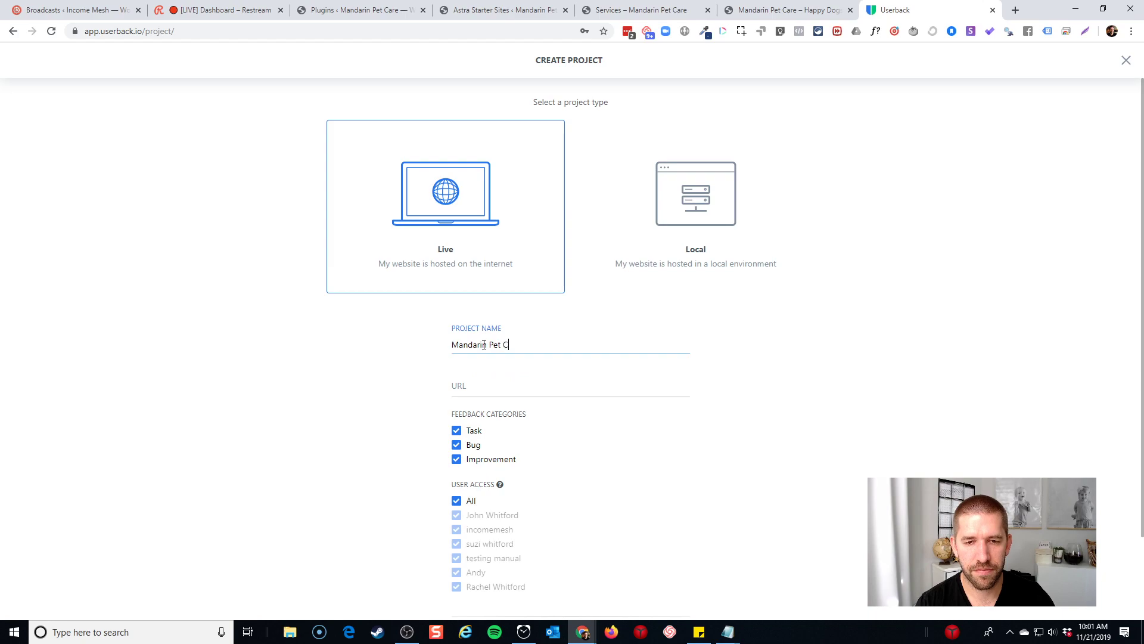
type("are")
key("Tab")
type("https:/")
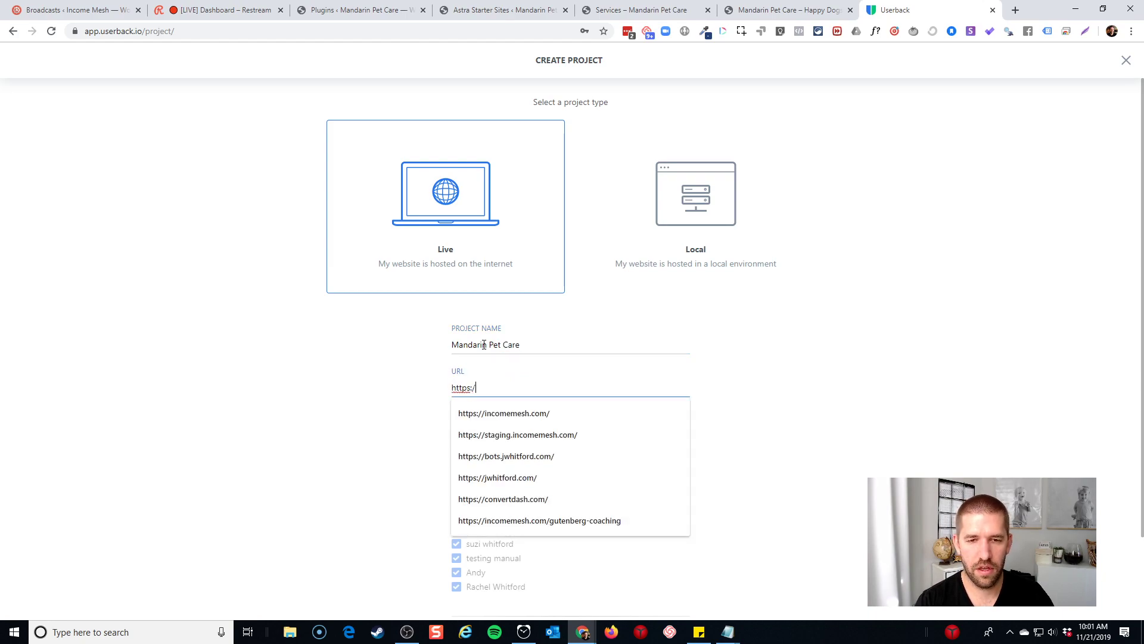
type("/mandarinpetcare.com")
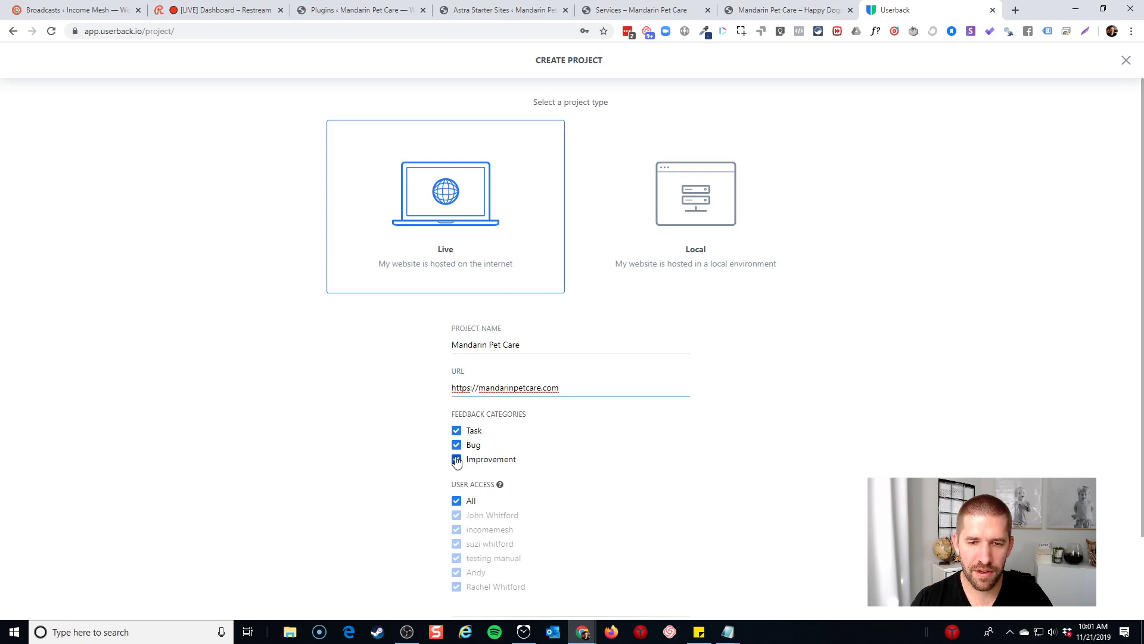
scroll(651, 447, "down", 2)
left_click(456, 404)
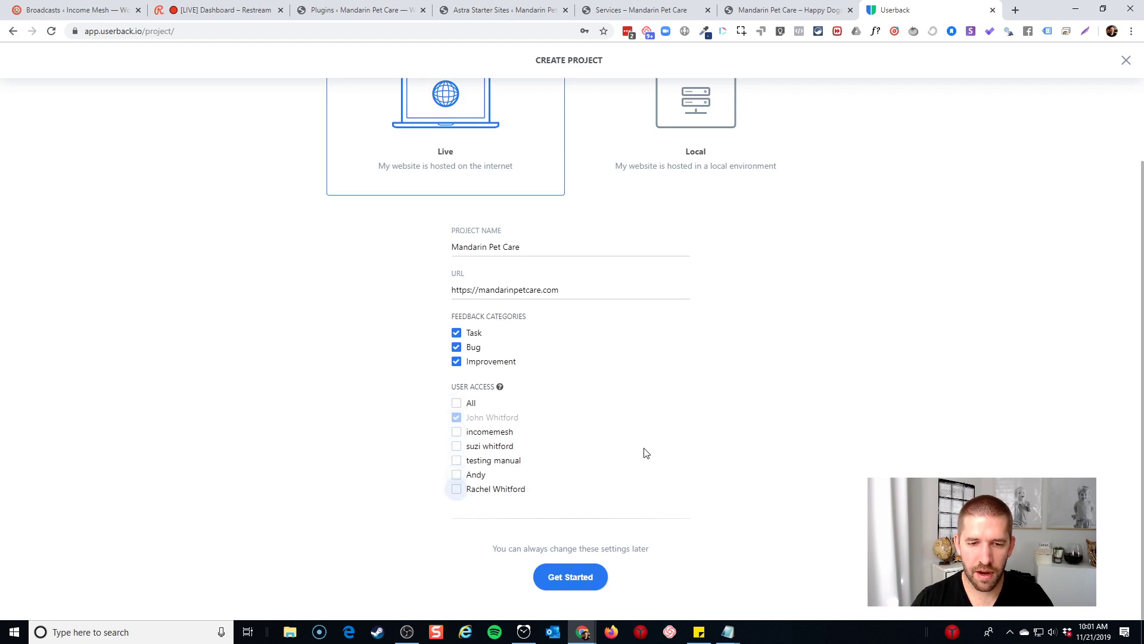
left_click(583, 575)
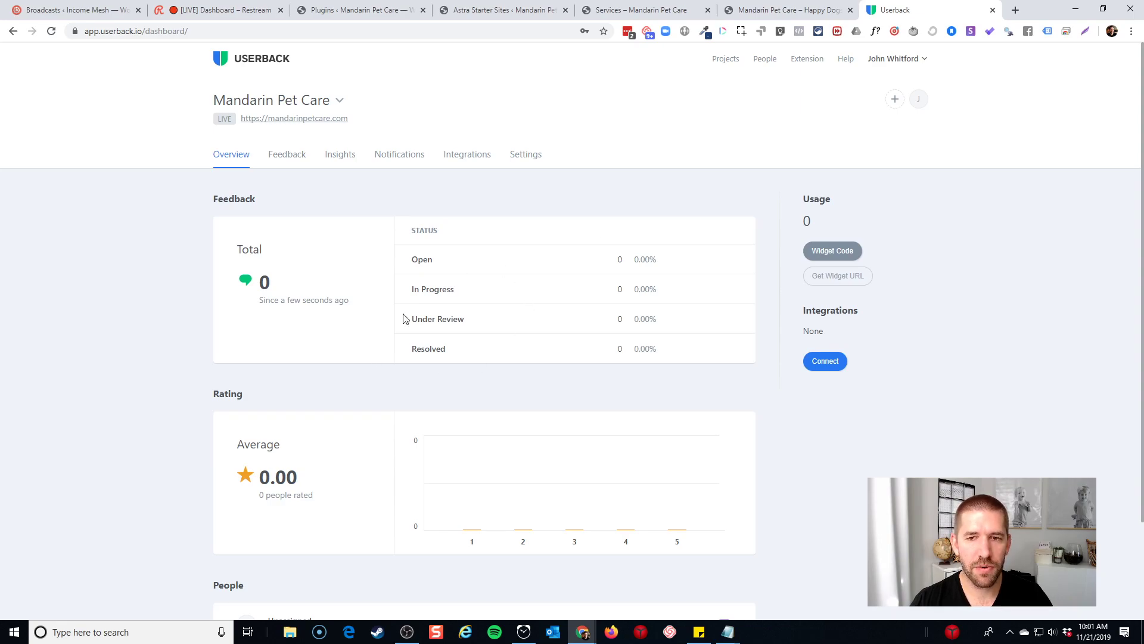
Copy the widget embed script, set the widget to a Pill button, and advance to step 2
left_click(839, 255)
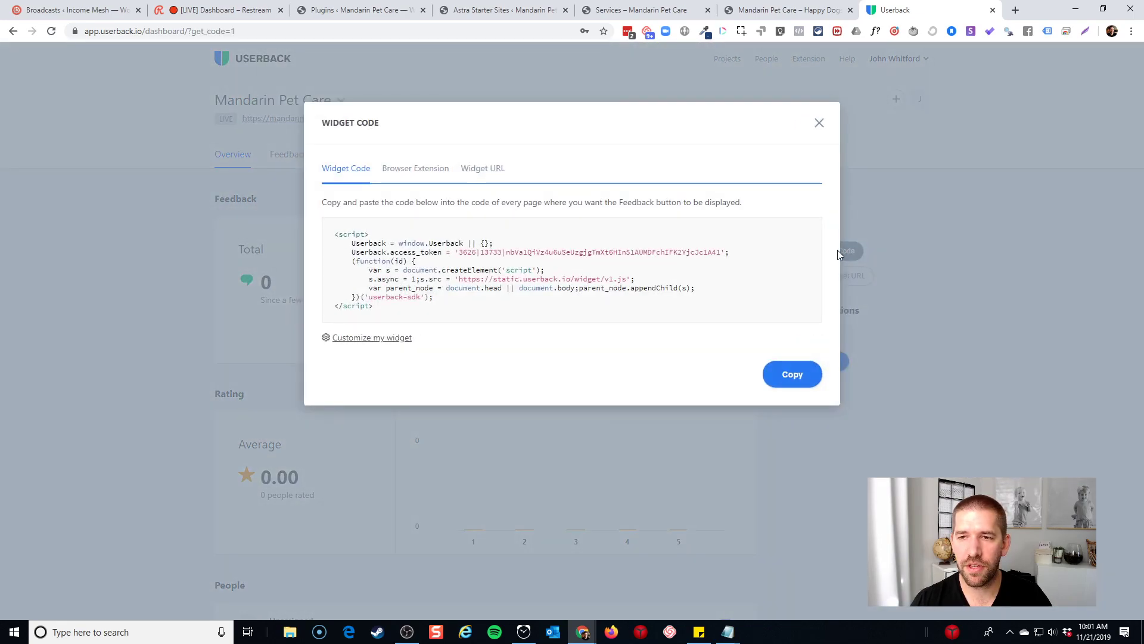
left_click(450, 271)
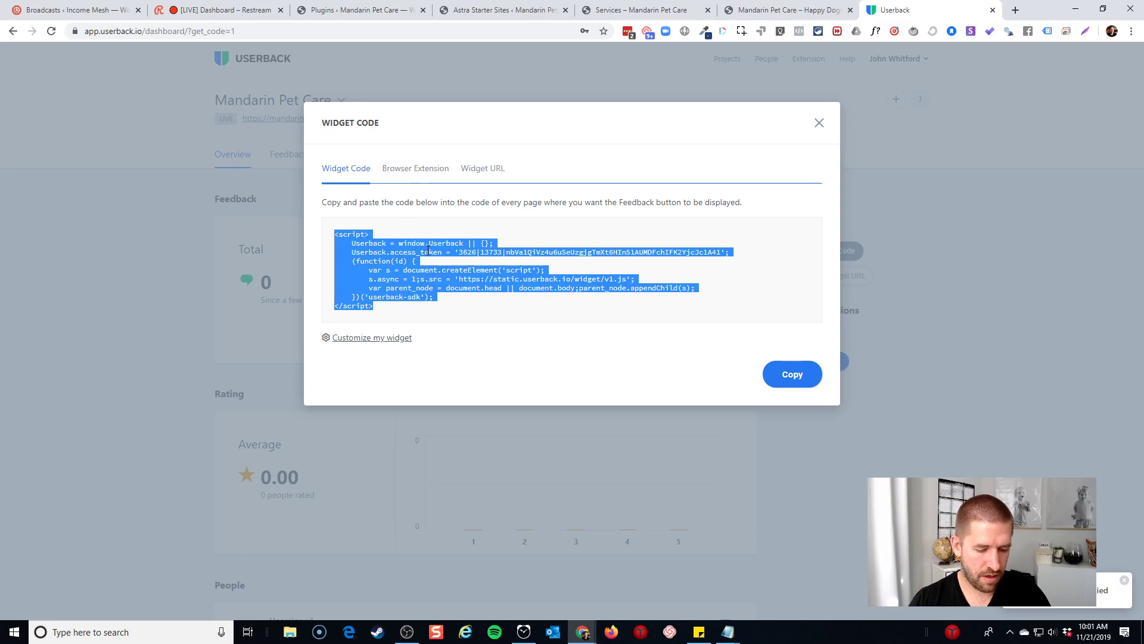
left_click(375, 338)
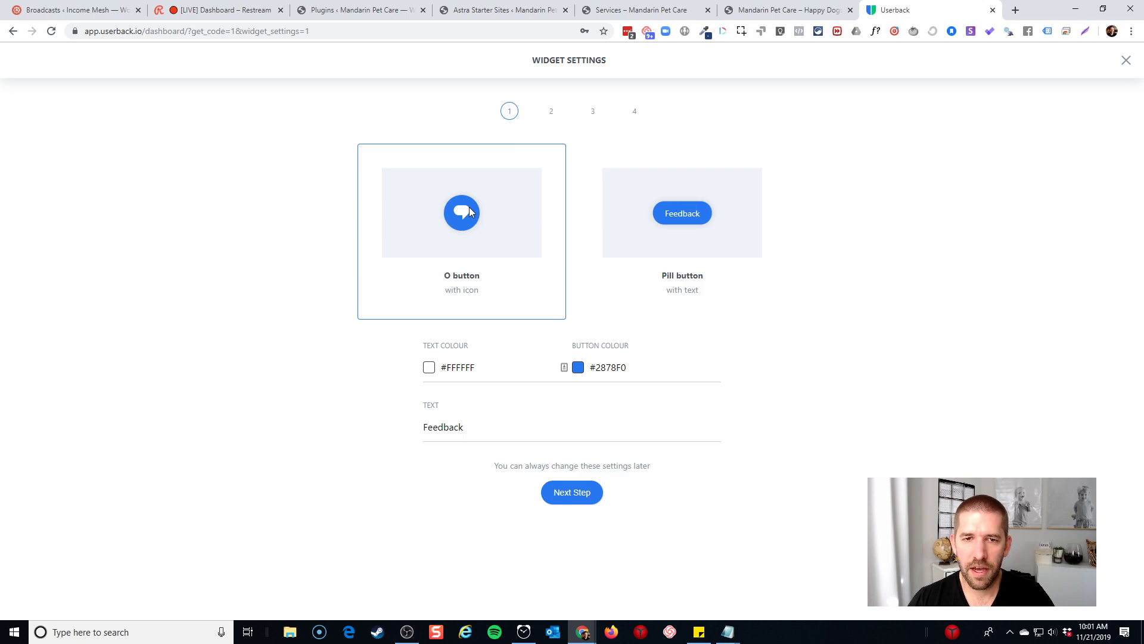
left_click(653, 220)
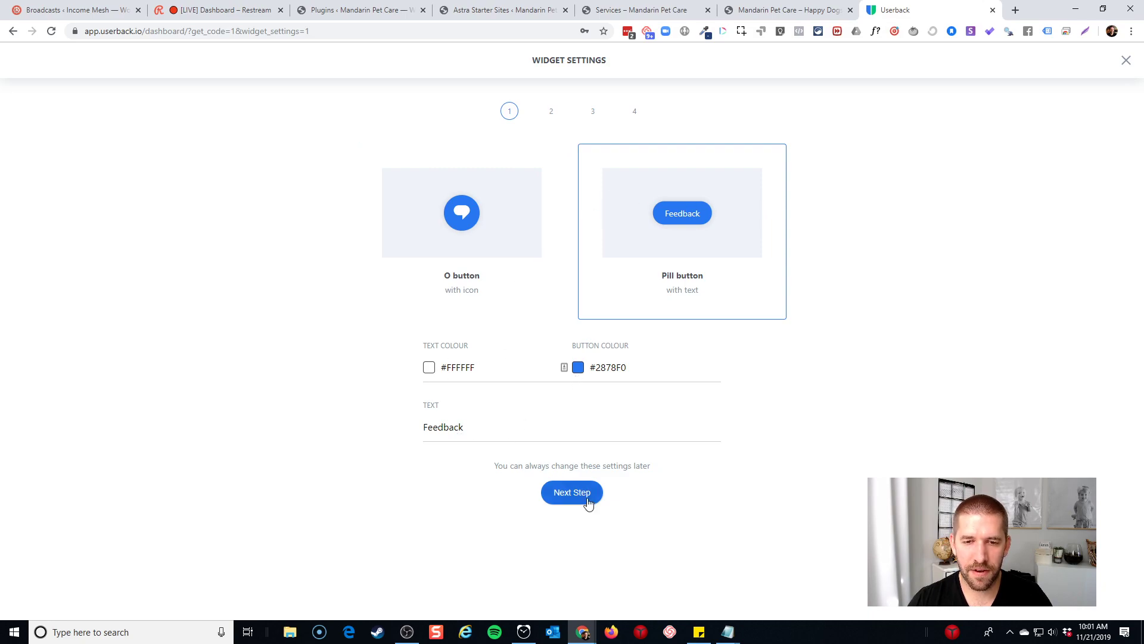
left_click(571, 492)
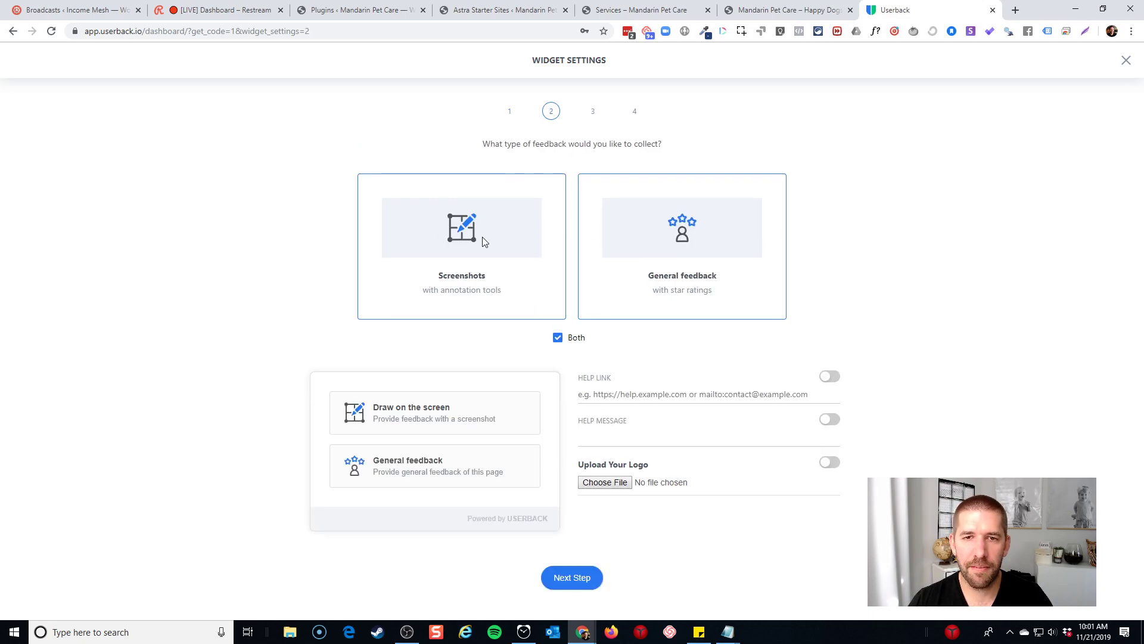
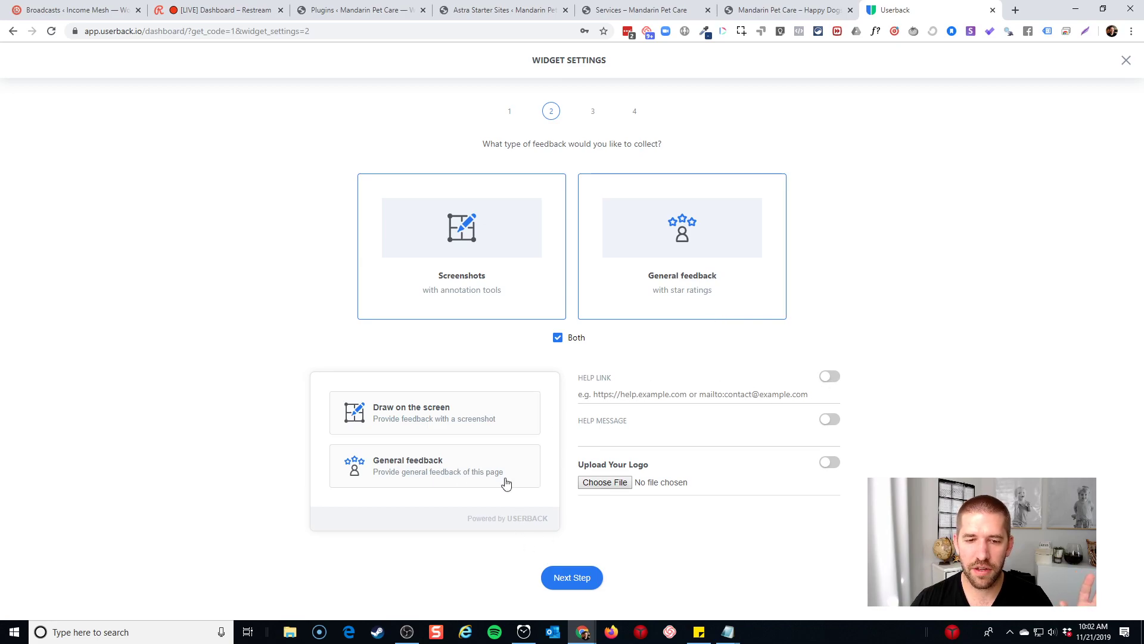
On the widget form, allow attachments and hide the Powered By Userback branding
left_click(566, 578)
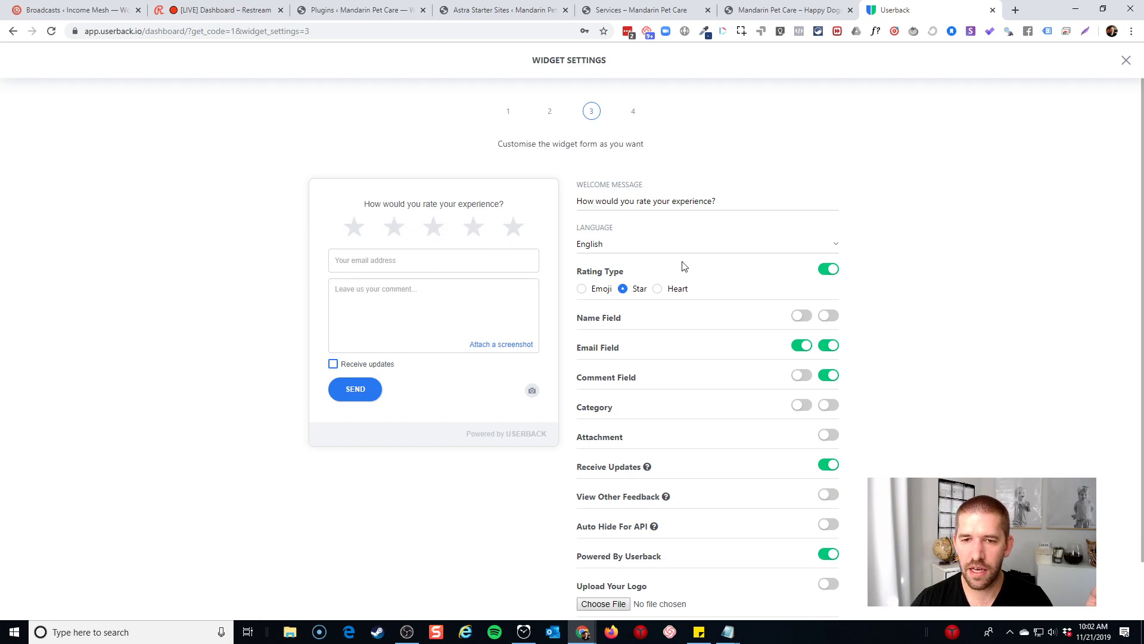
left_click(828, 437)
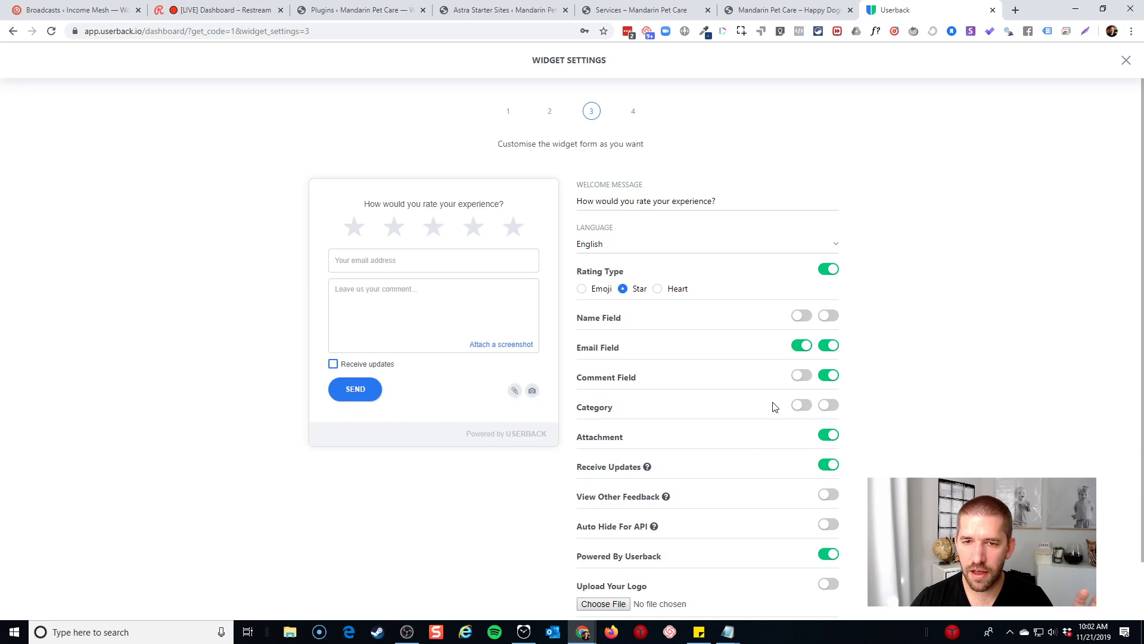
scroll(779, 375, "down", 1)
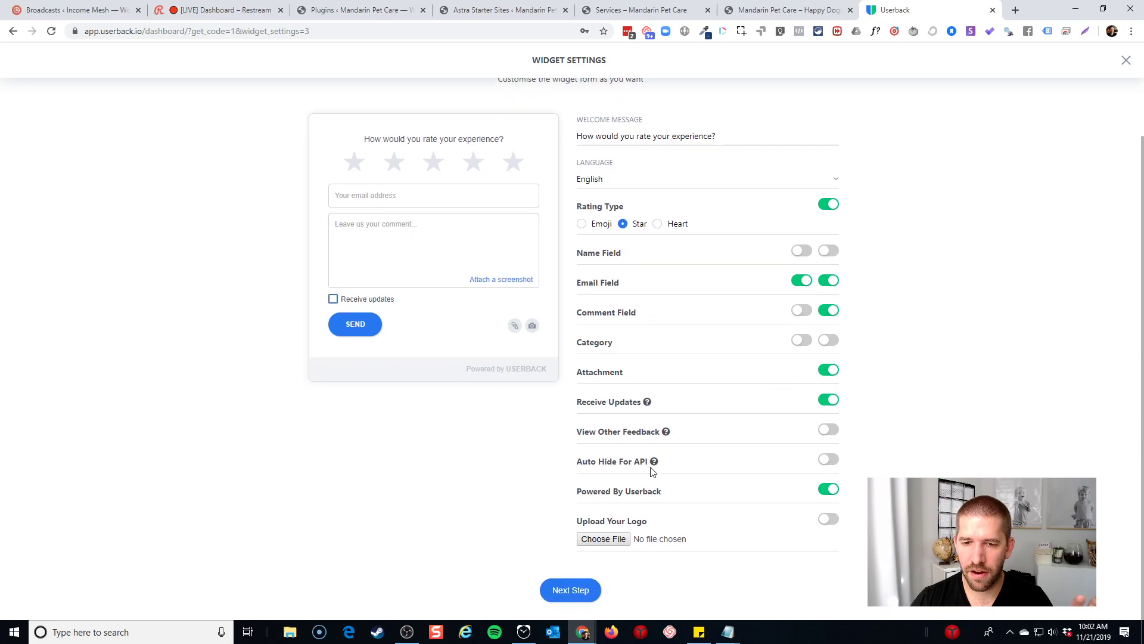
left_click(826, 489)
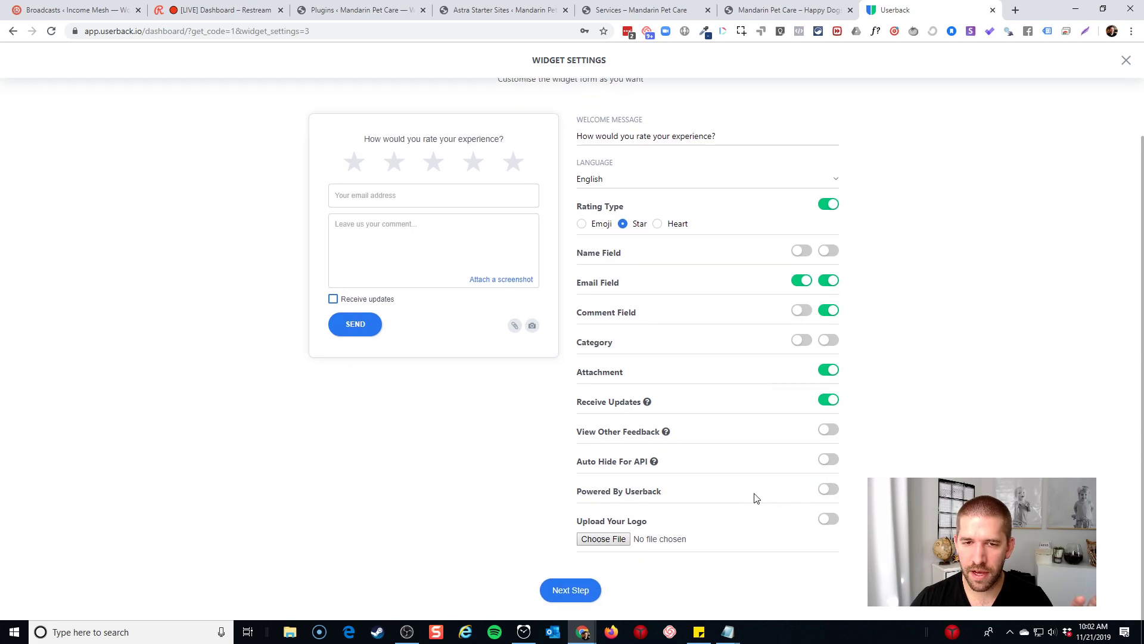
scroll(754, 492, "up", 1)
scroll(754, 491, "down", 1)
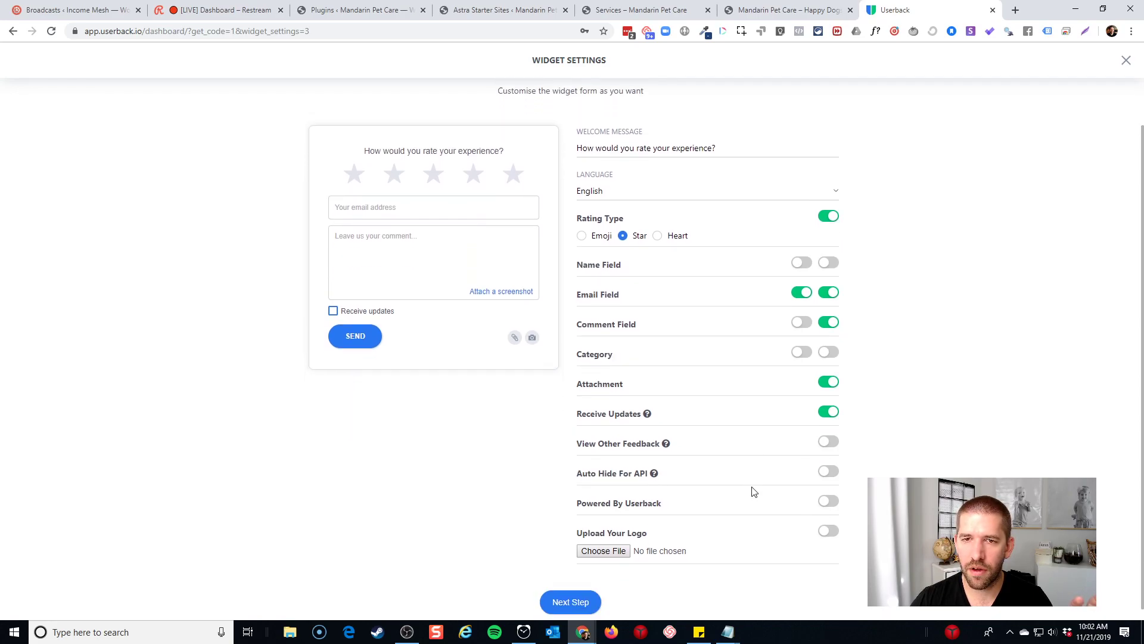
Place the widget bottom-left, save the settings, and copy the embed code
left_click(584, 592)
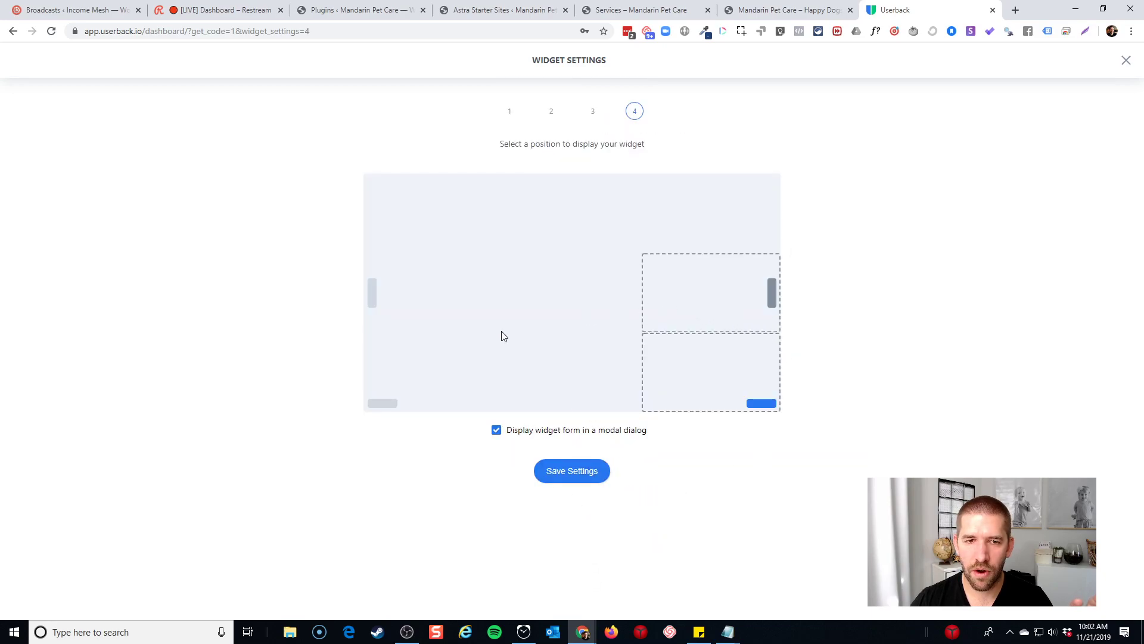
left_click(384, 401)
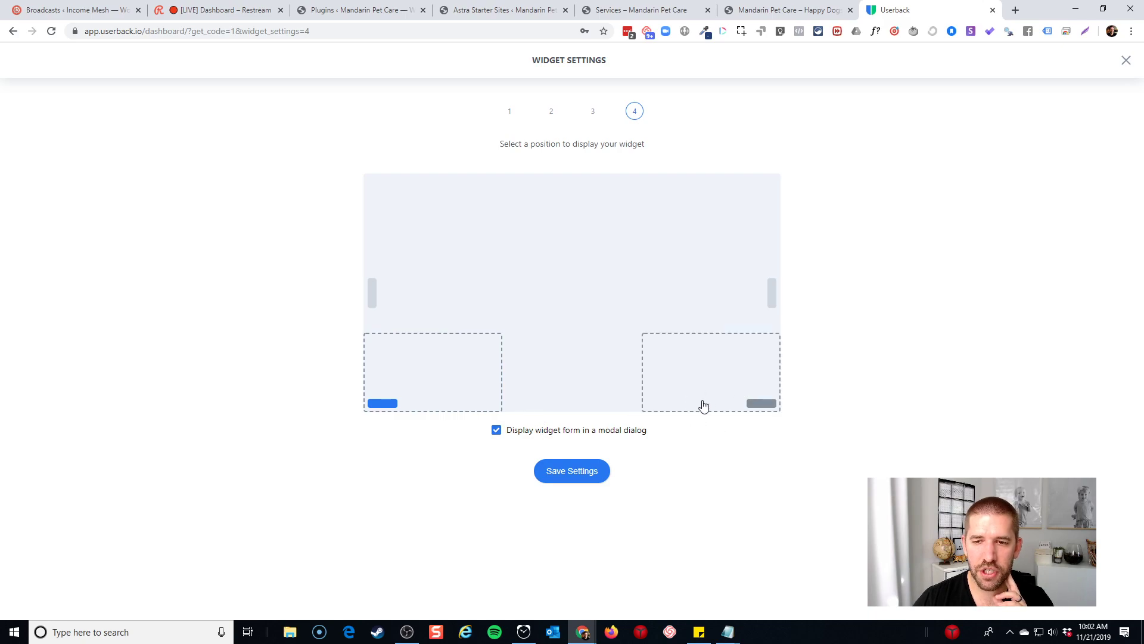
left_click(561, 473)
left_click(520, 243)
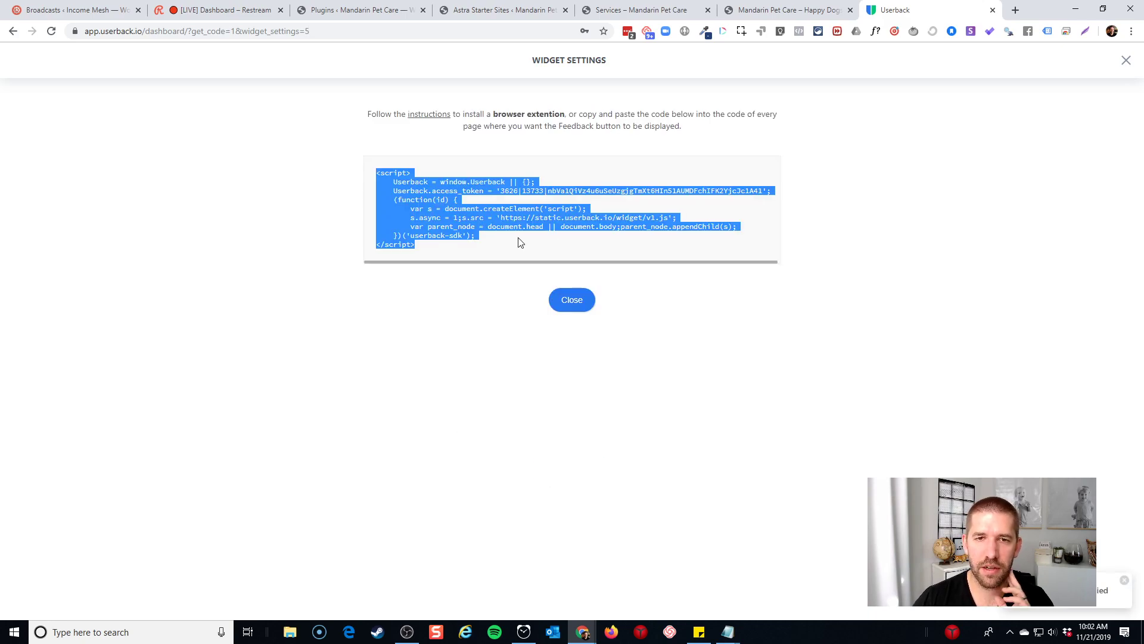
left_click(616, 7)
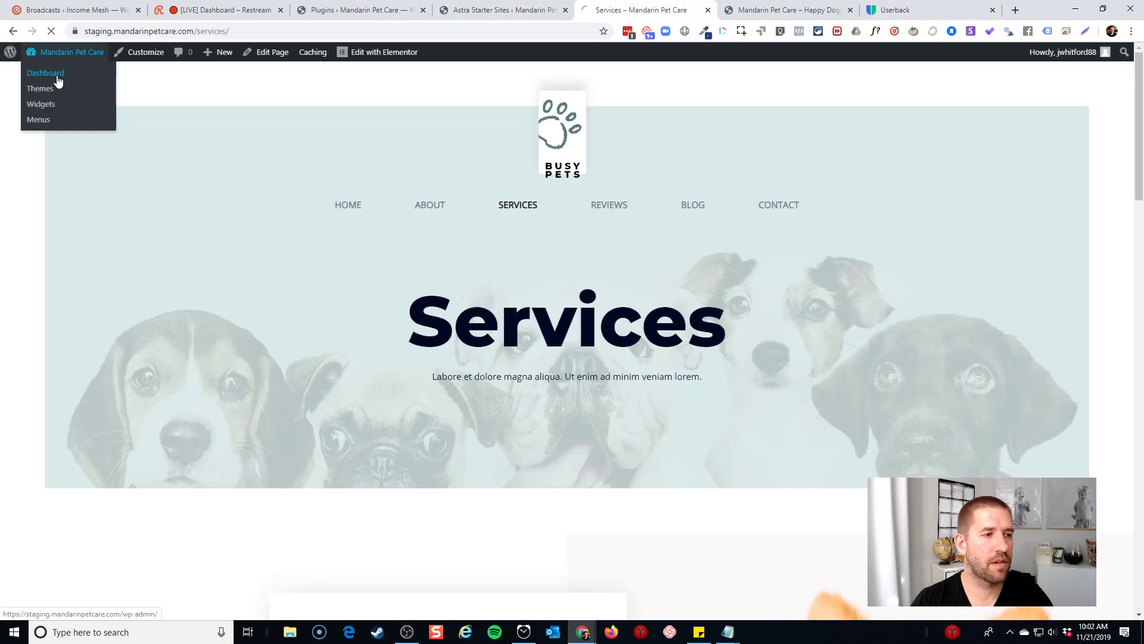
Search for 'code snippets', install and activate Code Snippets, and start a new snippet
left_click(56, 78)
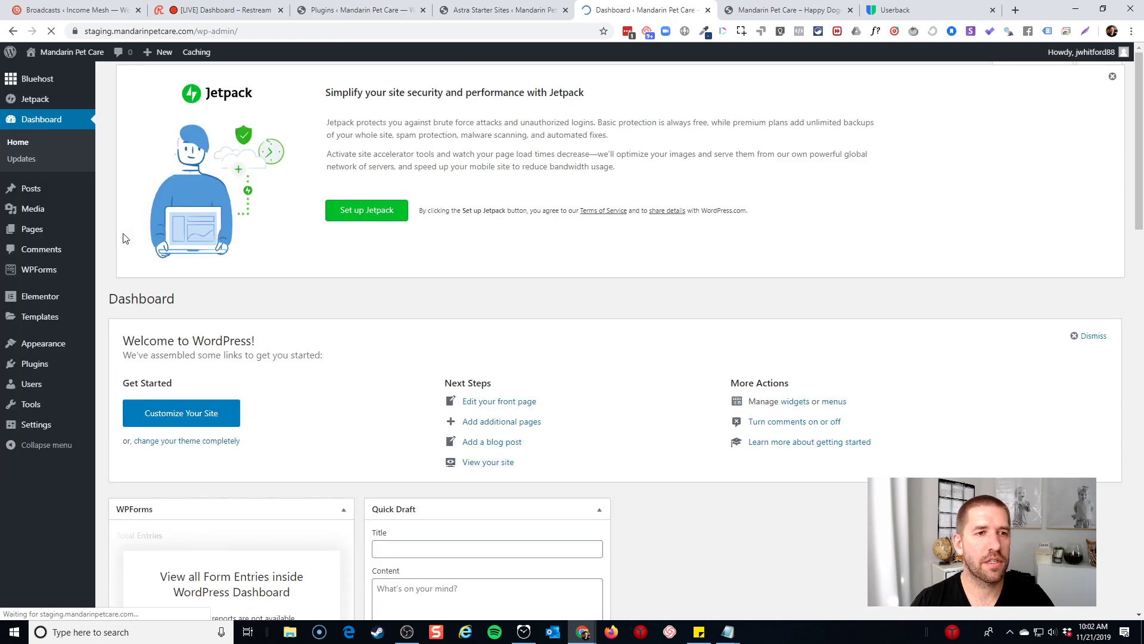
mouse_move(42, 374)
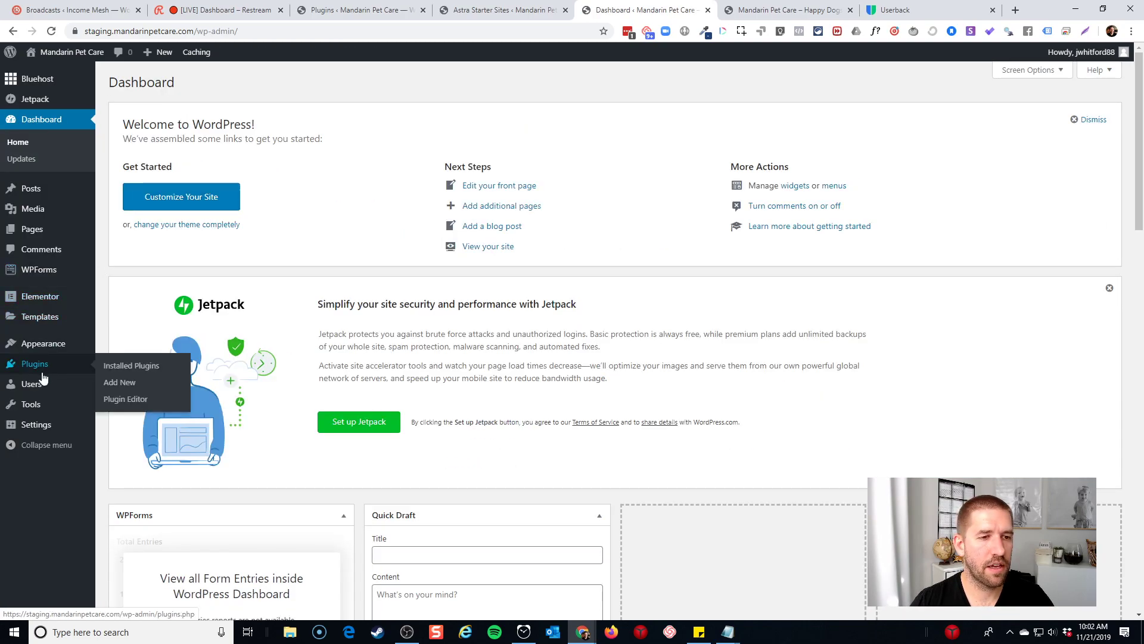
left_click(135, 386)
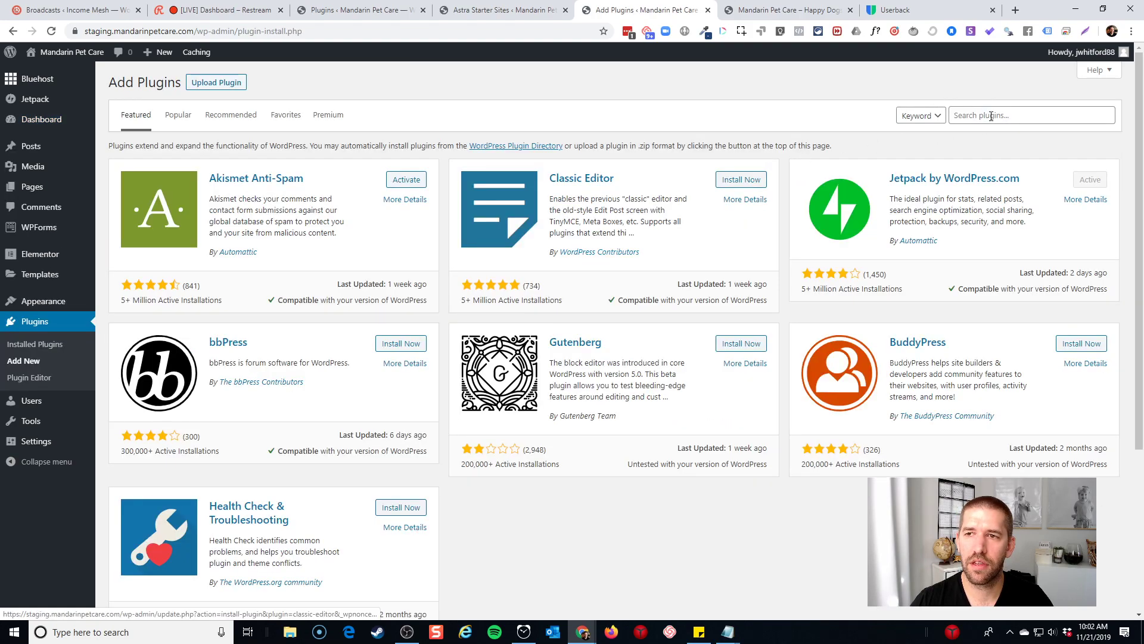
left_click(992, 116)
type("code snip")
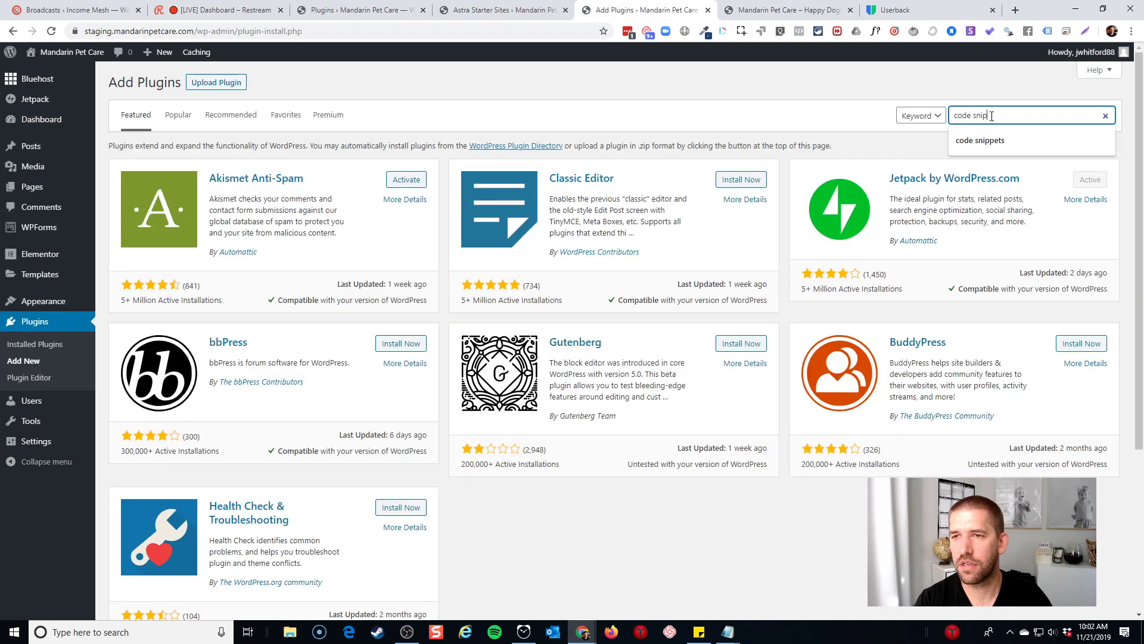
type("pets")
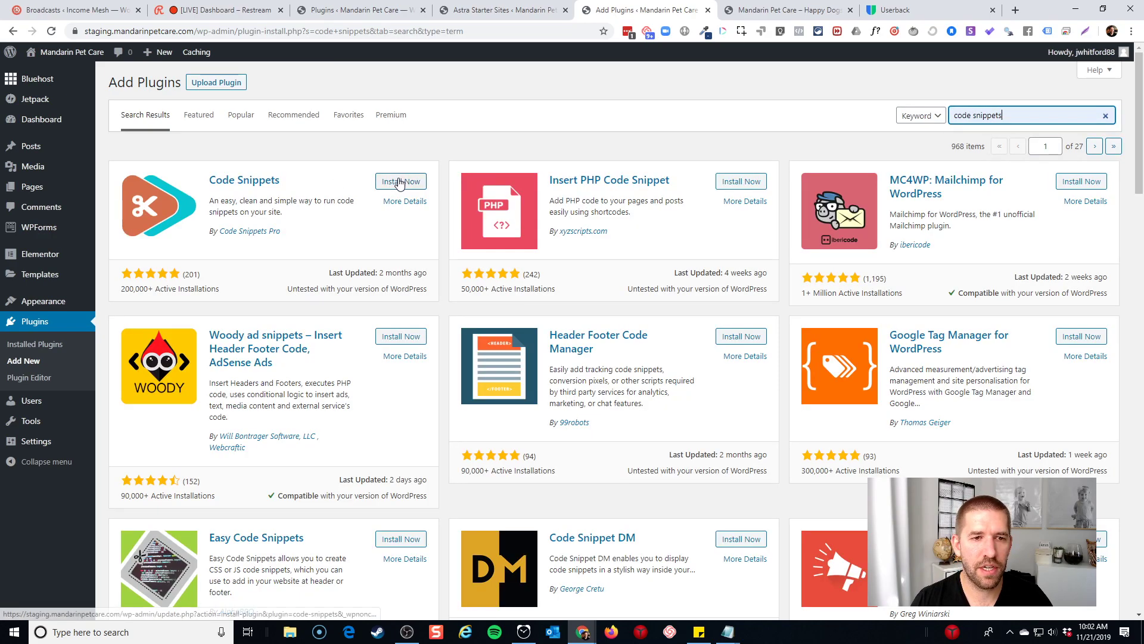
left_click(395, 181)
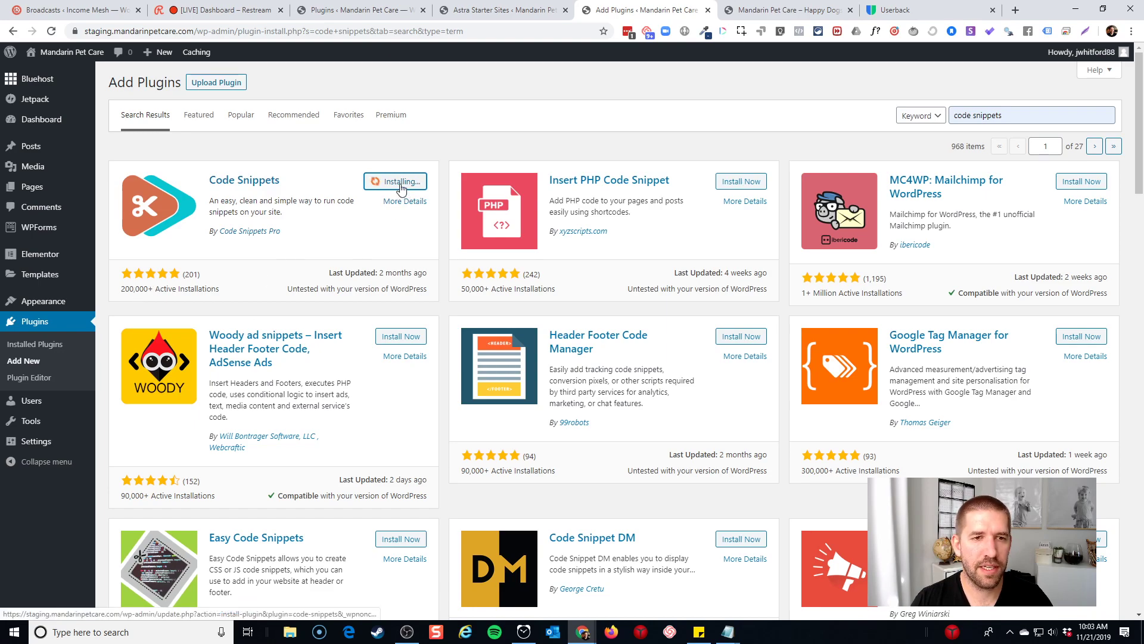
left_click(408, 185)
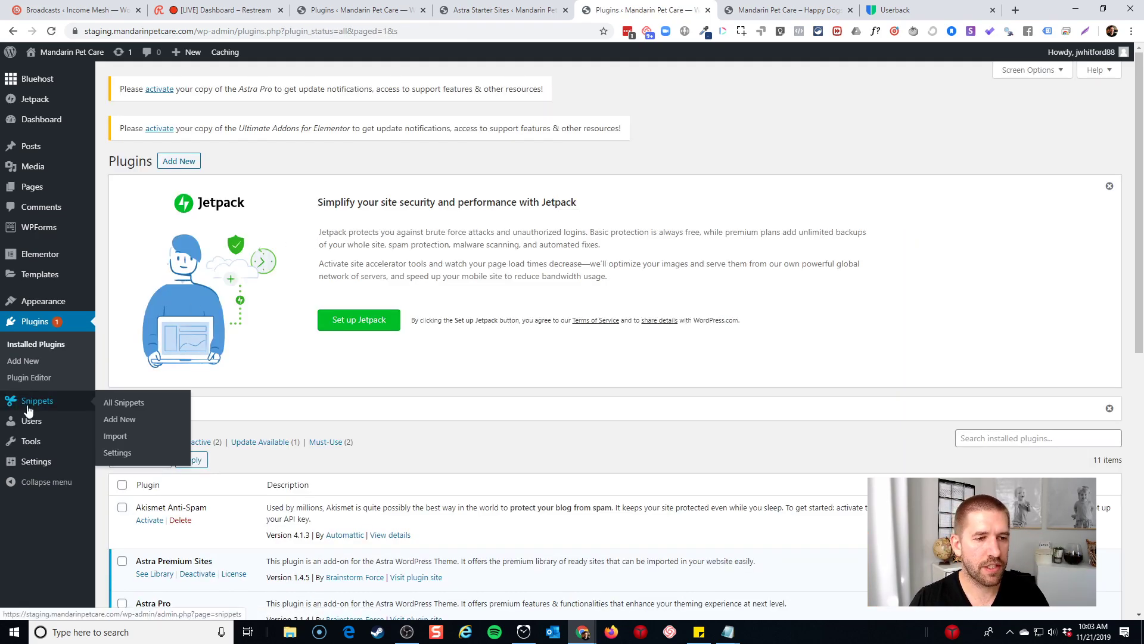
left_click(119, 419)
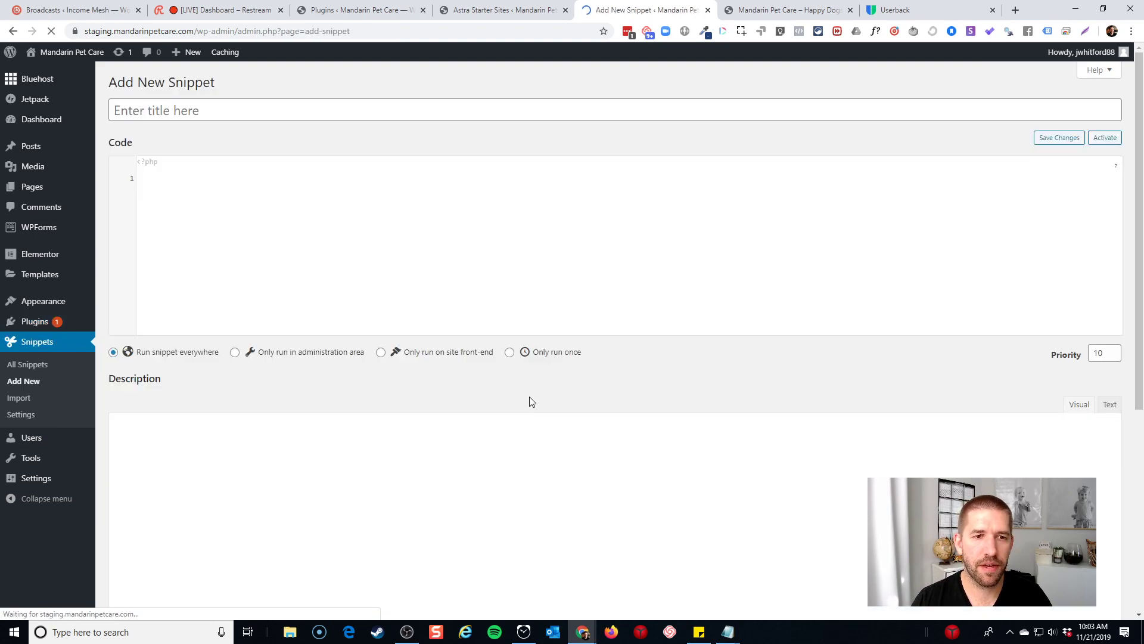
Name the new snippet 'Feedback Script' and paste the Userback embed script into it
left_click(233, 112)
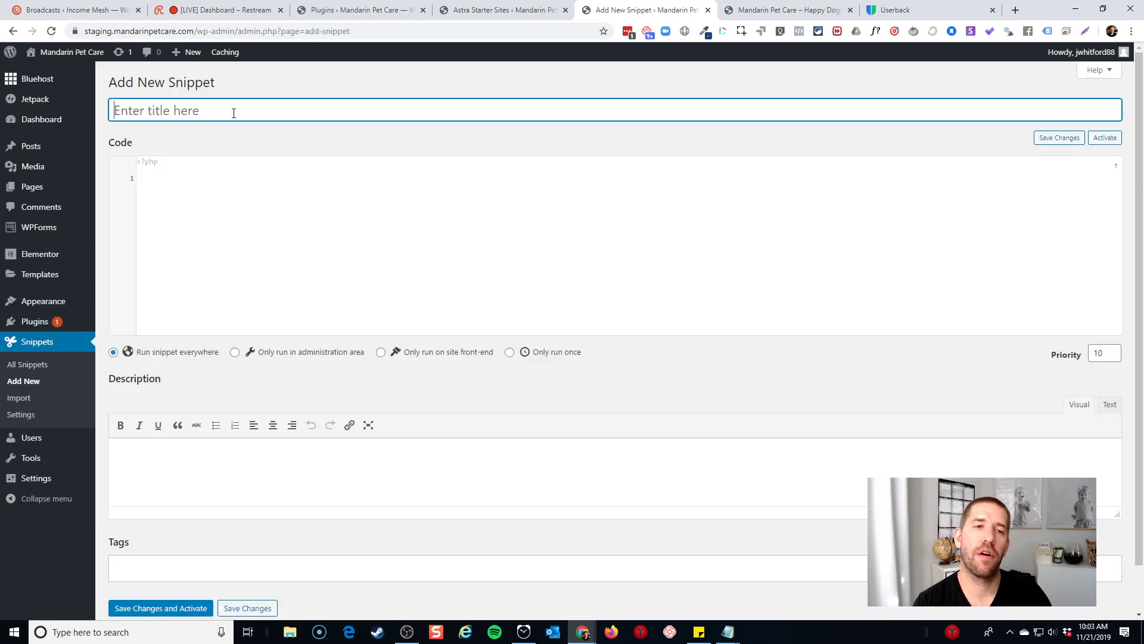
type("Feedback S")
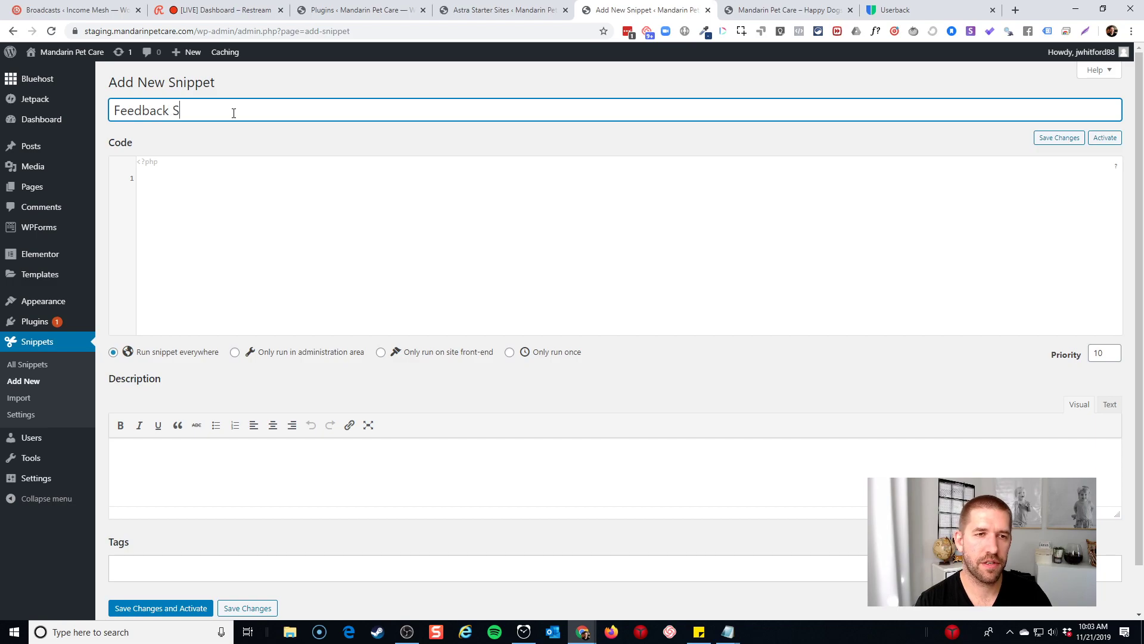
type("cript")
key("Tab")
left_click(250, 168)
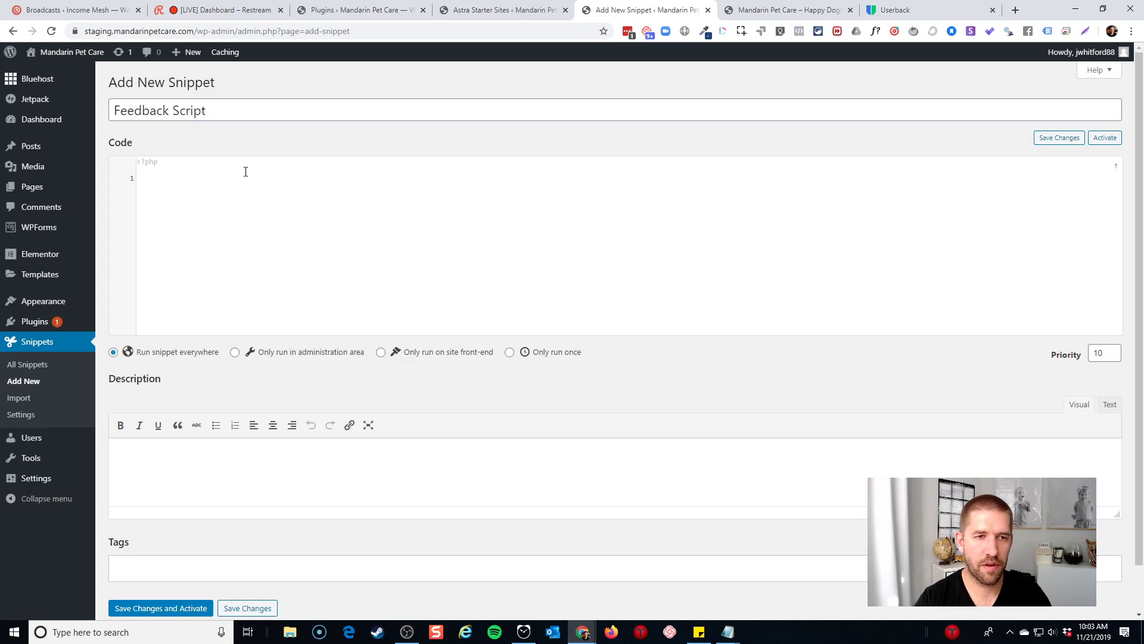
key("ctrl+v")
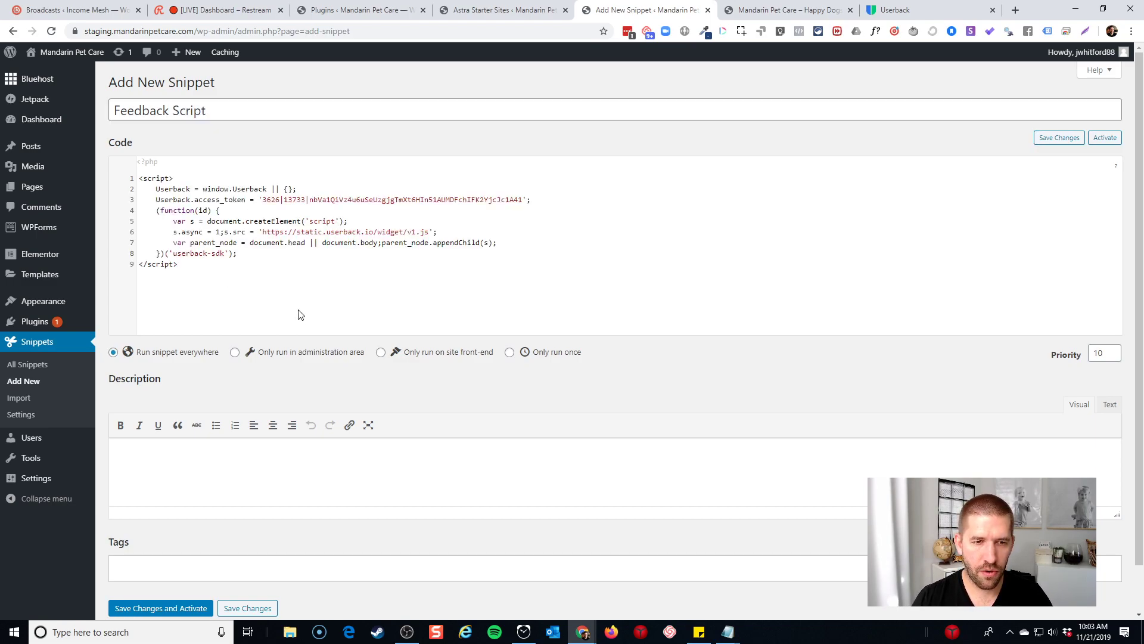
Set the snippet to run only on the site front-end, then save and activate it
left_click(381, 353)
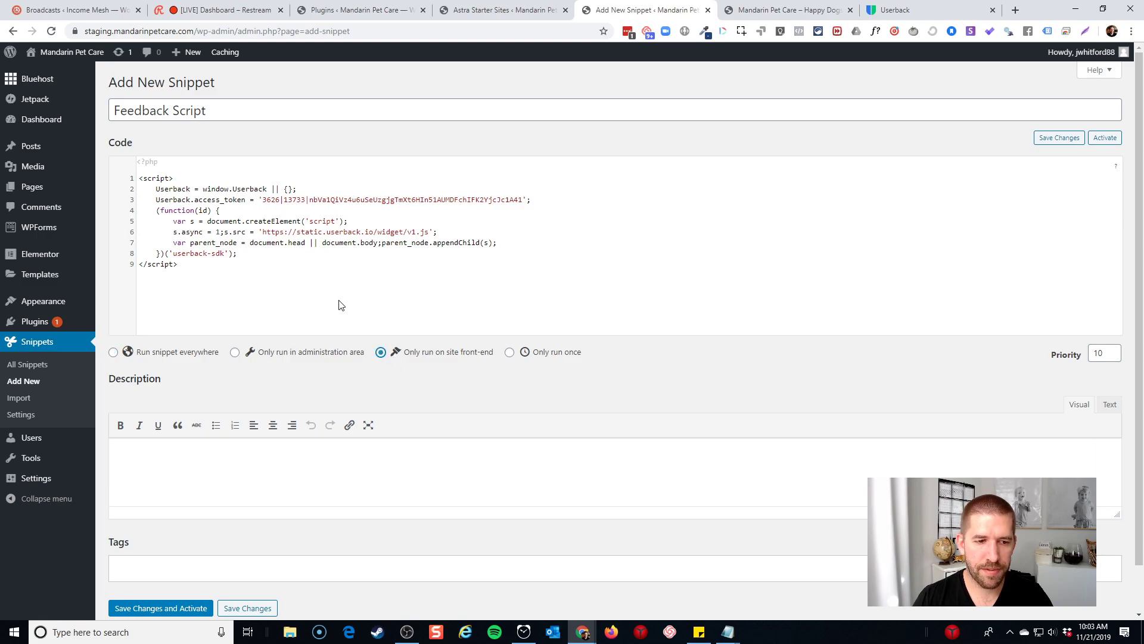
left_click(1068, 140)
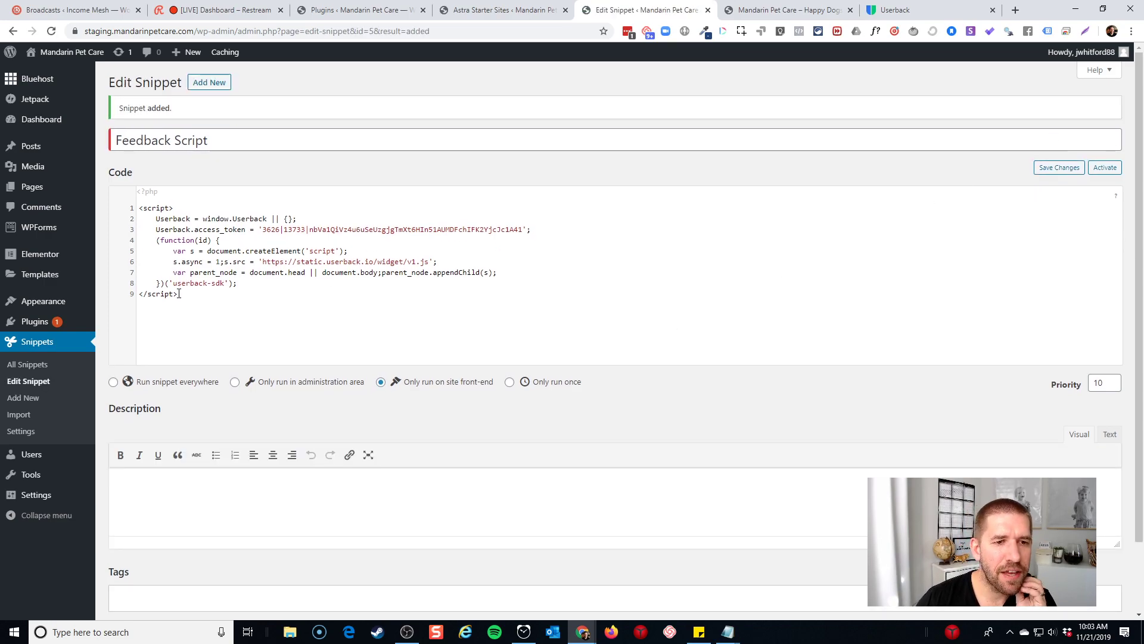
left_click(146, 193)
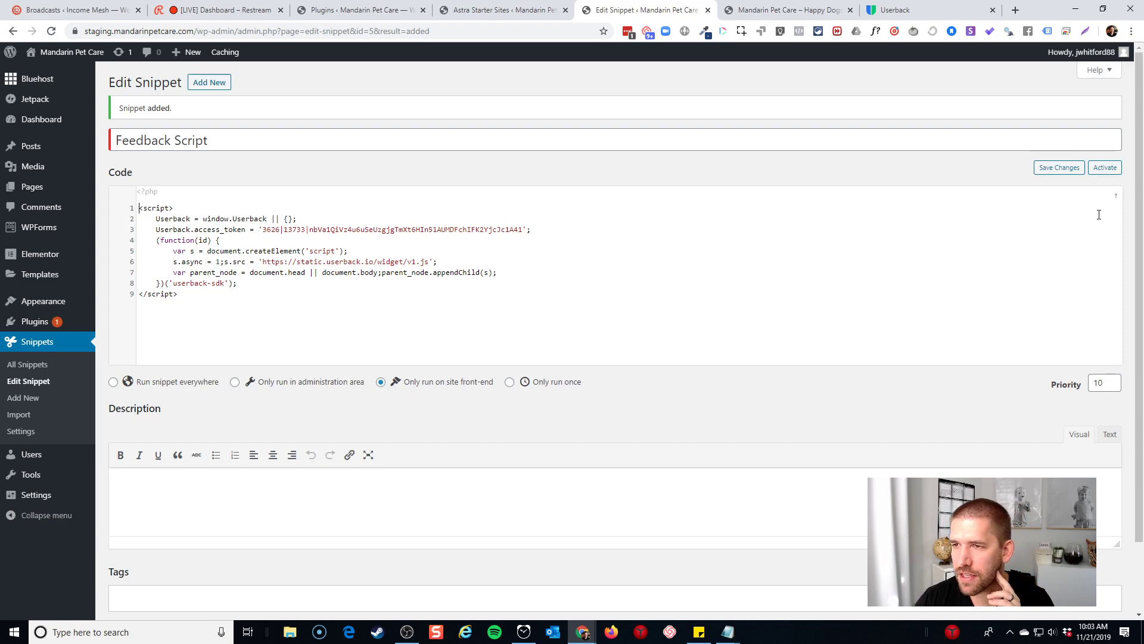
mouse_move(1116, 197)
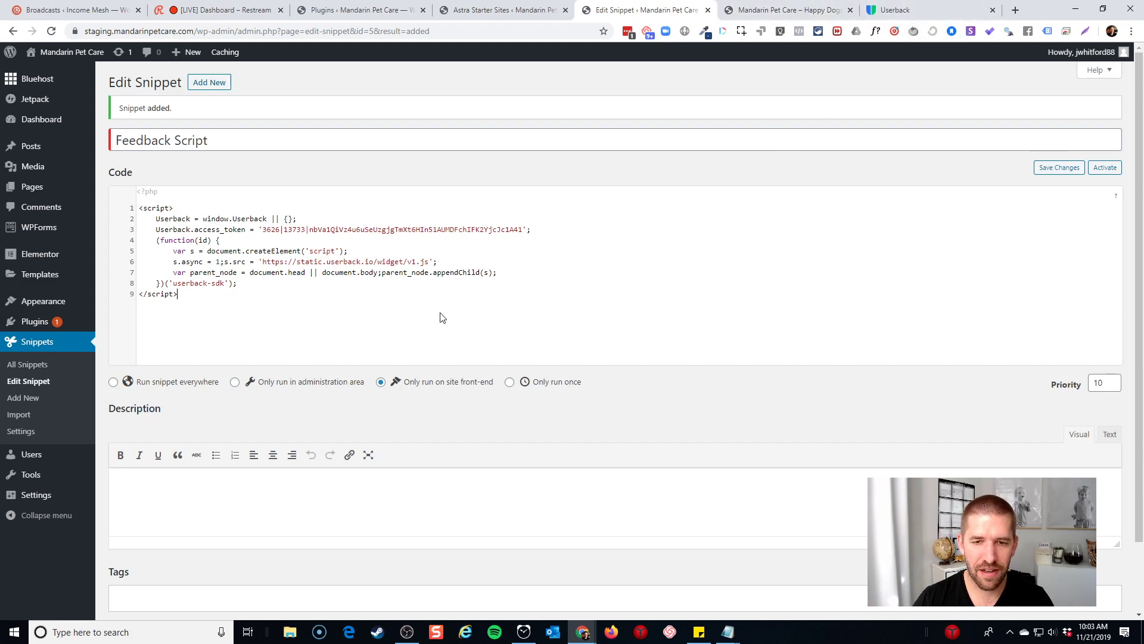
scroll(441, 317, "down", 2)
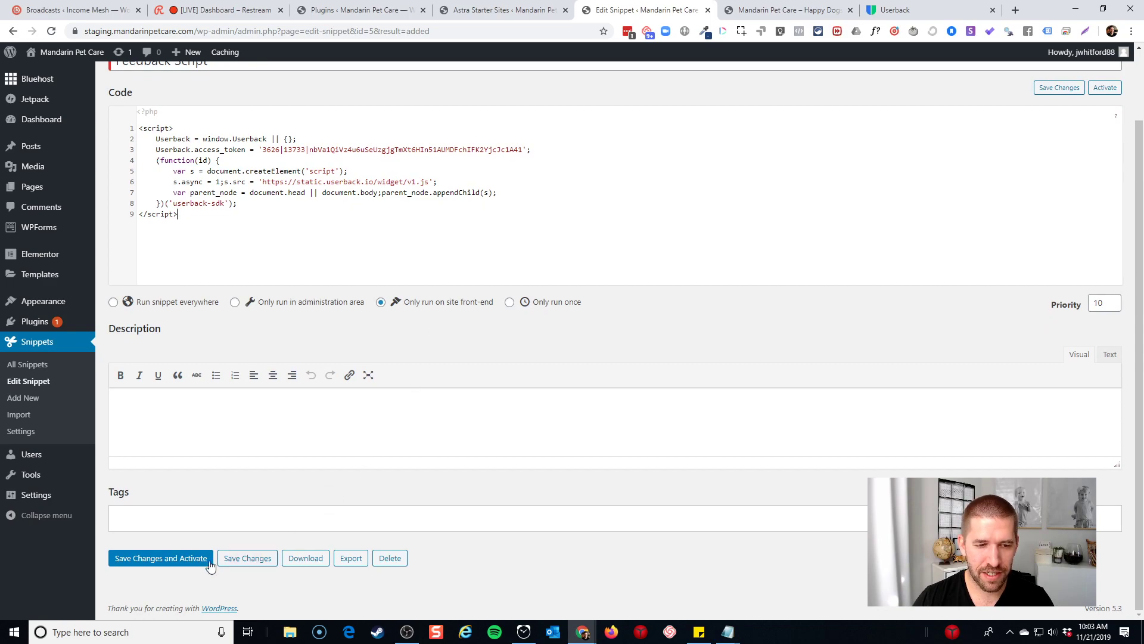
left_click(150, 555)
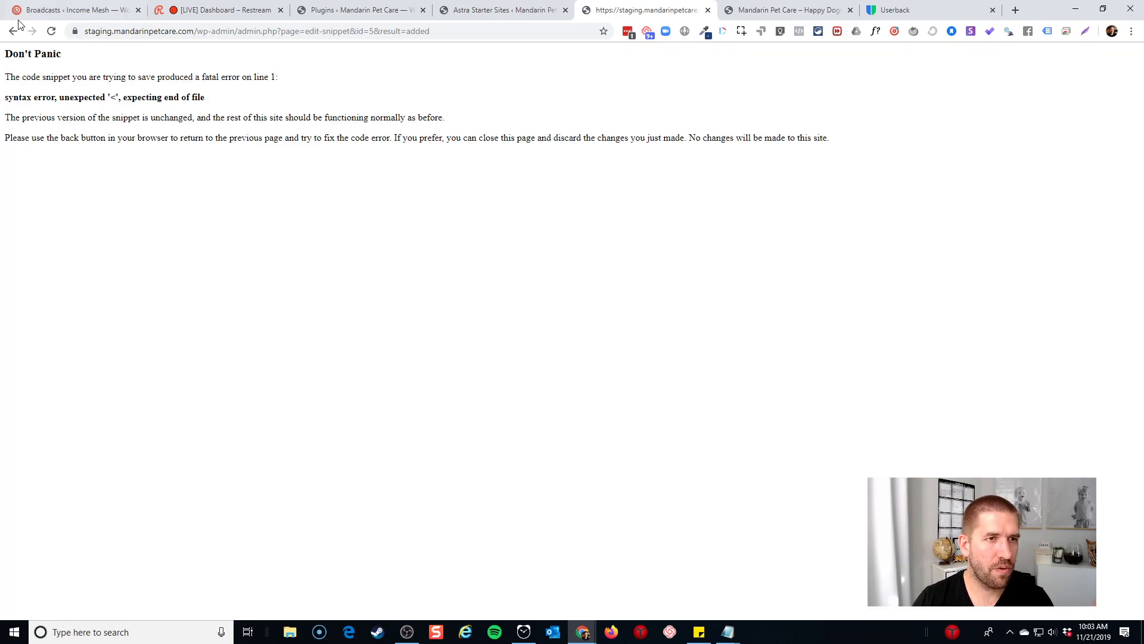
Back from the error page, cut all the script code out of the snippet
left_click(13, 31)
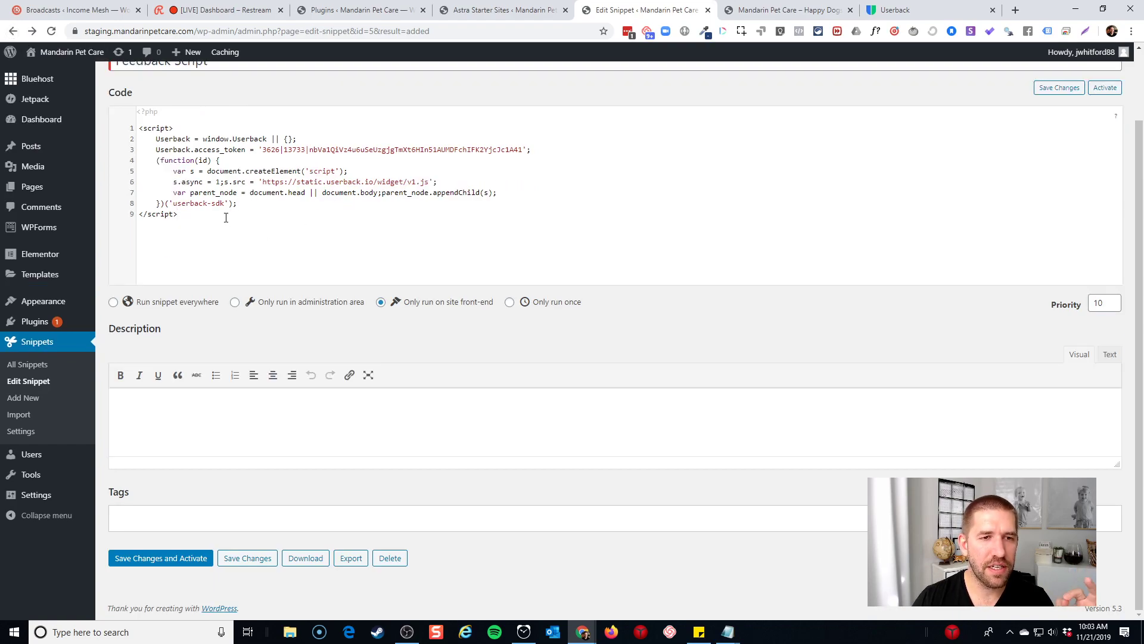
left_click_drag(225, 217, 228, 136)
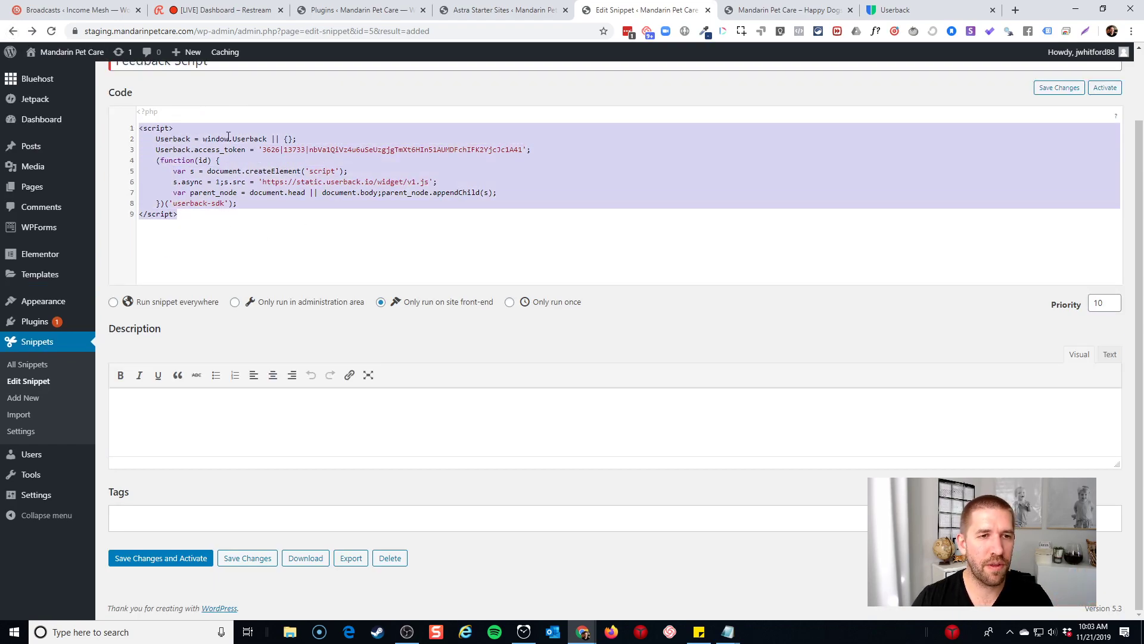
key("ctrl+x")
scroll(319, 177, "up", 2)
Update Elementor Pro to its newer version from Installed Plugins
mouse_move(79, 321)
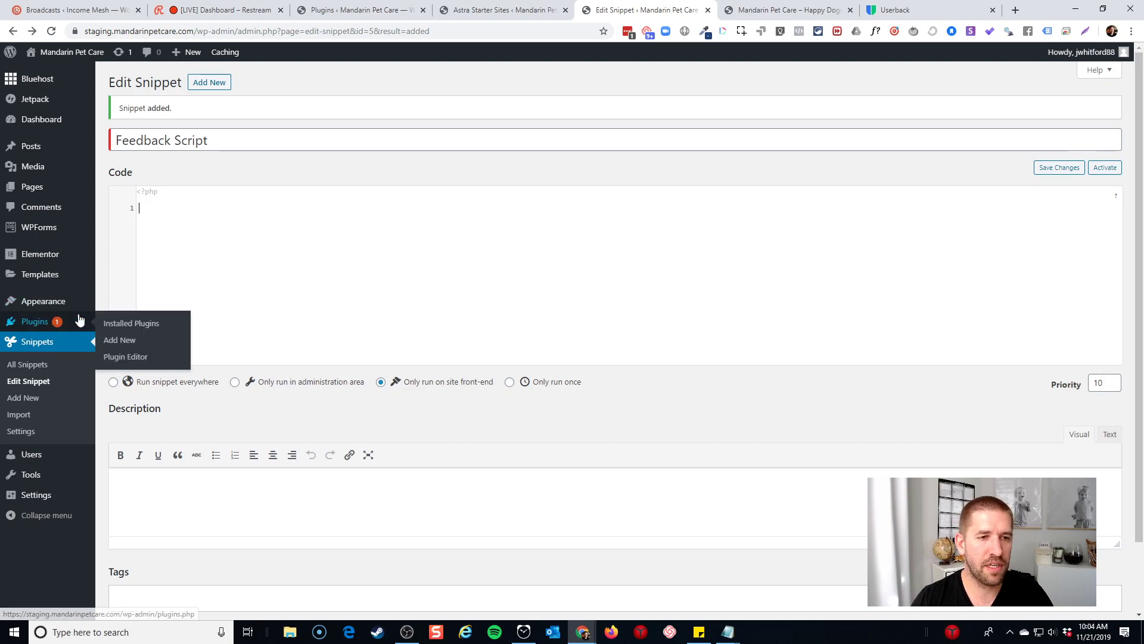
left_click(137, 322)
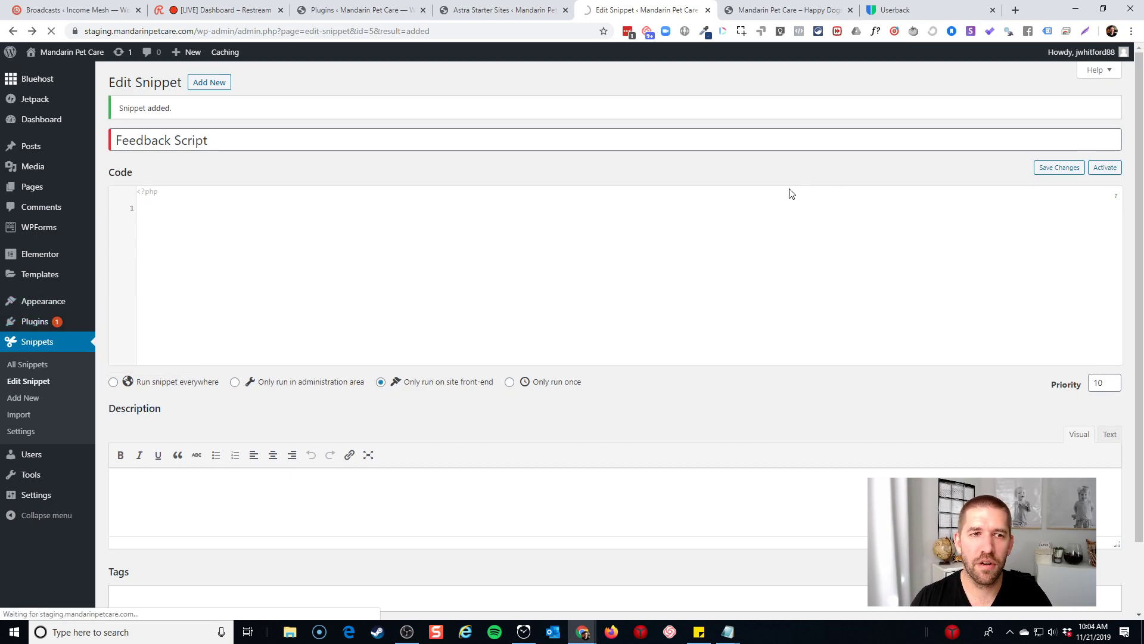
scroll(690, 258, "down", 5)
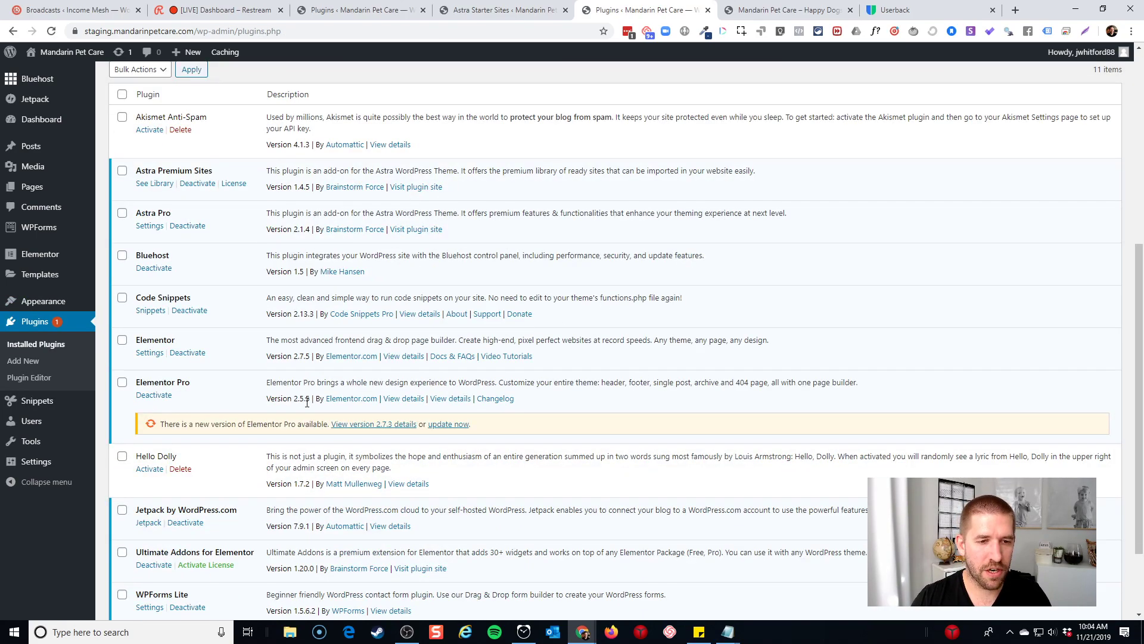
left_click(444, 426)
Deactivate and delete the Code Snippets plugin, confirming both prompts
scroll(187, 421, "down", 2)
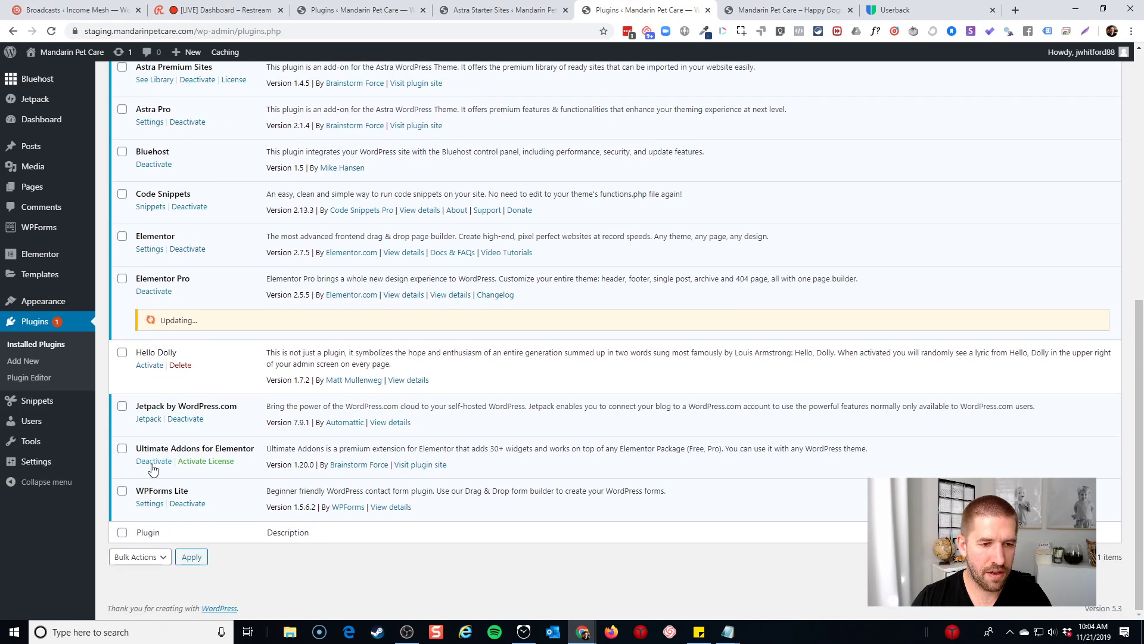
left_click(190, 206)
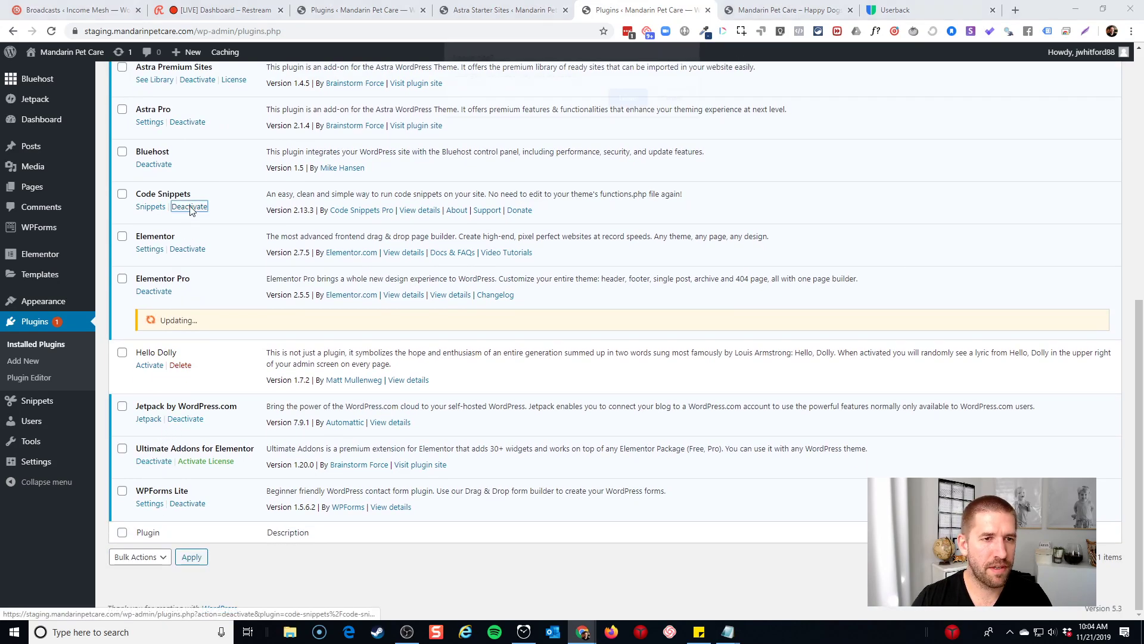
left_click(626, 99)
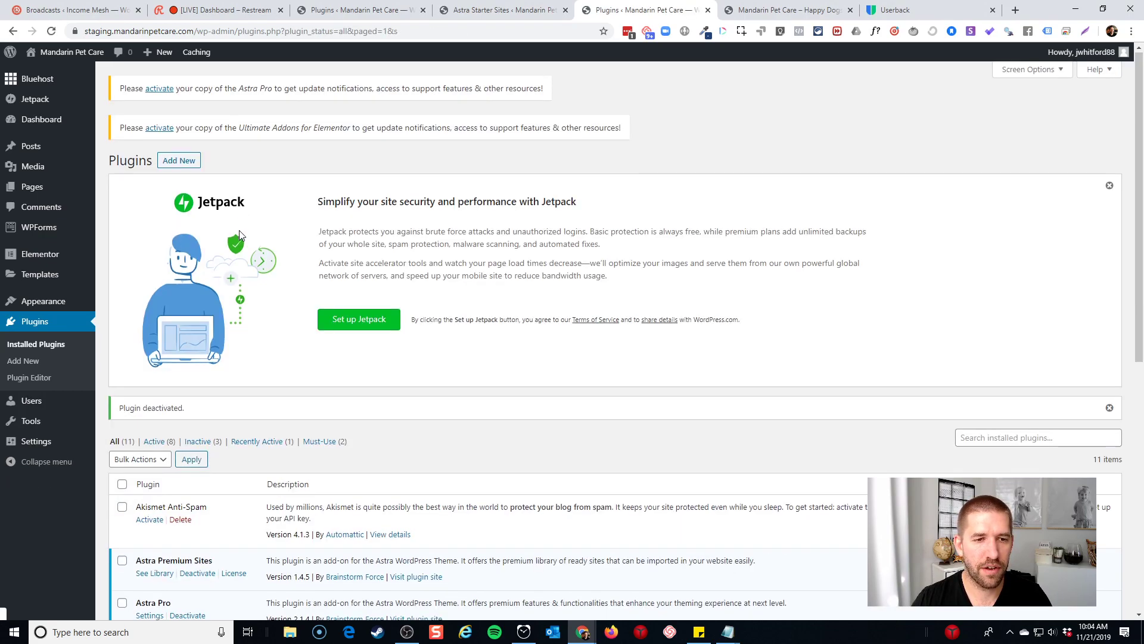
scroll(238, 230, "down", 7)
left_click(181, 284)
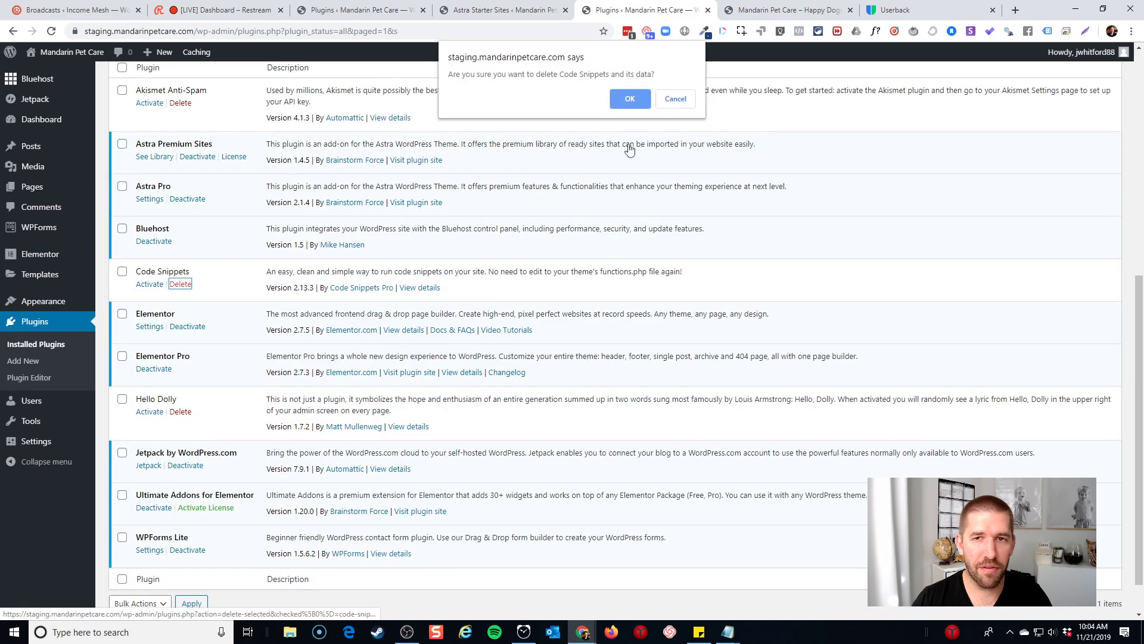
left_click(629, 101)
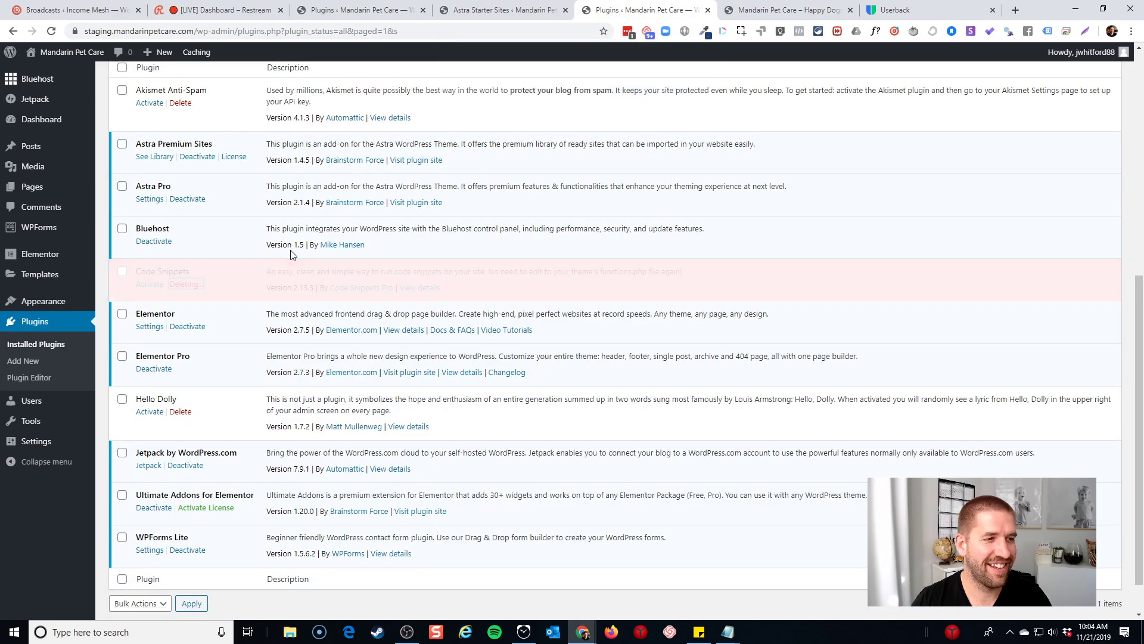
scroll(164, 134, "up", 6)
left_click(172, 103)
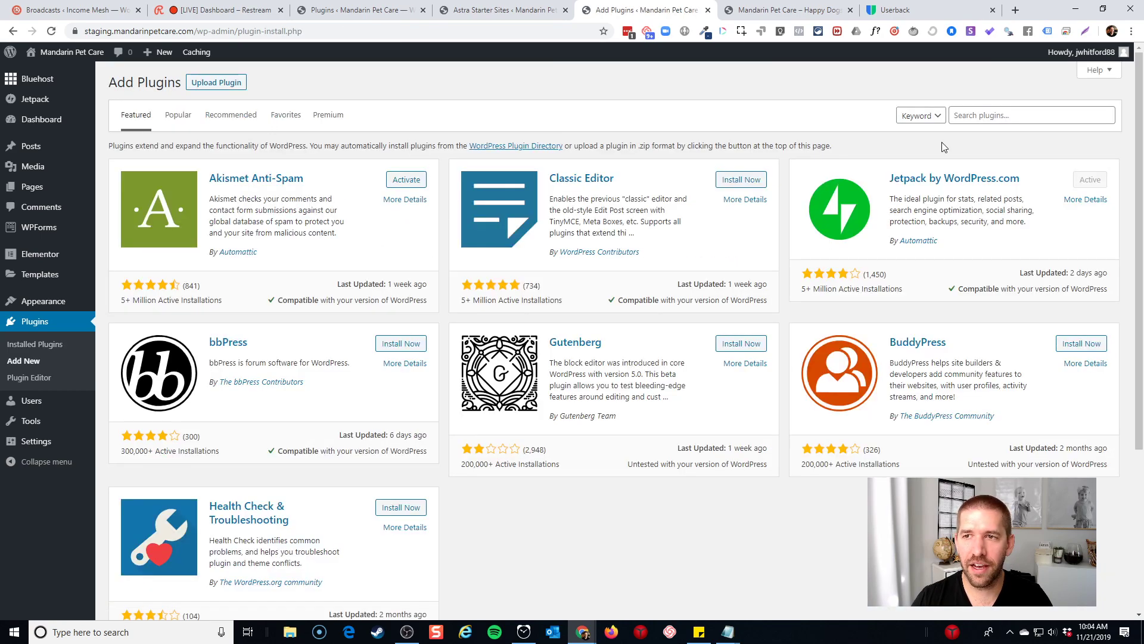
Search 'insert headers and footers', then install and activate the WPBeginner plugin
left_click(987, 117)
type("insert ")
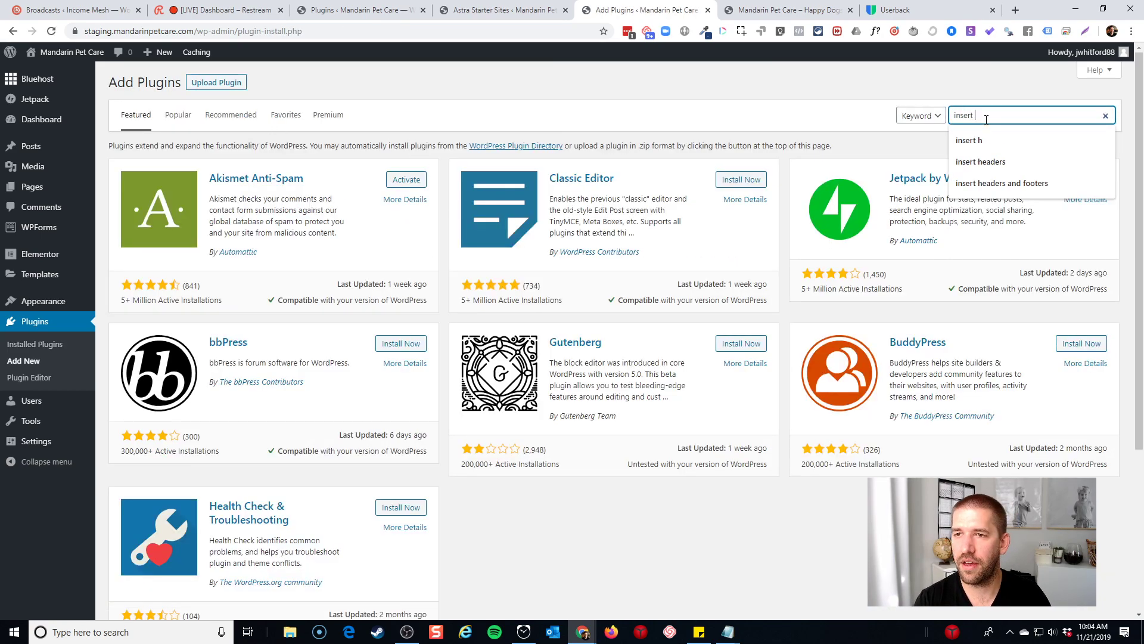
type("headers")
key("Down")
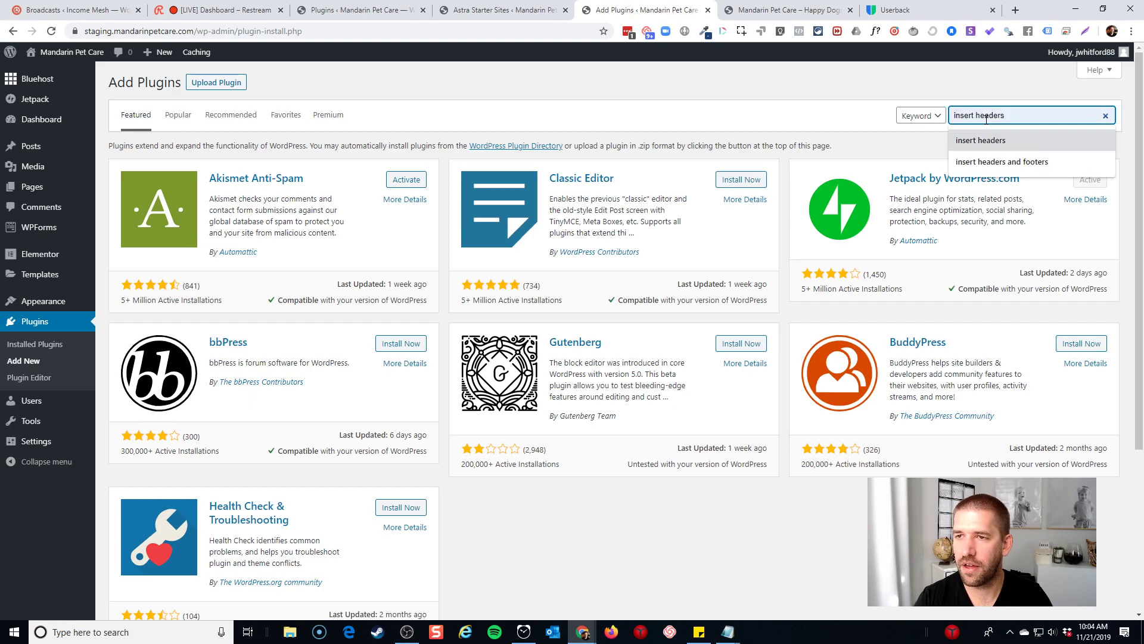
key("Down")
key("Return")
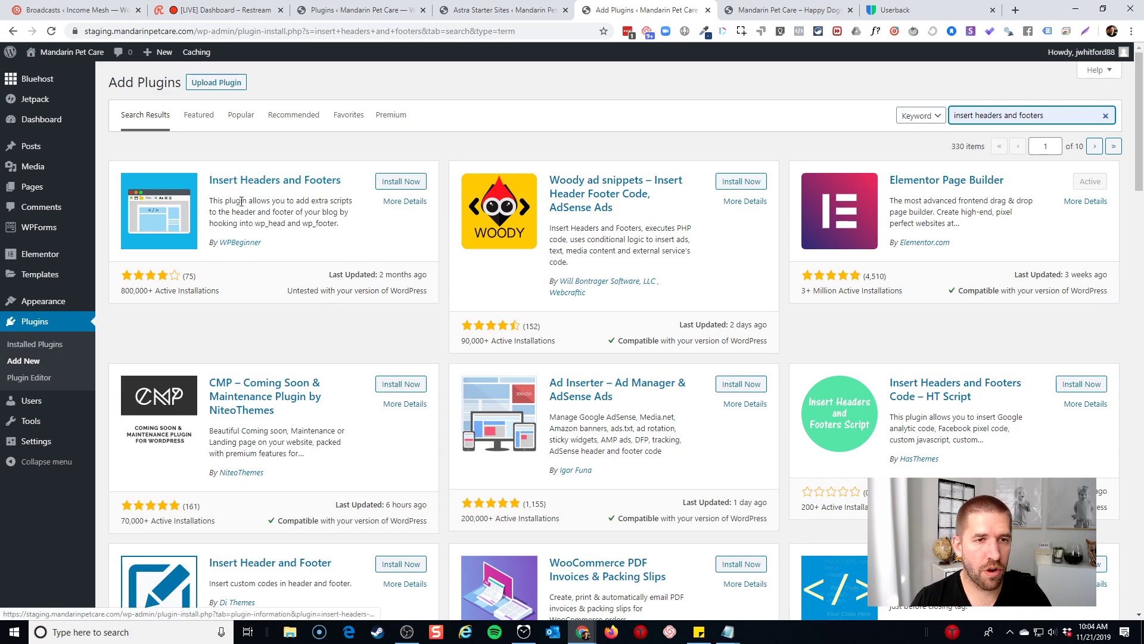
left_click(398, 182)
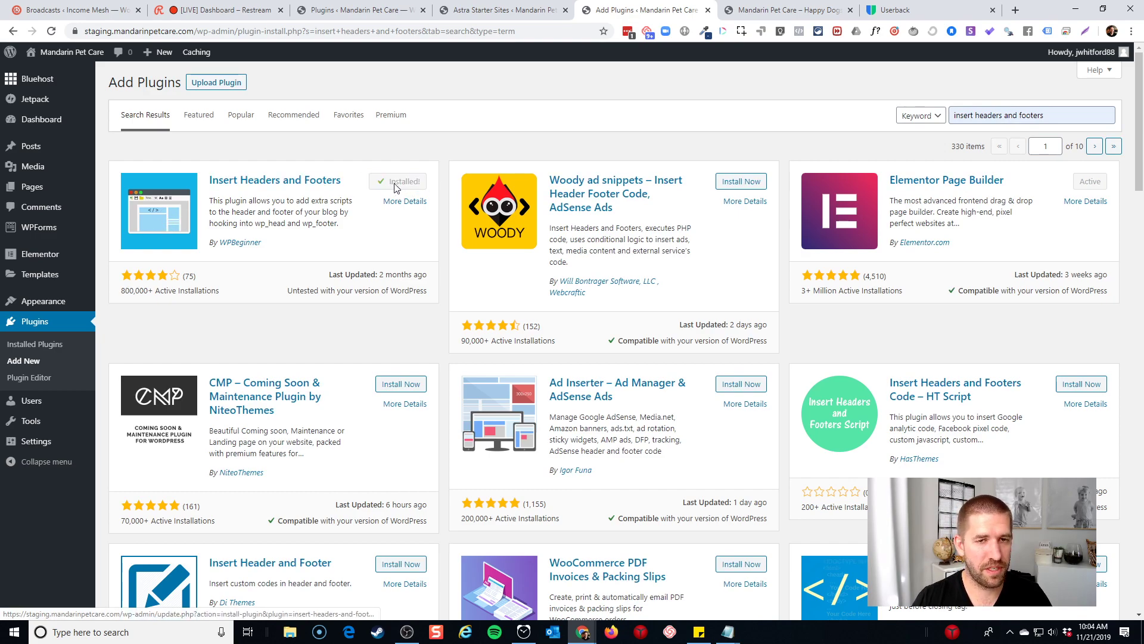
left_click(394, 183)
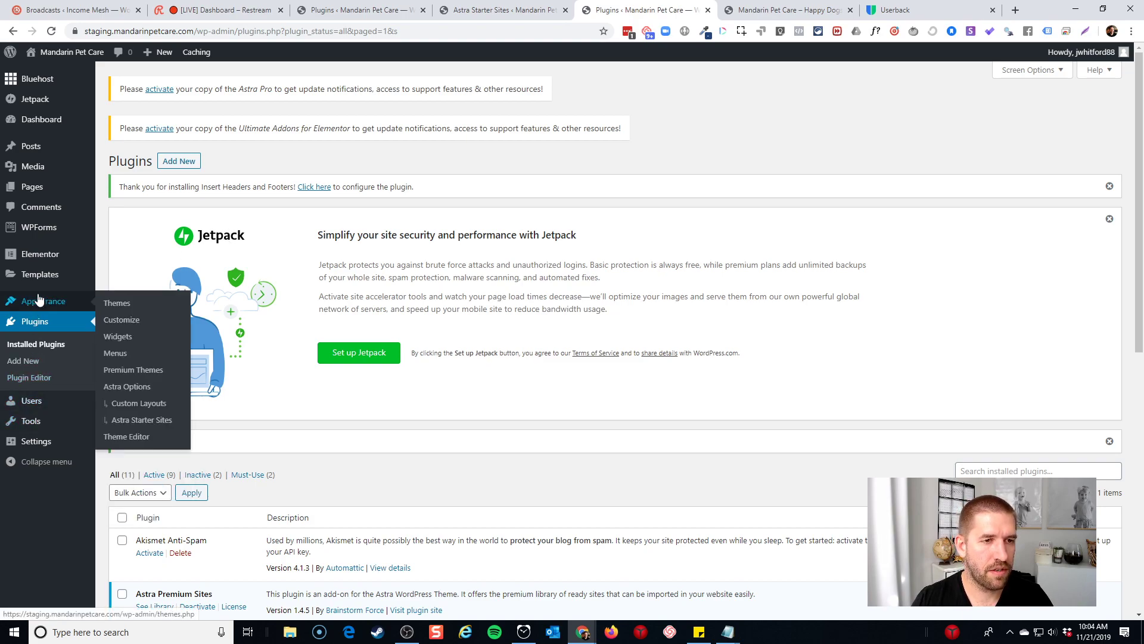
Paste the Userback script into Insert Headers and Footers' Scripts in Footer and save
mouse_move(53, 444)
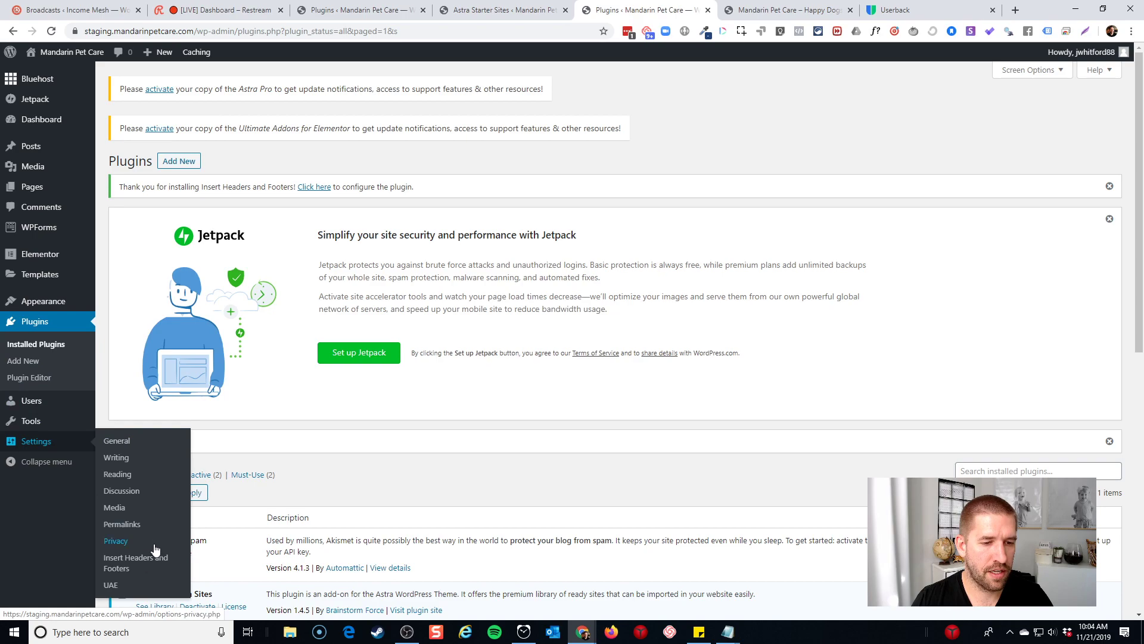
left_click(141, 563)
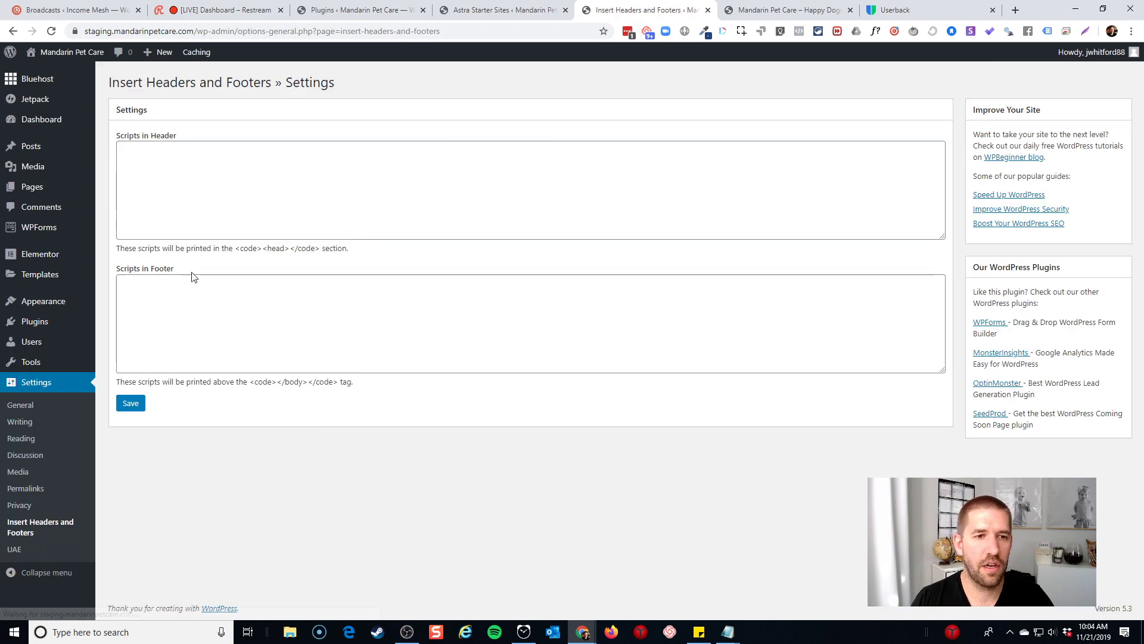
left_click(195, 311)
key("ctrl+v")
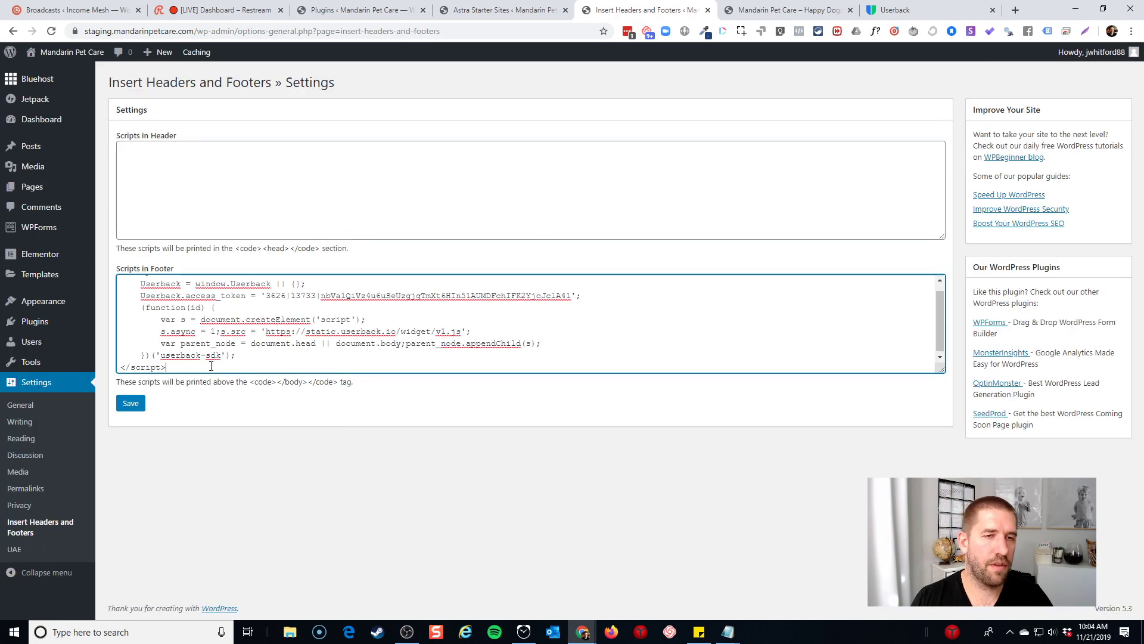
left_click(205, 190)
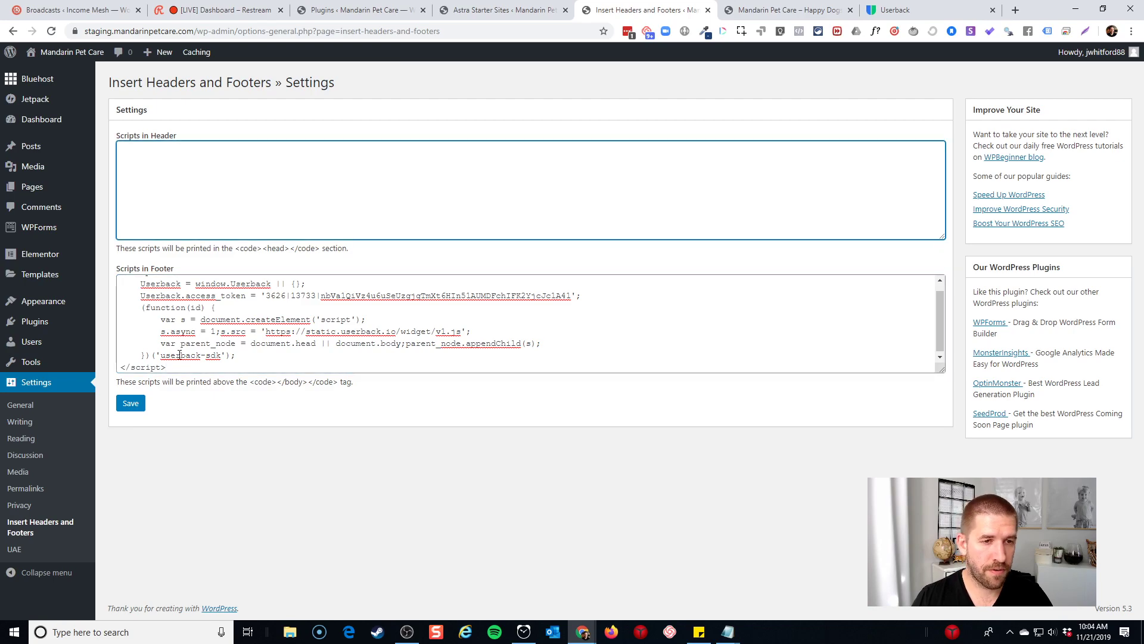
scroll(191, 355, "up", 1)
left_click(130, 403)
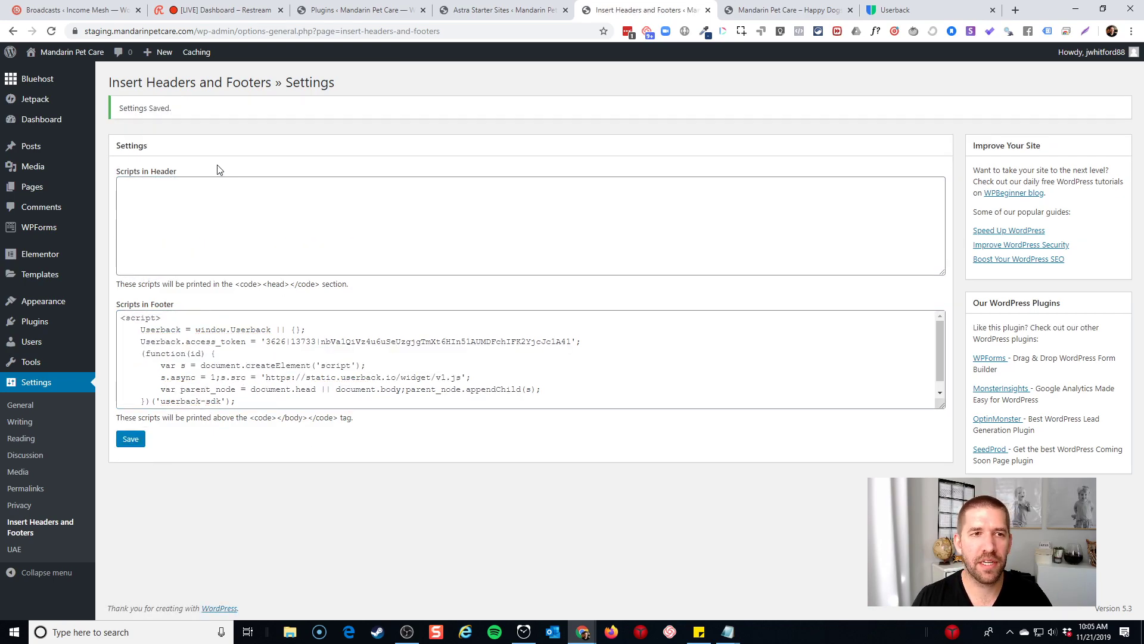
left_click(71, 74)
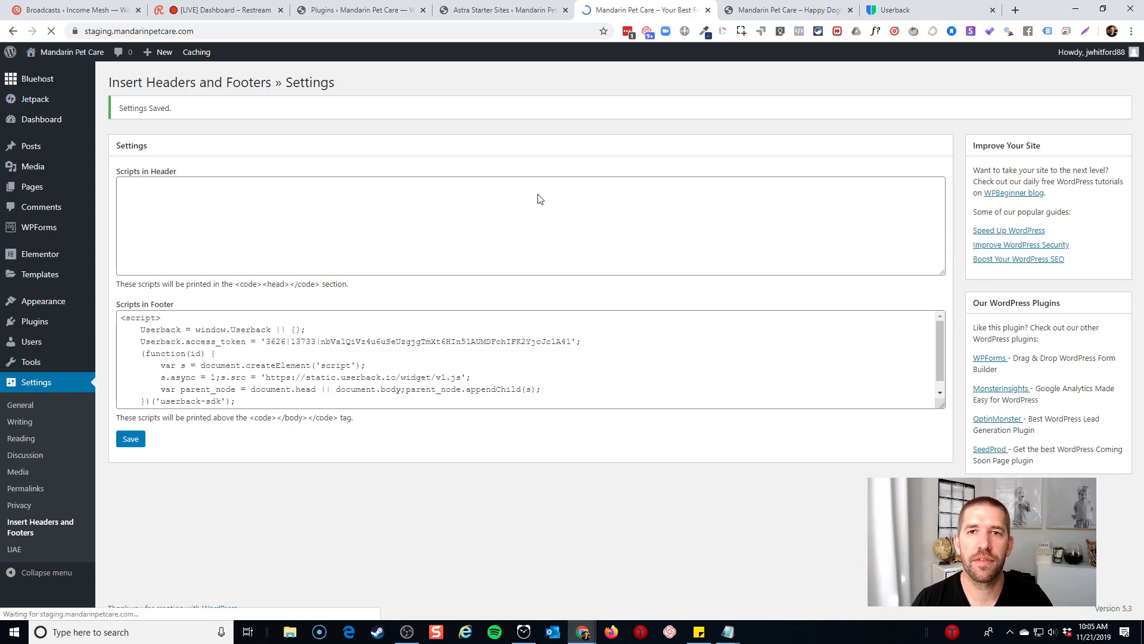
On the Services page, open the Userback widget and choose draw-on-page feedback
scroll(748, 199, "down", 5)
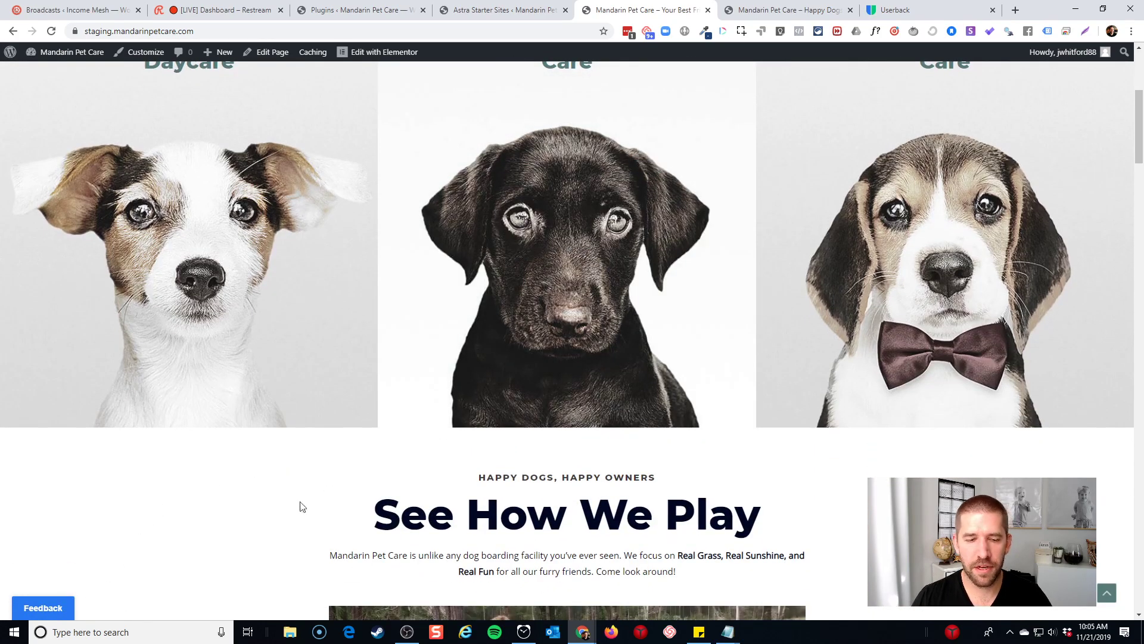
left_click(40, 608)
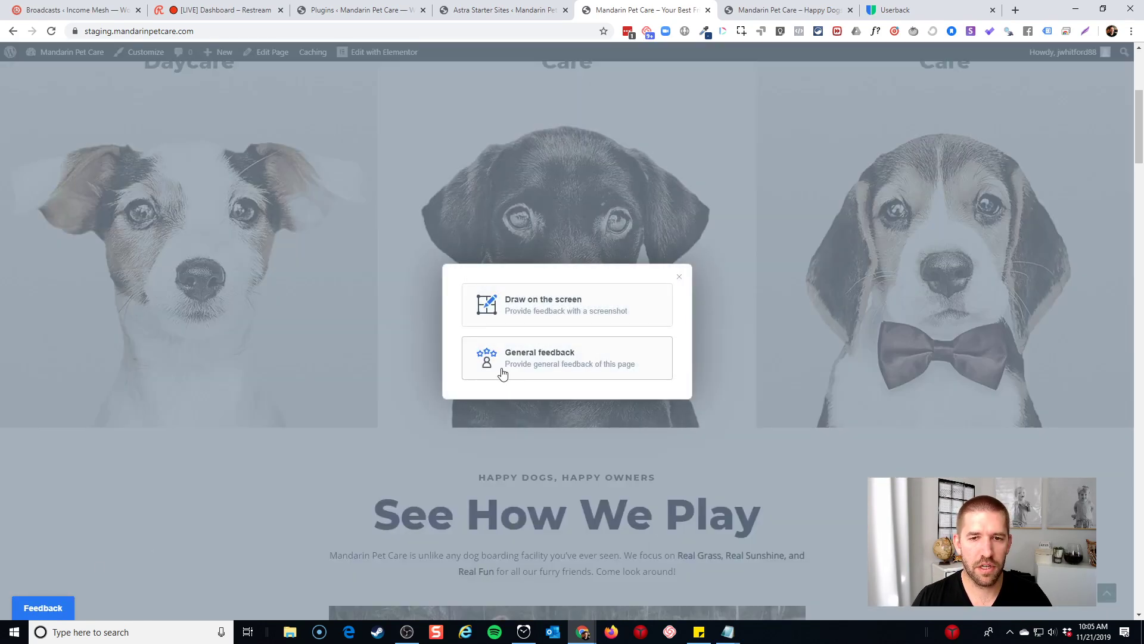
scroll(744, 288, "down", 8)
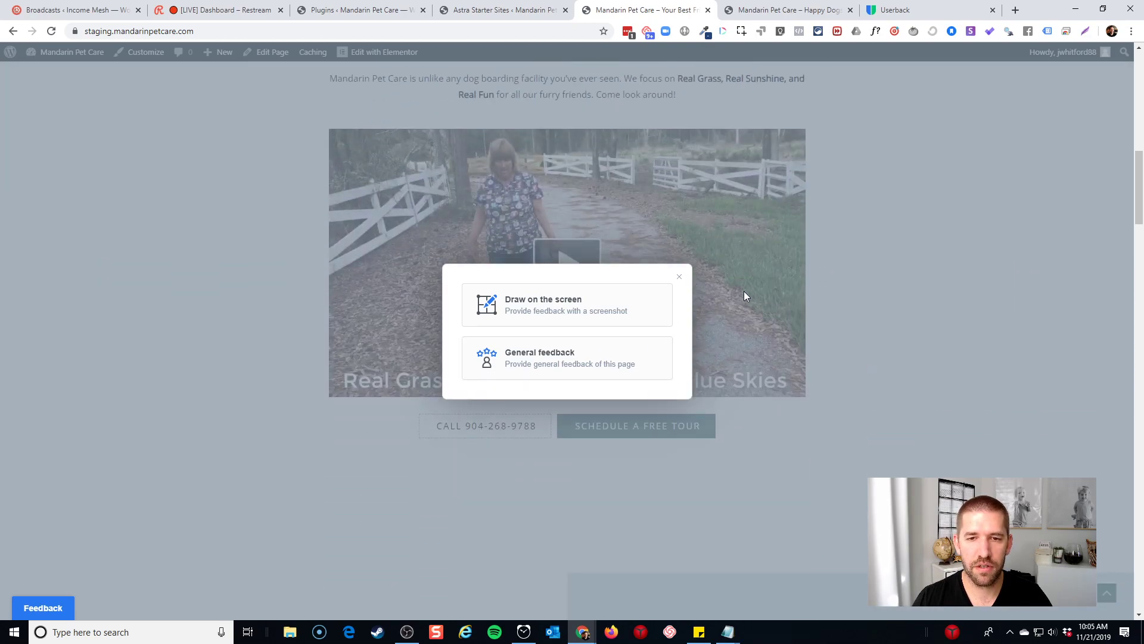
scroll(851, 317, "down", 4)
scroll(825, 315, "down", 15)
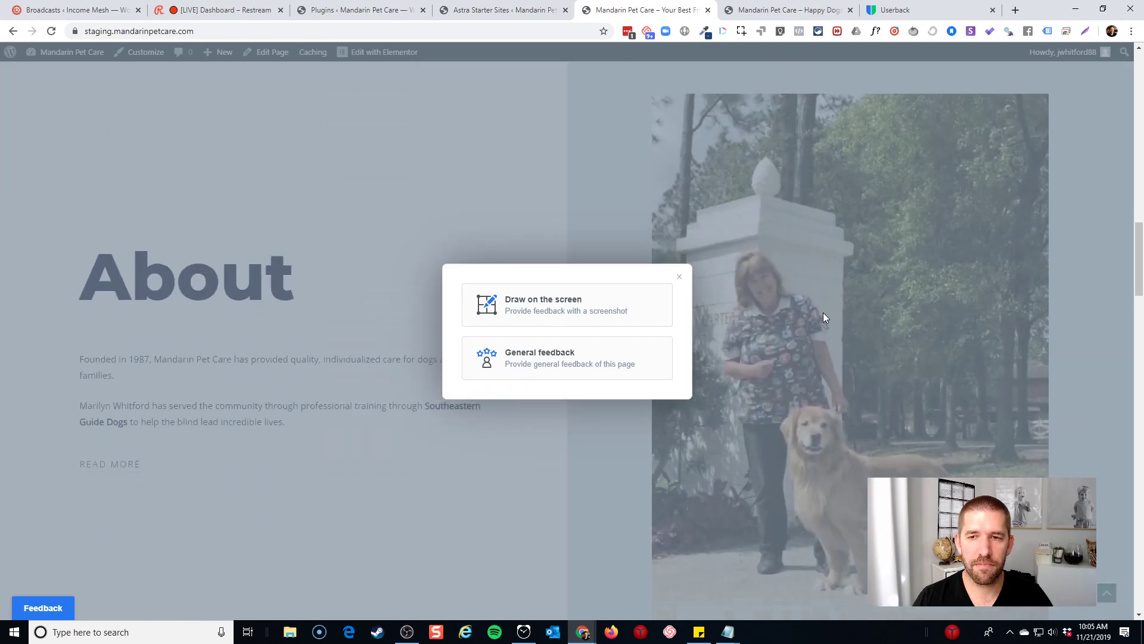
scroll(824, 312, "up", 2)
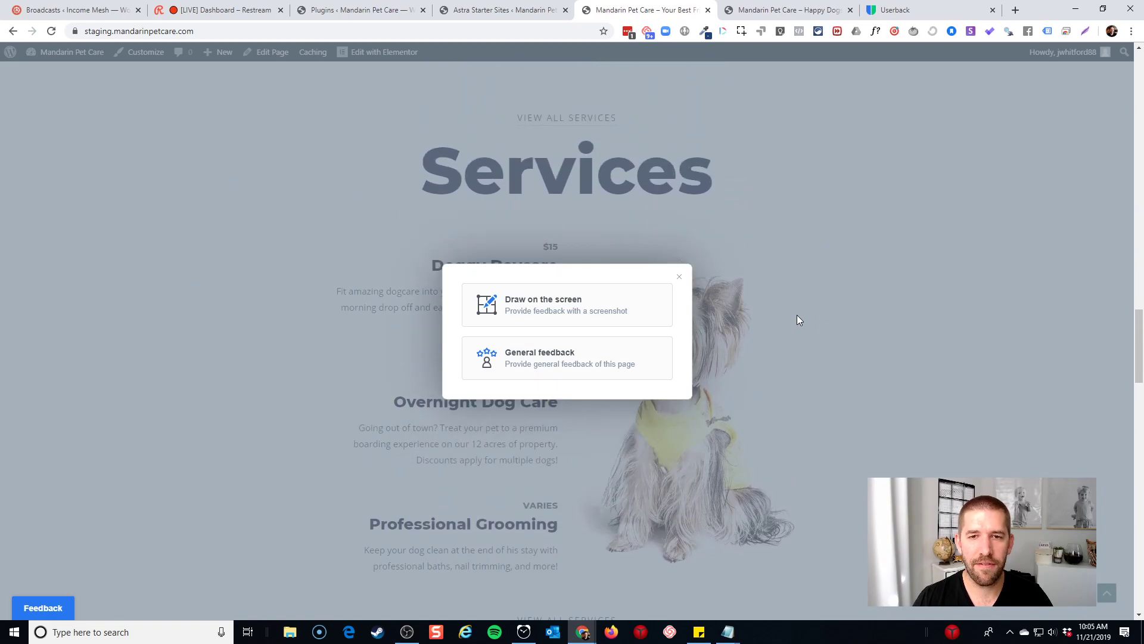
left_click(557, 307)
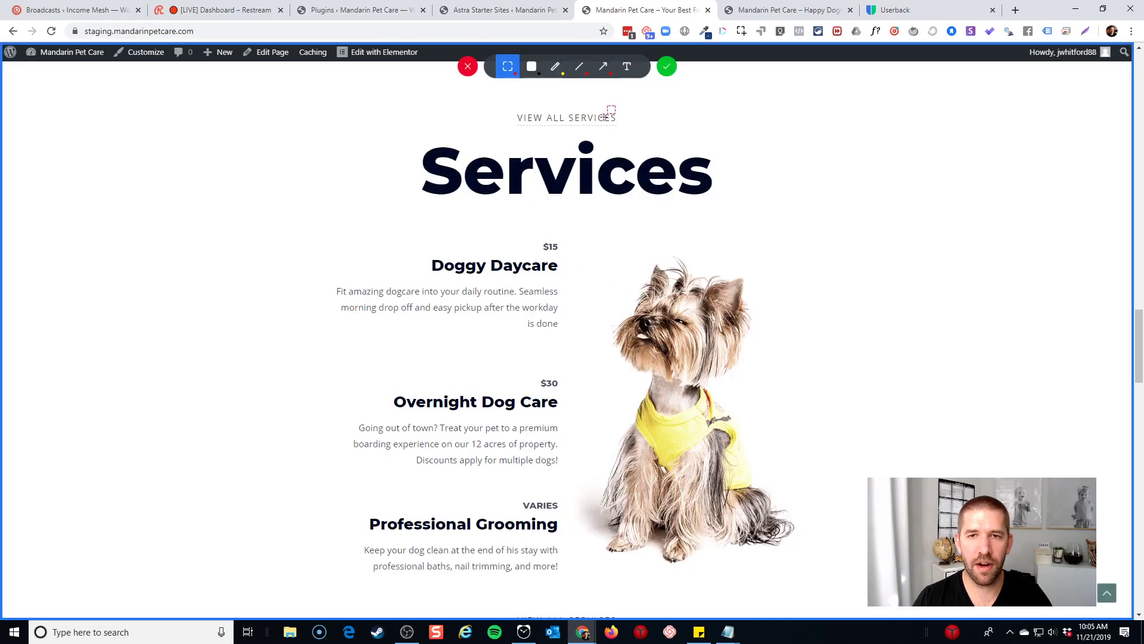
Mark the Doggy Daycare block with the note 'Doggy Daycare Price has increased'
left_click_drag(326, 213, 608, 355)
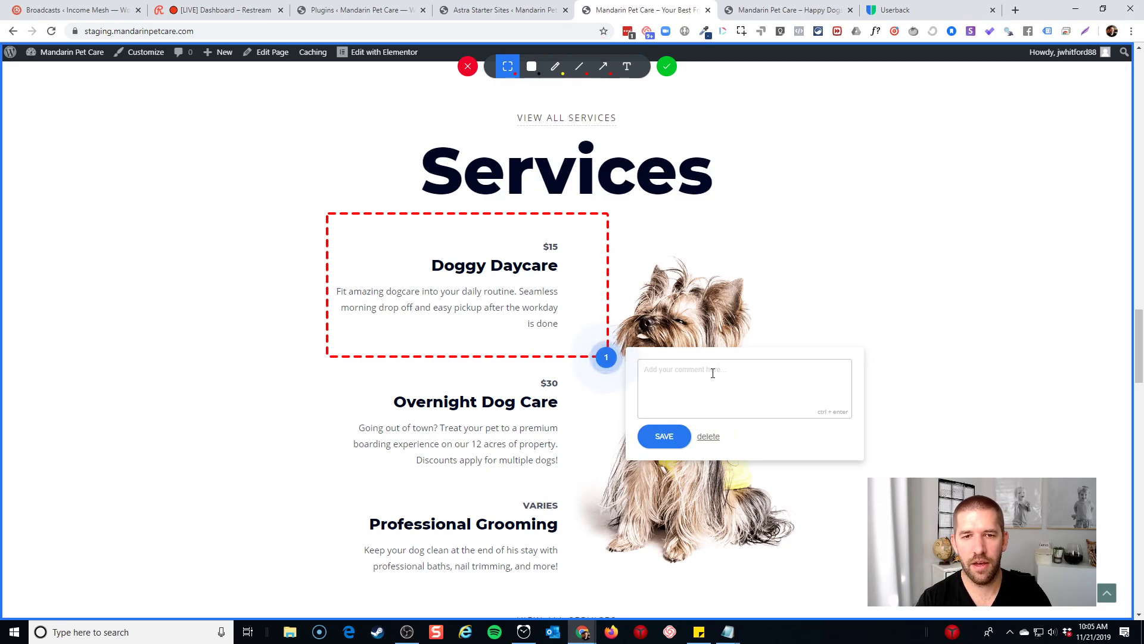
type("Doggy Dayca")
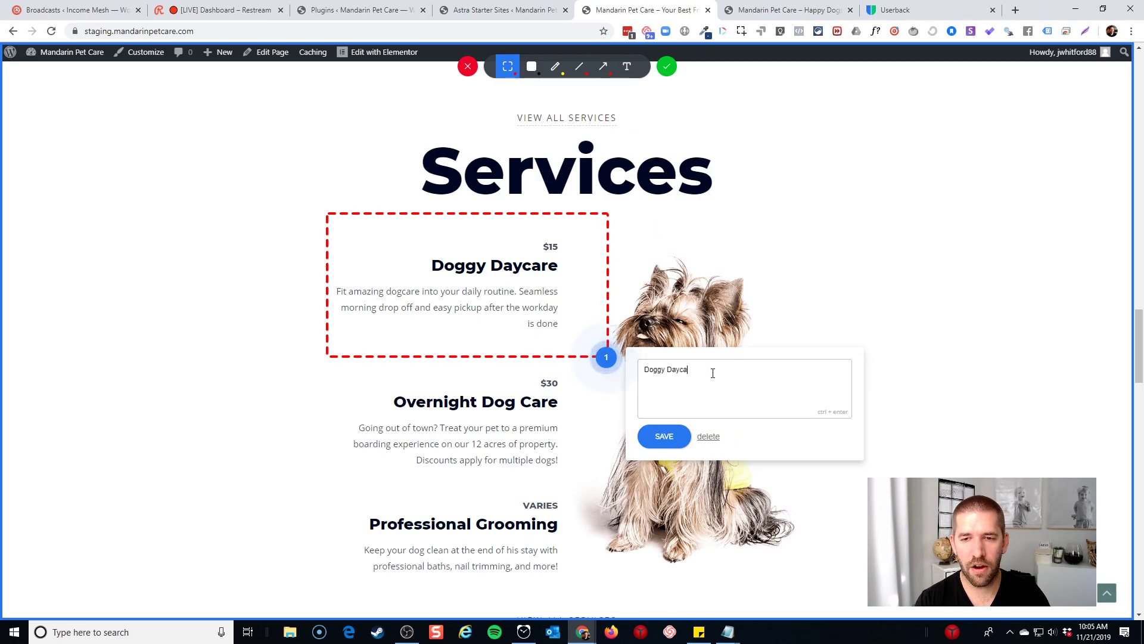
type("re Price has increased")
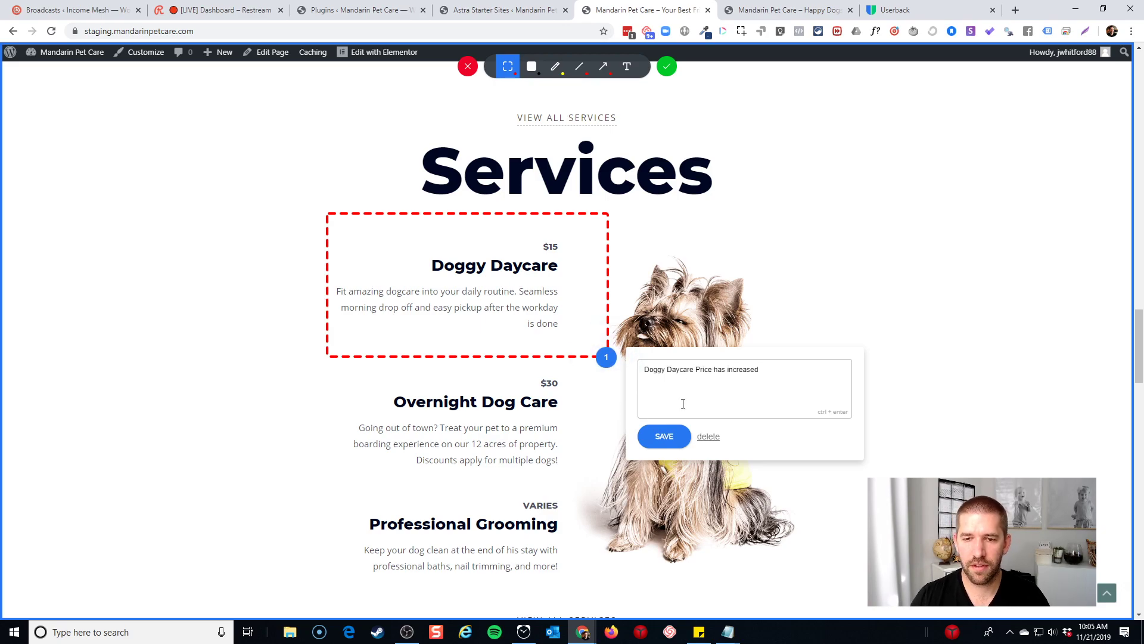
left_click(666, 437)
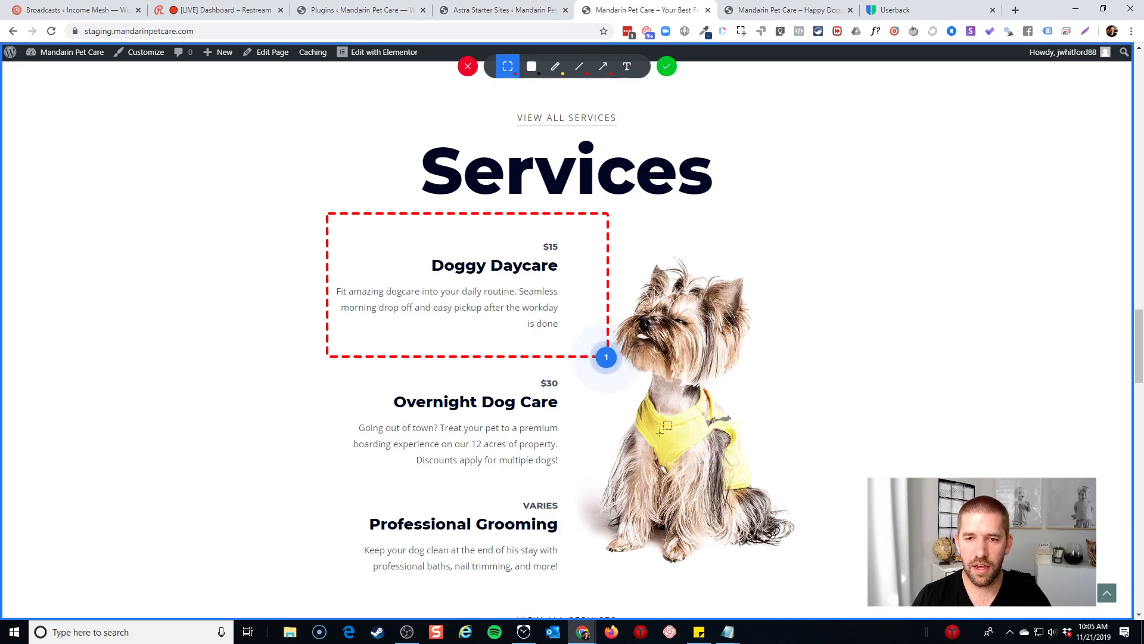
left_click(665, 69)
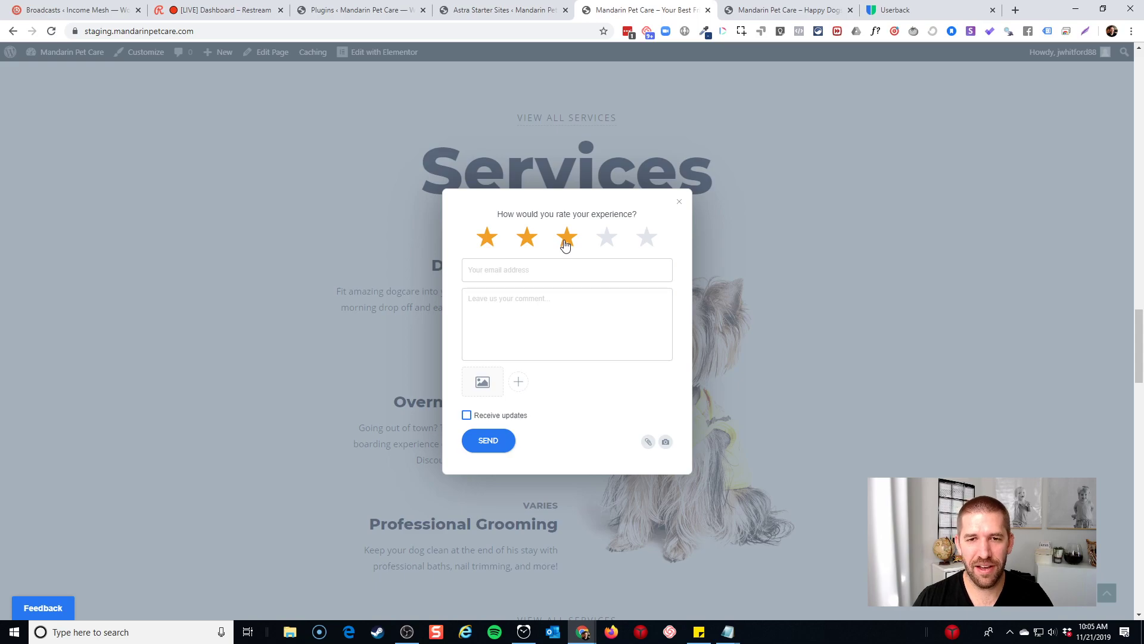
Enter the reviewer's e-mail address and attach a second screenshot to the feedback
left_click(551, 270)
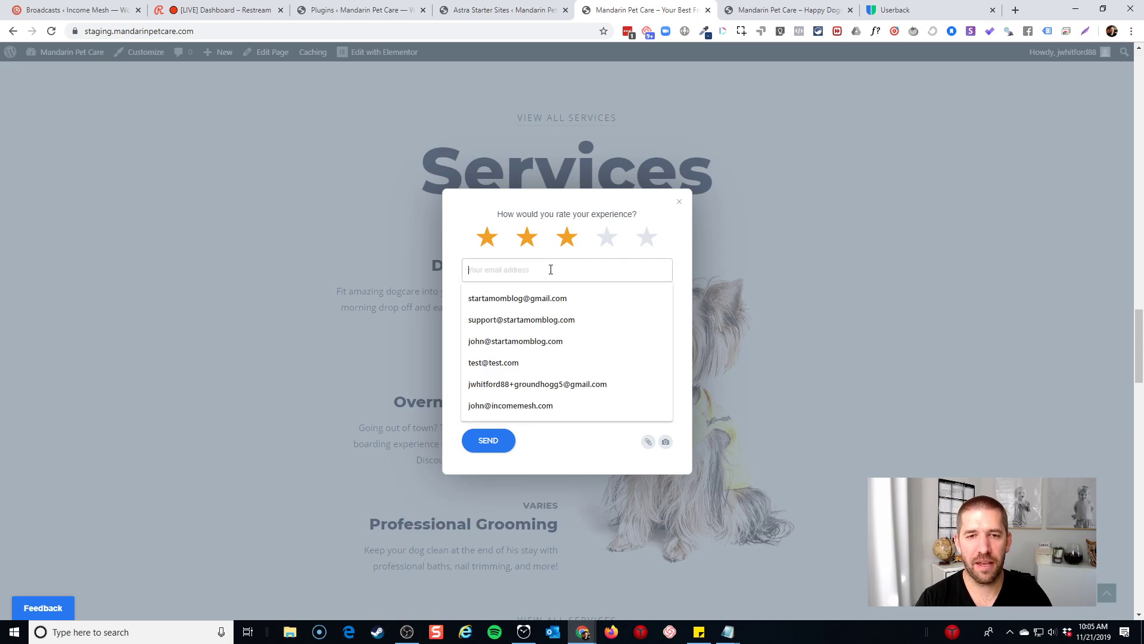
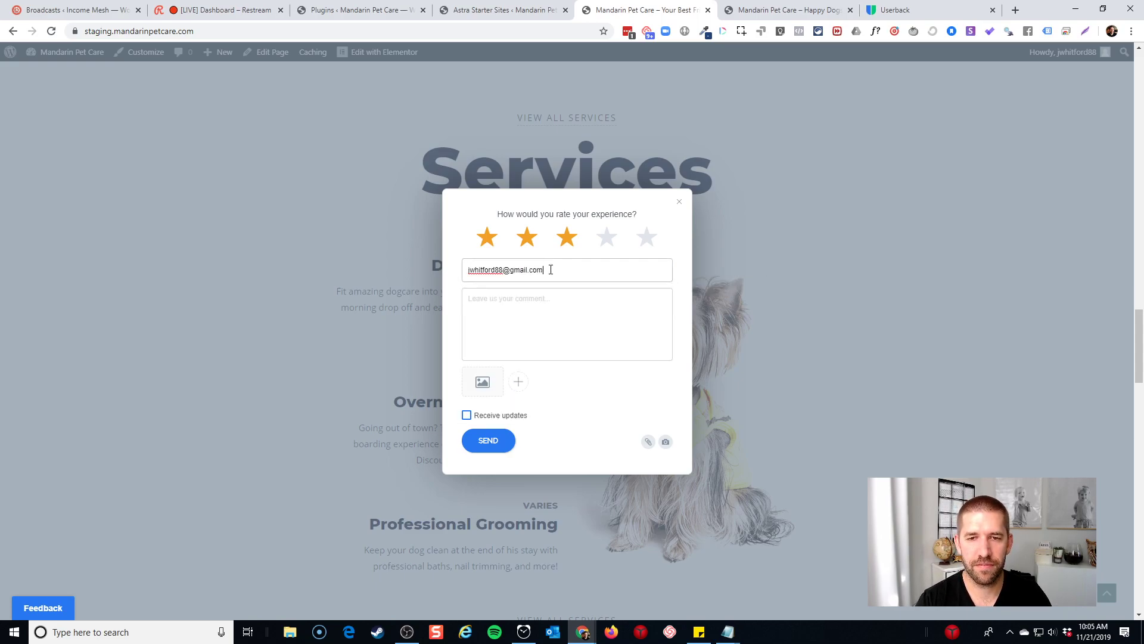
key("Tab")
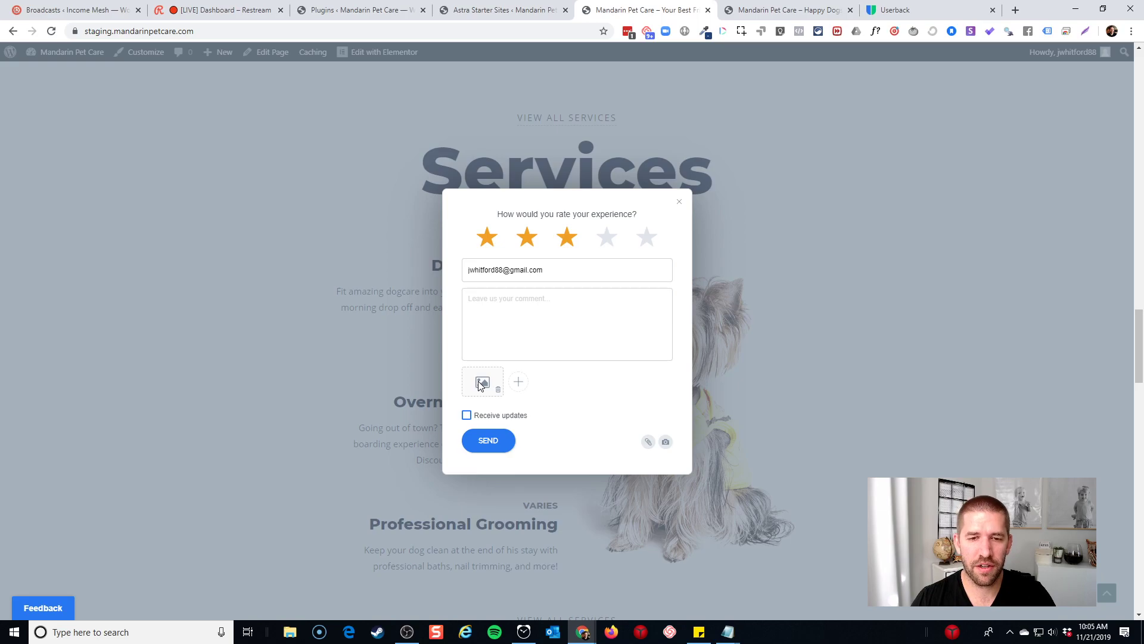
left_click(519, 382)
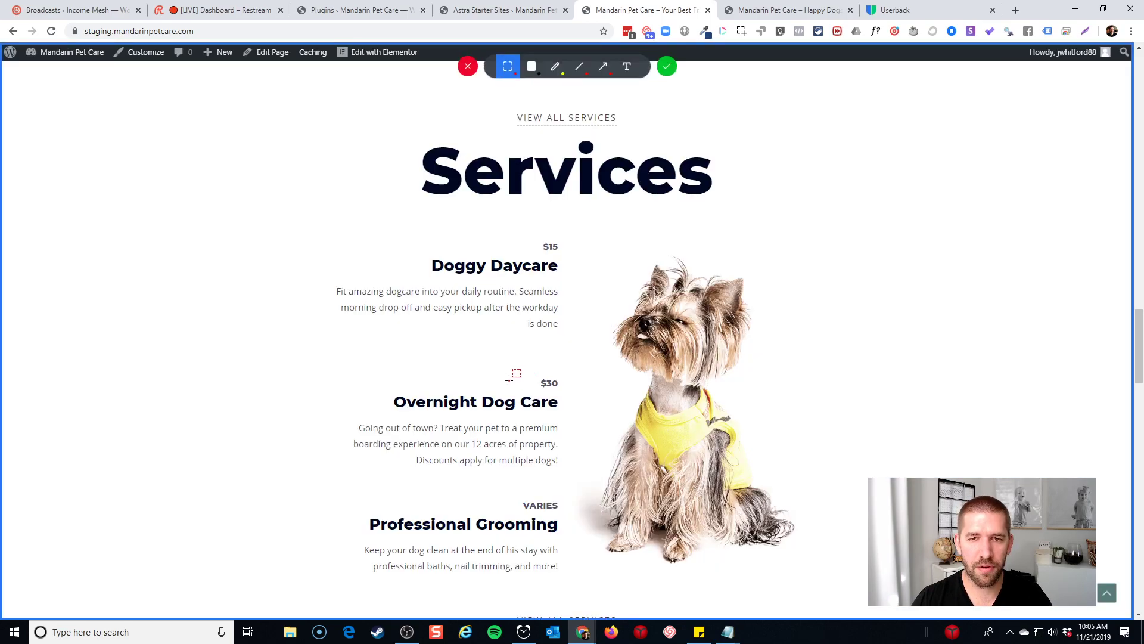
left_click(668, 66)
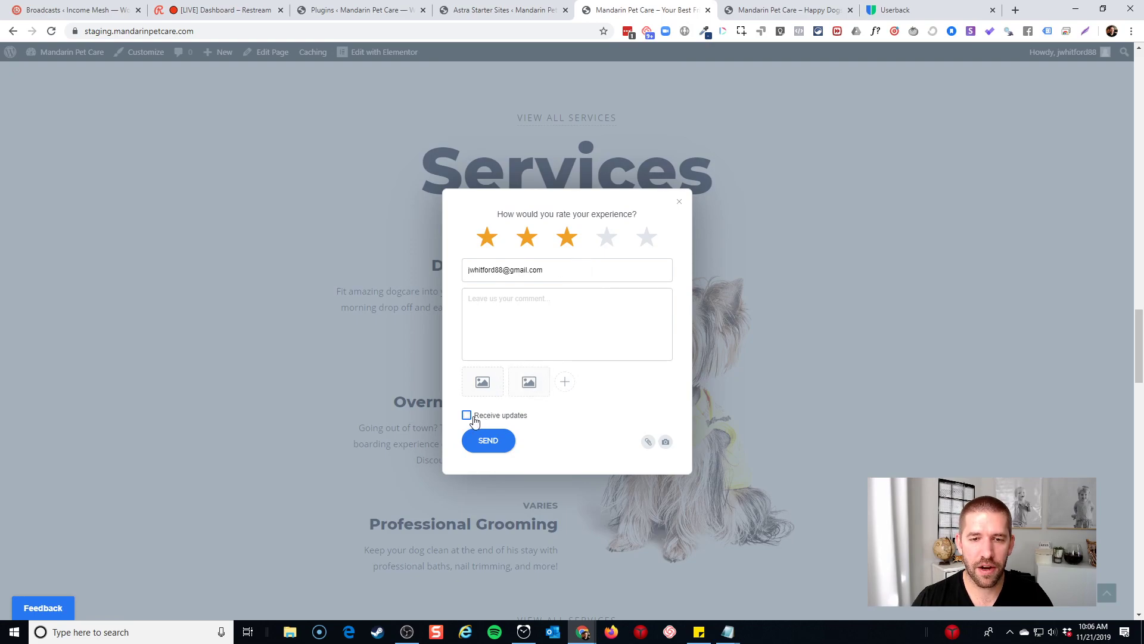
Opt in to updates, add a 'Thanks' comment, send the feedback, and close the code window
left_click(468, 416)
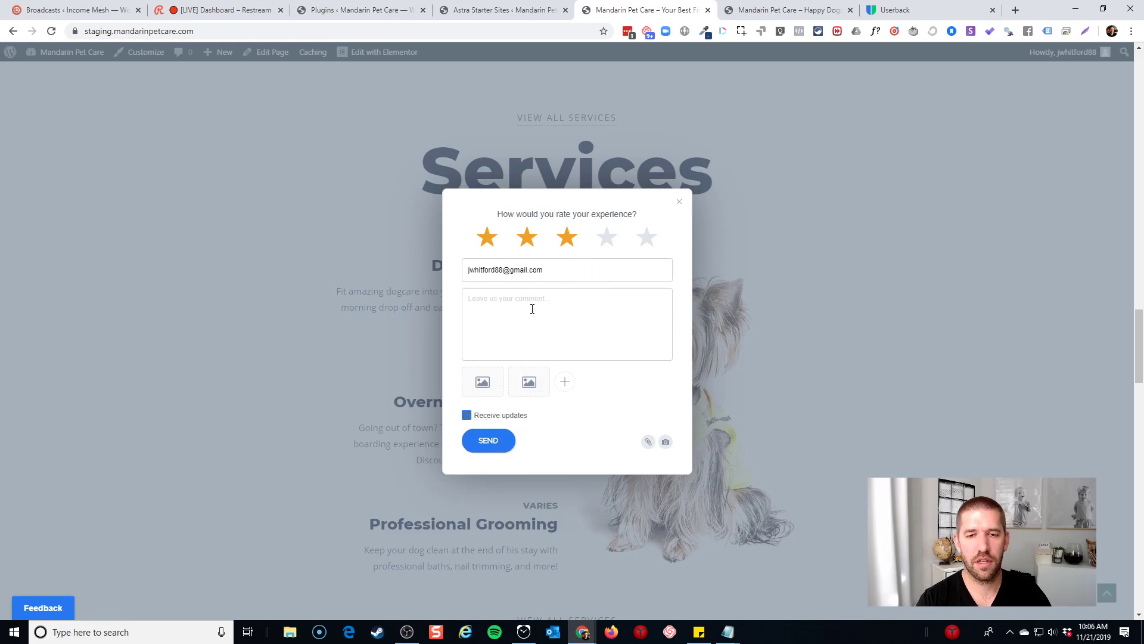
left_click(532, 309)
type("Thanks")
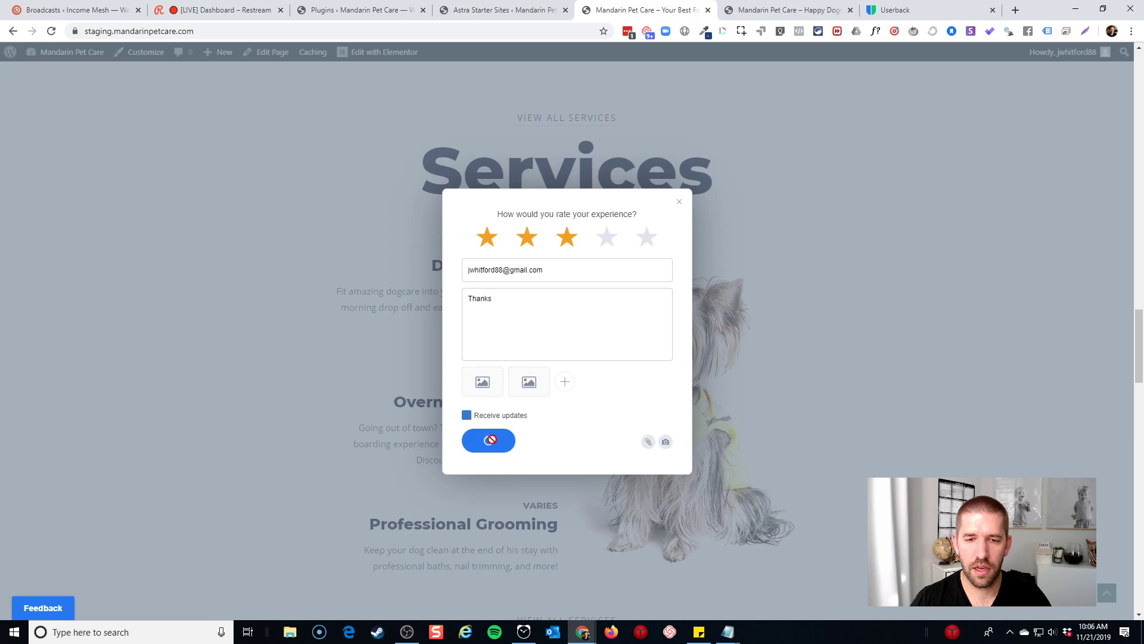
left_click(493, 440)
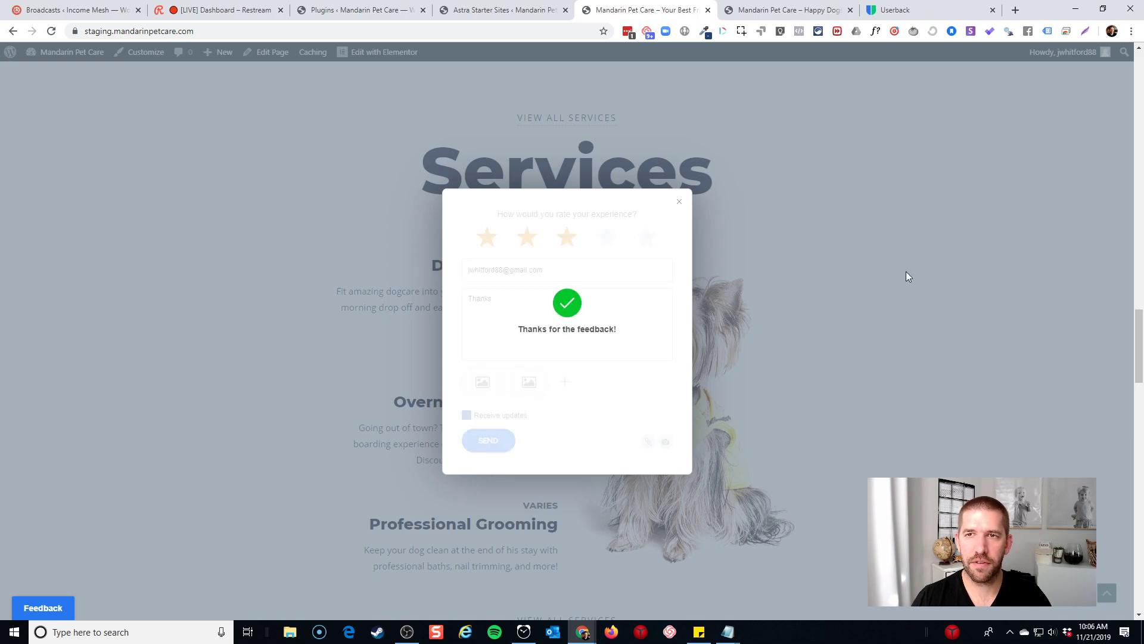
left_click(895, 10)
left_click(572, 301)
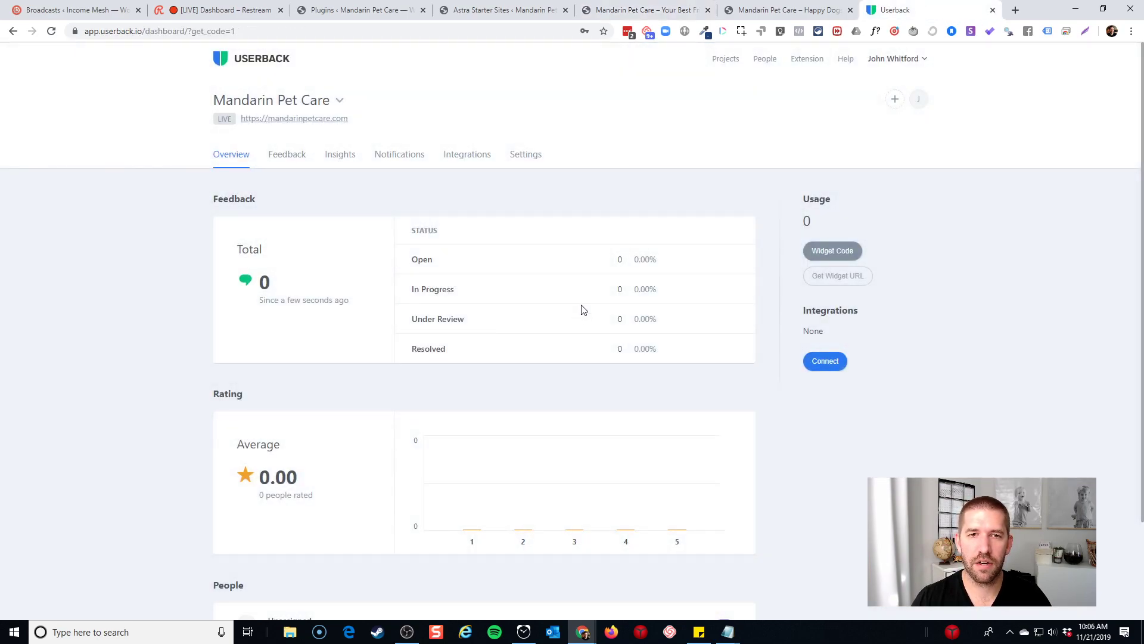
Check the Feedback list, then reload the Overview to see the 3.00 average rating
left_click(288, 156)
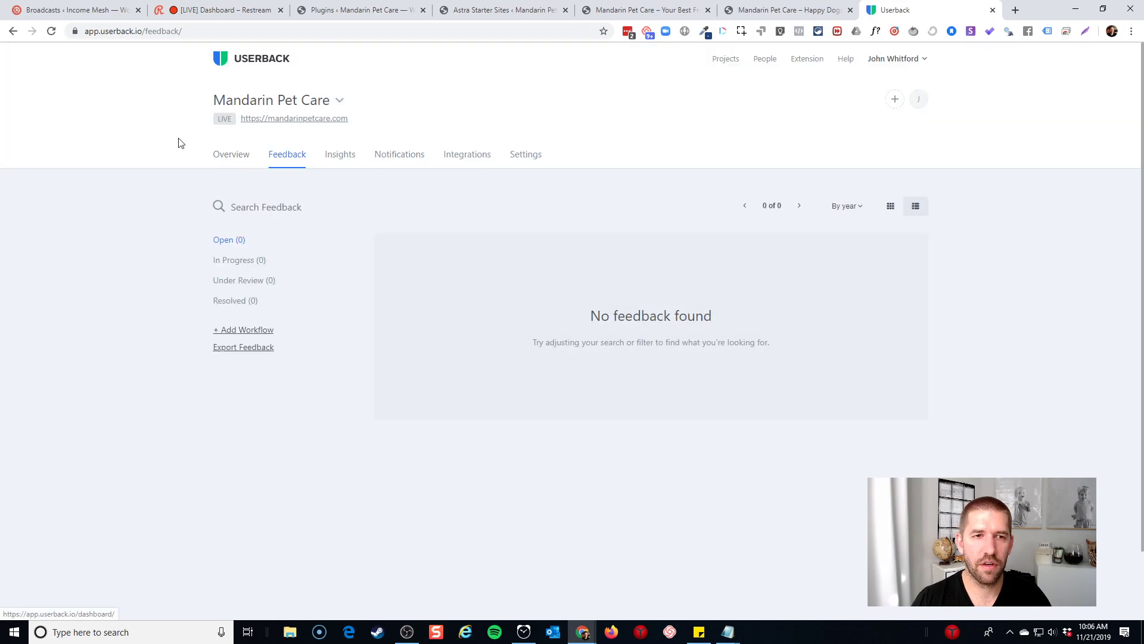
left_click(51, 30)
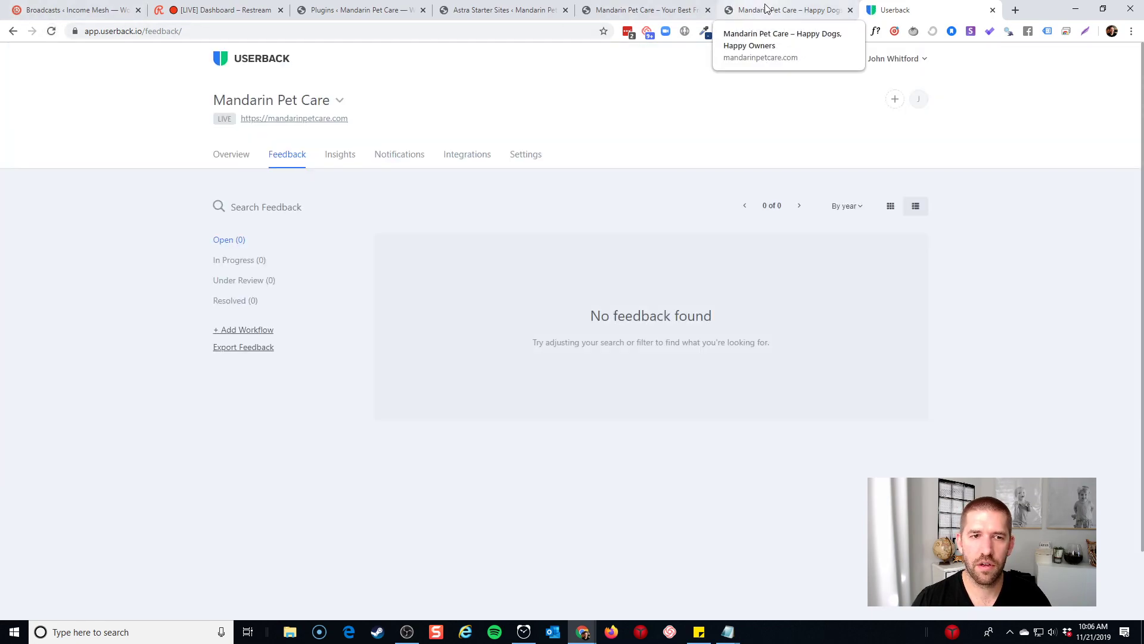
left_click(767, 8)
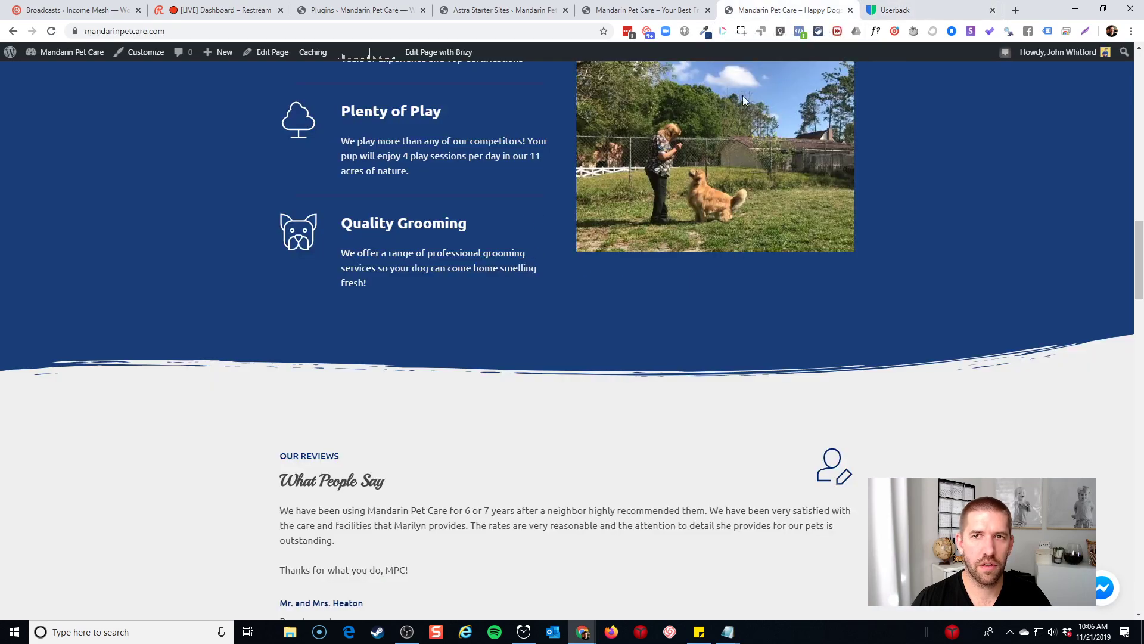
left_click(895, 10)
left_click(241, 159)
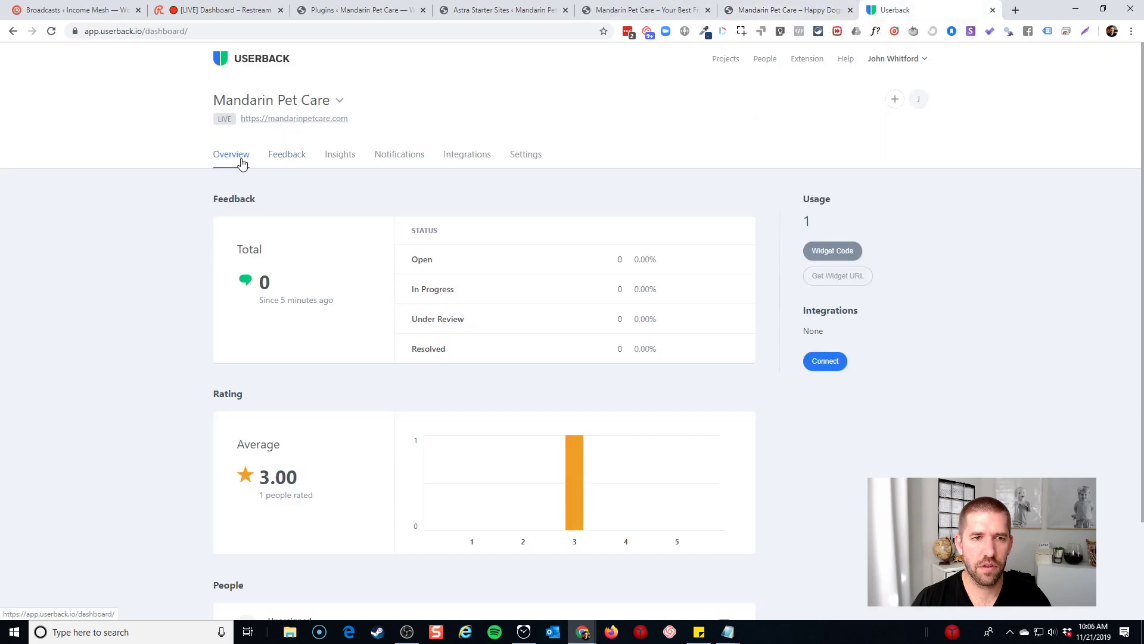
left_click(52, 33)
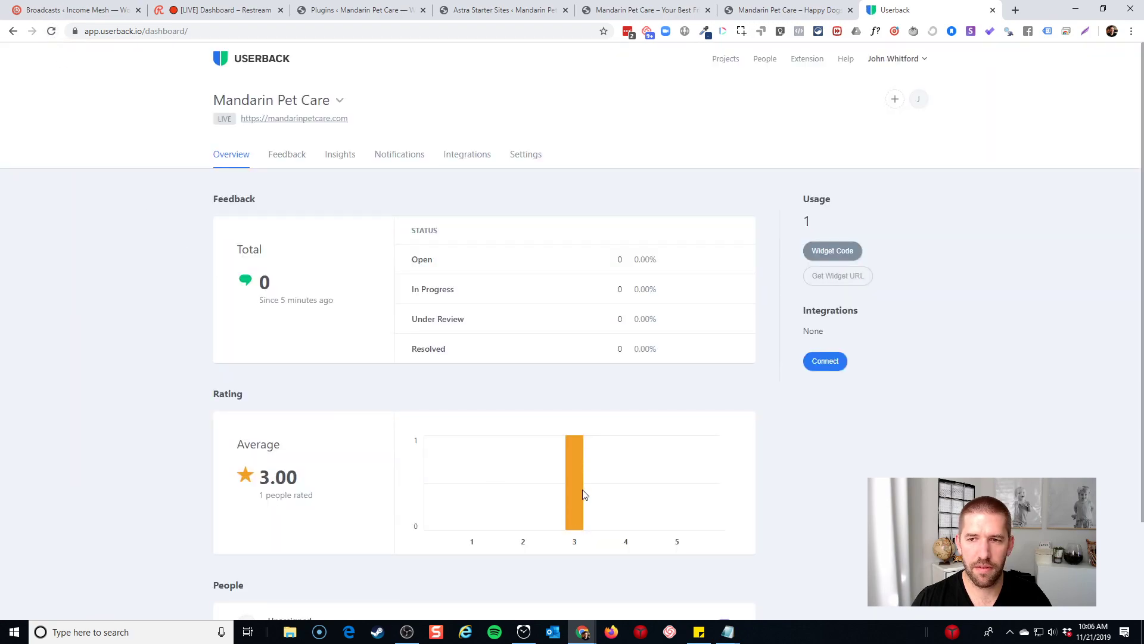
scroll(599, 480, "down", 2)
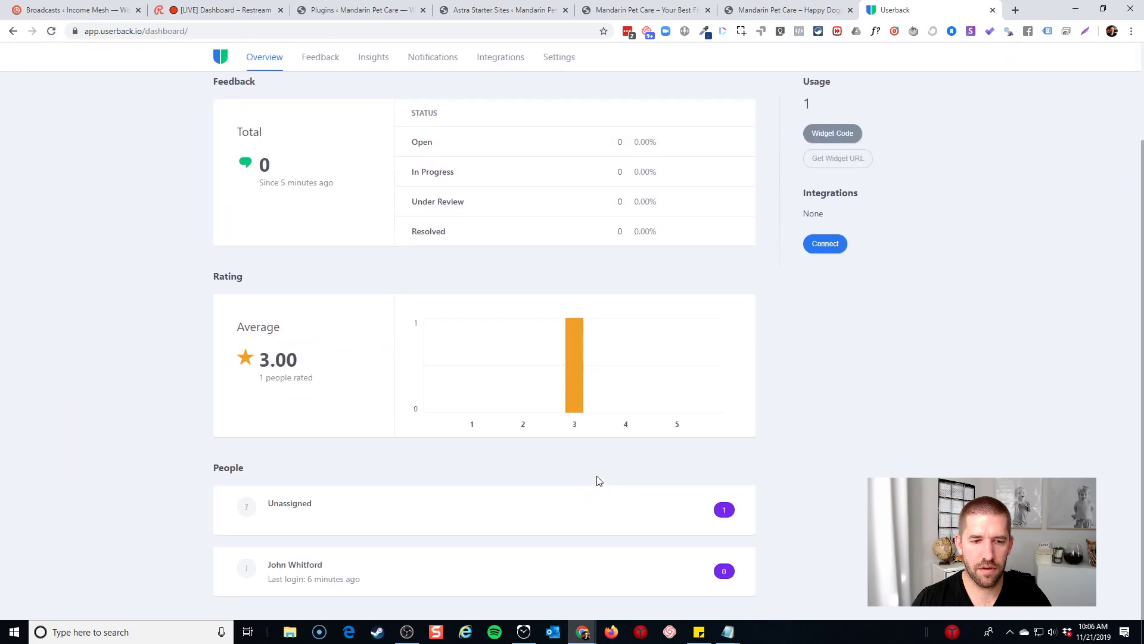
scroll(441, 516, "up", 2)
Check the In Progress, Resolved and Open feedback filters, then return to the staging site
left_click(288, 156)
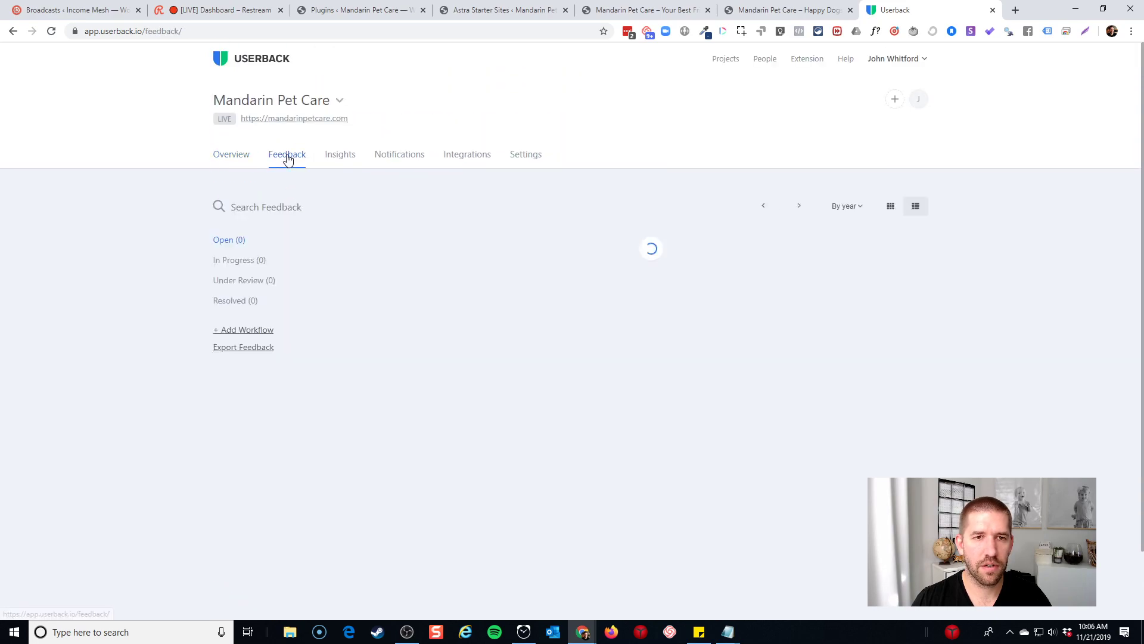
left_click(240, 261)
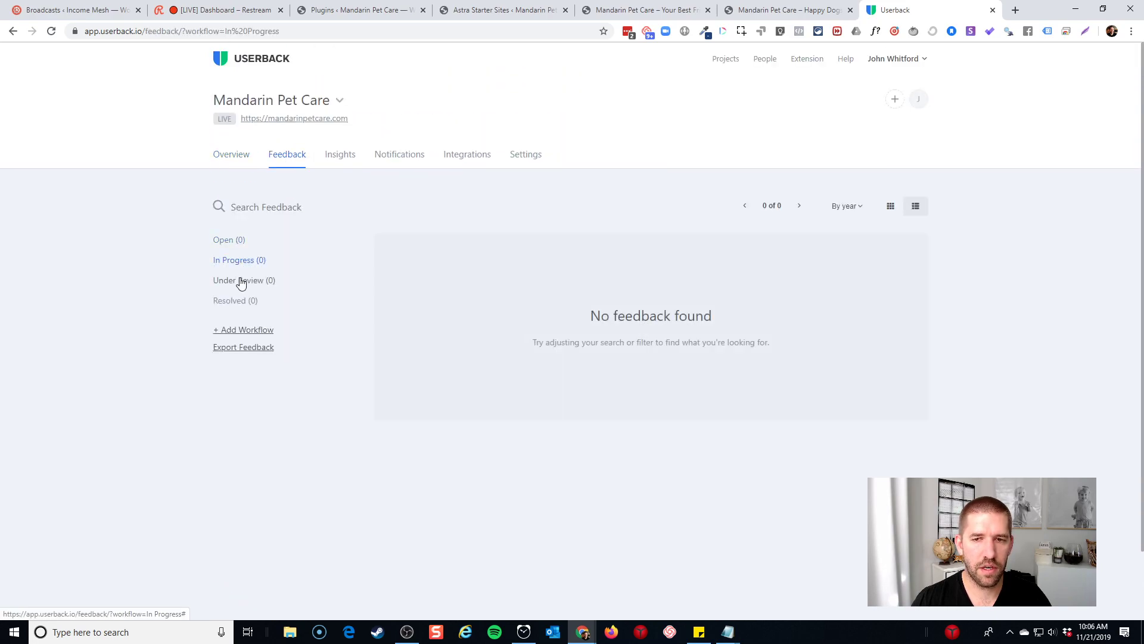
left_click(237, 301)
left_click(241, 243)
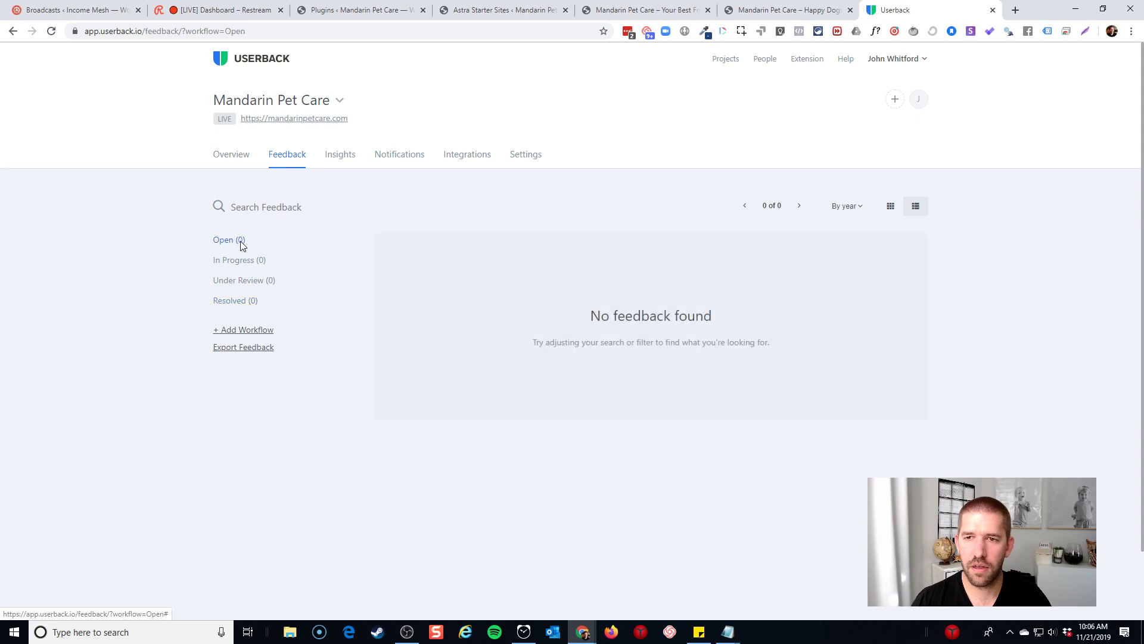
left_click(241, 207)
left_click(148, 243)
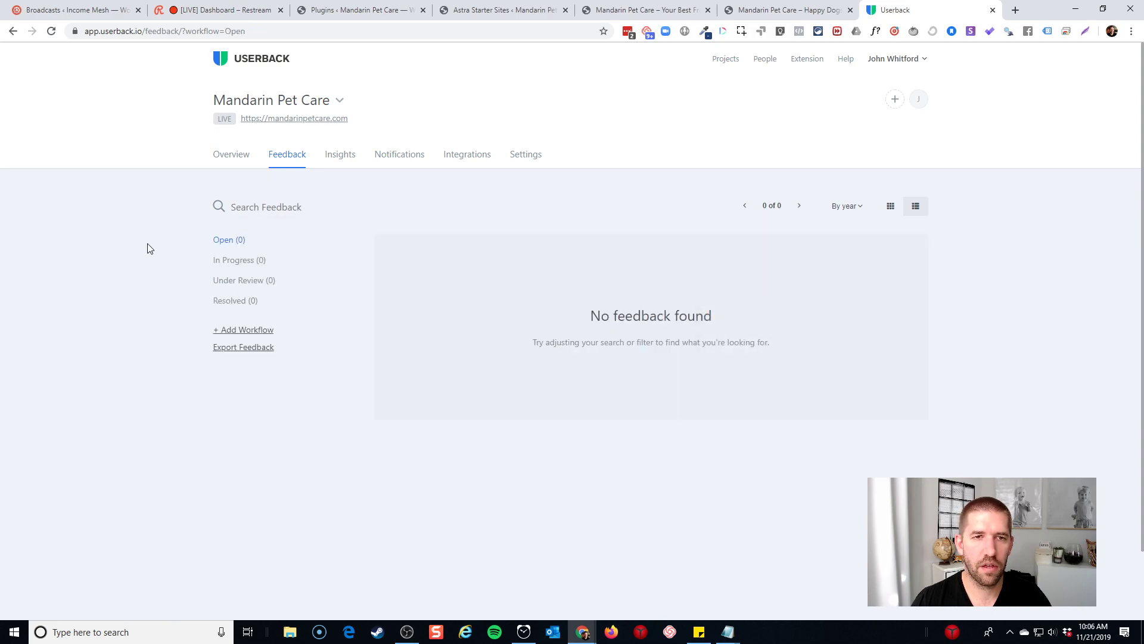
left_click(671, 7)
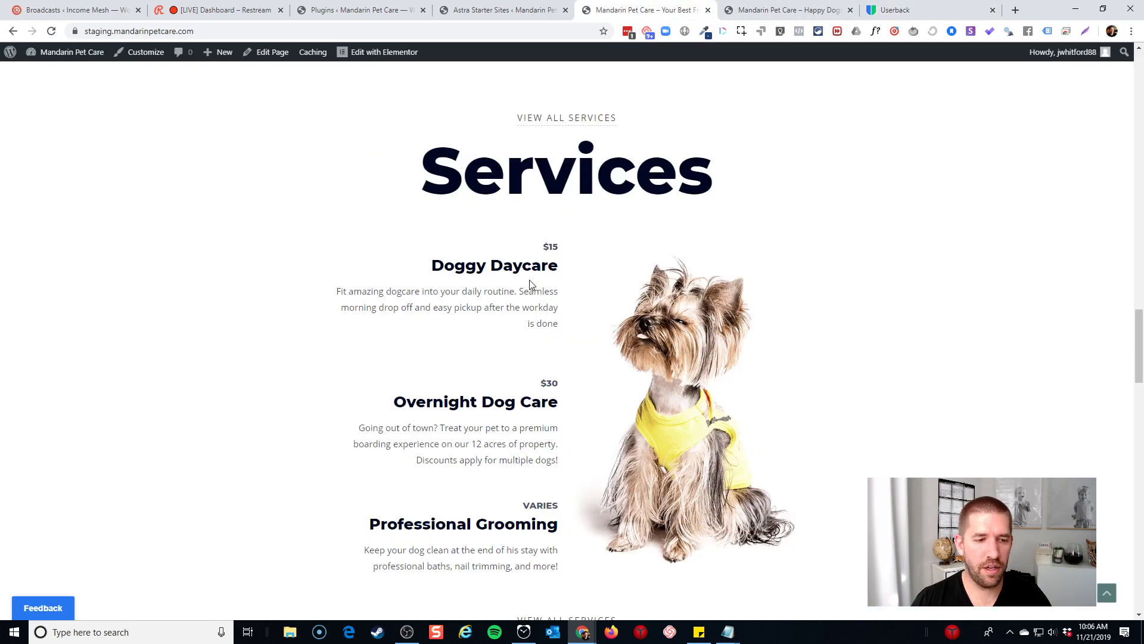
Scroll the staging homepage to the Reviews section with its placeholder testimonials
scroll(530, 280, "down", 3)
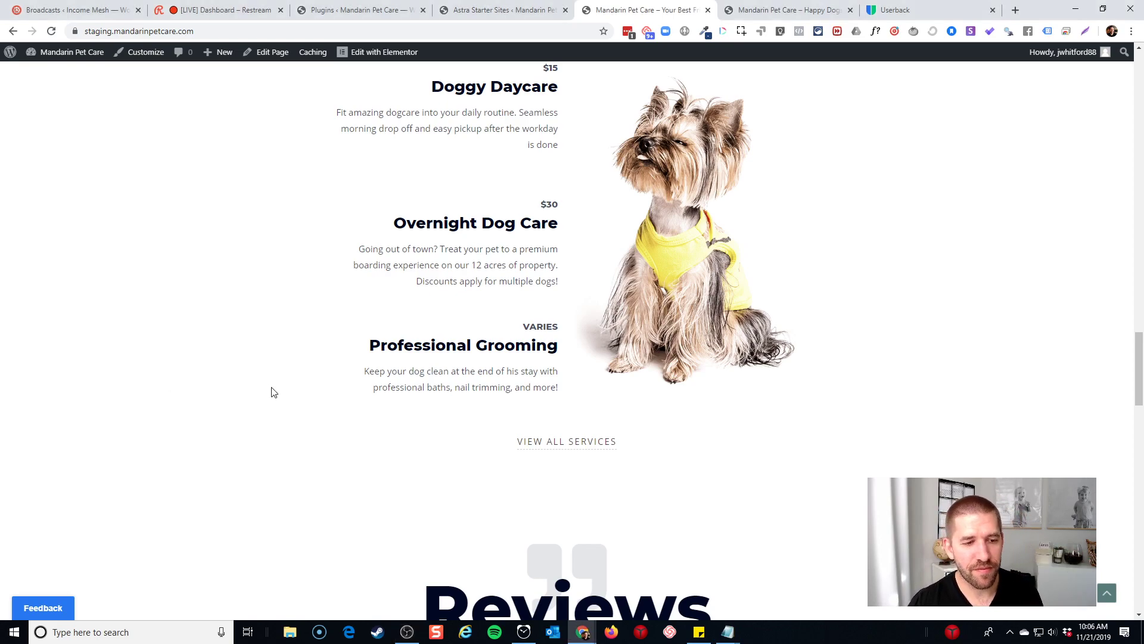
scroll(272, 394, "up", 5)
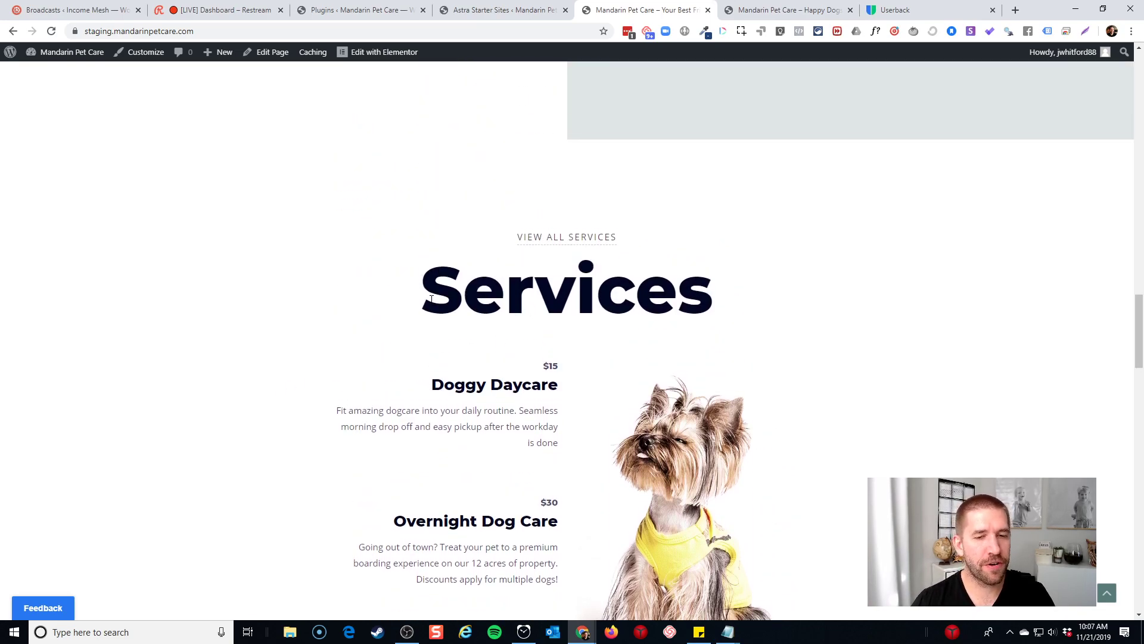
scroll(717, 298, "down", 6)
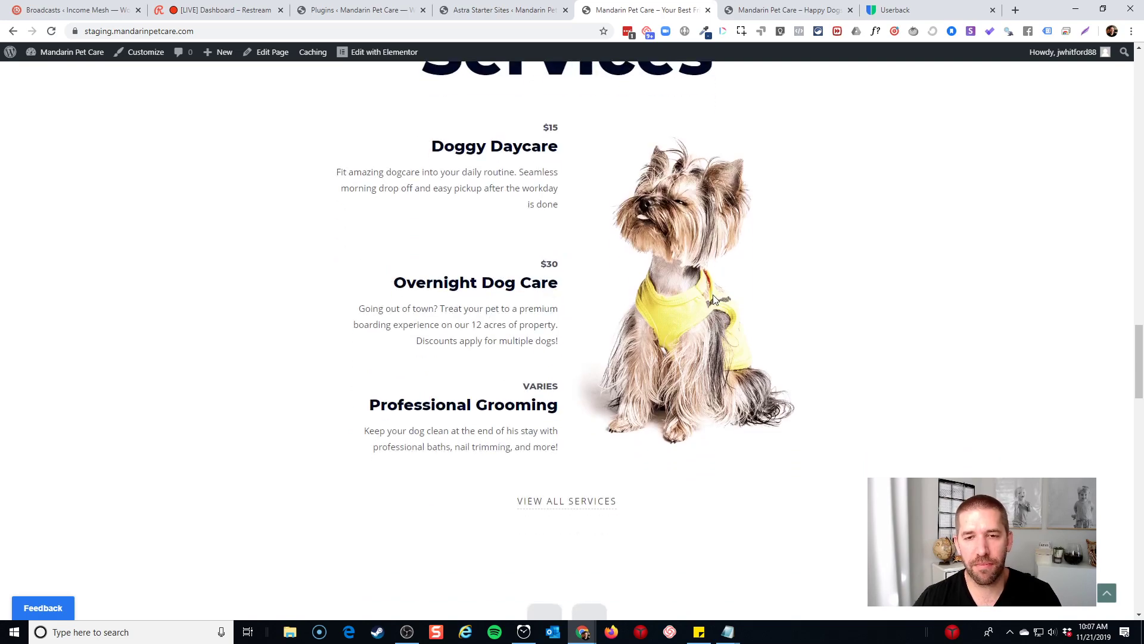
scroll(715, 304, "down", 2)
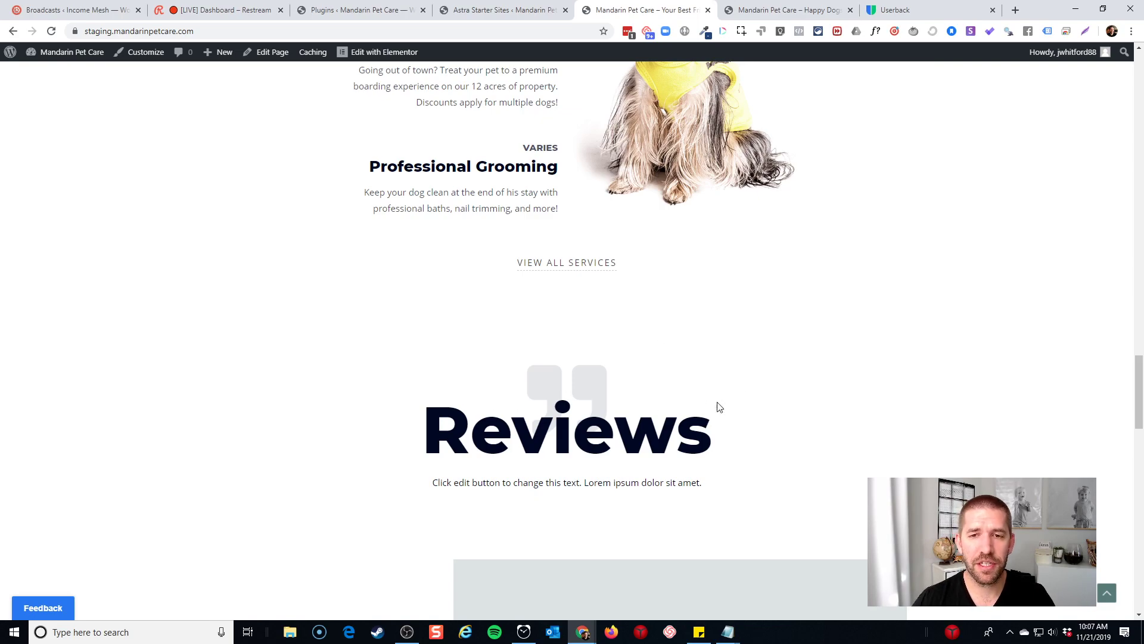
scroll(763, 337, "down", 6)
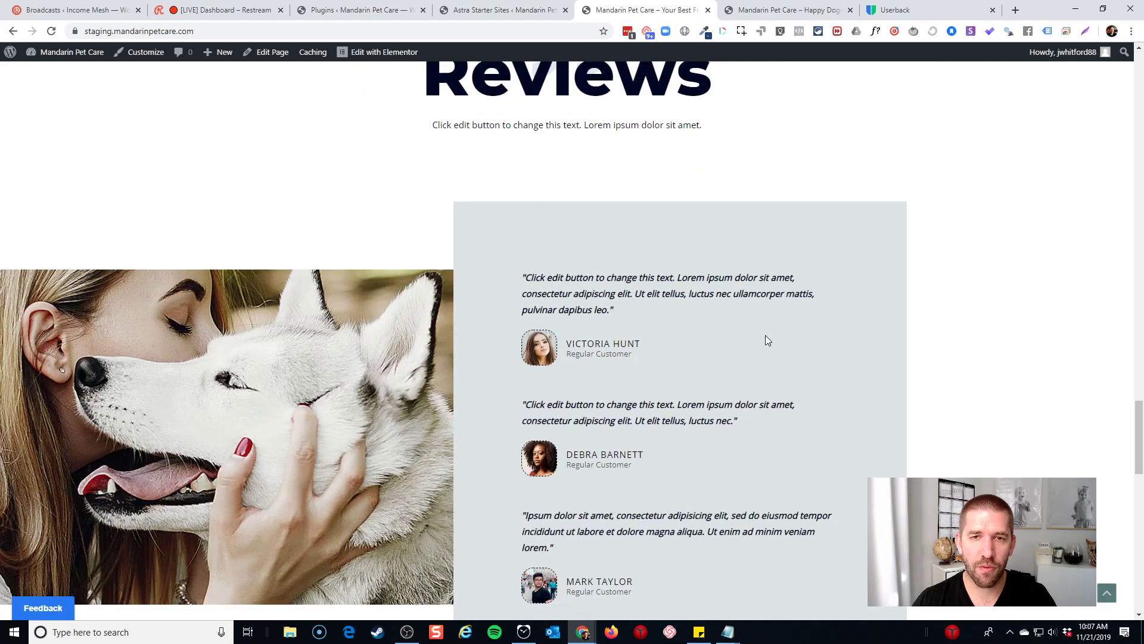
scroll(765, 346, "up", 1)
mouse_move(396, 53)
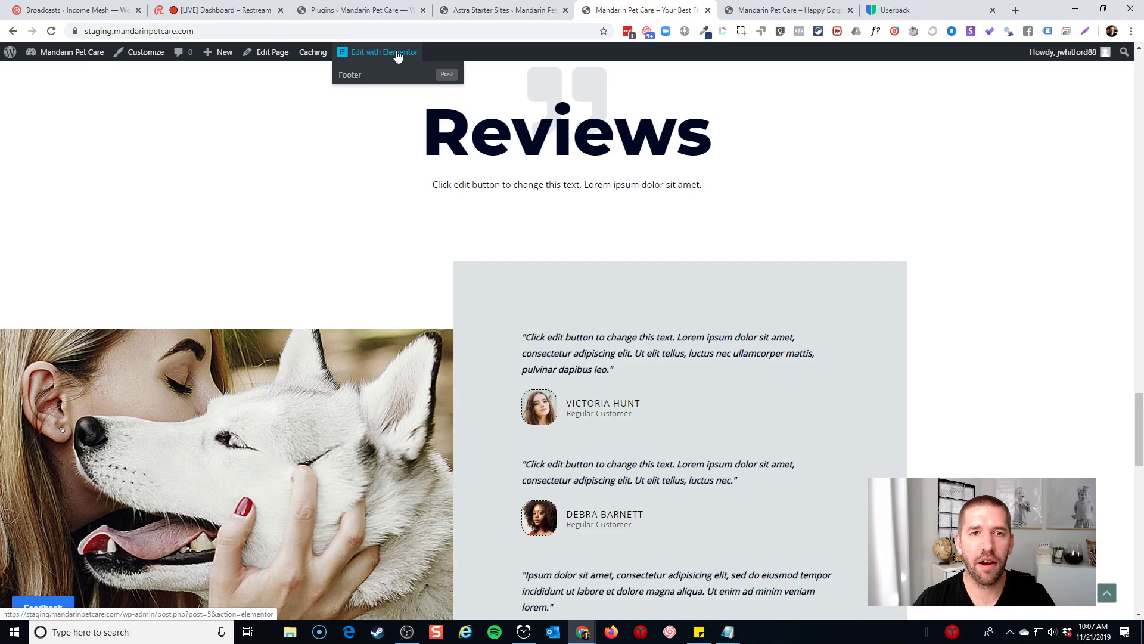
scroll(397, 53, "up", 1)
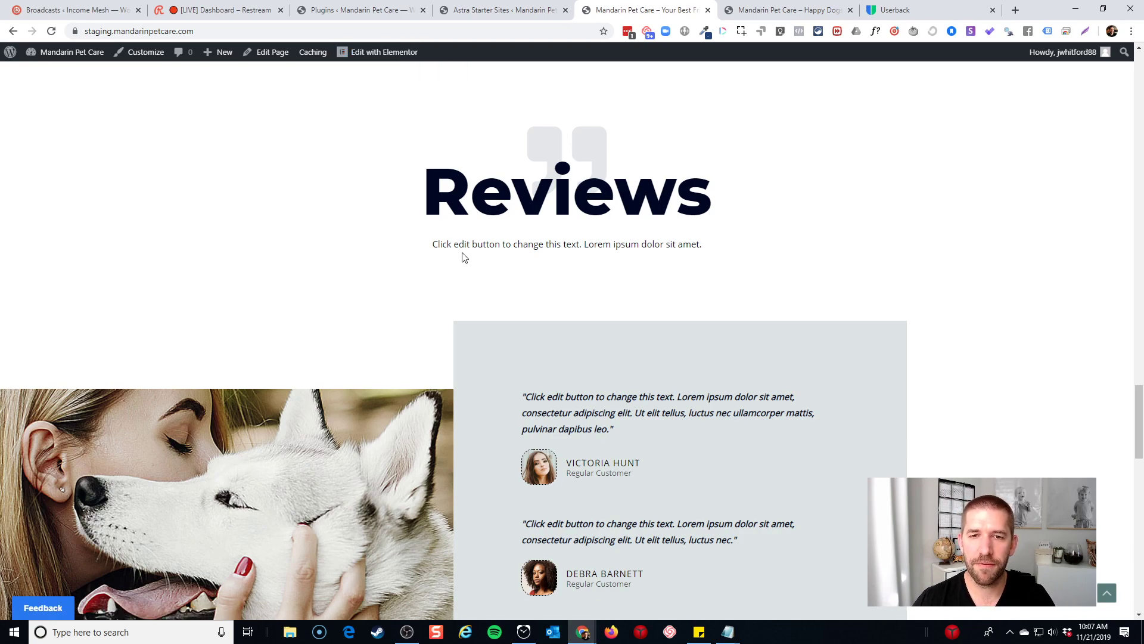
scroll(716, 250, "down", 3)
scroll(716, 251, "down", 3)
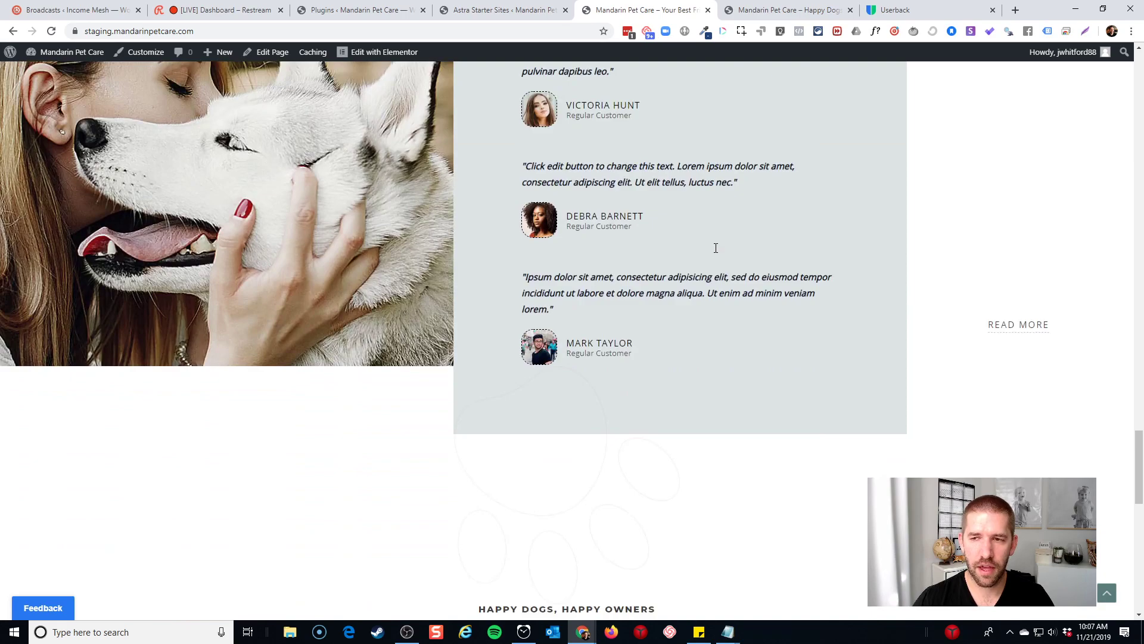
scroll(487, 289, "up", 3)
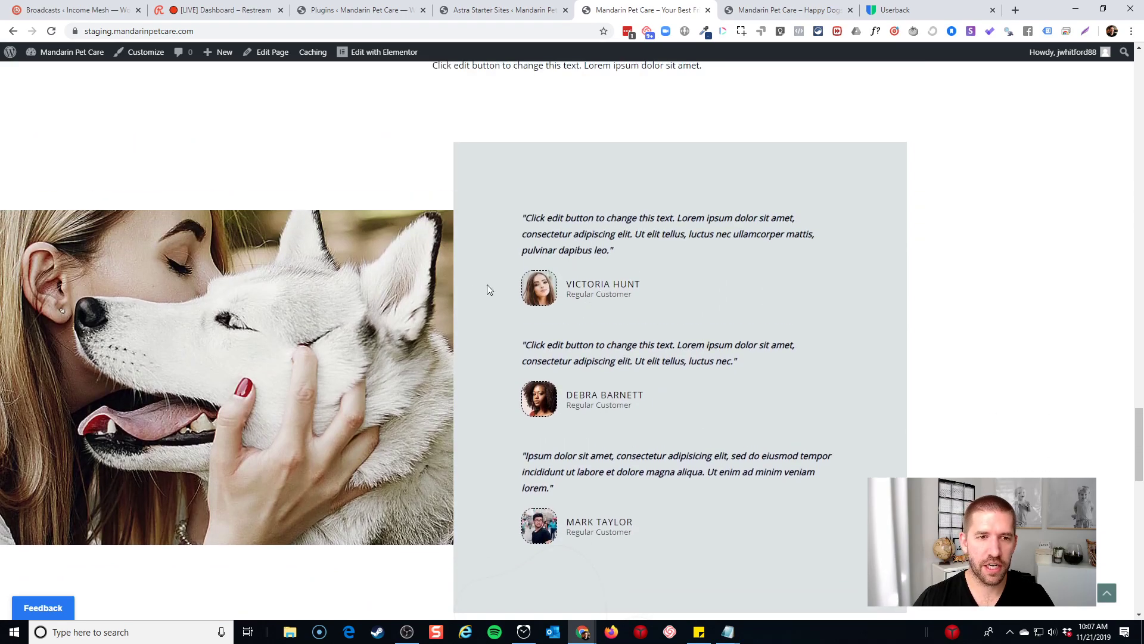
Open the staging homepage in Elementor, scroll to Reviews, and select the first testimonial widget
left_click(374, 52)
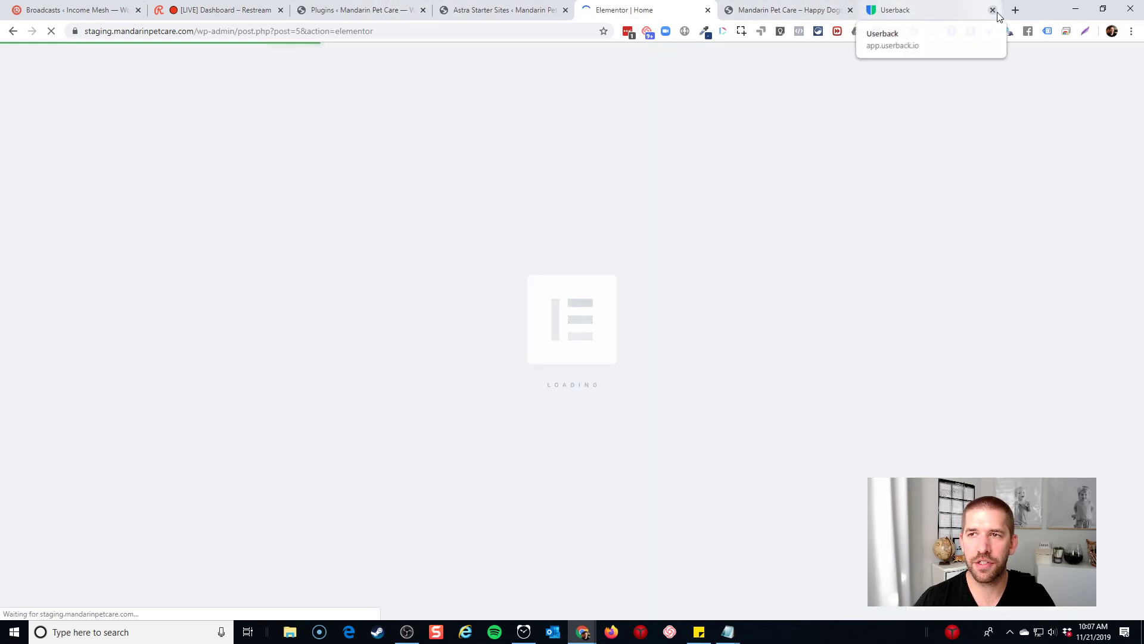
left_click(1016, 10)
left_click(944, 10)
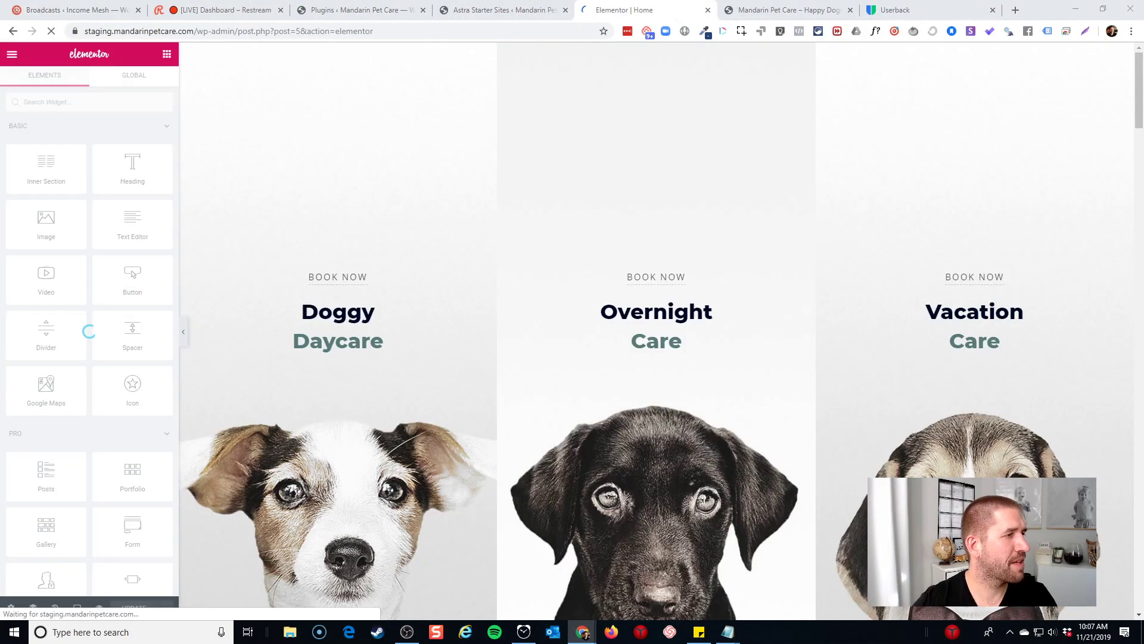
scroll(466, 235, "down", 6)
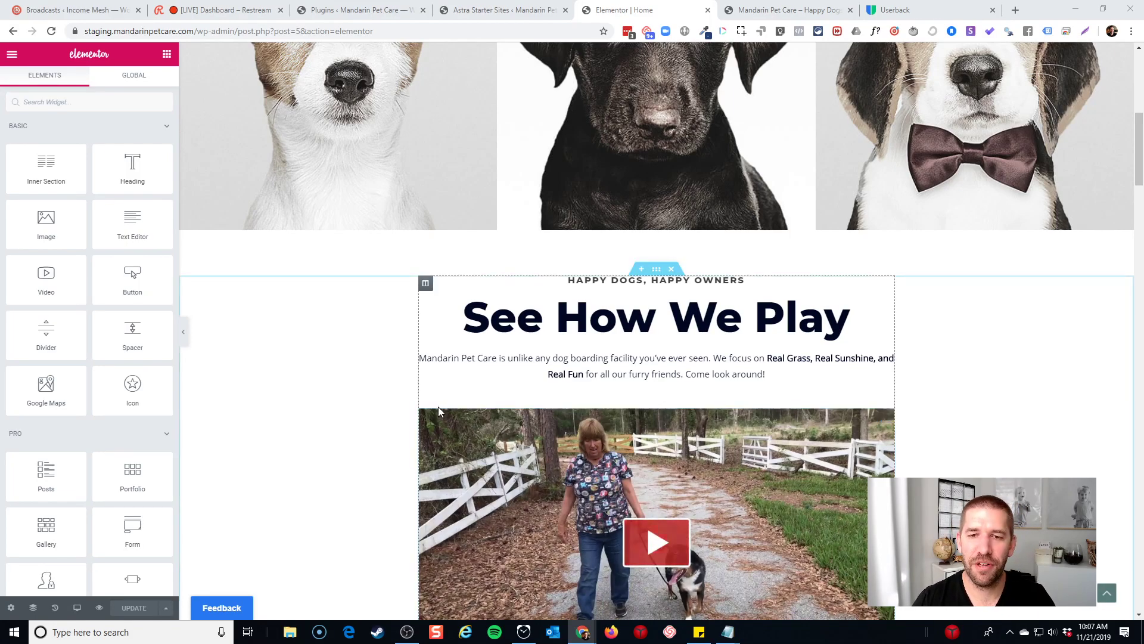
scroll(485, 424, "down", 10)
scroll(486, 424, "down", 20)
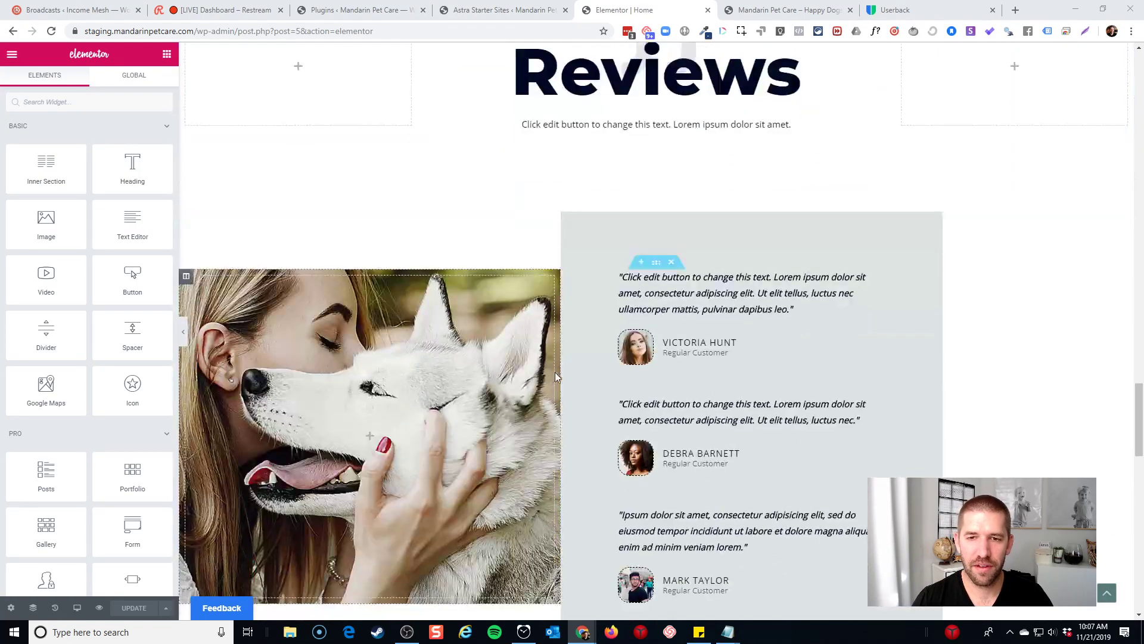
left_click(799, 309)
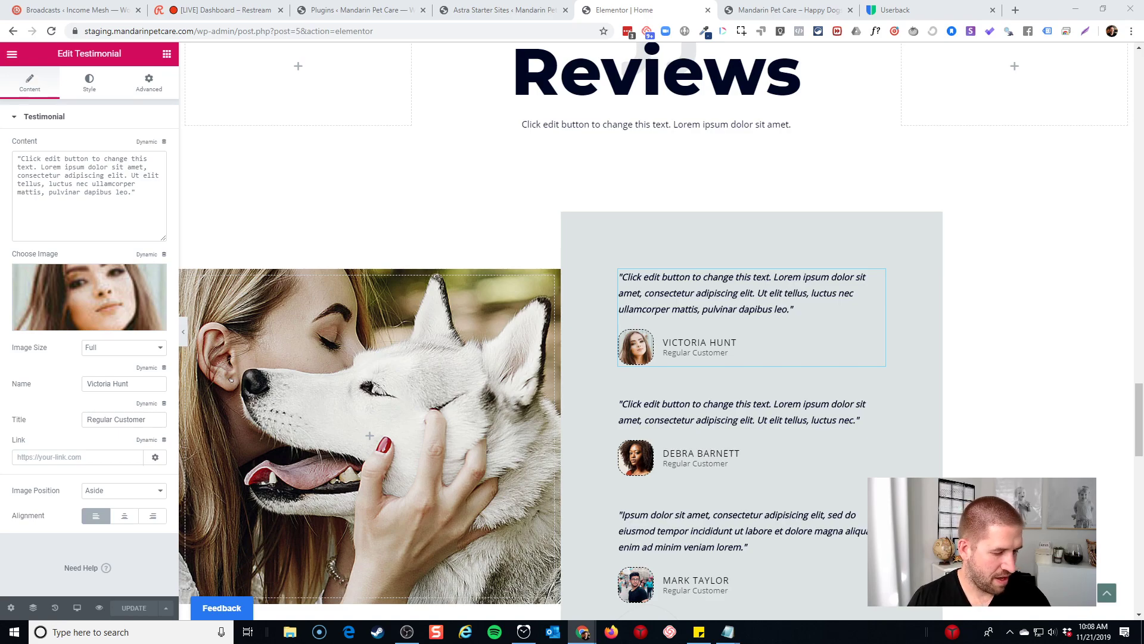
Paste the real customer review over the first testimonial's placeholder content
left_click(718, 327)
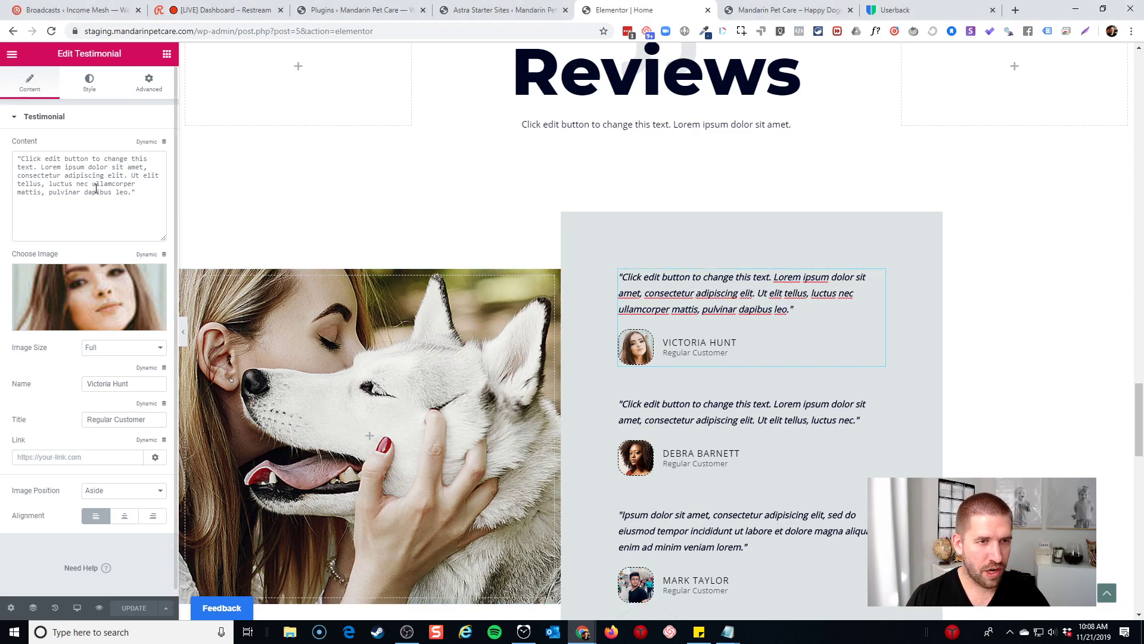
left_click(153, 200)
left_click_drag(152, 200, 18, 156)
type("Leaving your pets somewhere can be stressful on both you and them. With Mandarin Pet Care you can take that worry off your list. Over the years we have used many facilities in different cities and States. Some good, some fair, and some Never Again. Mandarin Pet Care falls into the great category. We have never had an occasion where the dogs were looking forward to their \"spa days\" like they do here. The fact they go willingly and actually pull at their leashes to get in says a lot. They treat your pets with the same loving care that you do.")
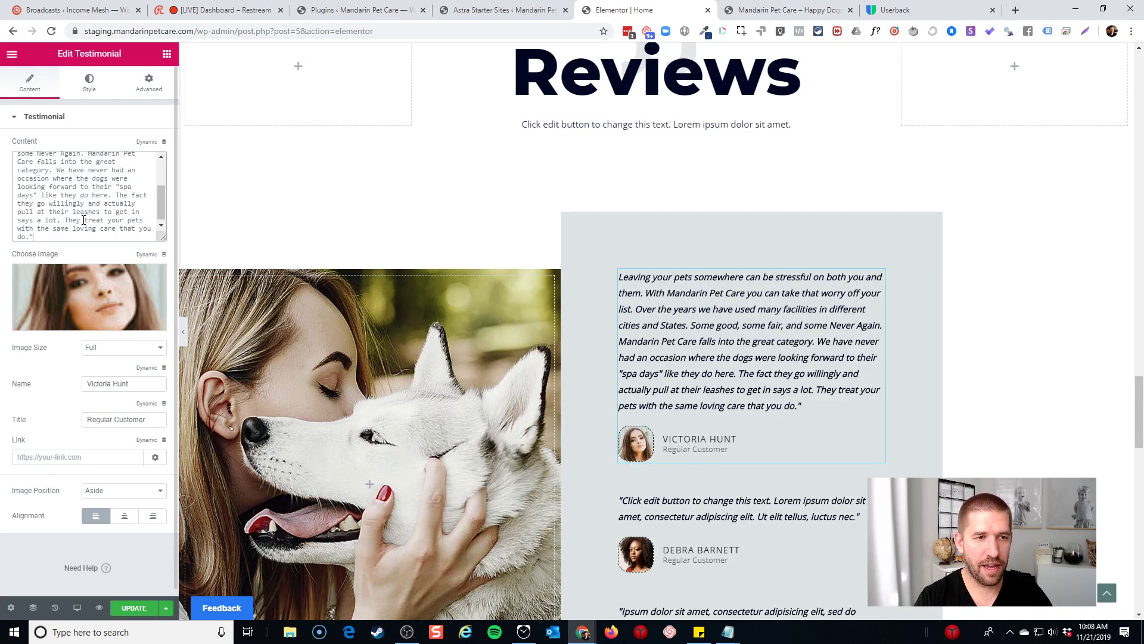
key("ctrl+Home")
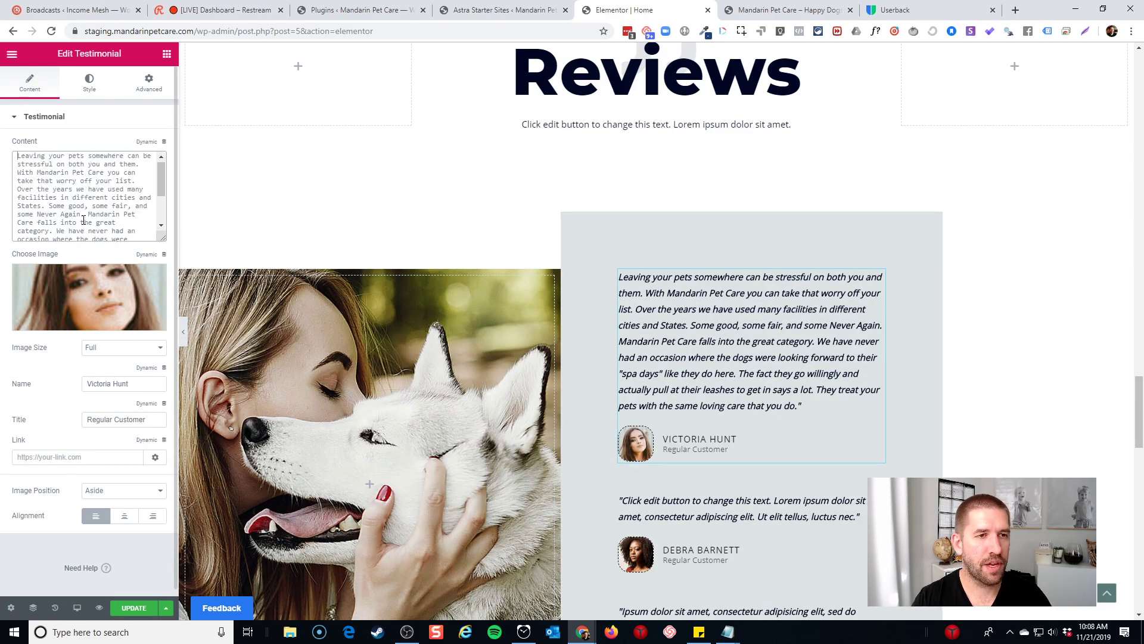
Add an opening quote mark and cut the middle sentences from 'Over the years' to 'says a lot.'
type("\"")
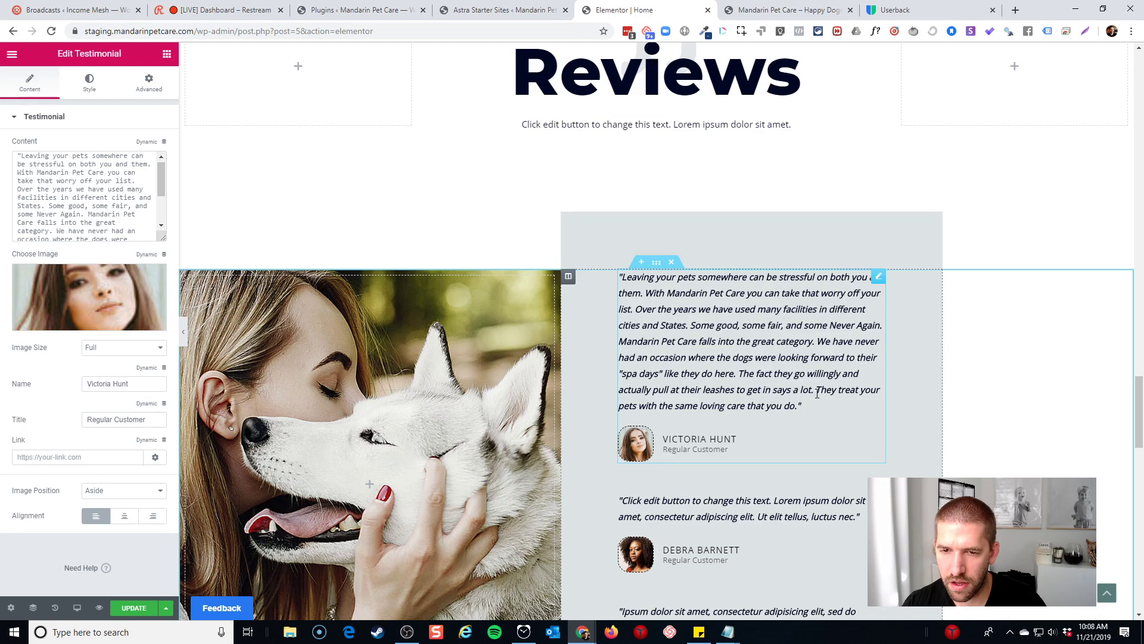
left_click_drag(817, 394, 638, 313)
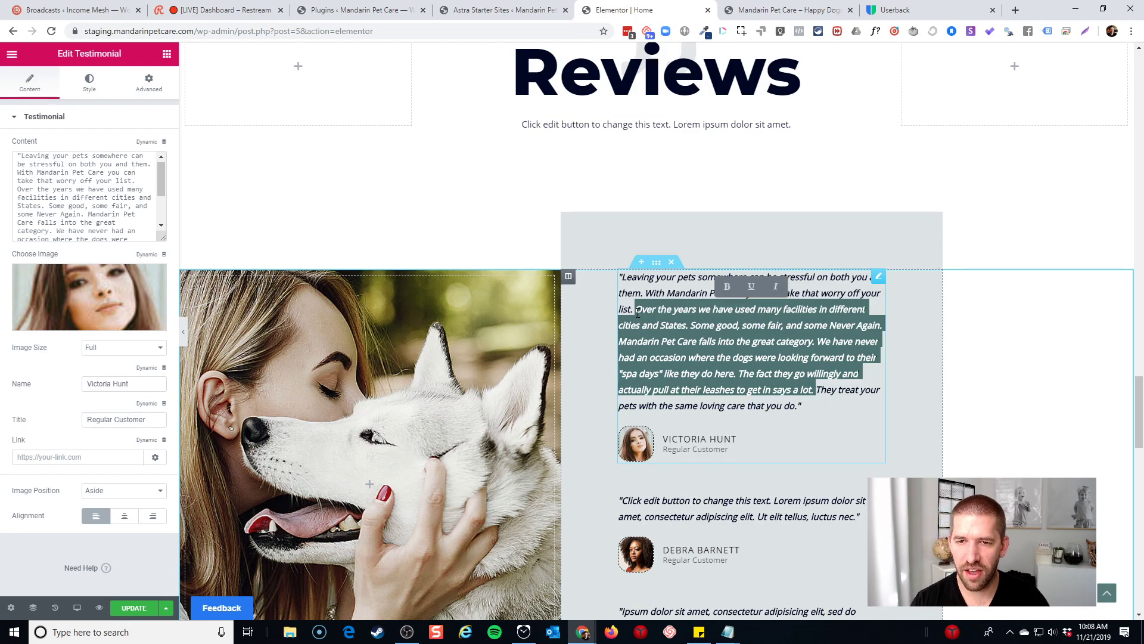
key("BackSpace")
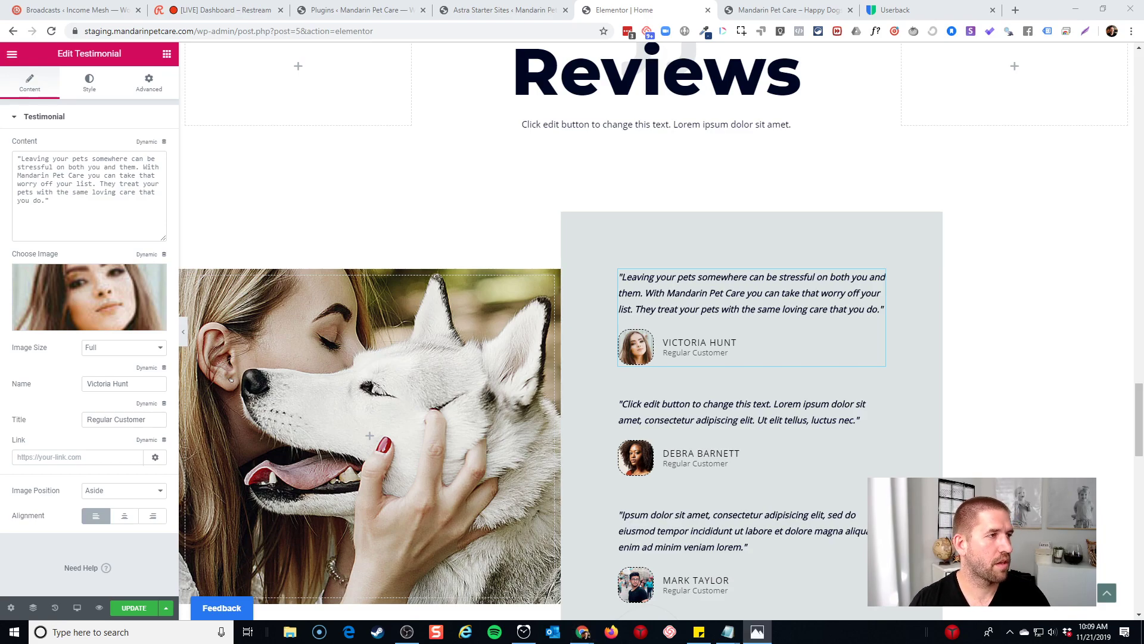
Crop the reviewer photo in Photos to a square centred on the man's face
left_click_drag(0, 36, 862, 68)
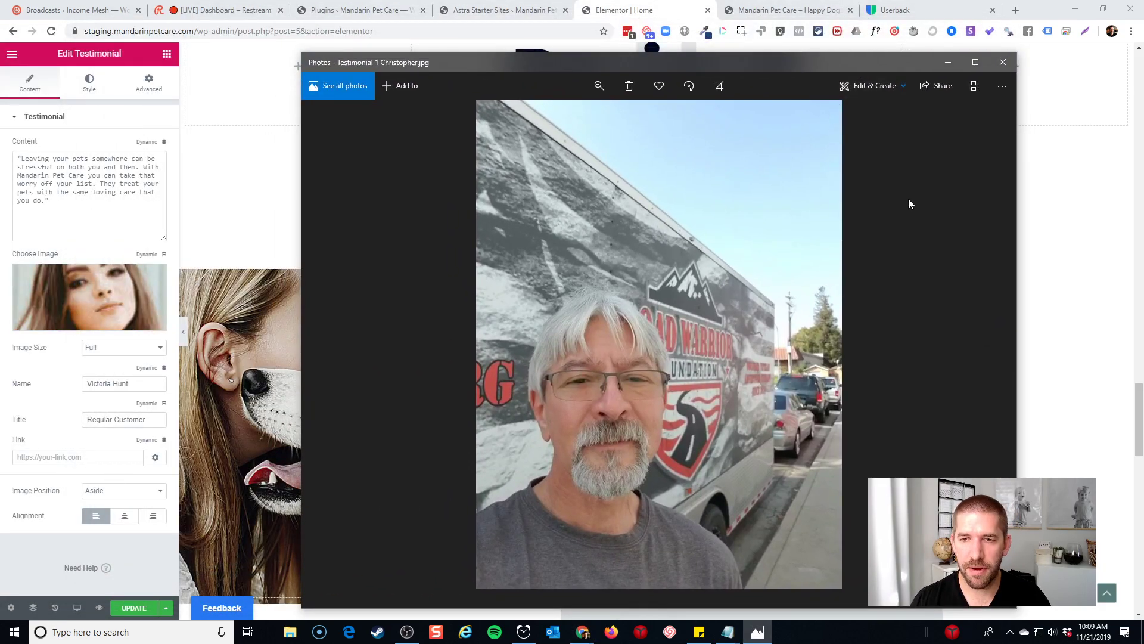
left_click(894, 89)
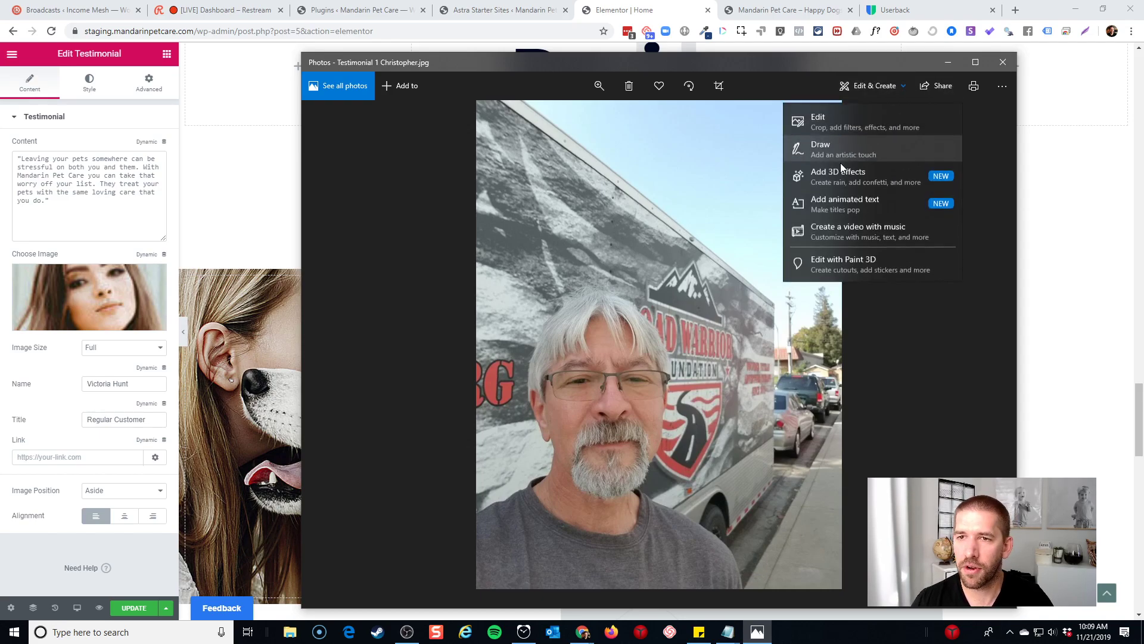
left_click(818, 123)
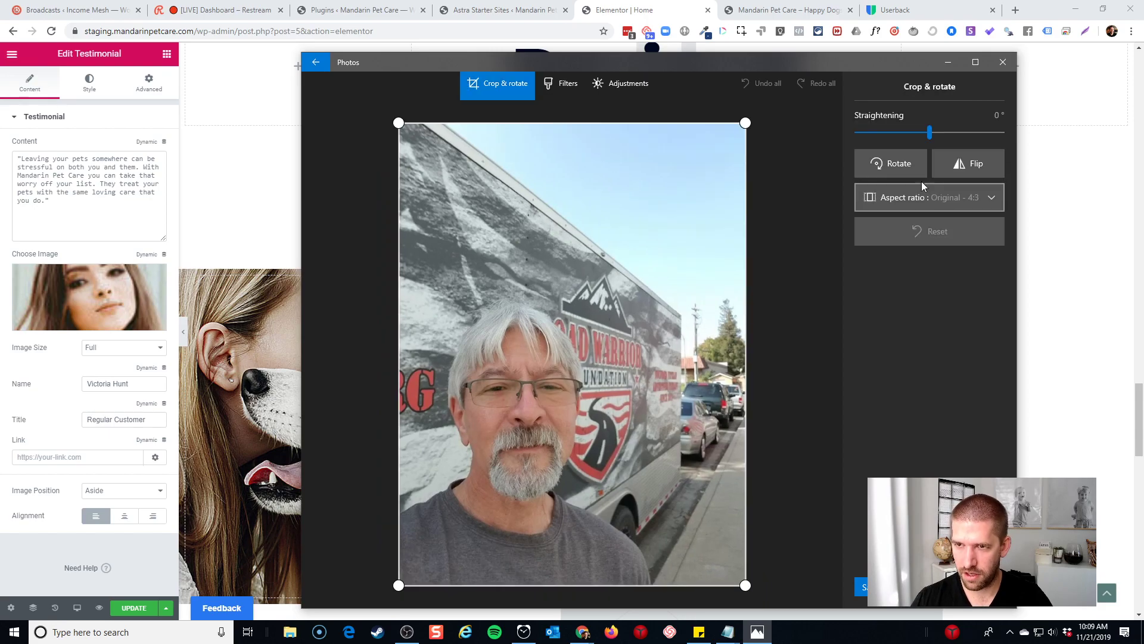
left_click(939, 196)
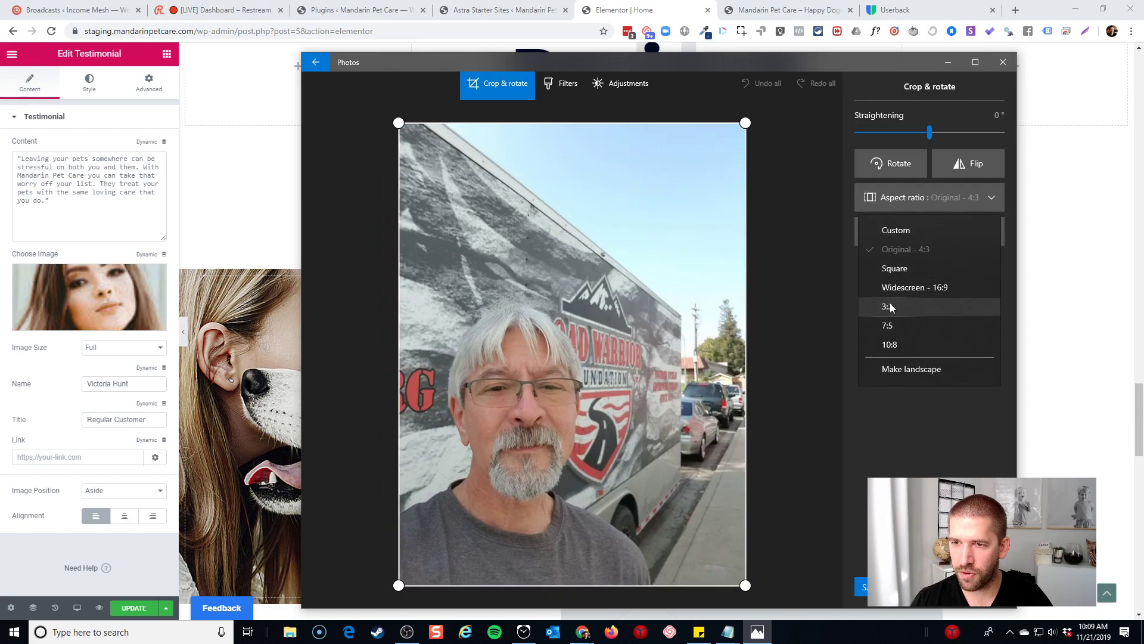
left_click(901, 269)
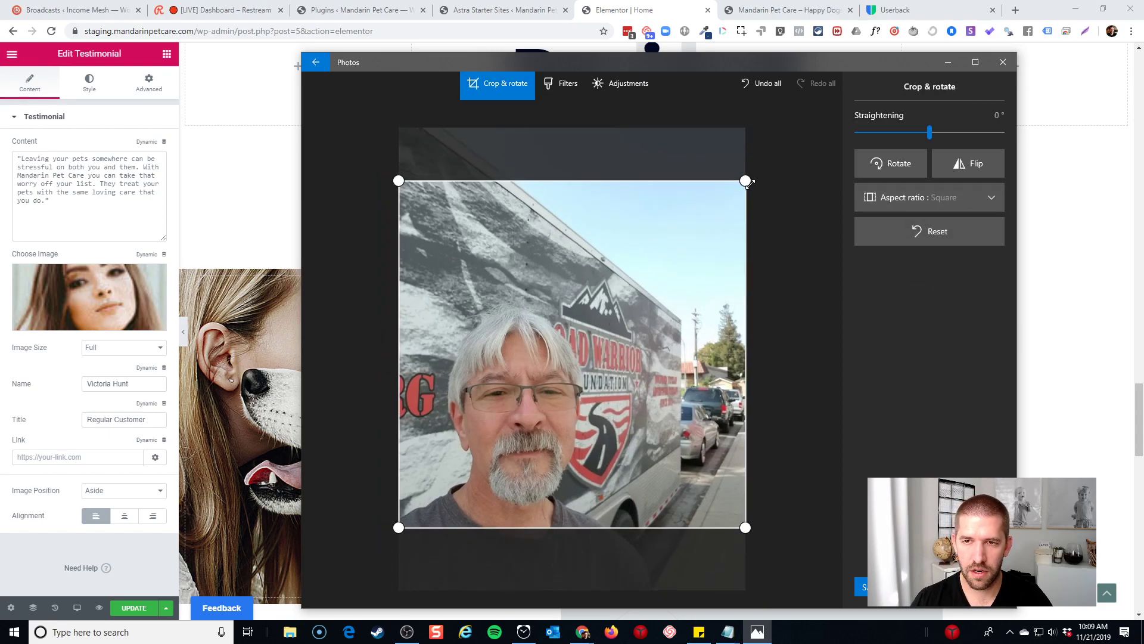
left_click_drag(748, 183, 655, 262)
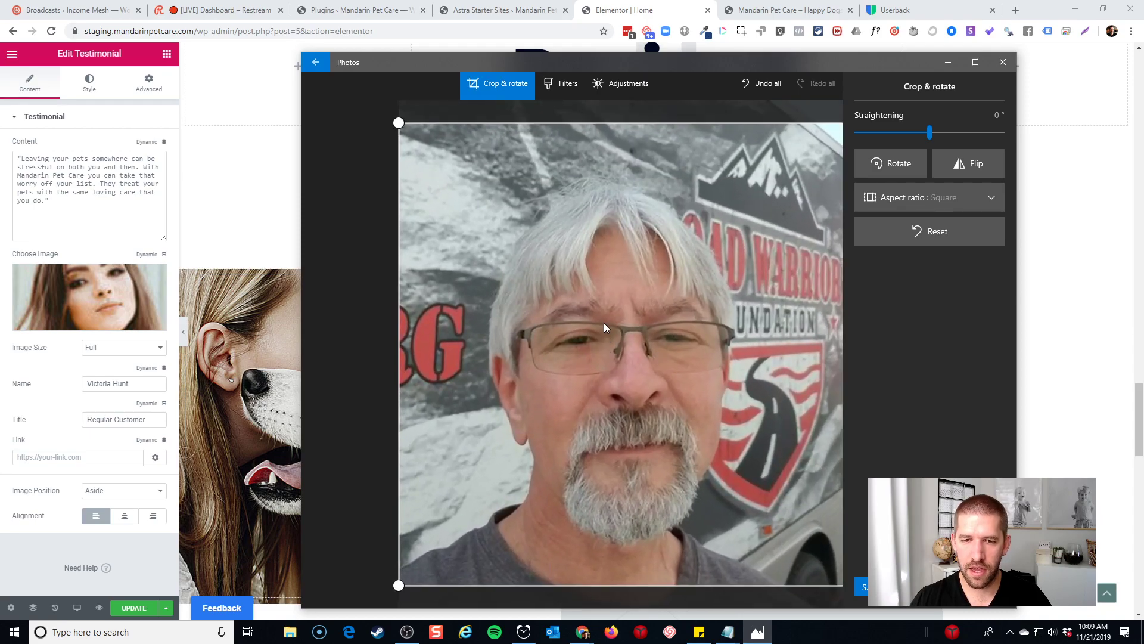
left_click_drag(603, 323, 653, 270)
Save a copy, browsing to Client Work > Mandarin Pet Care > Images
left_click(862, 587)
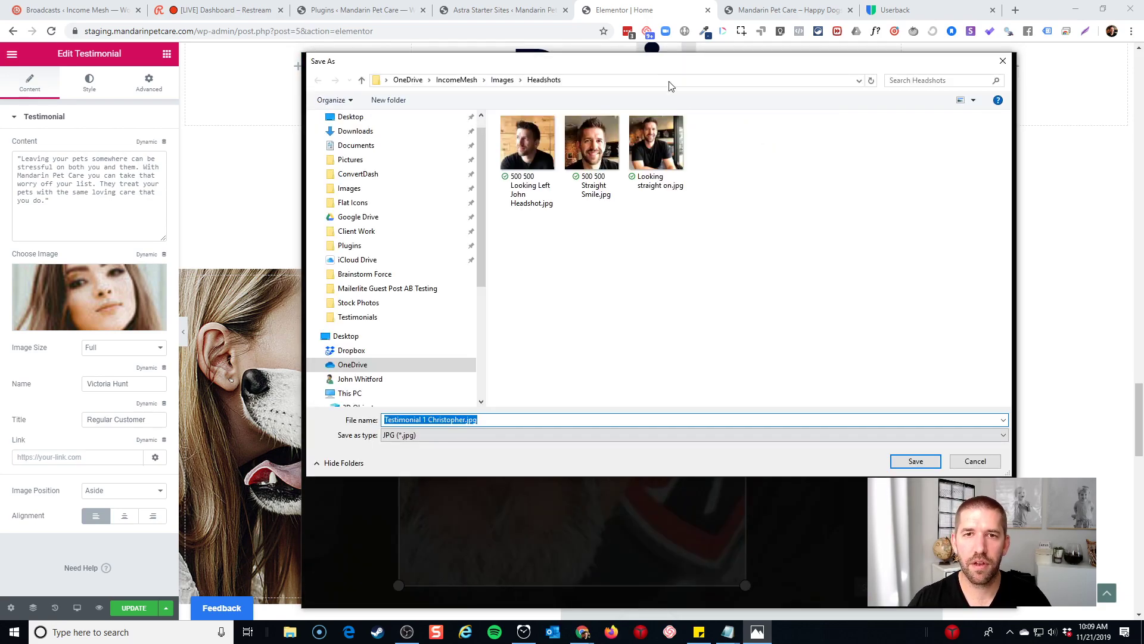
left_click(456, 80)
left_click(531, 210)
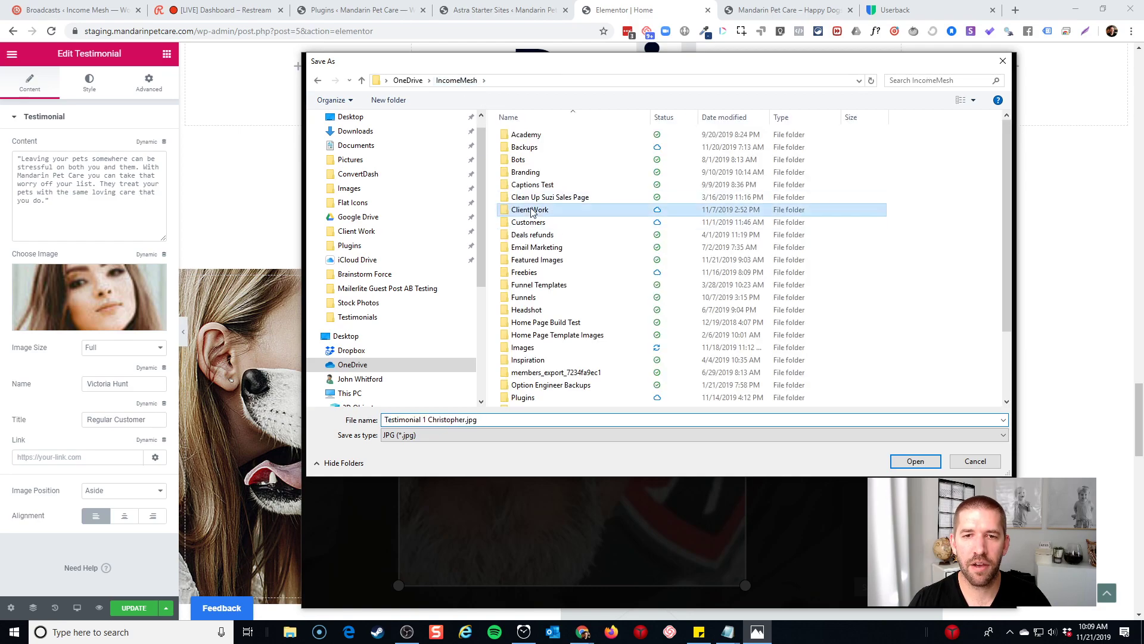
double_click(531, 210)
double_click(541, 251)
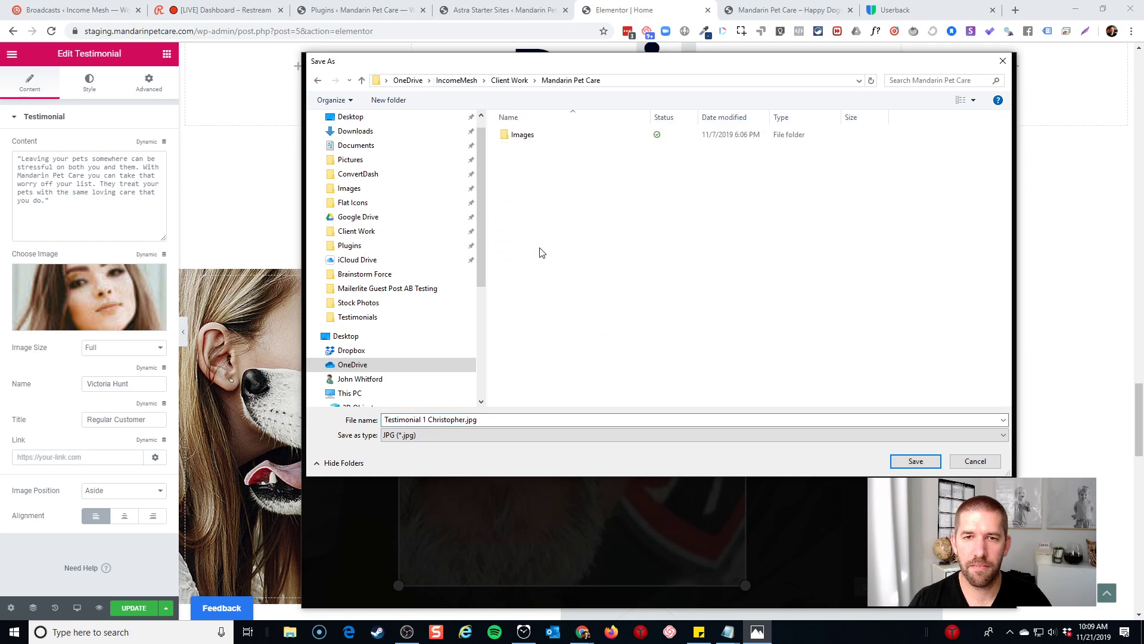
double_click(523, 135)
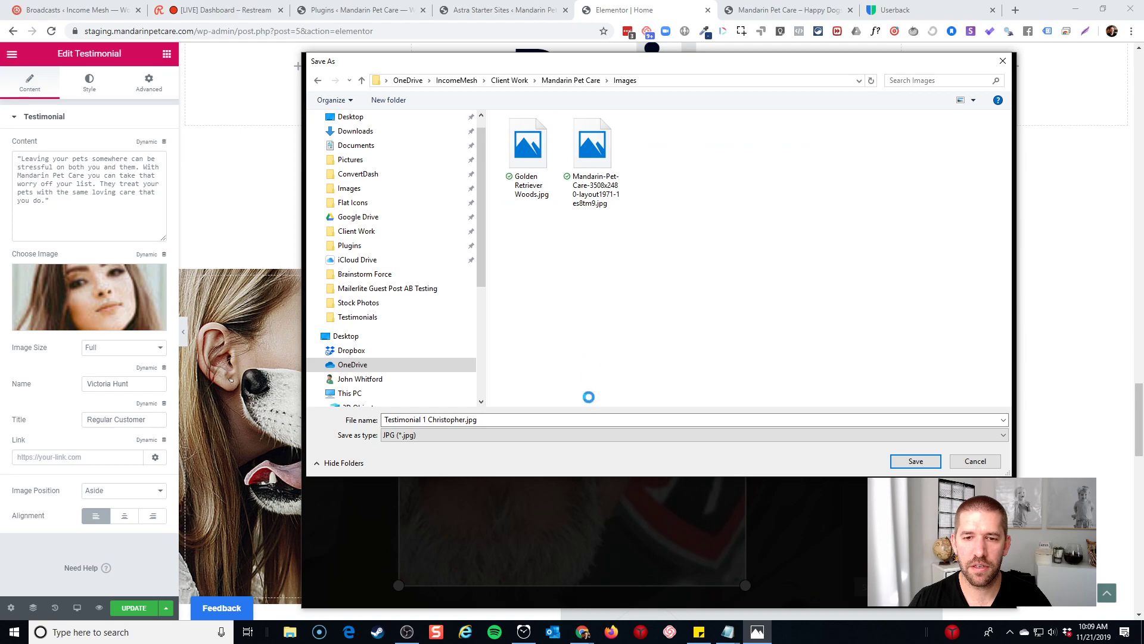
Create a Testimonials folder in Images, save the cropped copy there, and minimize Photos
right_click(589, 397)
mouse_move(581, 456)
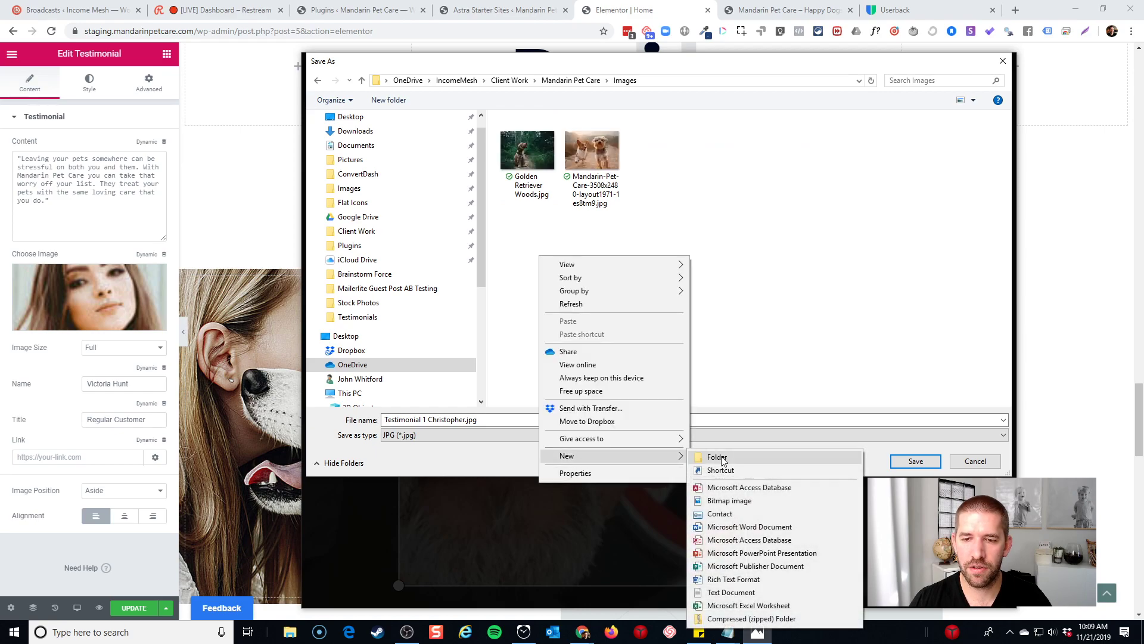
left_click(722, 458)
type("Testimonail")
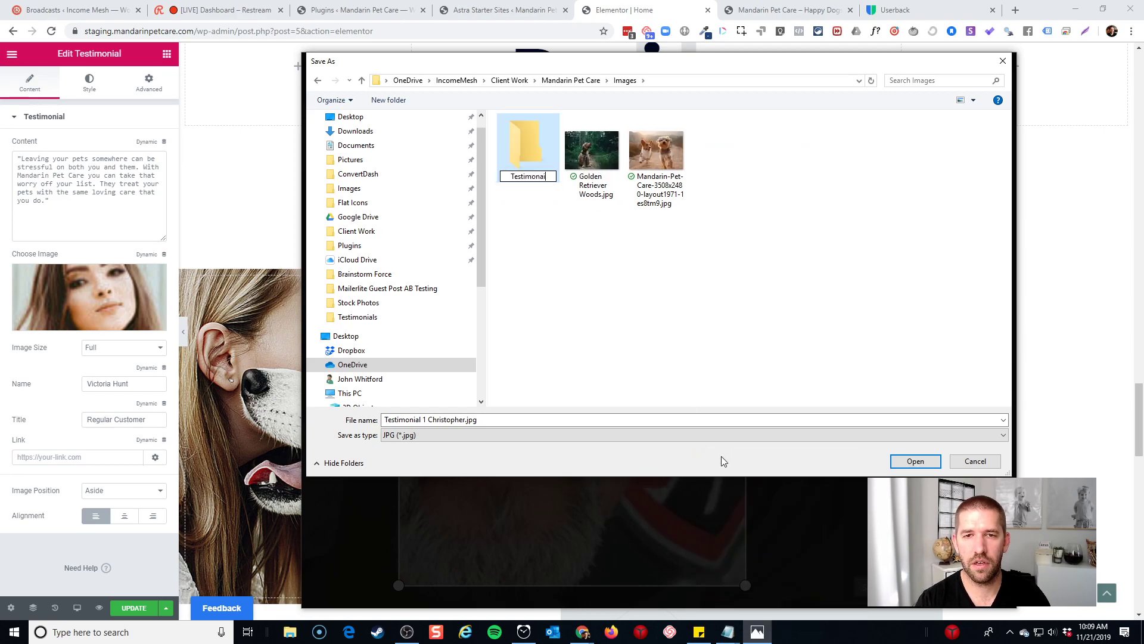
key("BackSpace")
key("BackSpace")
key("BackSpace")
type("ials")
key("Return")
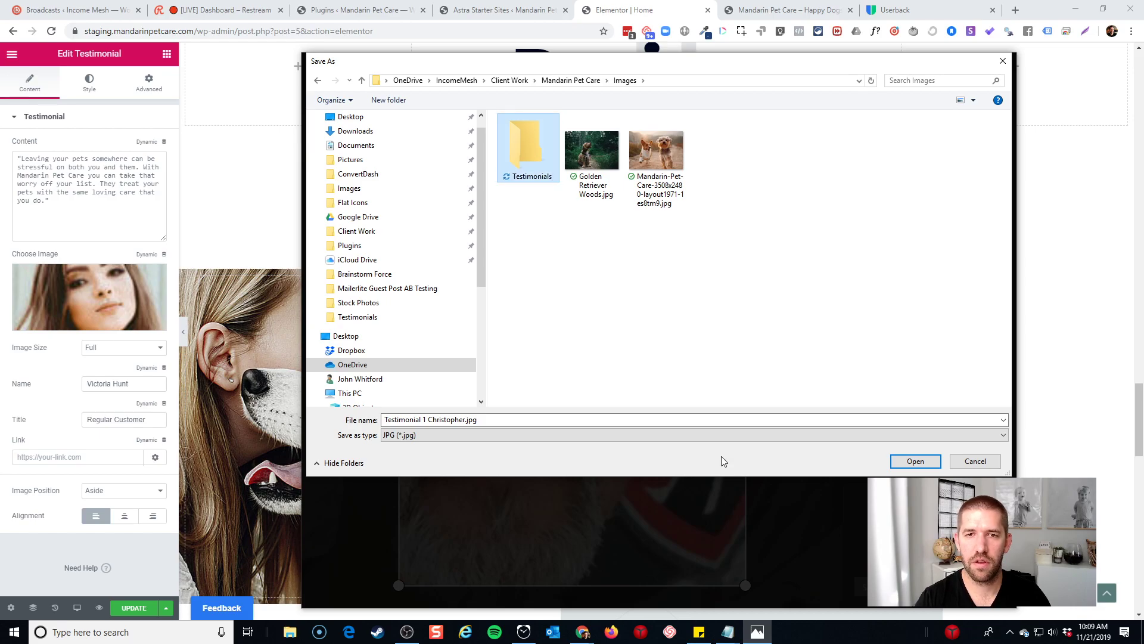
key("Return")
left_click(915, 461)
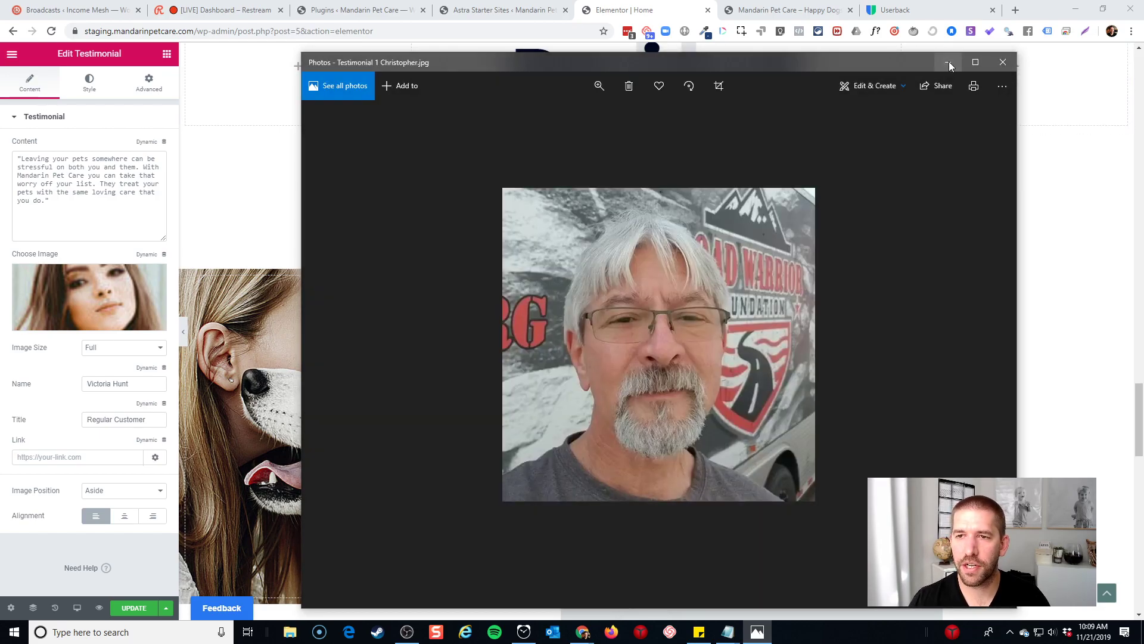
left_click(948, 62)
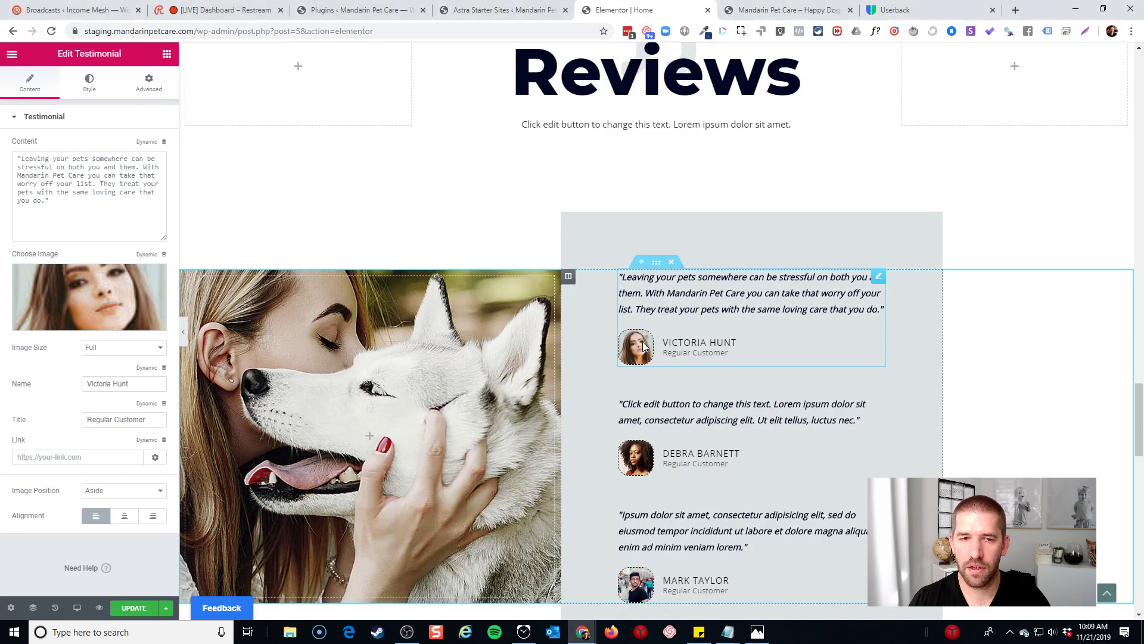
Upload the cropped headshot from Mandarin Pet Care/Images/Testimonials and insert it as the first testimonial's image
left_click(130, 309)
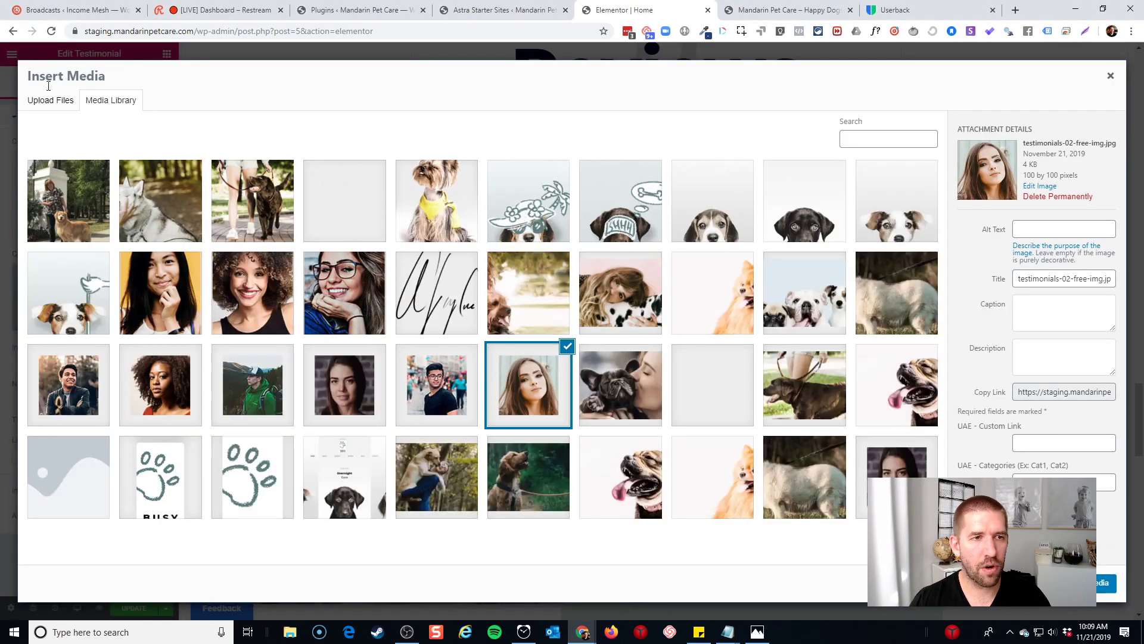
left_click(50, 100)
left_click(602, 308)
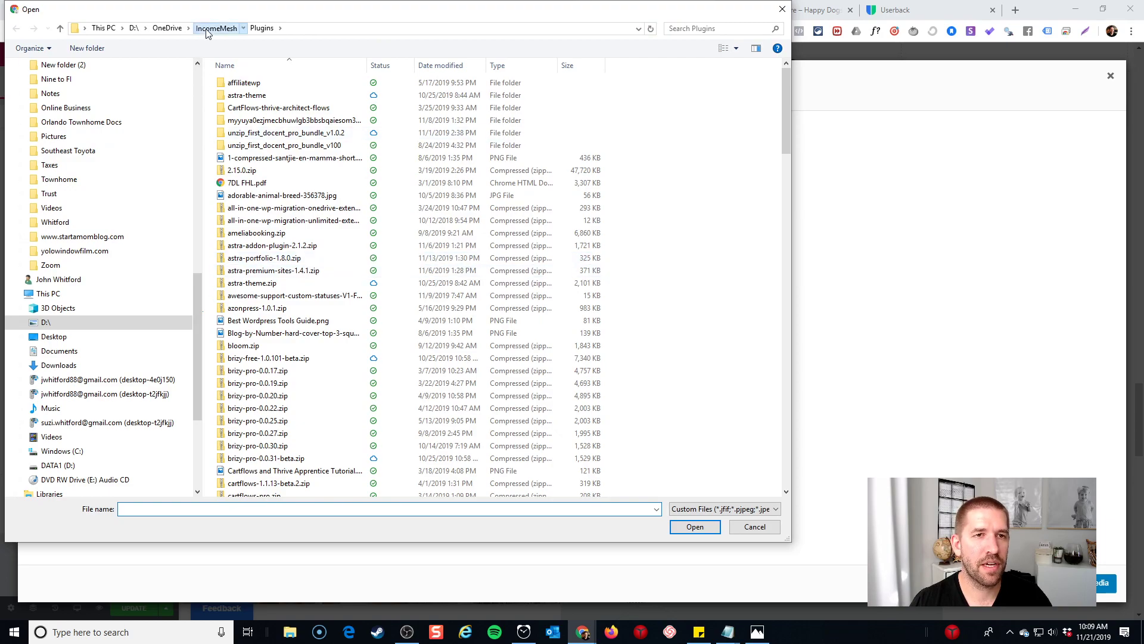
left_click(207, 28)
double_click(263, 158)
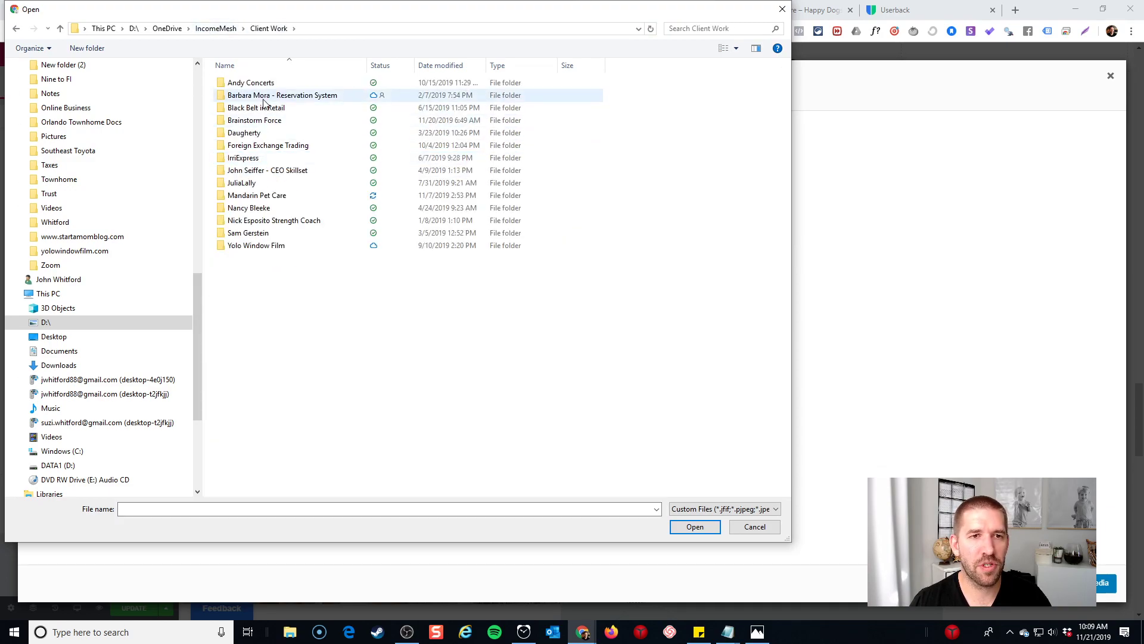
double_click(256, 195)
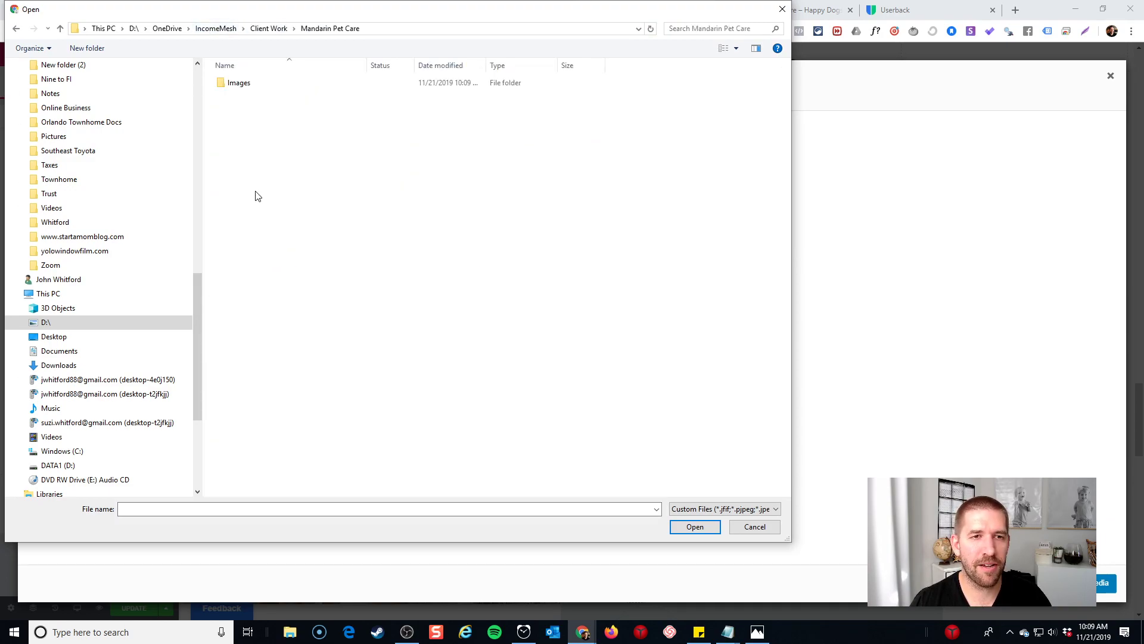
double_click(252, 82)
double_click(244, 98)
left_click(244, 96)
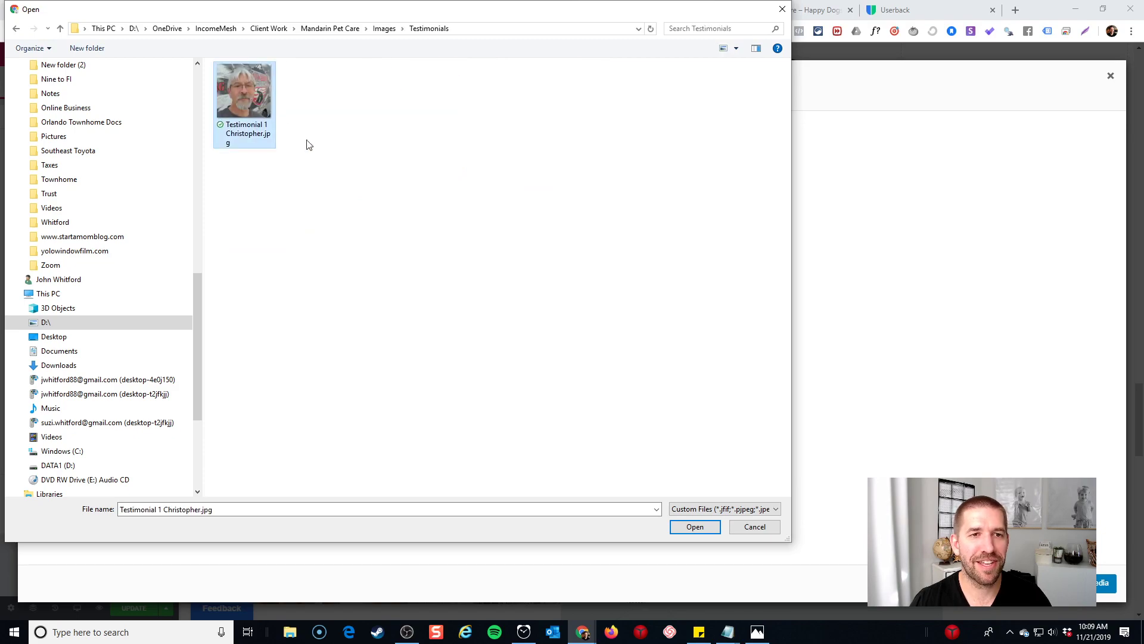
left_click(686, 525)
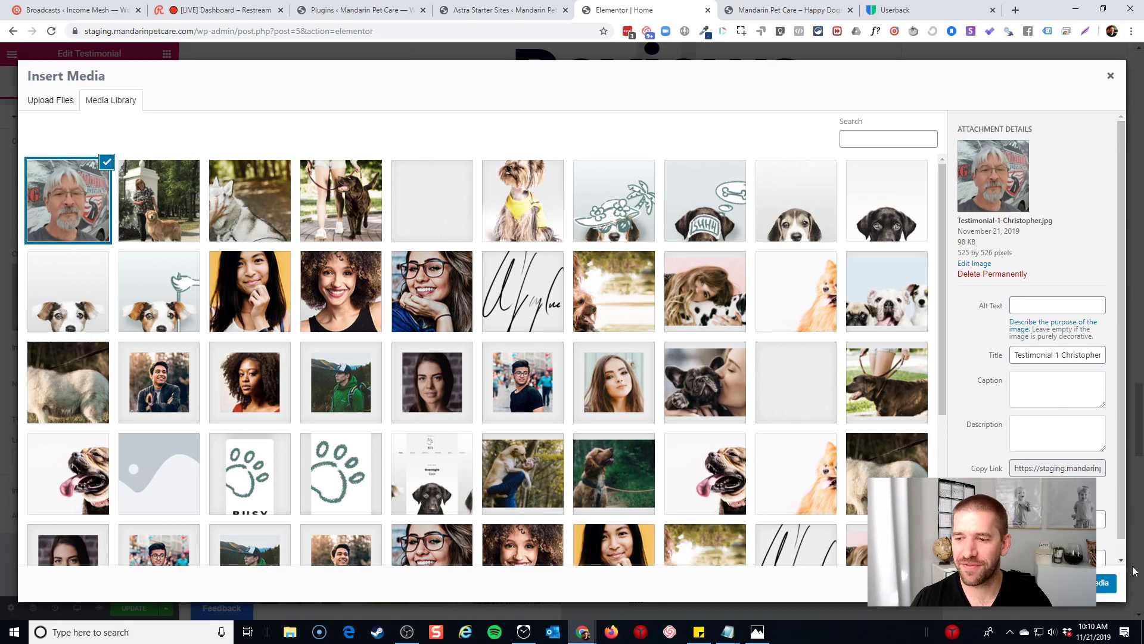
left_click(1108, 582)
Replace the placeholder reviewer name with the customer's first name, then select the READ MORE button
double_click(685, 344)
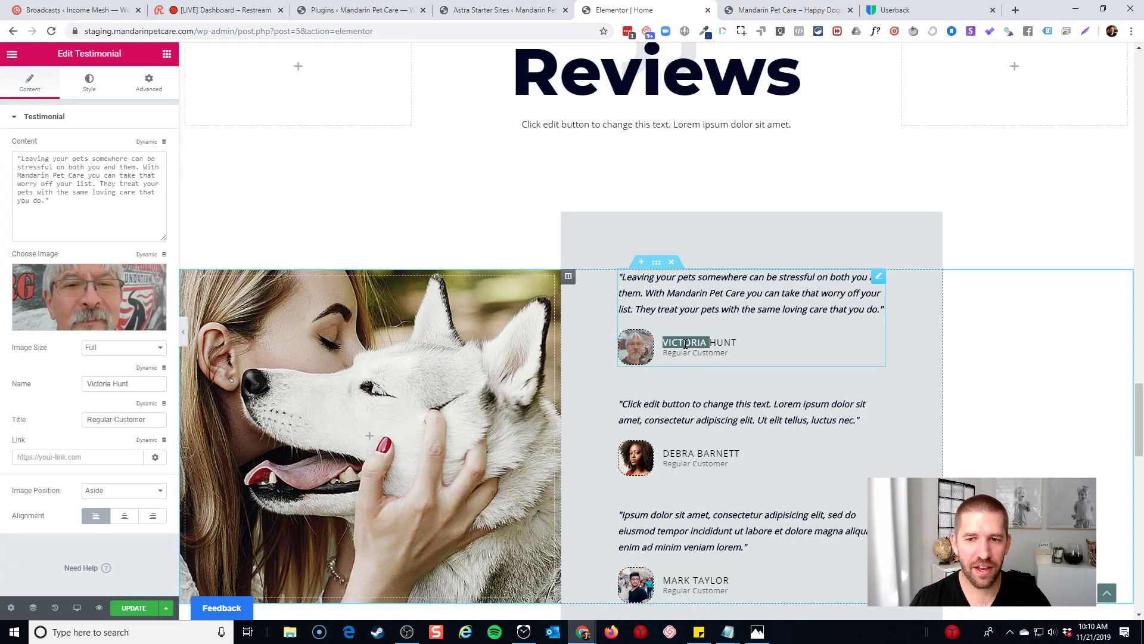
triple_click(685, 343)
type("Chri")
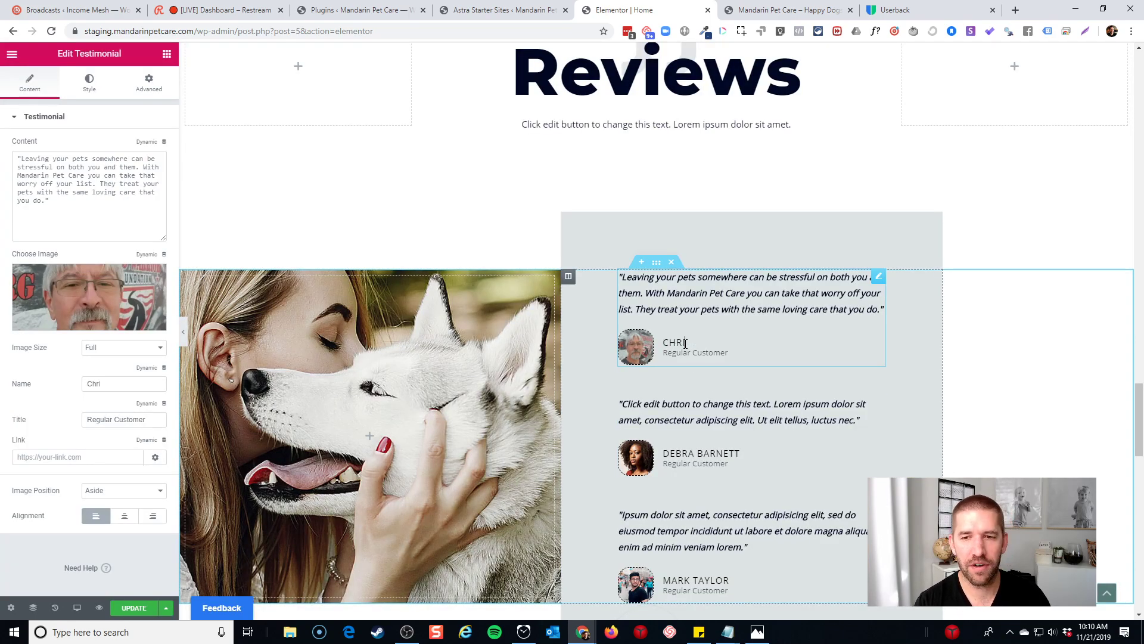
type("stopher")
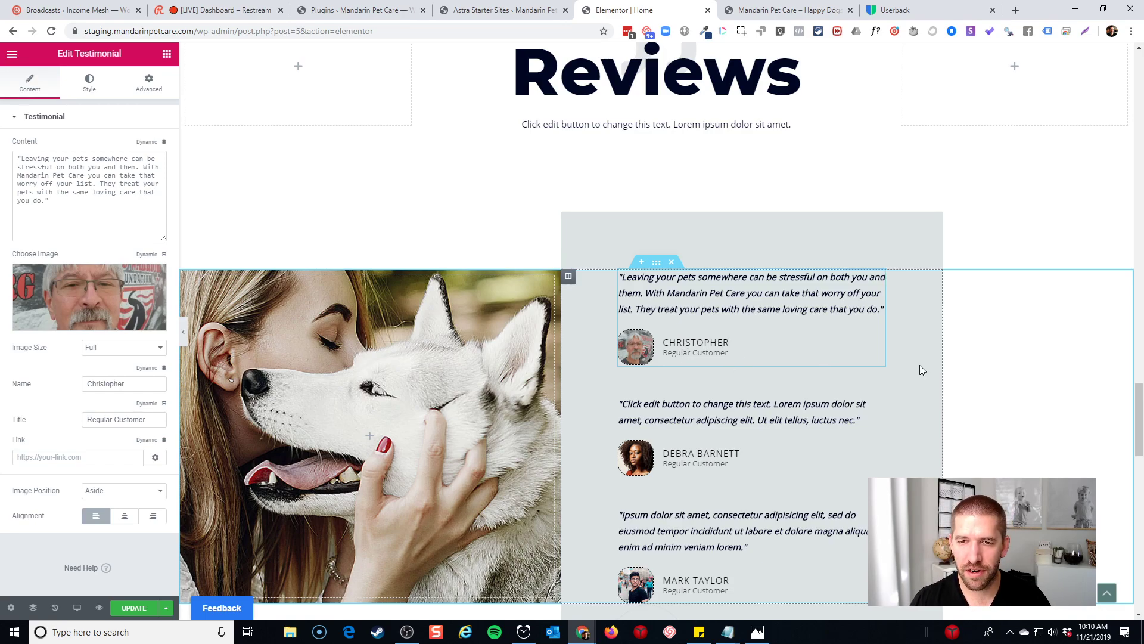
scroll(885, 345, "down", 4)
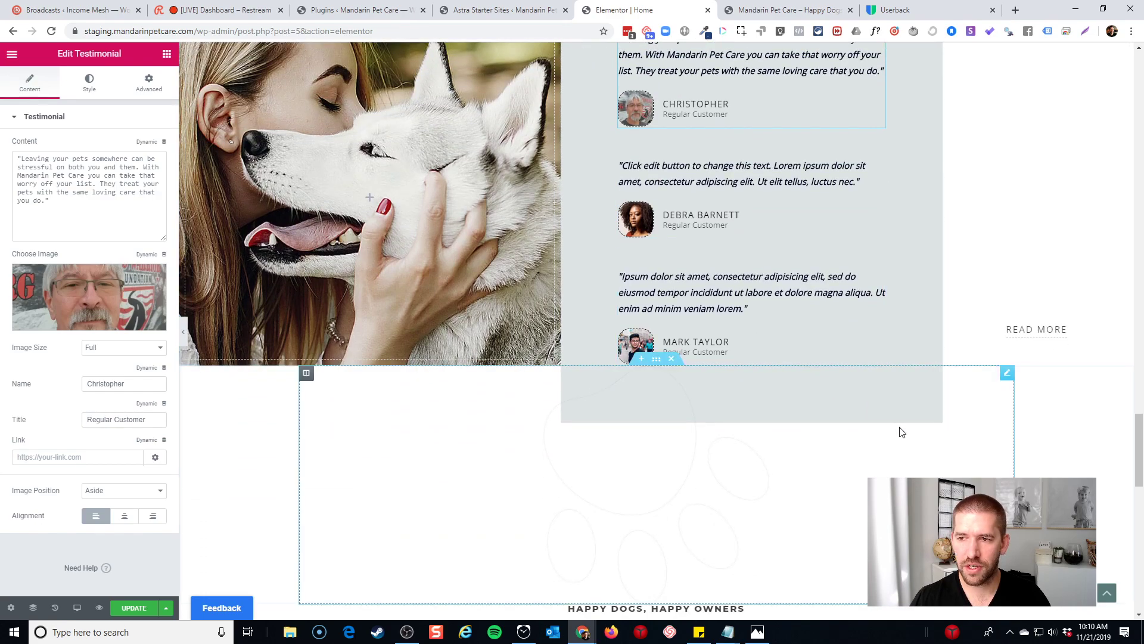
left_click(1042, 334)
scroll(1044, 338, "up", 2)
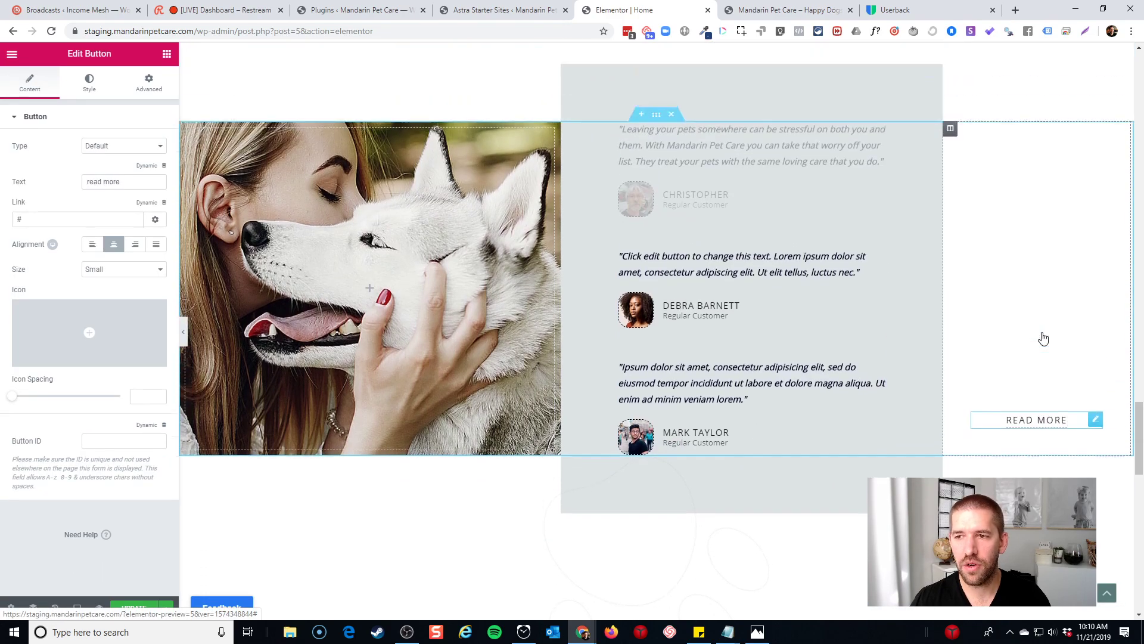
scroll(1043, 338, "up", 3)
scroll(1043, 338, "down", 1)
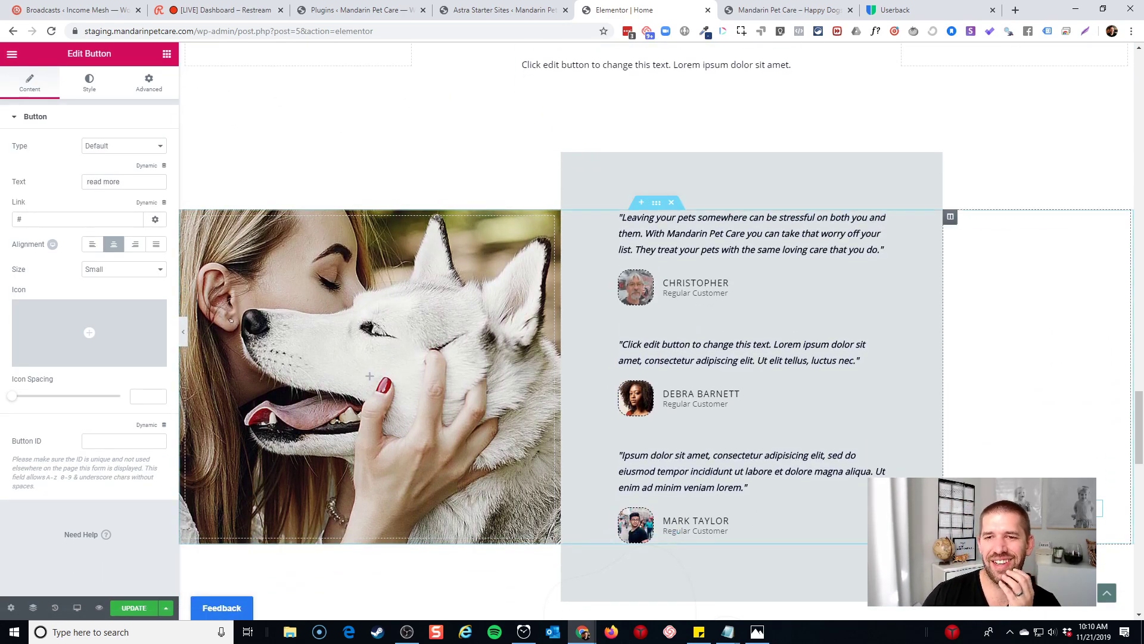
scroll(779, 449, "down", 2)
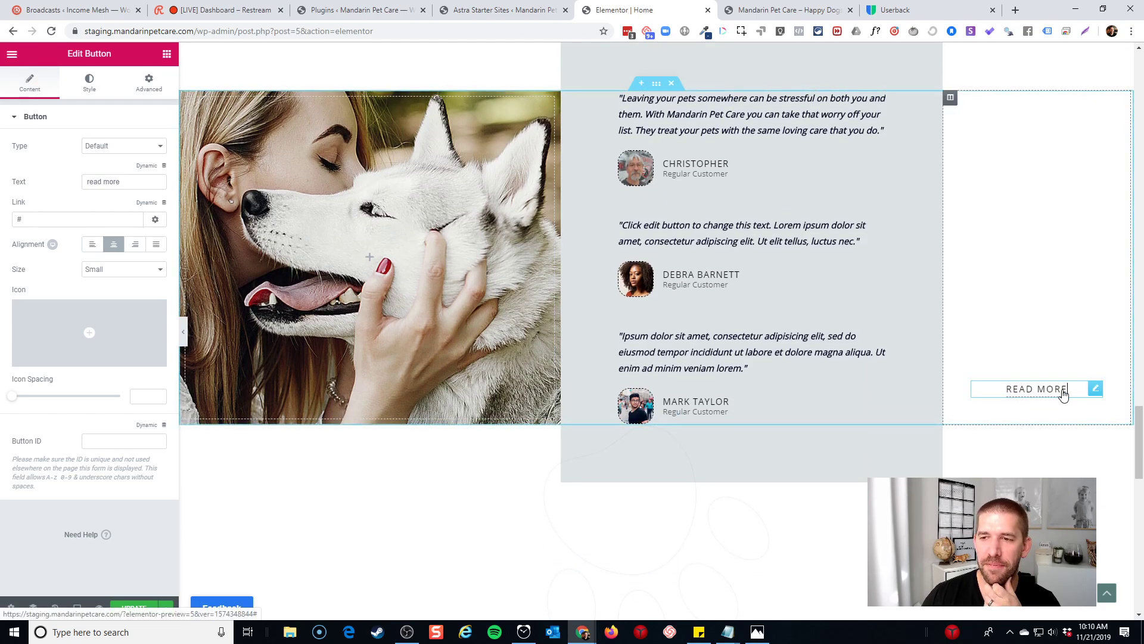
scroll(812, 208, "up", 15)
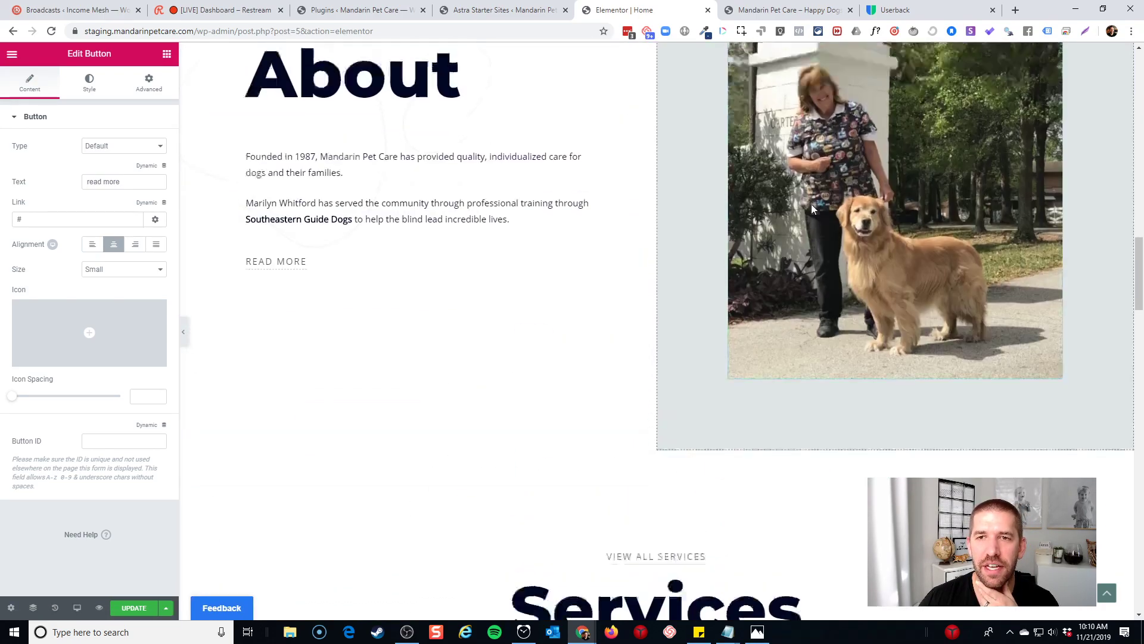
scroll(813, 209, "up", 12)
scroll(882, 204, "down", 2)
left_click_drag(1141, 185, 1143, 445)
scroll(800, 347, "up", 2)
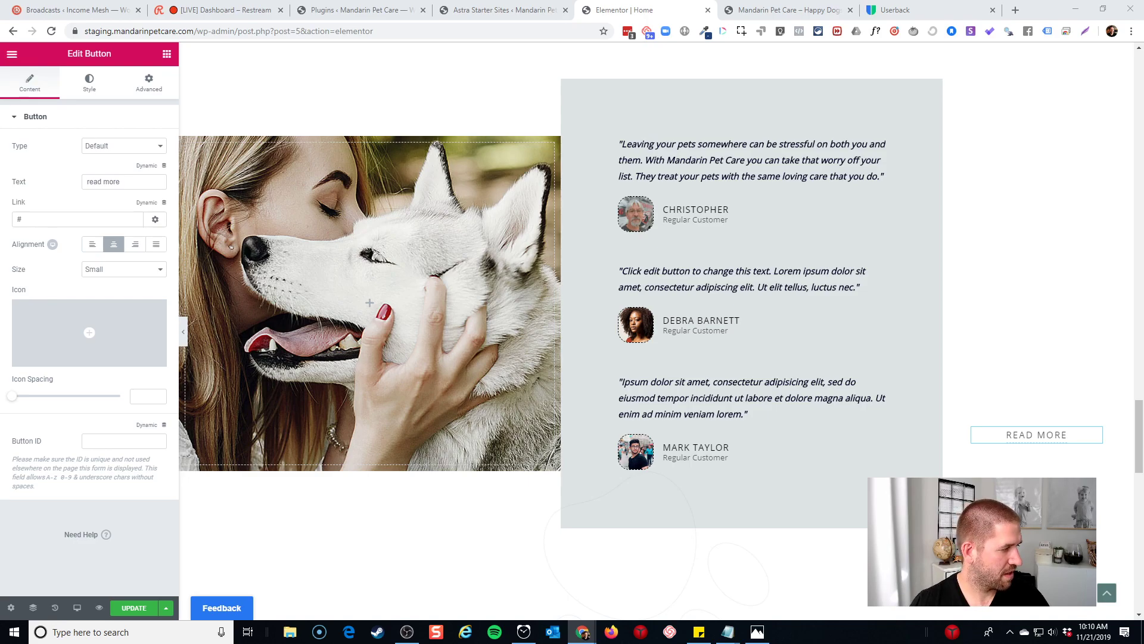
Replace the second testimonial's placeholder content with the pasted real review
left_click(876, 253)
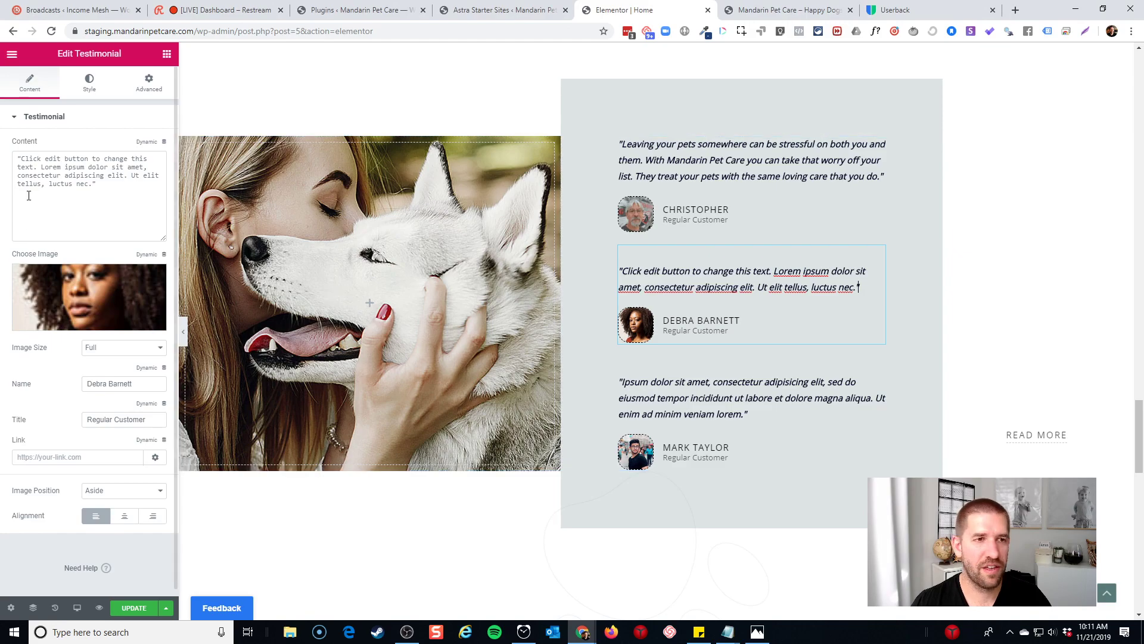
left_click_drag(91, 183, 22, 158)
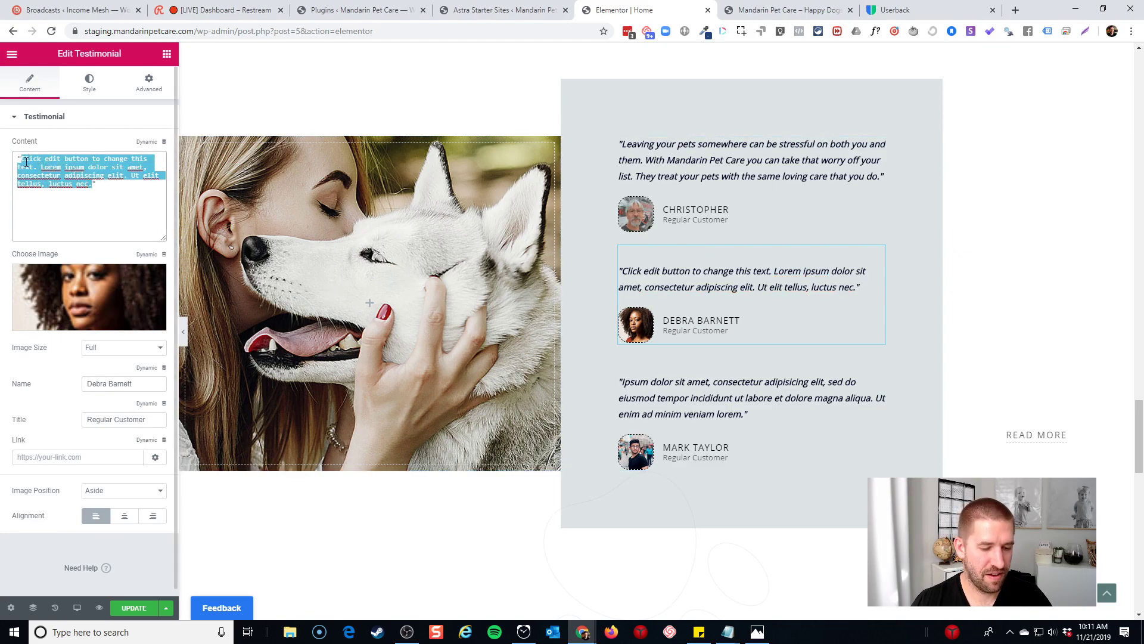
type("I LOVE Mandarin Pet Care! Marilyn is absolutely wonderful! Louie has horrible anxiety and usually stops eating or starts acting crazy because I’m away, but not when he’s there! Marilyn knows all the dogs personalities and it really is comforting knowing my fur baby is in good hands!")
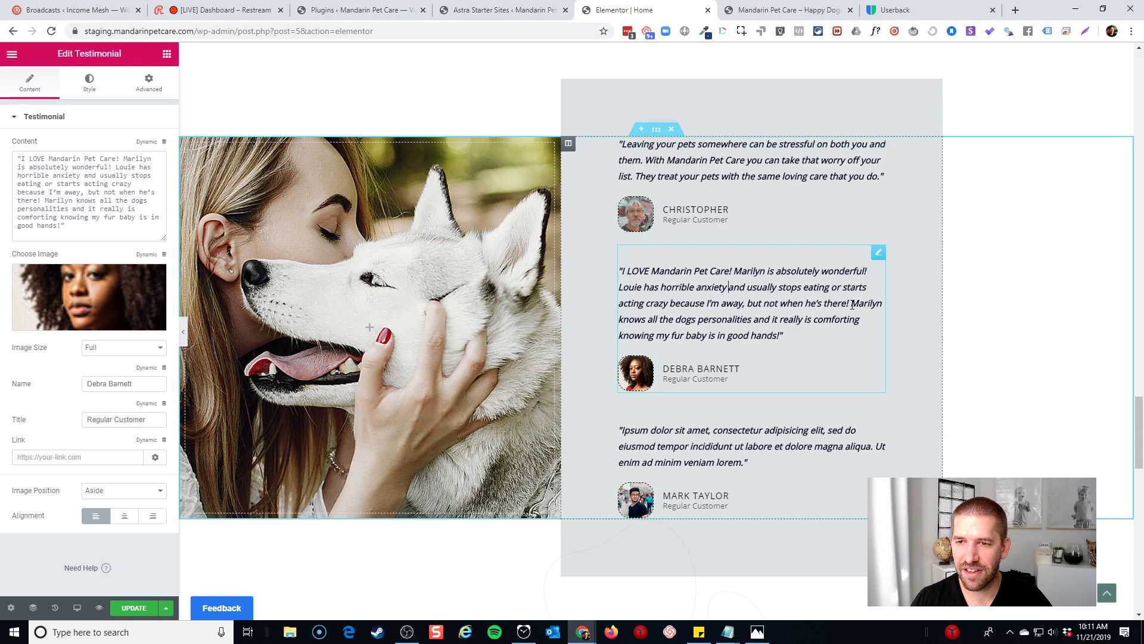
Remove the dog-anxiety sentence, the repeated name and extra 'and', and capitalise 'I'
left_click_drag(851, 303, 618, 287)
key("BackSpace")
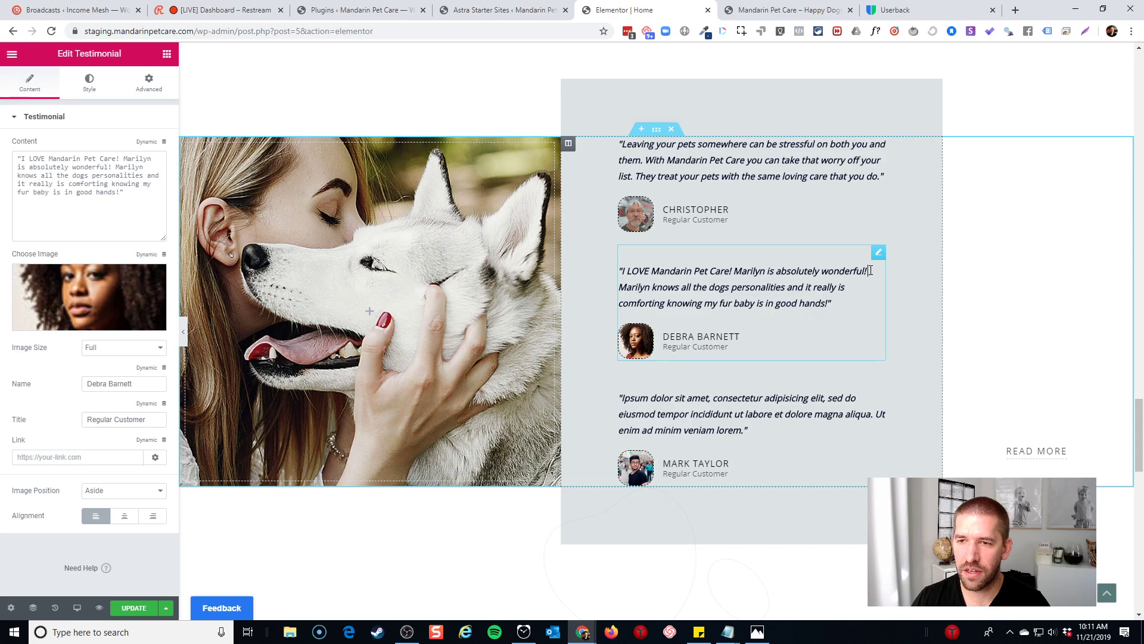
type("and")
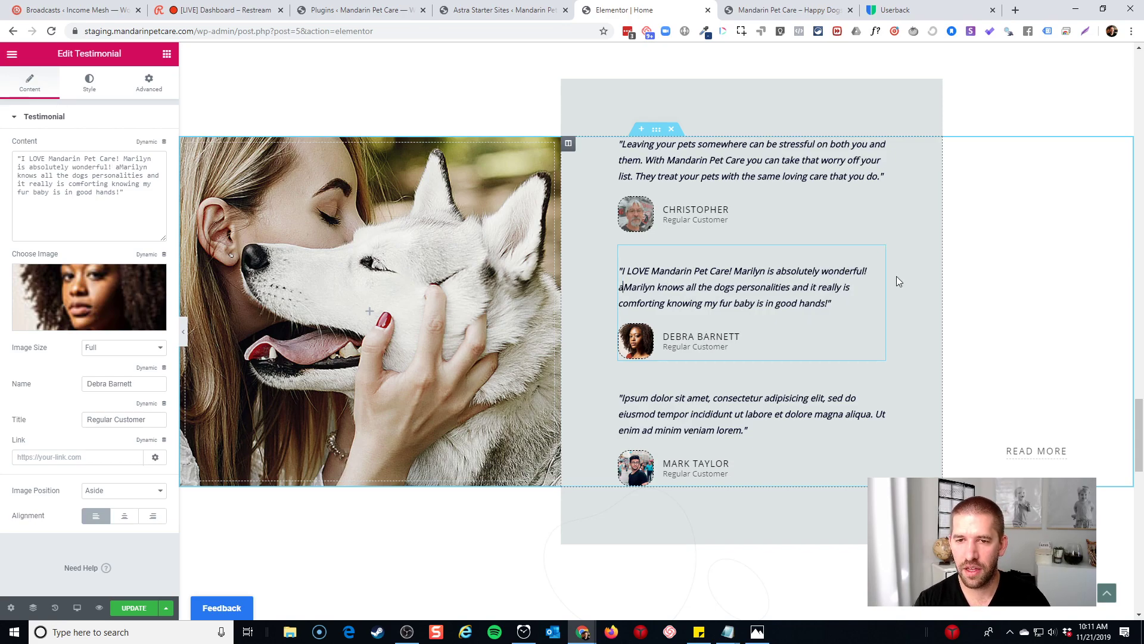
key("ctrl+shift+Right")
key("Delete")
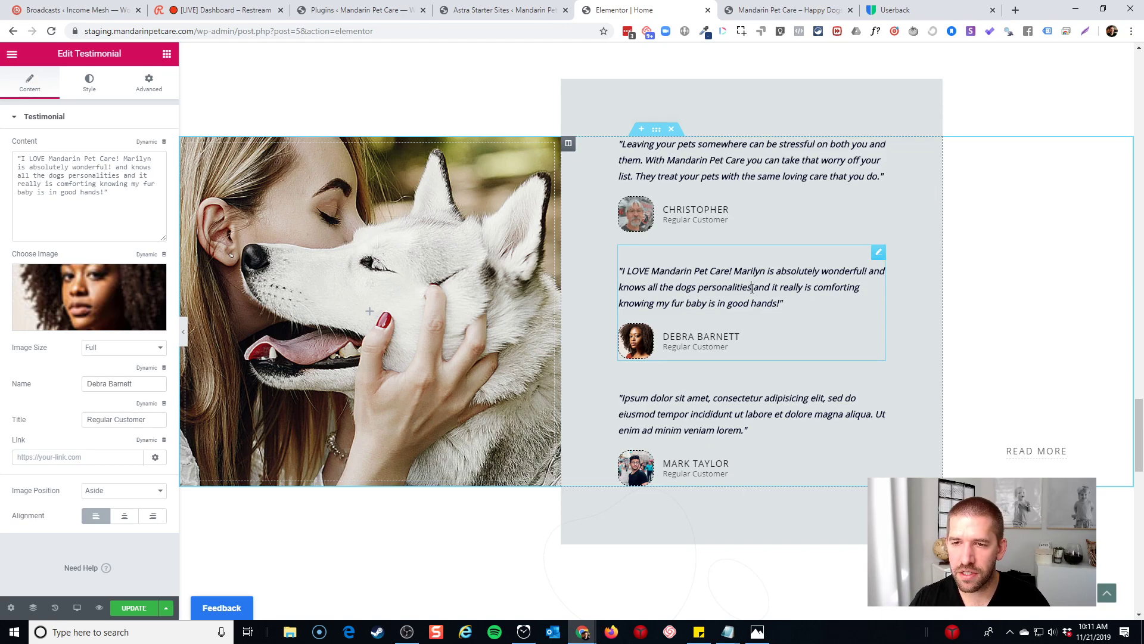
type(".")
key("ctrl+shift+Right")
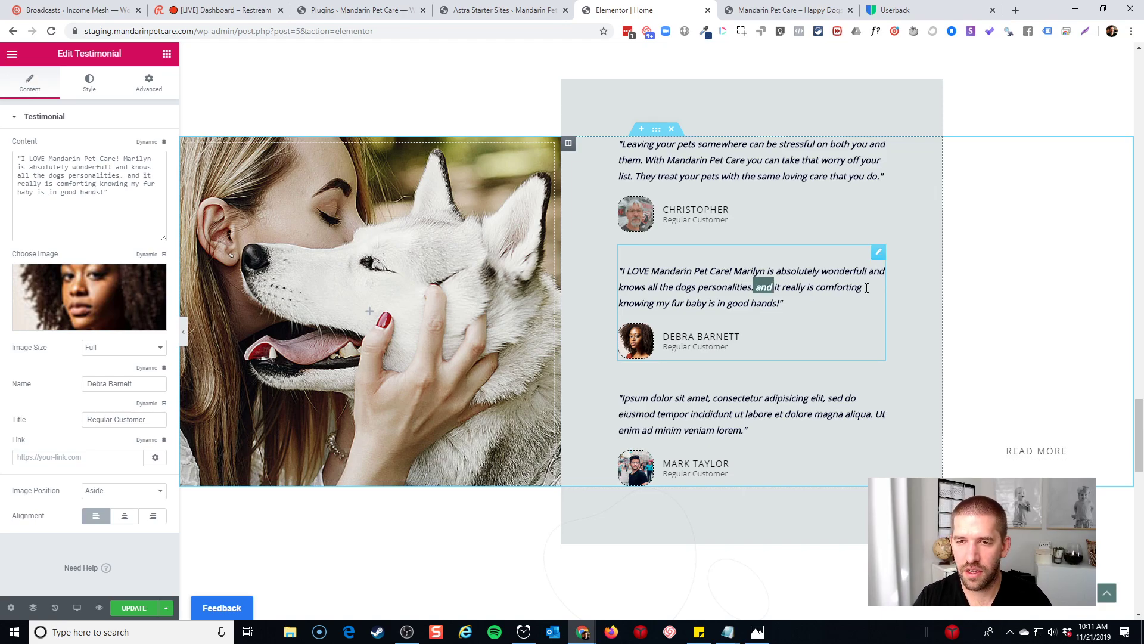
key("Delete")
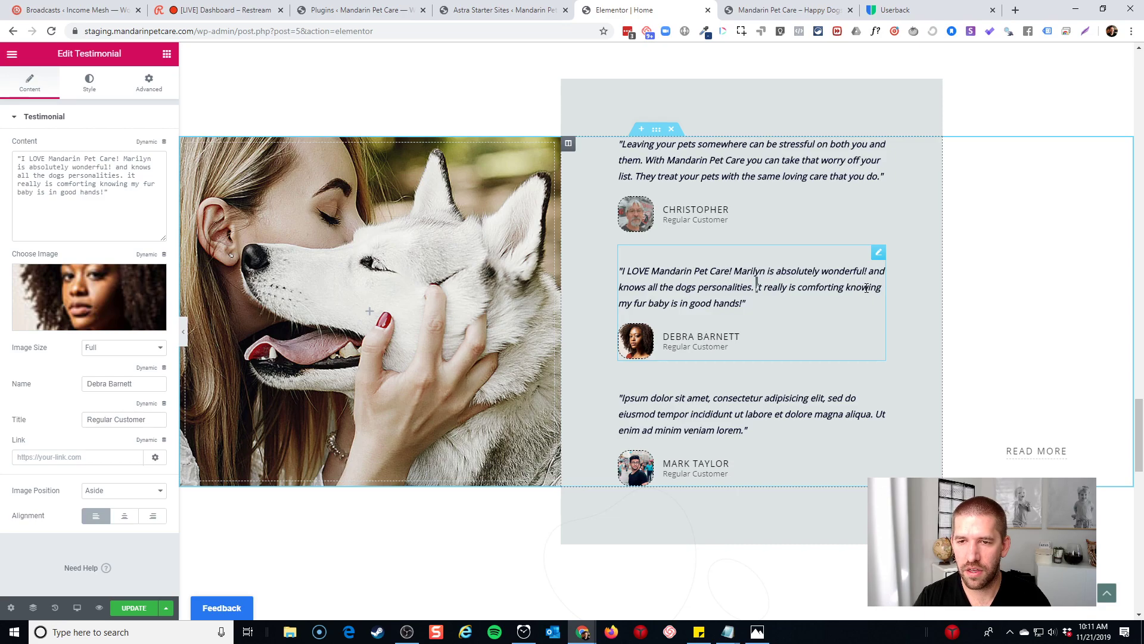
key("shift+Right")
type("I")
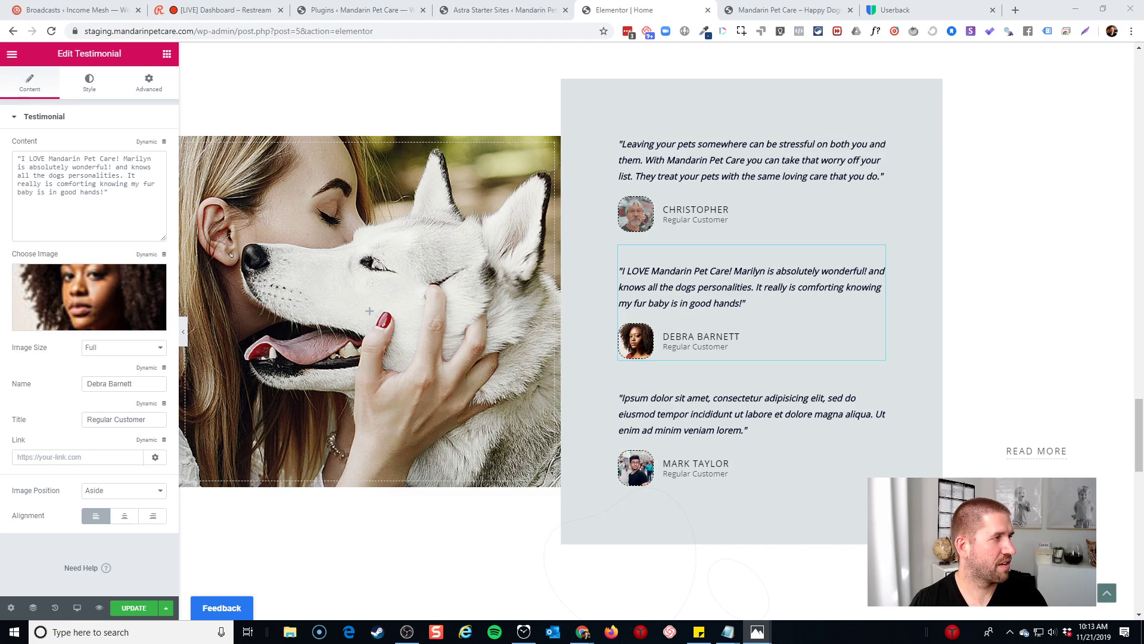
Upload the two-women photo by dragging it from File Explorer and insert it as the second testimonial's image
left_click(102, 290)
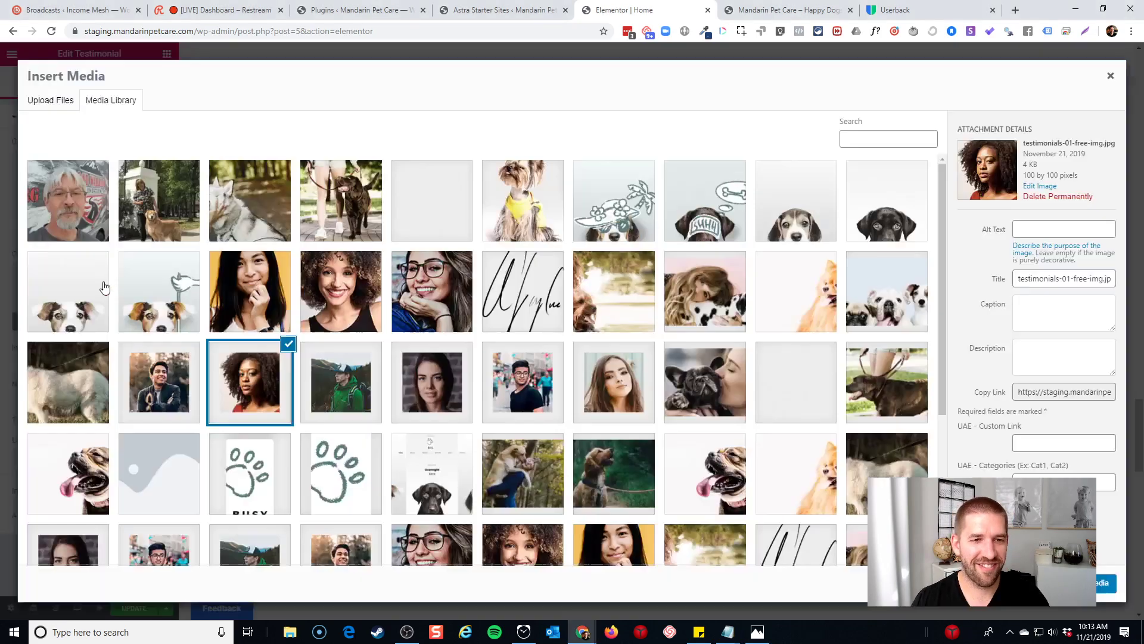
left_click(71, 106)
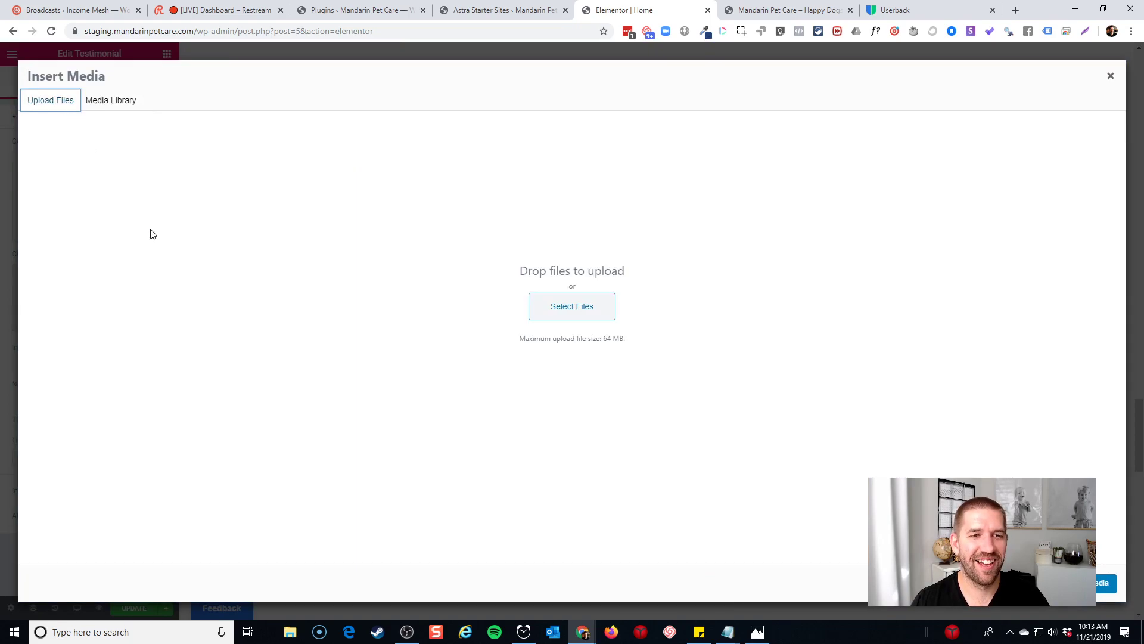
left_click(292, 632)
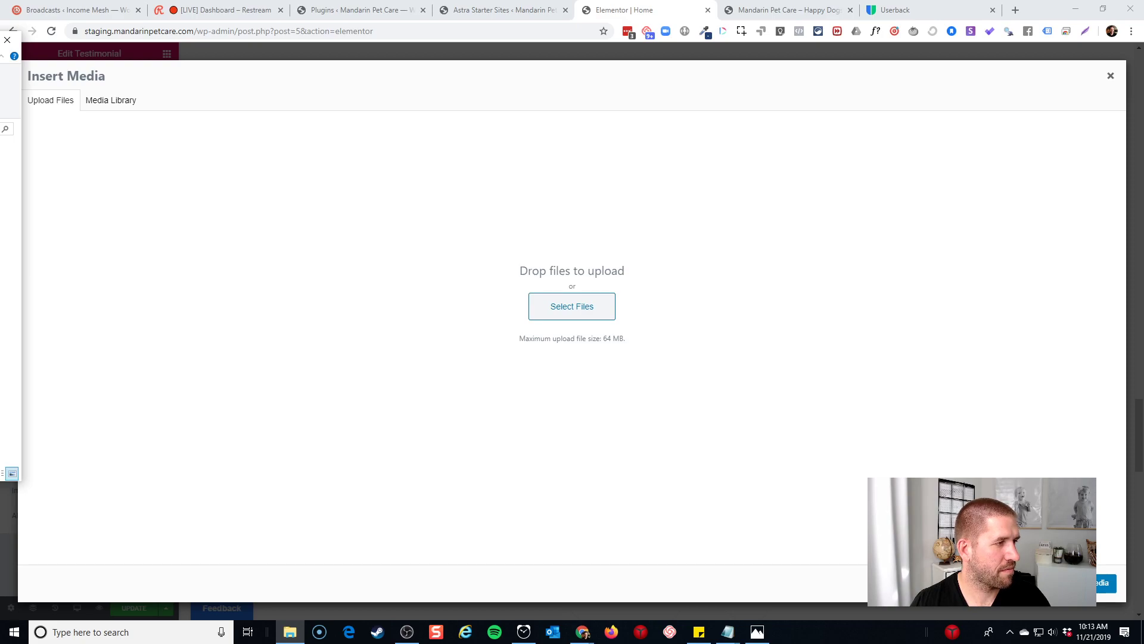
left_click_drag(1, 292, 401, 291)
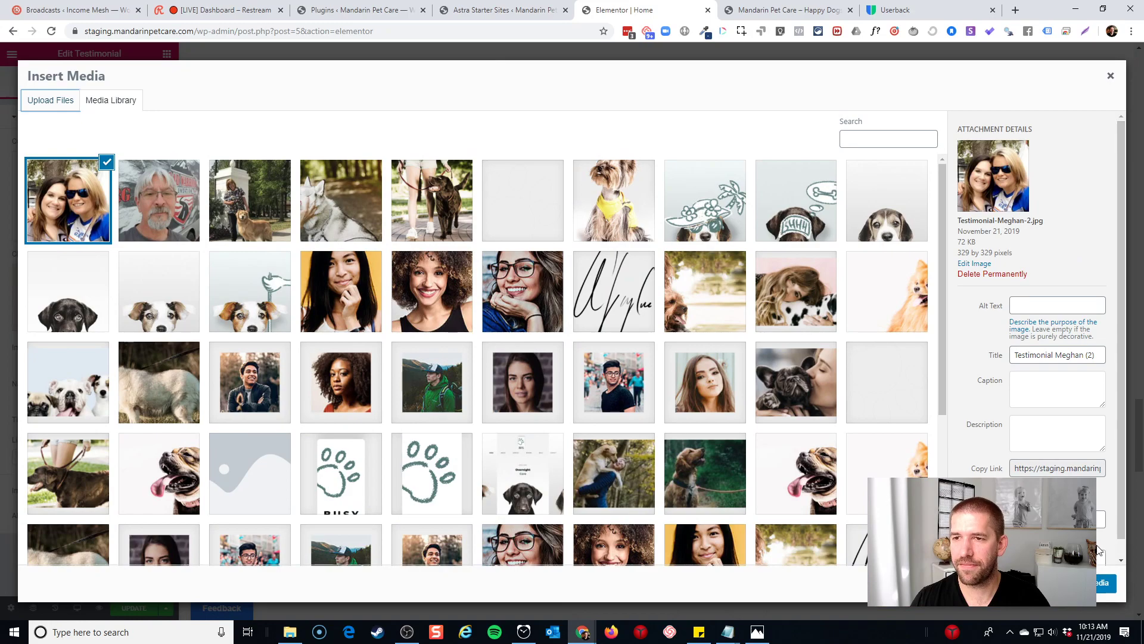
left_click(1105, 582)
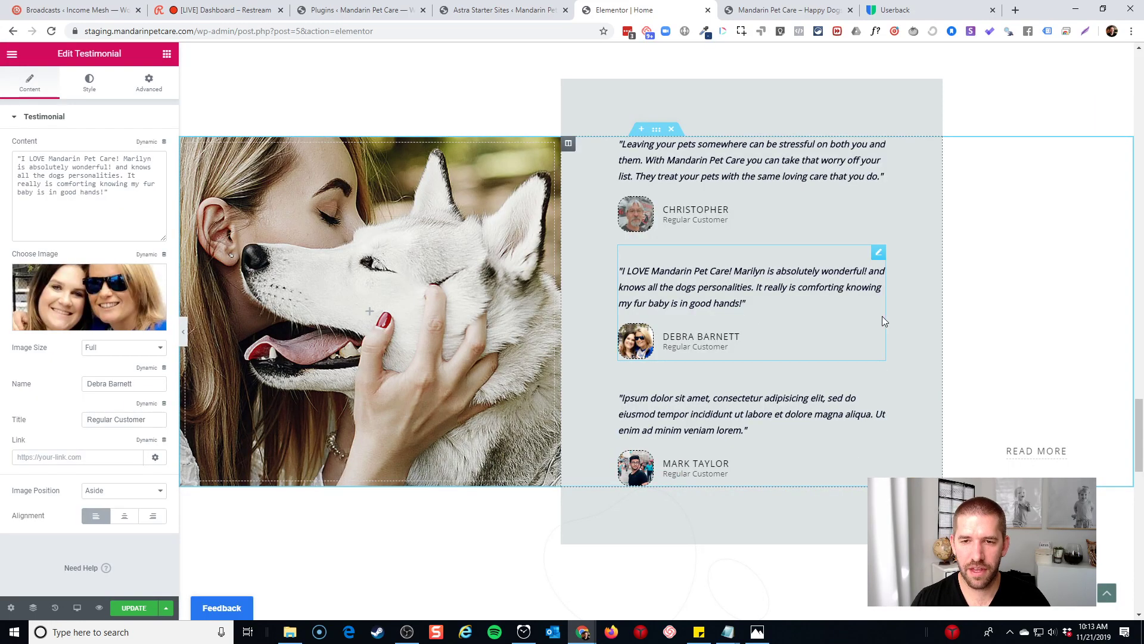
Replace the second reviewer's full name with their first name and save the page with UPDATE
double_click(681, 335)
triple_click(681, 336)
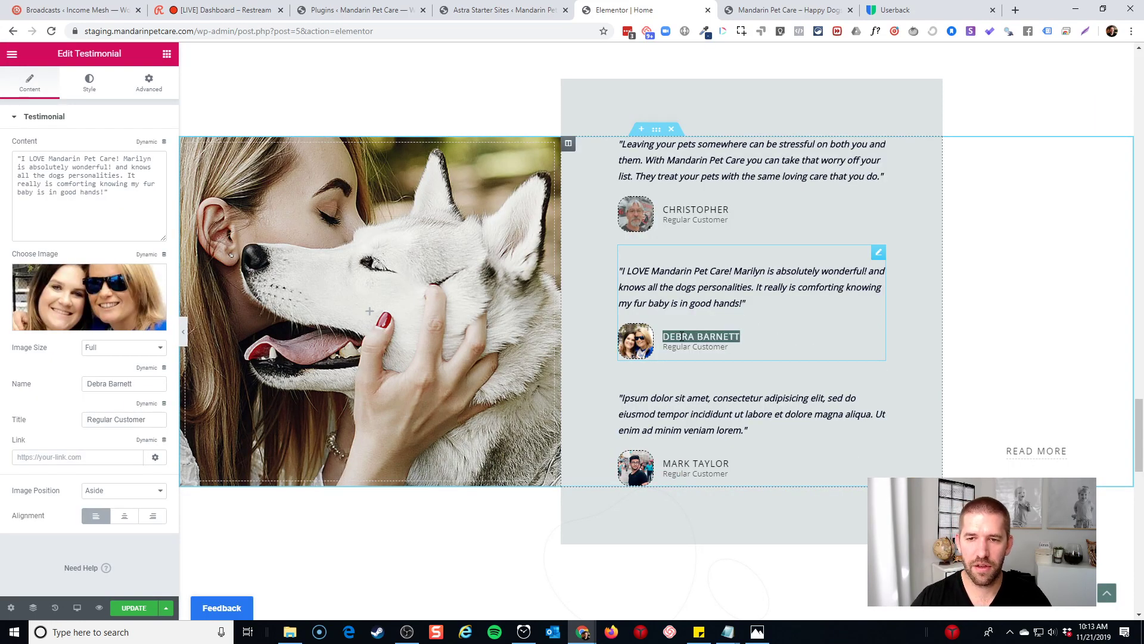
type("Megh")
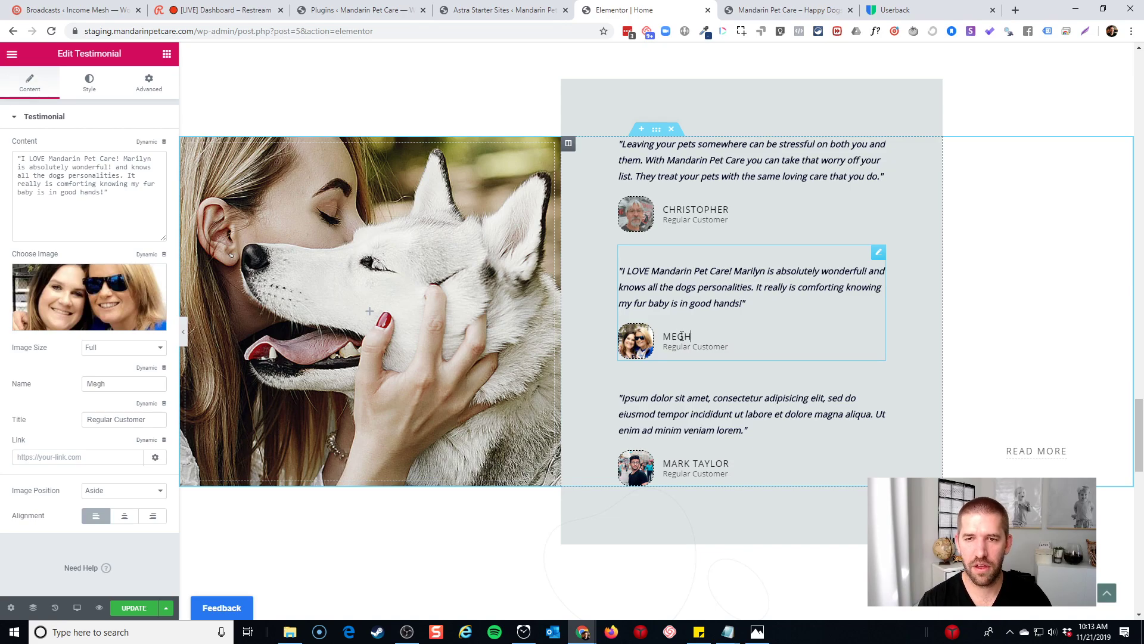
type("an")
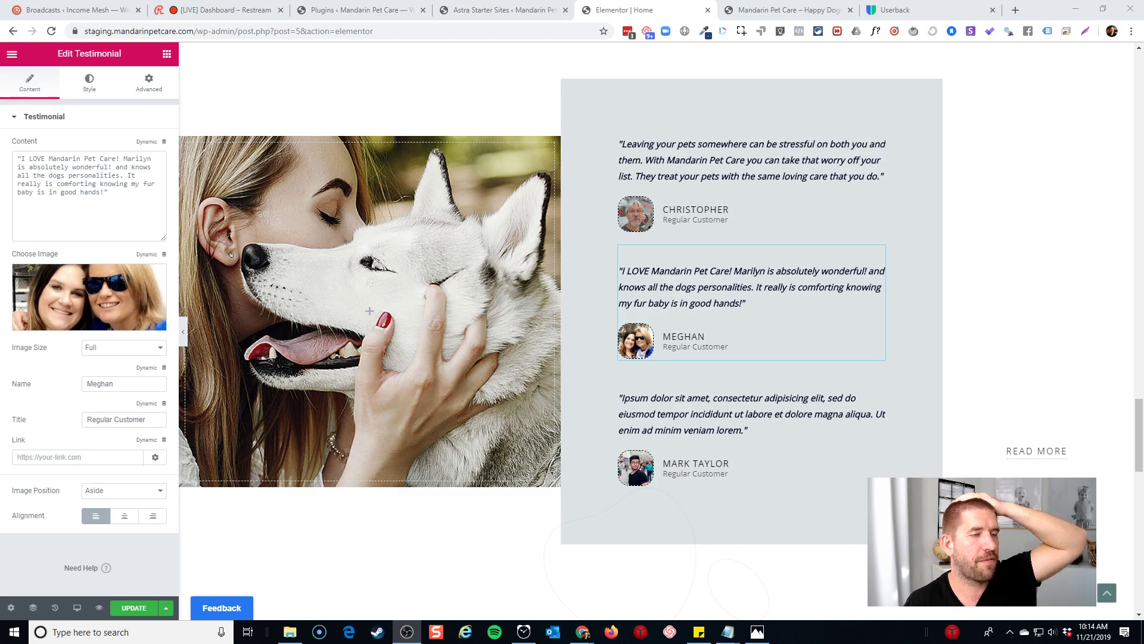
left_click(134, 607)
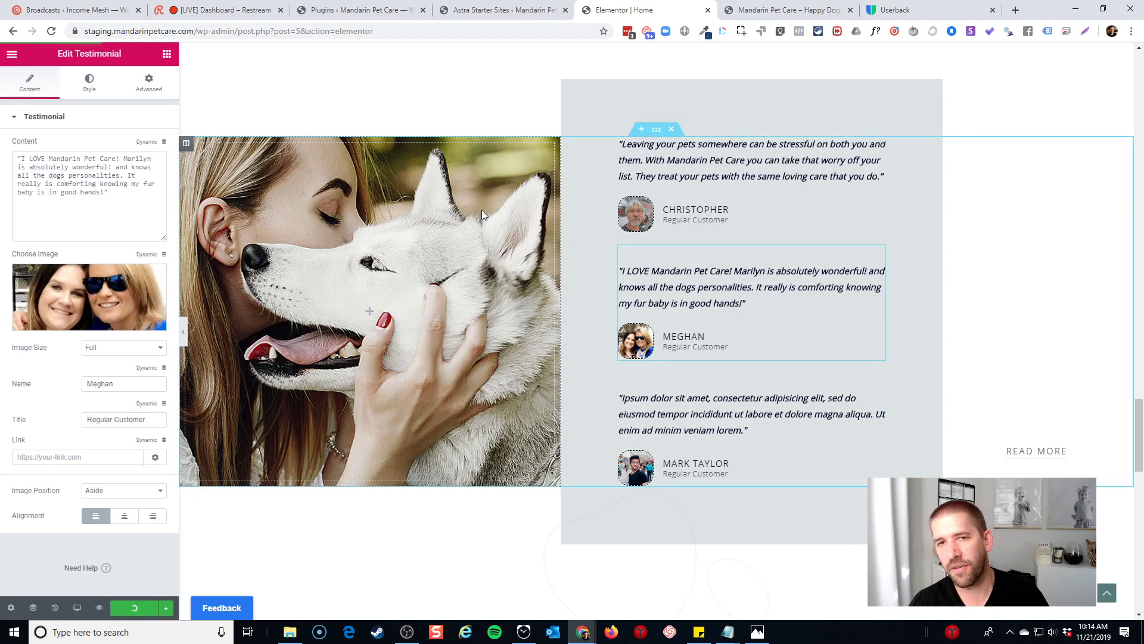
Add a new single-column section above the heading
scroll(664, 268, "down", 7)
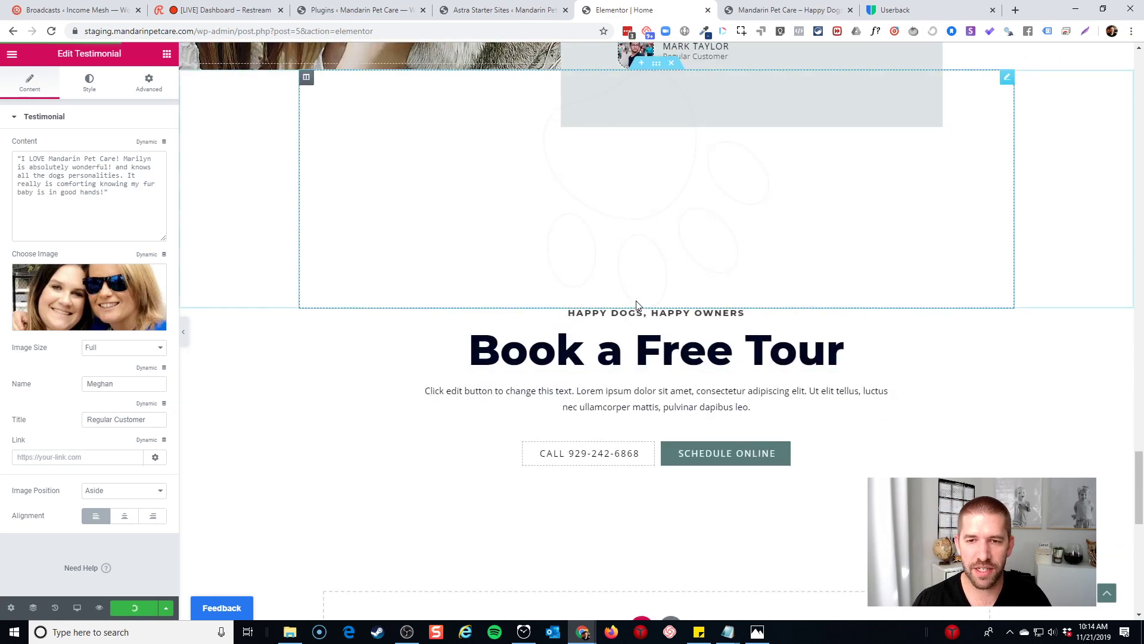
left_click(642, 310)
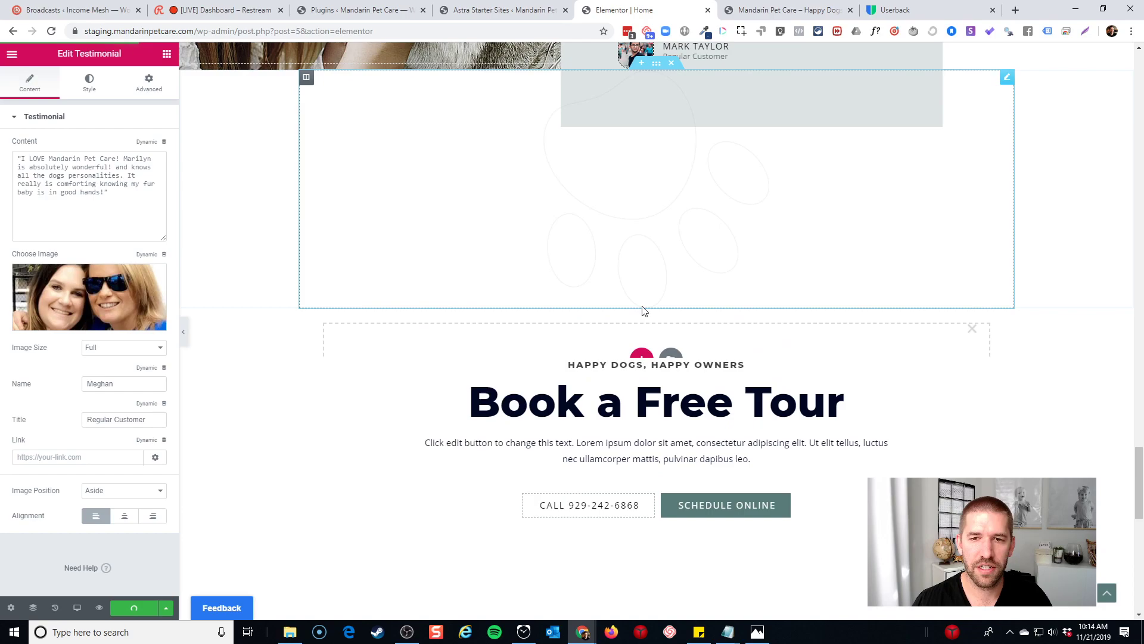
left_click(642, 356)
left_click(516, 402)
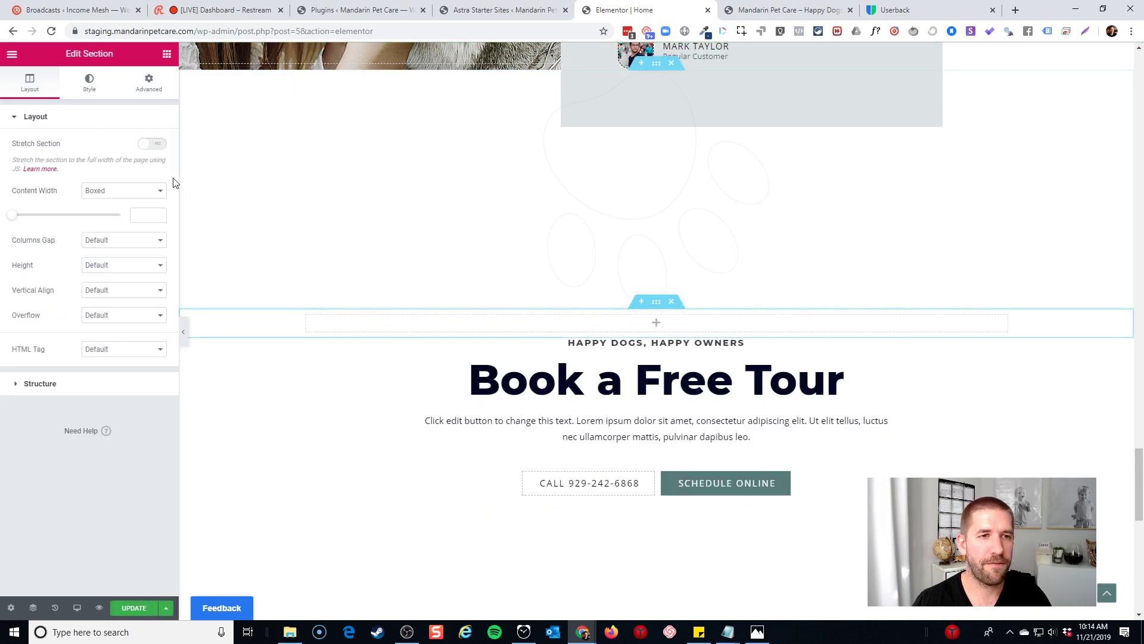
Search the widgets for 'rev' and drop a Business Reviews widget into the new section
left_click(167, 53)
scroll(124, 227, "down", 6)
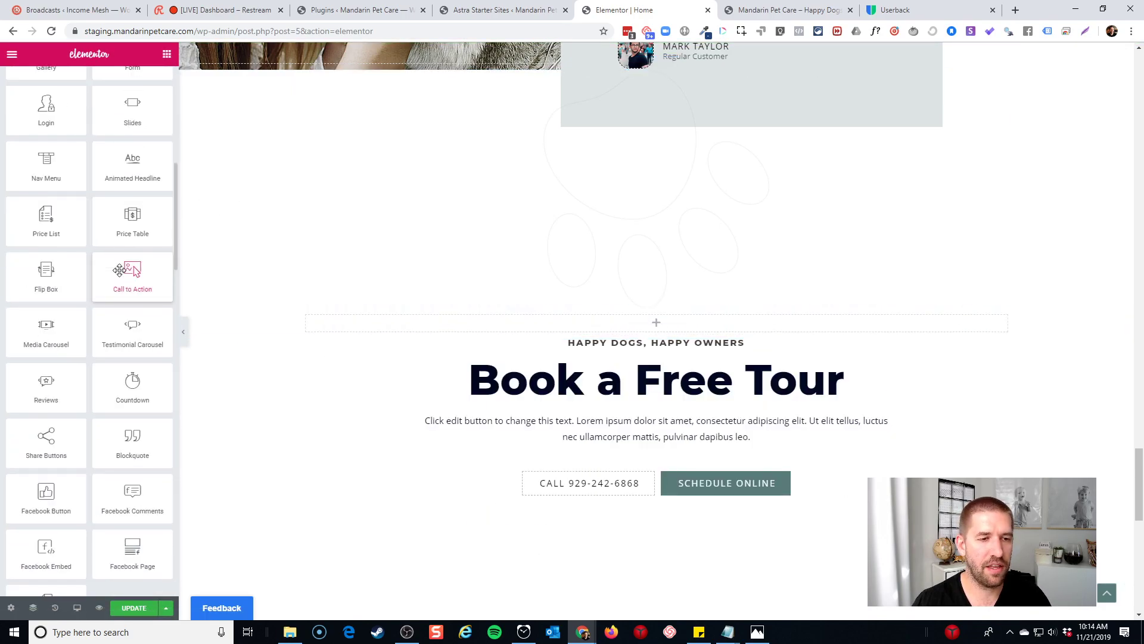
scroll(102, 298, "up", 1)
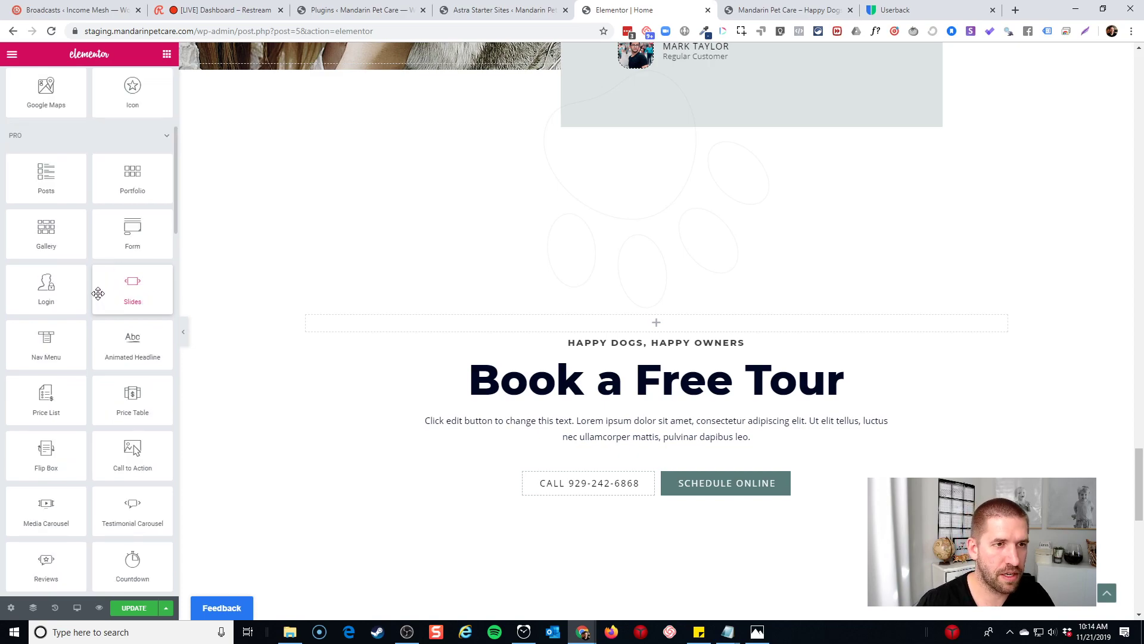
scroll(109, 265, "down", 8)
scroll(105, 263, "down", 14)
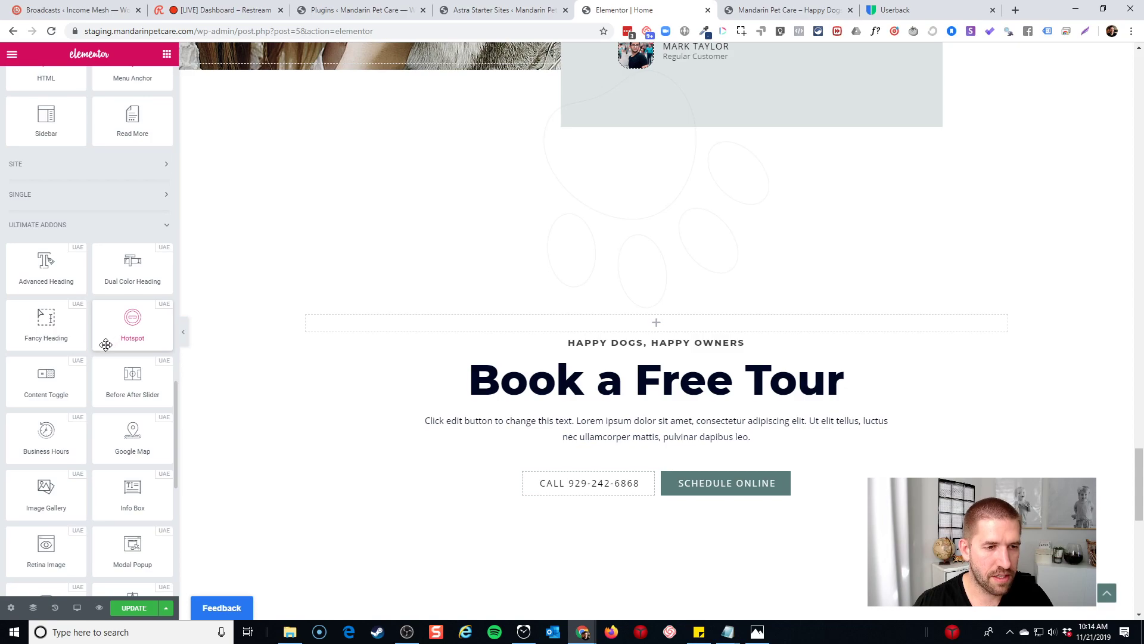
scroll(98, 335, "down", 2)
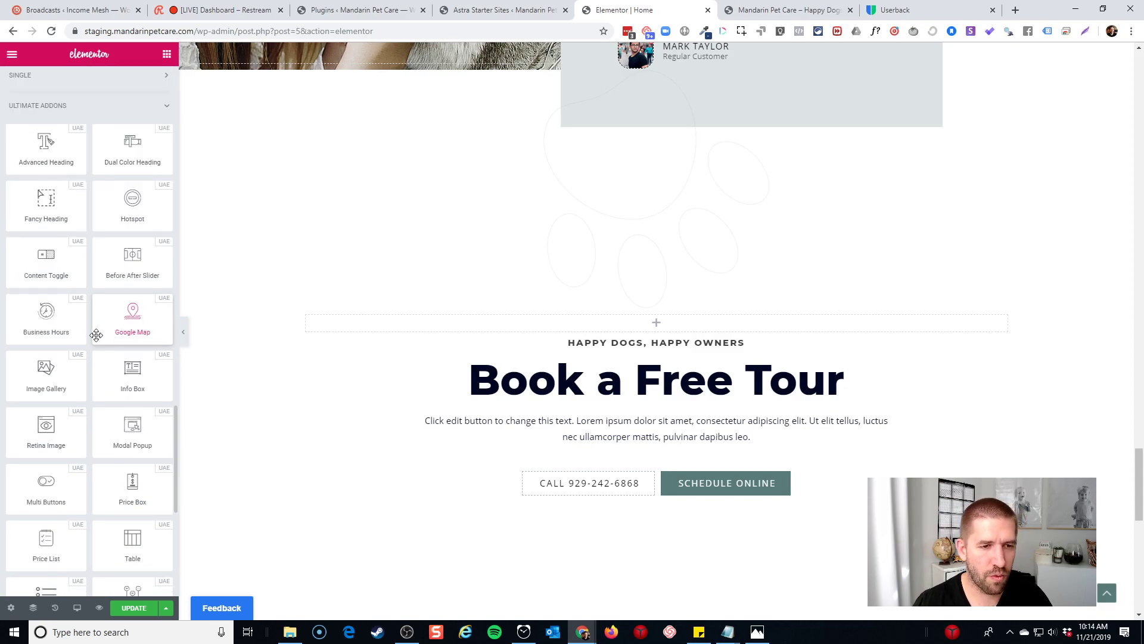
scroll(96, 334, "down", 1)
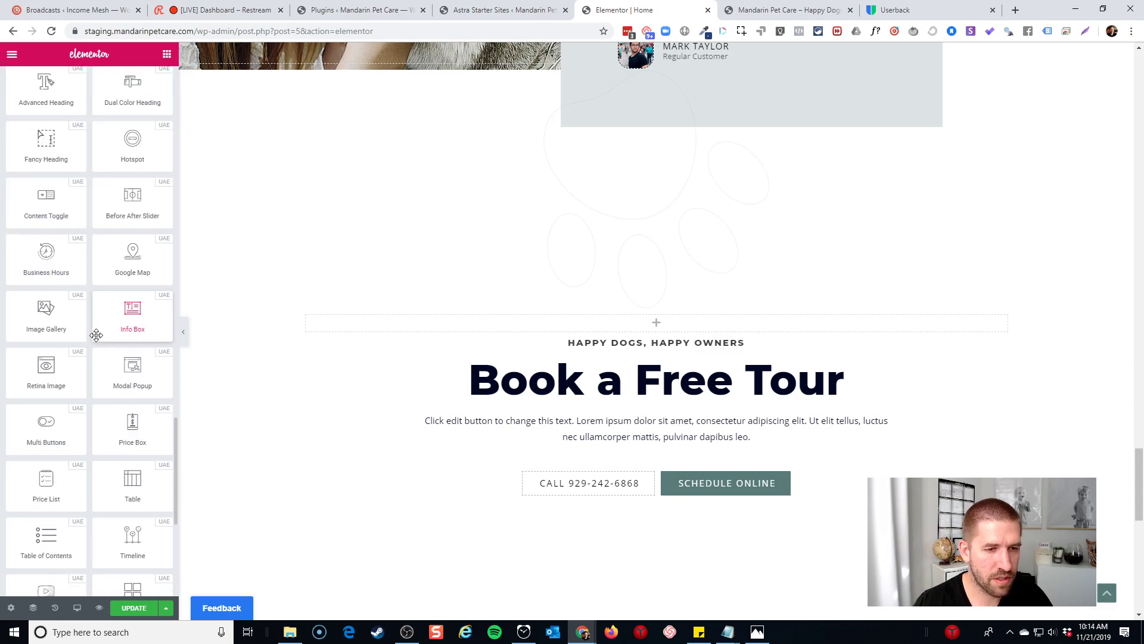
scroll(96, 335, "down", 1)
type("v")
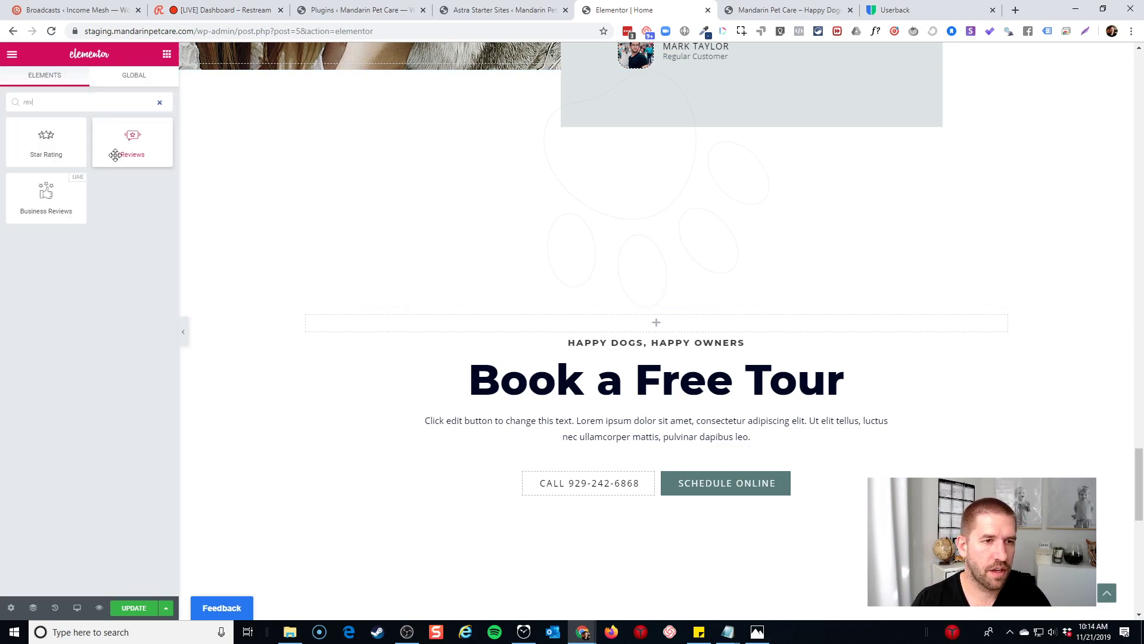
left_click_drag(46, 194, 650, 325)
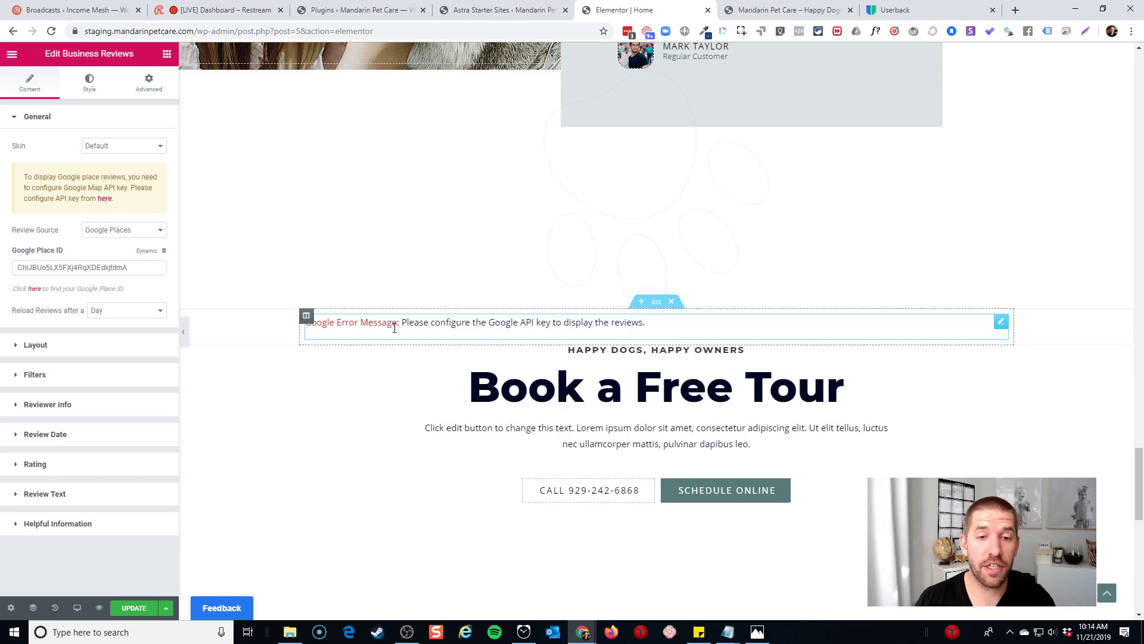
Set the Business Reviews source to Google & Yelp with a 4-star minimum rating filter
left_click(136, 234)
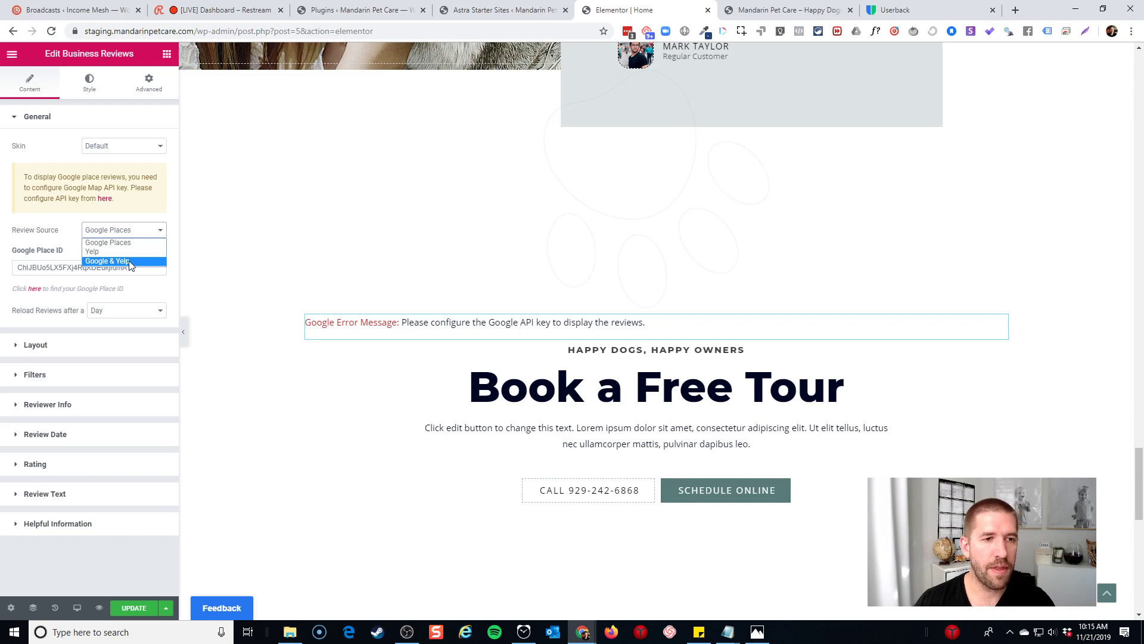
left_click(128, 262)
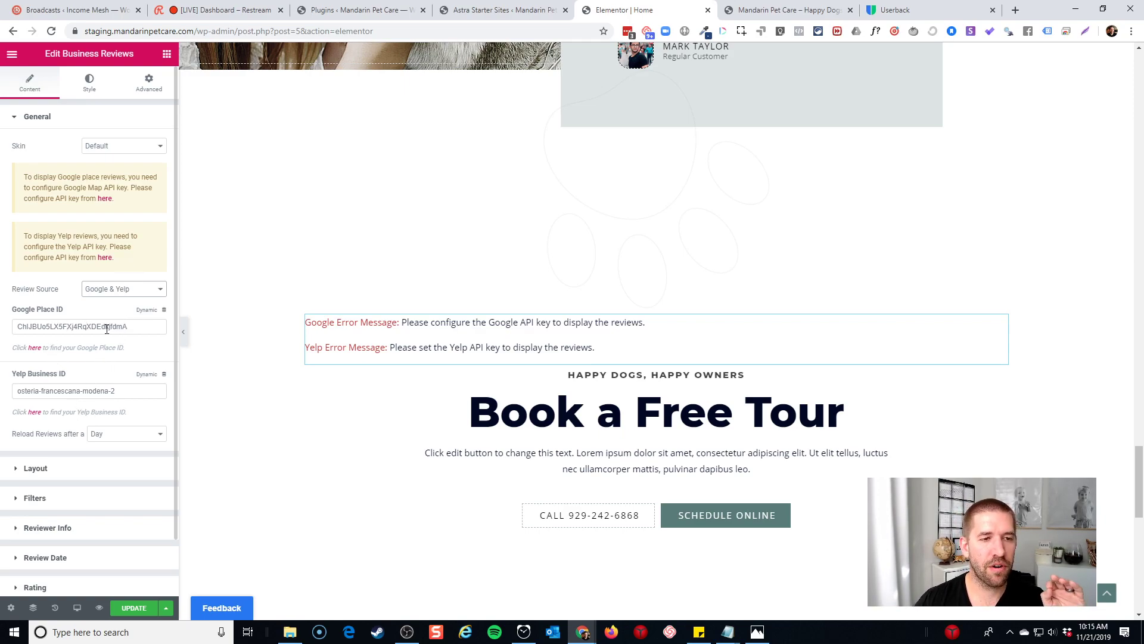
scroll(106, 329, "down", 1)
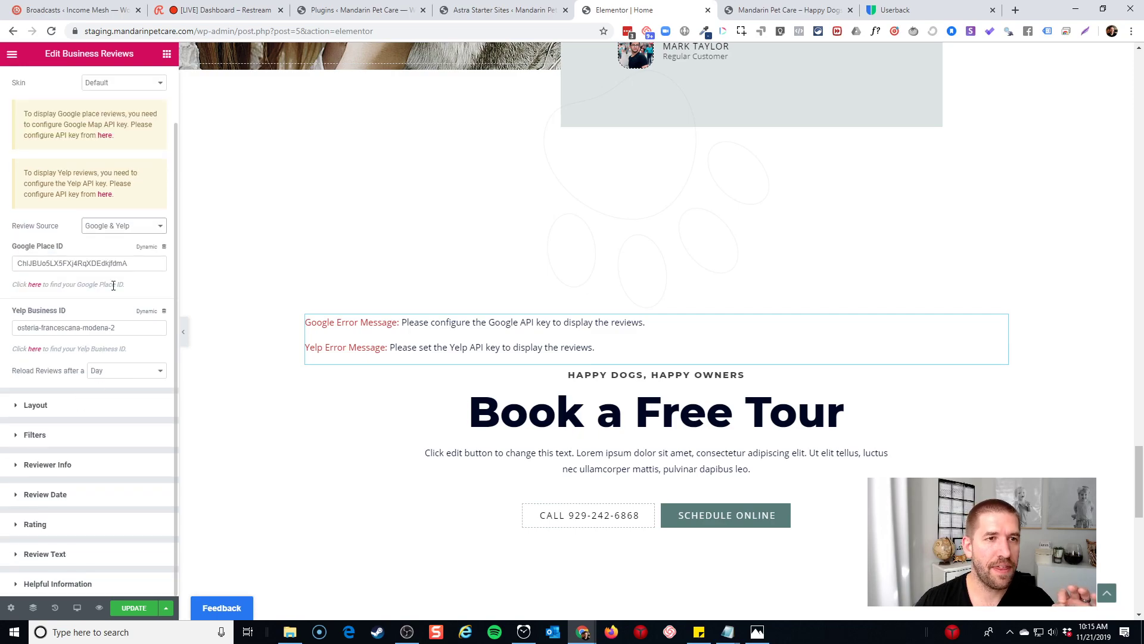
scroll(113, 289, "up", 1)
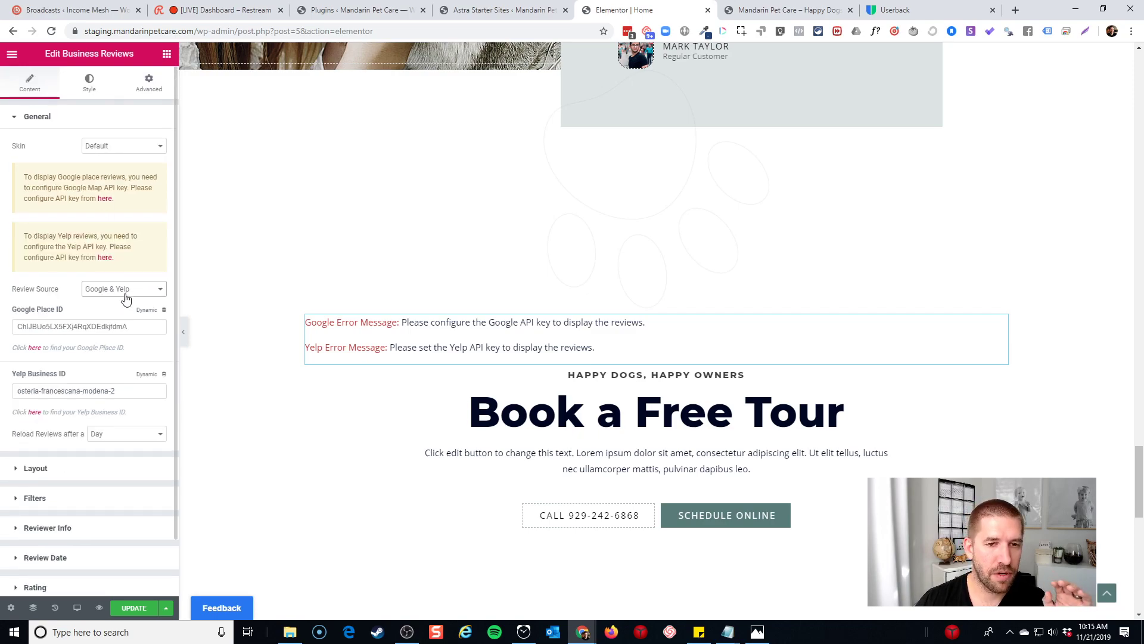
scroll(82, 326, "down", 1)
left_click(60, 441)
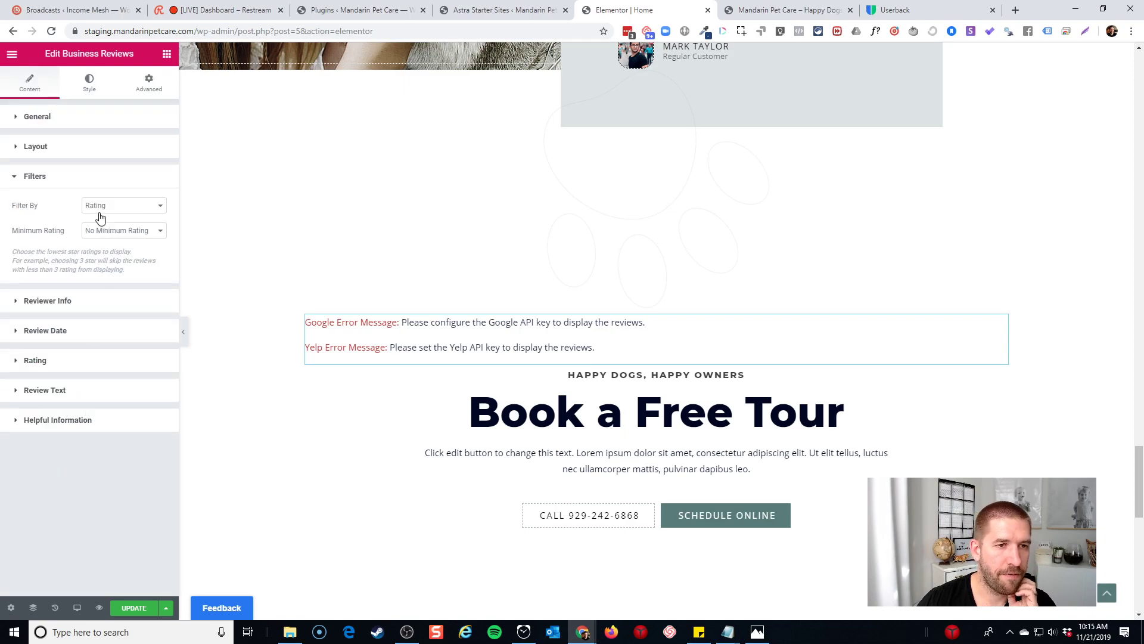
left_click(119, 233)
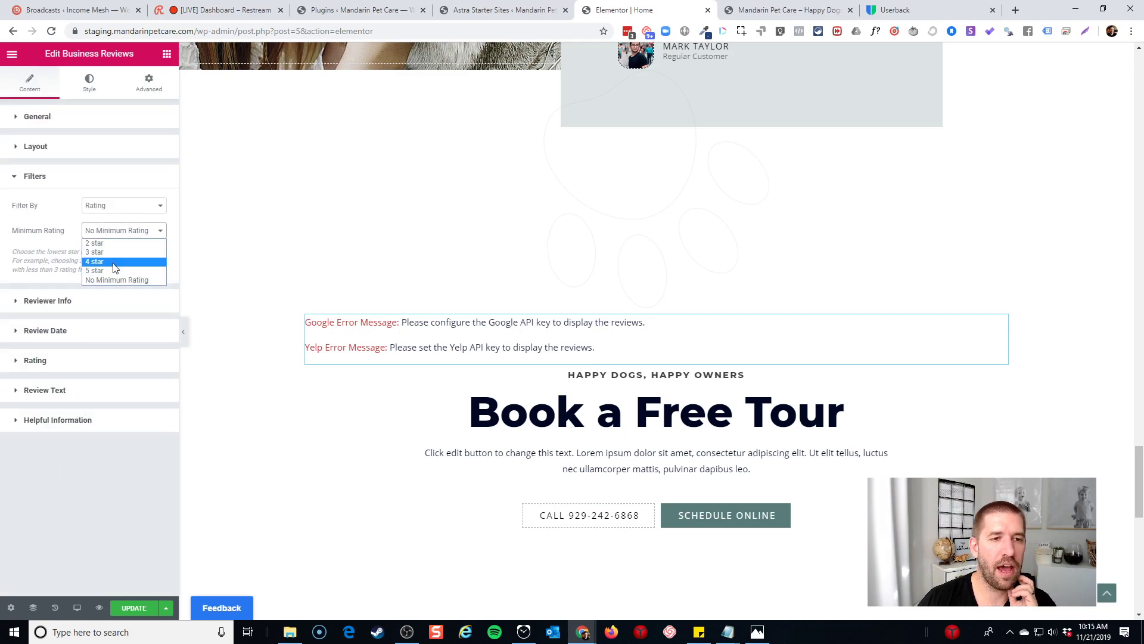
left_click(115, 263)
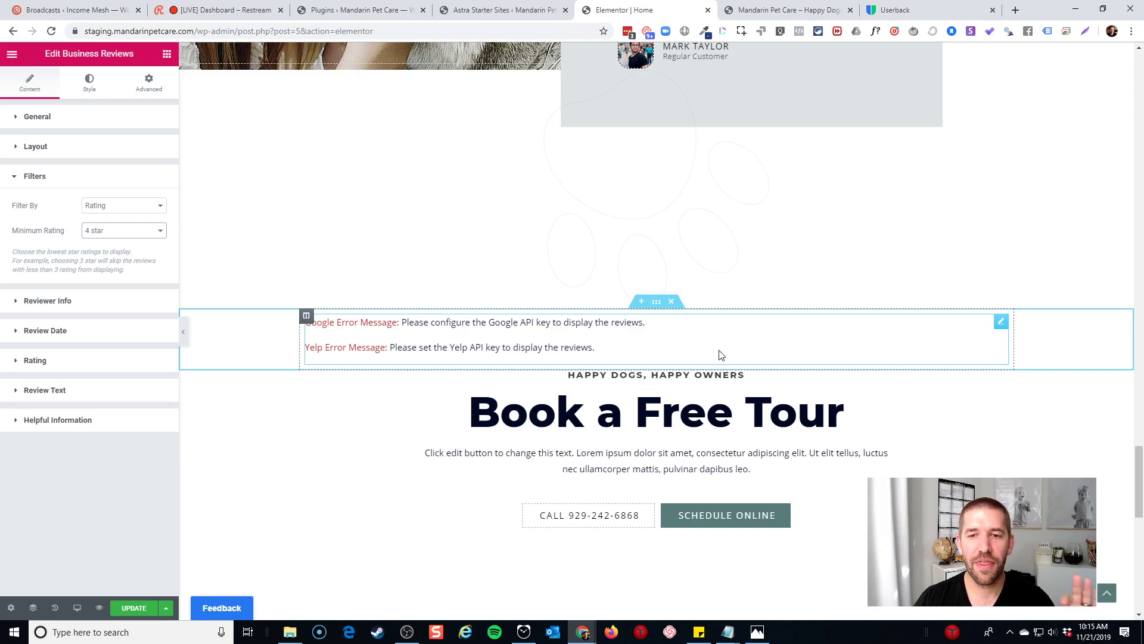
Delete the Business Reviews section from the page
scroll(727, 328, "up", 5)
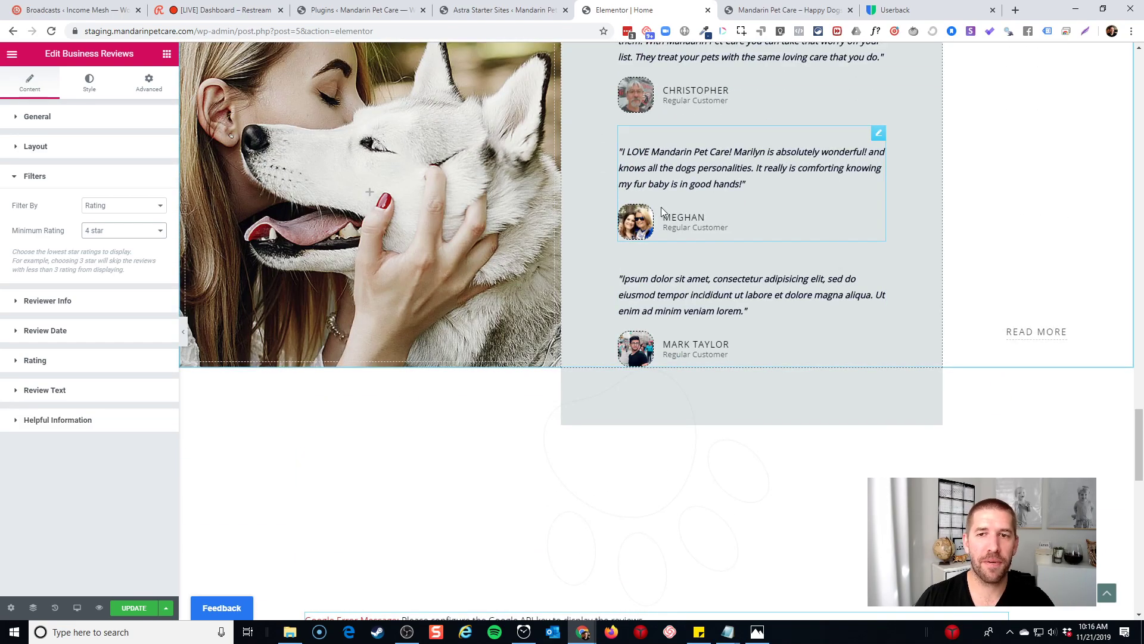
scroll(652, 160, "up", 2)
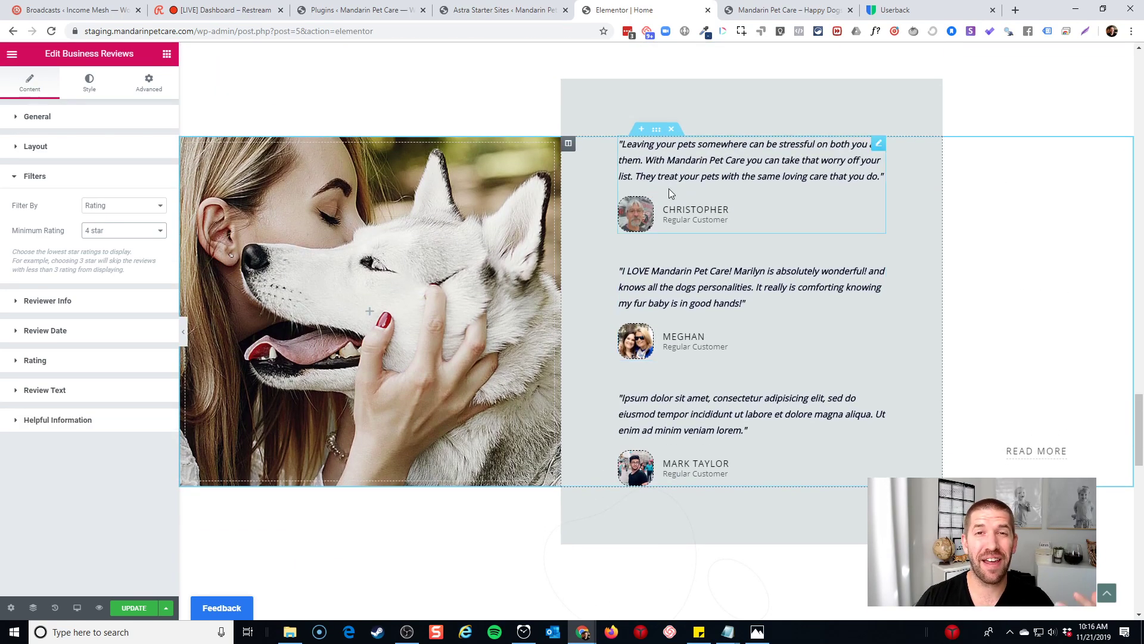
scroll(669, 189, "down", 8)
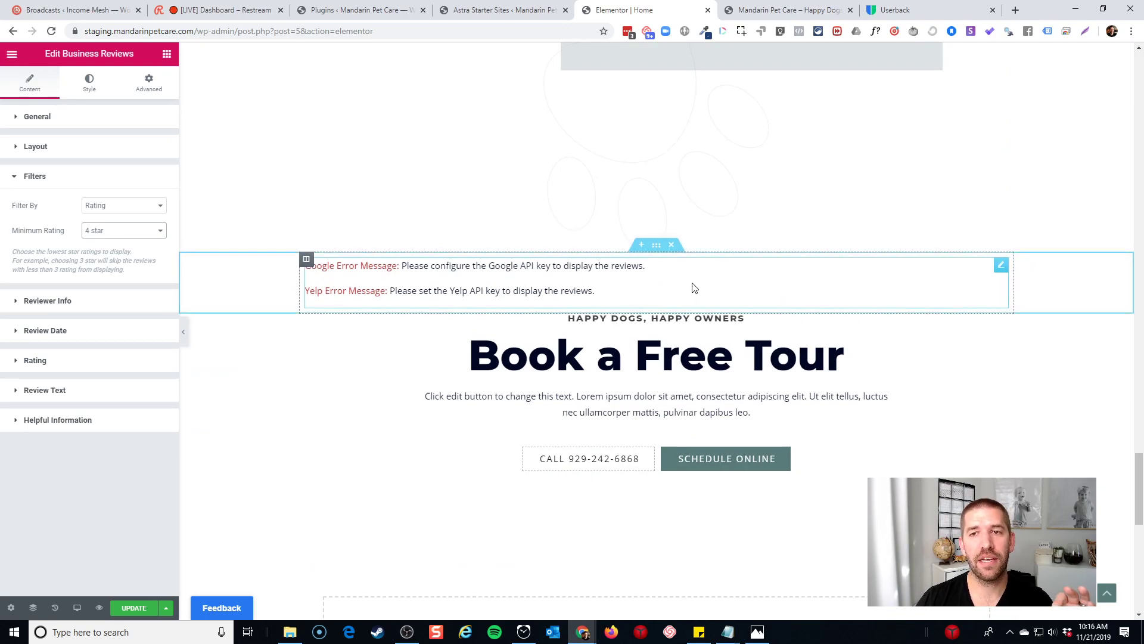
scroll(692, 286, "up", 6)
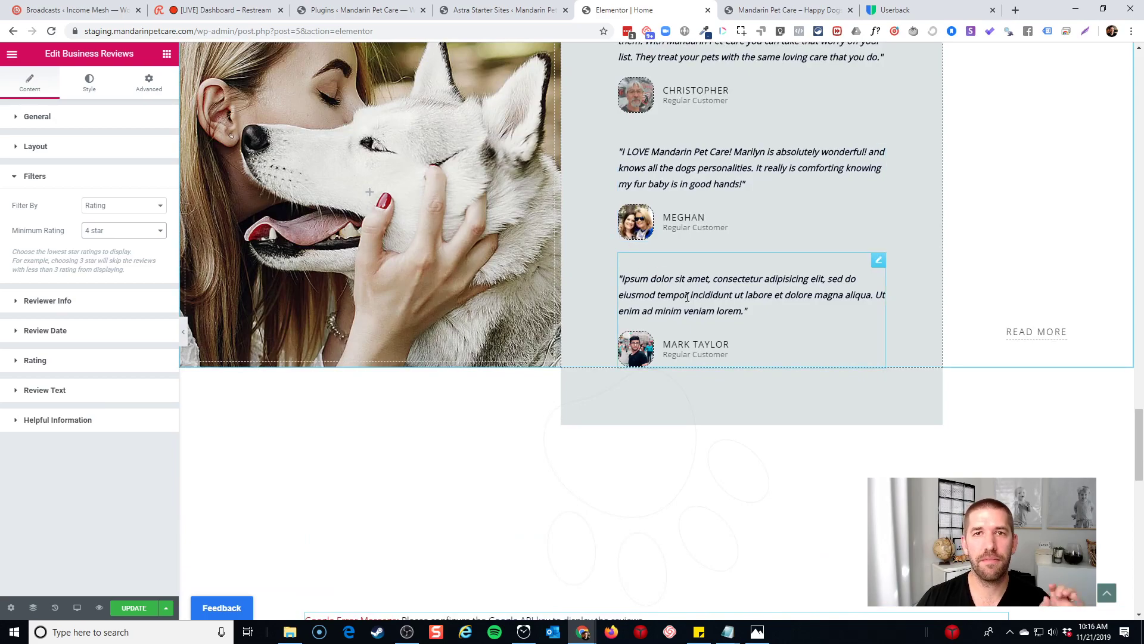
scroll(700, 295, "down", 7)
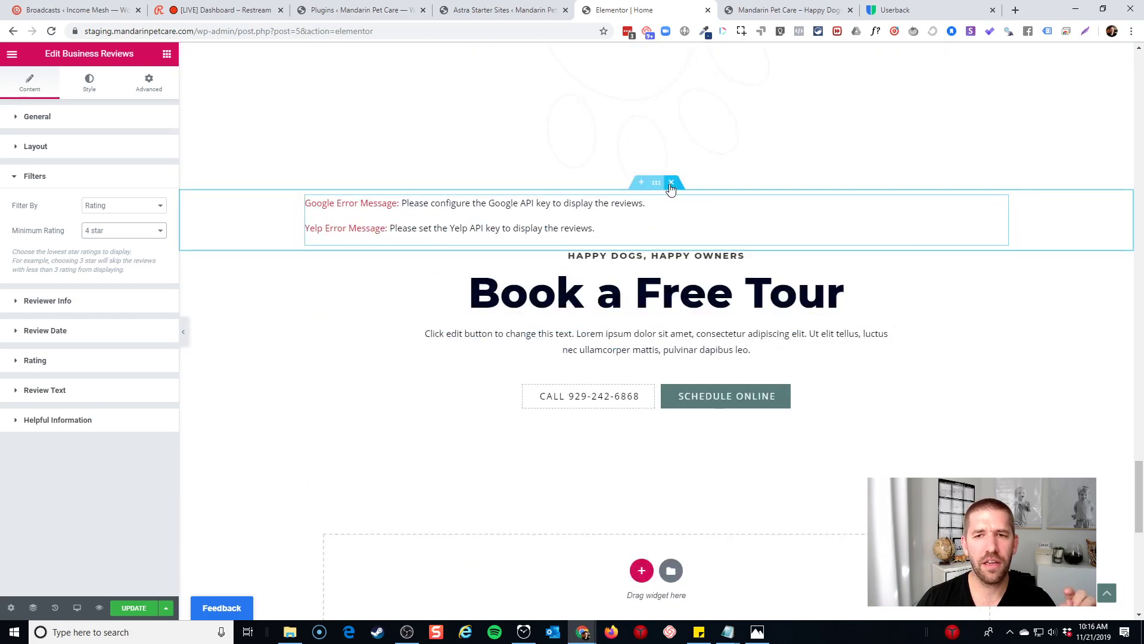
left_click(672, 188)
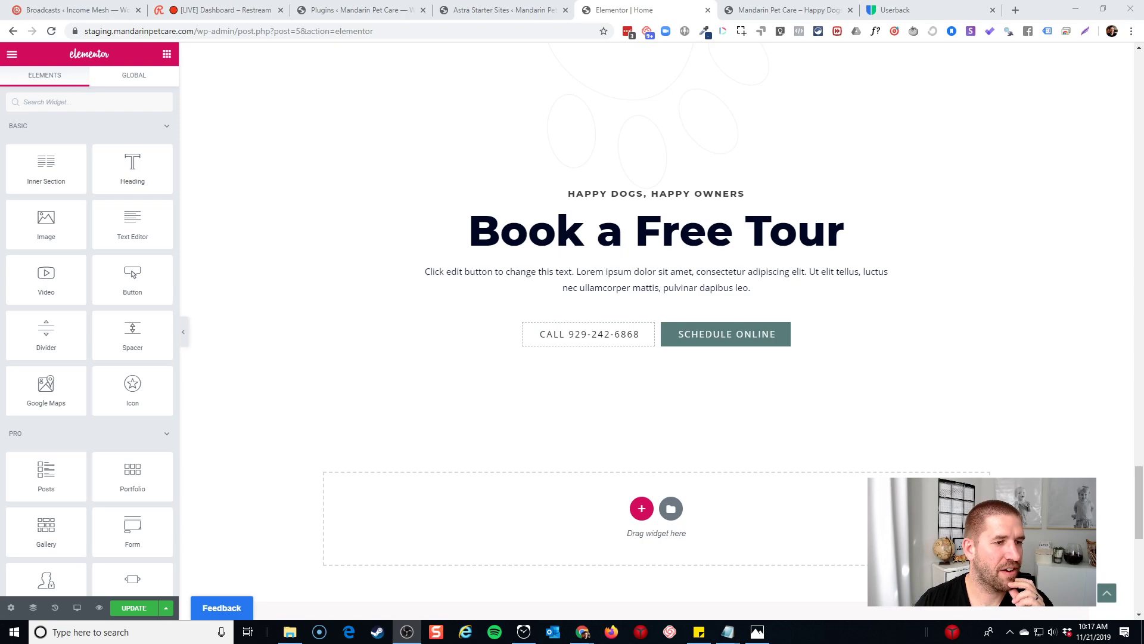
Delete the placeholder third testimonial and return to the widget list
scroll(526, 327, "up", 3)
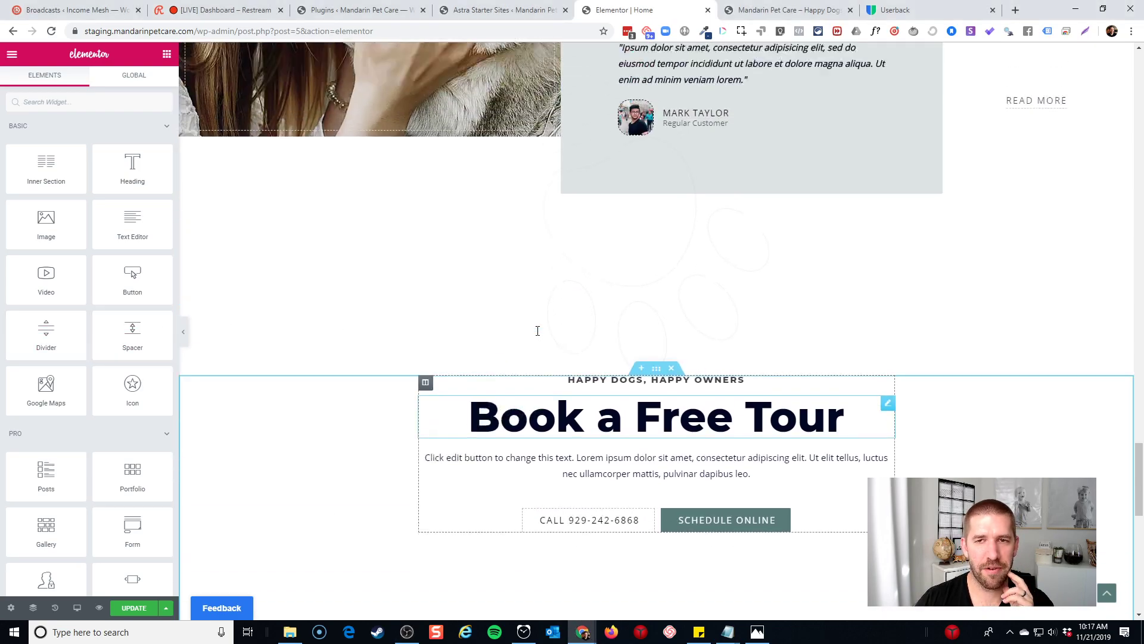
scroll(537, 330, "up", 8)
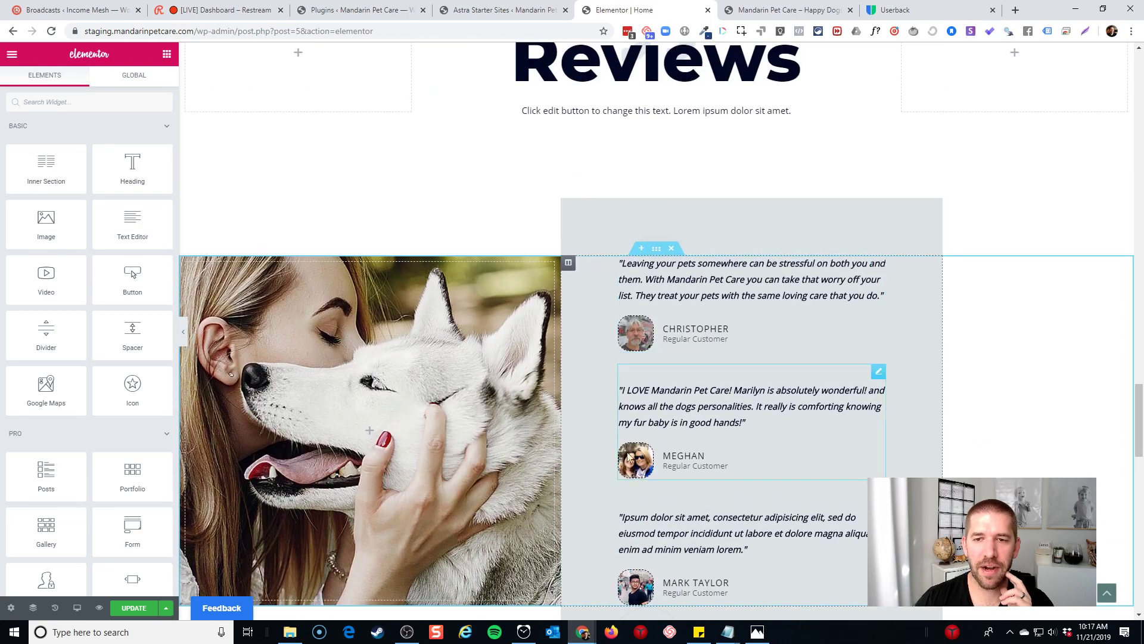
scroll(754, 428, "down", 2)
right_click(880, 383)
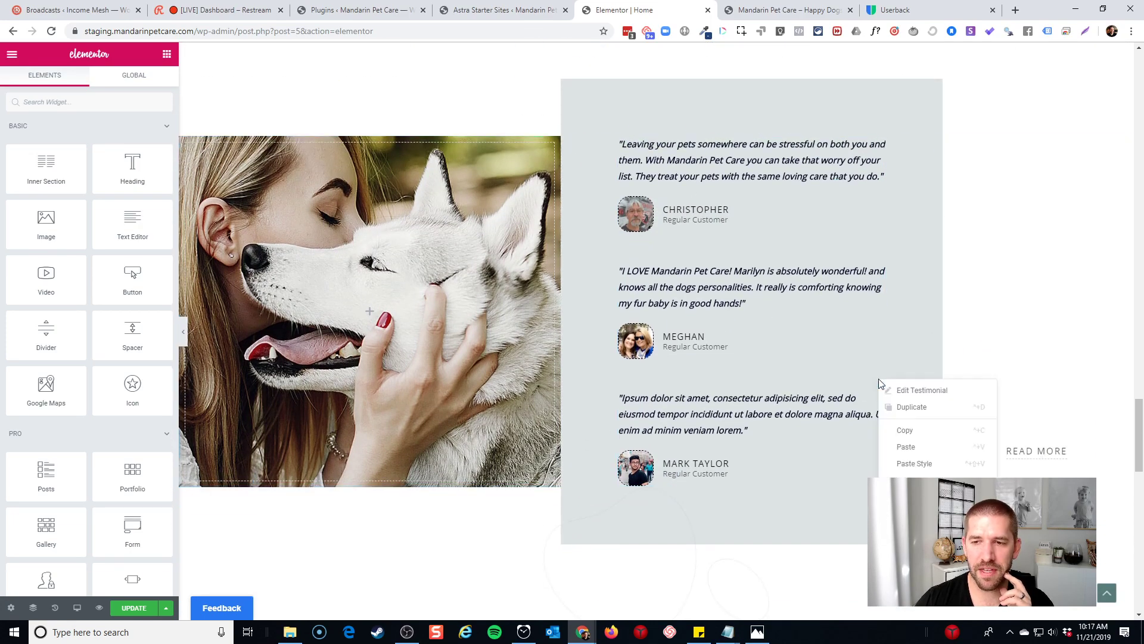
left_click(906, 545)
left_click(444, 406)
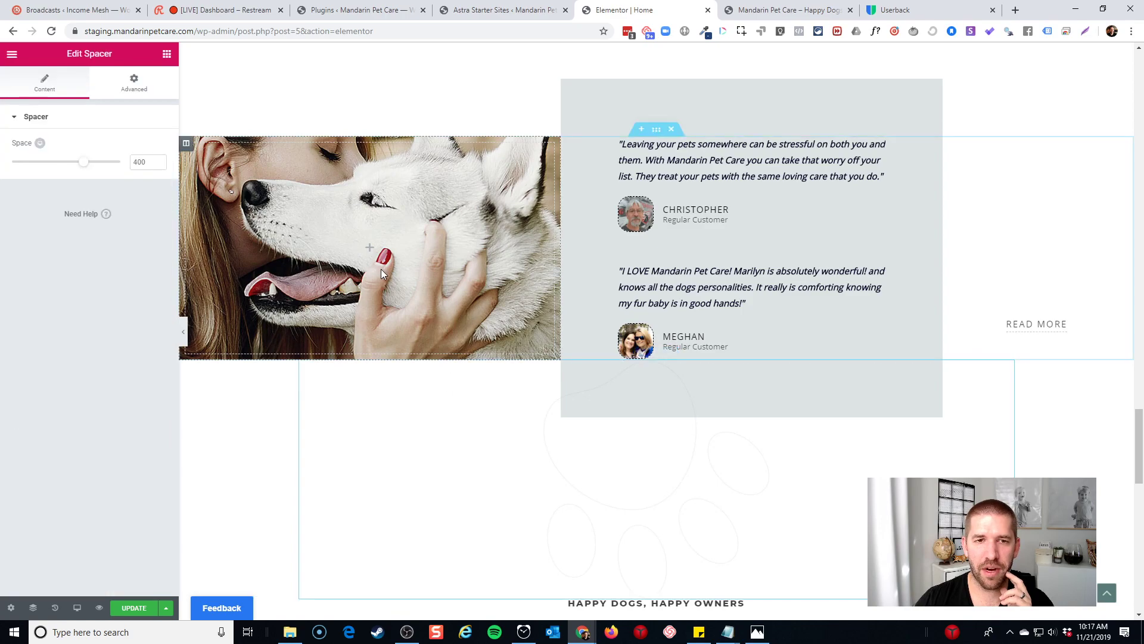
left_click(380, 269)
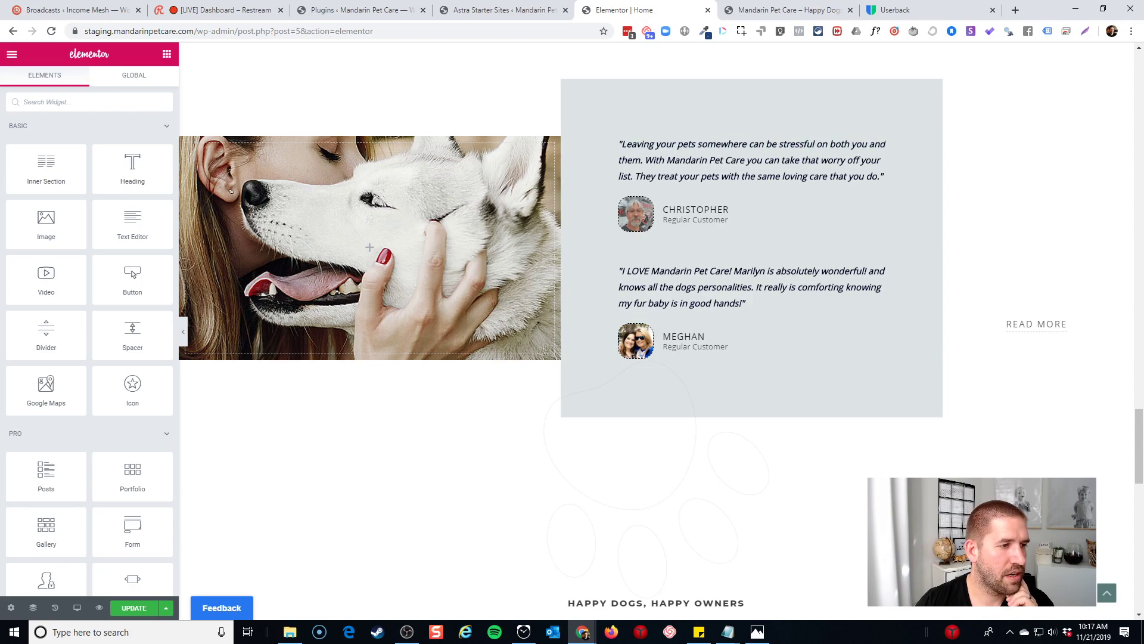
key("alt+Tab")
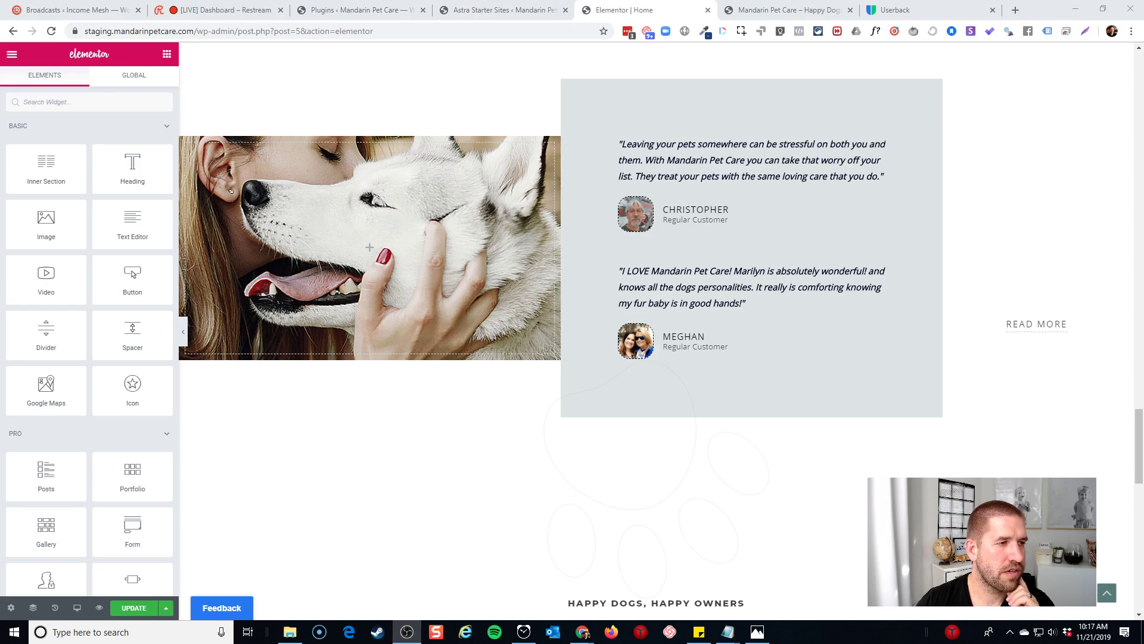
Delete the headshot images from the Christopher and Meghan testimonial widgets
left_click(632, 213)
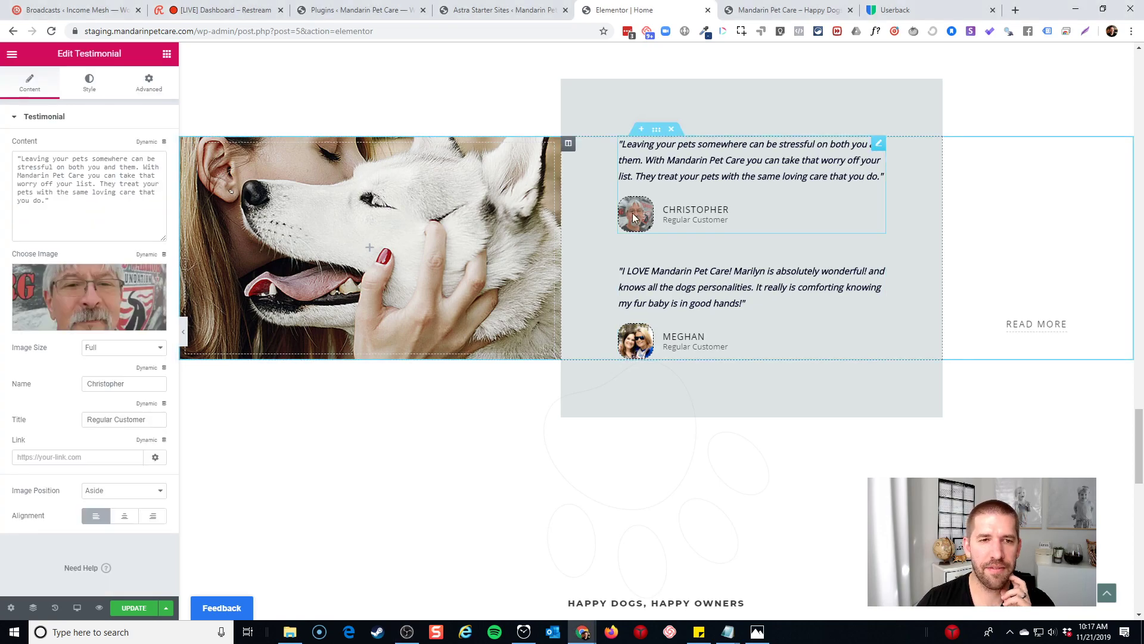
left_click(437, 517)
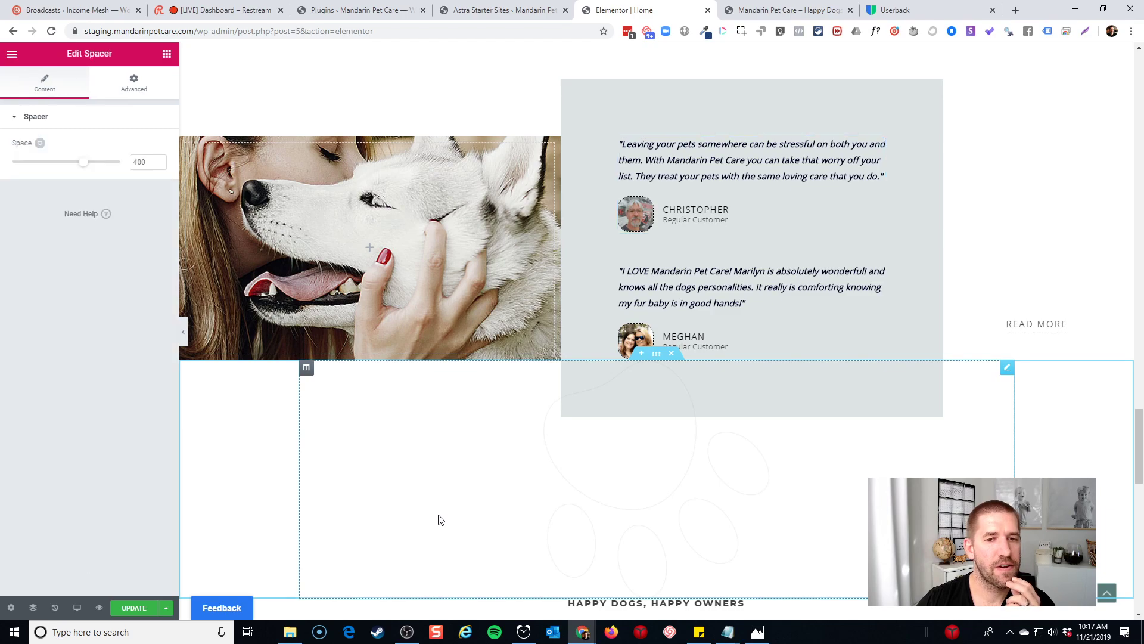
scroll(432, 488, "down", 3)
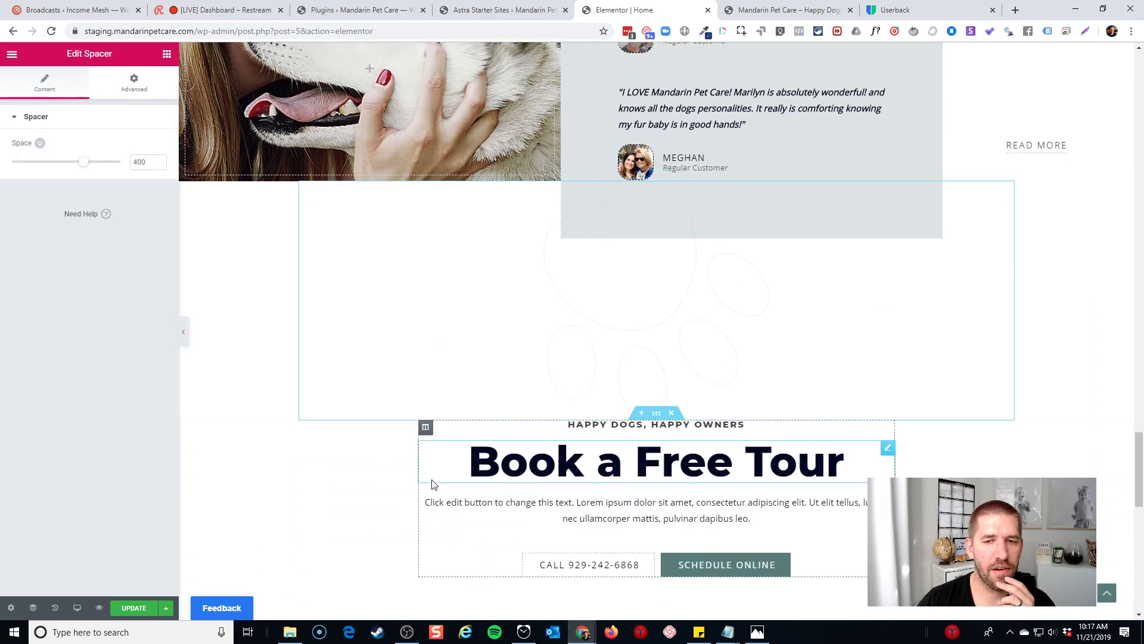
scroll(430, 465, "up", 2)
scroll(655, 310, "up", 1)
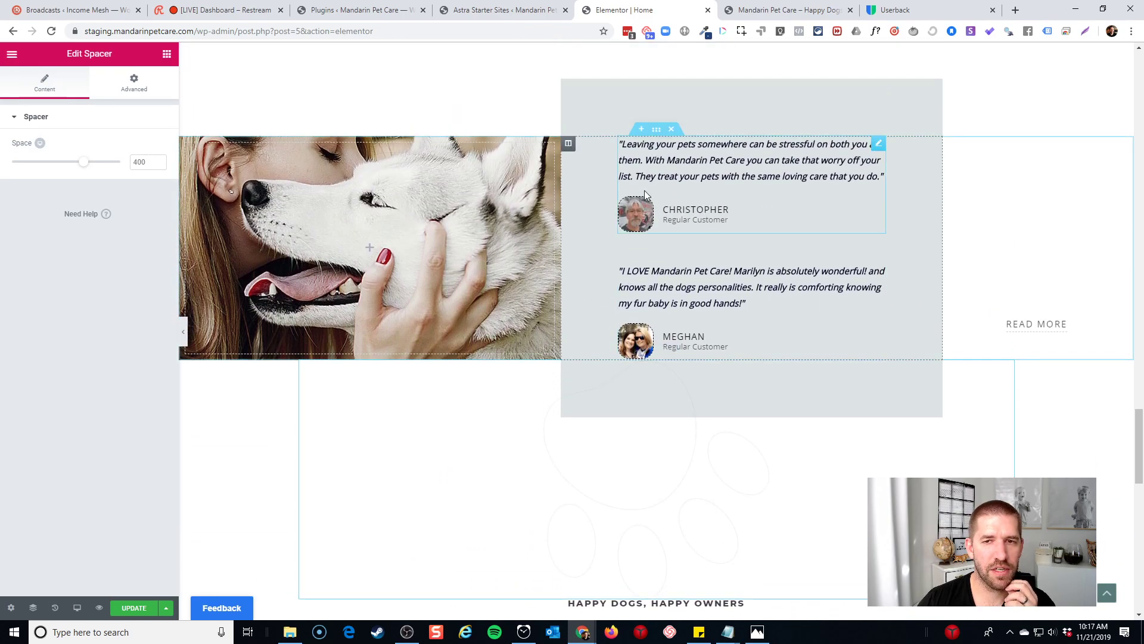
left_click(638, 221)
left_click(153, 277)
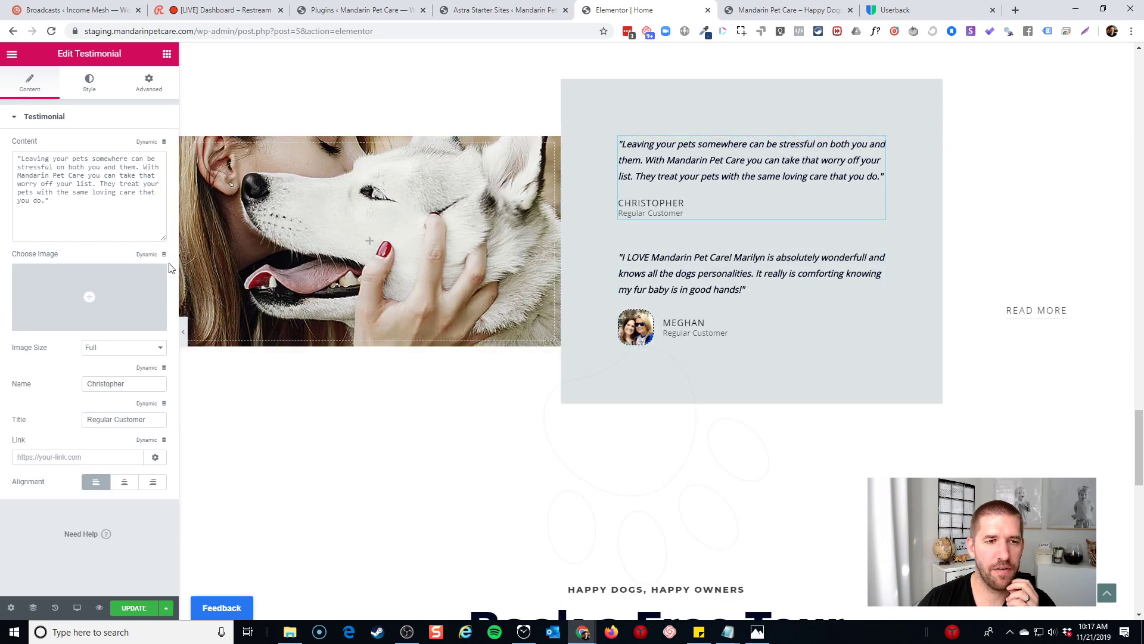
left_click(631, 332)
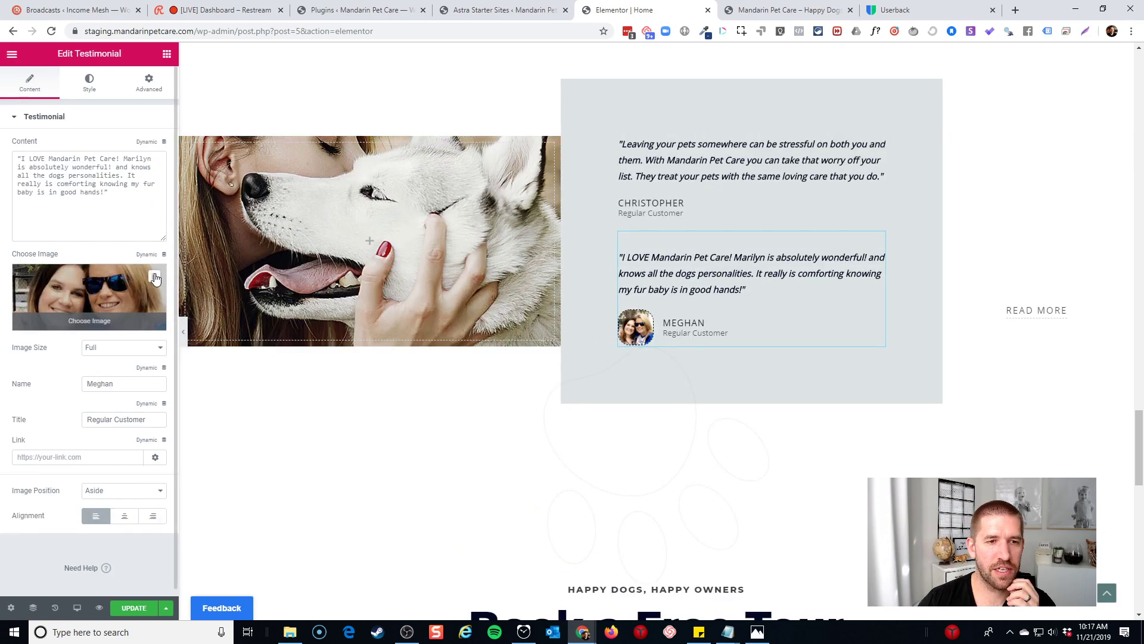
left_click(153, 277)
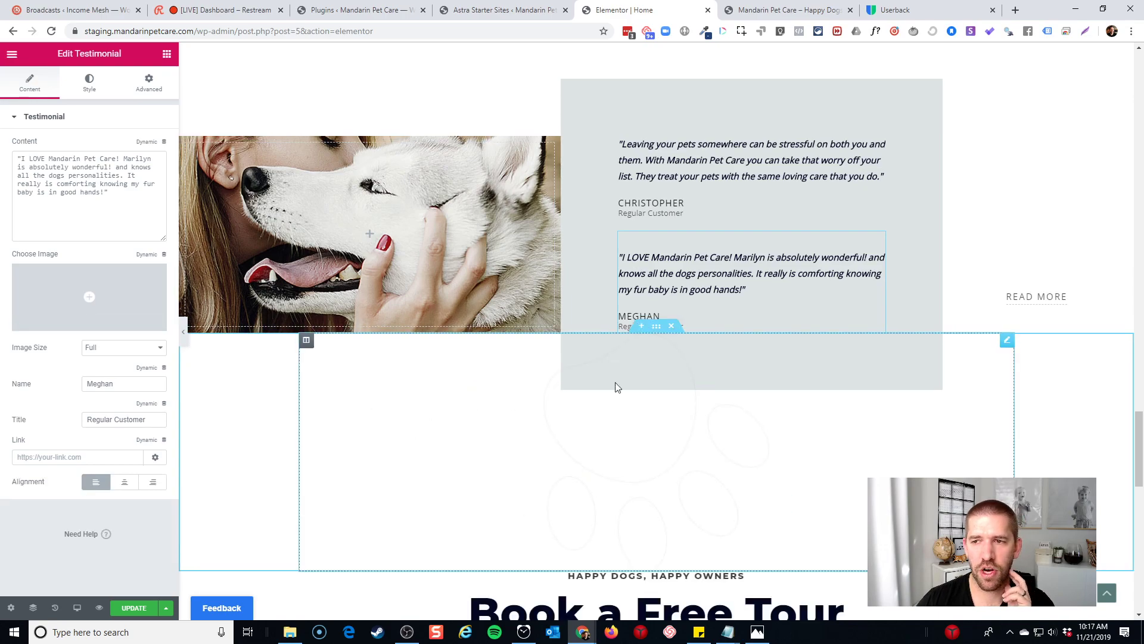
Replace the READ MORE button's '#' link with the Reviews page
left_click(1024, 300)
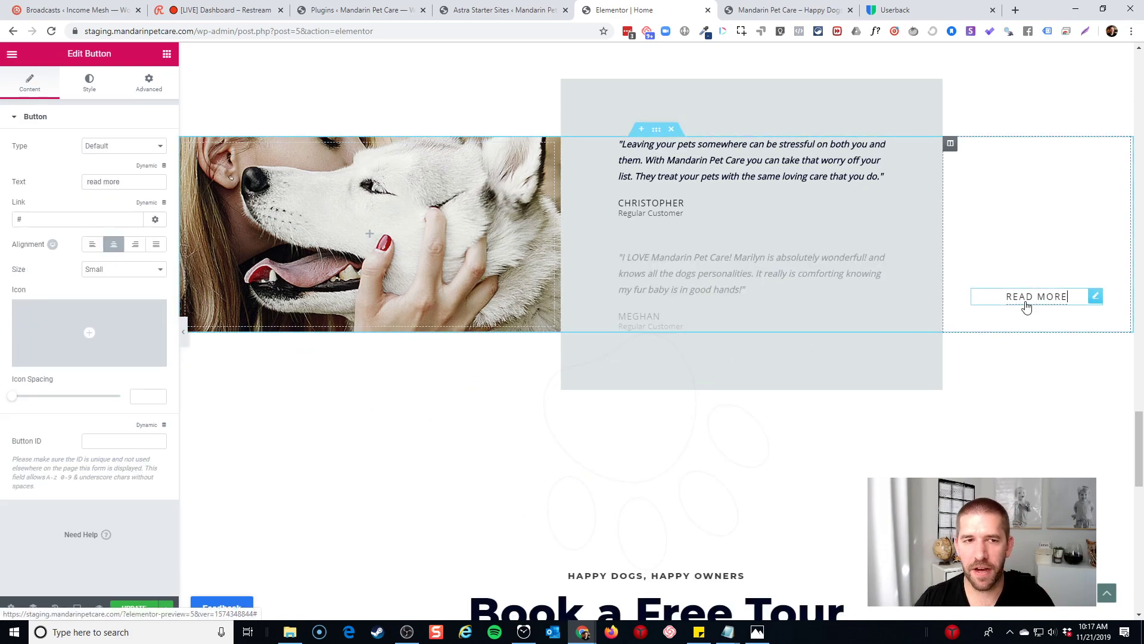
triple_click(83, 218)
type("re")
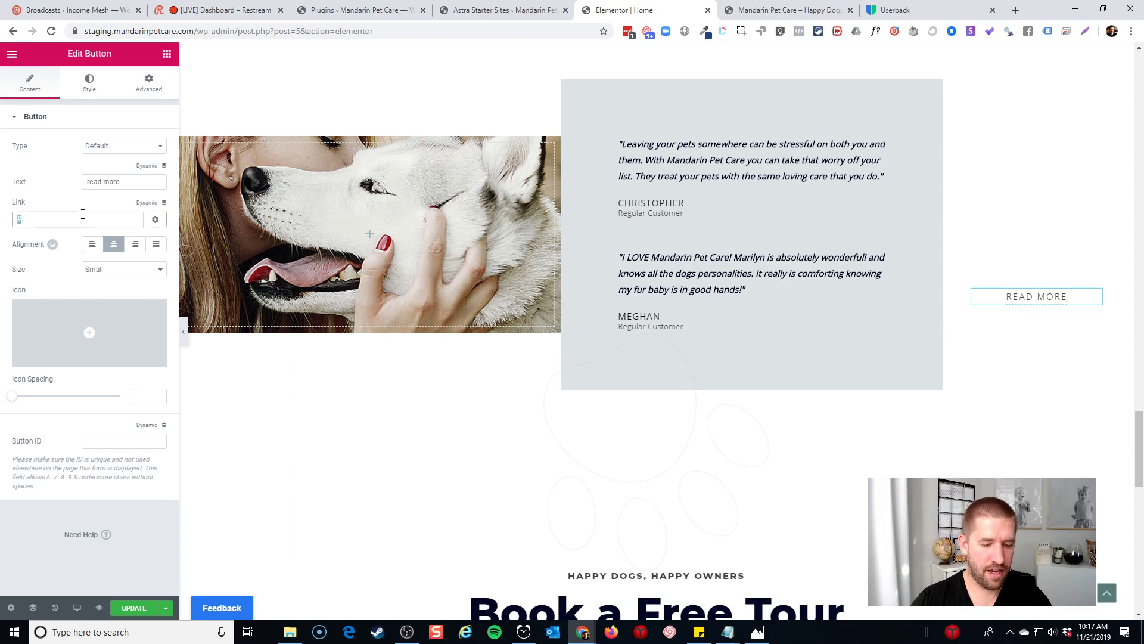
type("view")
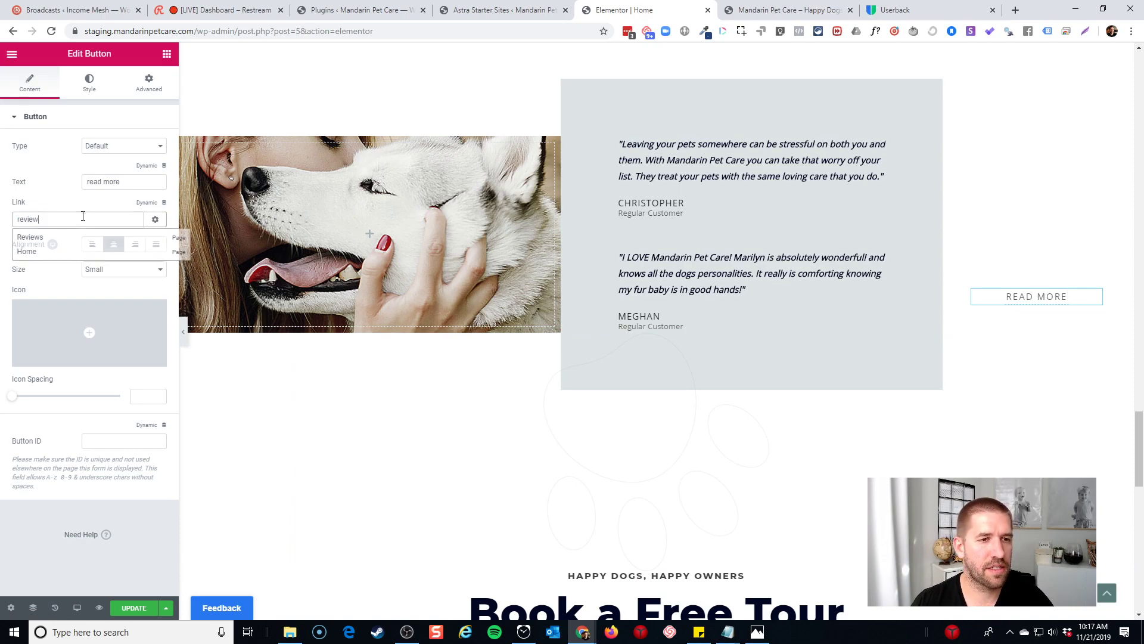
left_click(75, 242)
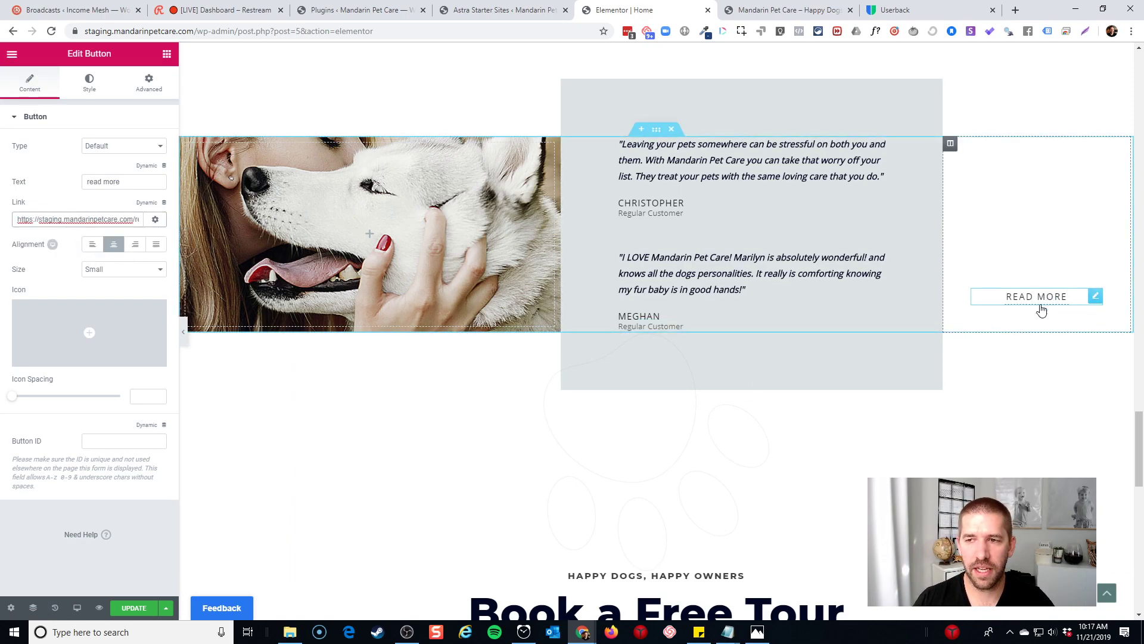
scroll(959, 348, "down", 5)
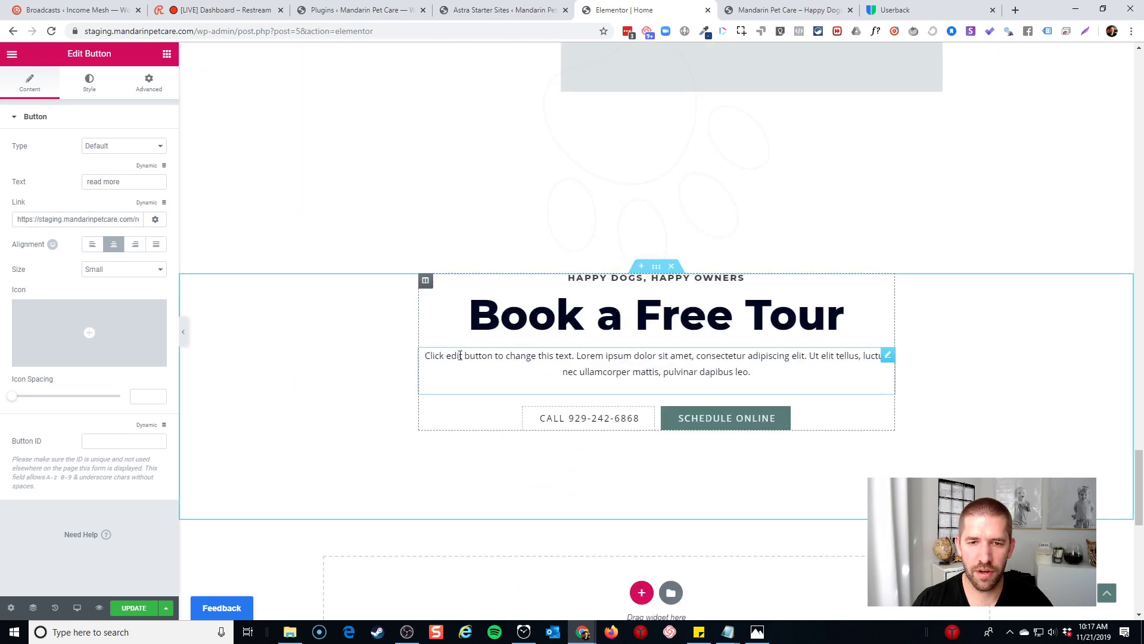
Replace the lorem ipsum with daily tours text ending 'Just give us a call to schedule!'
left_click(657, 359)
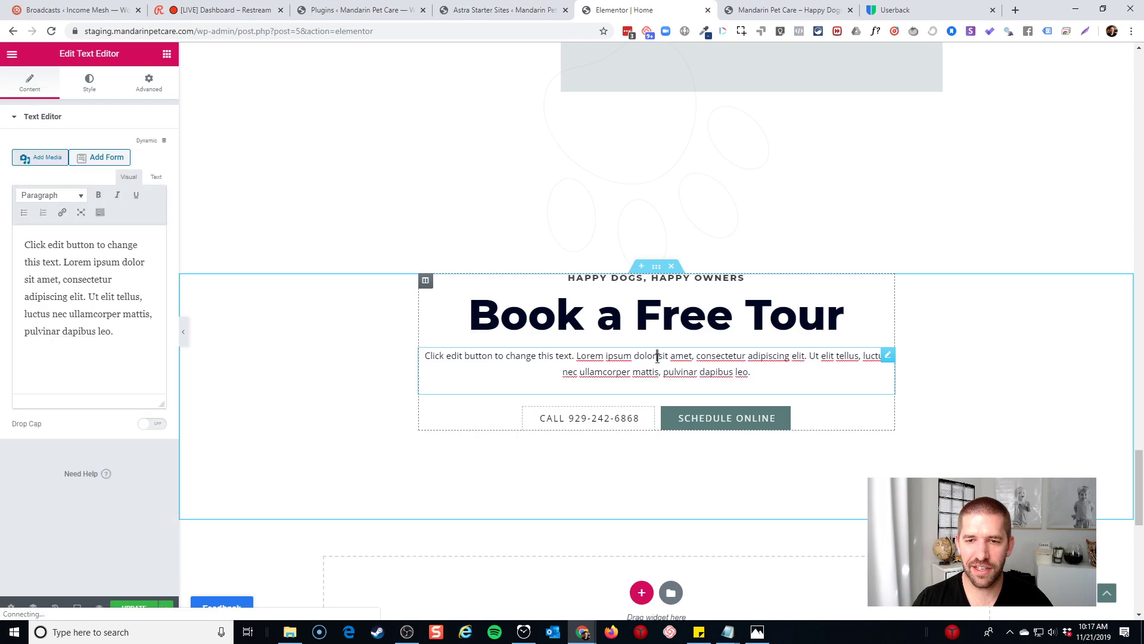
triple_click(657, 358)
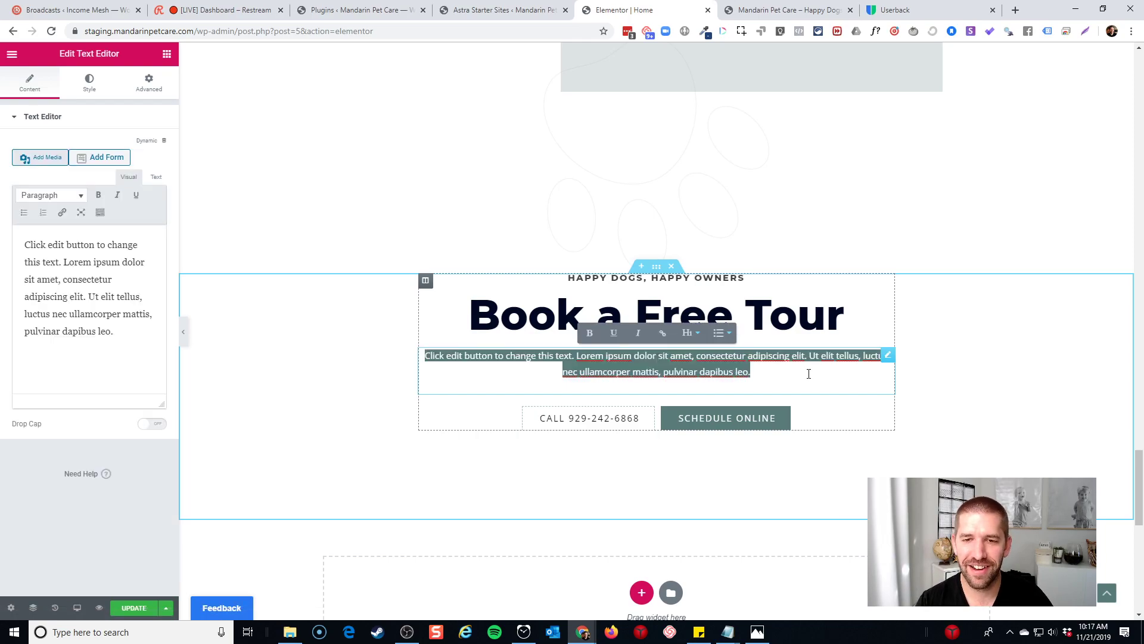
type("W")
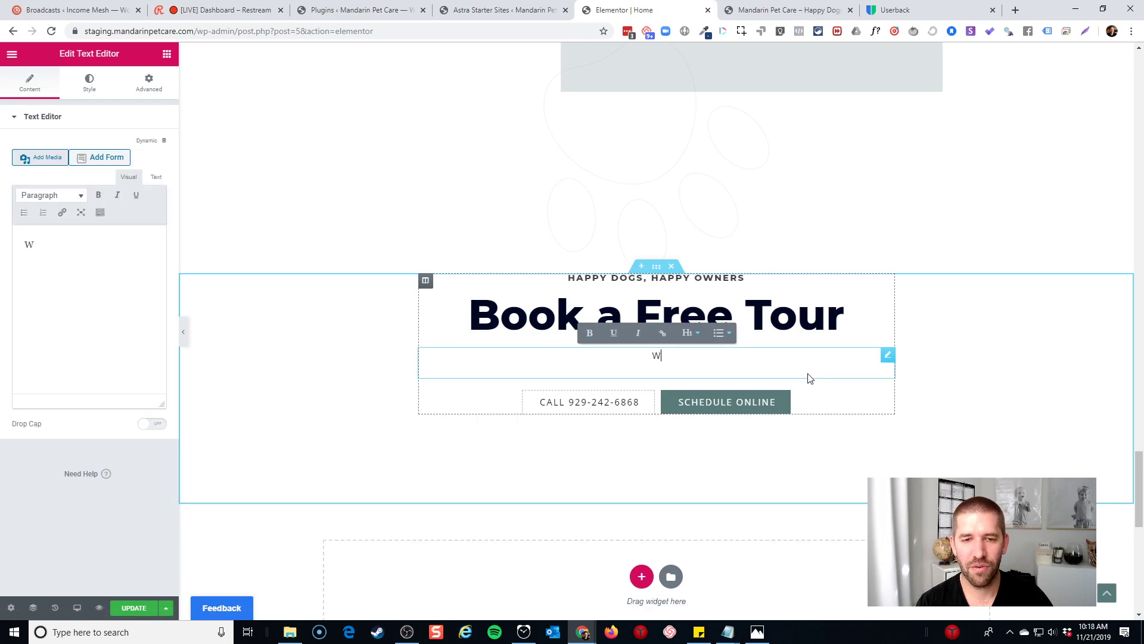
type("e offer daily tourse")
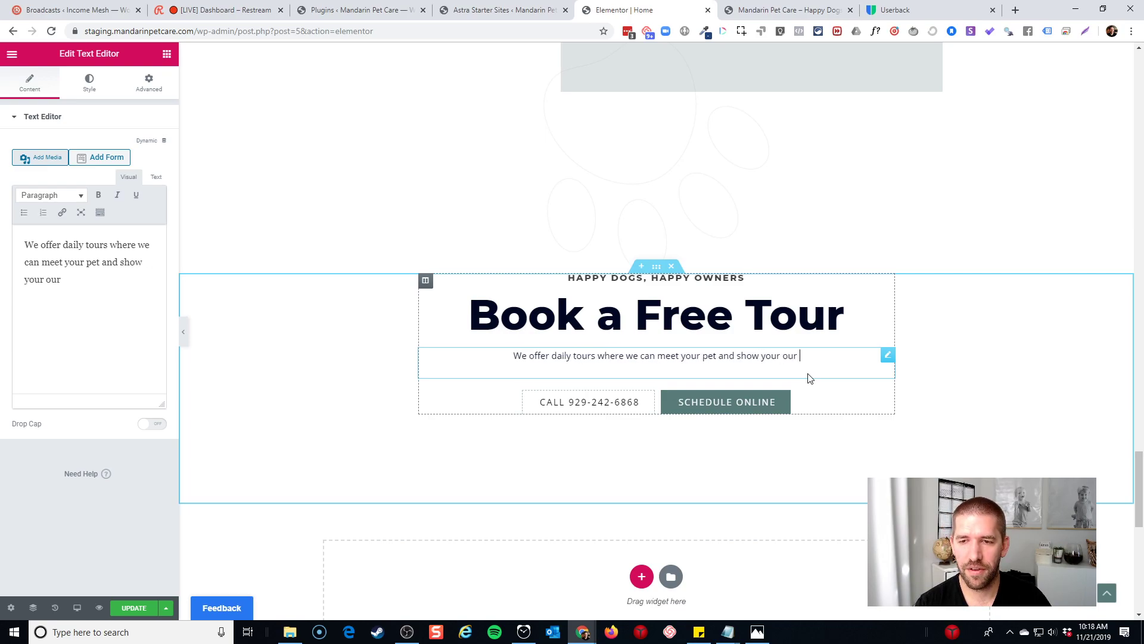
type("bea")
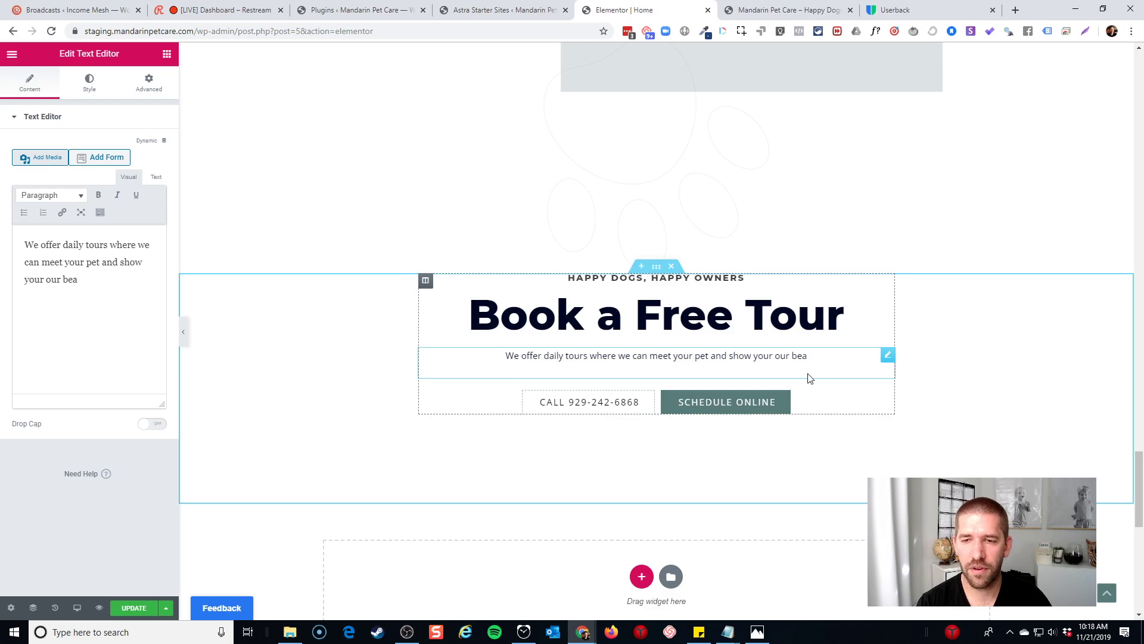
type("utiful natural ")
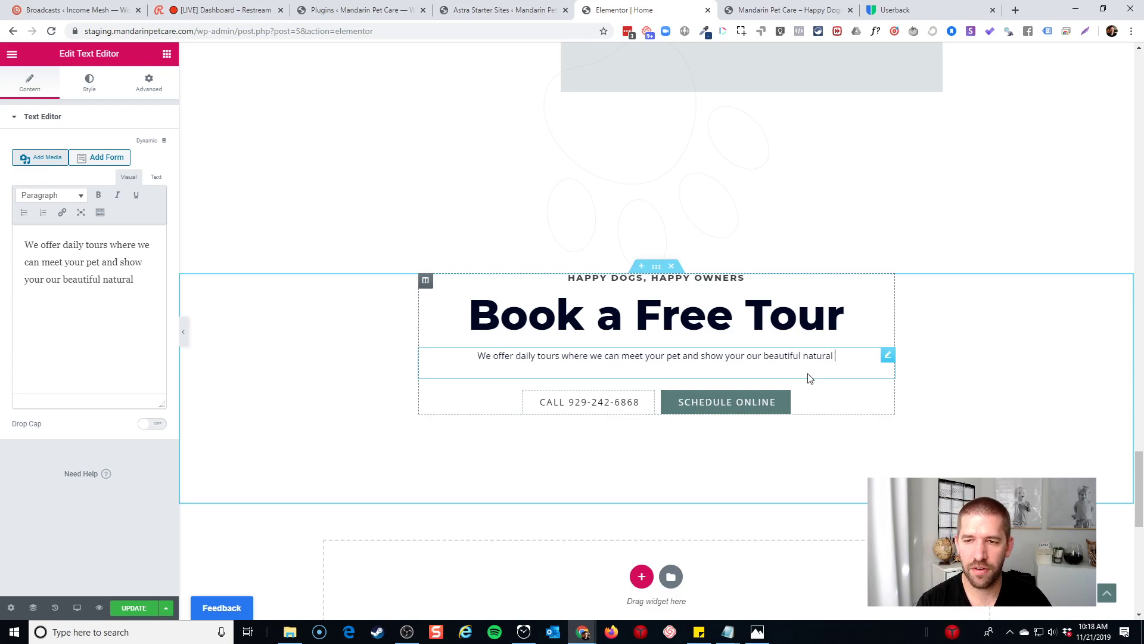
type("facility. ")
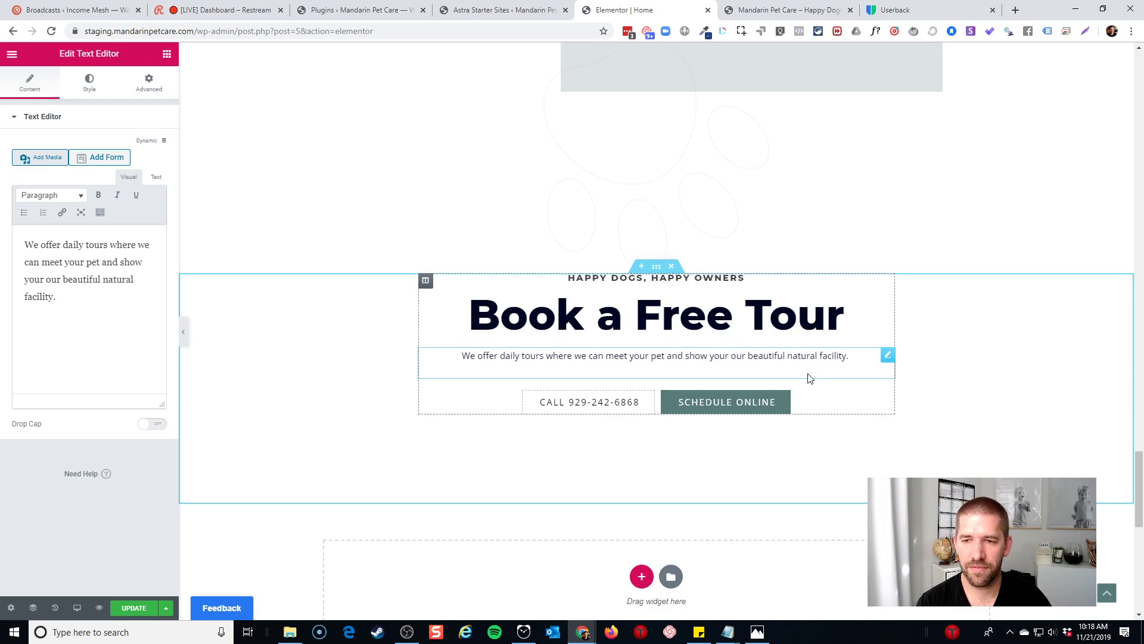
type("Let's make ")
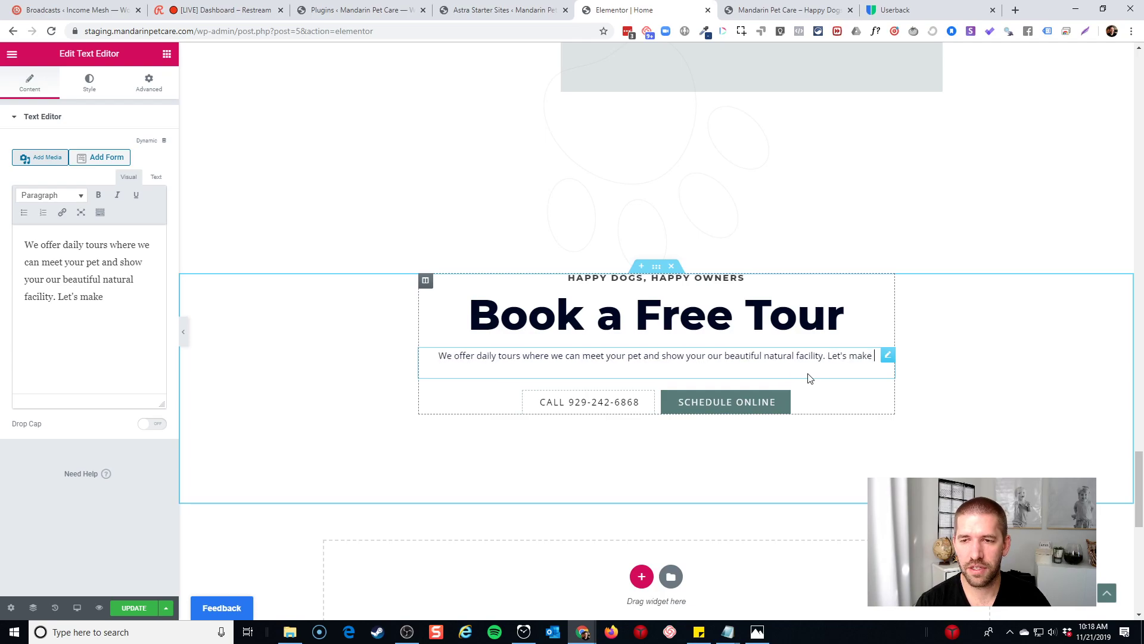
type("your stay as wonder")
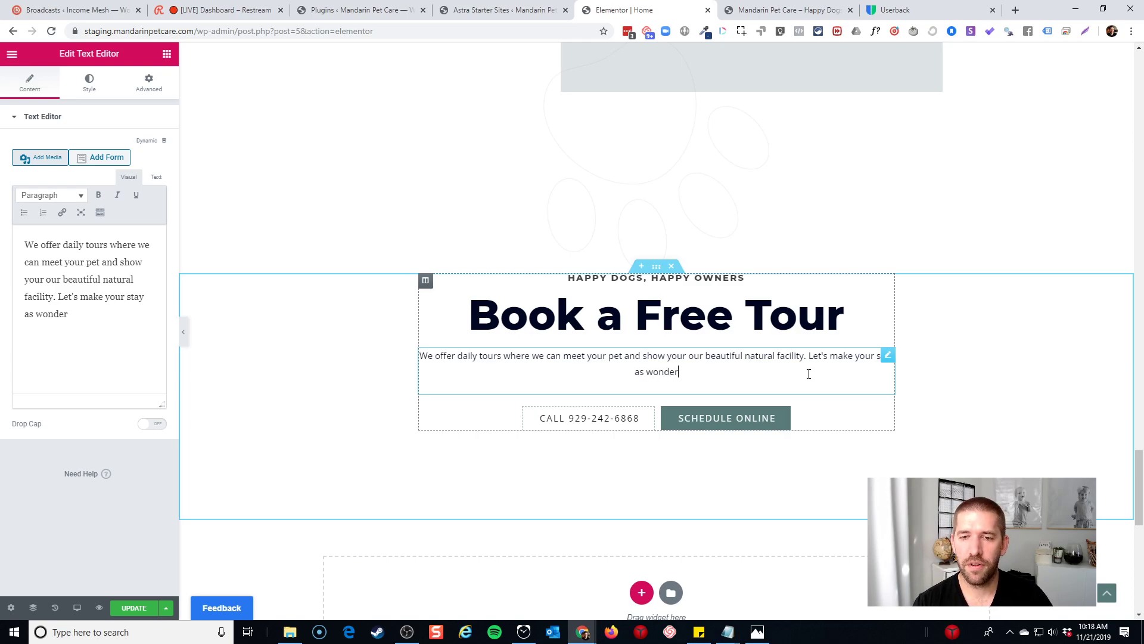
type("ful as possible! J")
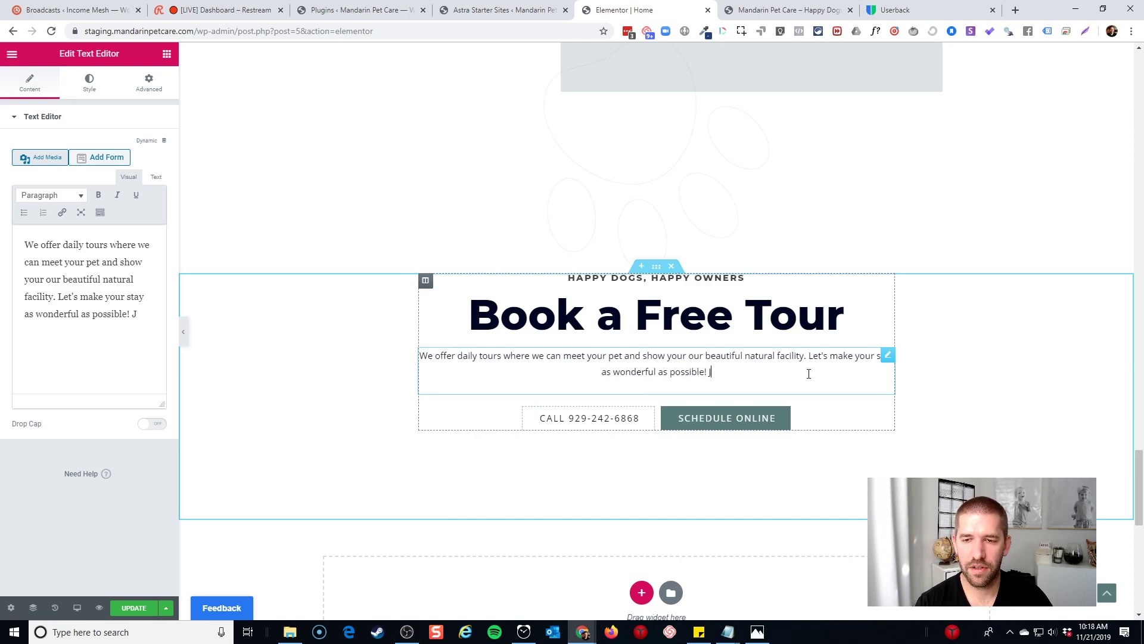
type("ust ")
type("give")
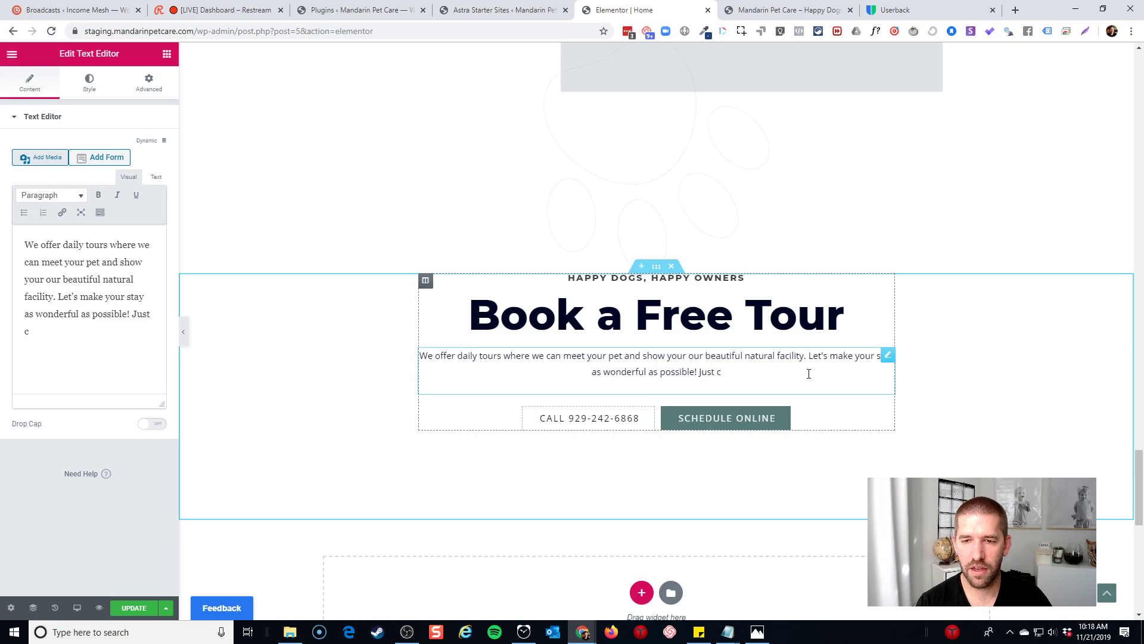
type(" us a call ")
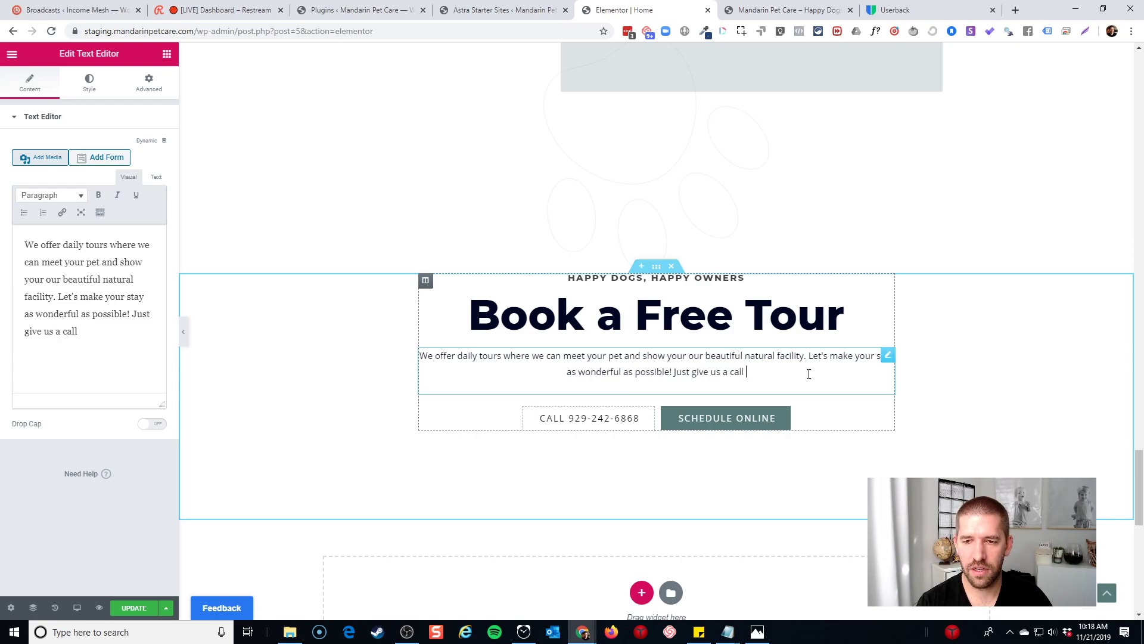
type("to schedule!")
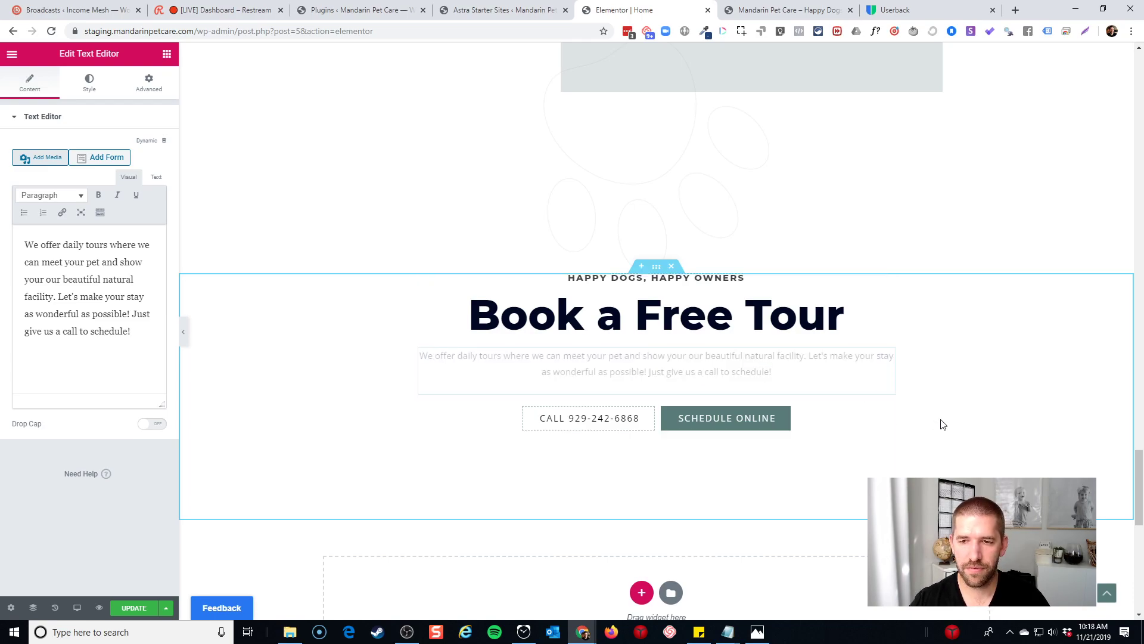
left_click(598, 422)
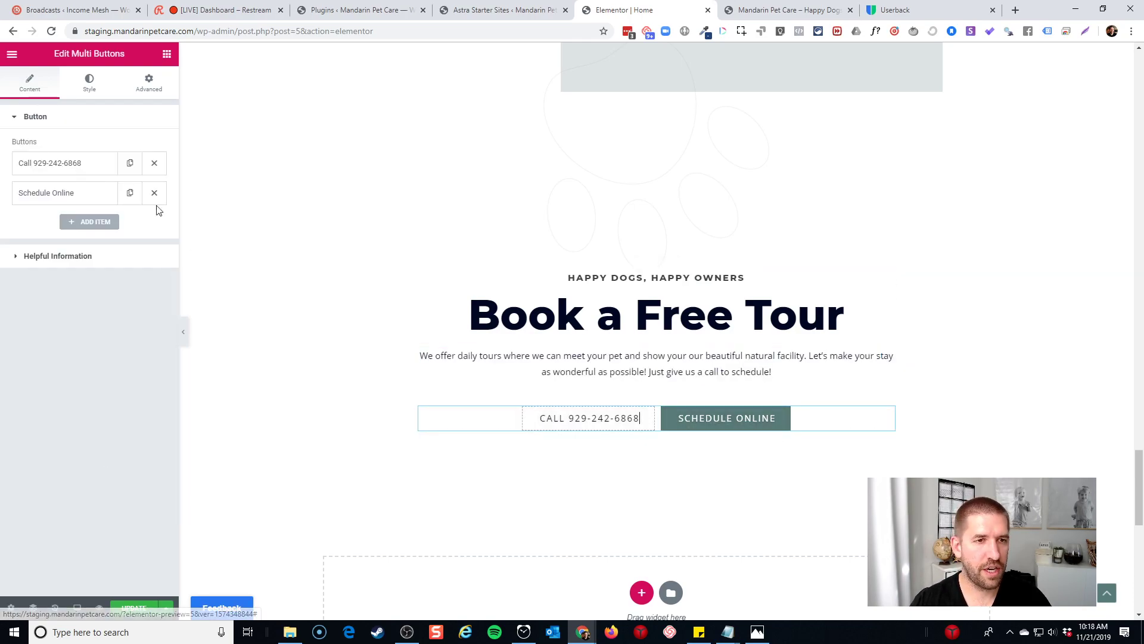
left_click(89, 168)
left_click_drag(105, 230, 199, 225)
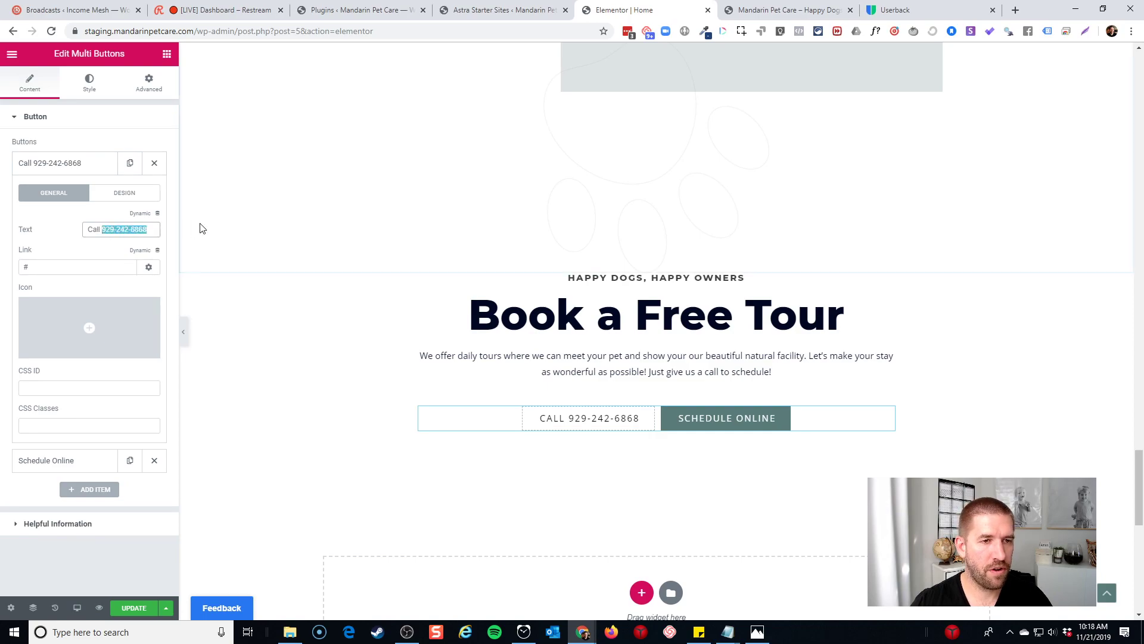
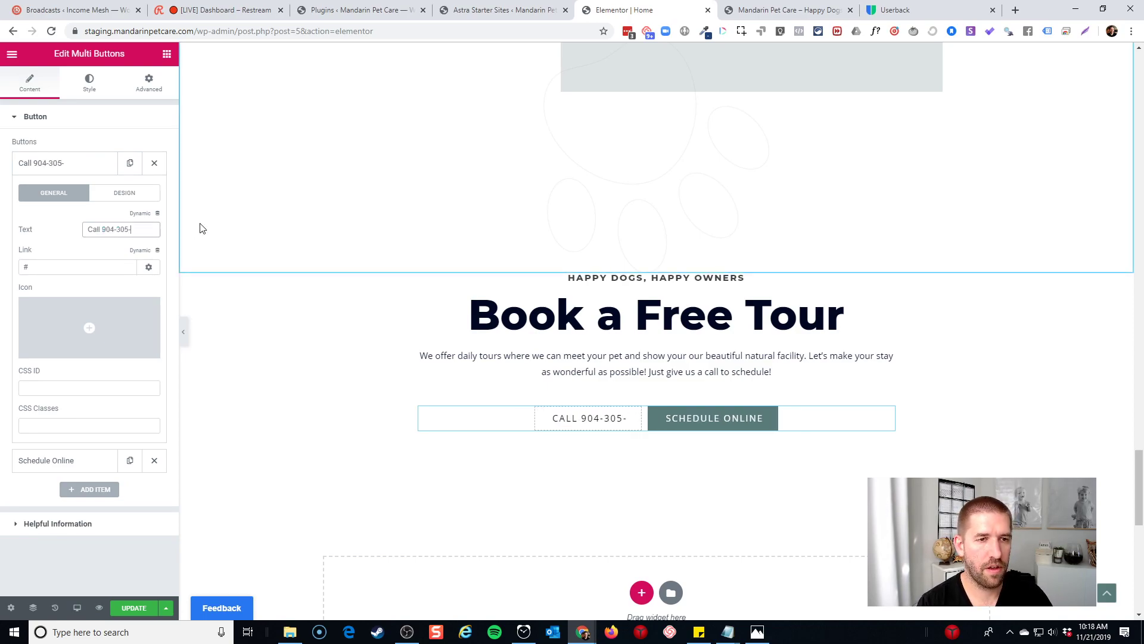
key("Tab")
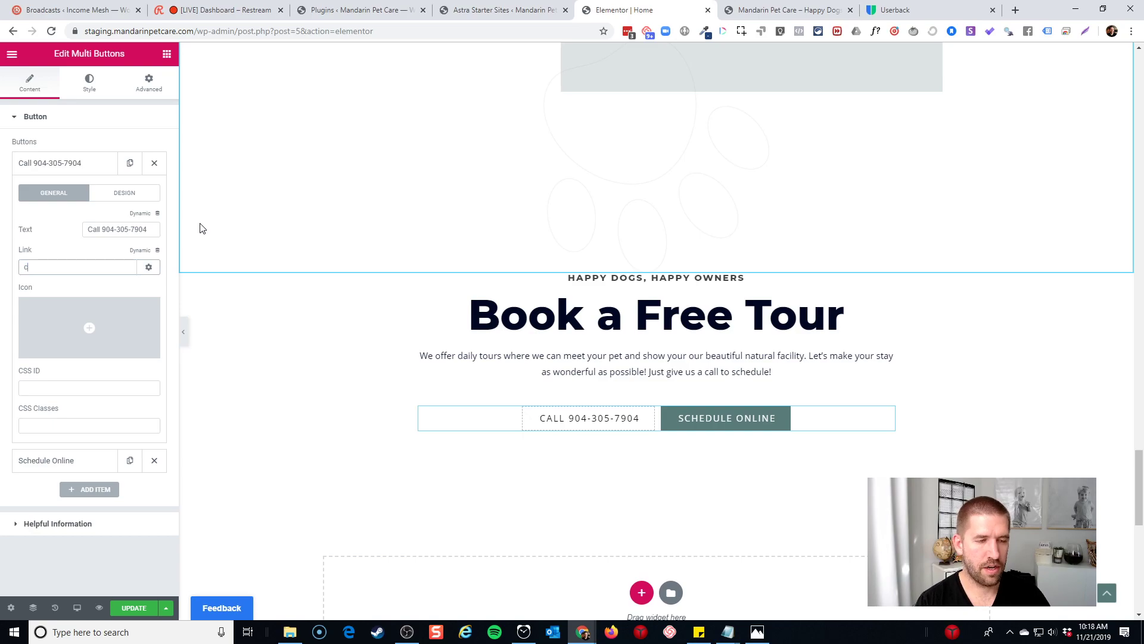
type("contact")
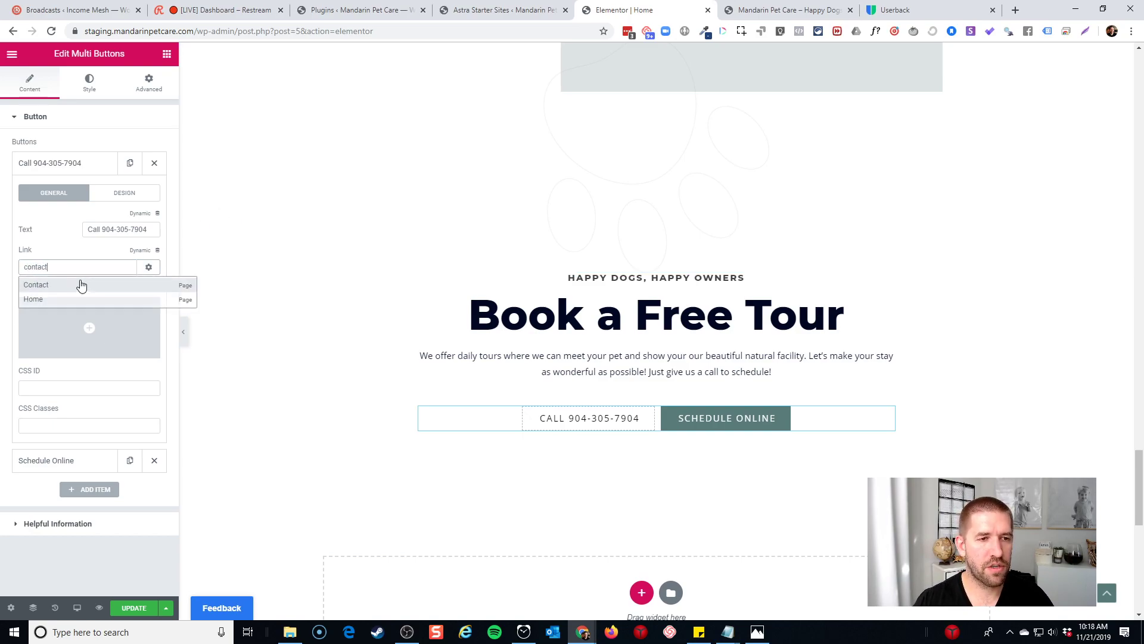
left_click(73, 288)
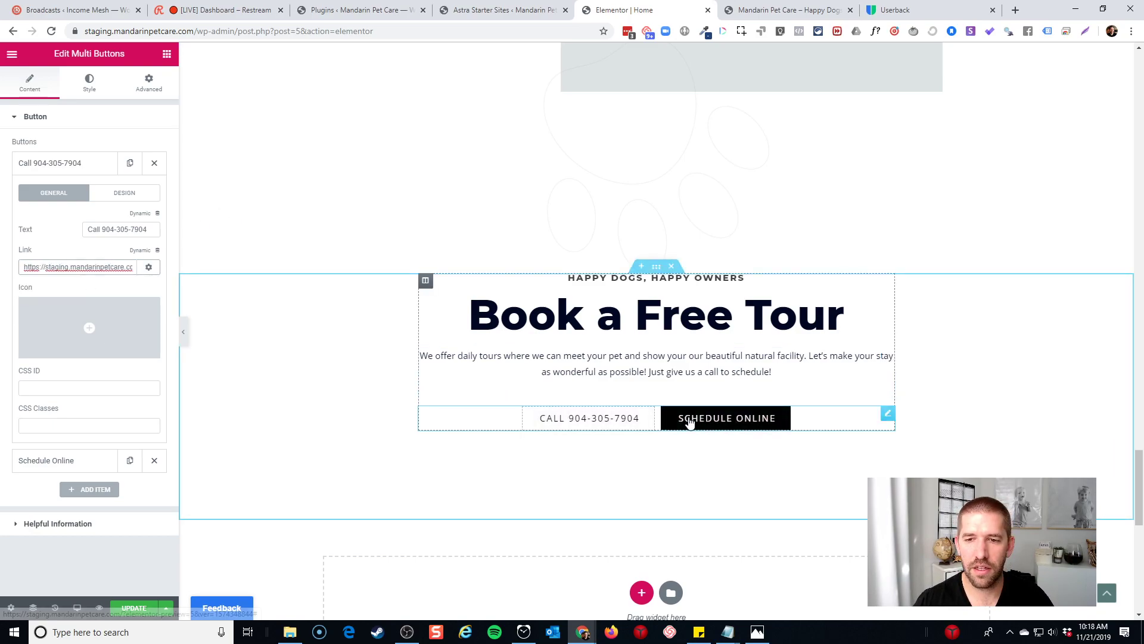
Rename Schedule Online to 'Schedule Your Tour' and link it to the contact page
left_click(689, 416)
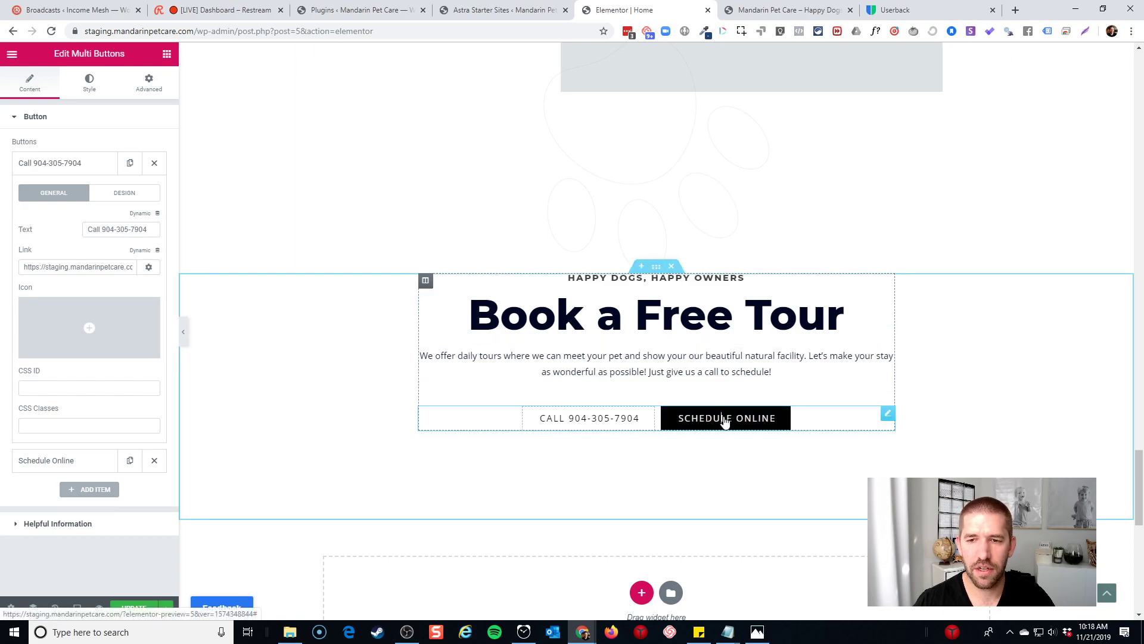
double_click(750, 419)
left_click(78, 170)
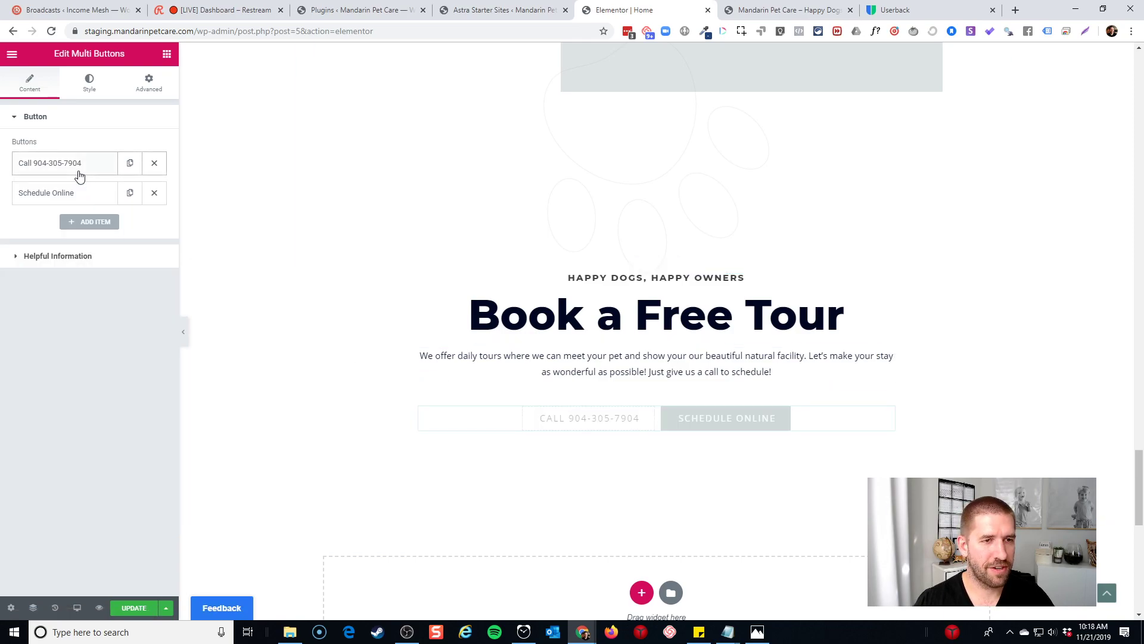
left_click(81, 197)
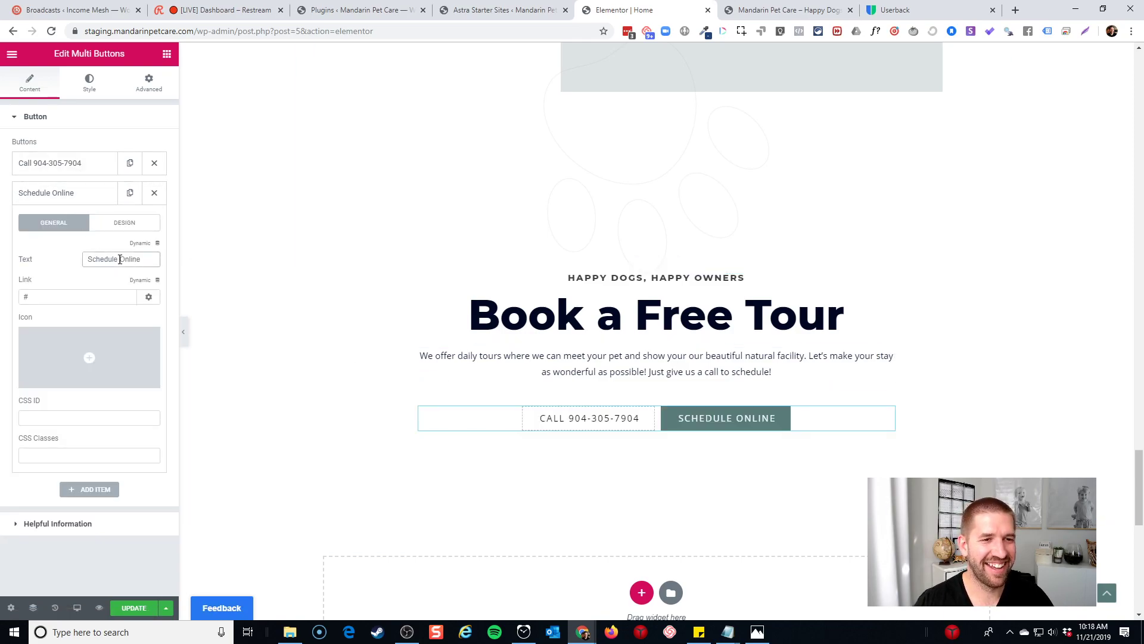
type("Your Tour")
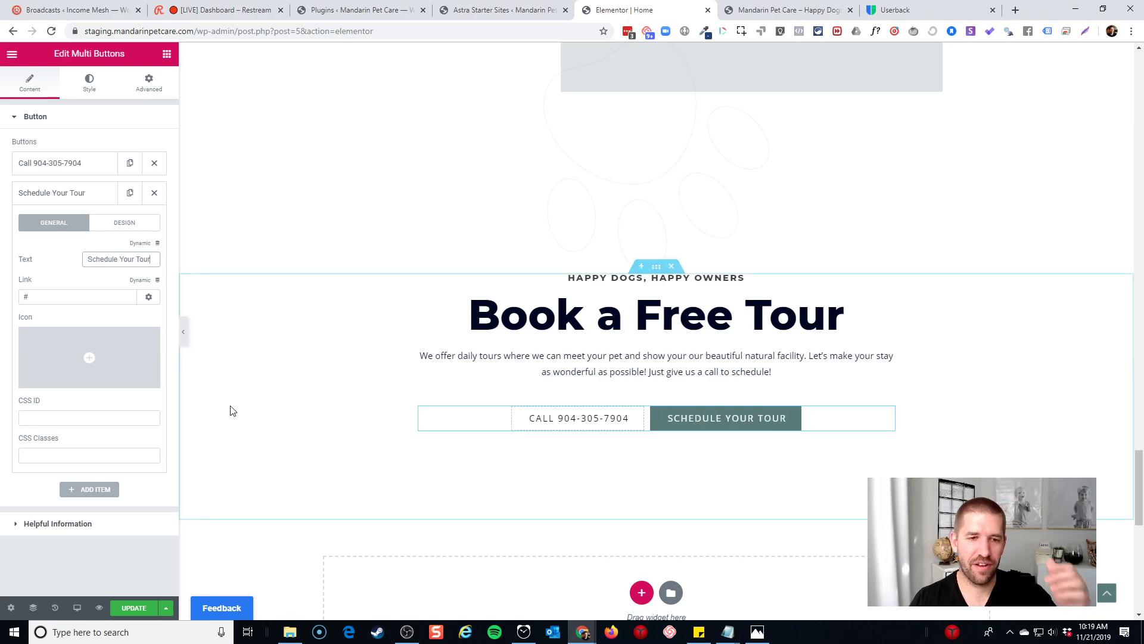
double_click(84, 296)
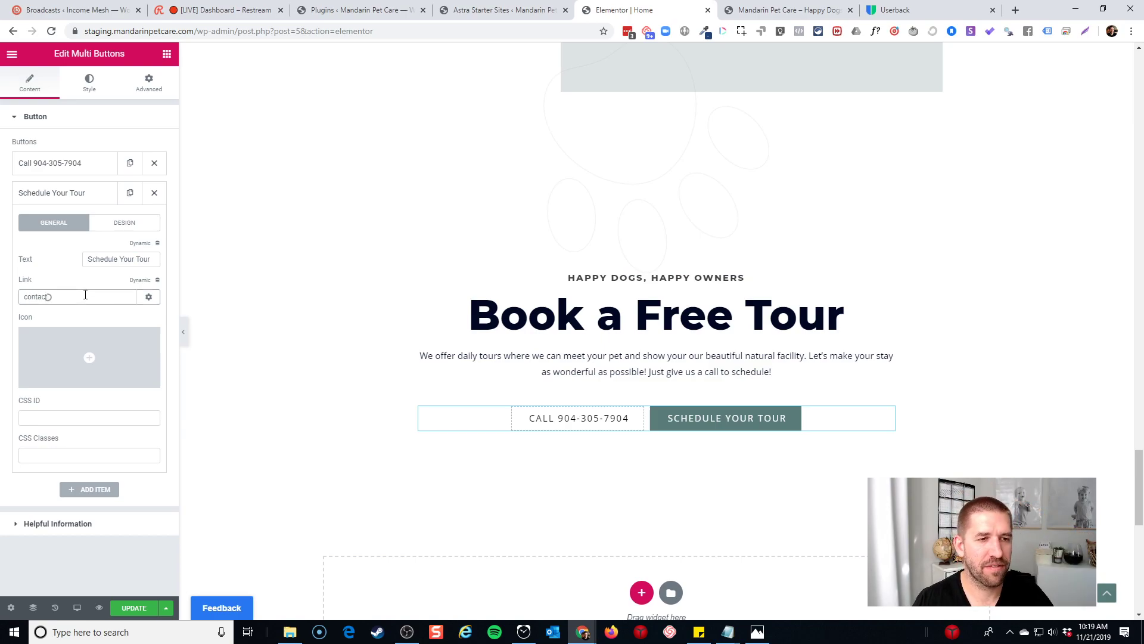
type("contac")
left_click(69, 313)
Review the updated buttons and save the page with Ctrl+S
scroll(595, 356, "down", 1)
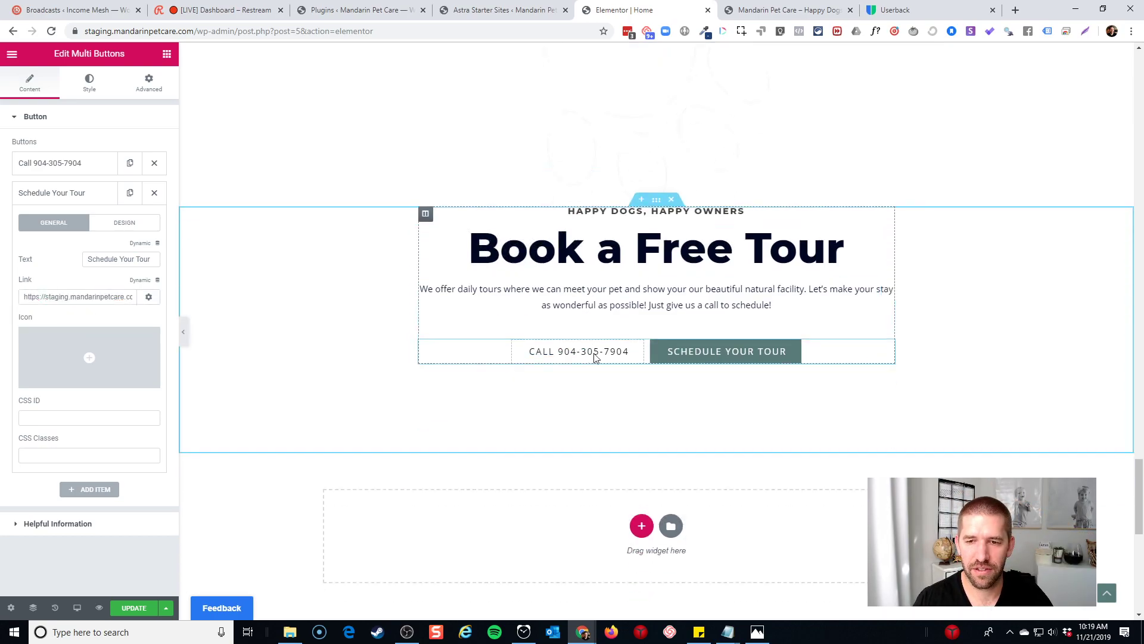
scroll(486, 380, "down", 2)
scroll(590, 324, "down", 4)
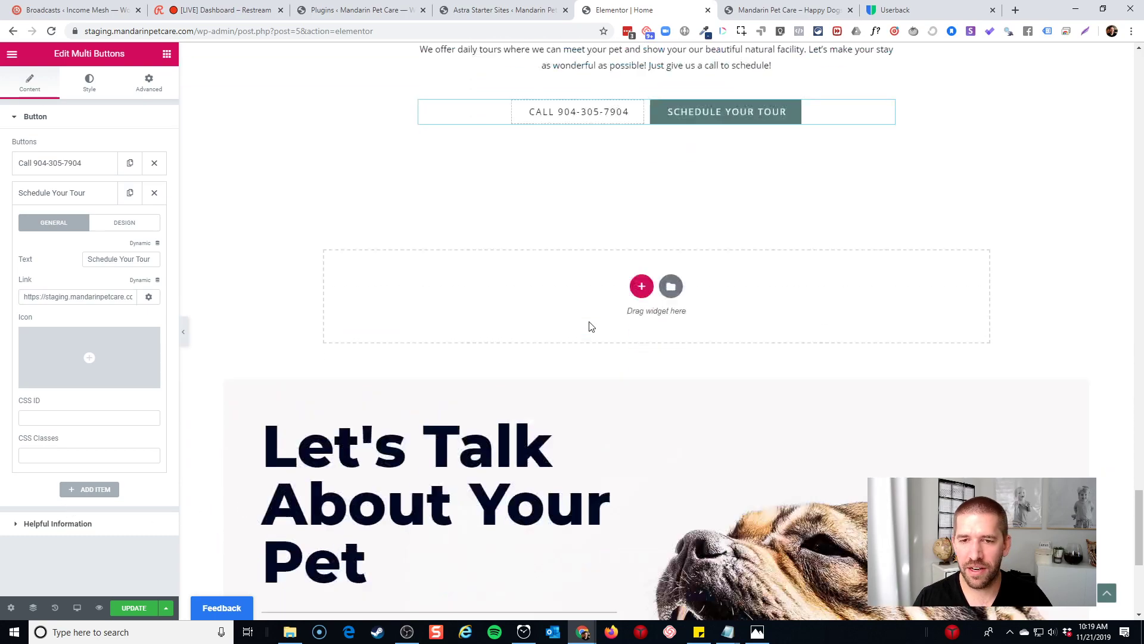
scroll(623, 309, "up", 5)
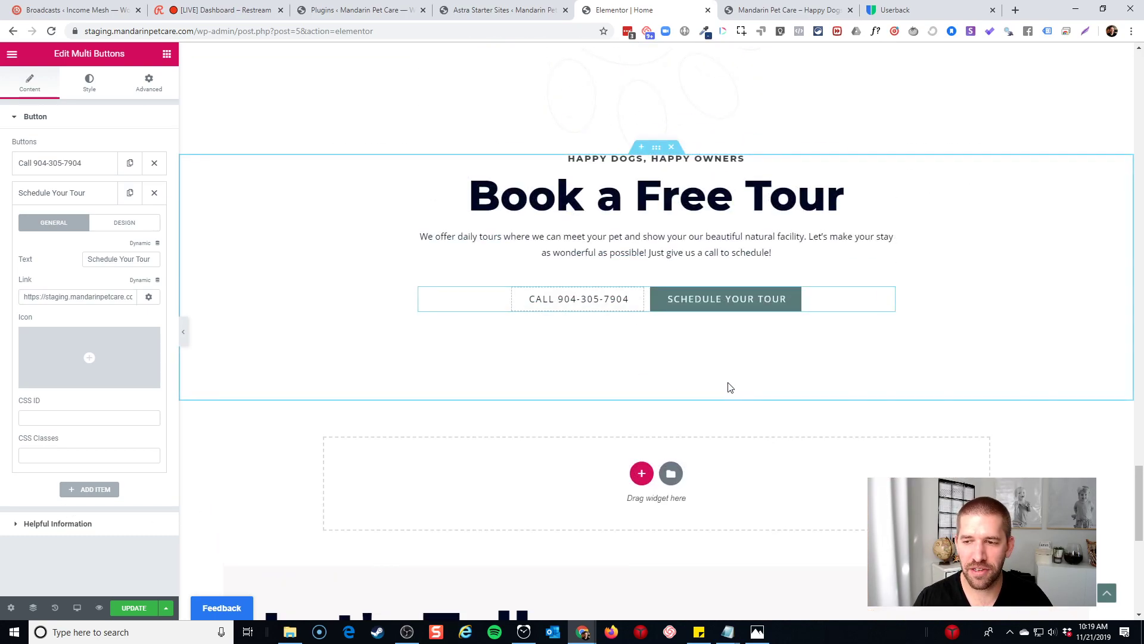
scroll(727, 386, "up", 5)
scroll(724, 386, "up", 15)
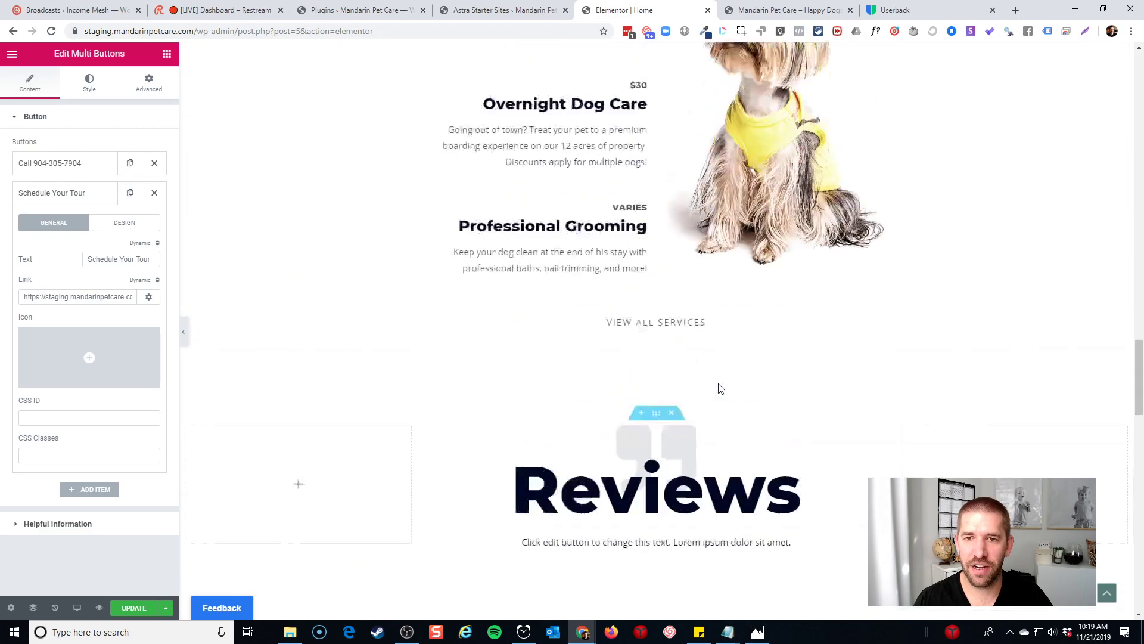
scroll(560, 441, "up", 5)
key("ctrl+s")
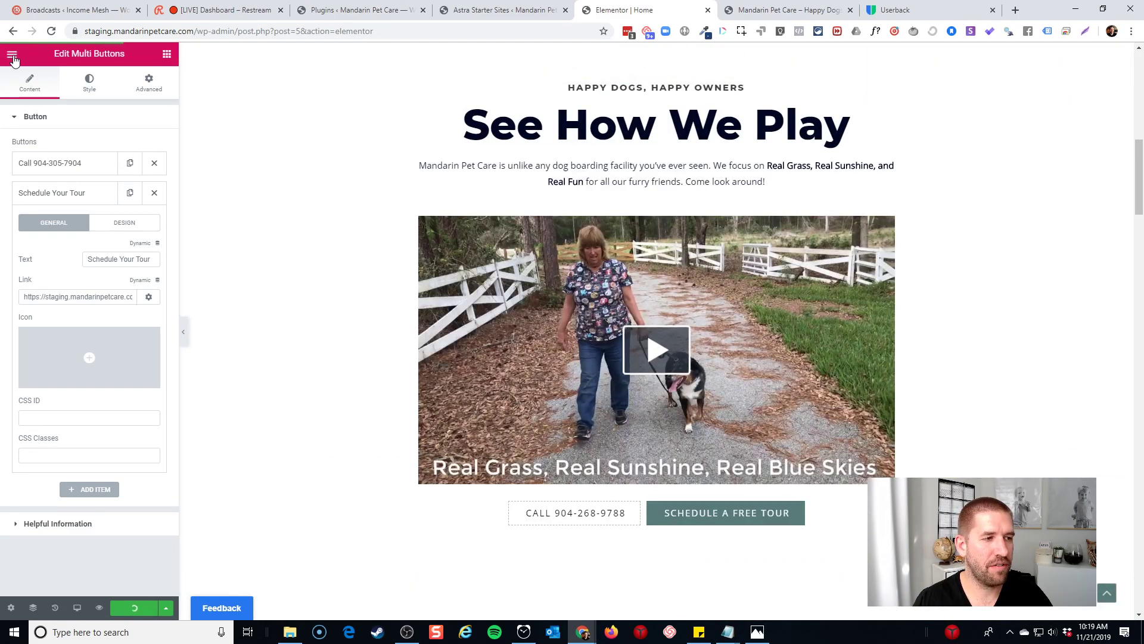
left_click(12, 56)
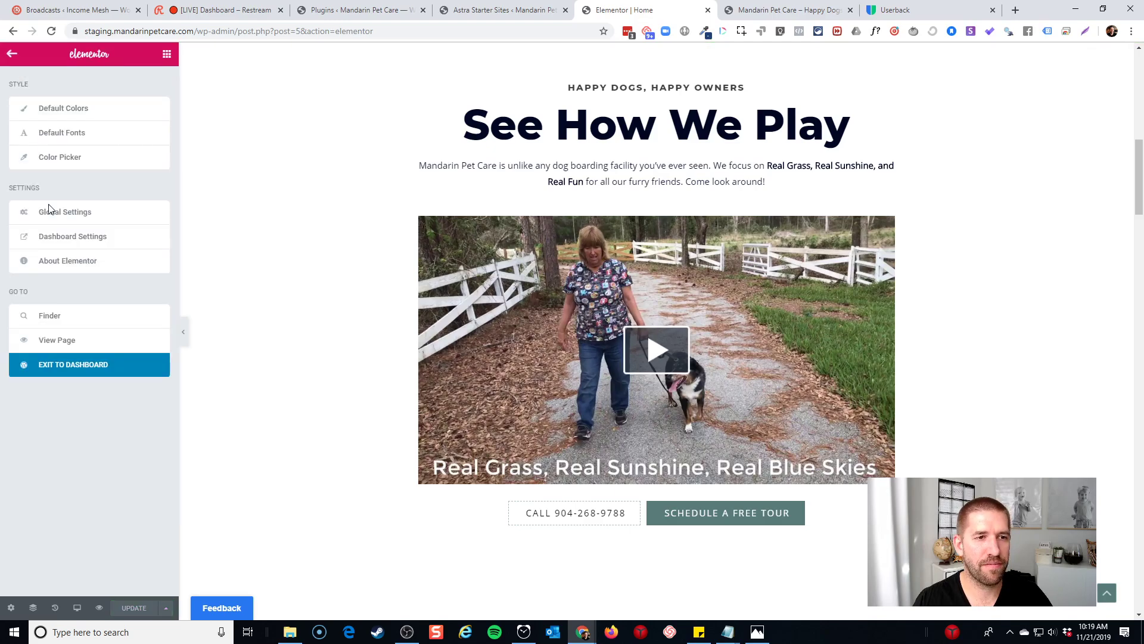
View the live staging homepage and scroll through its sections
left_click(59, 340)
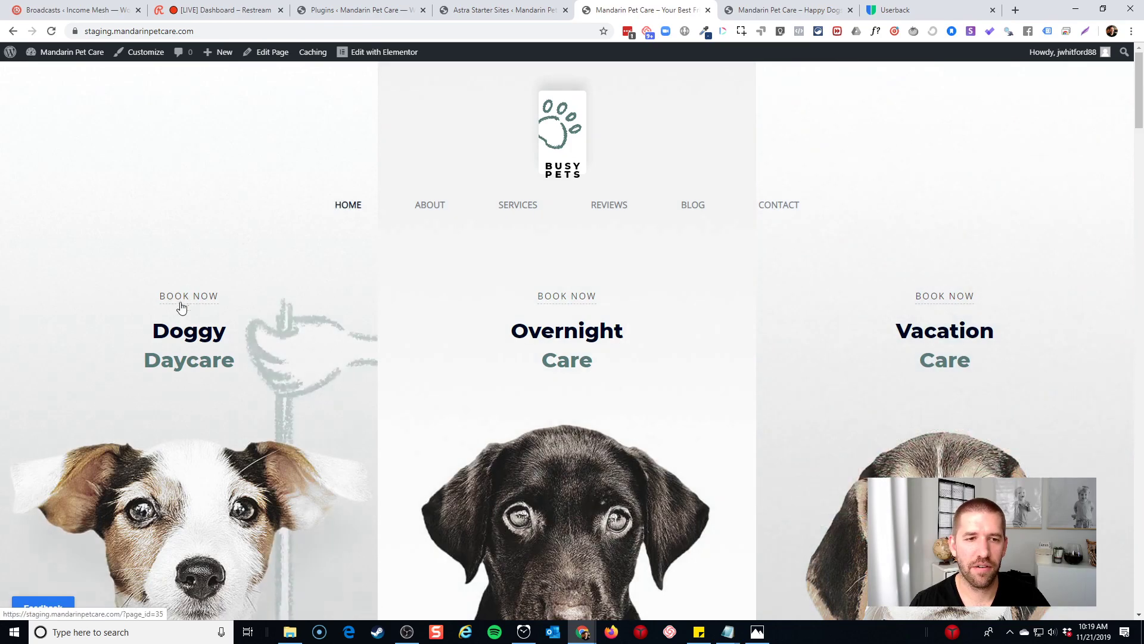
scroll(291, 328, "down", 5)
scroll(560, 292, "up", 3)
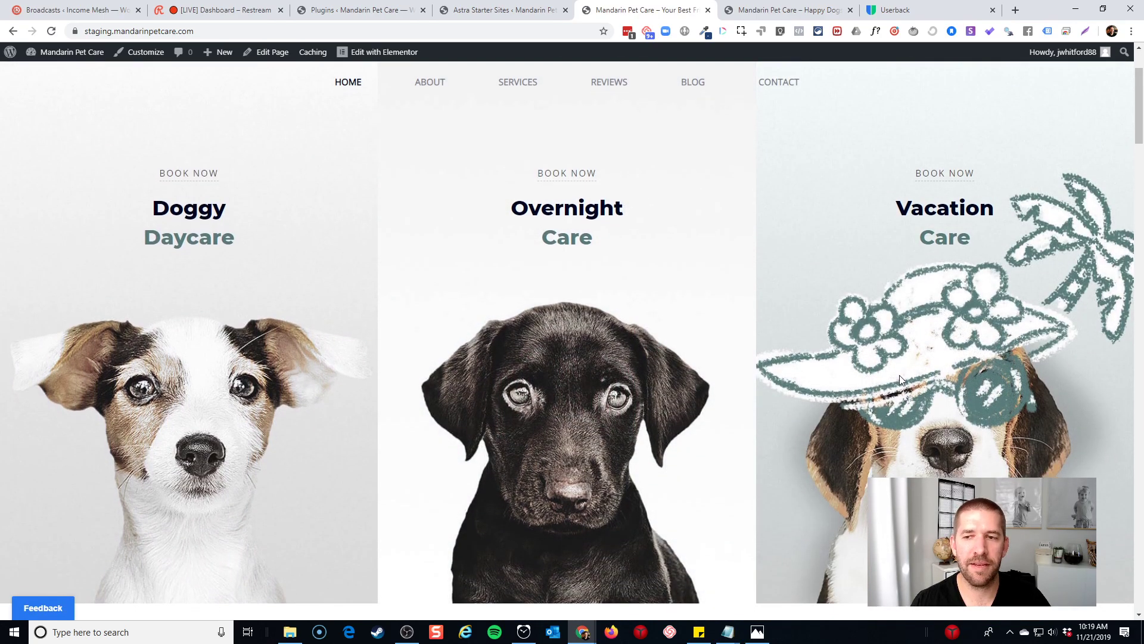
scroll(894, 375, "down", 2)
scroll(682, 370, "down", 4)
scroll(695, 373, "down", 4)
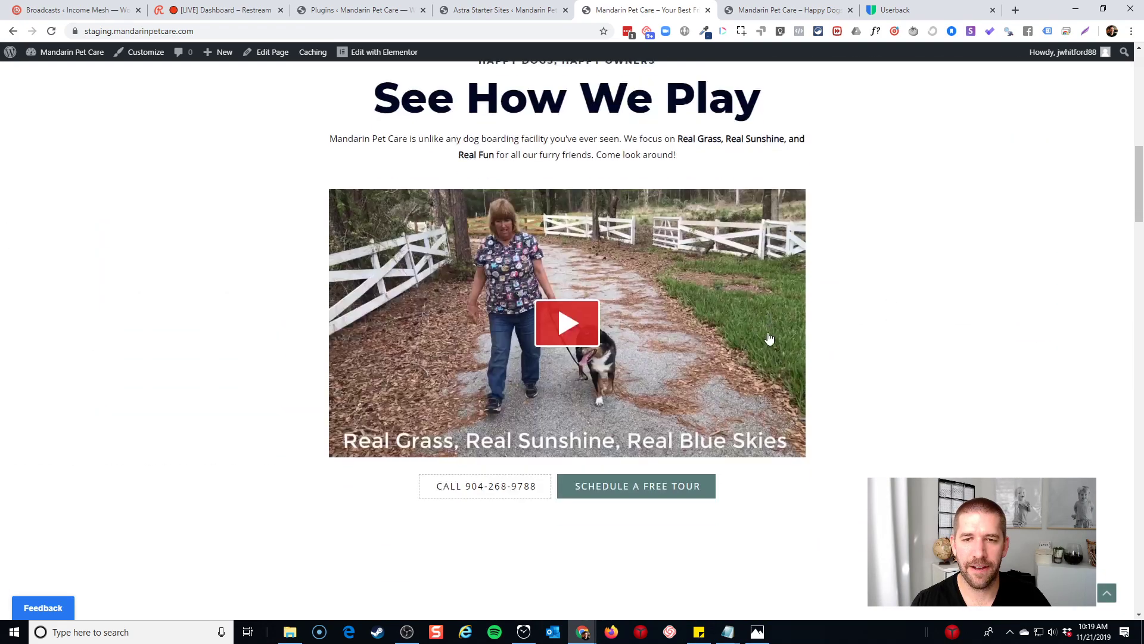
scroll(612, 325, "down", 4)
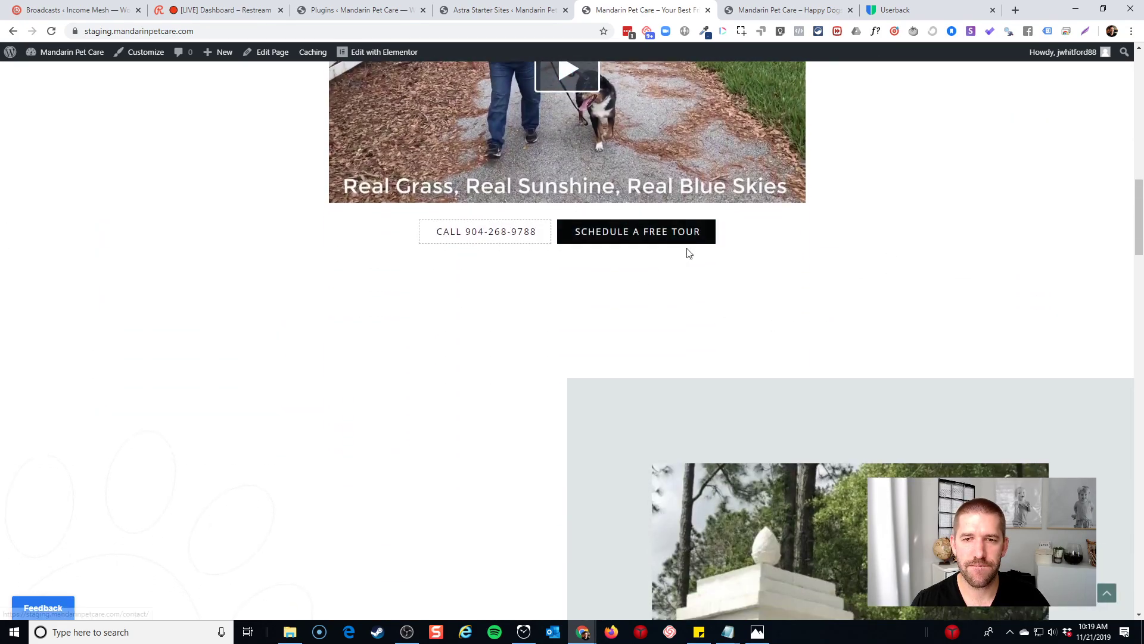
scroll(805, 272, "down", 3)
scroll(789, 281, "down", 6)
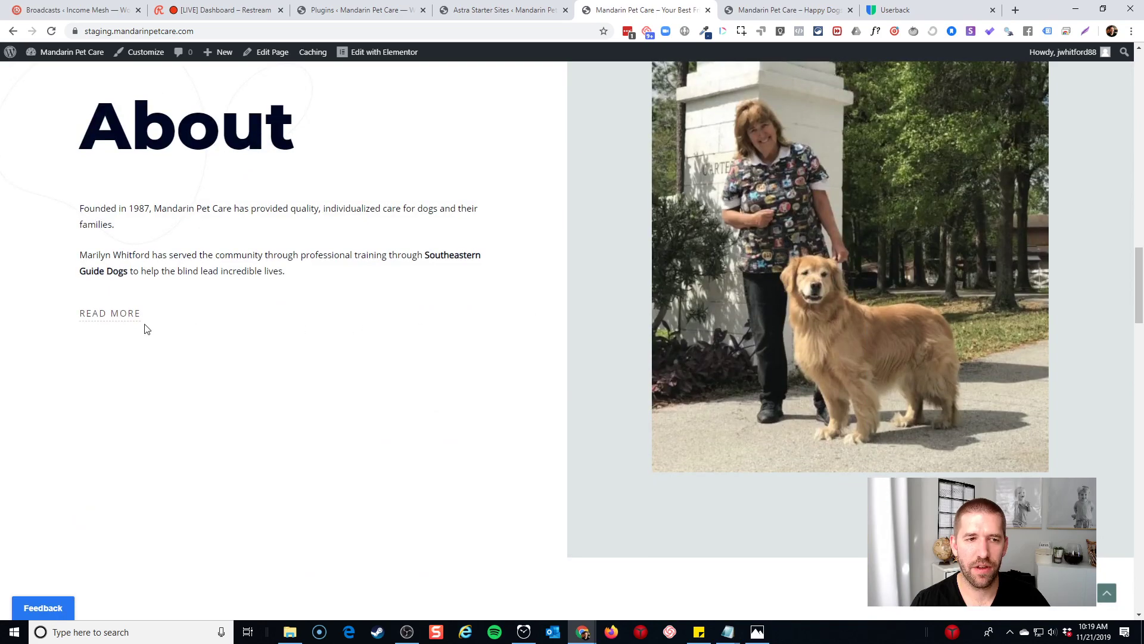
Look over the About page via READ MORE, then return home through the Busy Pets logo
left_click(125, 314)
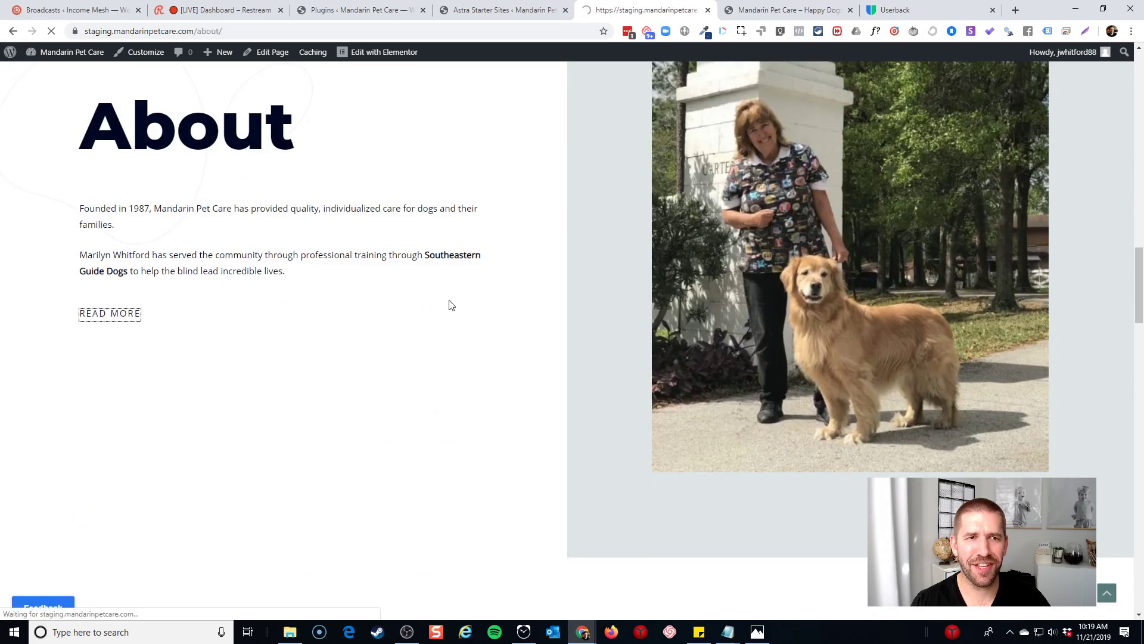
scroll(553, 255, "down", 6)
scroll(557, 248, "down", 20)
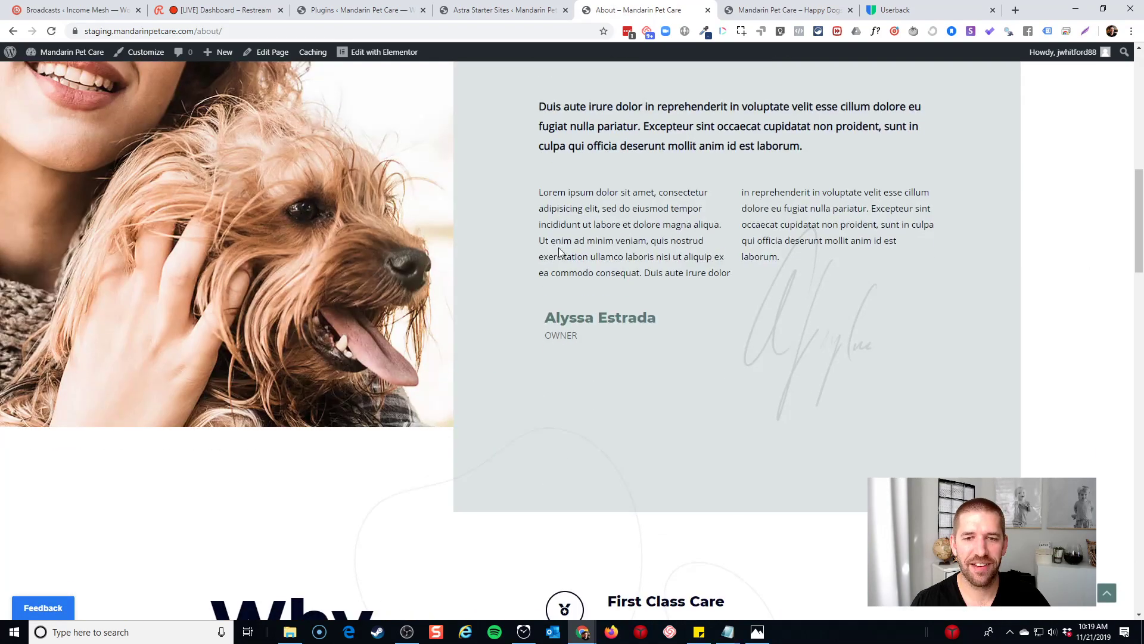
scroll(555, 250, "down", 5)
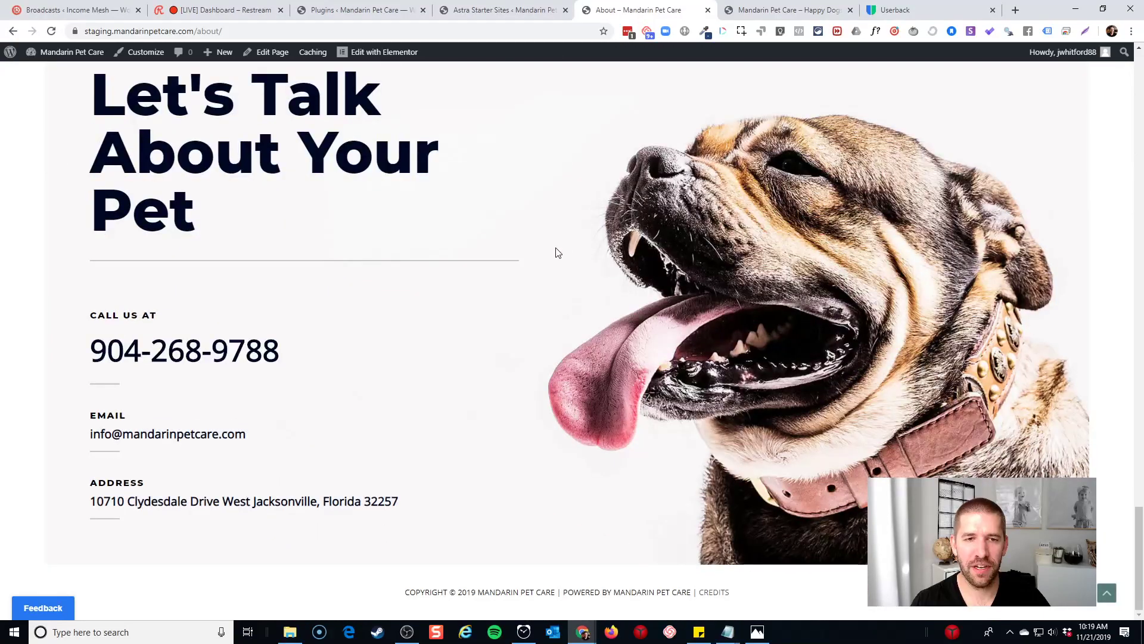
scroll(491, 343, "up", 20)
scroll(492, 355, "up", 10)
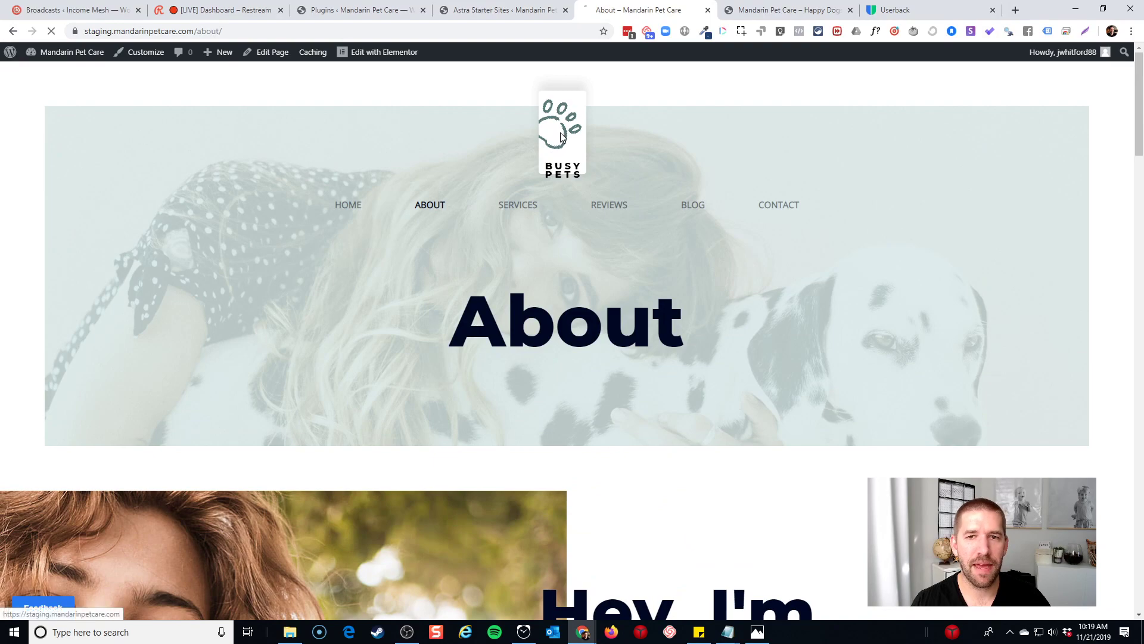
left_click(537, 177)
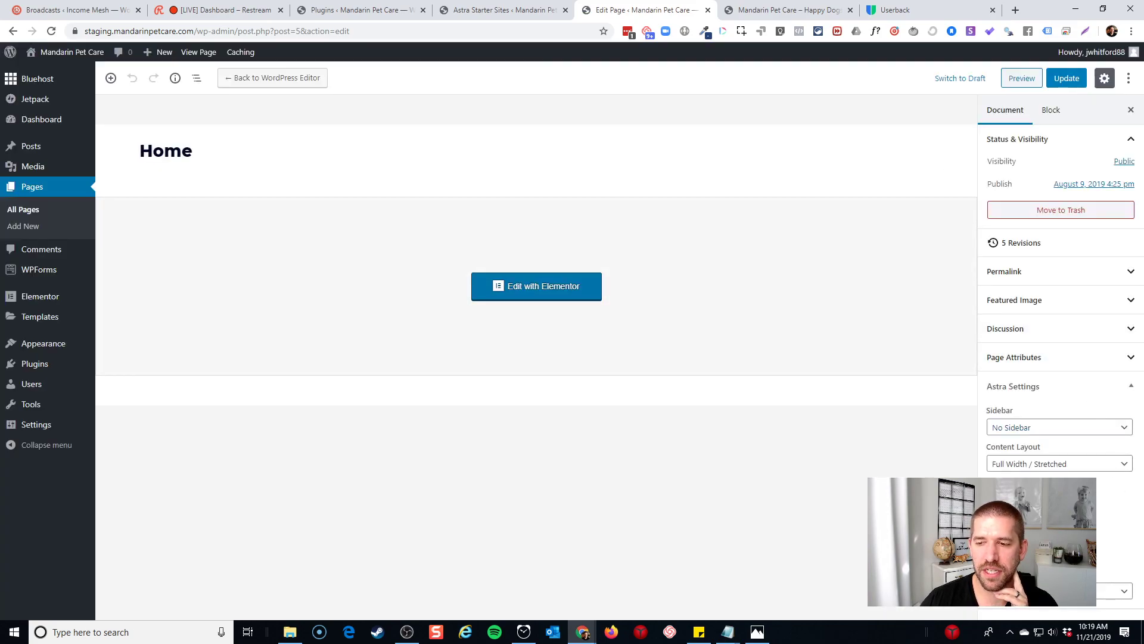
Leave the Astra layout setting unchanged and update the Home page
left_click(1060, 590)
left_click(1060, 577)
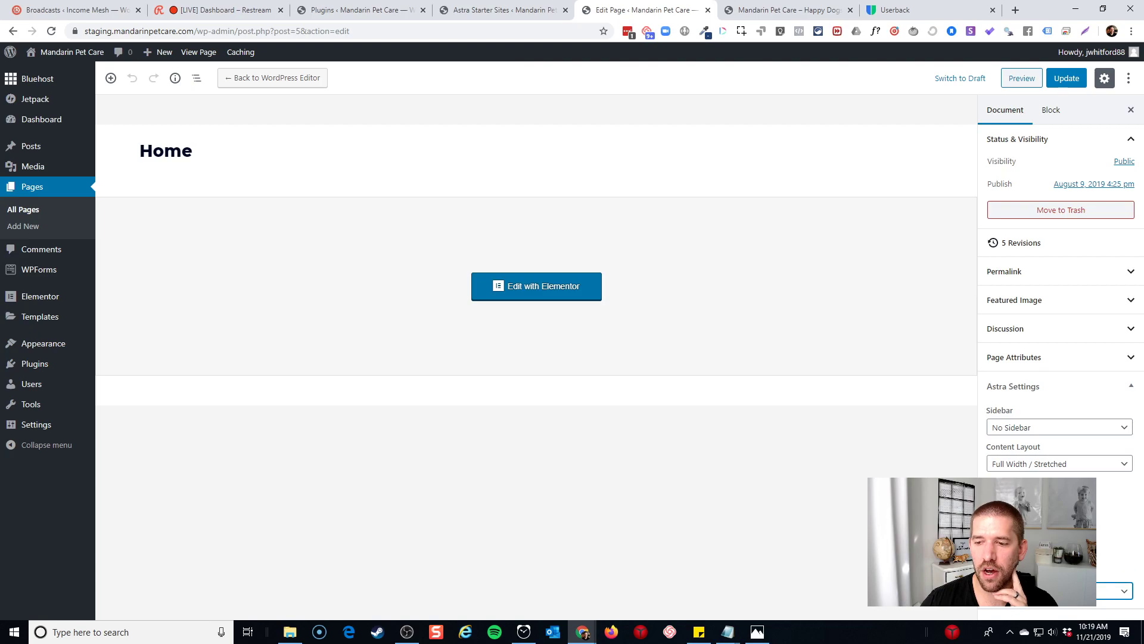
left_click(1067, 78)
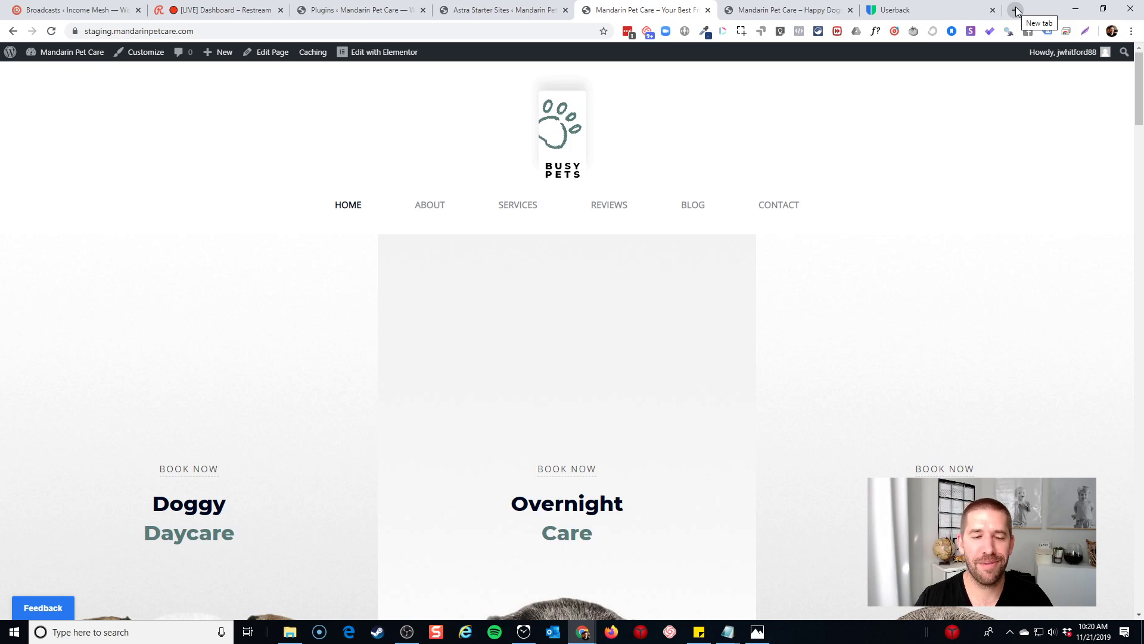
Launch PowerPoint with a blank presentation and move its window to the right
key("super")
type("powerp")
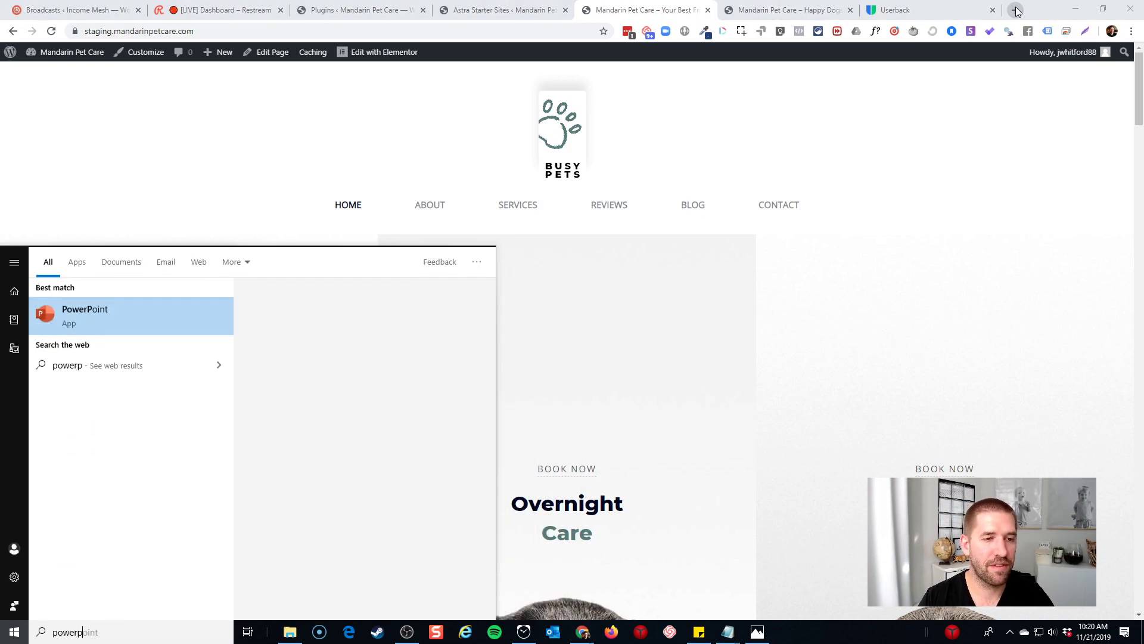
key("Return")
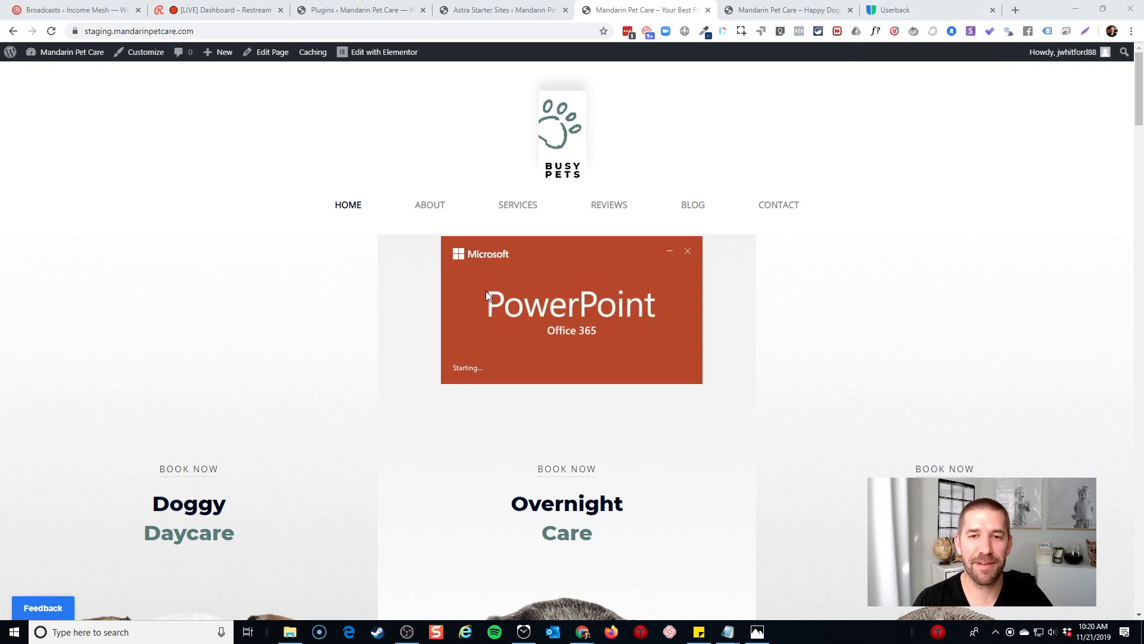
left_click(201, 253)
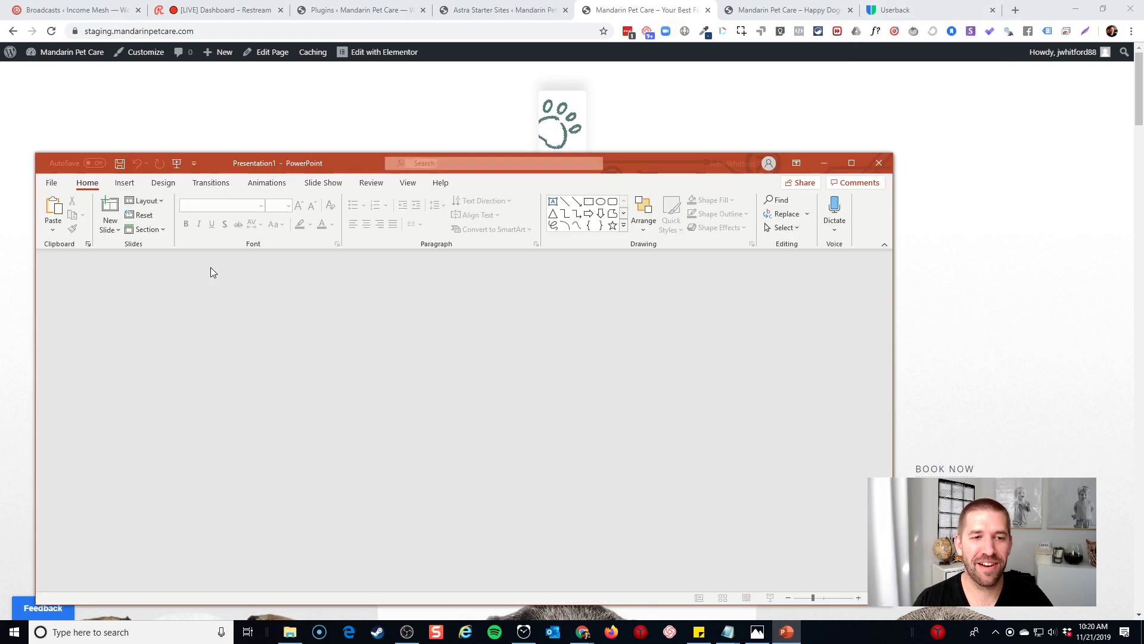
left_click_drag(637, 162, 883, 115)
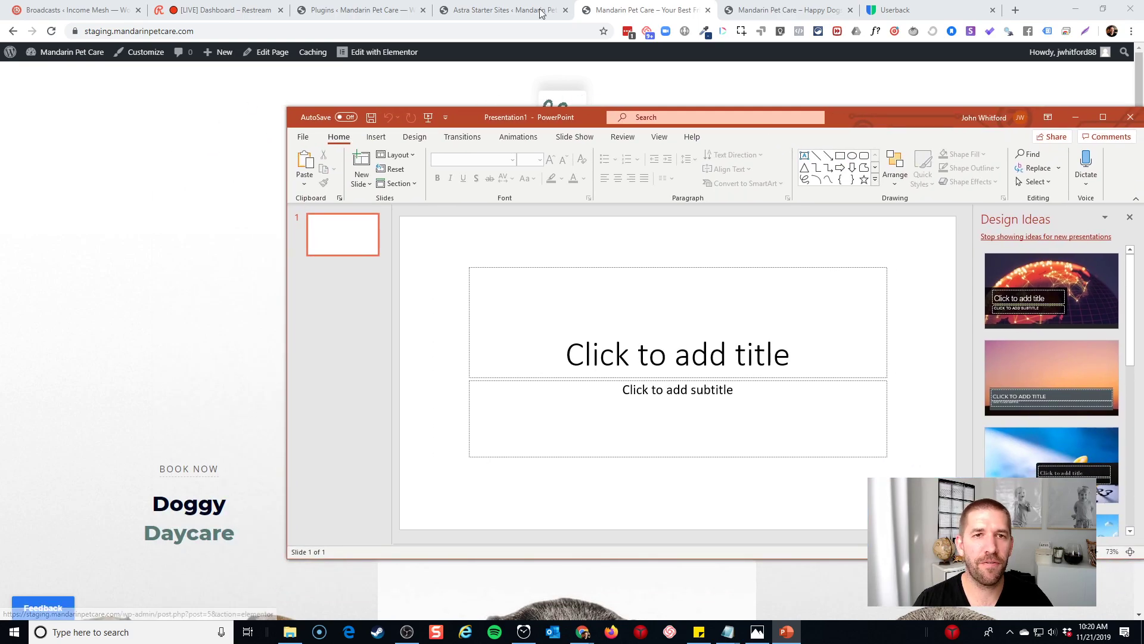
left_click(741, 10)
After glancing at the live site, reopen the staging homepage in Elementor from the About section
scroll(1099, 365, "up", 9)
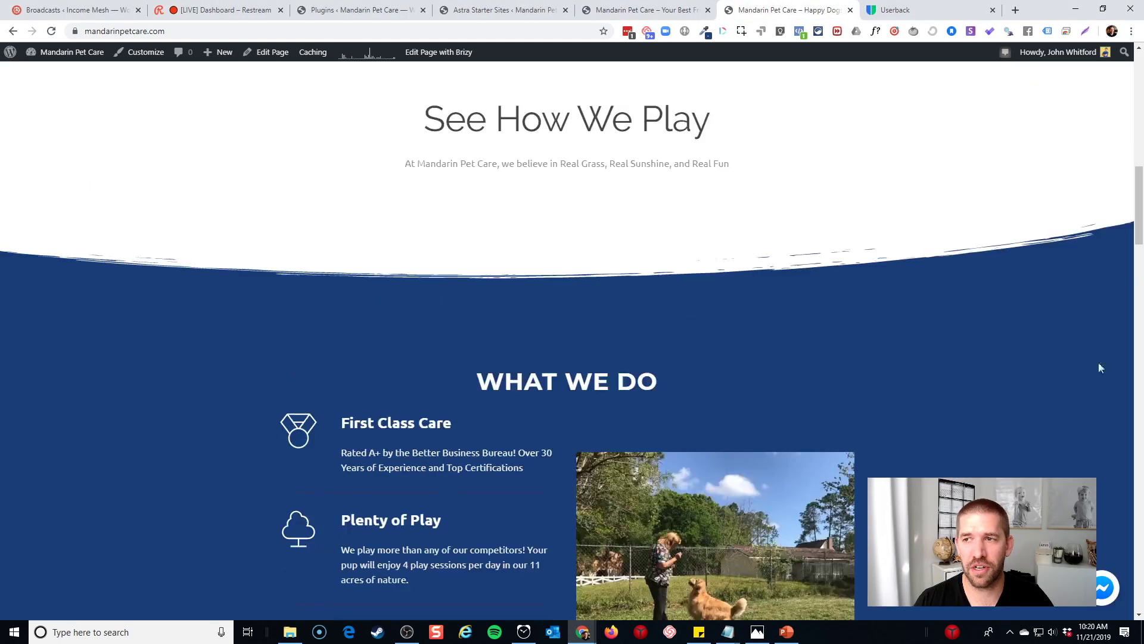
scroll(1139, 290, "up", 8)
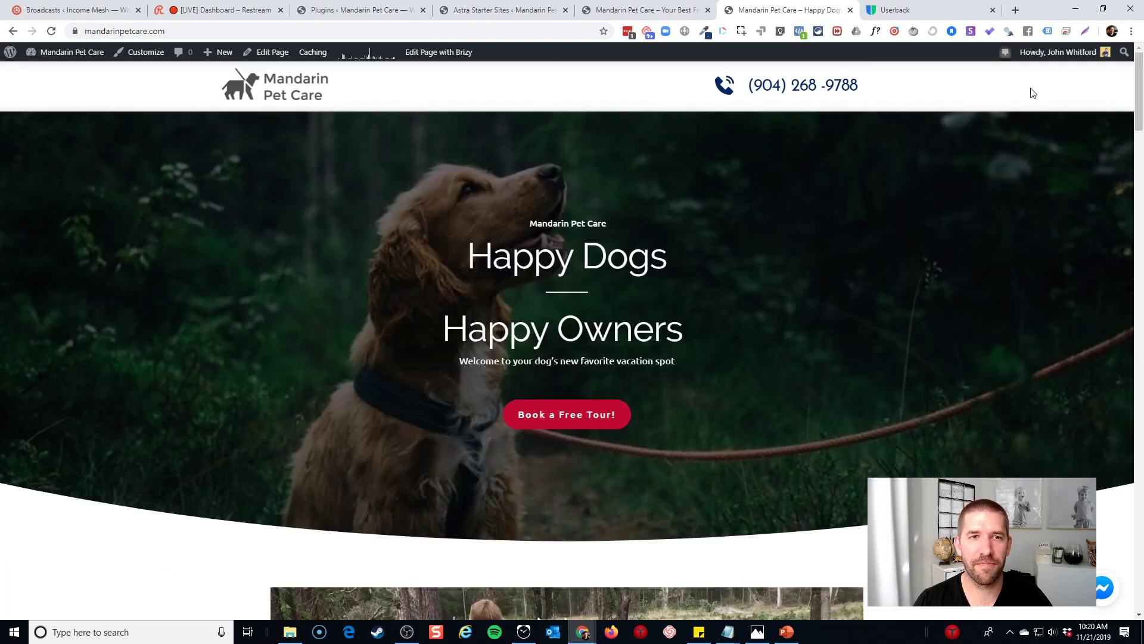
left_click(647, 11)
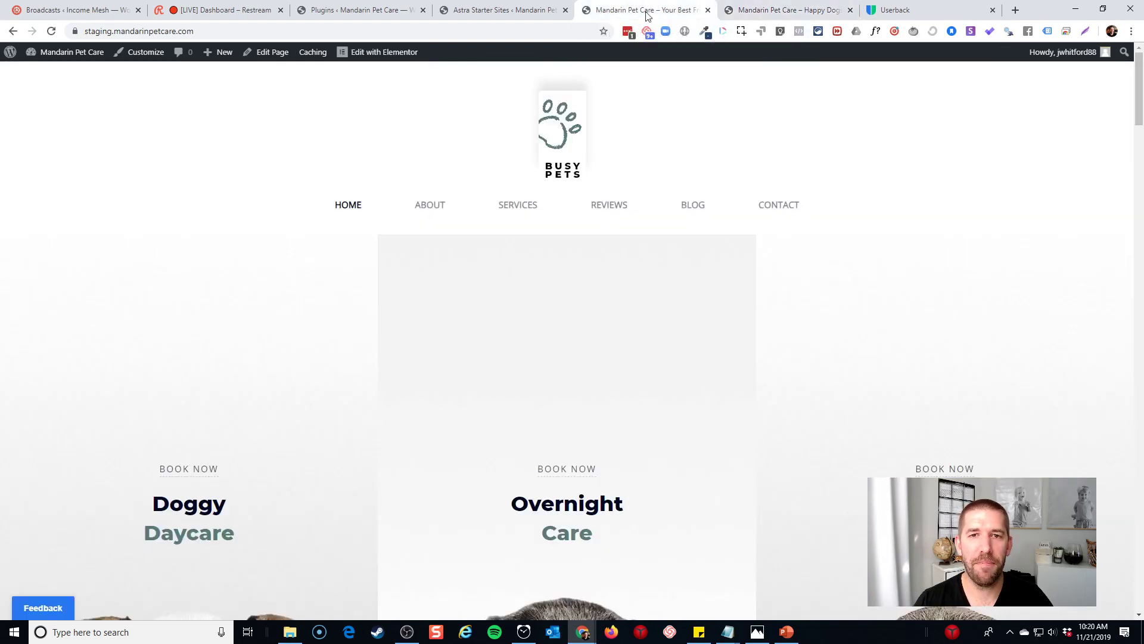
scroll(785, 278, "down", 5)
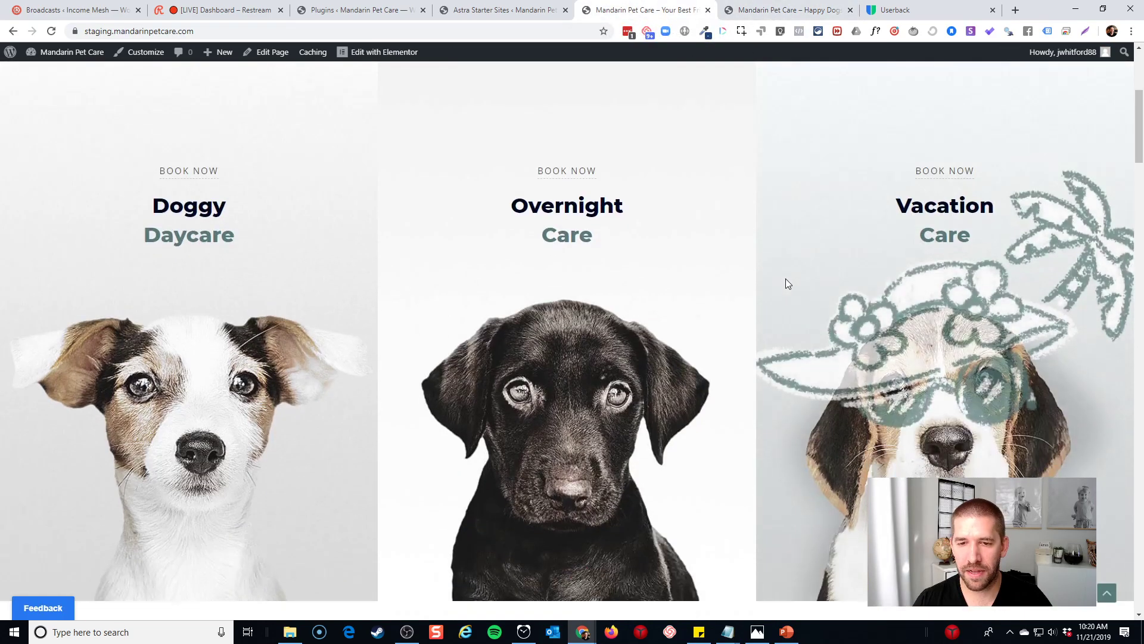
scroll(555, 230, "down", 12)
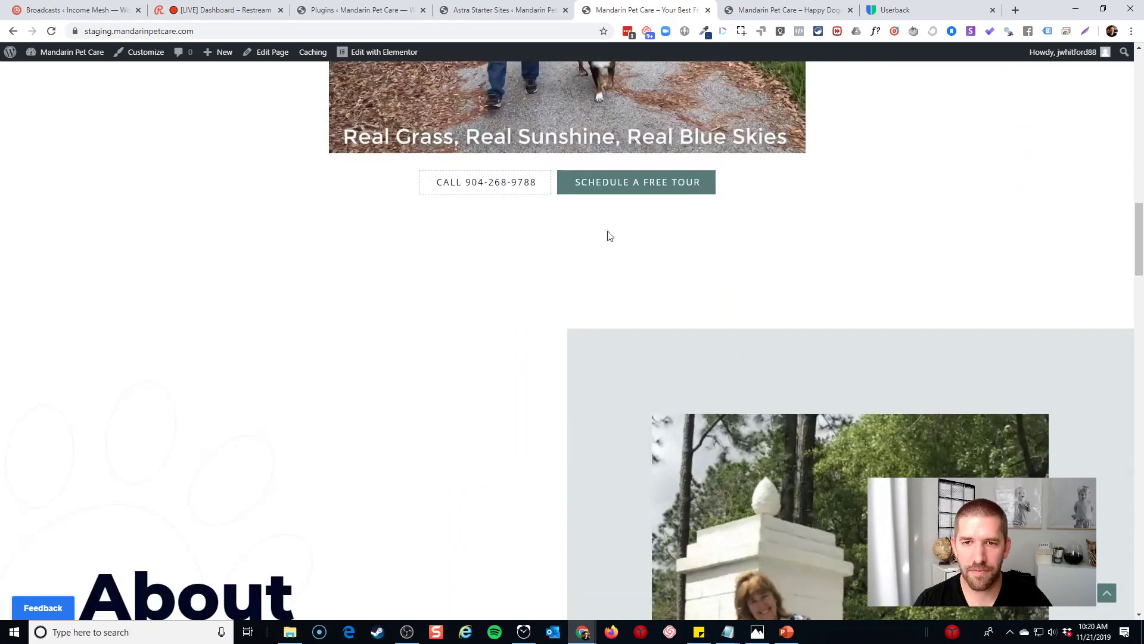
scroll(568, 255, "down", 7)
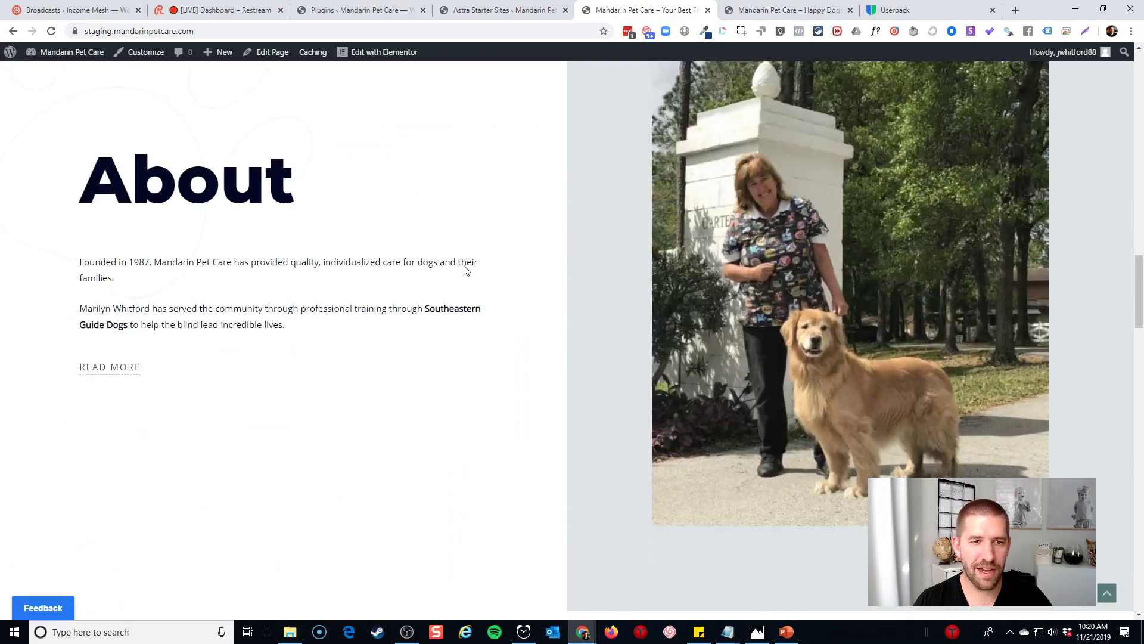
left_click(385, 52)
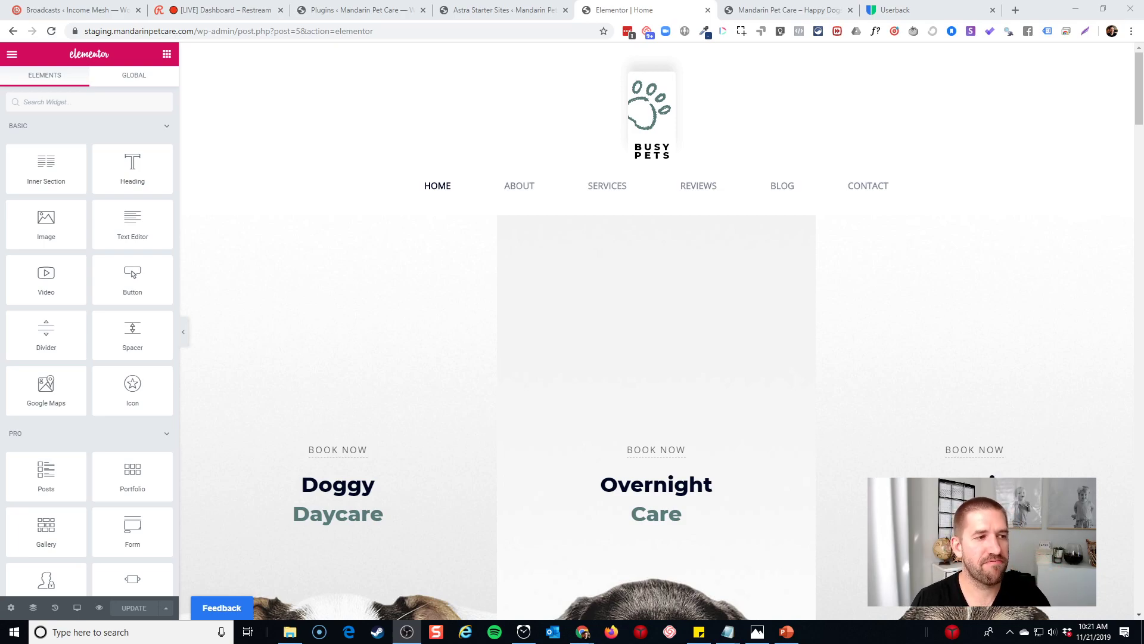
Confirm the Overnight Care heading's highlighted word uses colour #597c7a
scroll(577, 266, "down", 4)
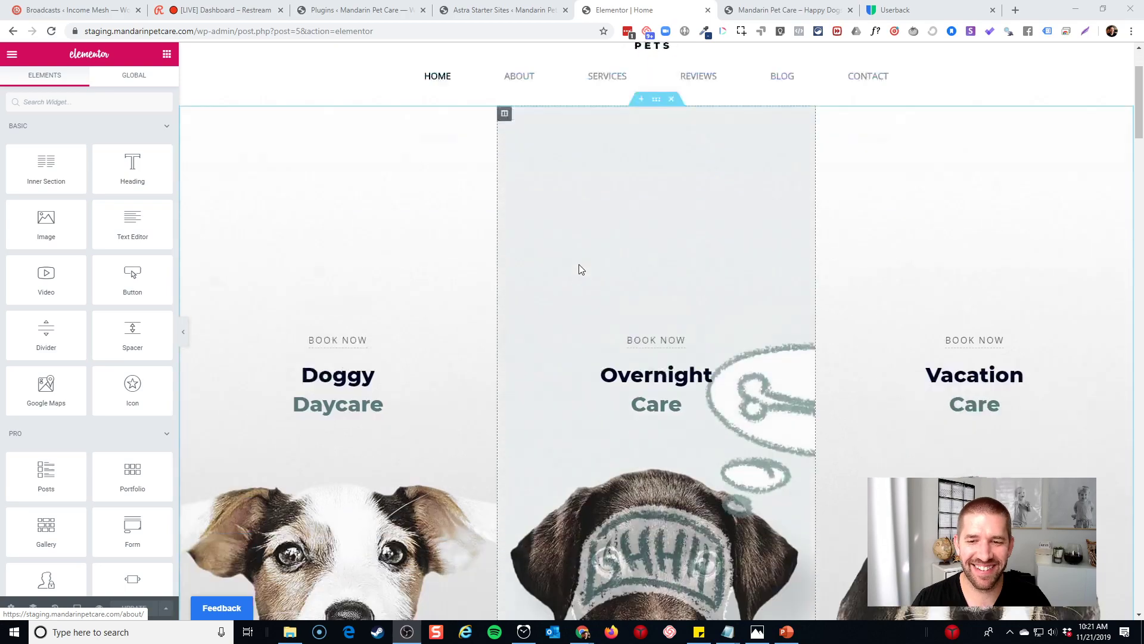
left_click(655, 271)
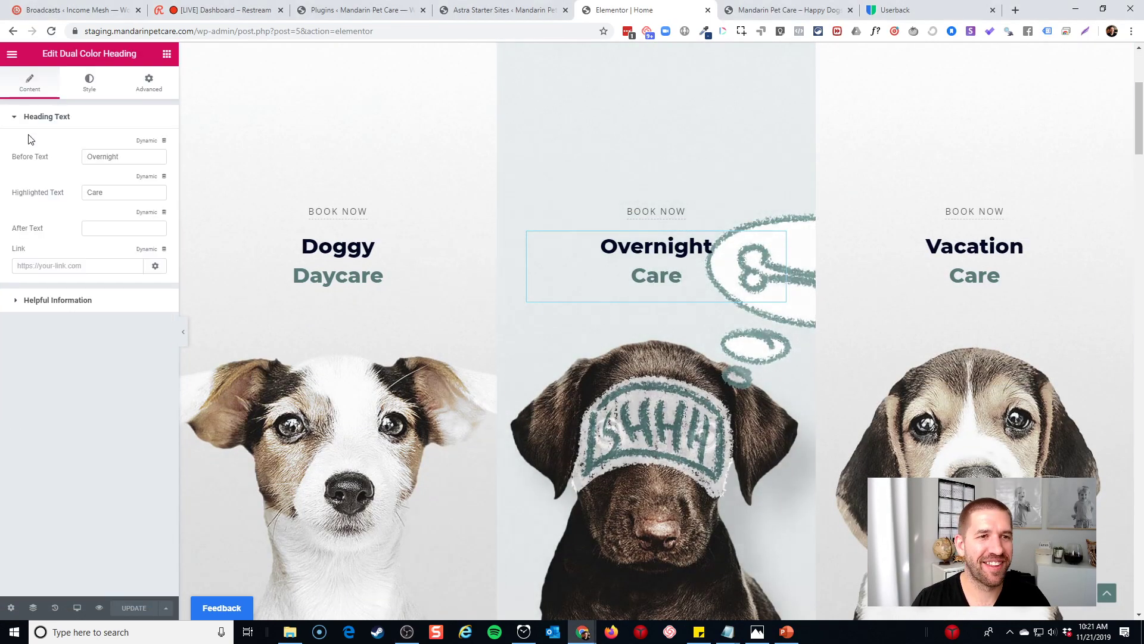
left_click(89, 82)
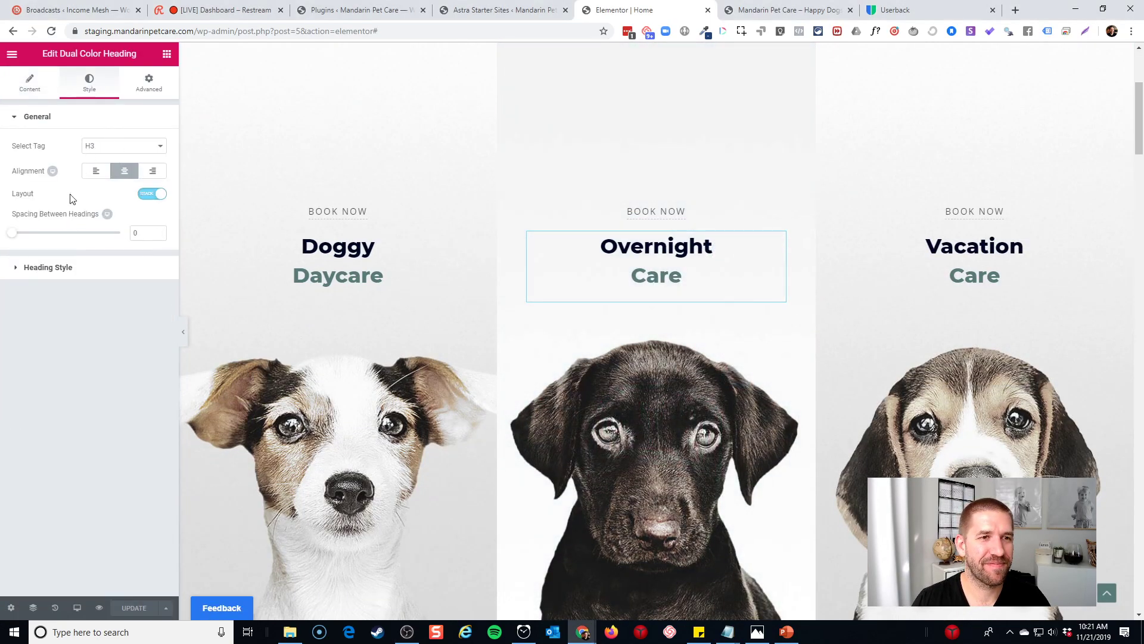
left_click(46, 268)
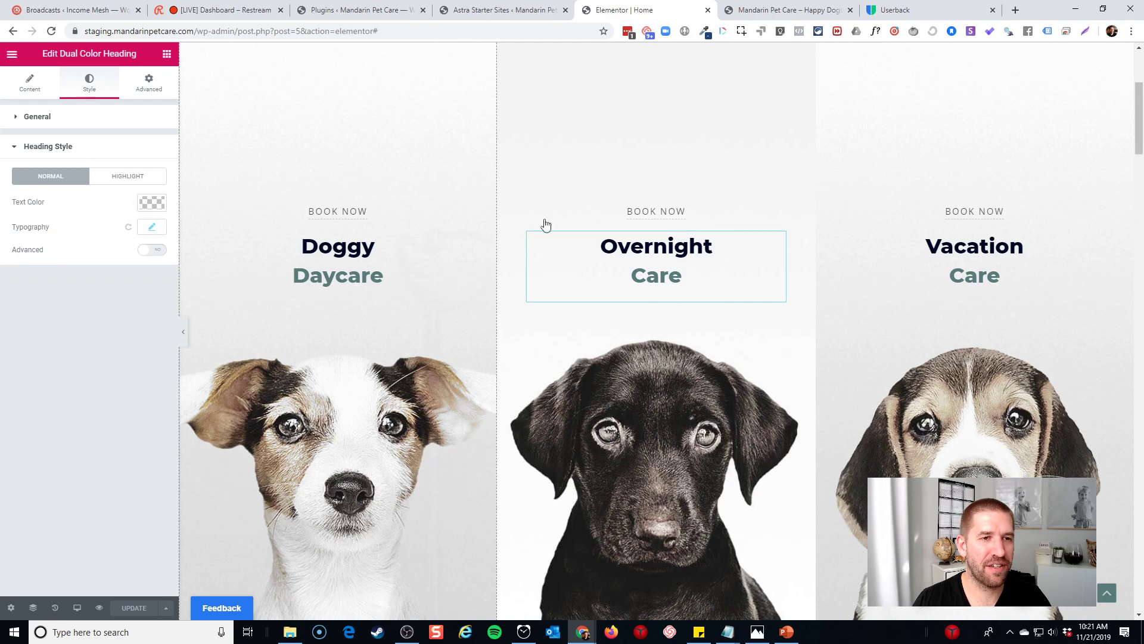
double_click(656, 275)
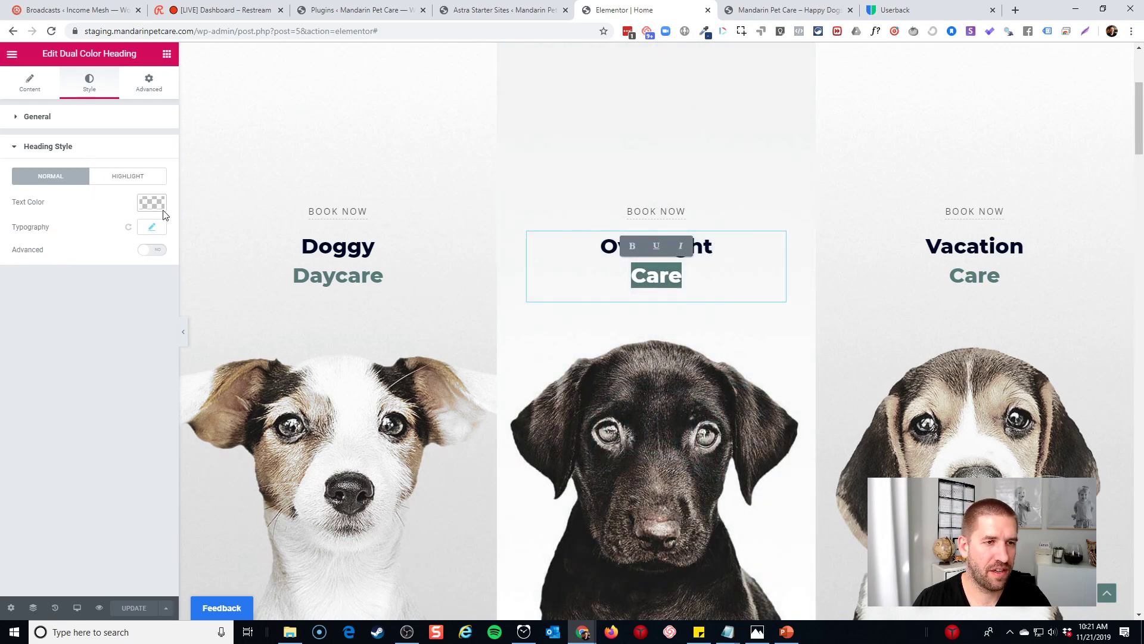
left_click(151, 227)
left_click(152, 227)
left_click(115, 177)
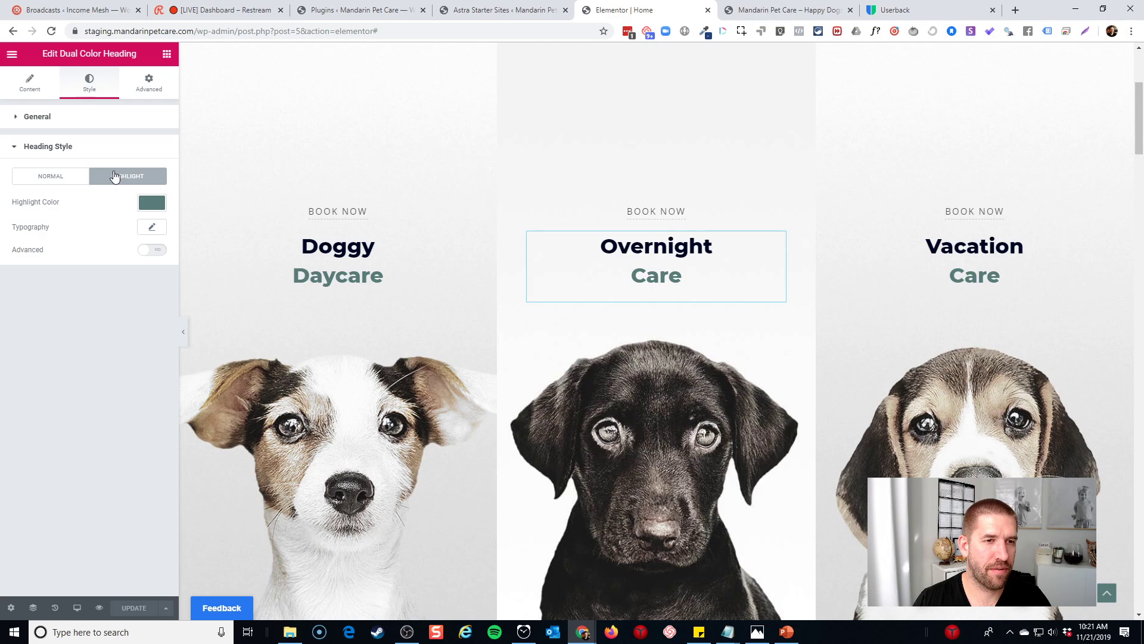
left_click(153, 204)
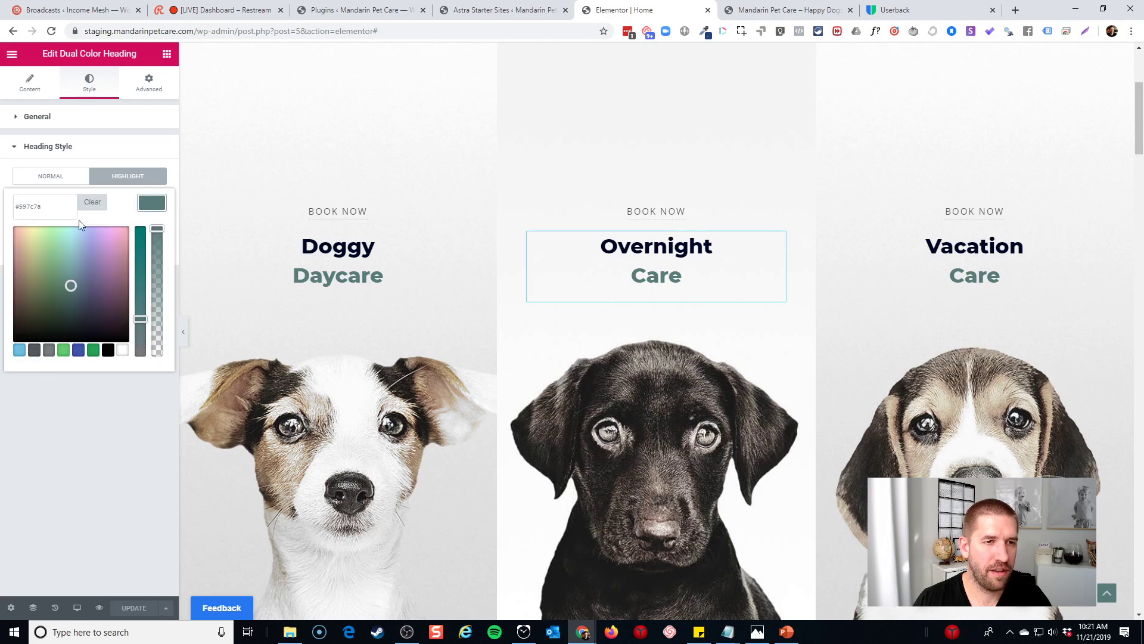
double_click(39, 208)
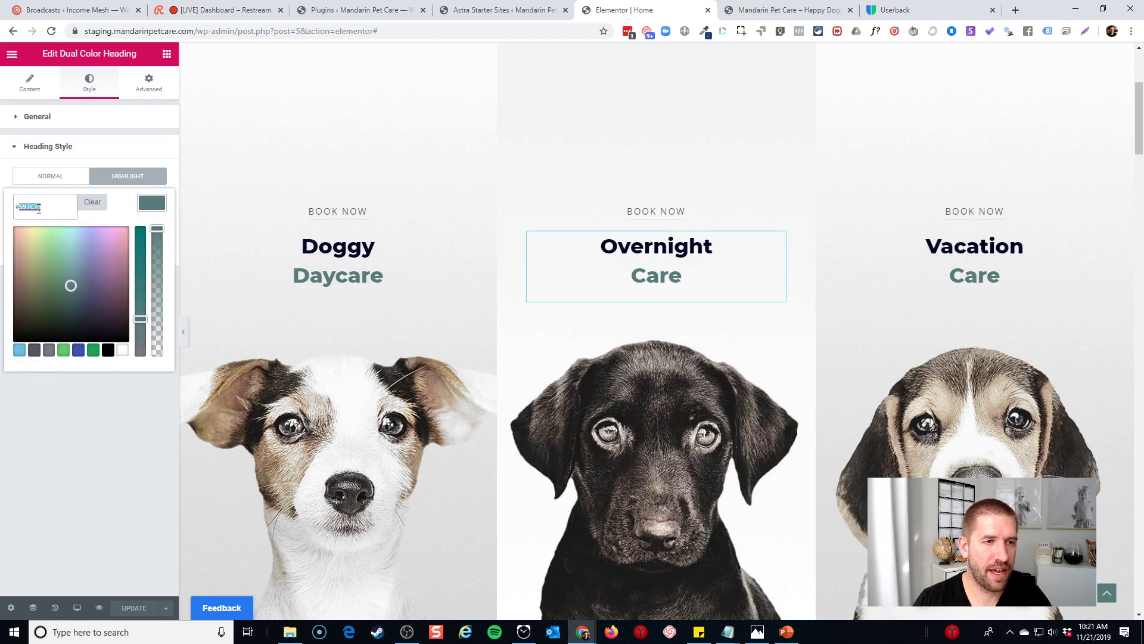
left_click(65, 438)
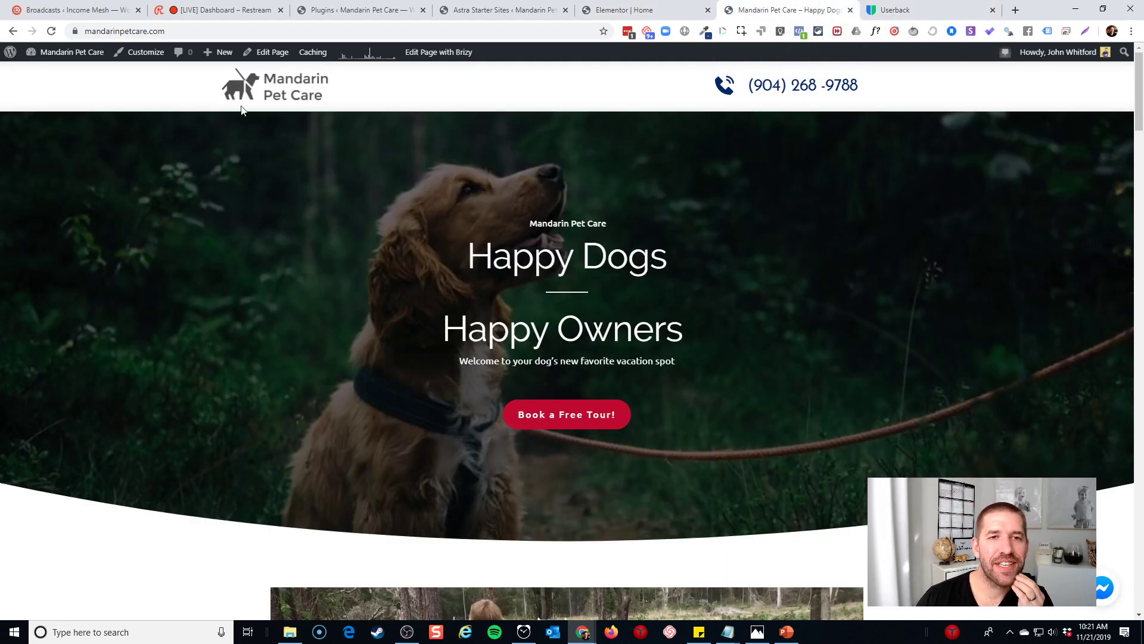
left_click(1015, 11)
type("crello")
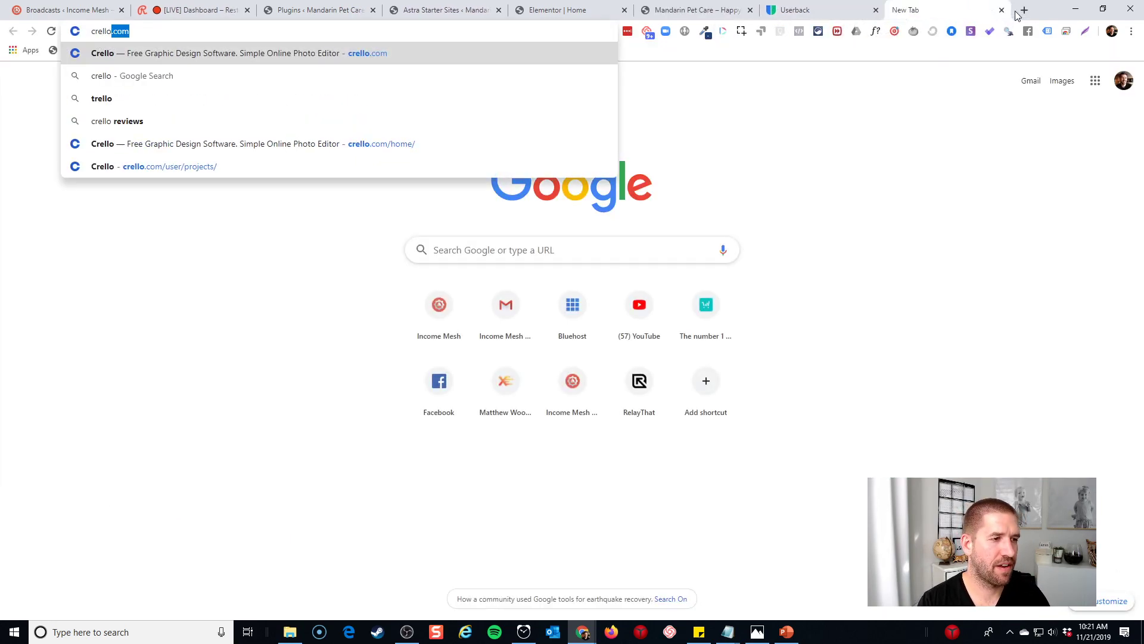
key("Return")
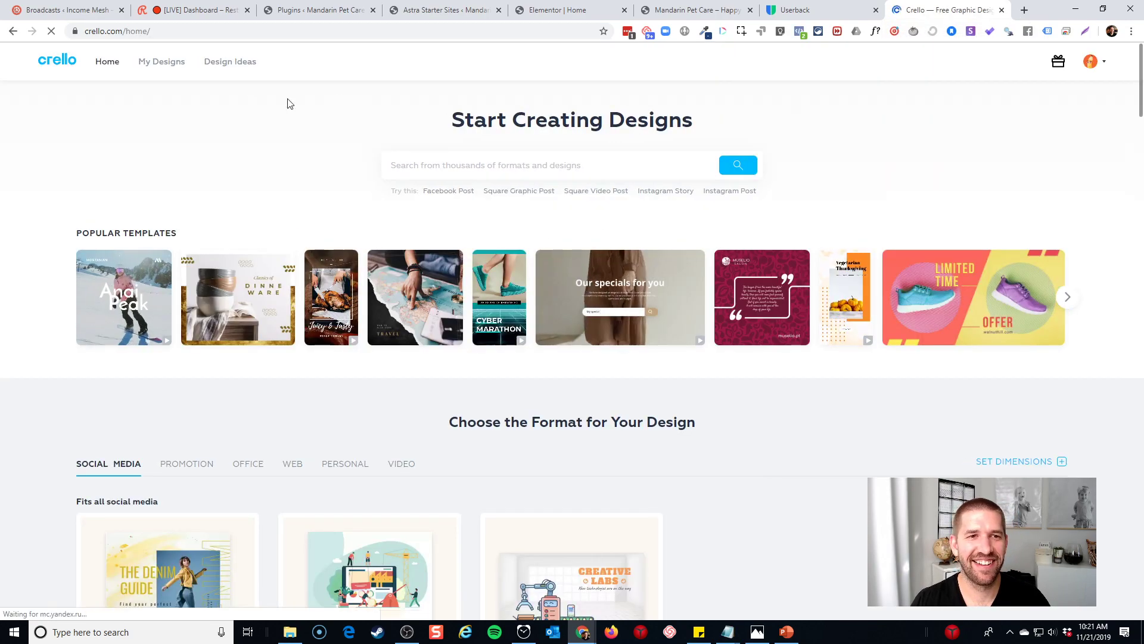
left_click(1028, 467)
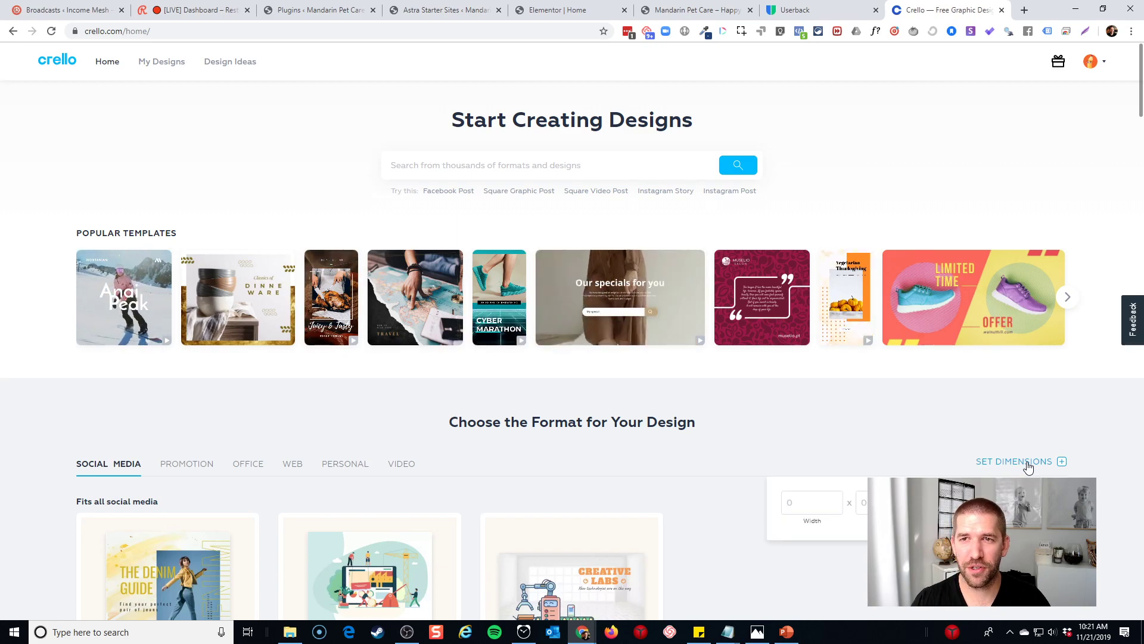
key("ctrl+w")
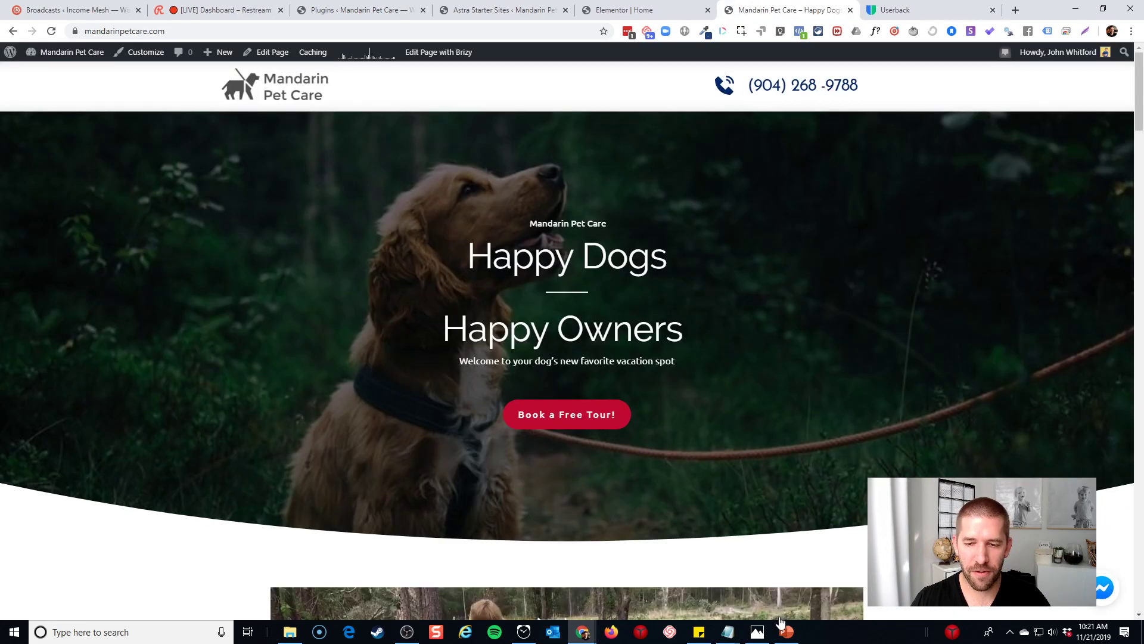
Delete the title and subtitle placeholders to leave the PowerPoint slide blank
left_click(786, 631)
left_click_drag(440, 256, 921, 499)
key("Delete")
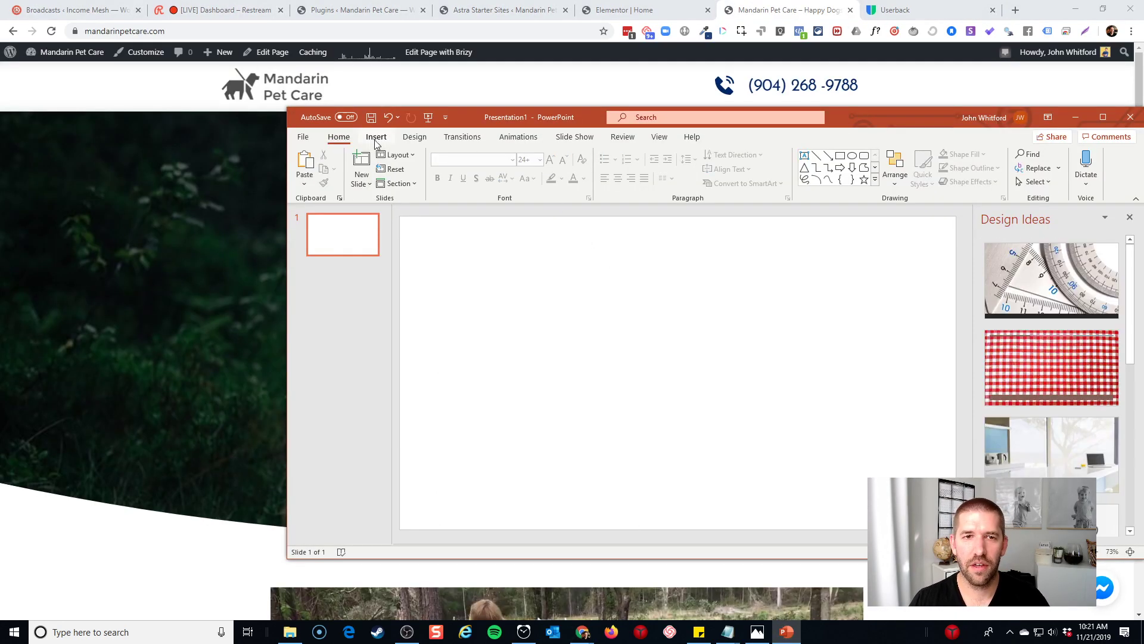
left_click(376, 136)
left_click_drag(880, 117, 790, 107)
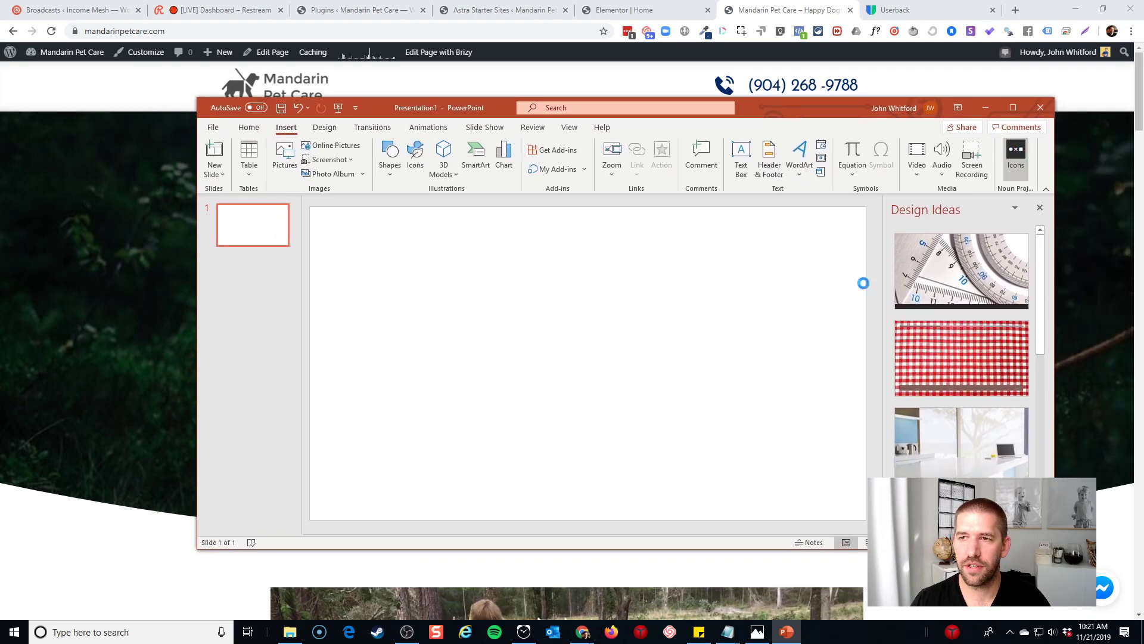
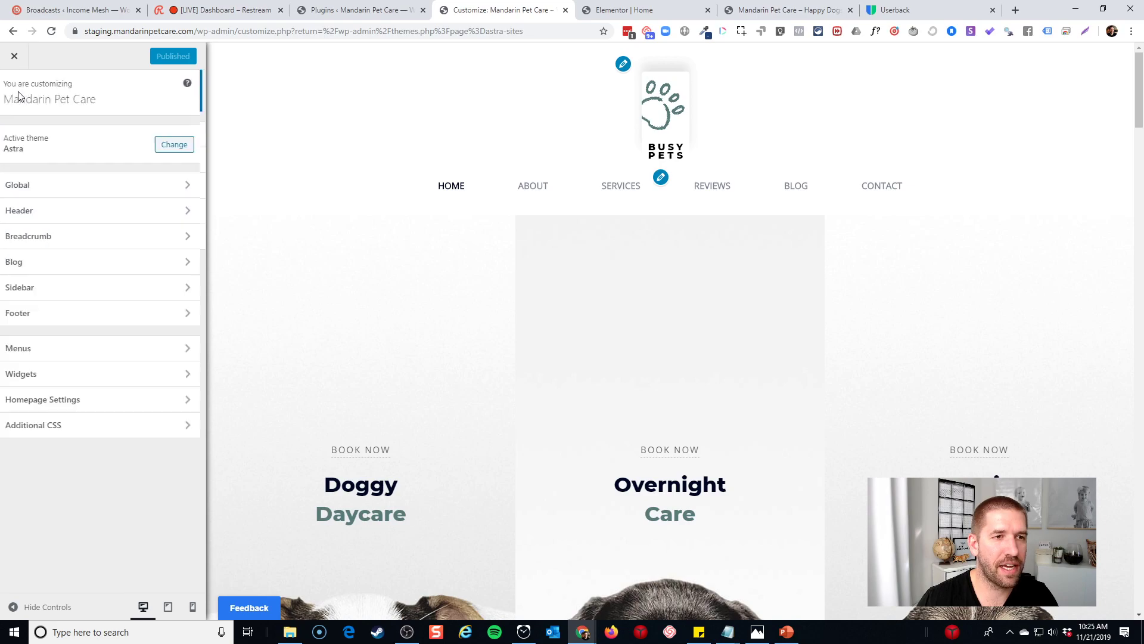
In the Astra Customizer's Site Identity, check the logo's suggested 180 × 60 px size
left_click(62, 212)
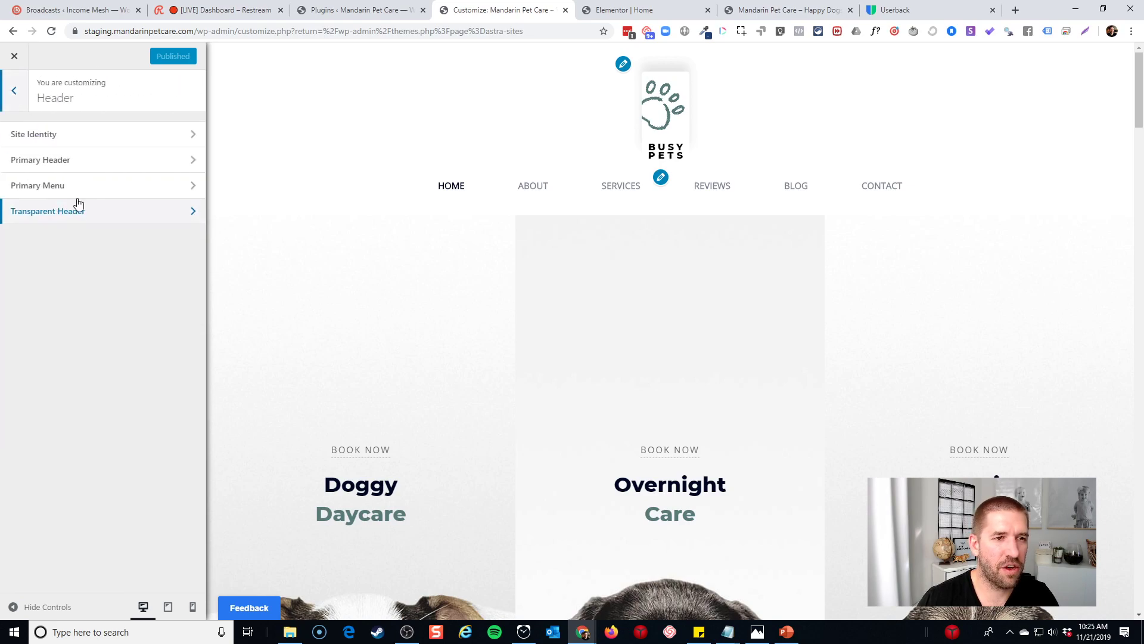
left_click(95, 165)
left_click(13, 92)
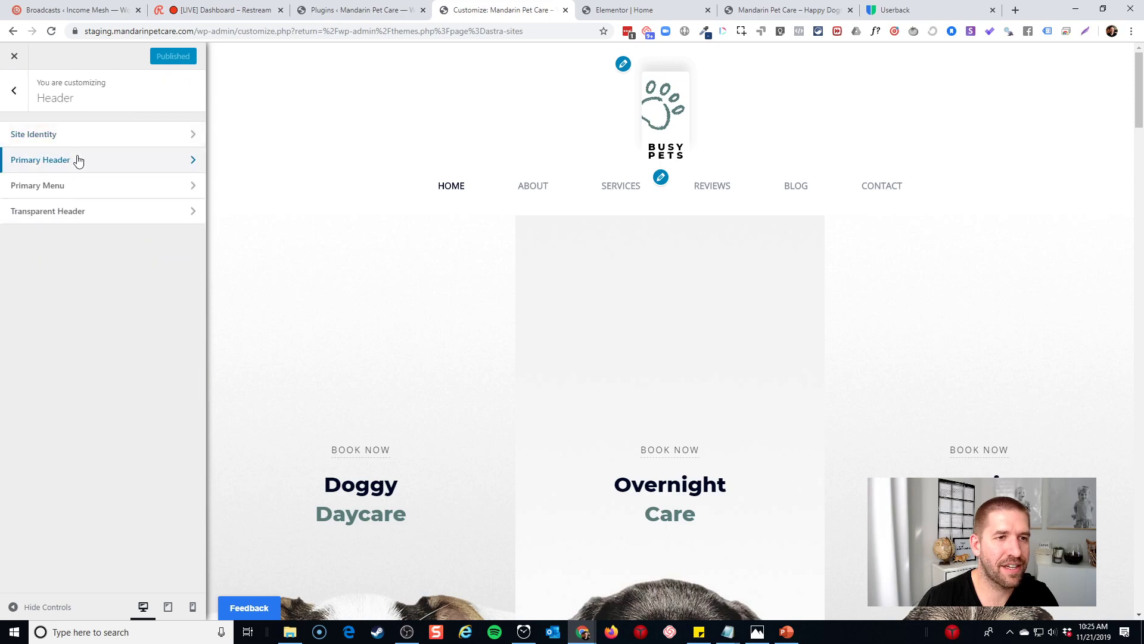
left_click(81, 143)
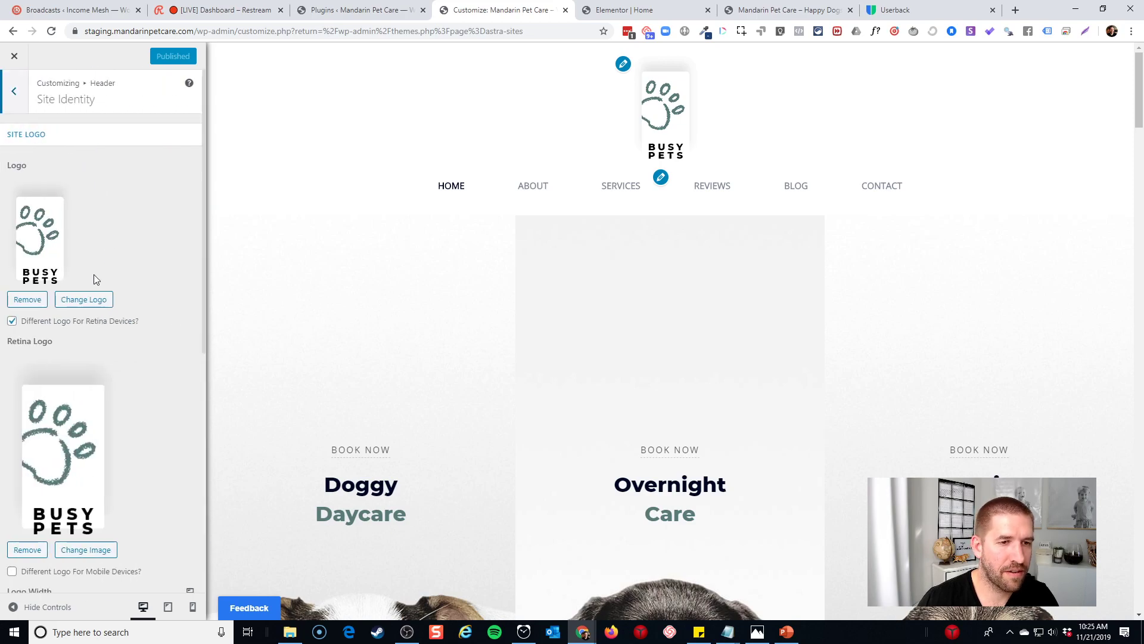
left_click(80, 299)
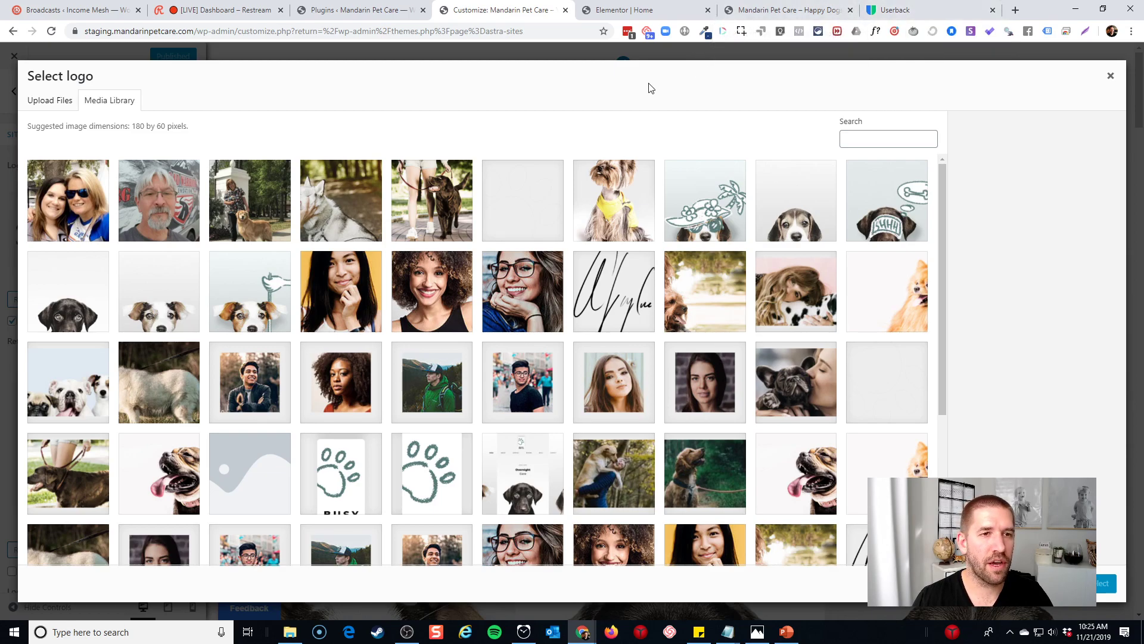
Bring up the live Mandarin Pet Care homepage tab, then start a new browser tab
key("alt+Tab")
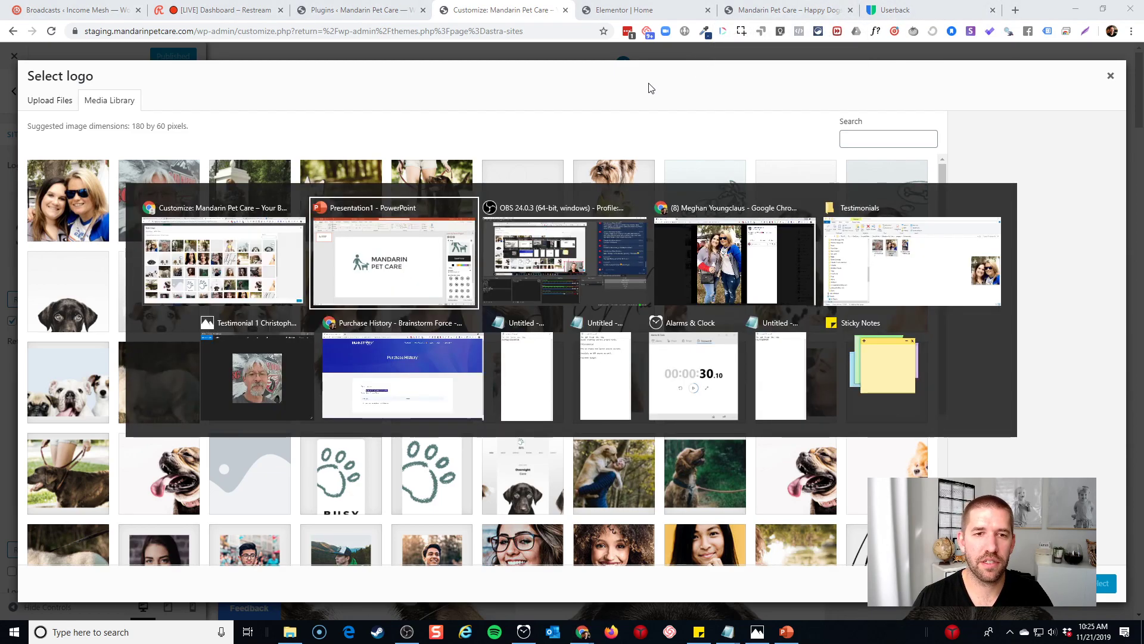
key("Escape")
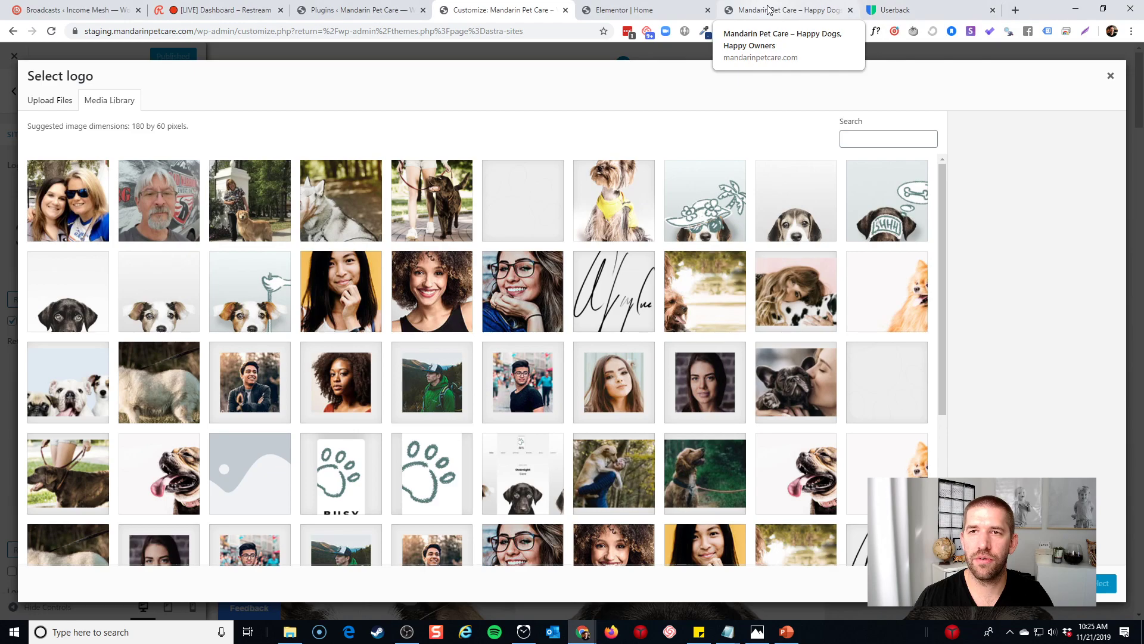
left_click(769, 10)
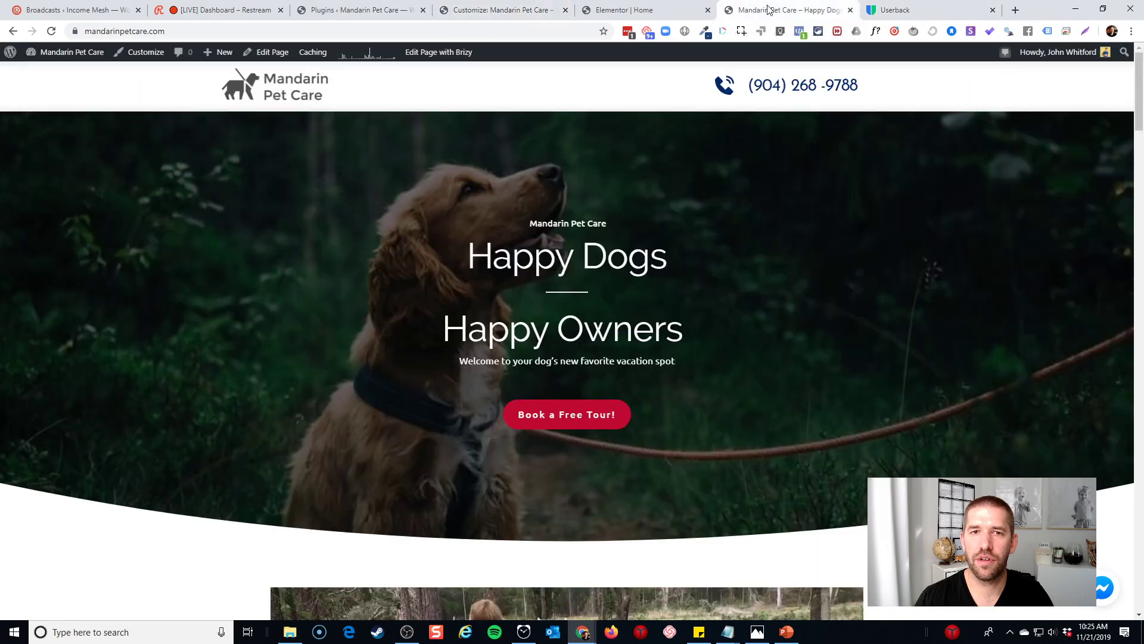
left_click(1015, 11)
Go to Crello and create a custom-size design of width 180 and height 60 px
type("crello.")
key("Return")
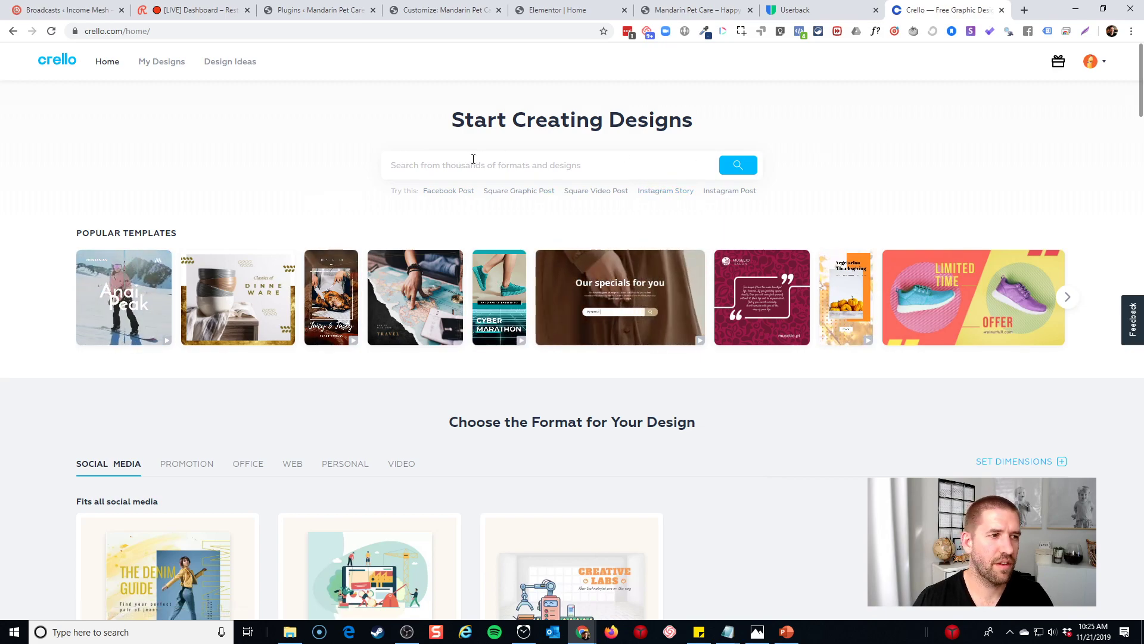
left_click(1020, 463)
left_click(827, 505)
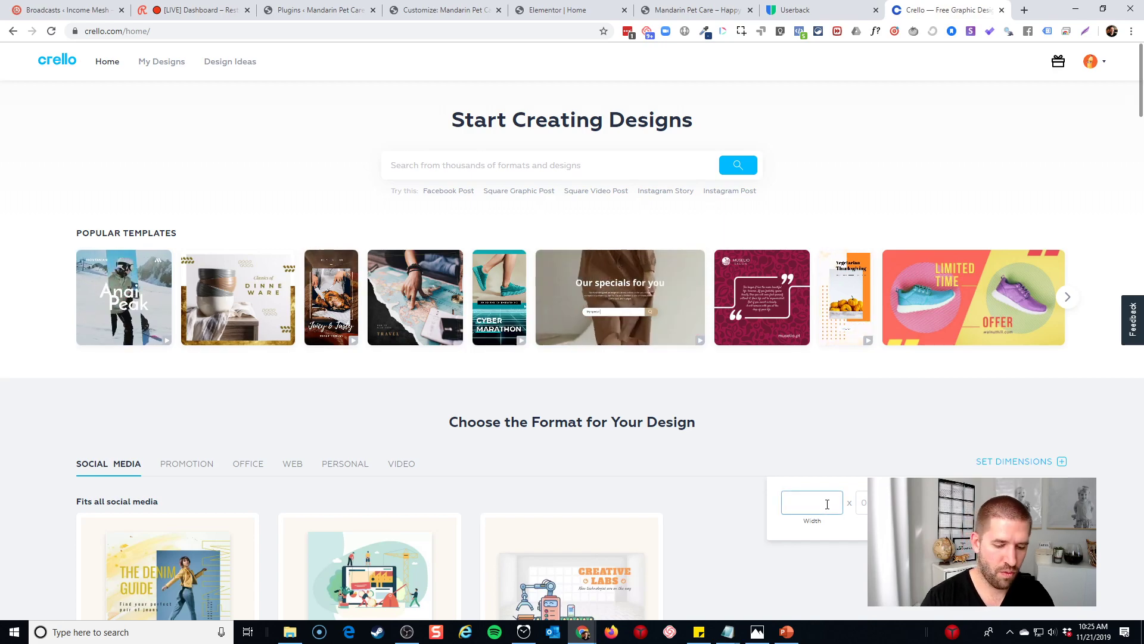
type("180")
key("Tab")
type("60")
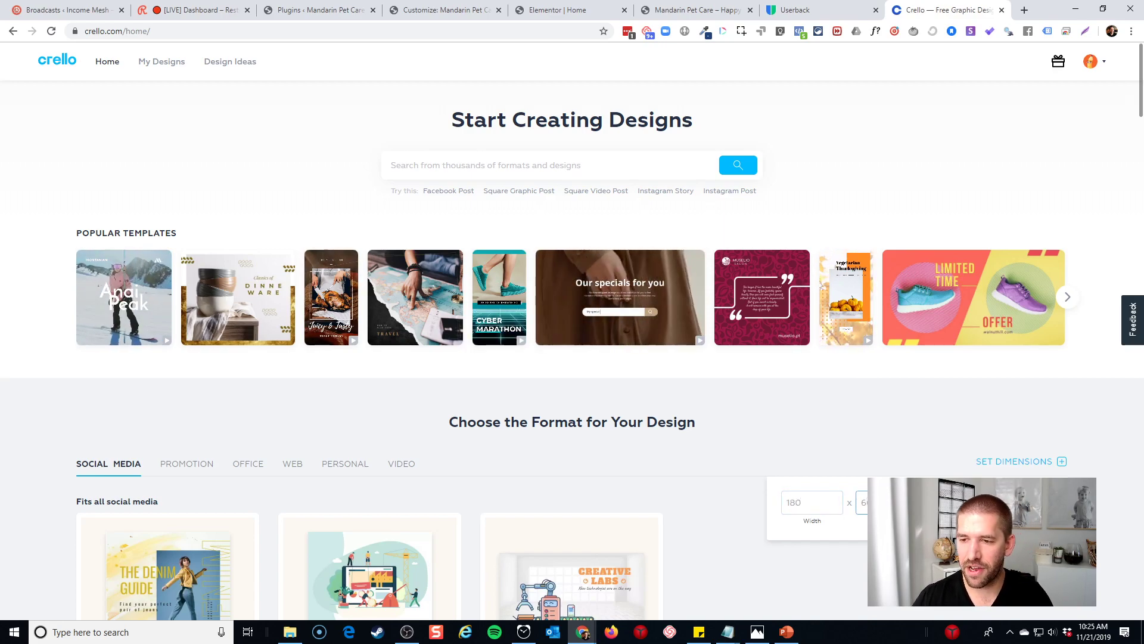
key("Return")
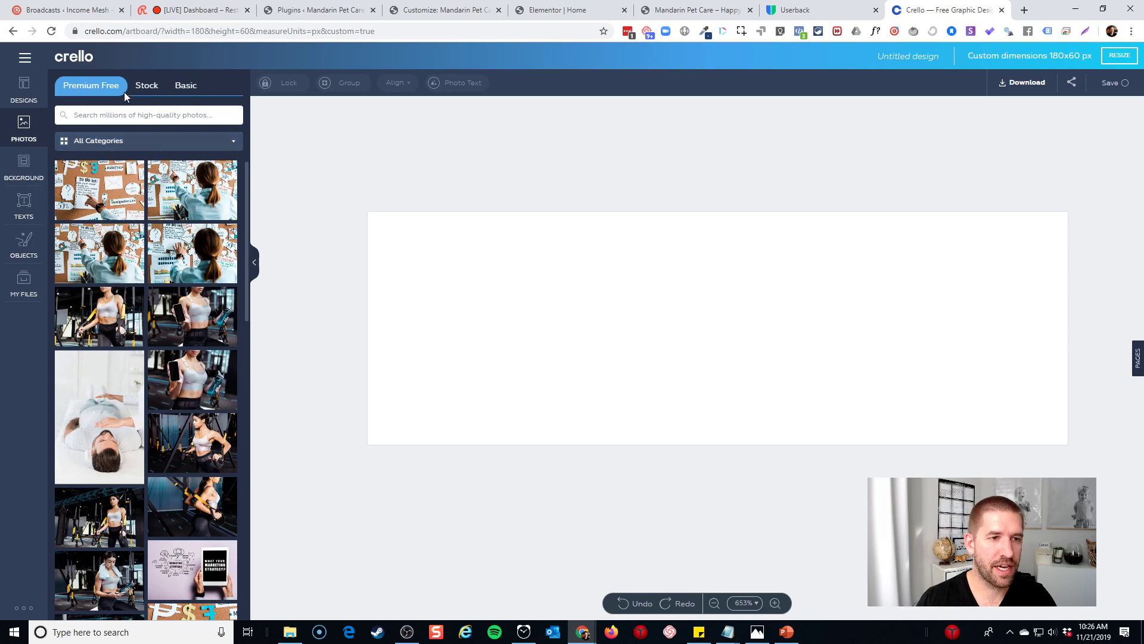
Add a heading reading 'MANDARIN PET CARE', then delete the words PET CARE
left_click(24, 205)
left_click(122, 124)
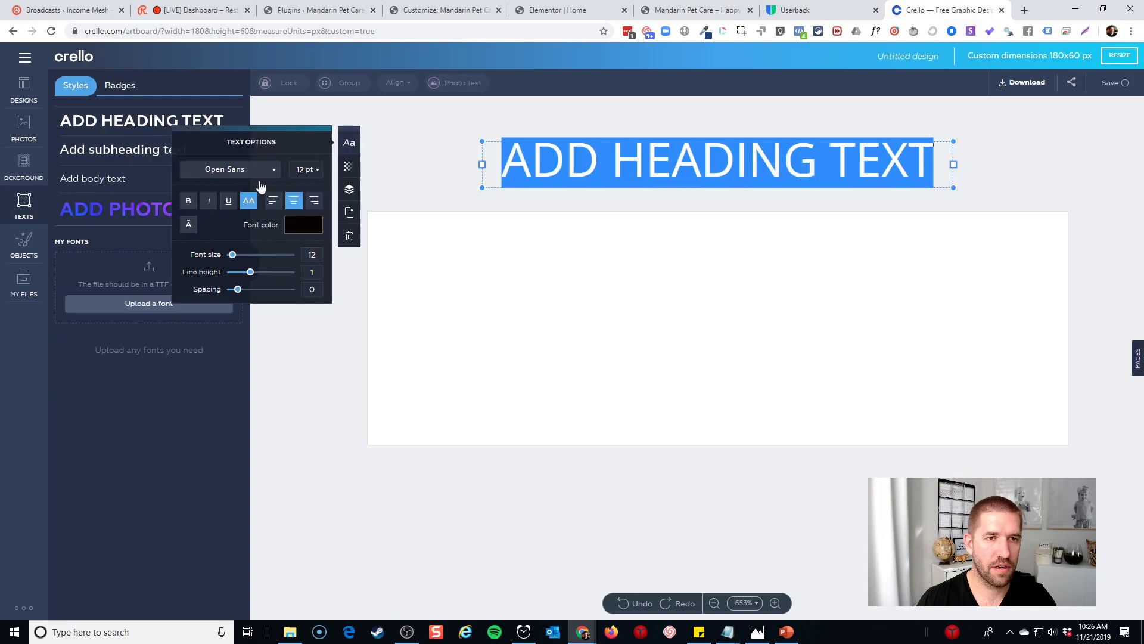
type("MANDA")
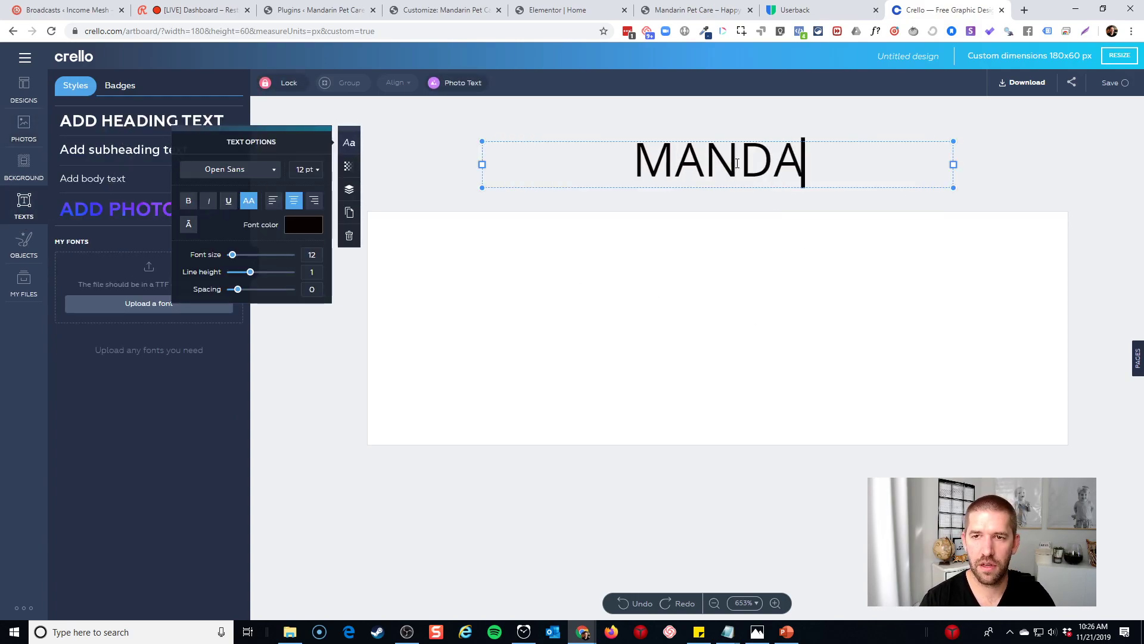
type("RIN PET CARE")
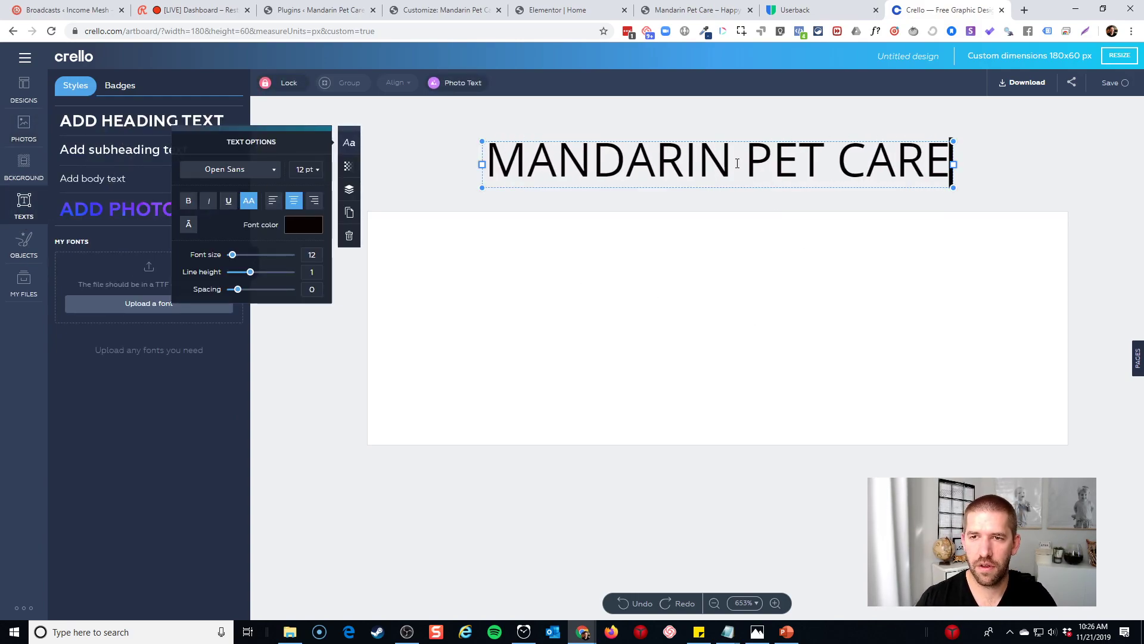
left_click_drag(763, 167, 1107, 179)
key("BackSpace")
key("BackSpace")
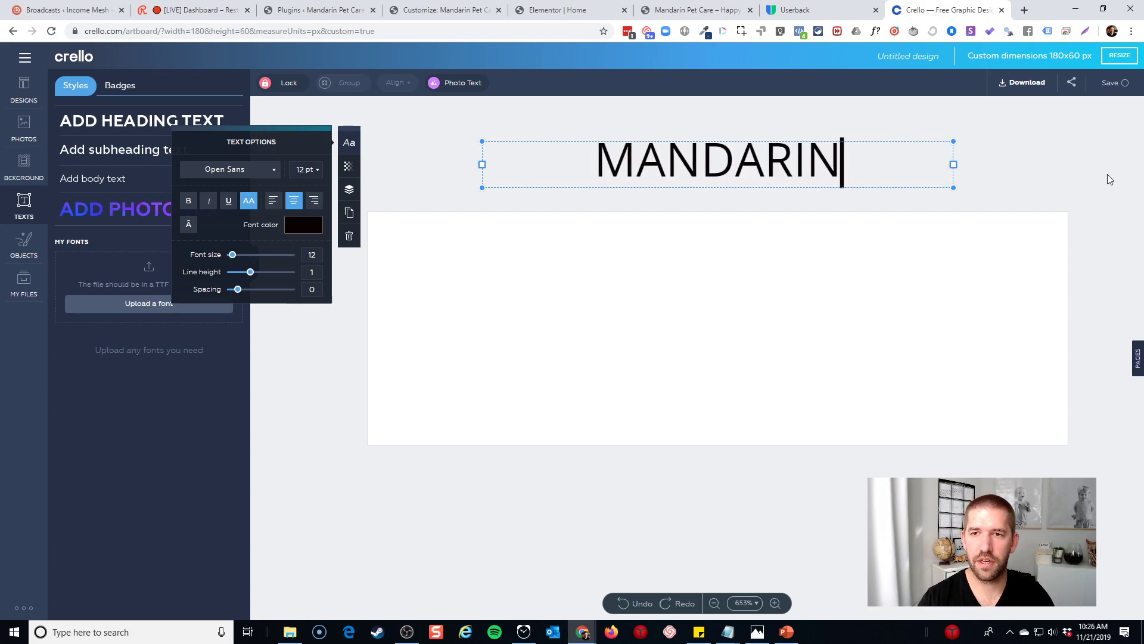
left_click(635, 278)
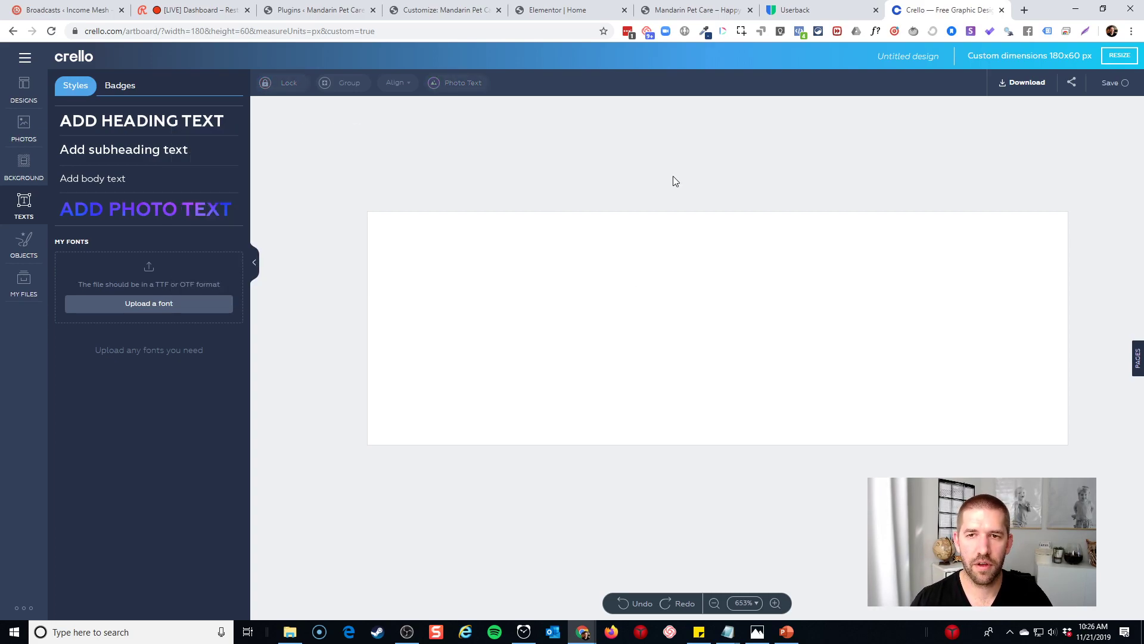
Add a new heading reading MANDARIN, placed lower and right on the artboard
left_click(127, 128)
left_click_drag(759, 185, 787, 308)
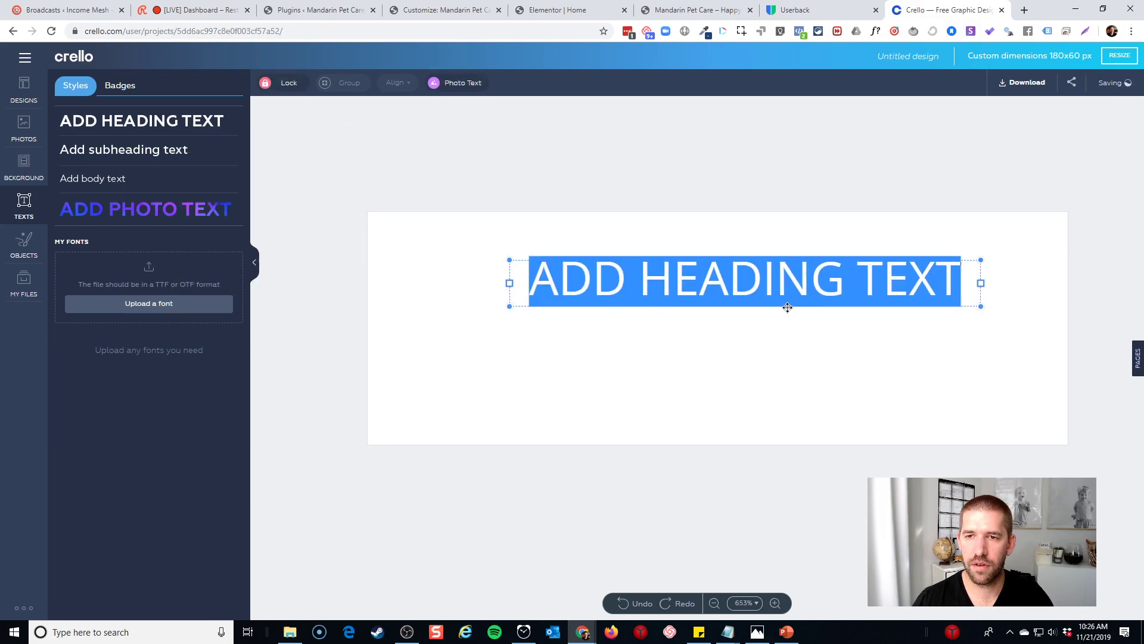
type("MANDARIN")
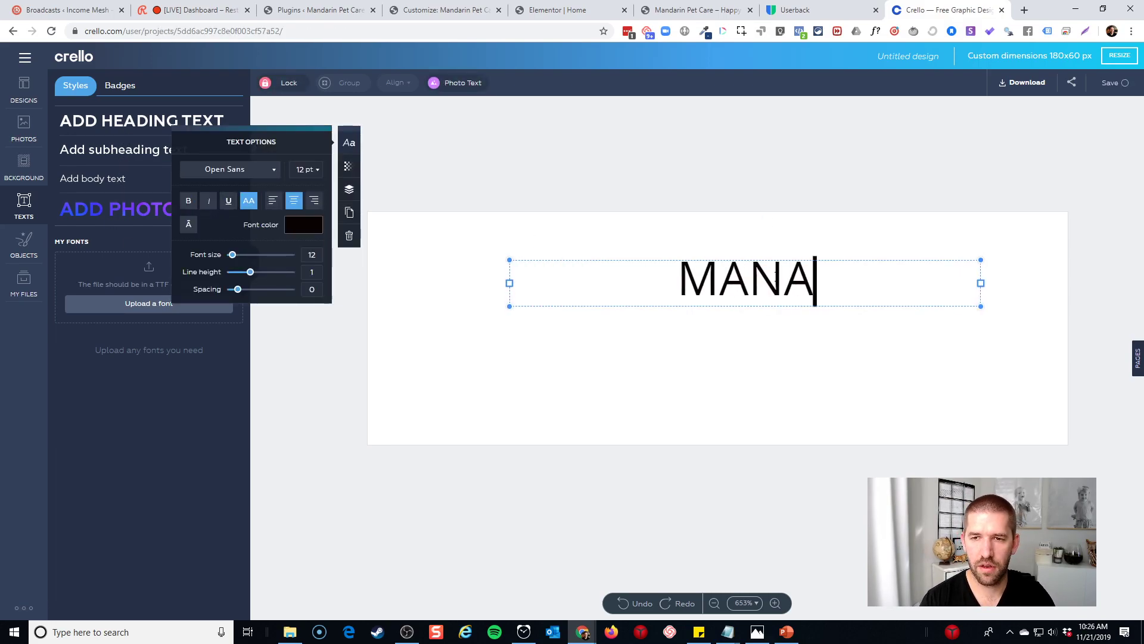
double_click(777, 275)
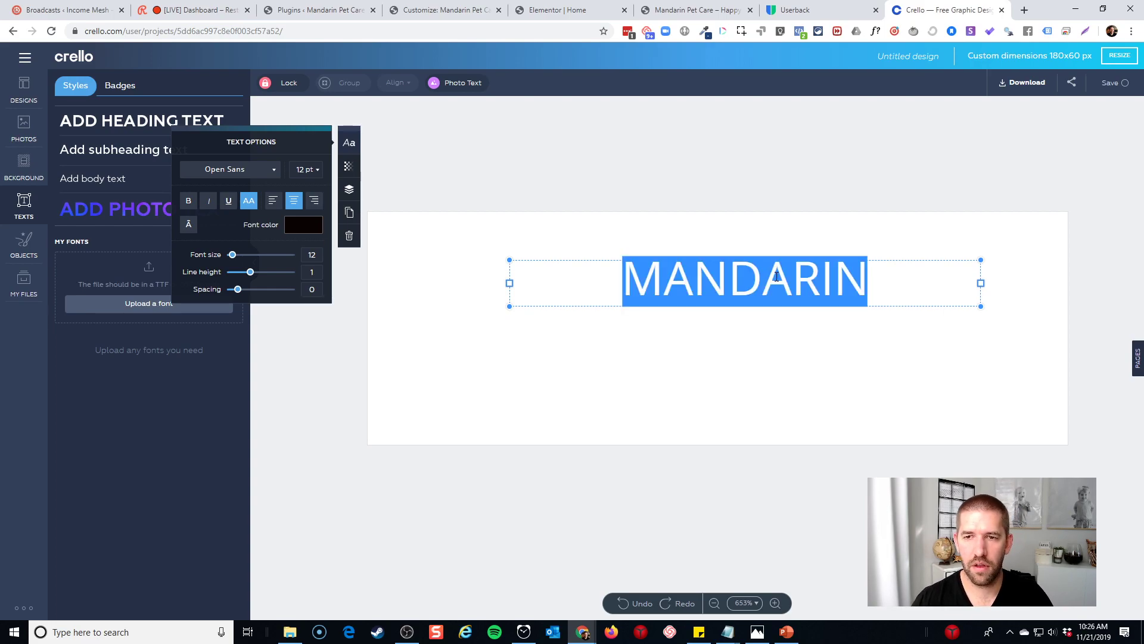
Set the MANDARIN heading to the Montserrat font in bold
left_click(252, 173)
type("MON")
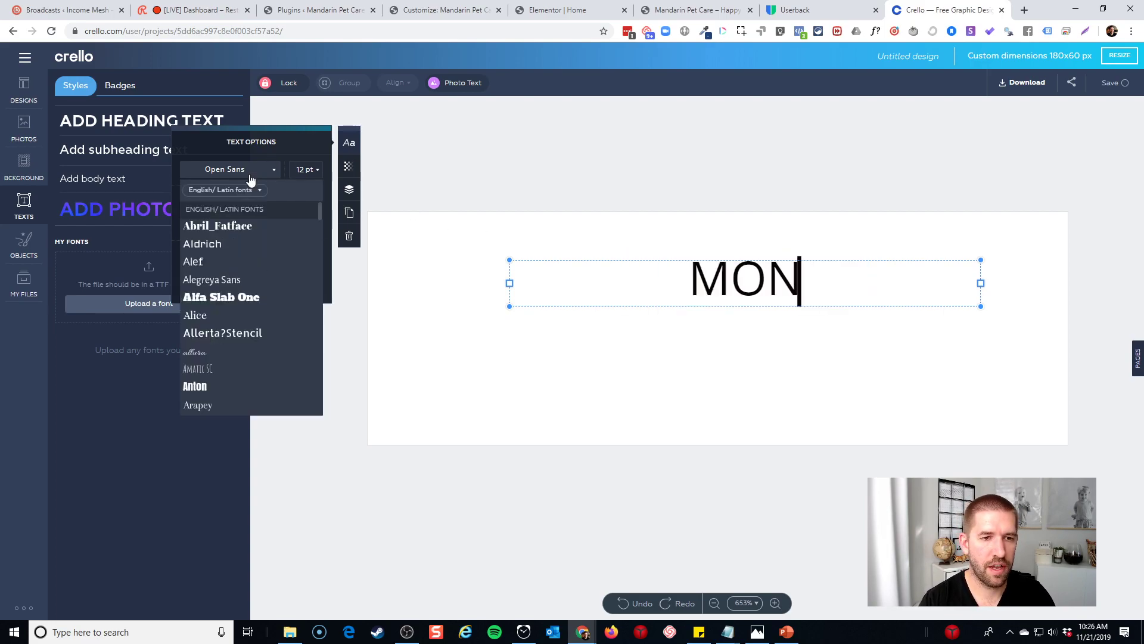
key("ctrl+z")
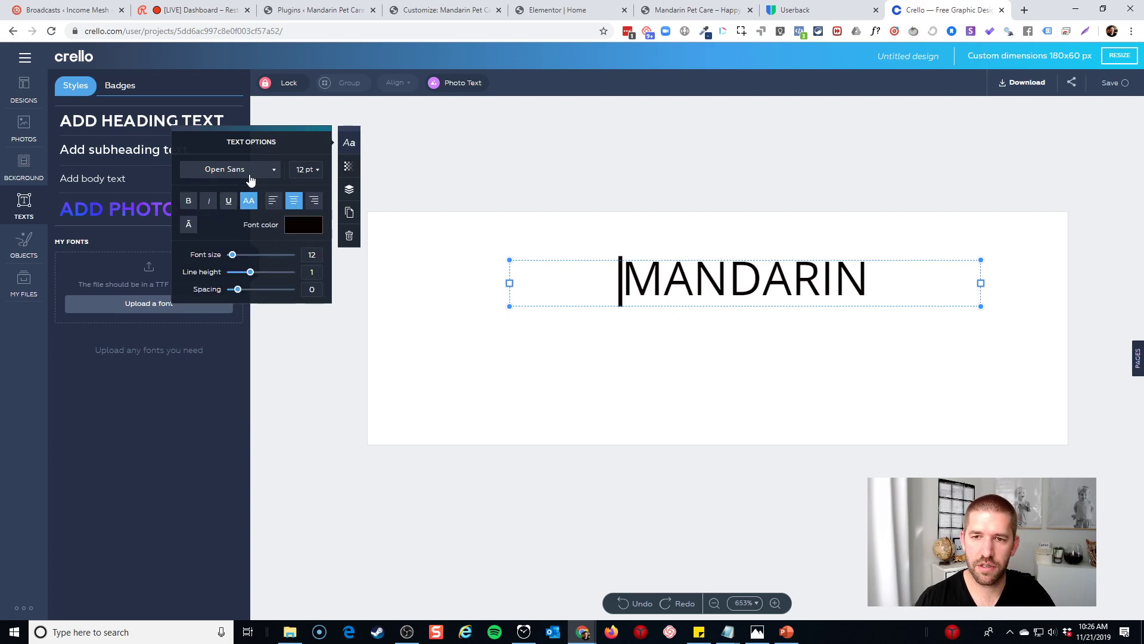
key("ctrl+a")
left_click(237, 176)
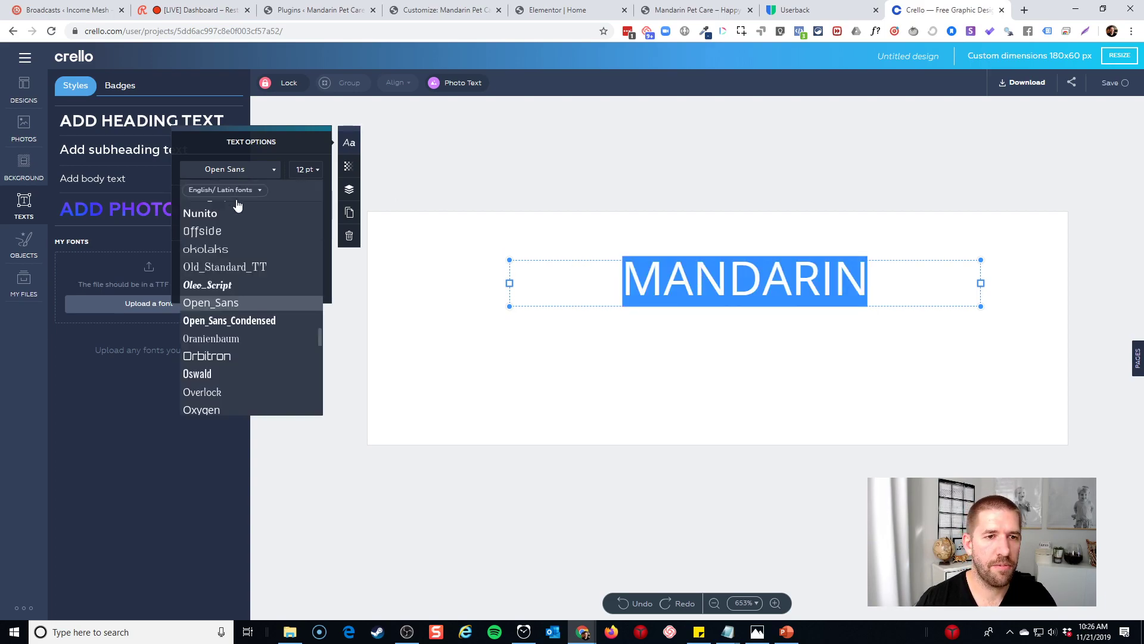
scroll(237, 248, "up", 2)
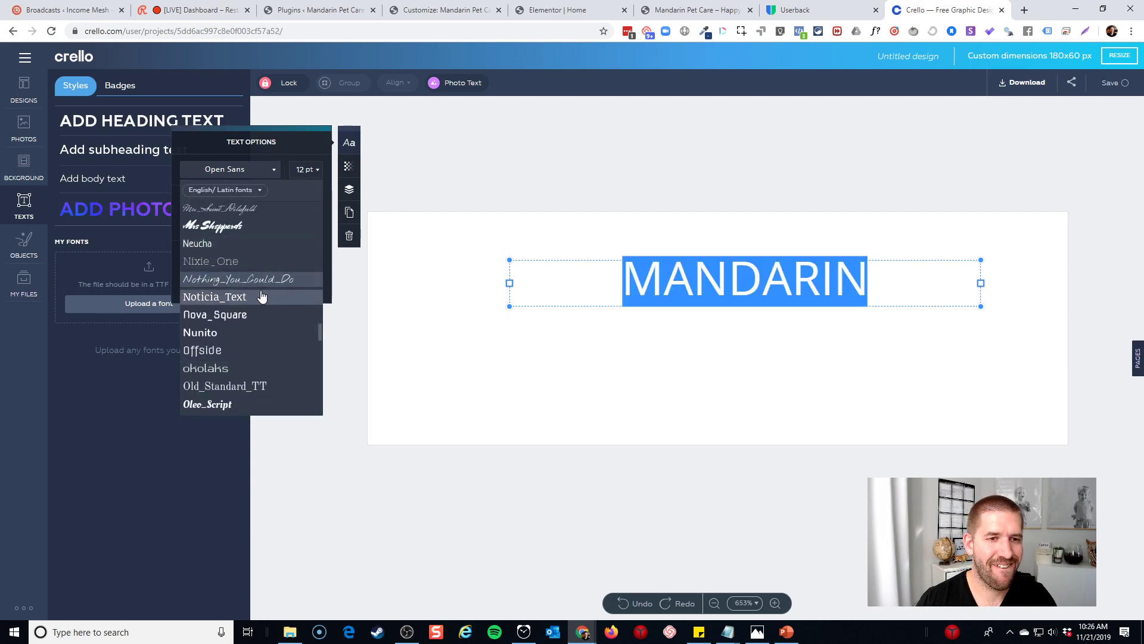
scroll(259, 296, "up", 1)
scroll(256, 295, "up", 1)
left_click(232, 256)
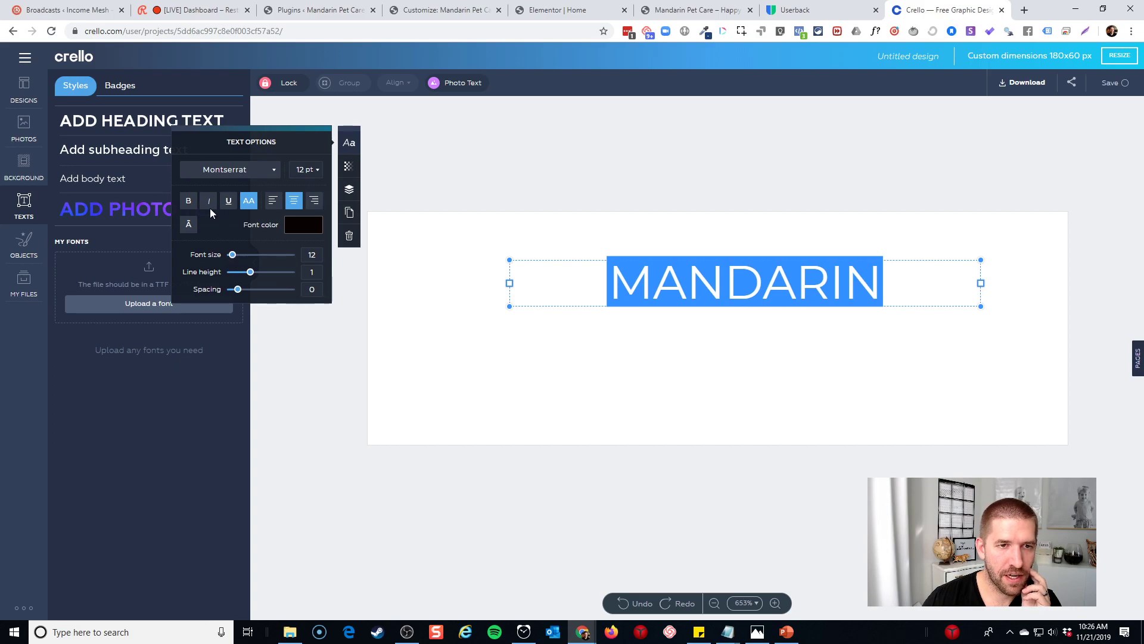
left_click(188, 201)
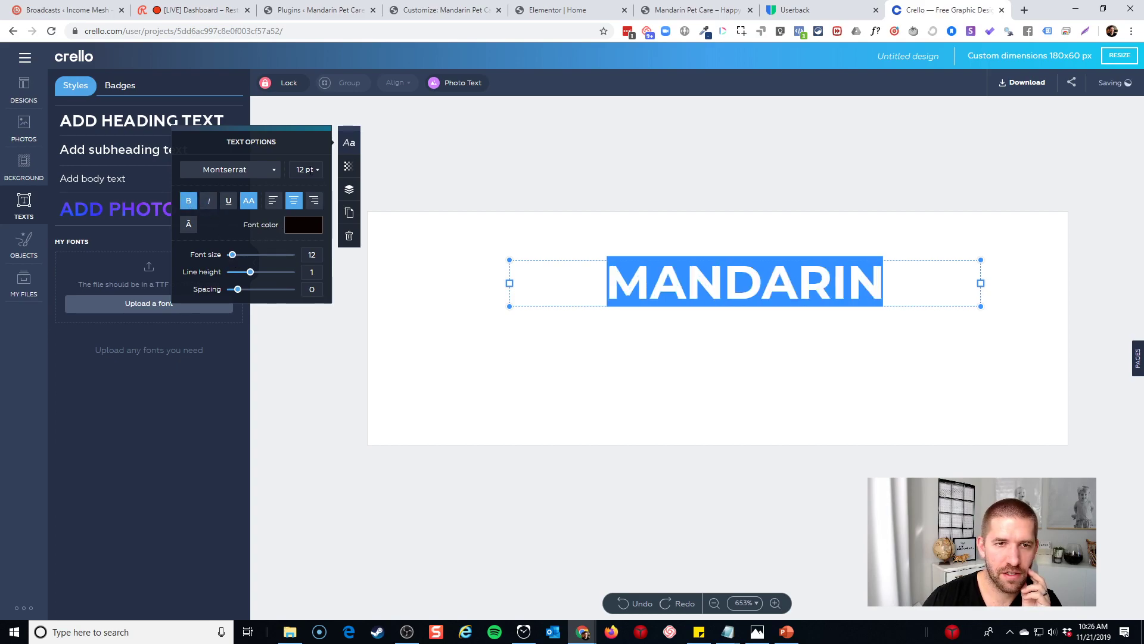
key("Escape")
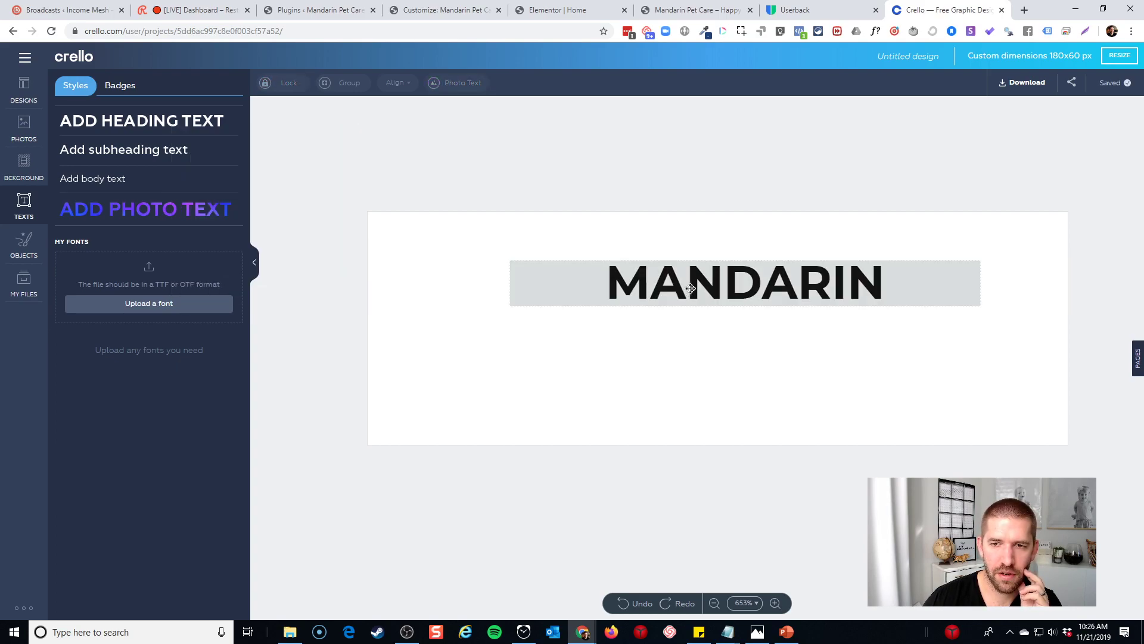
Enlarge MANDARIN to size 18 and move it up and right
double_click(690, 289)
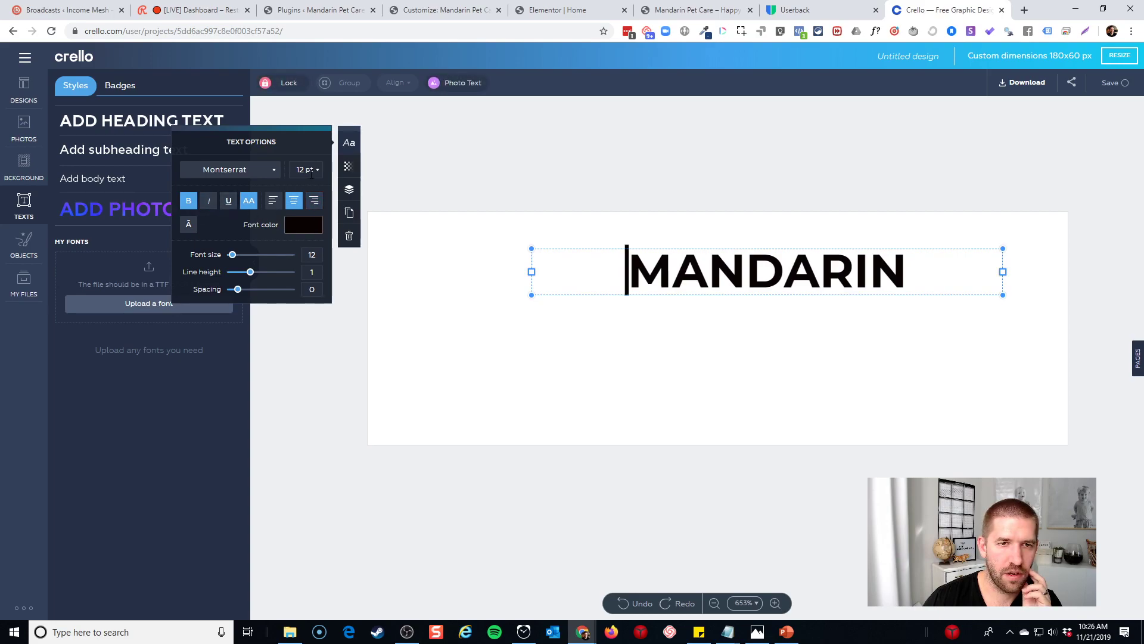
left_click_drag(232, 255, 235, 256)
left_click(702, 340)
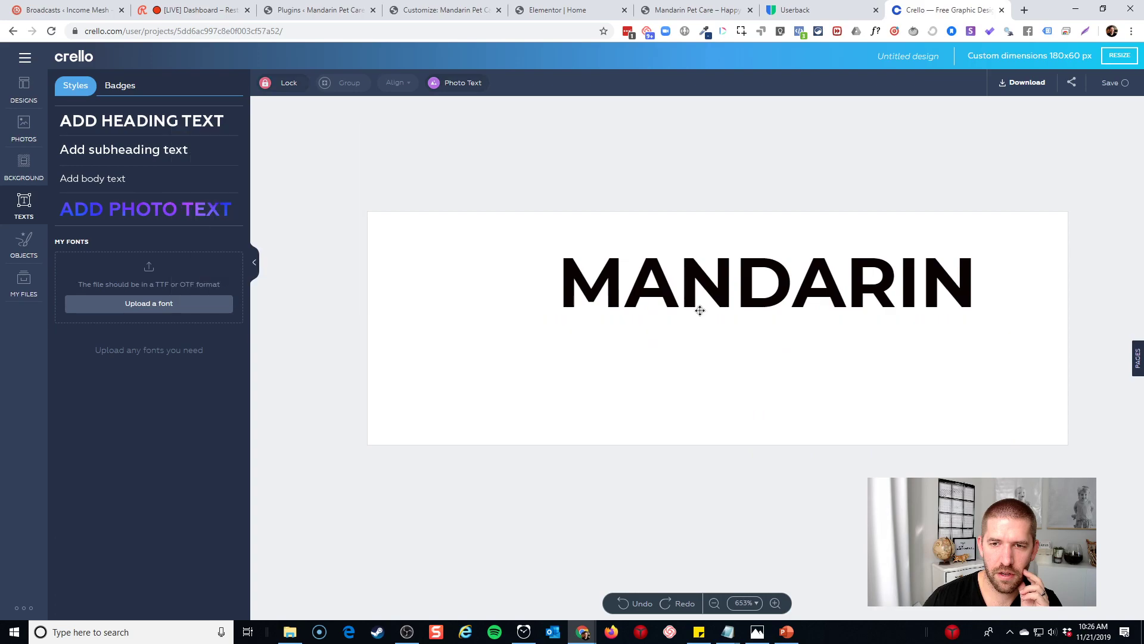
left_click_drag(698, 306, 753, 285)
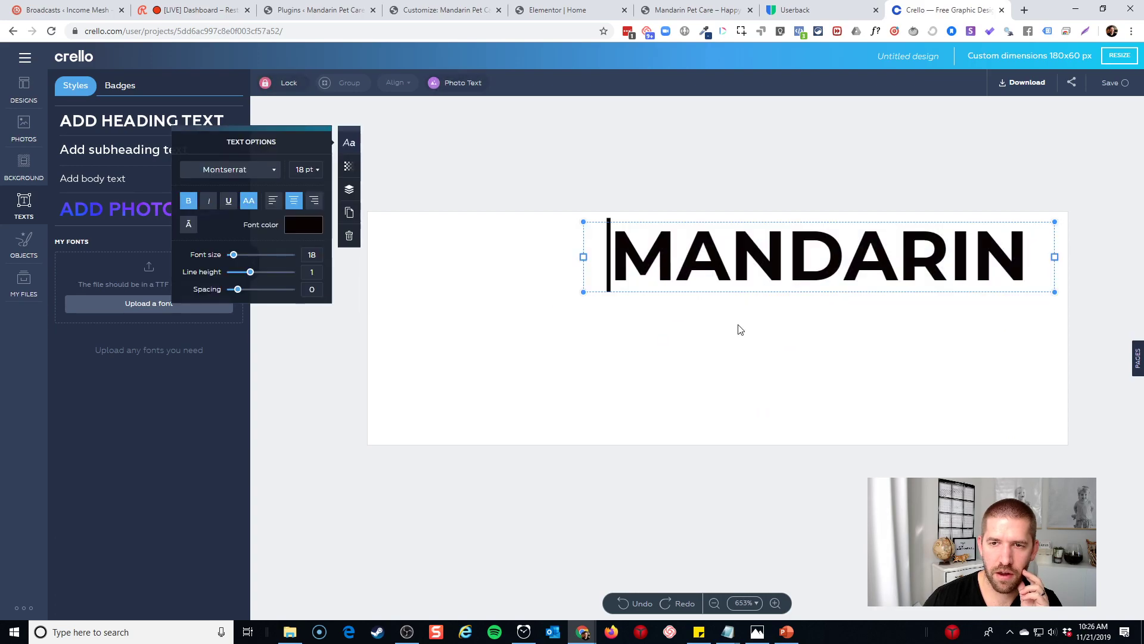
left_click(664, 307)
left_click(659, 269)
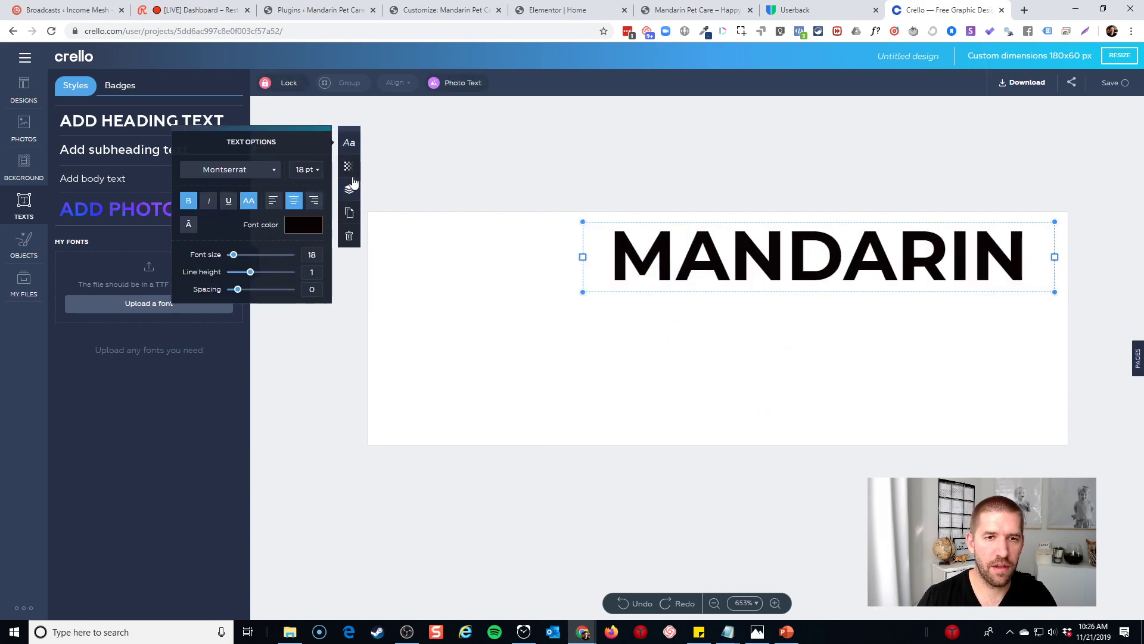
Duplicate MANDARIN below itself and turn it into regular-weight, left-aligned 'PET CARE'
left_click(349, 212)
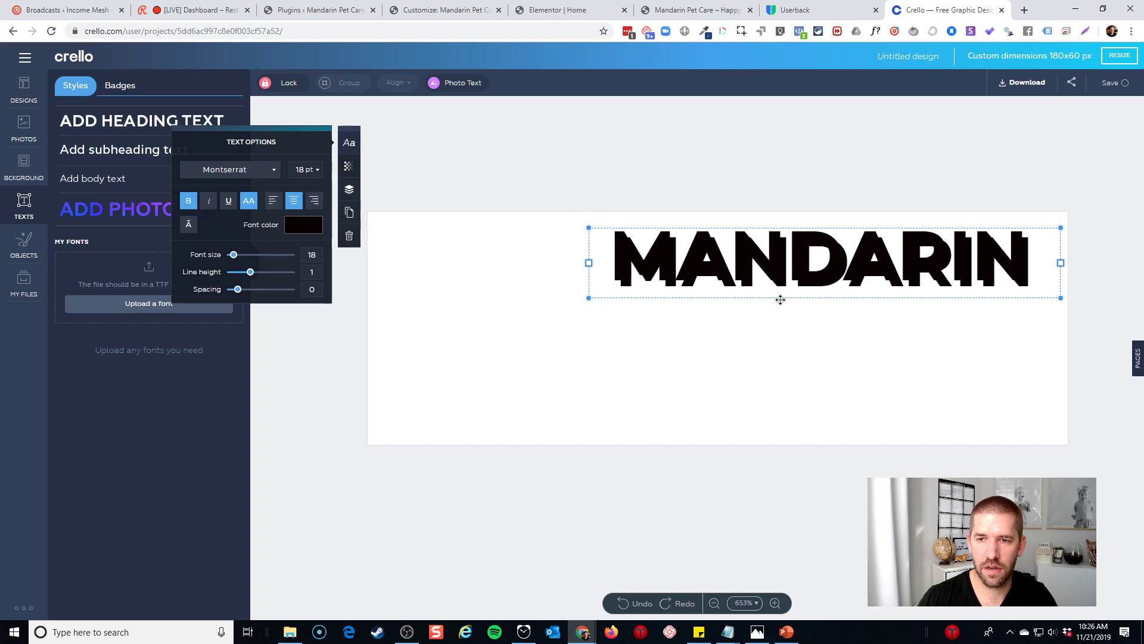
left_click_drag(781, 299, 784, 383)
double_click(639, 354)
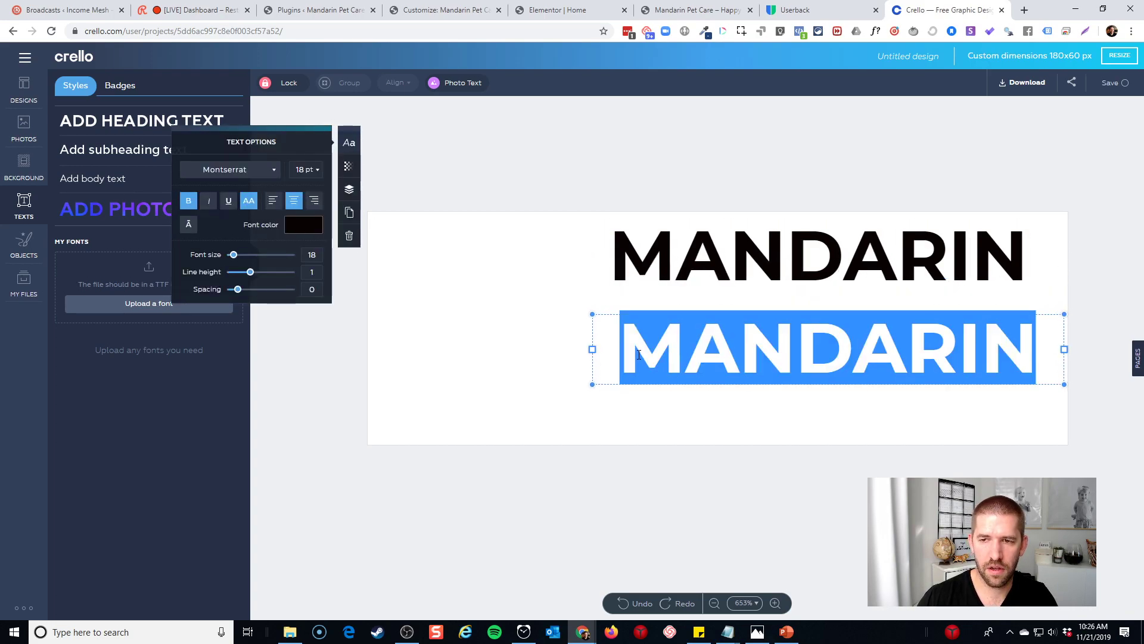
type("PET CARE")
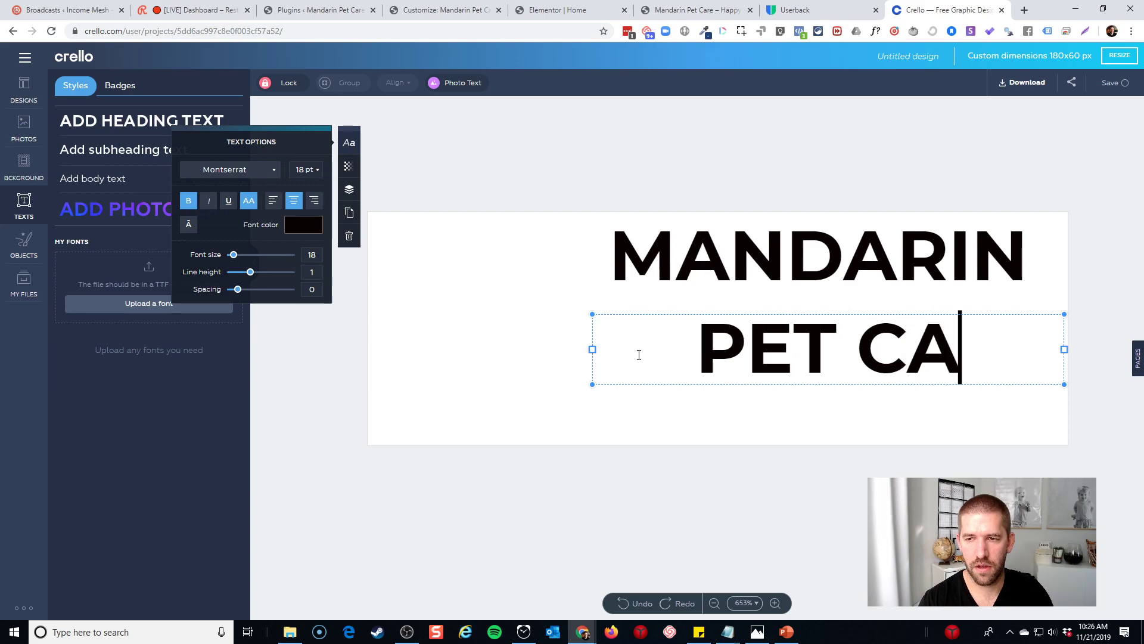
triple_click(659, 365)
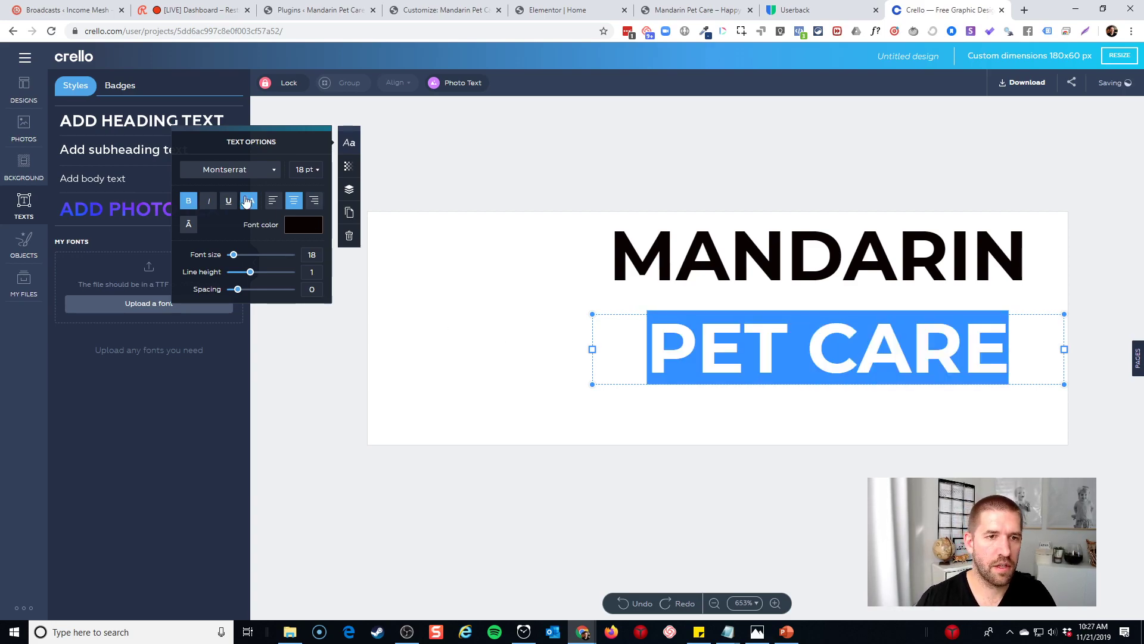
left_click(184, 203)
left_click(719, 410)
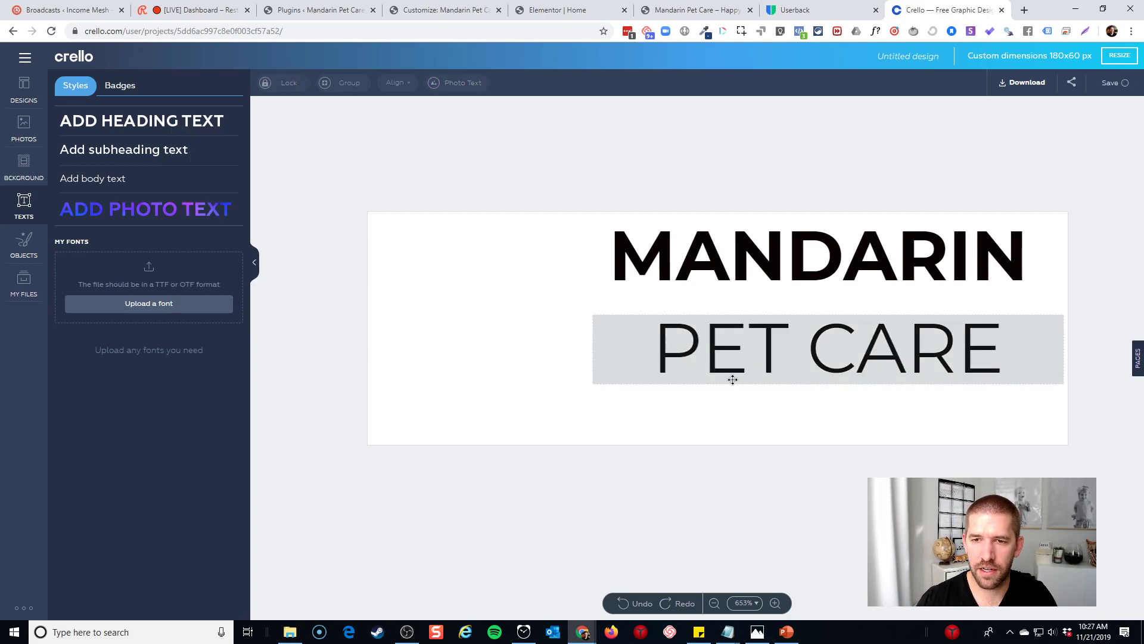
left_click_drag(732, 380, 746, 382)
left_click(272, 200)
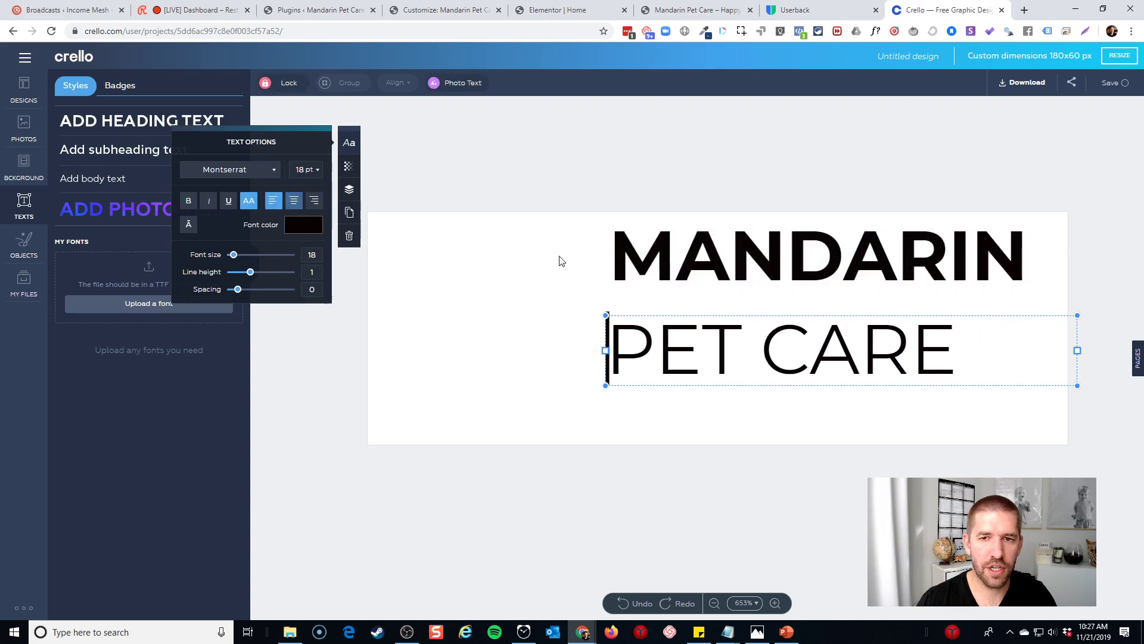
Left-align MANDARIN and line PET CARE up just below it
left_click(740, 282)
left_click(277, 200)
left_click(342, 259)
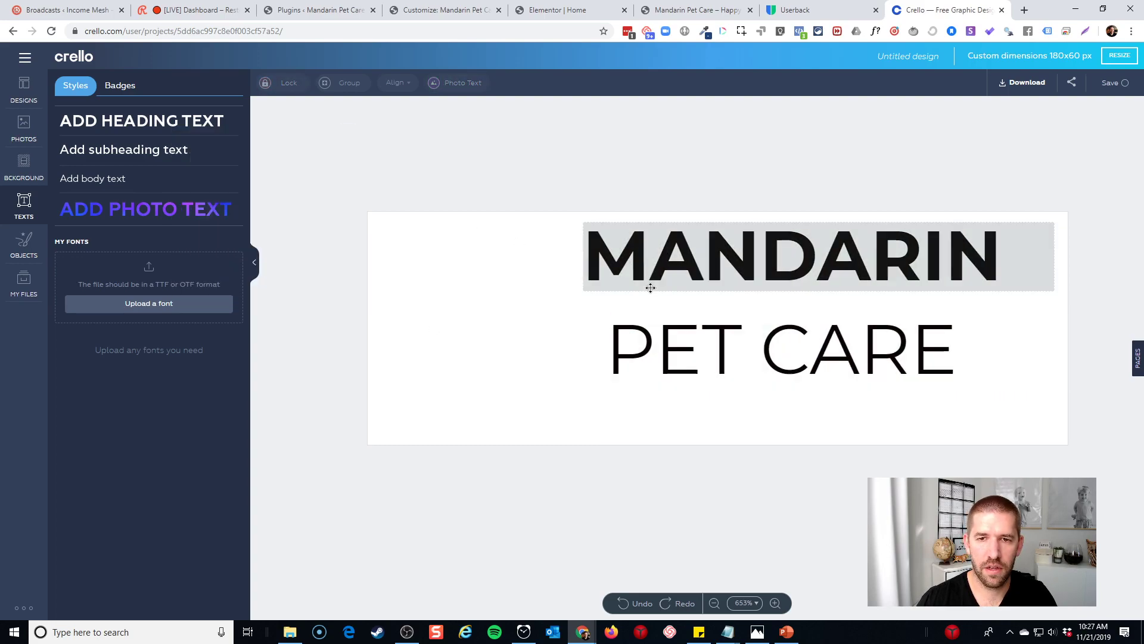
left_click_drag(665, 276, 708, 278)
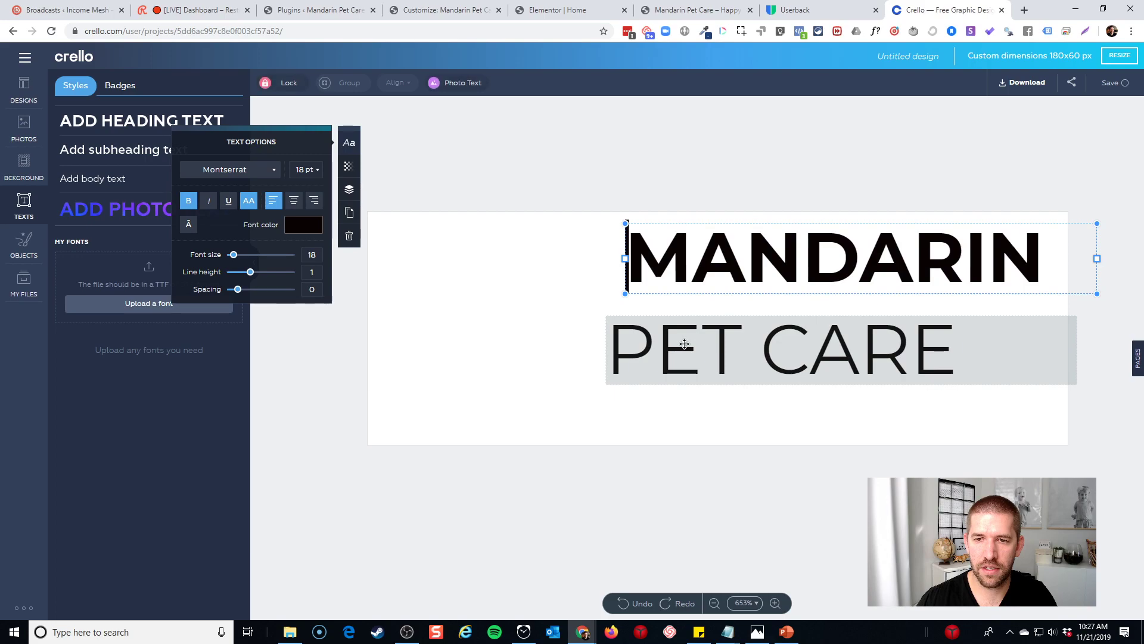
left_click_drag(684, 344, 715, 335)
left_click_drag(703, 274, 666, 284)
left_click(489, 358)
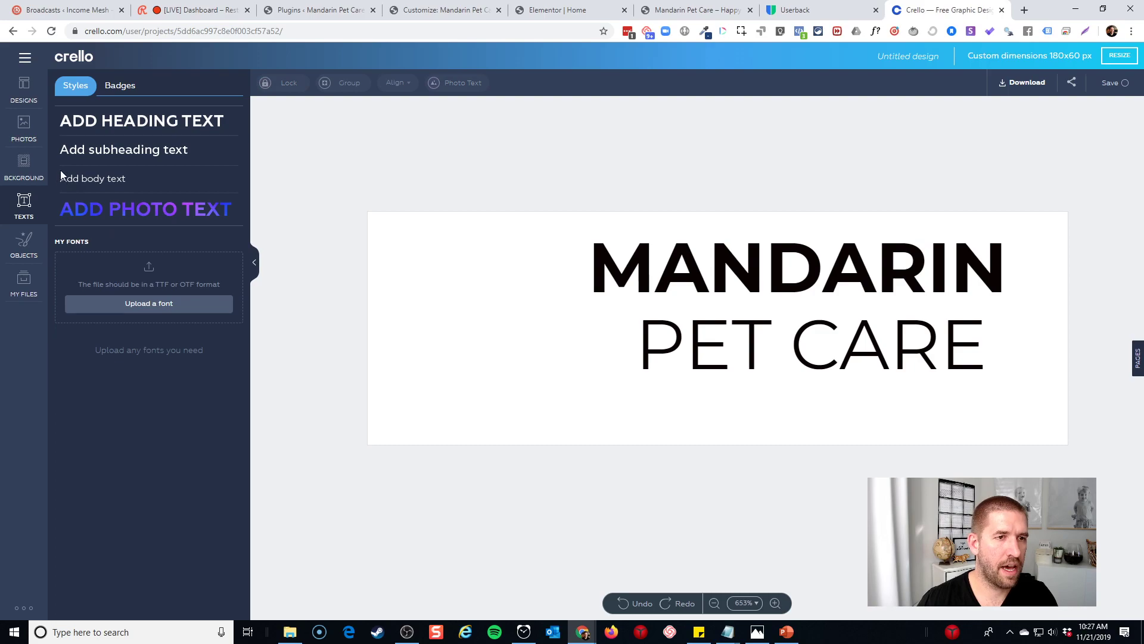
Search the Objects illustrations for 'dog'
left_click(24, 245)
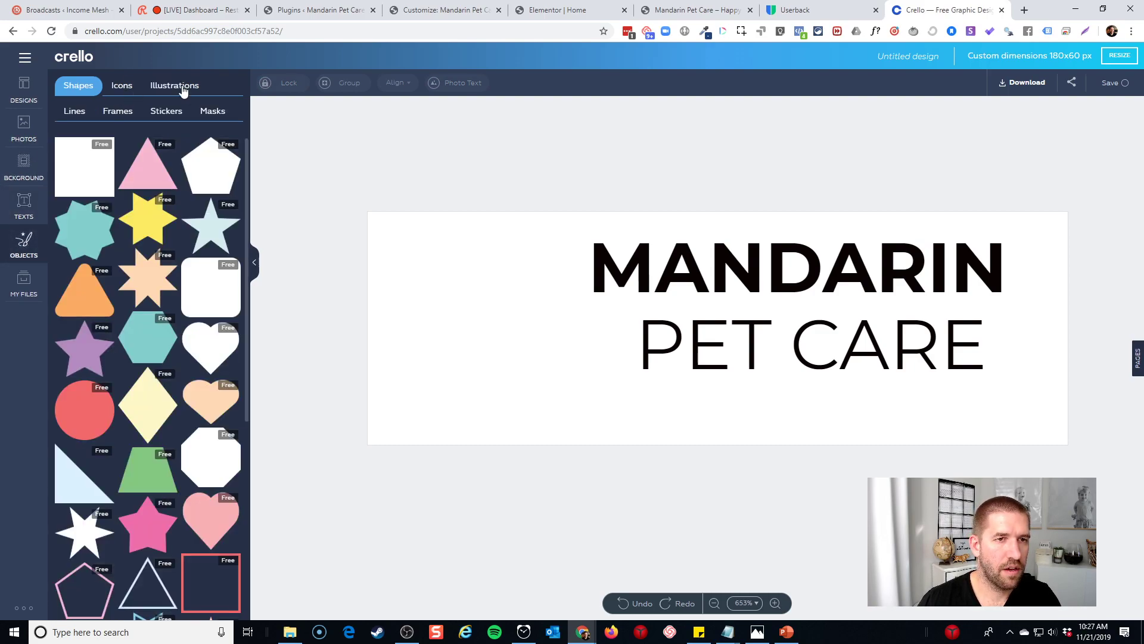
left_click(175, 86)
left_click(153, 138)
type("dog")
key("Return")
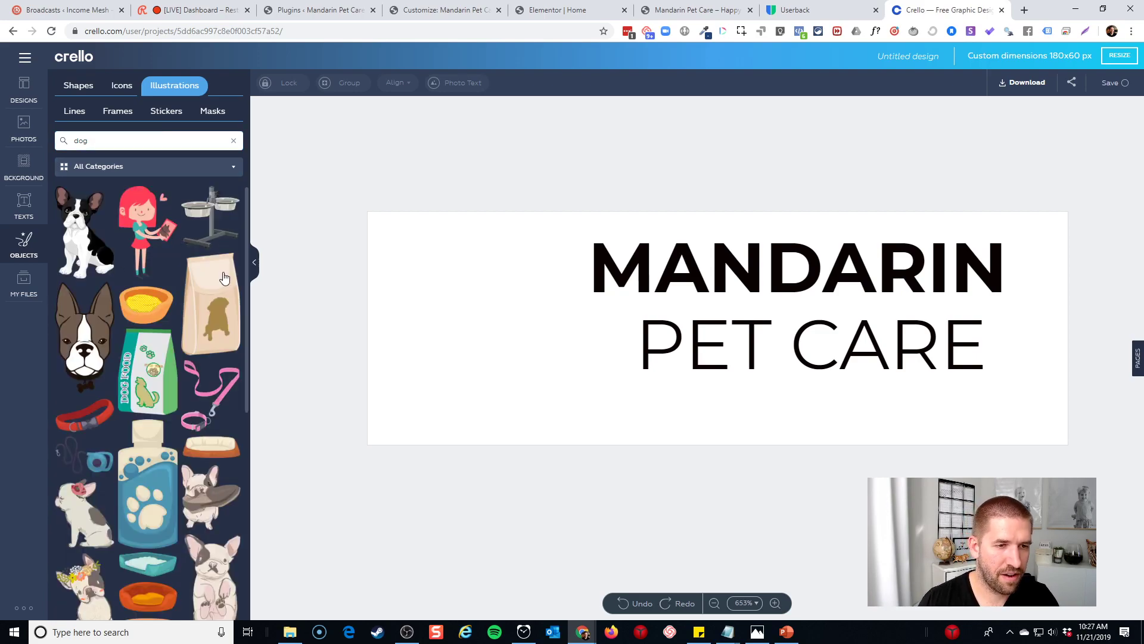
scroll(224, 278, "down", 15)
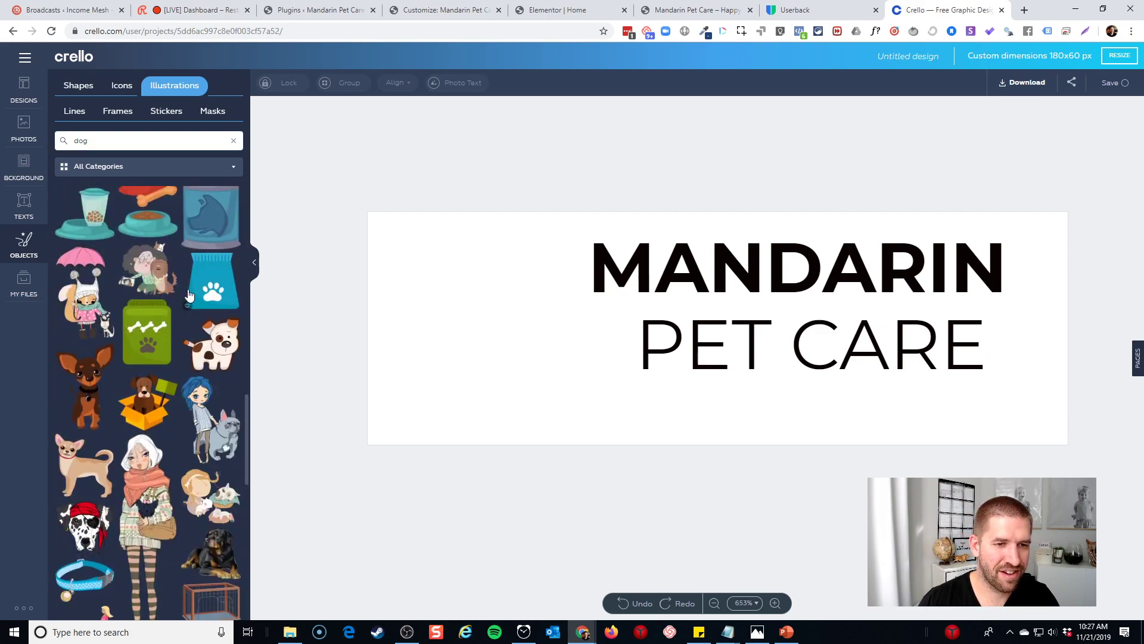
Add the sitting-dog icon from the Icons results and place it left of the text
left_click(122, 85)
left_click(122, 143)
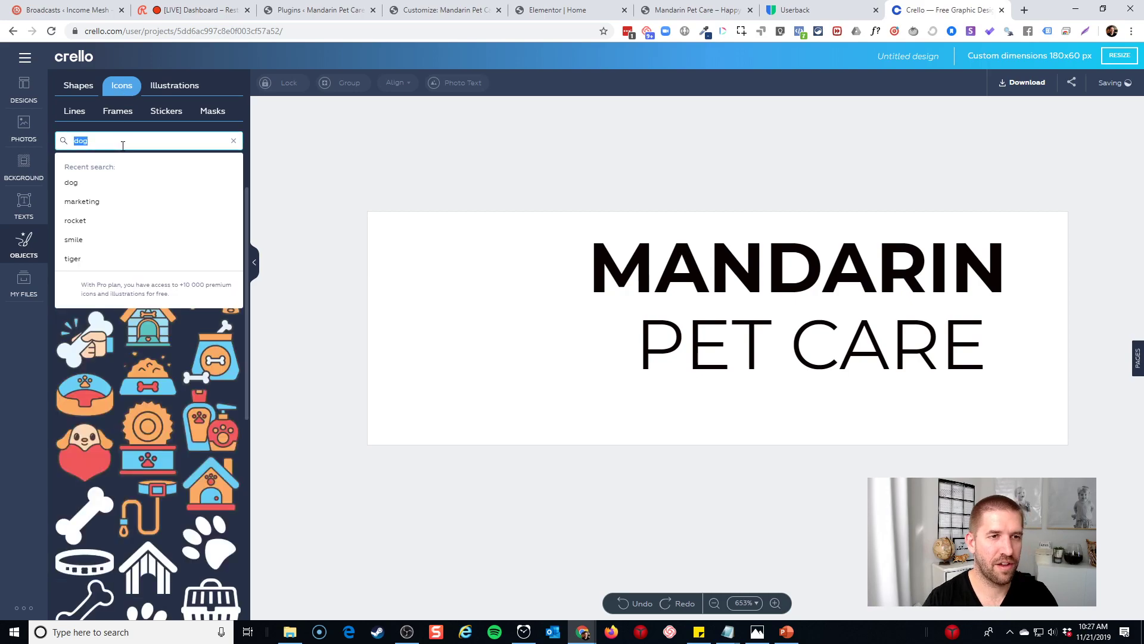
key("Return")
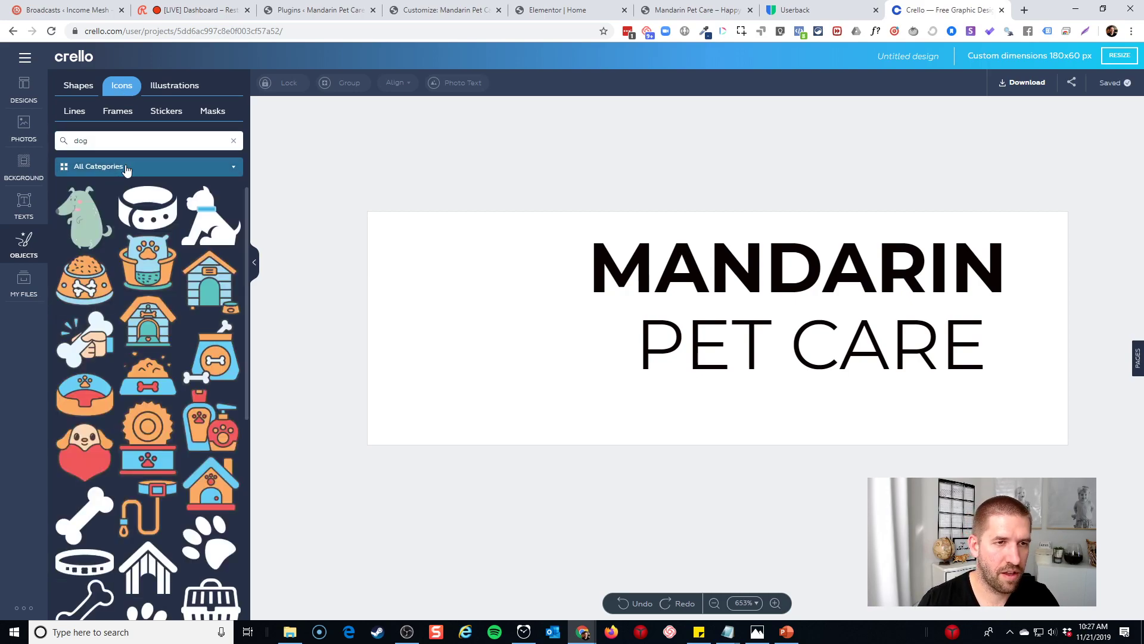
scroll(182, 343, "down", 6)
scroll(183, 338, "down", 5)
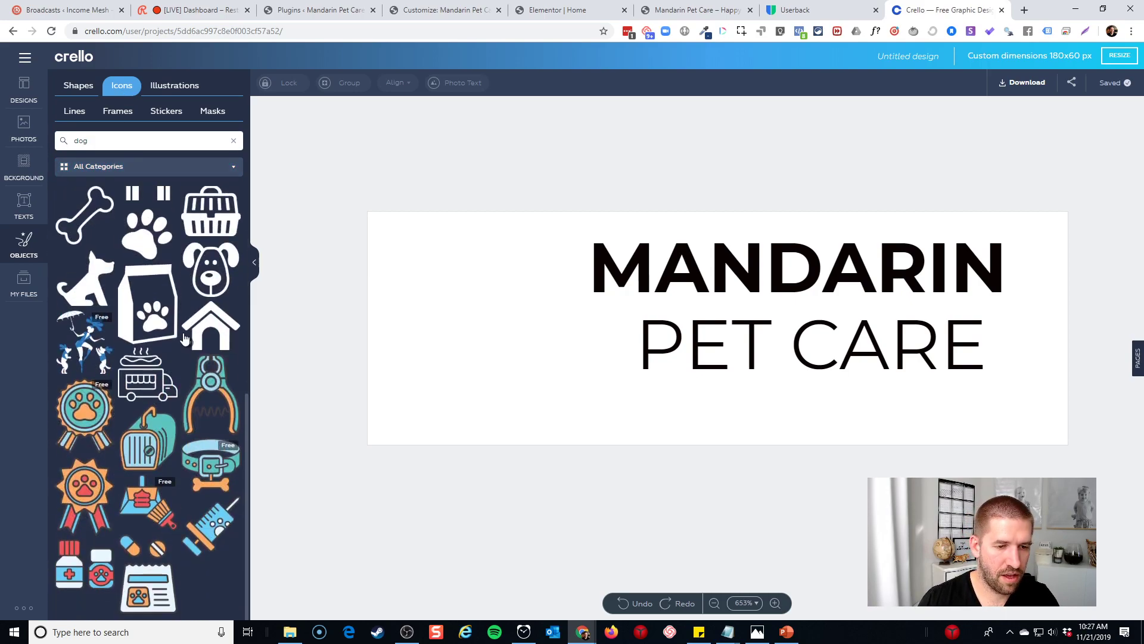
scroll(185, 337, "down", 3)
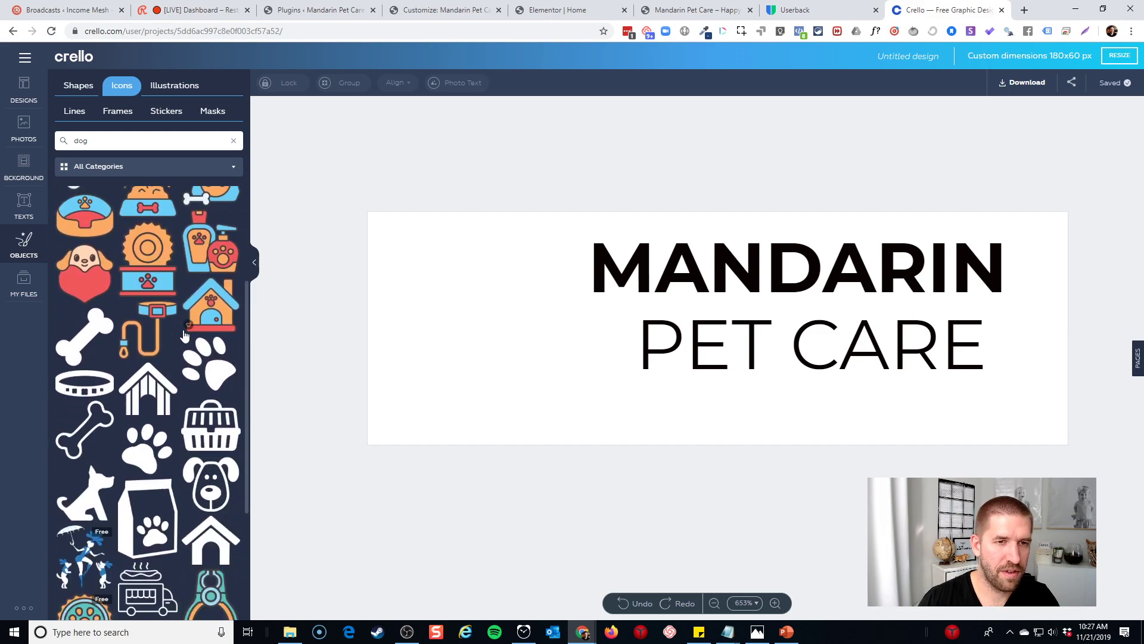
scroll(184, 335, "up", 3)
scroll(125, 251, "down", 3)
left_click(88, 498)
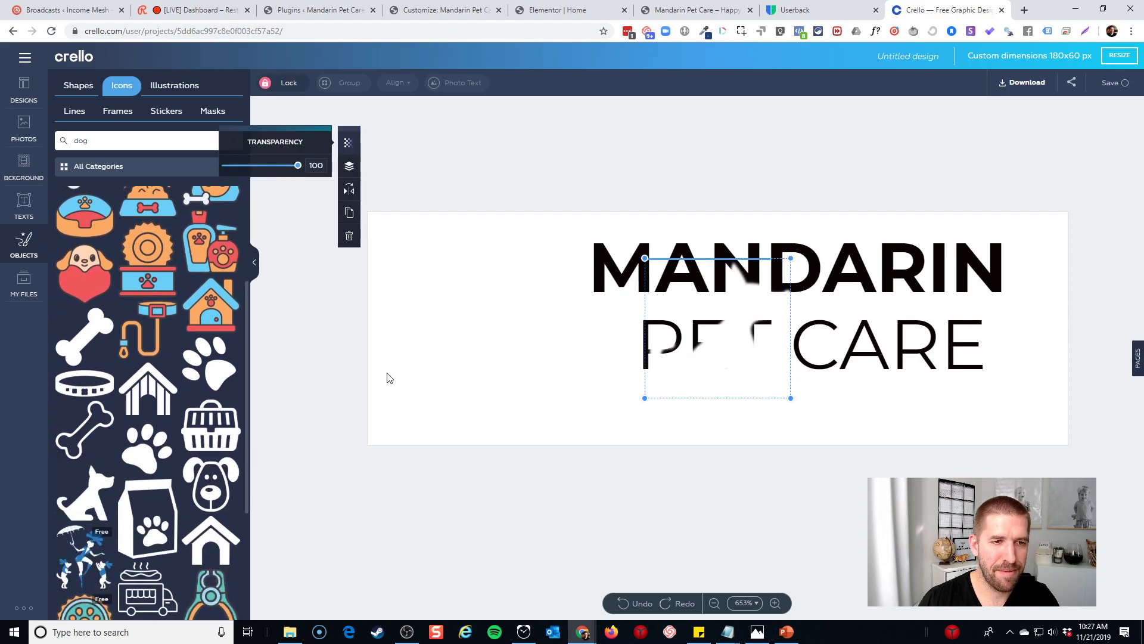
left_click_drag(756, 333, 528, 325)
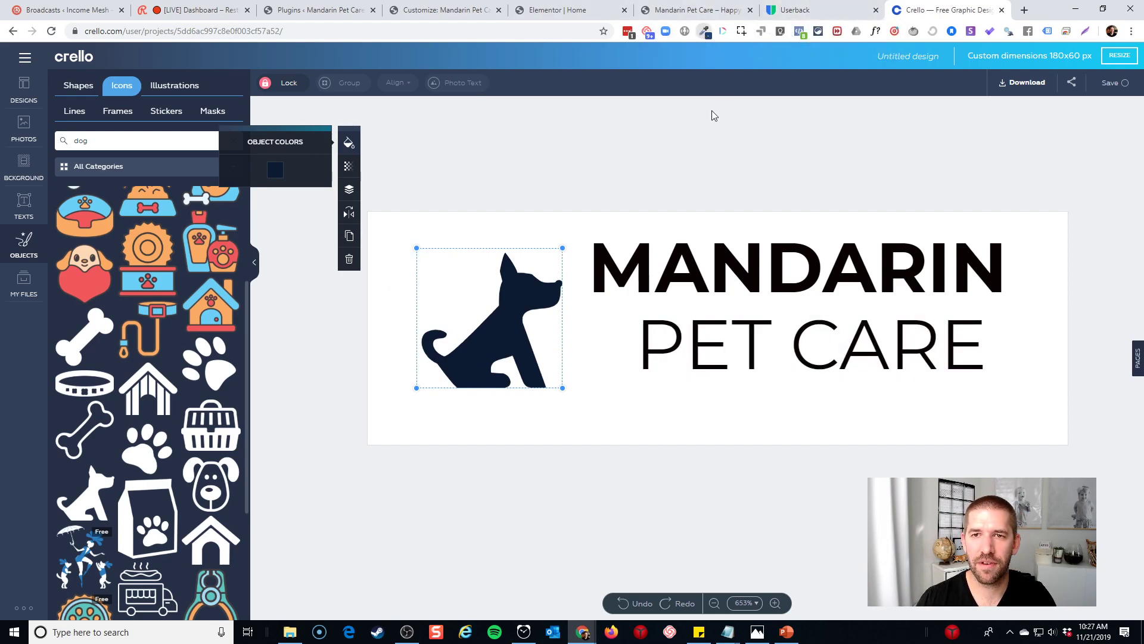
Recolour the sitting dog with the custom colour code 597c7a
left_click(703, 31)
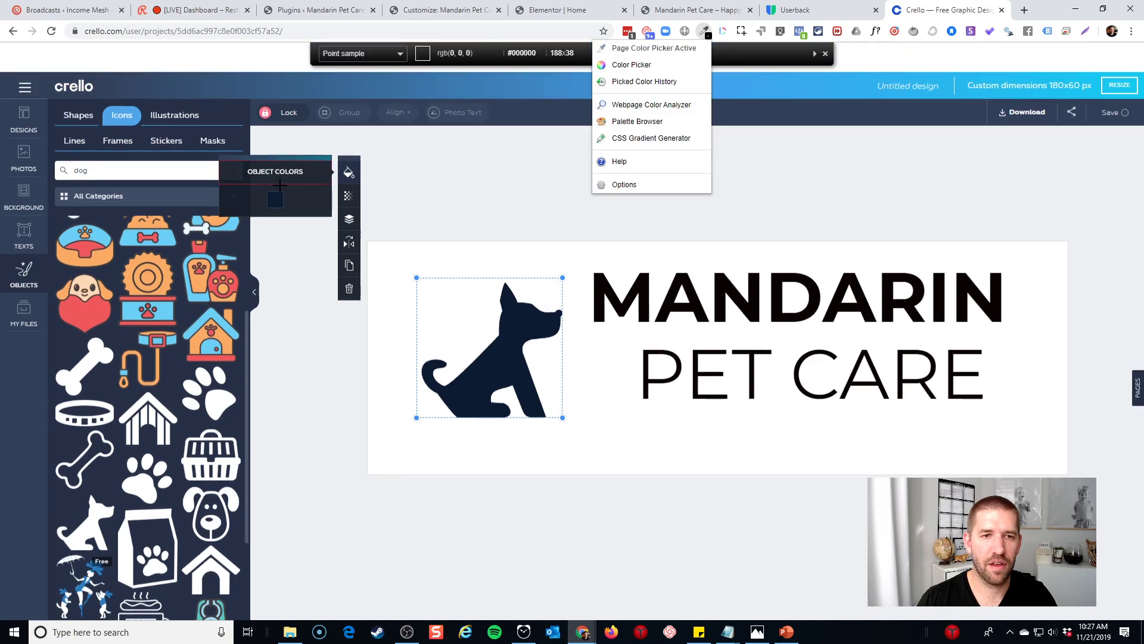
left_click(276, 198)
left_click(277, 200)
left_click(479, 309)
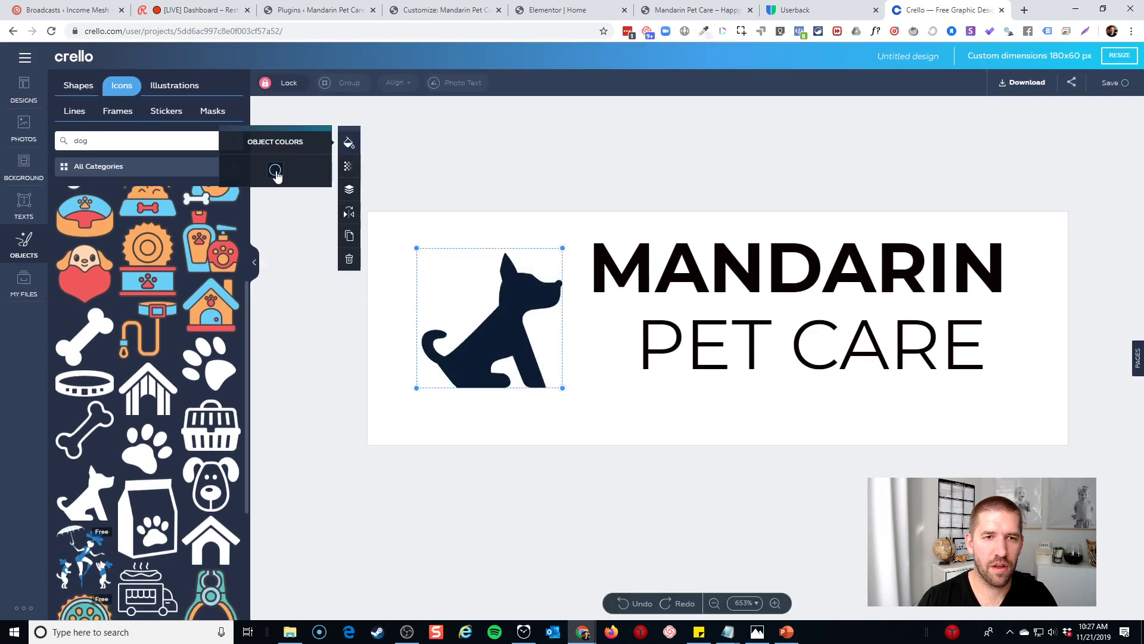
left_click(275, 171)
left_click(303, 199)
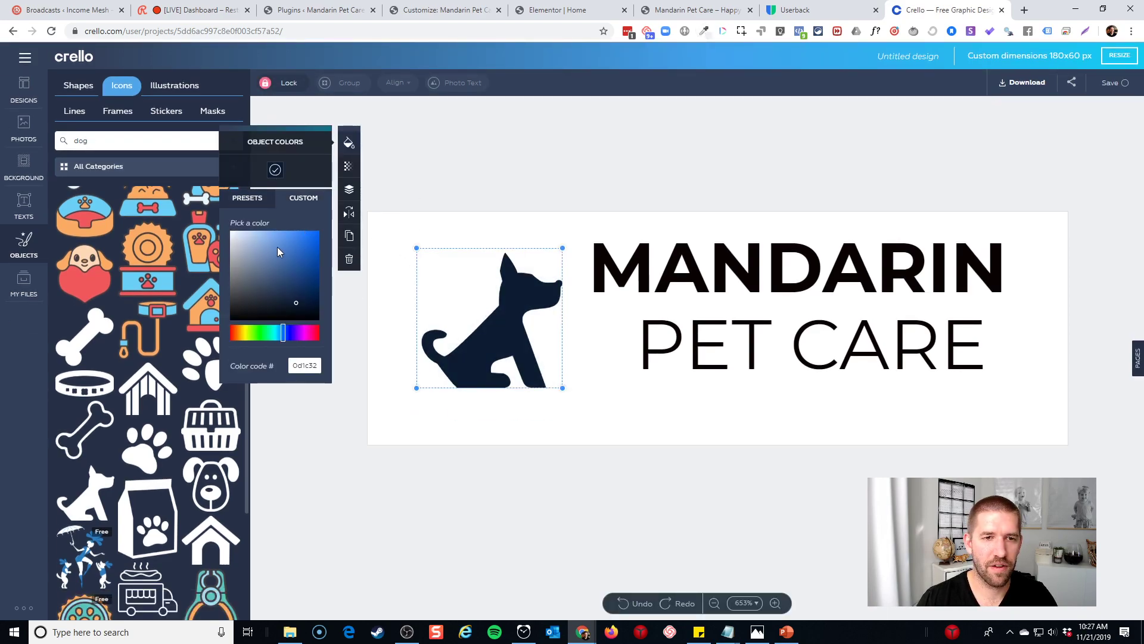
double_click(303, 369)
type("597c7a")
left_click(493, 347)
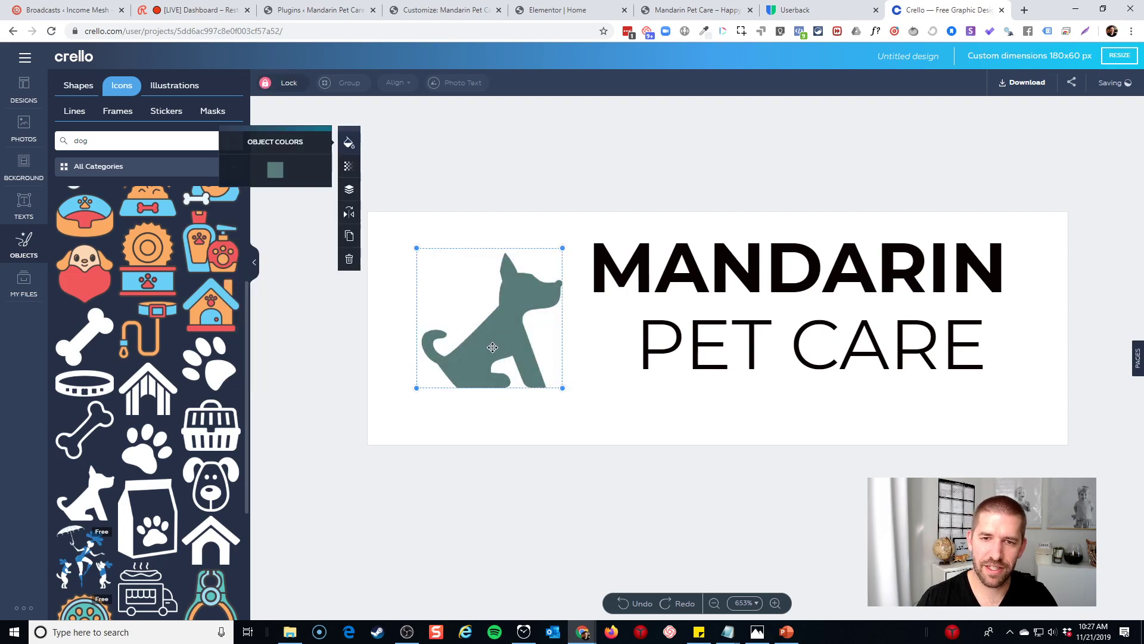
Enlarge the dog icon, shift it up-right, and nudge MANDARIN up and left
left_click_drag(417, 388, 365, 434)
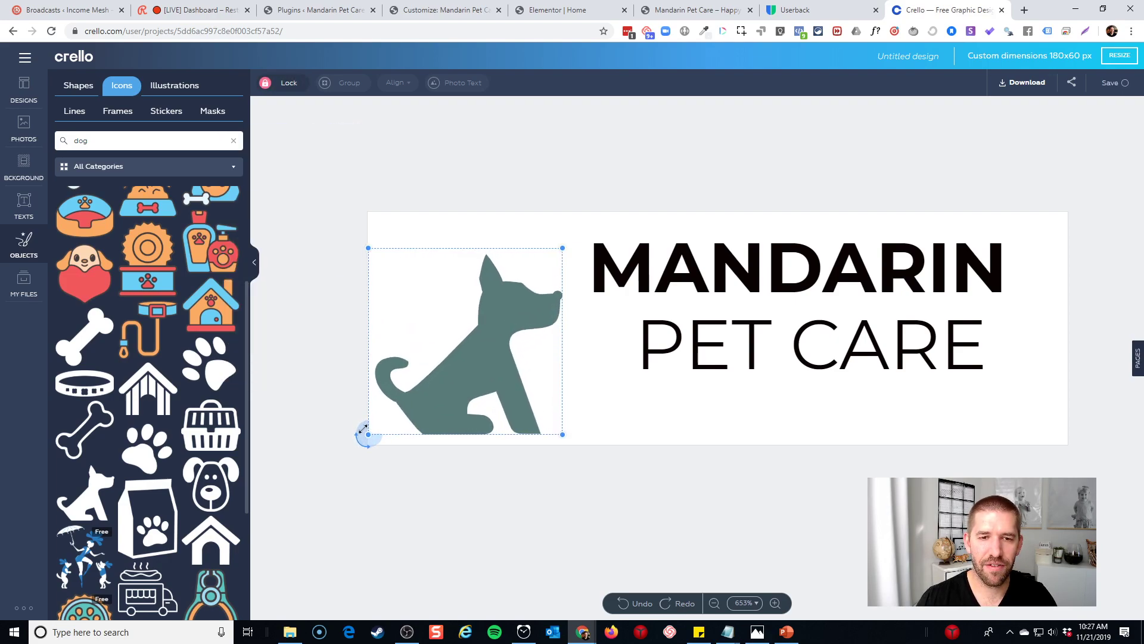
left_click_drag(441, 382, 454, 358)
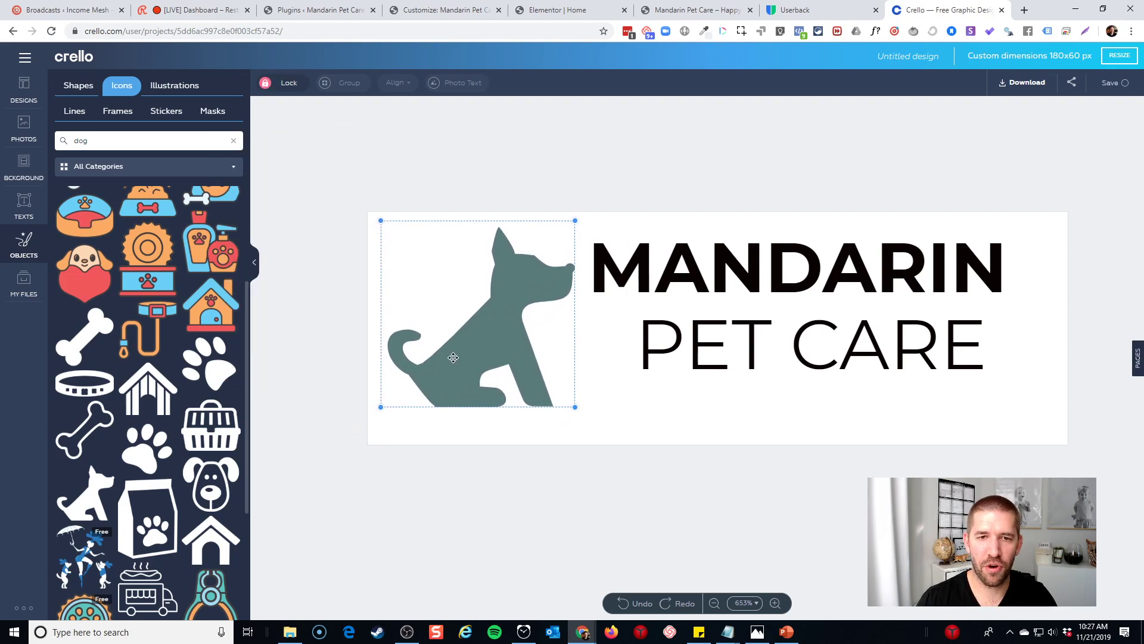
left_click_drag(708, 271, 700, 260)
Try a larger font size for MANDARIN and nudge the dog and PET CARE into place
left_click(700, 259)
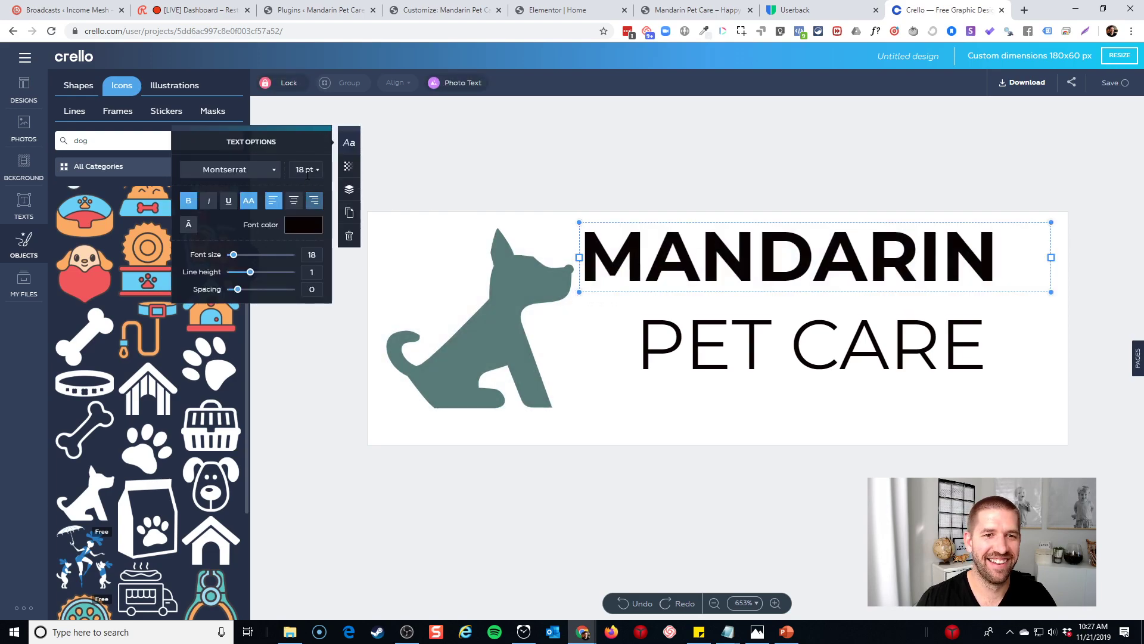
double_click(664, 239)
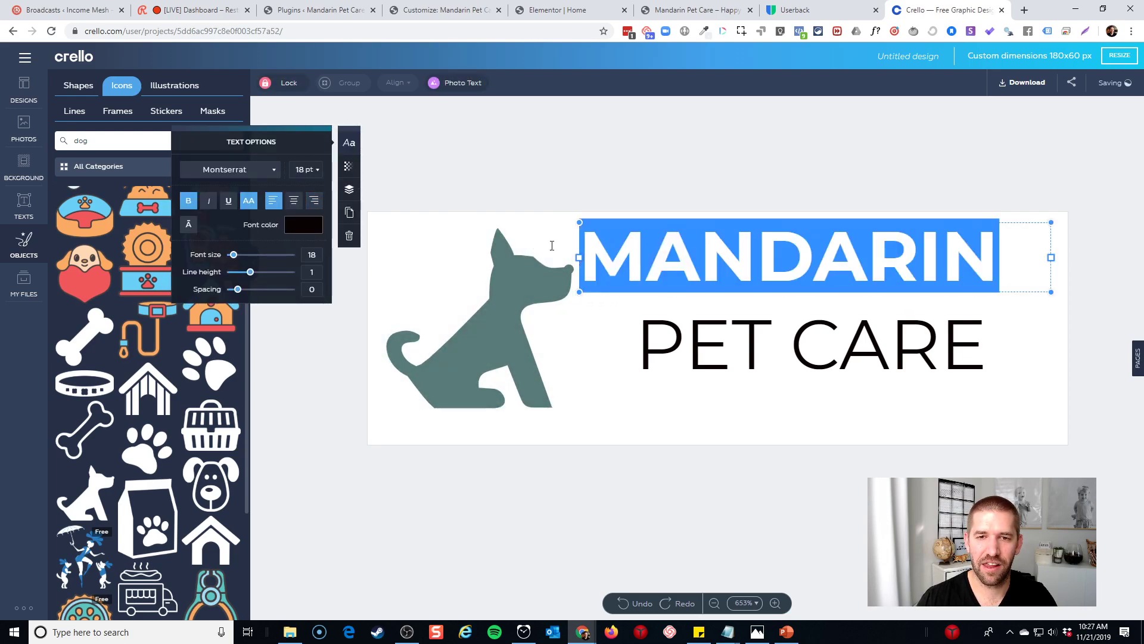
left_click_drag(237, 257, 237, 259)
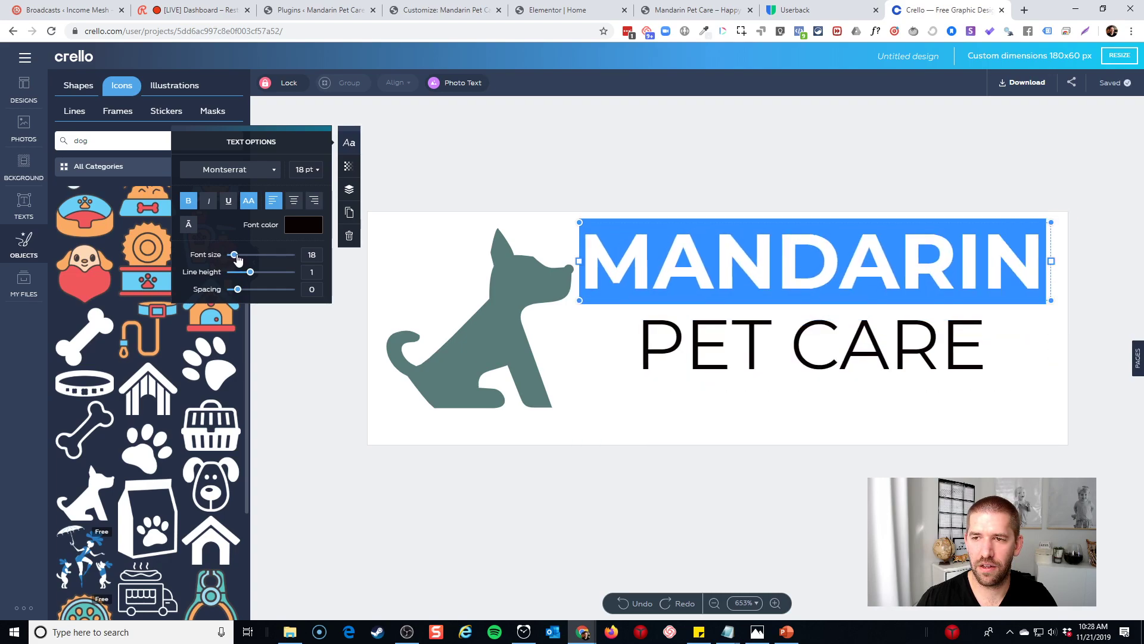
left_click_drag(512, 359, 506, 360)
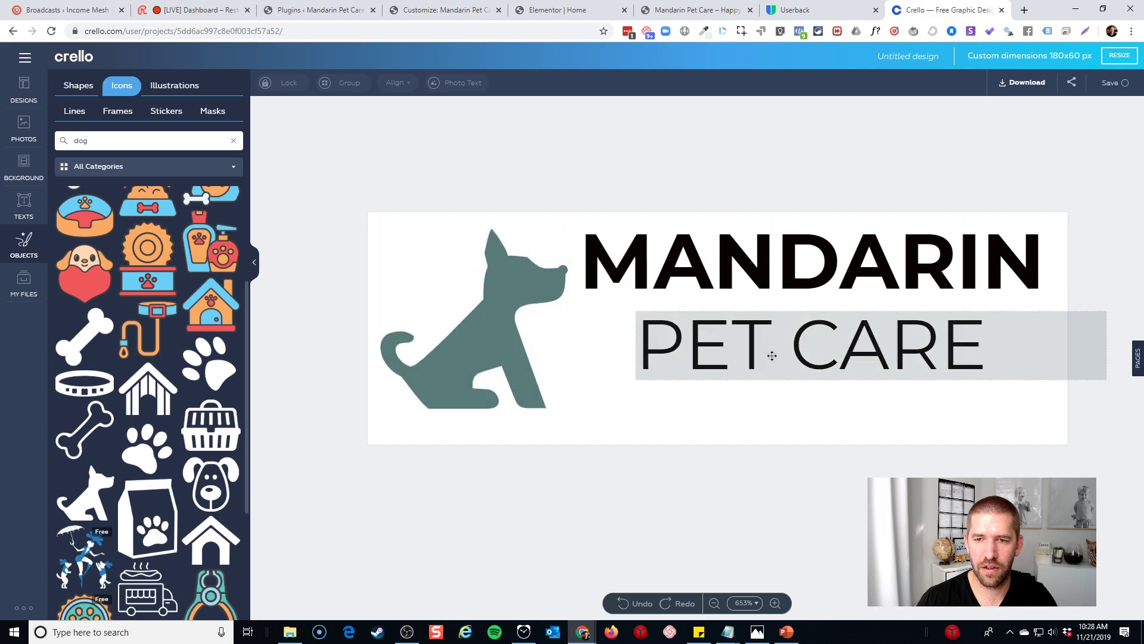
left_click_drag(772, 351, 723, 356)
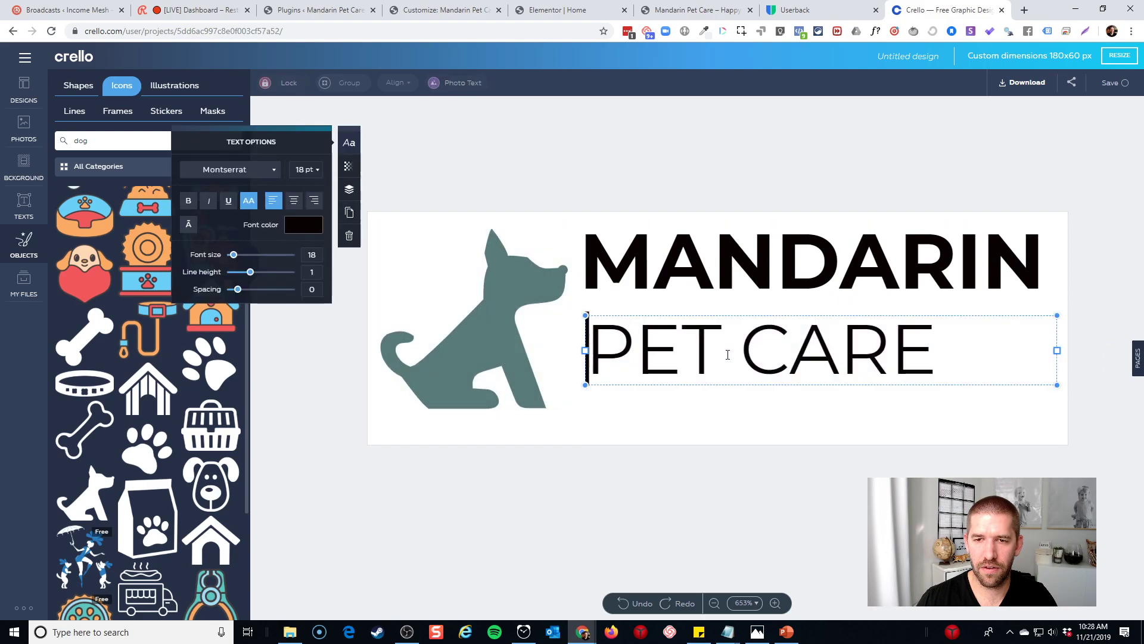
Set PET CARE to 20 pt and shift it slightly right
key("ctrl+a")
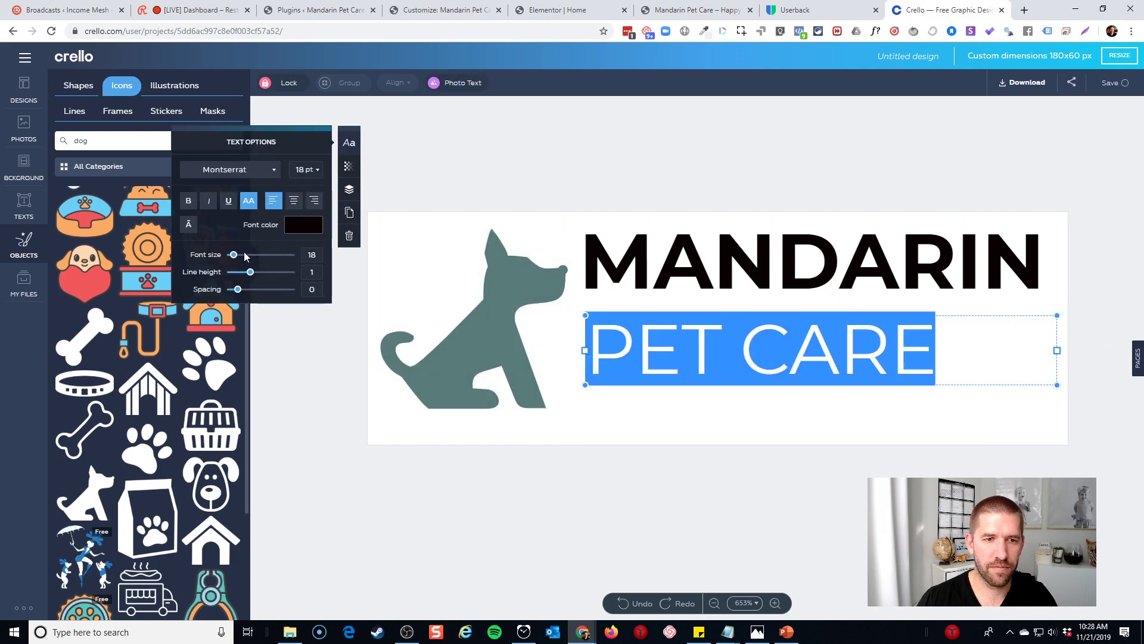
left_click(806, 280)
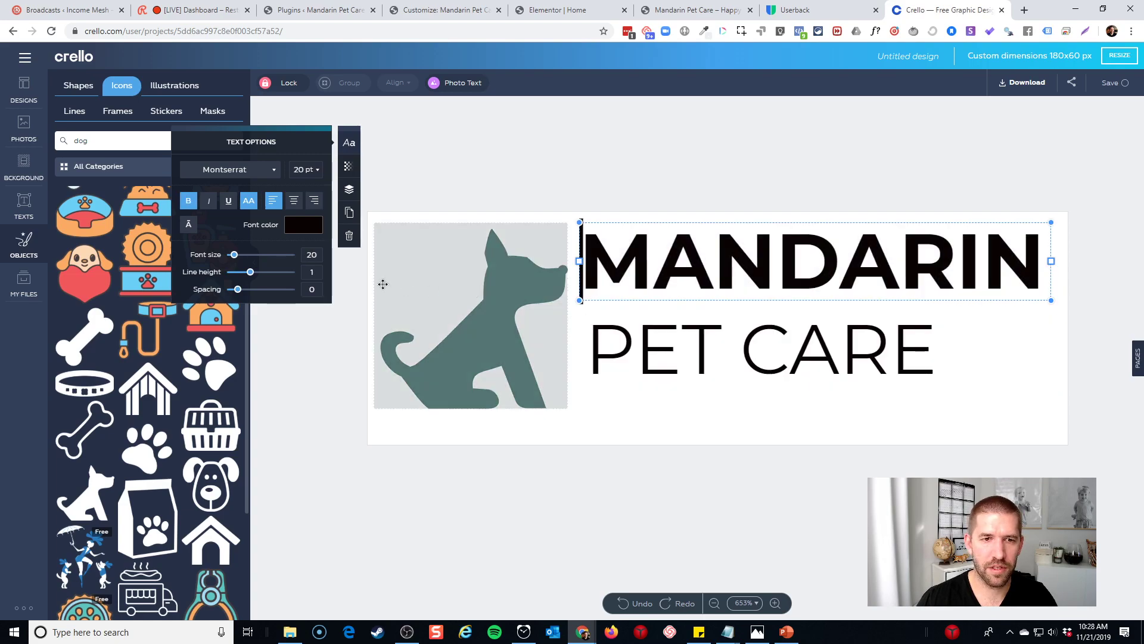
left_click(718, 327)
key("ctrl+a")
left_click(314, 254)
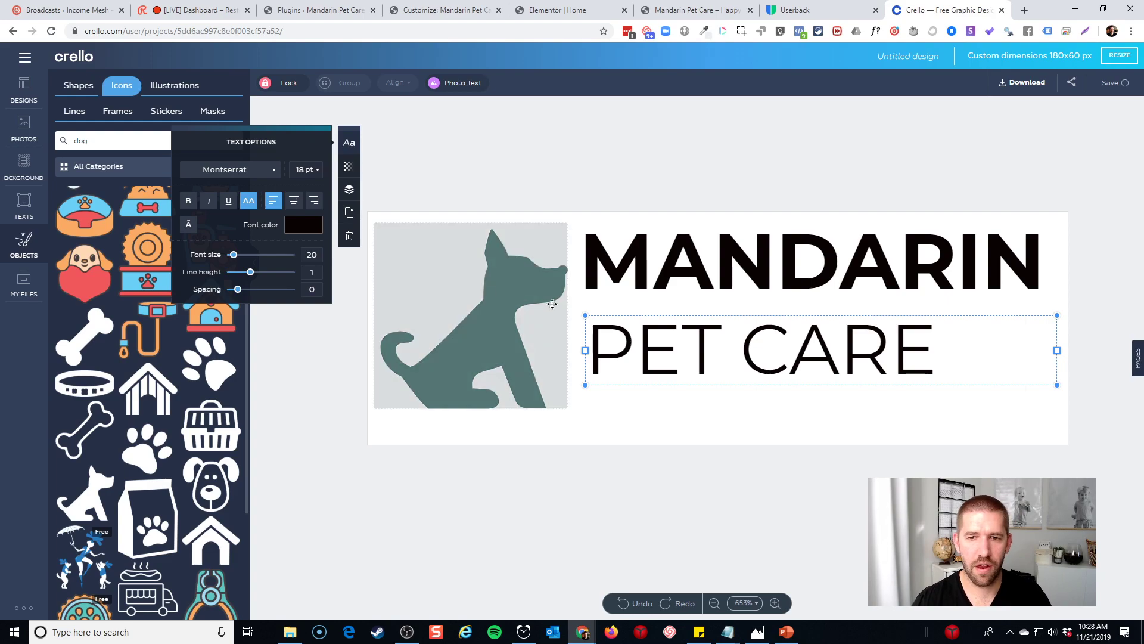
key("Return")
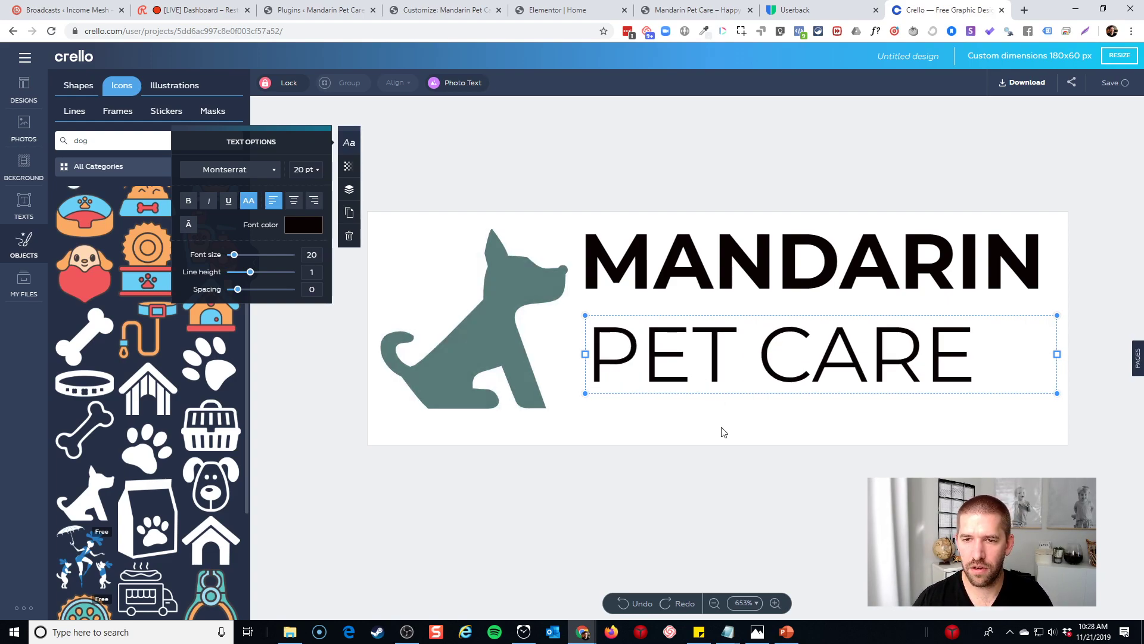
left_click(723, 432)
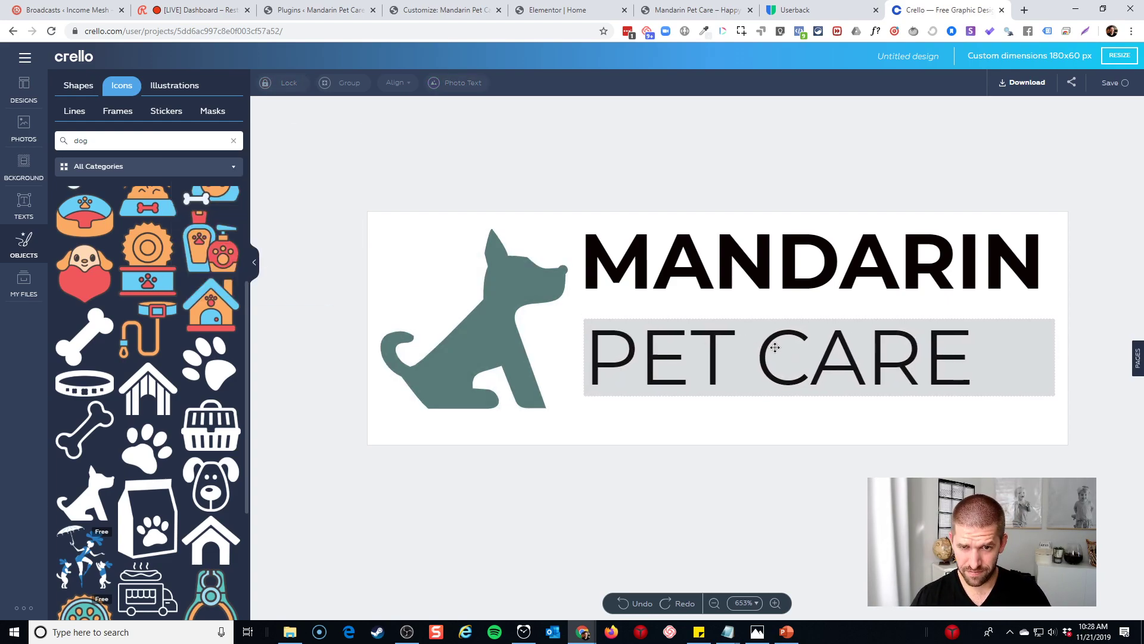
left_click_drag(775, 348, 778, 348)
left_click(834, 413)
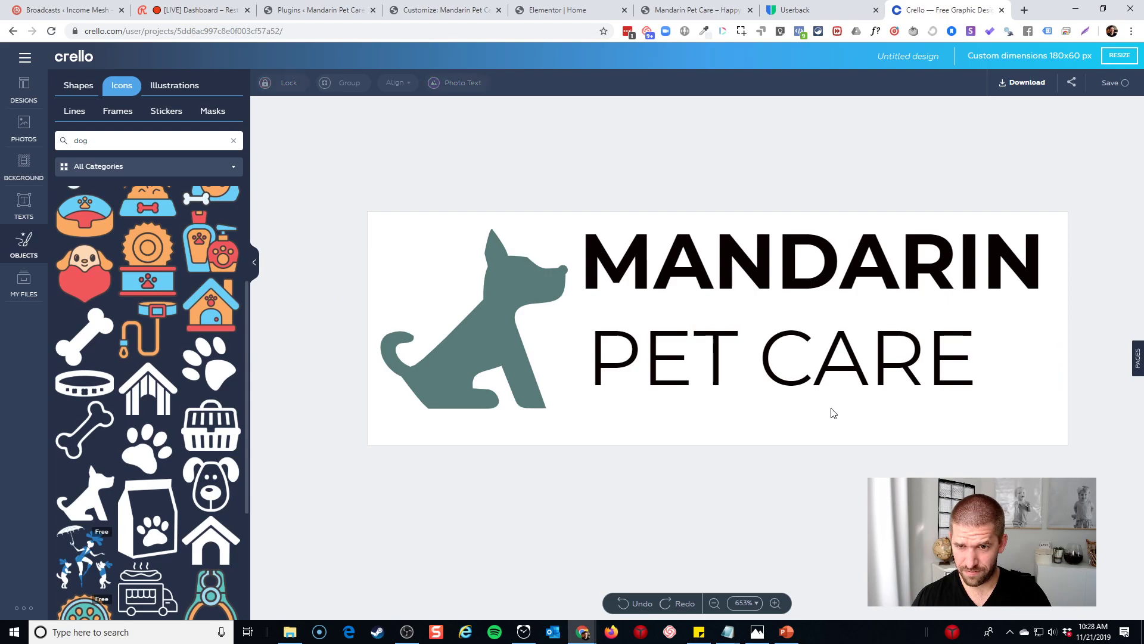
Widen PET CARE's letter spacing, align it with the dog's bottom, and lower MANDARIN slightly
left_click(764, 368)
triple_click(688, 356)
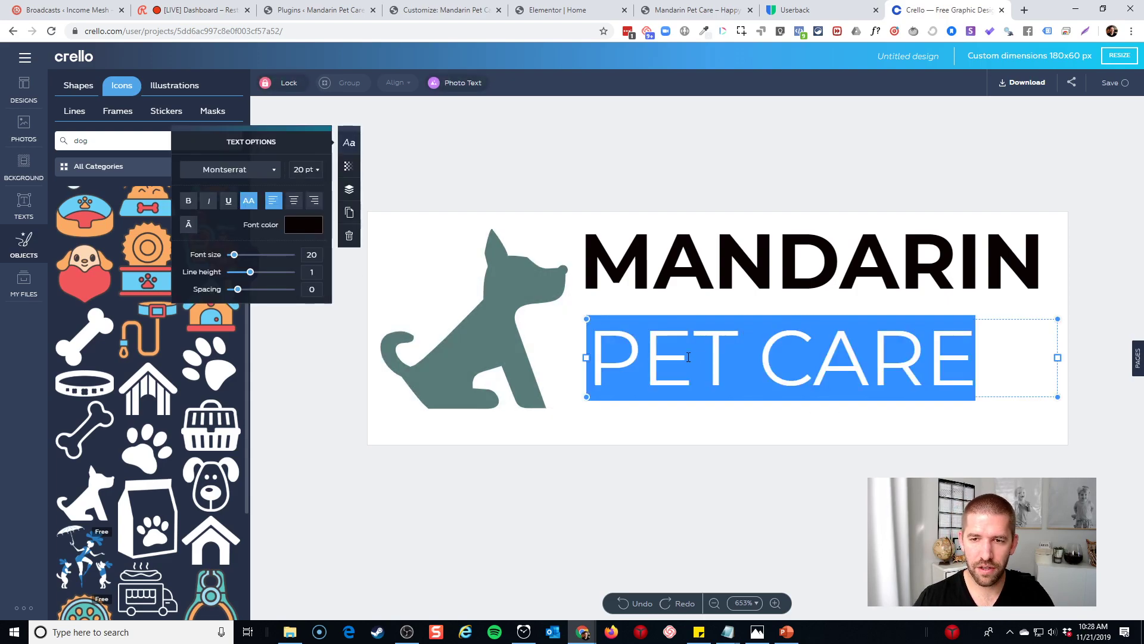
left_click_drag(237, 291, 239, 292)
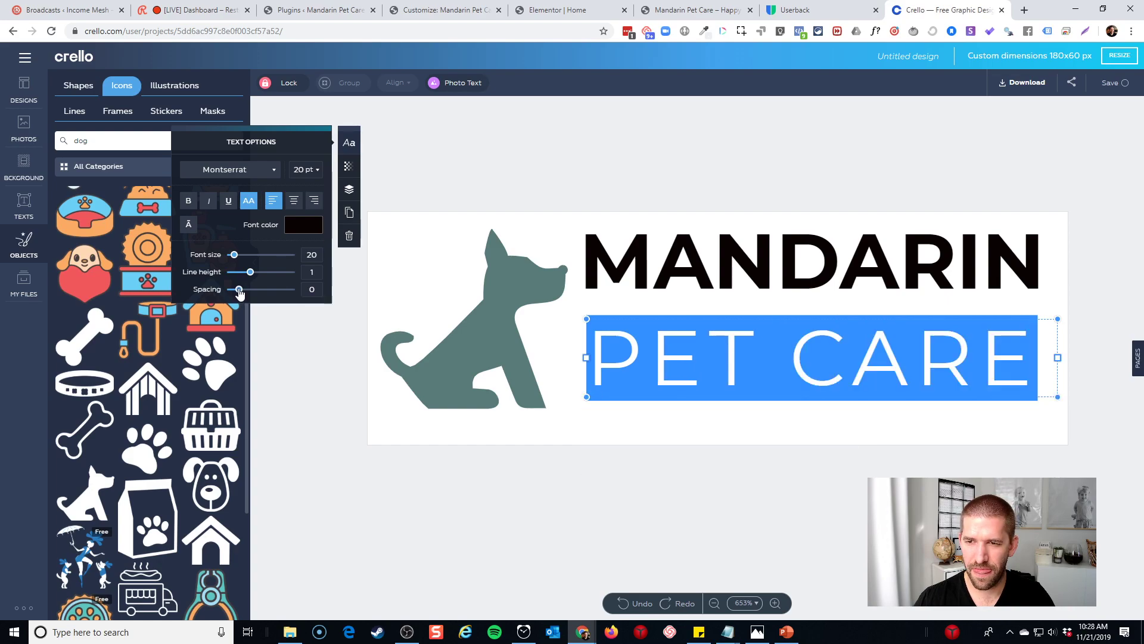
left_click(910, 448)
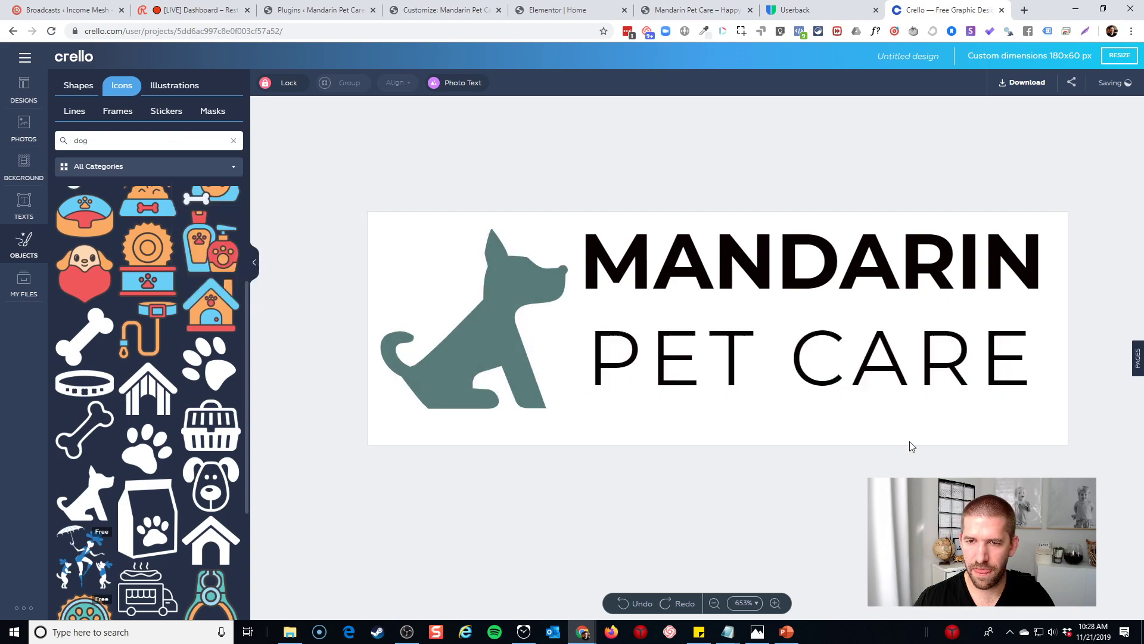
mouse_move(922, 396)
left_mouse_down()
mouse_move(922, 373)
mouse_move(923, 402)
left_mouse_up()
left_click_drag(869, 299, 873, 303)
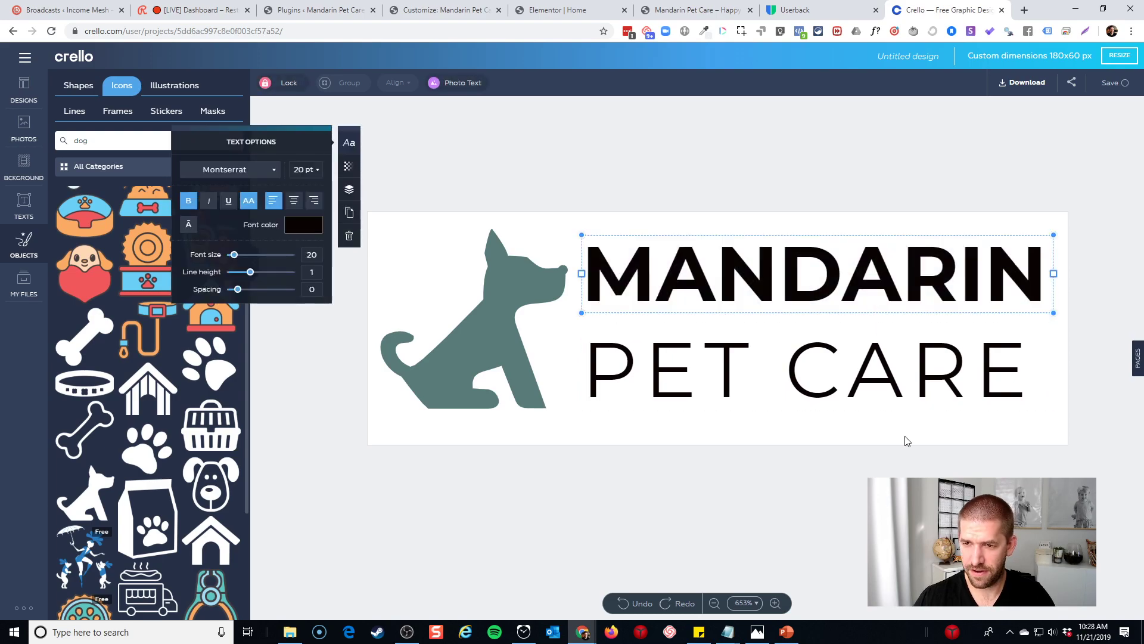
Give MANDARIN and PET CARE a dark grey font colour from the preset swatches
left_click(904, 440)
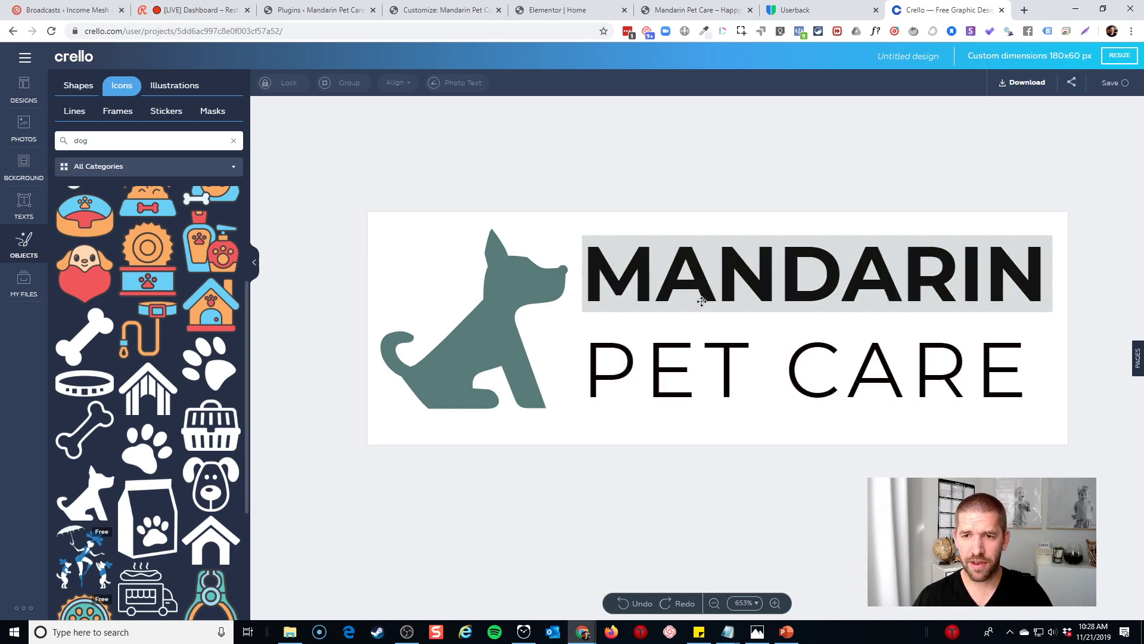
left_click(685, 286)
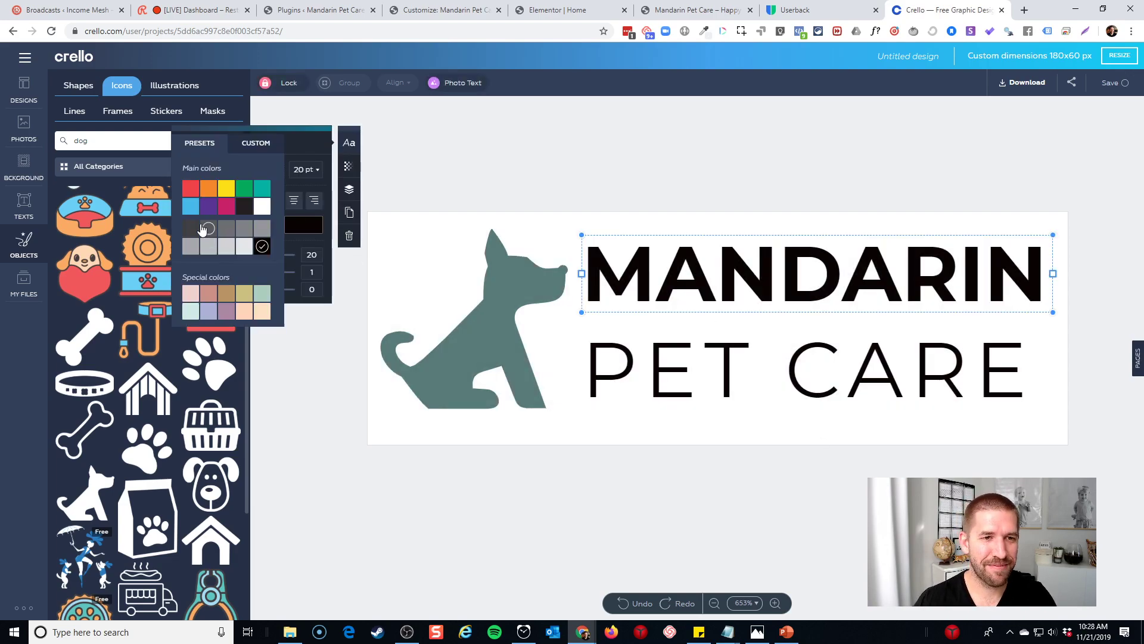
left_click(208, 229)
left_click(686, 375)
left_click(303, 224)
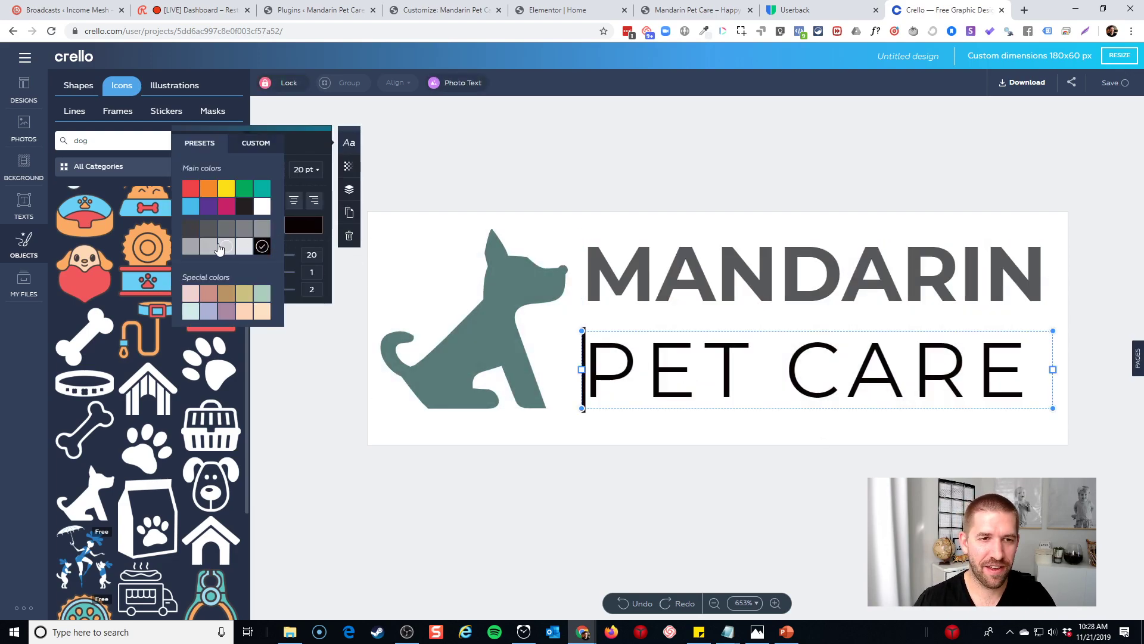
left_click(209, 231)
left_click(700, 495)
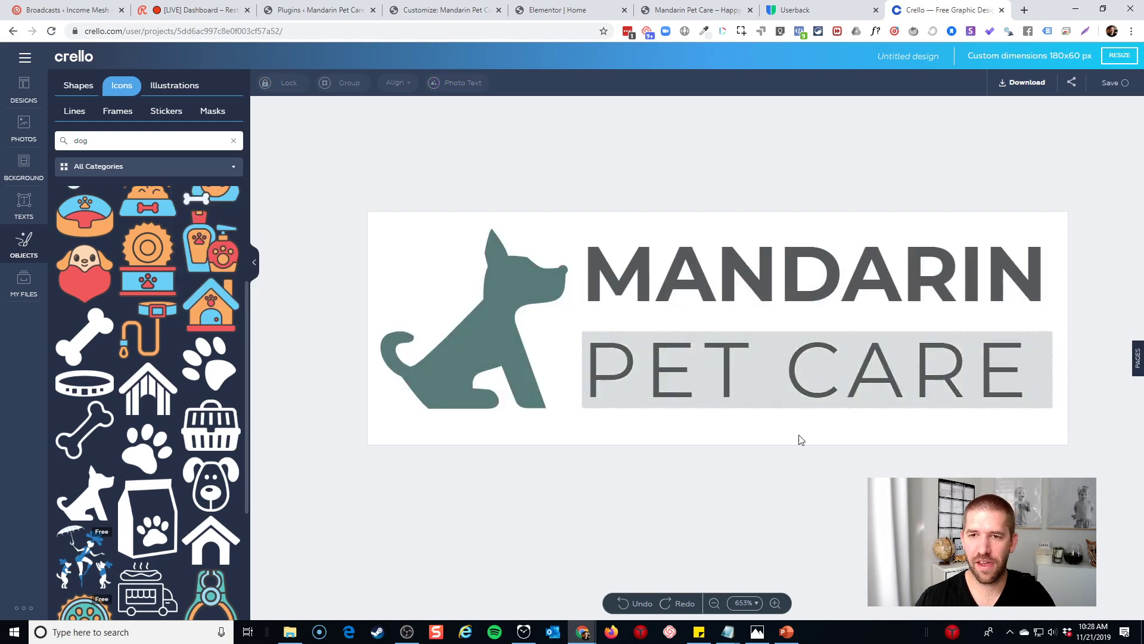
Switch MANDARIN to the darkest grey swatch and recheck PET CARE's colour
left_click(694, 288)
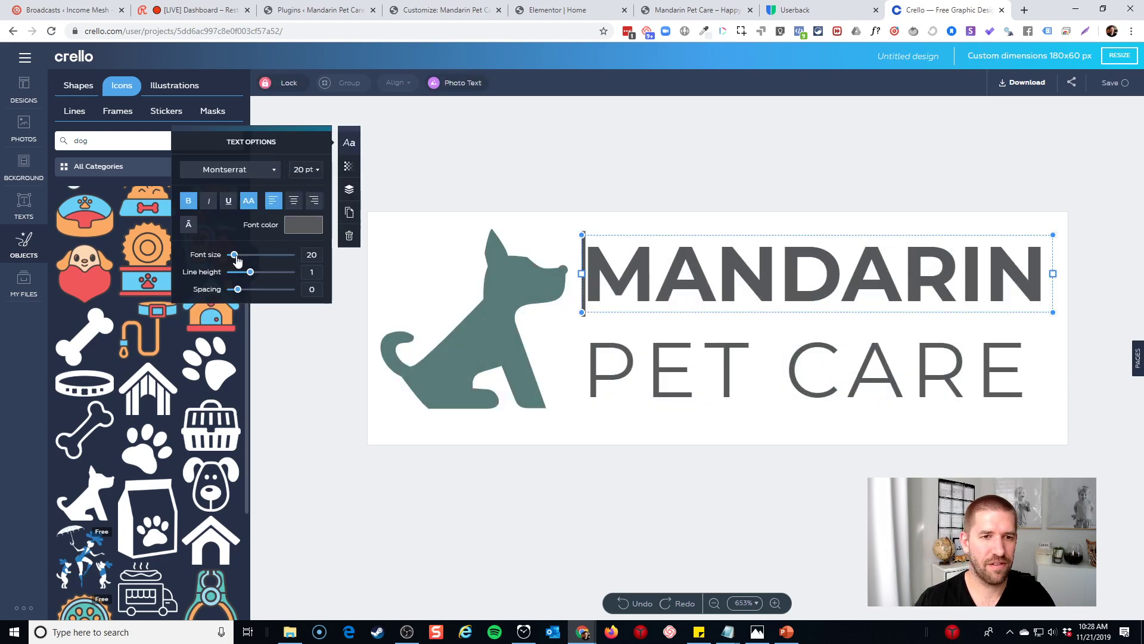
left_click(303, 225)
left_click(190, 228)
left_click(686, 370)
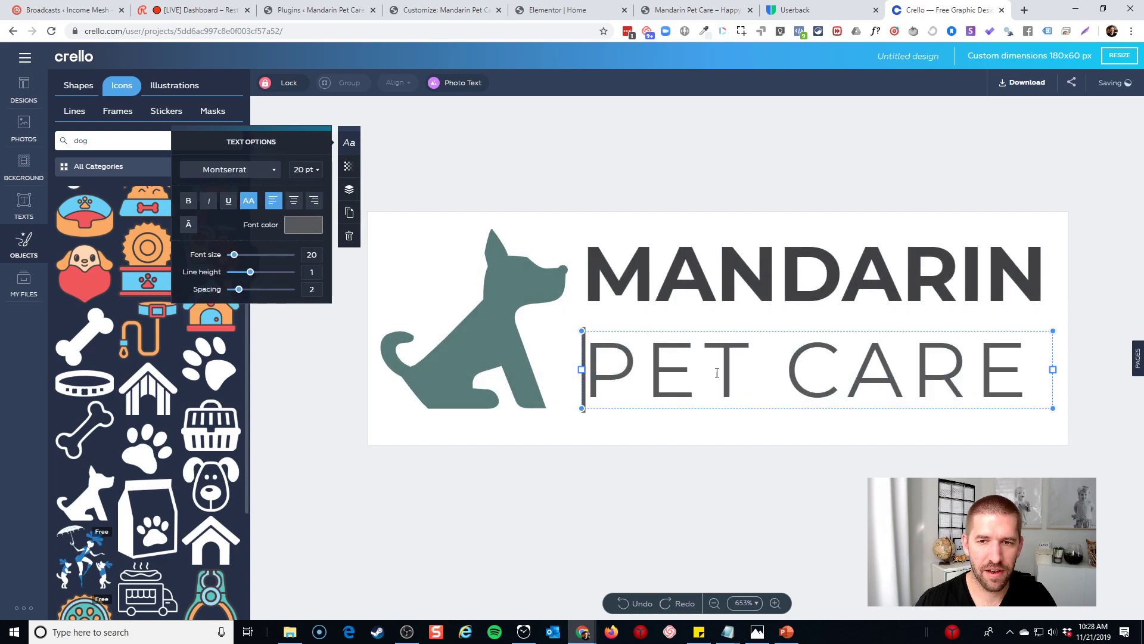
left_click(303, 225)
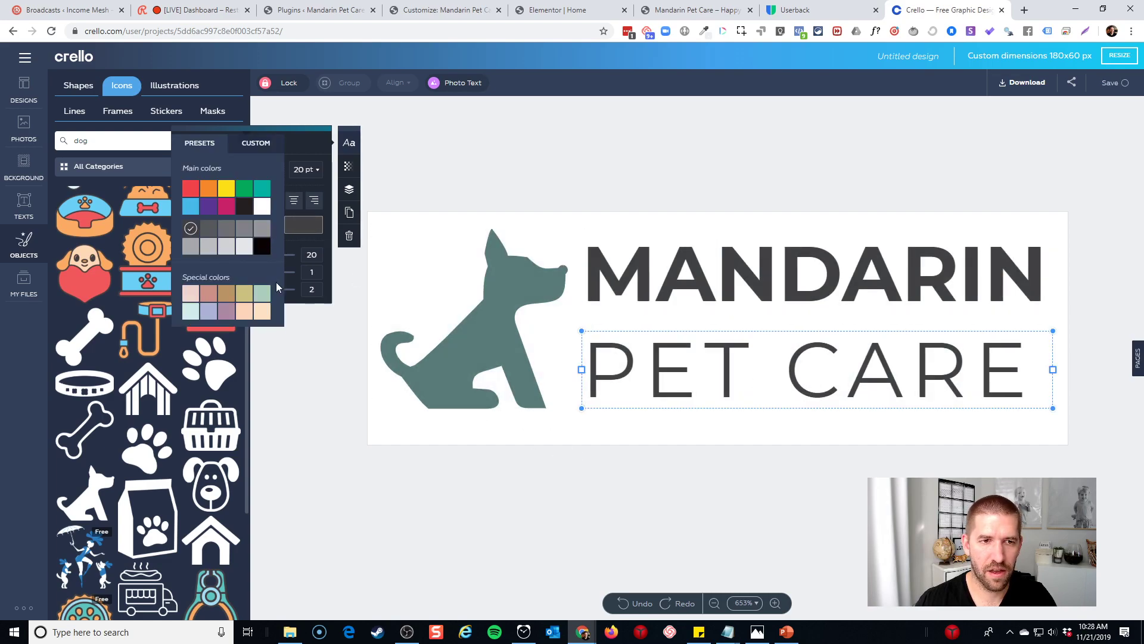
left_click(538, 481)
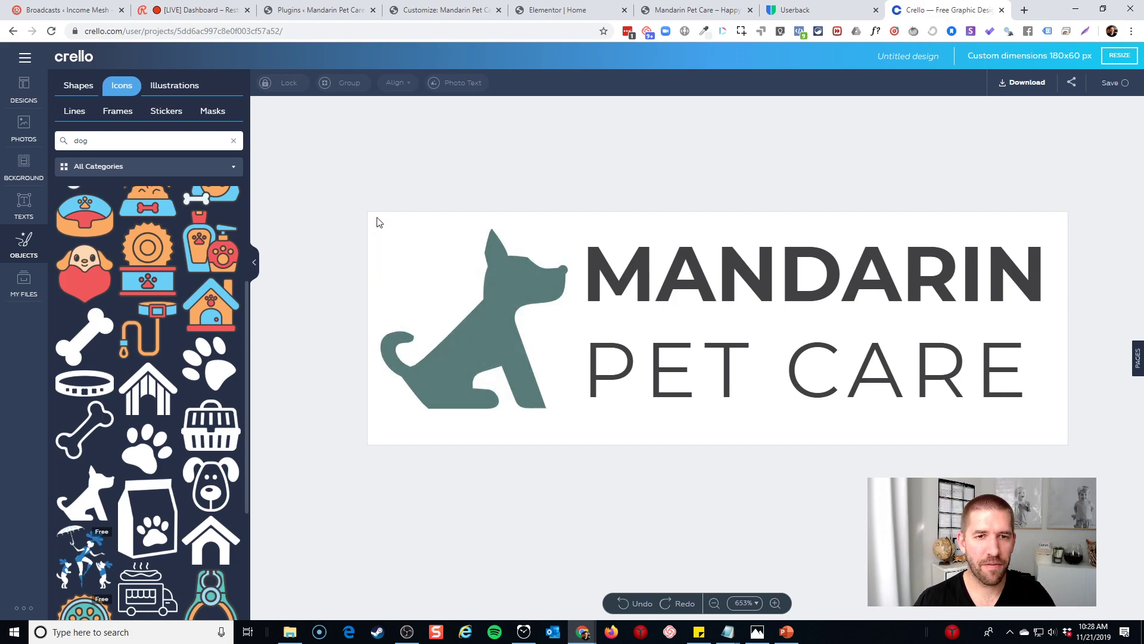
left_click(22, 161)
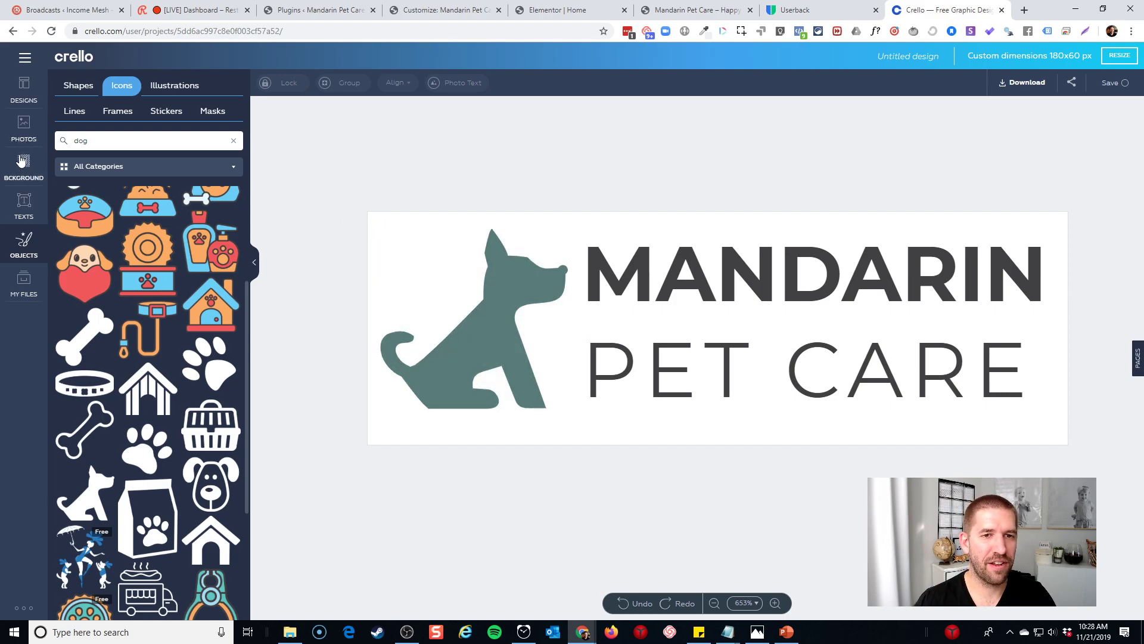
Save the 180 × 60 logo as a PNG Transparent file and close the download window
left_click(178, 88)
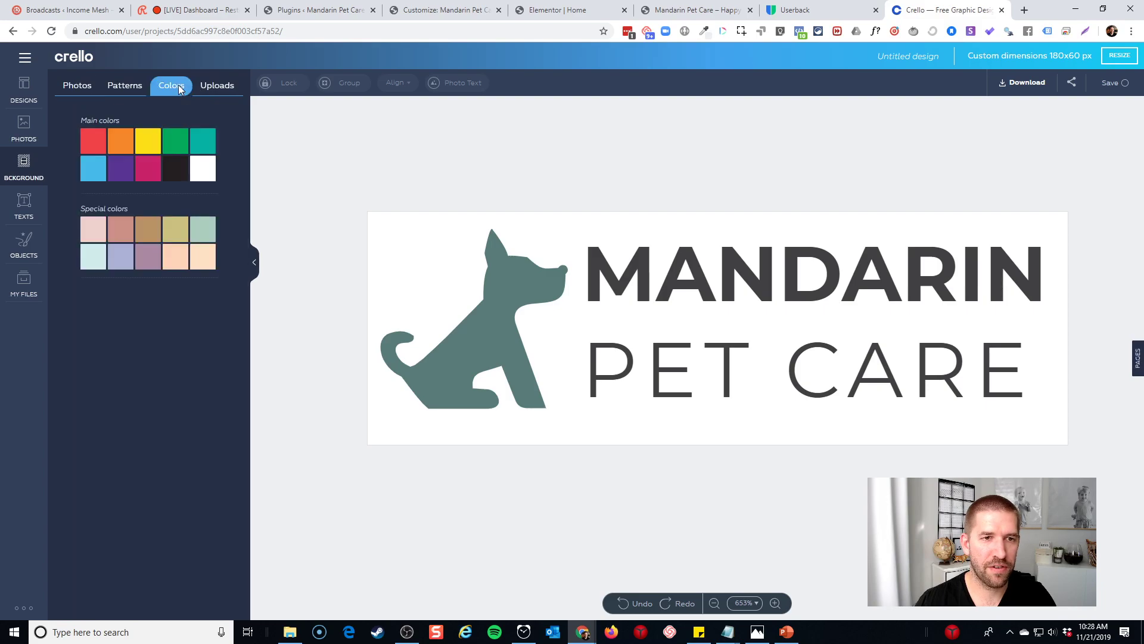
left_click(1036, 80)
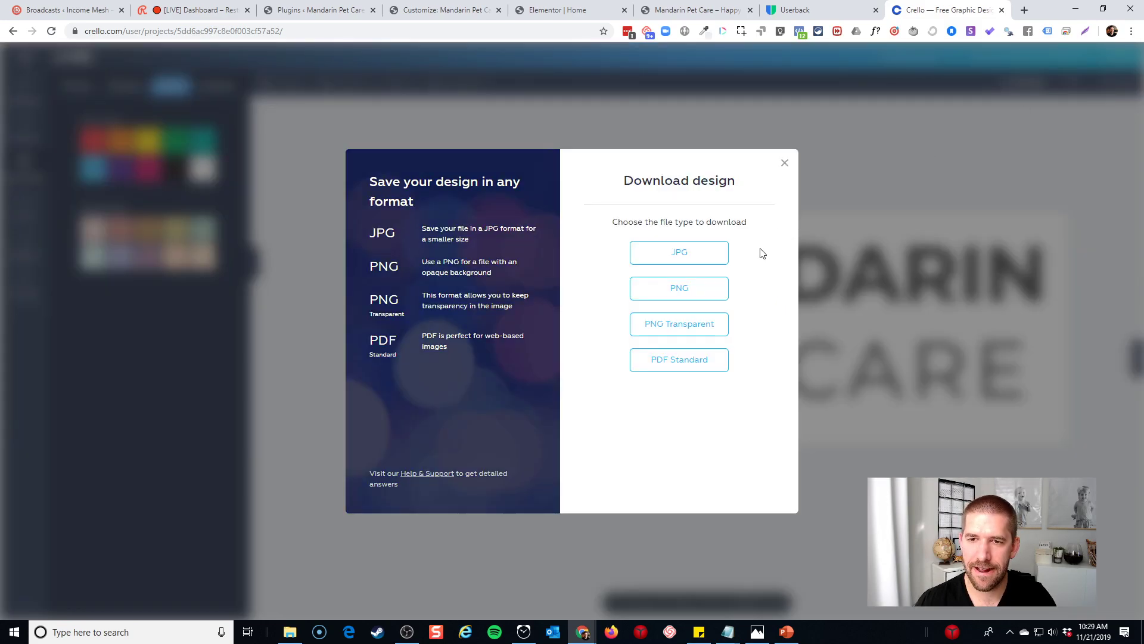
left_click(690, 330)
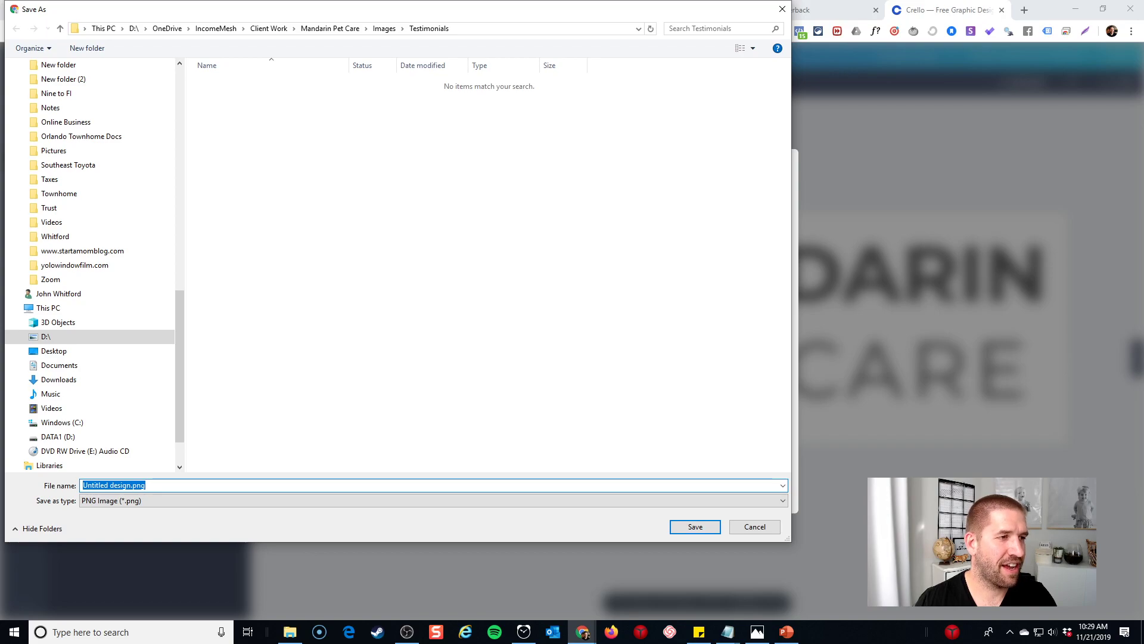
left_click(752, 526)
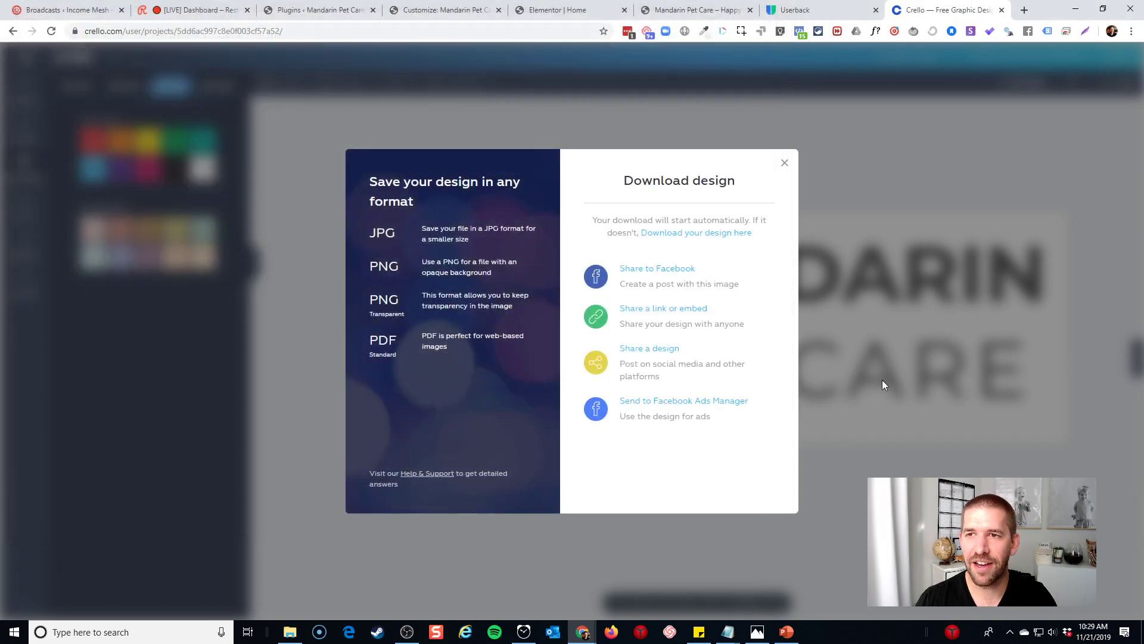
left_click(784, 161)
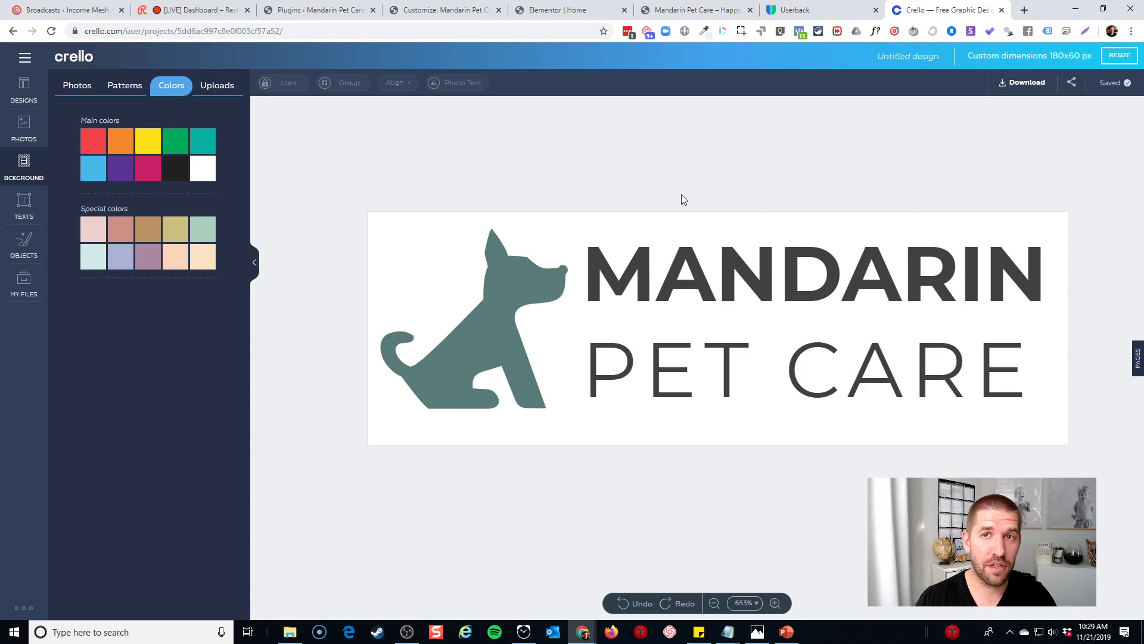
Go to artboard.studio in a new tab and add a new blank 1080 × 720 project
key("ctrl+t")
type("artboard.studio")
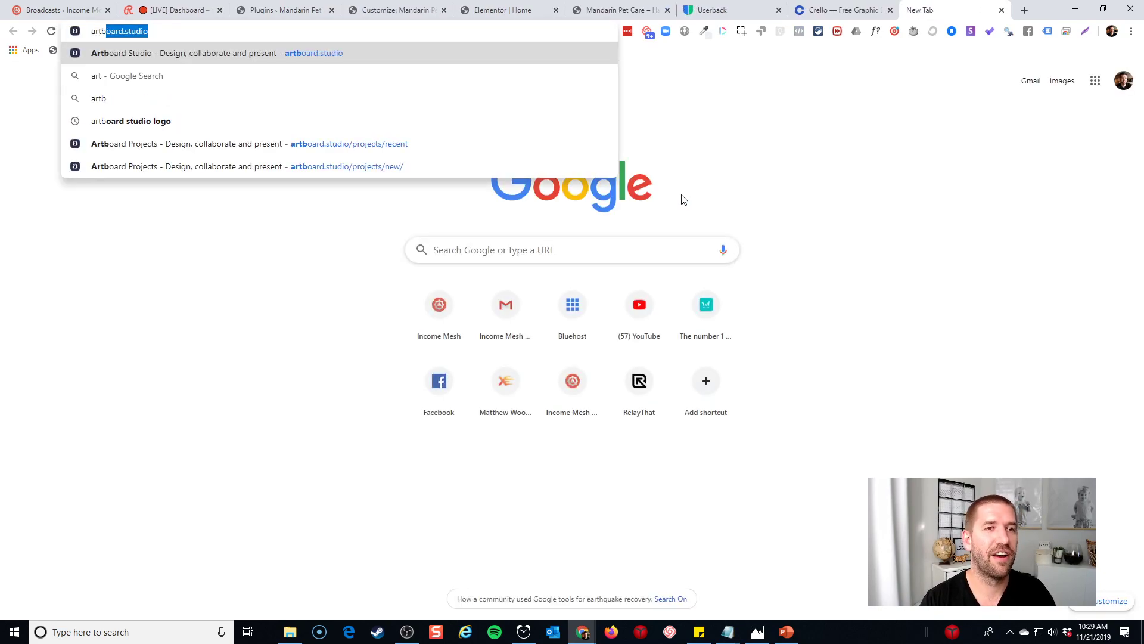
key("Return")
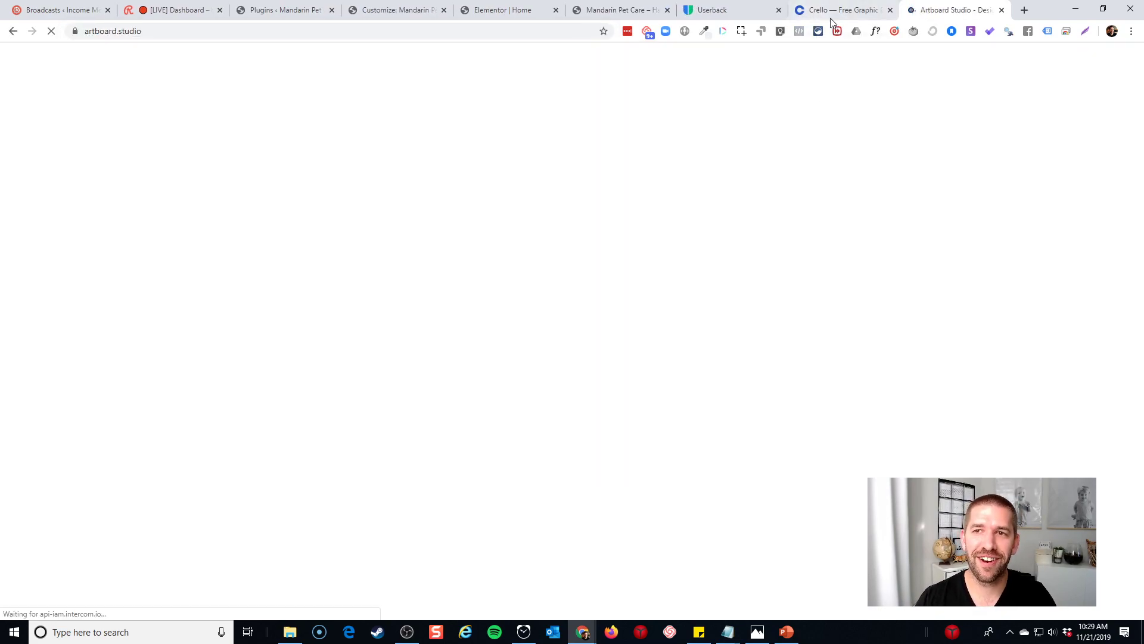
left_click(832, 15)
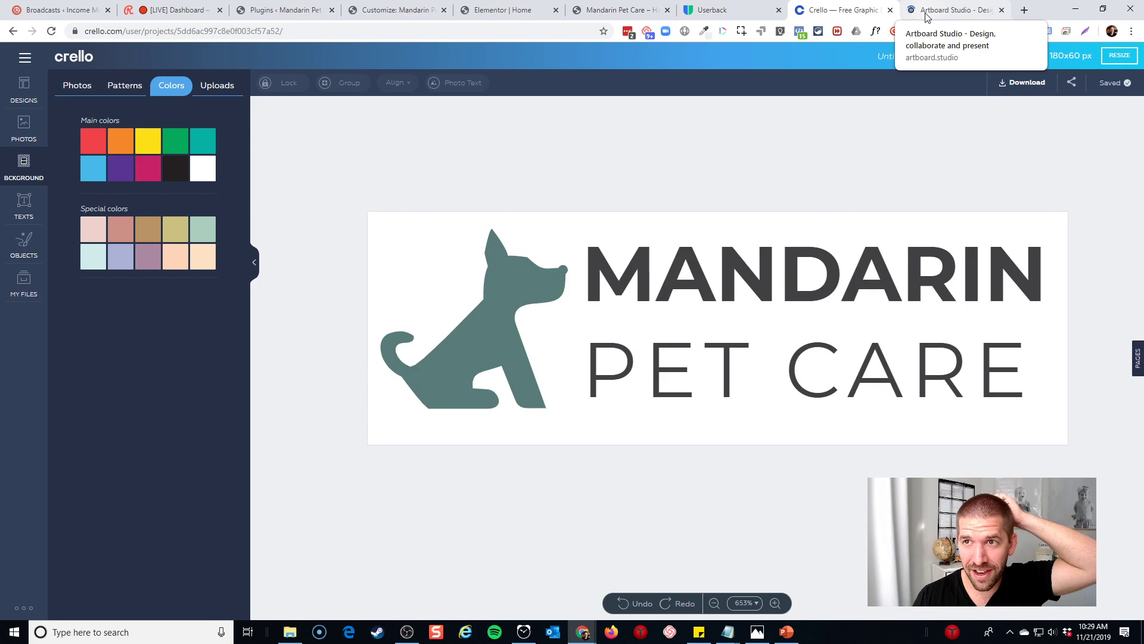
left_click(926, 14)
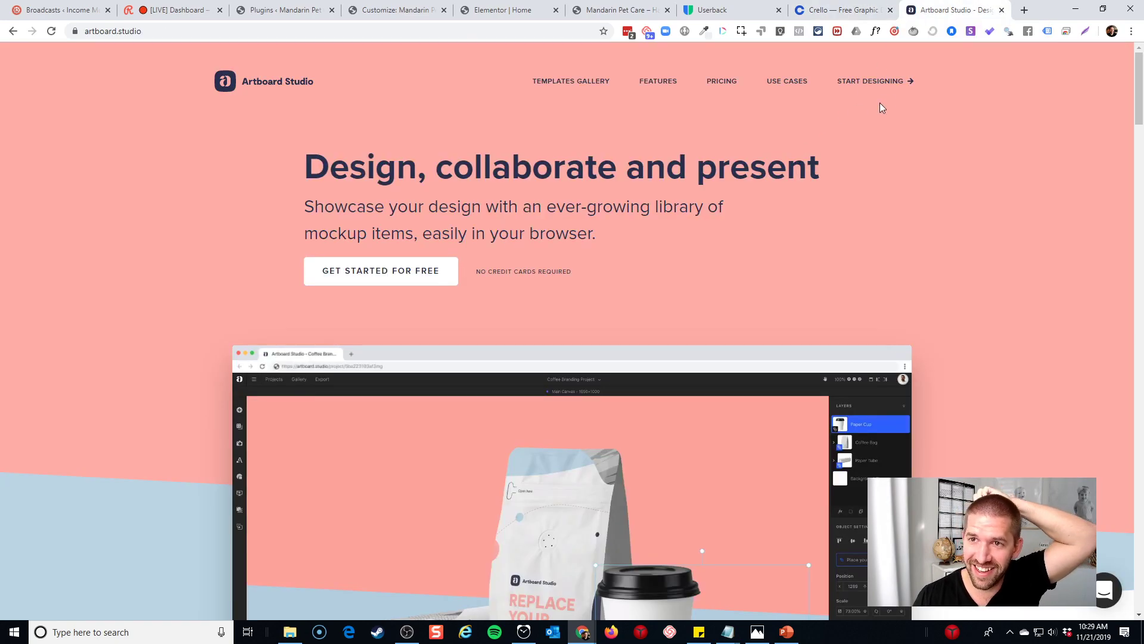
left_click(889, 83)
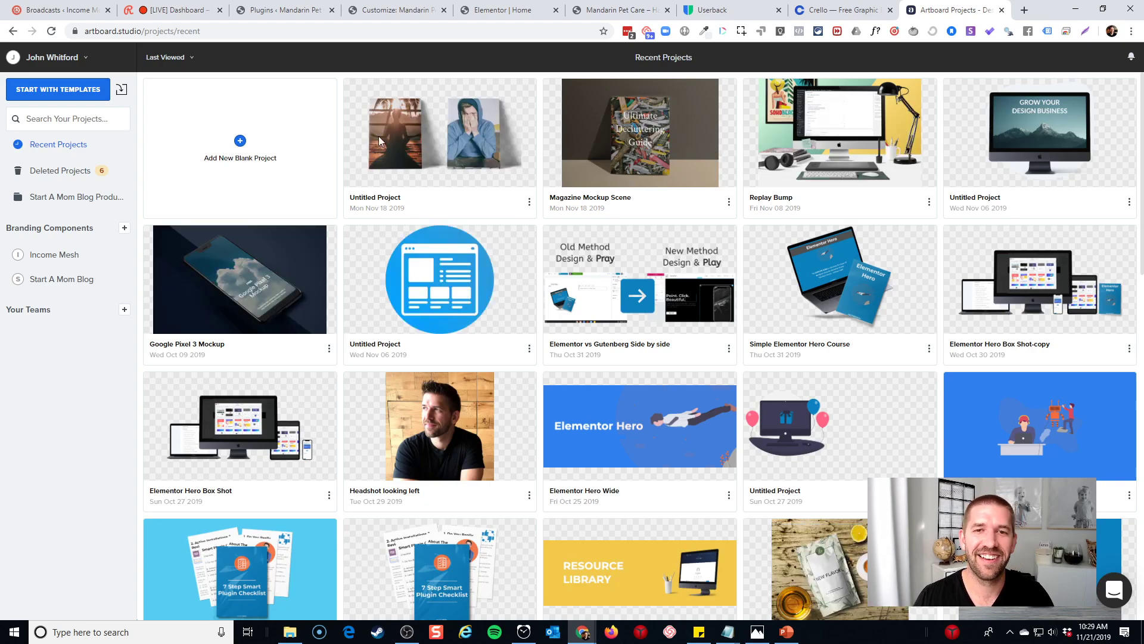
left_click(237, 144)
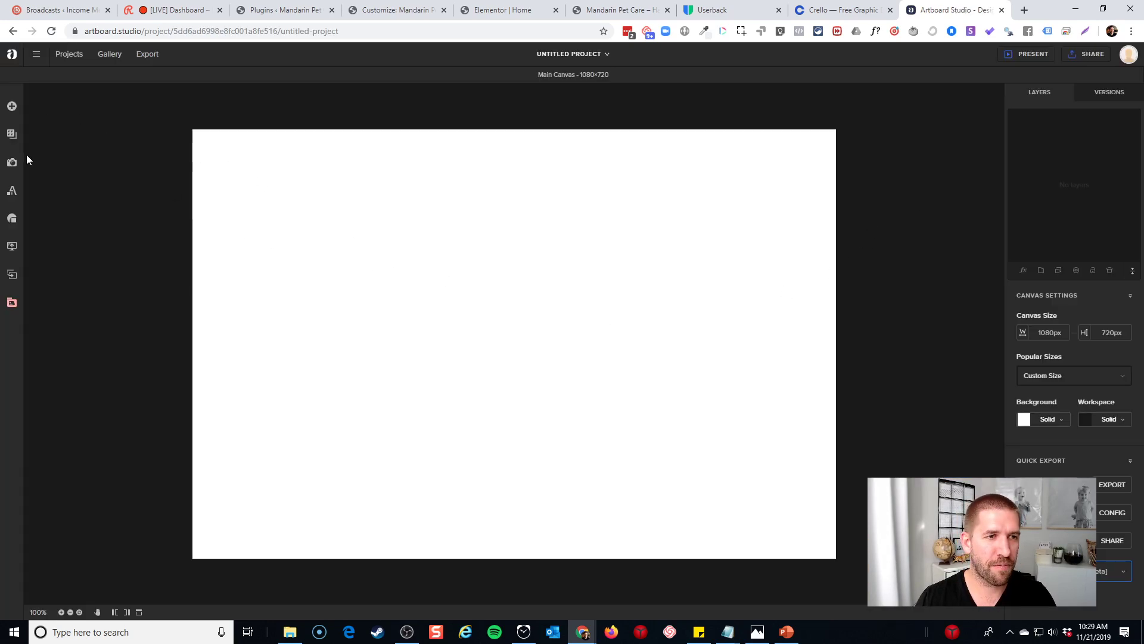
Add a simple text box to the canvas and start editing its placeholder
left_click(12, 190)
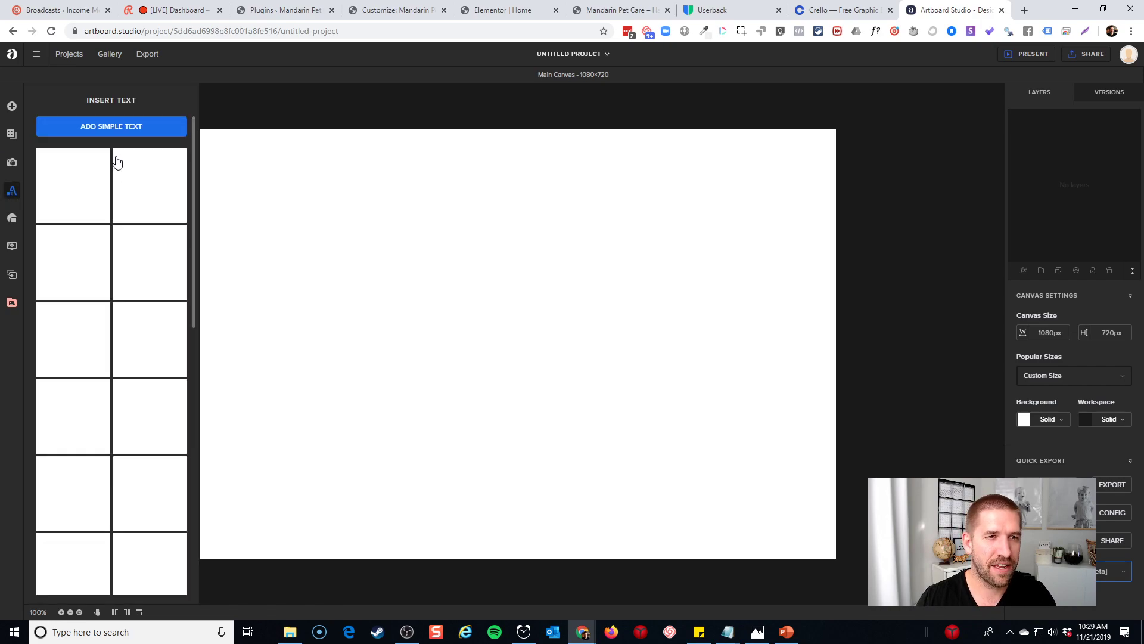
left_click(107, 126)
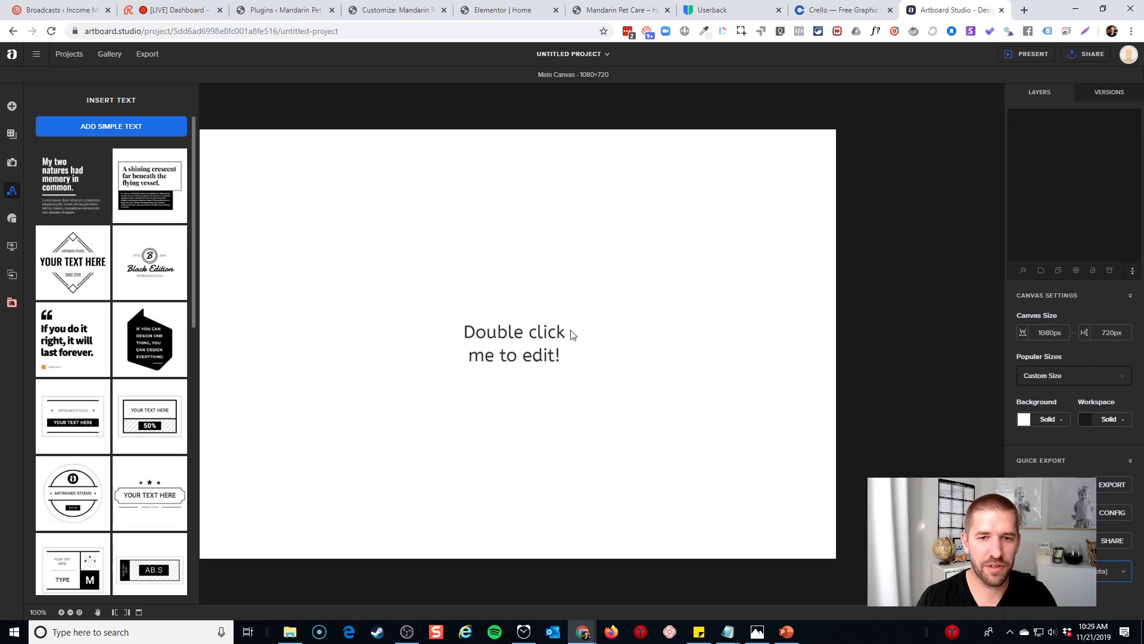
left_click(525, 354)
double_click(531, 352)
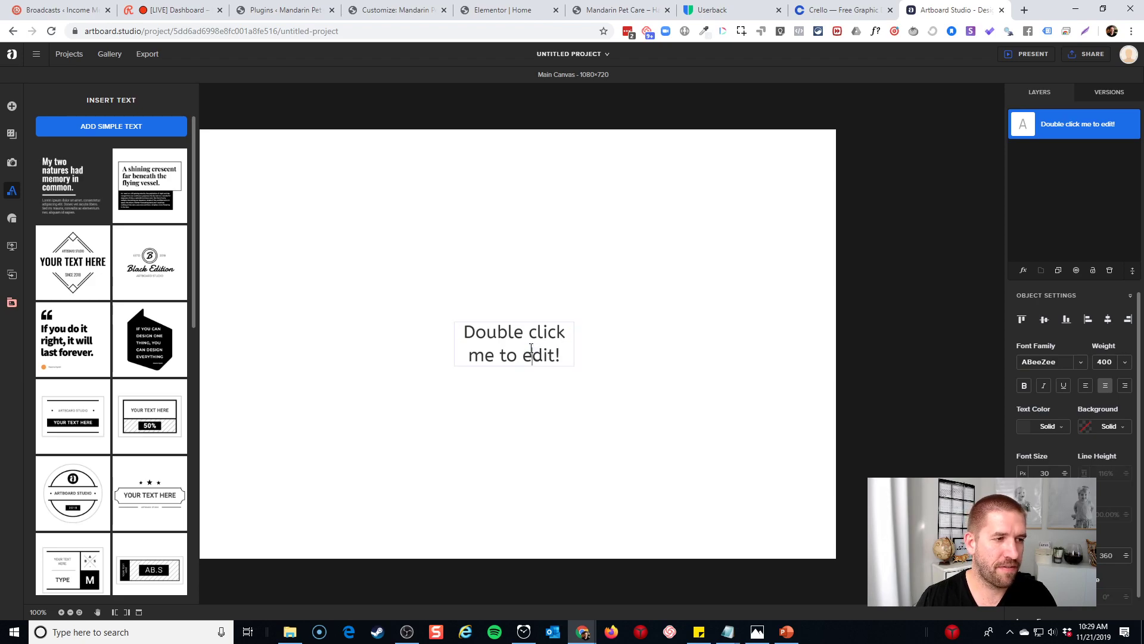
Replace the placeholder text with MANDARIN PET CARE and select the text box
key("ctrl+a")
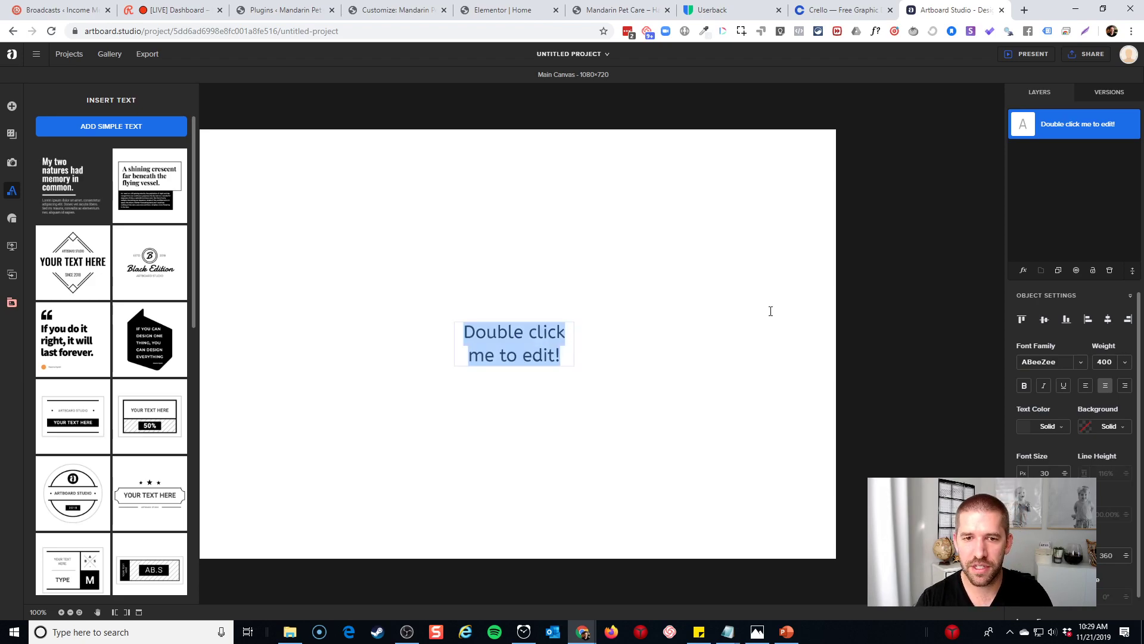
type("Mand")
key("BackSpace")
key("BackSpace")
key("BackSpace")
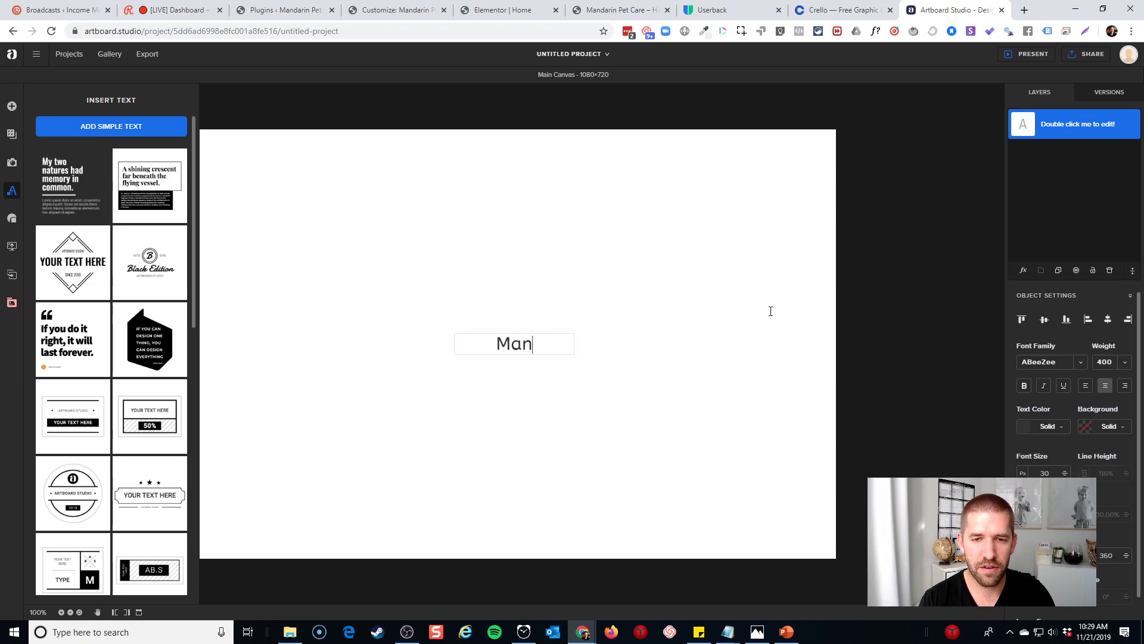
type("ANDARIN pET")
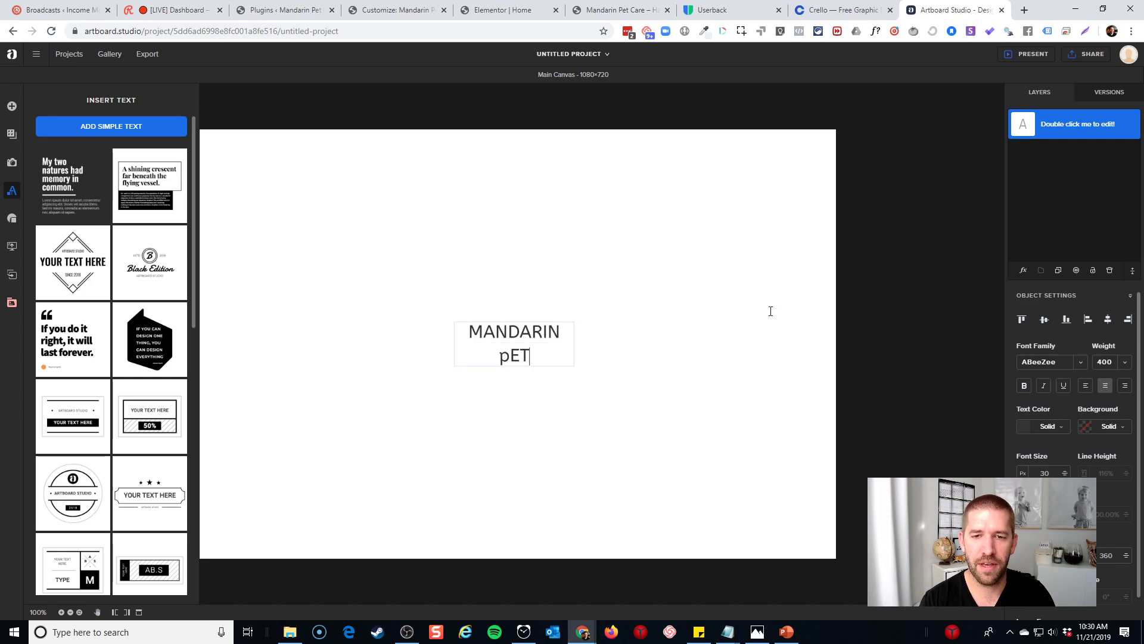
key("BackSpace")
key("BackSpace")
key("BackSpace")
type("PET CARE")
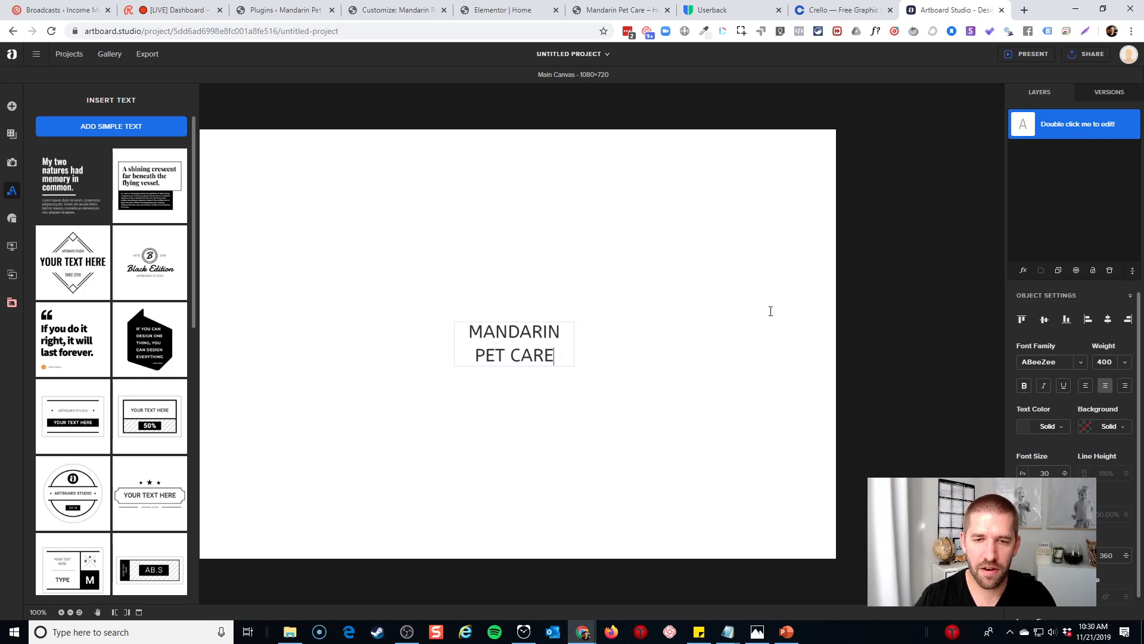
left_click(771, 311)
left_click(516, 354)
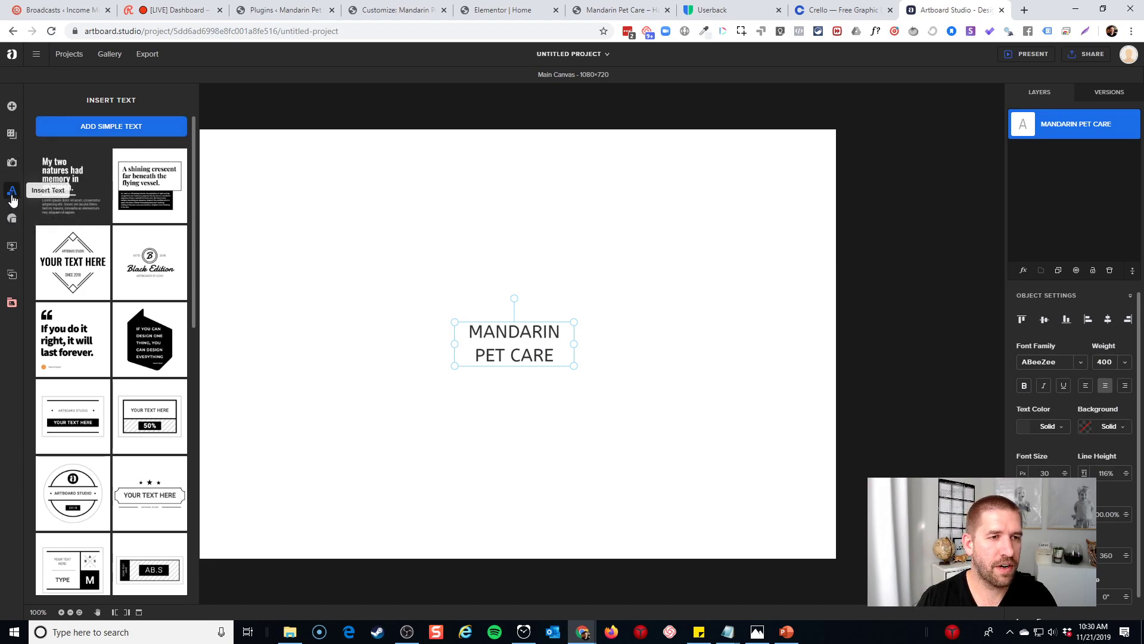
Set the logo text font to Montserrat and make MANDARIN bold
left_click(1081, 363)
type("MONTSER")
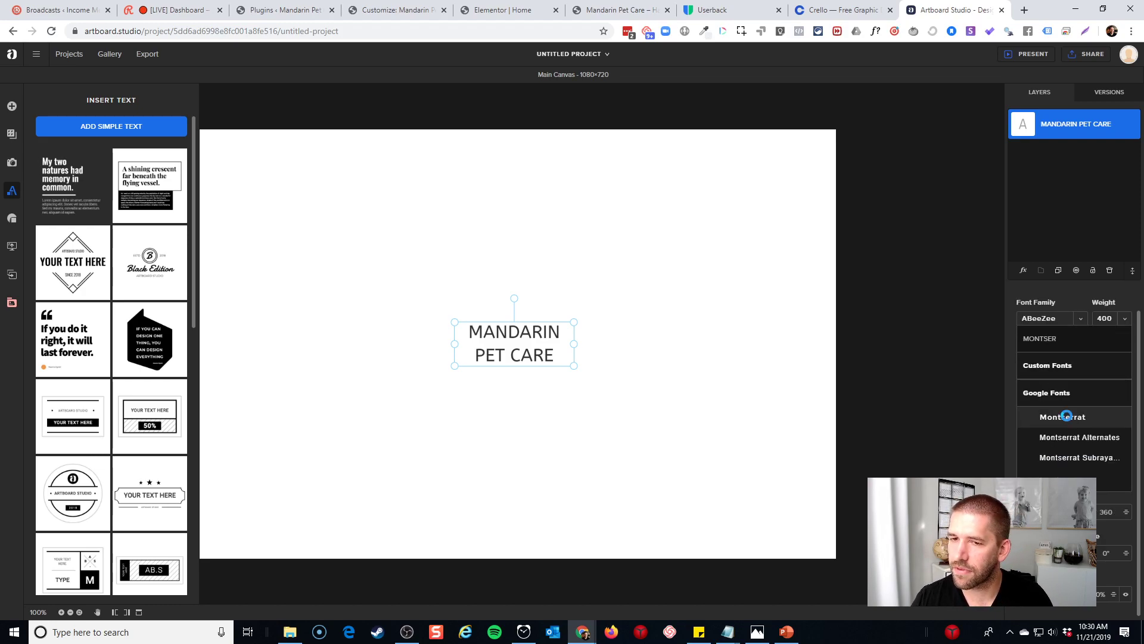
left_click(1067, 417)
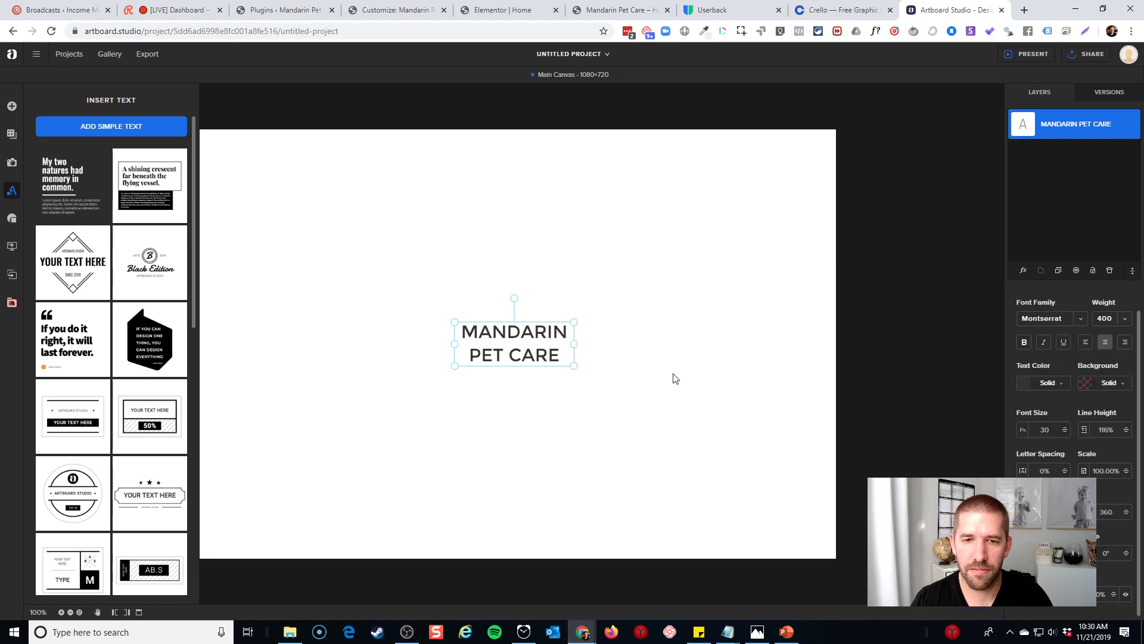
double_click(532, 332)
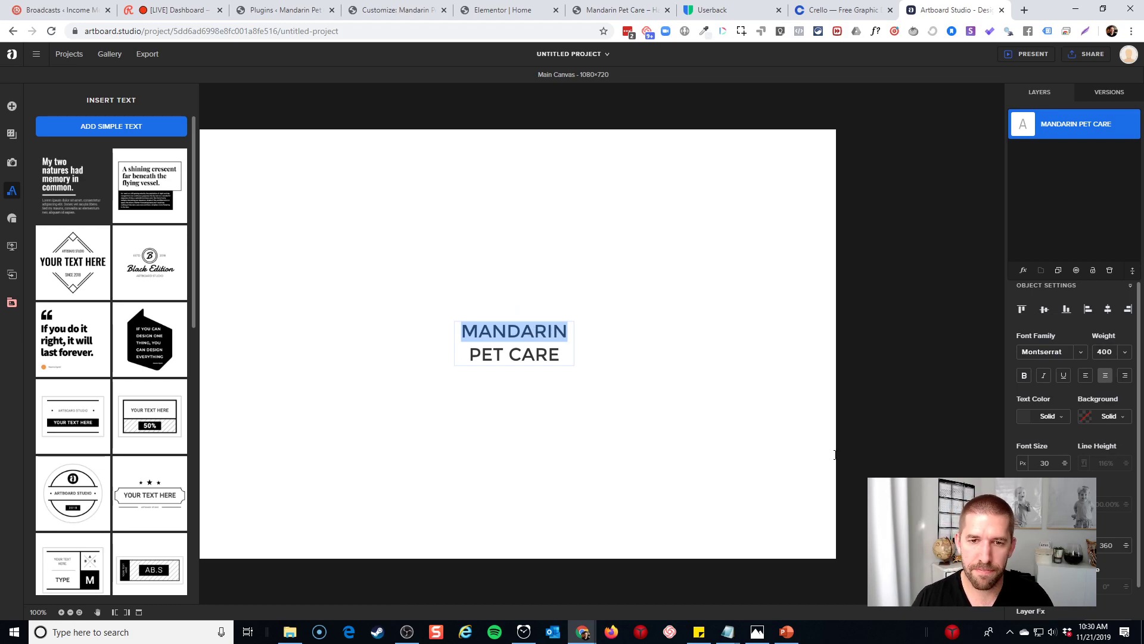
left_click(1025, 376)
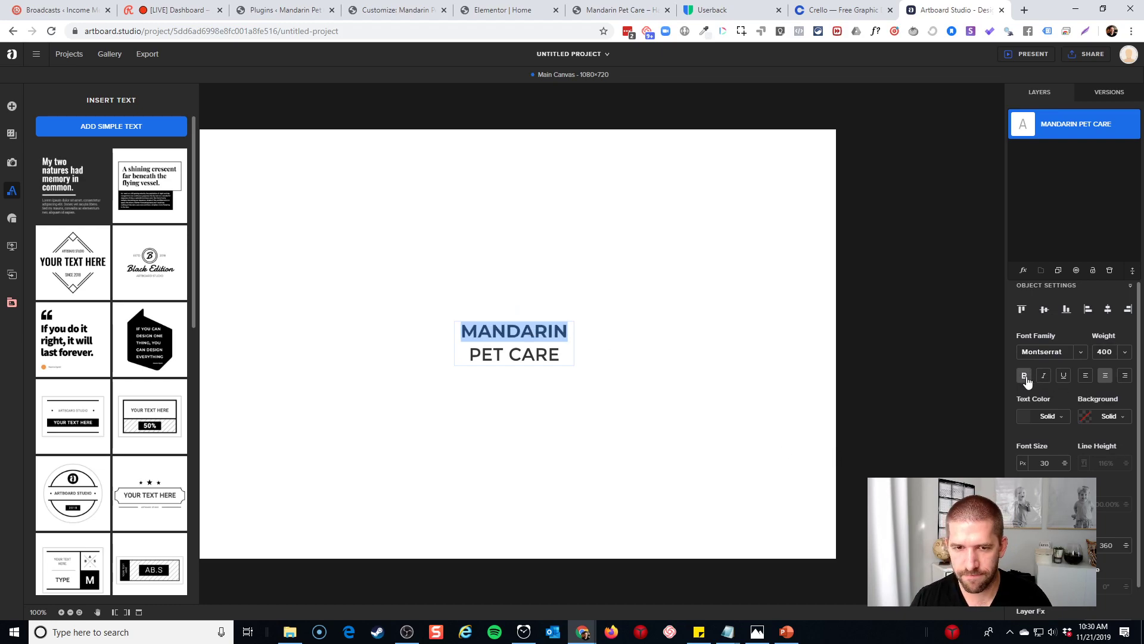
left_click(725, 406)
Give the PET CARE line a light 300 font weight
left_click(483, 354)
double_click(483, 354)
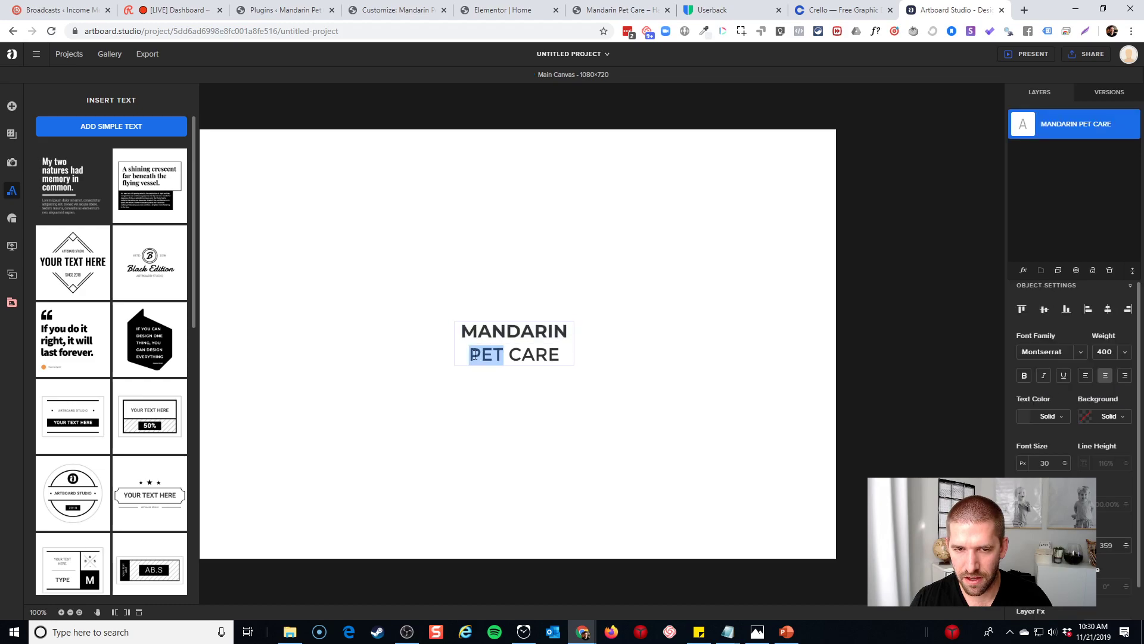
left_click_drag(469, 354, 560, 354)
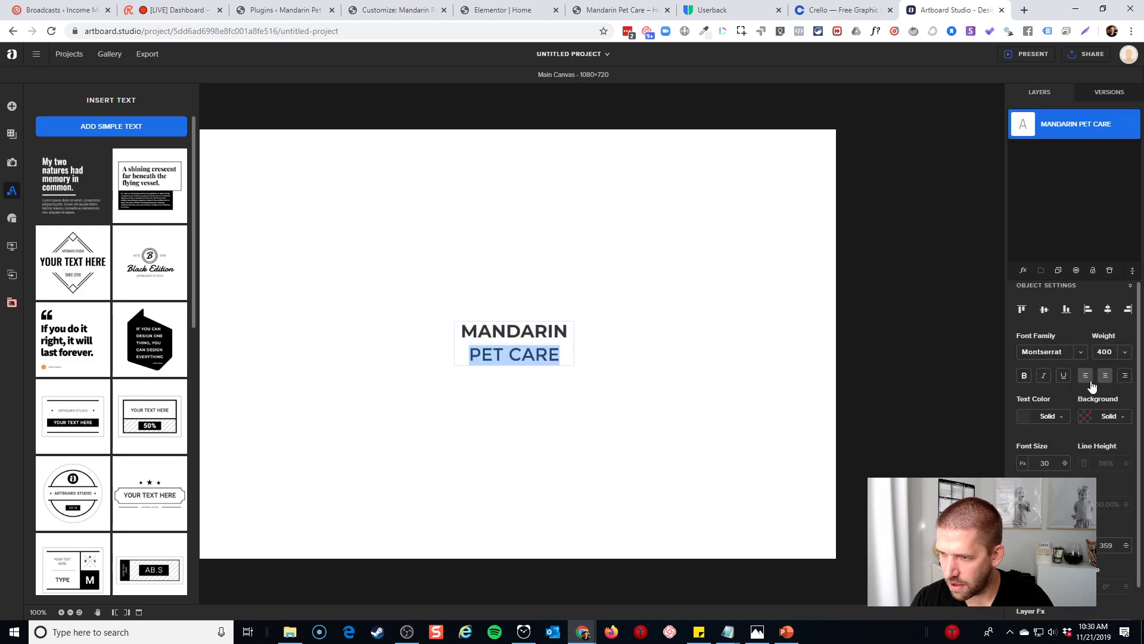
left_click(1125, 352)
left_click(1112, 397)
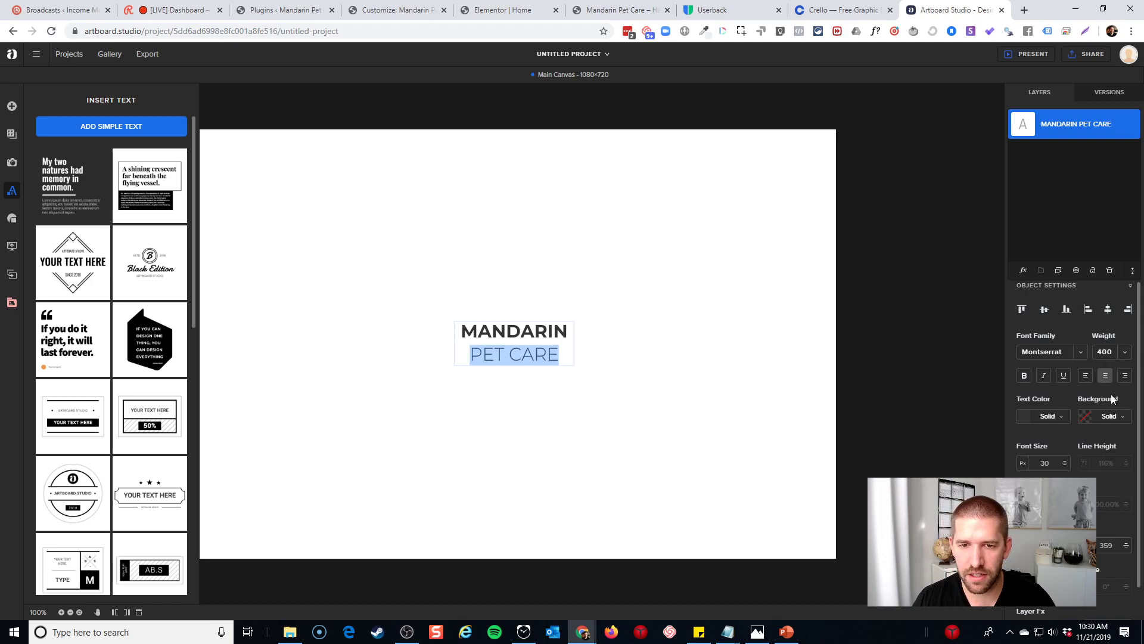
left_click(738, 386)
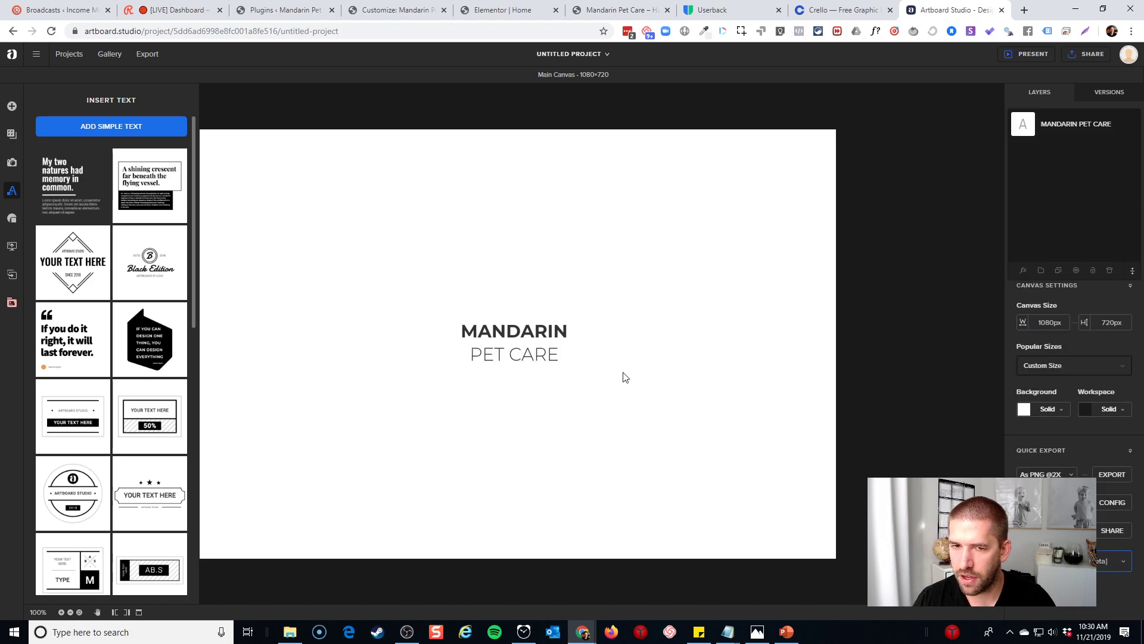
Left-align the MANDARIN PET CARE text
left_click(561, 345)
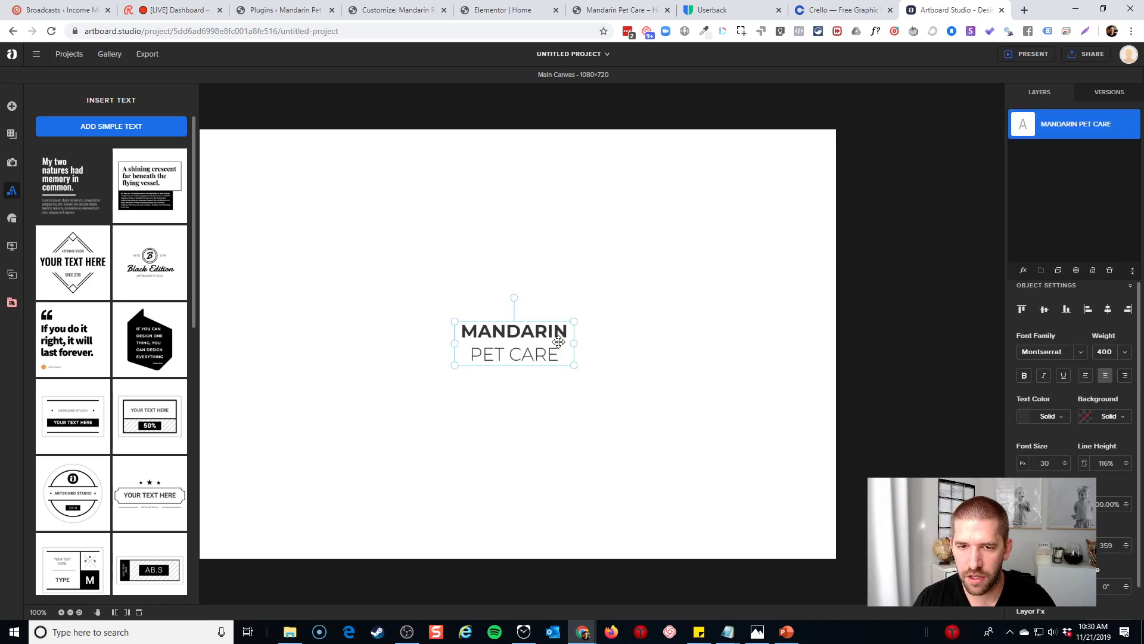
left_click(1085, 374)
left_click(664, 381)
Give MANDARIN the heavier 800 font weight
left_click(506, 333)
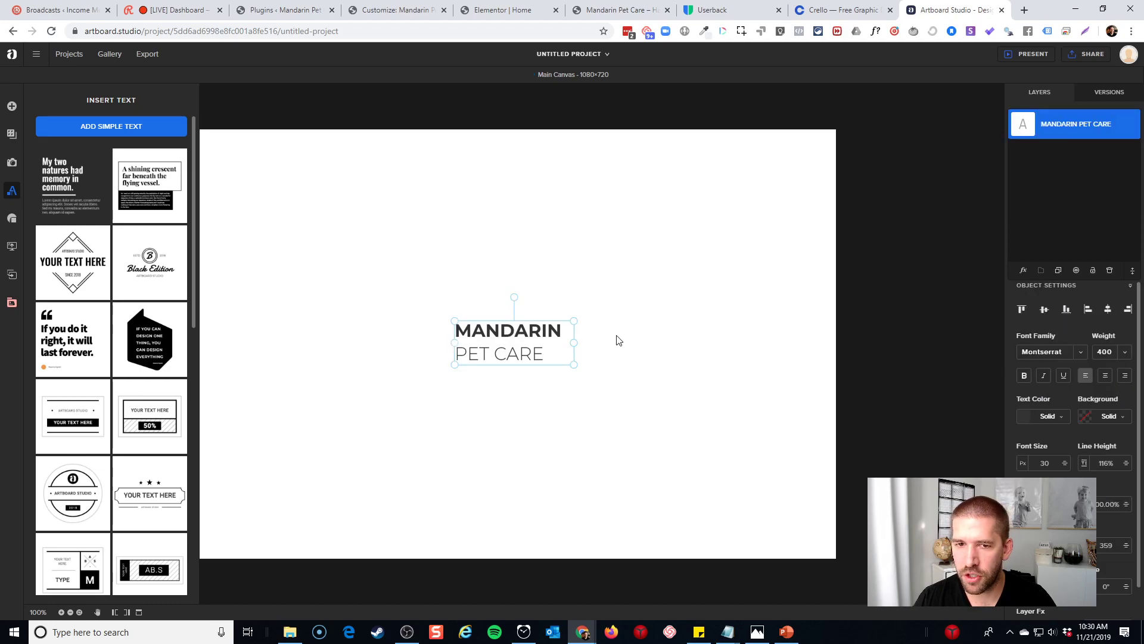
double_click(536, 332)
double_click(519, 331)
left_click(1124, 352)
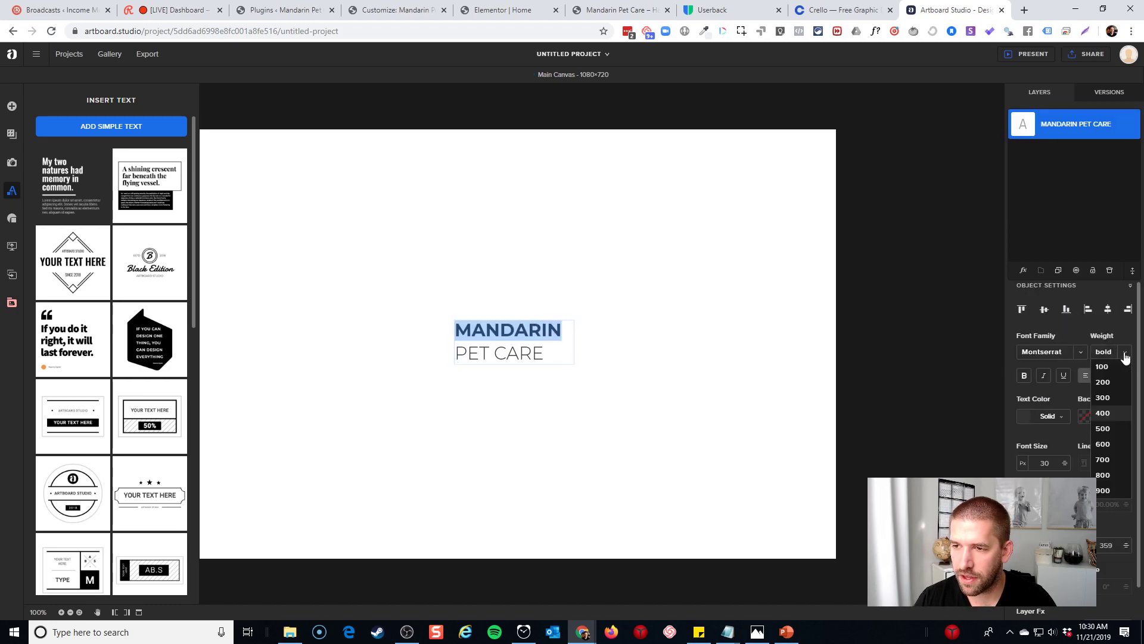
left_click(1103, 475)
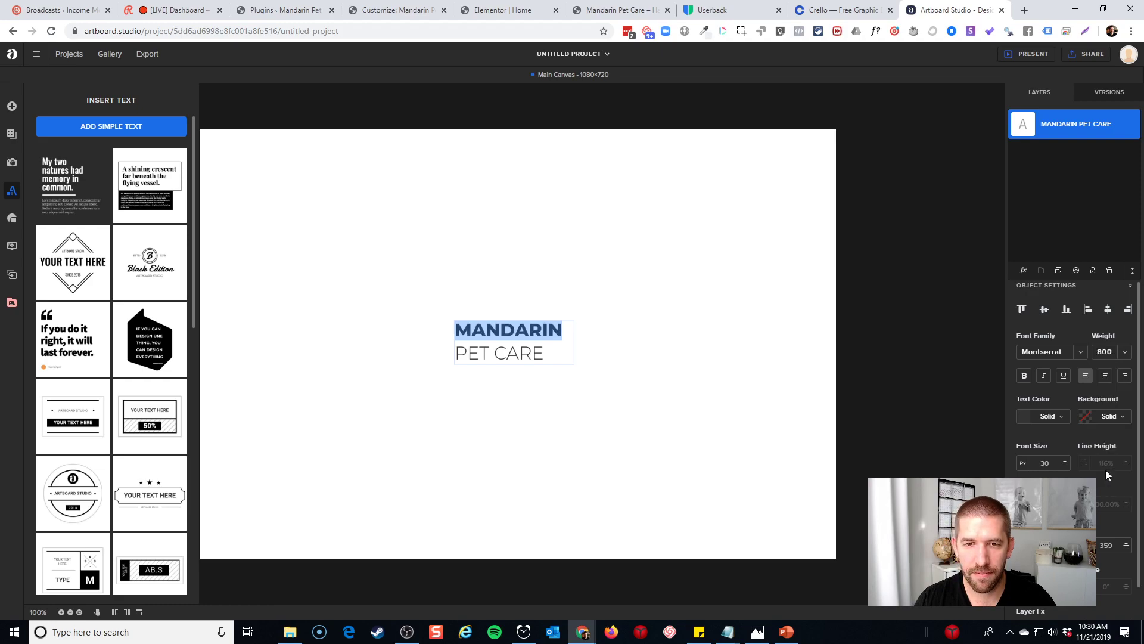
left_click(749, 410)
left_click(531, 350)
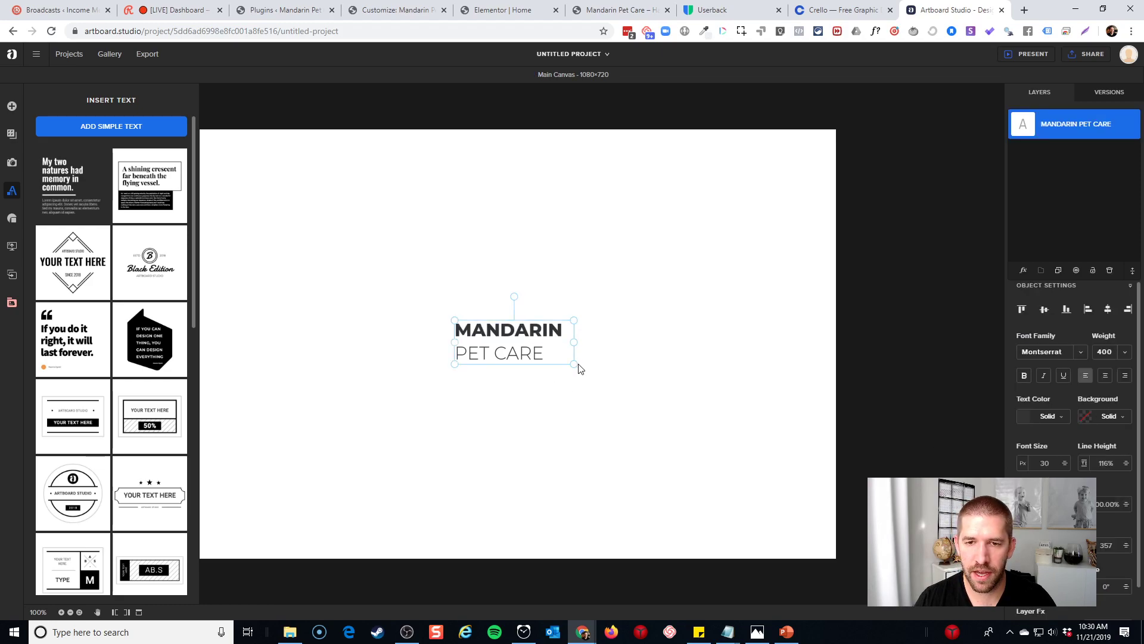
left_click(785, 374)
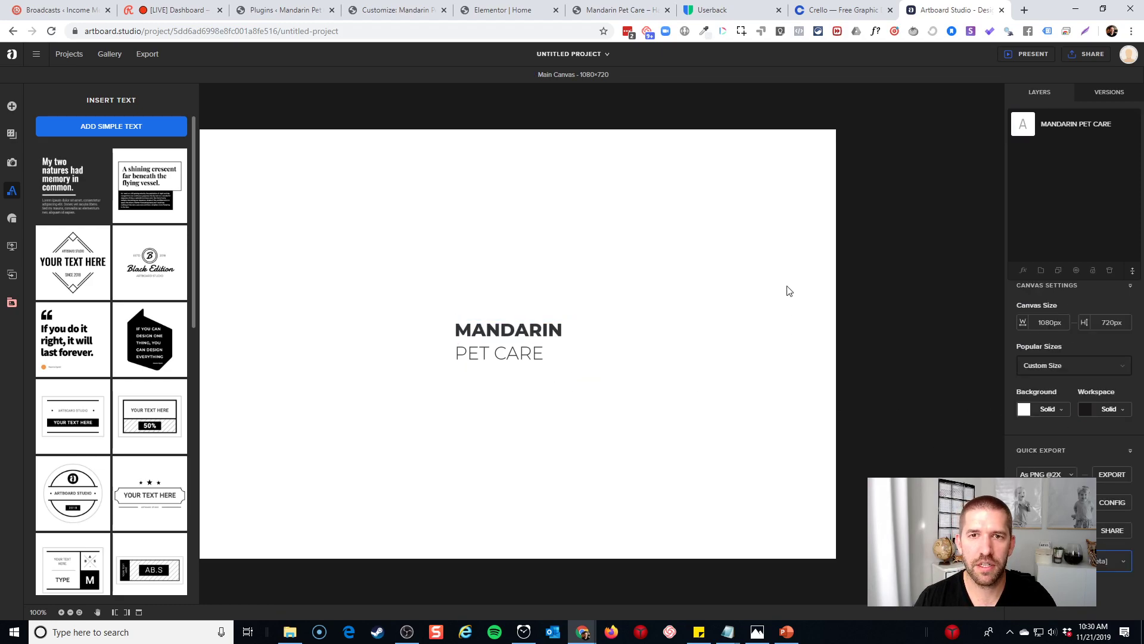
Set the canvas to 180 × 60 px, close the text panel and the Crello tab
double_click(1052, 322)
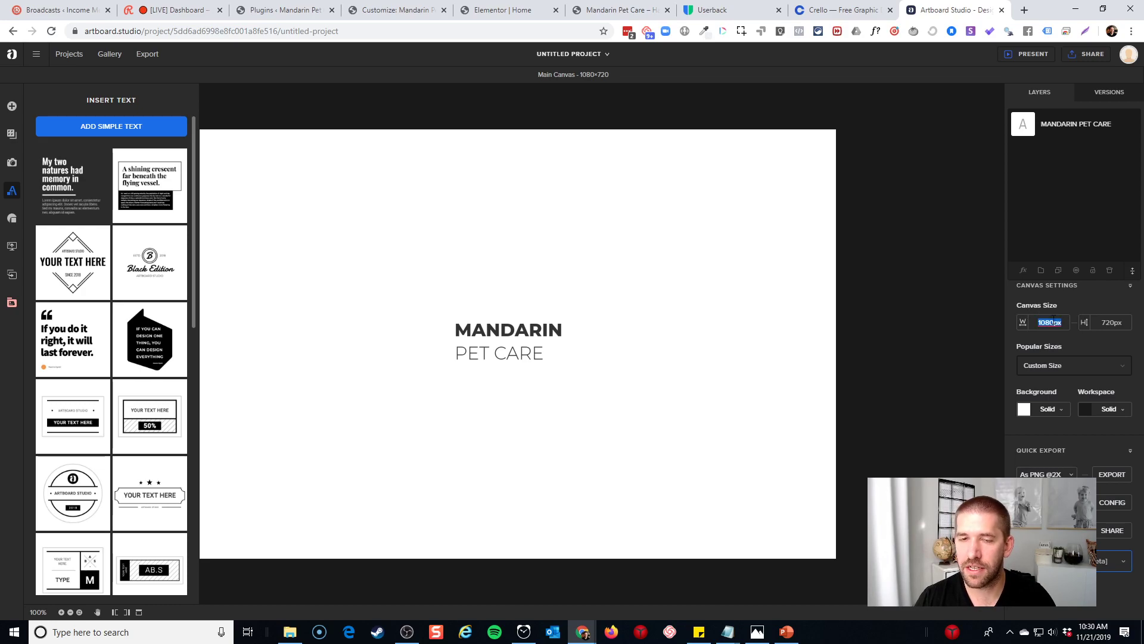
type("180")
key("Tab")
type("6")
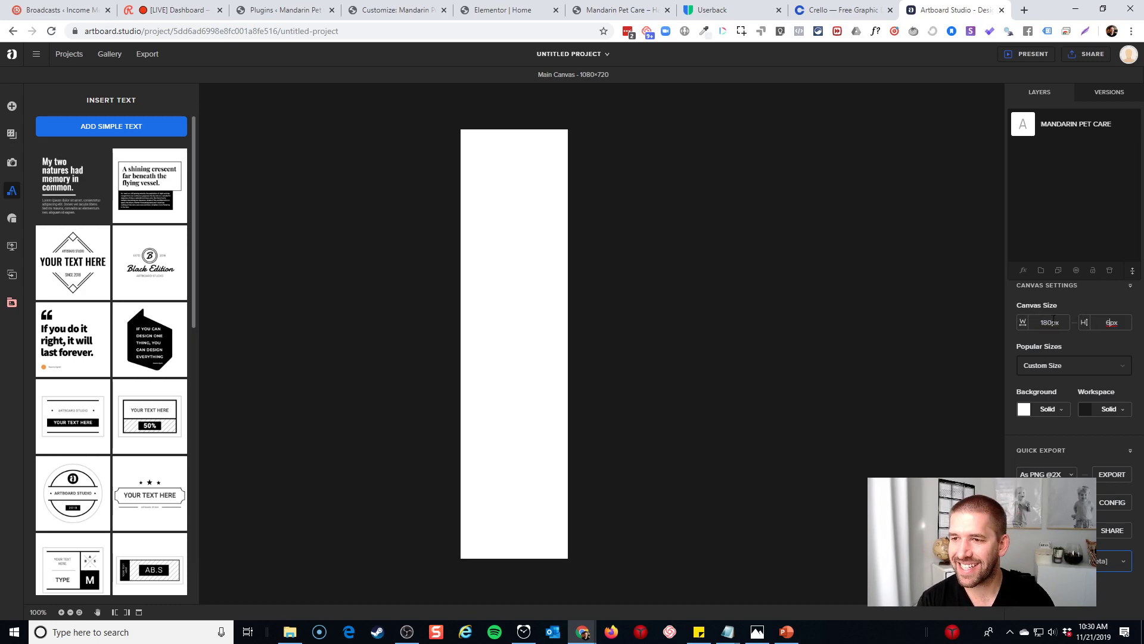
key("Return")
left_click(728, 401)
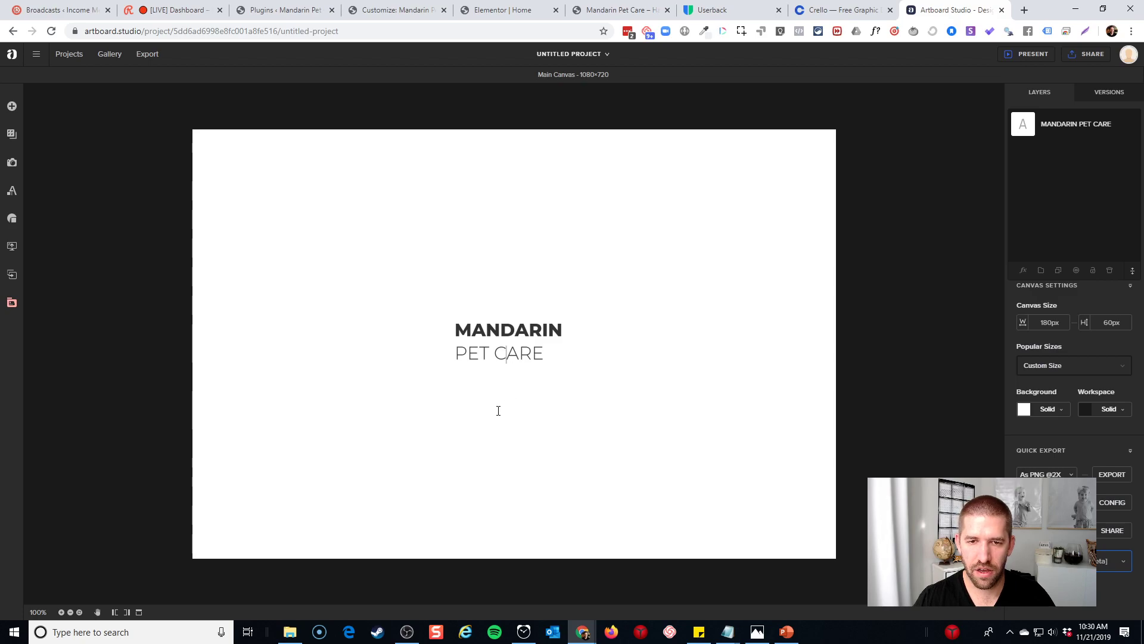
left_click(890, 9)
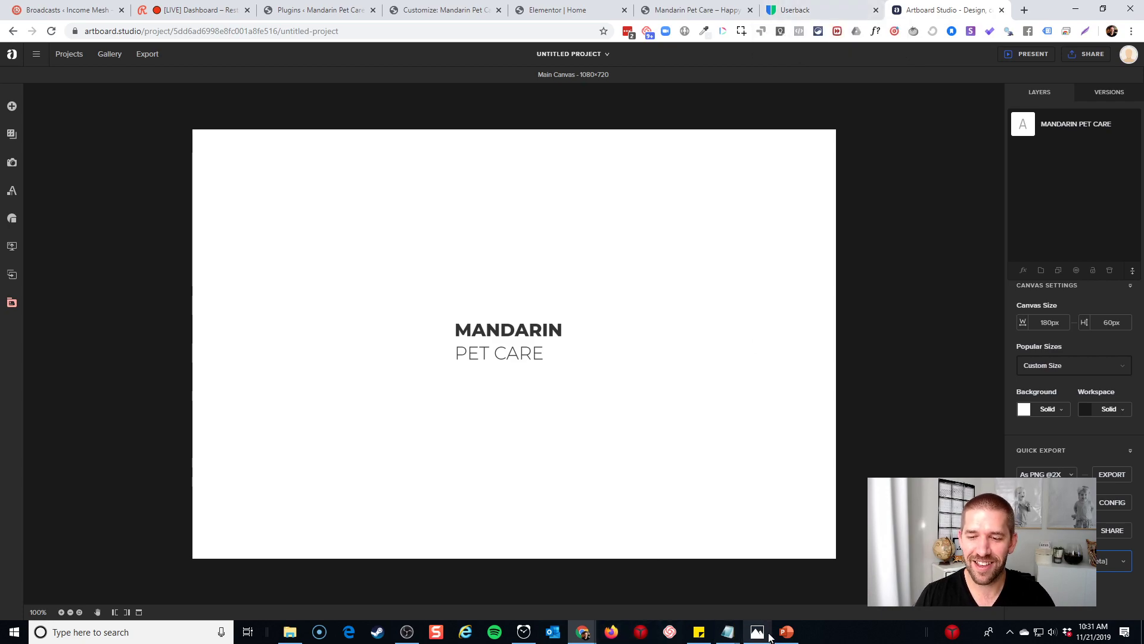
Go to The Noun Project in a new tab and browse its 'dog' icon results
left_click(1024, 12)
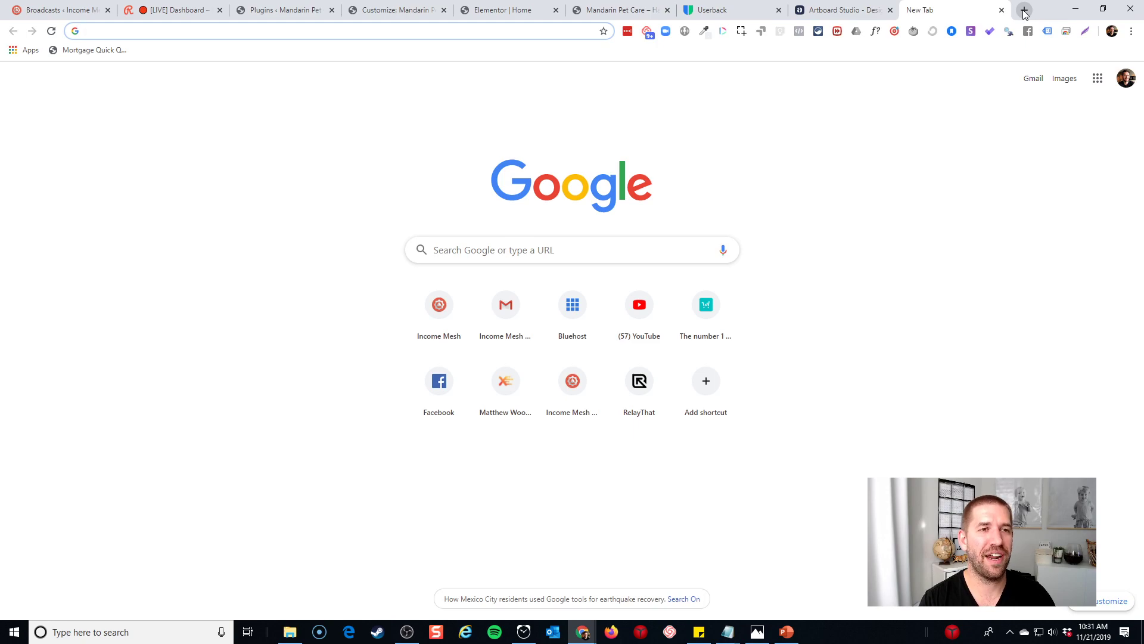
type("THENOUNP")
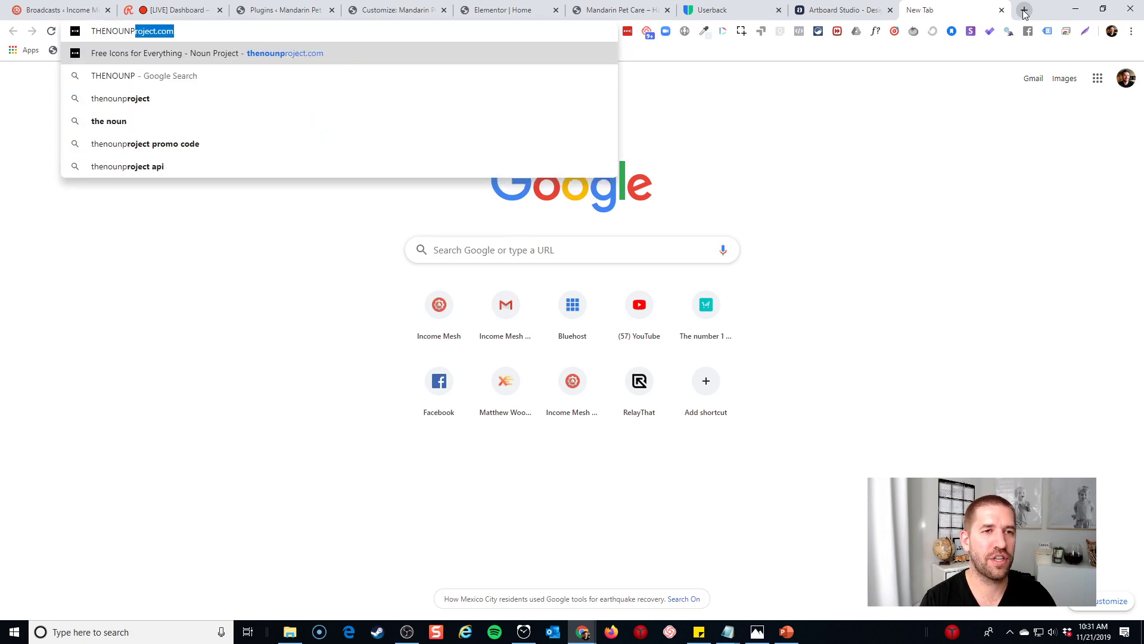
key("Return")
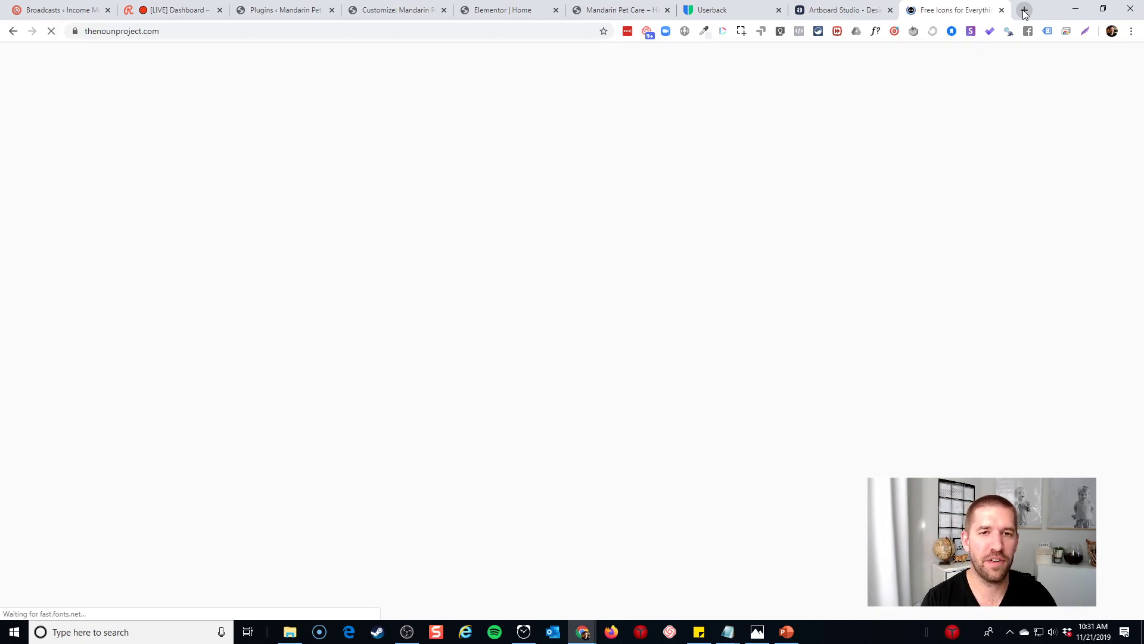
type("dog")
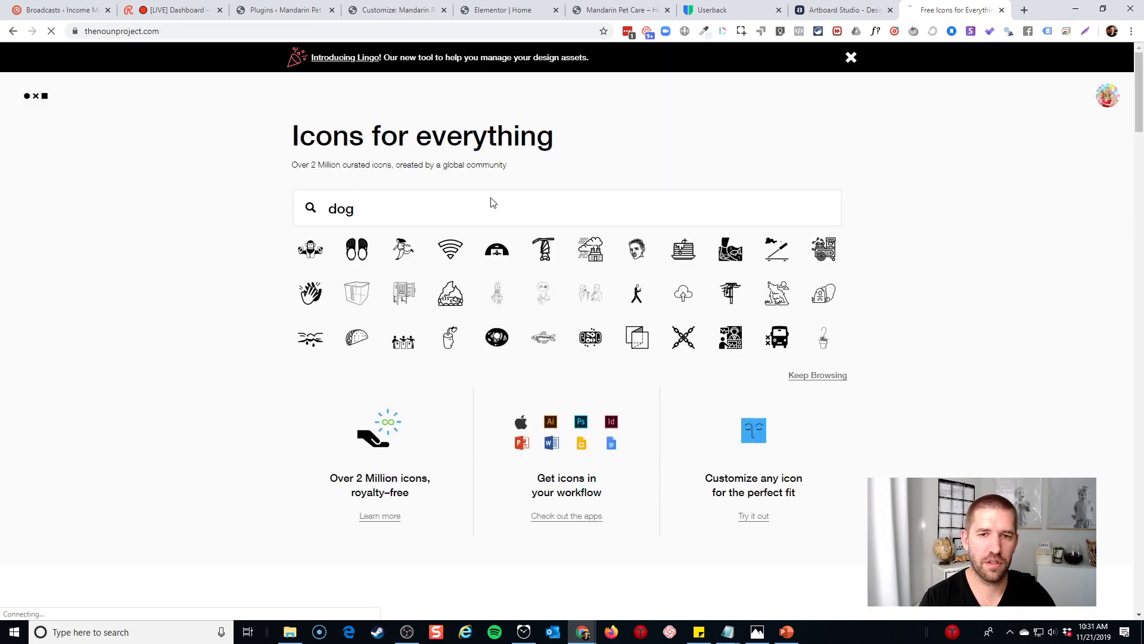
key("Return")
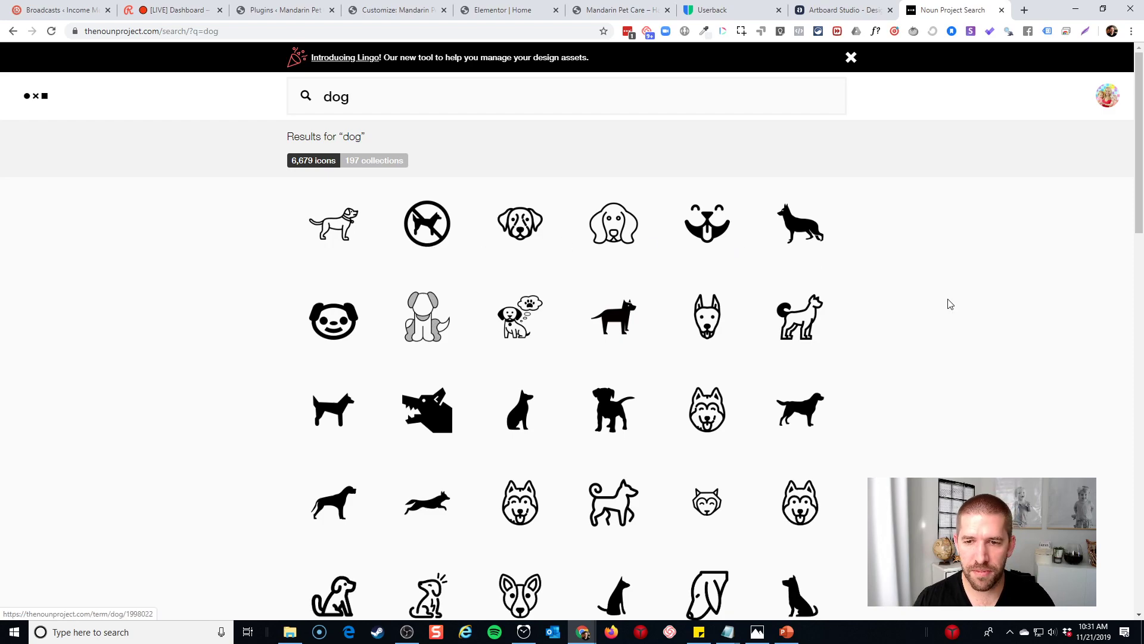
scroll(920, 302, "down", 5)
scroll(922, 302, "down", 1)
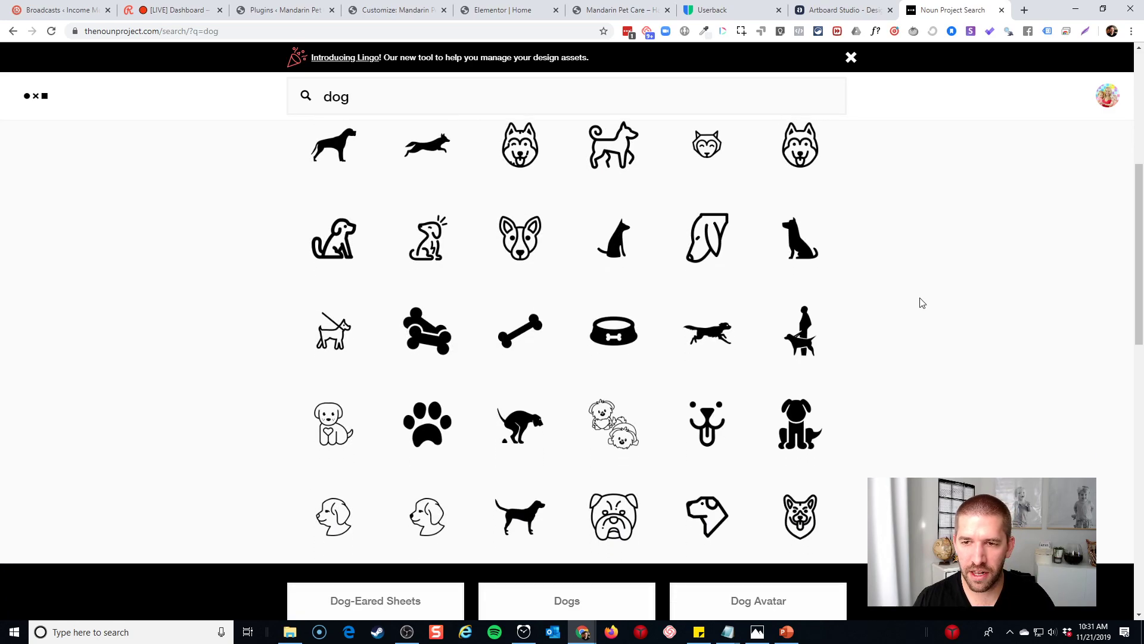
scroll(909, 354, "down", 9)
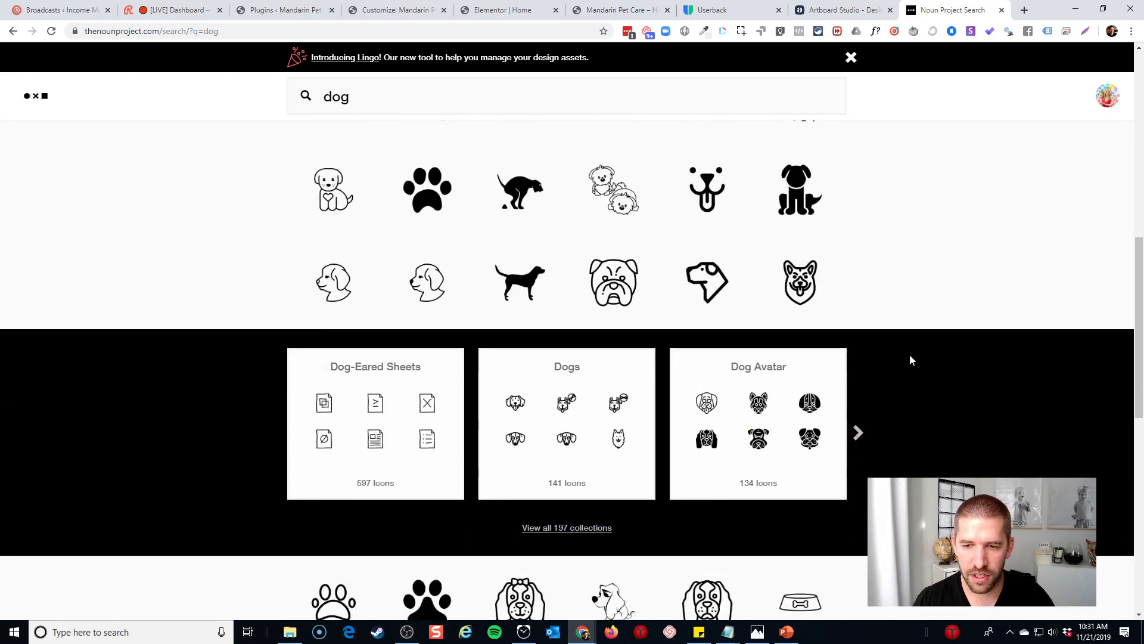
scroll(910, 360, "down", 8)
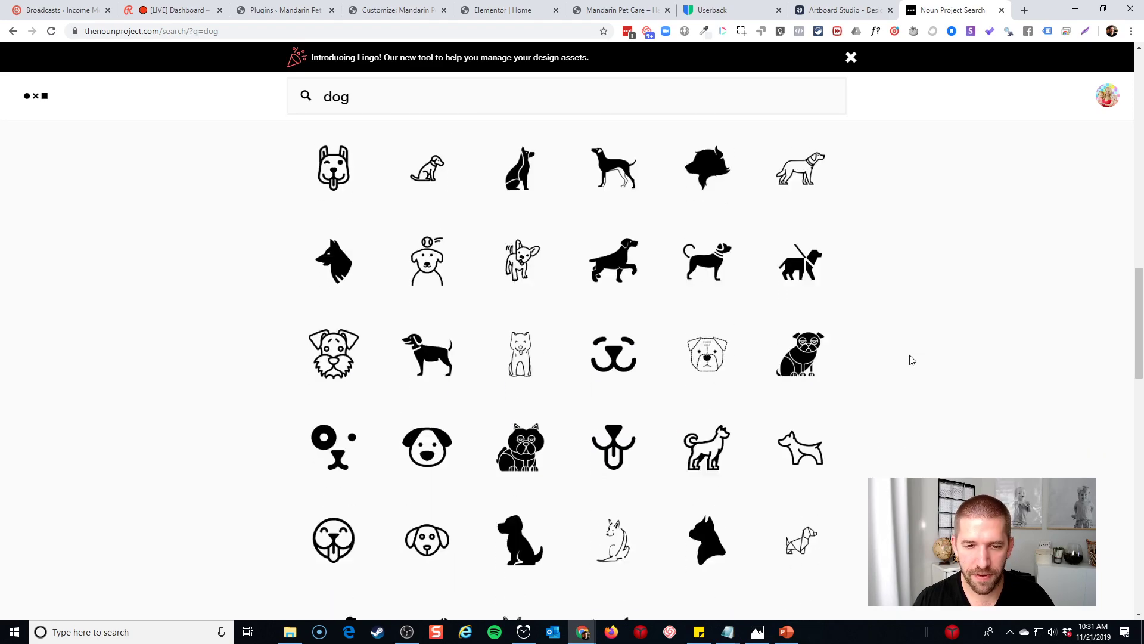
scroll(910, 360, "down", 11)
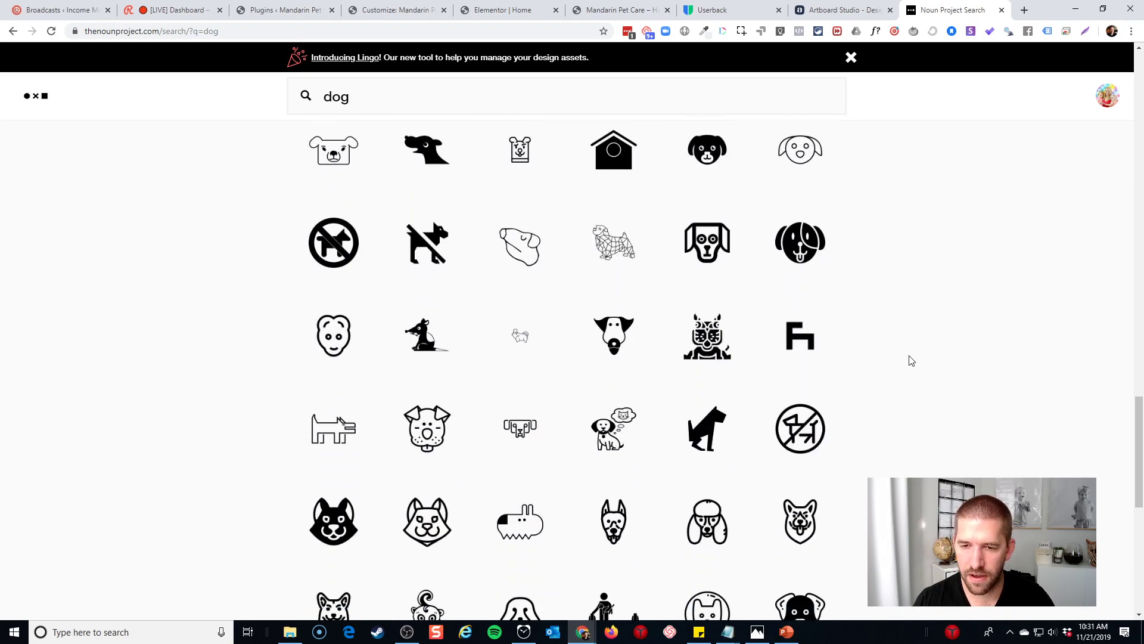
scroll(910, 360, "down", 4)
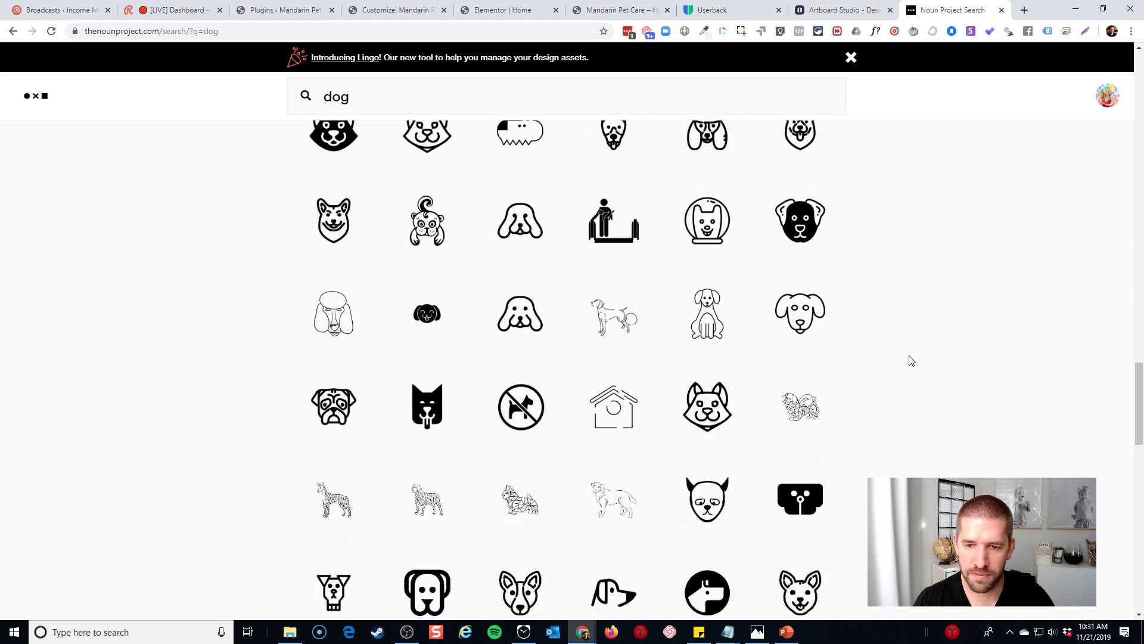
scroll(910, 360, "down", 6)
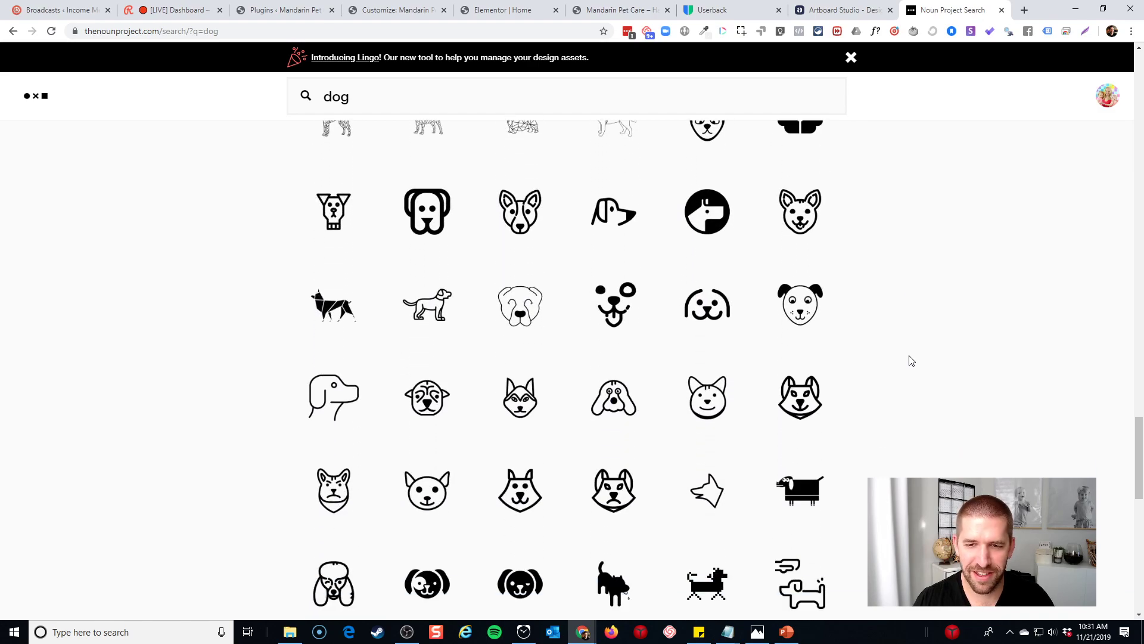
scroll(934, 386, "down", 8)
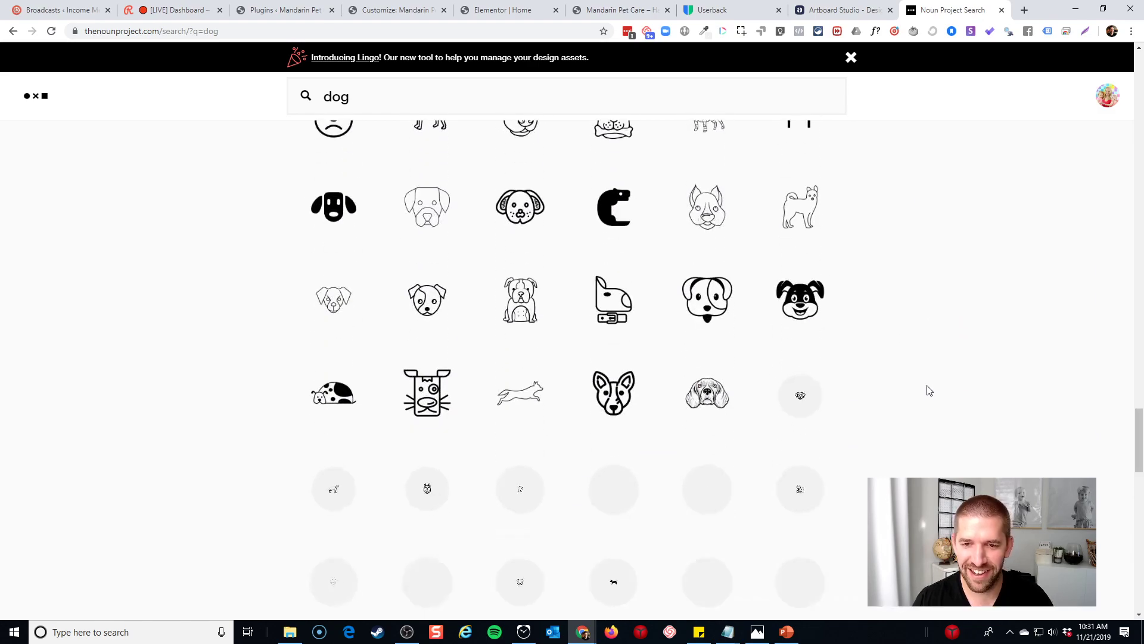
Refine the search to 'dog walking' and browse the results
left_click(466, 102)
type("walking")
key("Return")
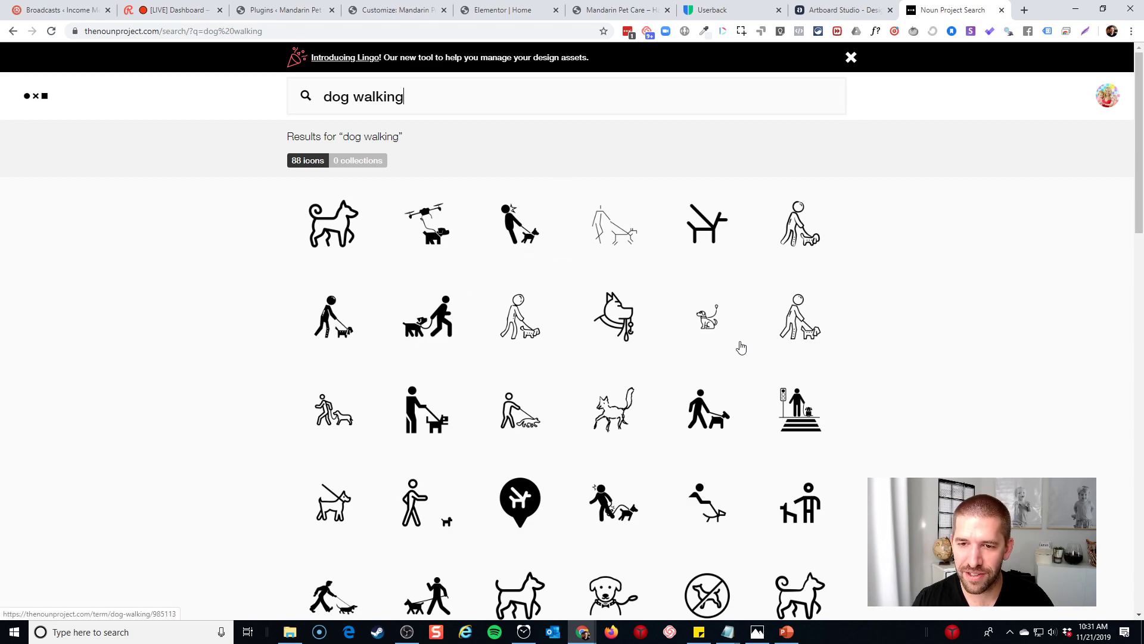
scroll(911, 412, "down", 2)
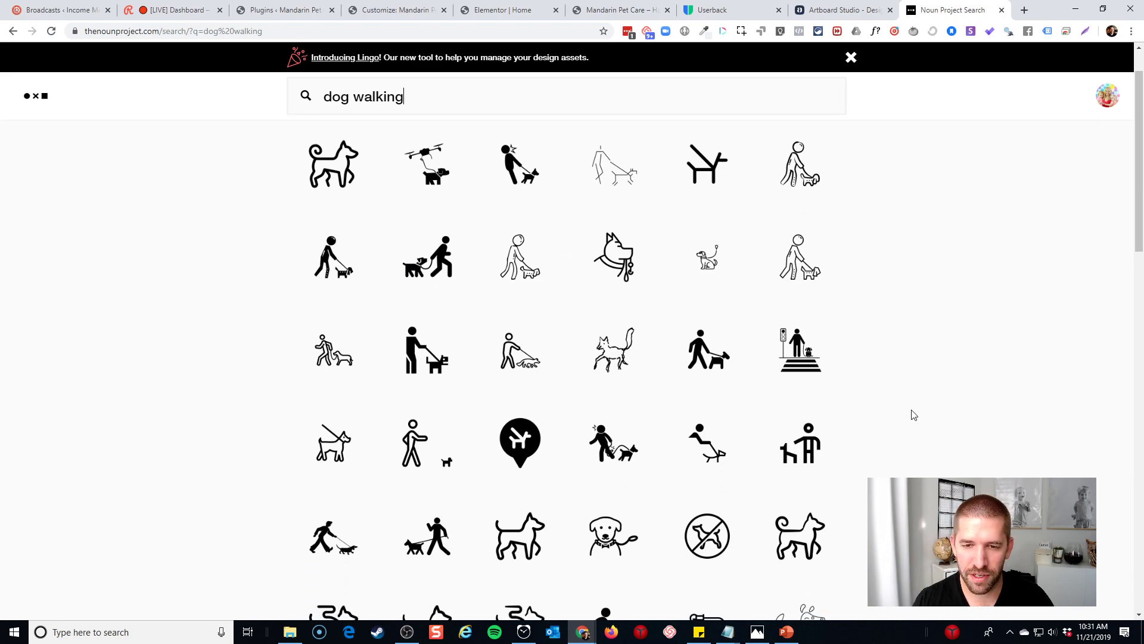
scroll(904, 419, "down", 1)
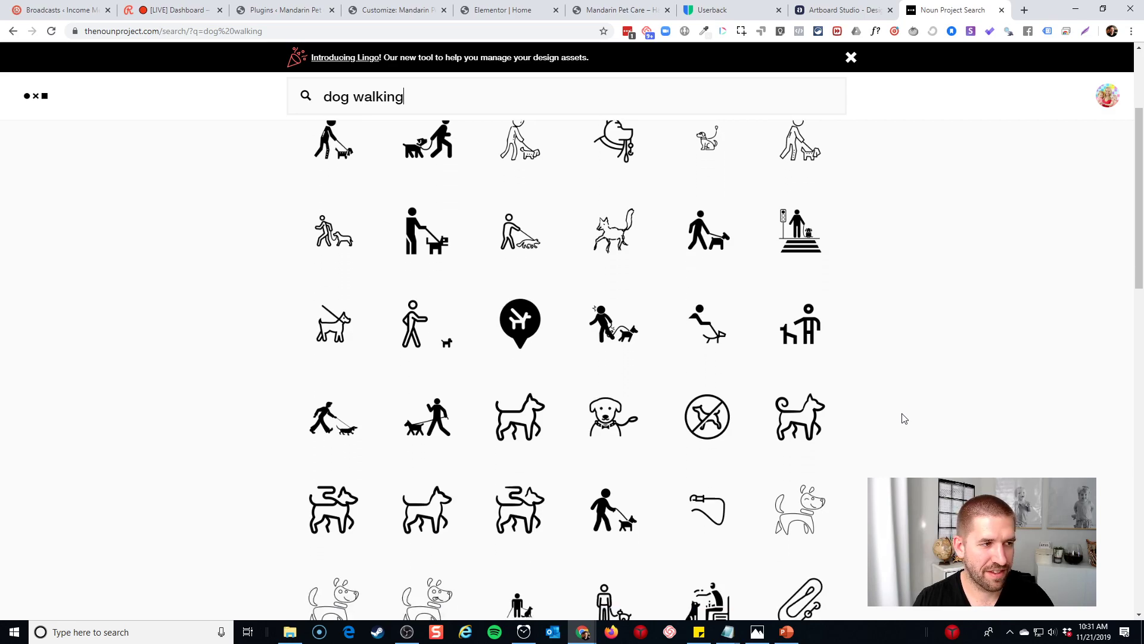
scroll(891, 419, "up", 3)
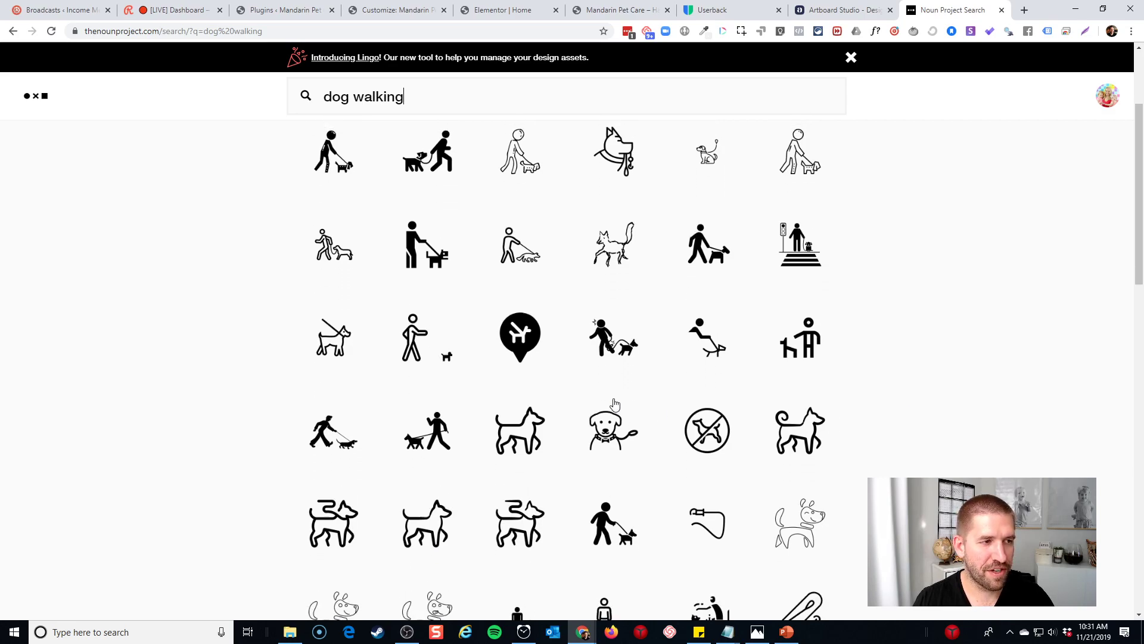
Search for 'dog face' instead and scroll through the dog-face icons
triple_click(391, 94)
type("dog fa")
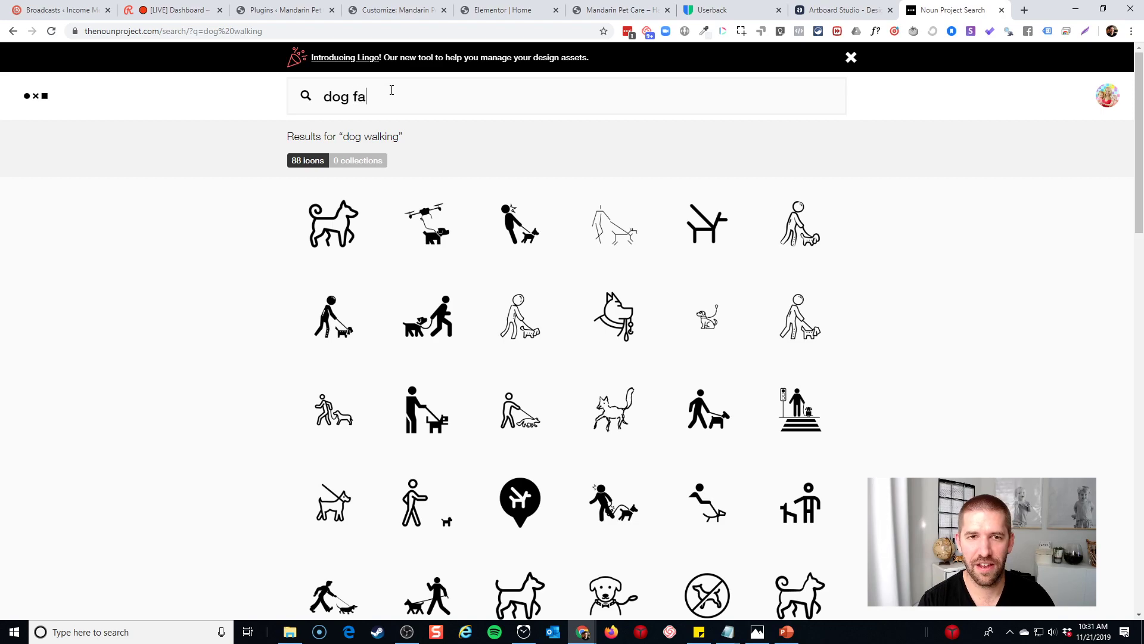
type("ce")
key("Return")
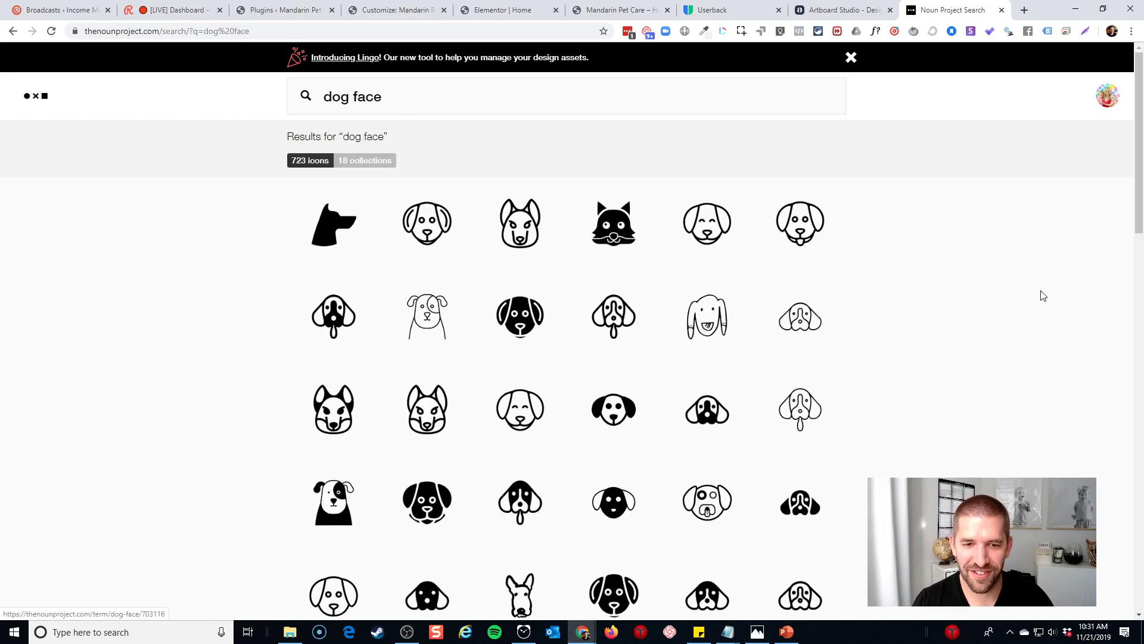
scroll(1040, 295, "down", 3)
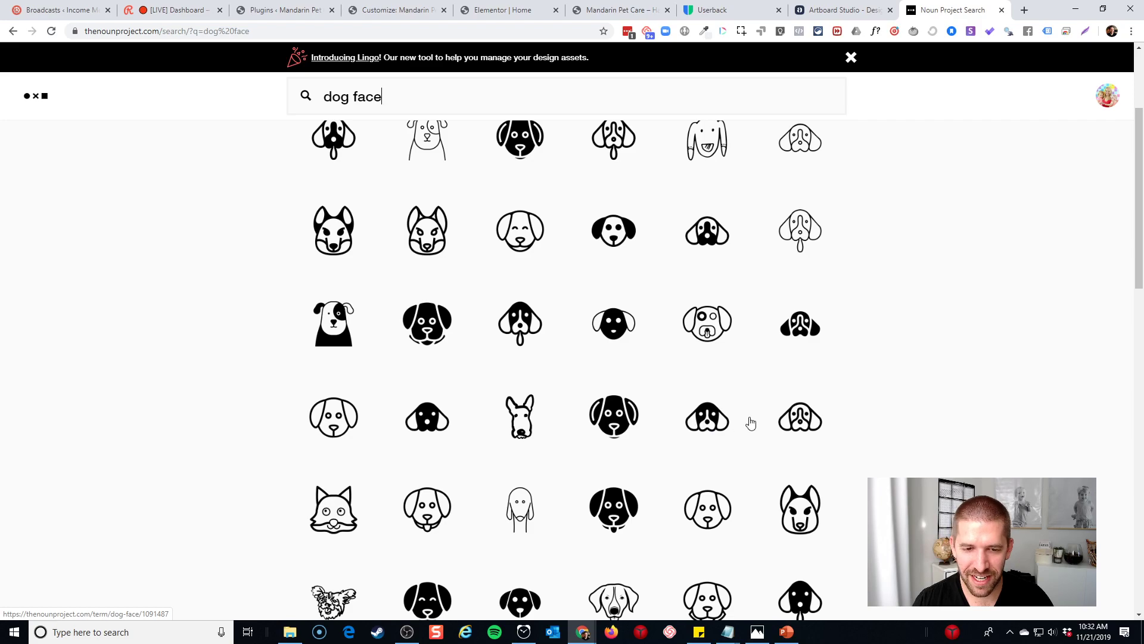
scroll(751, 423, "down", 3)
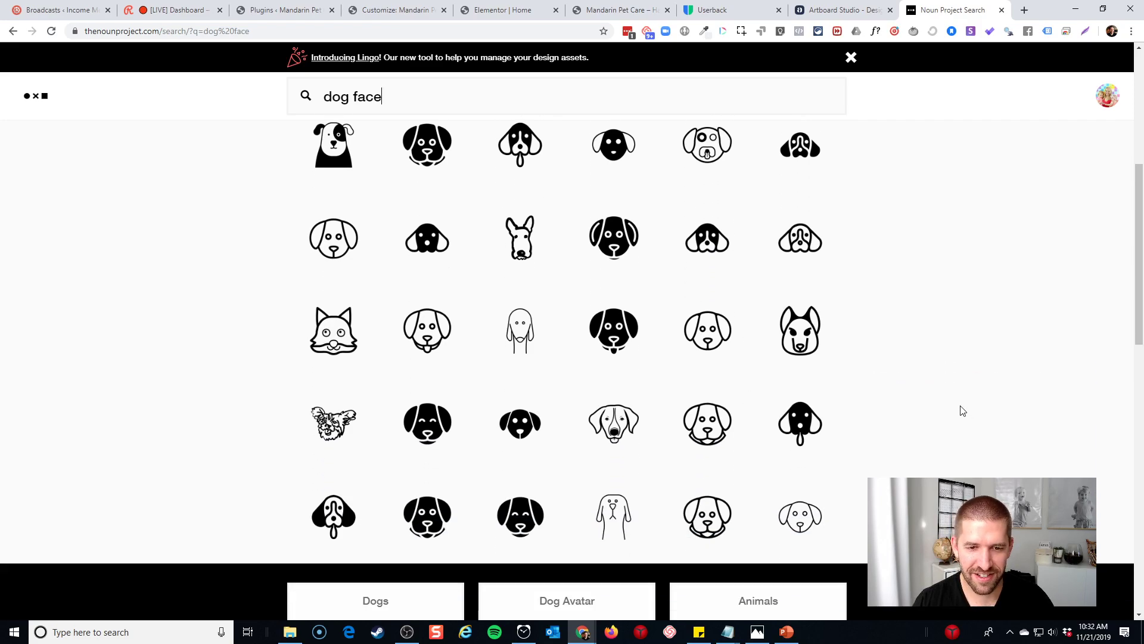
scroll(960, 410, "down", 5)
scroll(961, 411, "down", 3)
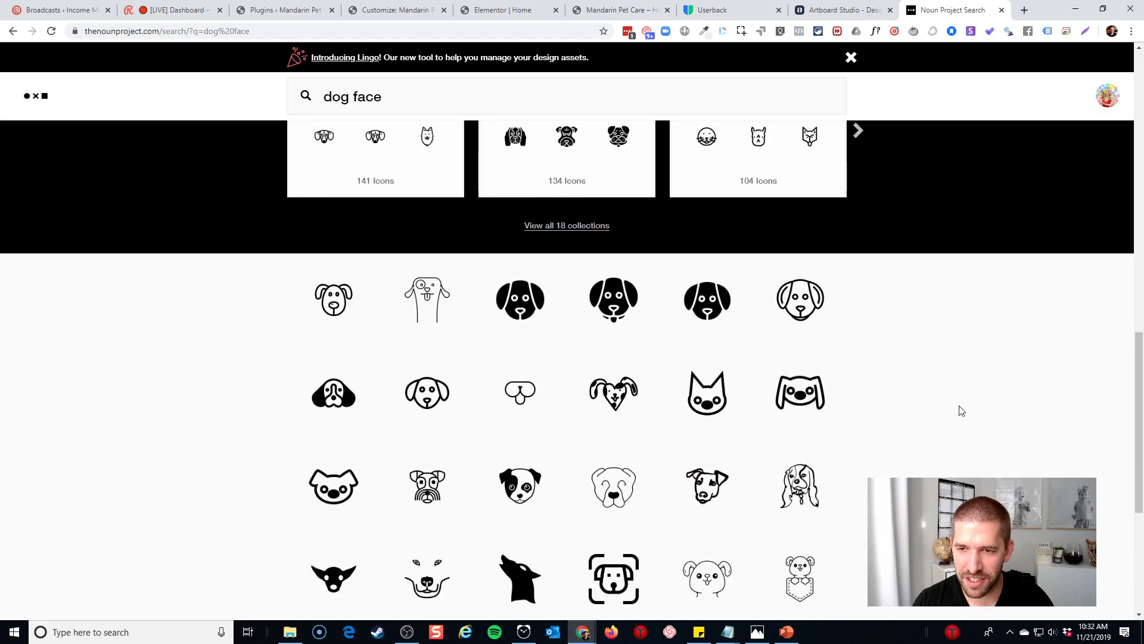
scroll(961, 411, "down", 5)
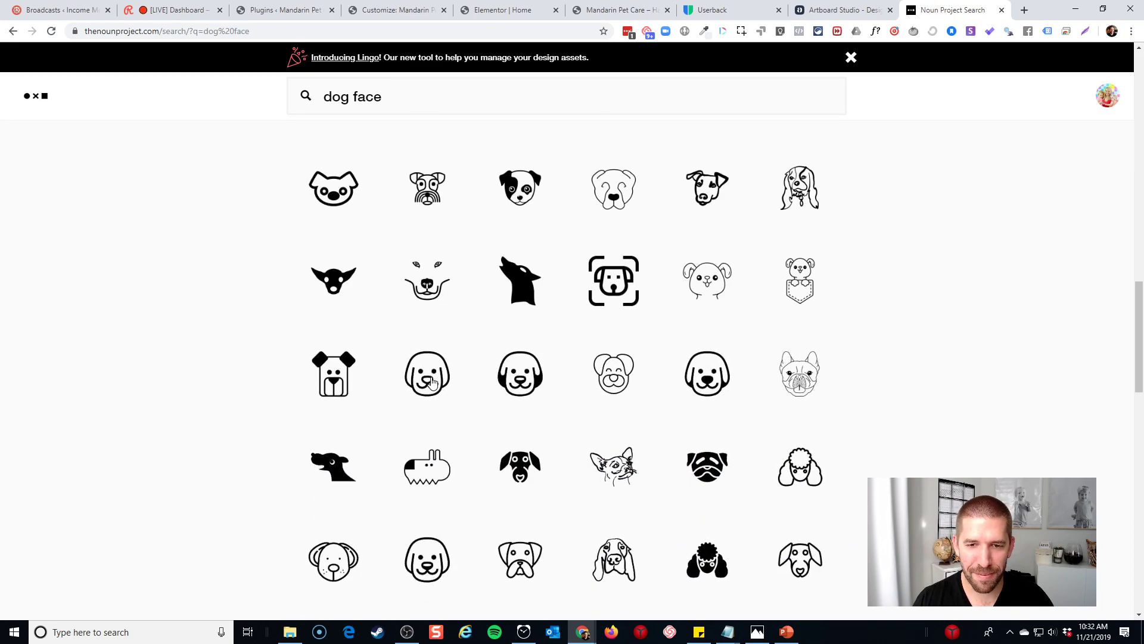
Download the puppy face icon as SVG 'Happy Dog Logo MPC' into the Images folder
left_click(529, 382)
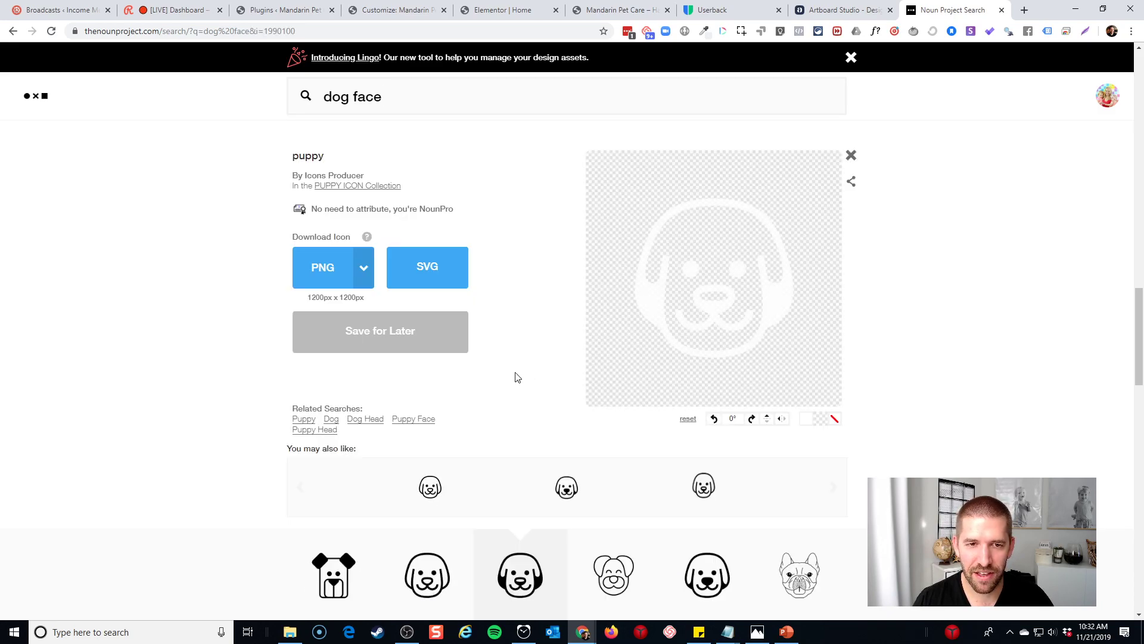
left_click(404, 265)
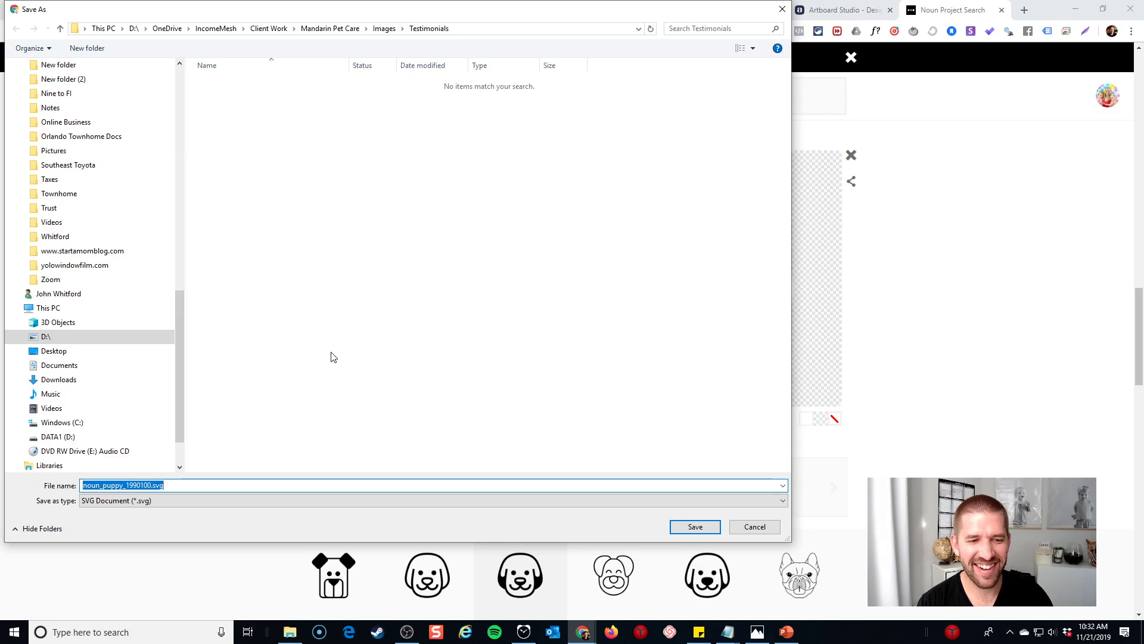
type("Happy Dog Lo")
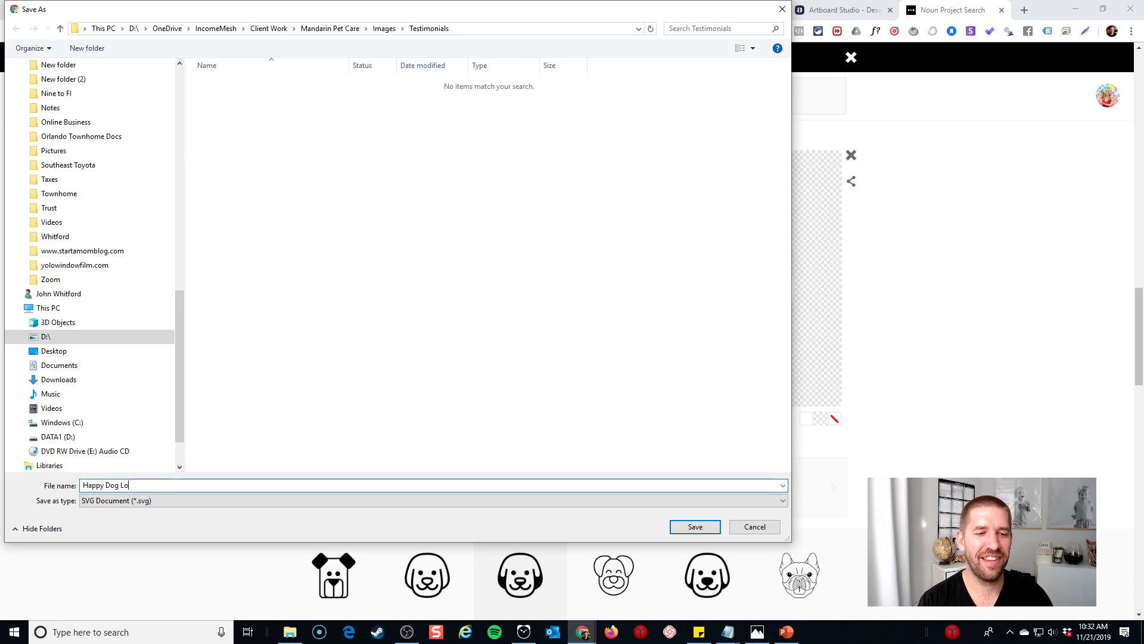
type("go MPC")
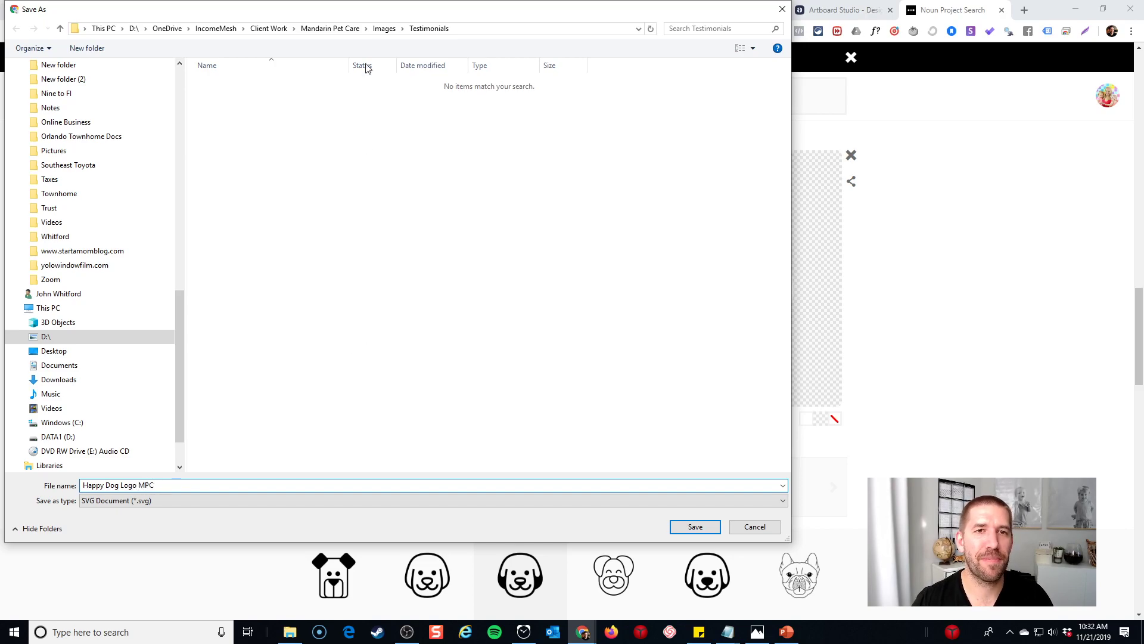
left_click(385, 28)
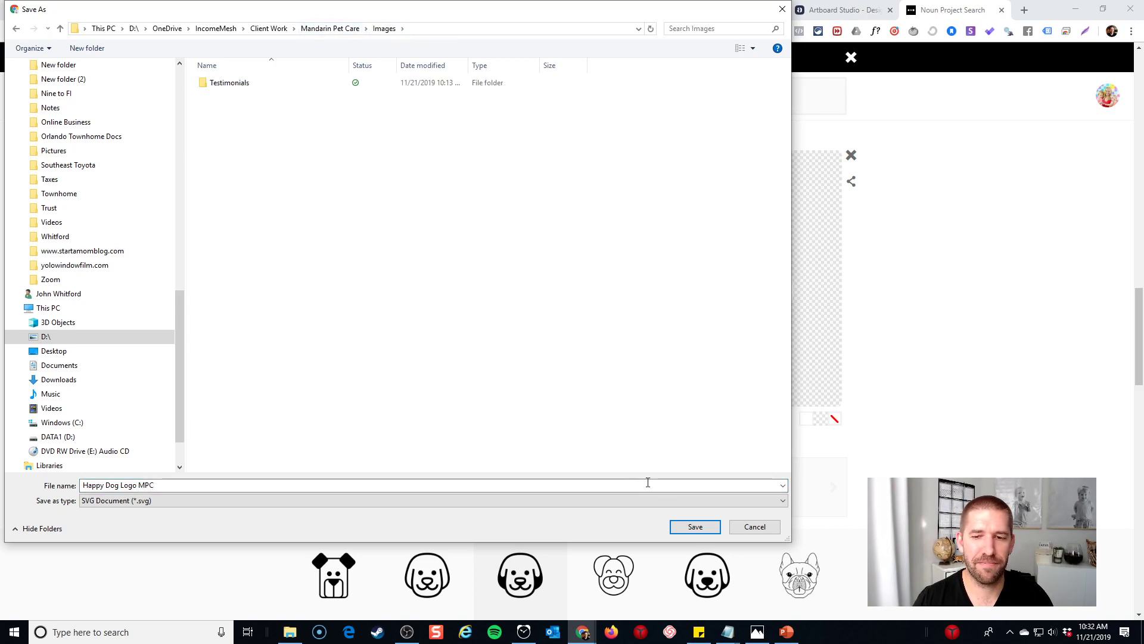
left_click(695, 526)
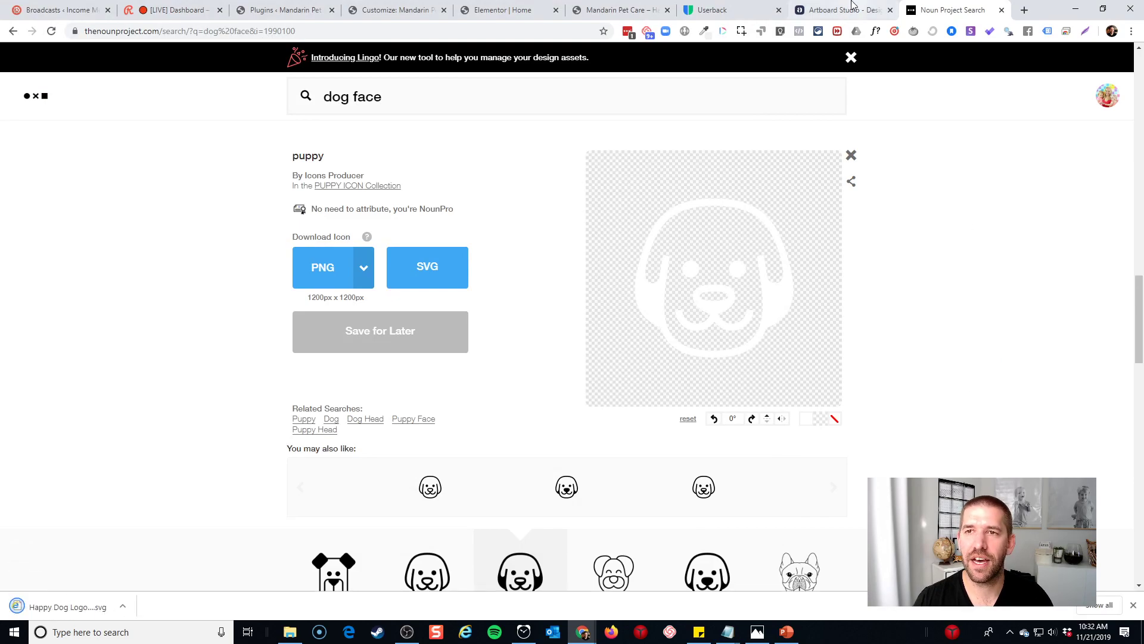
left_click(853, 6)
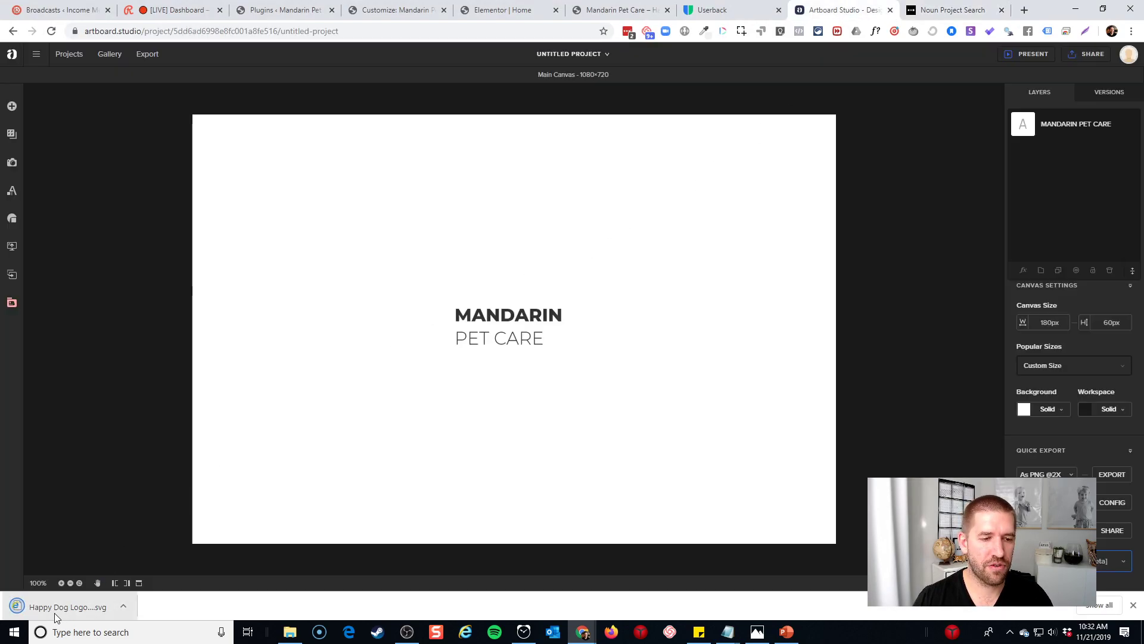
Place the puppy SVG on the canvas and recolour its nose, mouth and outline 597c7a
left_click_drag(47, 613, 304, 331)
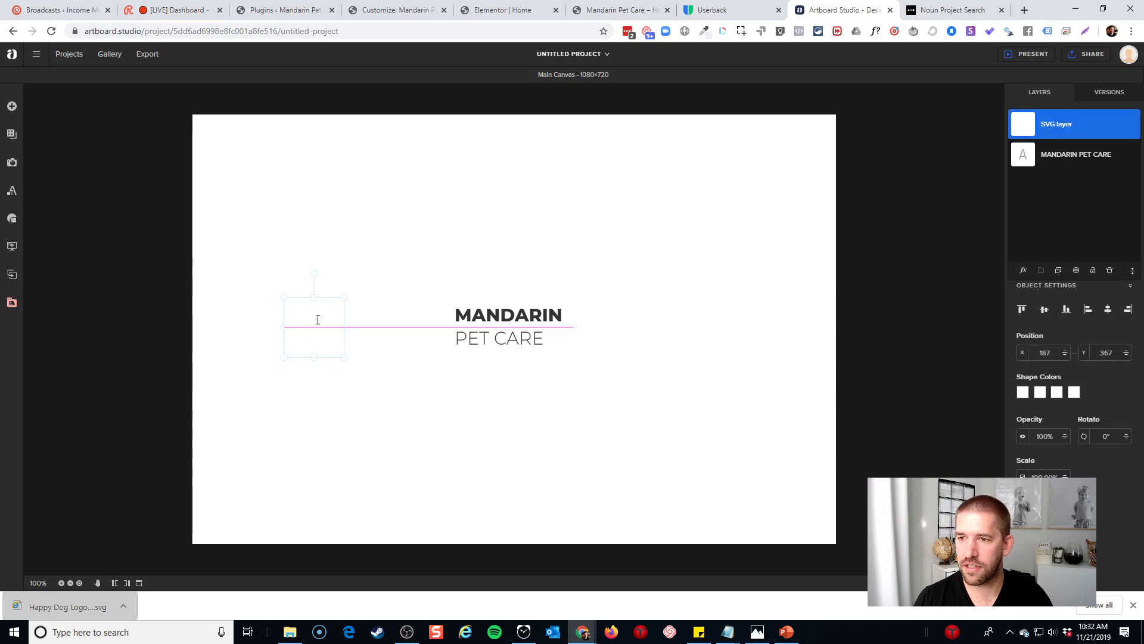
left_click(1023, 392)
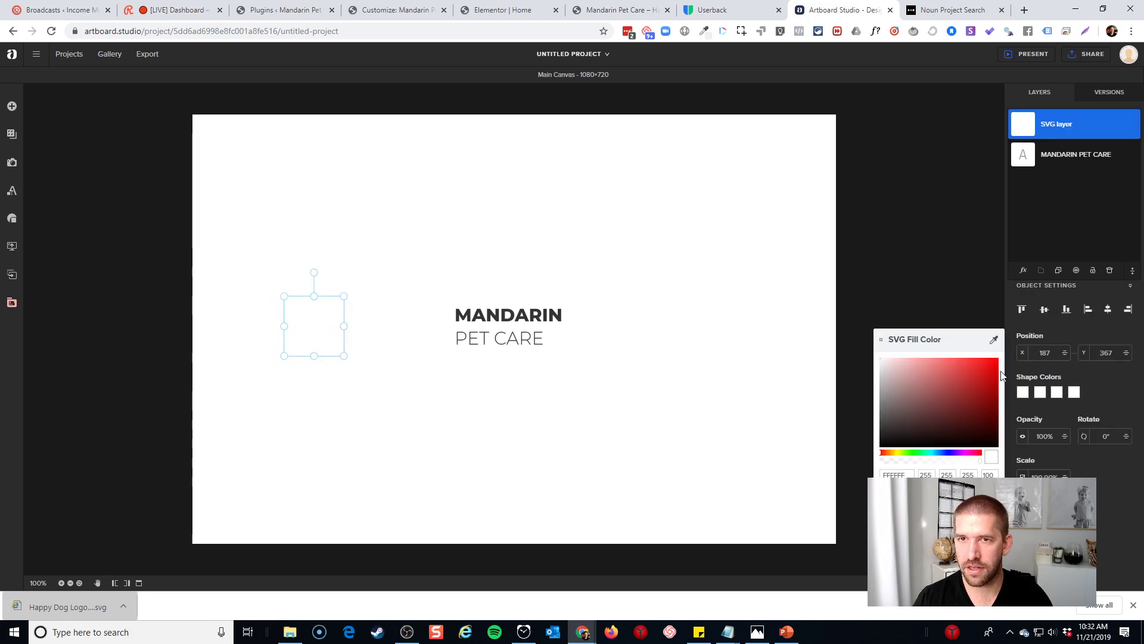
left_click(902, 475)
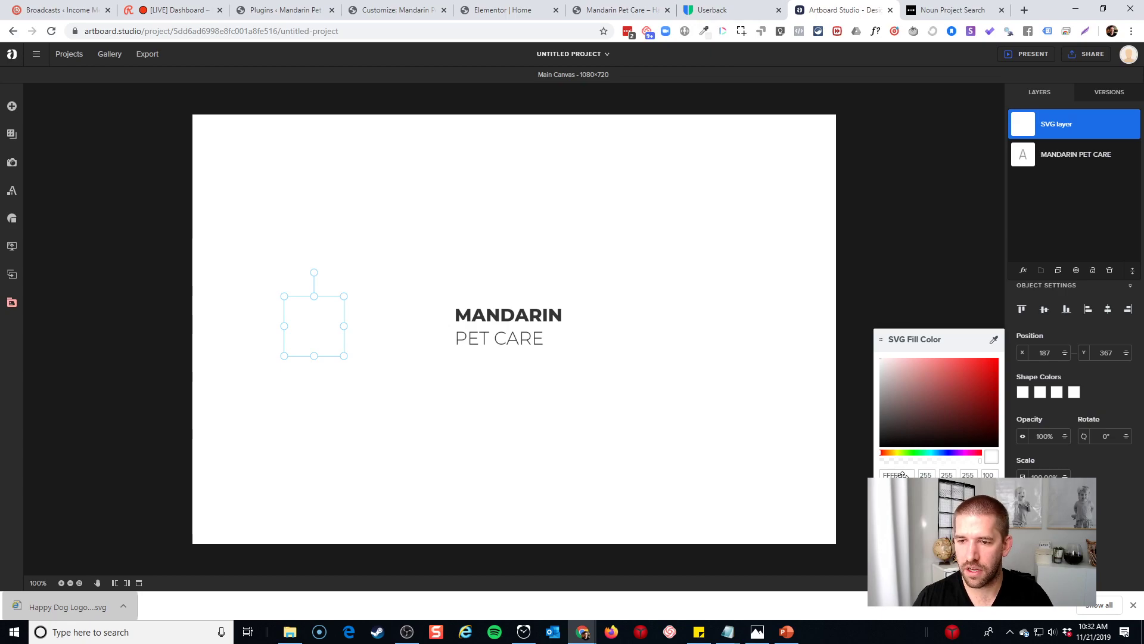
key("ctrl+v")
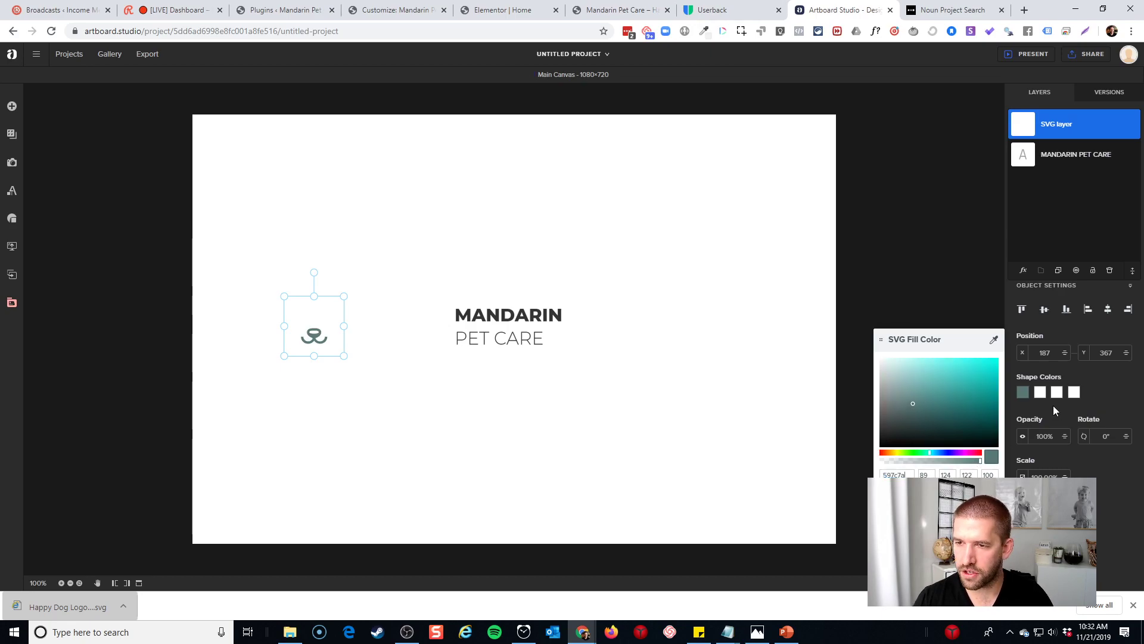
left_click(1041, 394)
left_click(1039, 394)
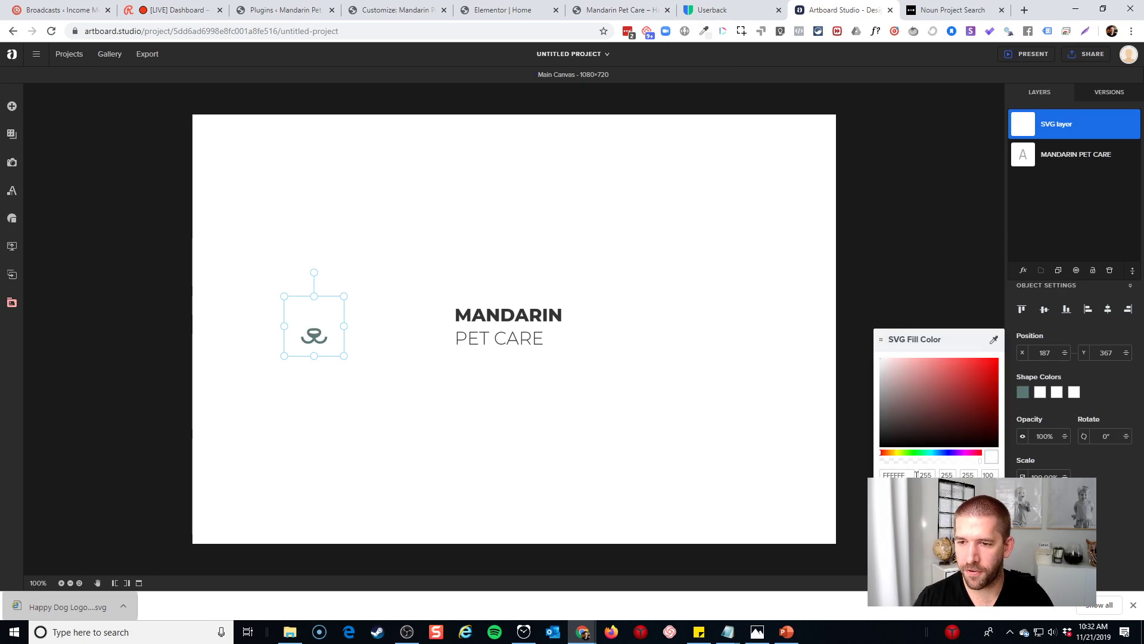
double_click(899, 475)
key("ctrl+v")
left_click(1056, 393)
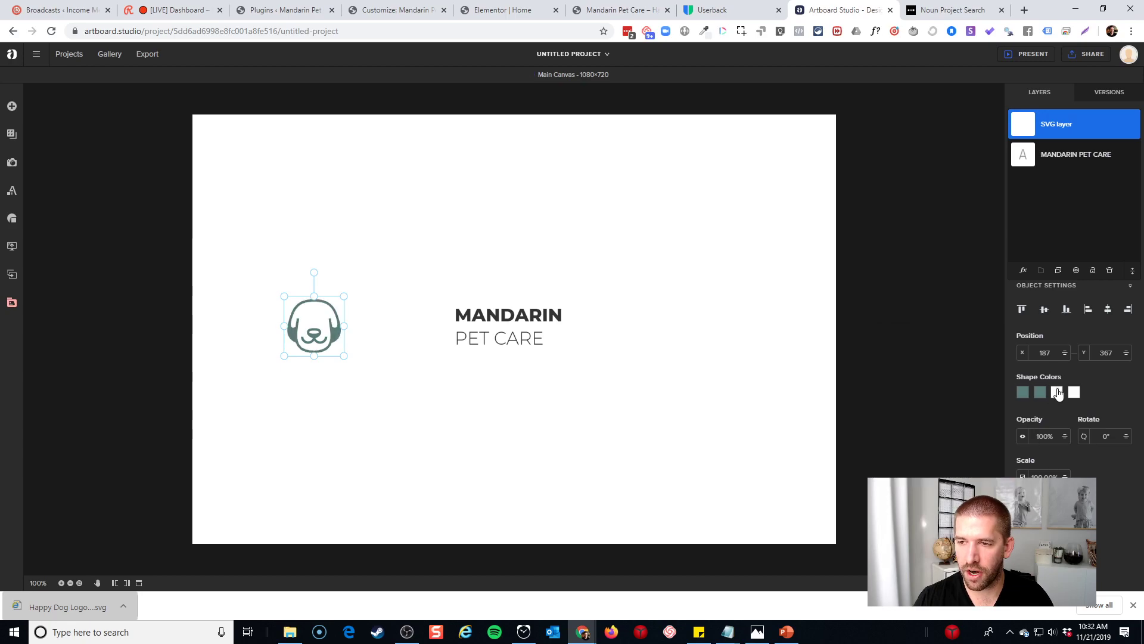
Recolour the icon's third and fourth shape colours to 597c7a
left_click(1057, 393)
double_click(897, 475)
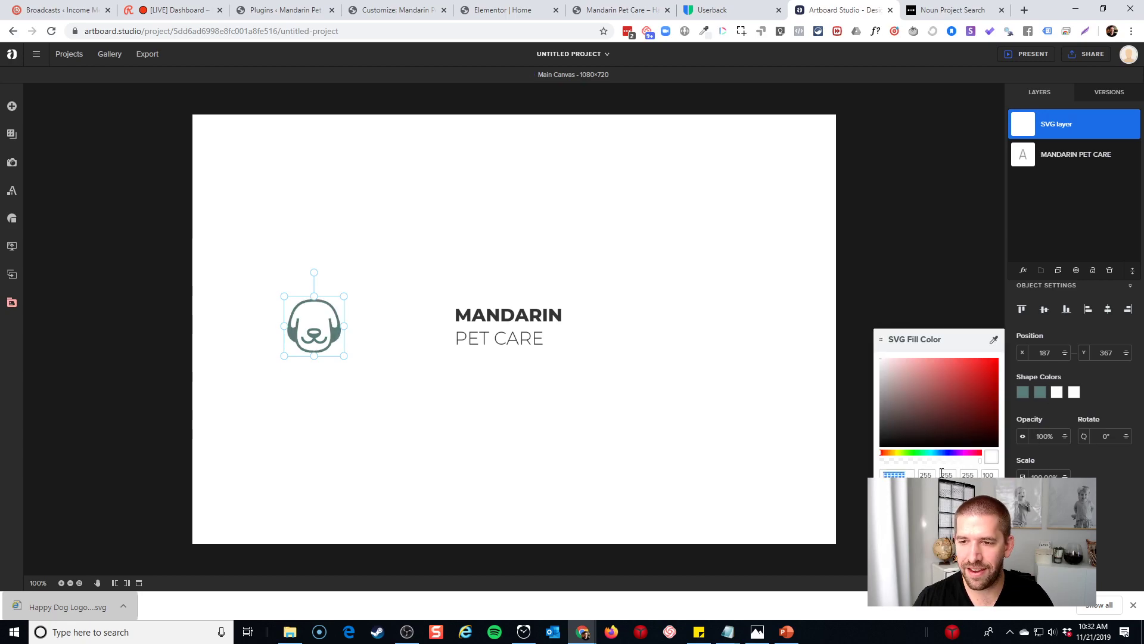
type("597c7a")
left_click(1074, 392)
left_click(1073, 392)
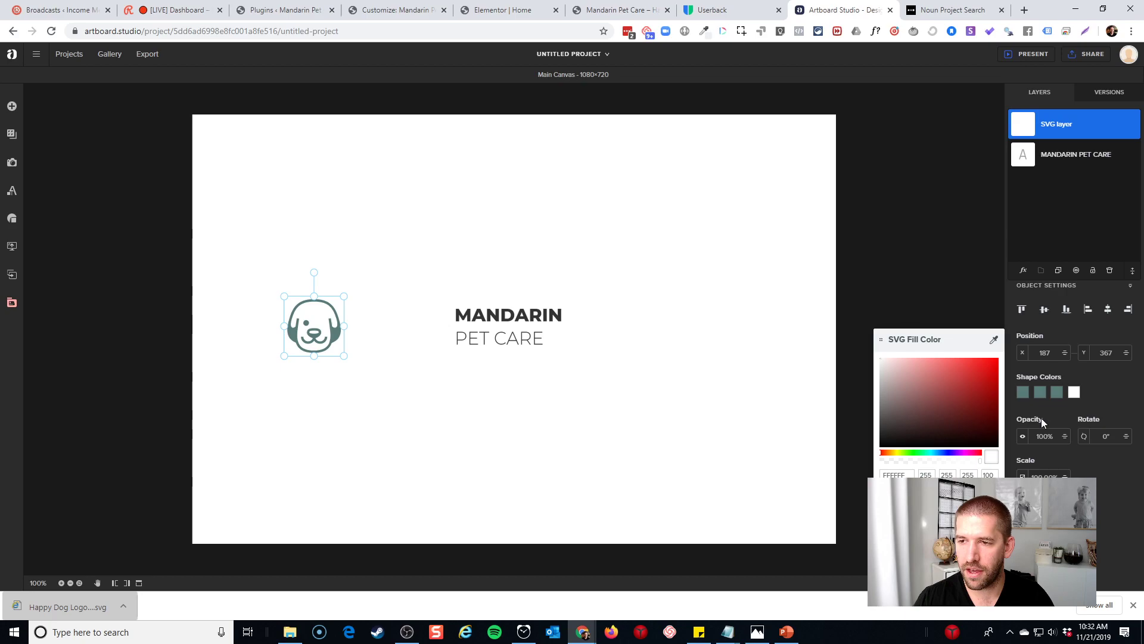
double_click(896, 475)
type("597c7a")
left_click(523, 421)
left_click(315, 327)
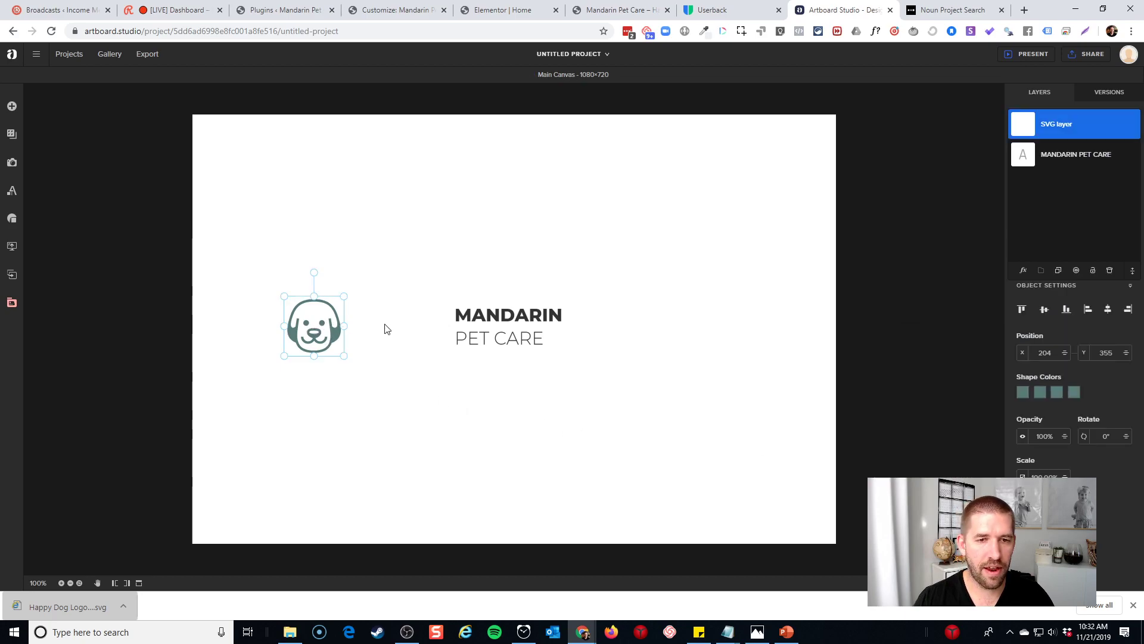
Move the puppy icon to the upper-left with MANDARIN PET CARE beside it
left_click_drag(336, 333, 244, 155)
left_click_drag(533, 319, 374, 143)
left_click(975, 188)
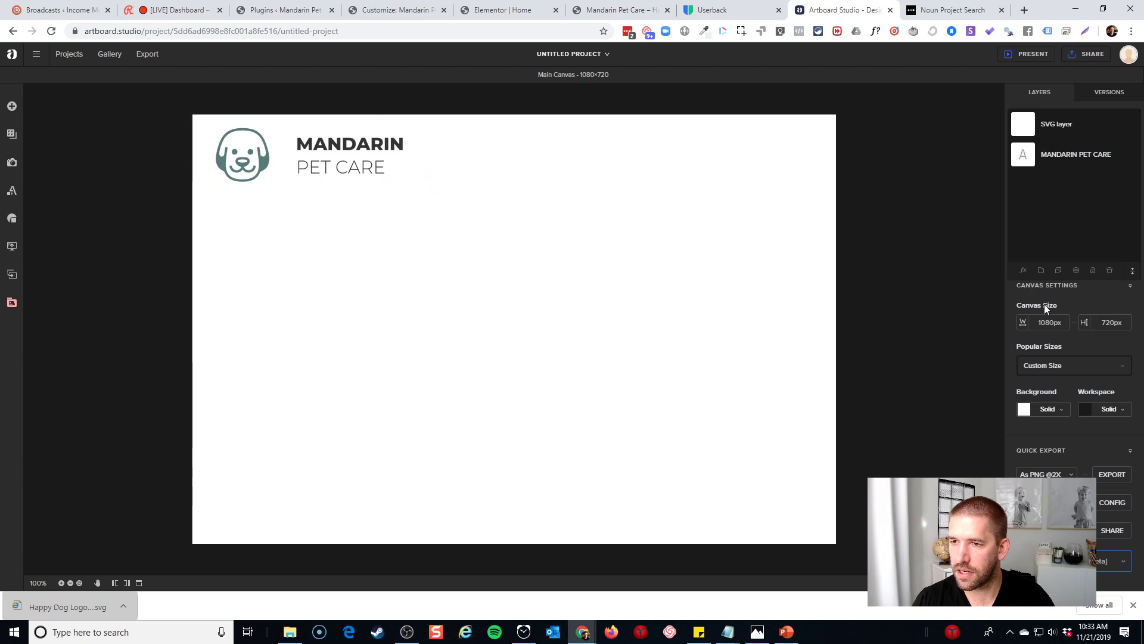
Set the canvas width to 180 px
left_click(1044, 322)
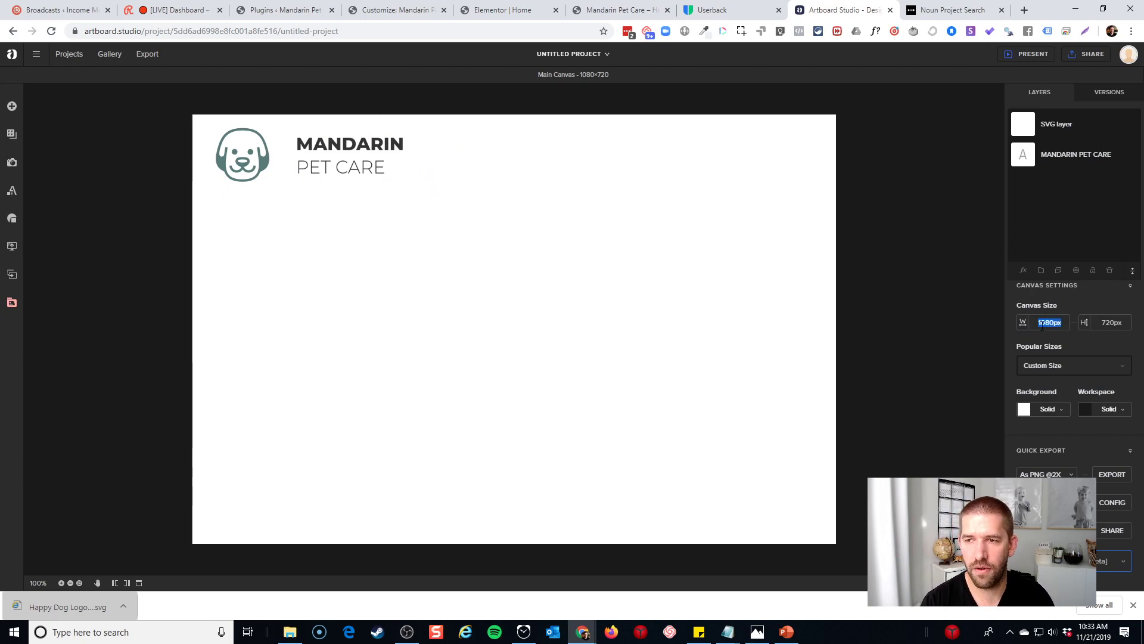
type("180")
key("Tab")
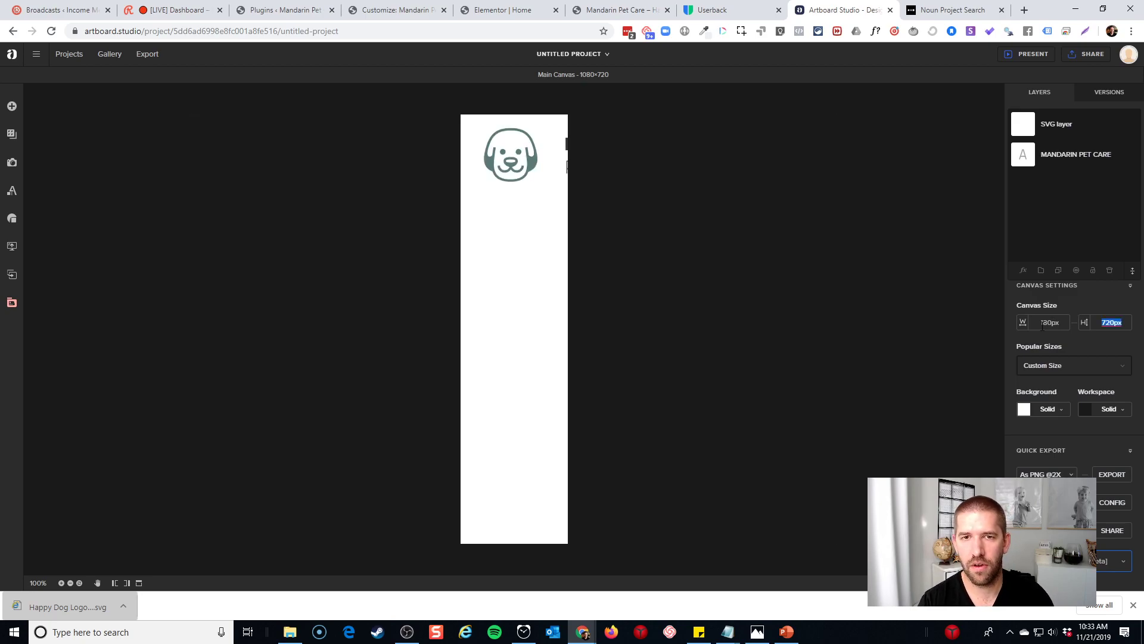
Shrink the puppy icon and shift the text onto the narrowed canvas
left_click_drag(565, 153, 485, 197)
left_click(512, 156)
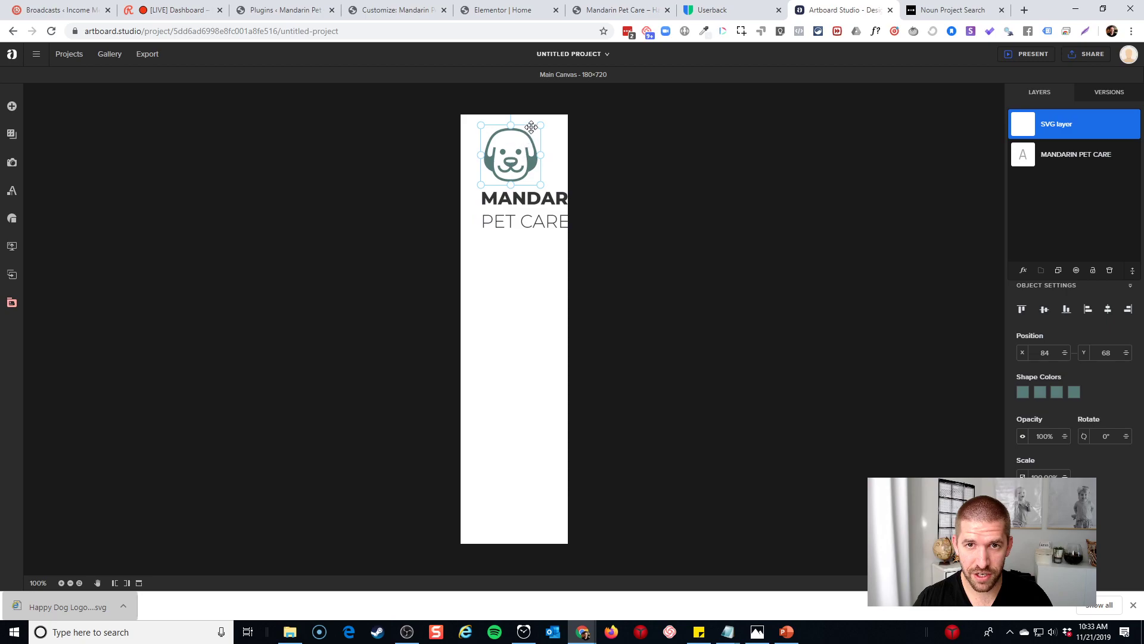
left_click_drag(539, 126, 529, 136)
left_click_drag(563, 221, 540, 215)
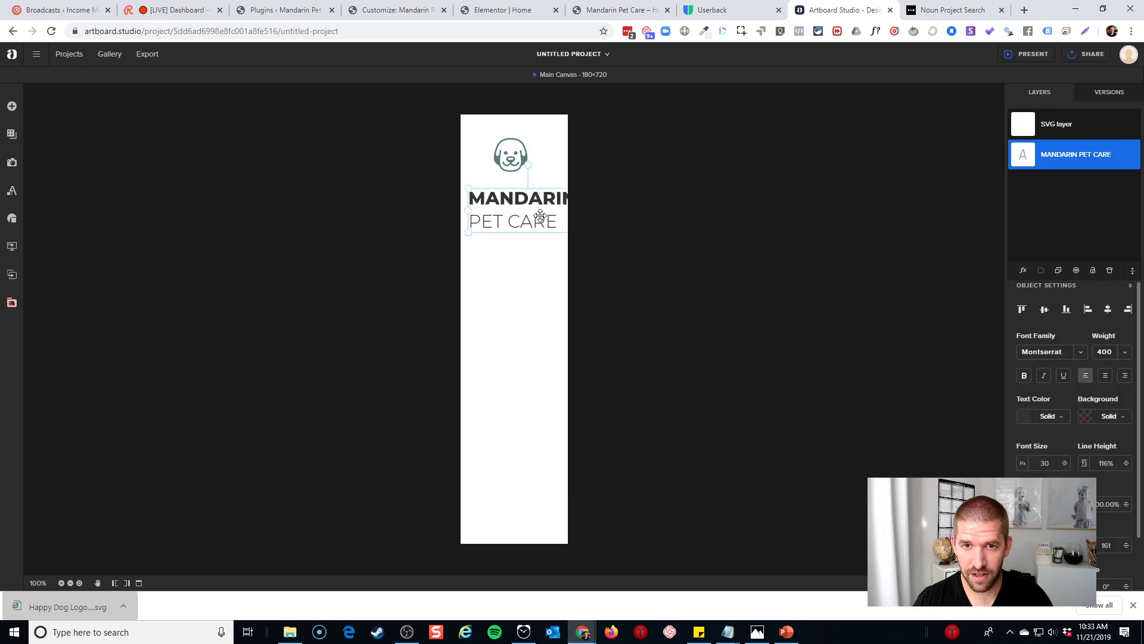
left_click(565, 366)
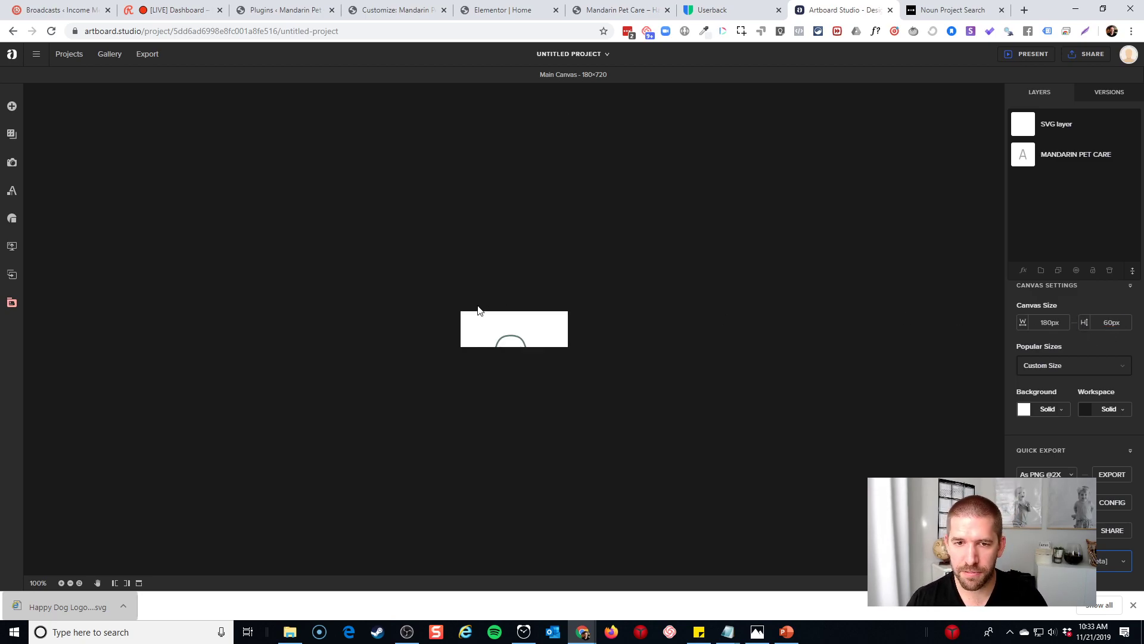
Align the puppy icon to the canvas's left edge
left_click_drag(517, 335, 481, 326)
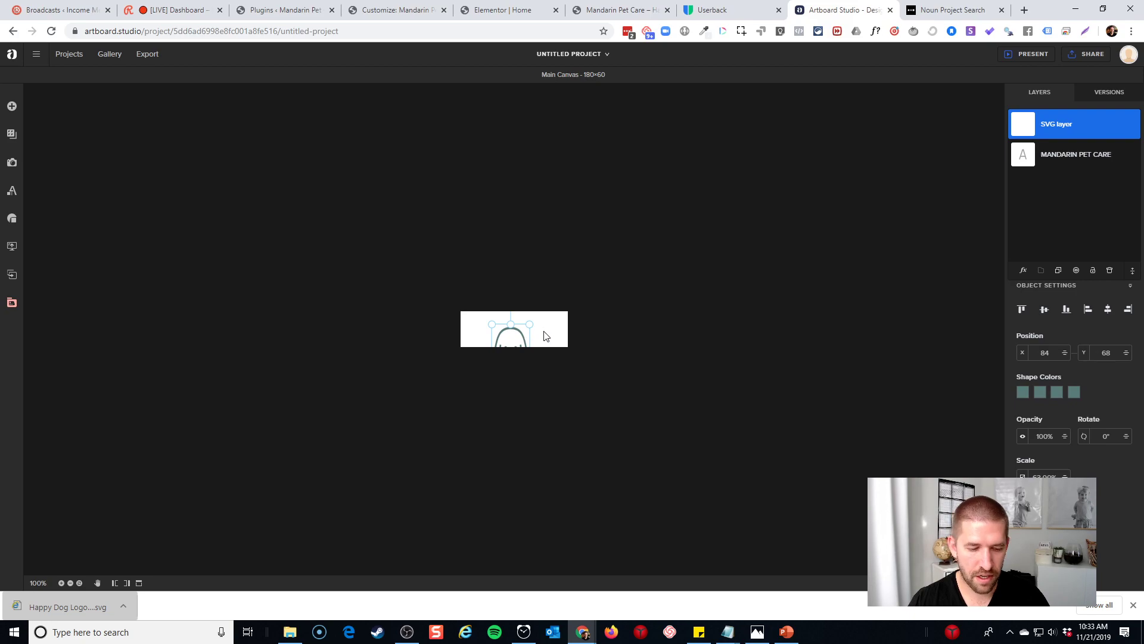
left_click(546, 335)
left_click(513, 341)
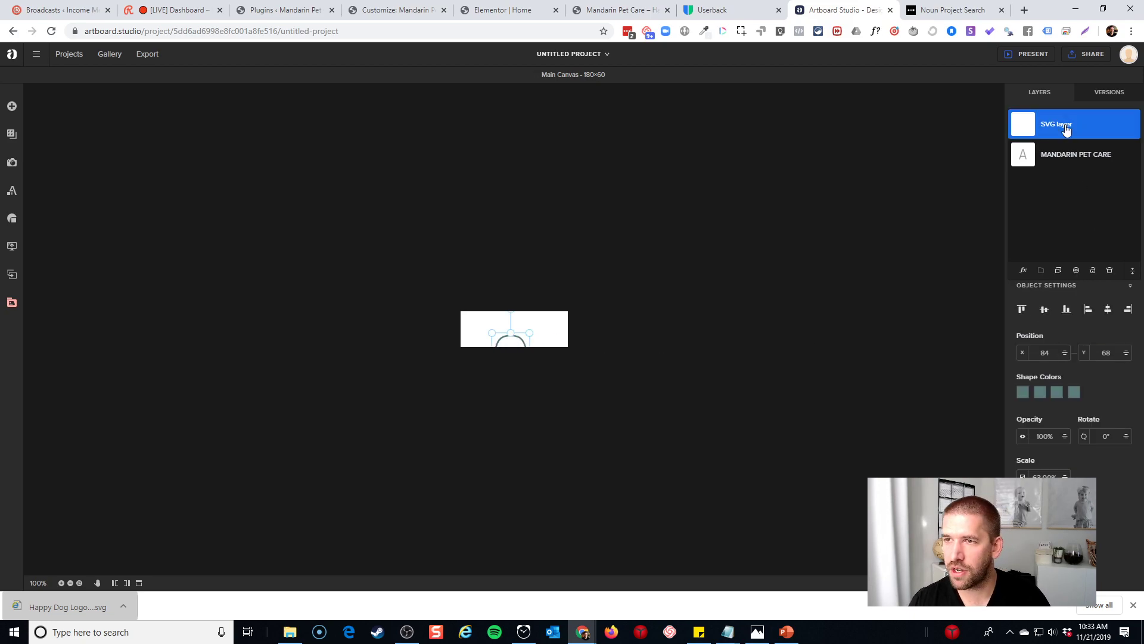
left_click(1108, 310)
left_click(1044, 310)
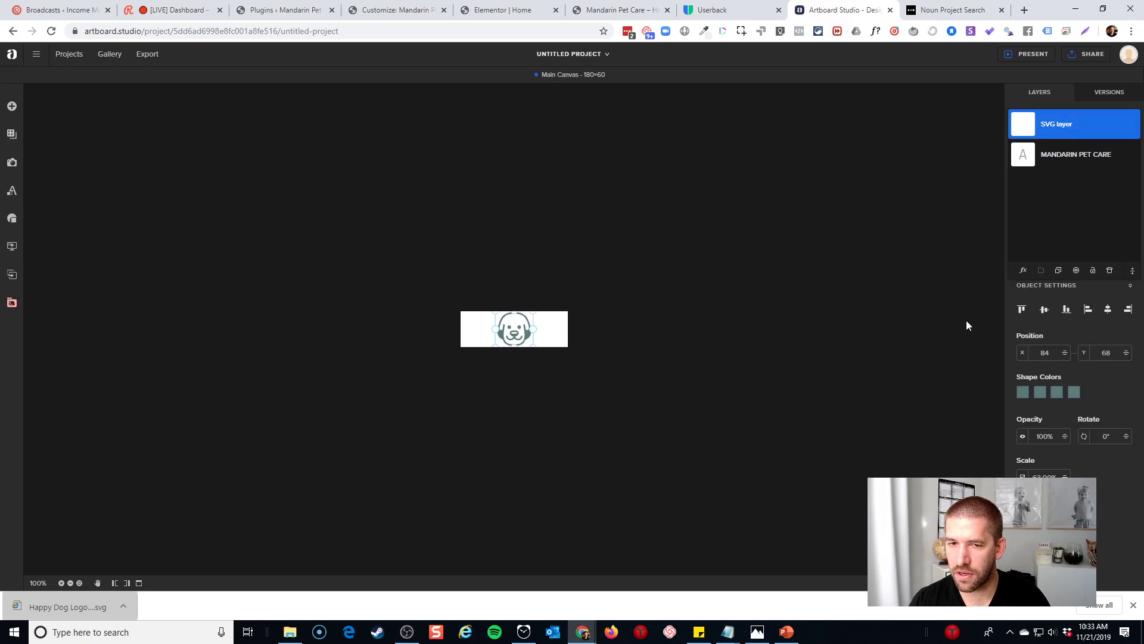
left_click(1087, 310)
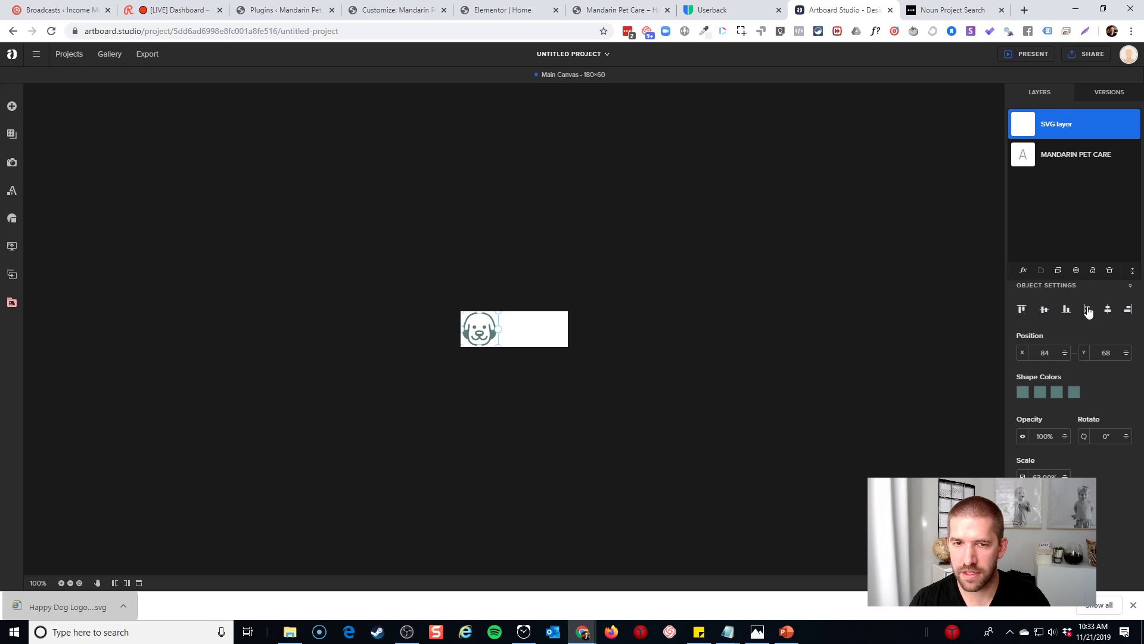
left_click(716, 361)
Centre the MANDARIN PET CARE text vertically and align it to the canvas's right edge
left_click(1050, 162)
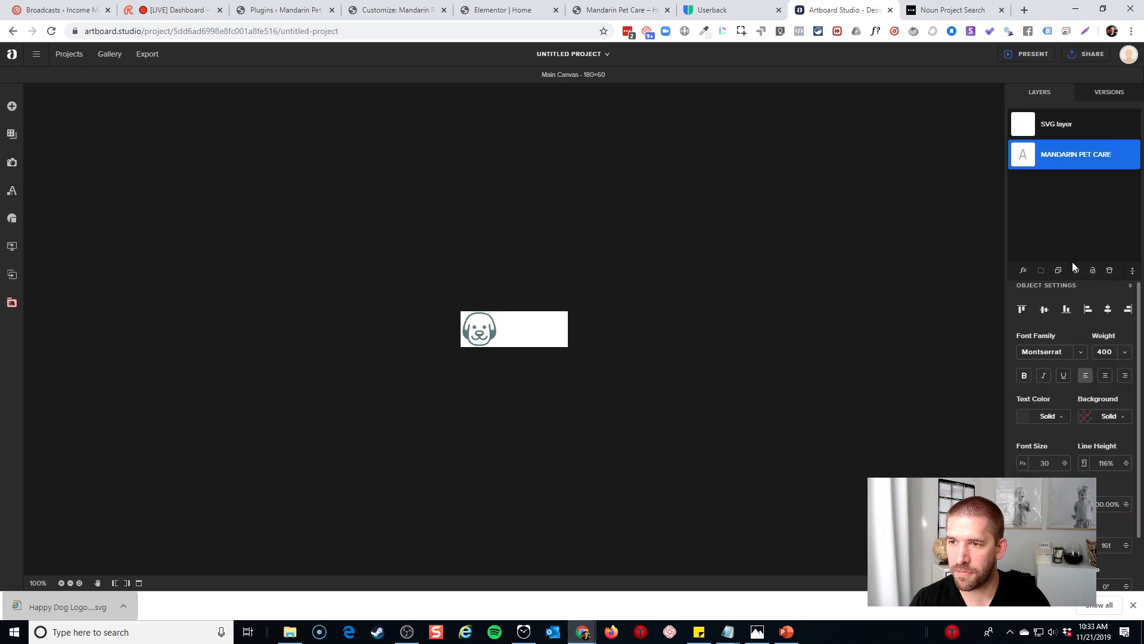
left_click(1042, 309)
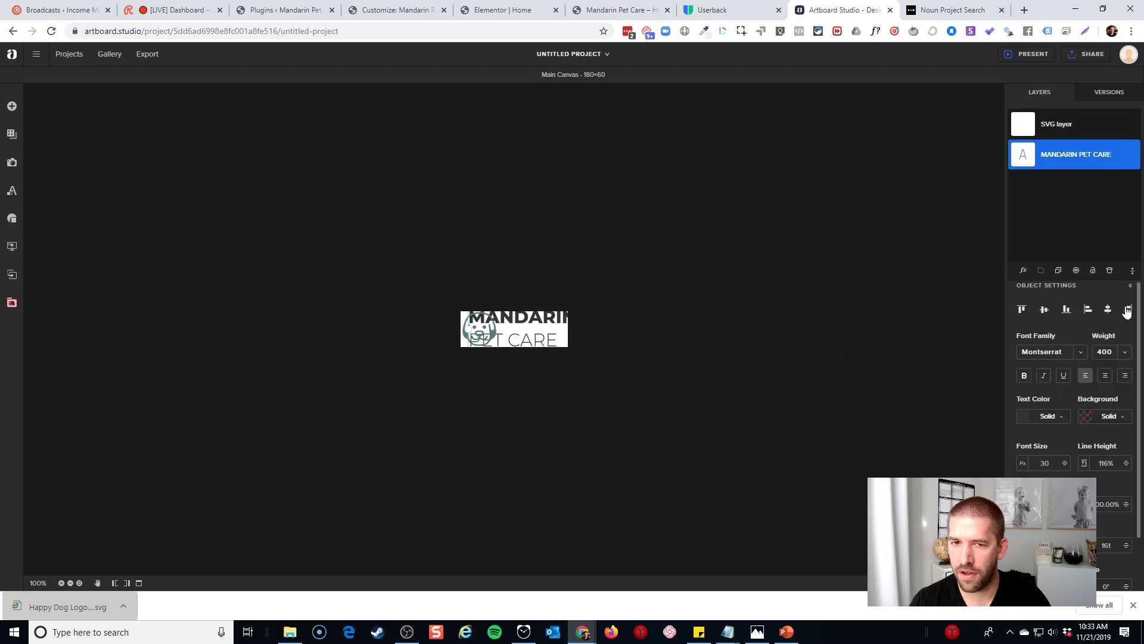
left_click(1128, 309)
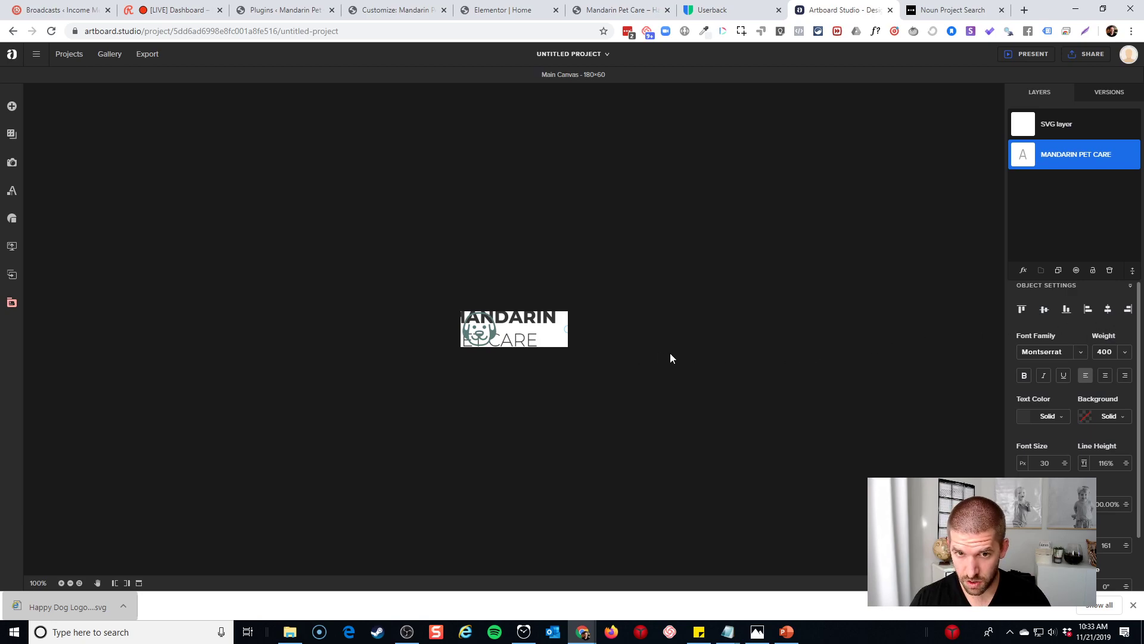
left_click(671, 355)
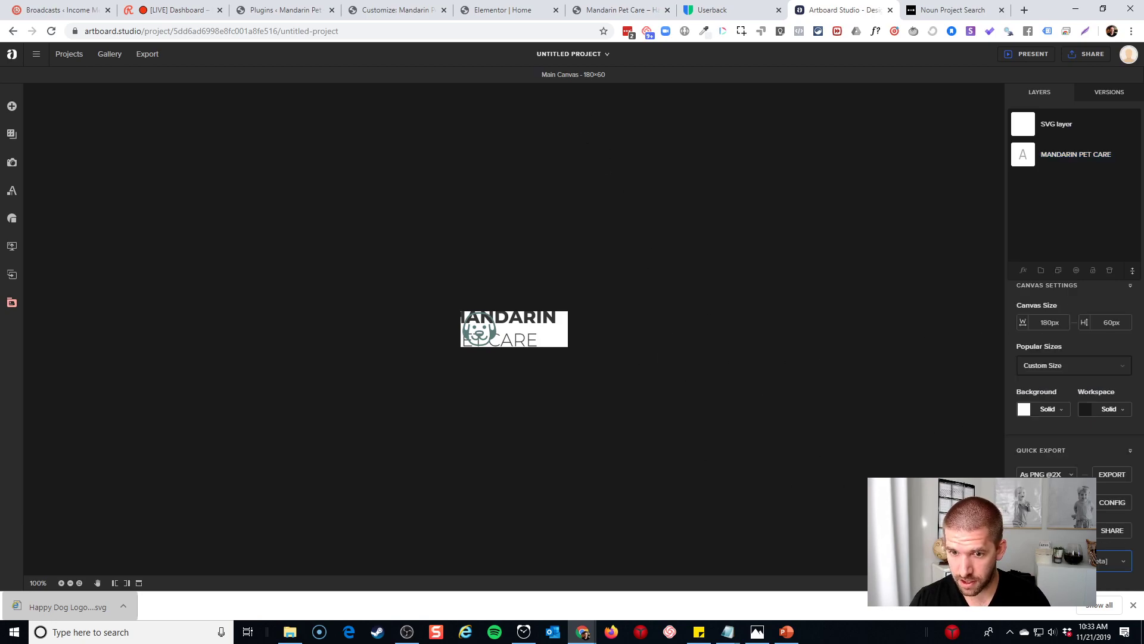
Zoom in on the logo canvas and dismiss the browser download bar
left_click(60, 583)
left_click(60, 583)
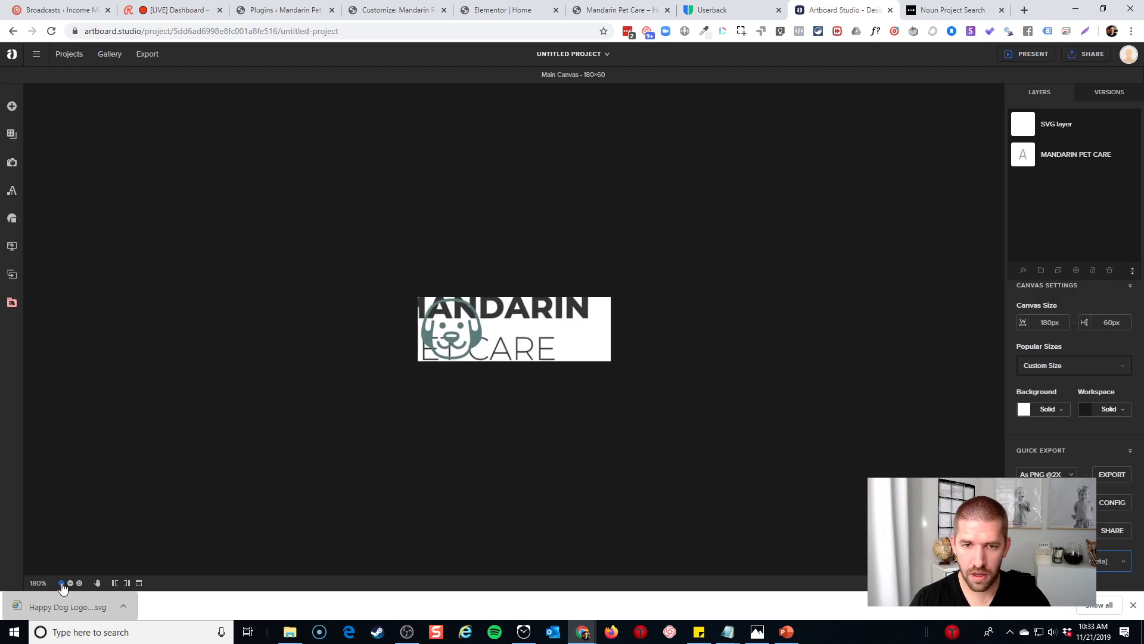
left_click(60, 582)
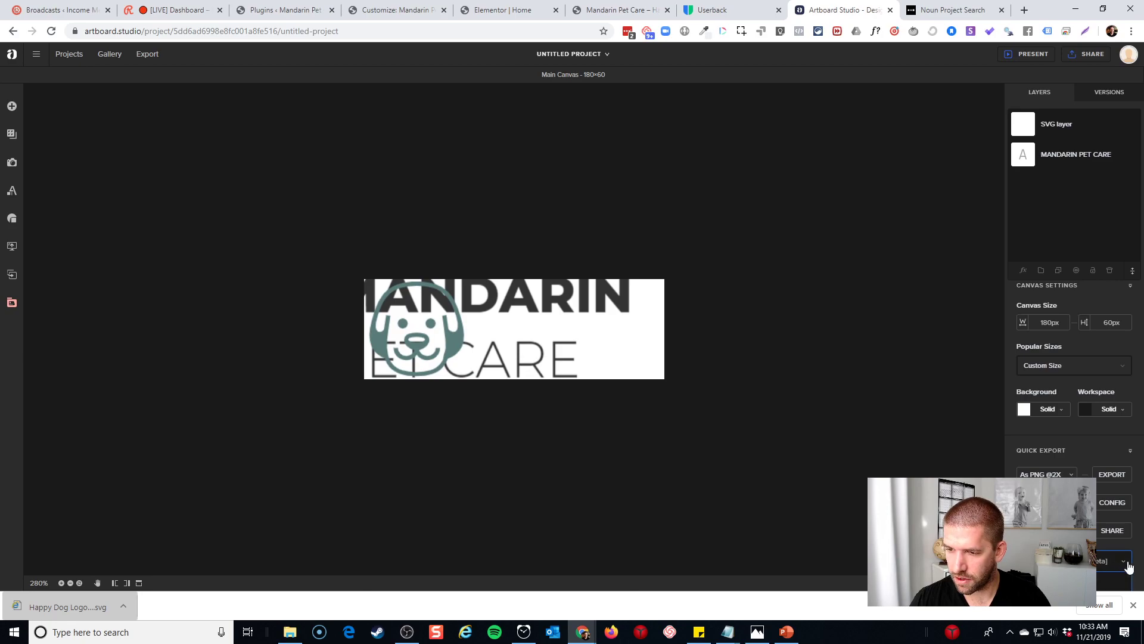
scroll(1123, 564, "down", 1)
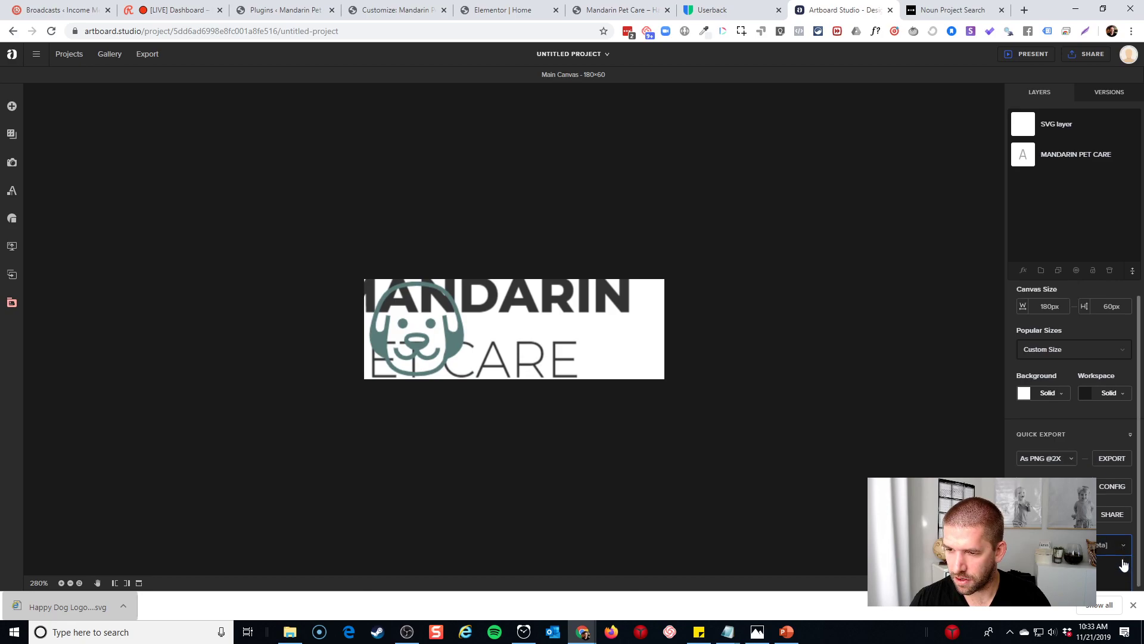
left_click(1134, 607)
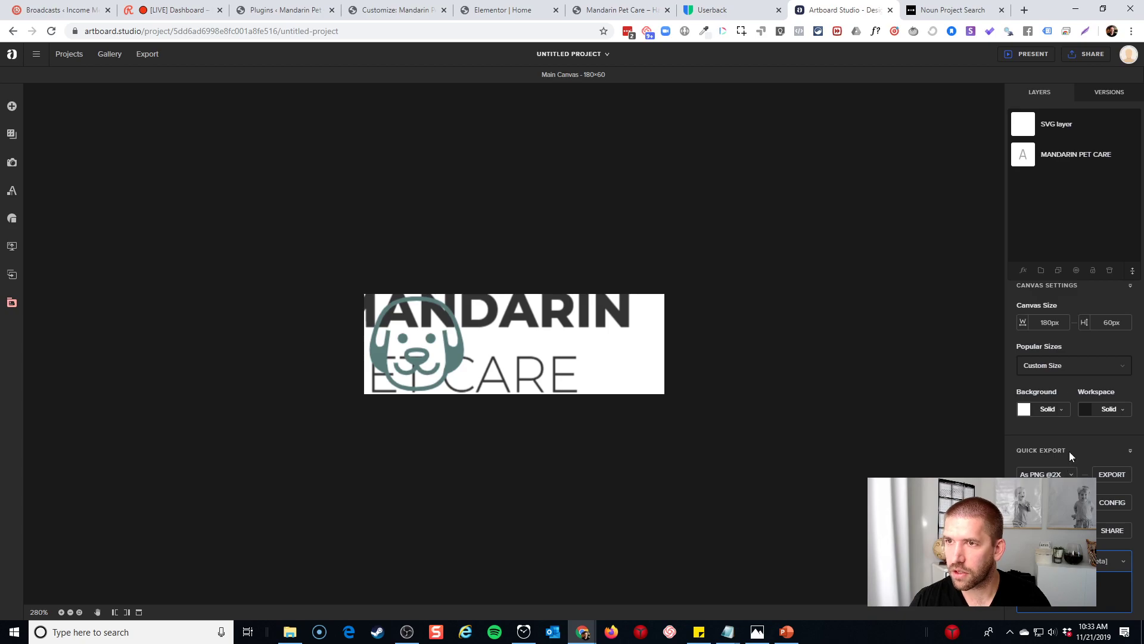
Look over the project Share options and toggle the Quick Export section
left_click(1083, 54)
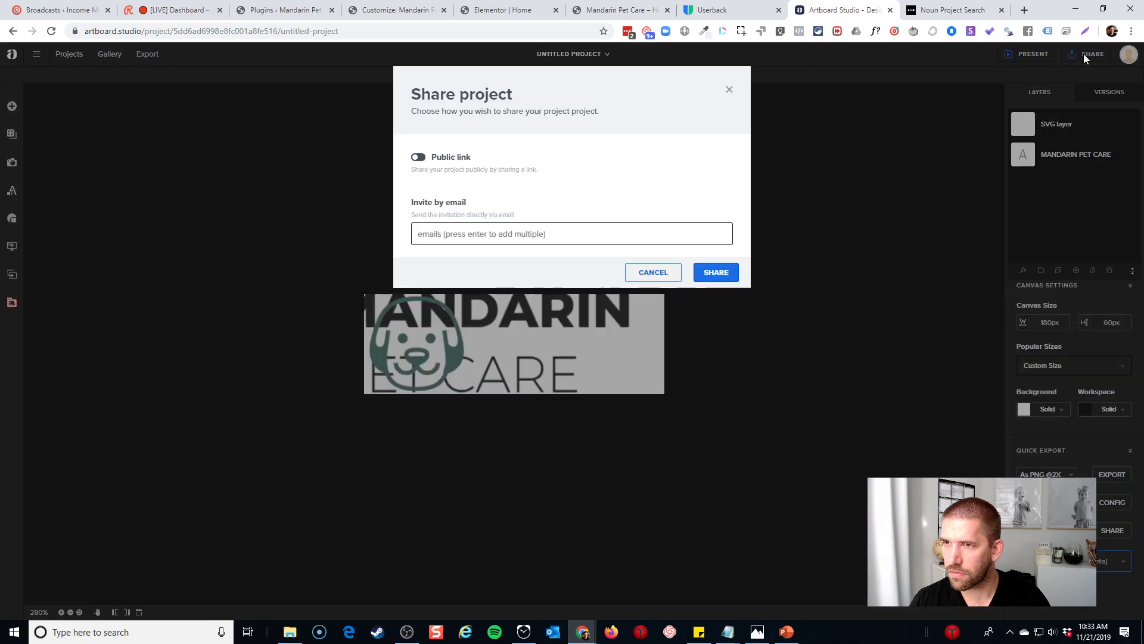
left_click(739, 112)
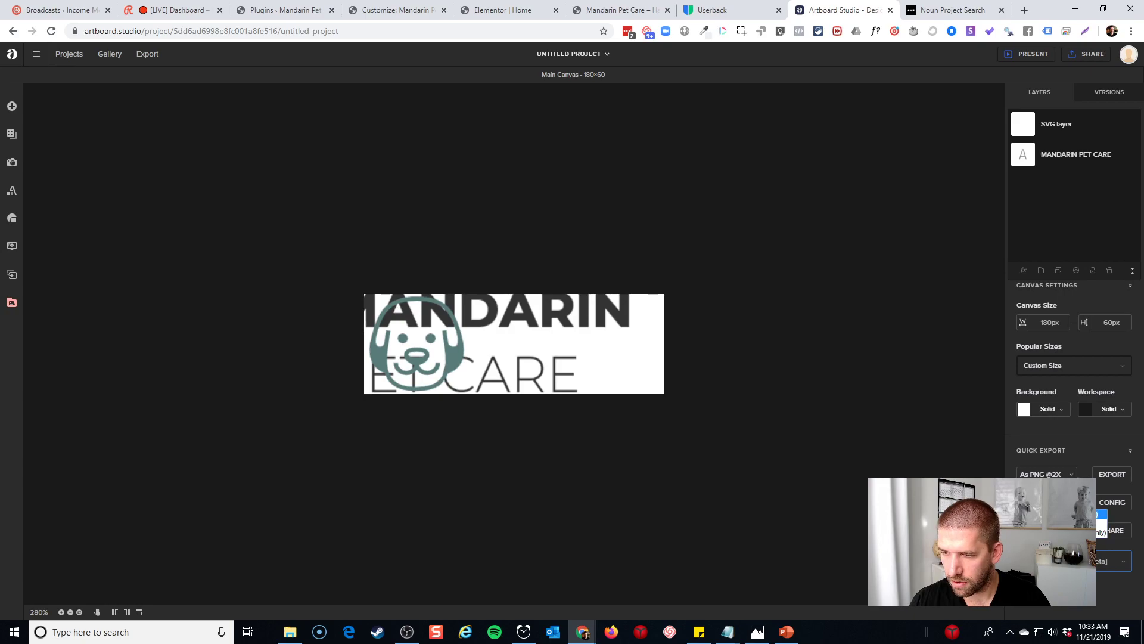
left_click(1118, 563)
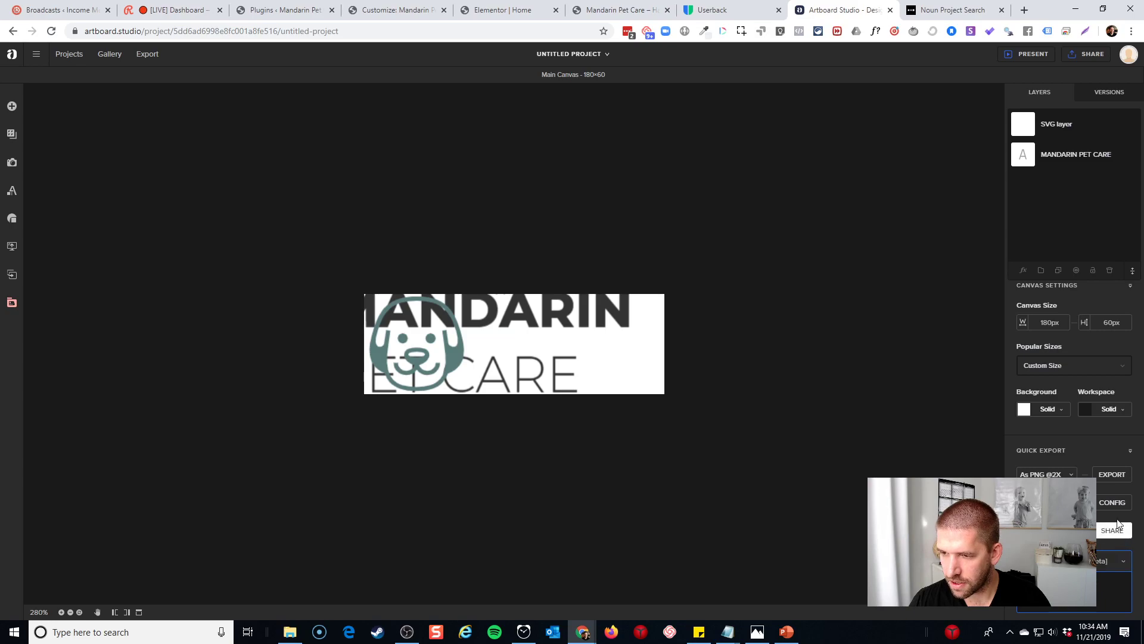
left_click(1130, 452)
left_click(1129, 452)
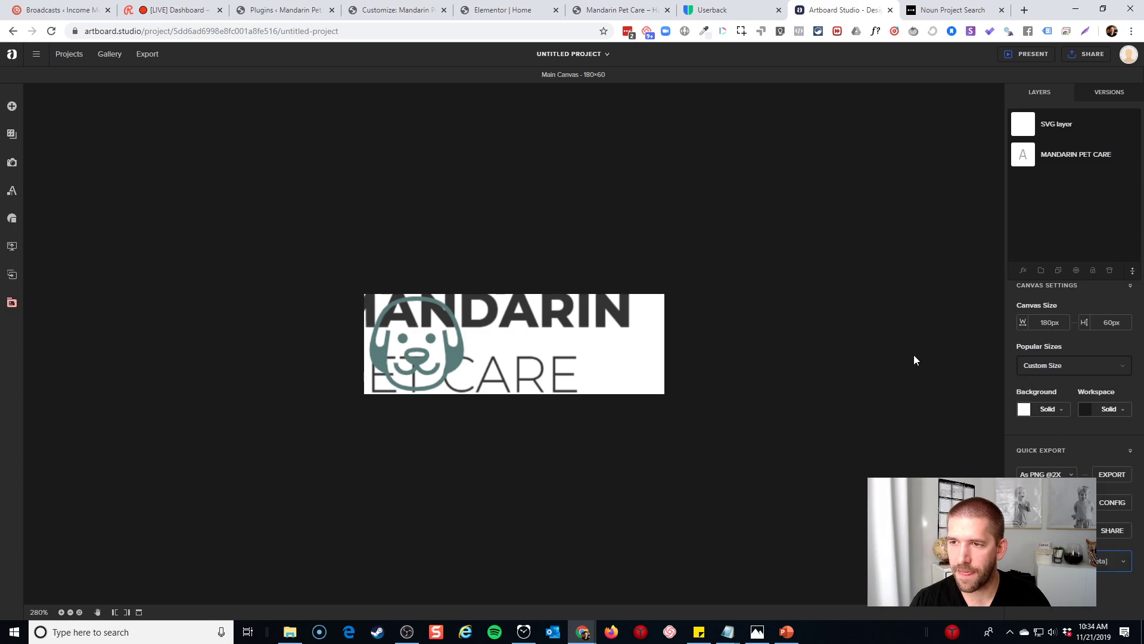
Resize the logo text to font size 19 and fit it beside the dog icon
left_click_drag(552, 346, 584, 347)
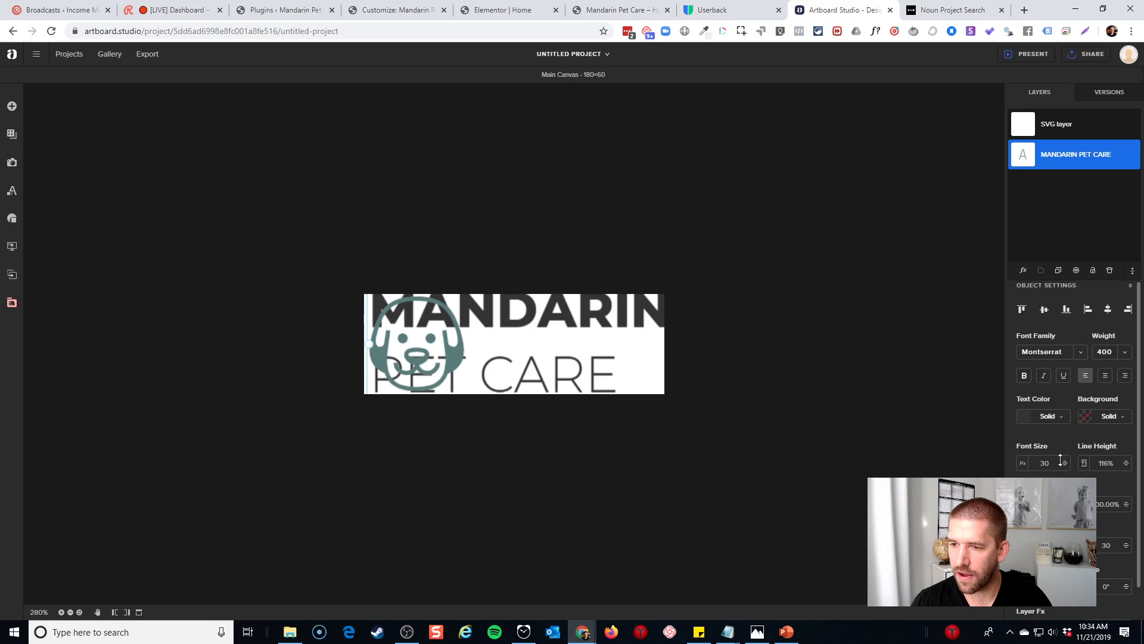
left_click_drag(1064, 462, 1063, 470)
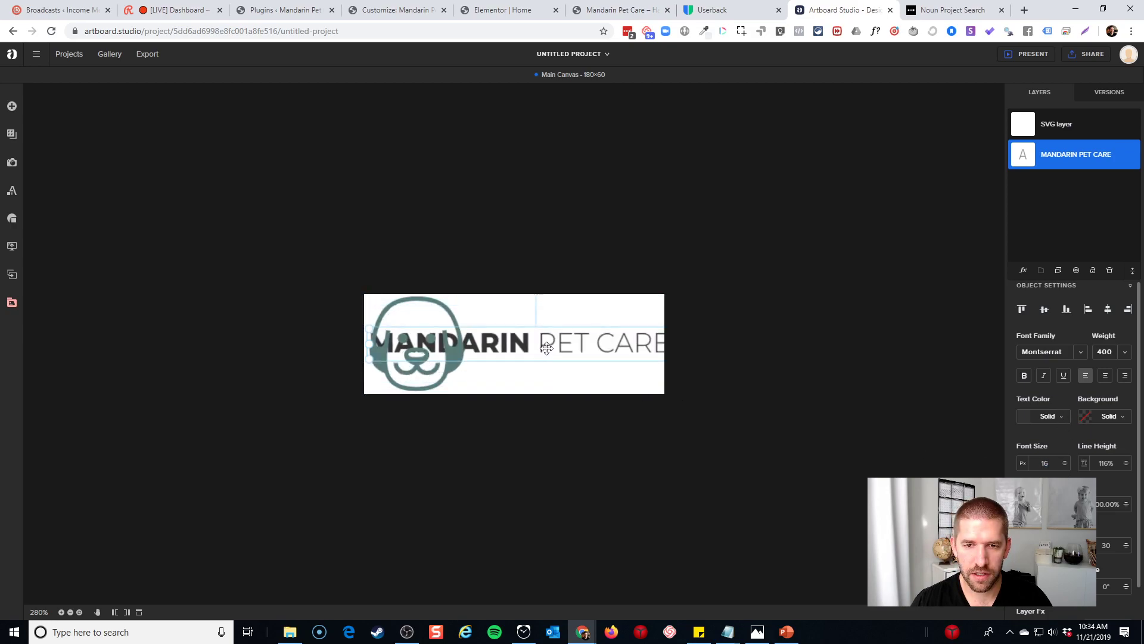
left_click_drag(370, 342, 541, 333)
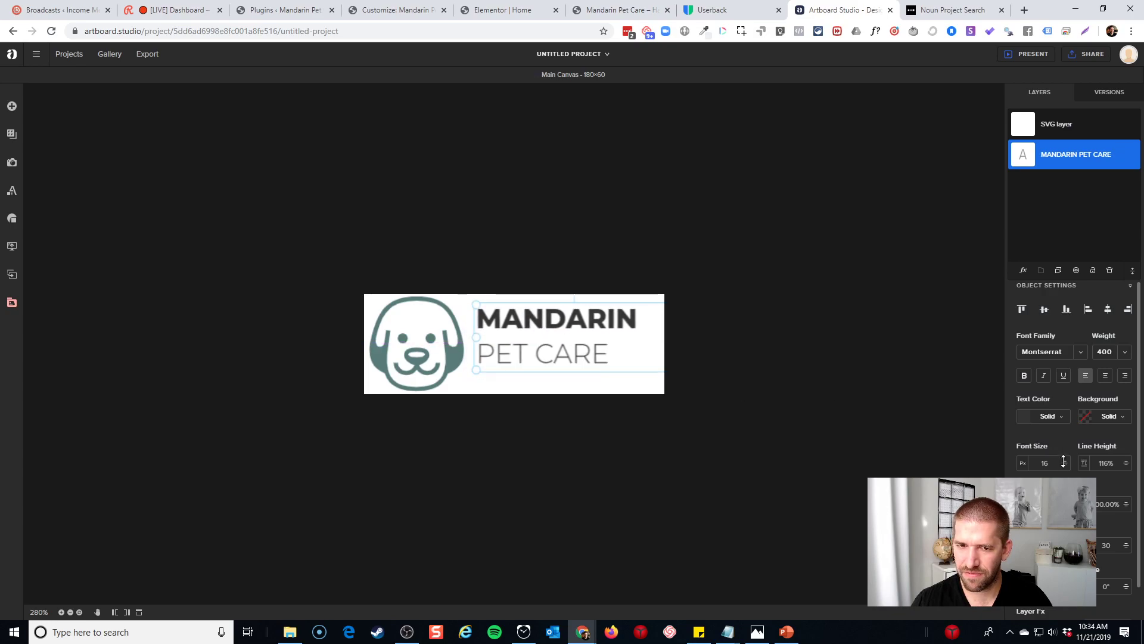
left_click_drag(1063, 462, 1063, 460)
left_click_drag(615, 344, 609, 350)
Select the PET CARE line for the lighter 300 weight and review the finished logo
double_click(549, 368)
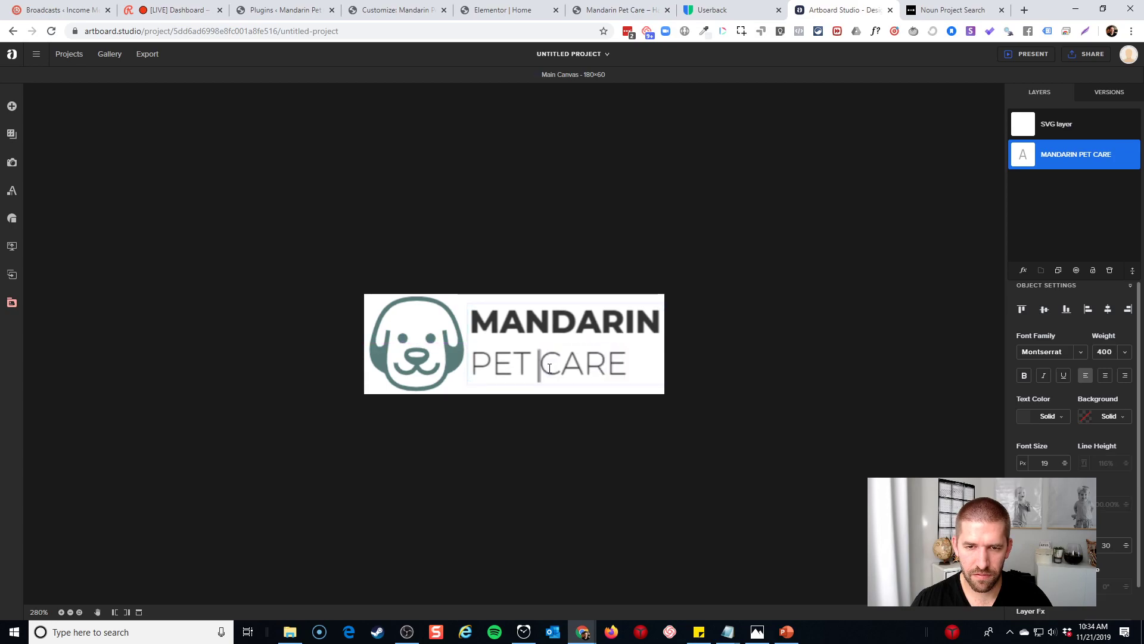
left_click(490, 368)
left_click_drag(476, 369, 628, 368)
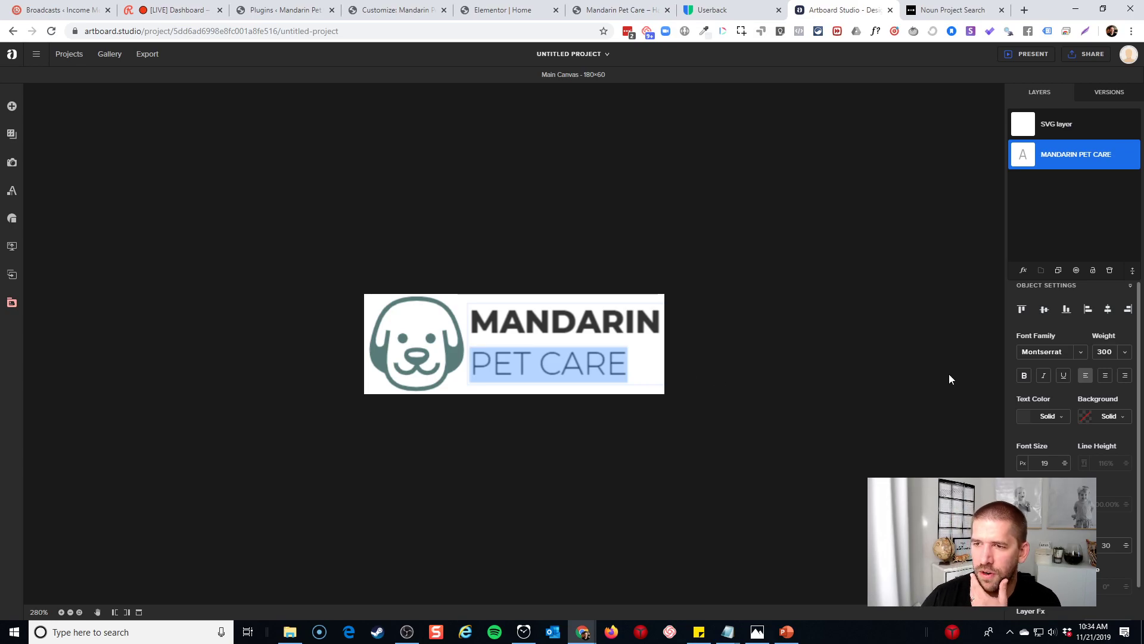
scroll(1103, 520, "down", 1)
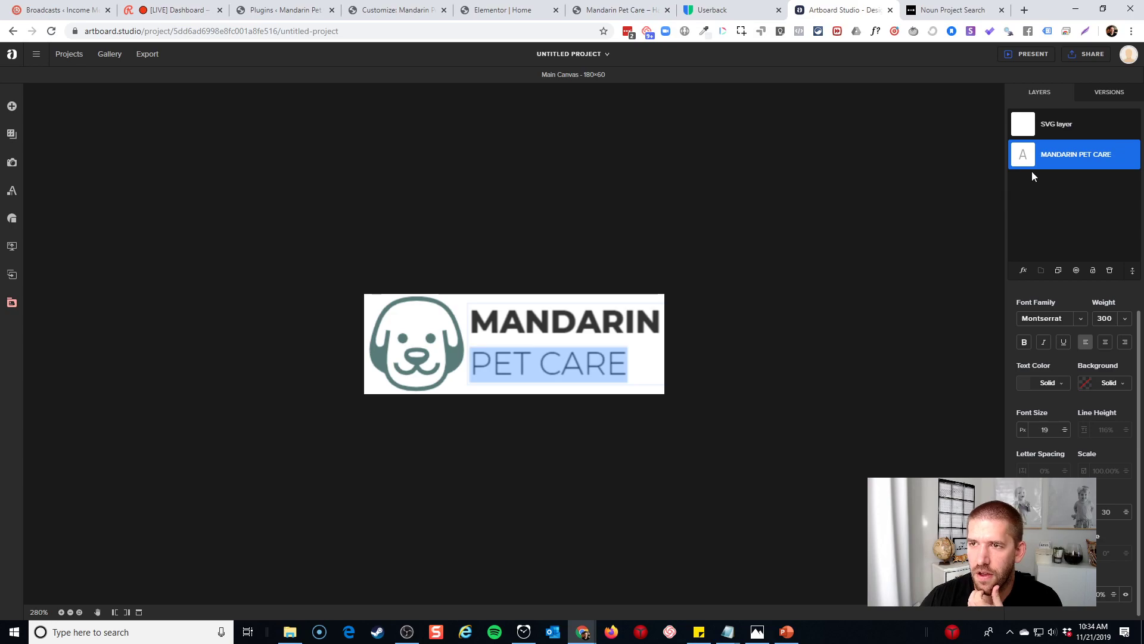
left_click(897, 262)
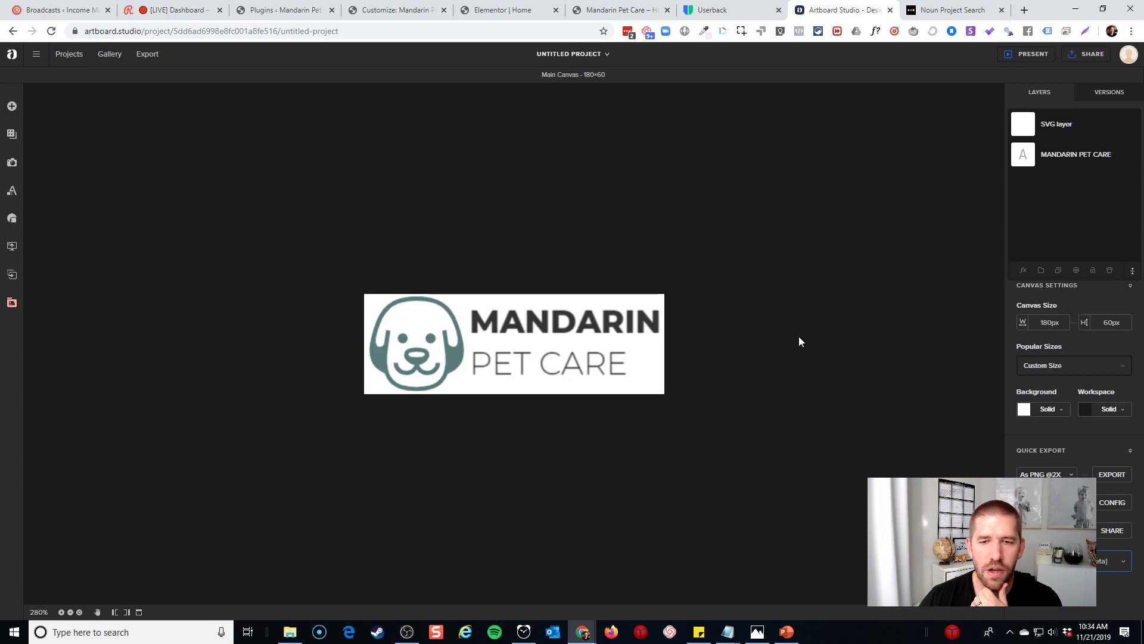
left_click(590, 361)
left_click(559, 400)
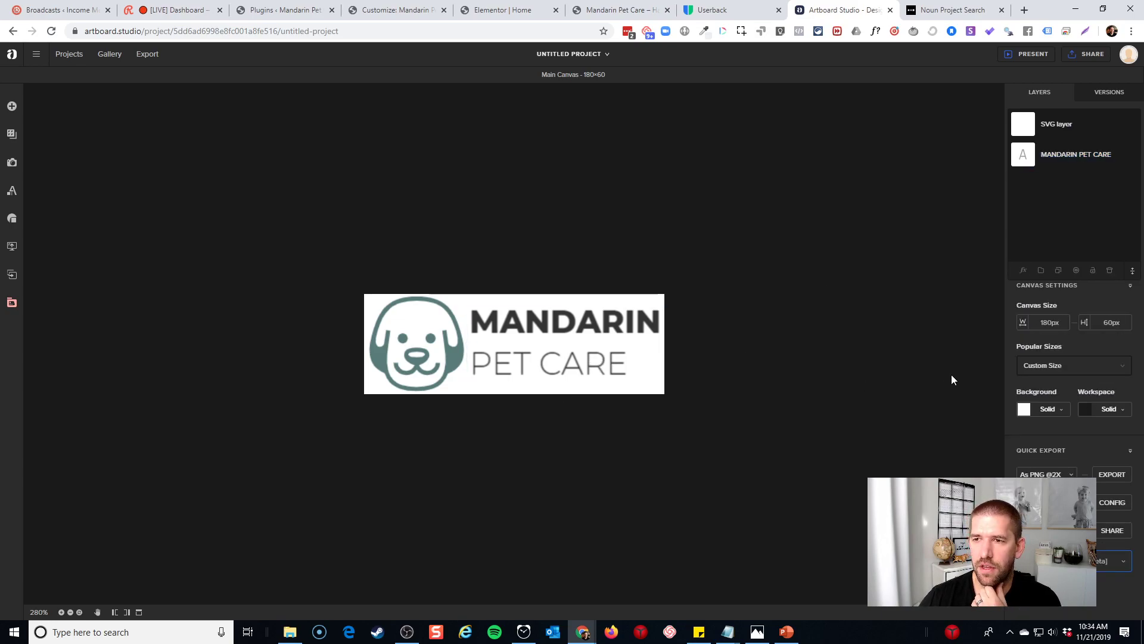
Make the logo canvas background transparent
left_click(1057, 416)
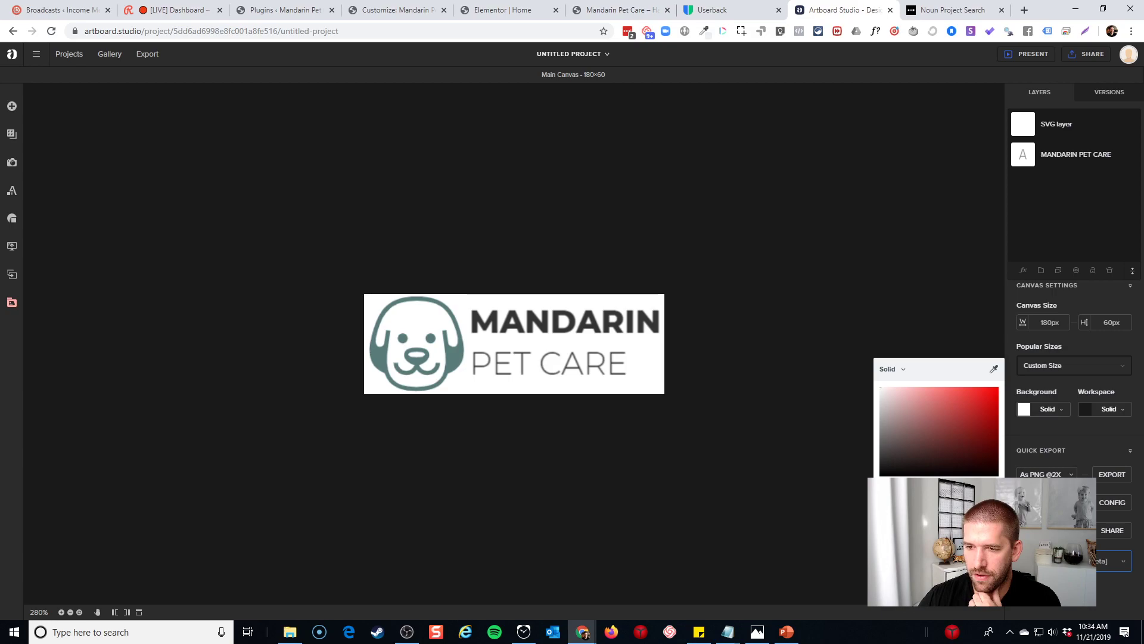
left_click_drag(993, 495, 879, 495)
left_click(814, 494)
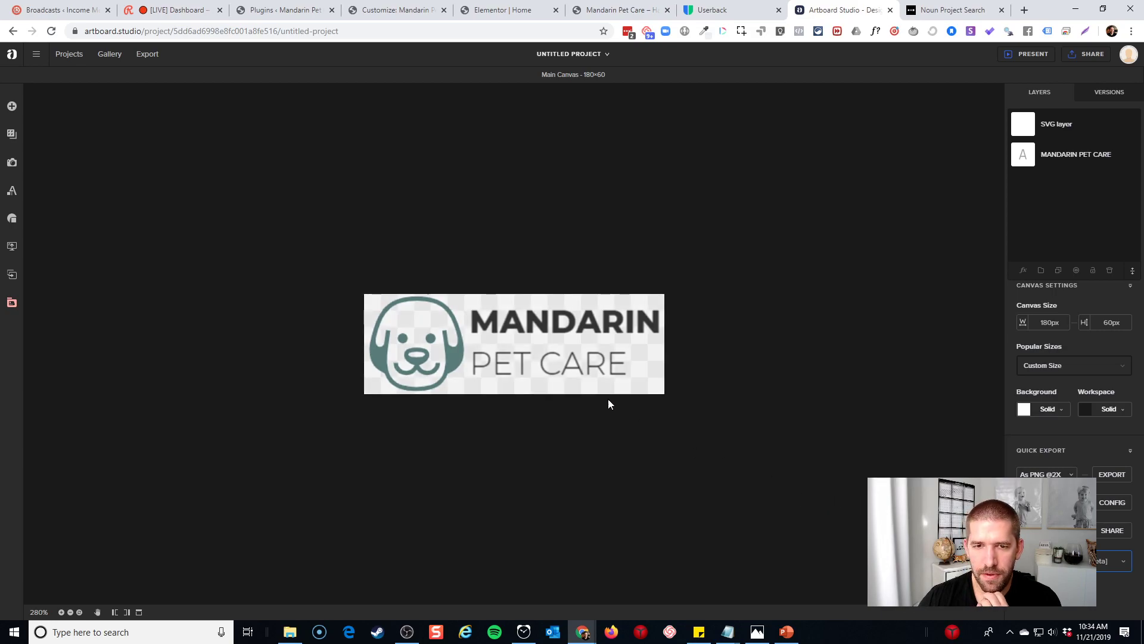
Scale the dog icon down to 53.10% and move the icon and the text closer together
left_click(566, 350)
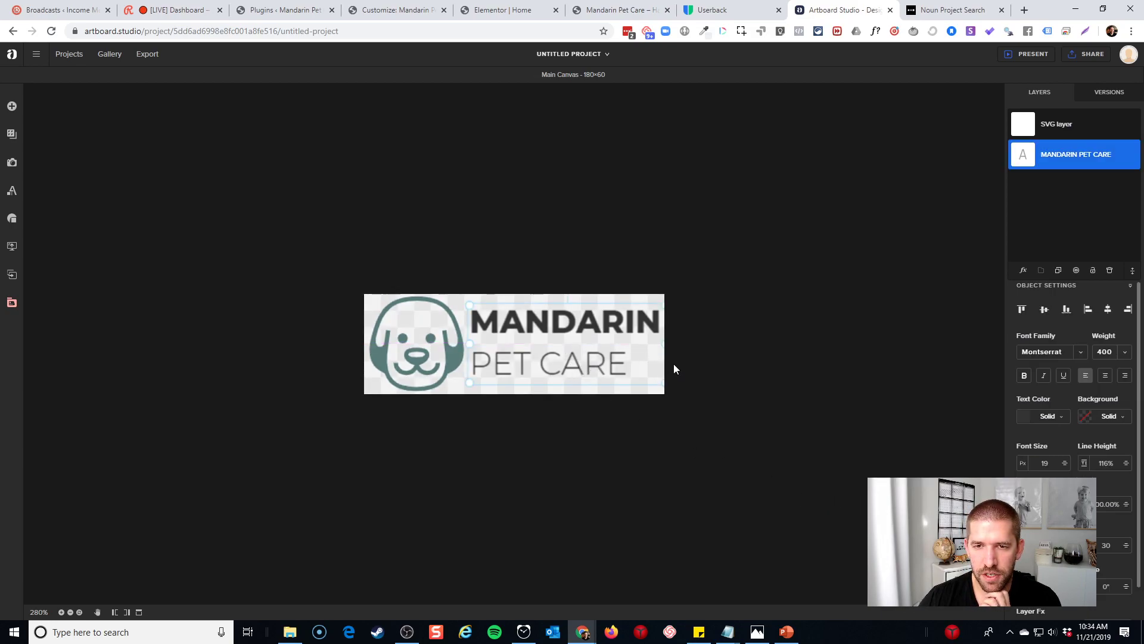
left_click(429, 334)
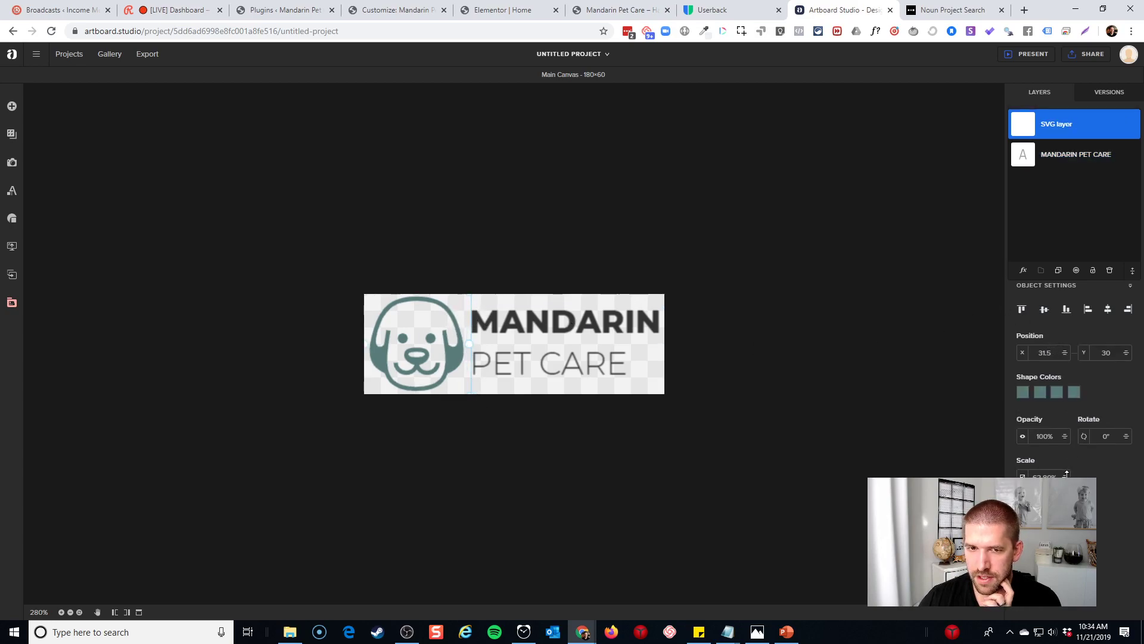
left_click_drag(1065, 476, 1065, 535)
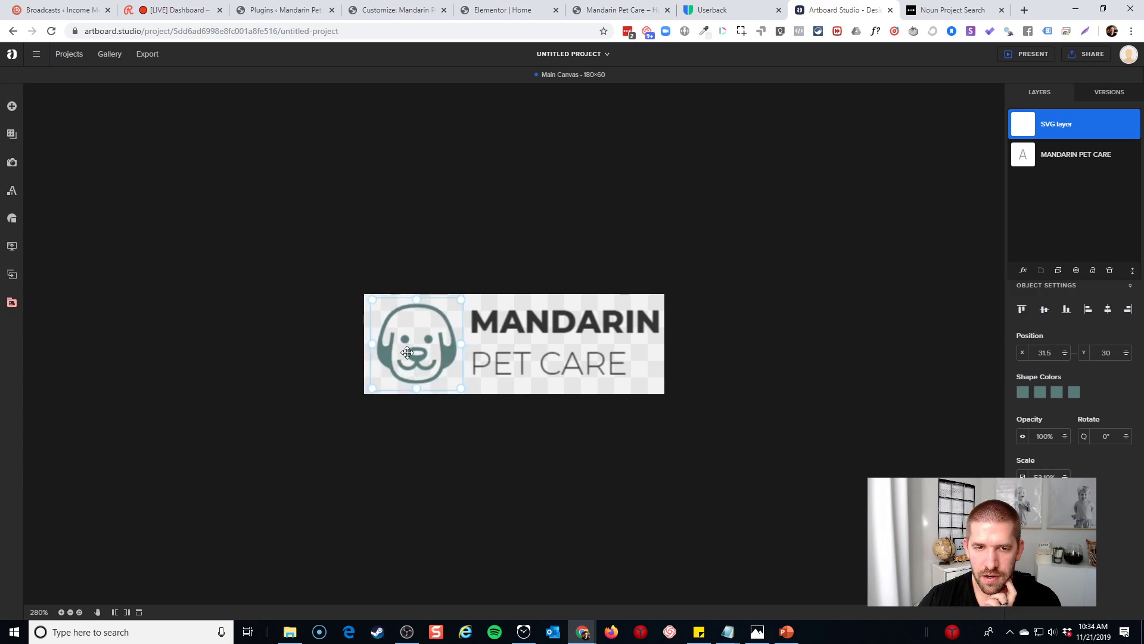
left_click_drag(408, 352, 402, 353)
left_click_drag(567, 329, 557, 329)
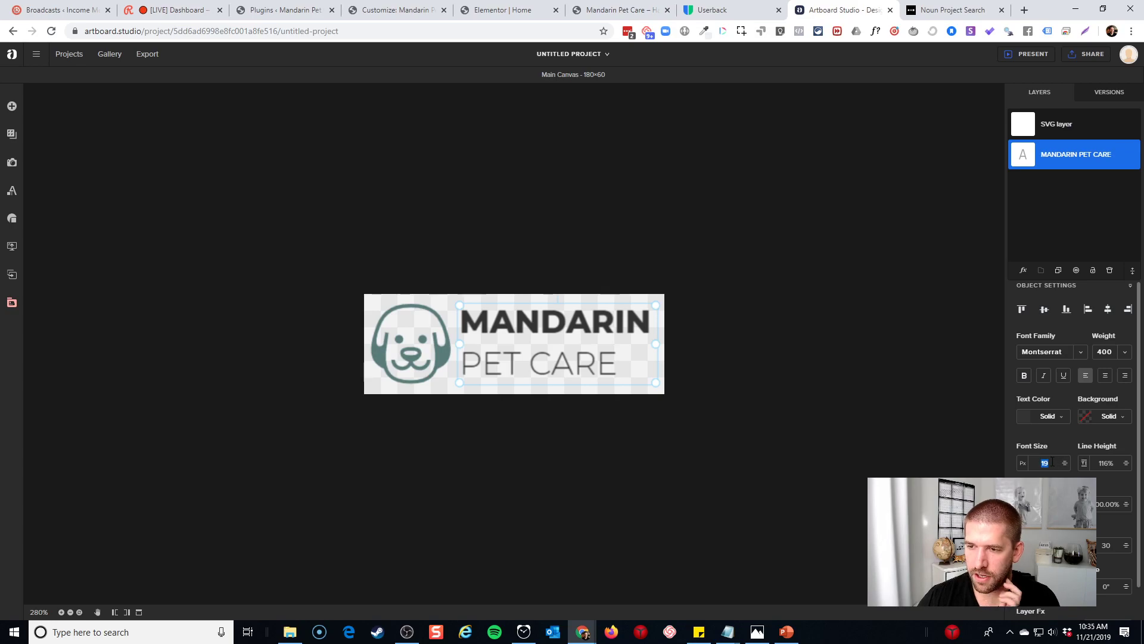
type("20")
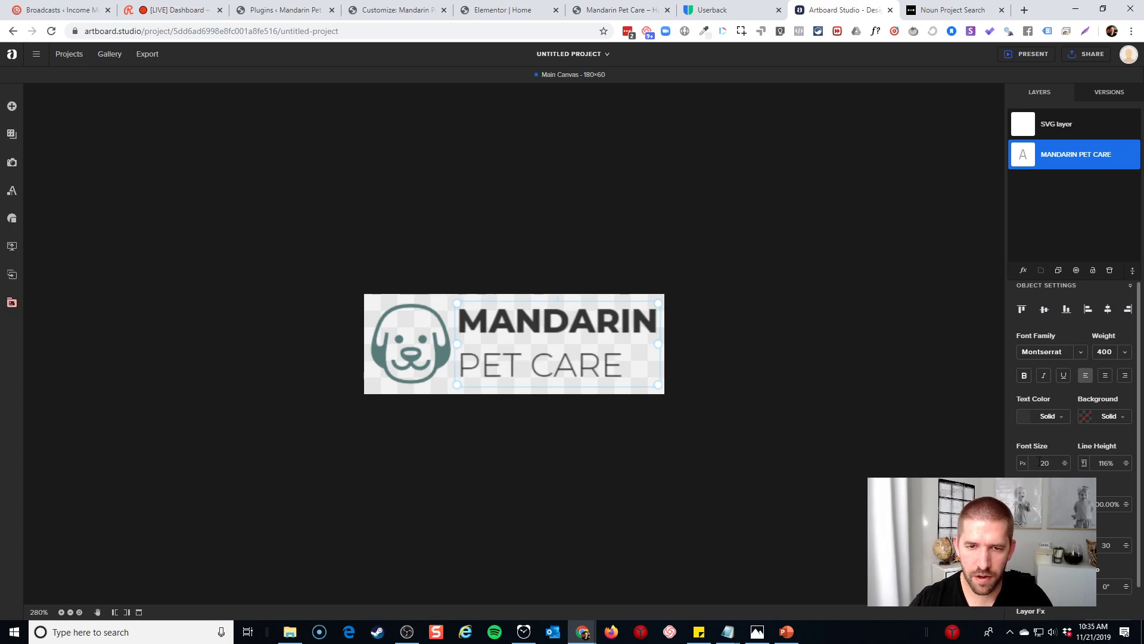
Select the PET CARE line inside the logo text to try heavier weights
double_click(553, 367)
left_click(602, 367)
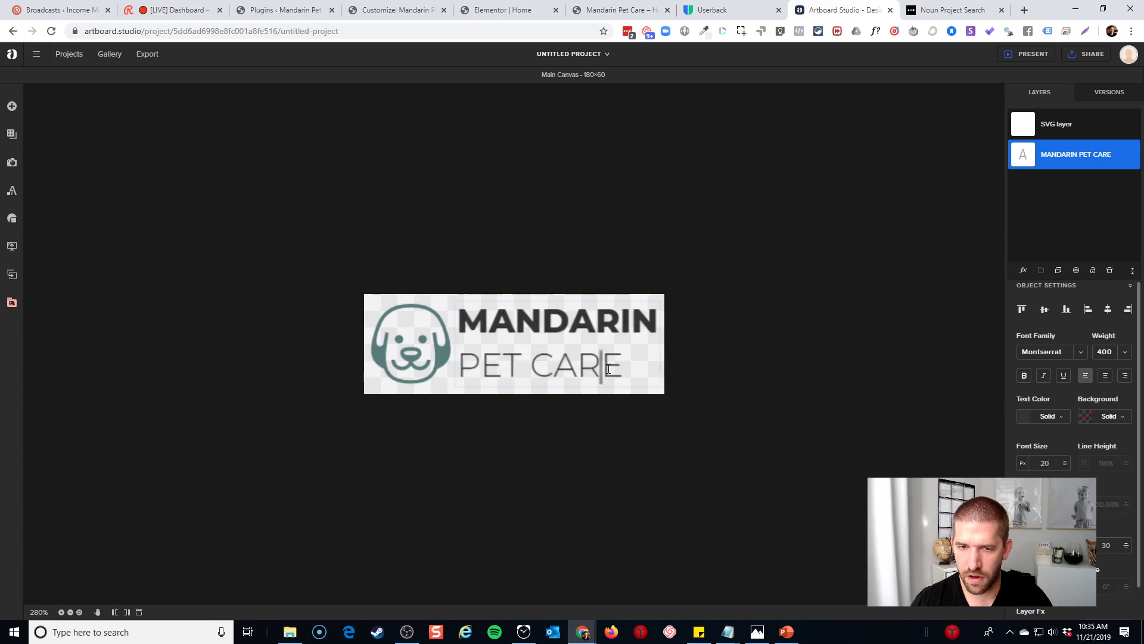
double_click(538, 369)
left_click(606, 369)
left_click_drag(635, 369, 457, 370)
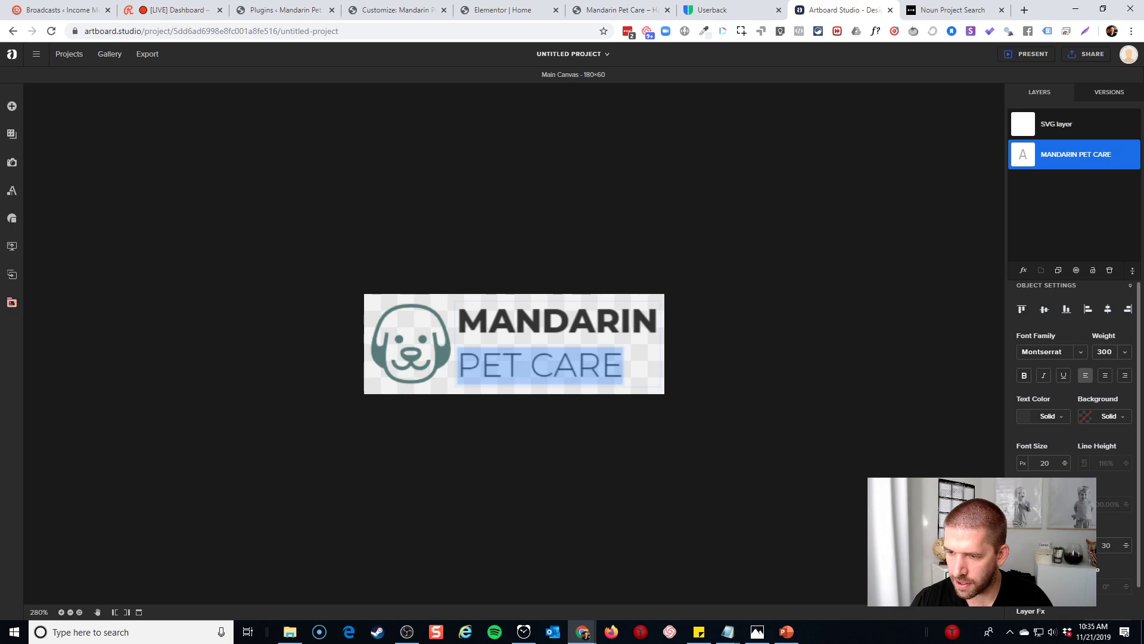
scroll(1073, 388, "down", 1)
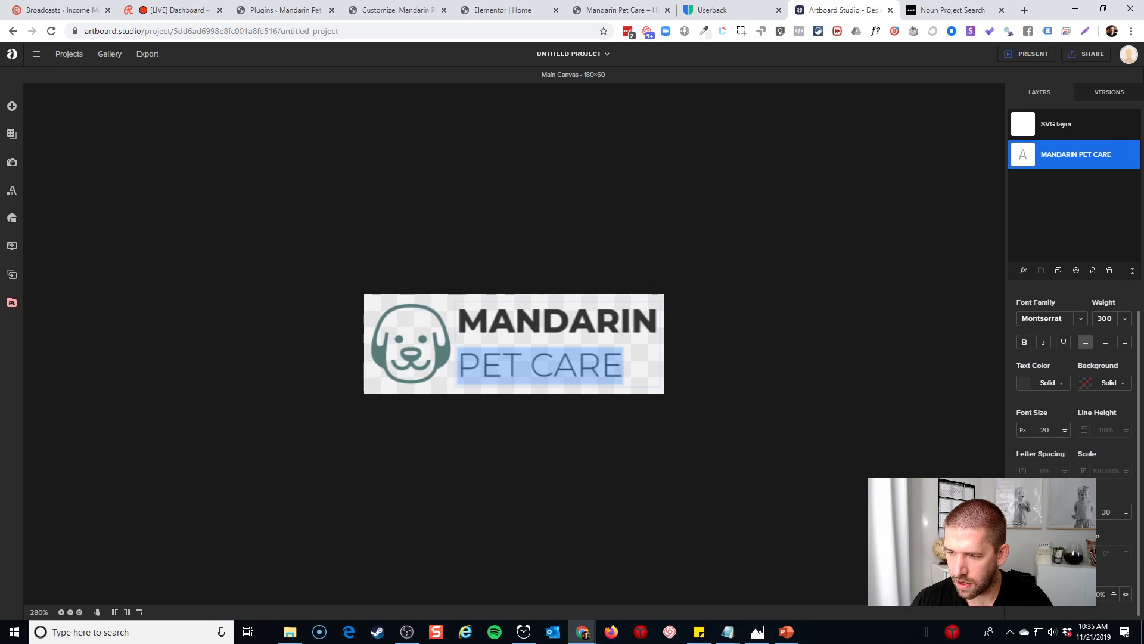
scroll(1087, 436, "up", 2)
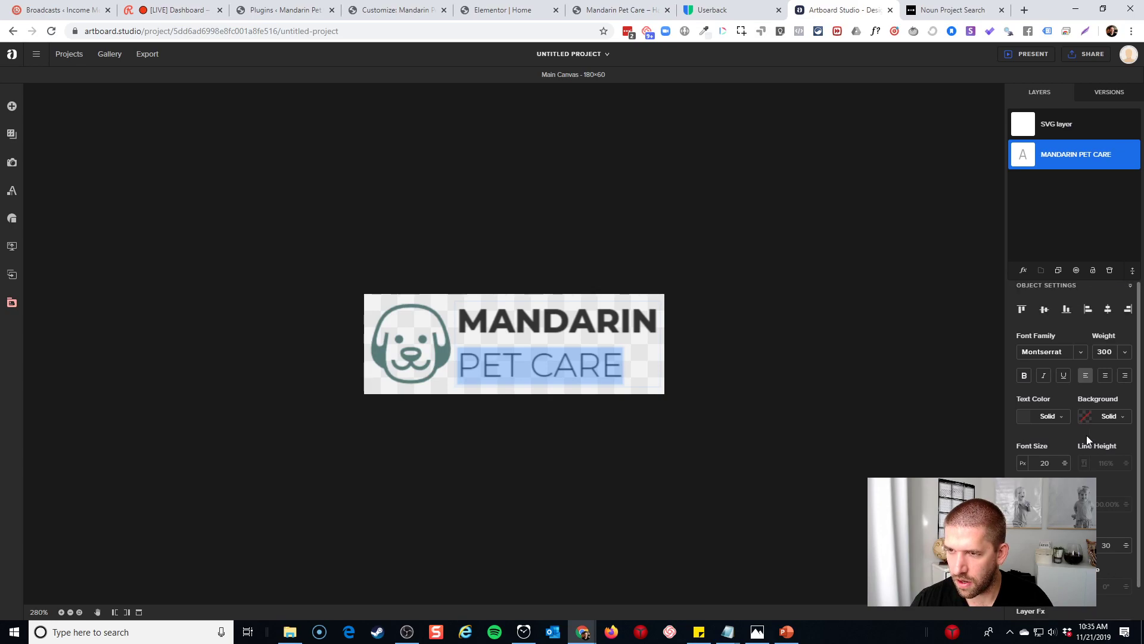
Reselect the PET CARE words, settle on Weight 300, and deselect the text
left_click(681, 401)
left_click(574, 367)
double_click(547, 366)
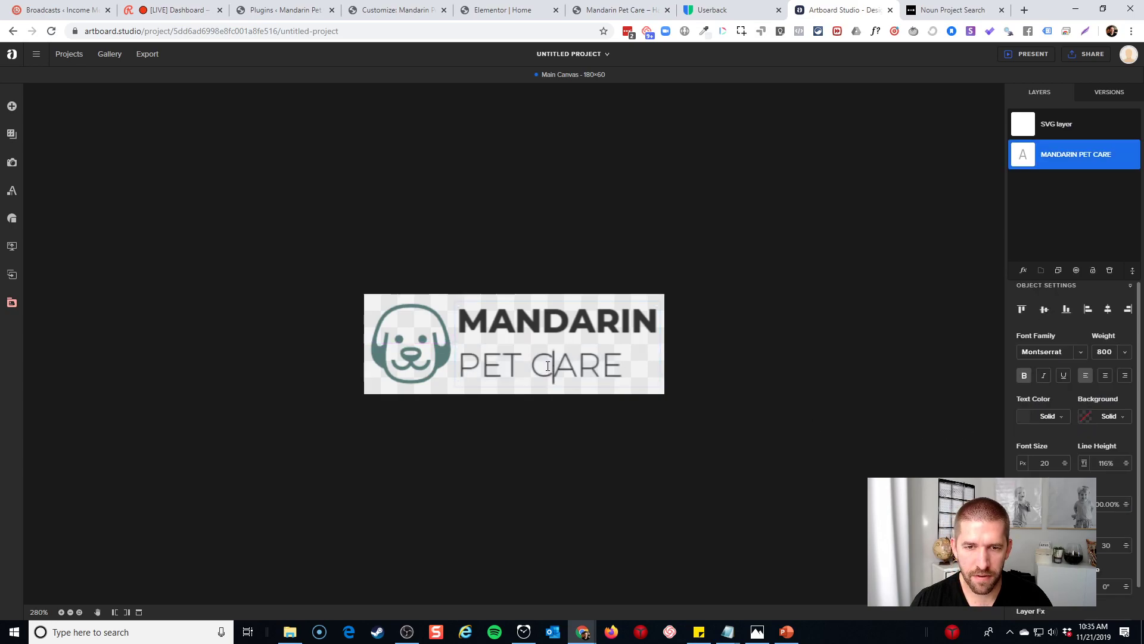
left_click(536, 366)
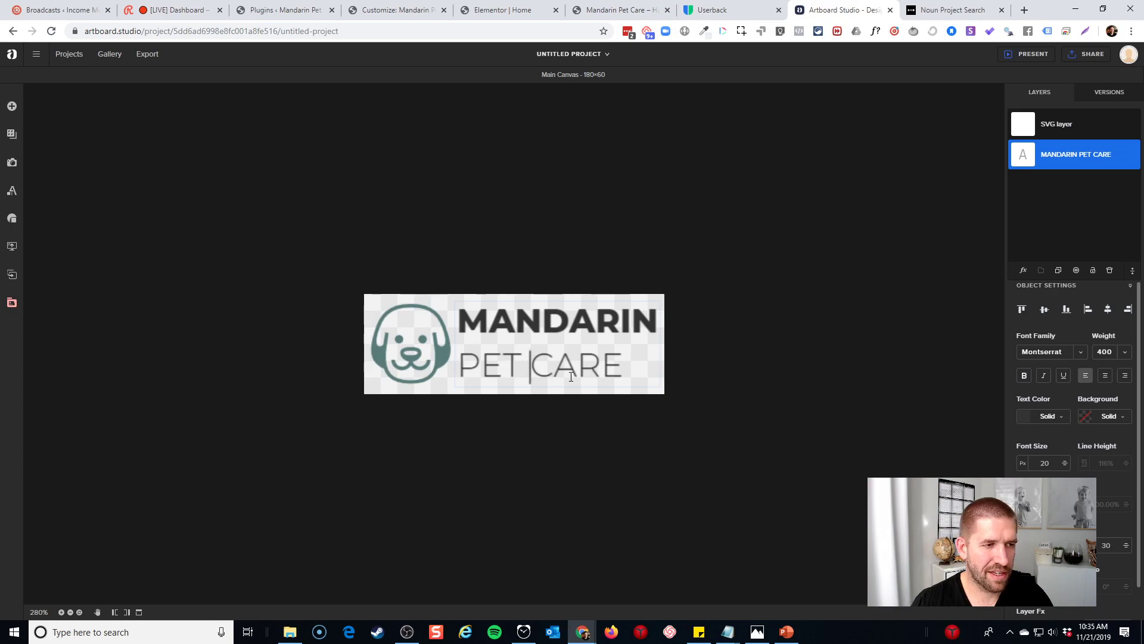
left_click_drag(488, 370, 454, 370)
key("ctrl+c")
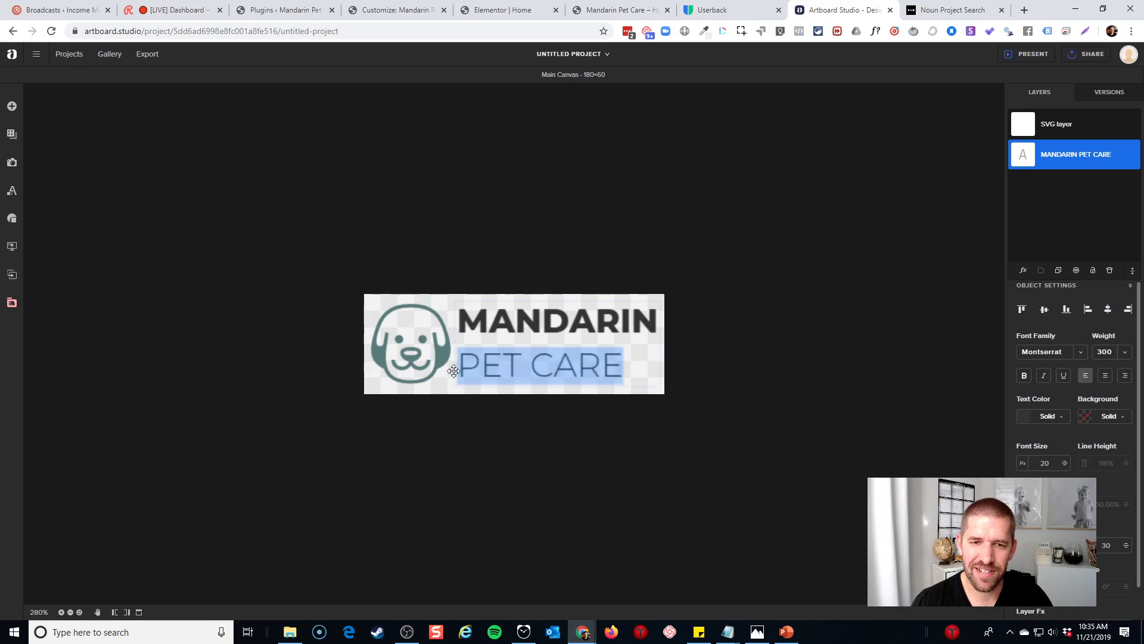
left_click(682, 451)
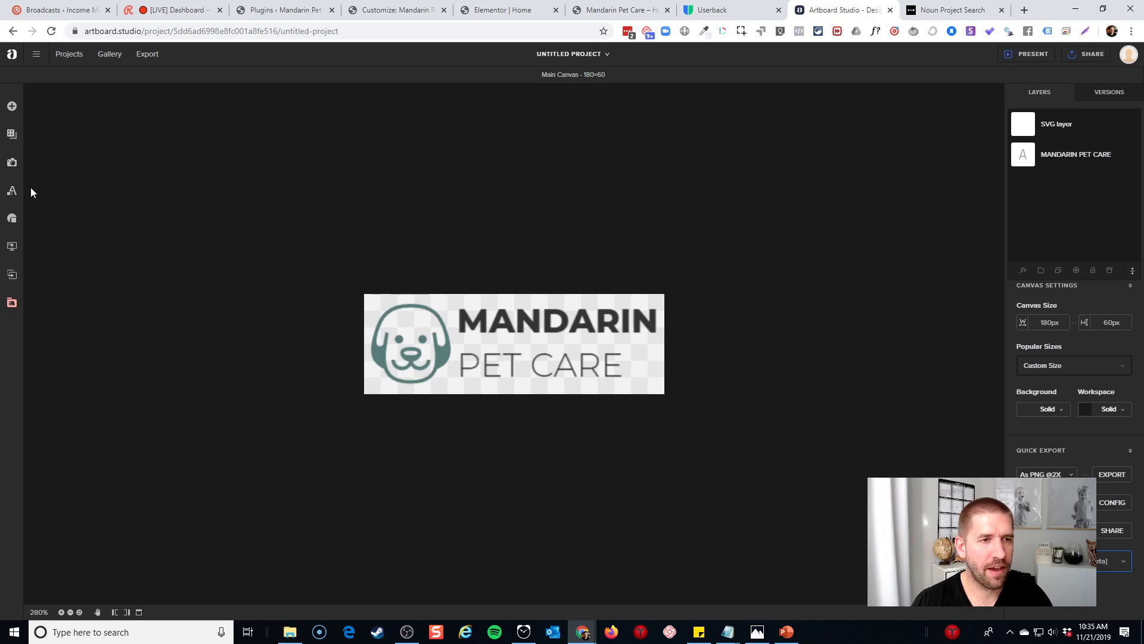
left_click(12, 190)
Add a new simple text box reading PET CARE and move it aside
left_click(114, 125)
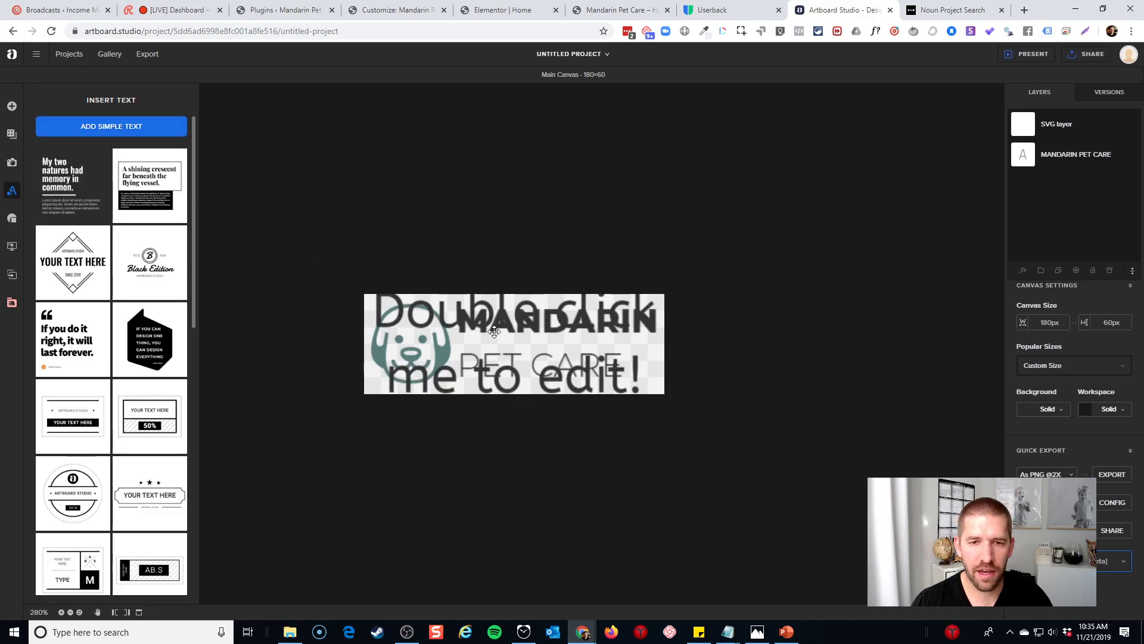
left_click_drag(431, 311, 423, 318)
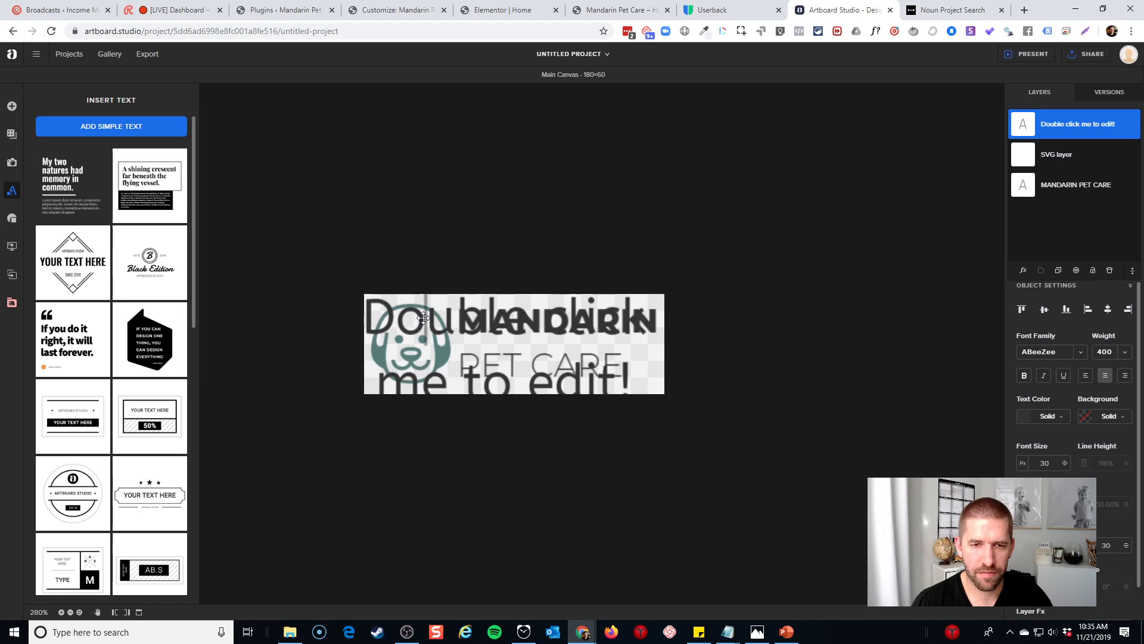
double_click(423, 318)
key("ctrl+v")
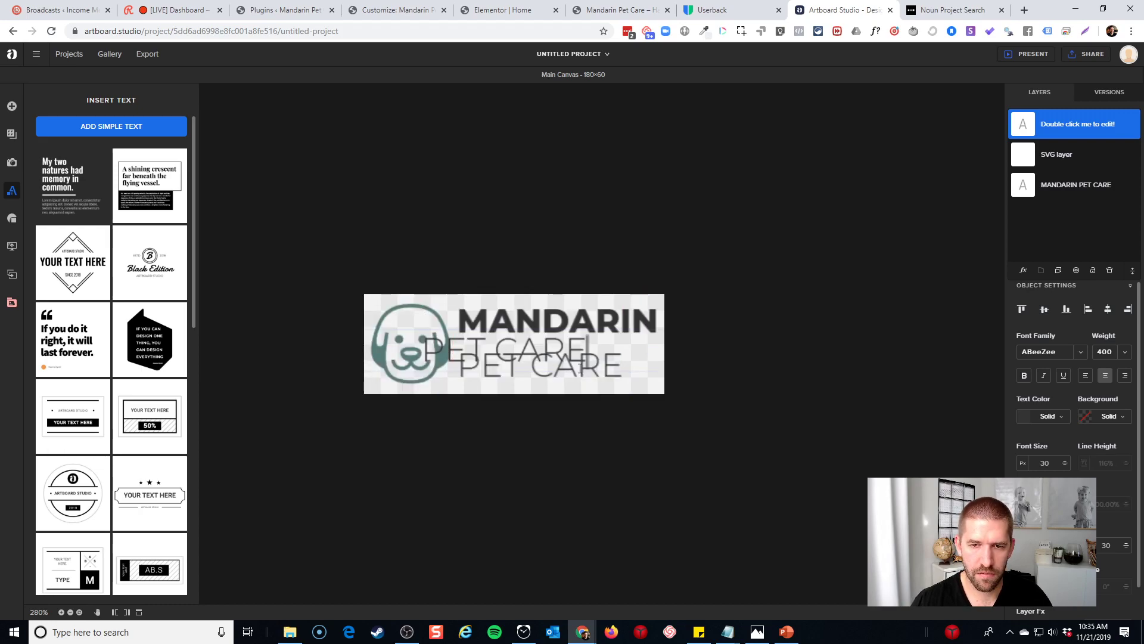
left_click(610, 381)
left_click(620, 365)
left_click(620, 366)
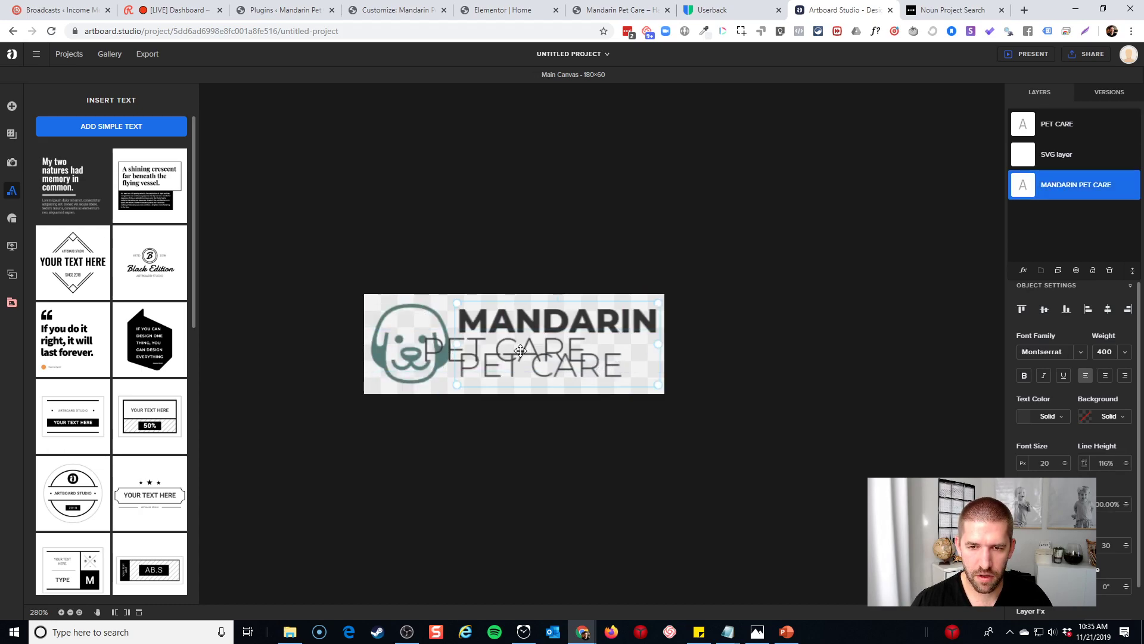
left_click_drag(437, 346, 384, 304)
left_click(556, 393)
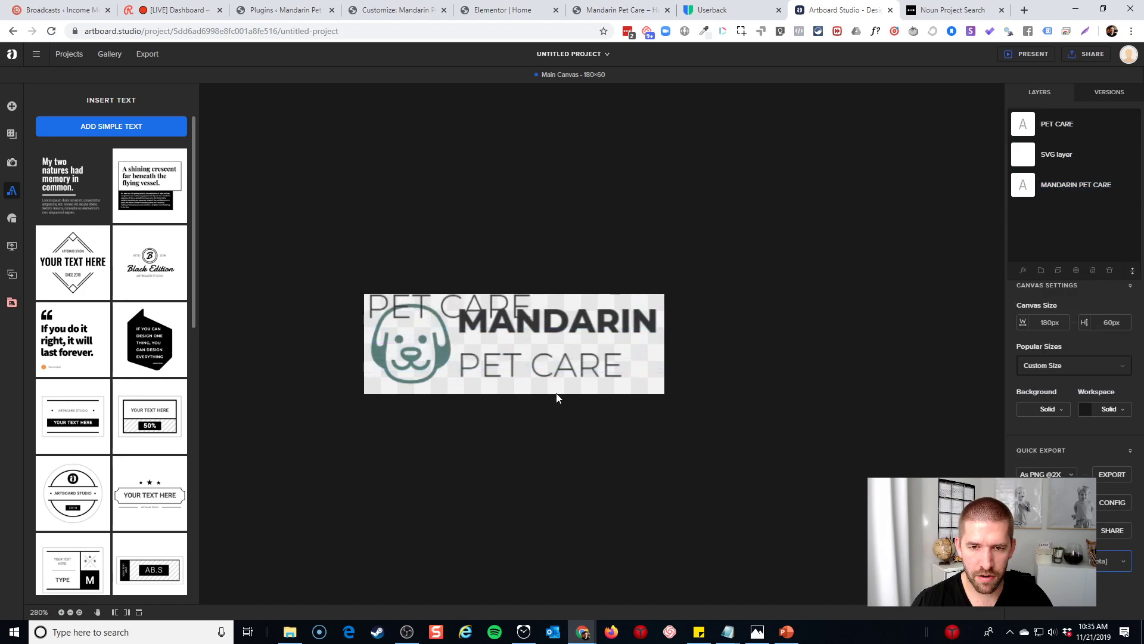
Delete the PET CARE line from the original text, leaving only MANDARIN
left_click(554, 370)
double_click(554, 370)
left_click(554, 370)
left_click_drag(458, 365, 621, 365)
key("BackSpace")
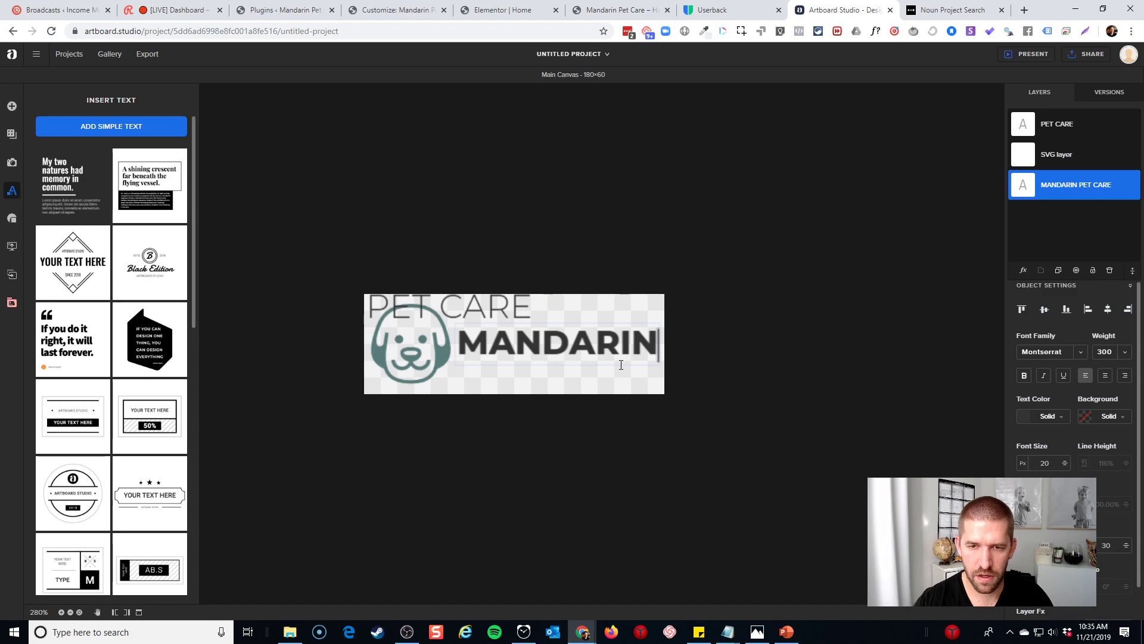
left_click(590, 382)
Place PET CARE under MANDARIN, left-aligned, with letter spacing widened to match MANDARIN's width
left_click_drag(496, 315, 567, 352)
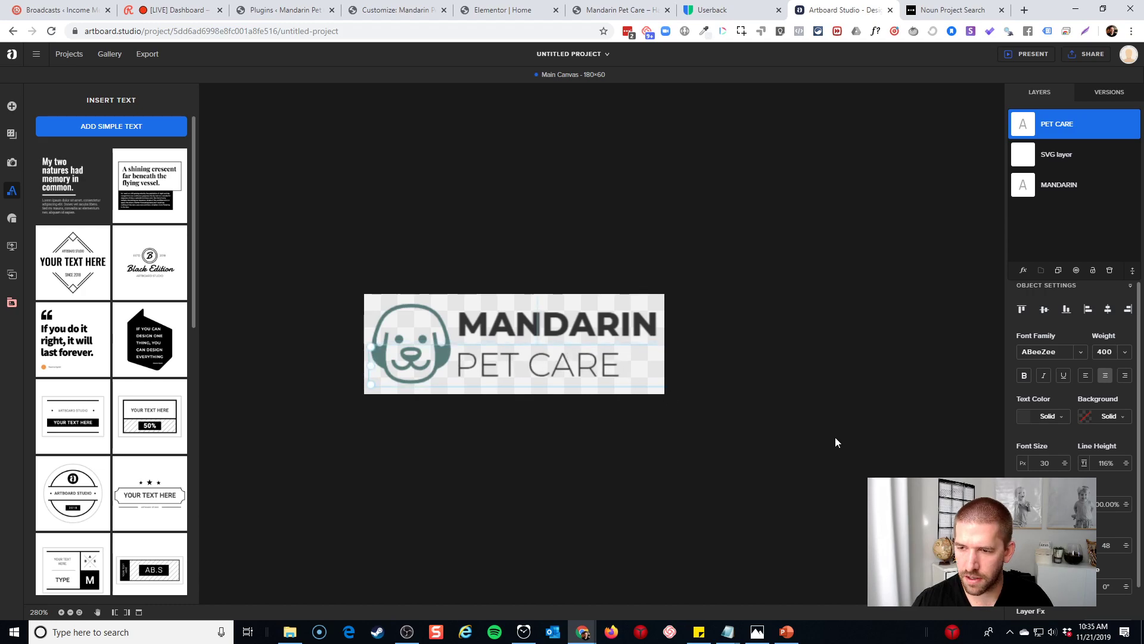
left_click_drag(1064, 505, 1058, 462)
left_click_drag(585, 369, 625, 369)
left_click(1085, 376)
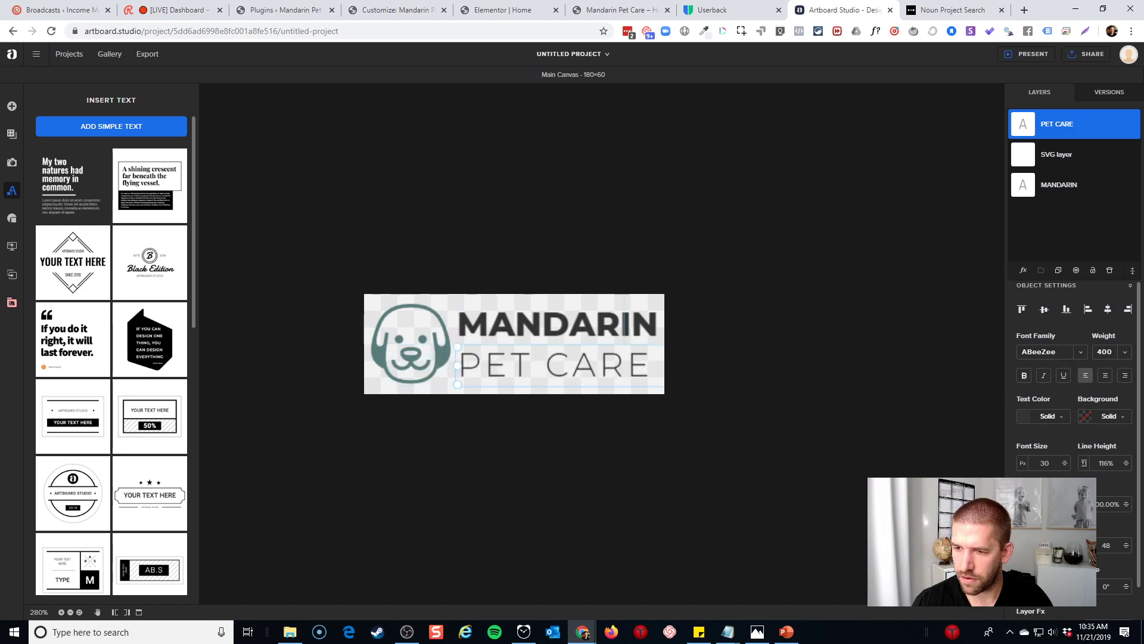
key("Up")
key("Up")
key("Up")
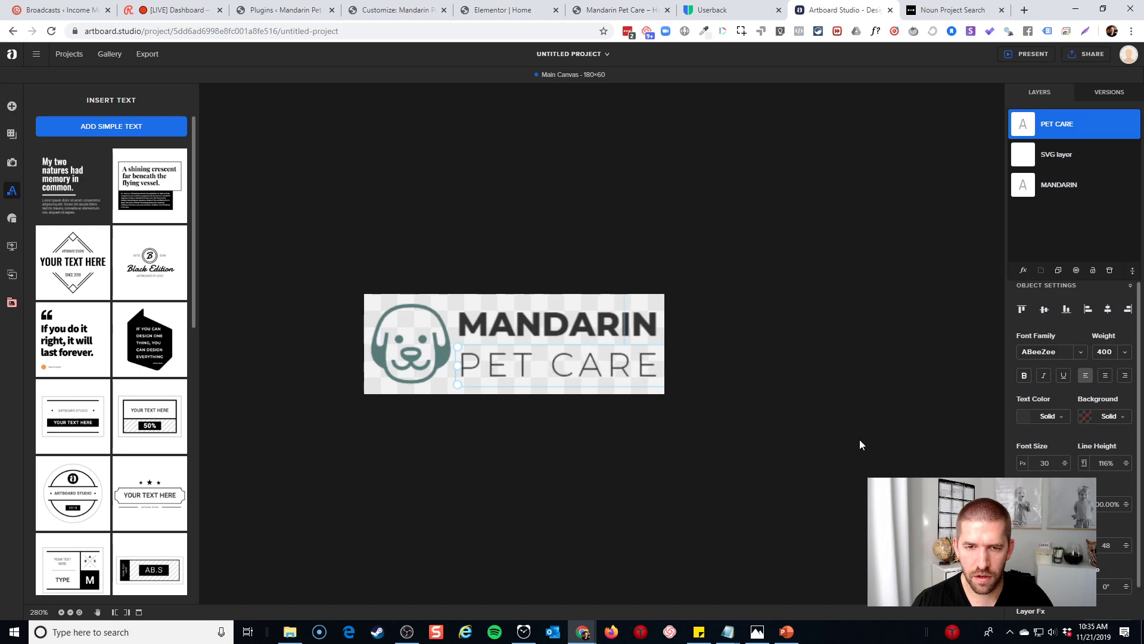
left_click(859, 444)
Widen MANDARIN's letter spacing slightly and nudge it a few pixels right
left_click(577, 325)
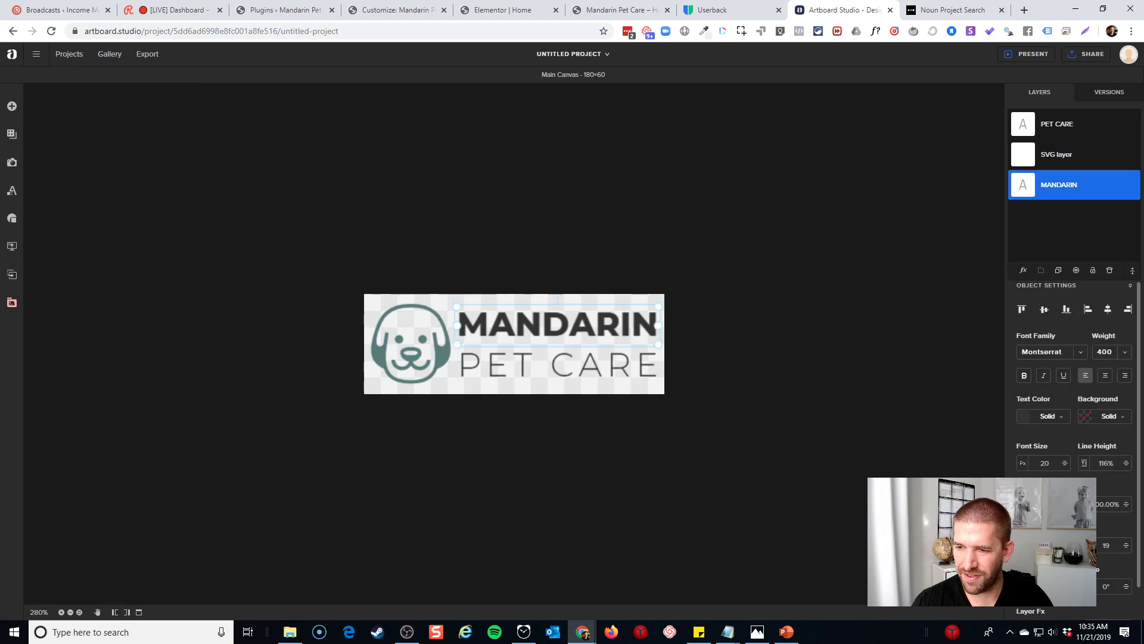
key("Up")
key("Up")
key("Up")
left_click(799, 441)
left_click(626, 337)
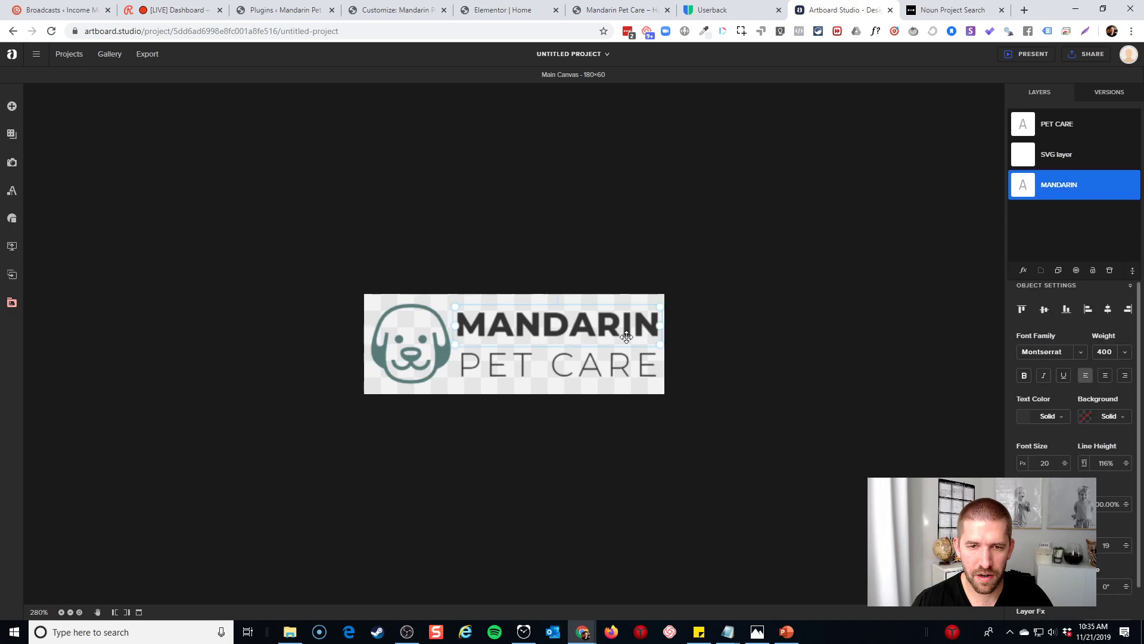
left_click_drag(627, 337, 629, 338)
left_click(628, 395)
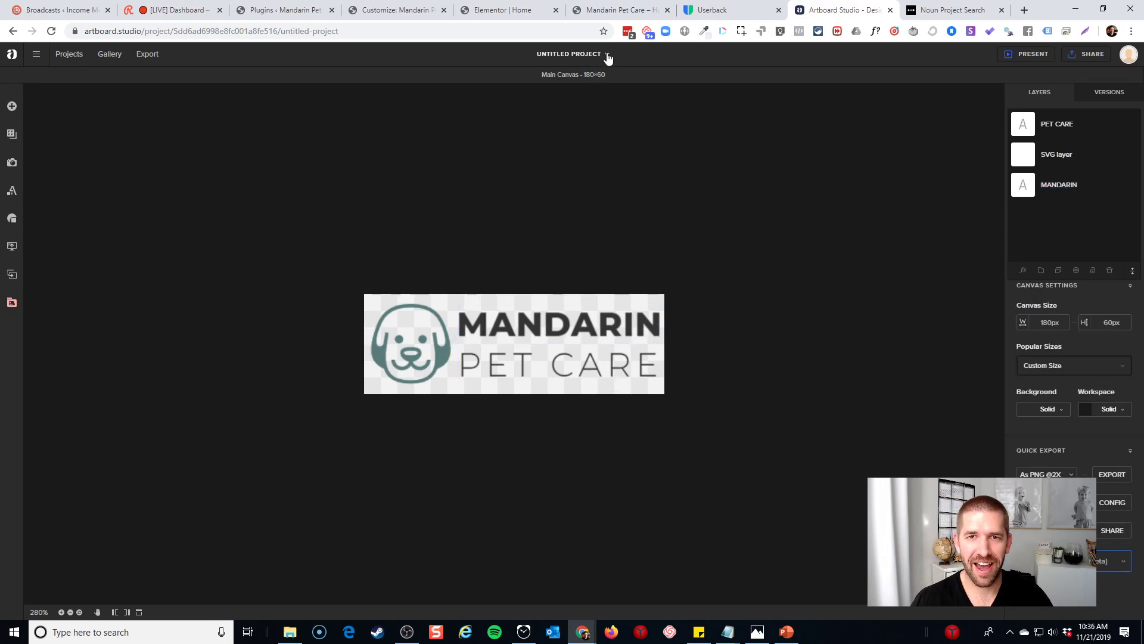
Rename the project from Untitled Project to 'Mandarin Pet Care Logo small'
left_click(584, 54)
left_click(585, 54)
left_click(585, 53)
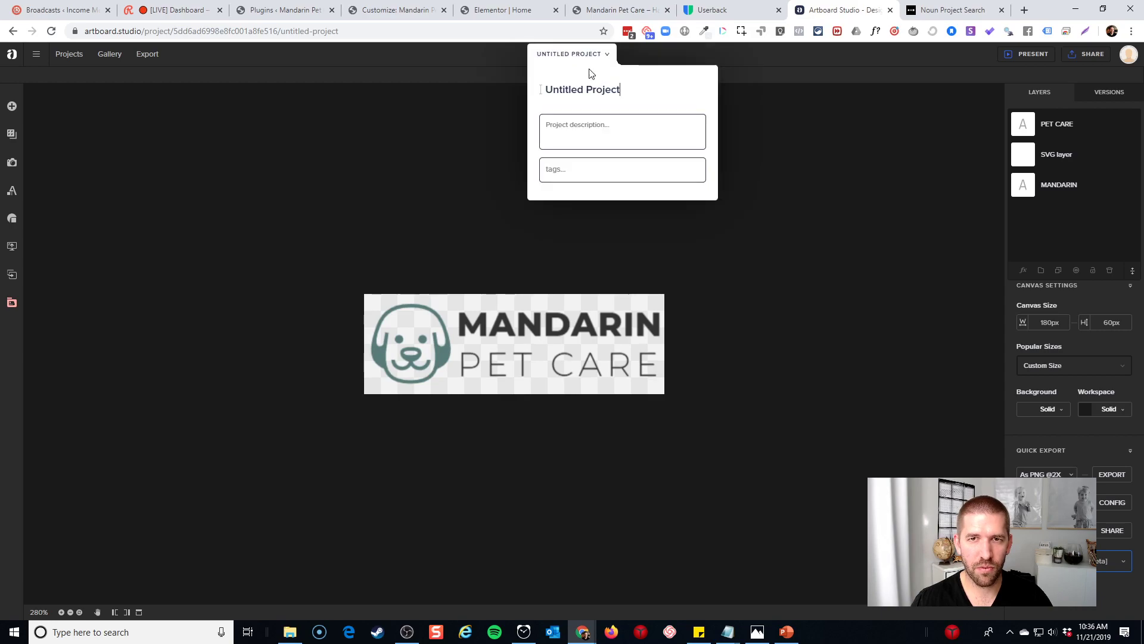
triple_click(603, 92)
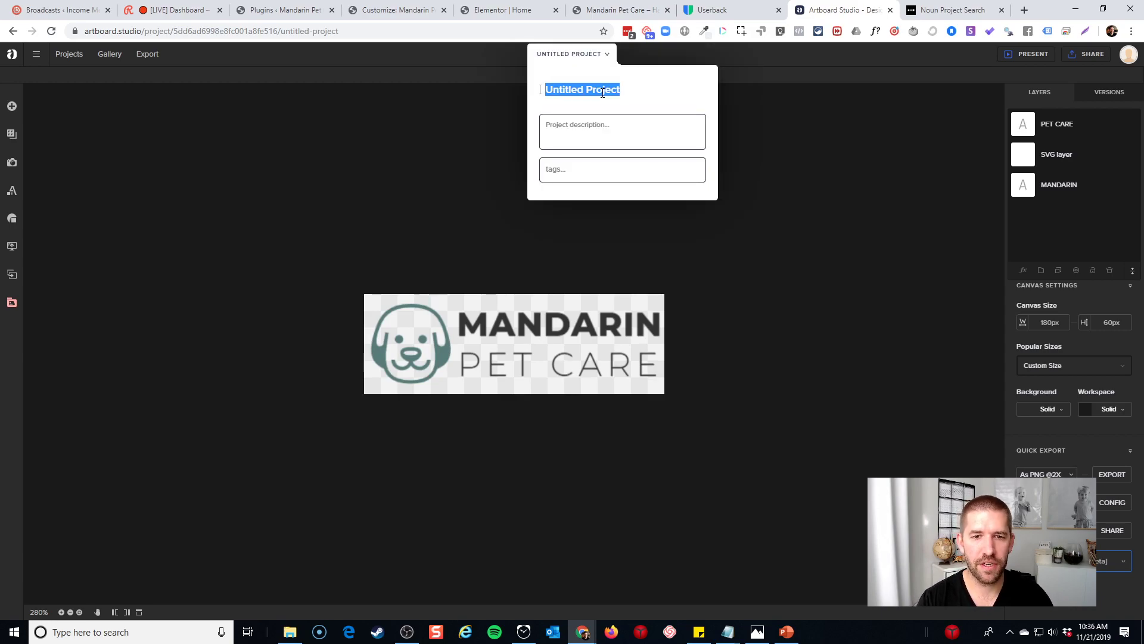
type("Mandarin Pet Car")
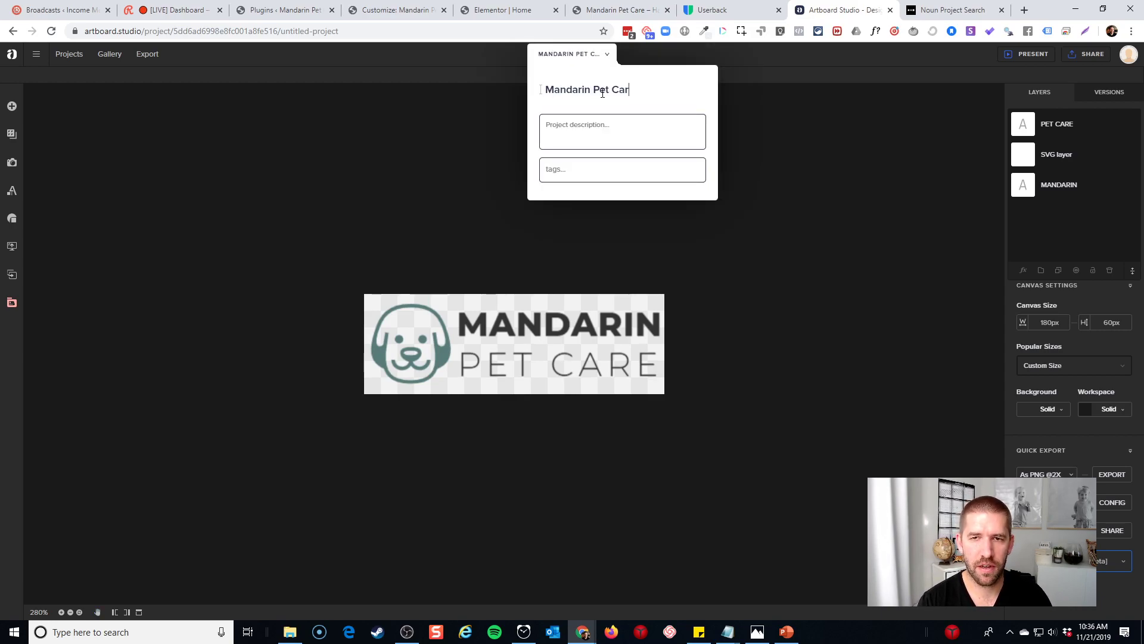
type("e Logo ")
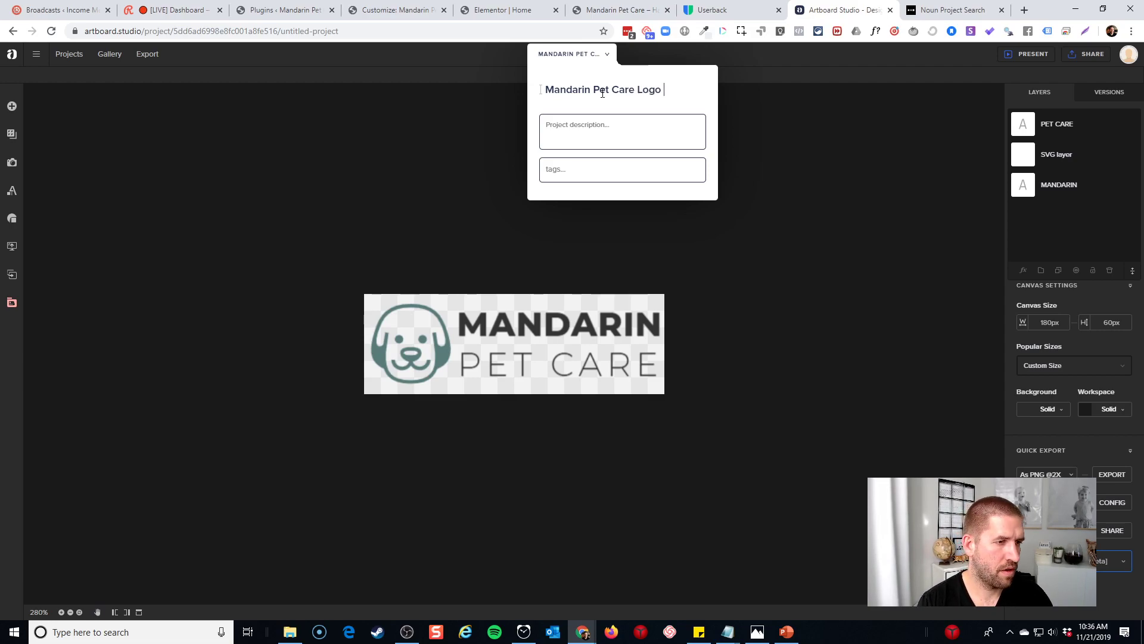
type("small")
left_click(730, 249)
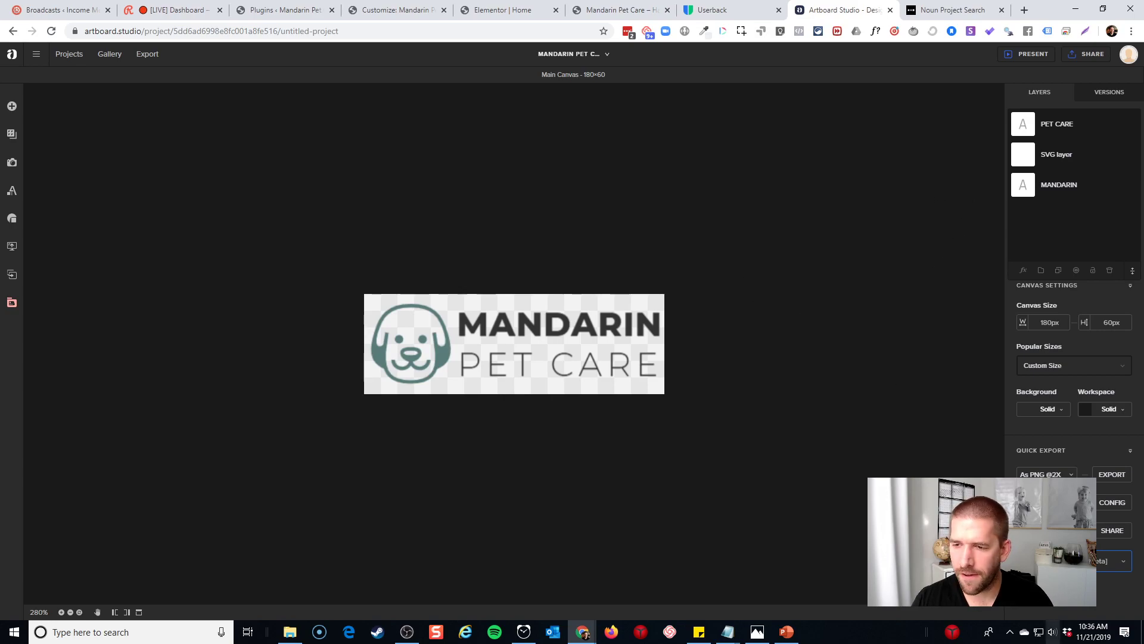
Export the logo as mandarin-pet-care-logo-small.png into the Mandarin Pet Care Images folder
left_click(1110, 475)
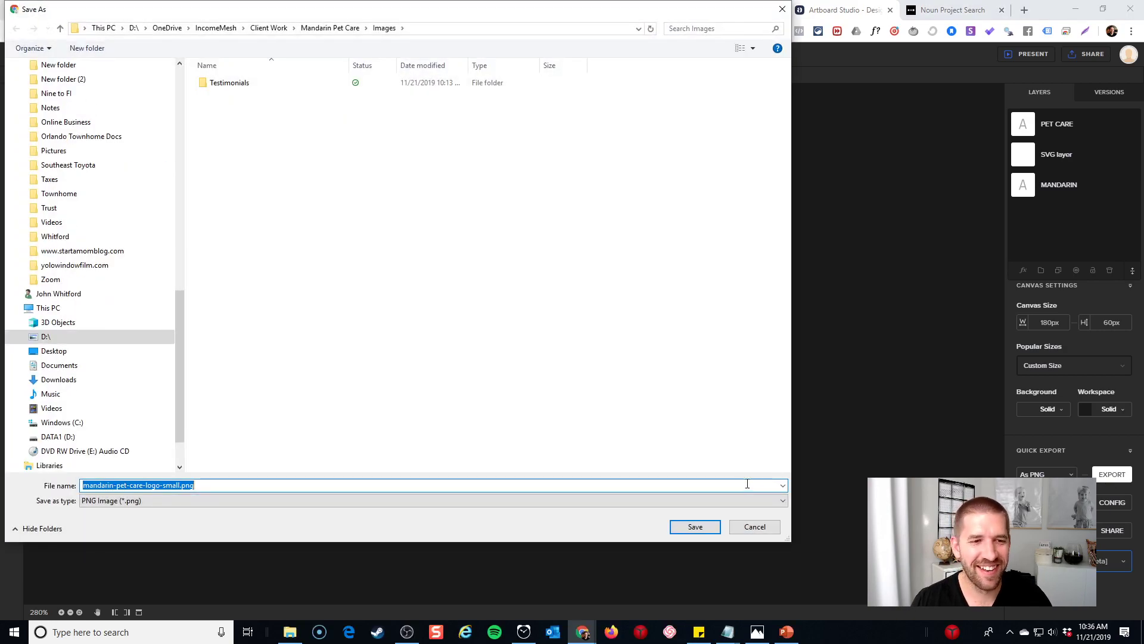
left_click(708, 531)
Leave the Elementor editor and switch to the site Customizer
left_click(616, 10)
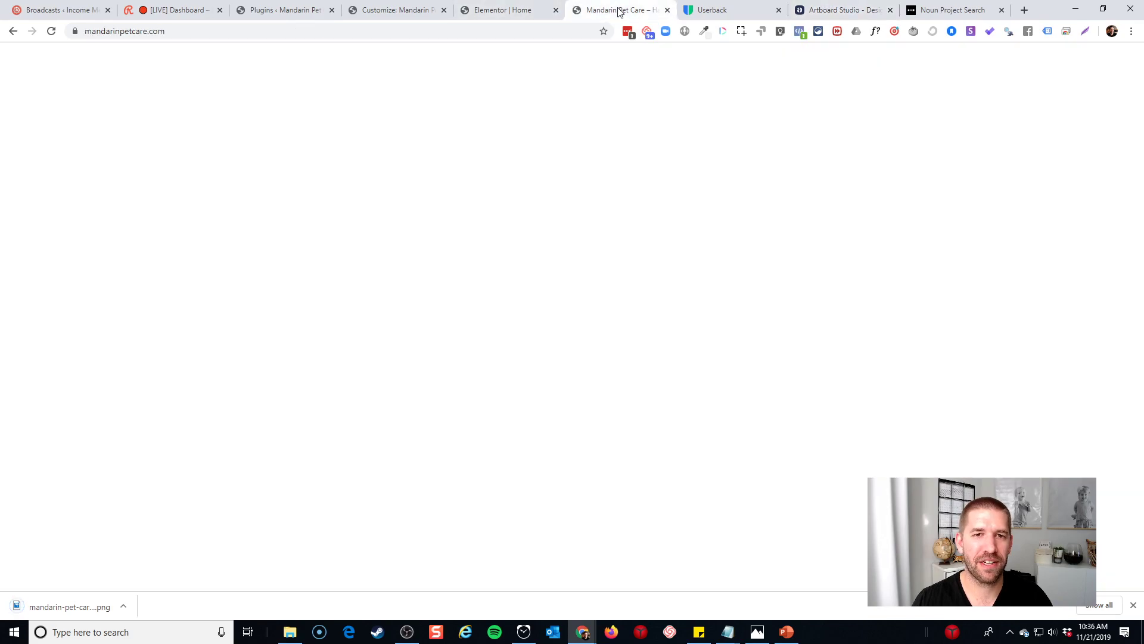
left_click(532, 10)
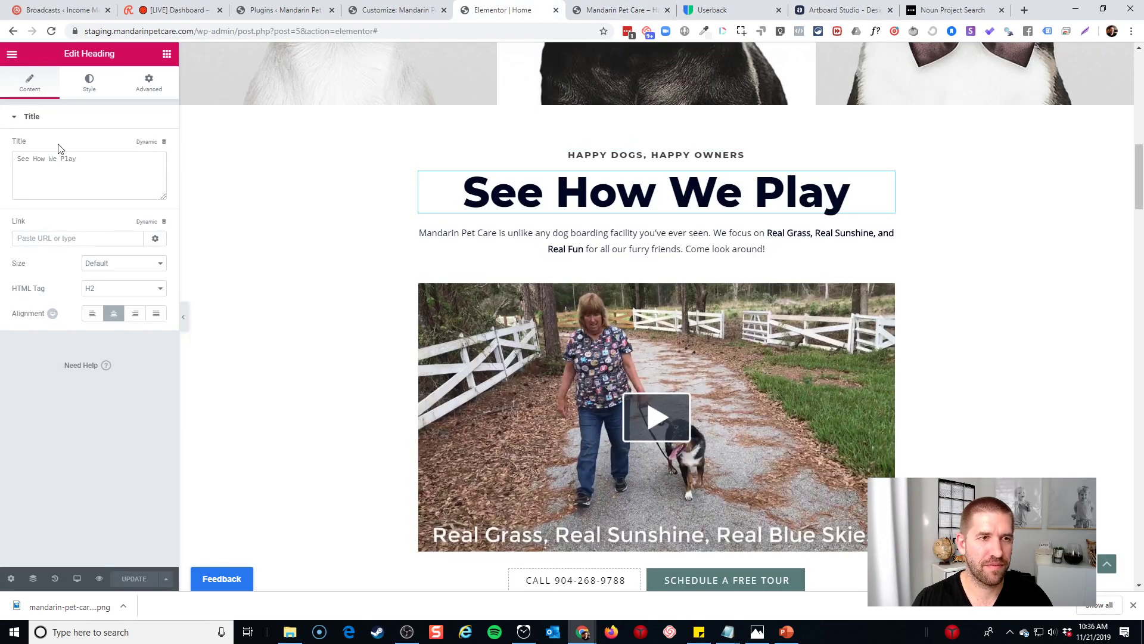
left_click(12, 54)
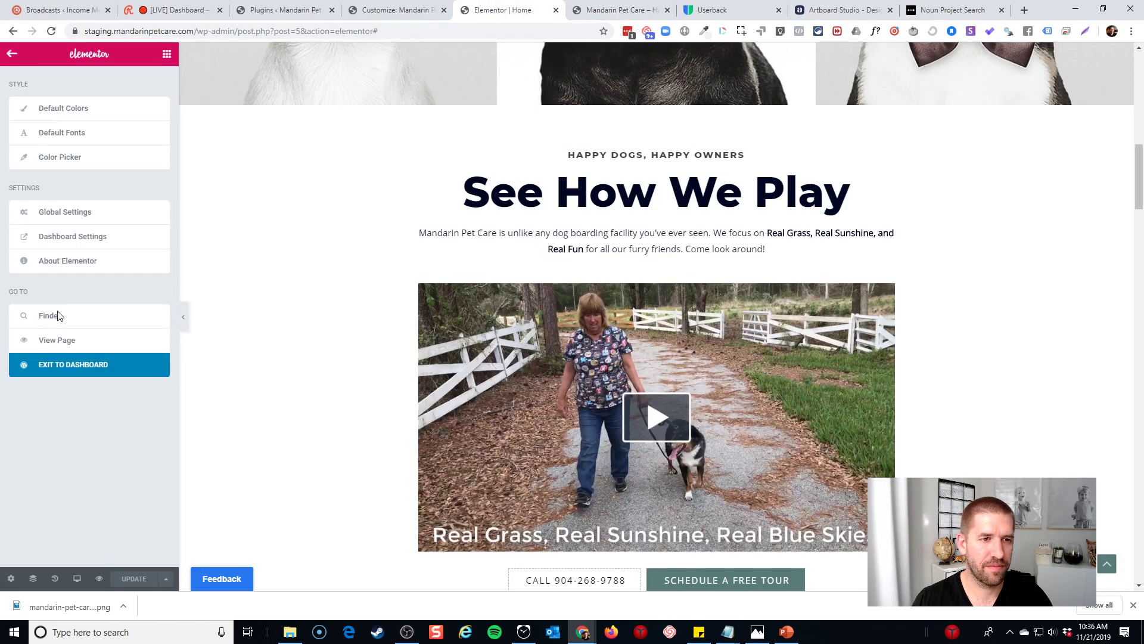
left_click(84, 364)
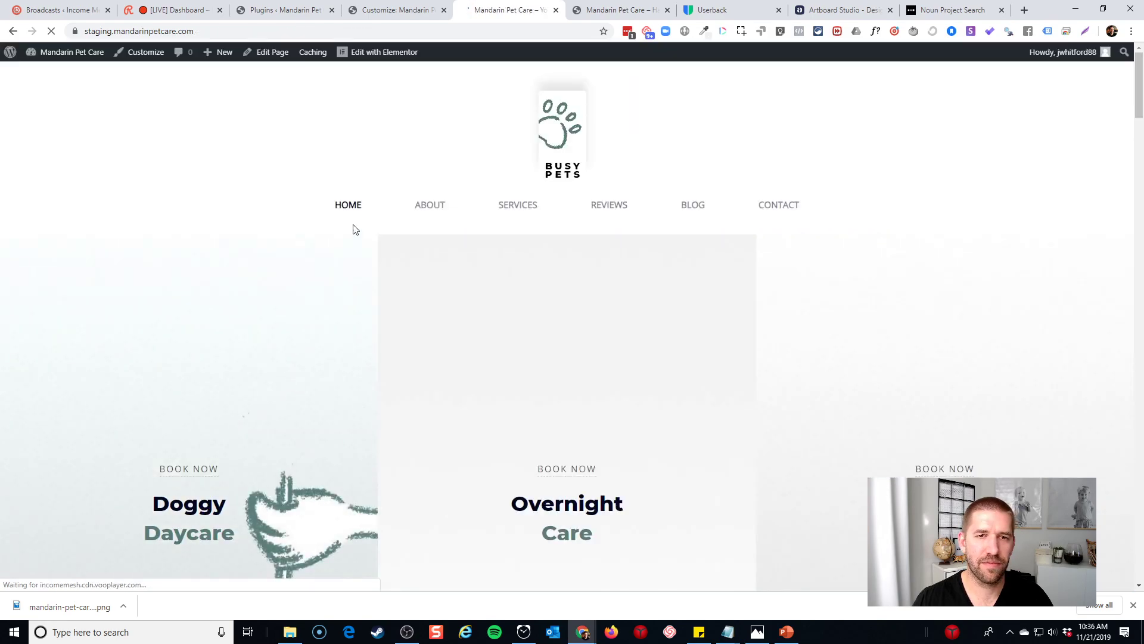
left_click(367, 11)
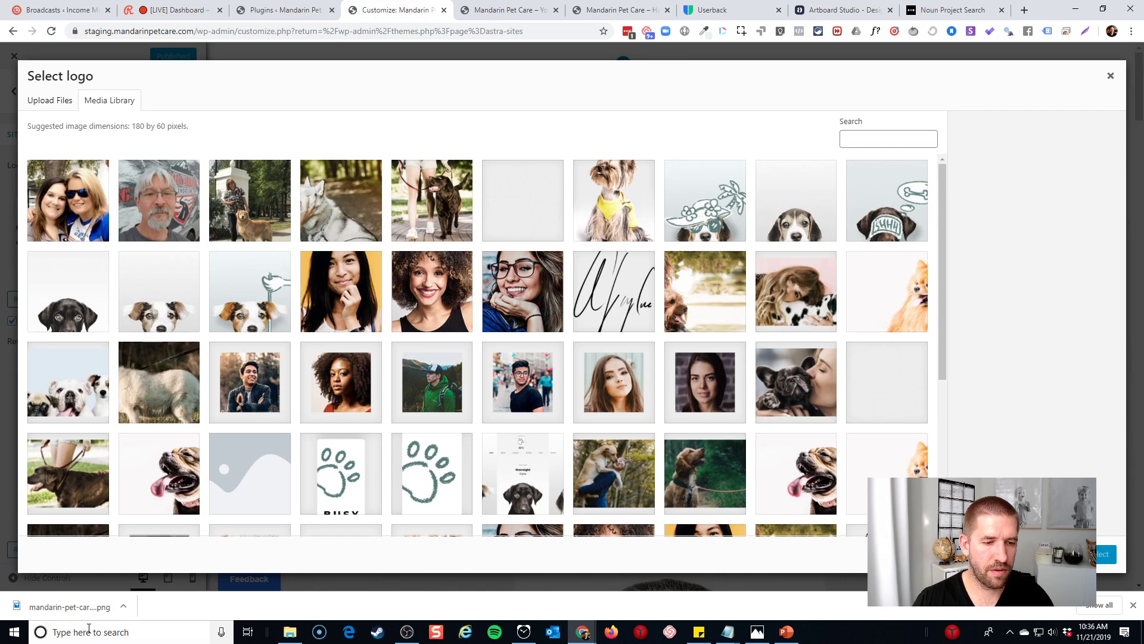
Upload the exported logo PNG, accept the crop, and set it as the site logo
left_click_drag(70, 607, 311, 340)
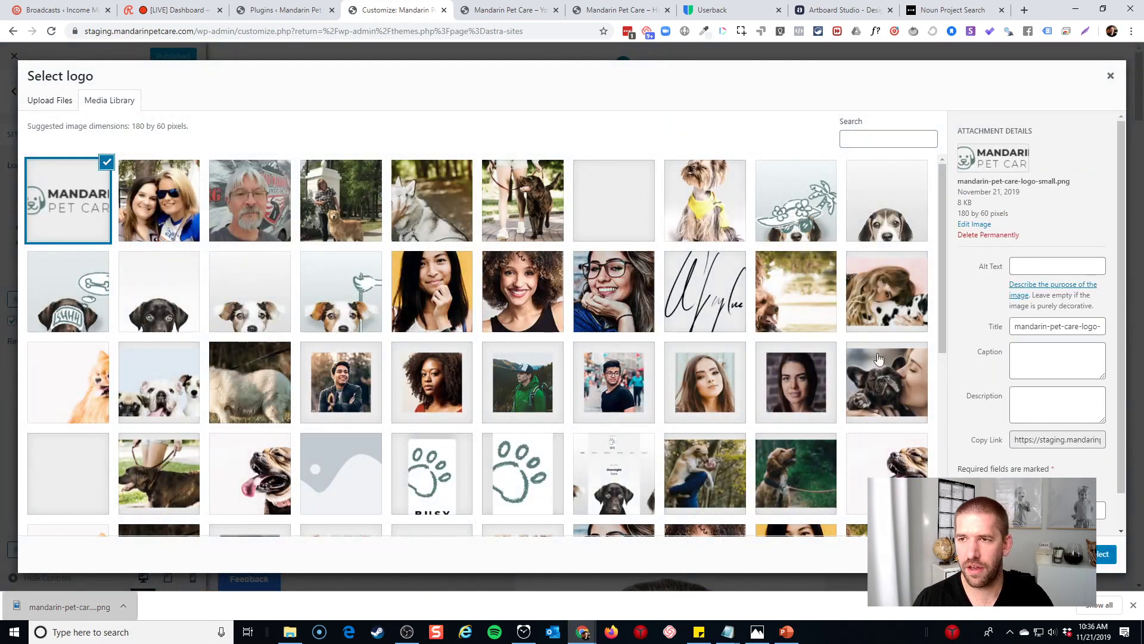
left_click(1102, 555)
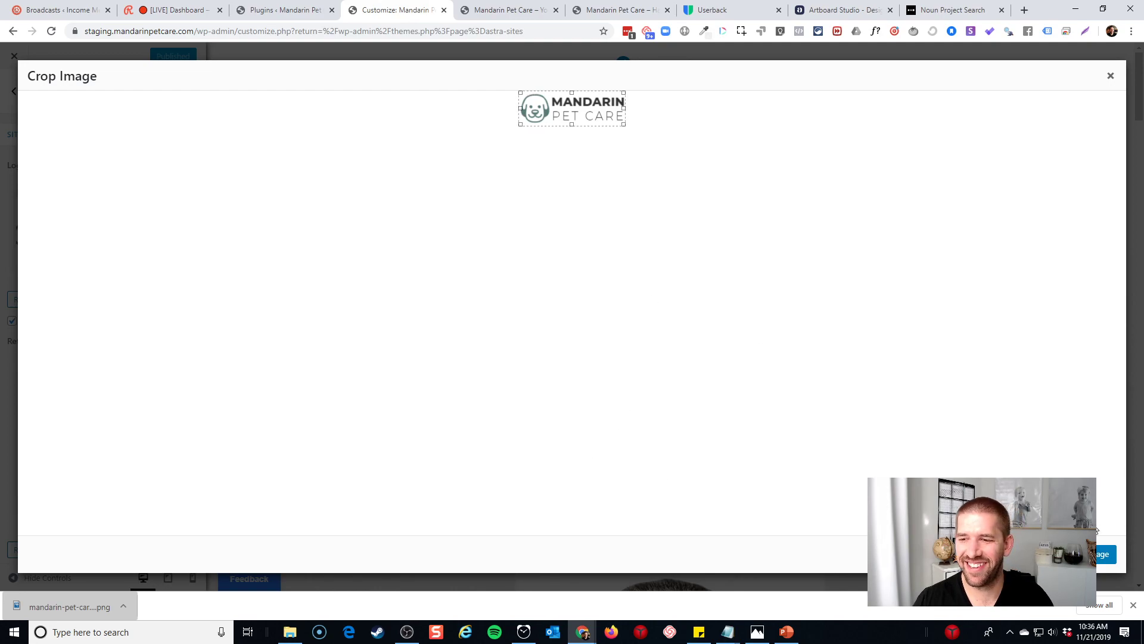
left_click(1102, 555)
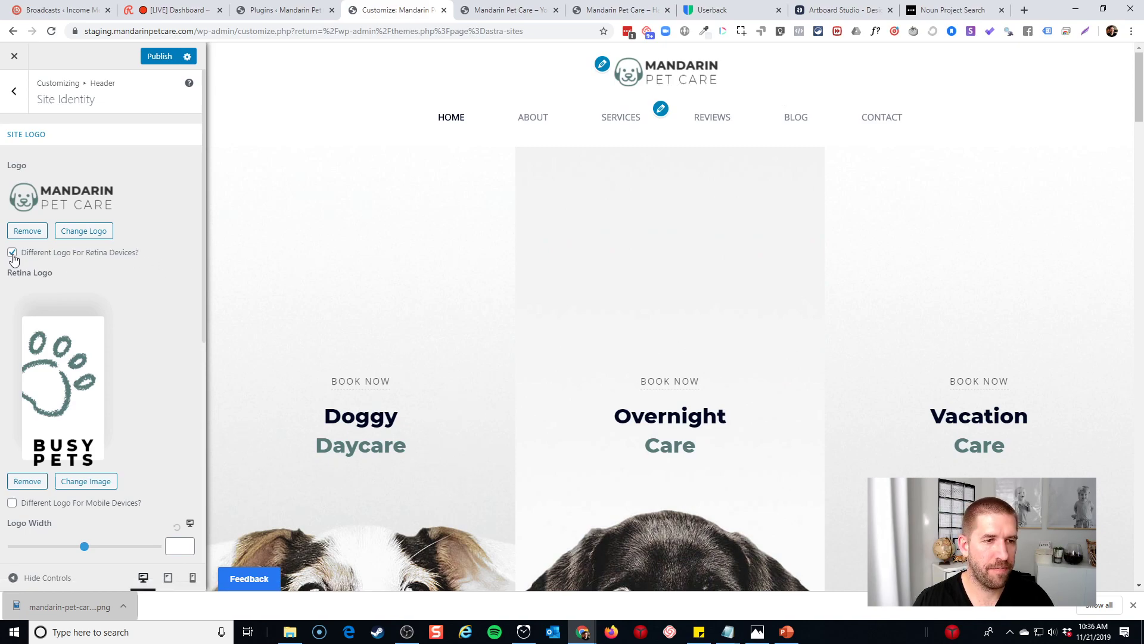
Uncheck 'Different Logo For Retina Devices?' without choosing a retina image
scroll(77, 313, "down", 2)
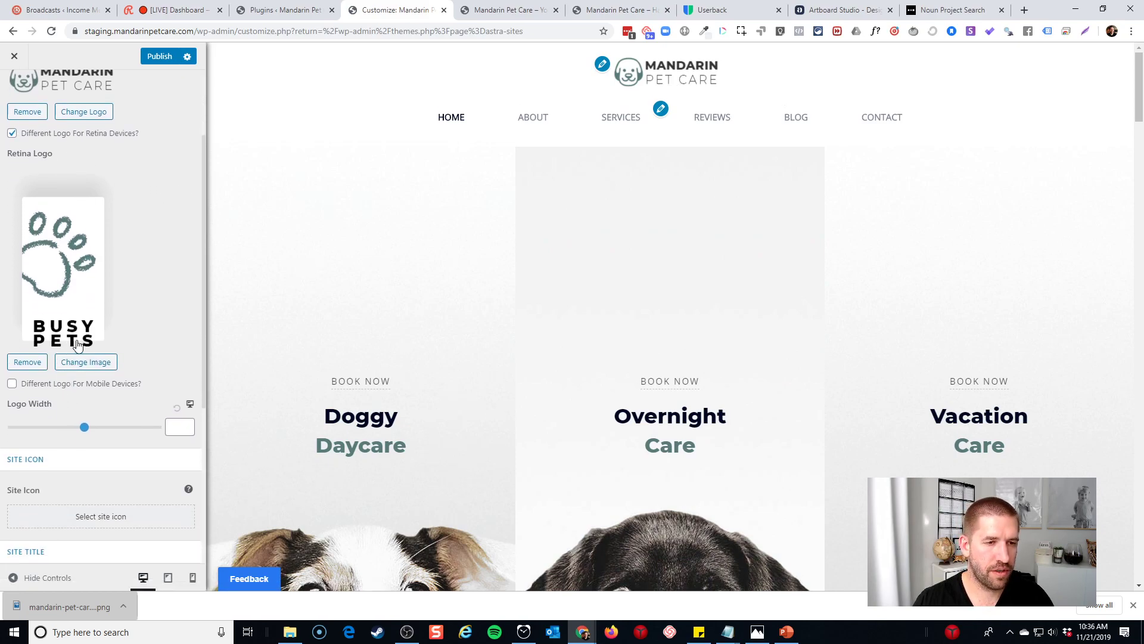
left_click(80, 362)
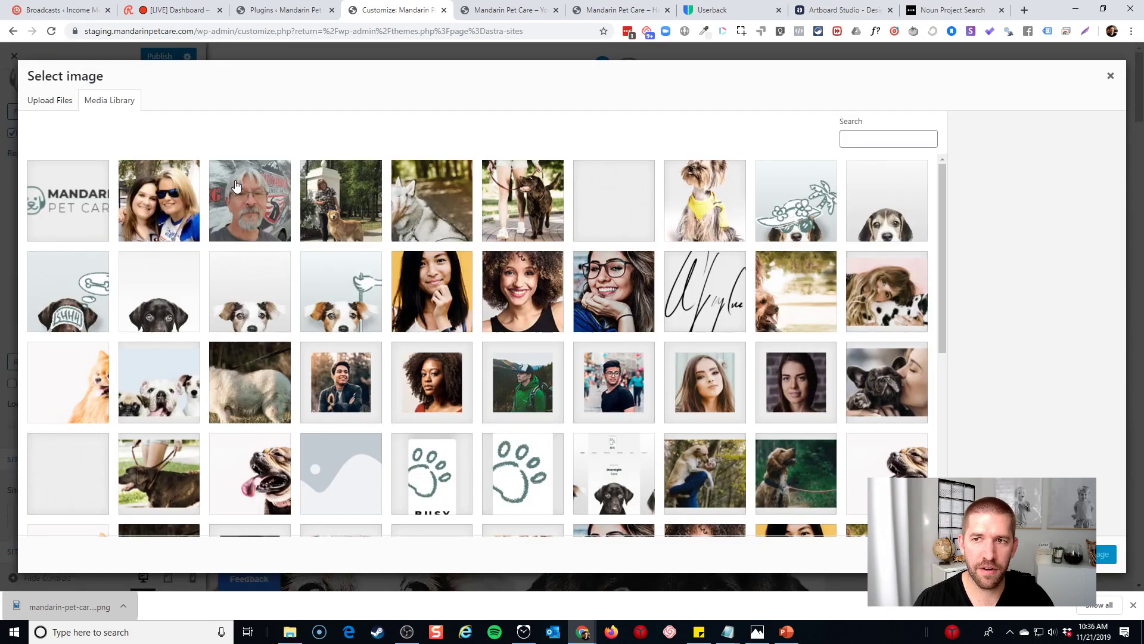
left_click(46, 100)
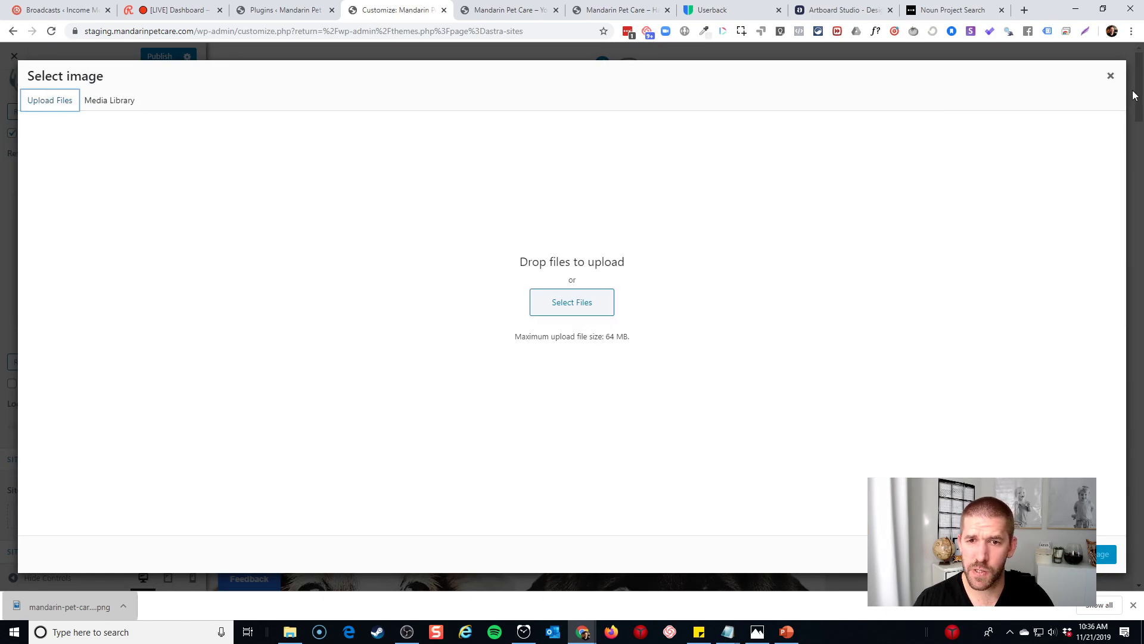
left_click(1110, 78)
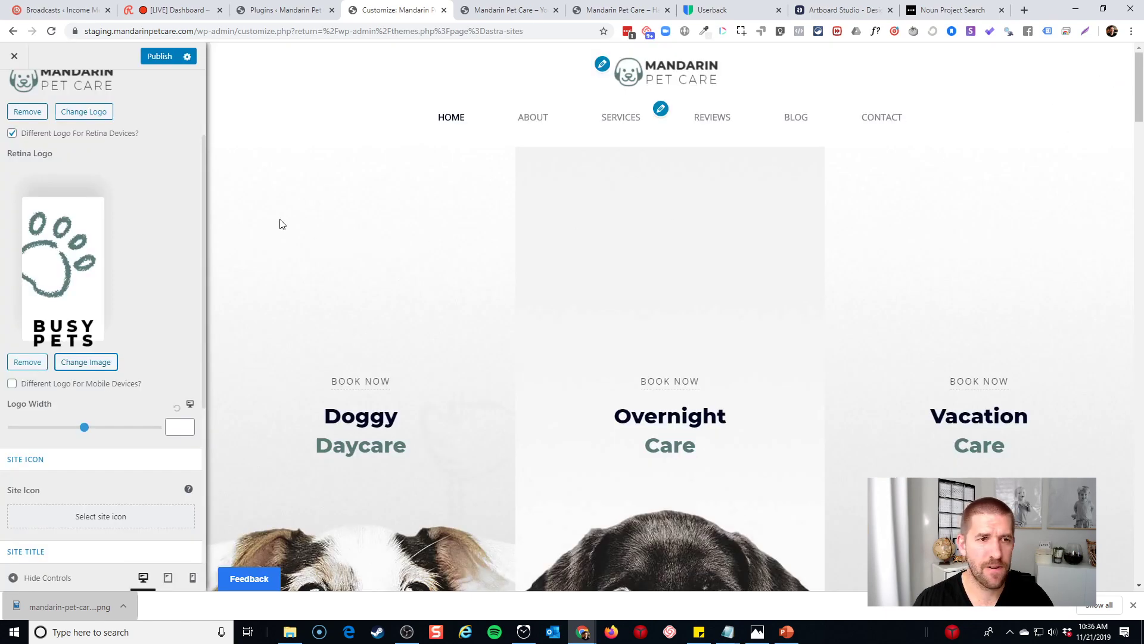
left_click(12, 134)
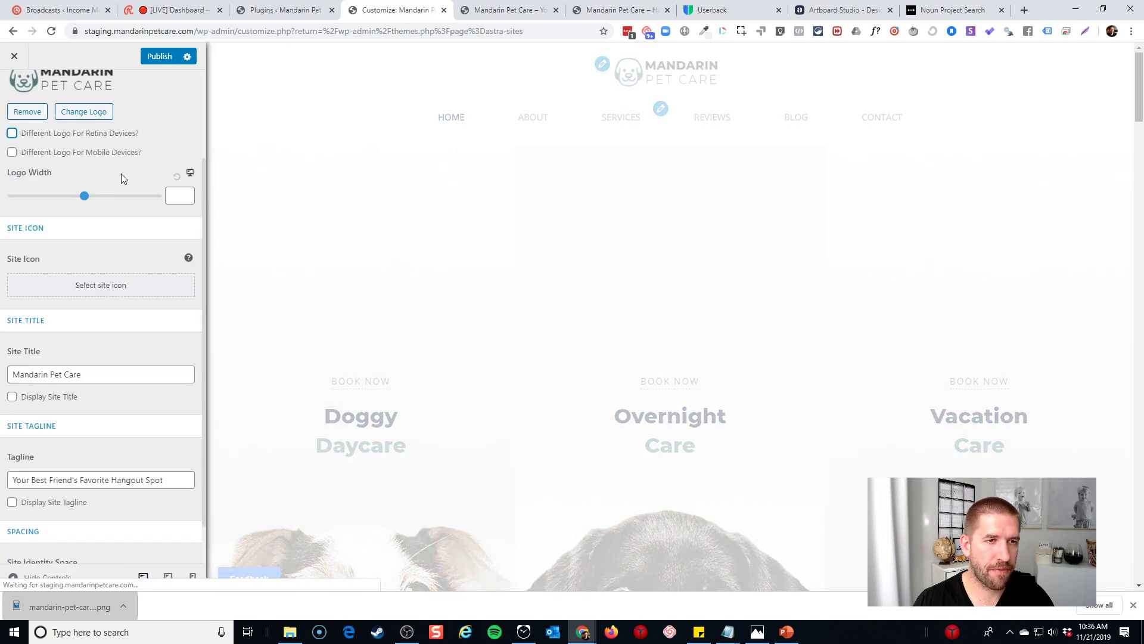
scroll(148, 259, "up", 2)
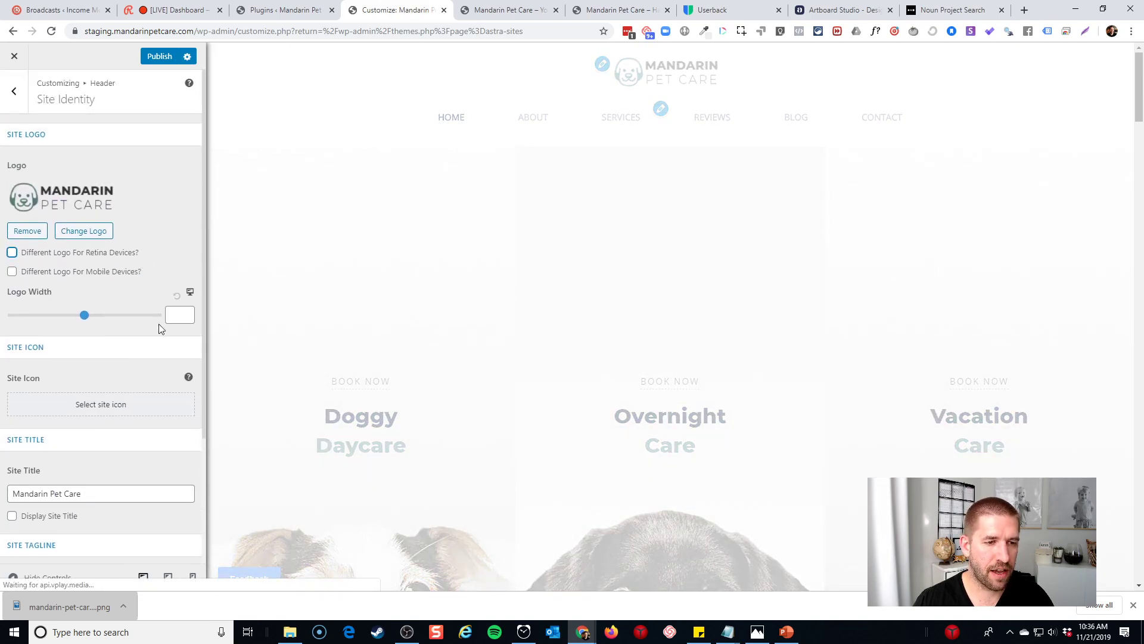
left_click(23, 93)
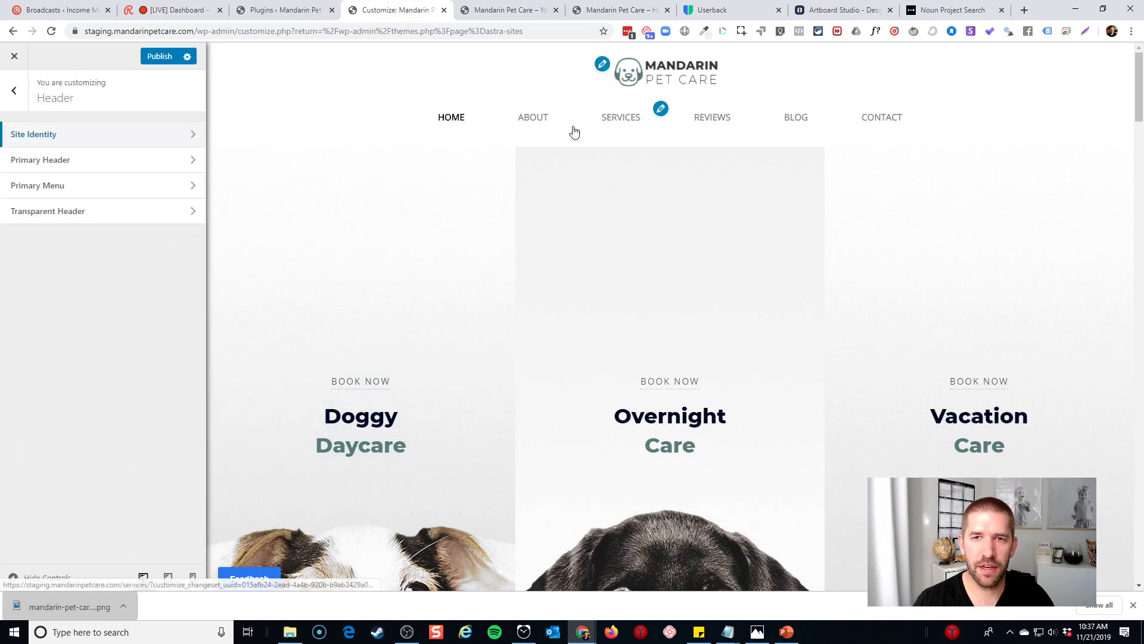
Set the Primary Header layout to place the logo left of the menu
left_click(95, 169)
left_click(29, 172)
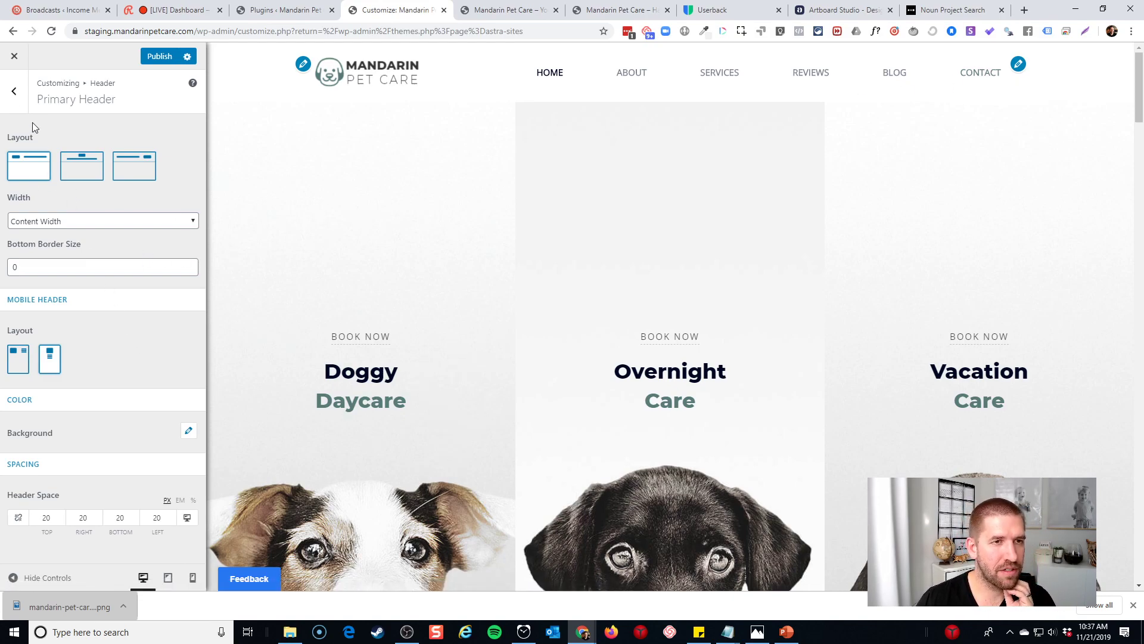
left_click(13, 91)
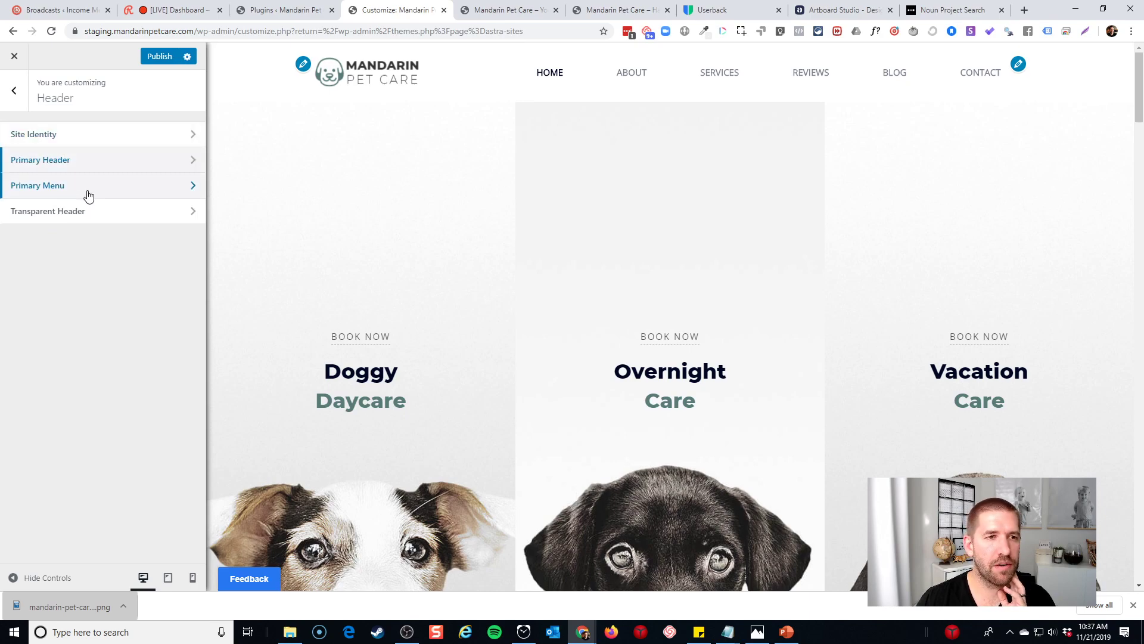
Make the Primary Menu's last item a button that stays visible on mobile
left_click(88, 188)
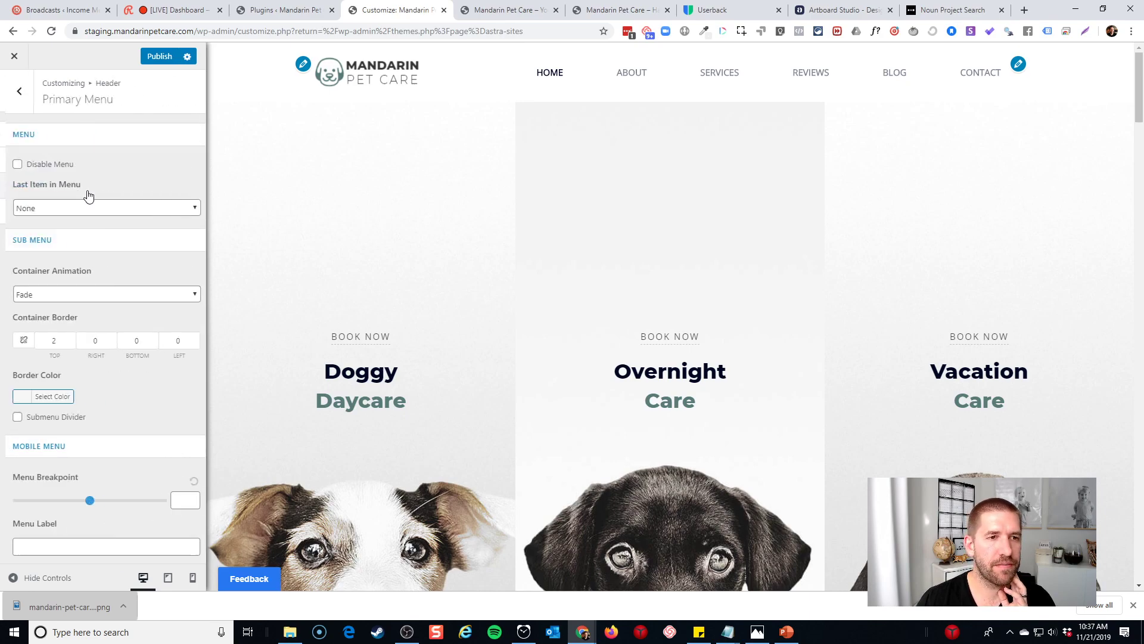
left_click(49, 212)
left_click(46, 244)
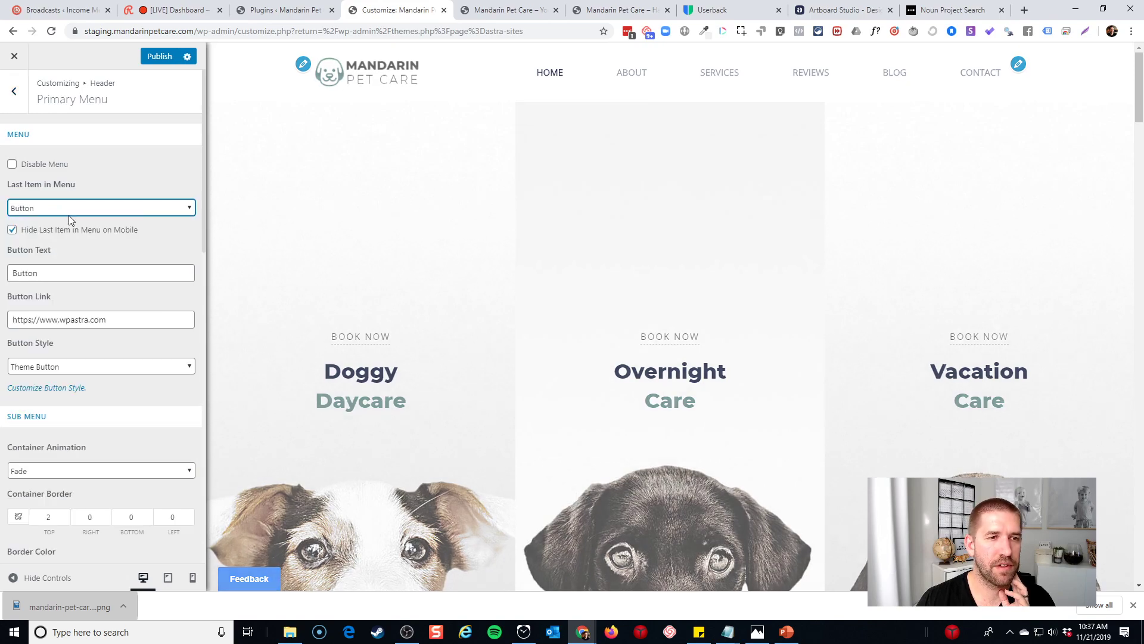
left_click(12, 231)
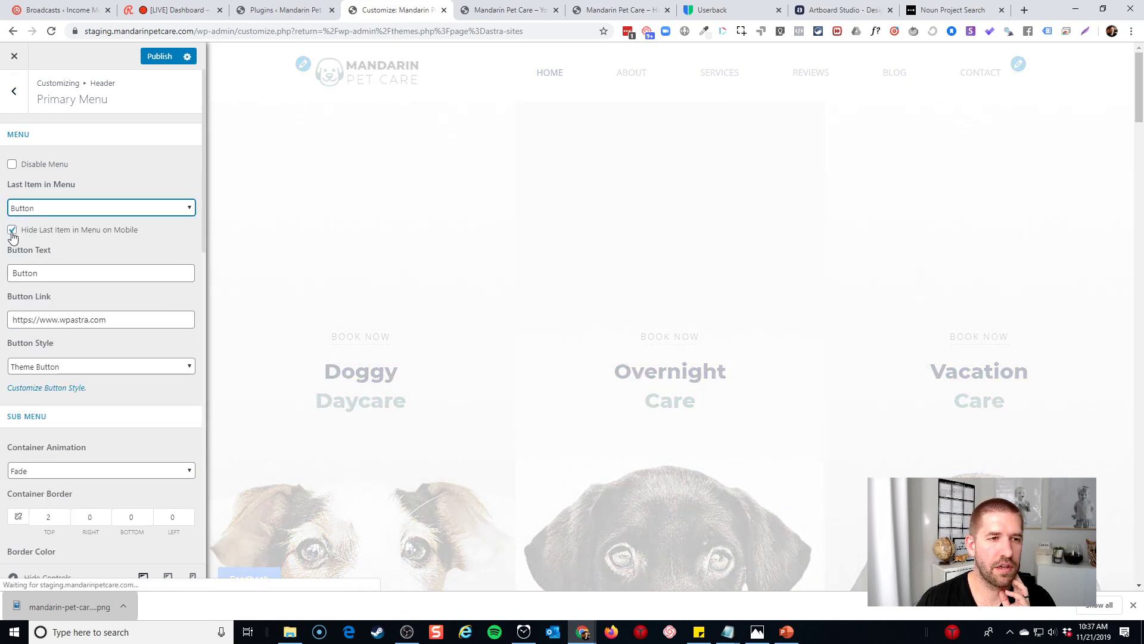
left_click(12, 230)
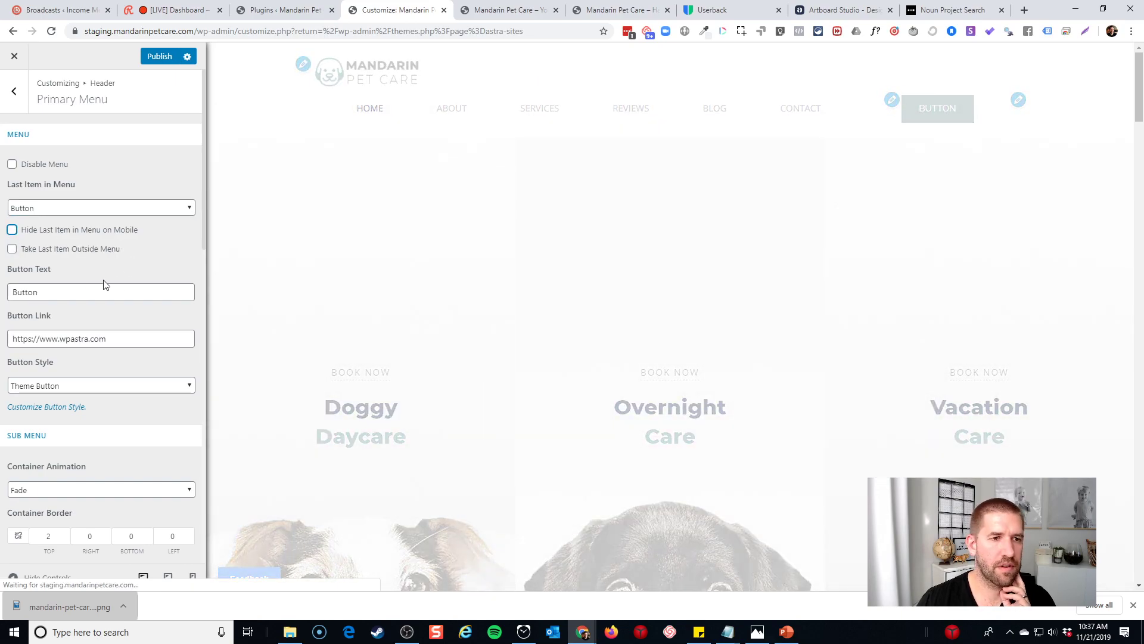
double_click(62, 288)
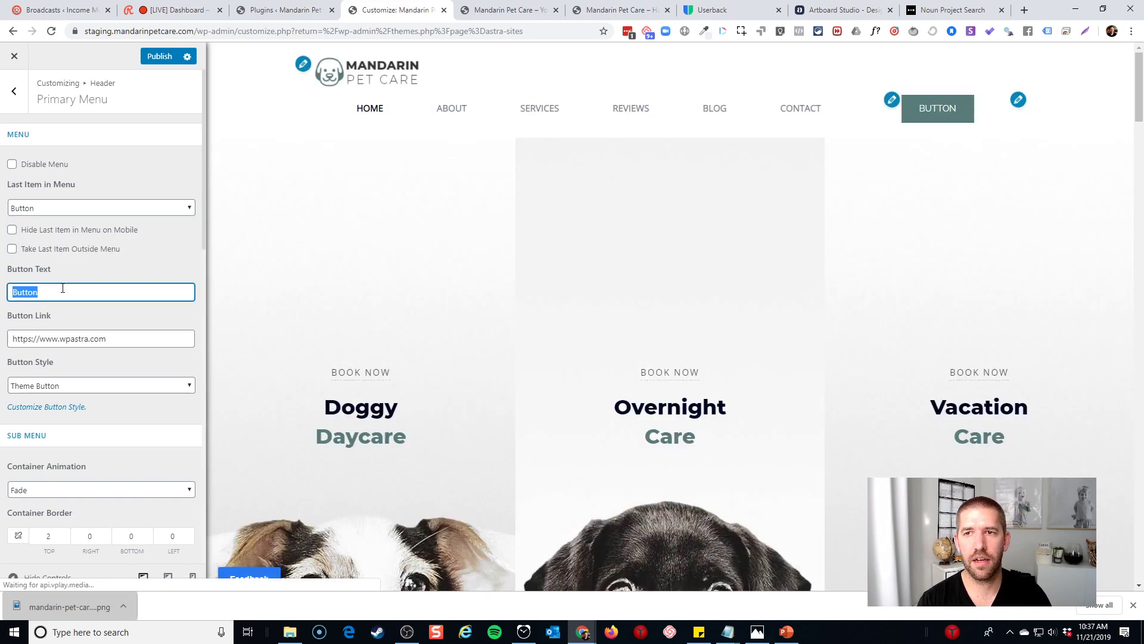
type("Free Tour")
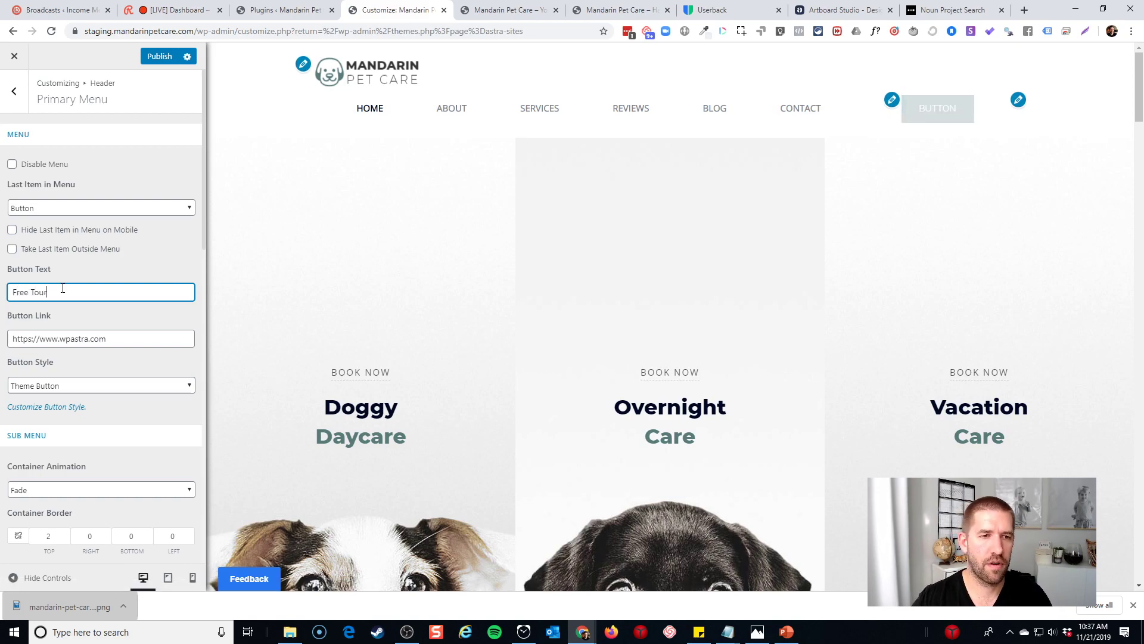
triple_click(85, 338)
type("con")
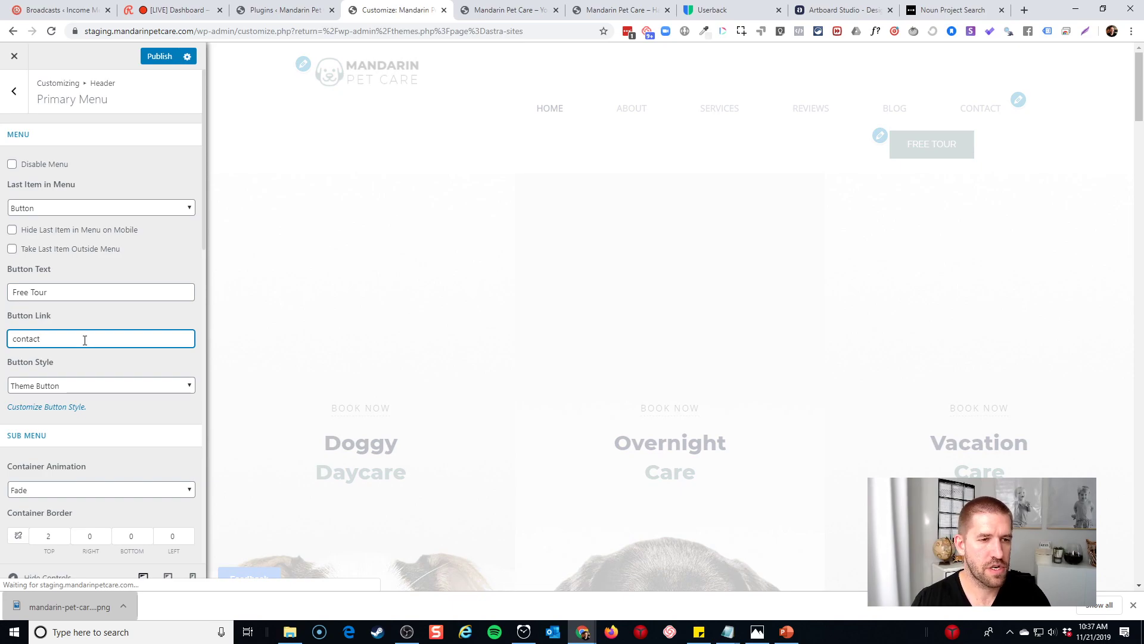
type("tact")
triple_click(85, 339)
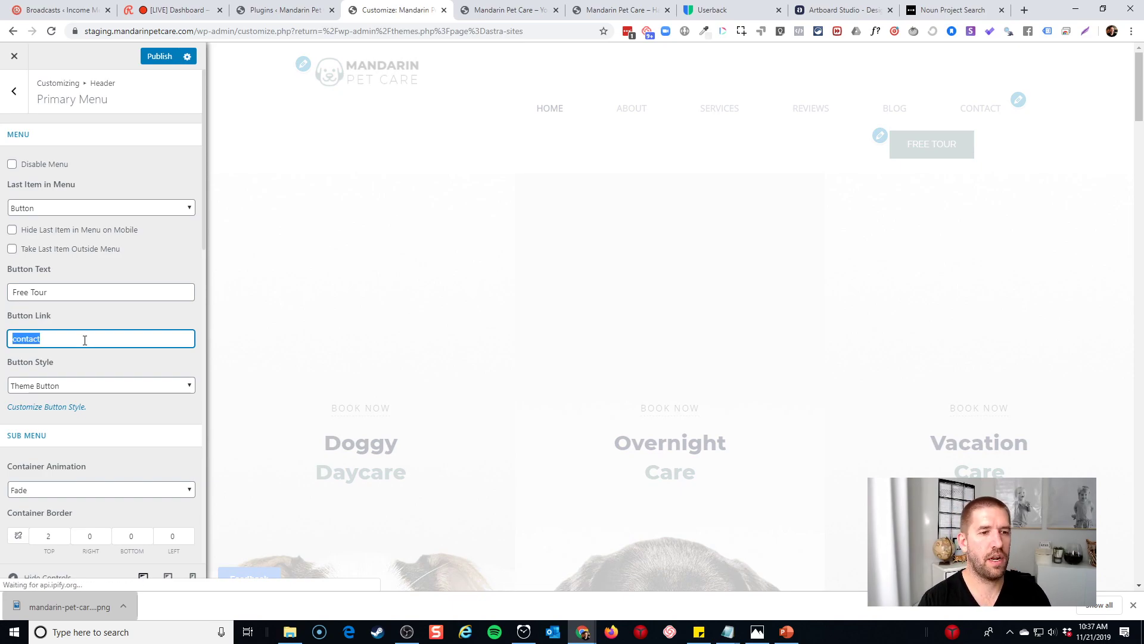
type("https://start")
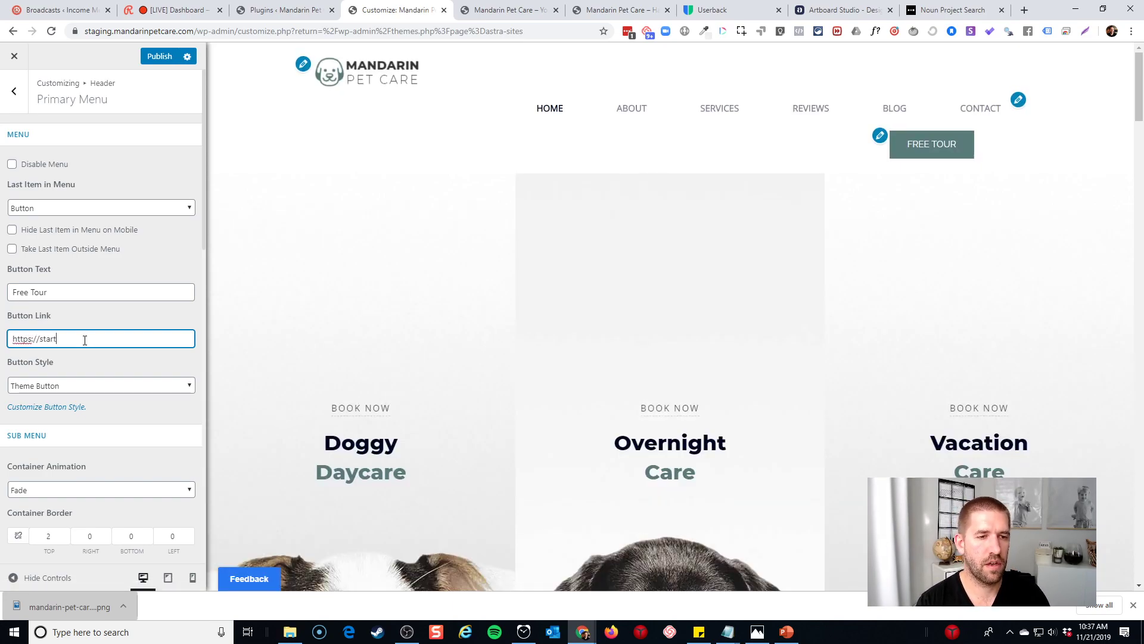
key("BackSpace")
key("BackSpace")
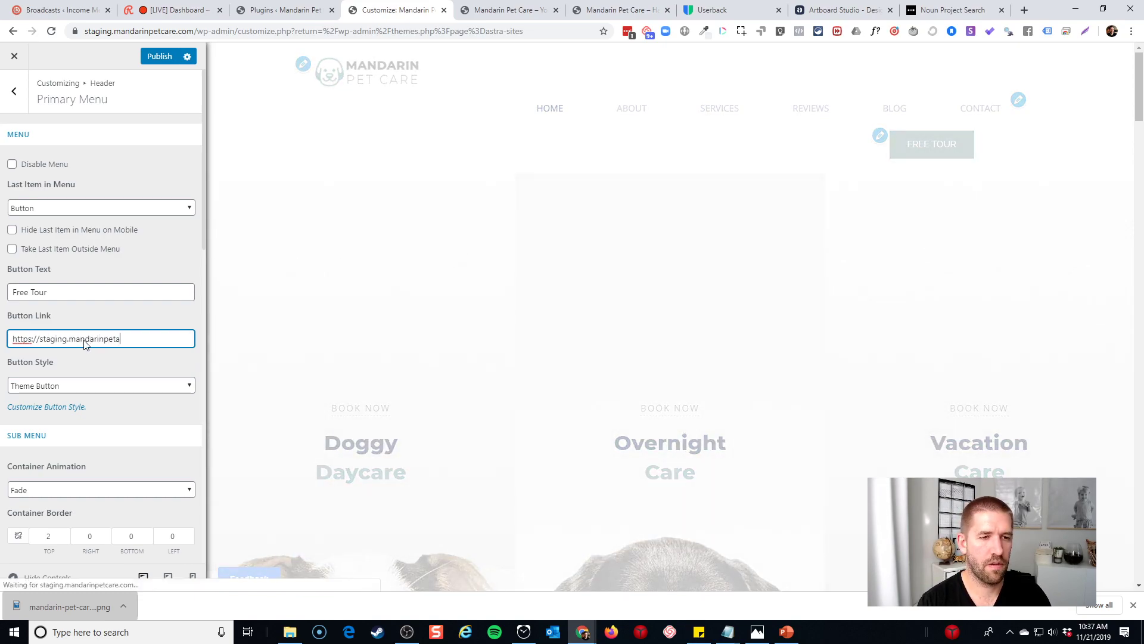
type("mandarinpetcare.com/contact")
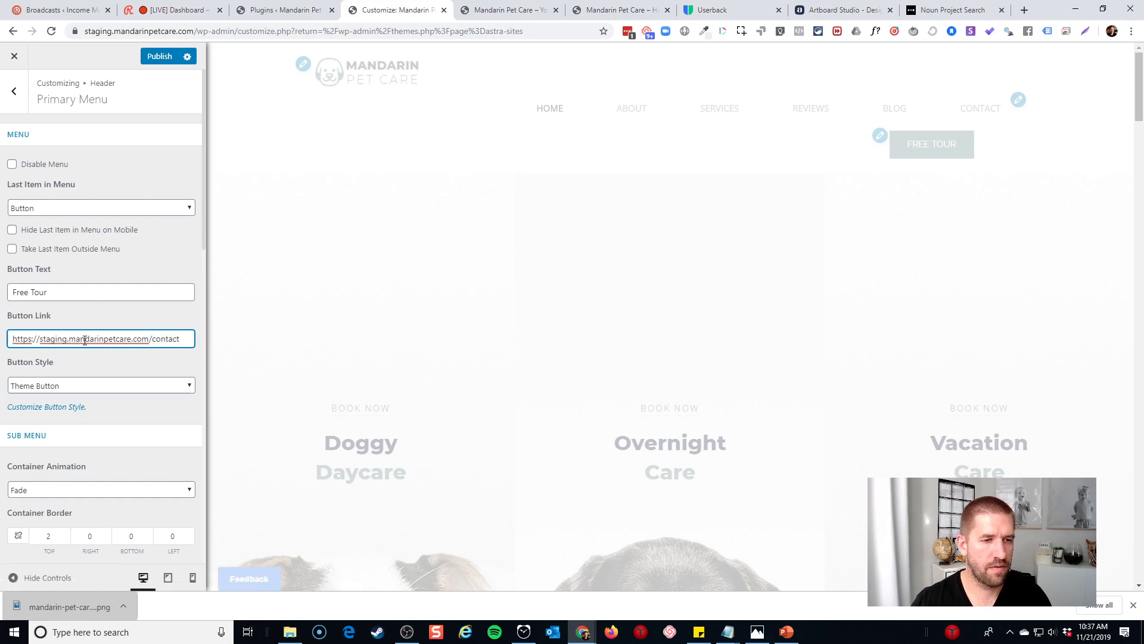
left_click(88, 361)
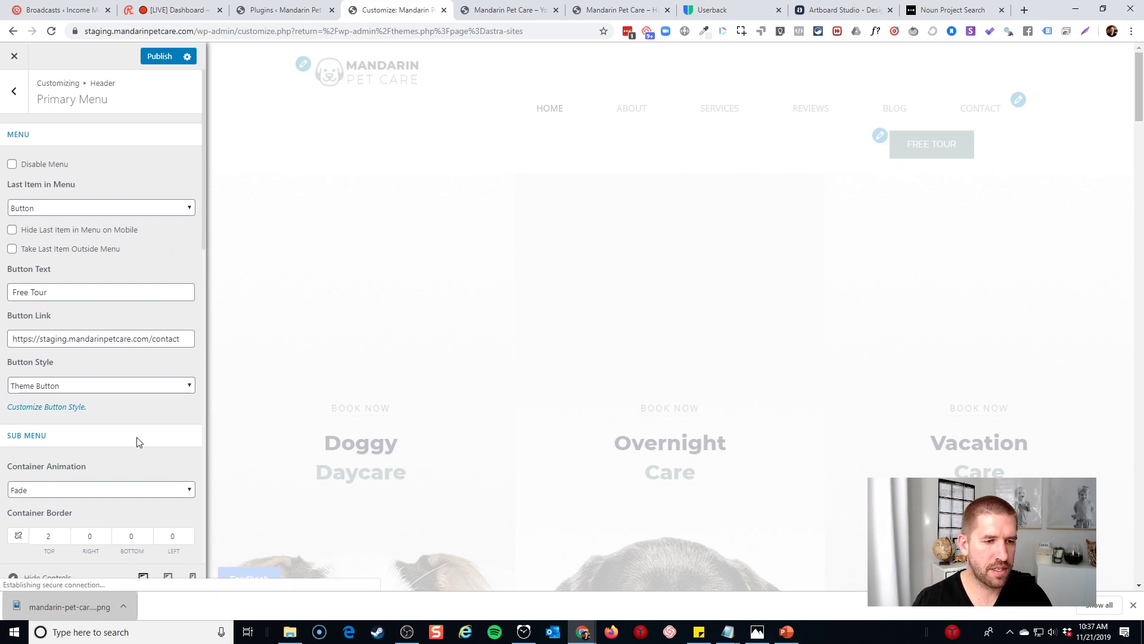
scroll(140, 435, "down", 2)
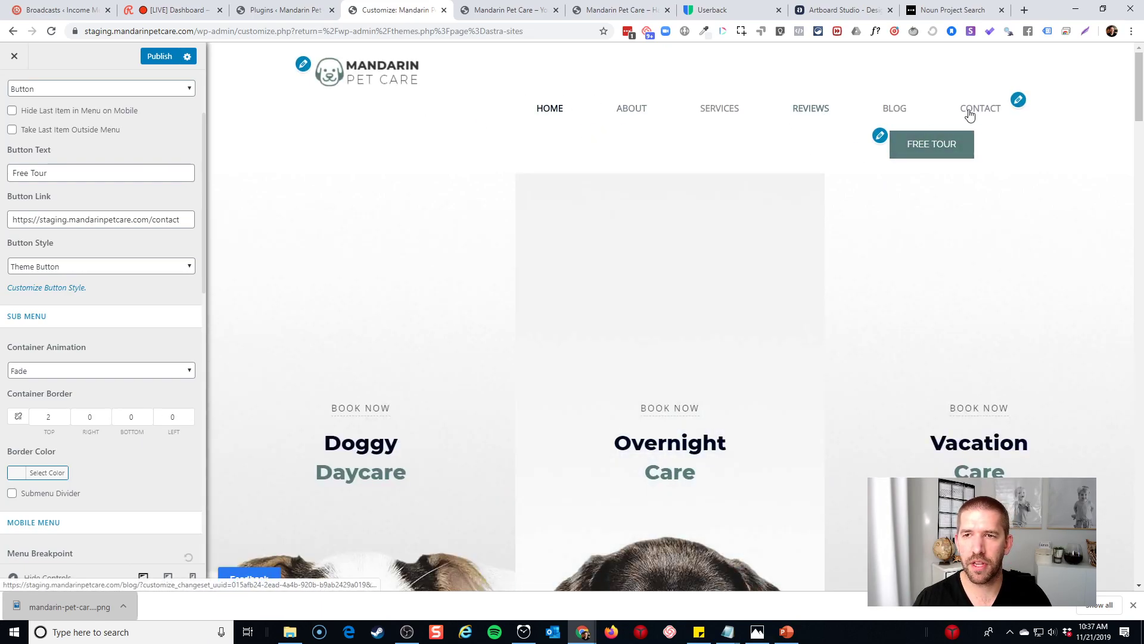
Remove the Contact item from the primary menu
left_click(1018, 101)
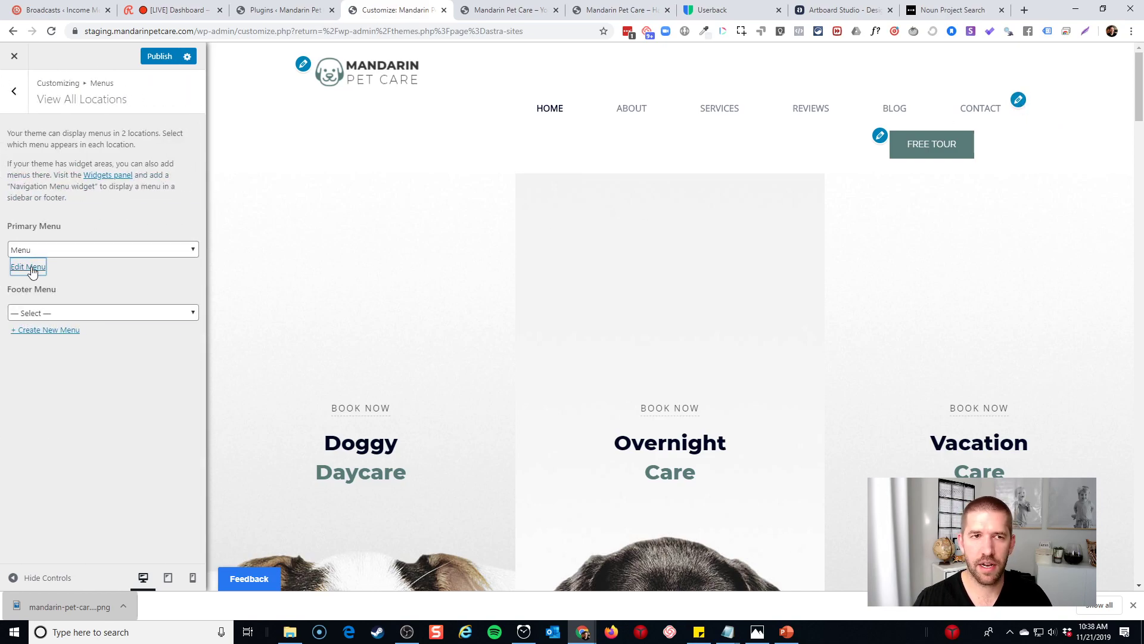
left_click(30, 268)
left_click(185, 352)
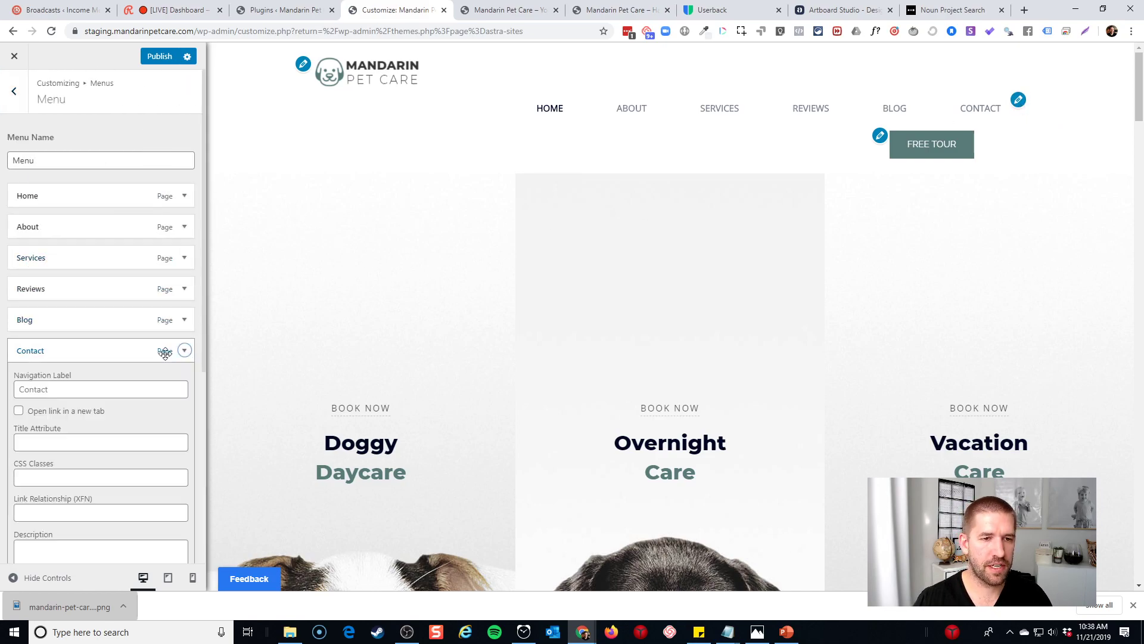
scroll(141, 409, "down", 4)
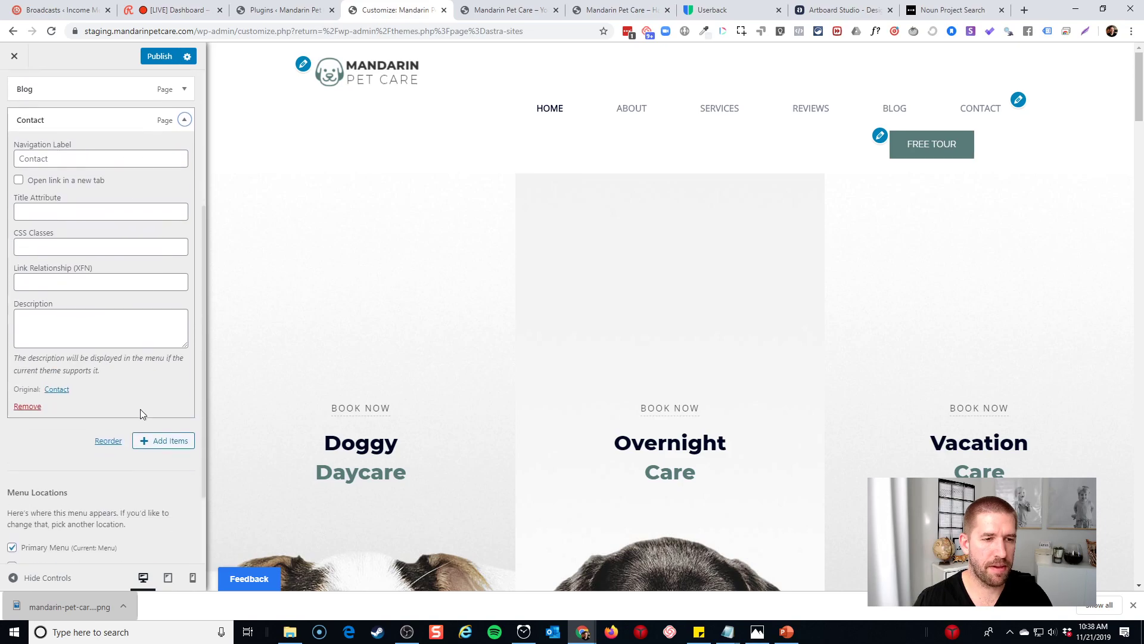
left_click(29, 398)
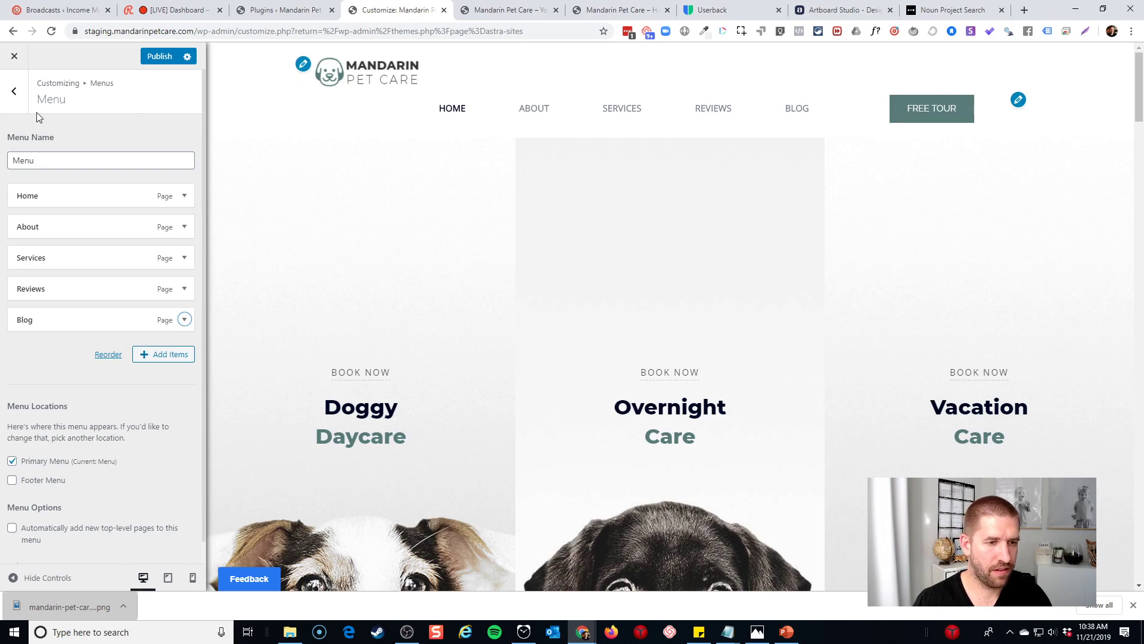
Remove the Blog item, leaving Home, About, Services and Reviews
left_click(13, 92)
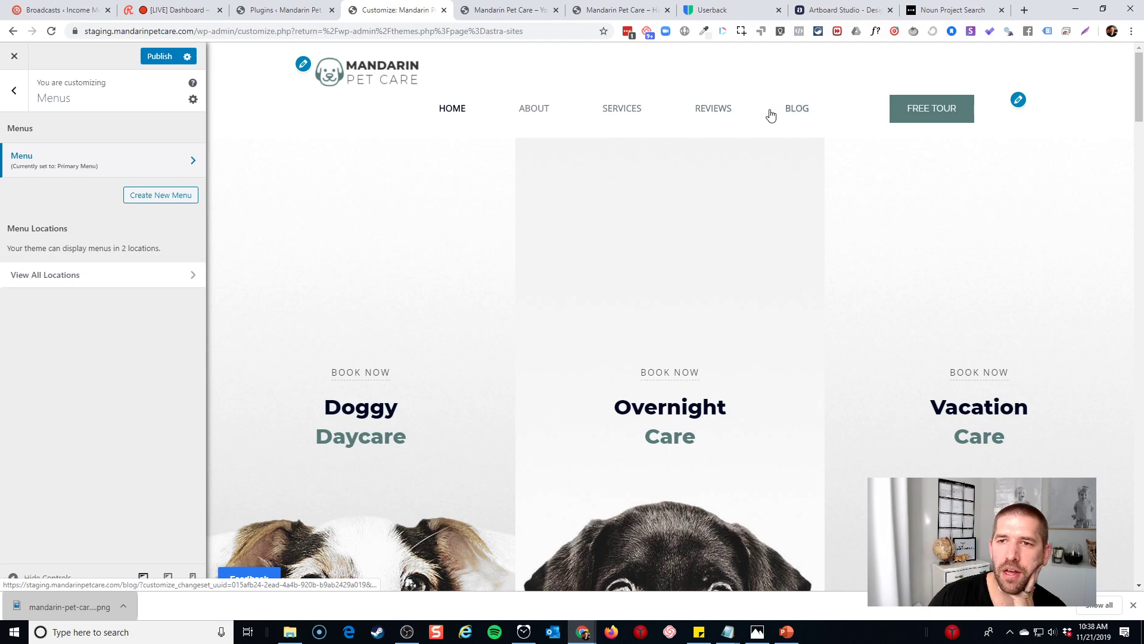
left_click(167, 171)
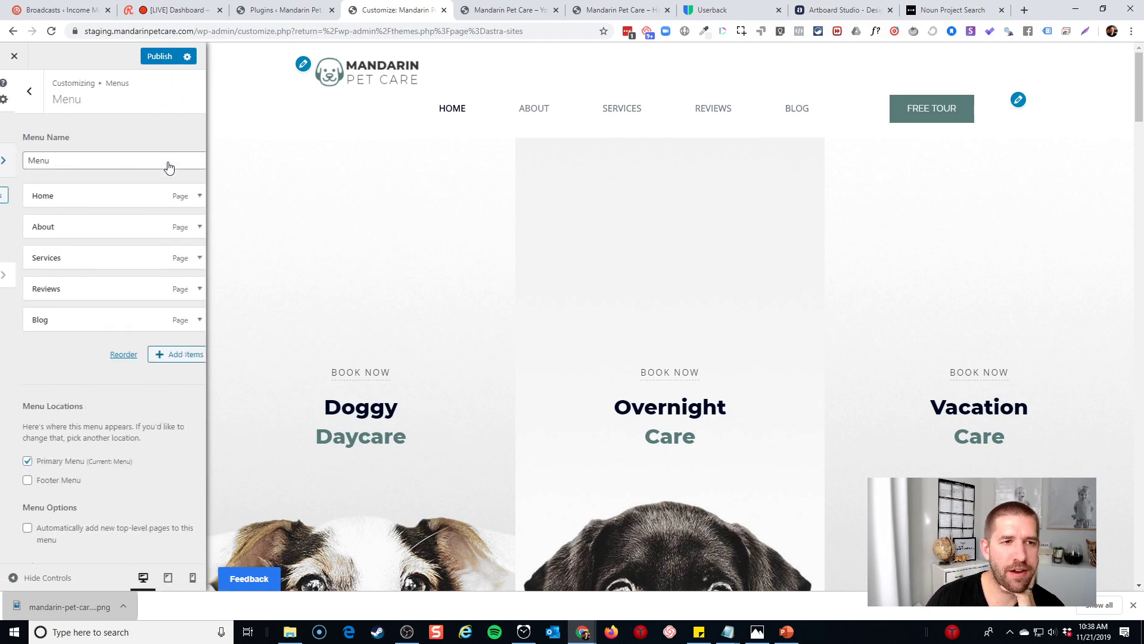
left_click(184, 320)
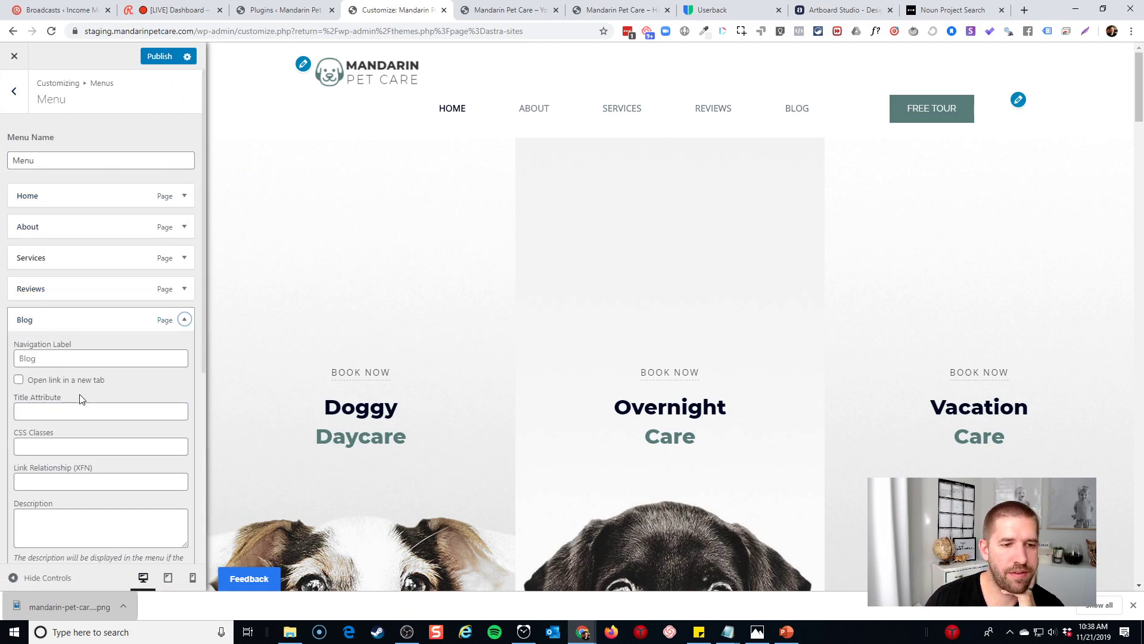
scroll(89, 388, "down", 2)
left_click(33, 484)
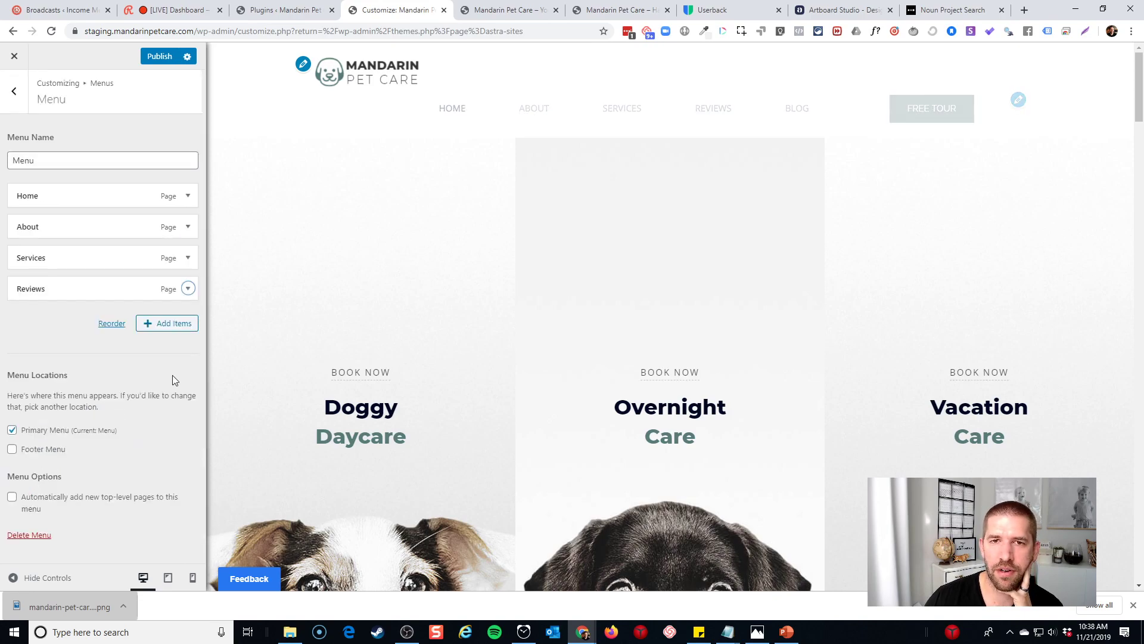
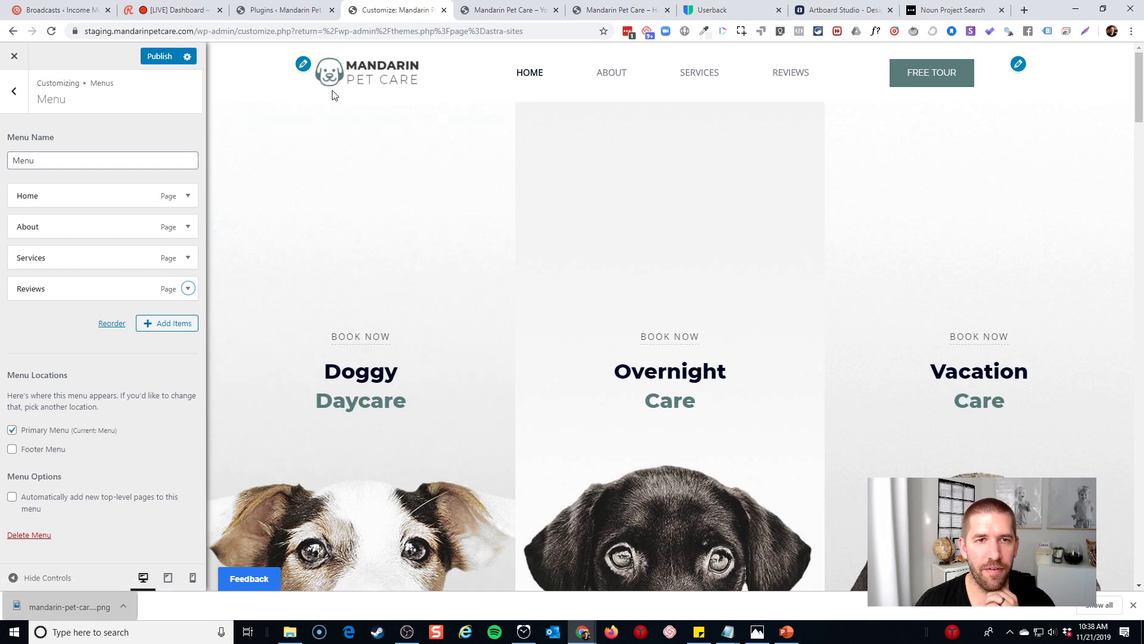
Publish the primary menu changes and visit the live Mandarin Pet Care homepage
left_click(13, 97)
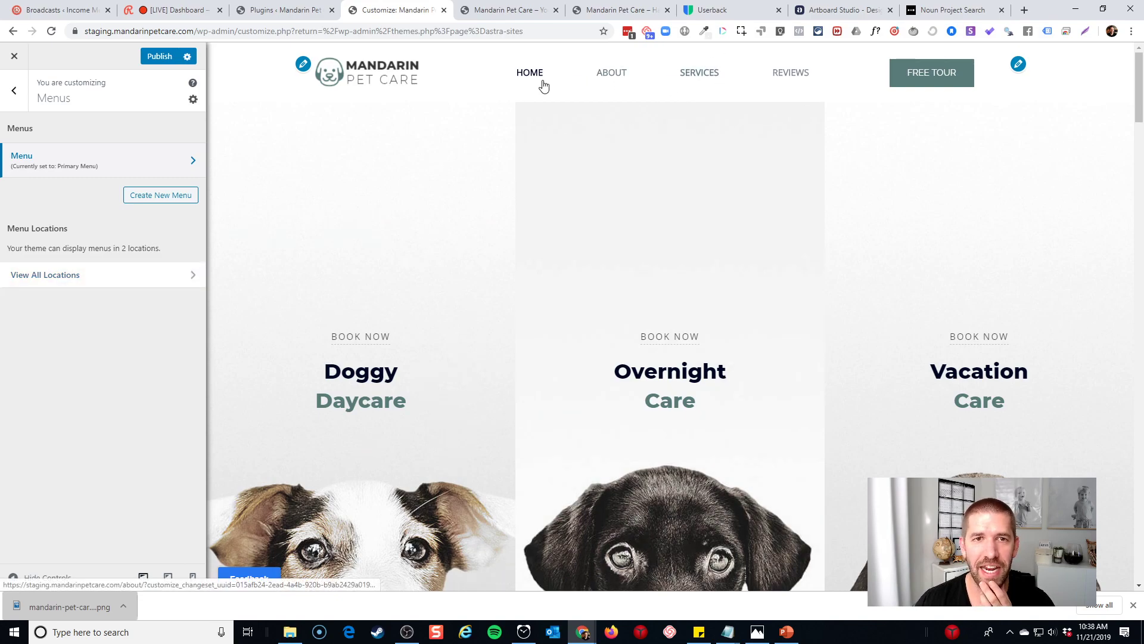
left_click(160, 59)
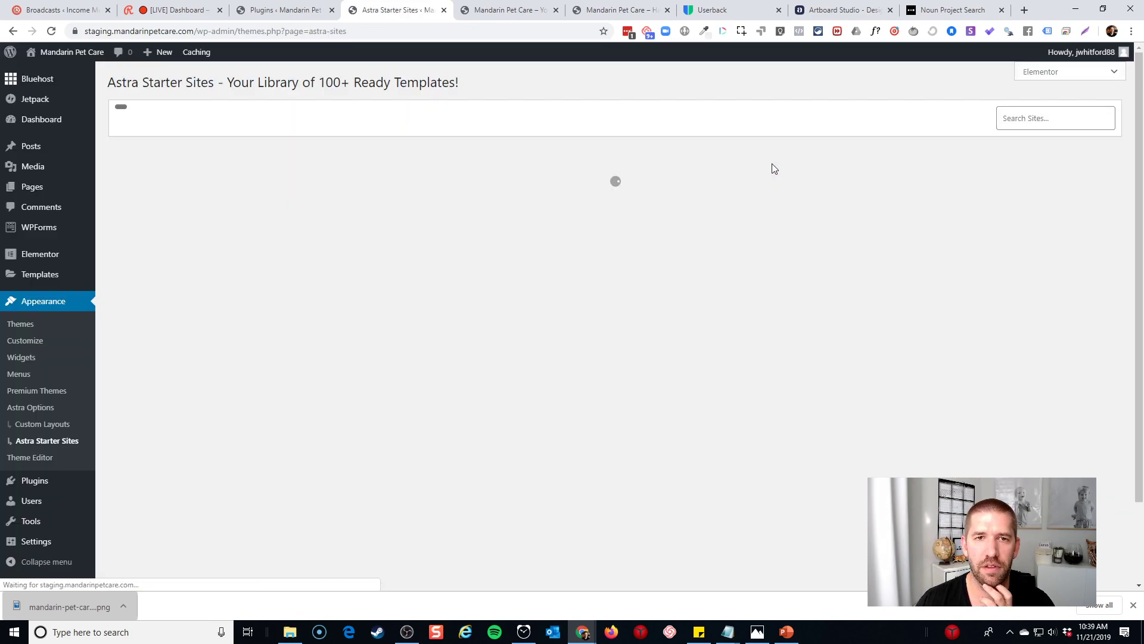
left_click(43, 72)
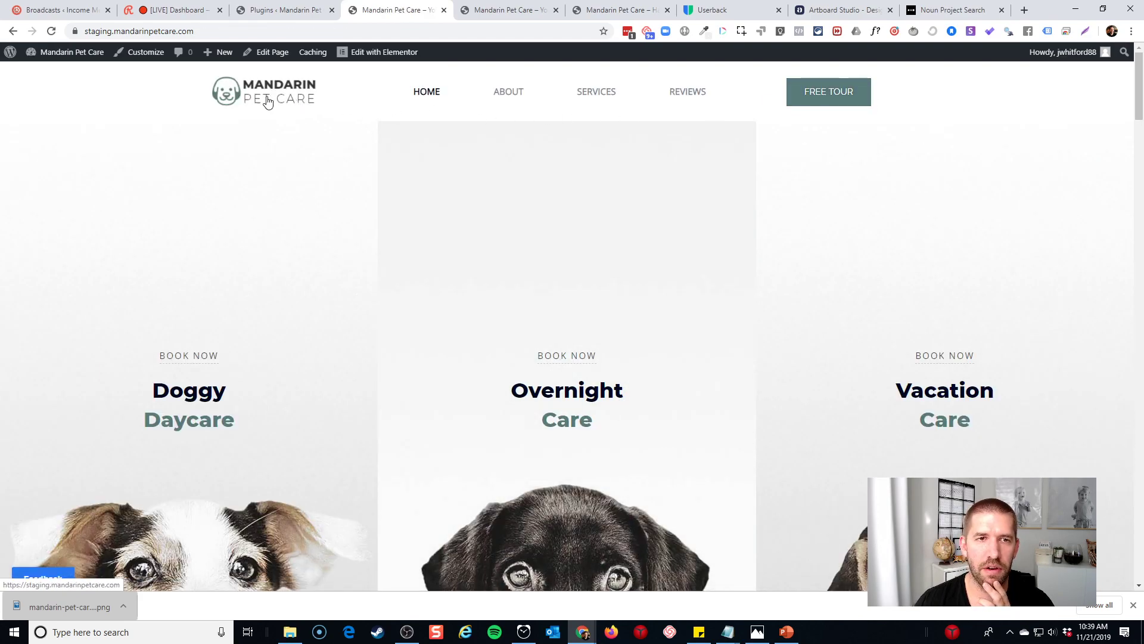
View the About page, follow FREE TOUR to Contact, and reopen the Customizer there
left_click(502, 98)
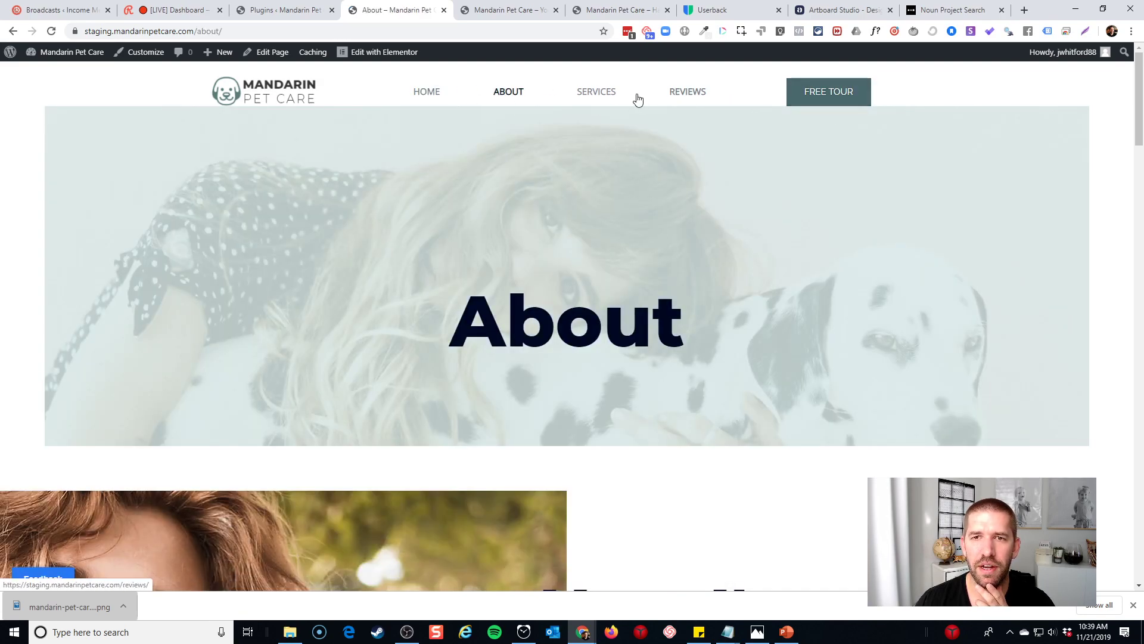
left_click(800, 98)
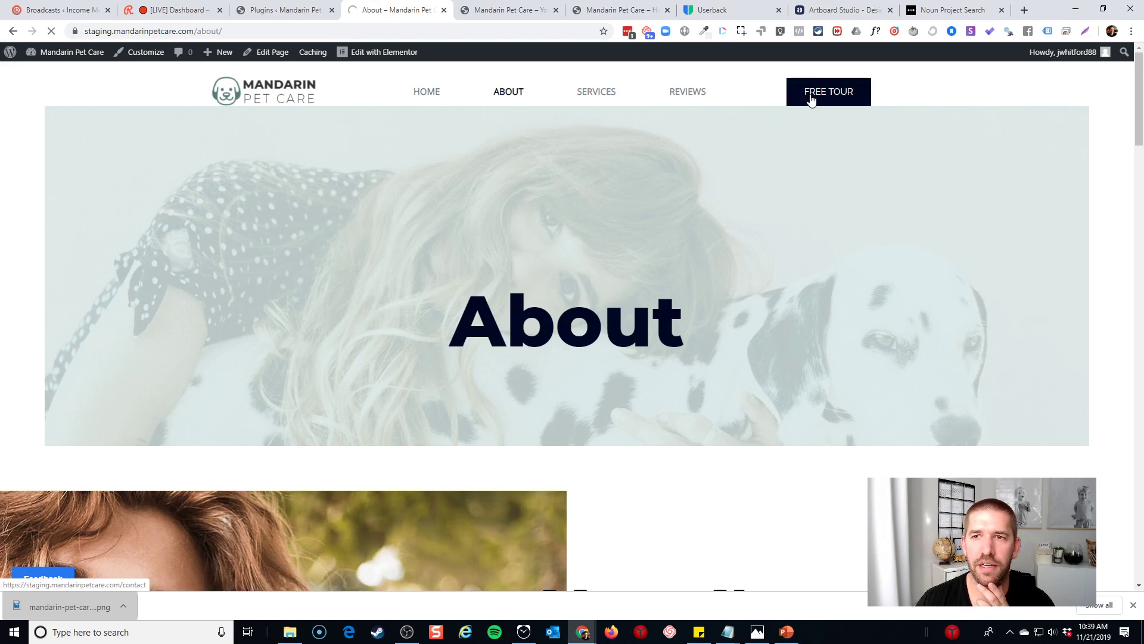
scroll(785, 166, "down", 10)
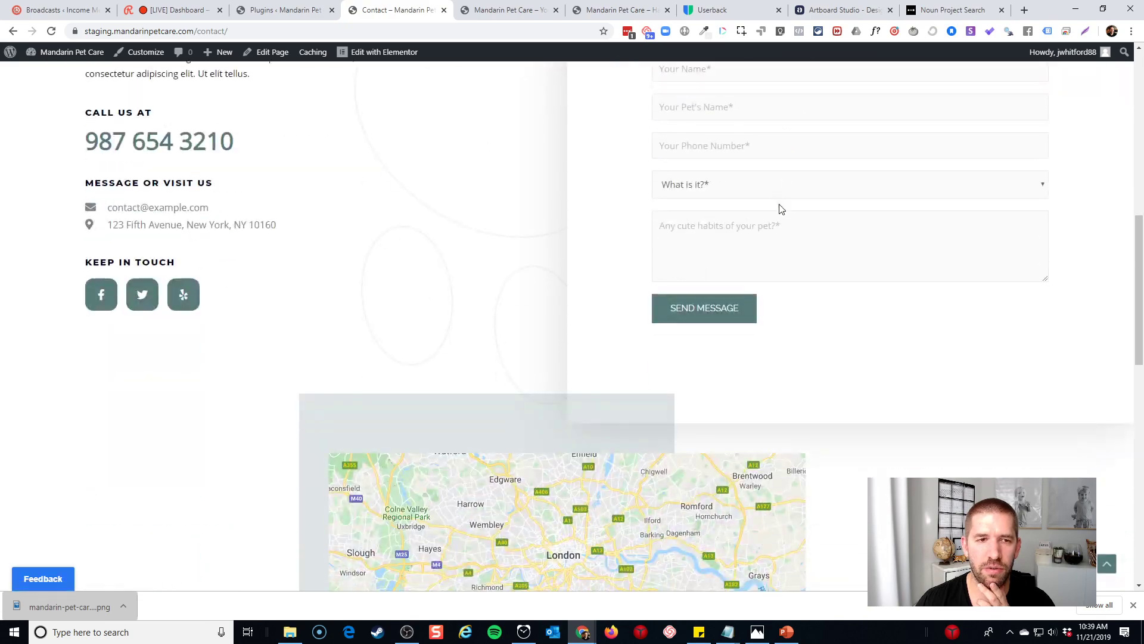
scroll(779, 205, "up", 10)
left_click(139, 53)
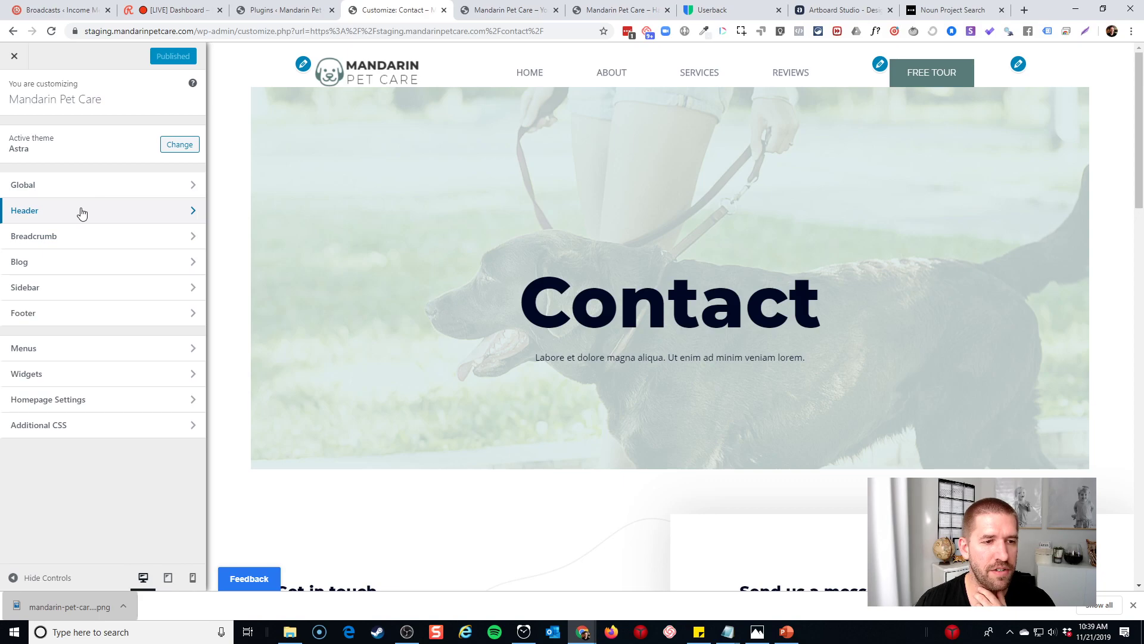
Check the Primary Header width options, leaving it at Content Width
left_click(82, 211)
left_click(87, 169)
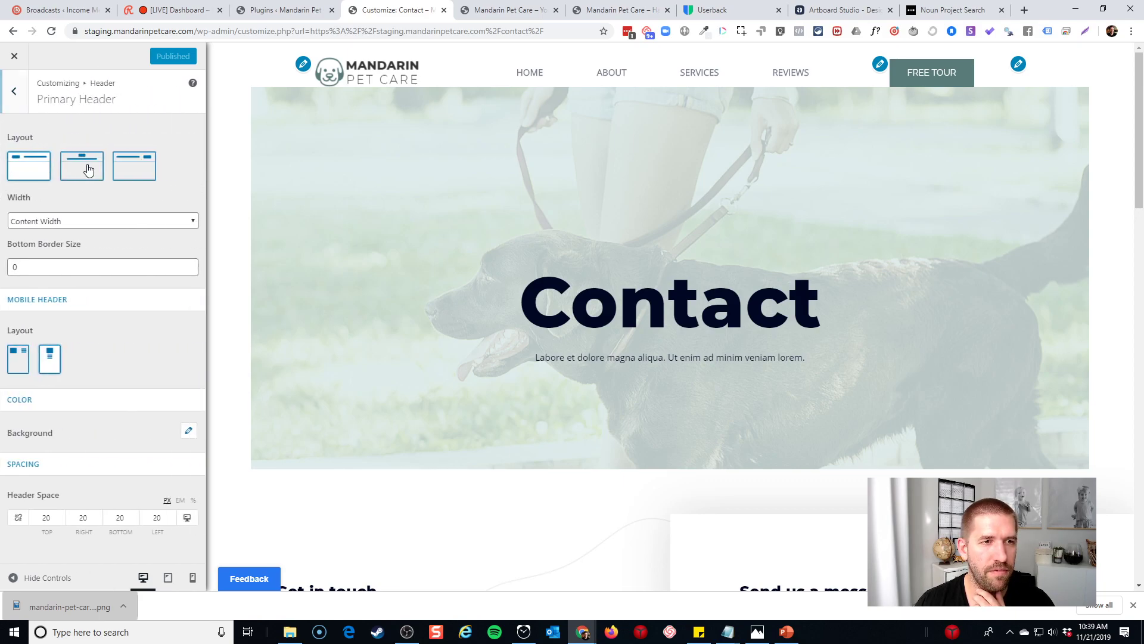
left_click(77, 220)
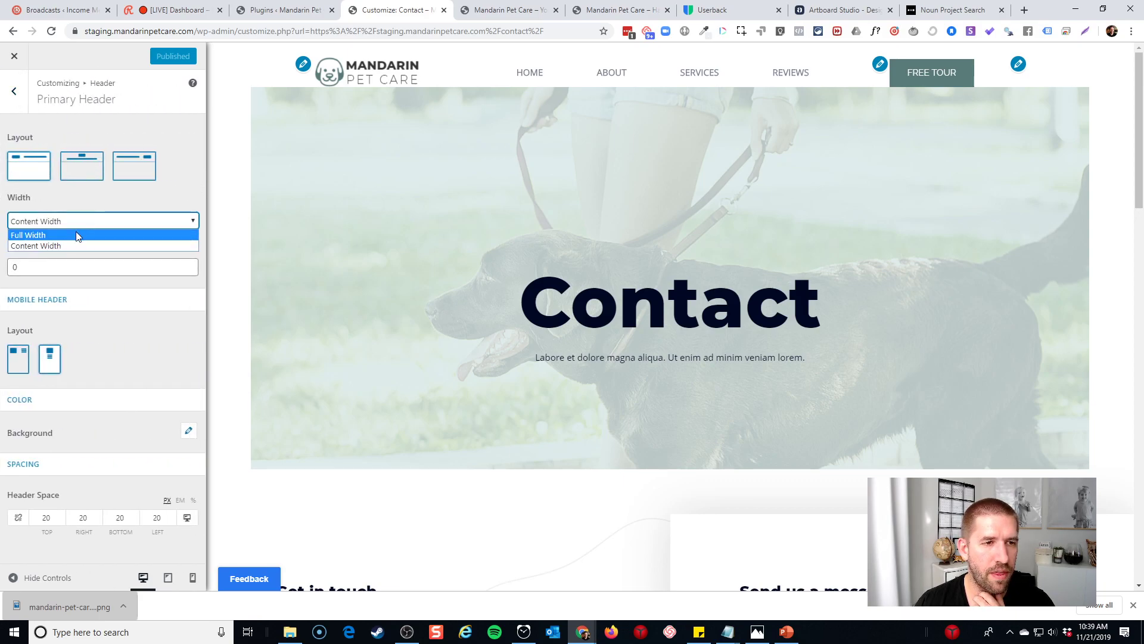
left_click(92, 220)
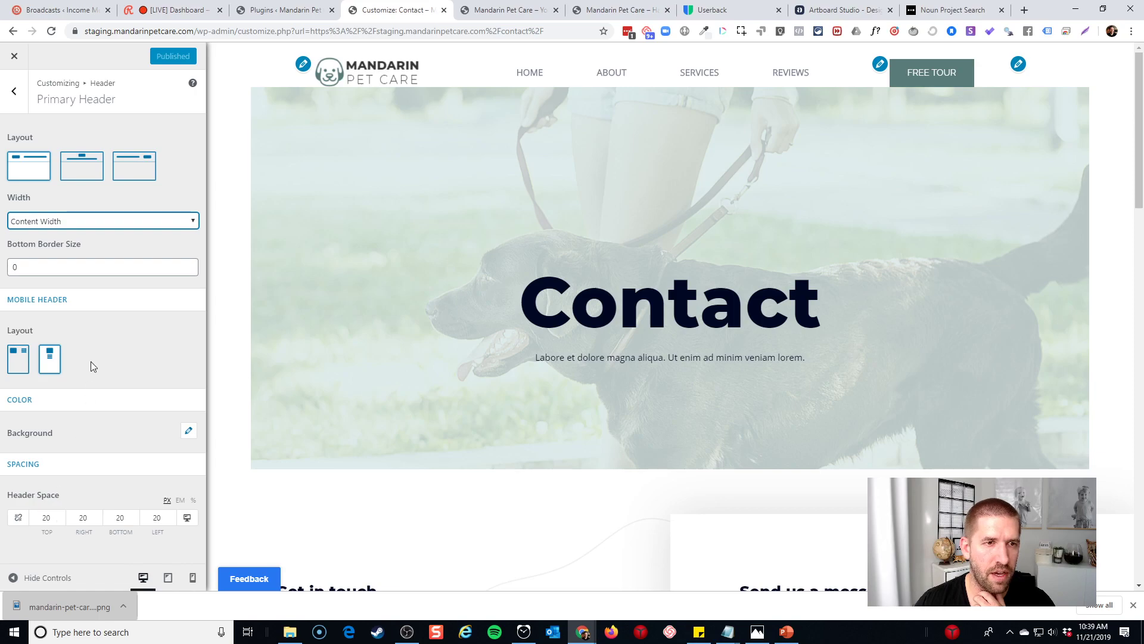
left_click(13, 91)
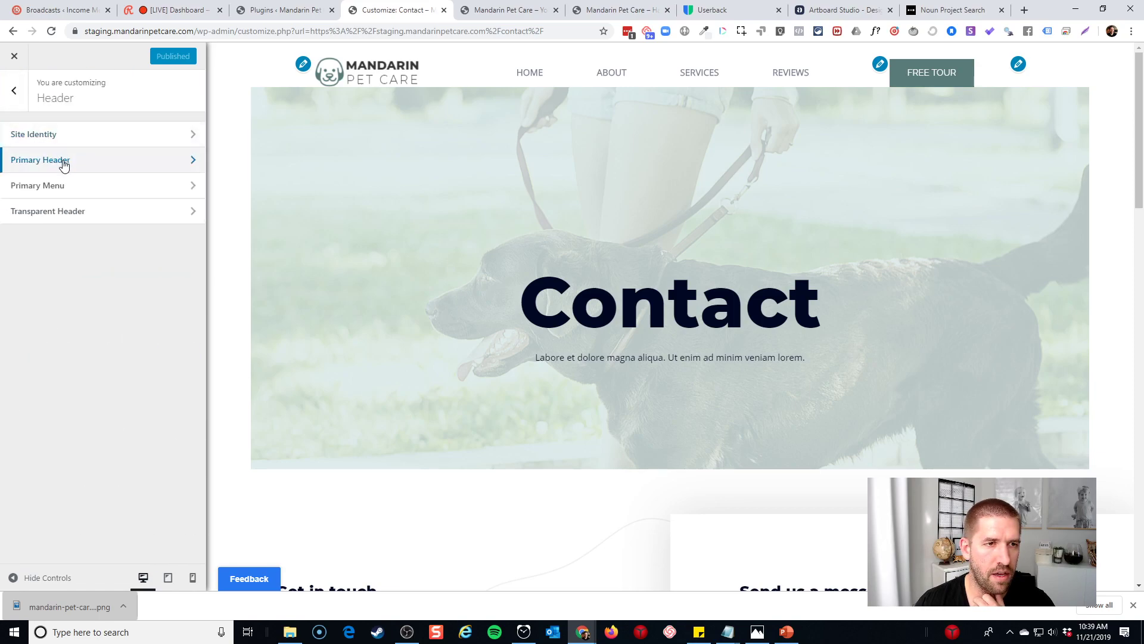
Review the Primary Menu and FREE TOUR button settings, then return to Primary Header
left_click(70, 186)
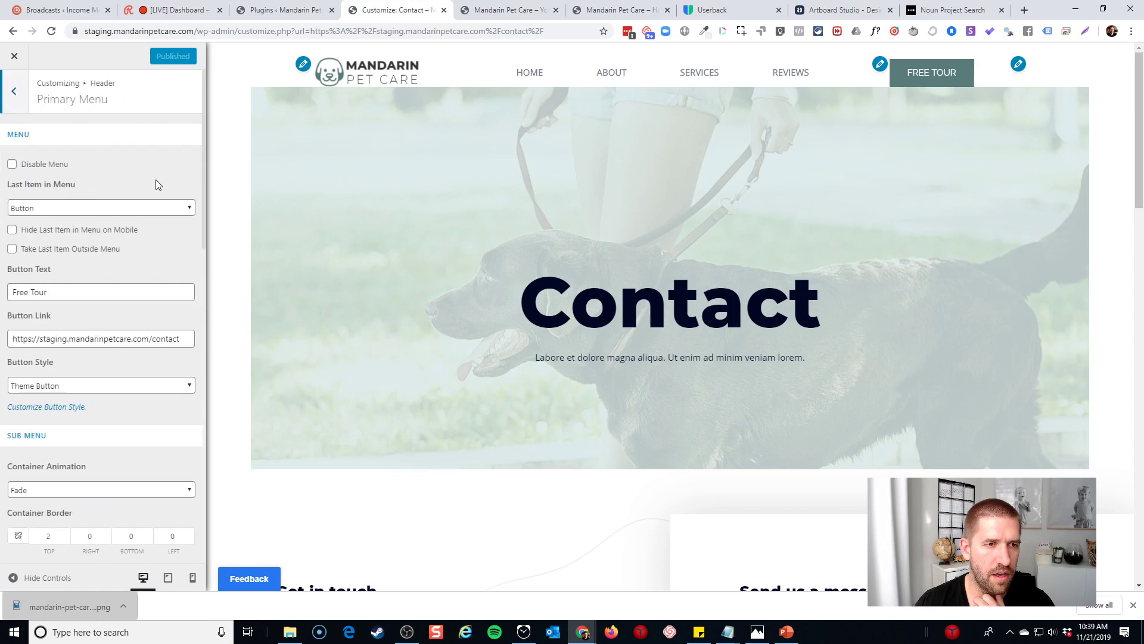
scroll(202, 194, "down", 3)
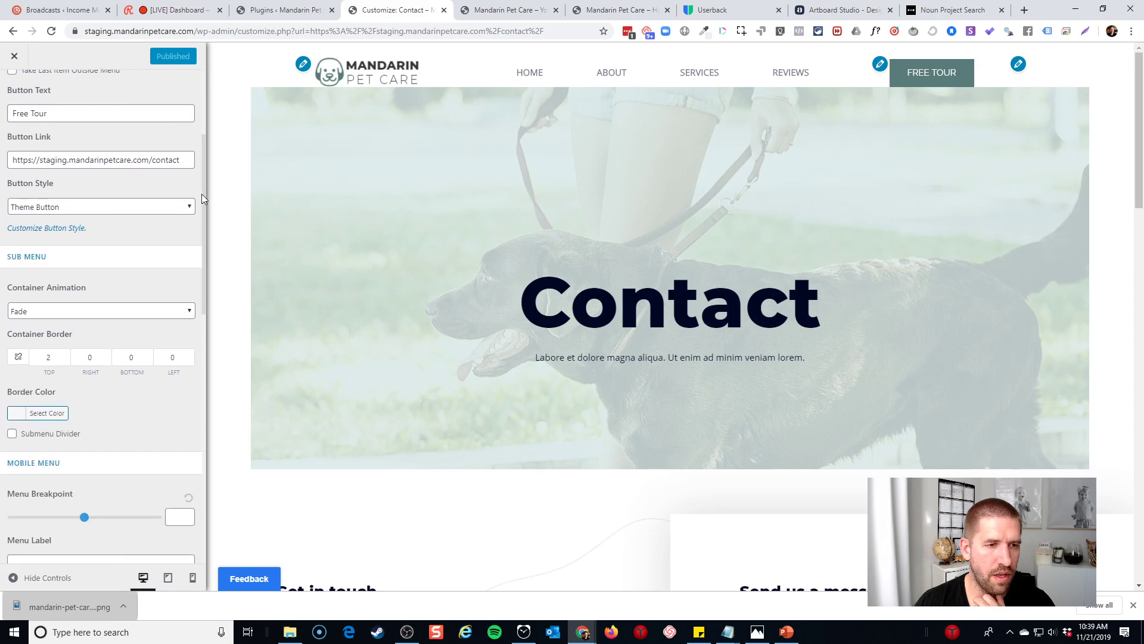
scroll(201, 194, "down", 4)
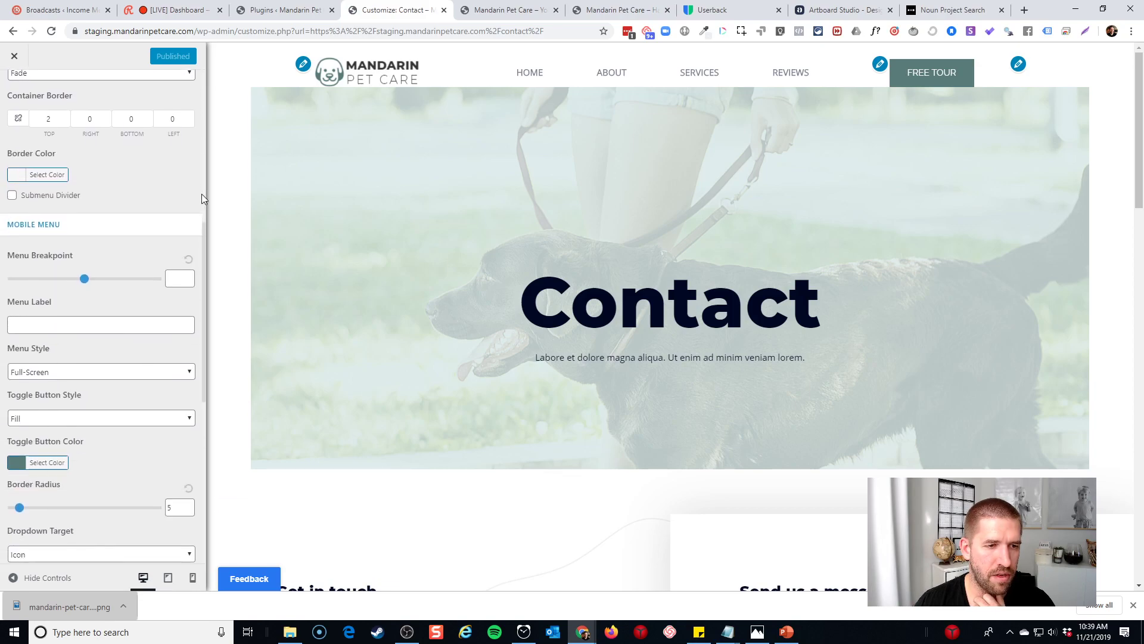
scroll(200, 195, "down", 3)
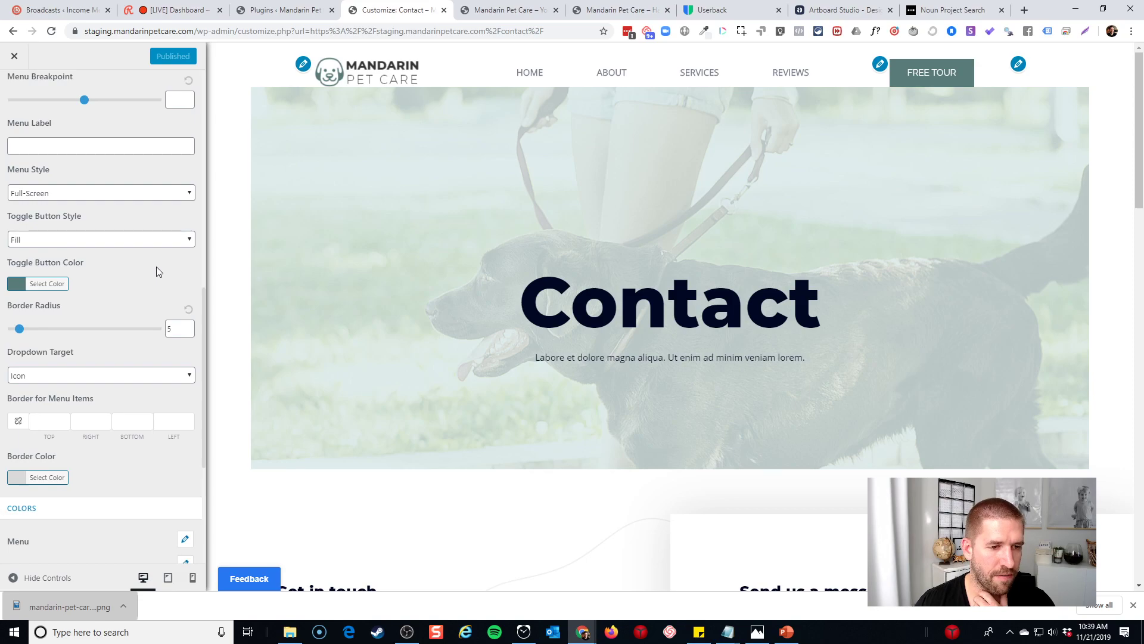
scroll(158, 266, "down", 1)
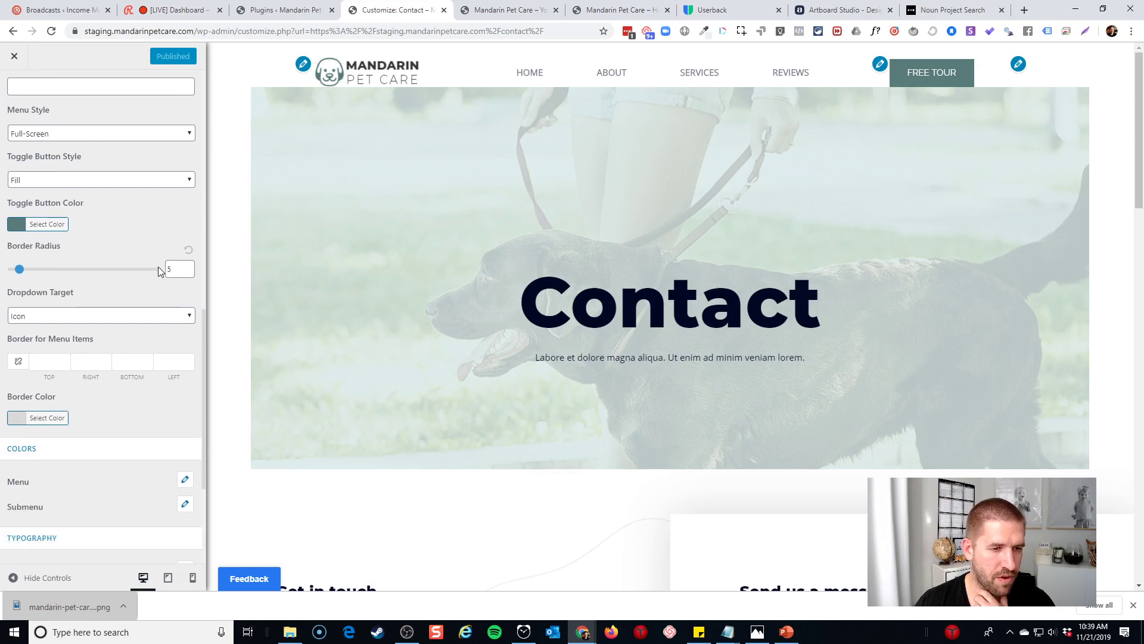
left_click(880, 65)
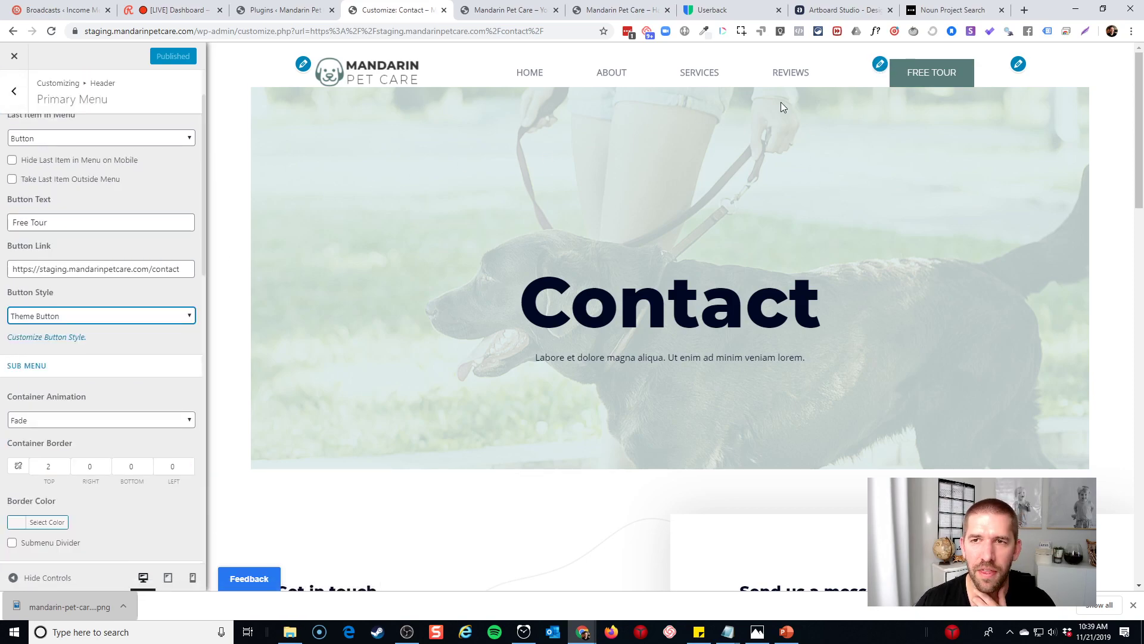
left_click(1018, 64)
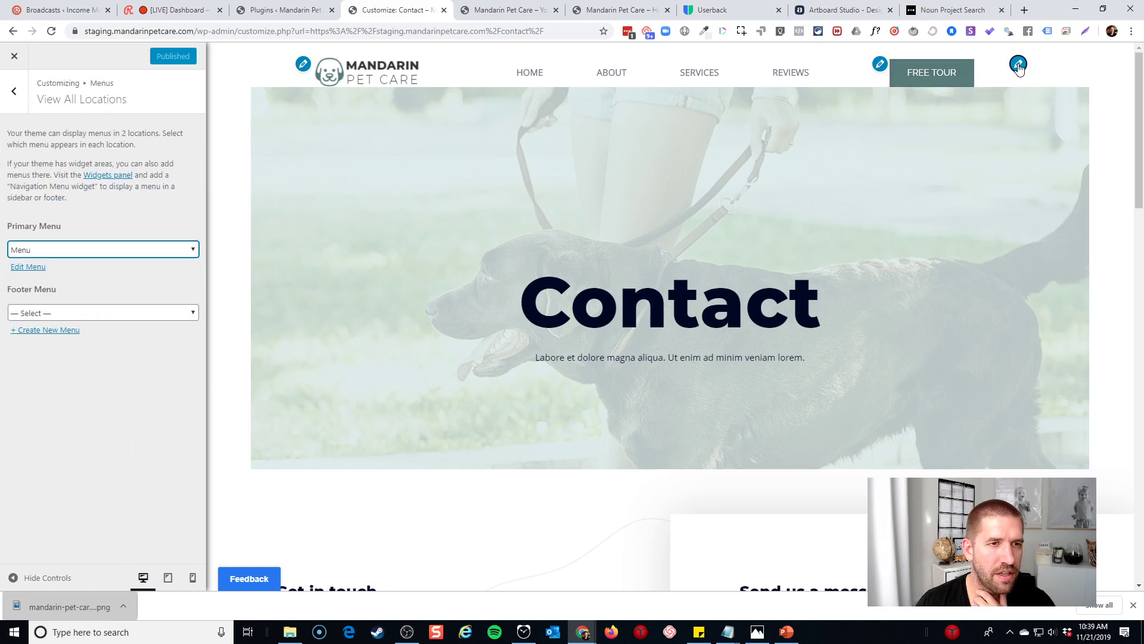
left_click(880, 65)
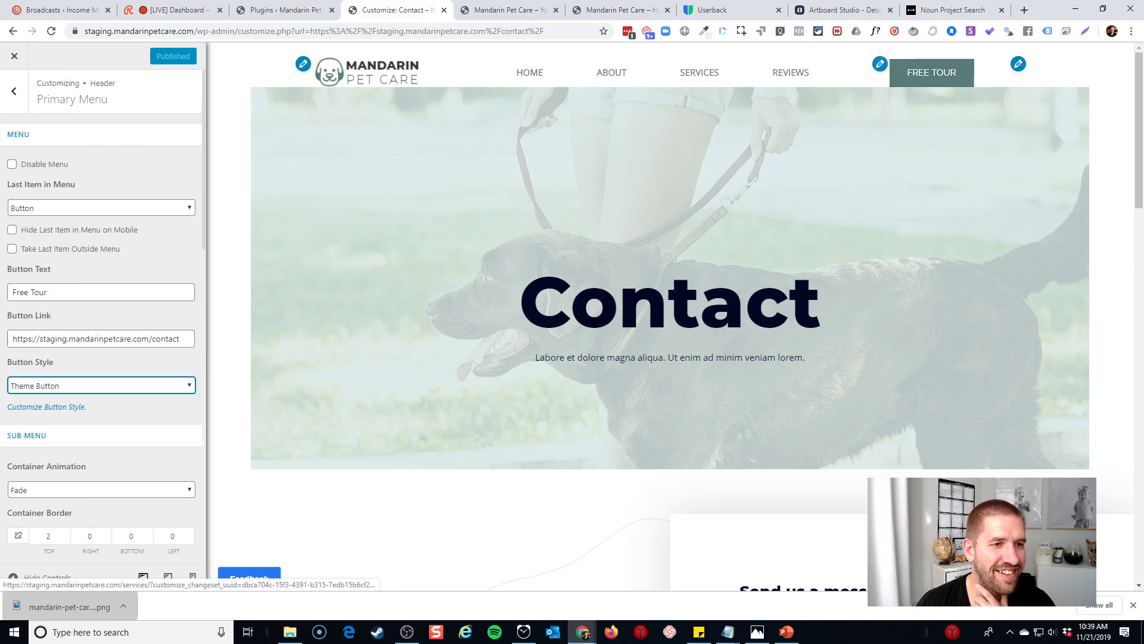
scroll(160, 274, "down", 2)
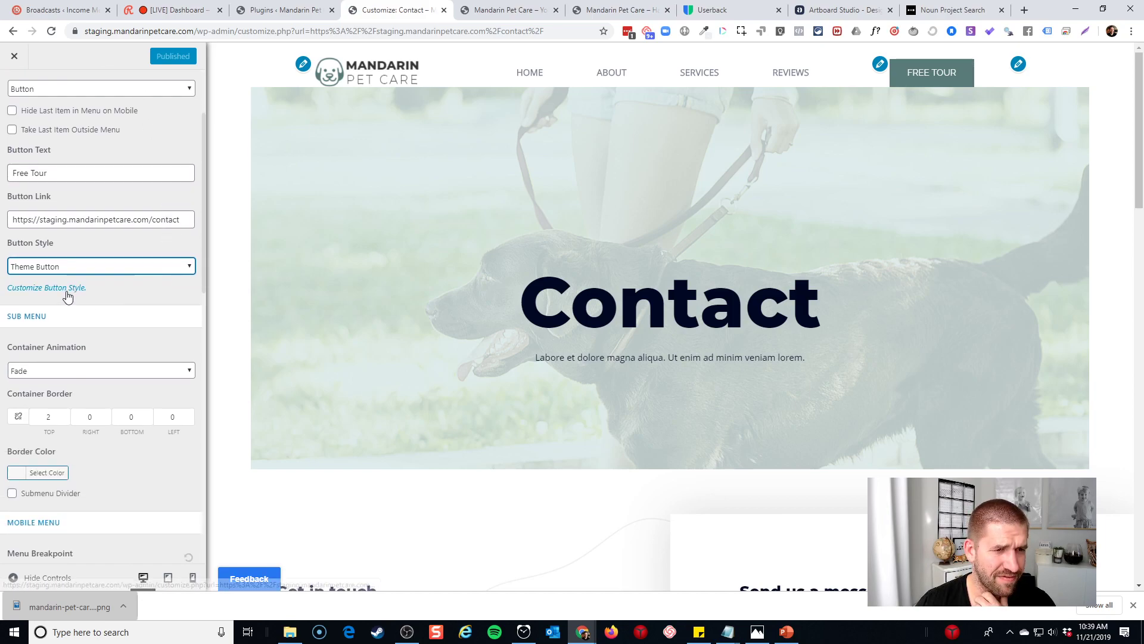
scroll(36, 235, "up", 5)
left_click(20, 93)
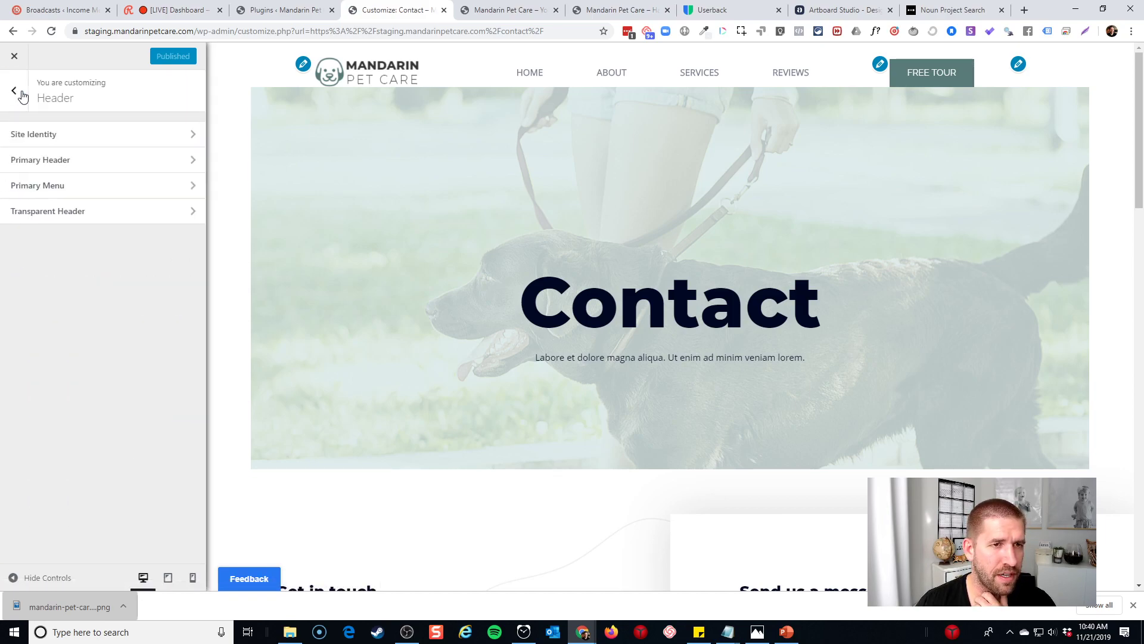
left_click(62, 161)
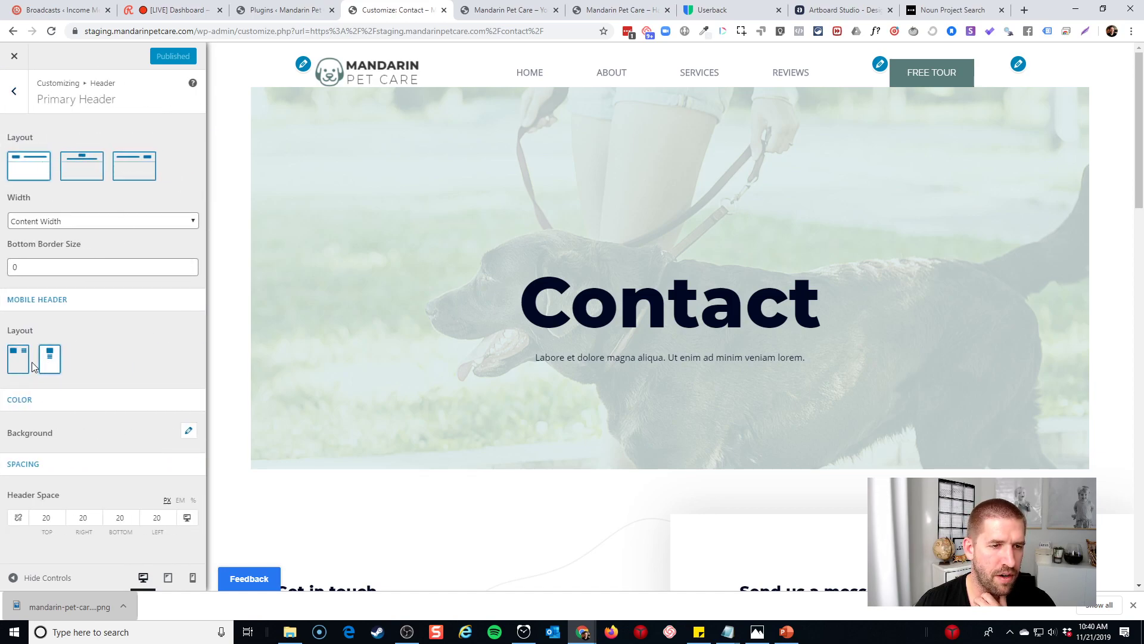
Pick the first mobile header layout, preview on phone, and publish the header at Full Width
left_click(16, 364)
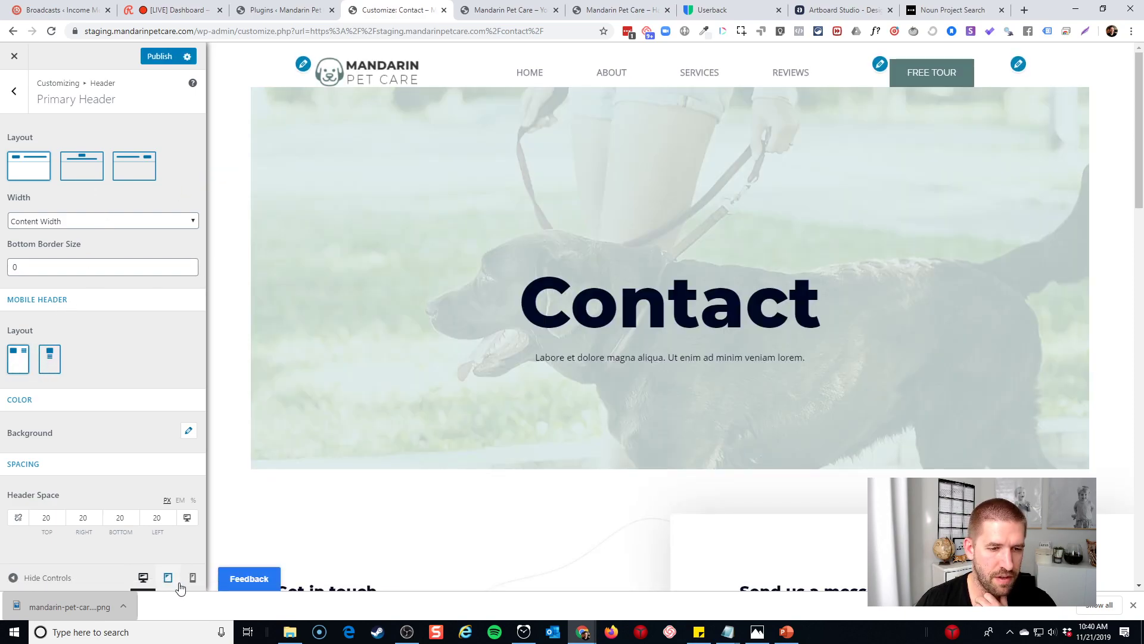
left_click(192, 578)
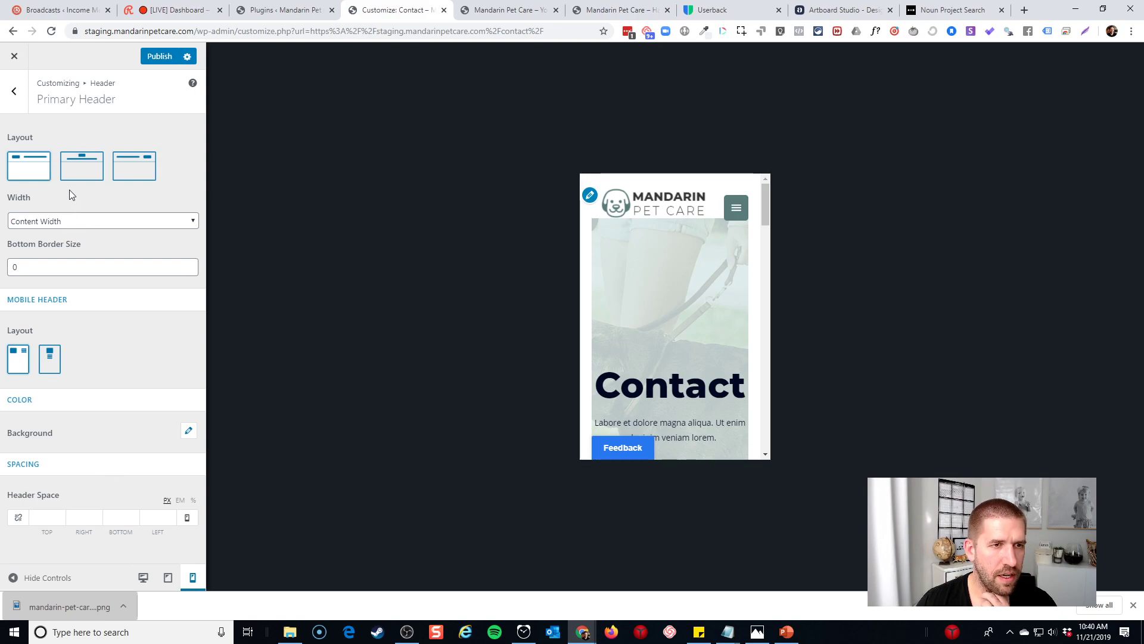
left_click(143, 577)
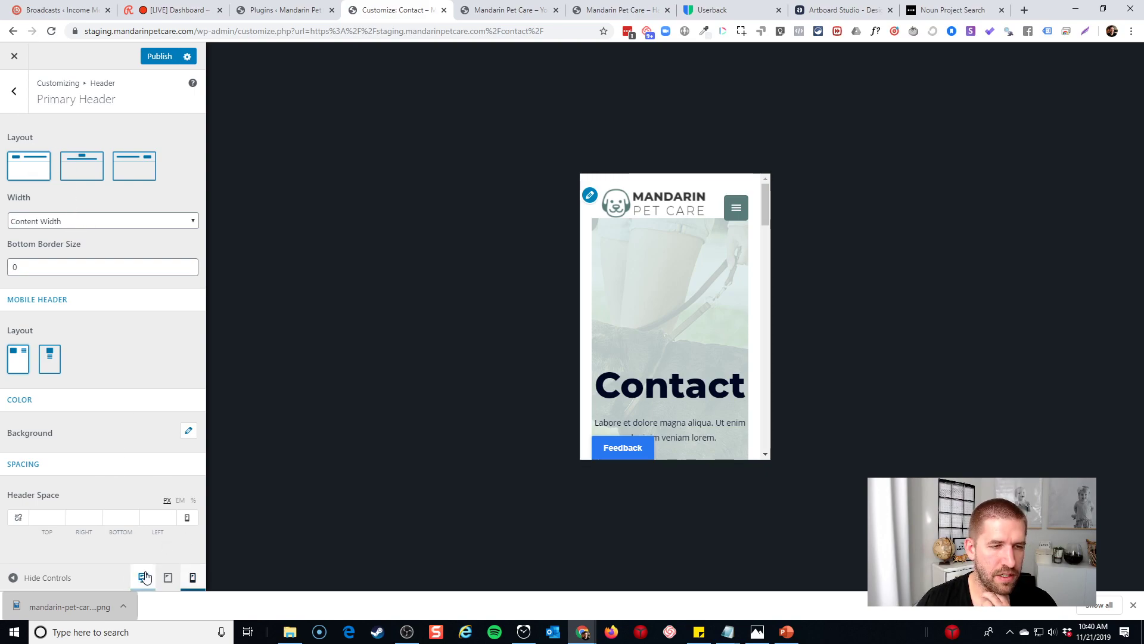
left_click(70, 227)
left_click(99, 243)
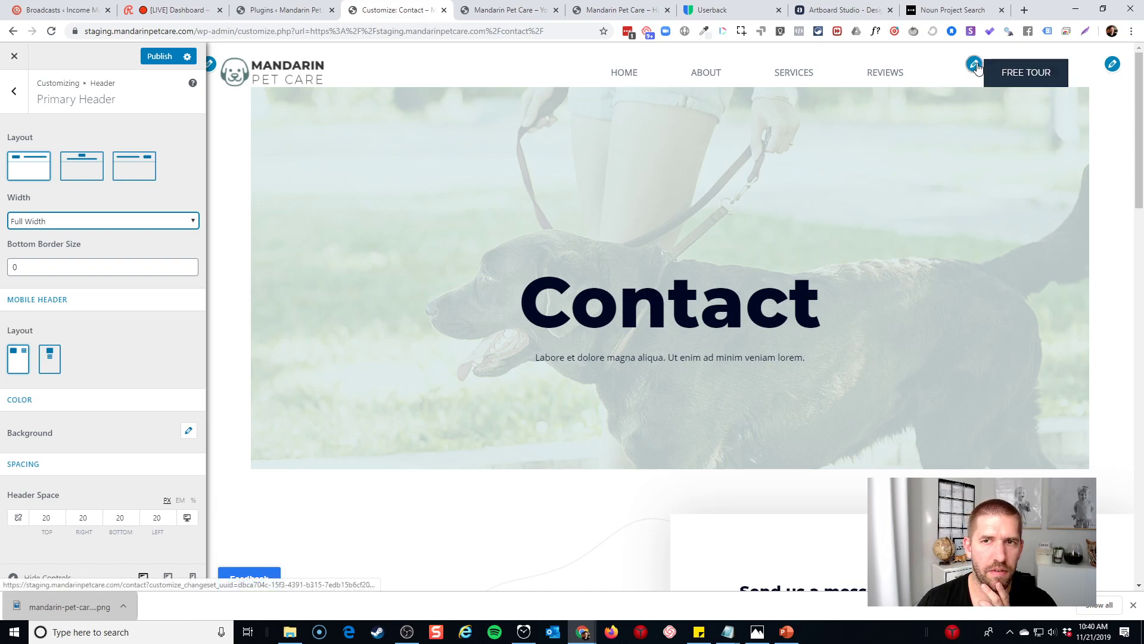
left_click(167, 61)
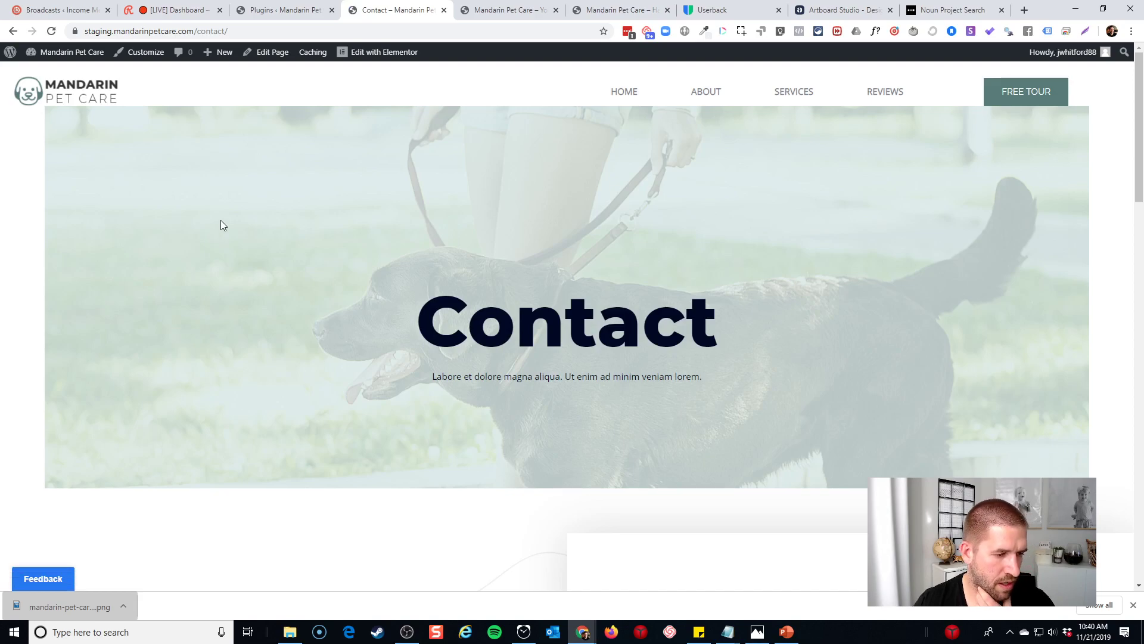
View the updated header on the homepage, then switch to the Userback feedback page
left_click(90, 96)
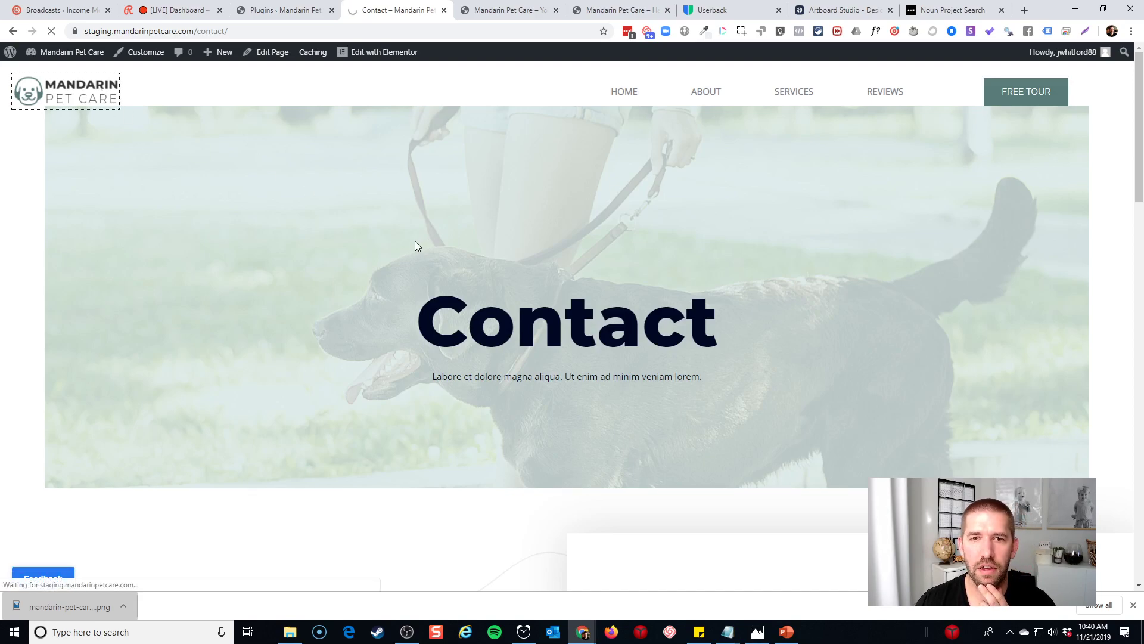
scroll(419, 238, "down", 15)
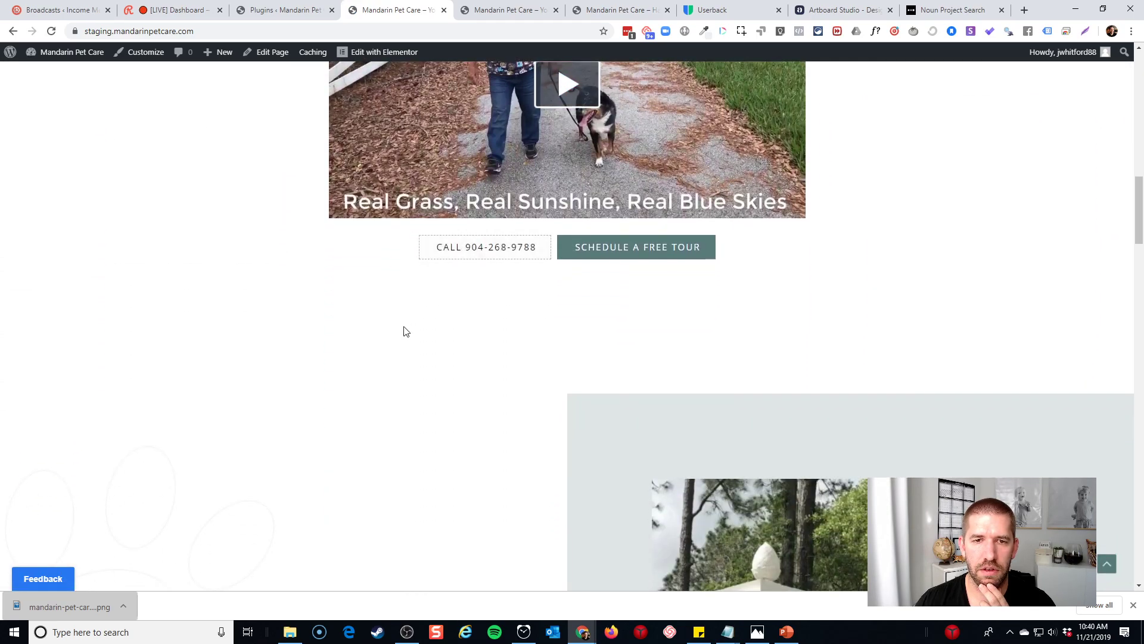
key("ctrl+7")
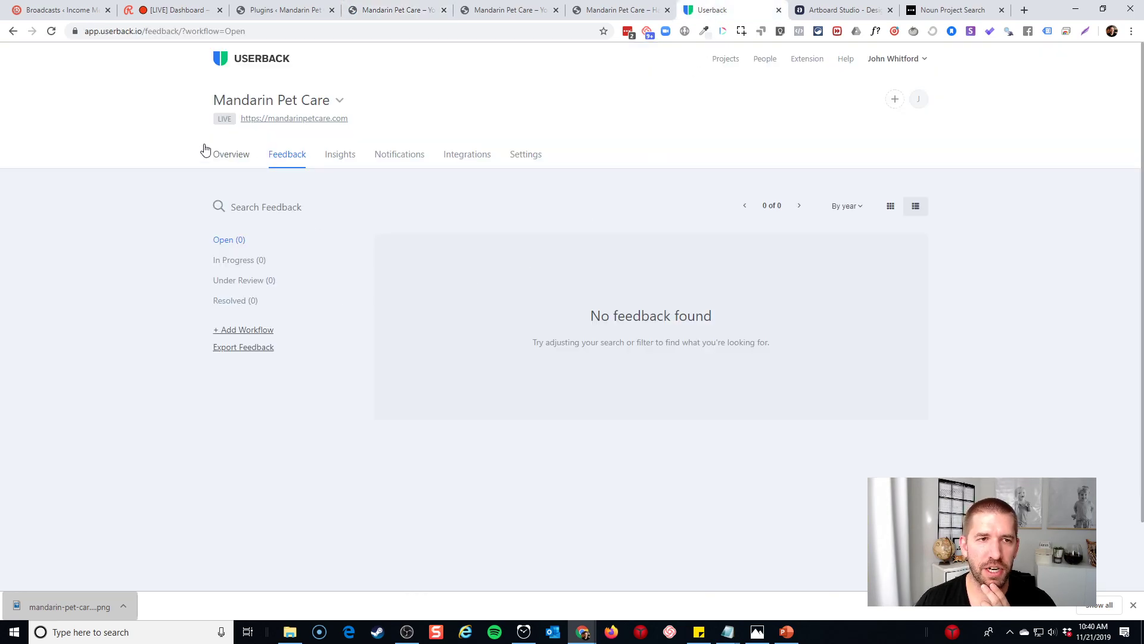
Read the open Thanks feedback's Doggy Daycare price comment, then return to the staging homepage tab
left_click(51, 31)
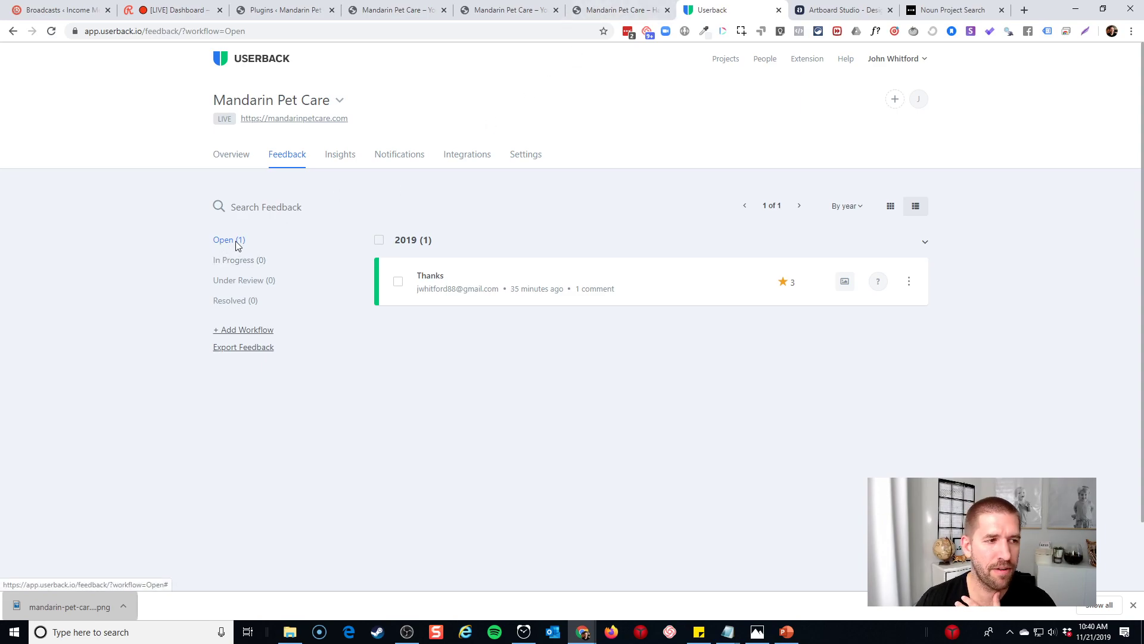
left_click(448, 282)
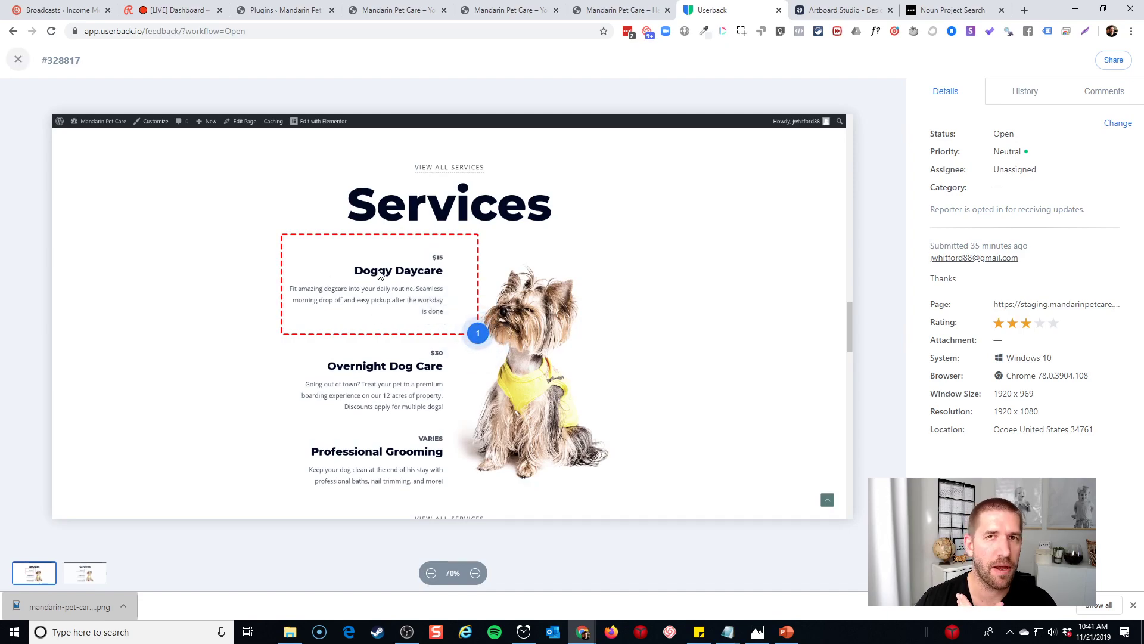
left_click(475, 340)
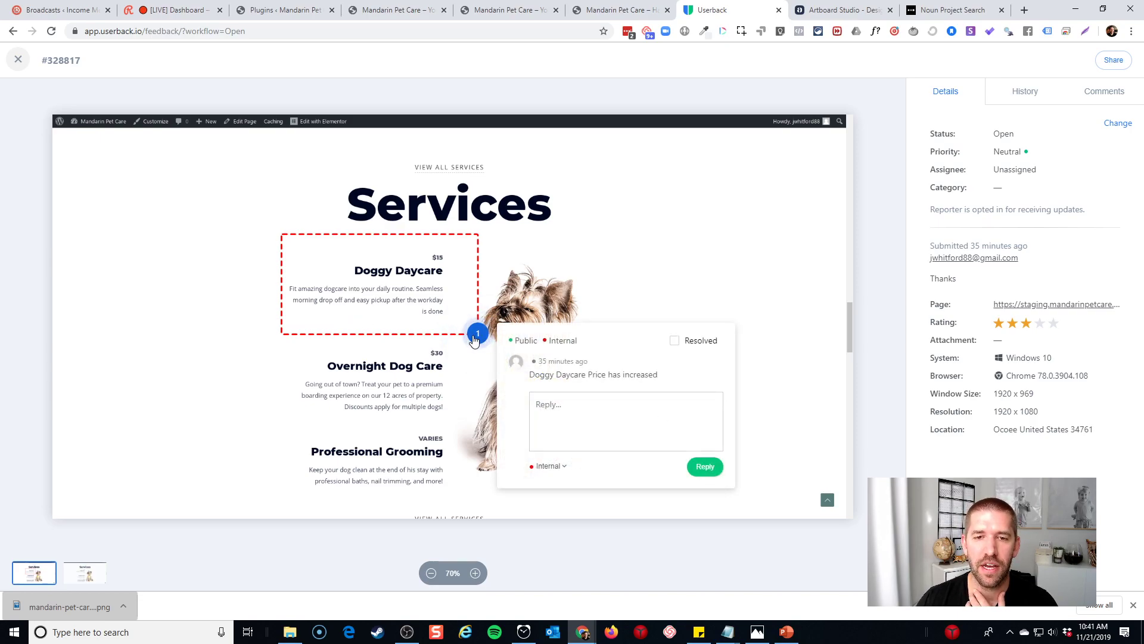
left_click(723, 309)
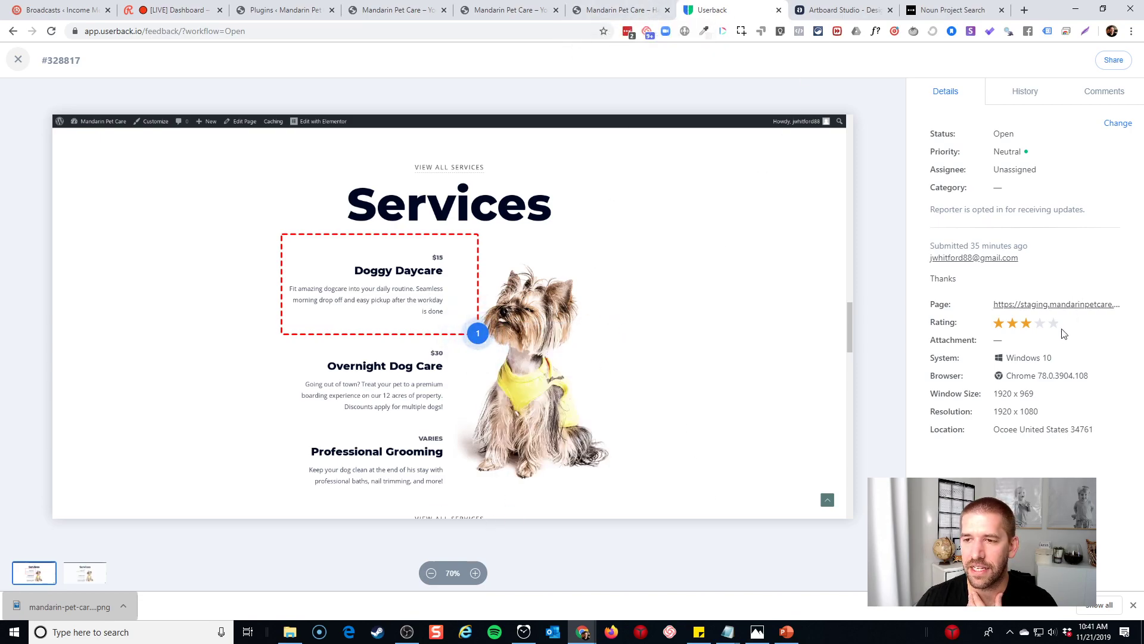
left_click(665, 6)
left_click(727, 7)
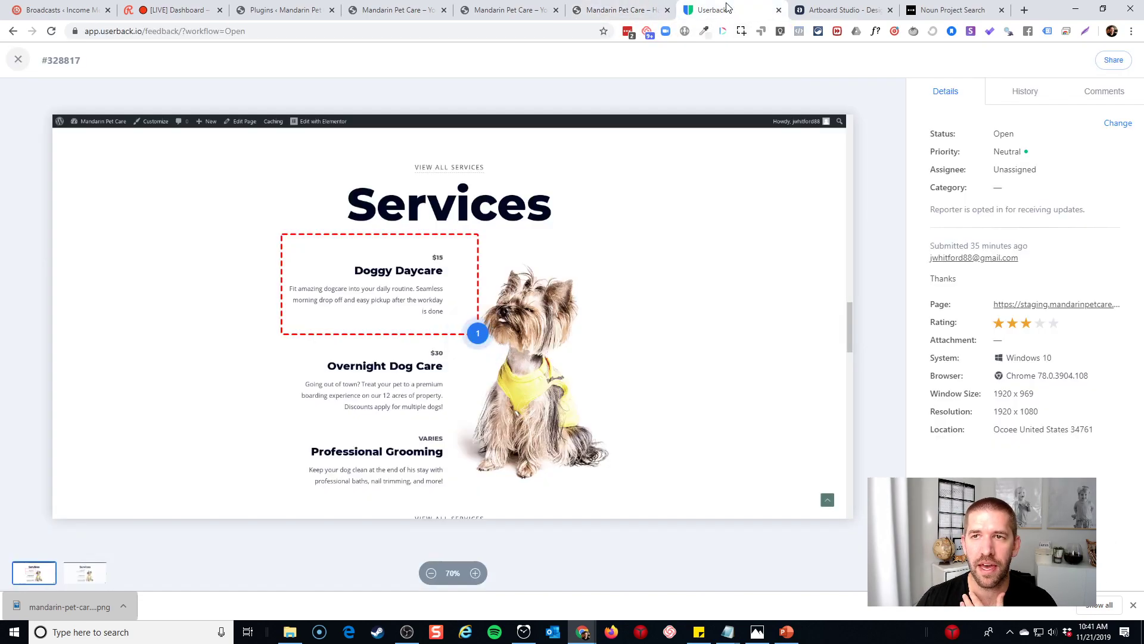
left_click(492, 8)
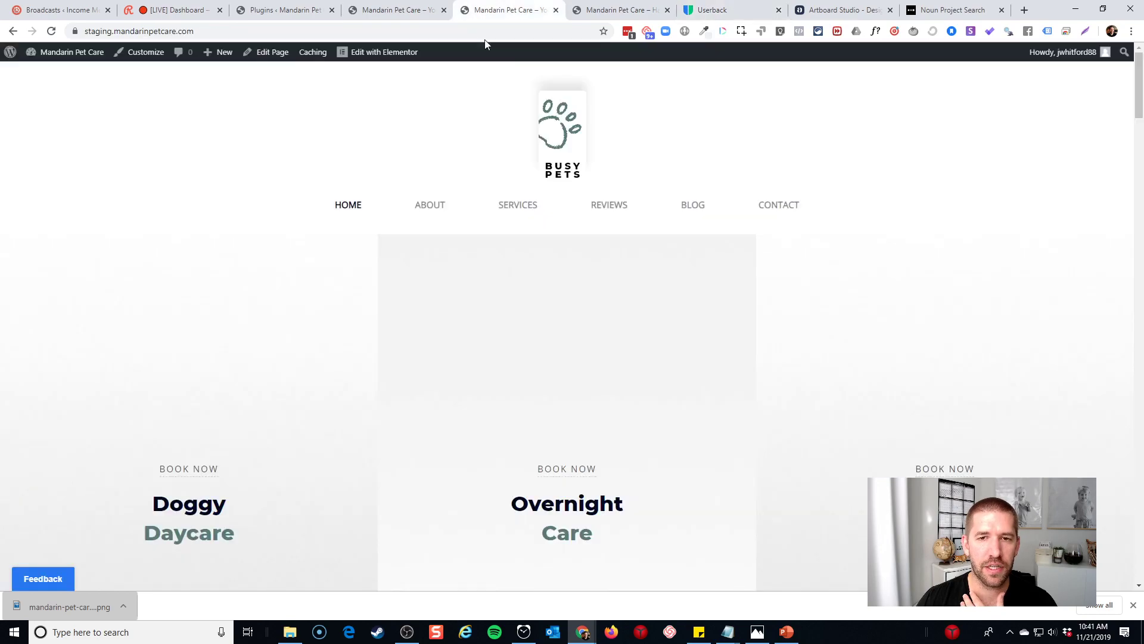
Reload the staging homepage and scroll through its updated sections
left_click(571, 154)
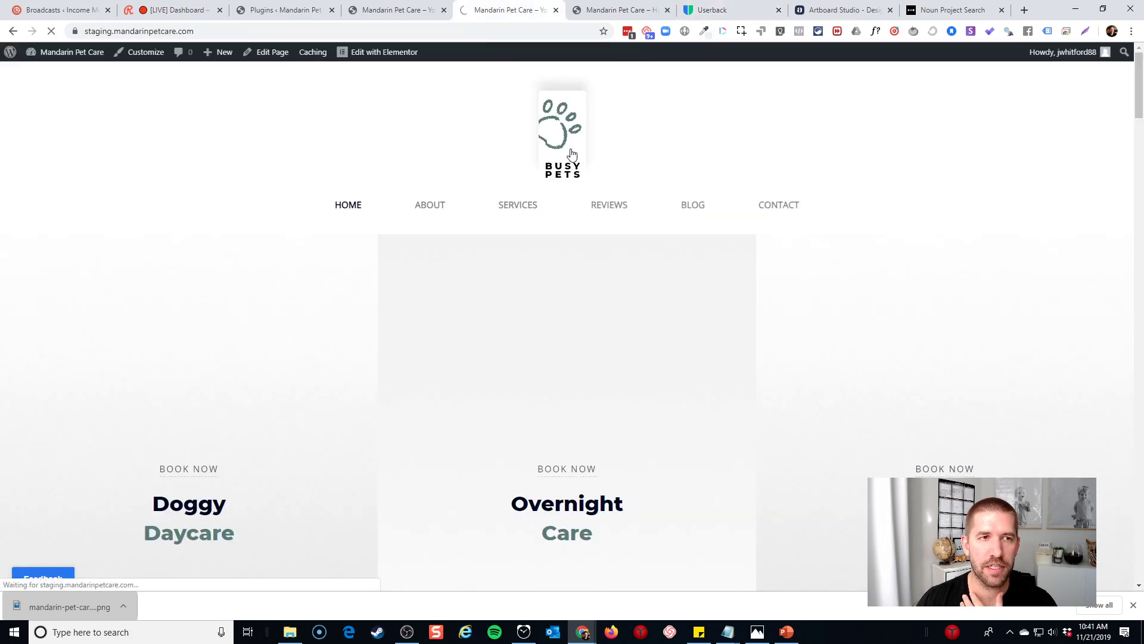
scroll(741, 151, "down", 3)
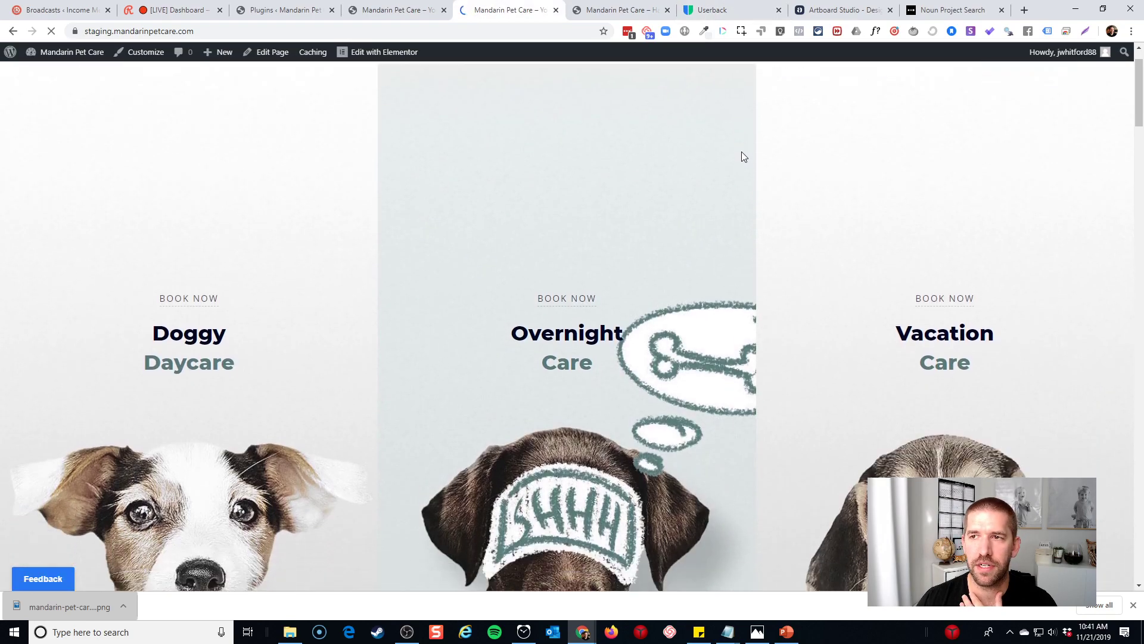
scroll(735, 153, "down", 20)
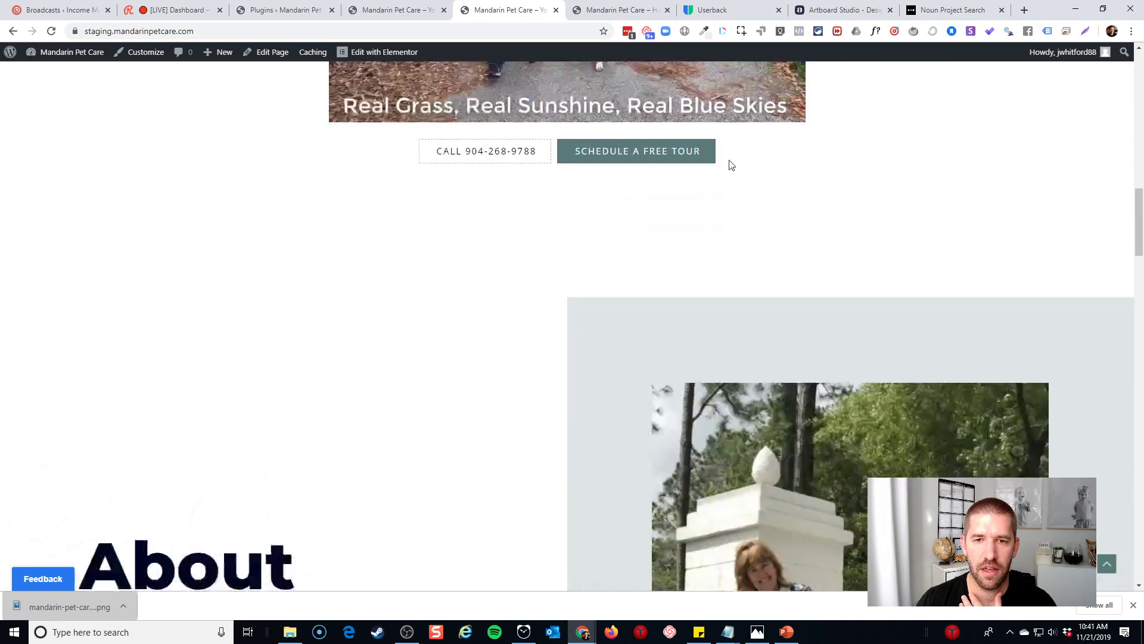
scroll(730, 165, "down", 20)
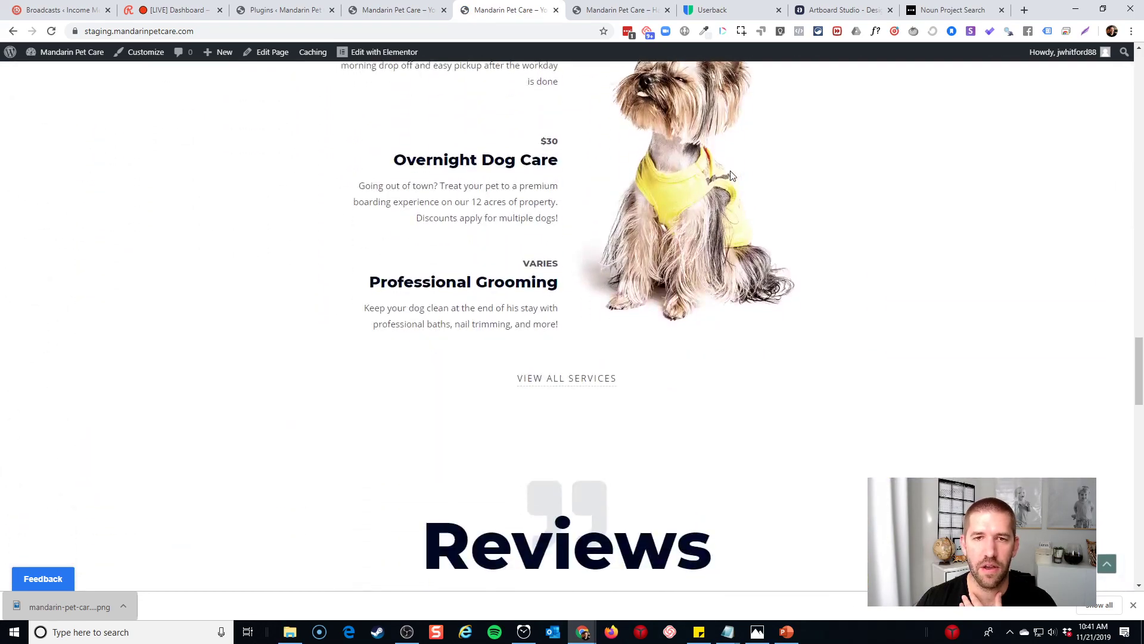
scroll(731, 173, "down", 5)
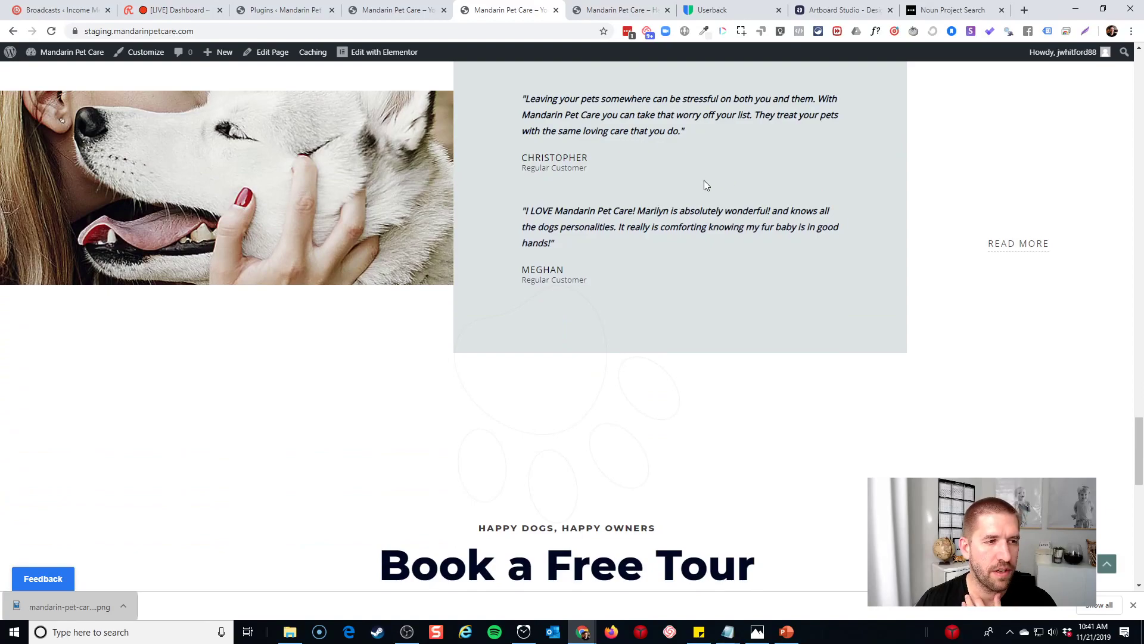
scroll(685, 190, "down", 2)
scroll(666, 205, "down", 1)
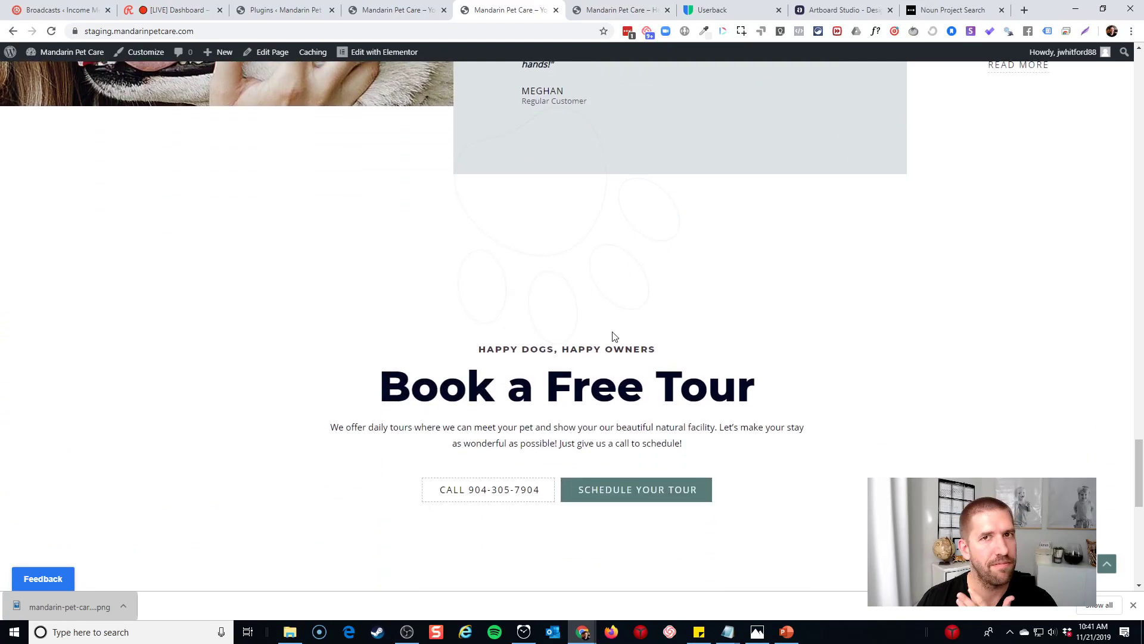
scroll(610, 335, "down", 2)
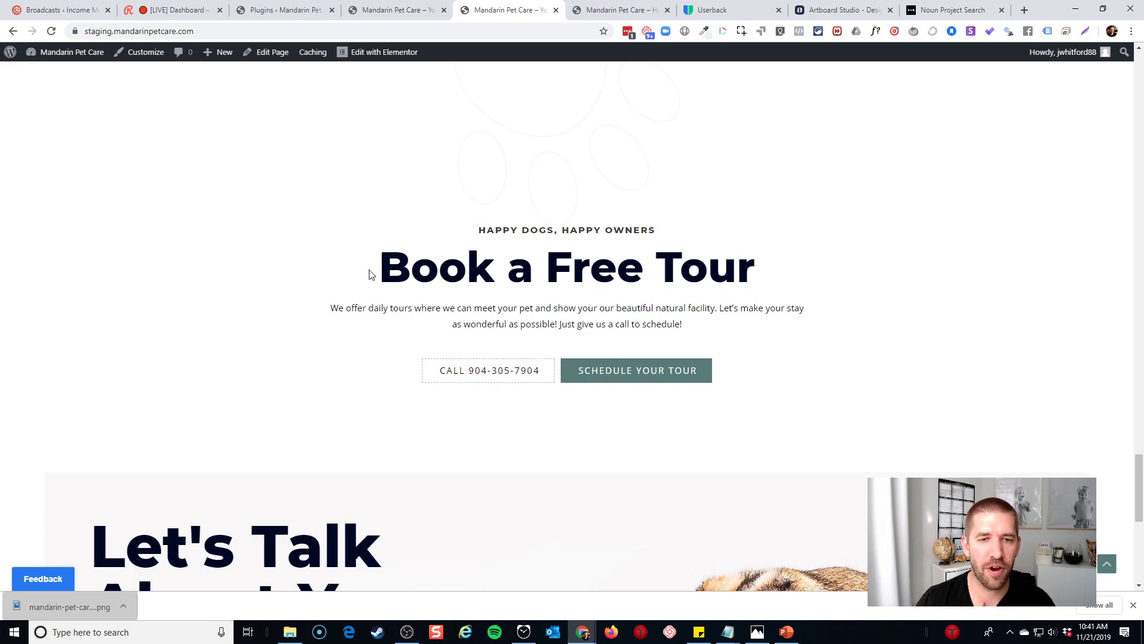
Highlight the Book a Free Tour heading, then follow the CALL button to the Contact page
left_click_drag(380, 264, 769, 271)
left_click(777, 271)
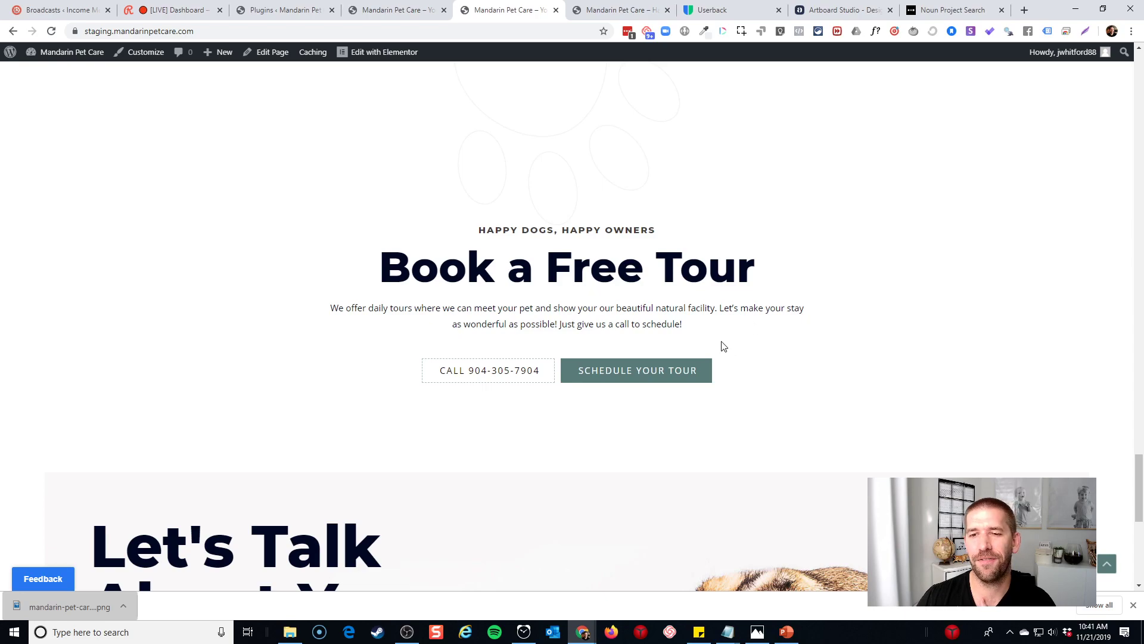
scroll(711, 330, "down", 3)
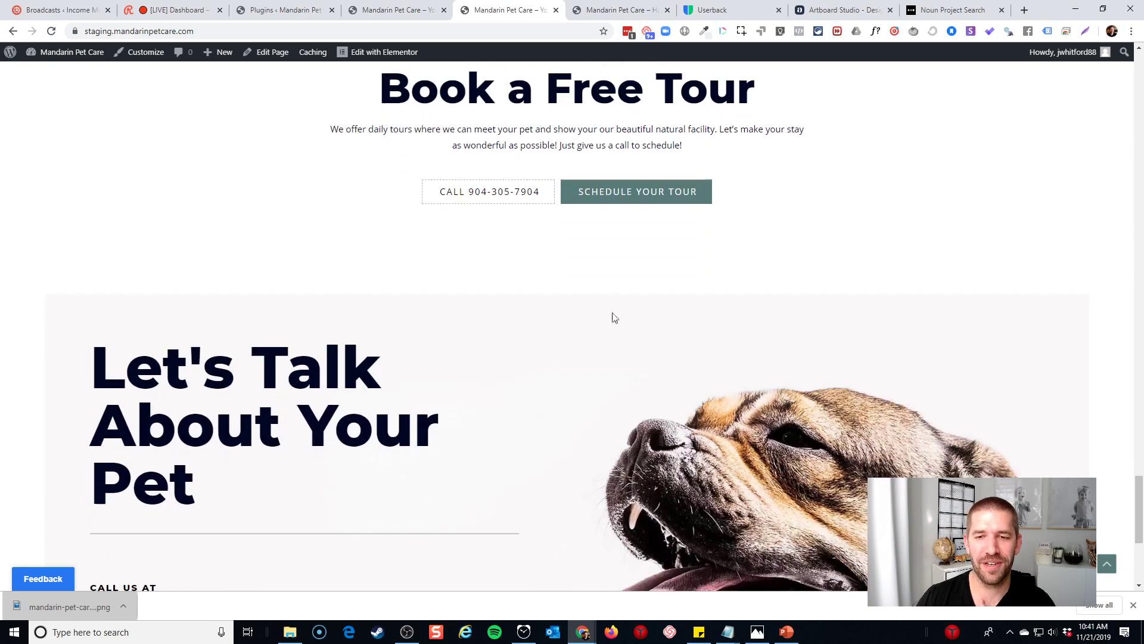
left_click(500, 202)
Scroll the Contact page down and back up to check its logo and menu header
scroll(564, 269, "down", 5)
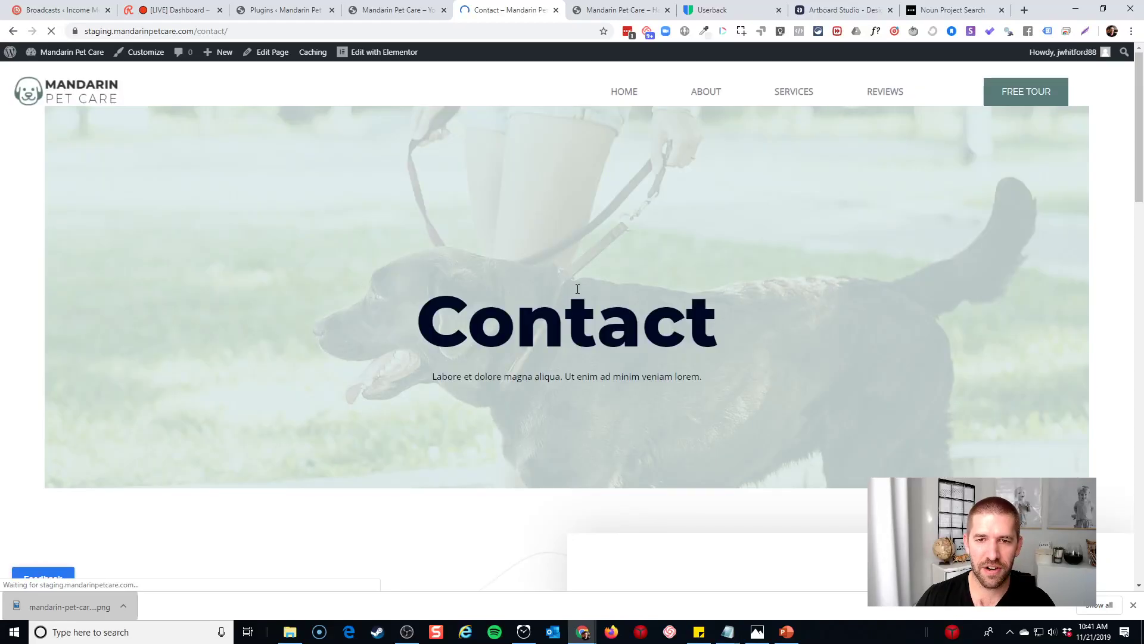
scroll(577, 288, "down", 1)
scroll(577, 288, "up", 1)
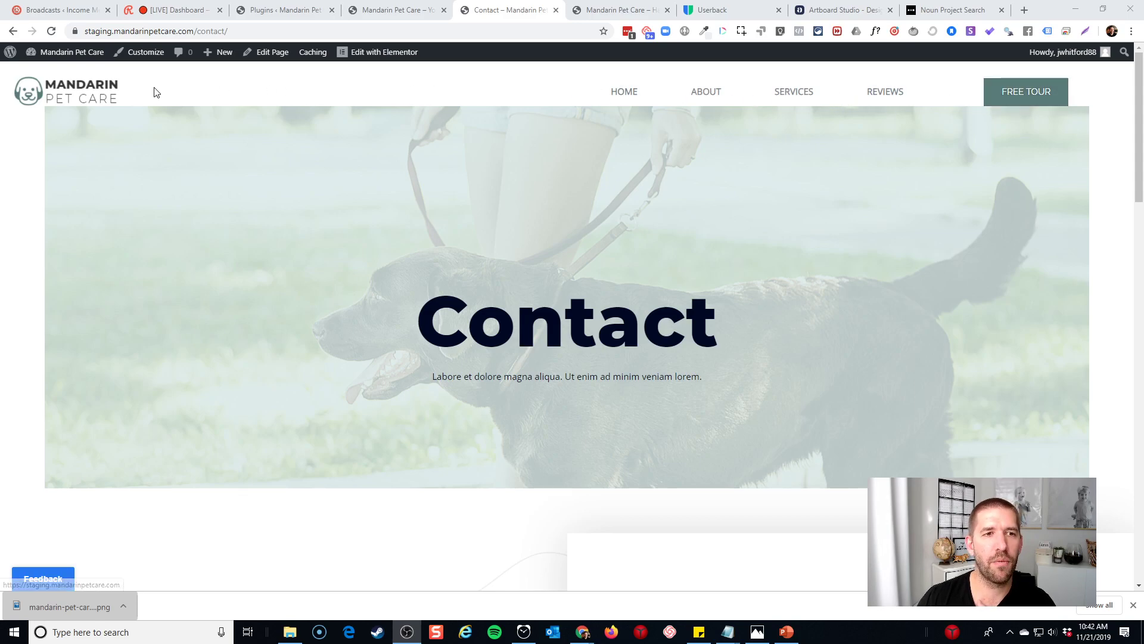
Check the Contact page's mobile menu (Home, About, Services, Reviews, Free Tour) at phone width, then restore desktop view
double_click(1047, 10)
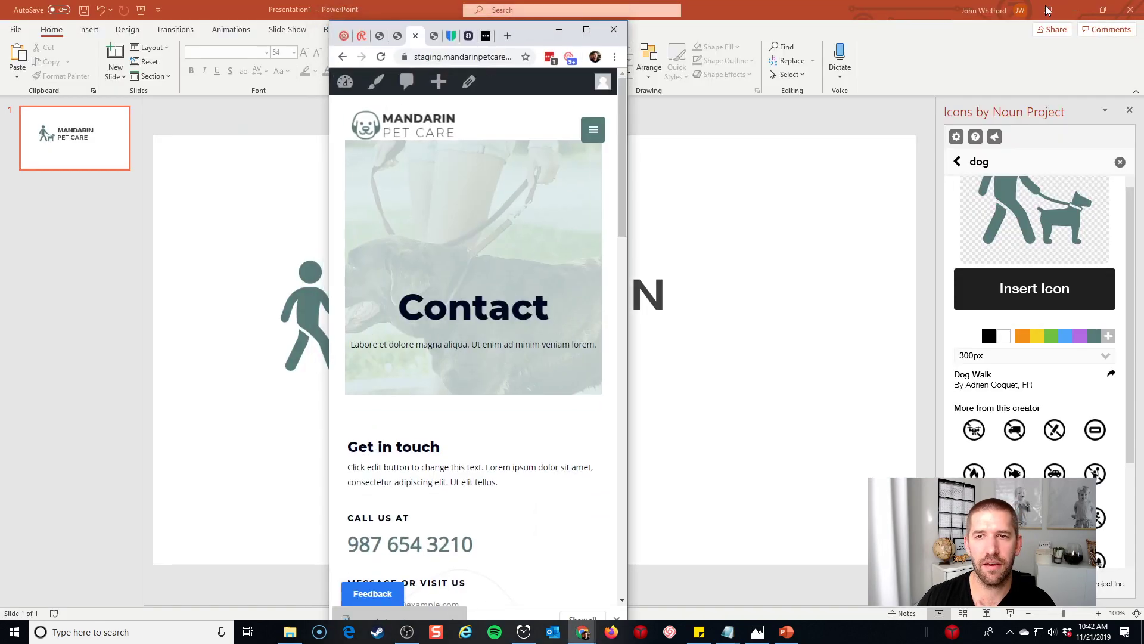
left_click(593, 141)
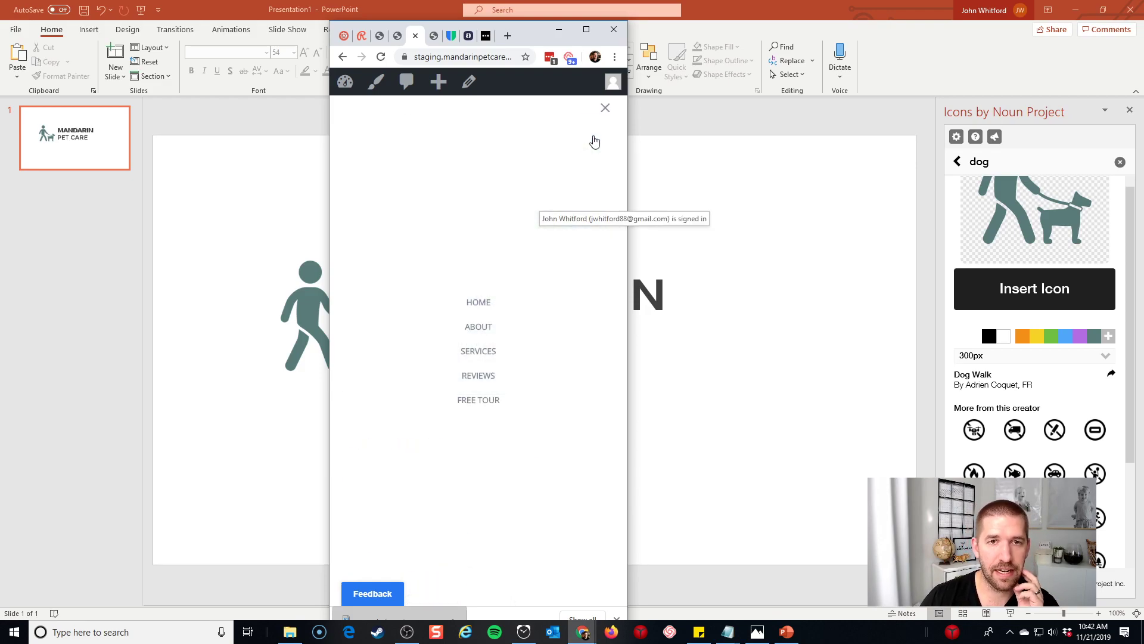
left_click(601, 112)
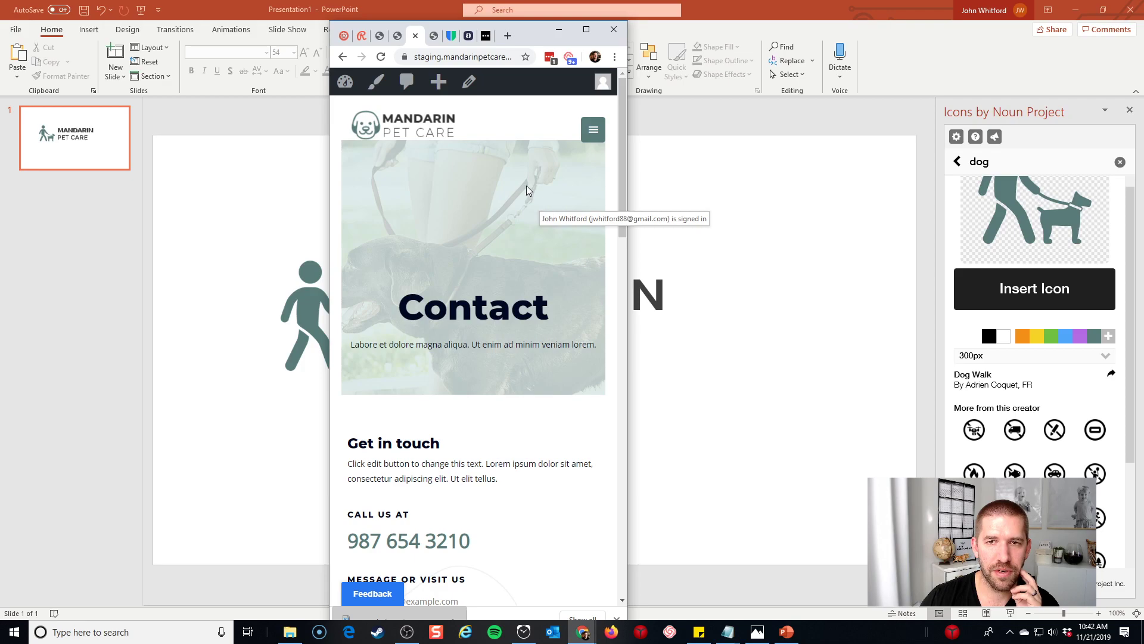
left_click(591, 34)
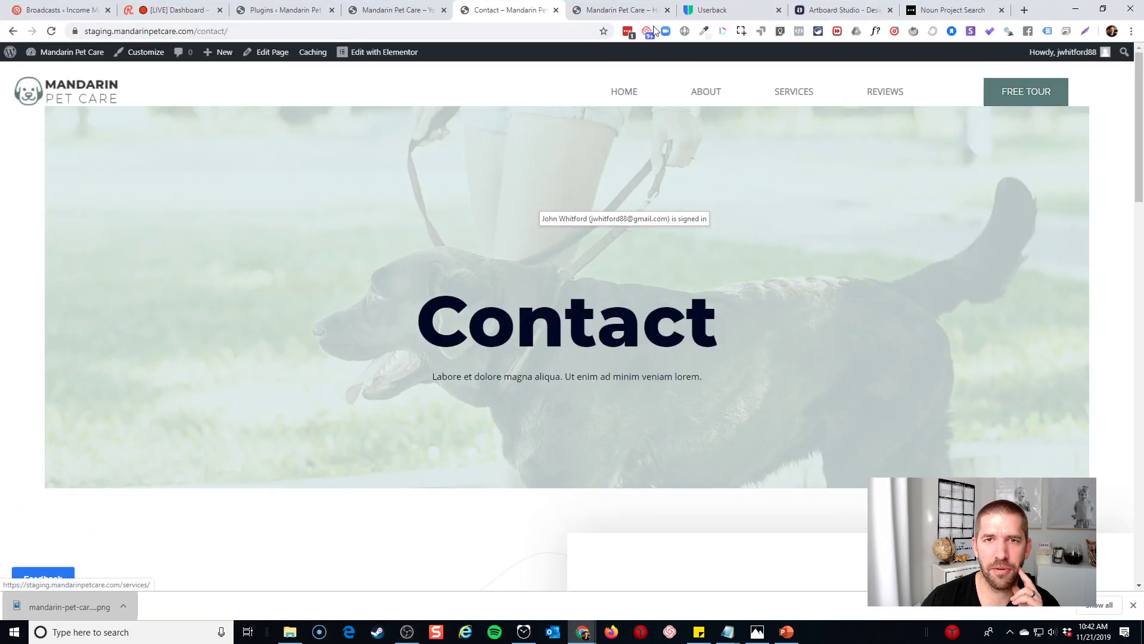
left_click(1103, 10)
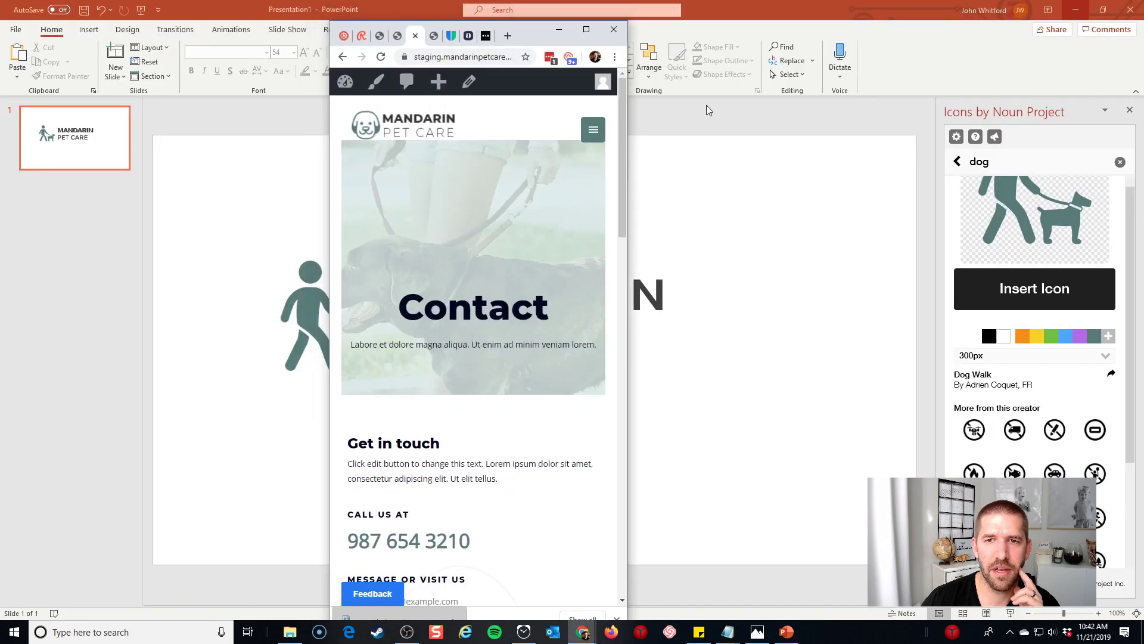
left_click(598, 133)
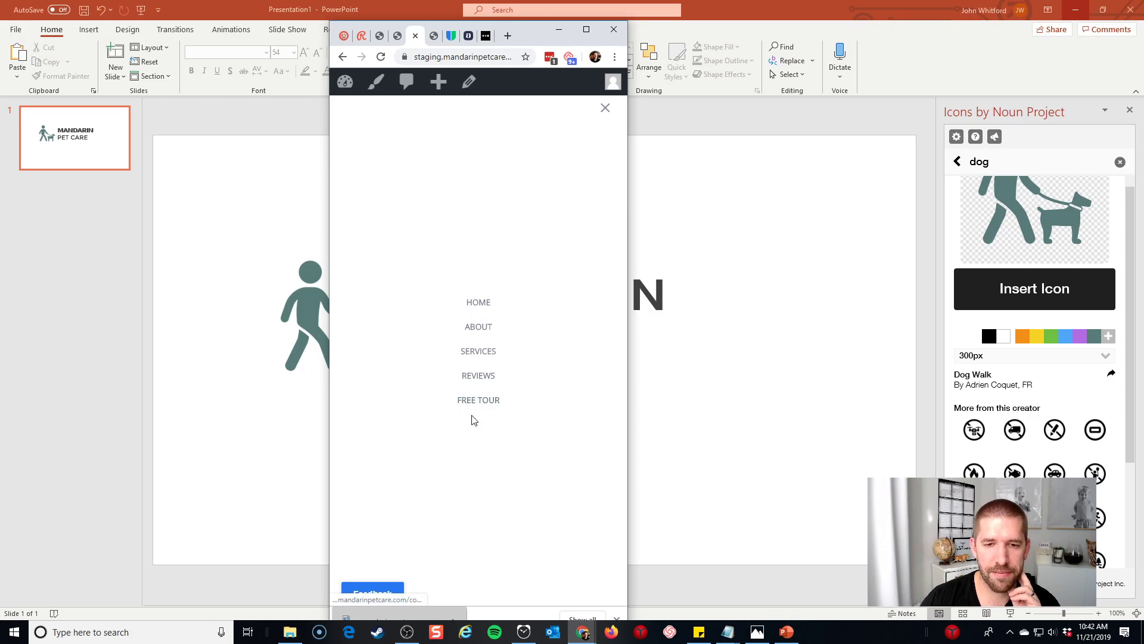
left_click(605, 109)
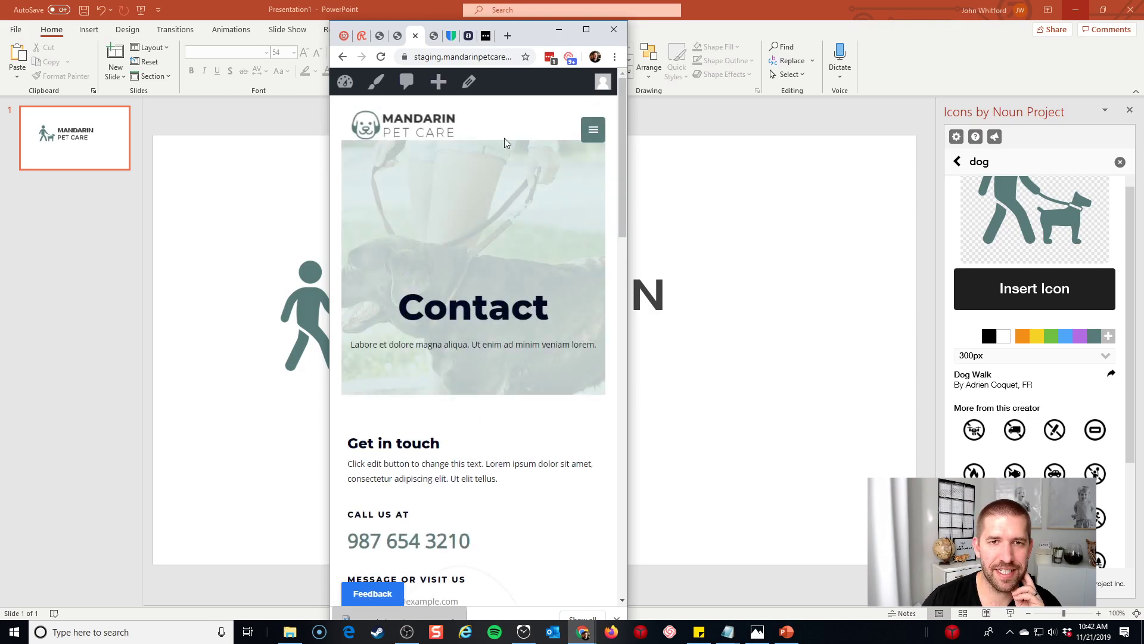
left_click(584, 33)
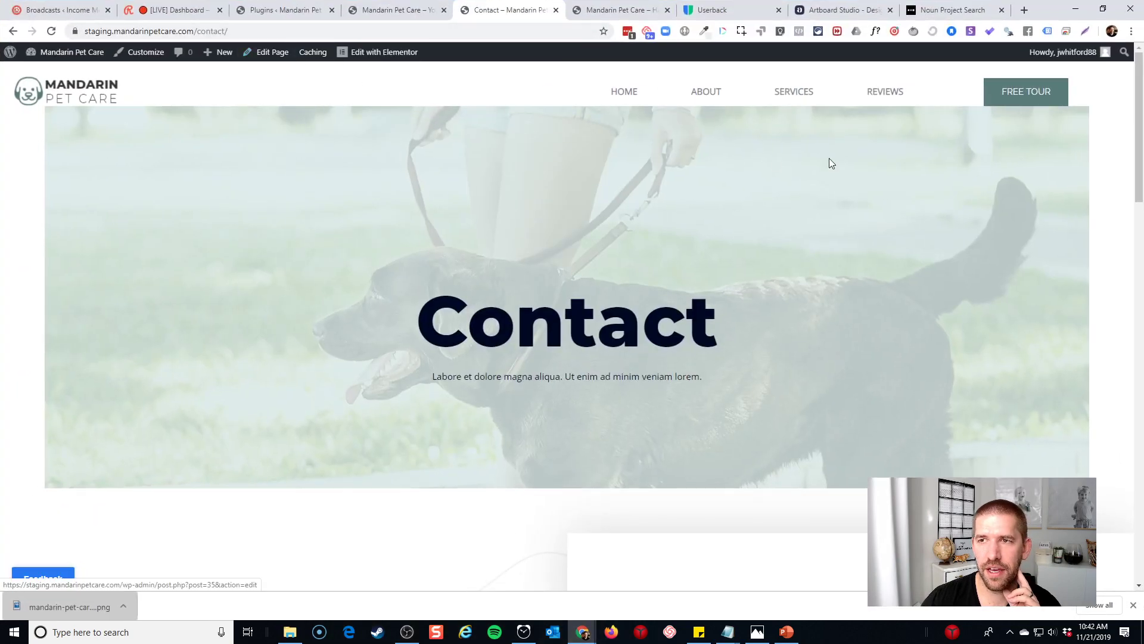
Open the Contact page in the editor, keep the Astra layout option at its first choice, and Update
left_click(274, 52)
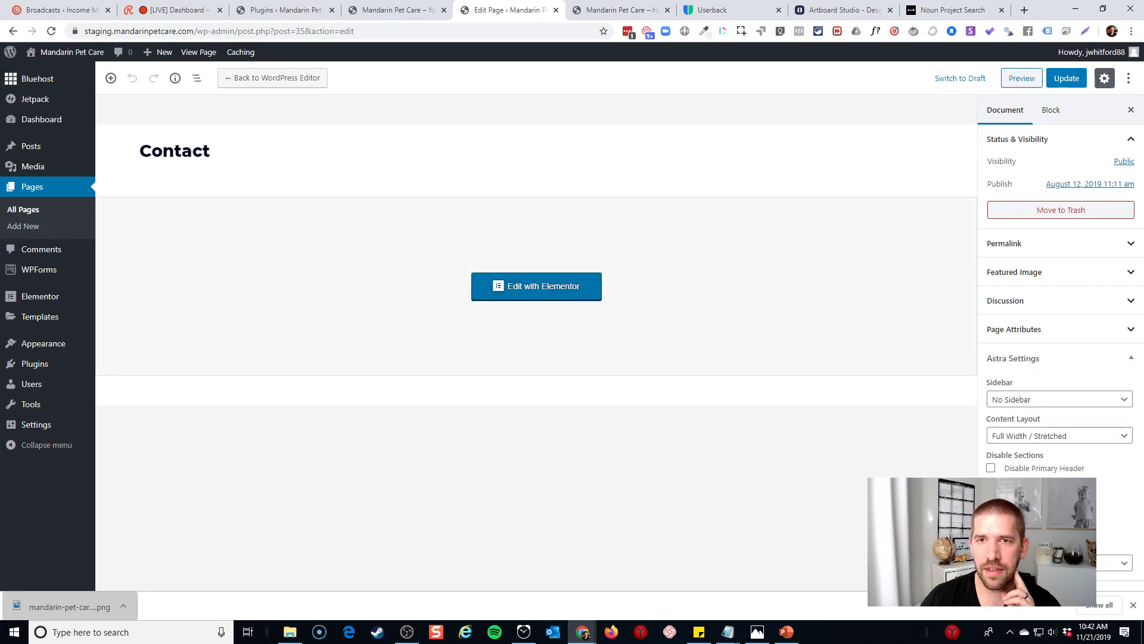
left_click(1060, 563)
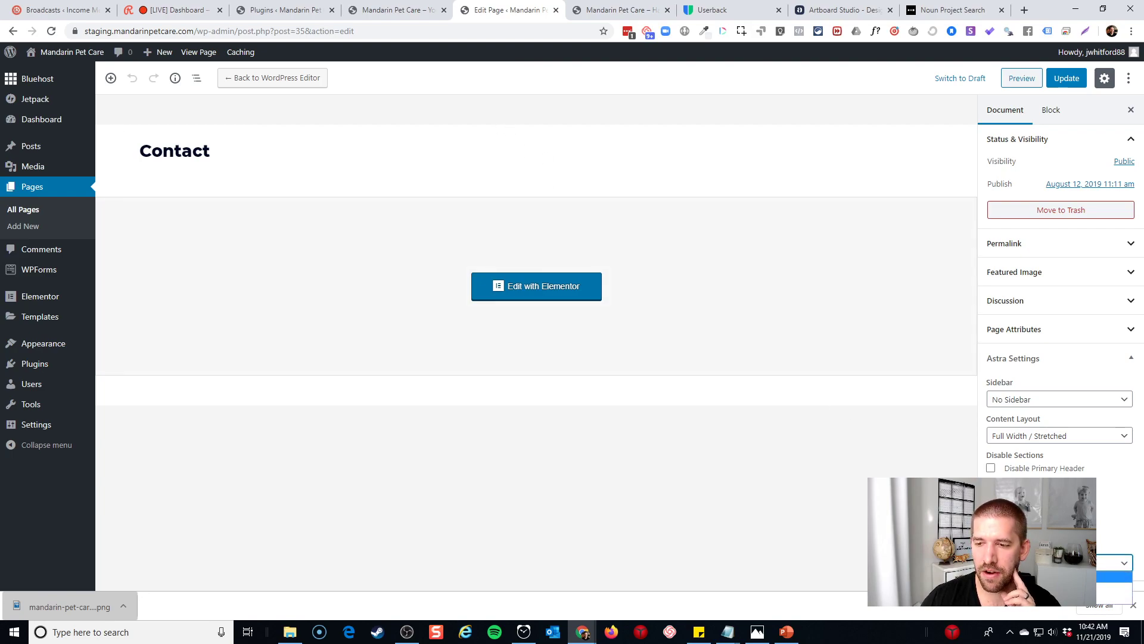
left_click(1060, 577)
left_click(1049, 539)
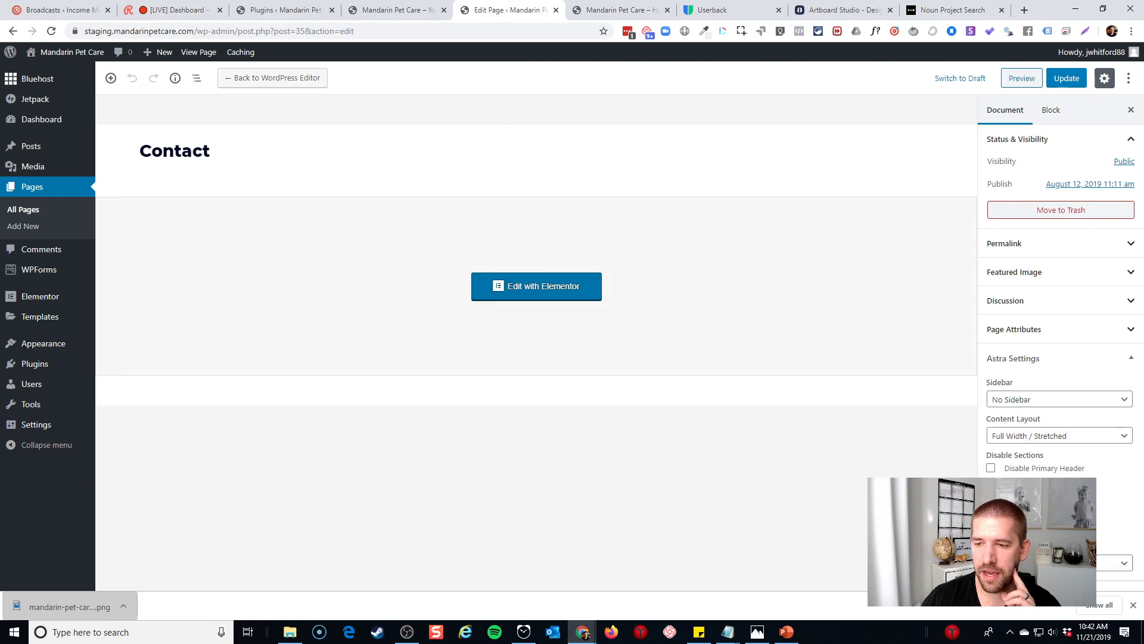
left_click(1068, 79)
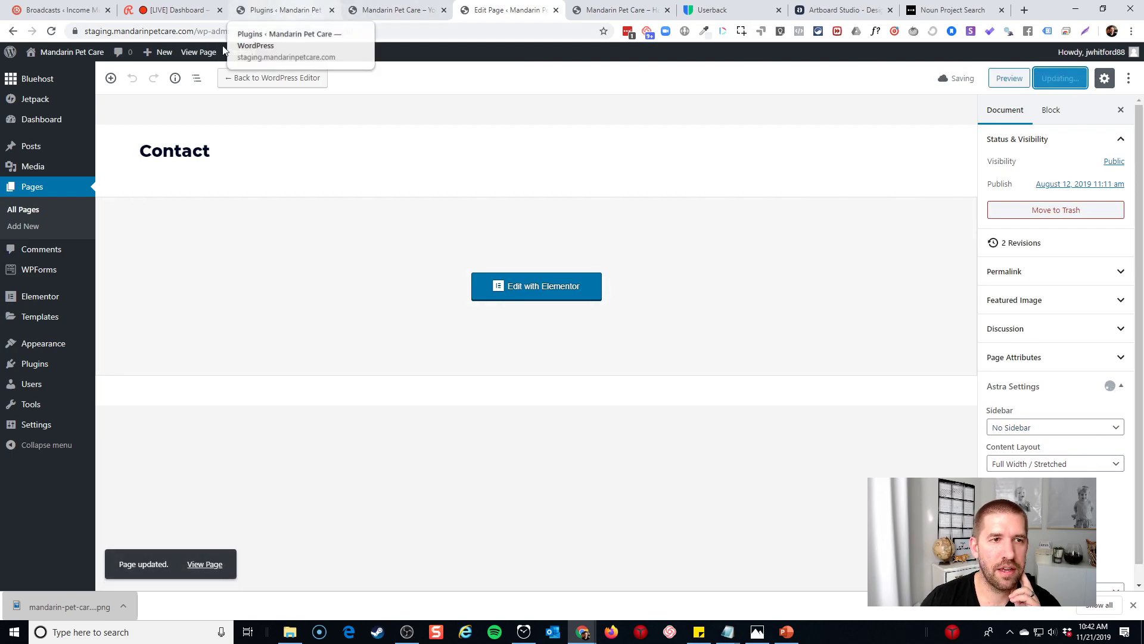
Open Appearance > Customize and look over the Global Container settings
mouse_move(36, 146)
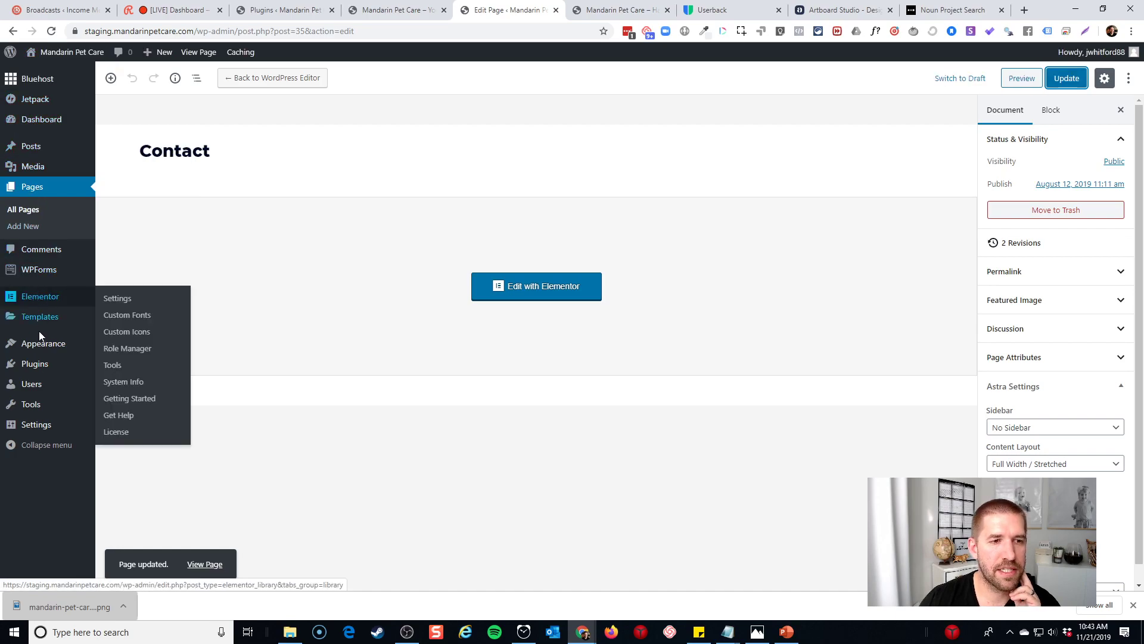
mouse_move(40, 346)
left_click(125, 364)
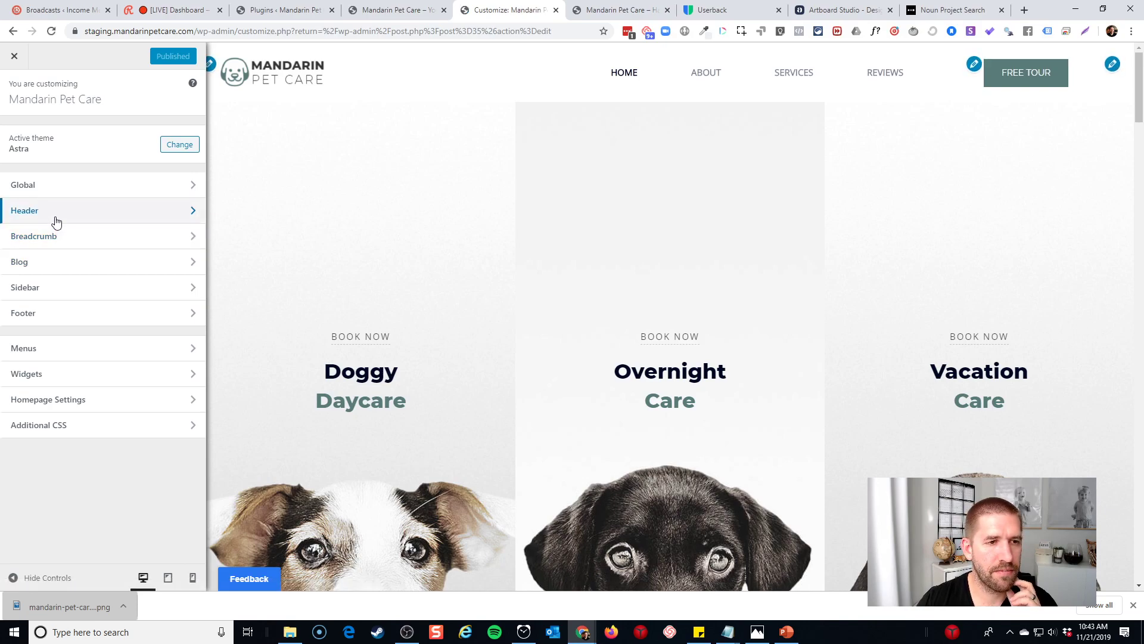
left_click(61, 197)
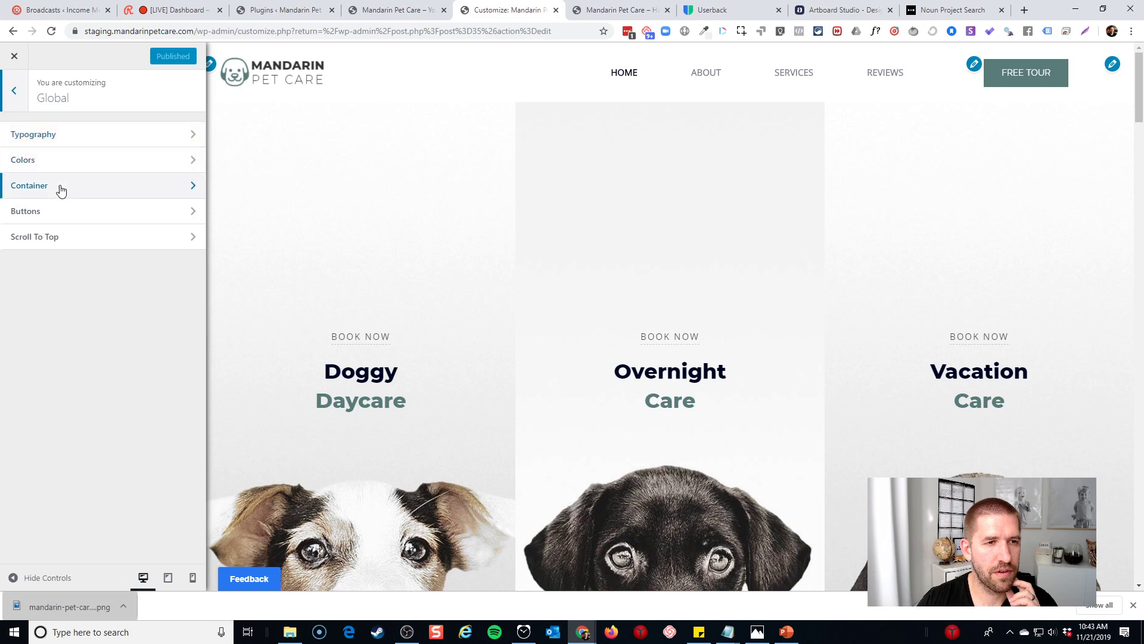
left_click(59, 186)
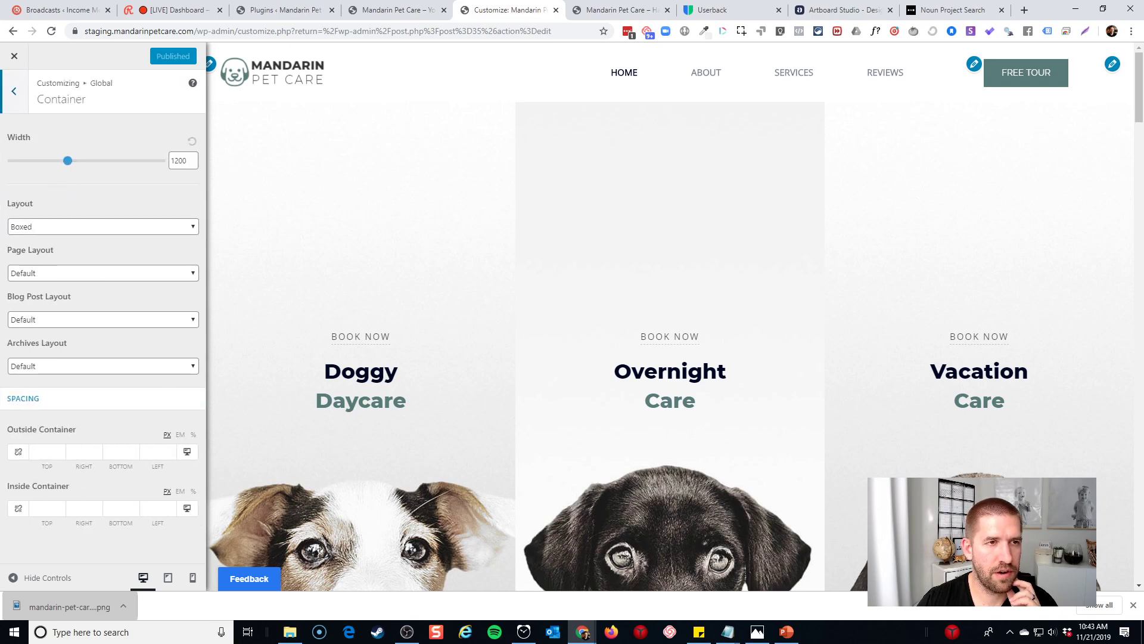
left_click(14, 94)
left_click(14, 94)
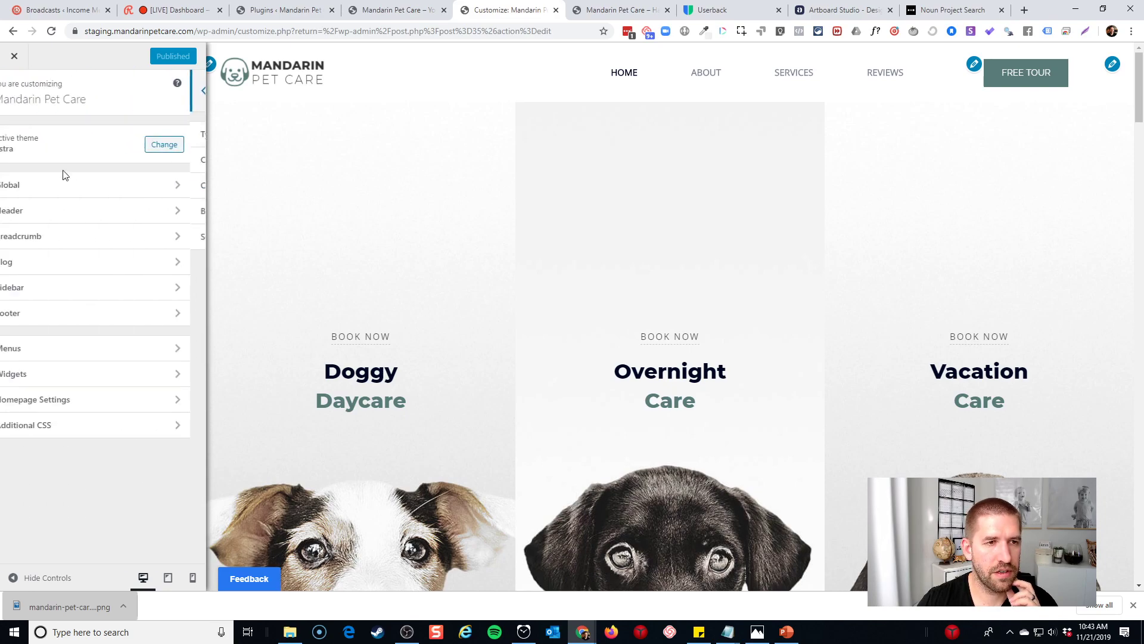
Confirm the Transparent Header stays enabled on Desktop + Mobile, then close the Customizer
left_click(62, 210)
left_click(64, 216)
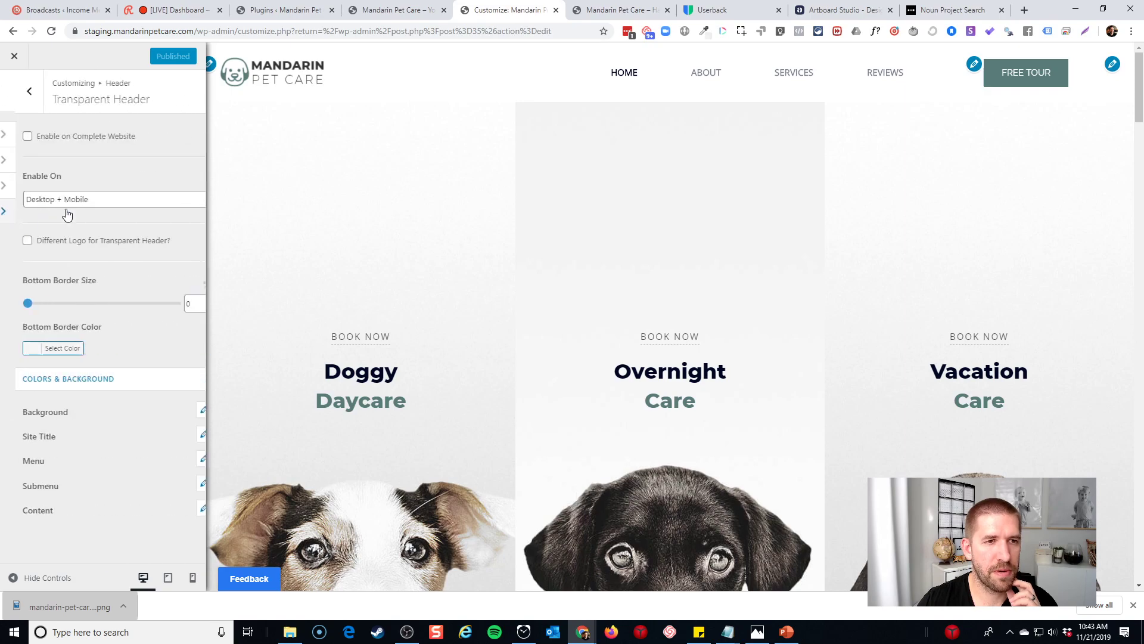
left_click(33, 207)
left_click(88, 178)
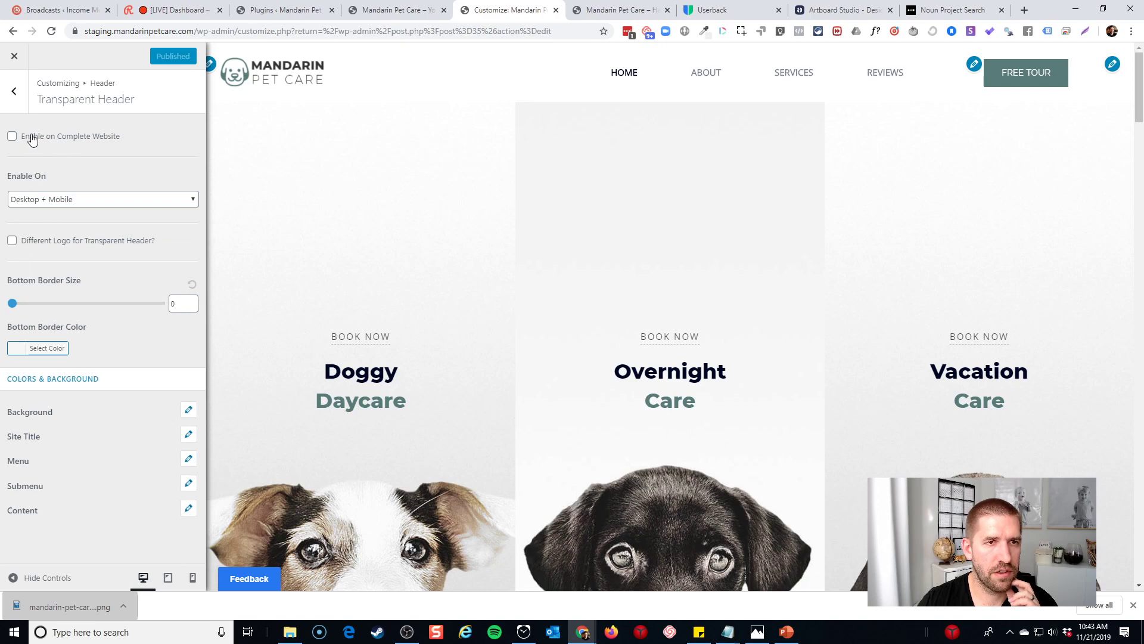
left_click(34, 203)
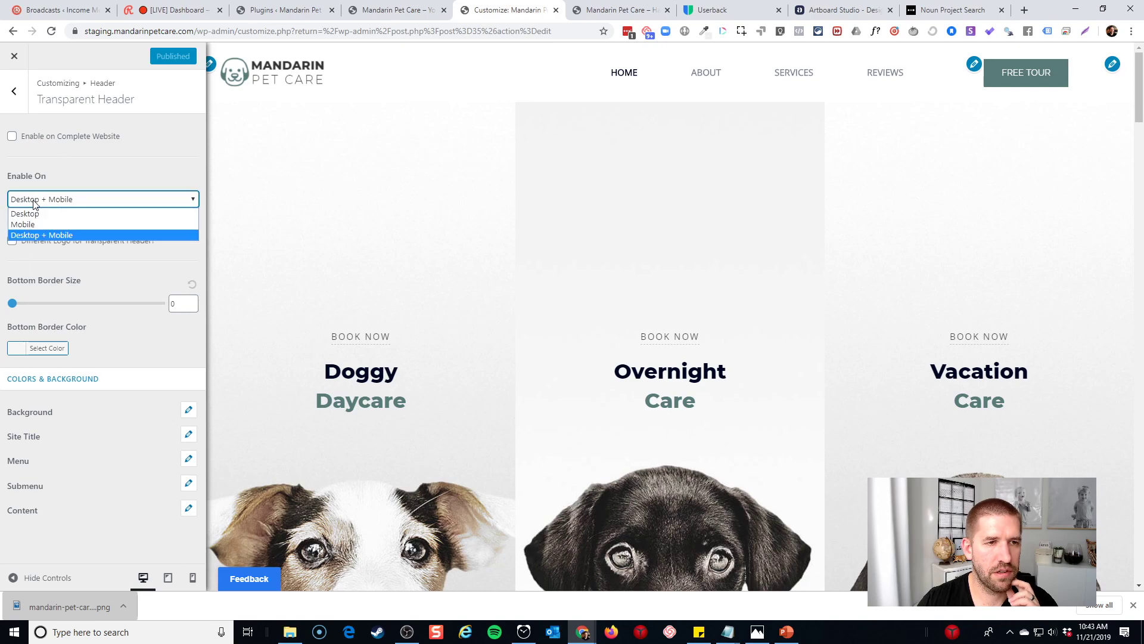
left_click(32, 203)
left_click(67, 181)
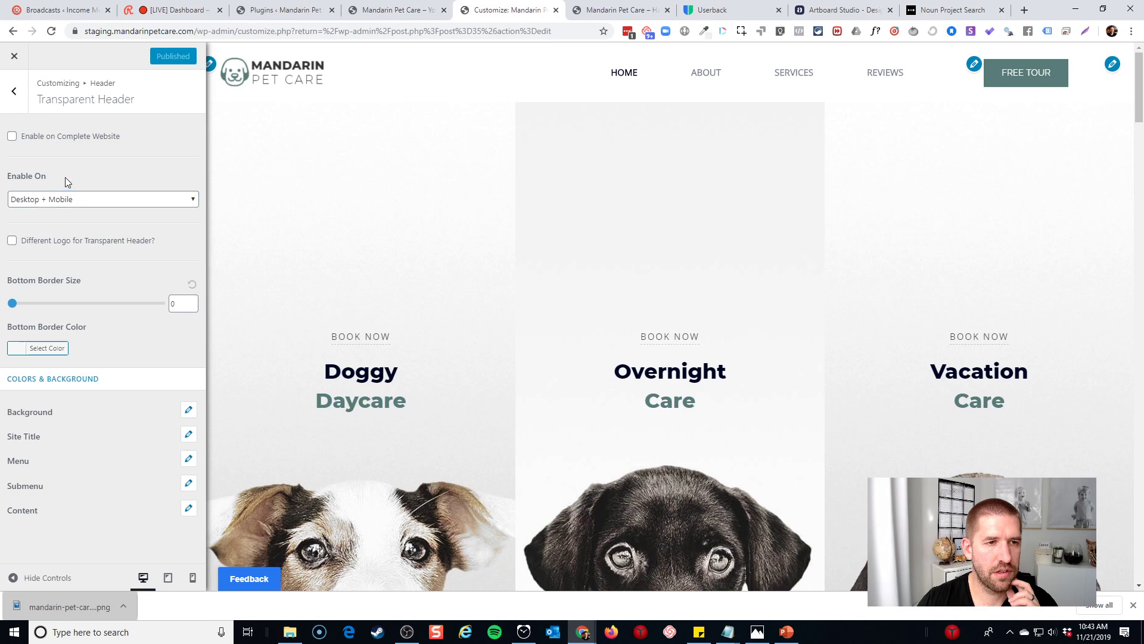
left_click(17, 93)
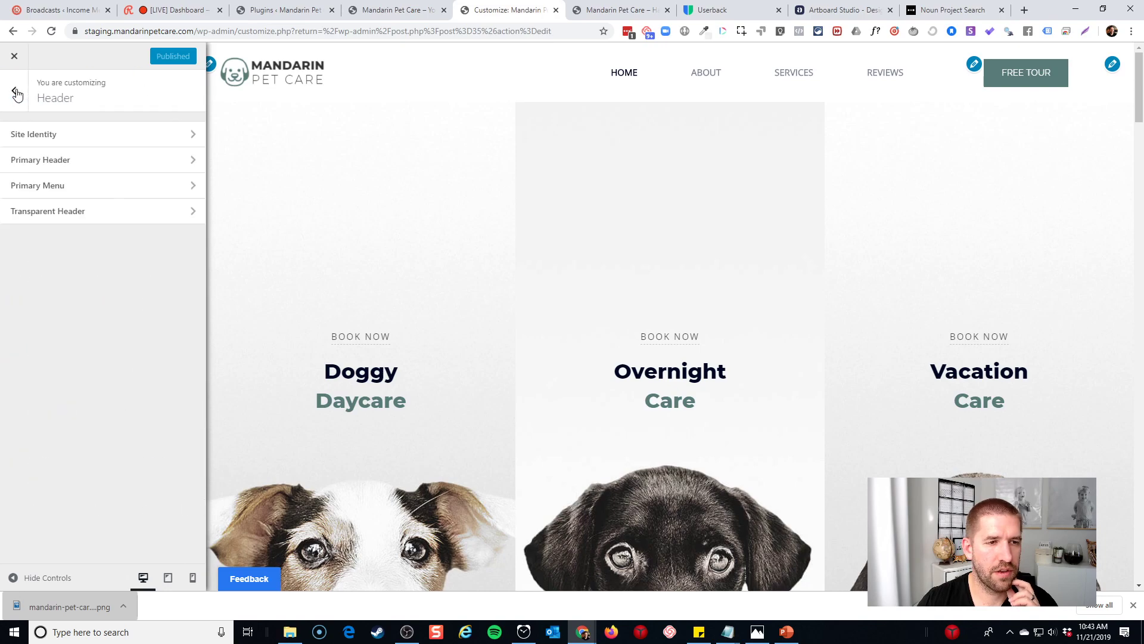
left_click(13, 58)
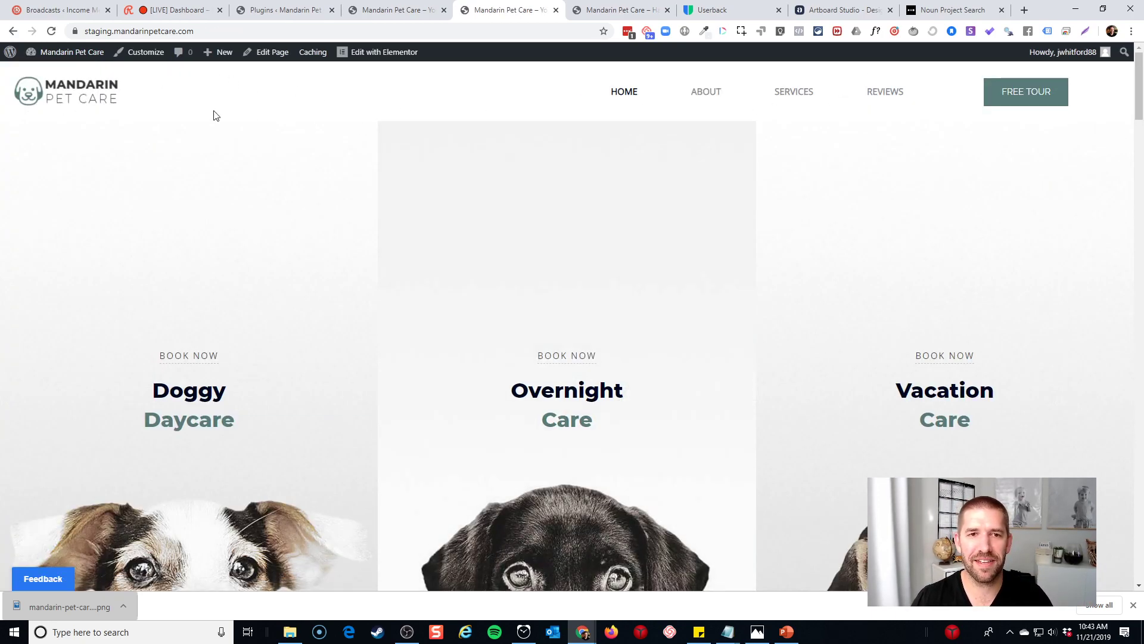
Close the downloads bar and scroll through About, Reviews, free tour and Let's Talk About Your Pet
scroll(685, 149, "down", 3)
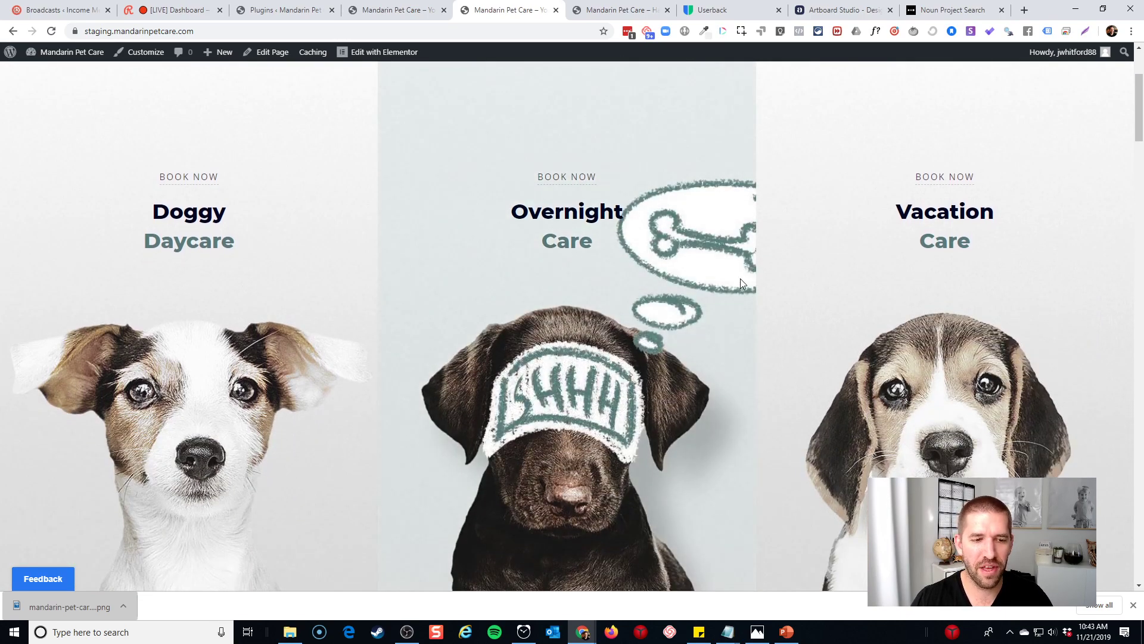
left_click(1133, 605)
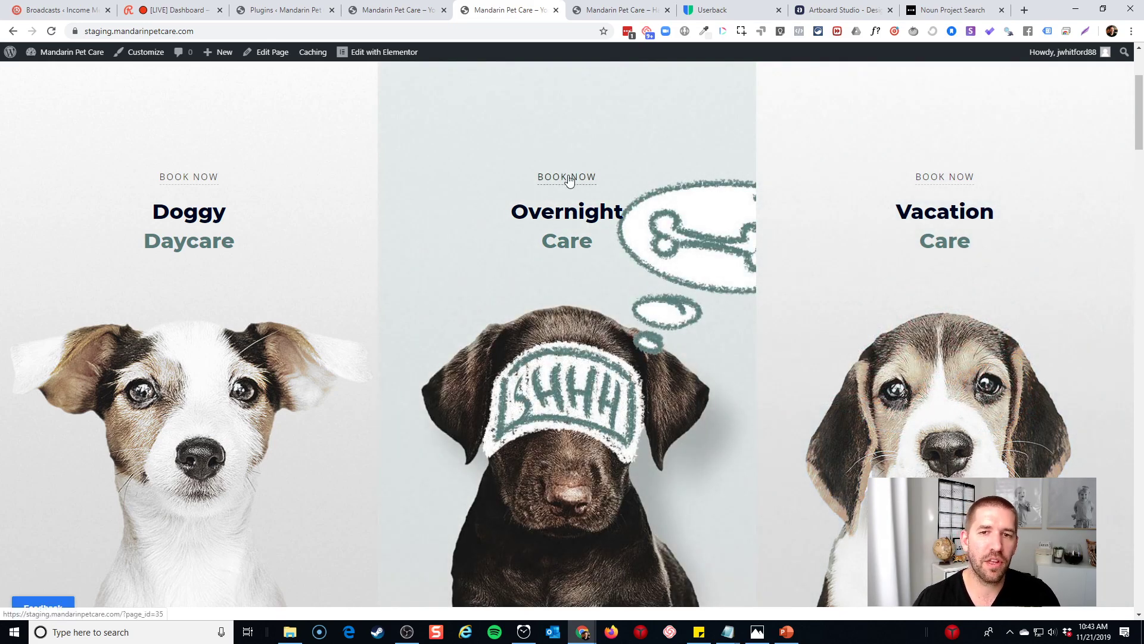
scroll(576, 224, "down", 7)
scroll(578, 225, "down", 9)
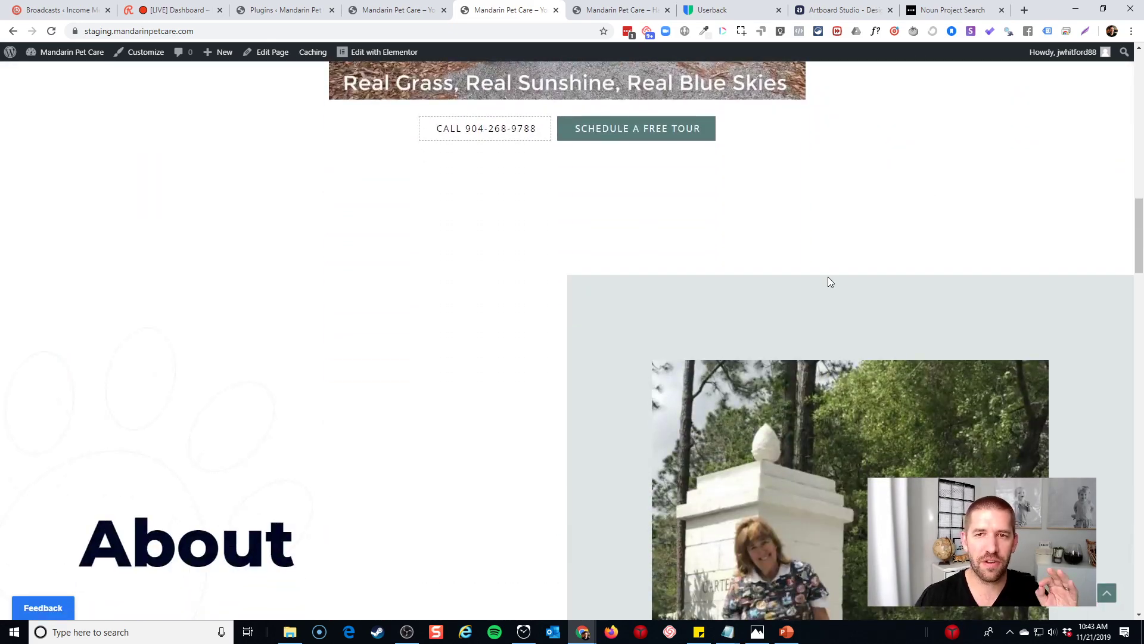
scroll(804, 280, "down", 6)
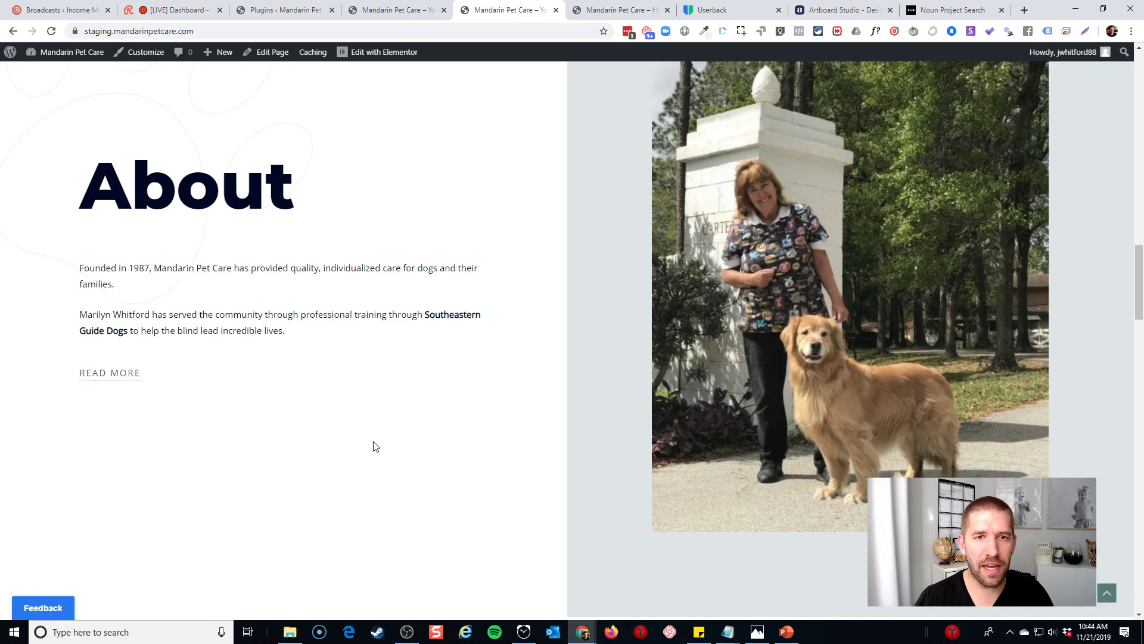
scroll(373, 445, "down", 9)
scroll(351, 363, "down", 19)
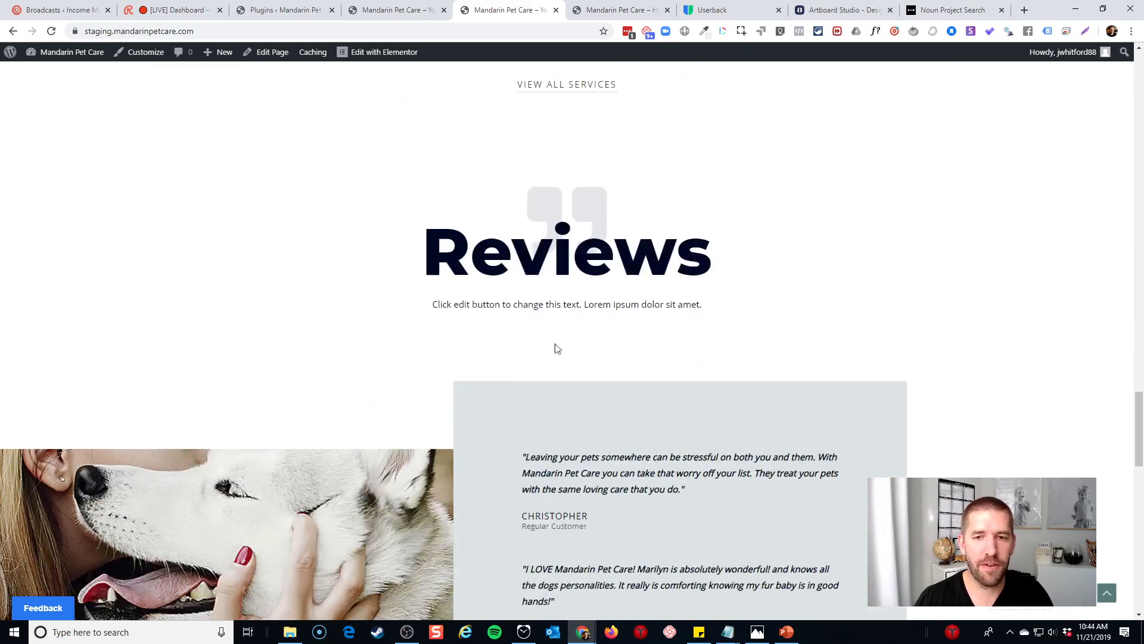
scroll(741, 338, "up", 6)
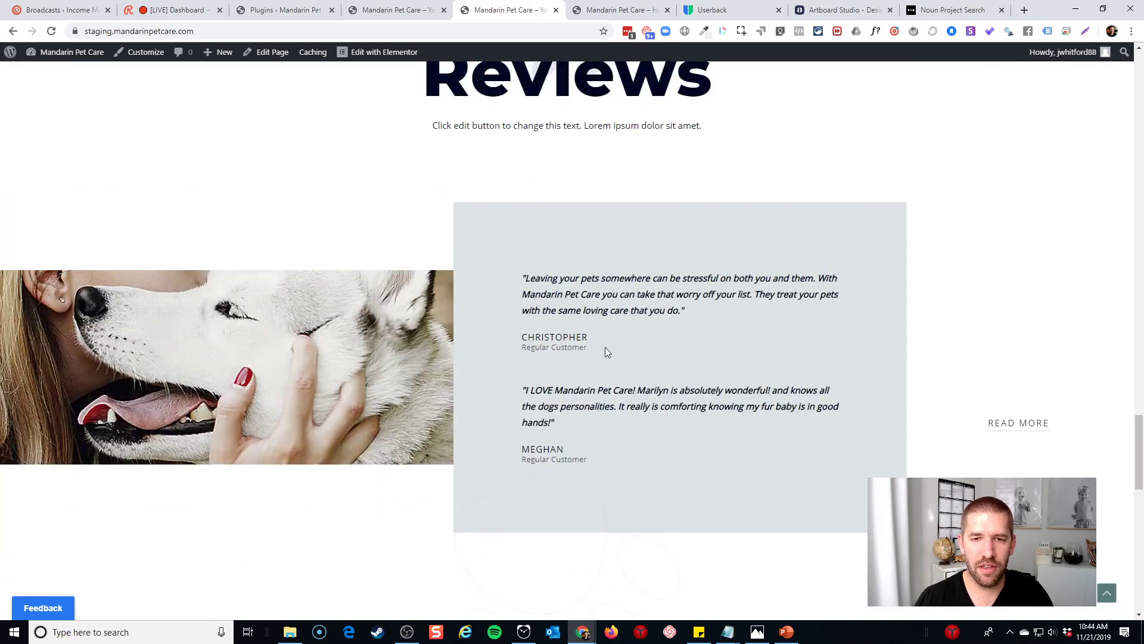
scroll(606, 348, "down", 7)
scroll(572, 385, "down", 9)
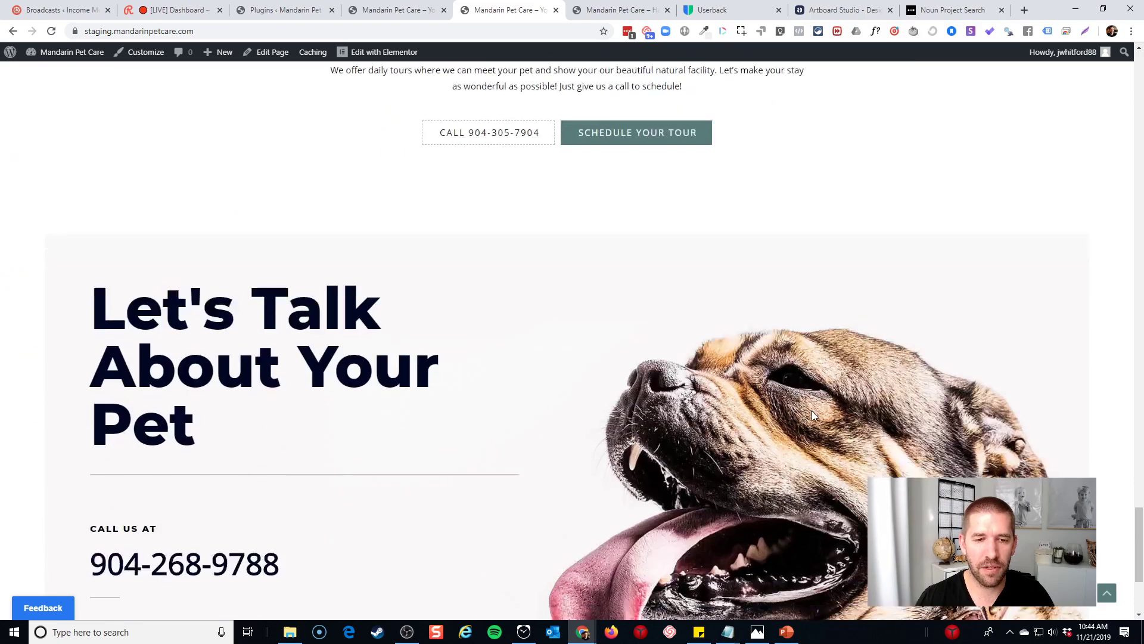